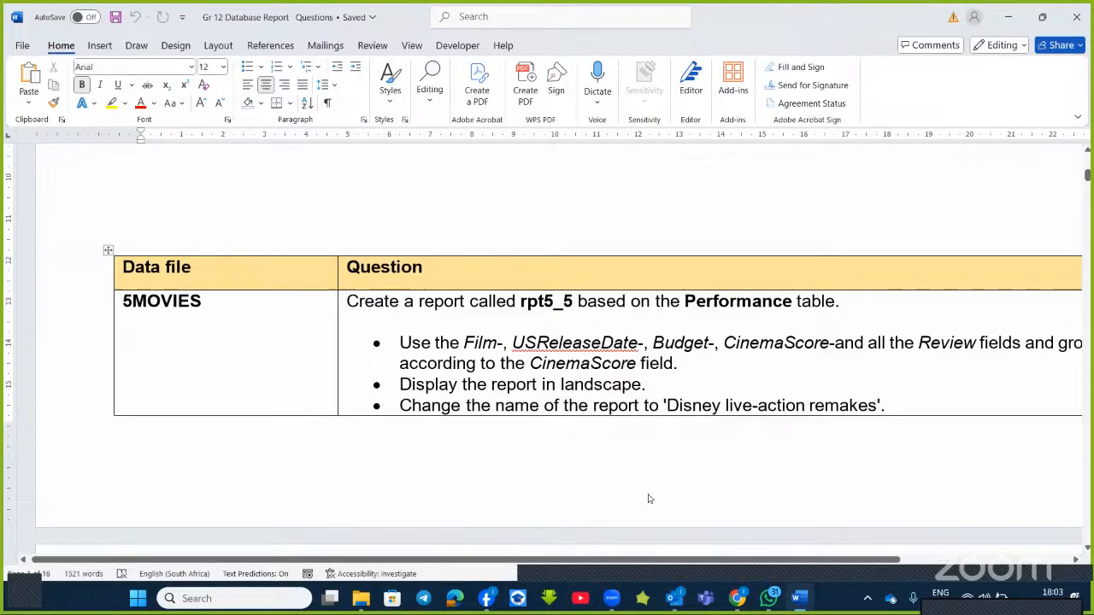
- Check the live stream in YouTube Studio, then return to the Word document and read the full 5MOVIES report question
click(956, 506)
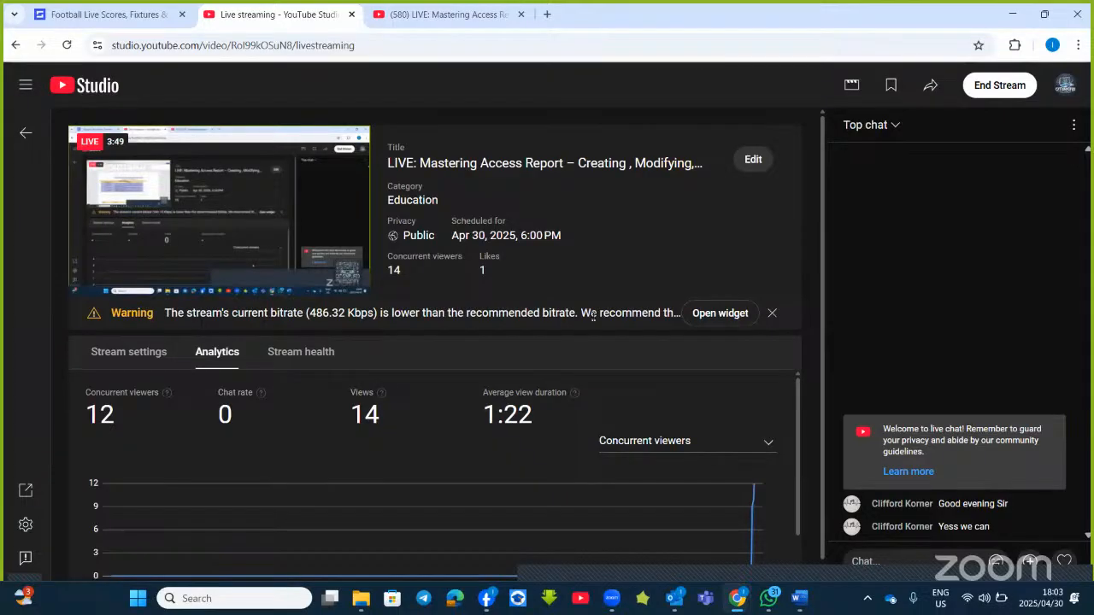
key(alt+Tab)
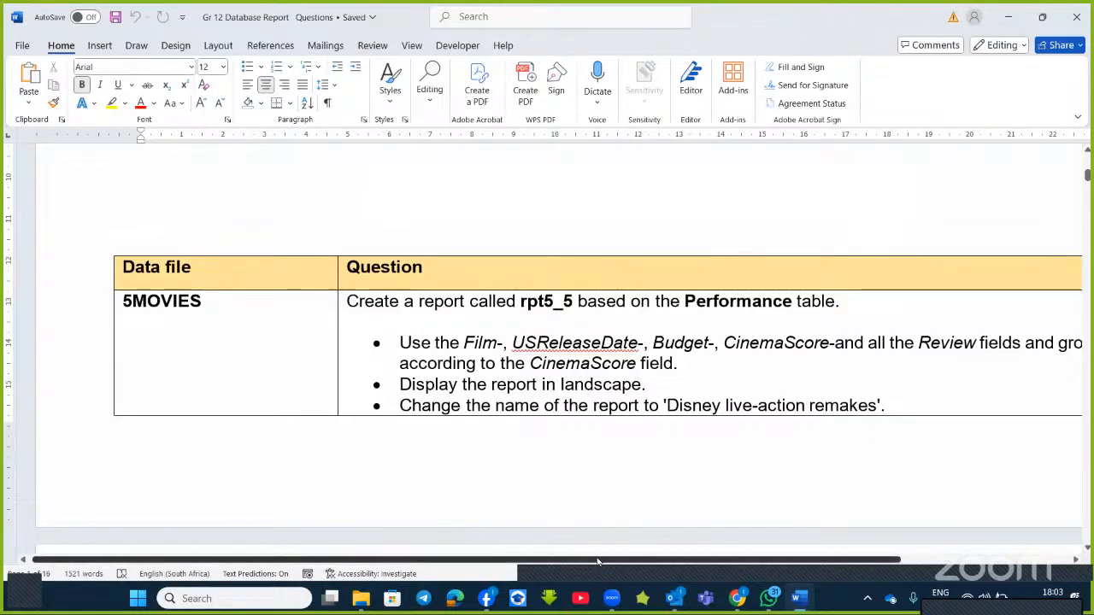
drag(583, 563, 669, 558)
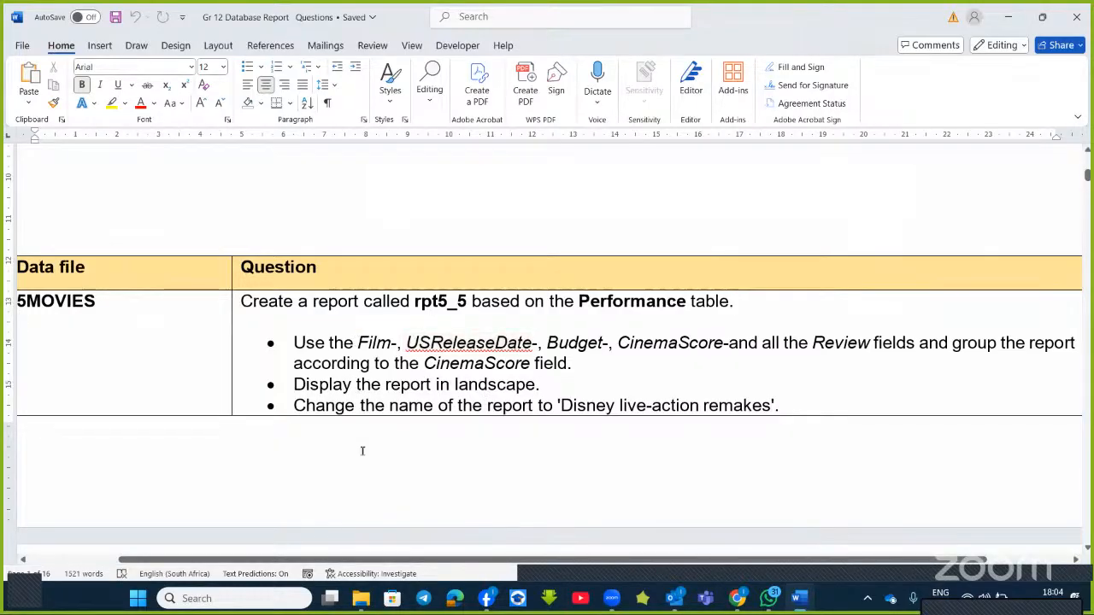
- Switch to File Explorer and look through the Grade 12 Database Table Files folder for the 5Movies database
click(360, 598)
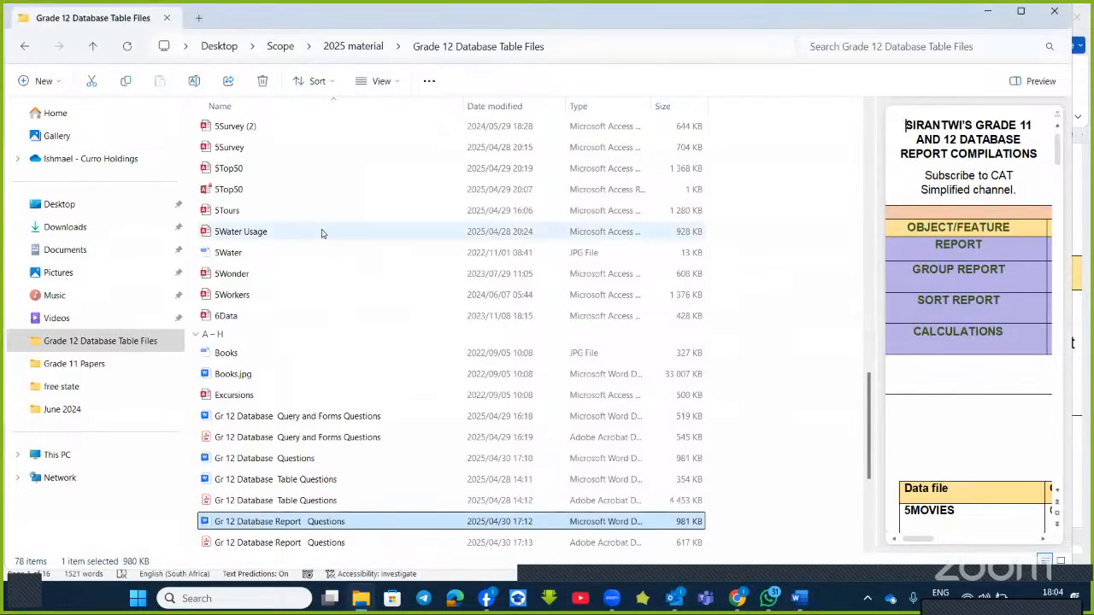
scroll(295, 275, down, 2)
scroll(299, 273, up, 15)
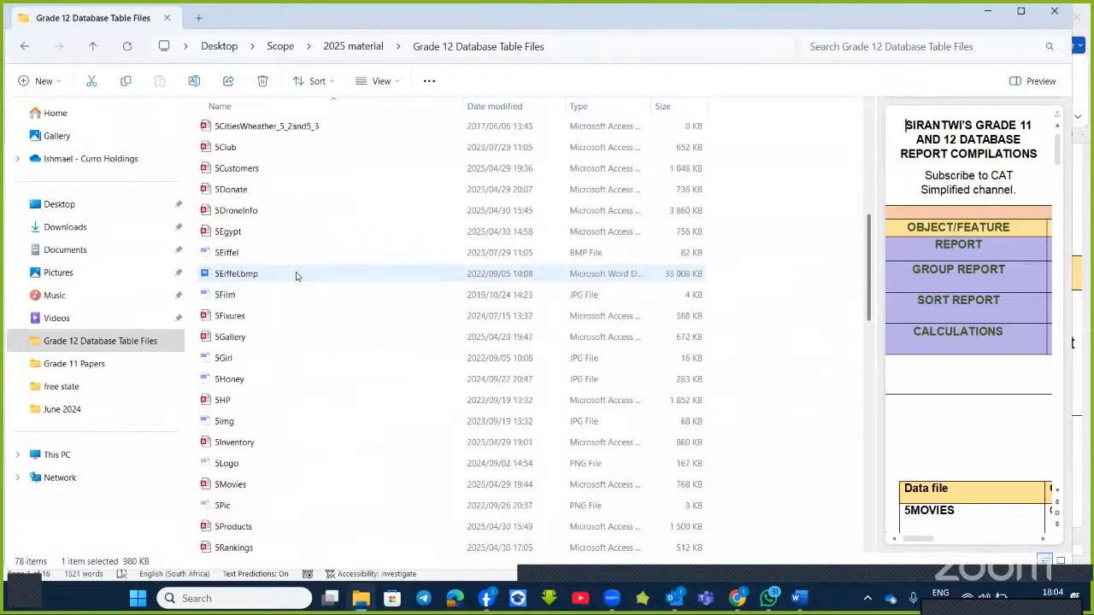
scroll(308, 272, up, 3)
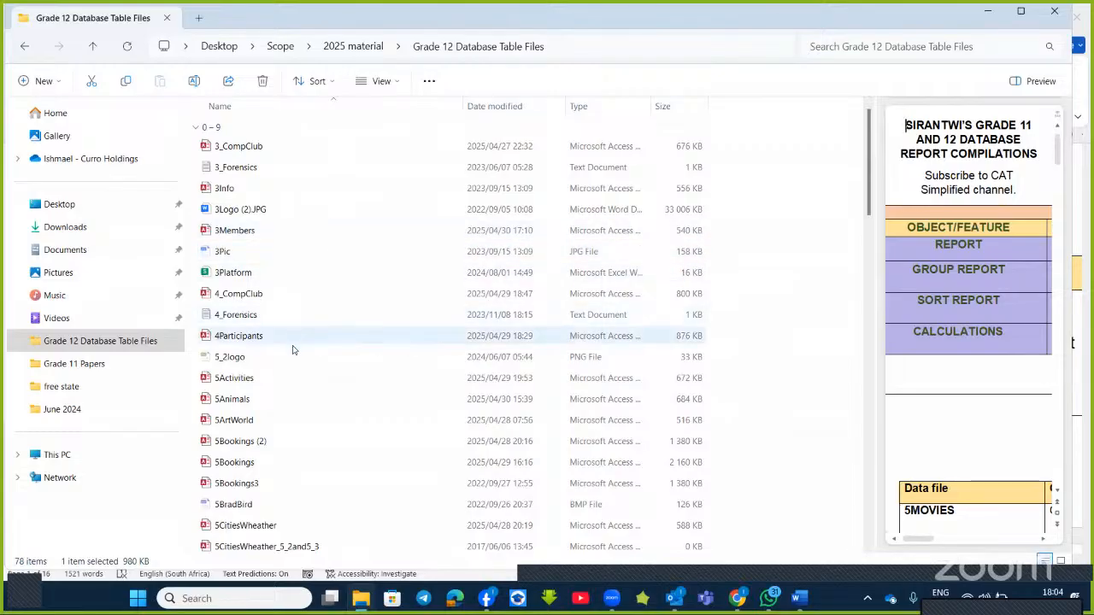
scroll(295, 386, down, 3)
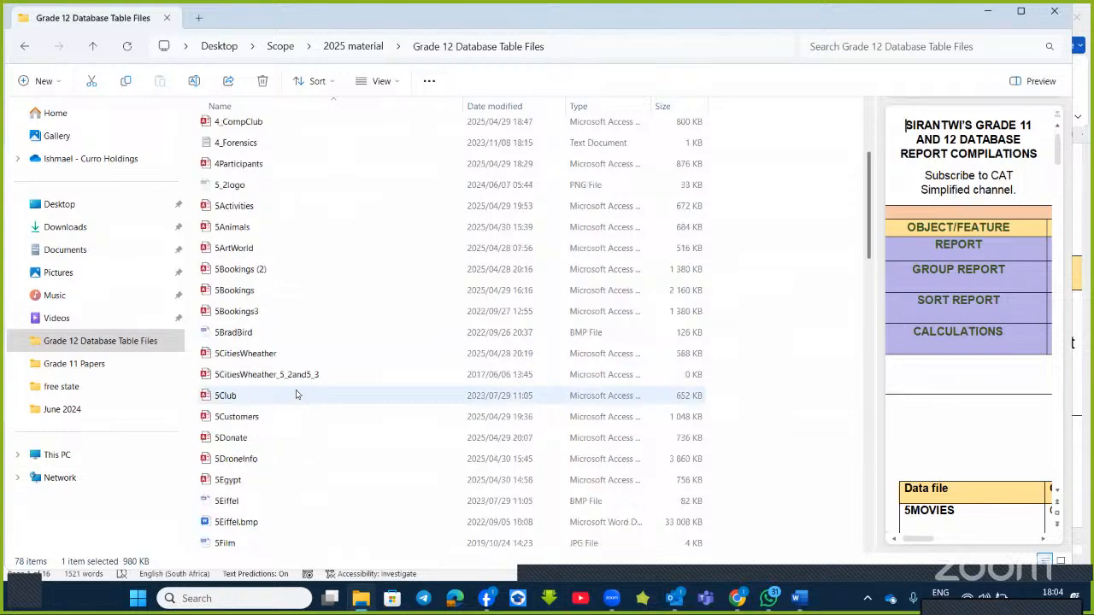
scroll(299, 391, down, 1)
scroll(294, 401, down, 3)
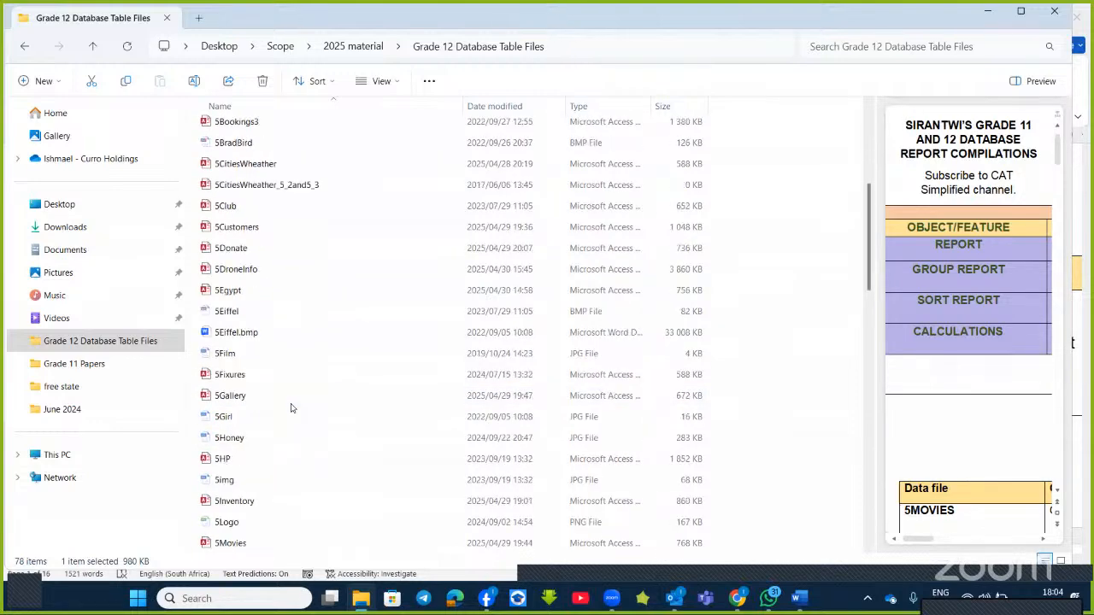
scroll(292, 408, down, 4)
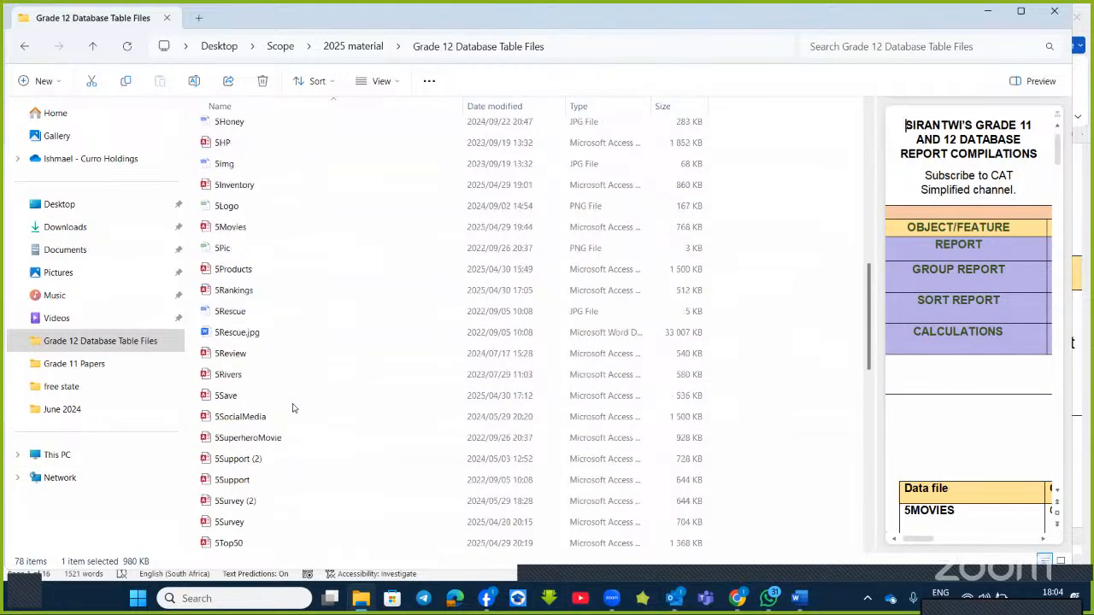
scroll(293, 407, down, 2)
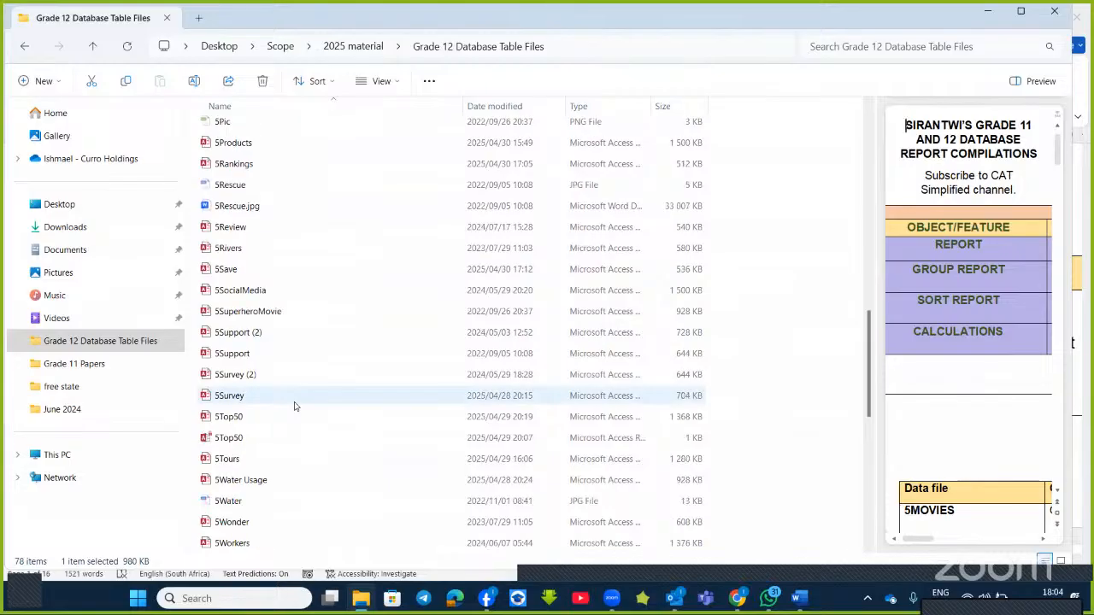
scroll(294, 404, up, 8)
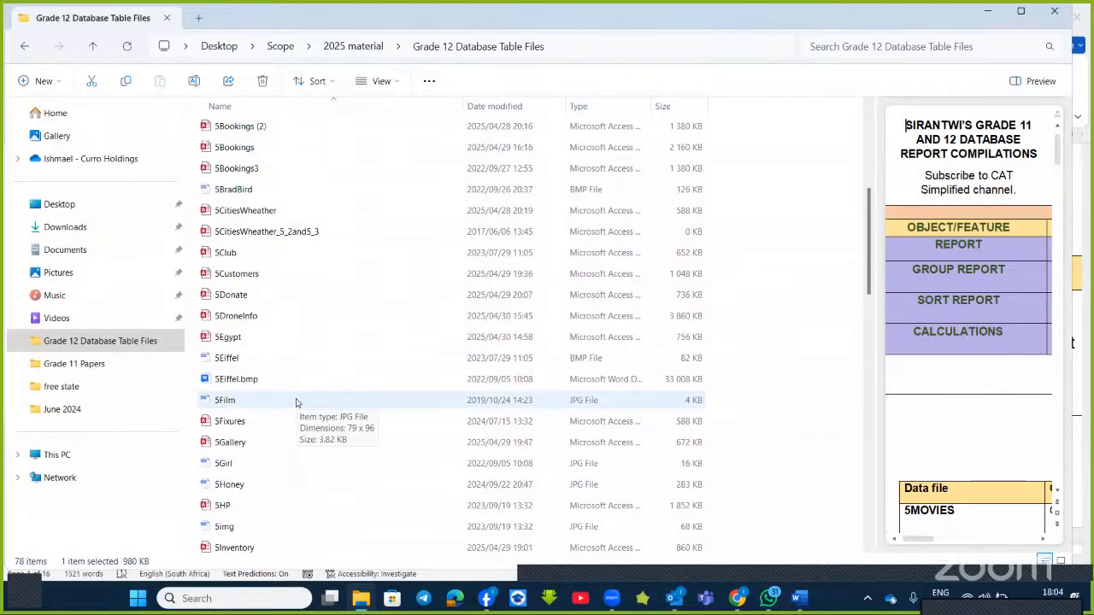
scroll(266, 351, up, 3)
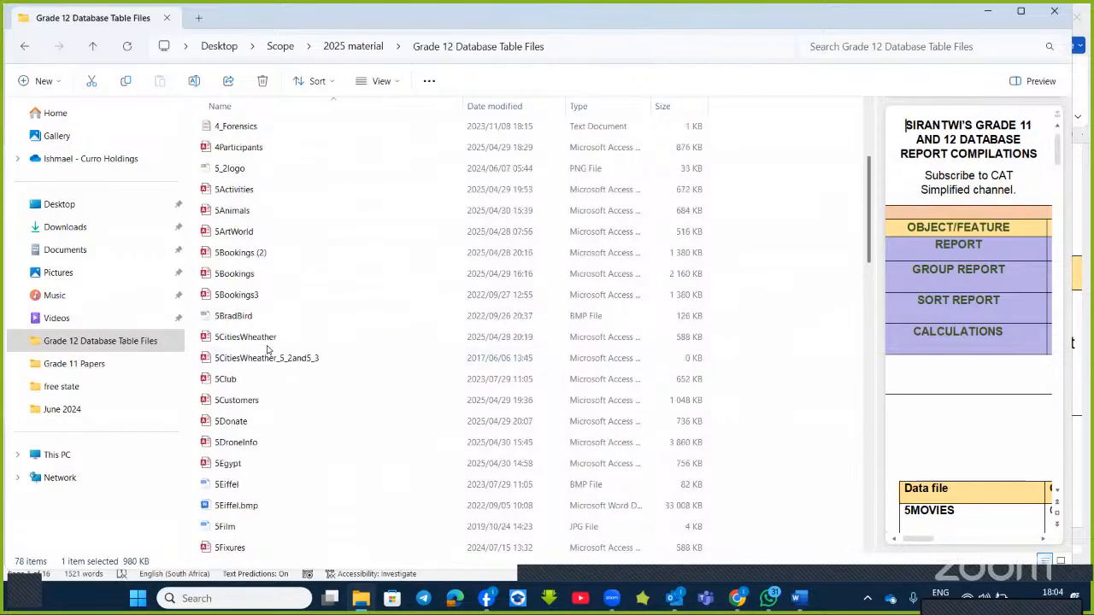
scroll(273, 348, down, 1)
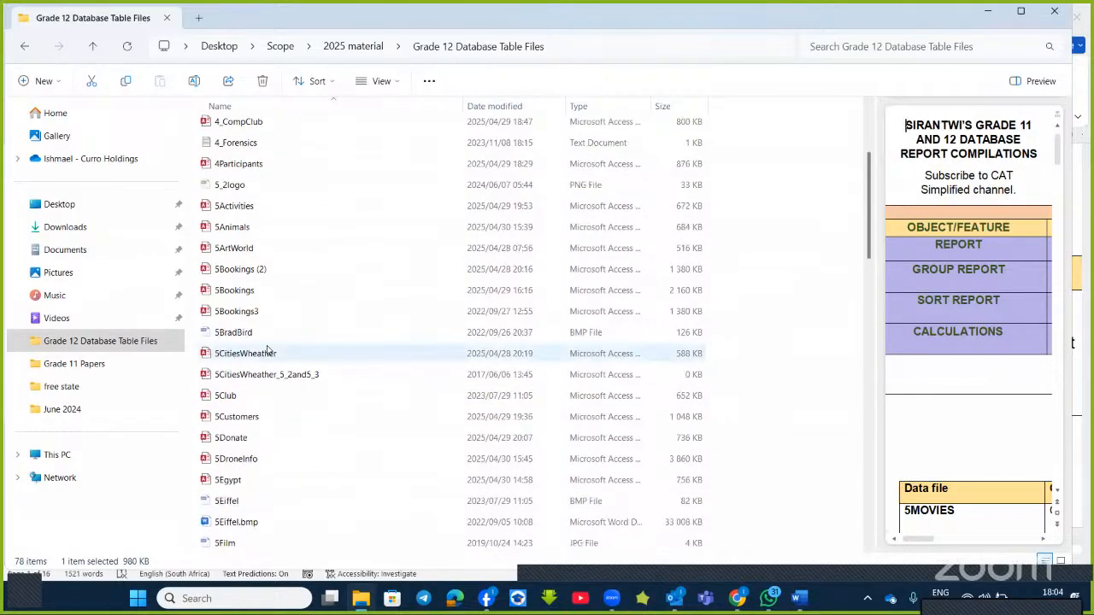
scroll(286, 346, up, 3)
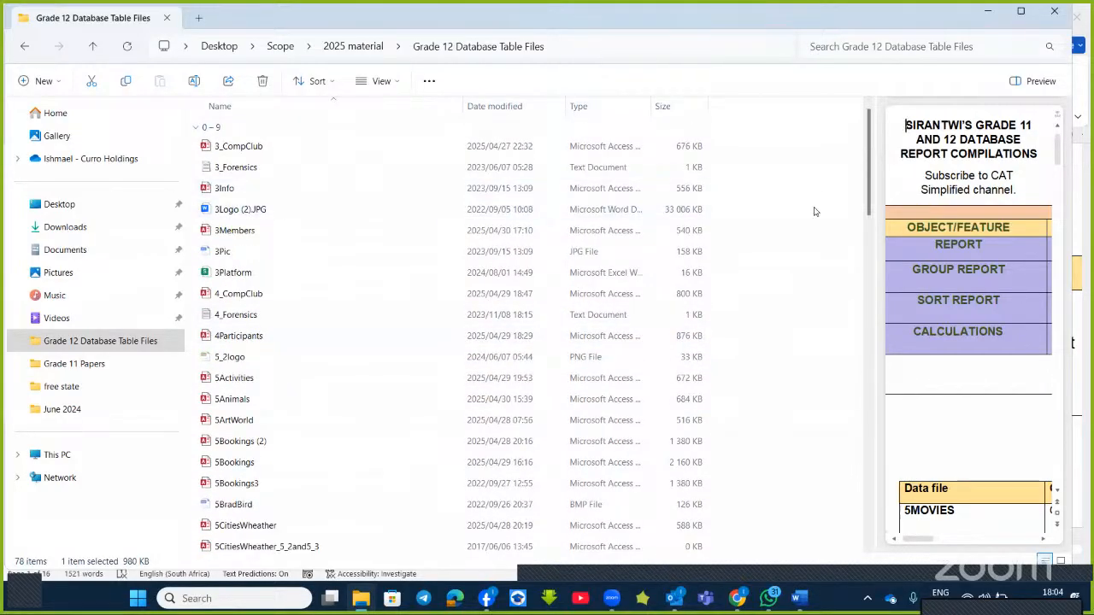
- Regroup the files in the Grade 12 Database Table Files folder by name in descending order
click(812, 212)
right_click(817, 213)
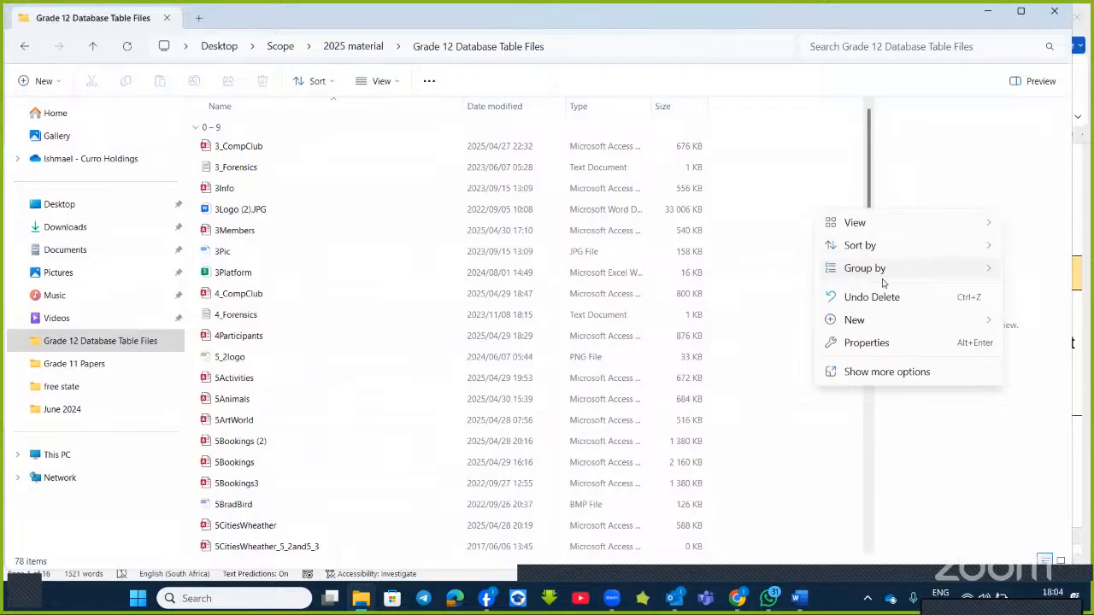
mouse_move(881, 270)
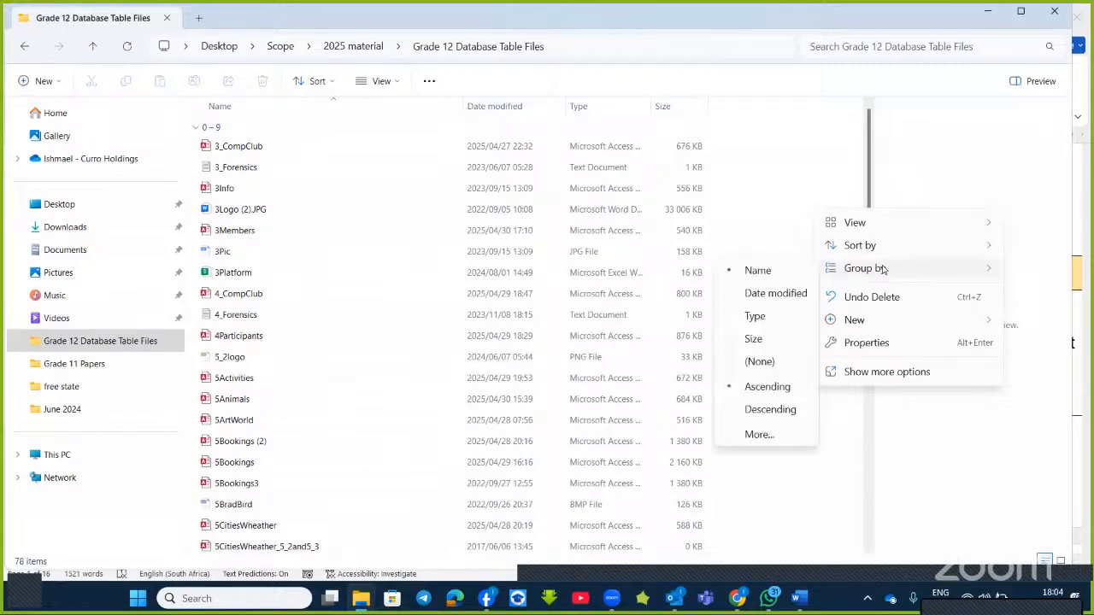
click(768, 277)
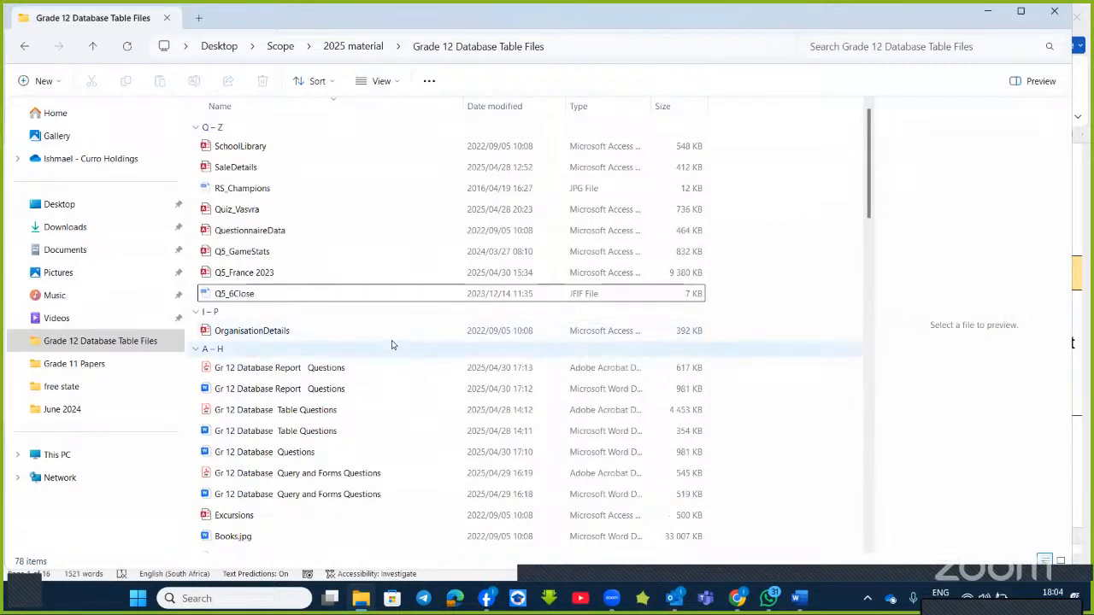
- Find the 5Movies database among the numbered files and open it in Access
scroll(393, 342, down, 10)
scroll(393, 341, up, 3)
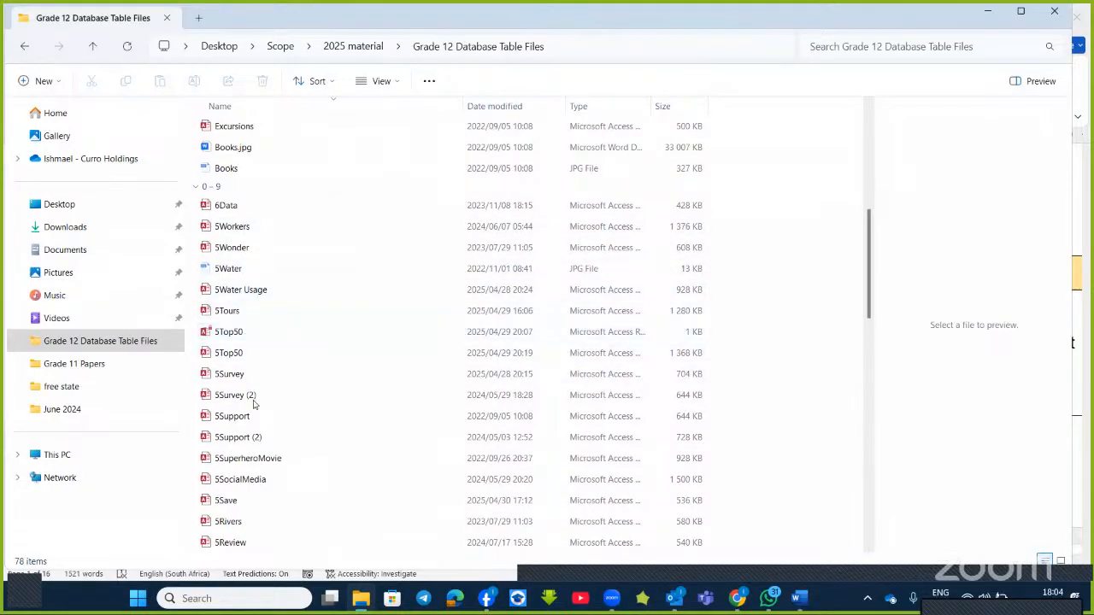
scroll(260, 504, down, 1)
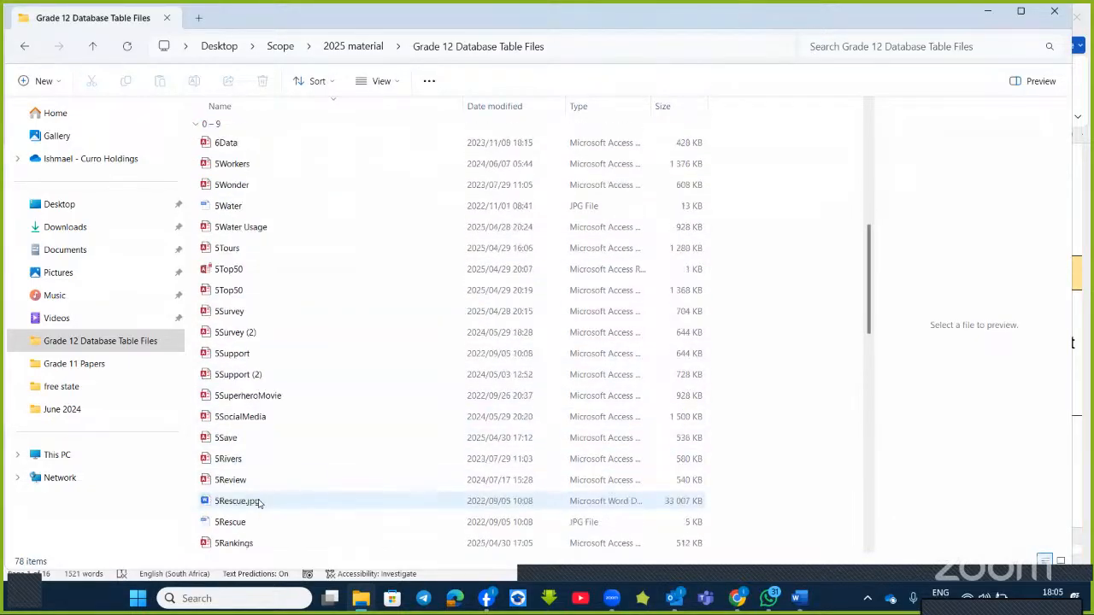
scroll(259, 503, down, 1)
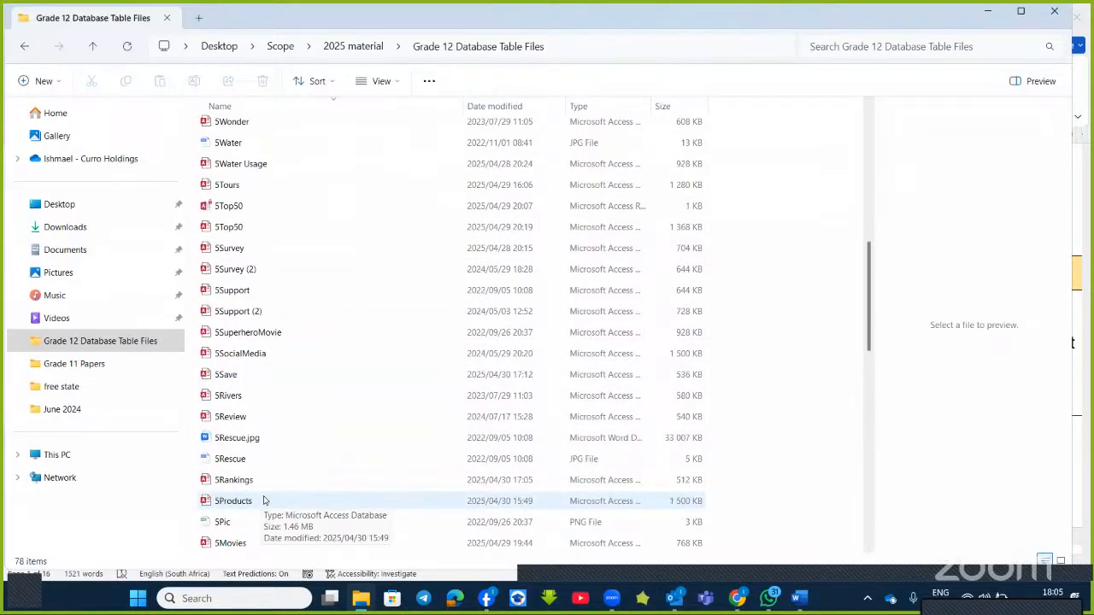
click(249, 551)
double_click(250, 550)
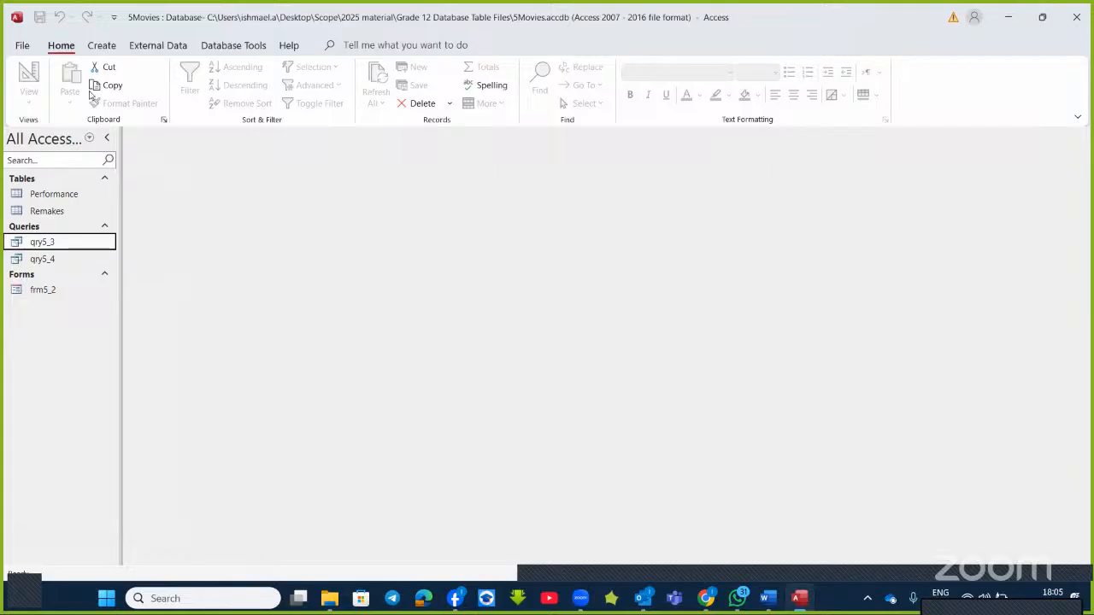
- Start a new report with the Report Wizard, using the Performance table as its source
click(102, 45)
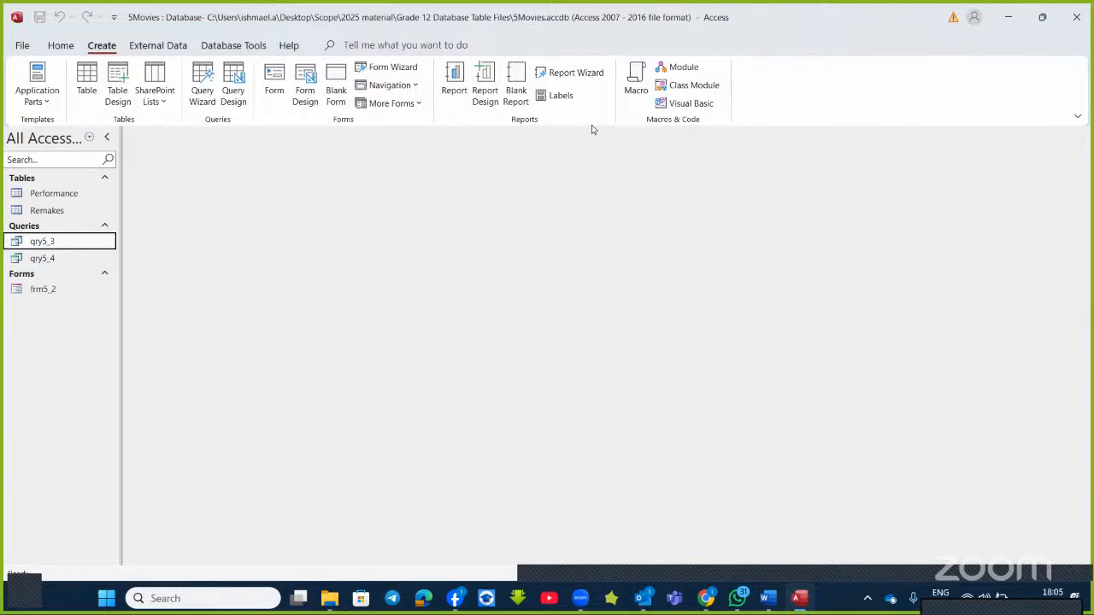
click(581, 75)
click(554, 208)
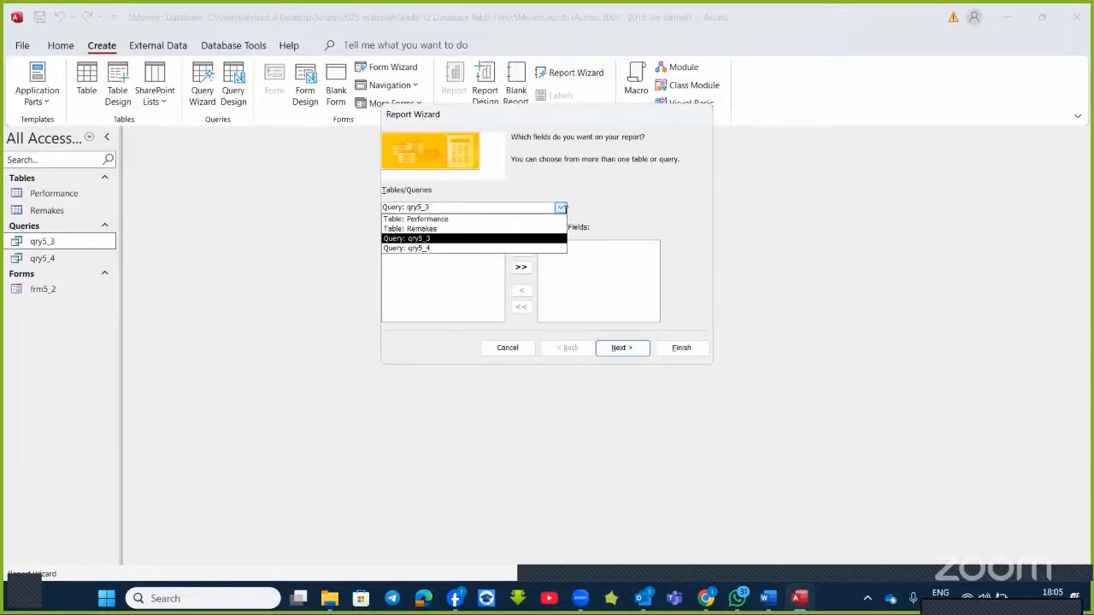
click(489, 222)
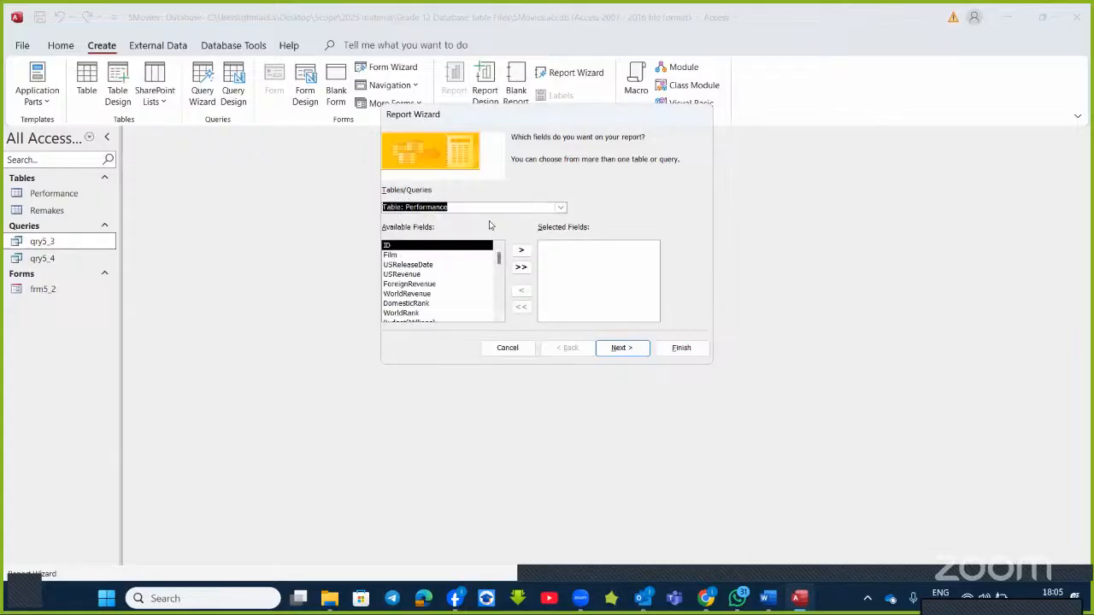
- Check the required fields in the Word question and add Film and USReleaseDate to the report's selected fields
click(769, 598)
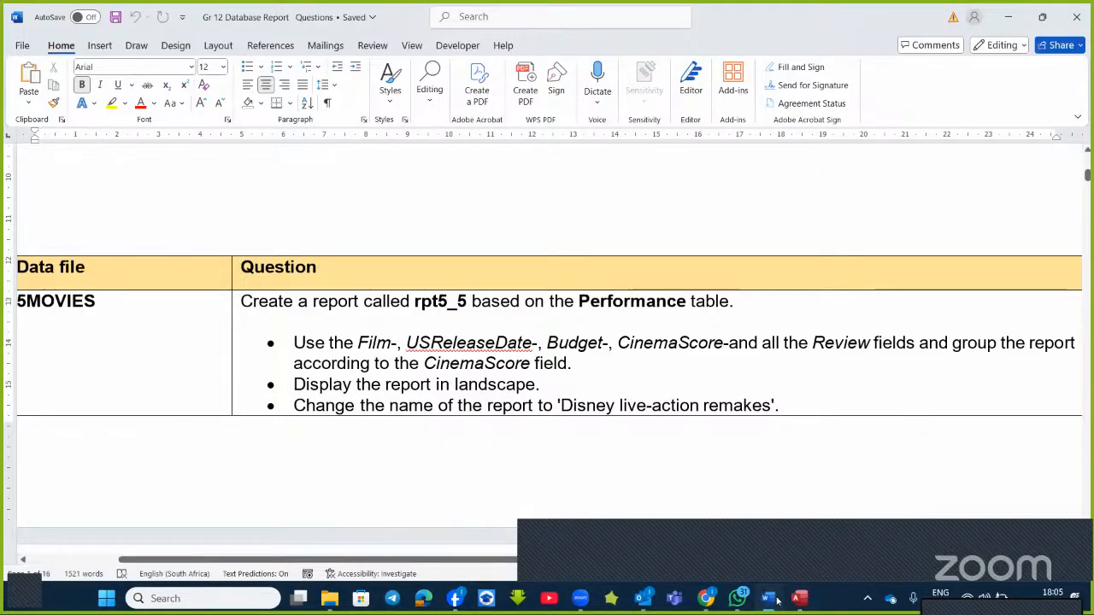
key(alt+Tab)
double_click(411, 257)
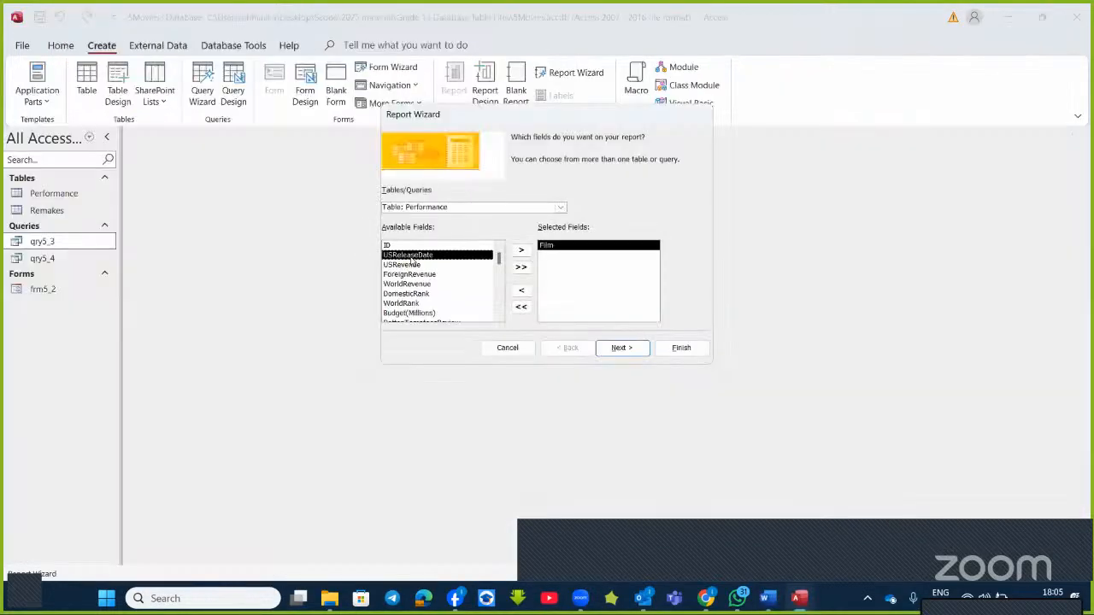
double_click(438, 257)
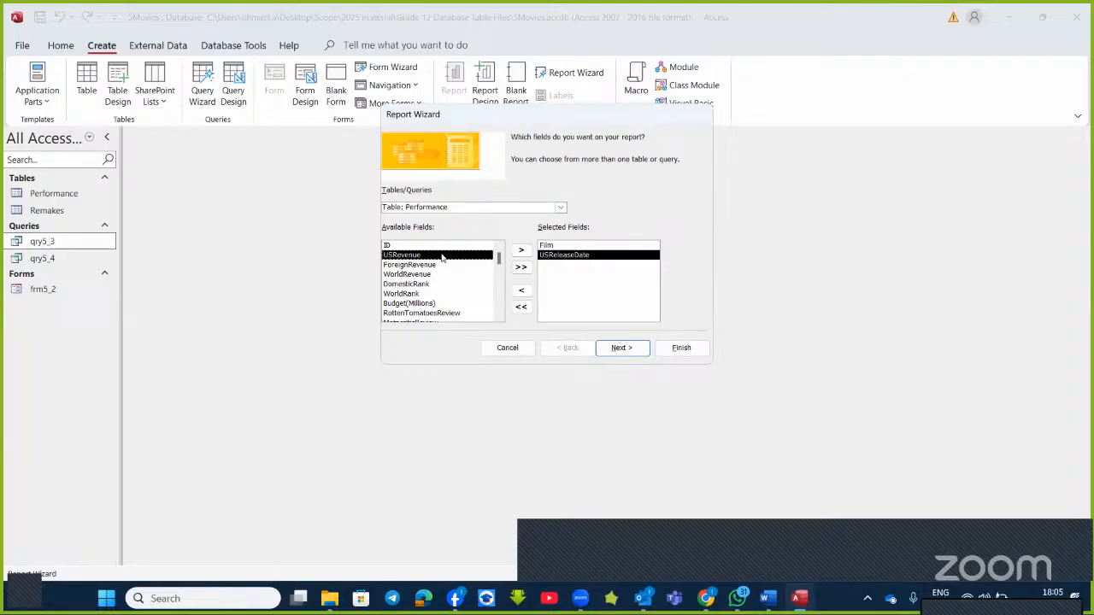
- Consult the Word question again and add Budget(Millions) and CinemaScore to the report's selected fields
click(772, 602)
click(766, 594)
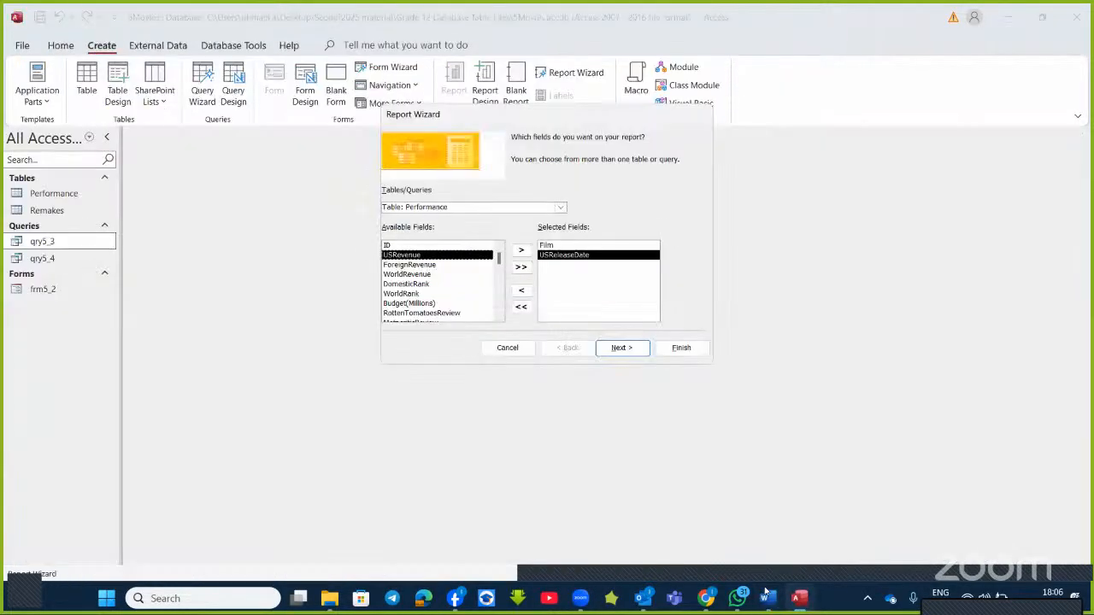
scroll(420, 293, down, 1)
double_click(415, 295)
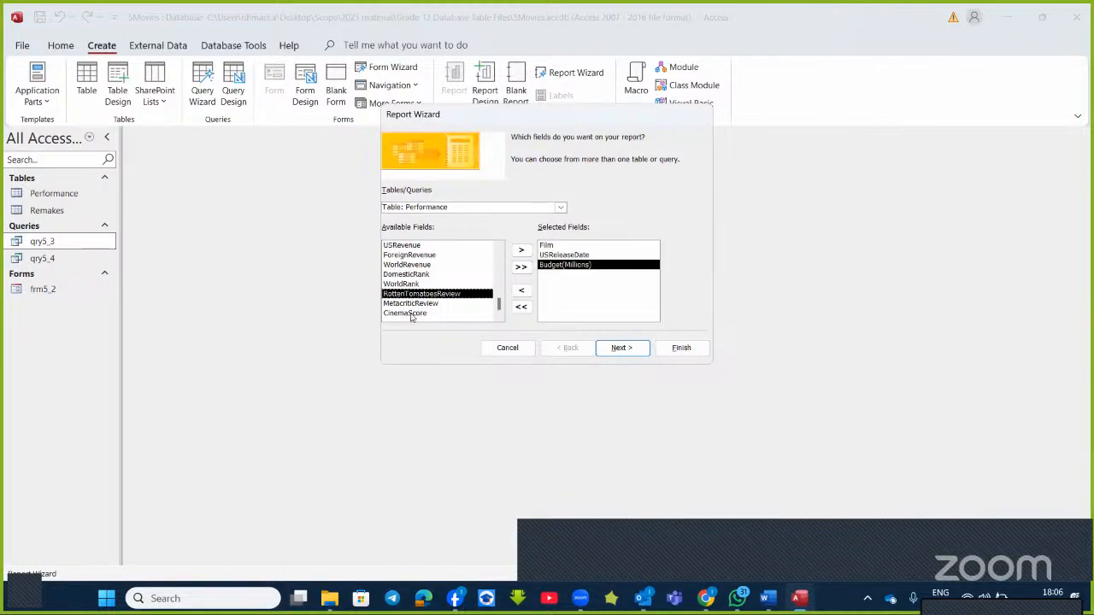
double_click(414, 313)
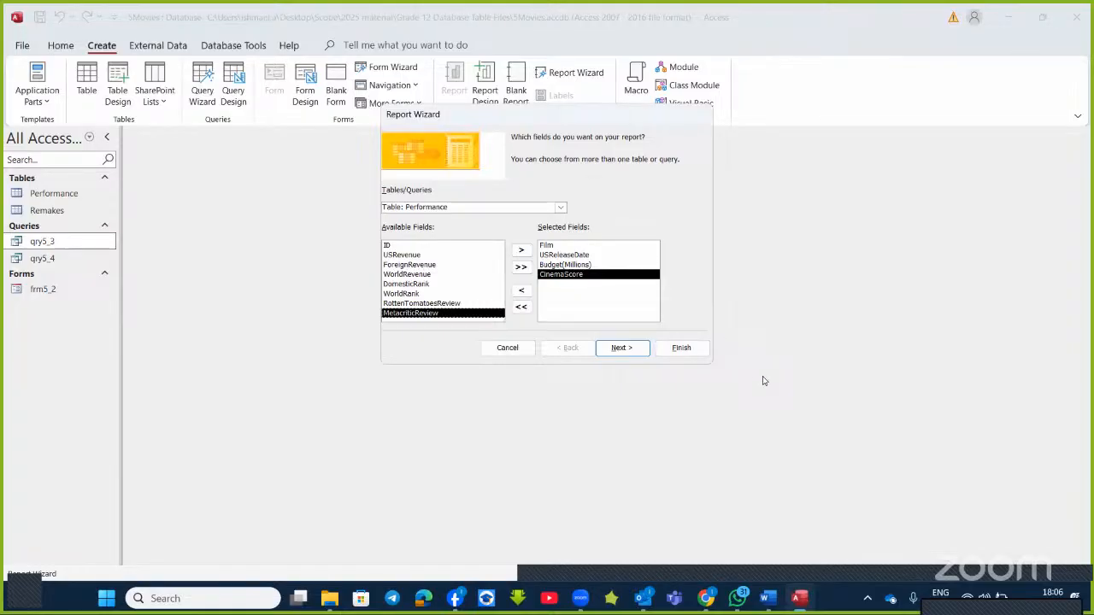
- After rechecking the Word question, add RottenTomatoesReview and MetacriticReview to the report and continue to the grouping options
click(780, 598)
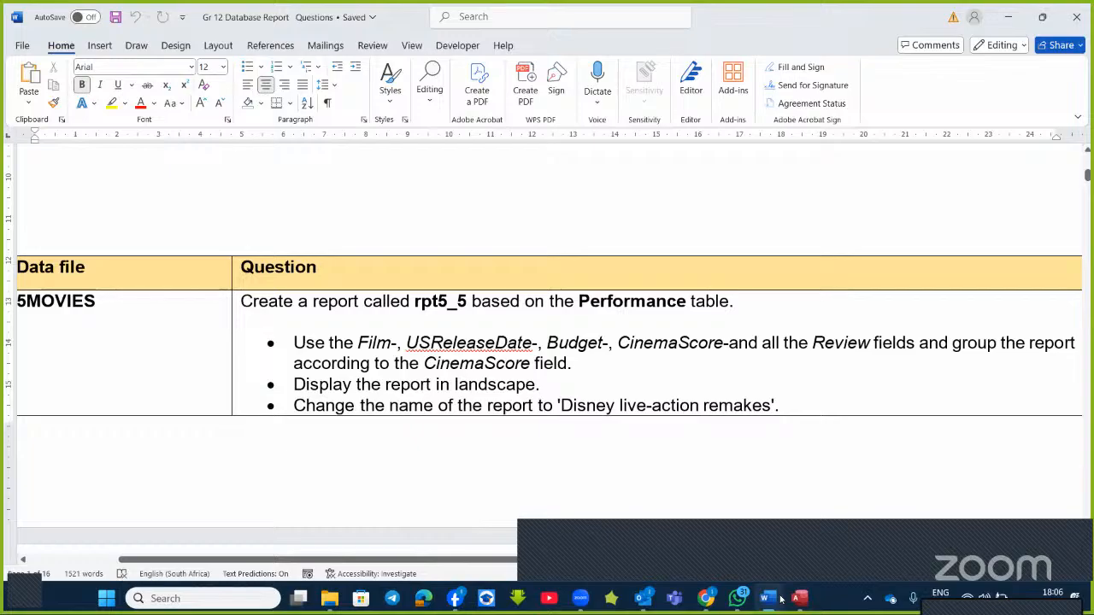
click(779, 598)
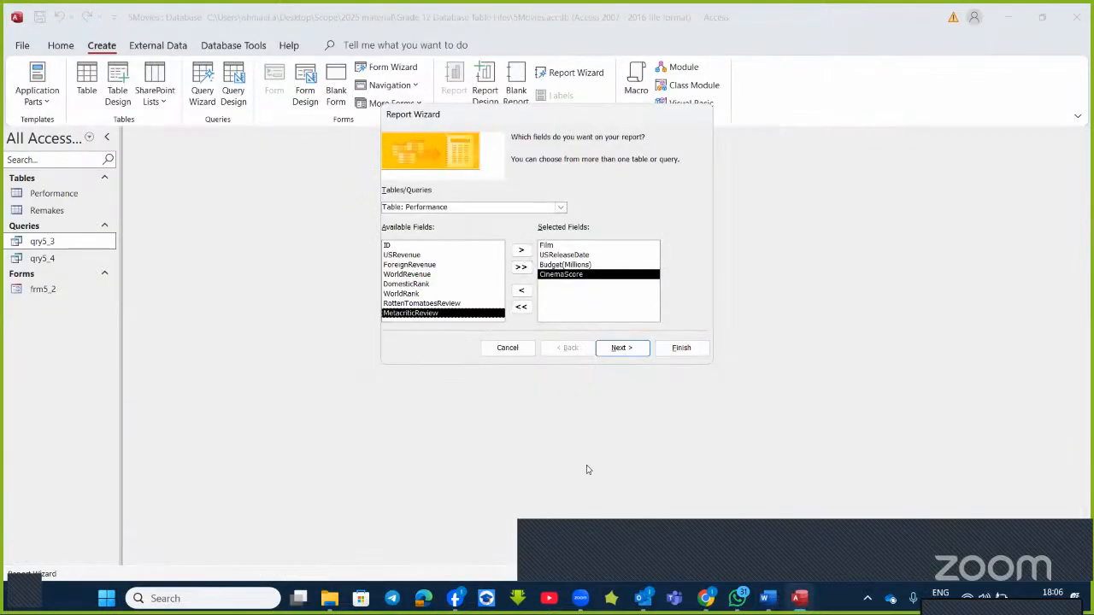
double_click(406, 304)
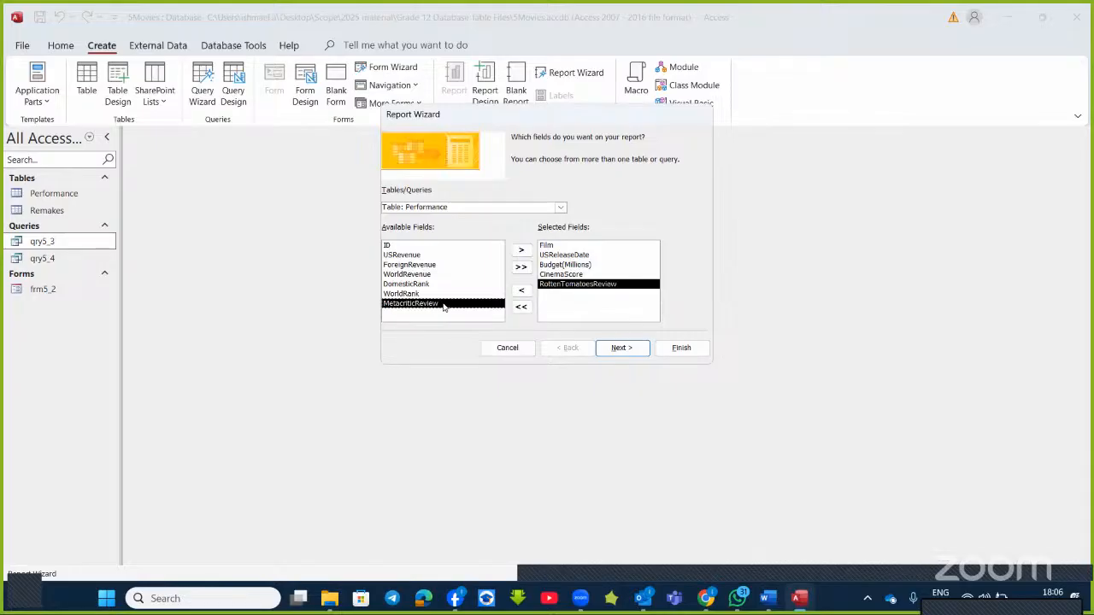
double_click(436, 304)
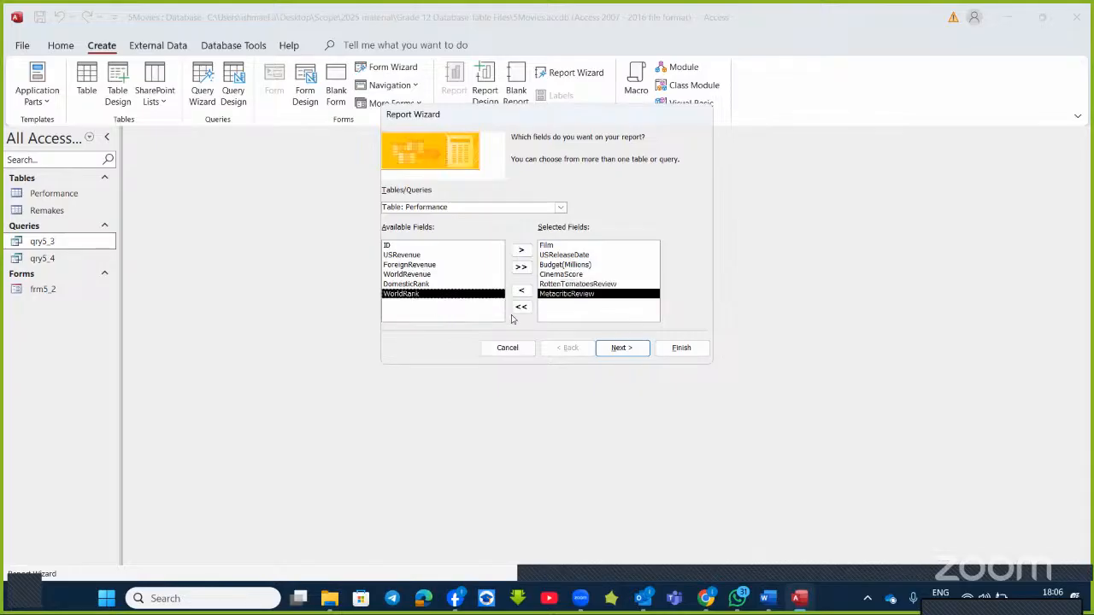
click(621, 347)
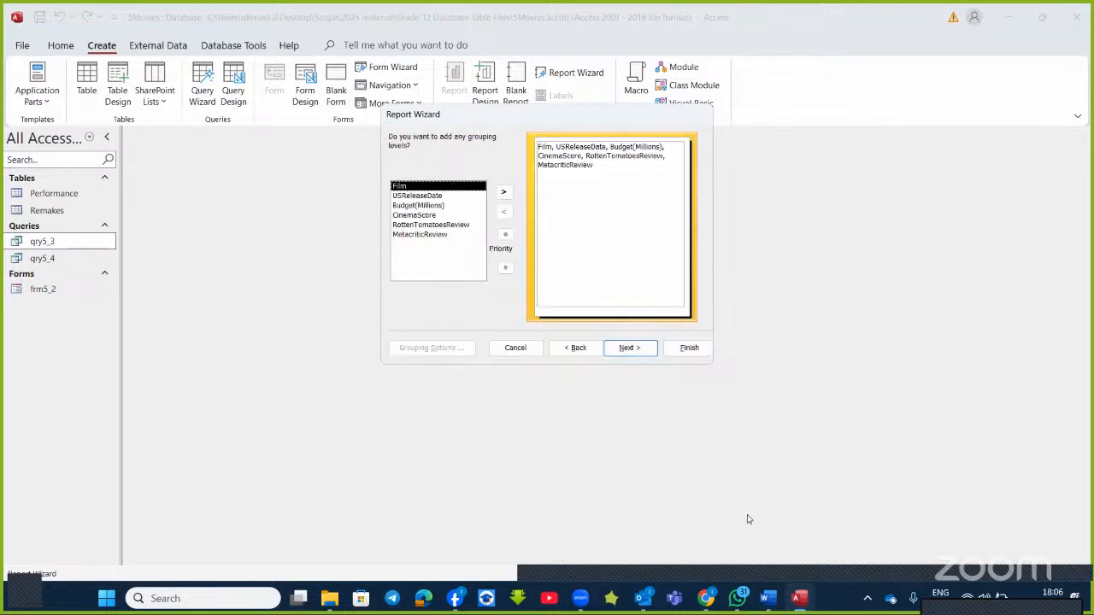
- Recheck the Word question for the required grouping and group the report by CinemaScore
click(777, 605)
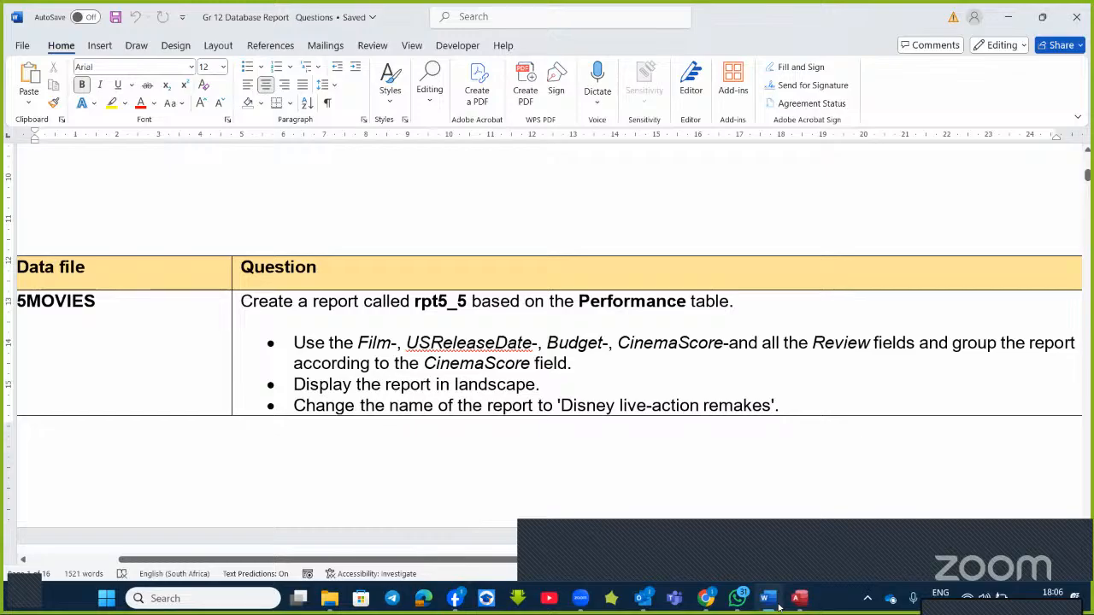
click(772, 600)
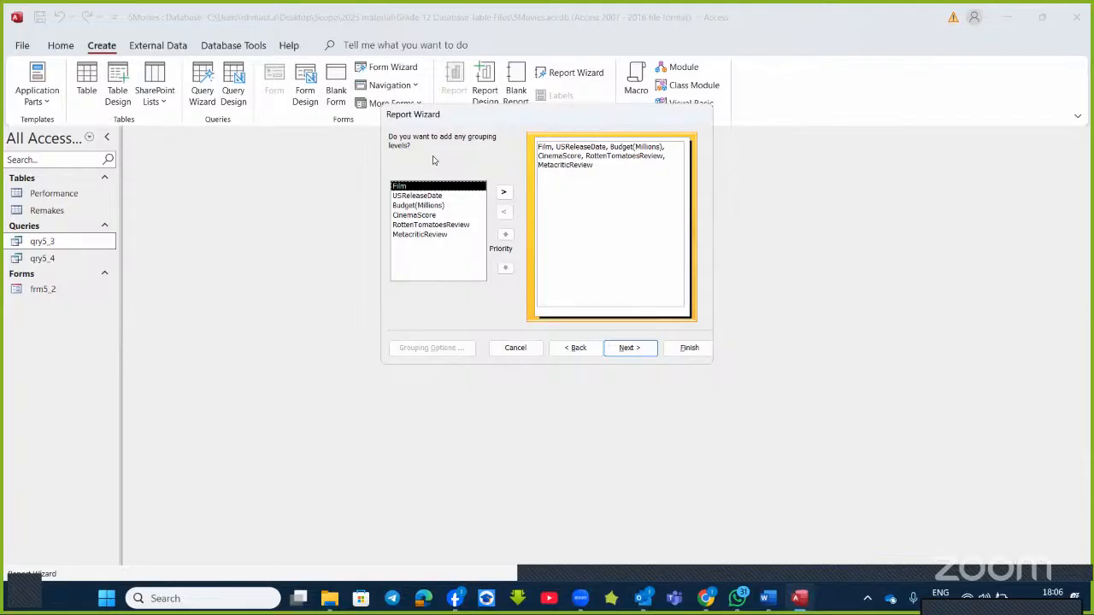
double_click(414, 216)
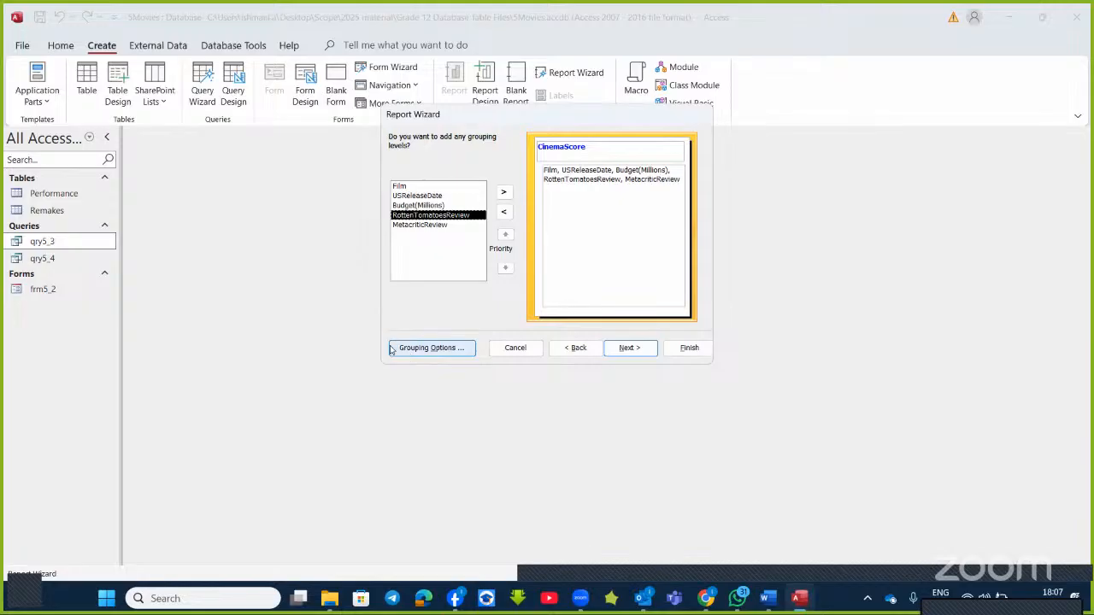
- Review the grouping intervals for CinemaScore and accept the Normal interval
click(448, 348)
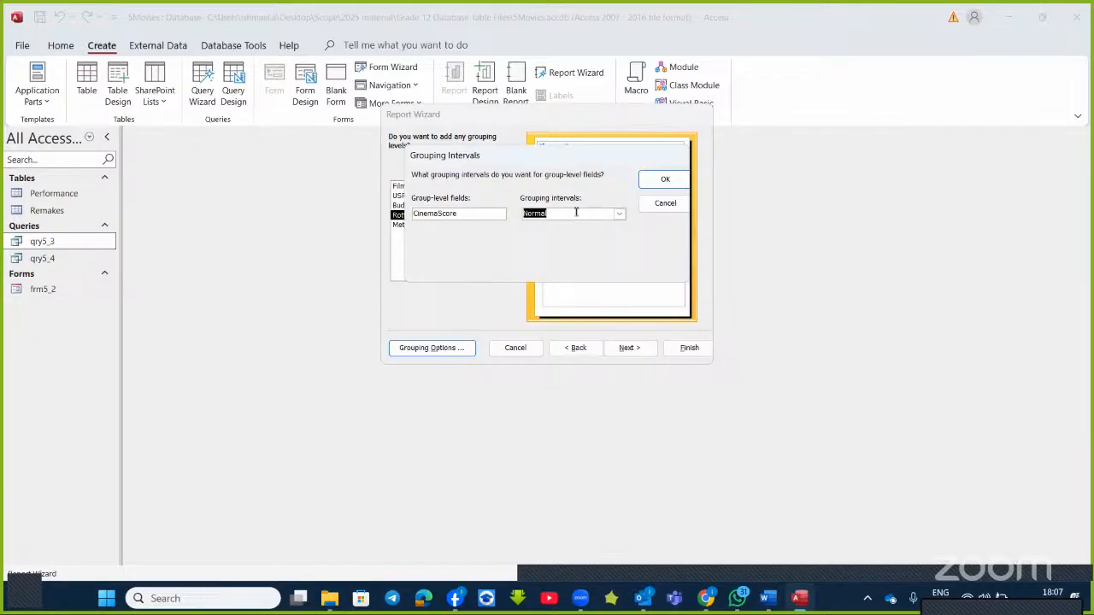
click(617, 214)
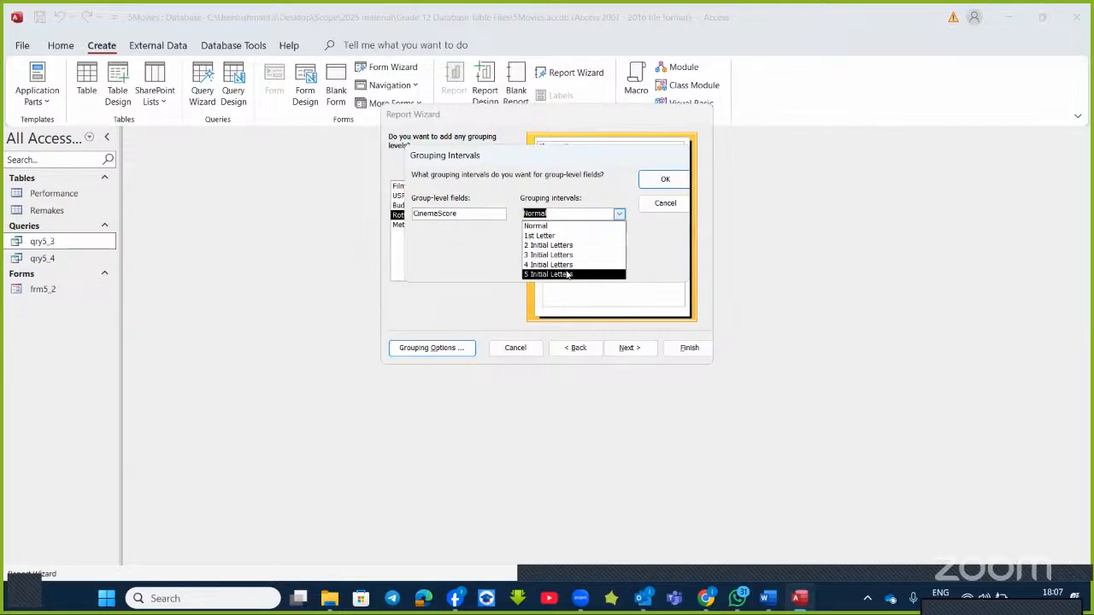
click(543, 226)
click(664, 179)
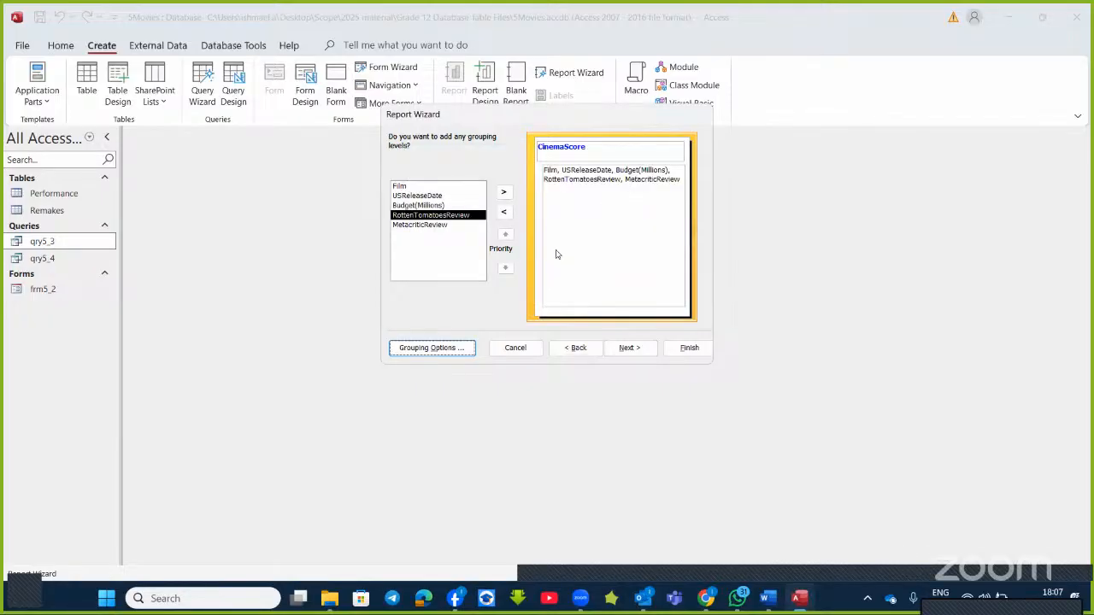
- Continue to the sorting and summary options and check the Word question for any required sort order
click(627, 347)
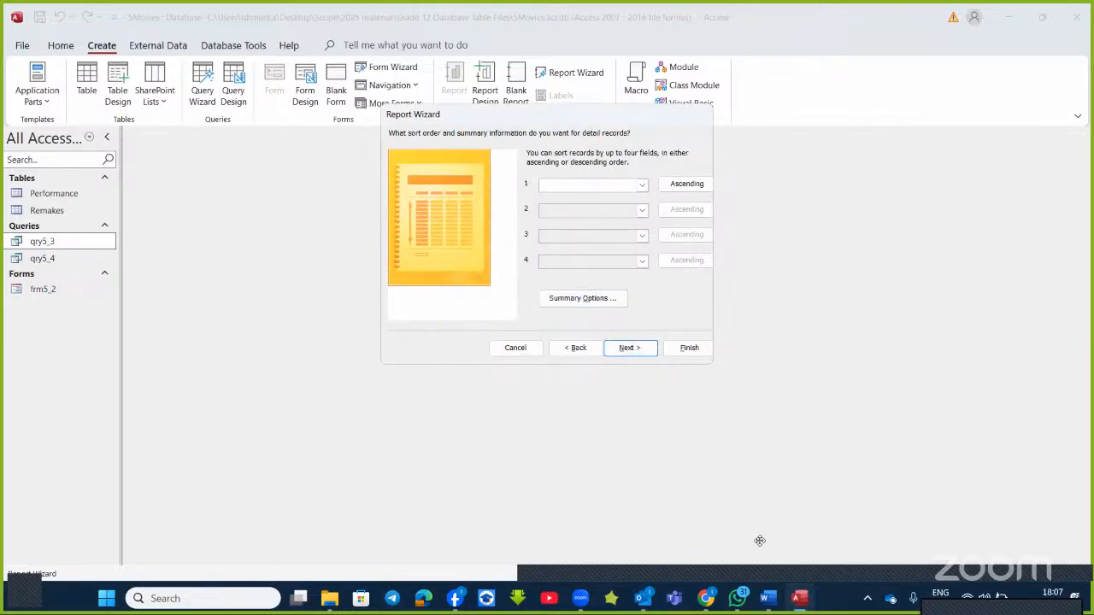
click(767, 599)
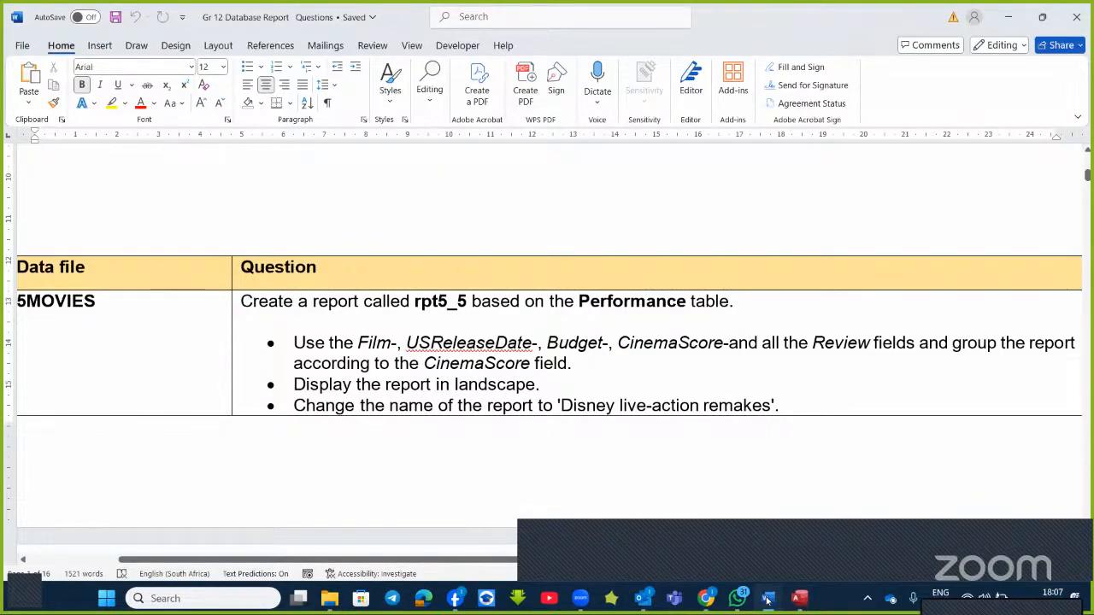
click(766, 599)
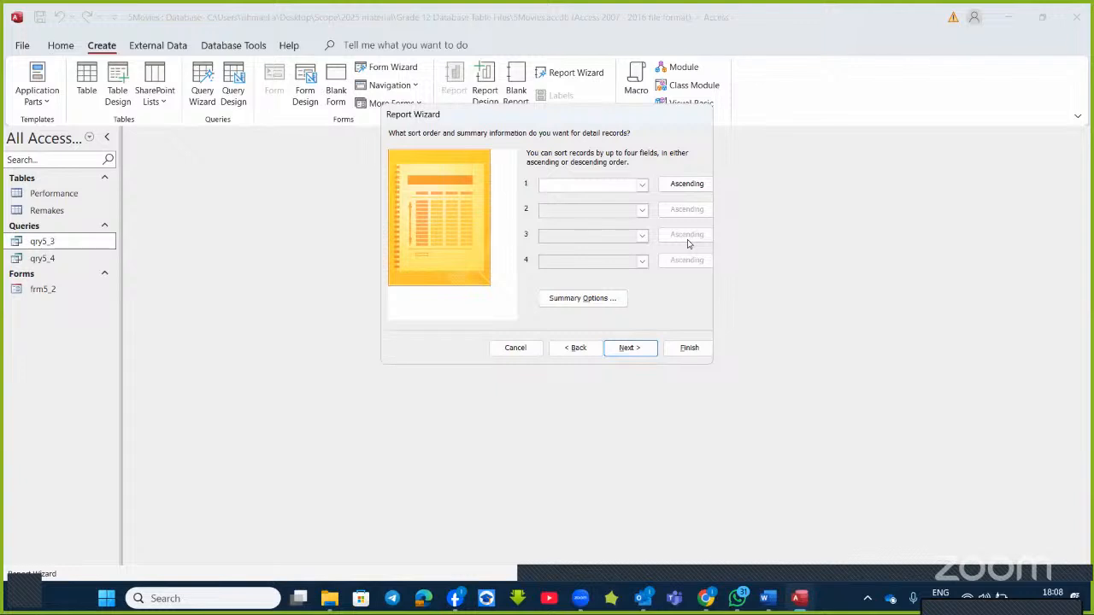
- Try sorting the detail records by Film, toggle the sort order, and clear the sort field
click(641, 185)
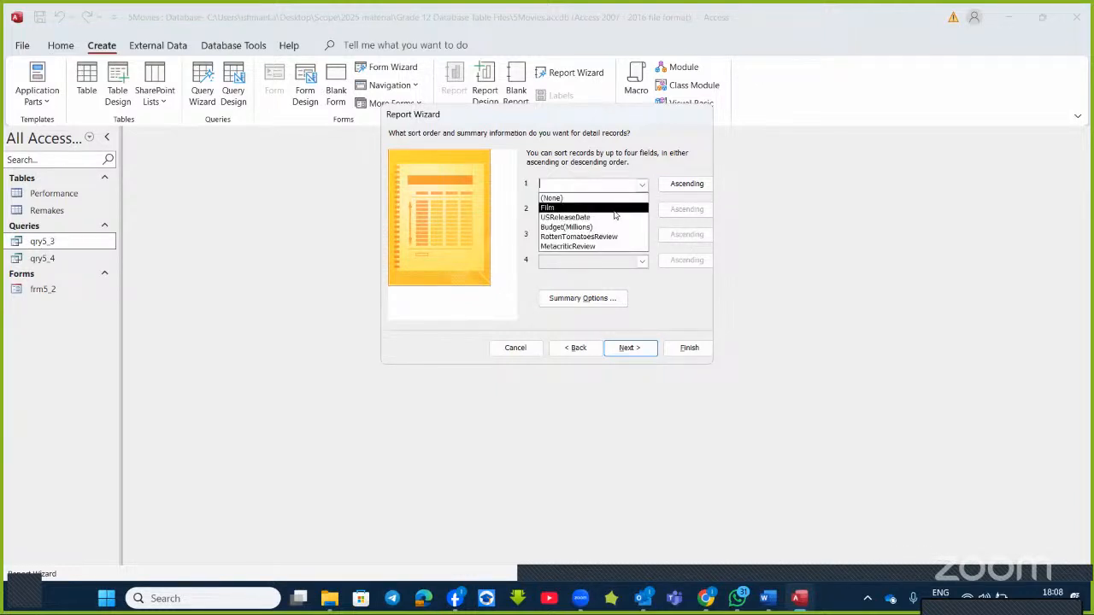
click(615, 213)
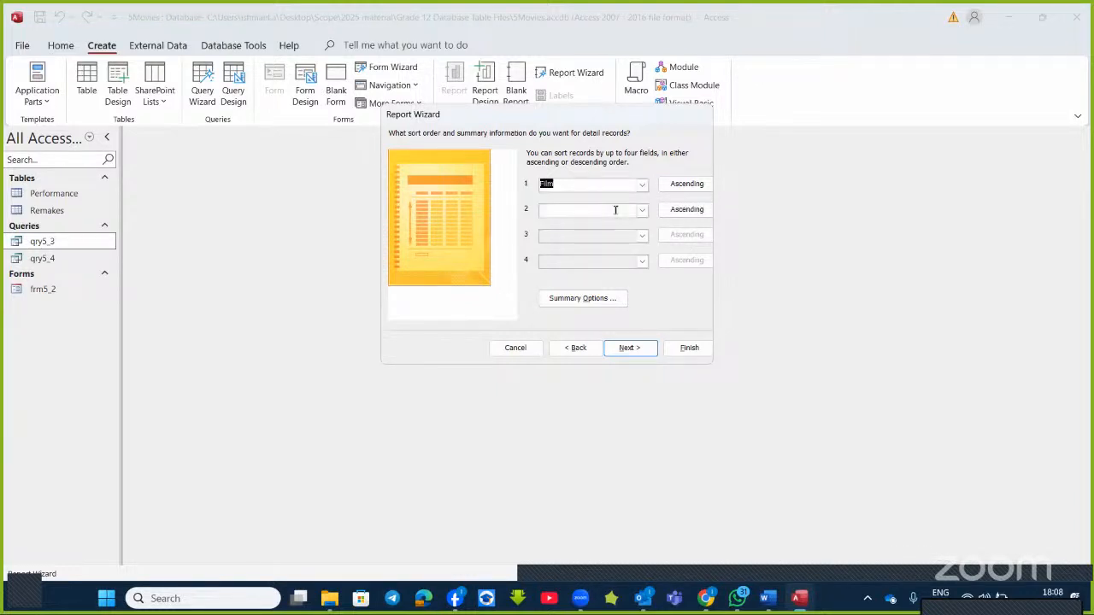
click(683, 184)
click(686, 184)
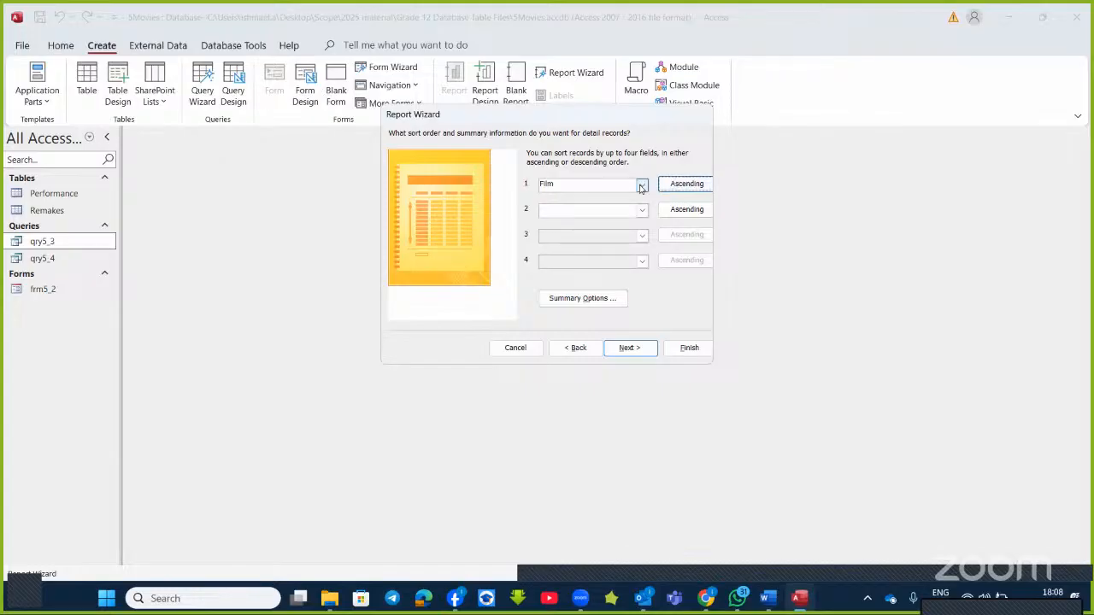
click(641, 184)
click(607, 205)
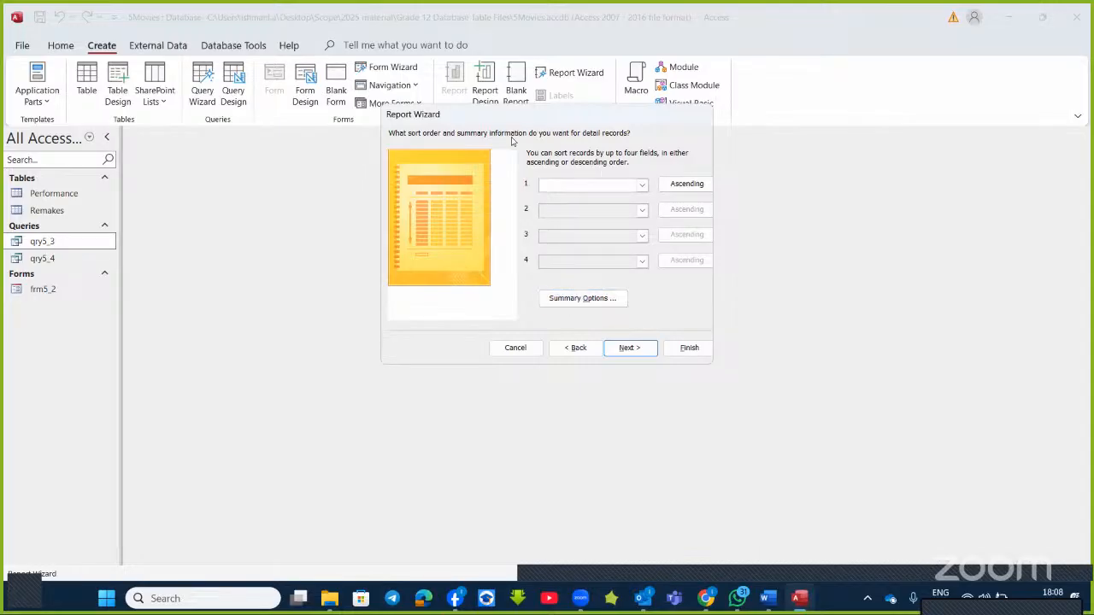
- Try the Sum and Avg summary values for Budget(Millions) and cancel the summary options
click(578, 299)
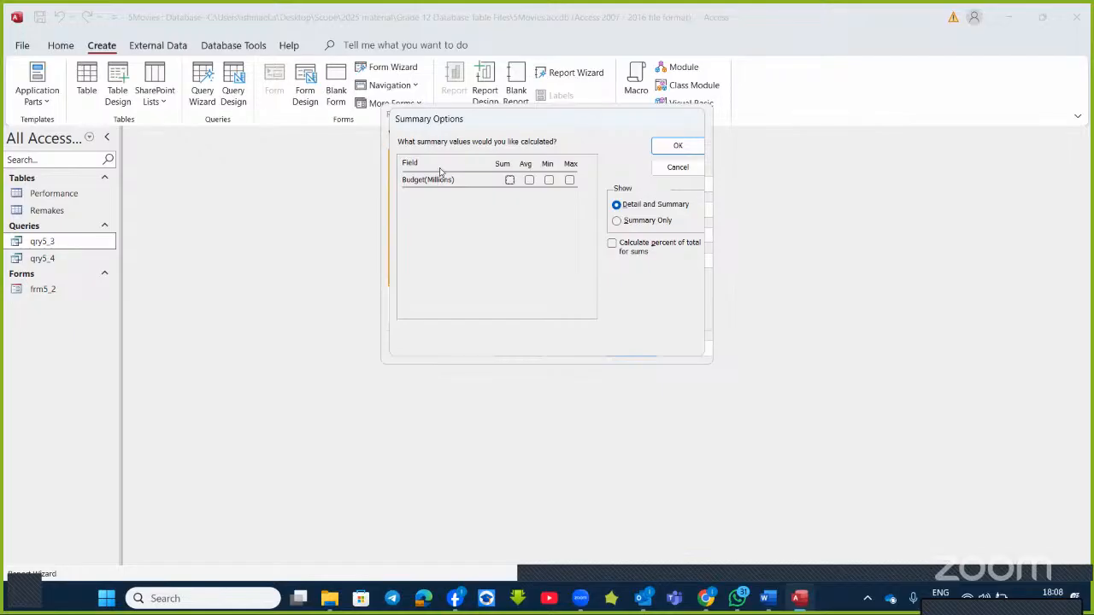
click(509, 181)
click(510, 181)
click(529, 181)
click(529, 181)
click(677, 168)
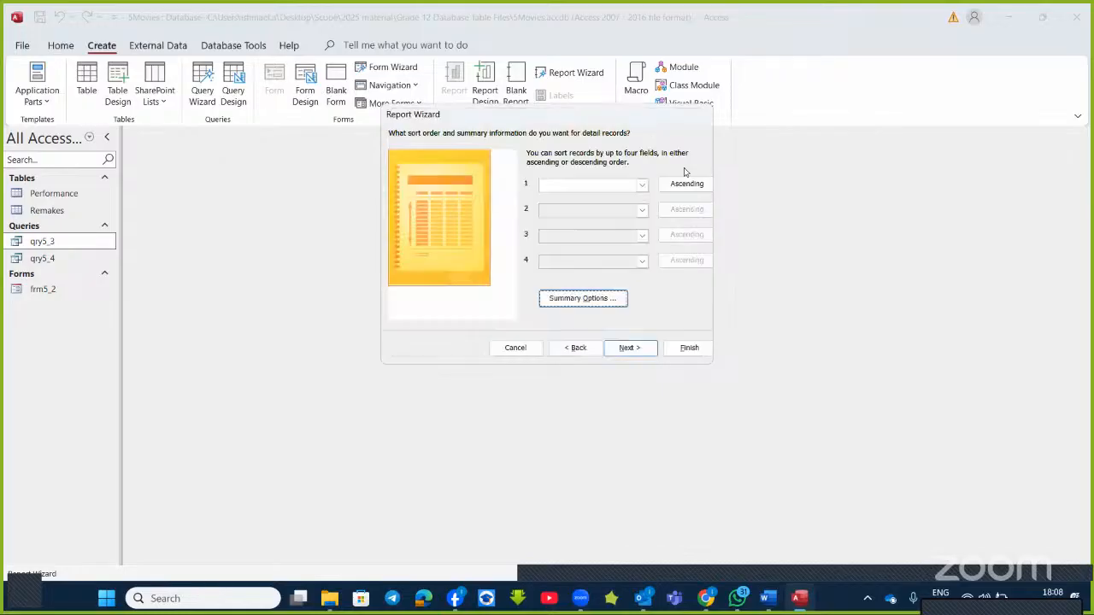
- Continue without sorting, set the report orientation to Landscape and proceed to the report title
click(629, 347)
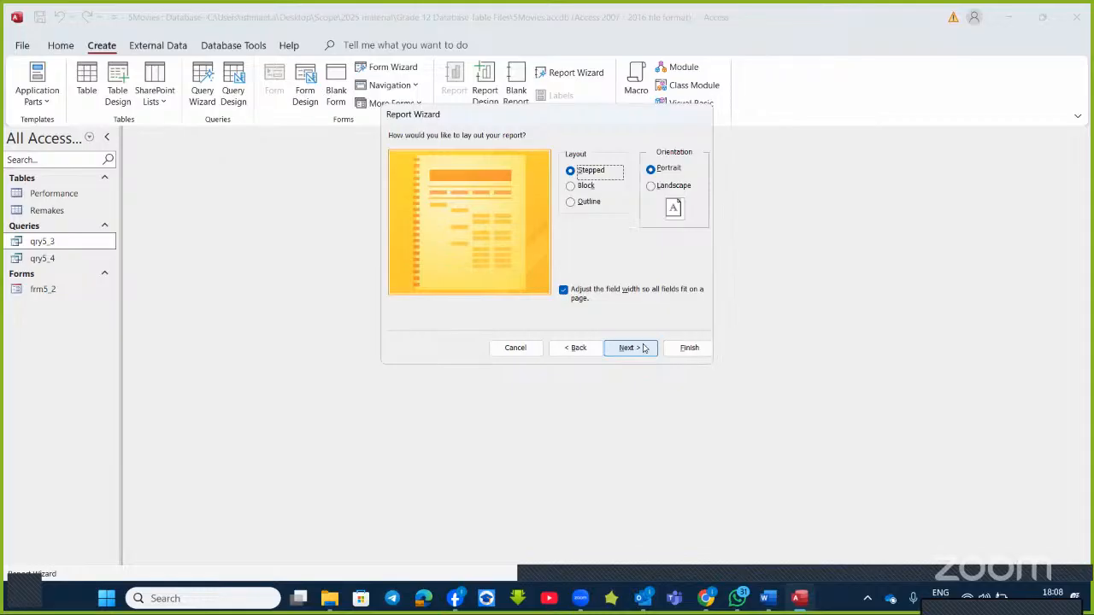
click(658, 190)
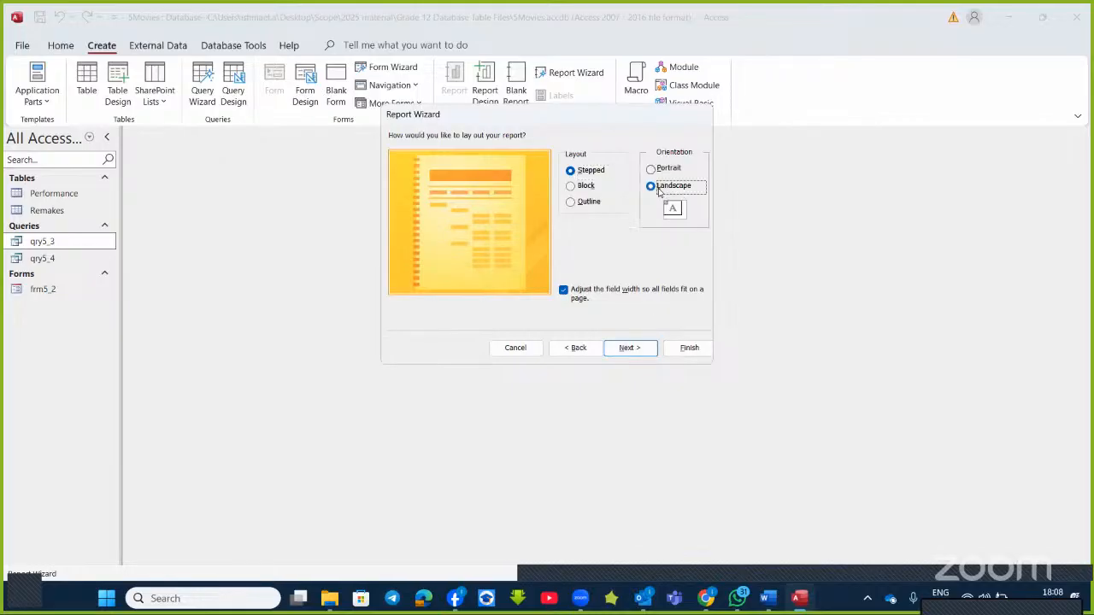
click(644, 354)
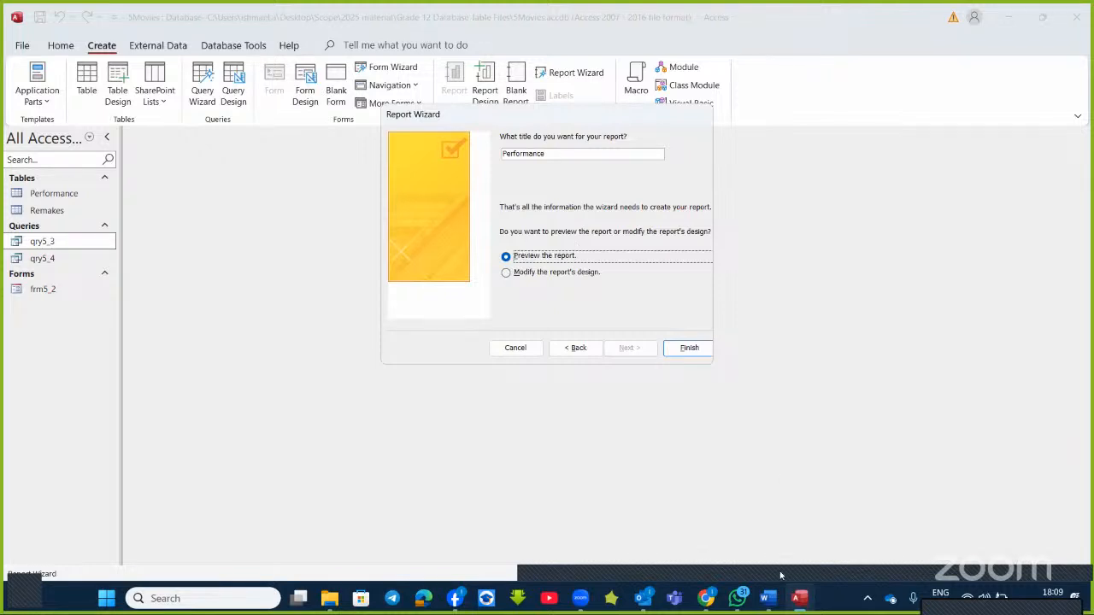
- Consult the Word question, title the report rpt5_5 and finish the wizard with the option to modify the report's design
click(768, 598)
click(769, 601)
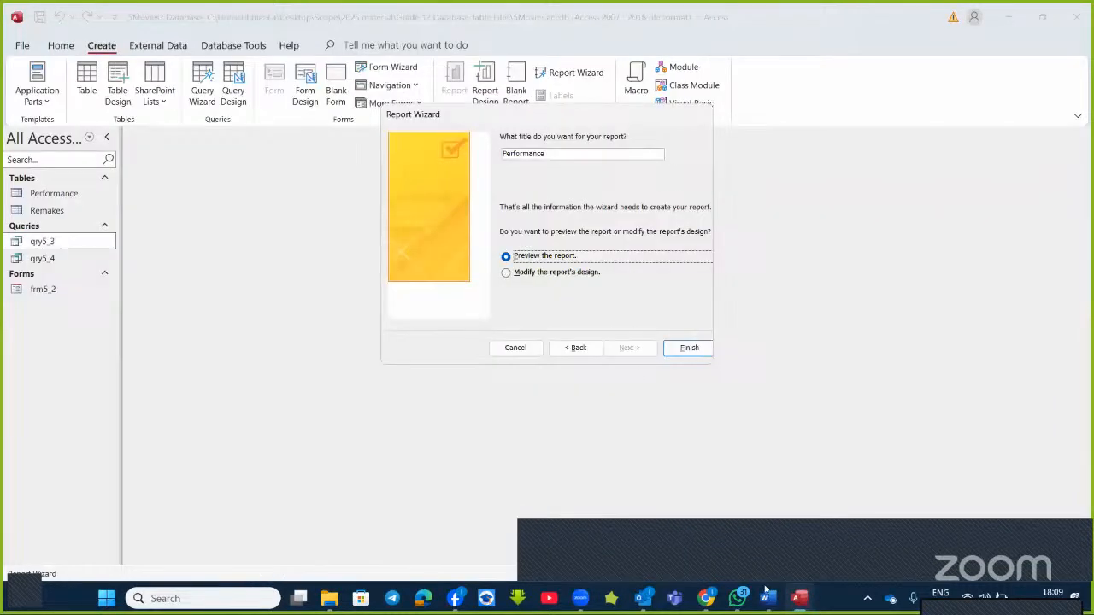
click(576, 163)
key(BackSpace)
key(BackSpace)
key(BackSpace)
key(BackSpace)
key(BackSpace)
key(BackSpace)
key(BackSpace)
key(BackSpace)
key(BackSpace)
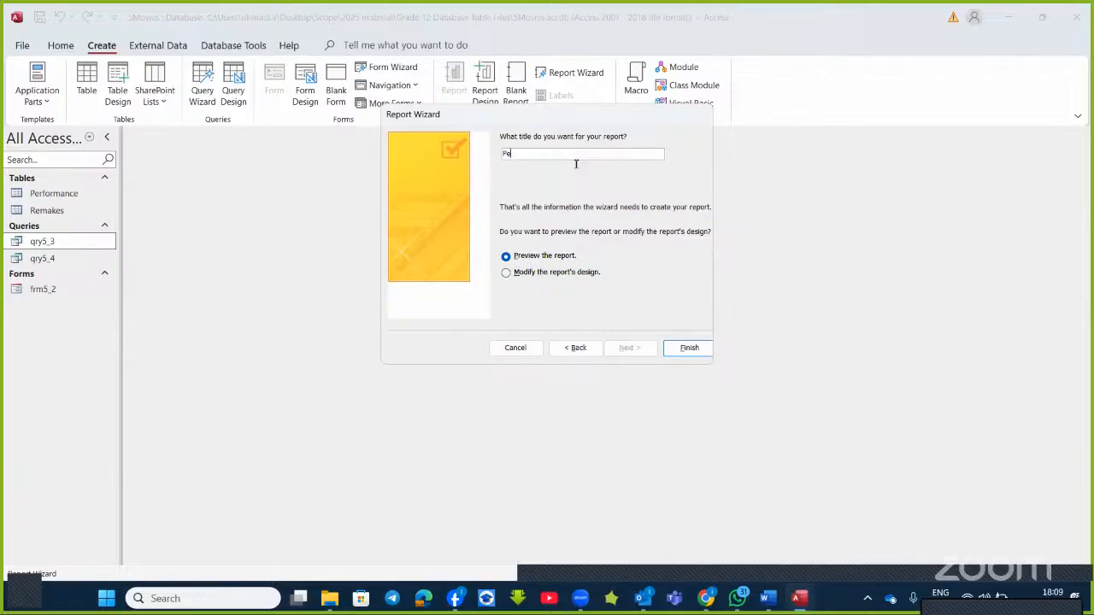
text(rpt5_5)
click(506, 273)
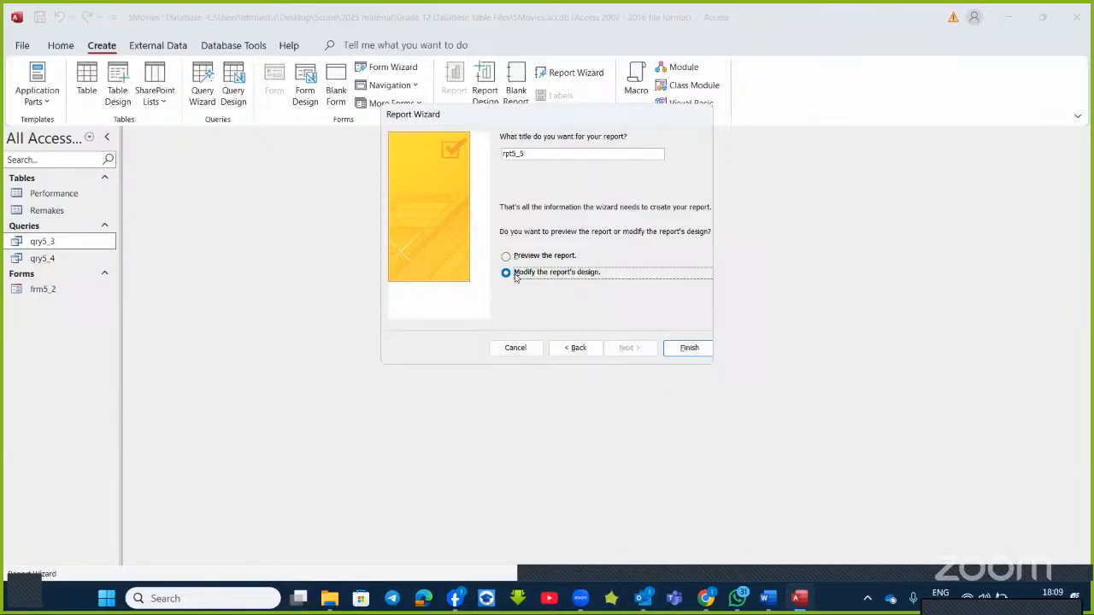
click(689, 348)
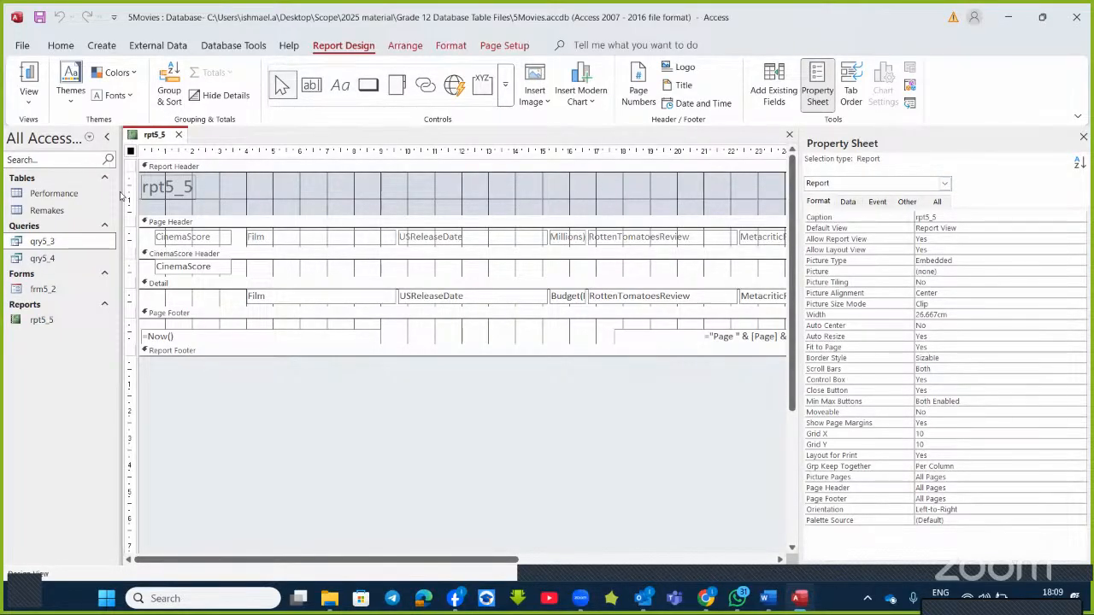
- Move the report header's title label to about 8.1 cm from the left edge and change its text to 'performance review'
click(172, 197)
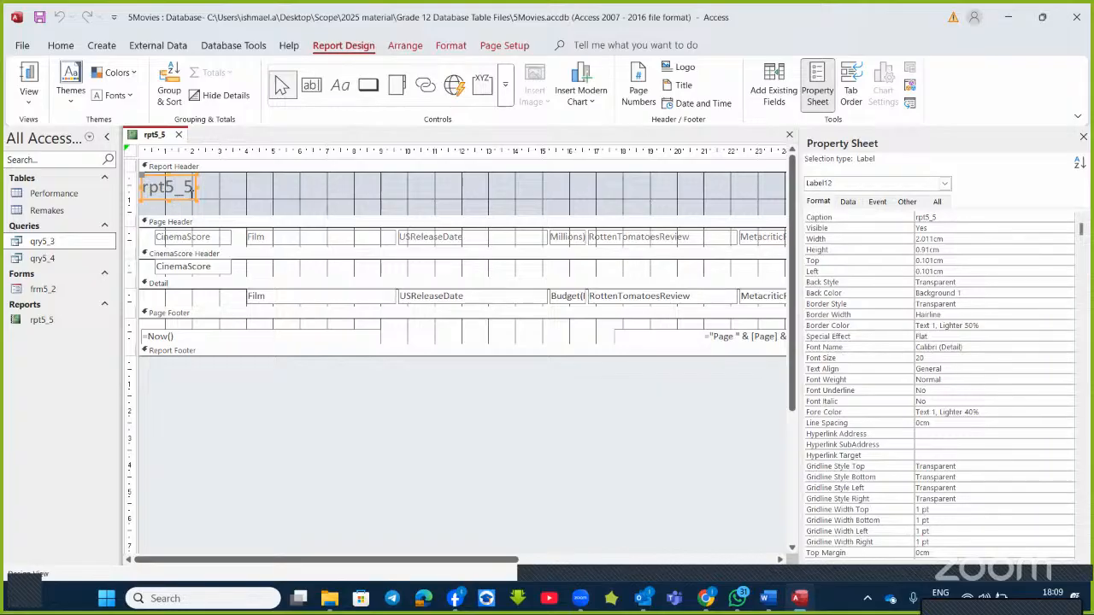
drag(182, 199, 401, 201)
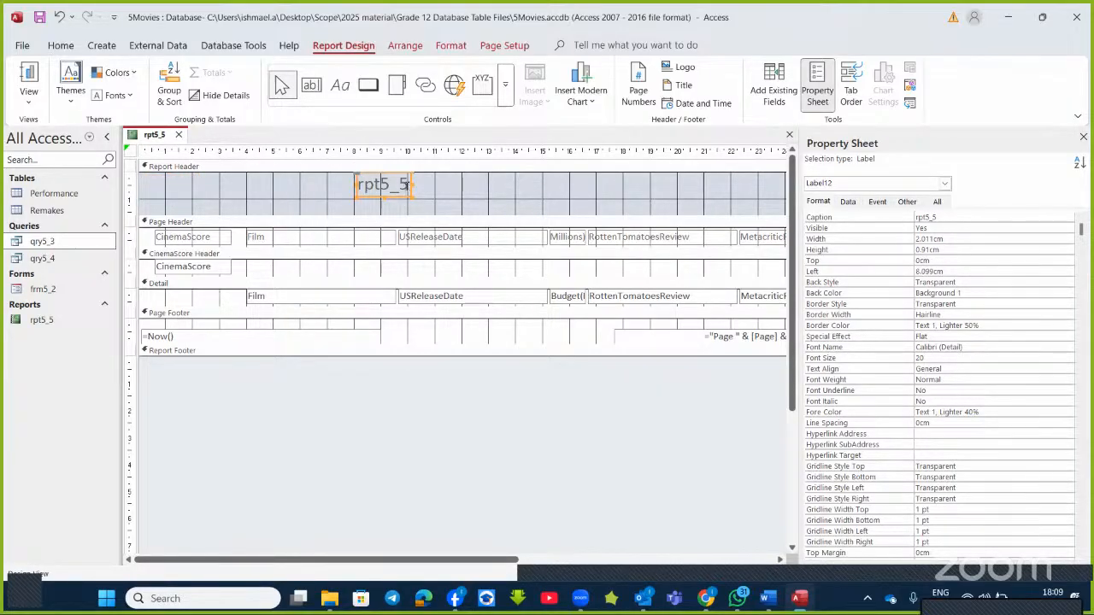
click(404, 182)
key(BackSpace)
key(BackSpace)
key(BackSpace)
key(BackSpace)
key(BackSpace)
key(BackSpace)
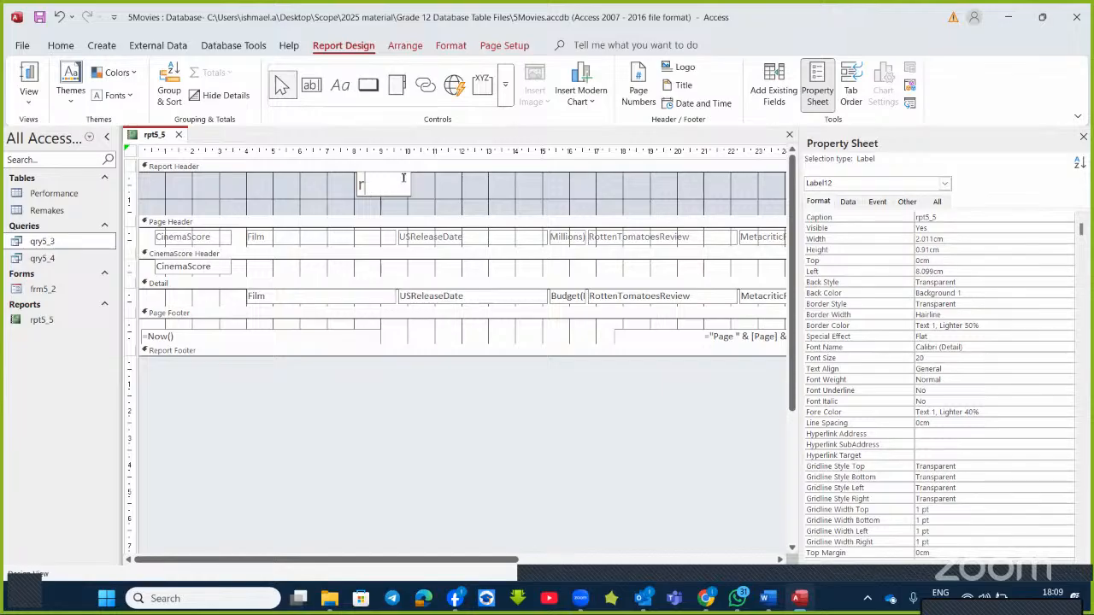
text(performan)
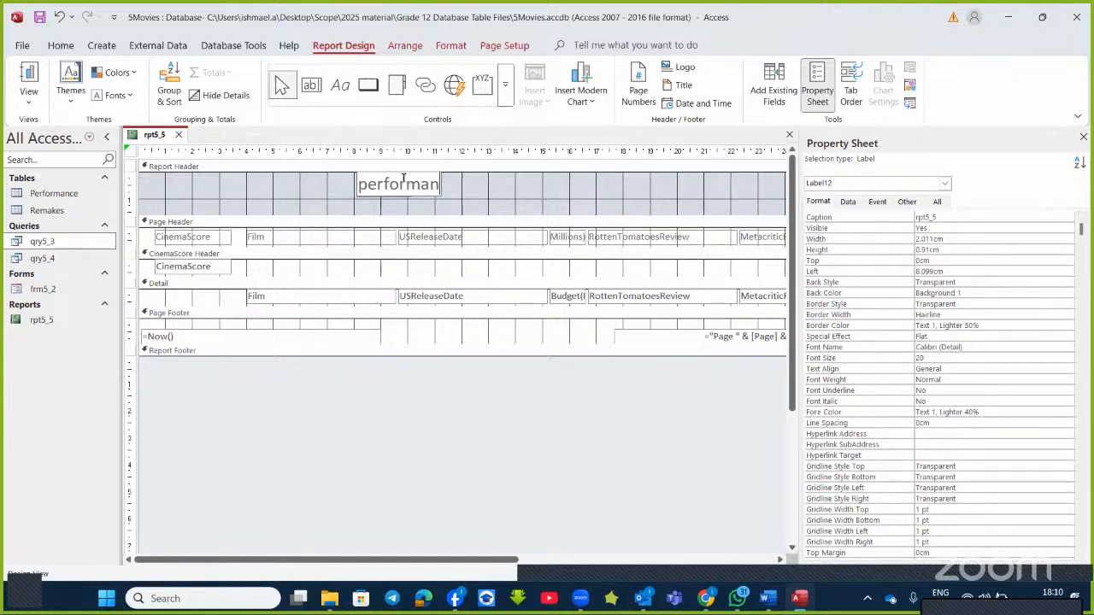
text(ce review)
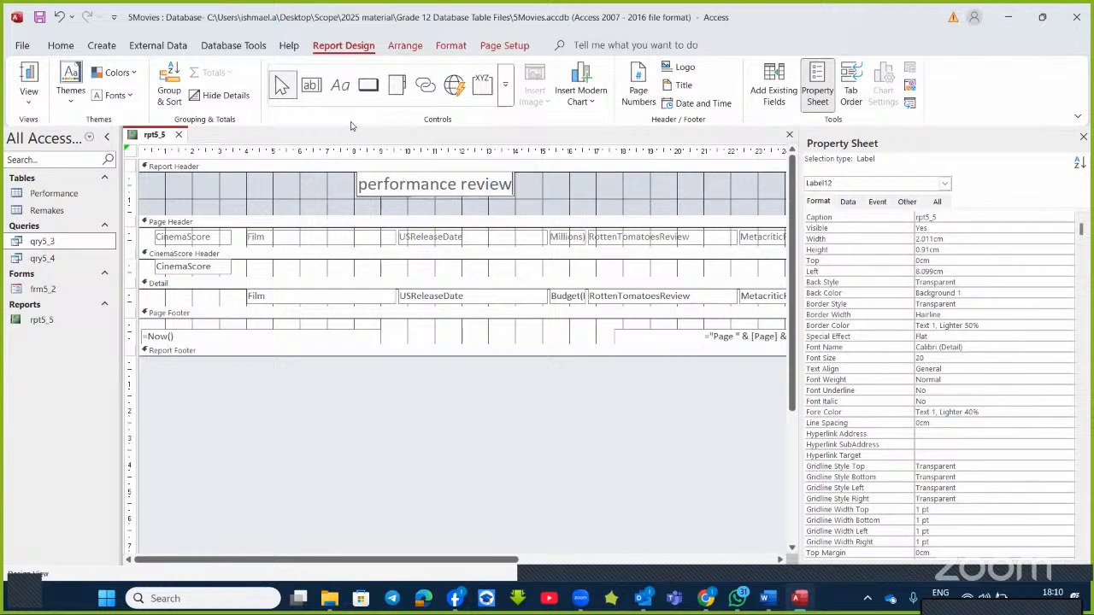
key(Return)
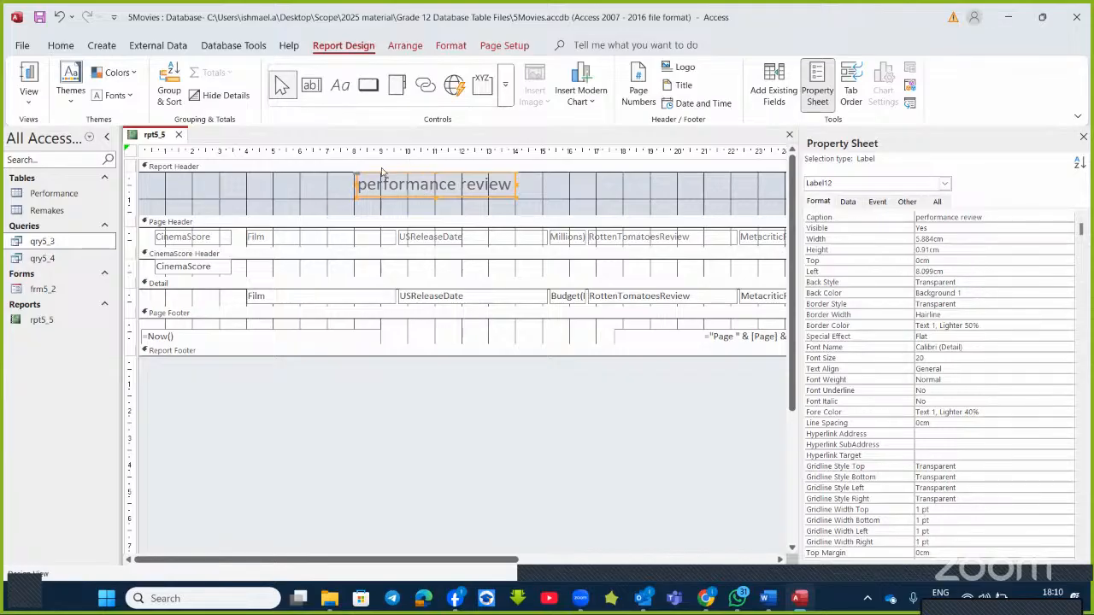
- Make the report header's title label bold and colour its text red
click(65, 46)
click(629, 94)
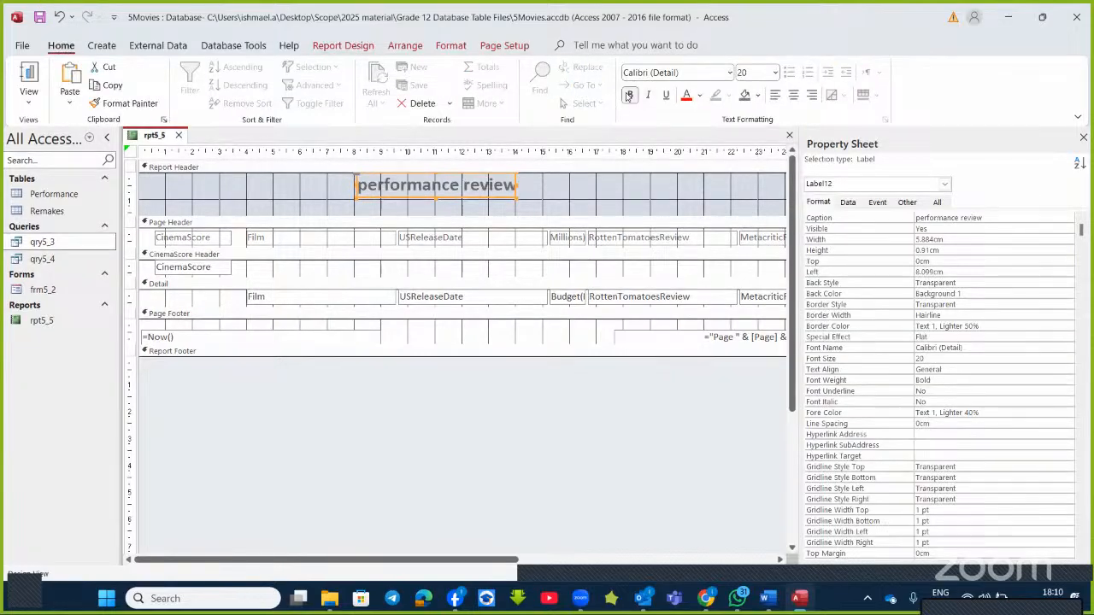
click(699, 96)
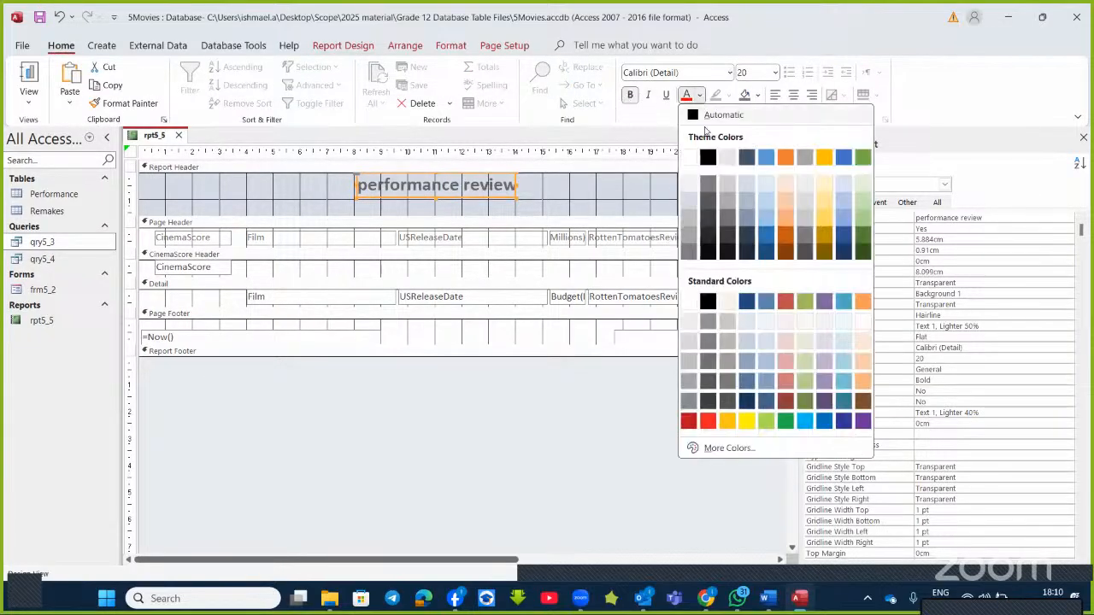
click(708, 419)
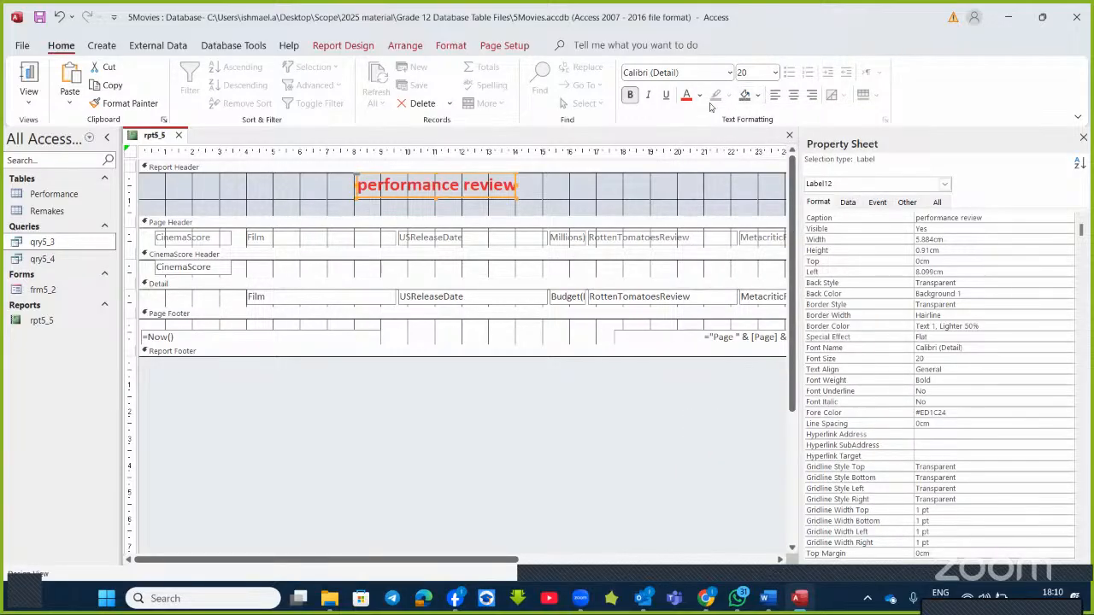
- Set the title label's font size to 28 and enlarge the label to about 10 by 1.8 cm
click(775, 73)
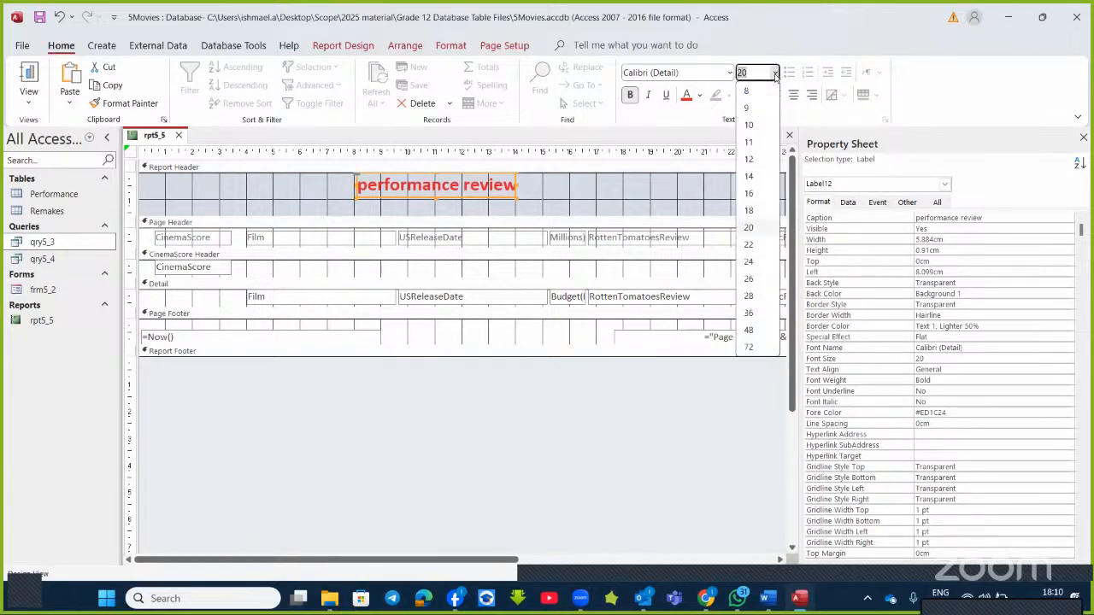
click(749, 295)
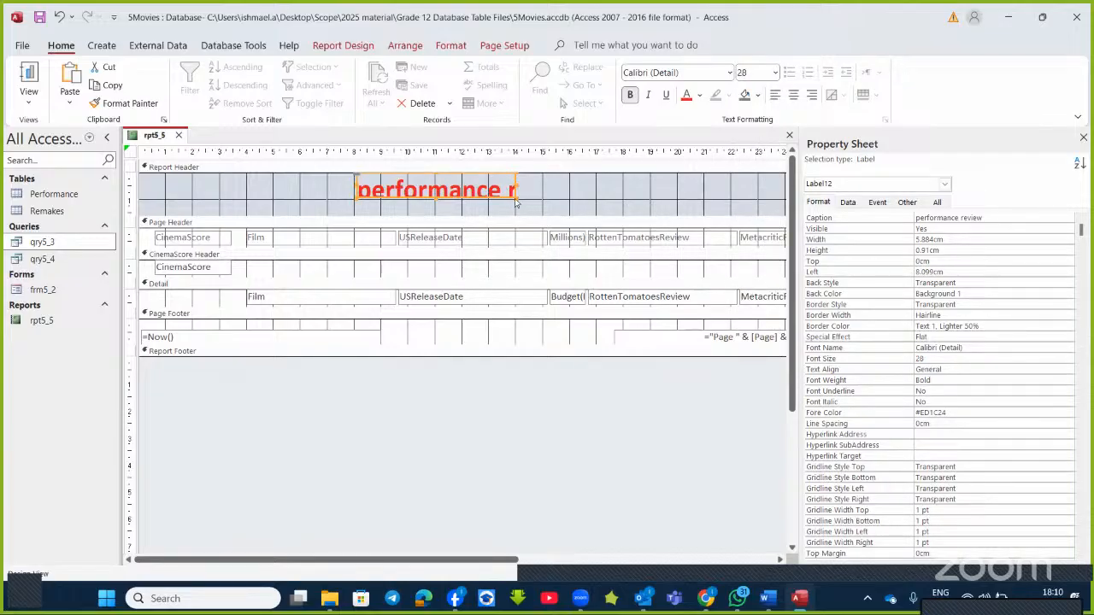
drag(518, 201, 624, 220)
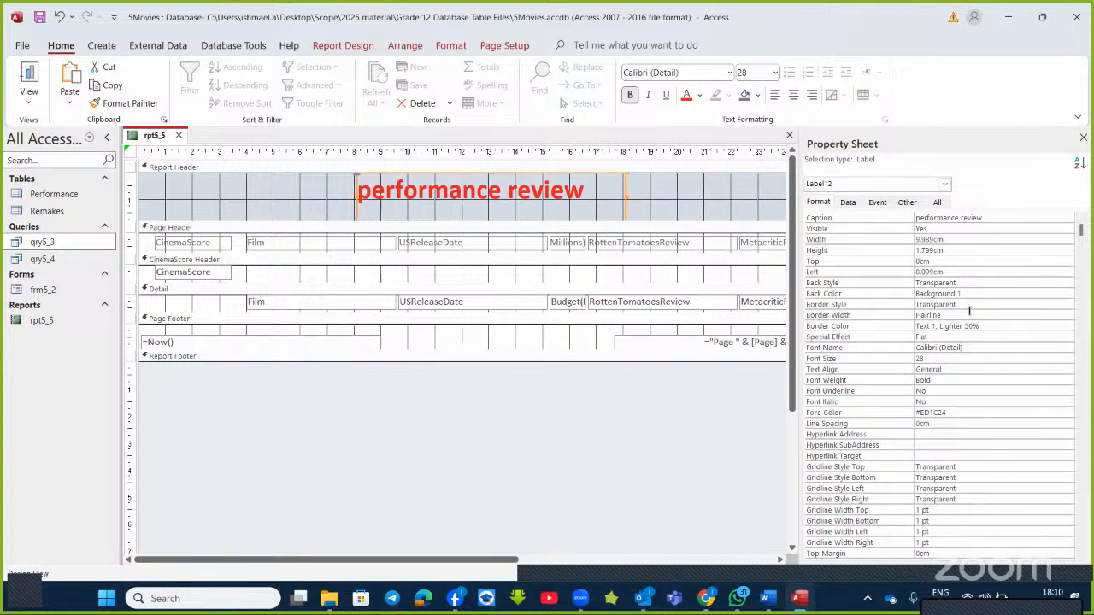
- Give the report header's title label a 3 pt border in purple (#6F3198)
click(1064, 316)
click(1066, 316)
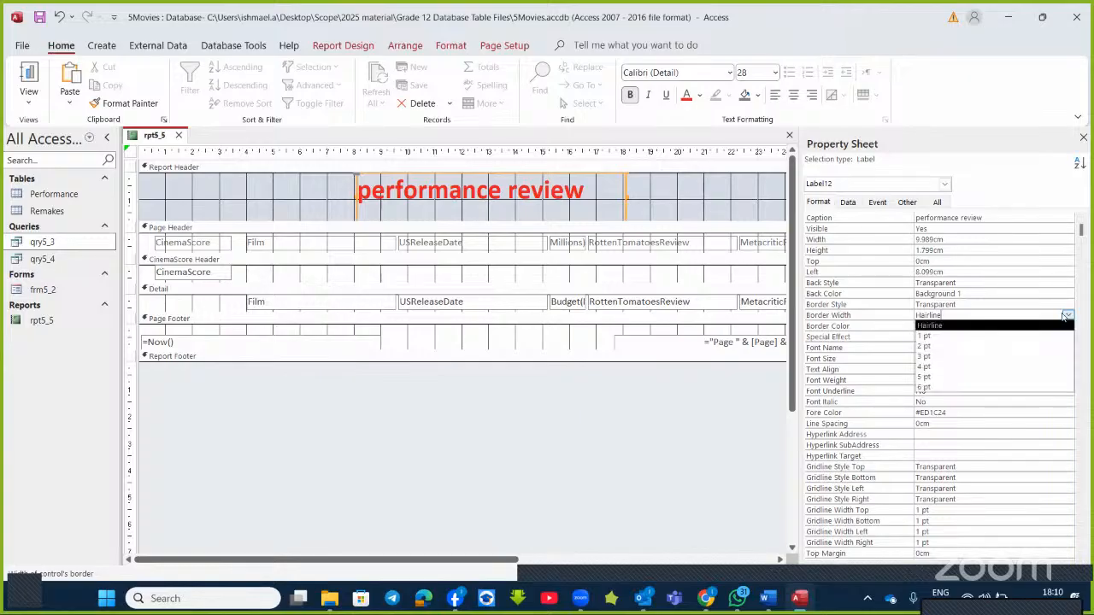
click(947, 351)
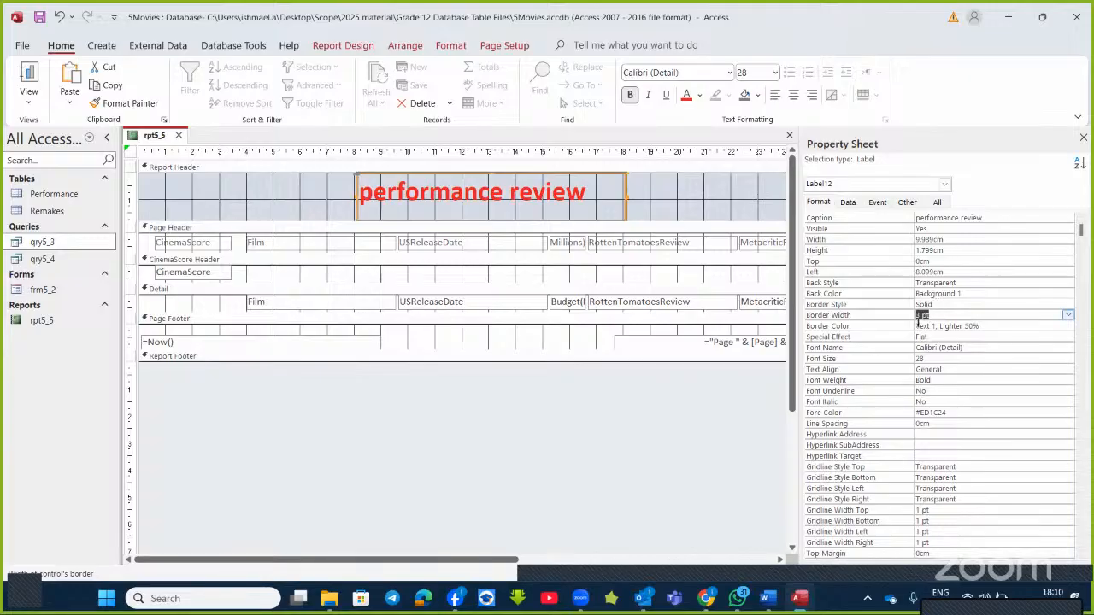
click(1011, 326)
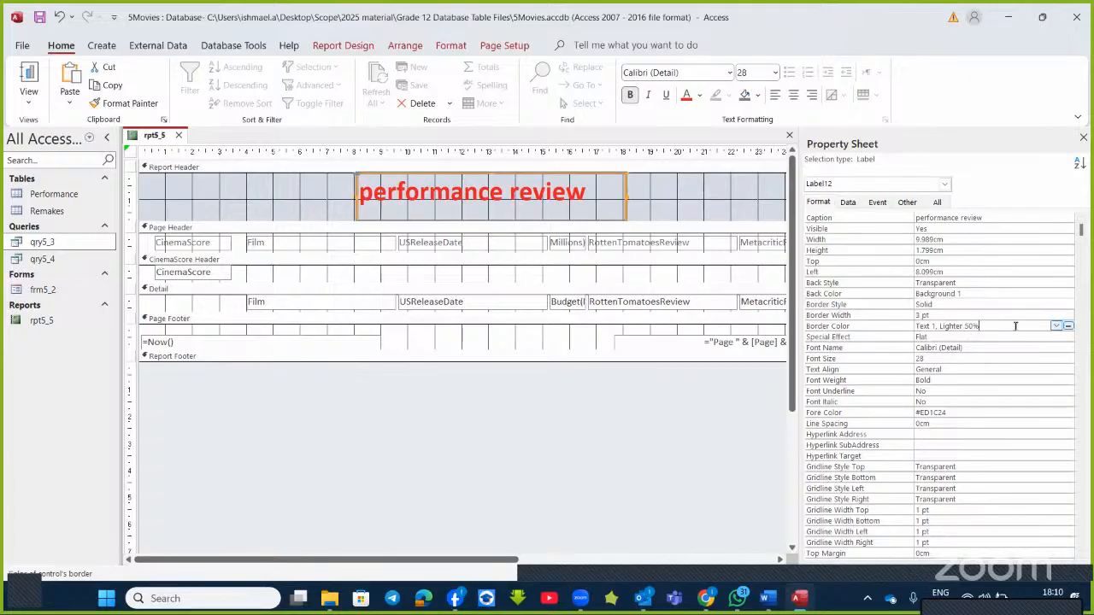
click(1057, 327)
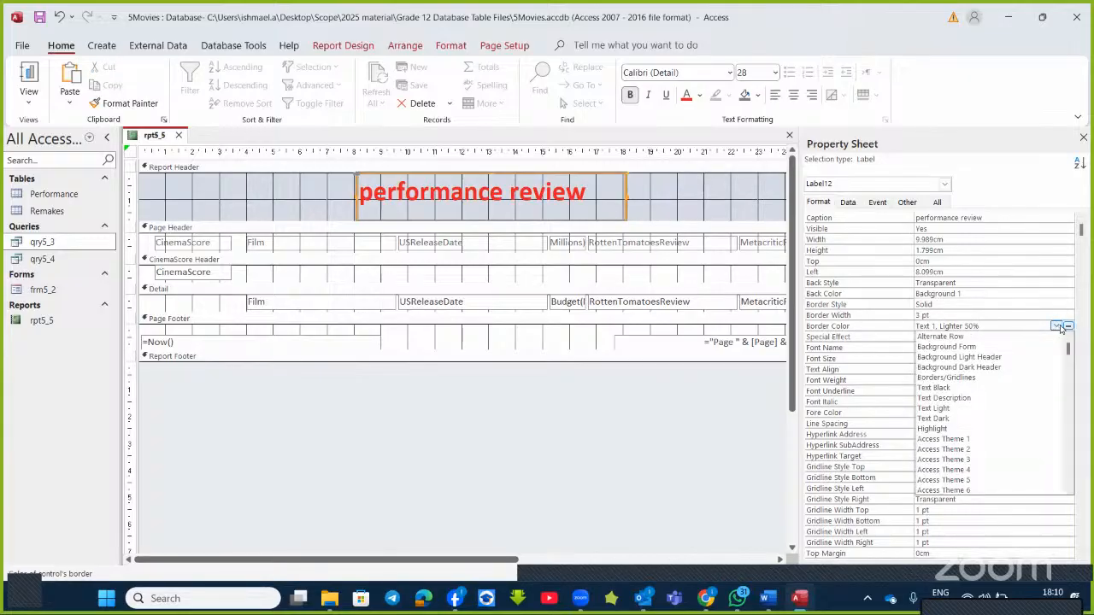
click(1068, 326)
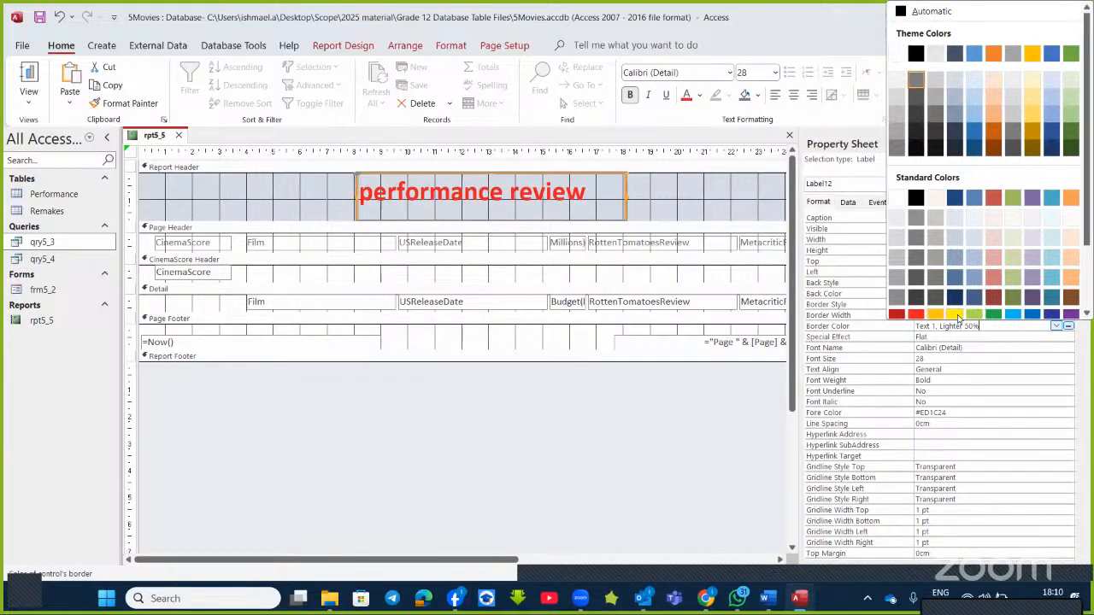
click(1070, 314)
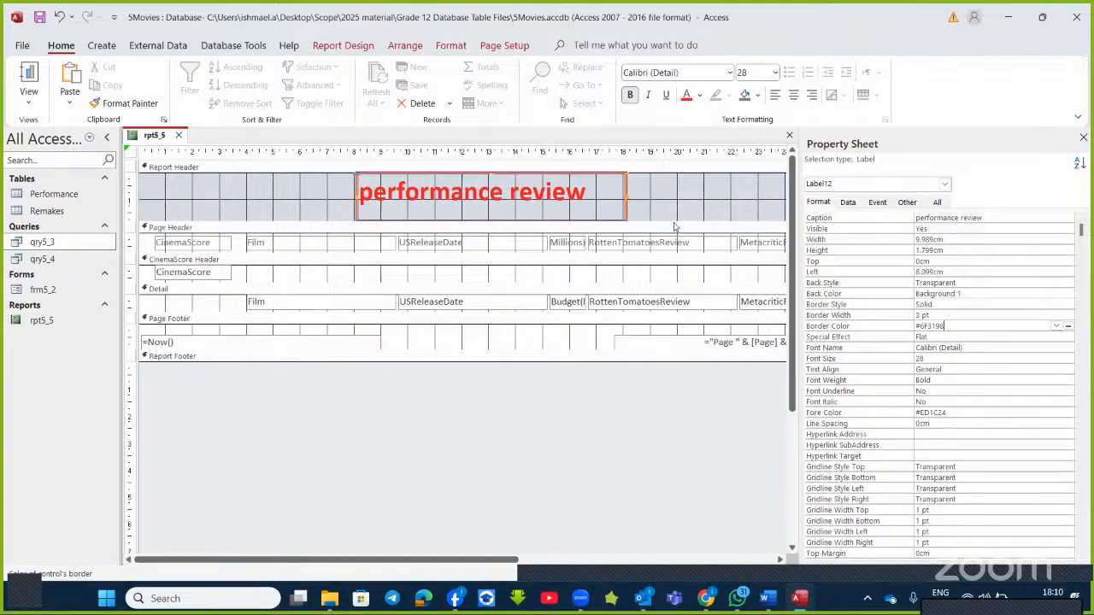
click(707, 208)
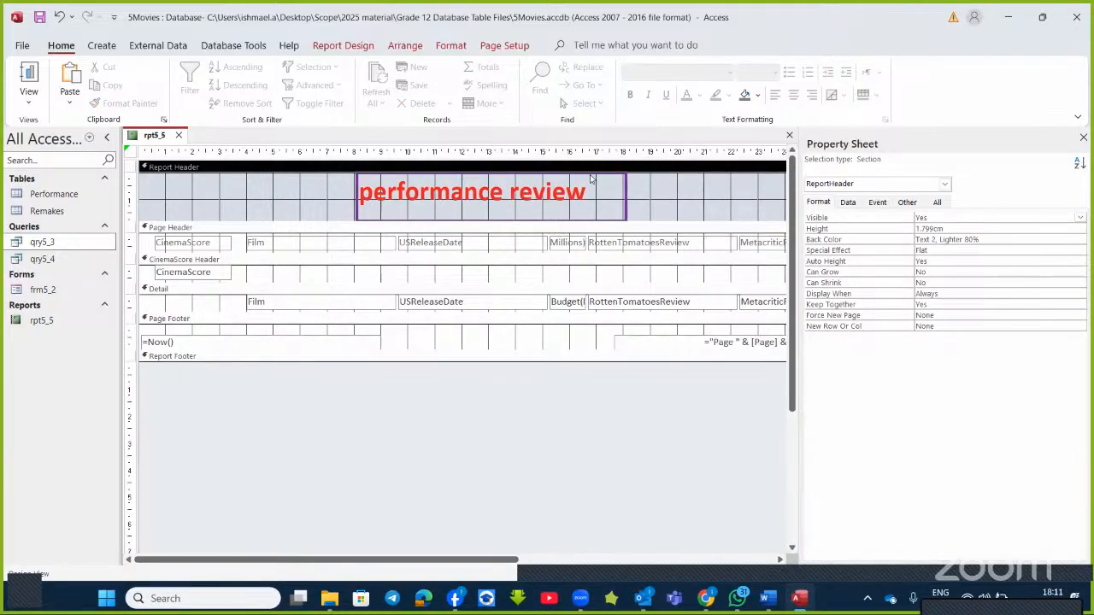
- Insert the 5img picture from the Grade 12 Database Table Files folder before the header title, about 4 by 1.3 cm
click(681, 200)
click(365, 48)
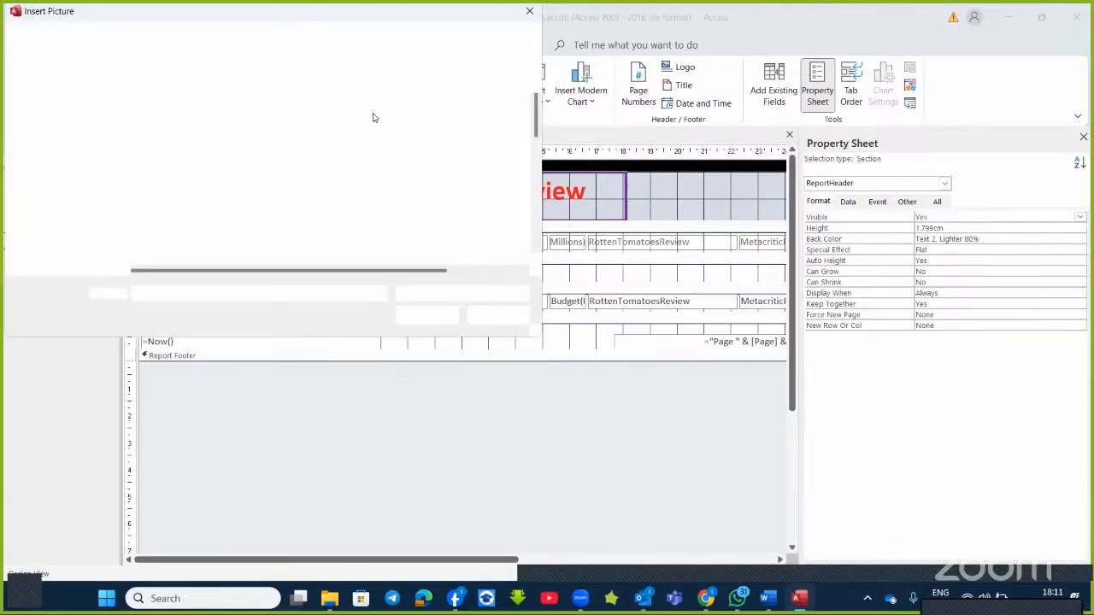
scroll(68, 218, down, 3)
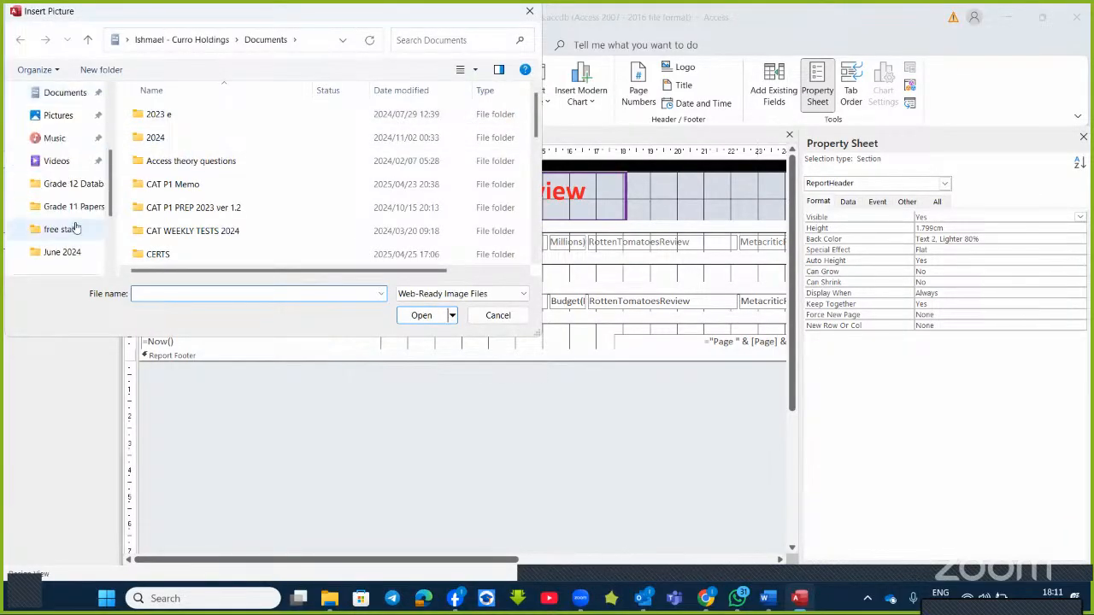
click(74, 183)
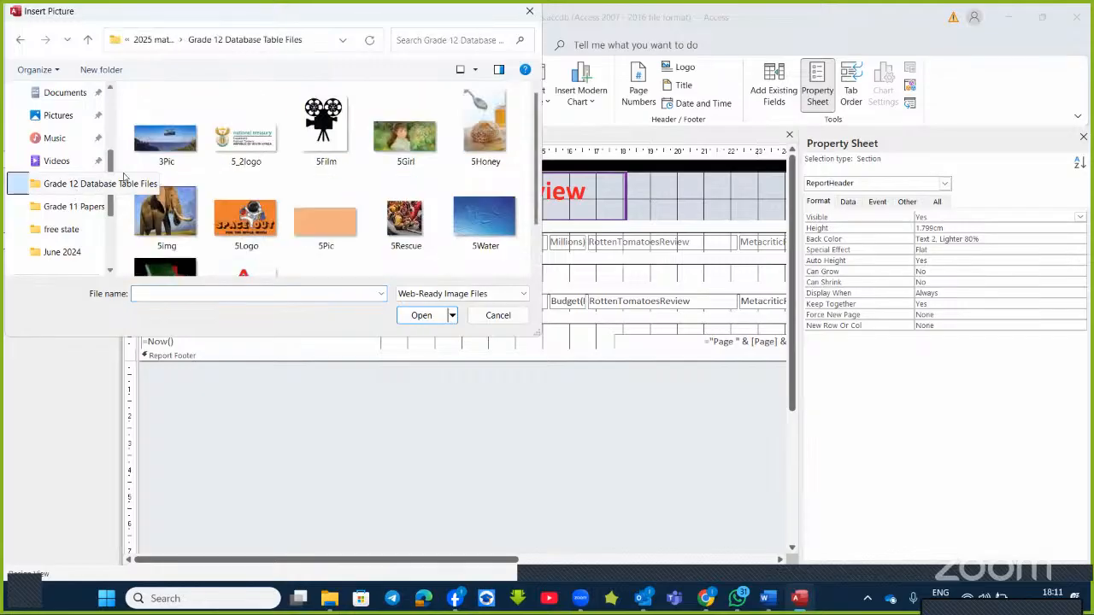
click(166, 212)
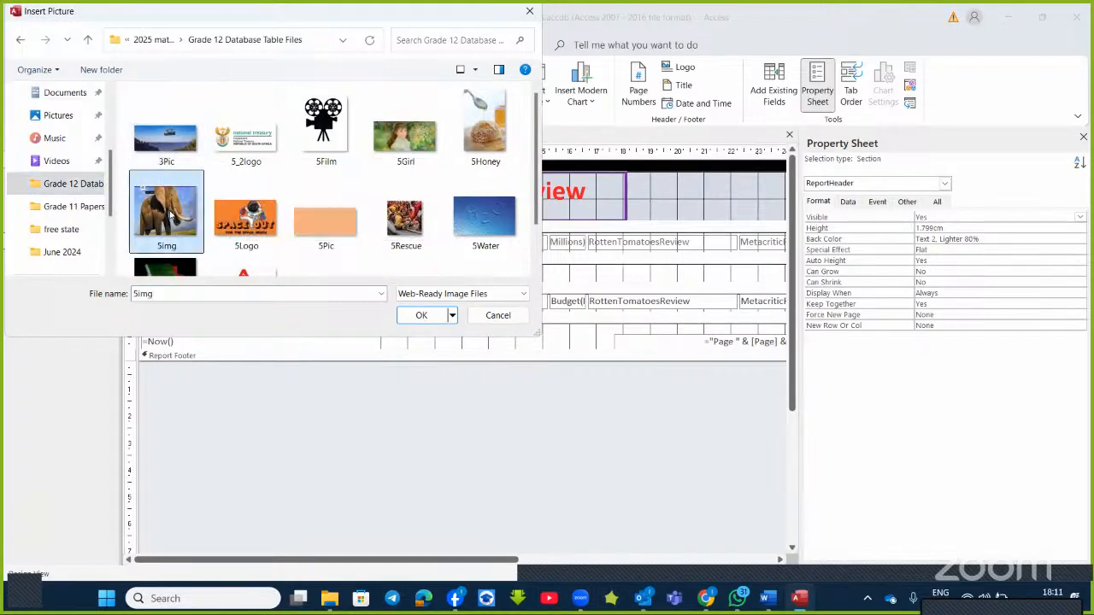
click(422, 316)
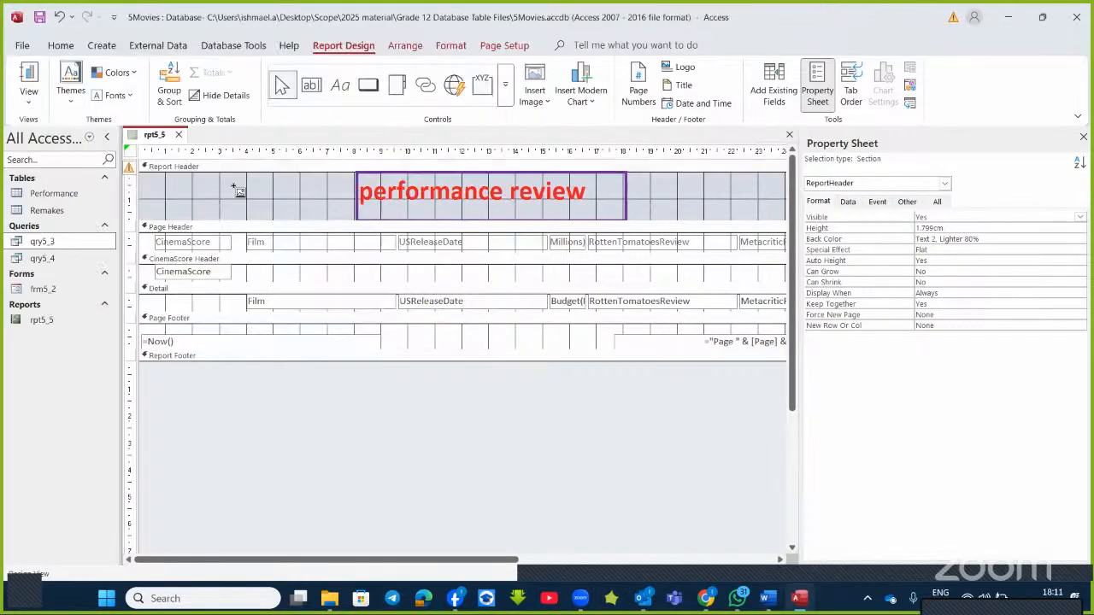
drag(230, 199, 285, 214)
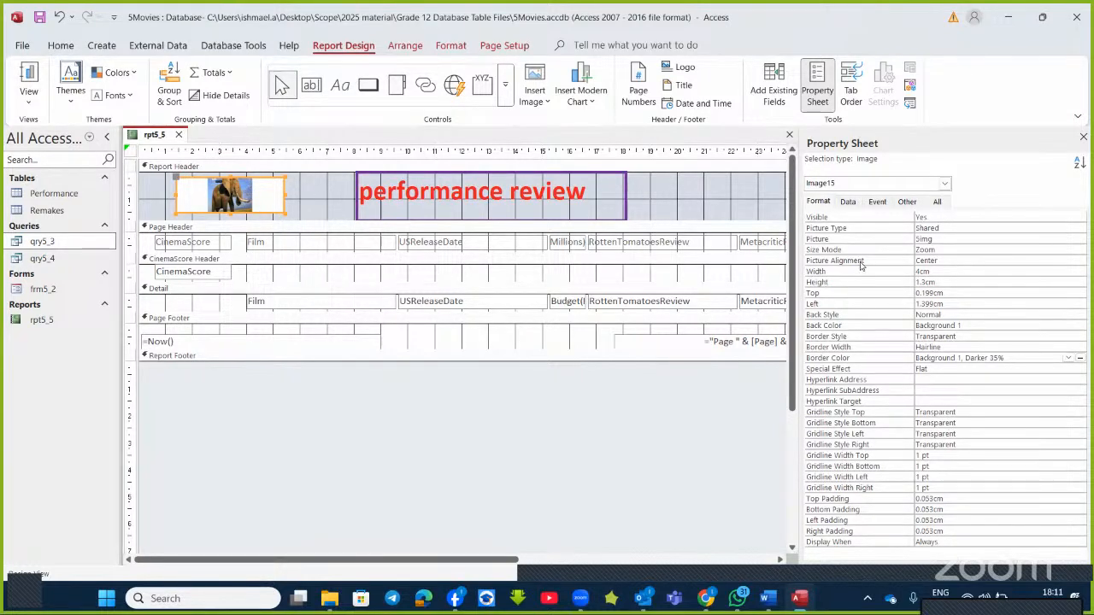
- Set the elephant picture's size mode to Stretch
click(963, 248)
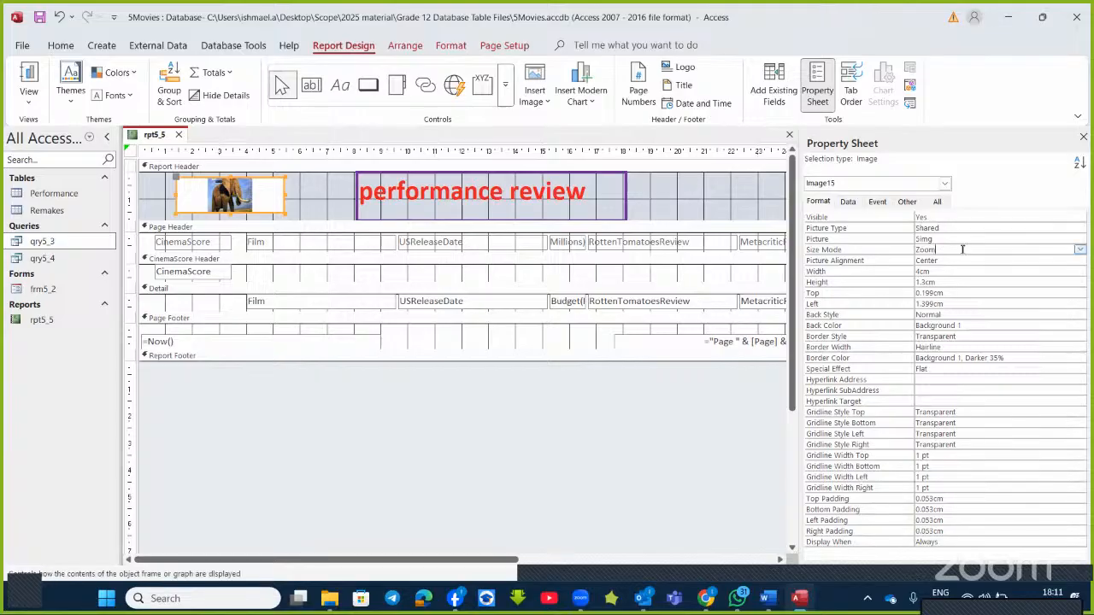
click(1080, 250)
click(957, 271)
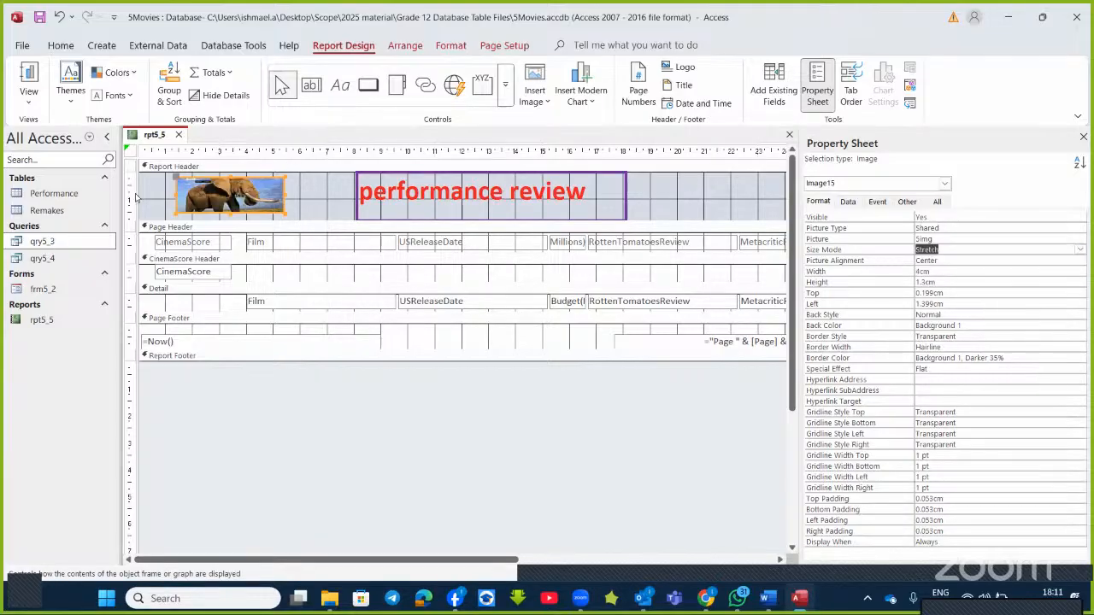
- Fill the report header with bright blue (#00B7EF) and add the long-format date and the time with seconds to it
click(301, 206)
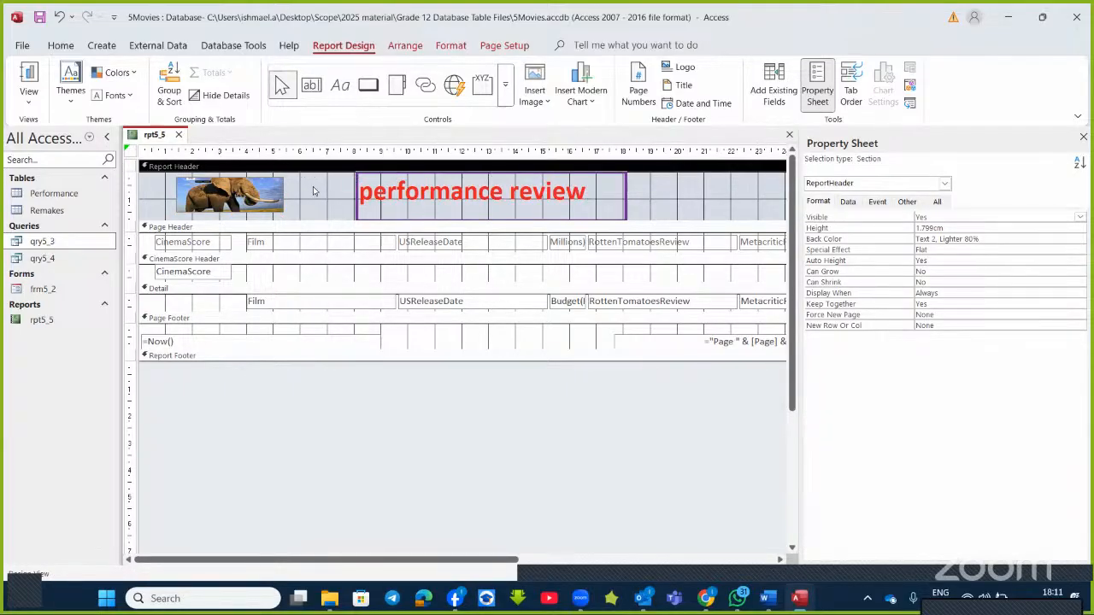
right_click(319, 186)
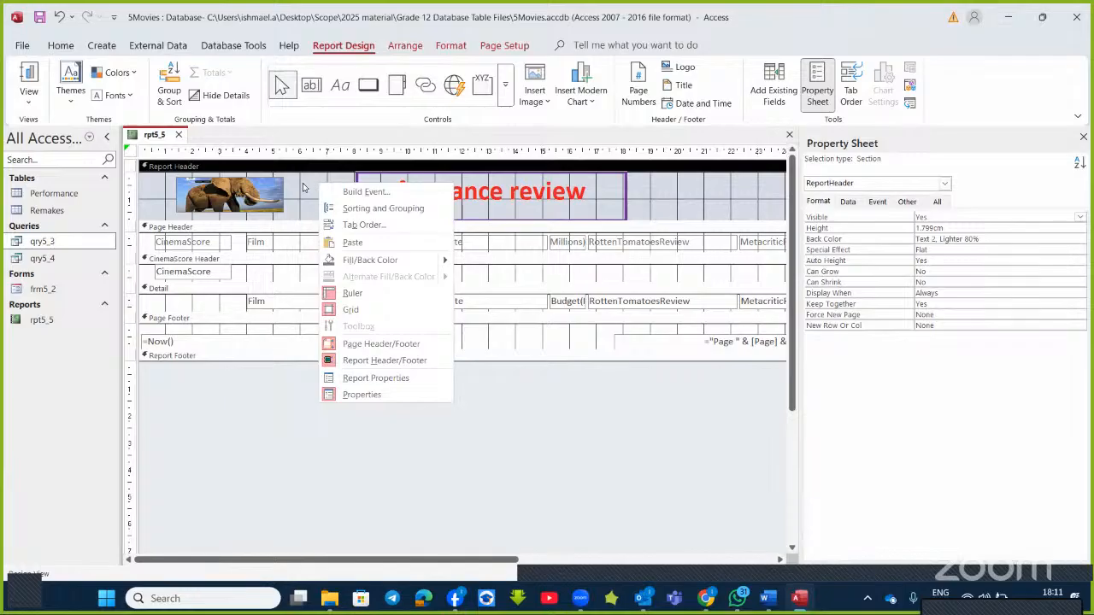
right_click(303, 186)
mouse_move(382, 265)
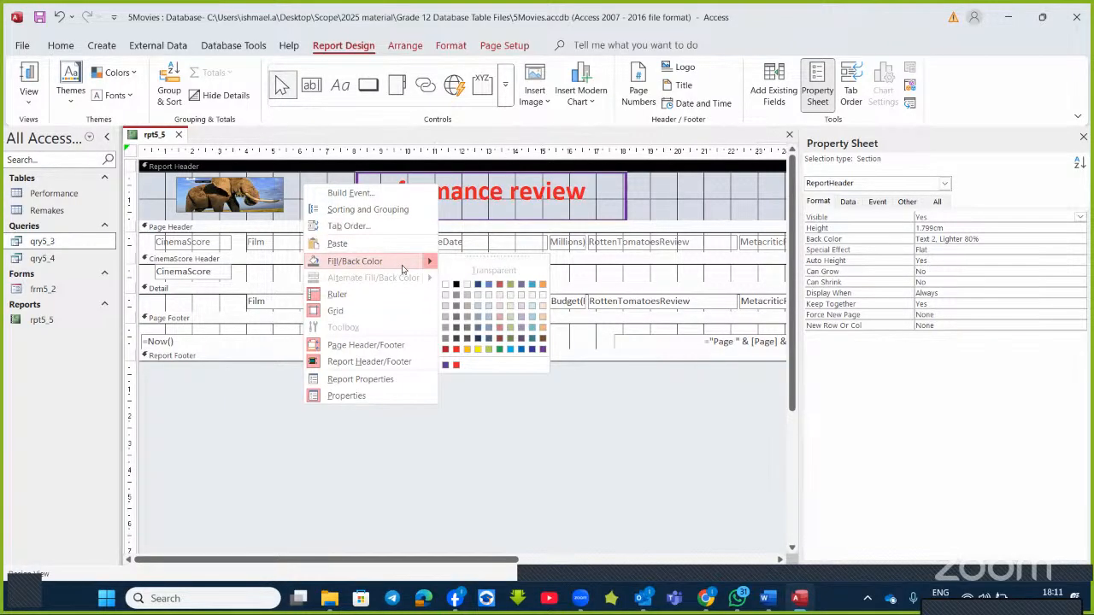
click(509, 350)
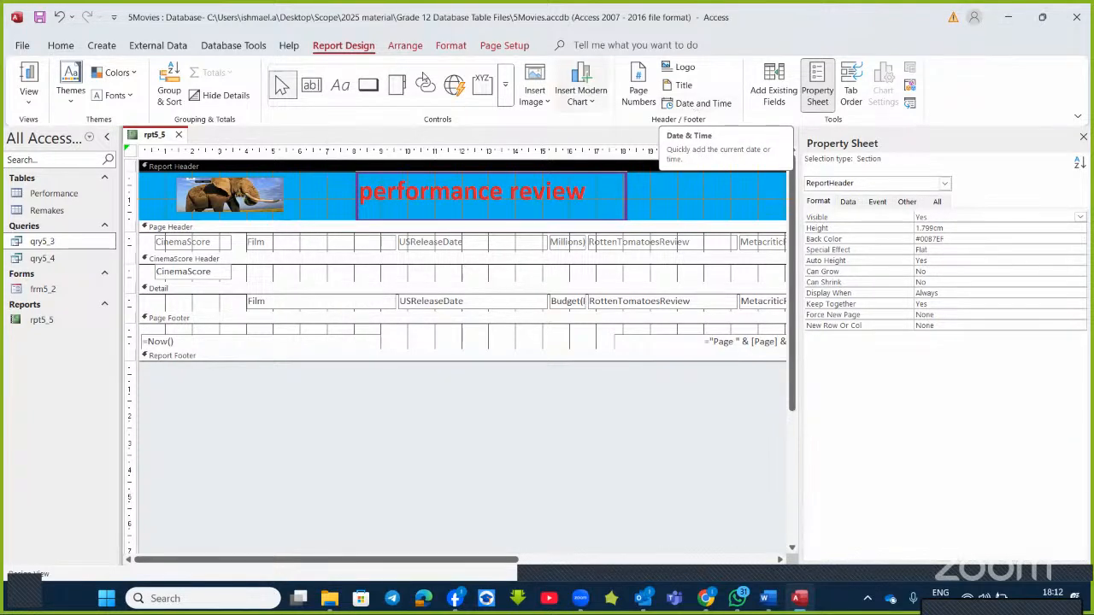
click(697, 102)
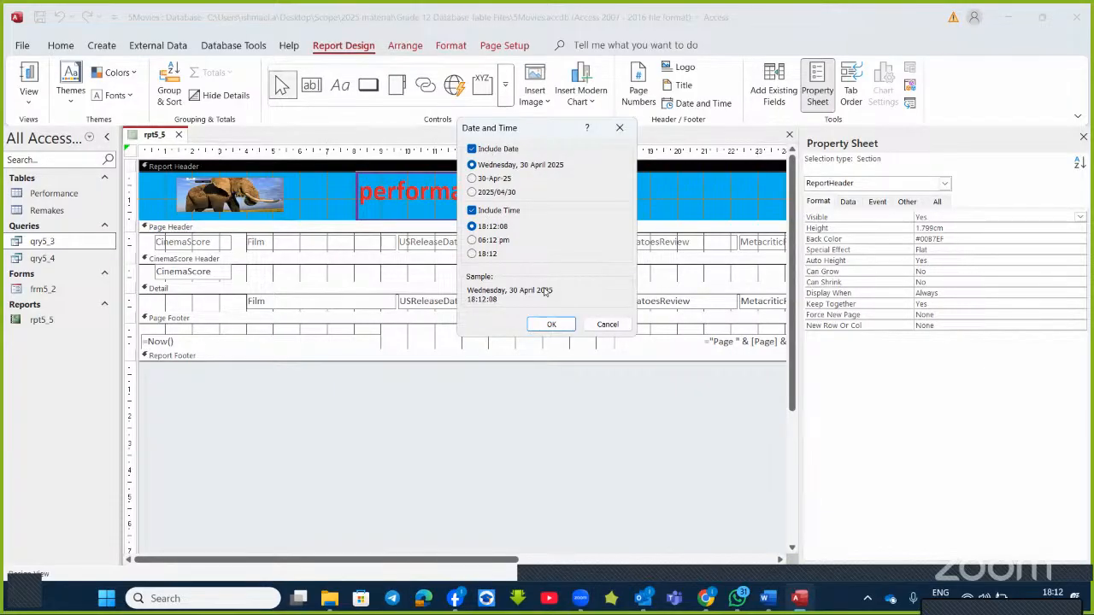
click(554, 324)
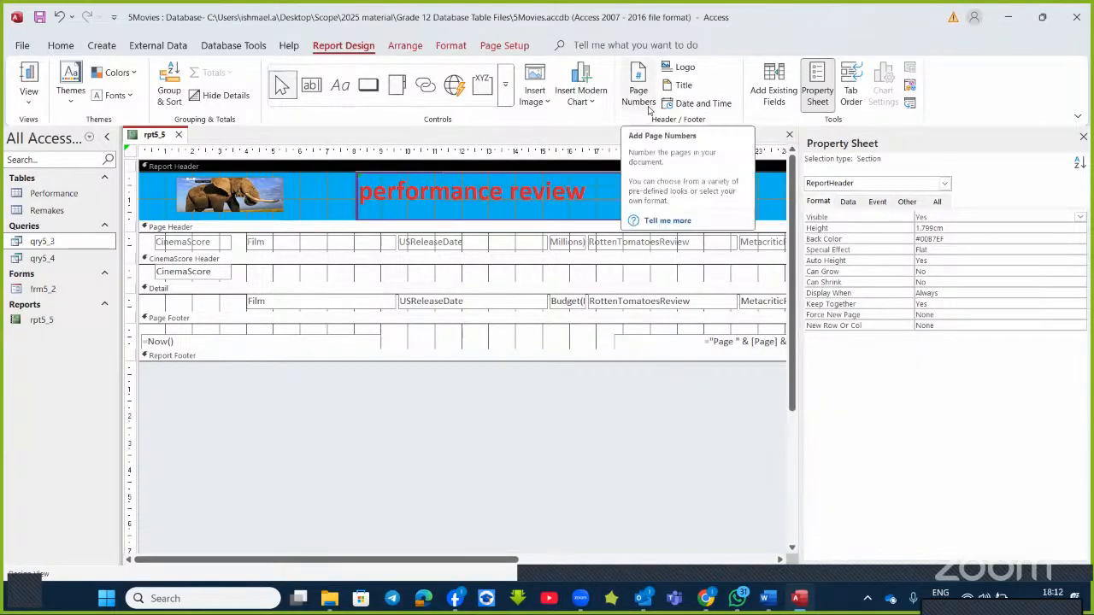
- Add page numbers as Page N of M in the page footer, with Inside alignment and no number on the first page
click(646, 105)
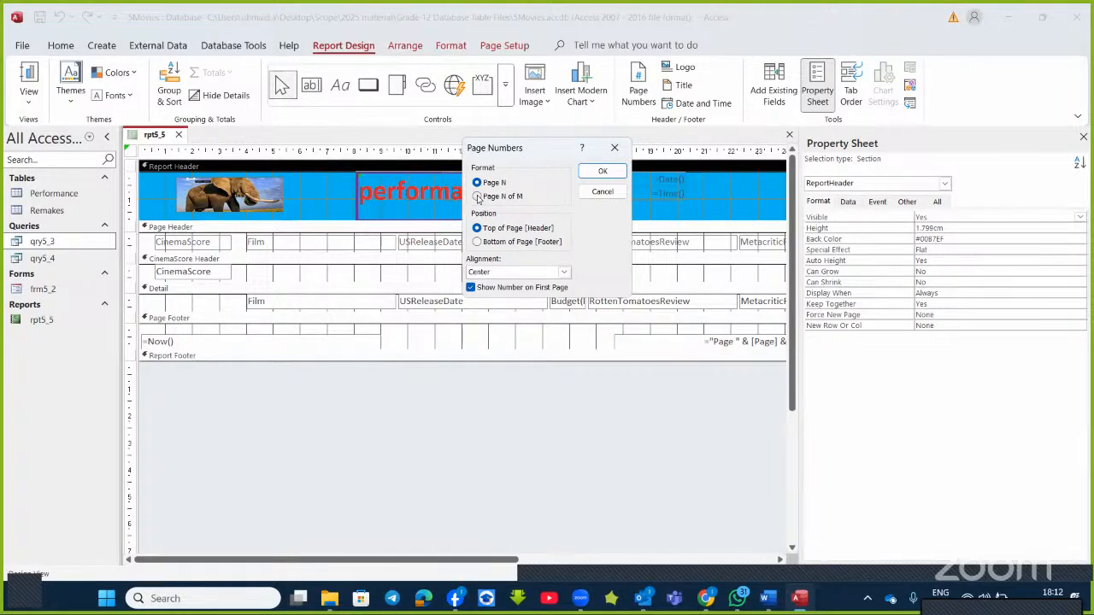
click(479, 198)
click(477, 243)
click(564, 271)
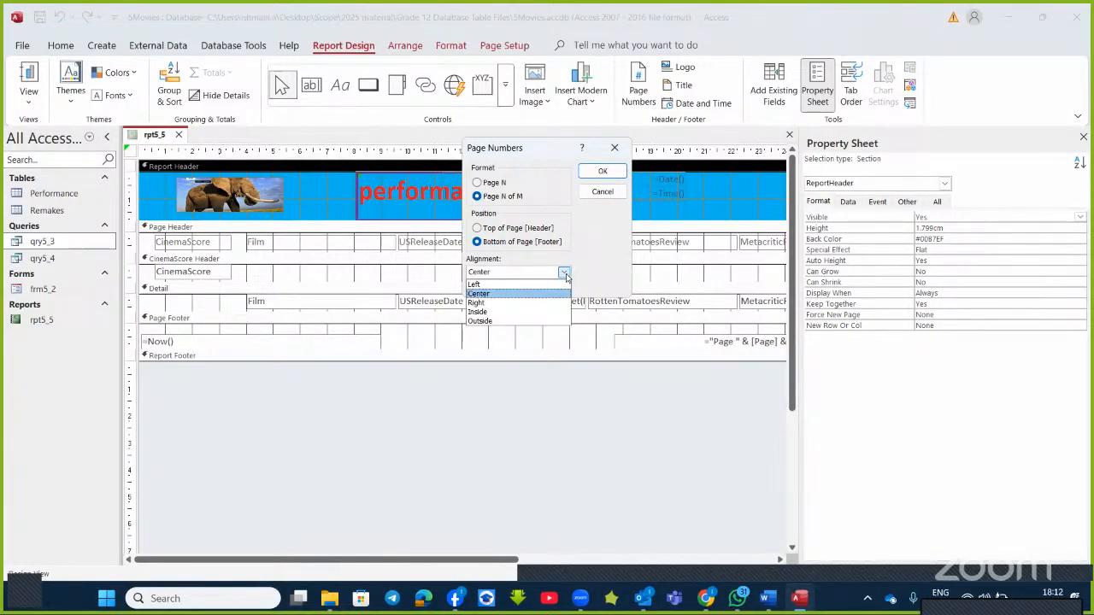
click(510, 313)
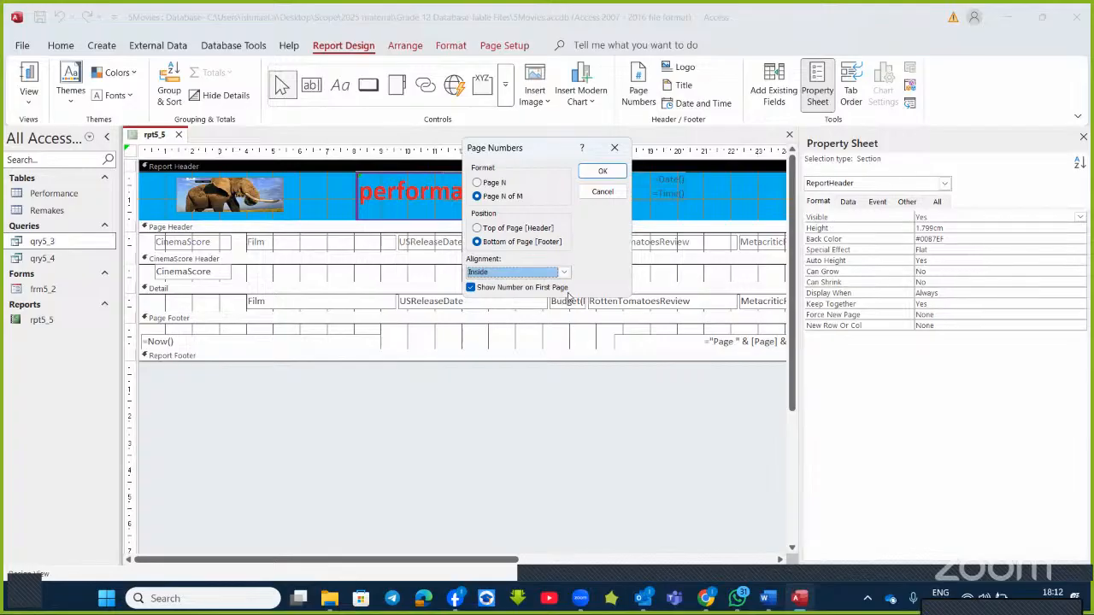
click(470, 288)
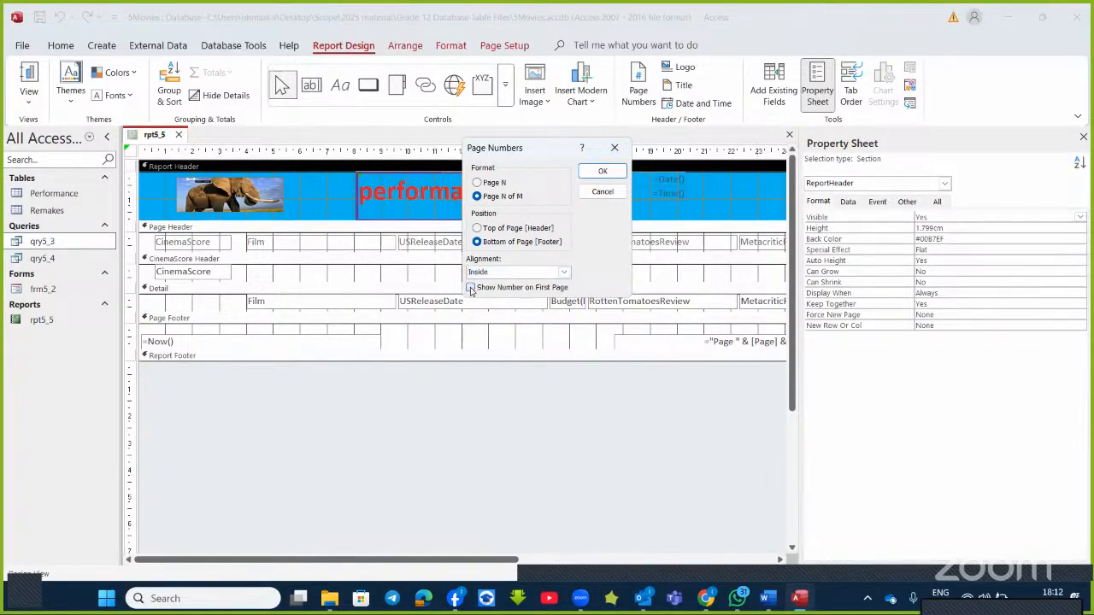
click(587, 176)
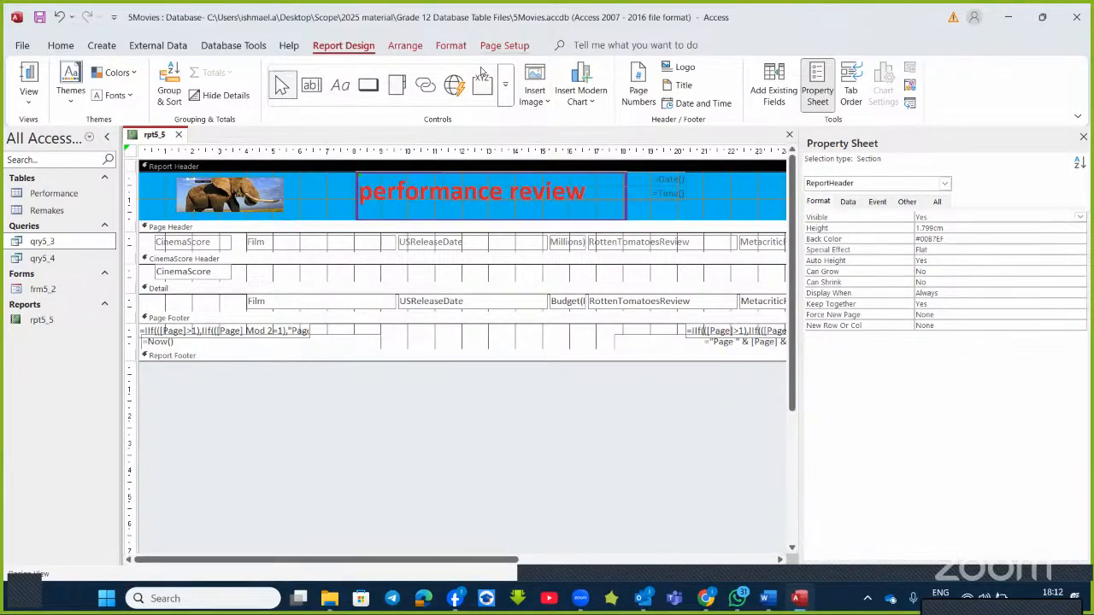
- Review the header and footer of rpt5_5 in Report View, then return to Design View
click(28, 76)
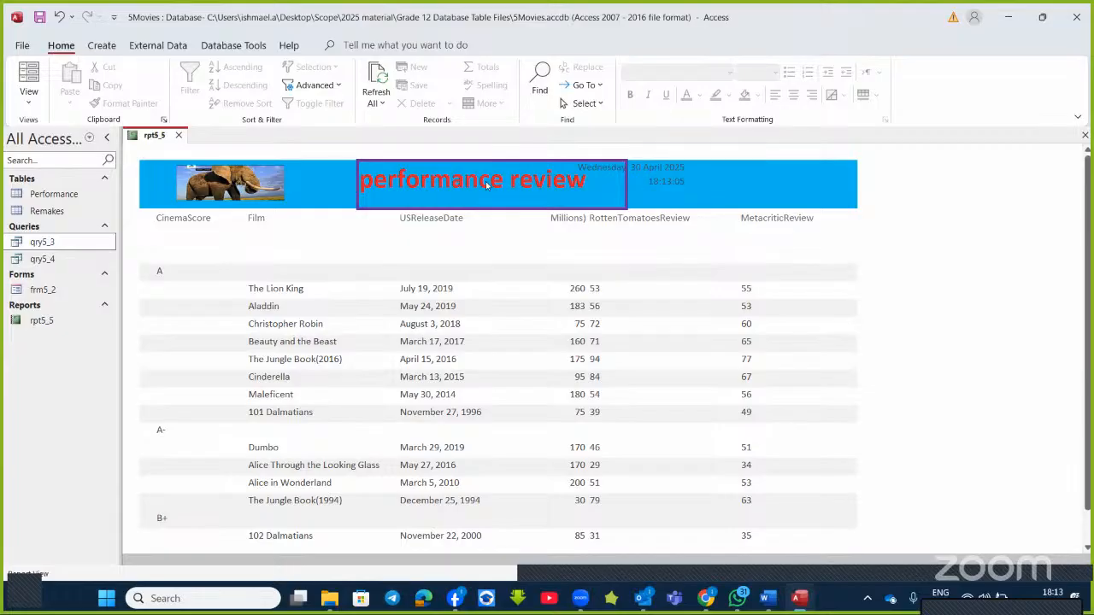
scroll(535, 398, down, 1)
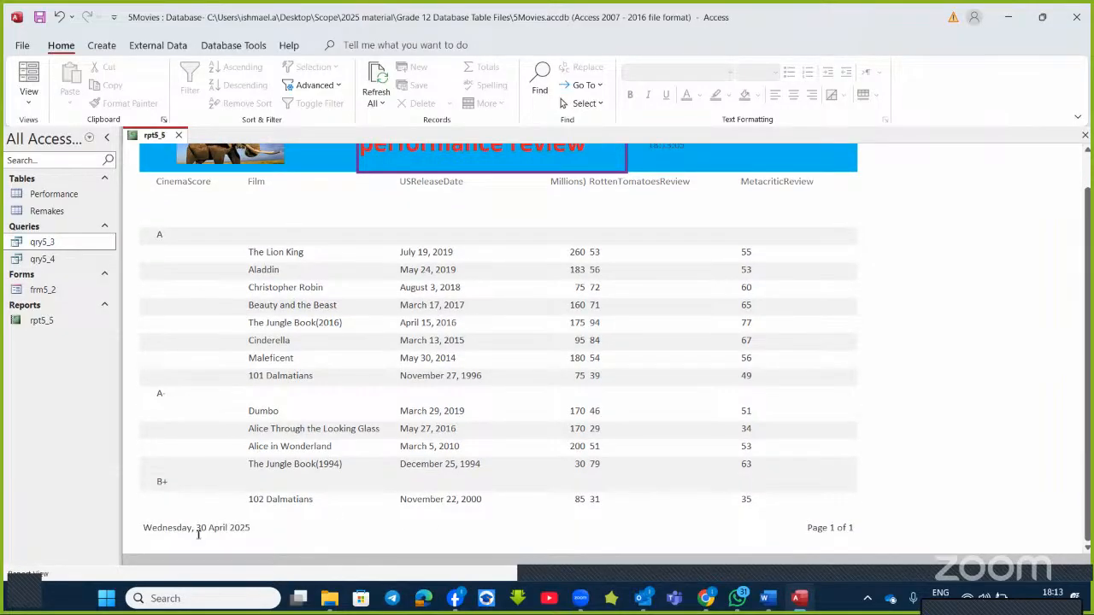
scroll(809, 462, up, 1)
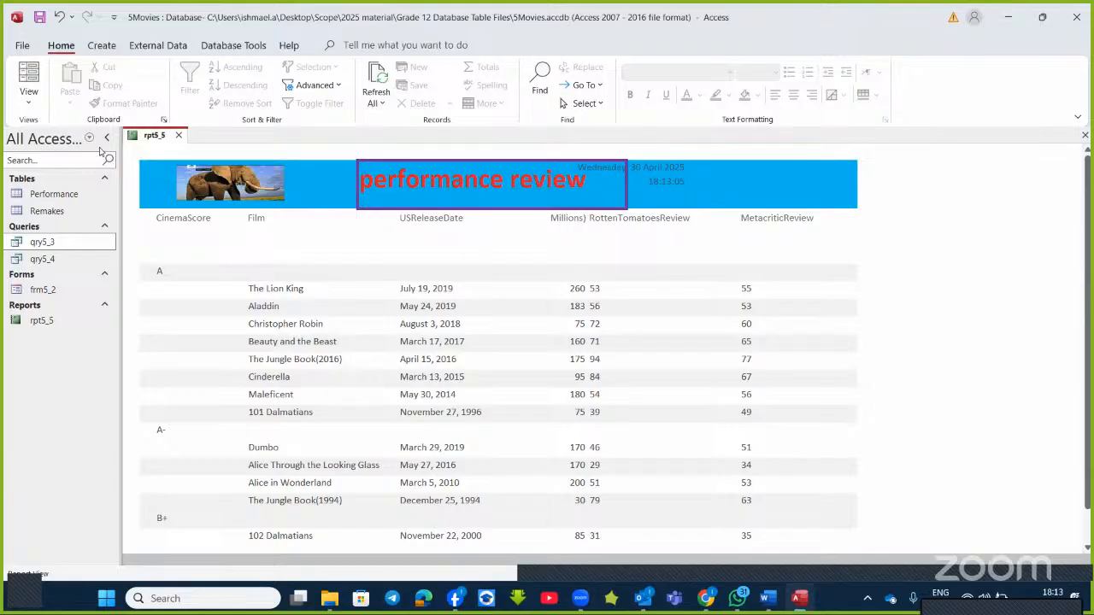
click(28, 100)
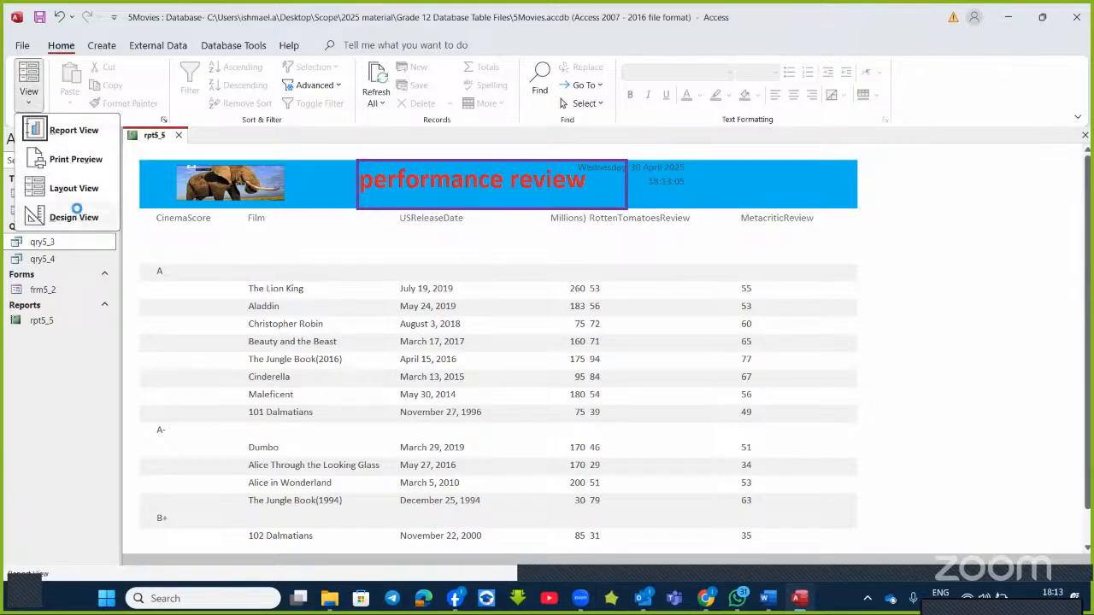
click(75, 216)
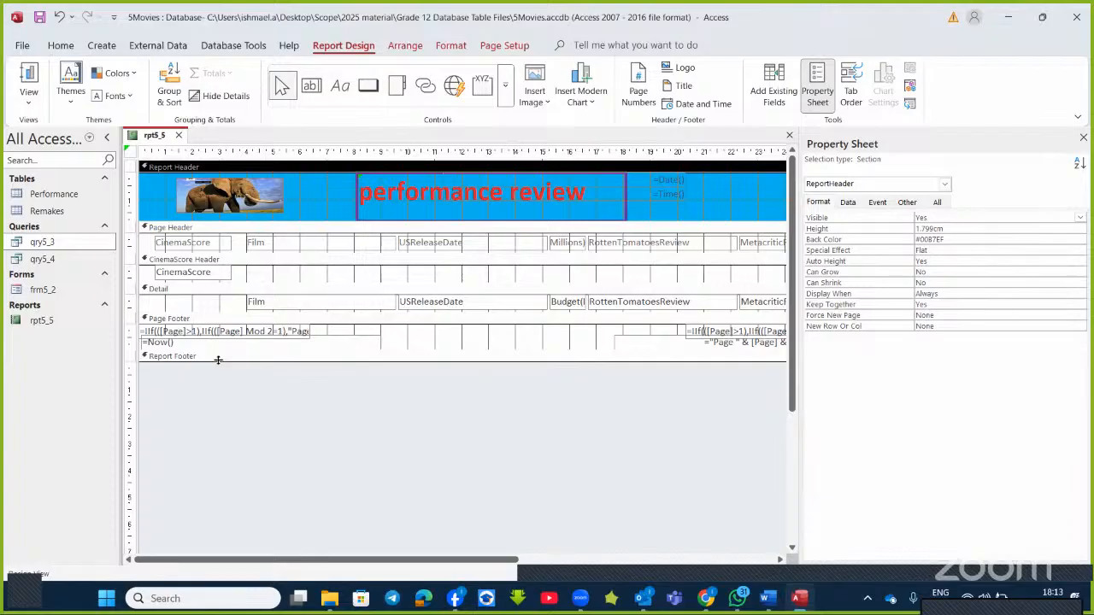
- Enlarge the report footer section to about 3 cm high and select it
drag(218, 360, 218, 443)
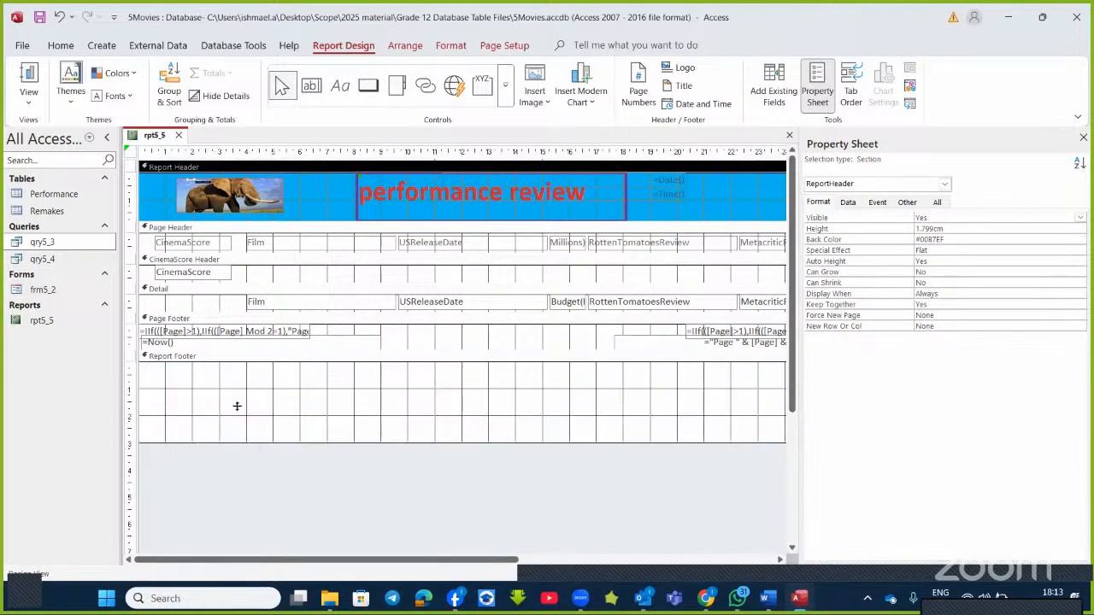
click(331, 432)
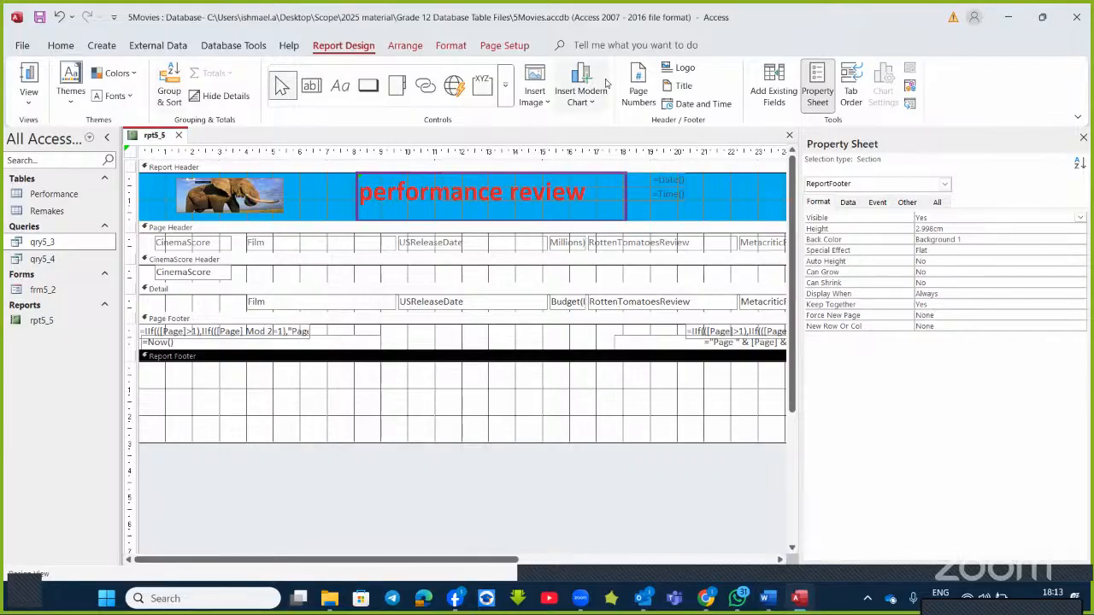
- Open the report's grouping and sorting settings and add a sort by USRevenue within the CinemaScore group
click(582, 49)
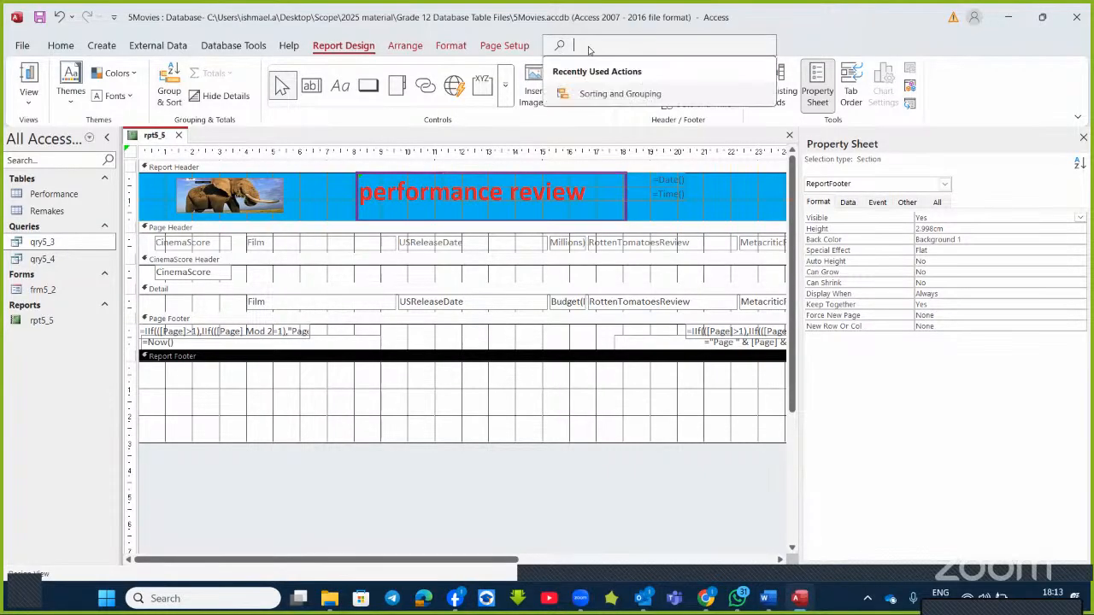
text(grou)
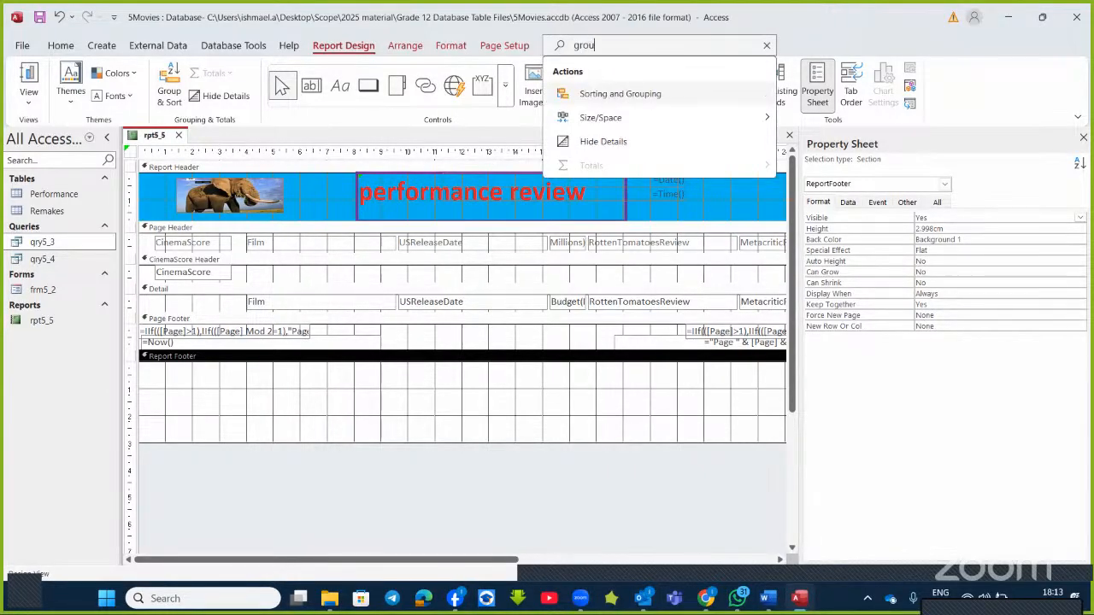
click(622, 93)
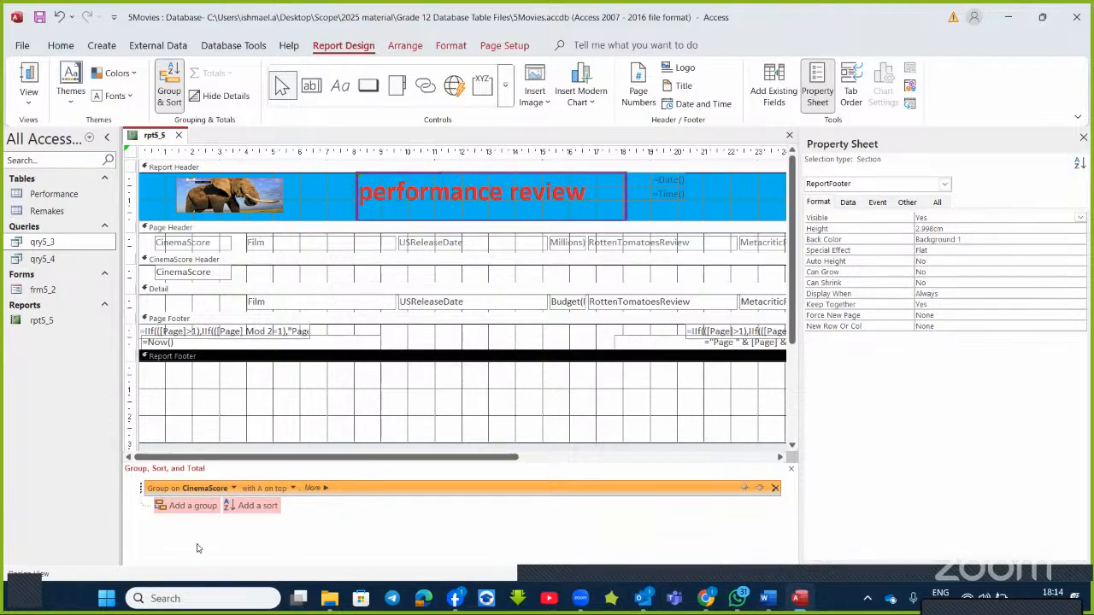
click(249, 507)
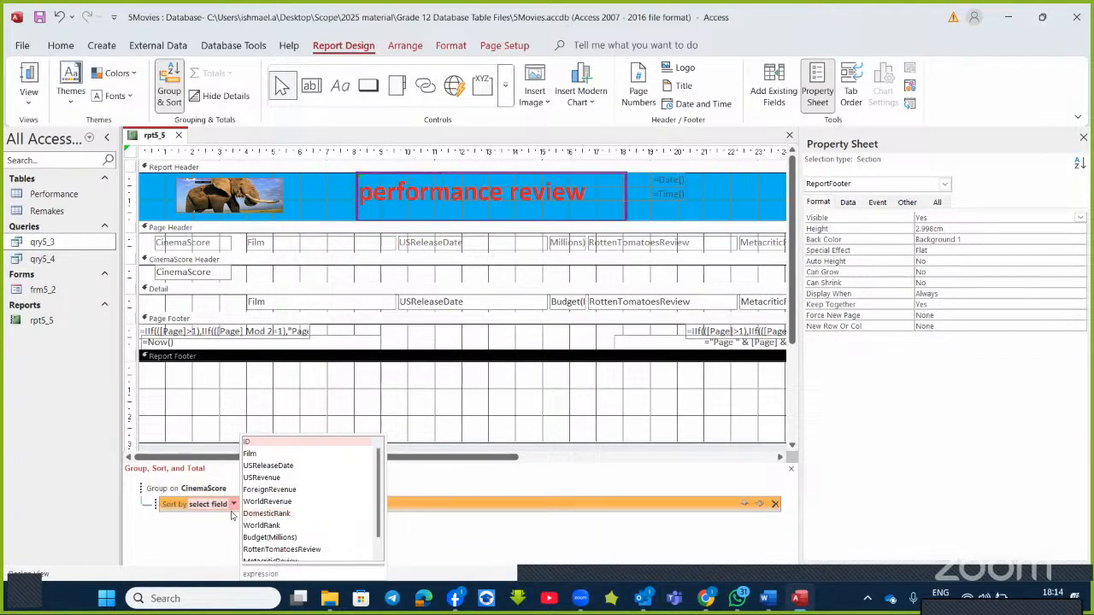
click(220, 535)
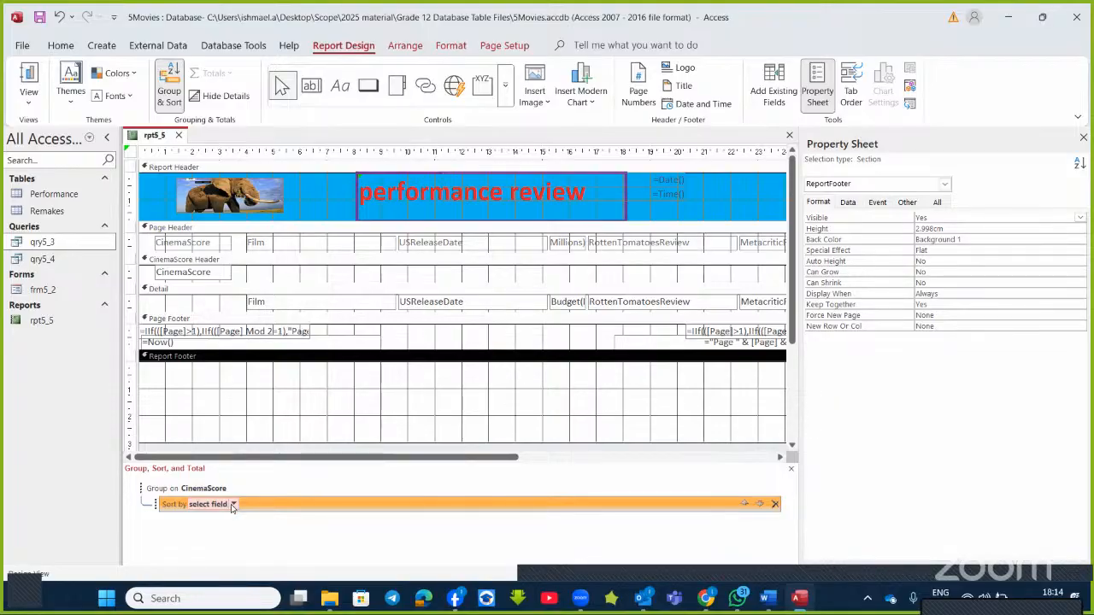
click(233, 505)
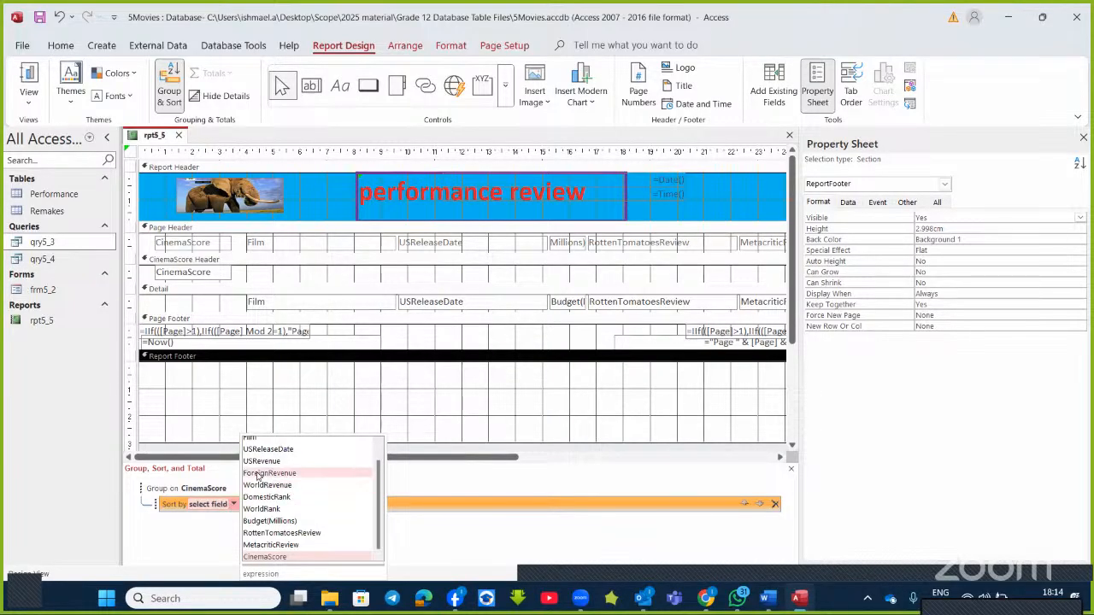
click(261, 461)
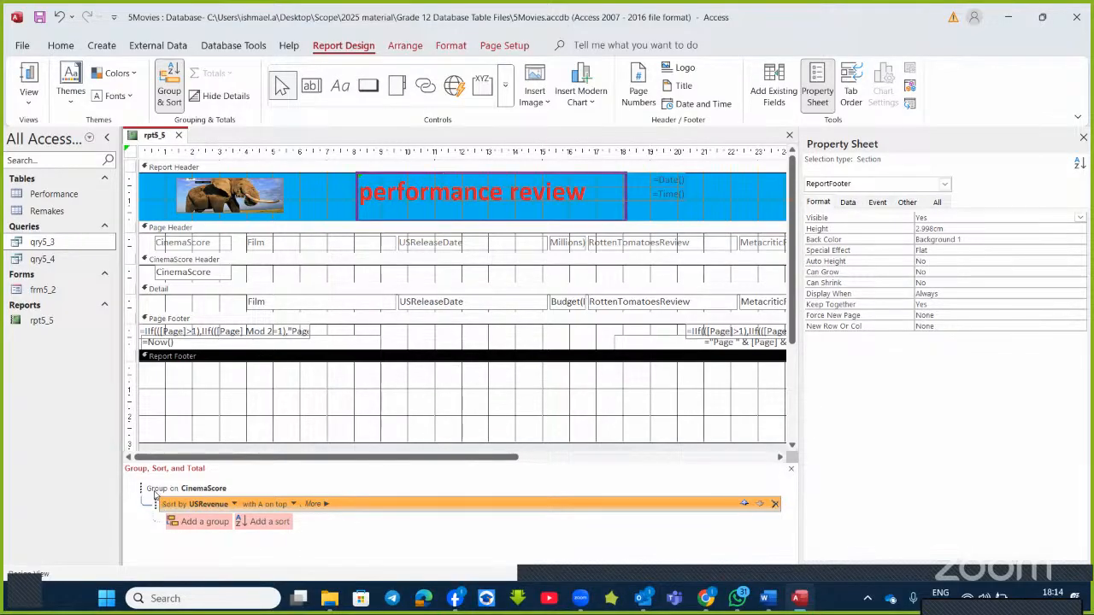
- Set the CinemaScore group to sort with Z on top, keeping it grouped by entire value
click(206, 491)
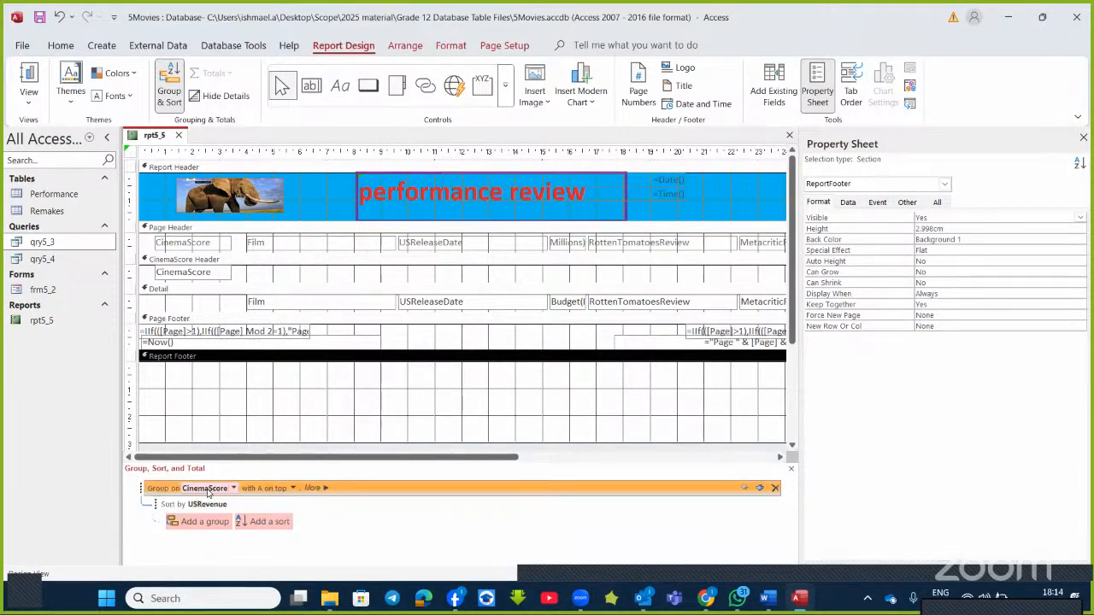
click(324, 488)
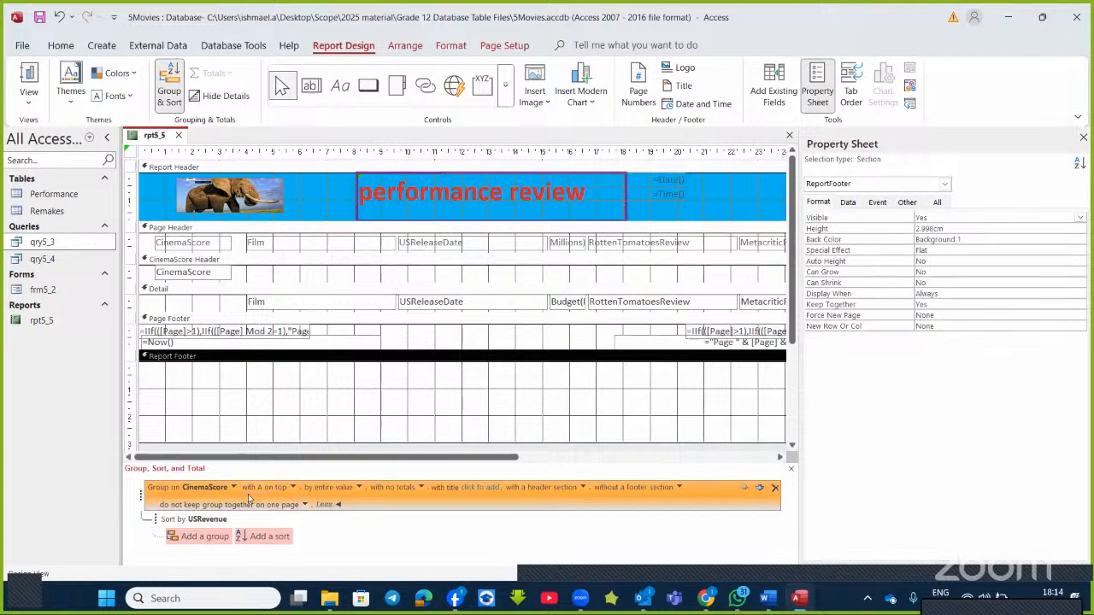
click(293, 488)
click(267, 514)
click(359, 488)
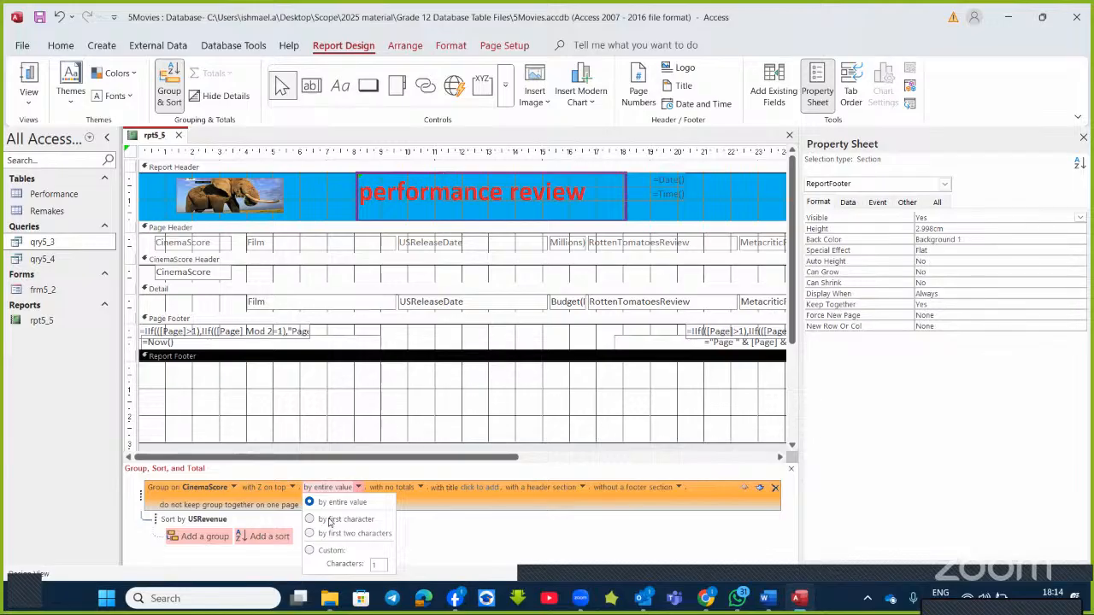
click(470, 550)
- Check the group order of rpt5_5 in Report View, then return to Design View
click(28, 76)
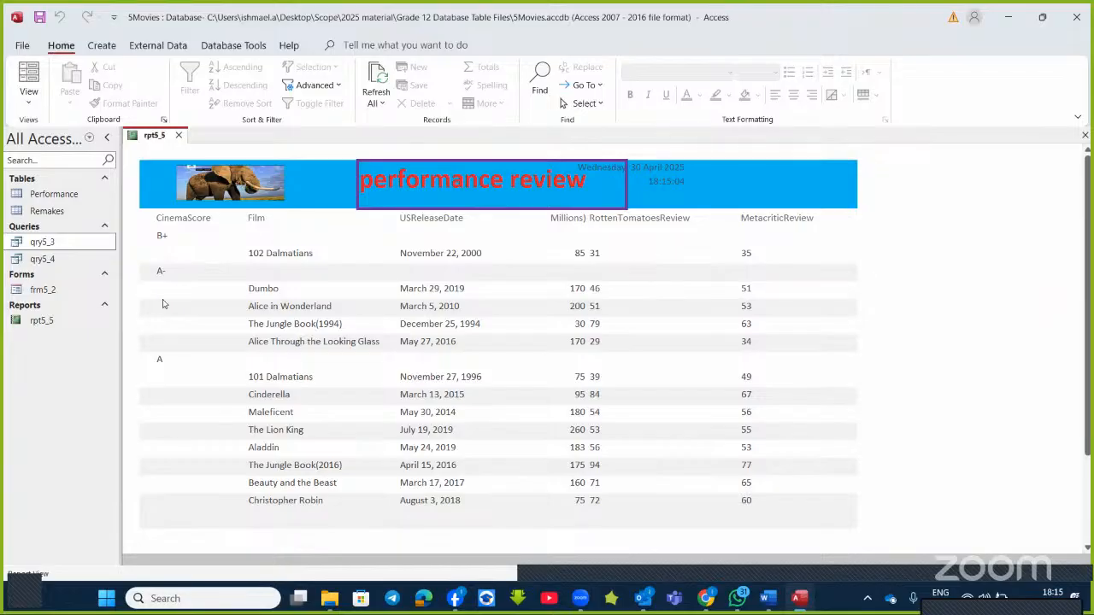
click(30, 107)
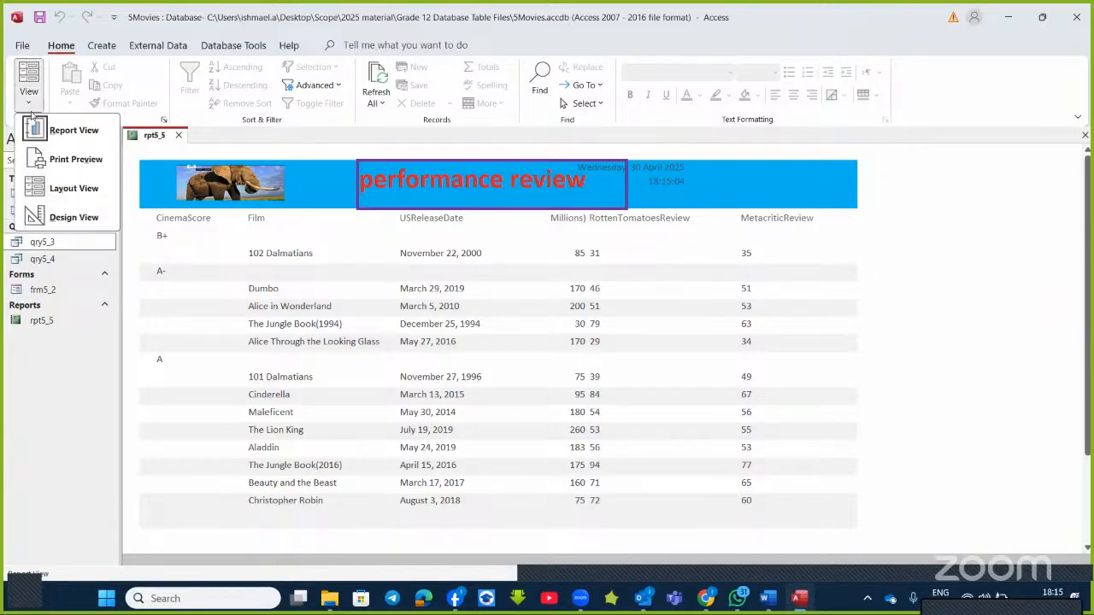
click(76, 217)
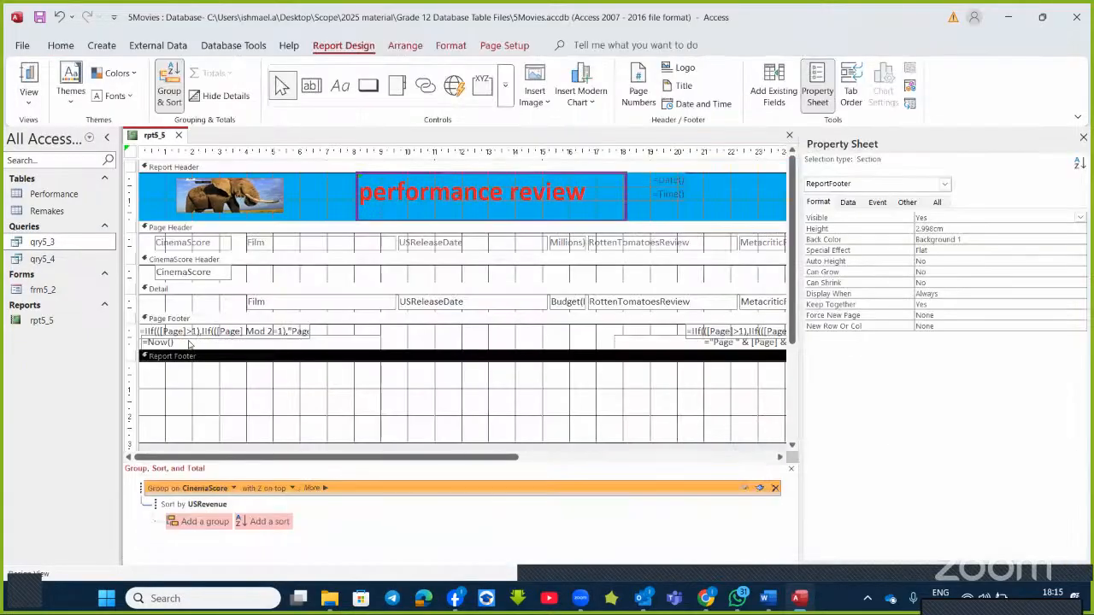
- Add an Average total on Budget(Millions) to the CinemaScore group, shown as a subtotal in the group footer
click(322, 489)
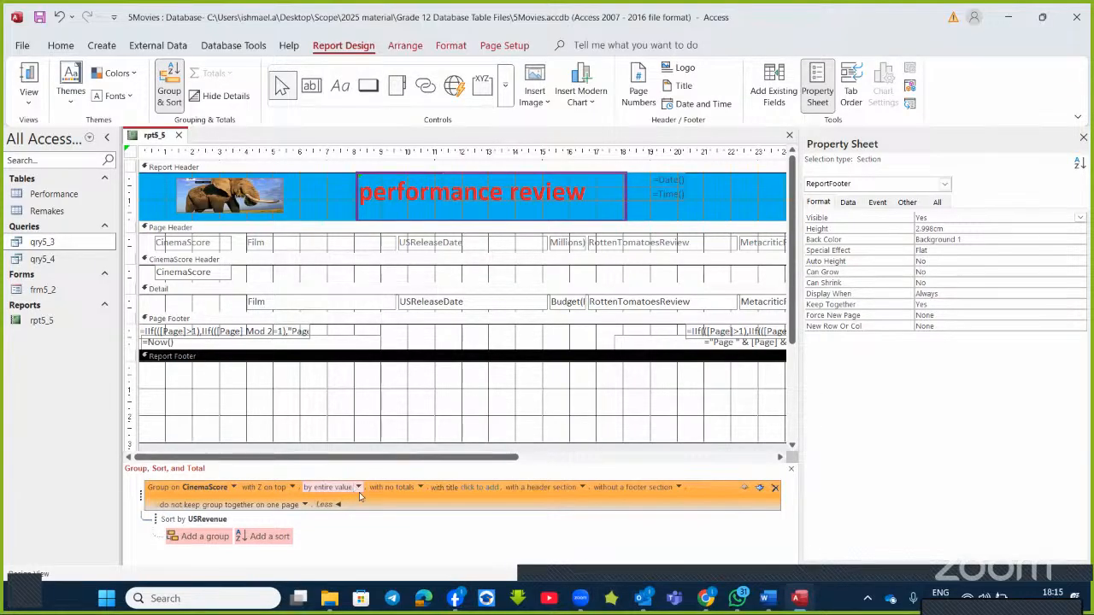
click(423, 489)
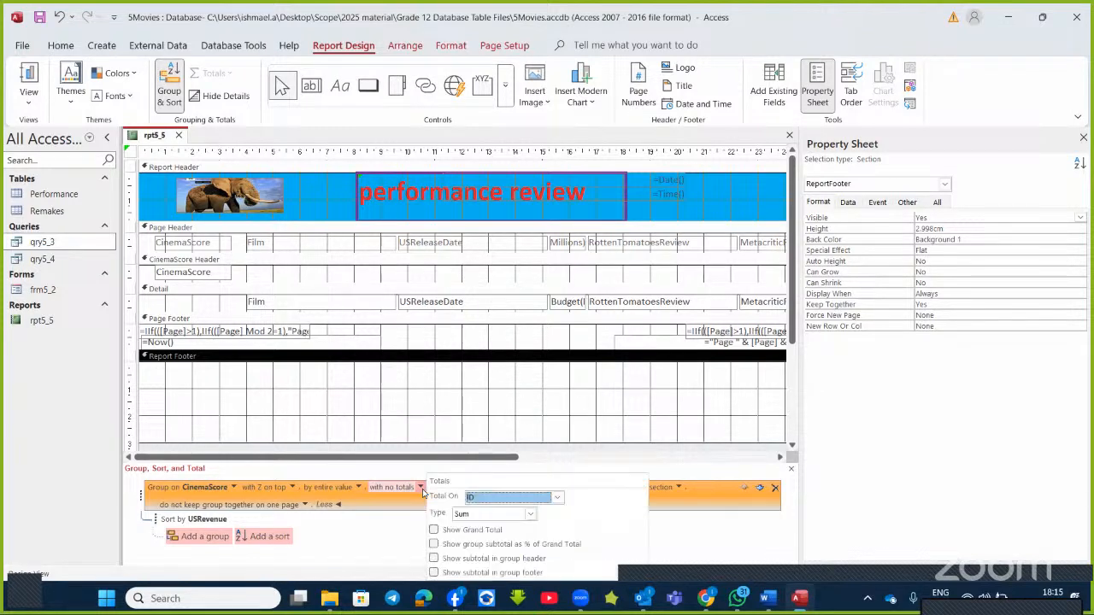
click(558, 497)
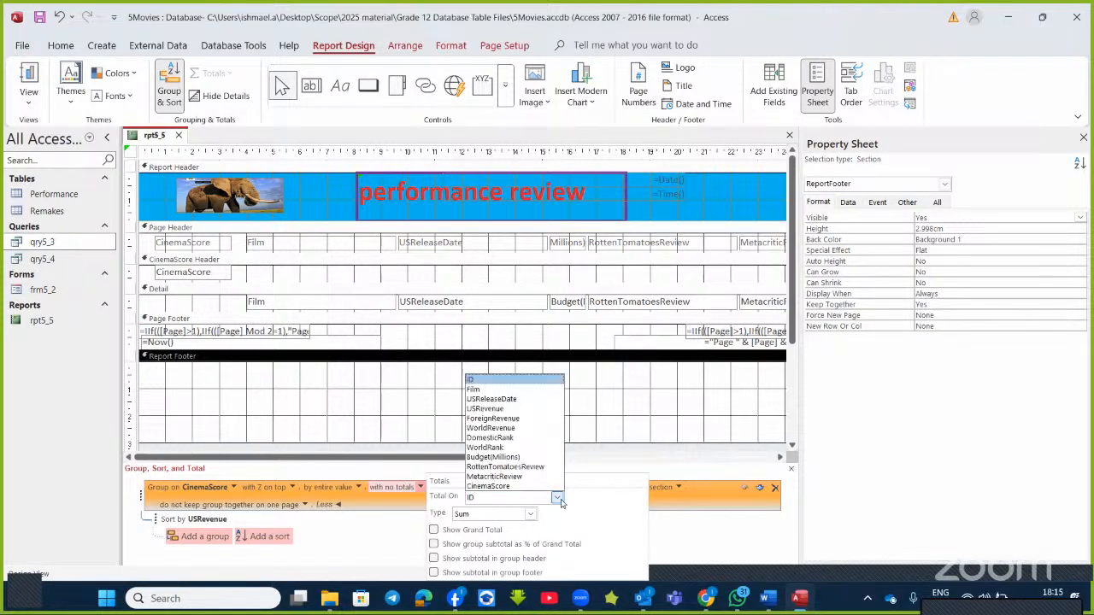
click(500, 458)
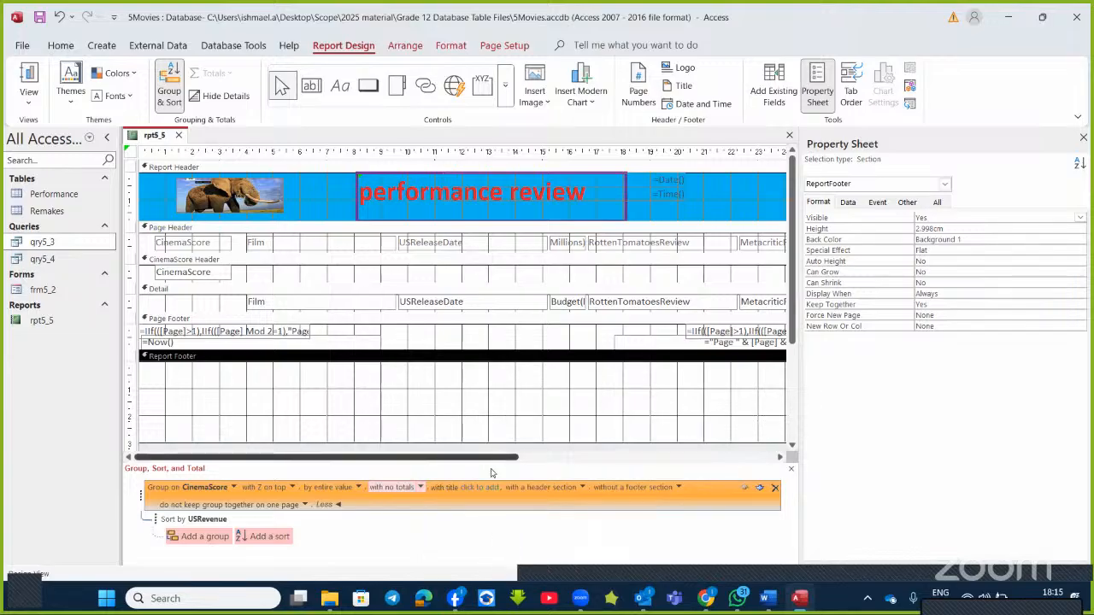
click(421, 488)
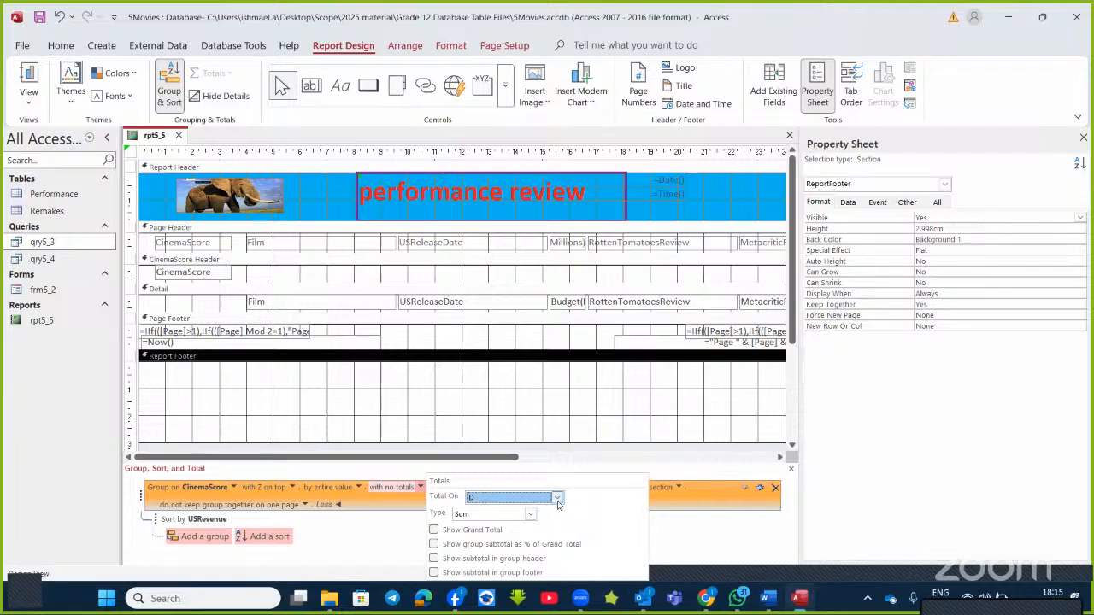
click(556, 497)
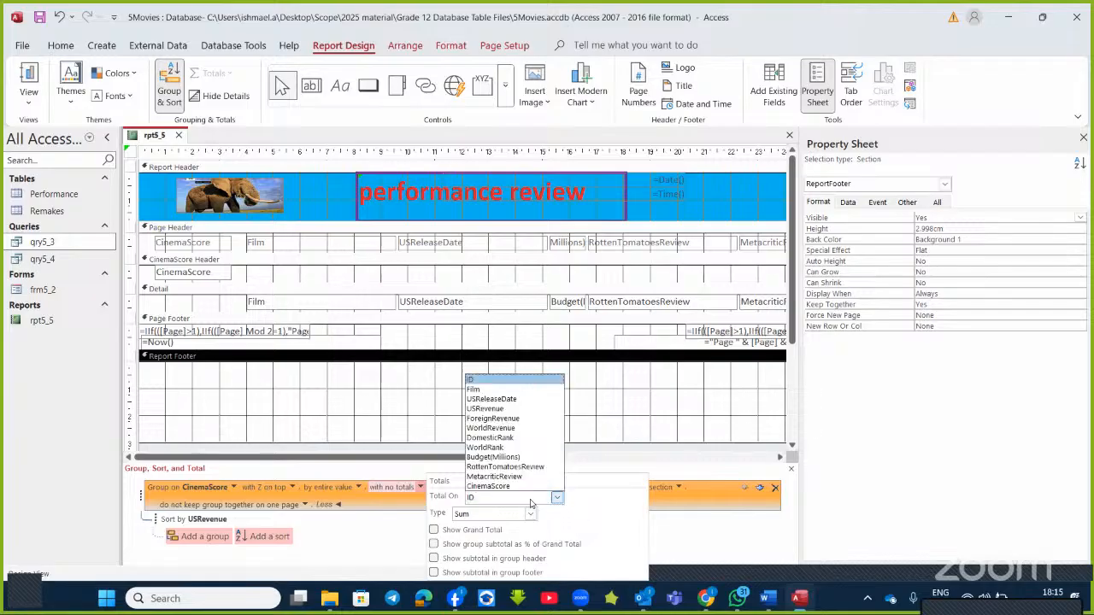
click(484, 458)
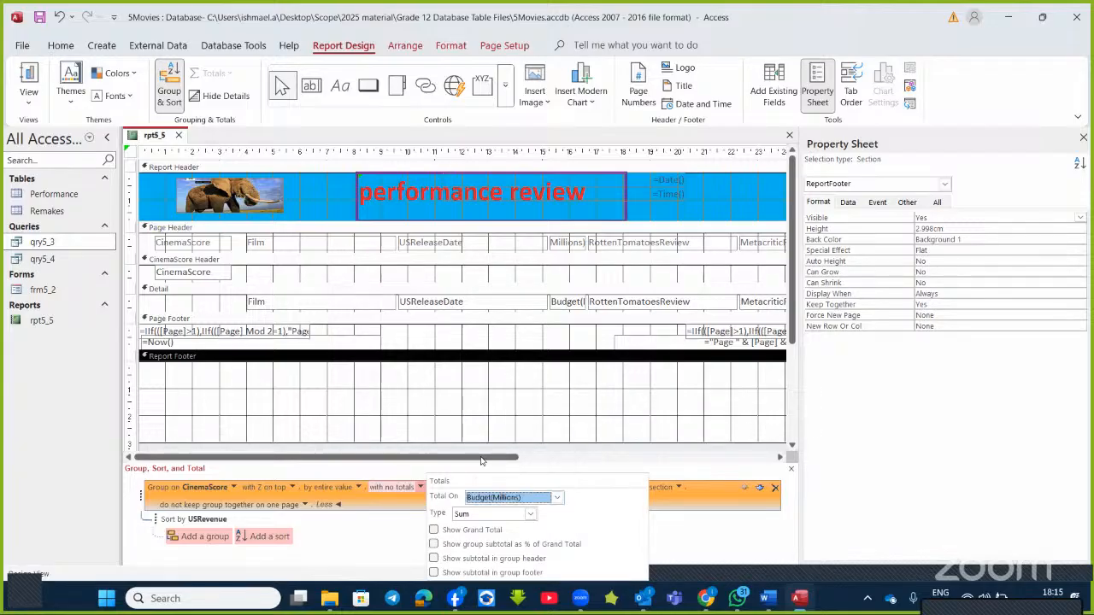
click(530, 516)
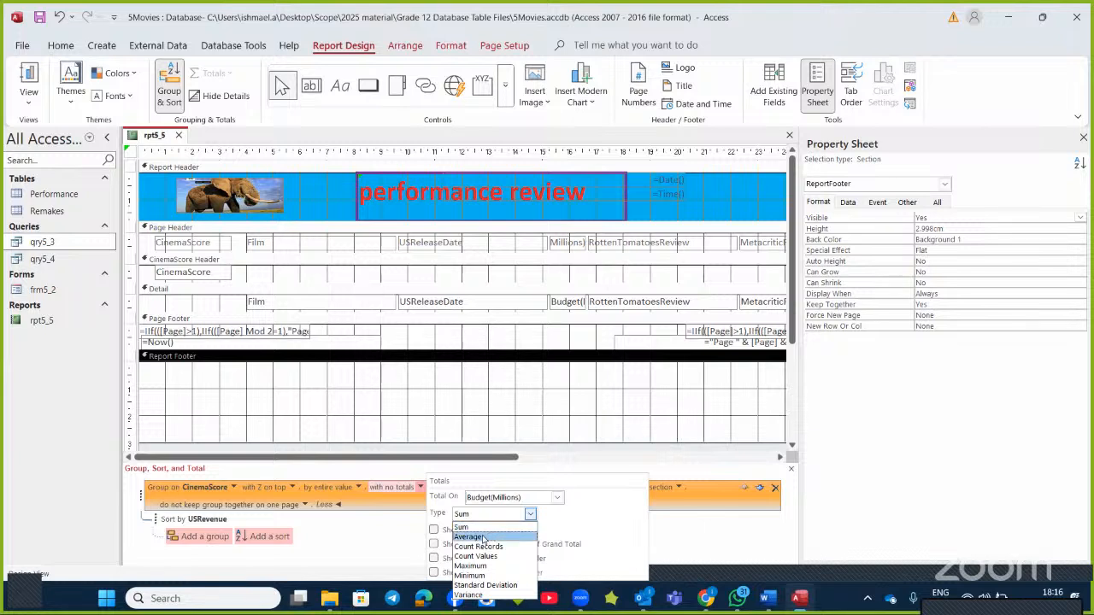
click(480, 536)
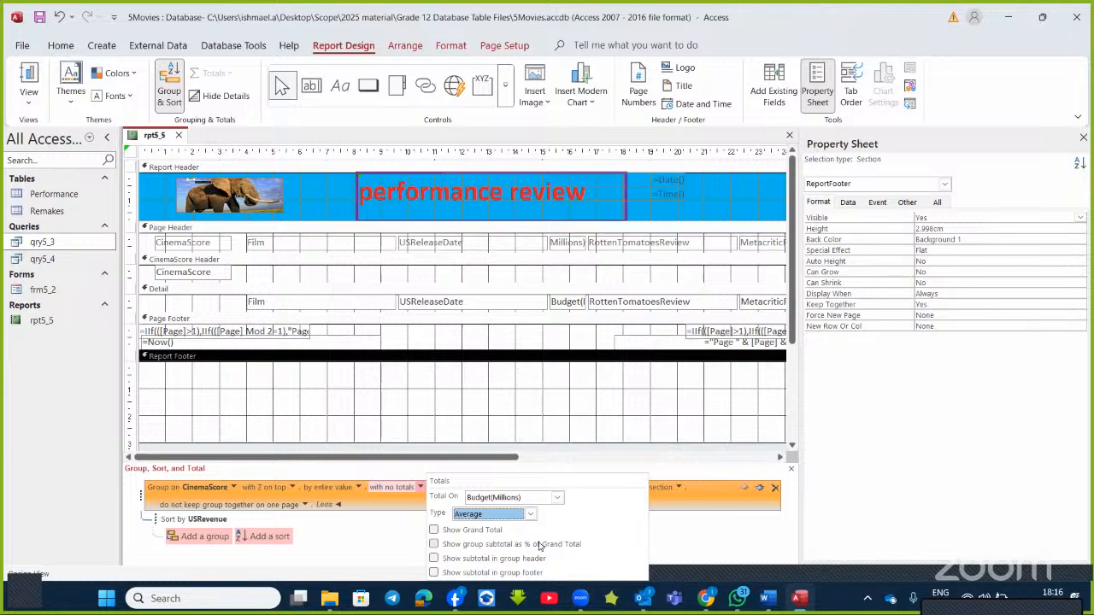
click(434, 572)
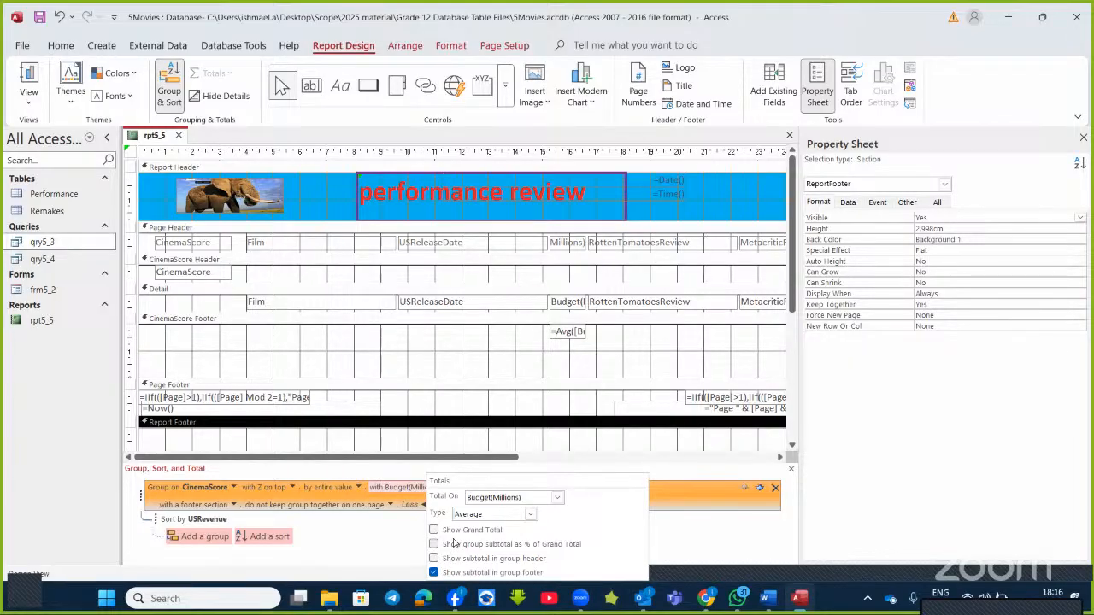
click(509, 346)
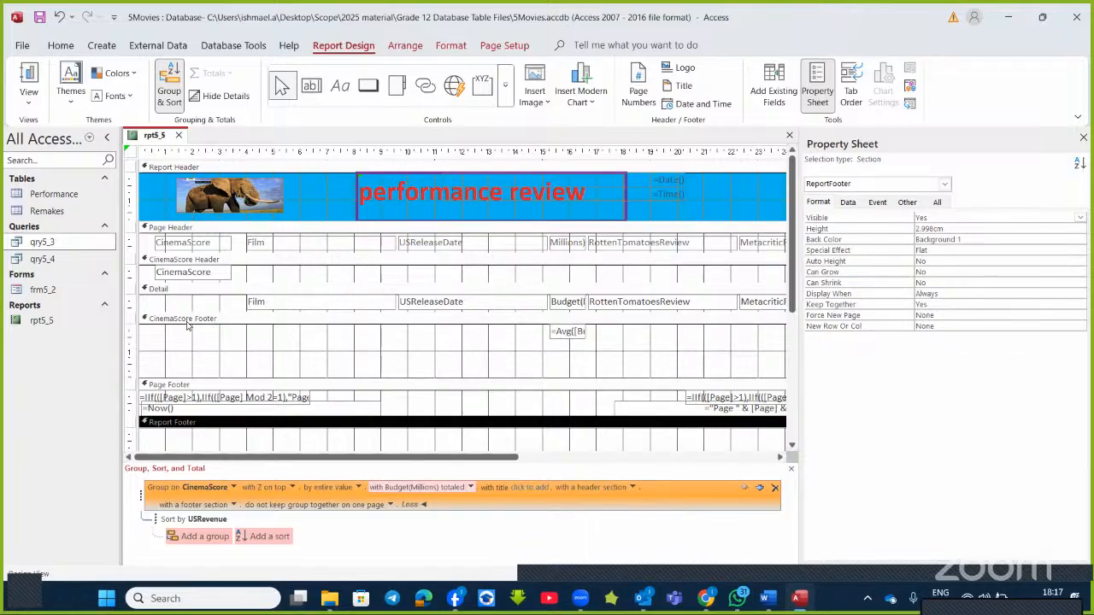
- Enlarge the budget average text box in the CinemaScore footer to about 5.5 cm wide and 0.8 cm high
click(567, 333)
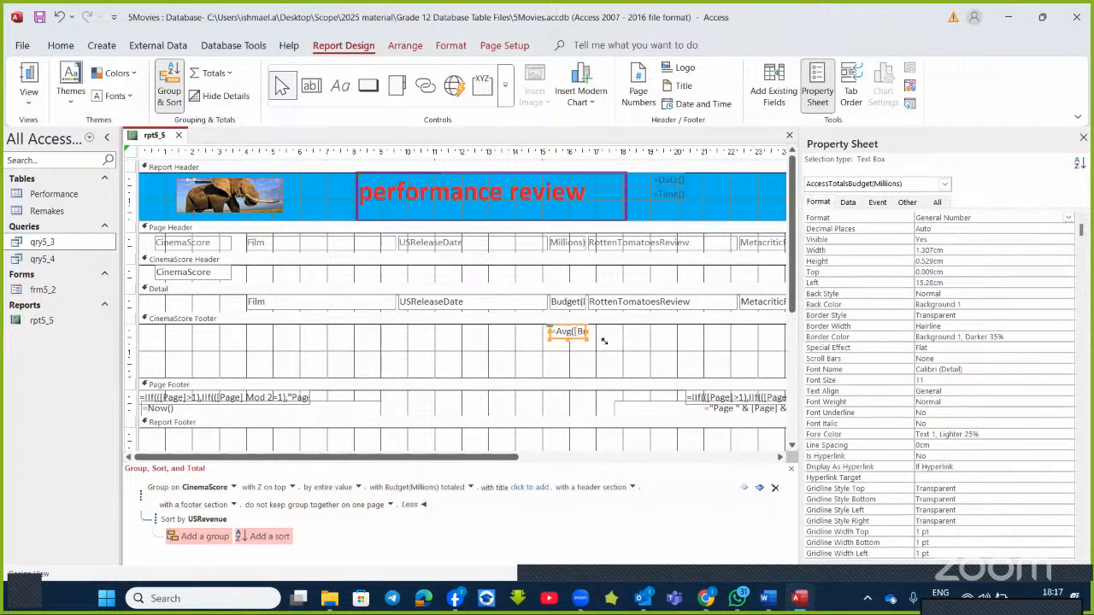
drag(588, 340, 626, 346)
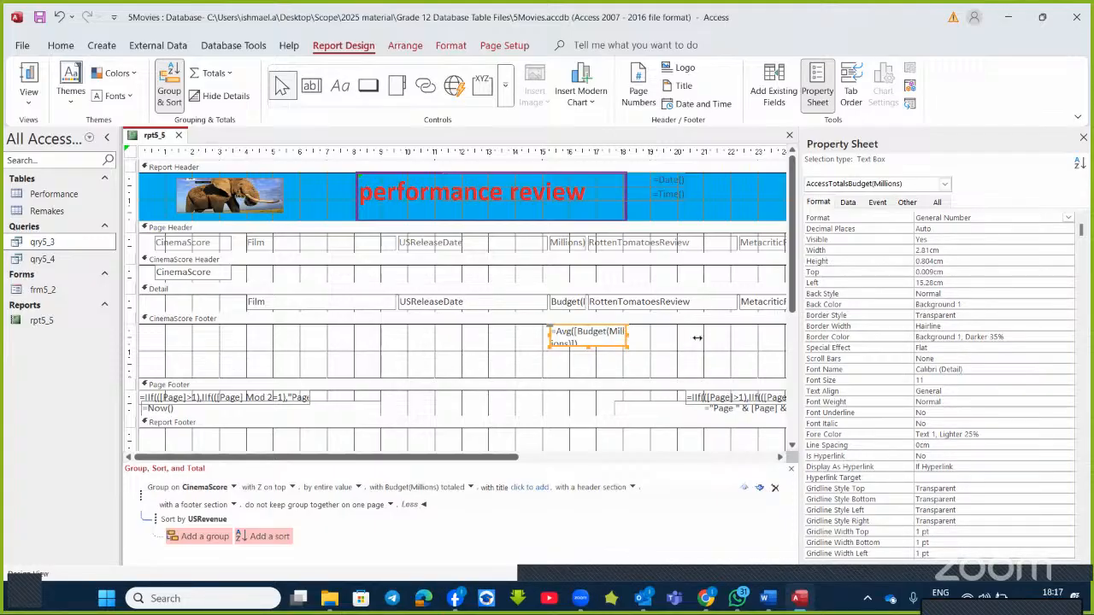
drag(698, 337, 701, 337)
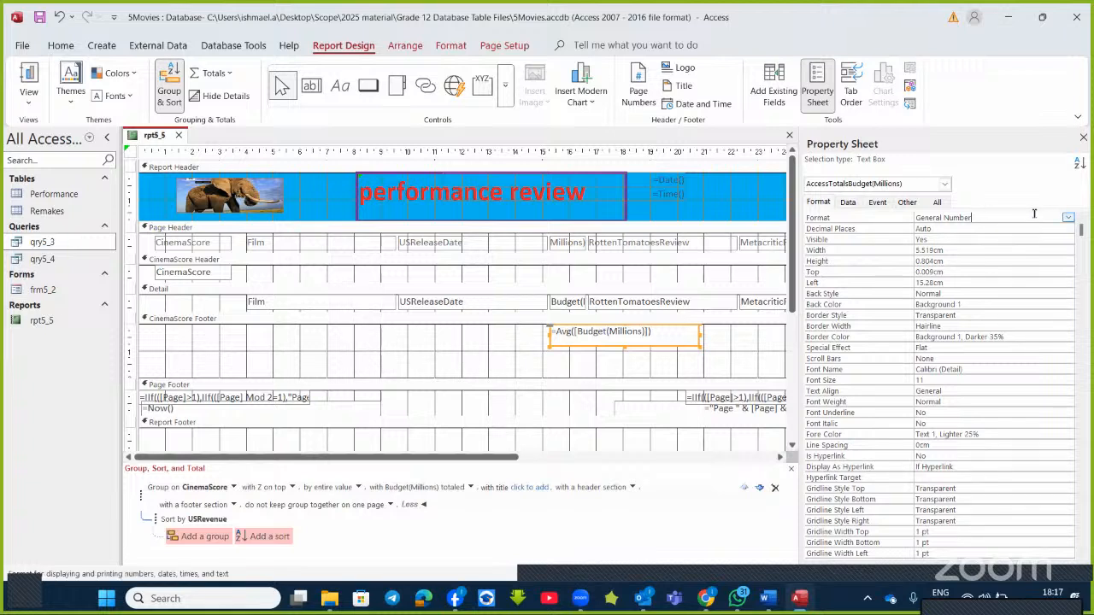
- Format the budget average text box as Fixed with 2 decimal places
click(1068, 217)
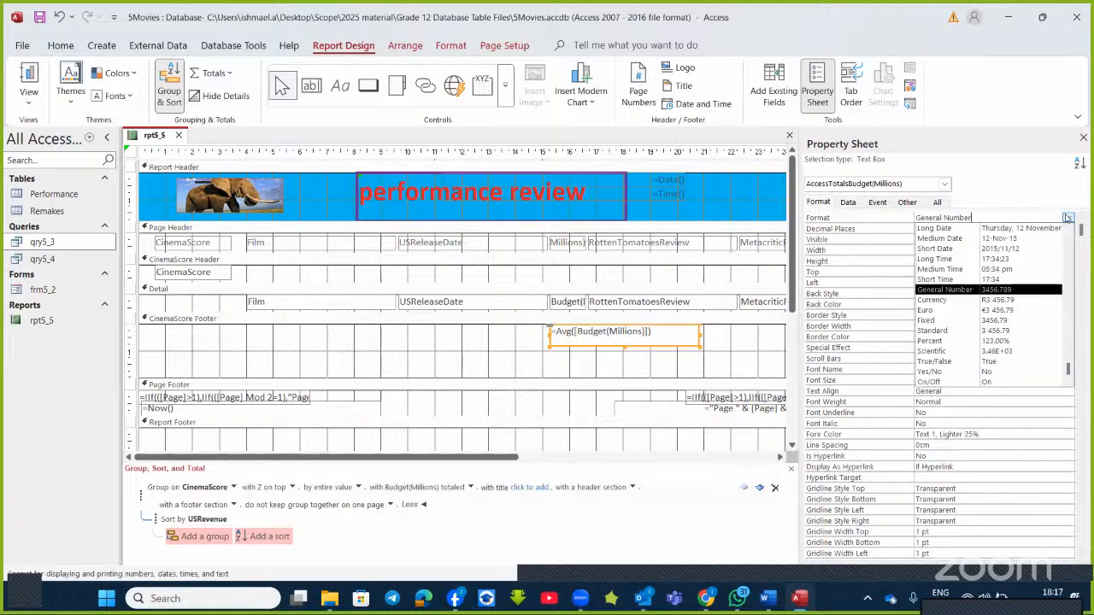
click(955, 320)
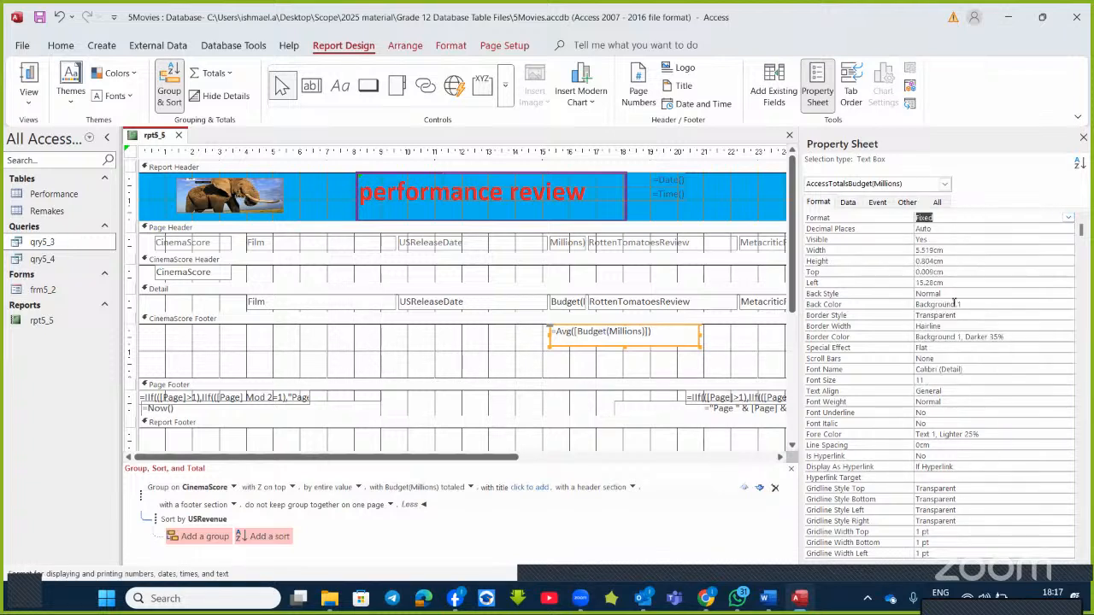
click(983, 228)
click(1068, 228)
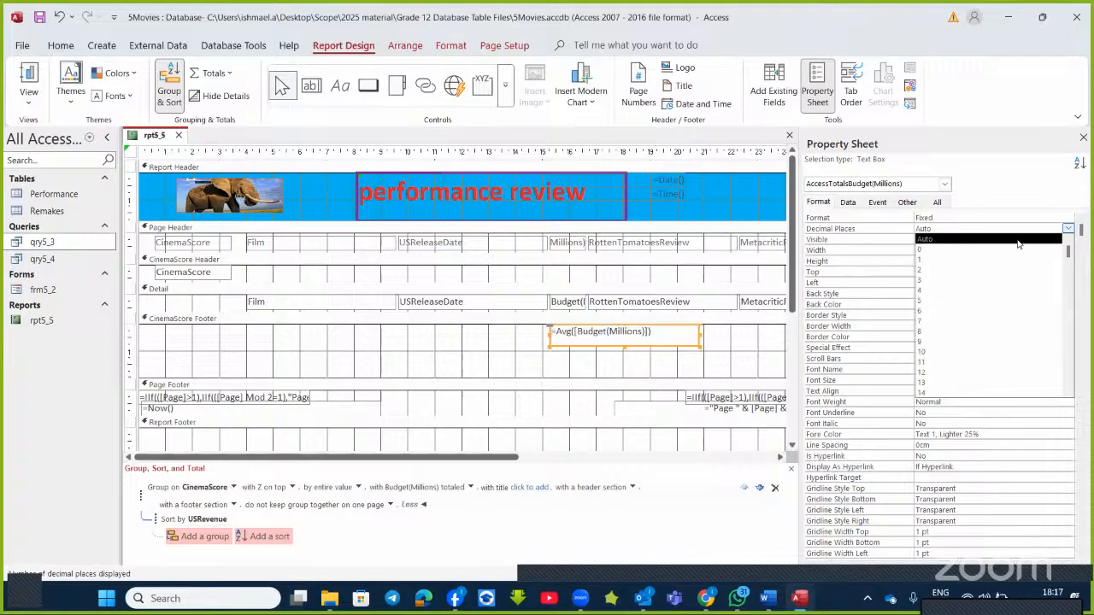
click(943, 270)
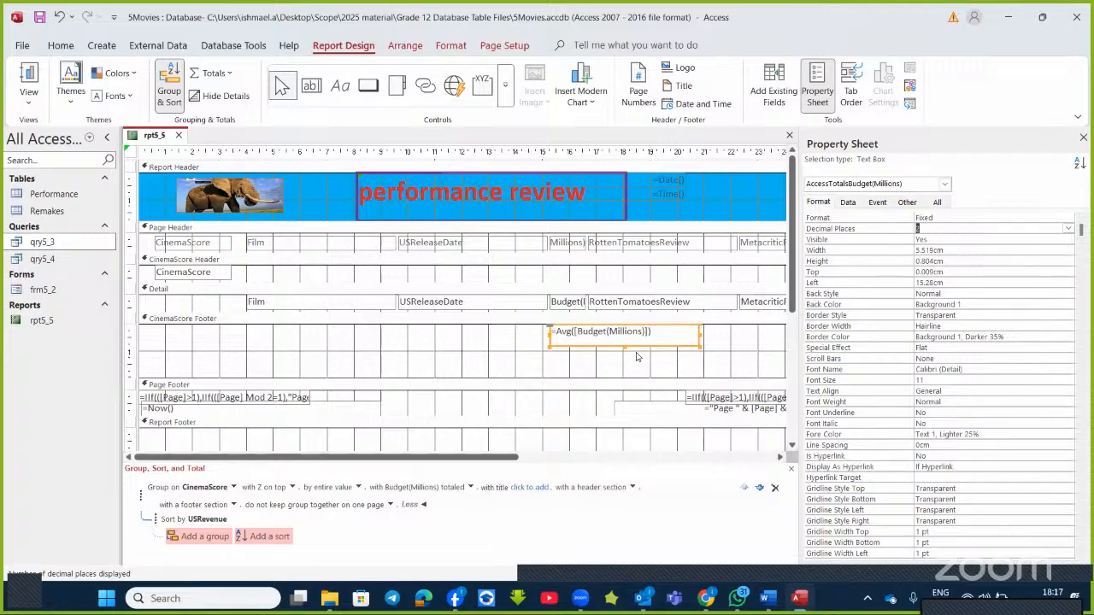
- Add a label reading "average budget for each score" beside the average text box in the CinemaScore footer
click(340, 85)
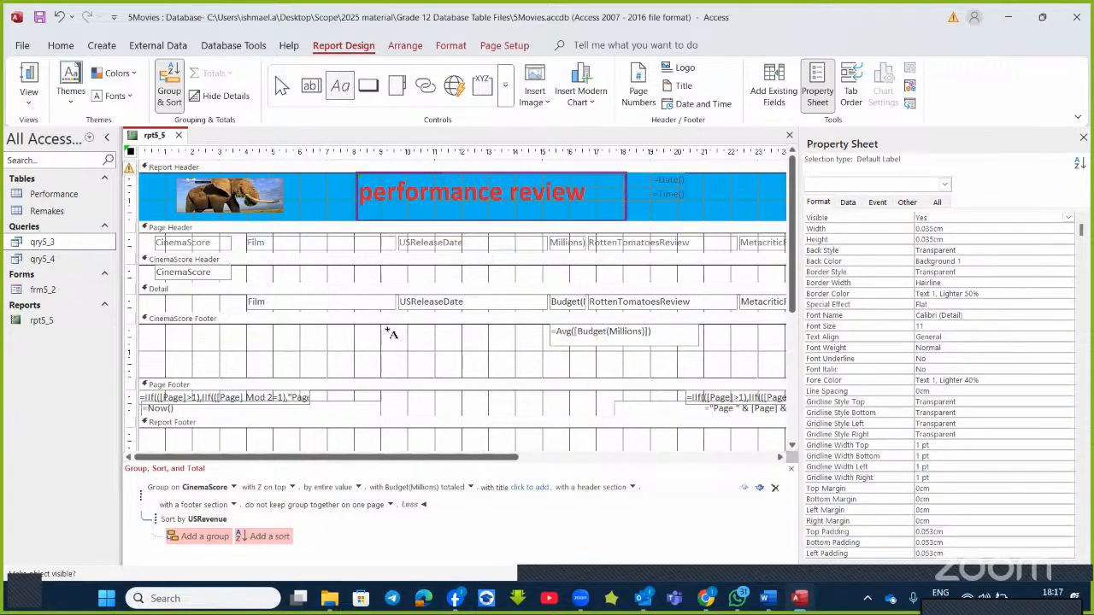
click(496, 341)
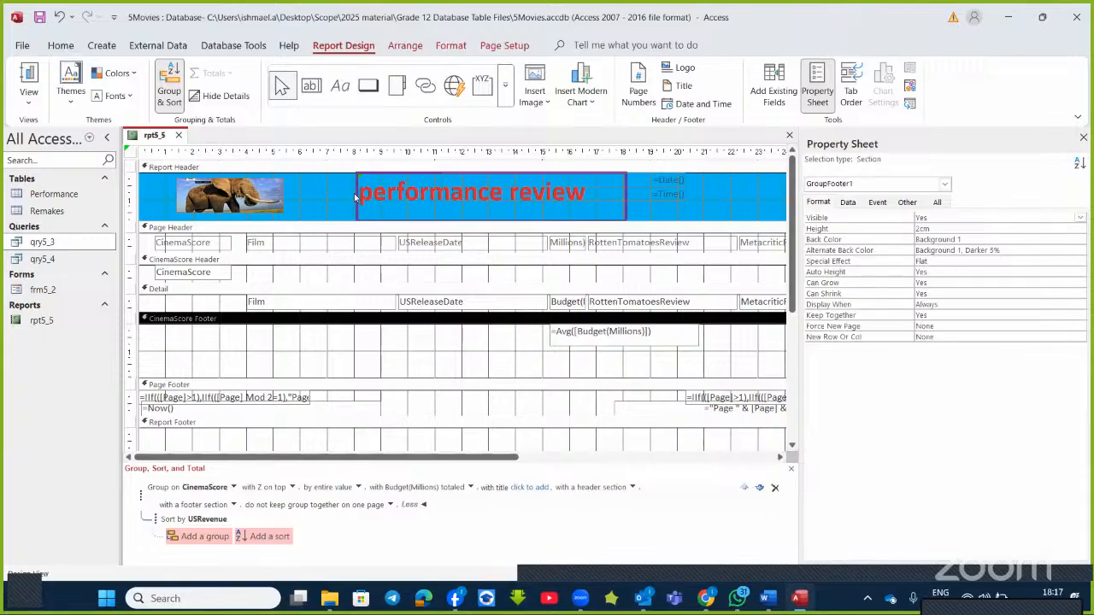
click(340, 86)
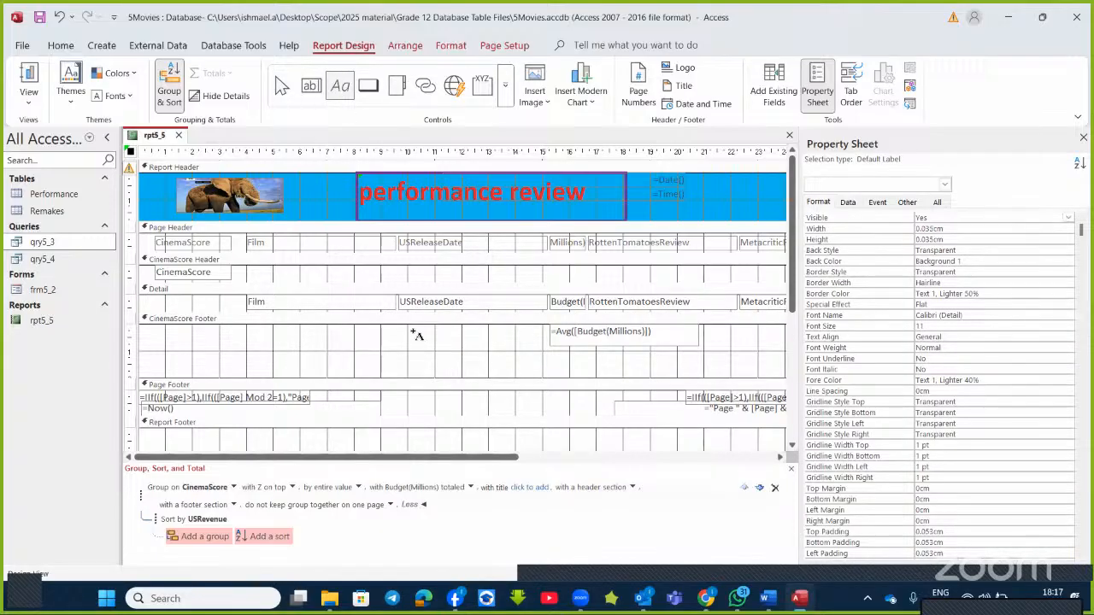
drag(414, 333, 499, 348)
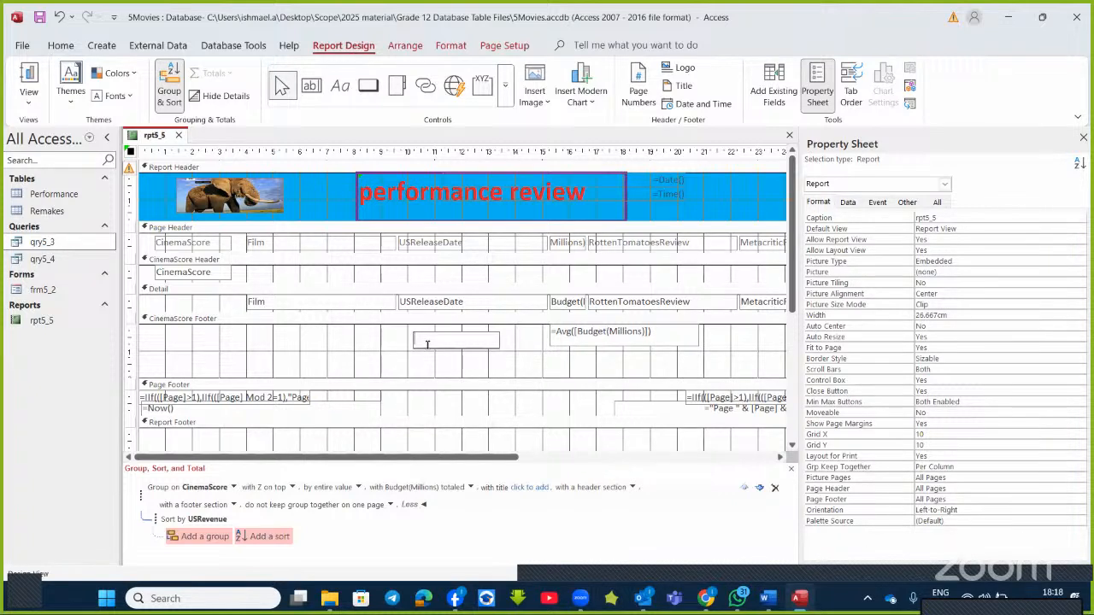
text(average budget for each score)
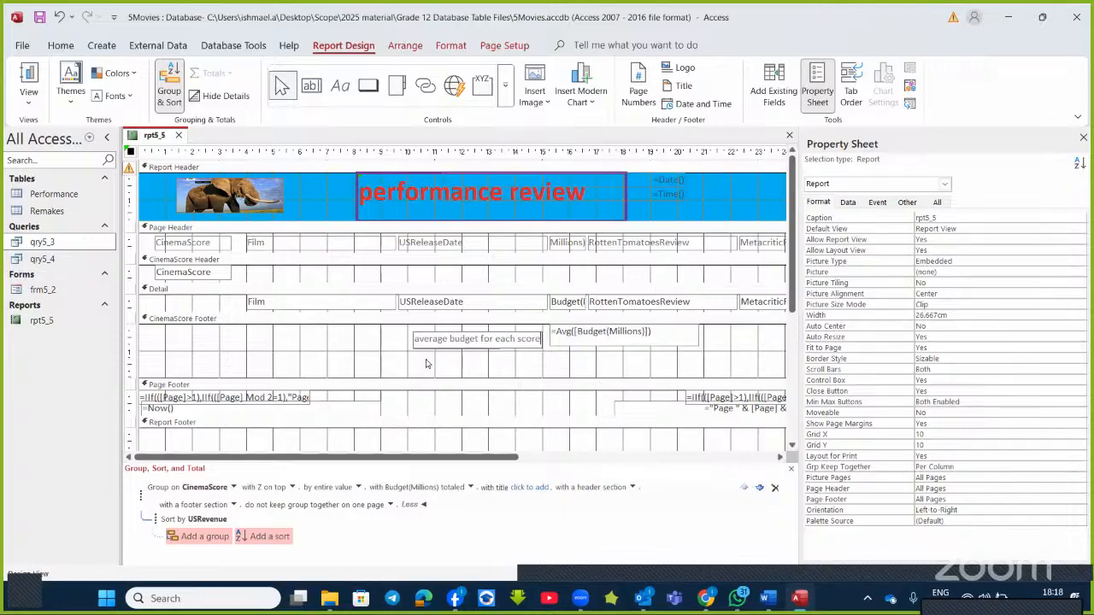
click(524, 352)
- Make the "average budget for each score" label bold and give it a blue background fill
click(521, 346)
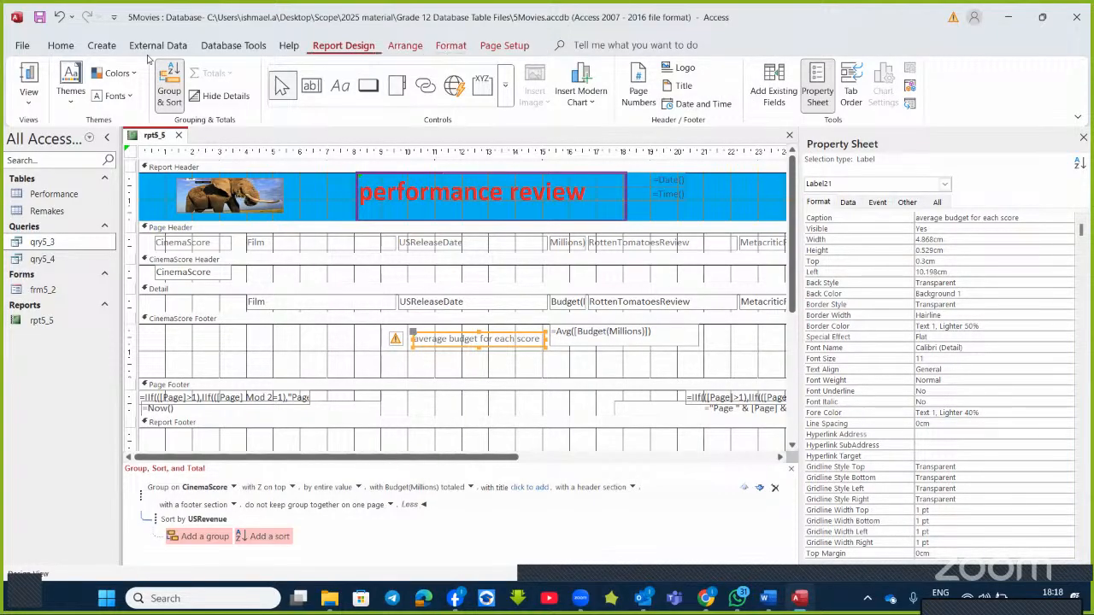
click(63, 46)
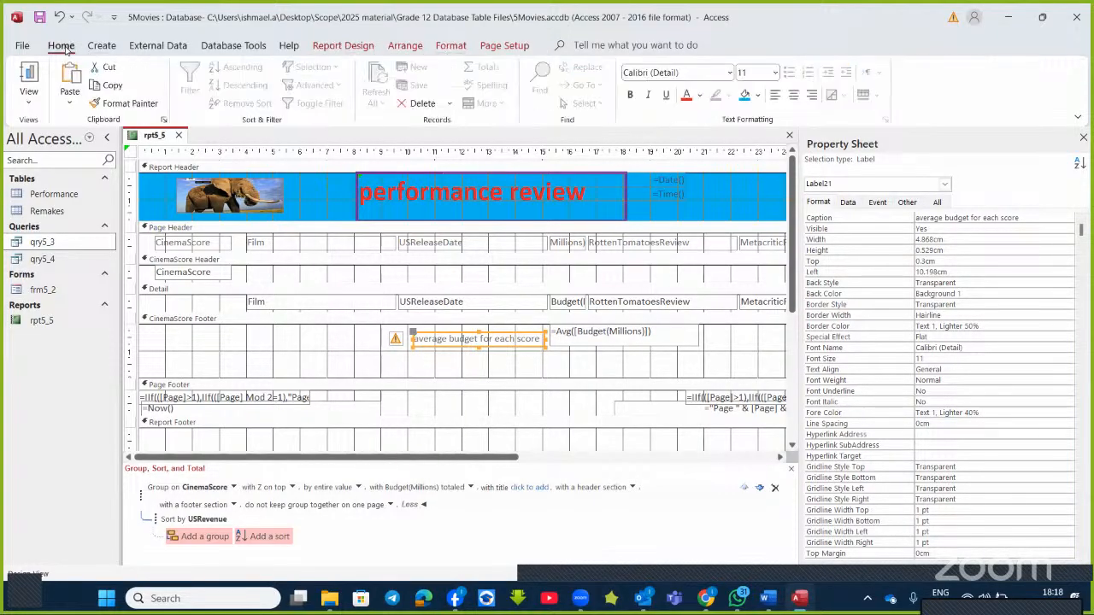
click(631, 96)
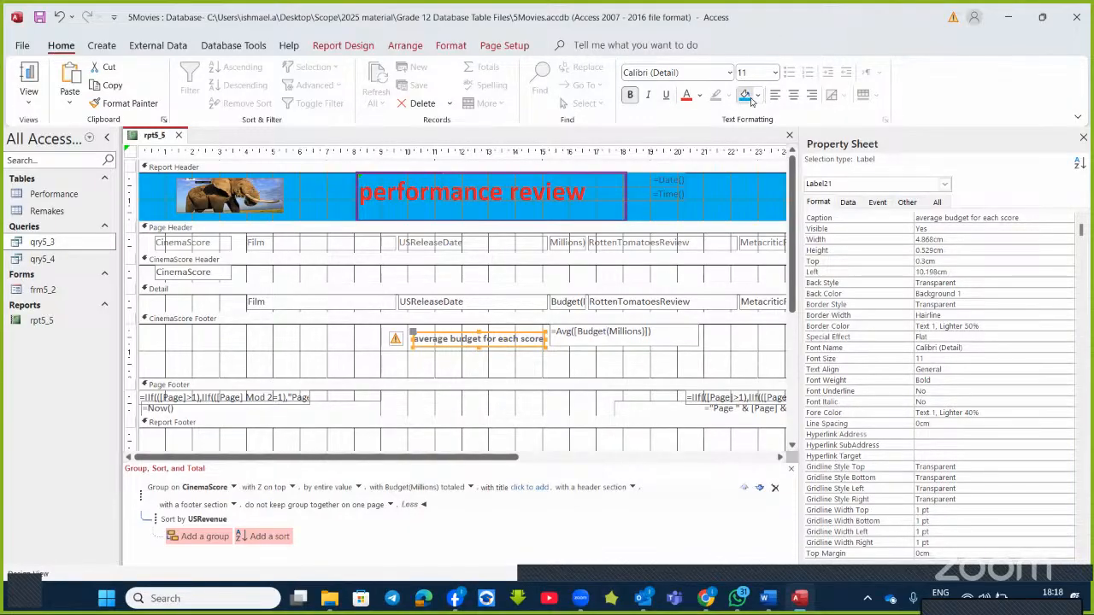
click(744, 95)
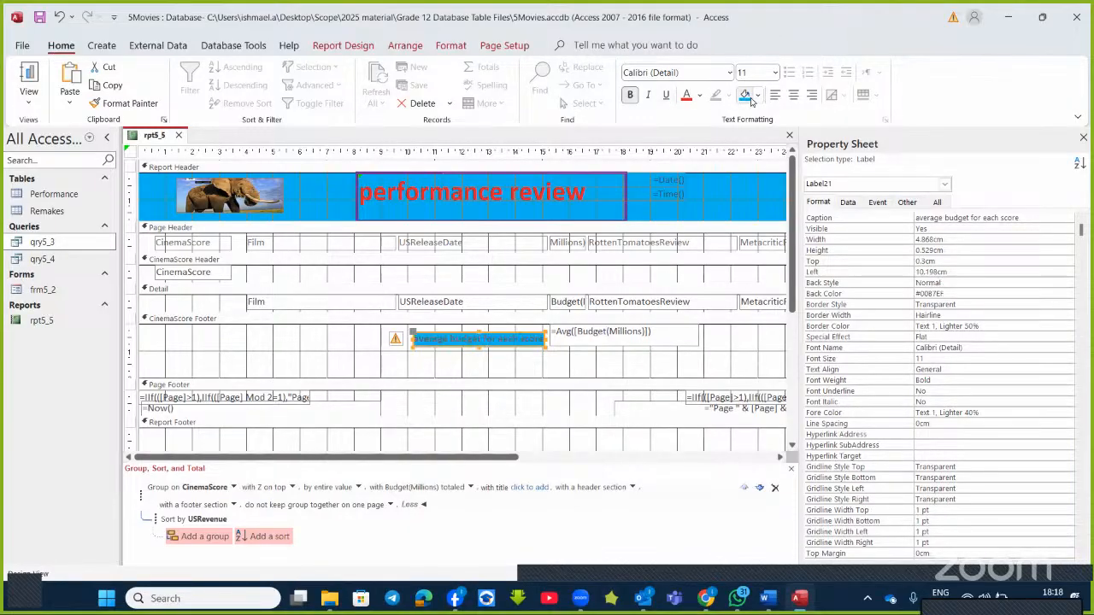
- Set the border width of the budget average text box to 3 pt and display the report in Report View
click(574, 344)
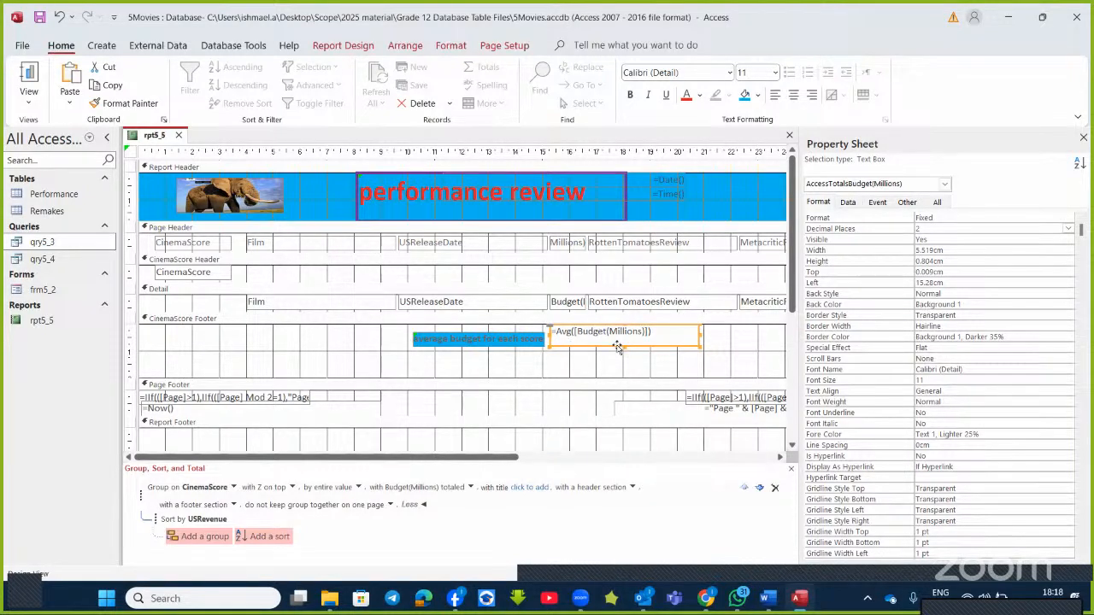
click(974, 325)
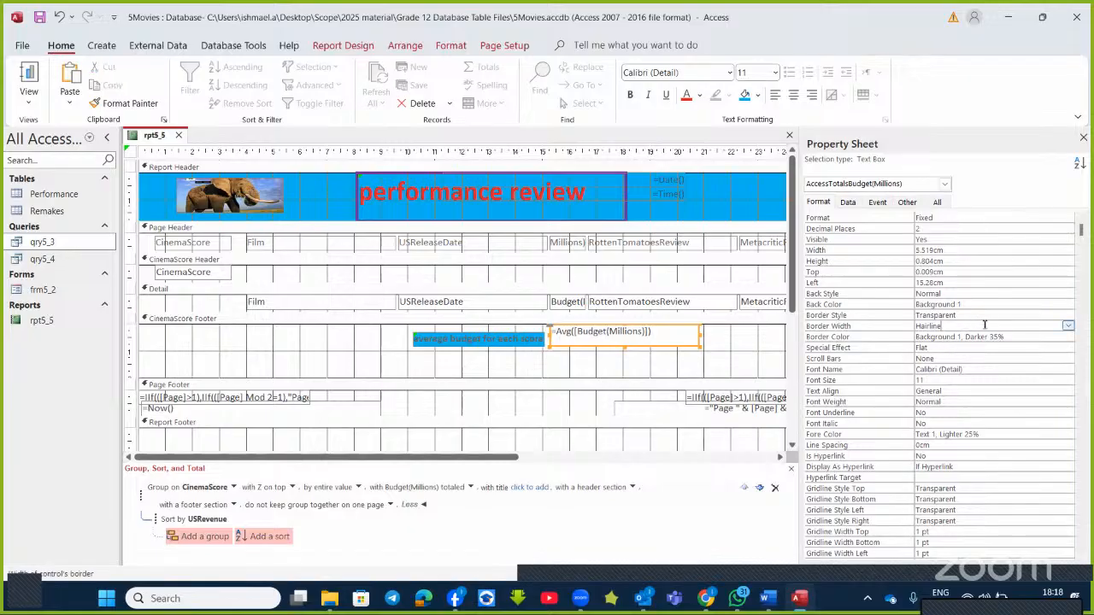
click(1068, 328)
click(940, 363)
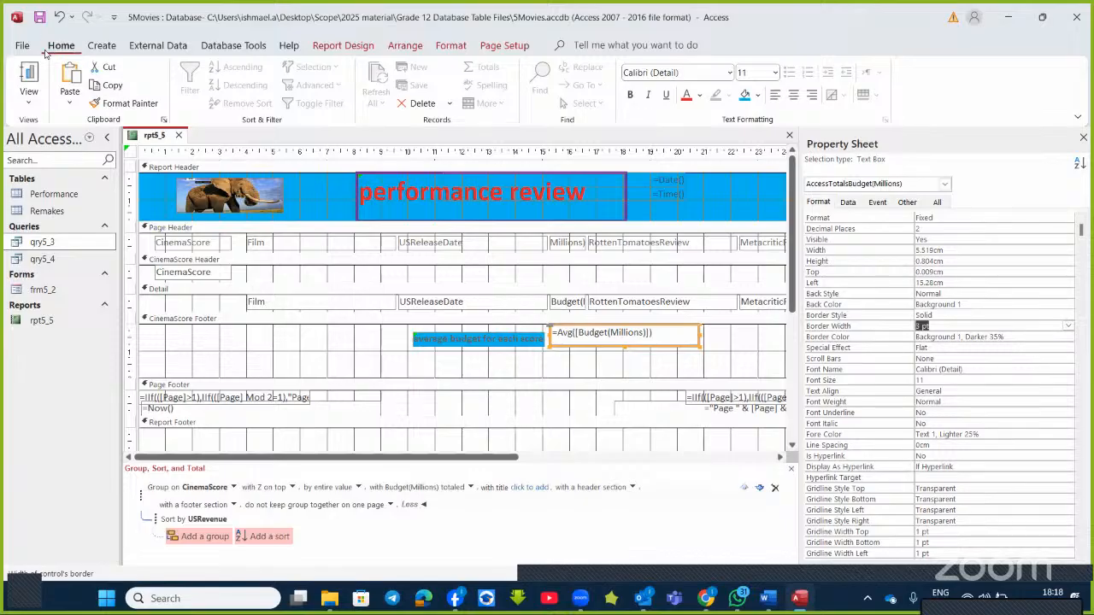
click(28, 77)
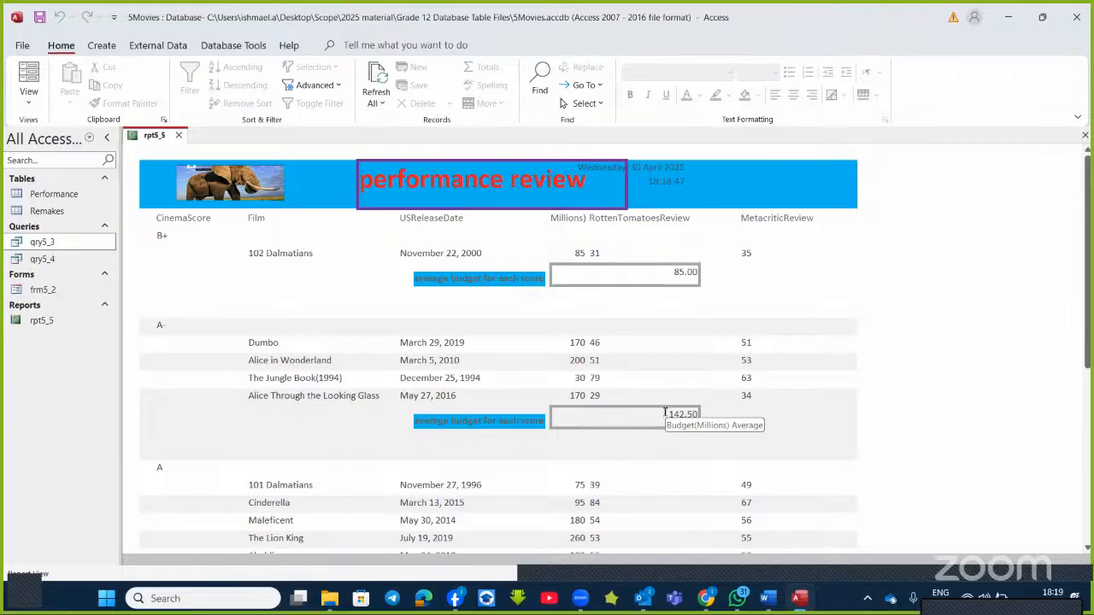
- Close and permanently delete the report rpt5_5, and close the 5Movies database
click(179, 136)
click(553, 339)
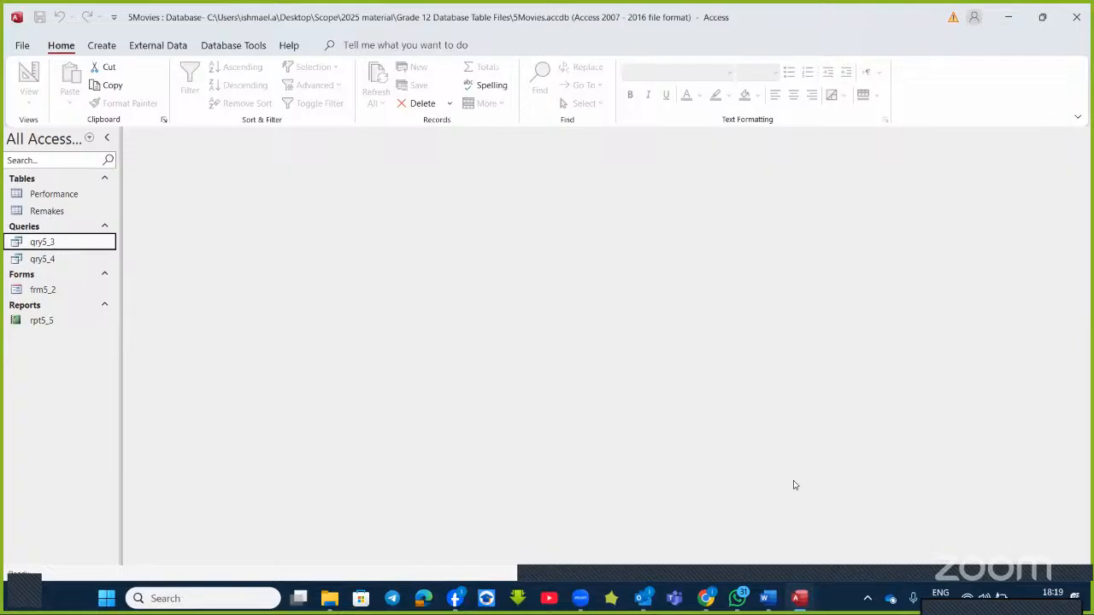
right_click(37, 321)
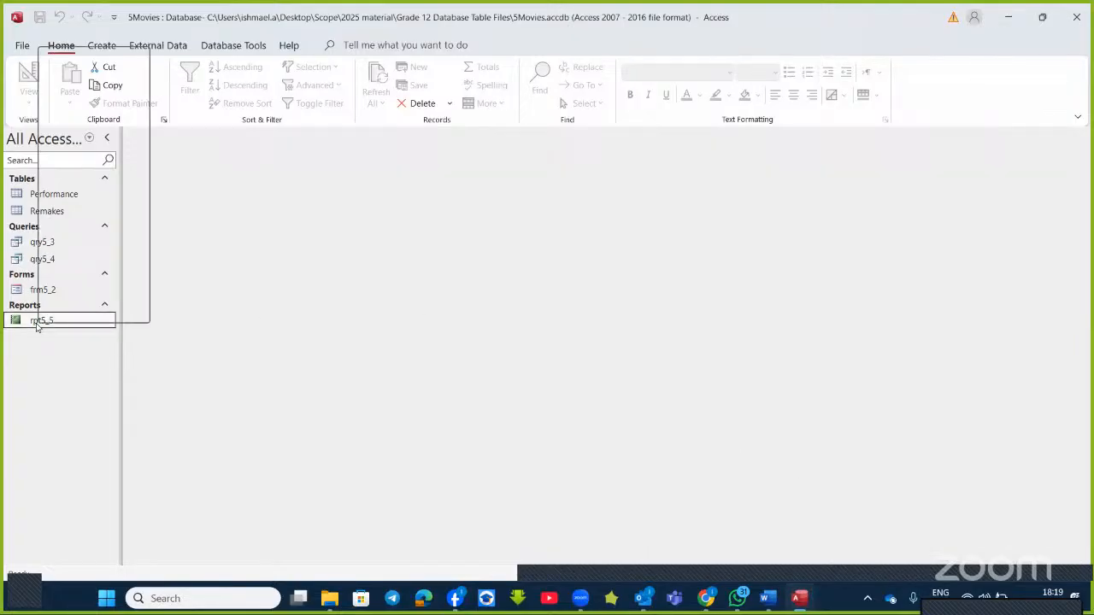
click(82, 186)
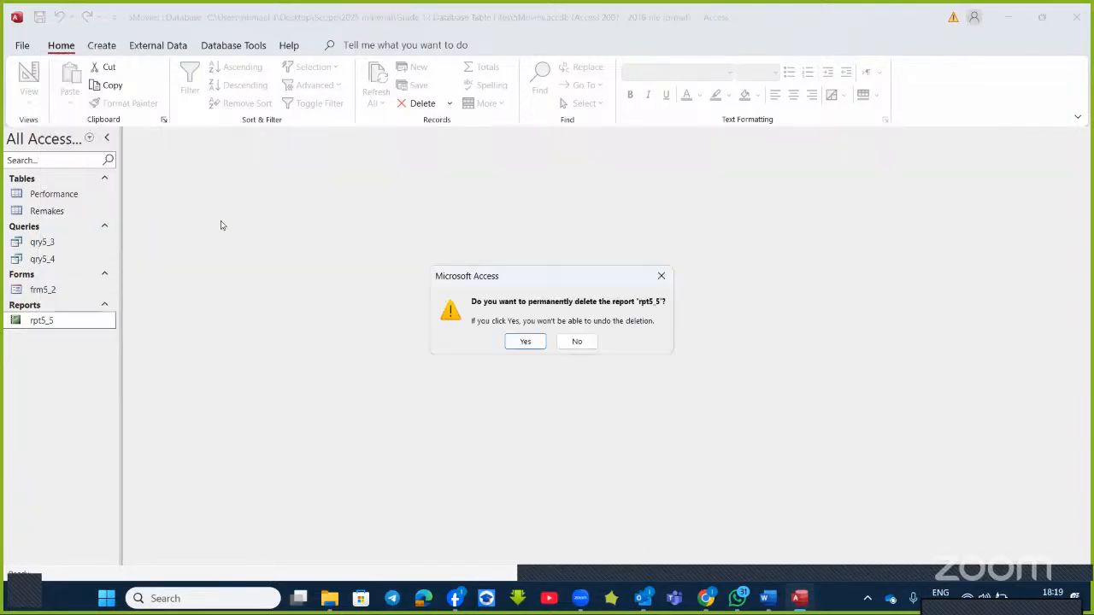
click(526, 341)
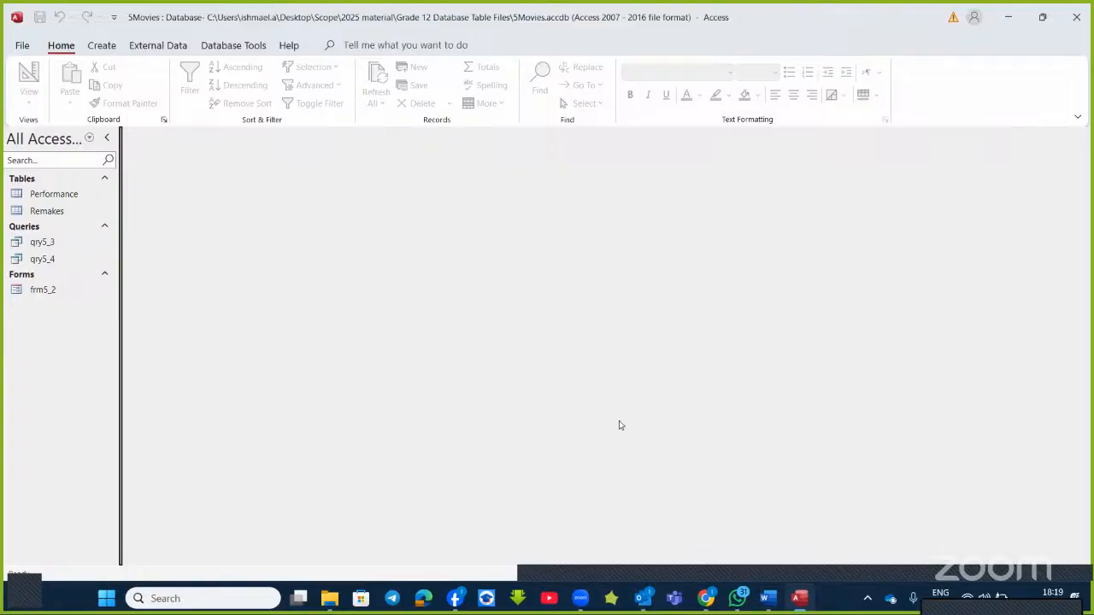
click(1077, 17)
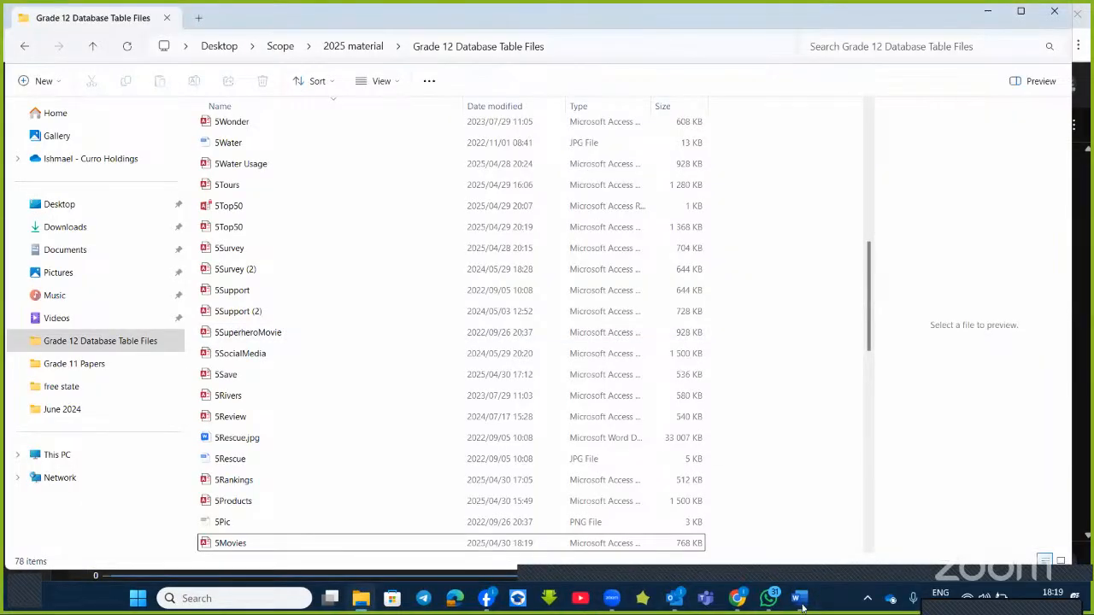
- Switch to the Word question document and read the remaining 5MOVIES and 5Water Usage report requirements
click(800, 599)
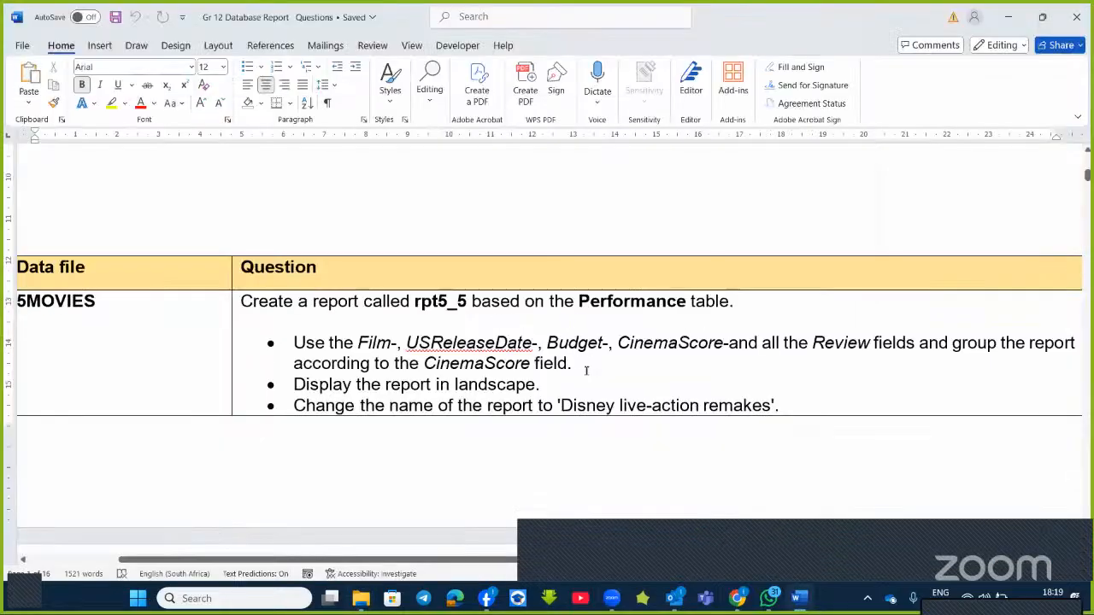
scroll(590, 365, down, 5)
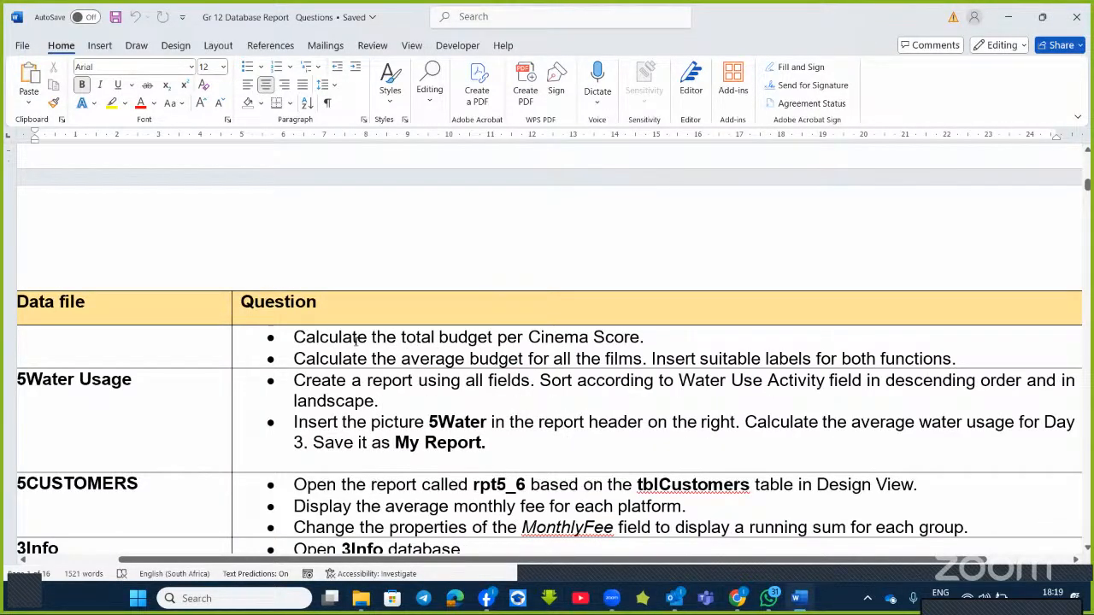
scroll(347, 345, up, 5)
scroll(347, 364, down, 3)
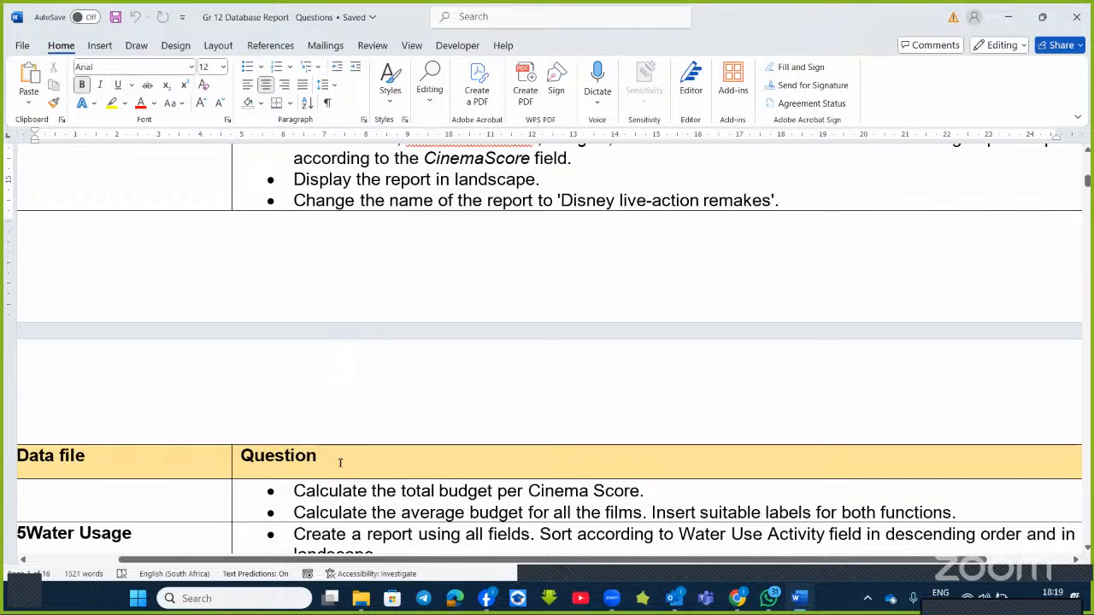
scroll(340, 461, down, 1)
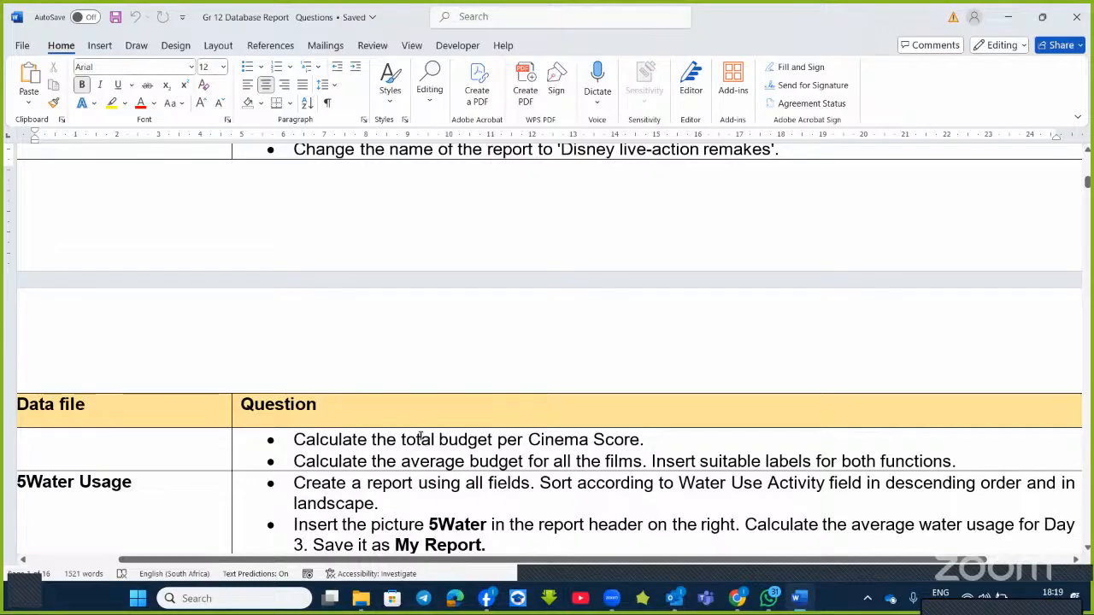
scroll(419, 439, down, 3)
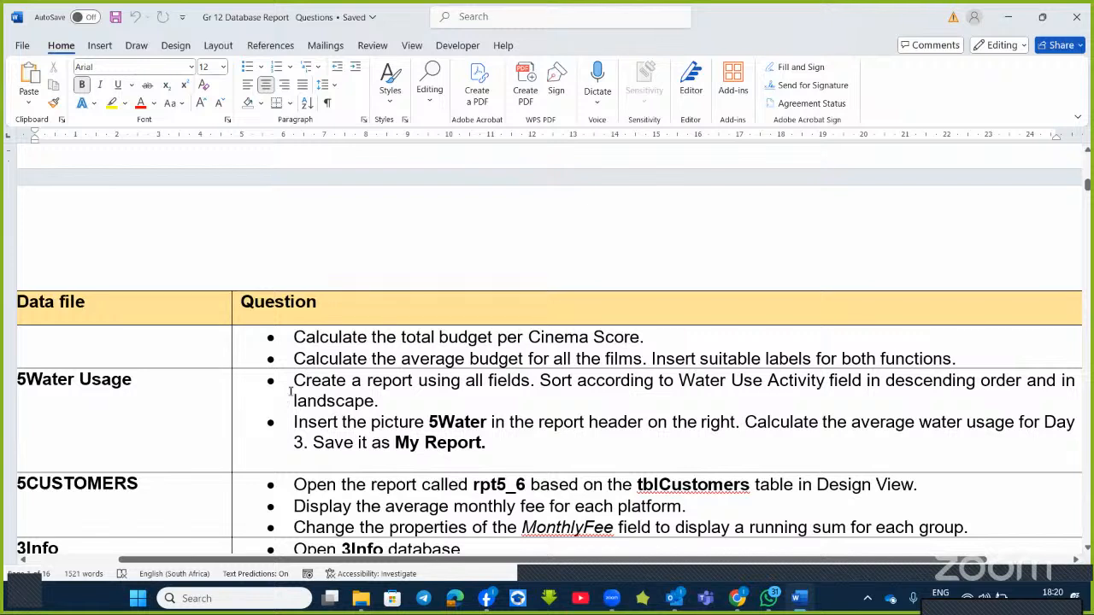
scroll(380, 326, down, 1)
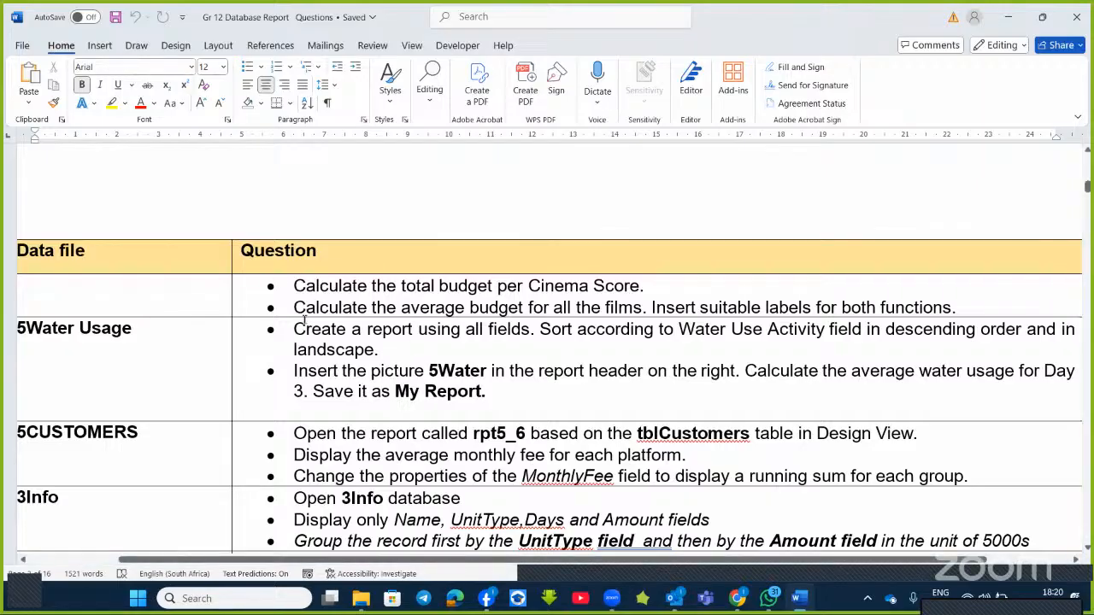
- Open the 5Water Usage database from the Grade 12 Database Table Files folder in File Explorer and start the Report Wizard
click(361, 598)
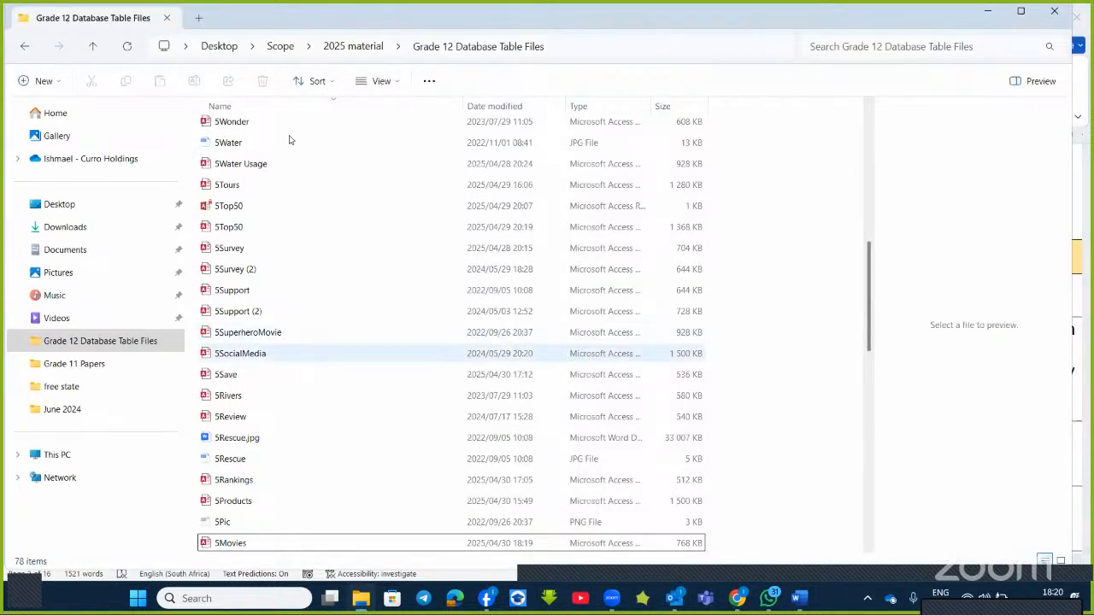
click(268, 165)
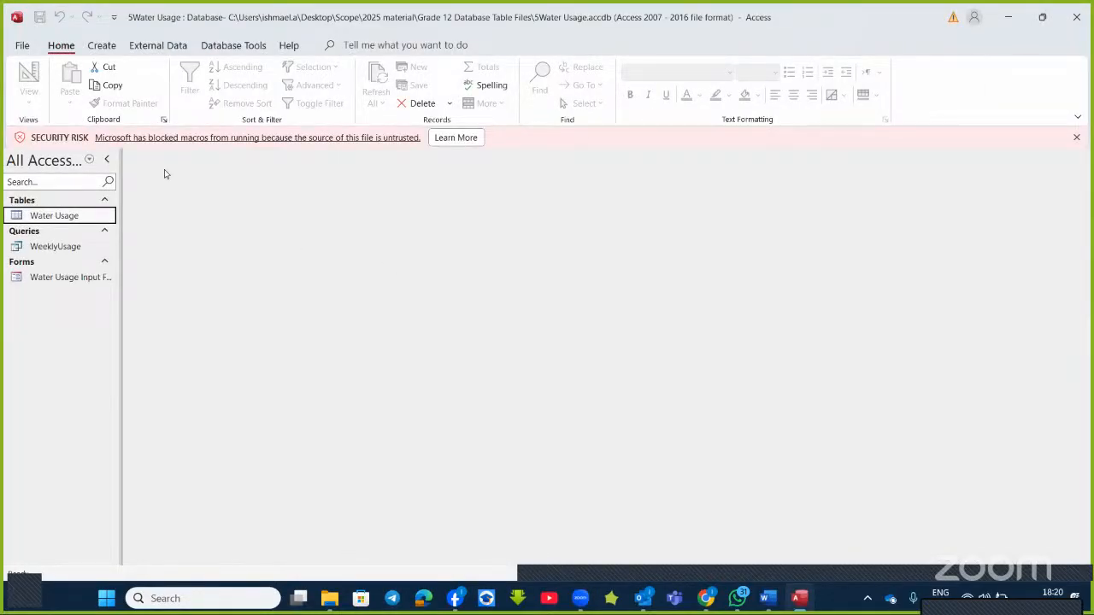
click(103, 47)
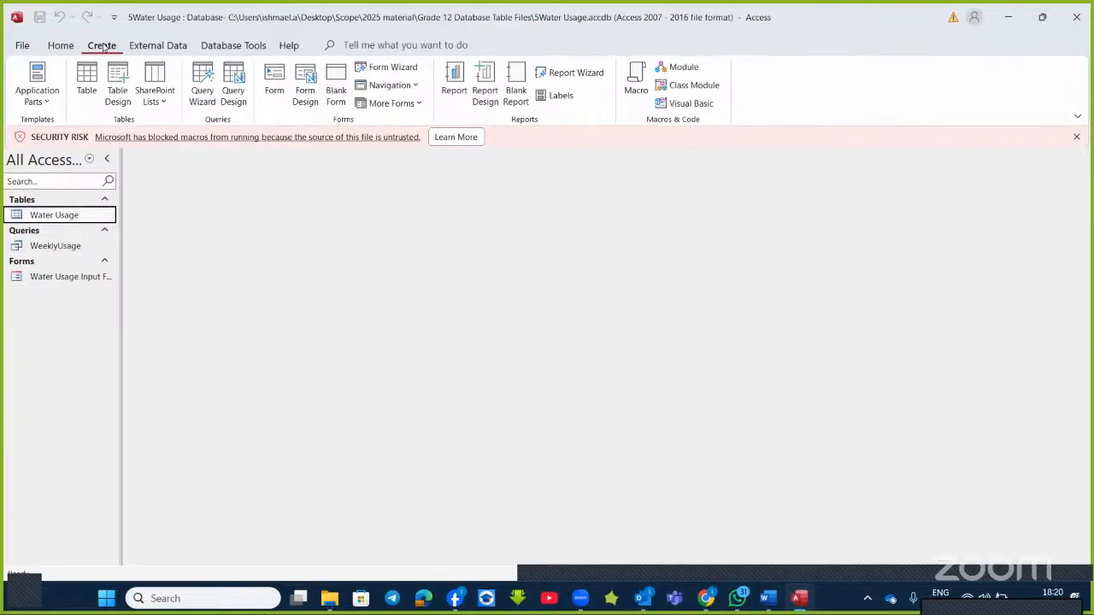
click(584, 77)
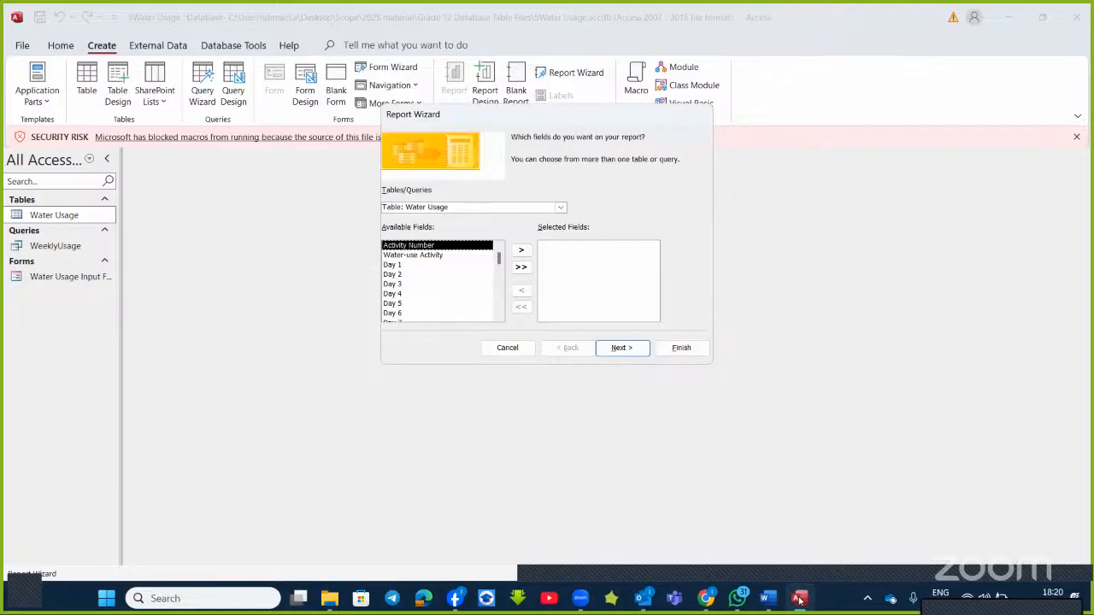
- Recheck the task in the Word document and include all fields of the Water Usage table in the report
click(770, 598)
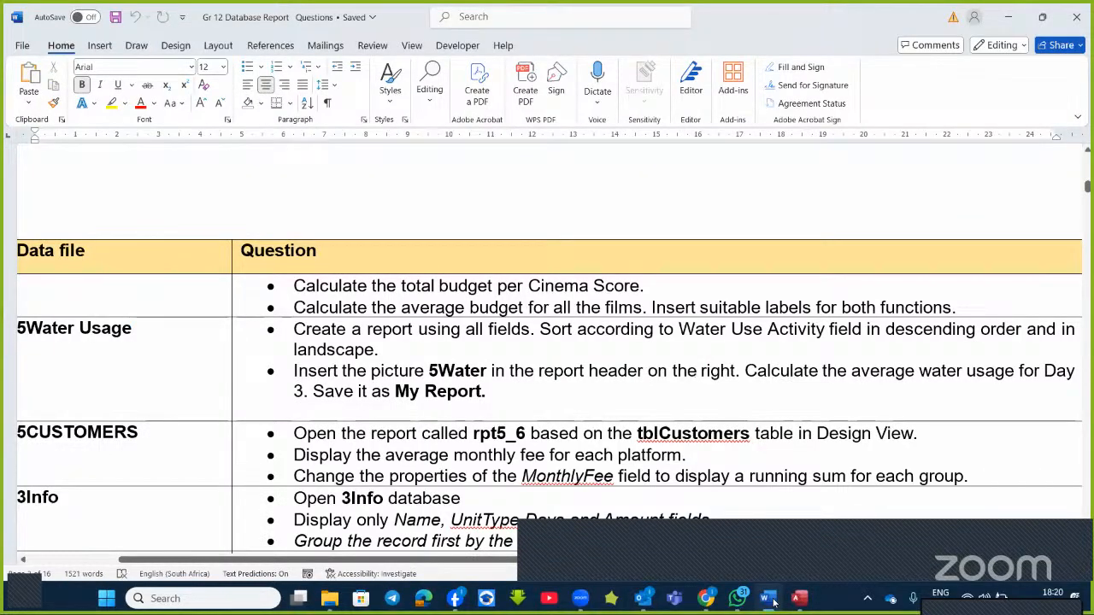
click(770, 598)
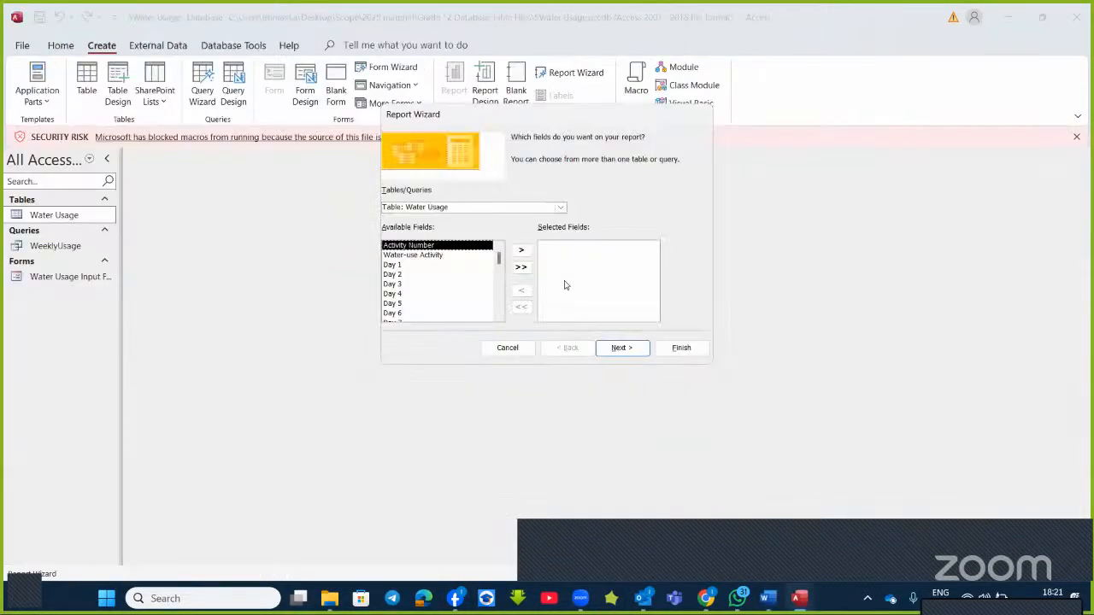
click(557, 210)
click(510, 219)
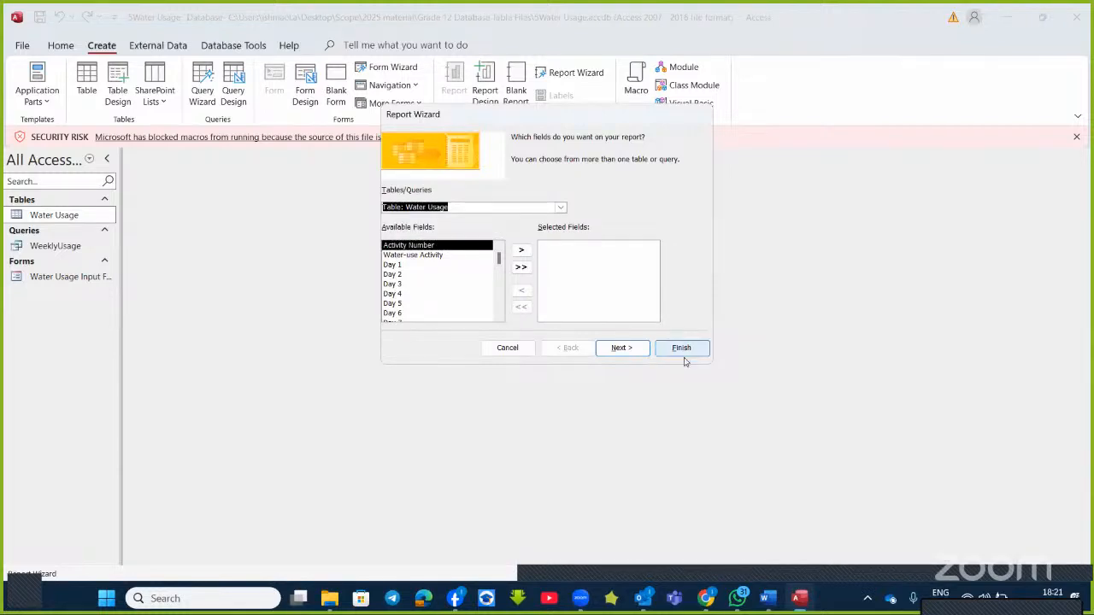
click(770, 600)
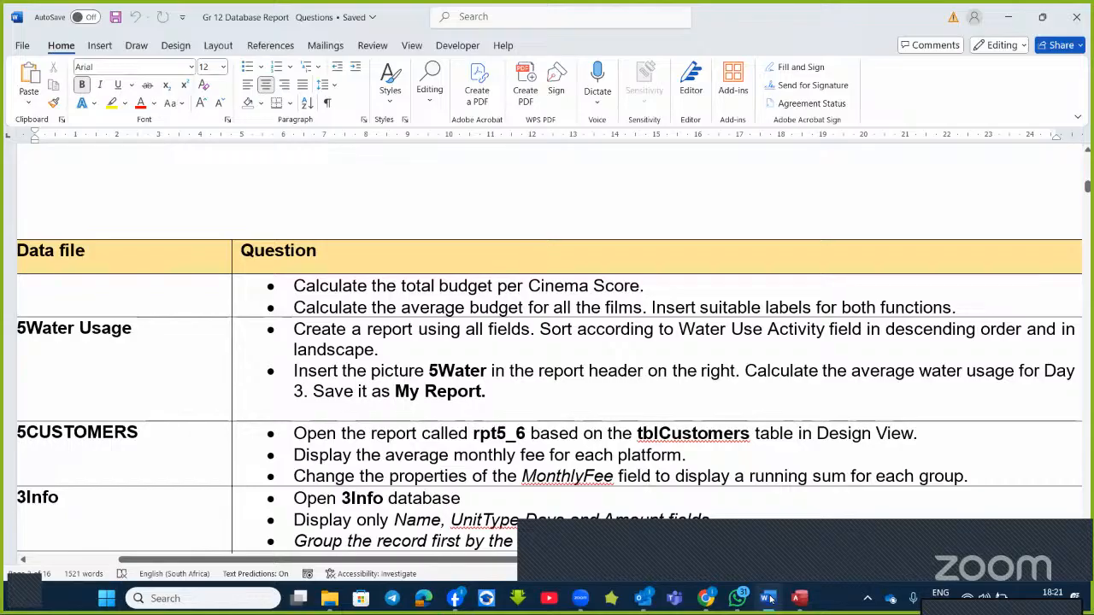
click(769, 600)
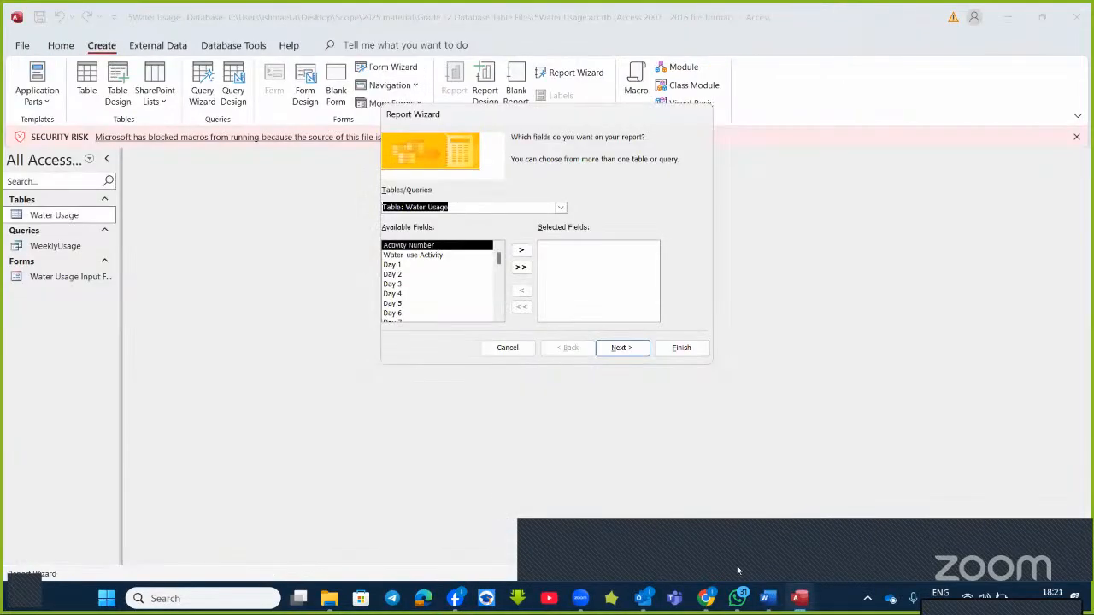
double_click(396, 246)
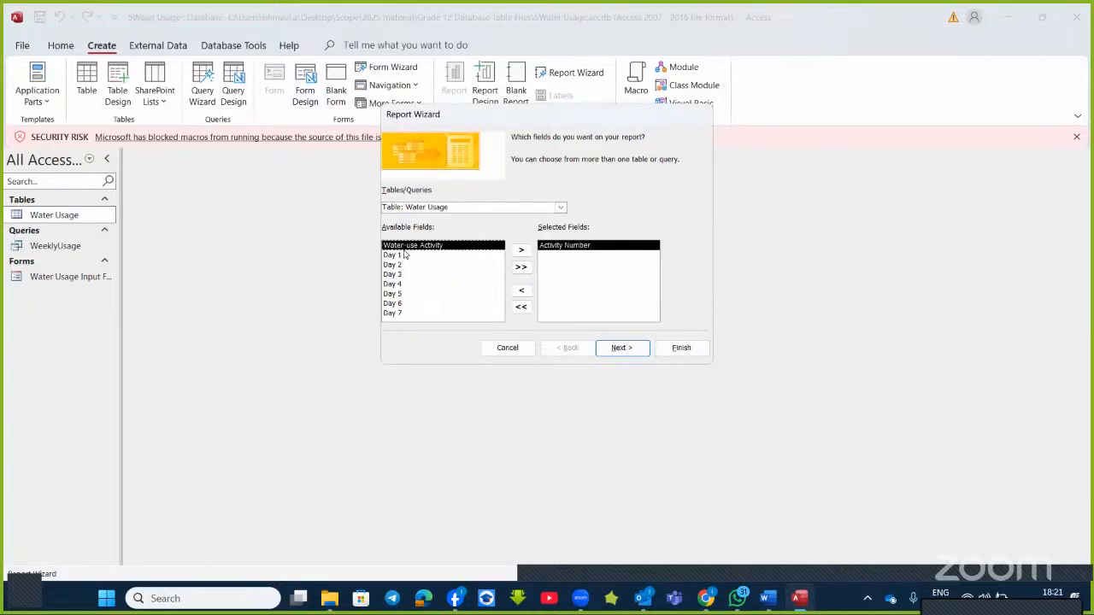
click(529, 268)
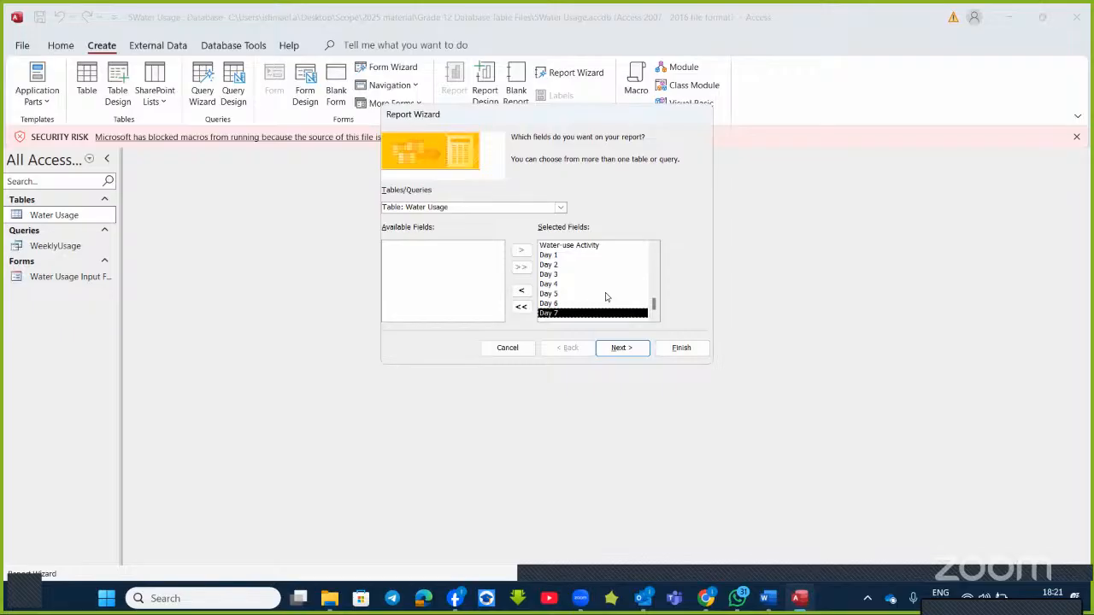
- Clear and reselect all Water Usage fields for the report, continue to grouping, and recheck the task in the Word question document
click(520, 306)
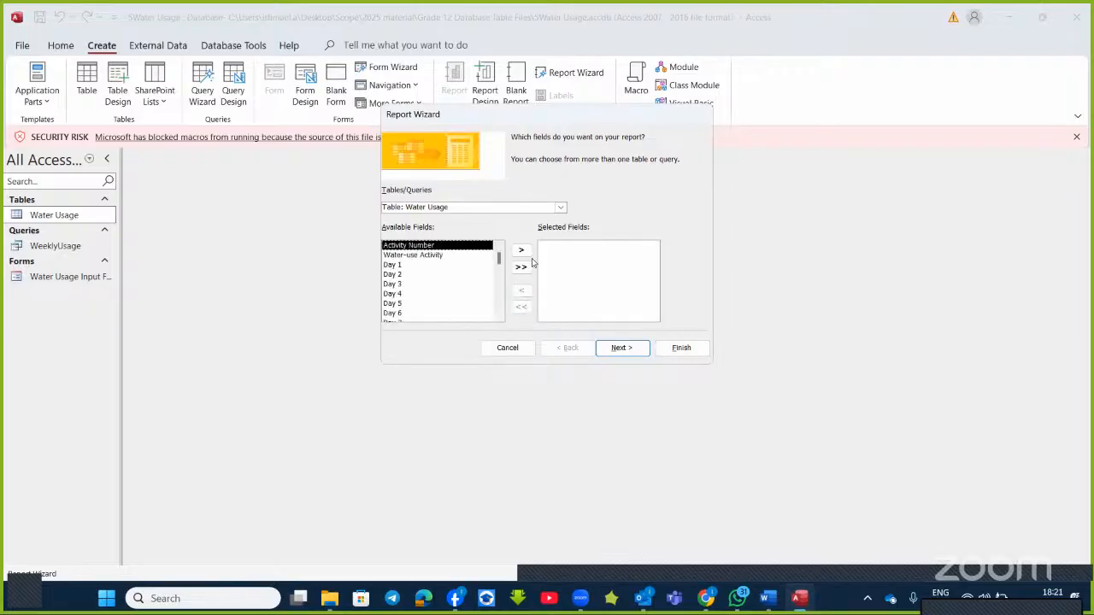
click(523, 267)
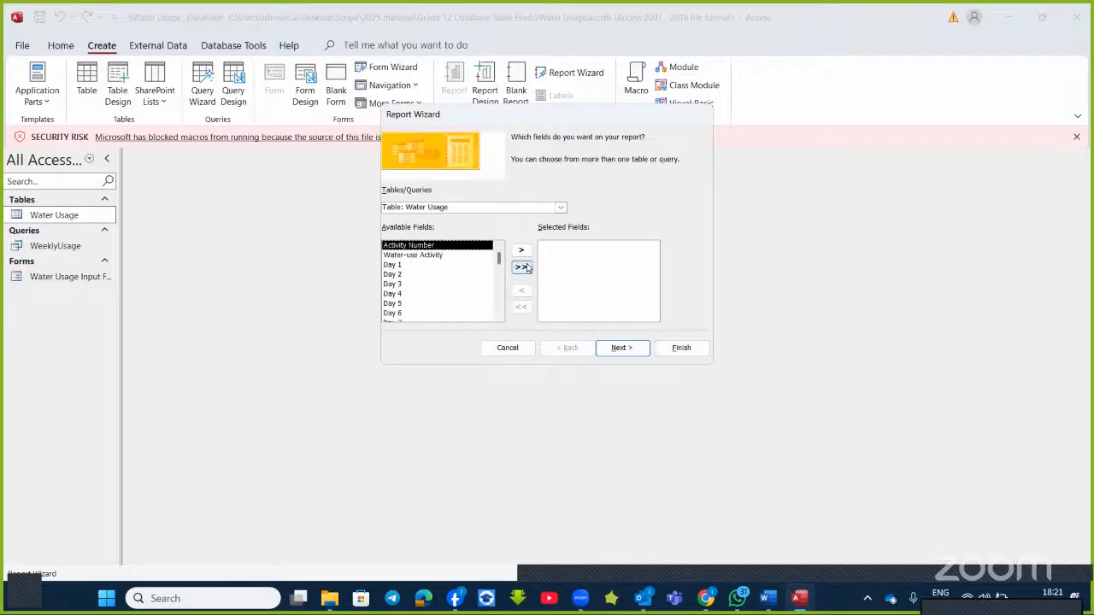
click(620, 346)
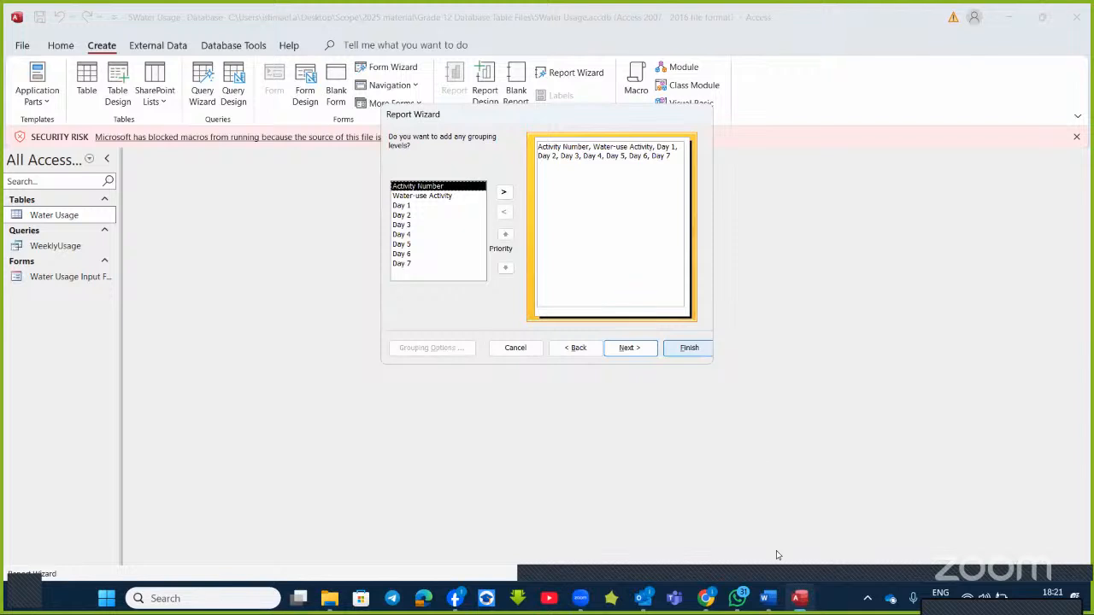
click(769, 598)
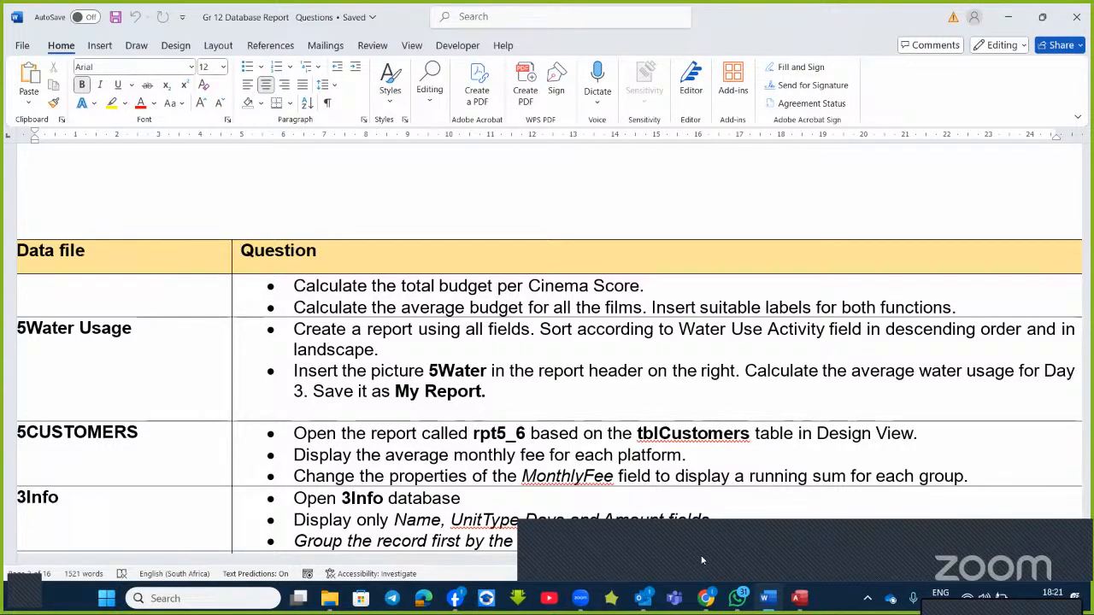
click(773, 605)
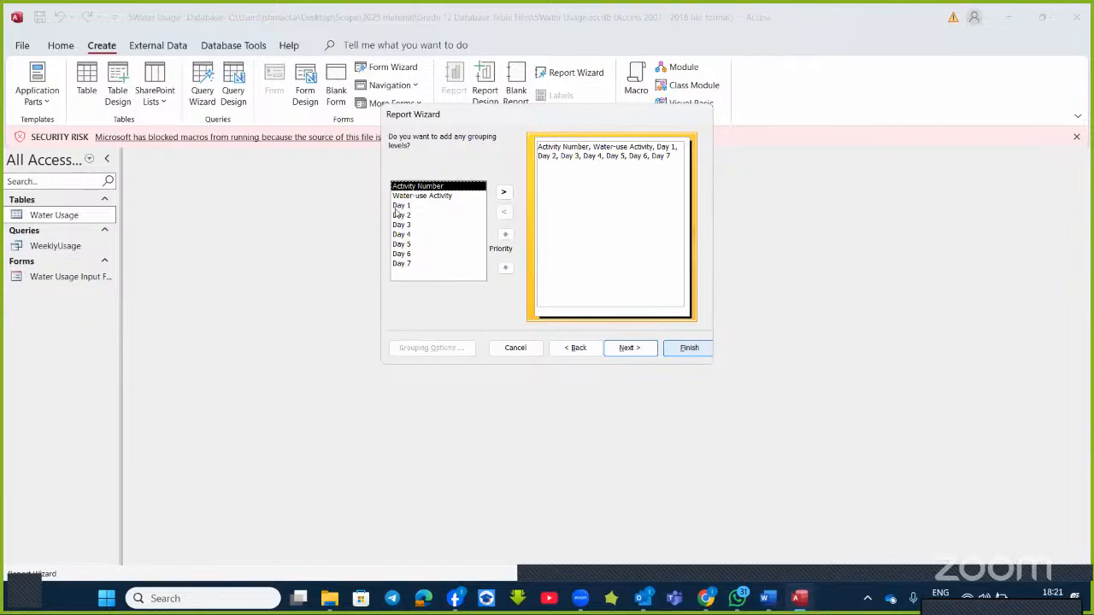
double_click(406, 196)
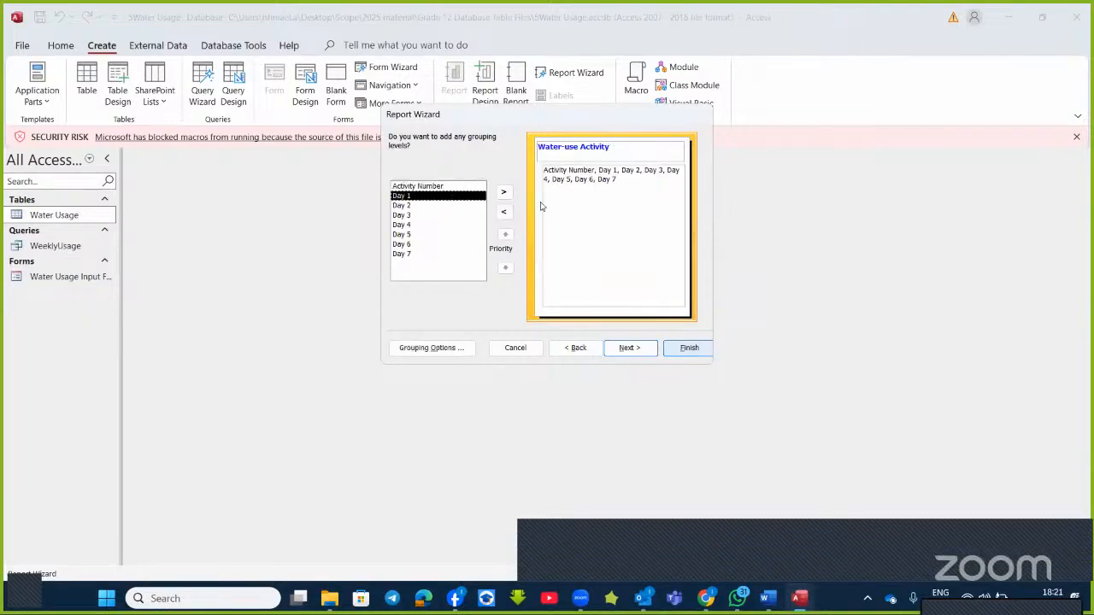
click(641, 350)
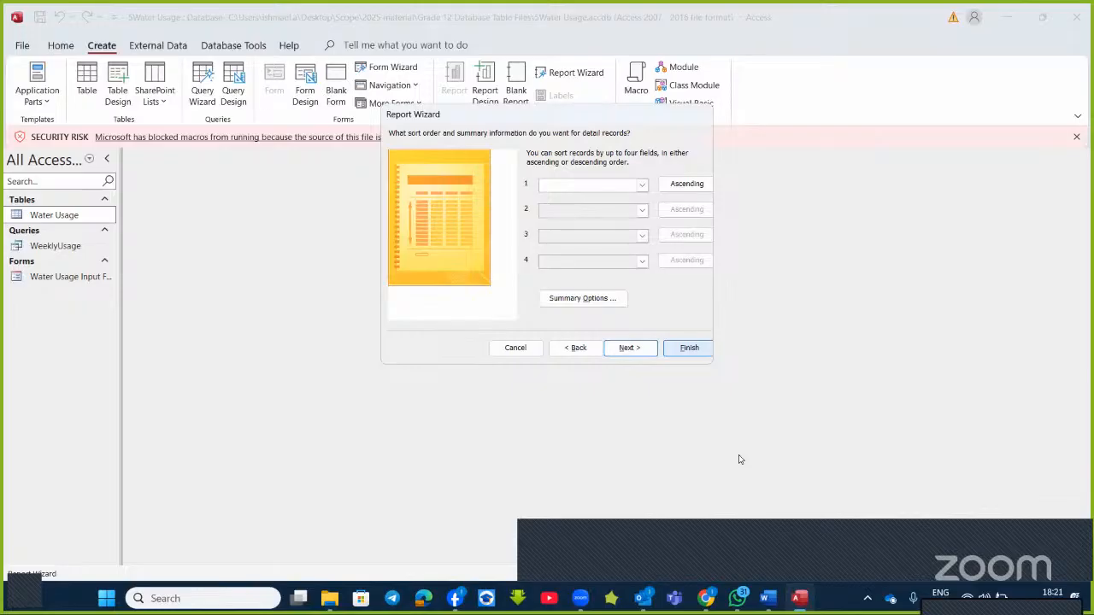
click(578, 347)
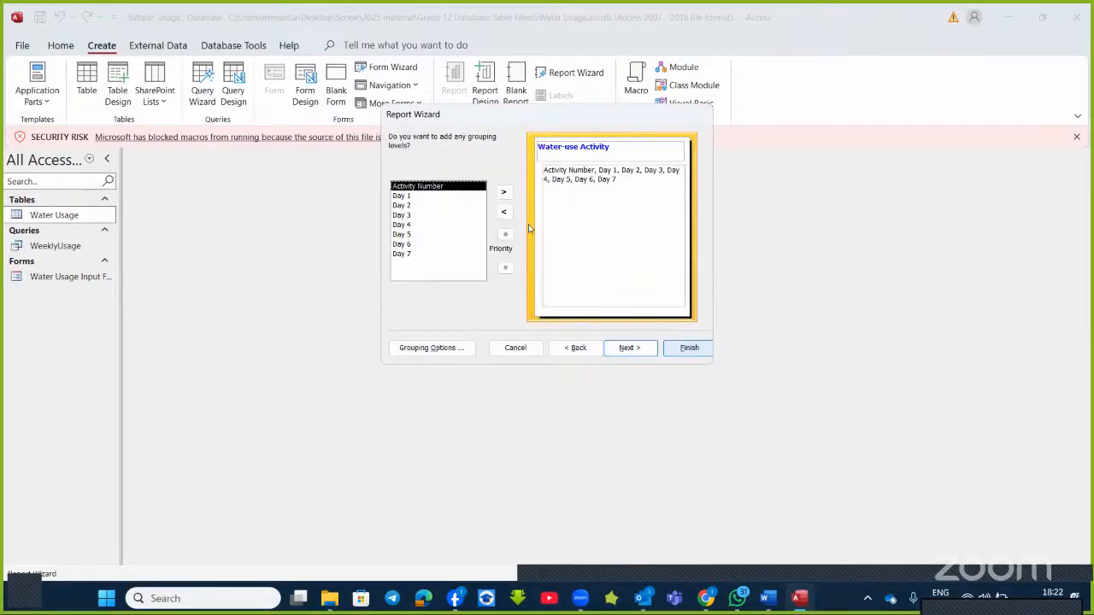
double_click(588, 150)
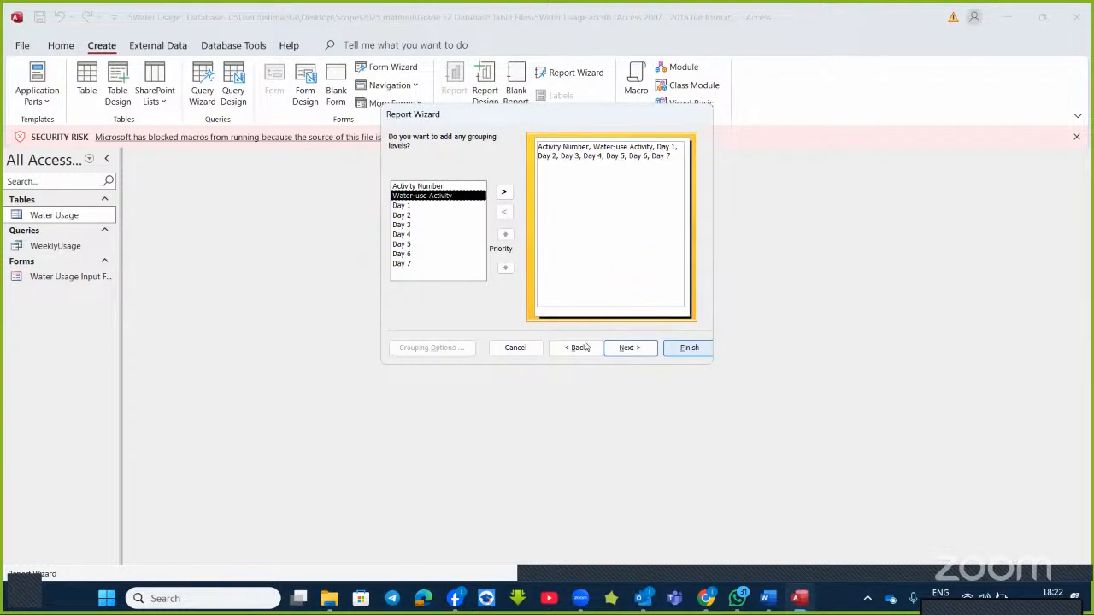
- Leave the report ungrouped and sort its records by Water-use Activity in descending order
click(629, 349)
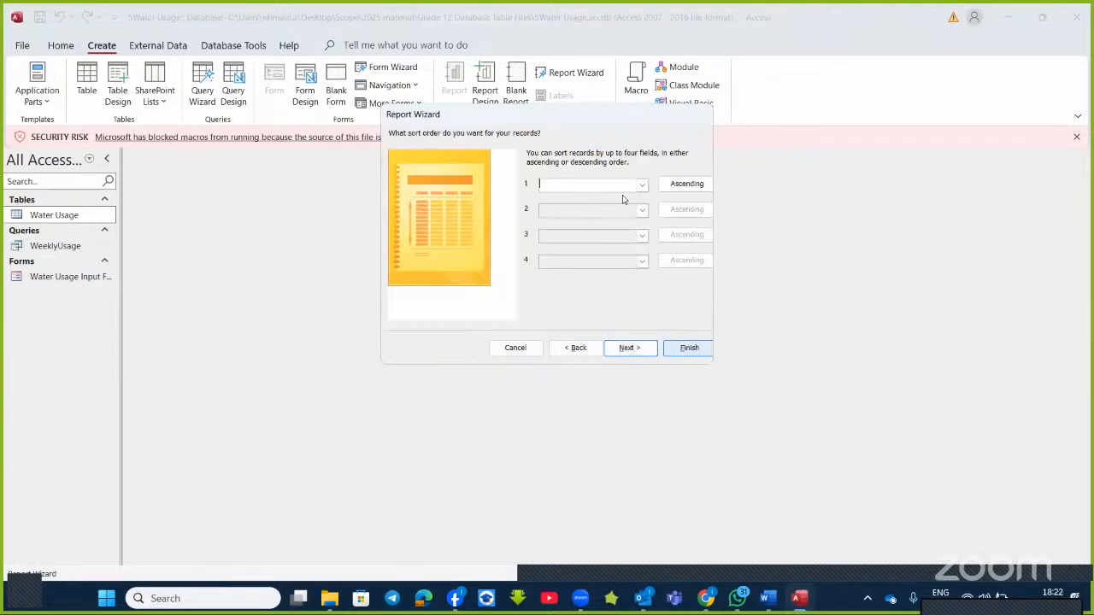
click(642, 184)
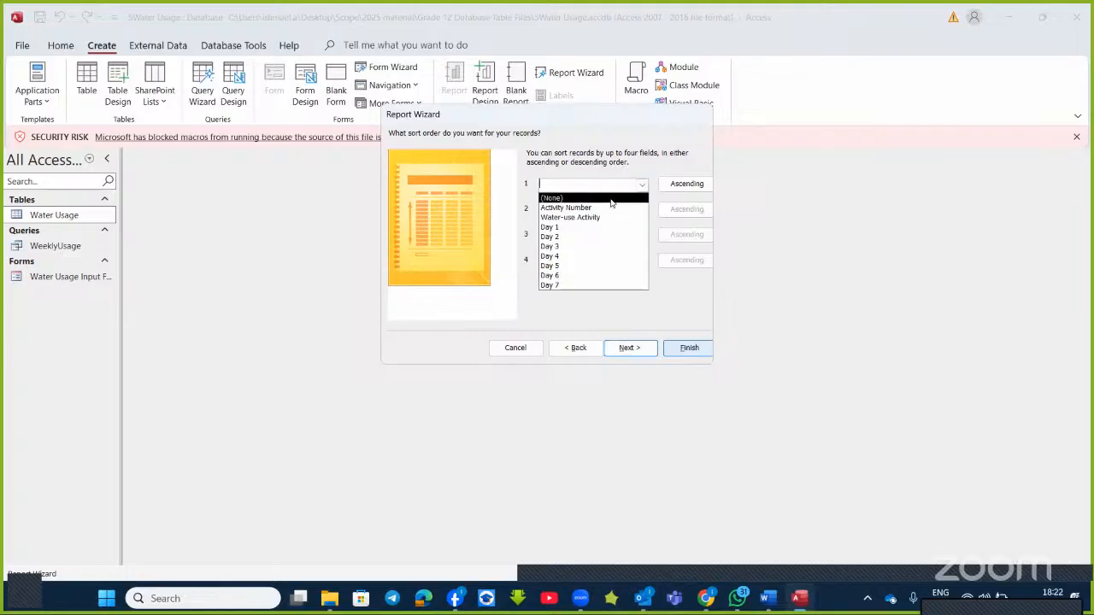
click(581, 217)
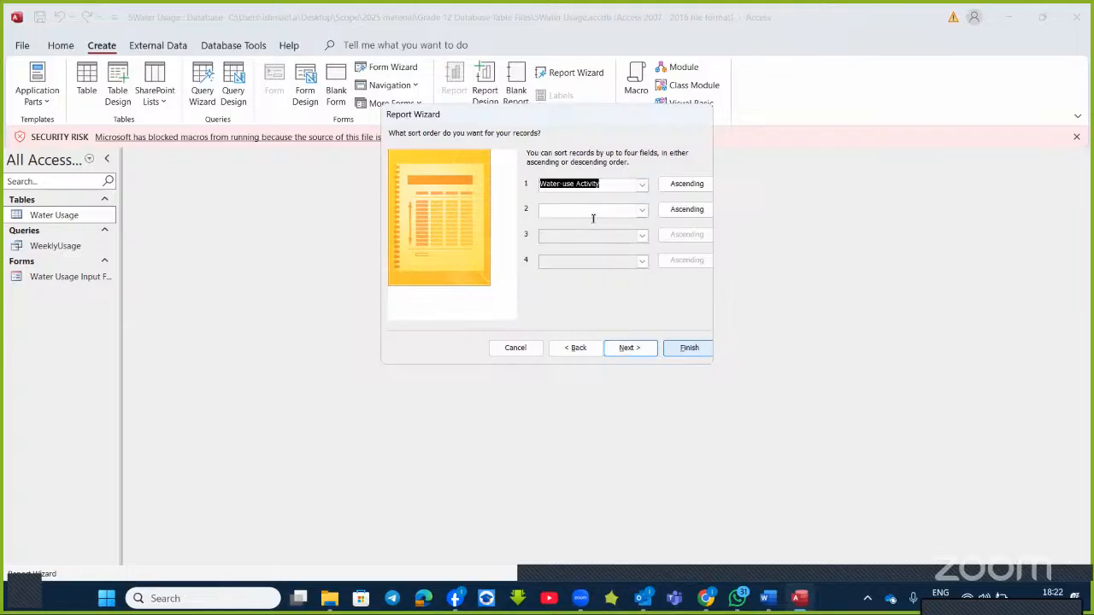
click(690, 187)
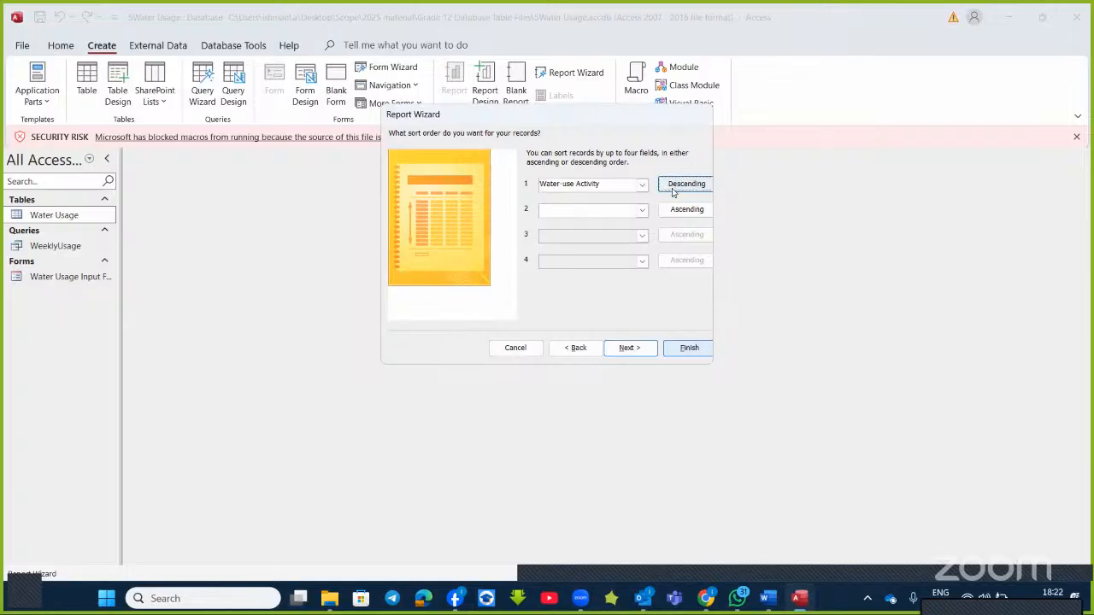
- Set the report to landscape orientation, checking the 5Water Usage requirements in the Word question document
click(768, 597)
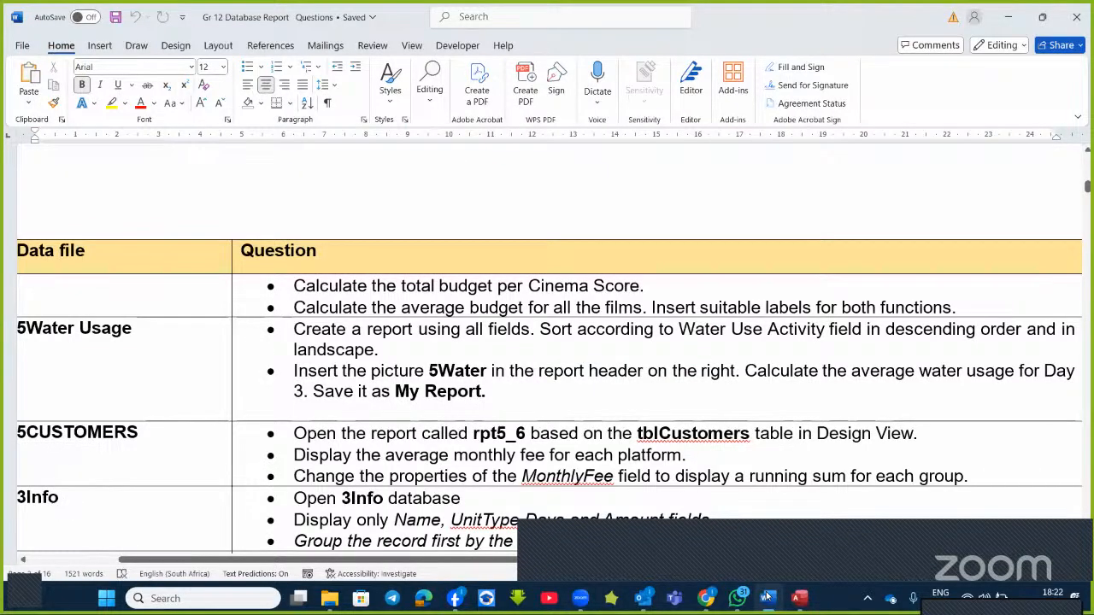
click(768, 596)
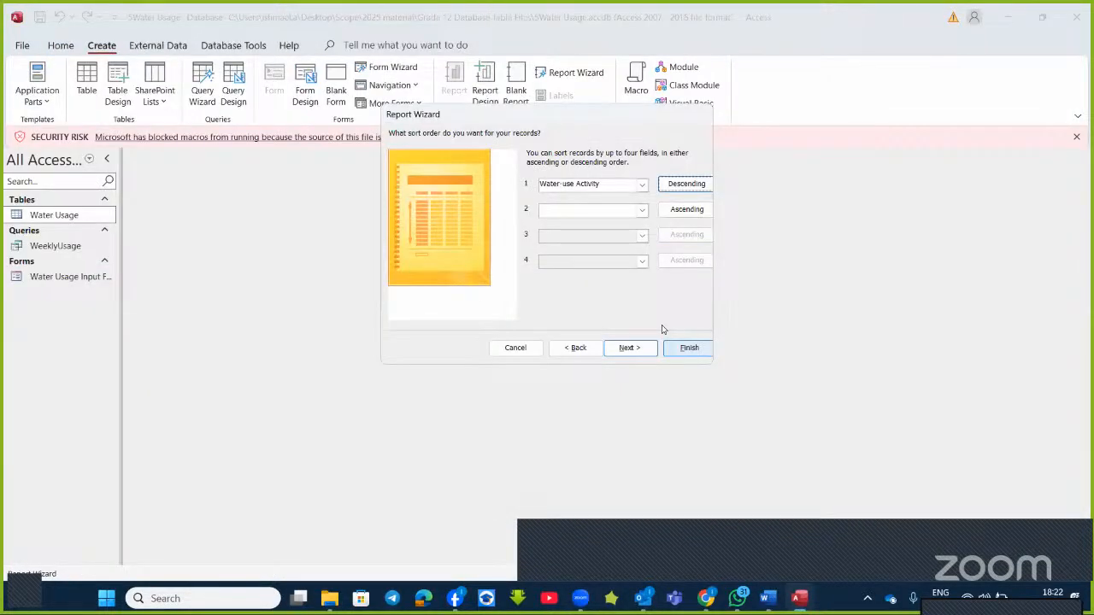
click(632, 345)
click(660, 185)
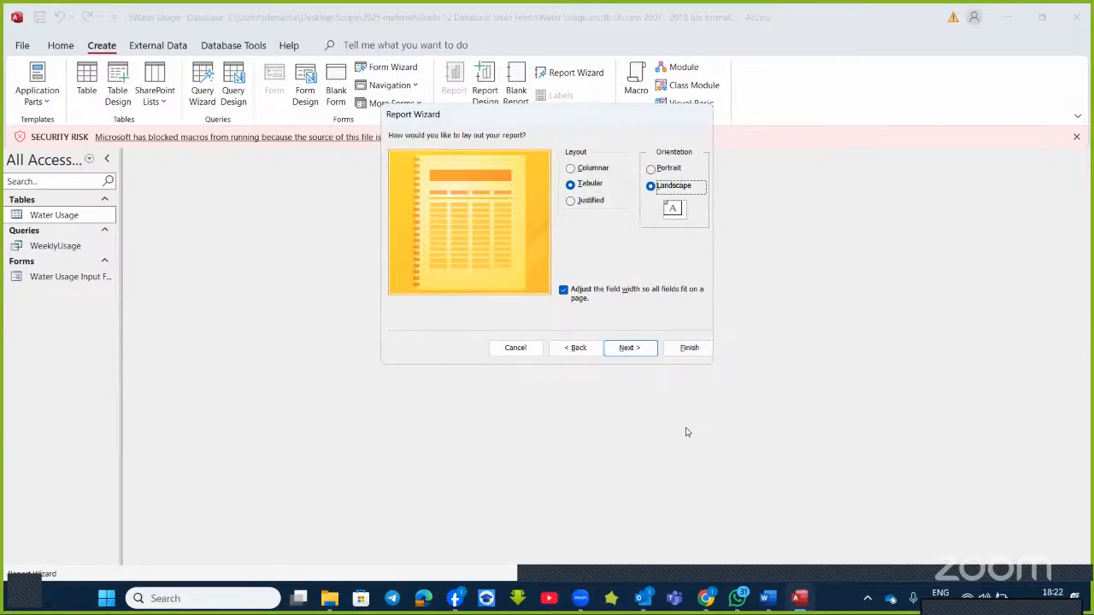
click(768, 599)
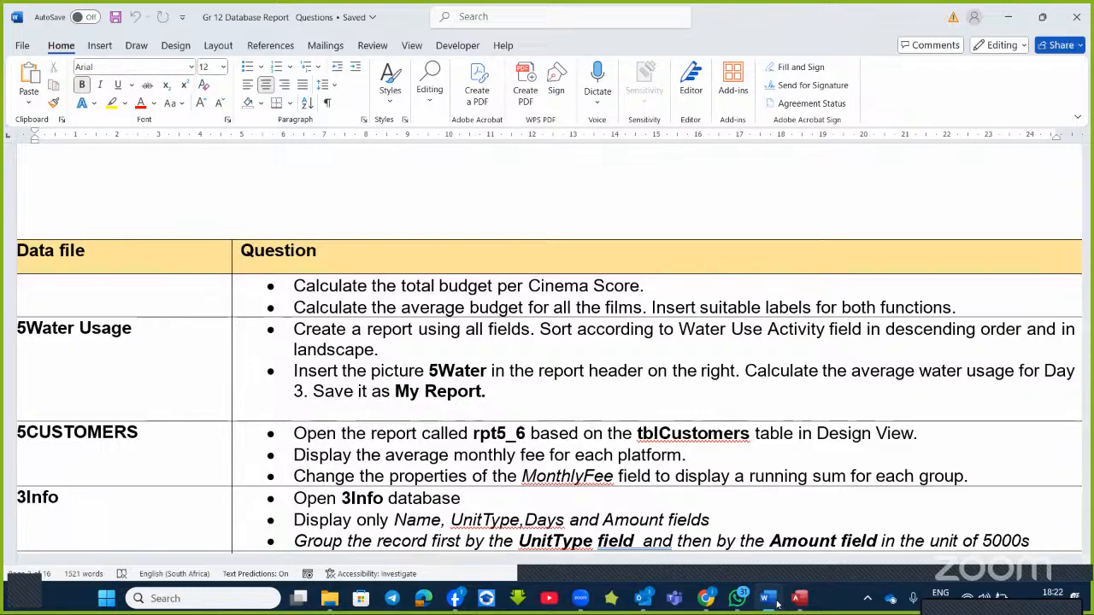
click(775, 601)
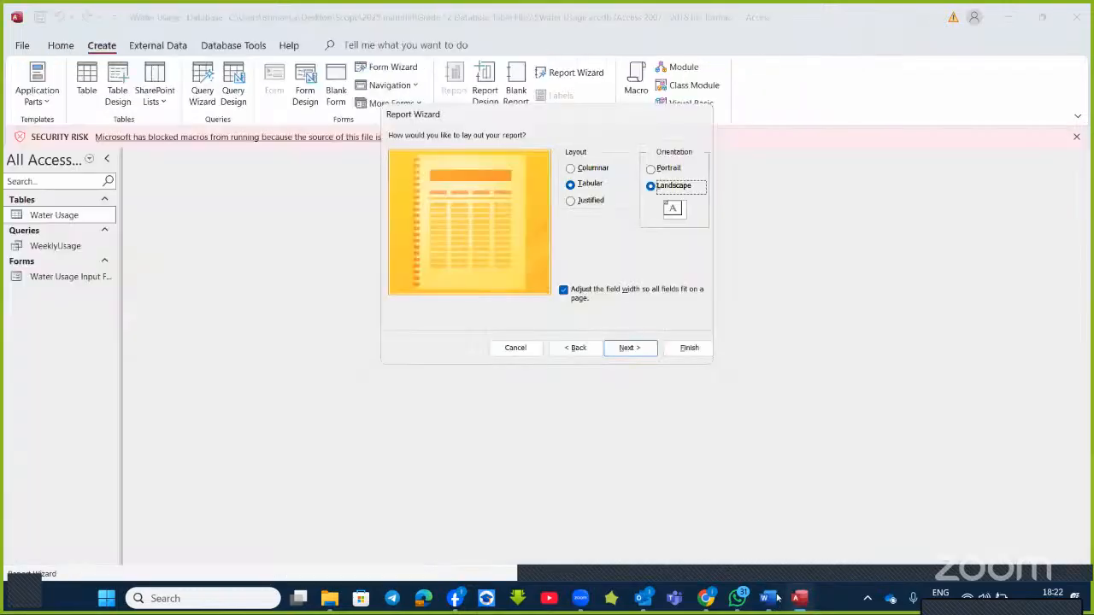
- Title the report My Report and finish the wizard with the option to modify the report's design
click(647, 349)
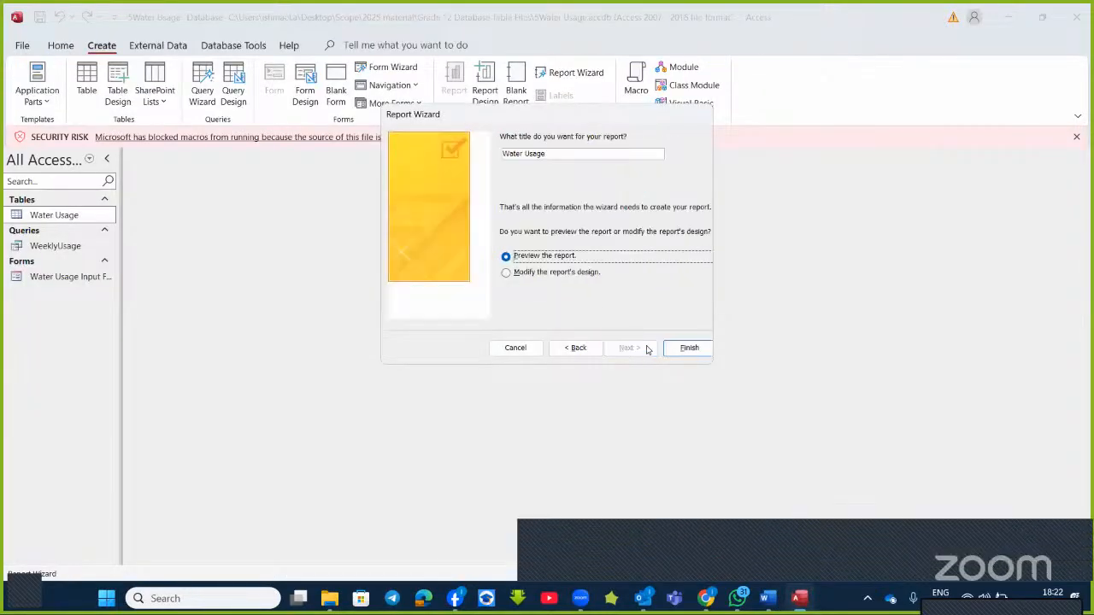
click(547, 153)
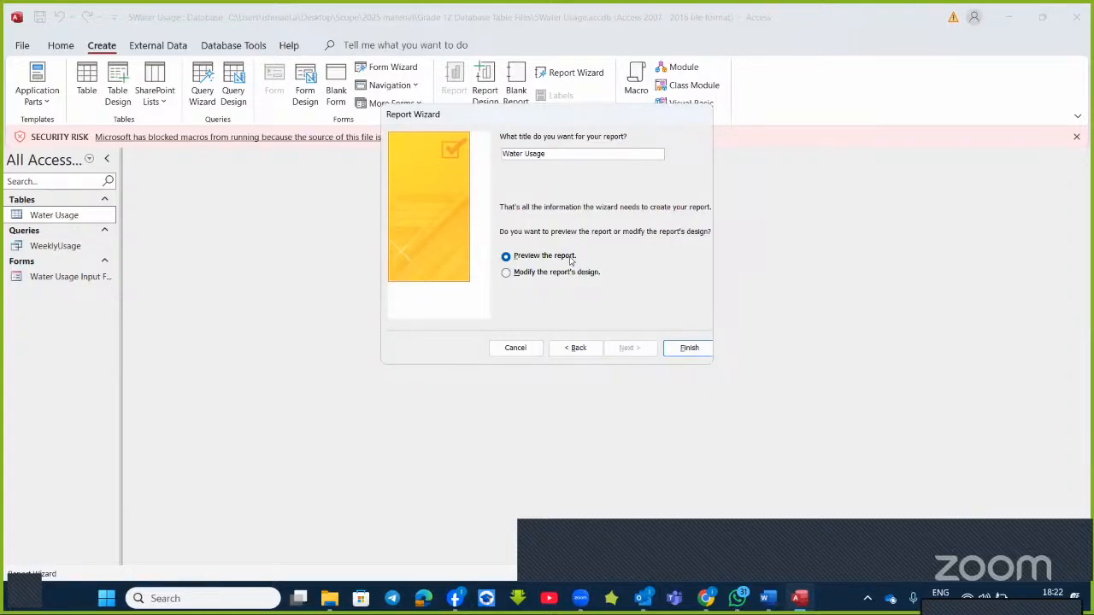
key(BackSpace)
key(BackSpace)
key(BackSpace)
key(BackSpace)
key(BackSpace)
key(BackSpace)
key(BackSpace)
key(BackSpace)
key(BackSpace)
key(BackSpace)
text(My Report)
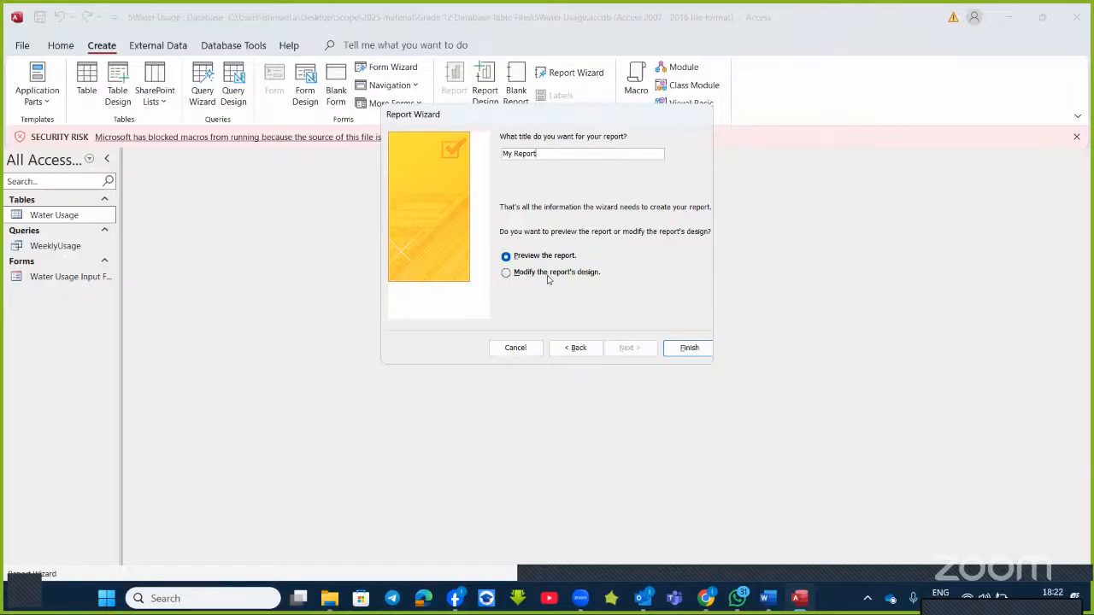
click(548, 275)
click(690, 349)
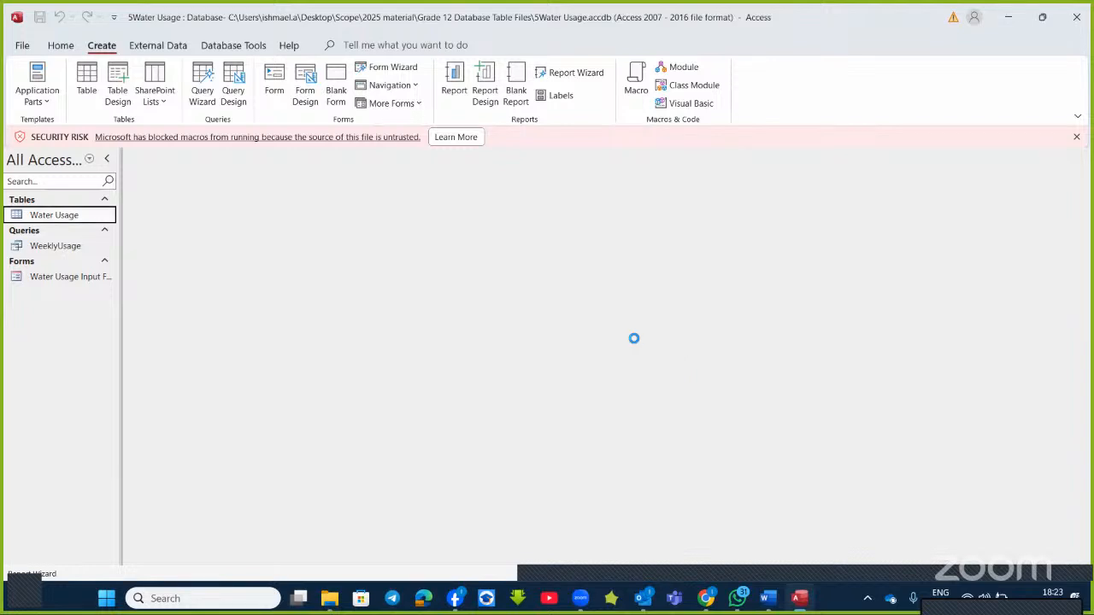
- In the Word question document, make "average water usage" bold and colour "Day 3" red in the 5Water Usage task
click(771, 605)
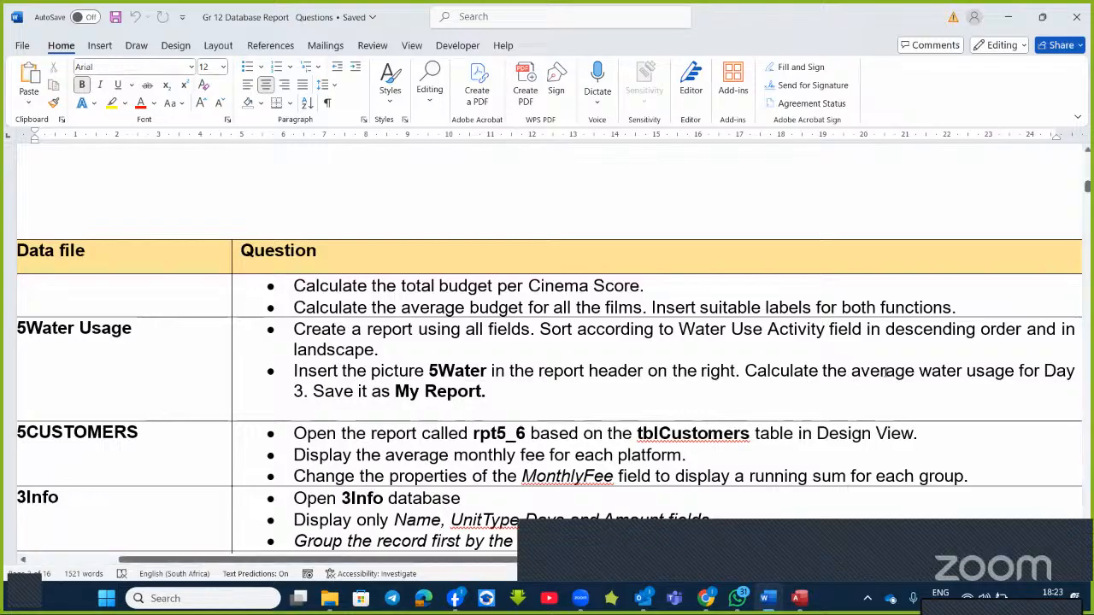
drag(851, 370, 1017, 370)
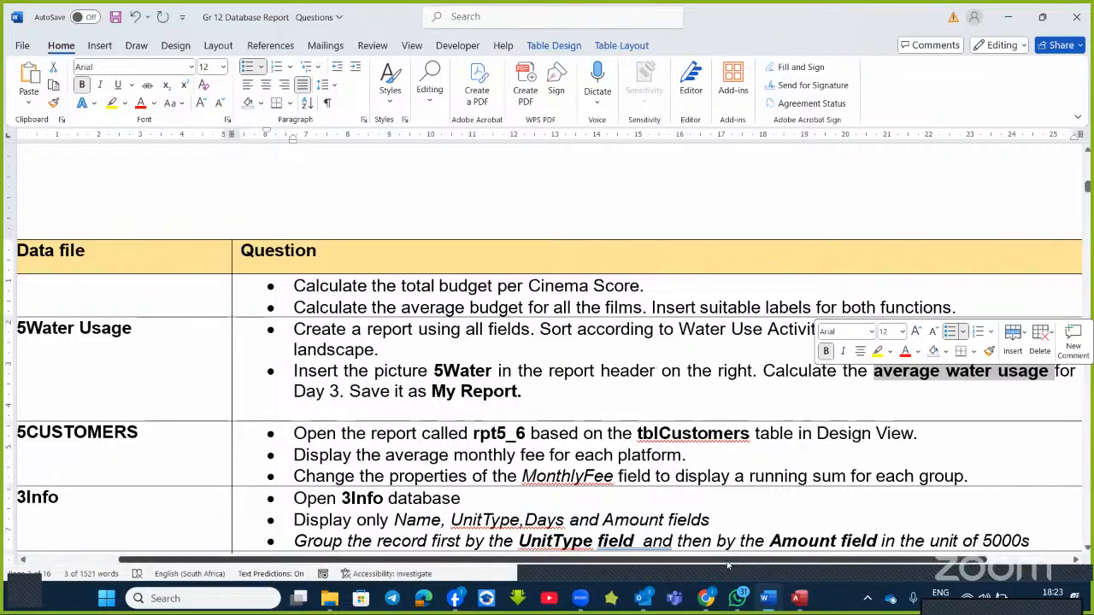
drag(728, 563, 762, 509)
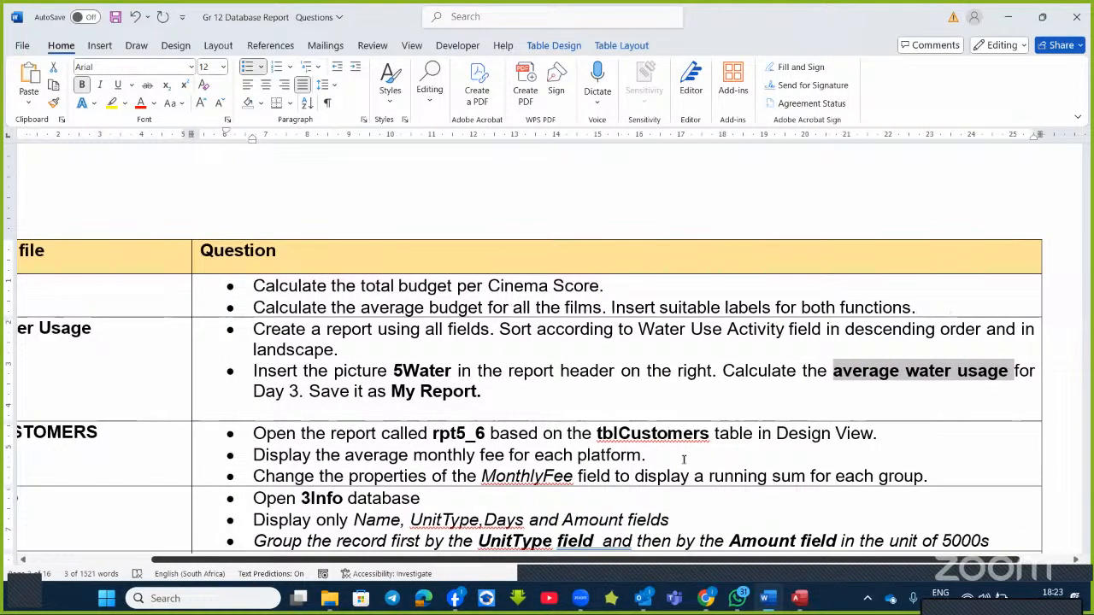
drag(300, 391, 253, 391)
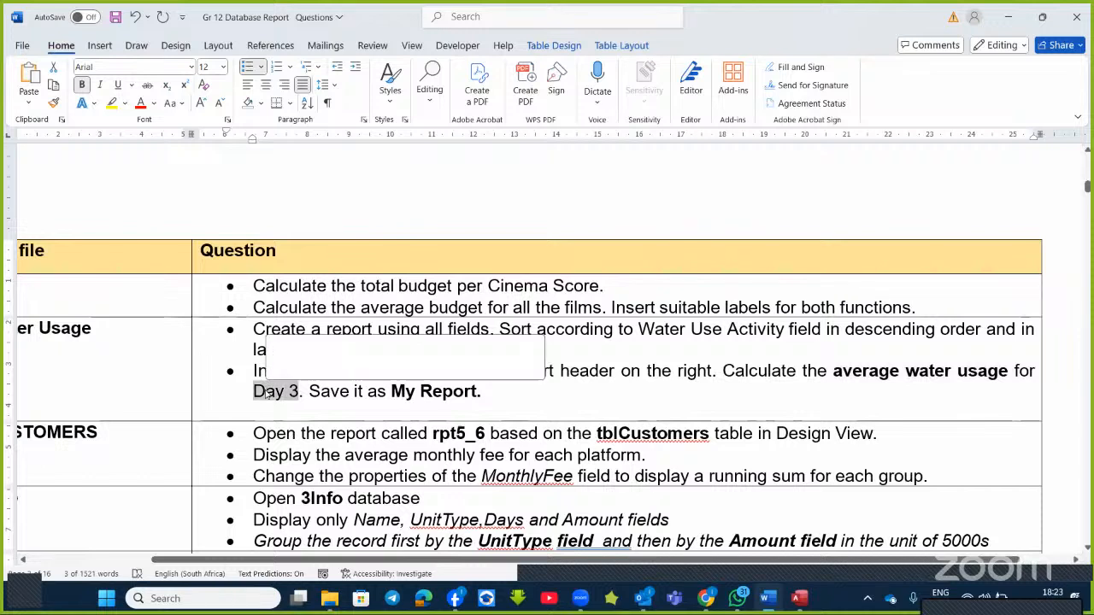
click(141, 103)
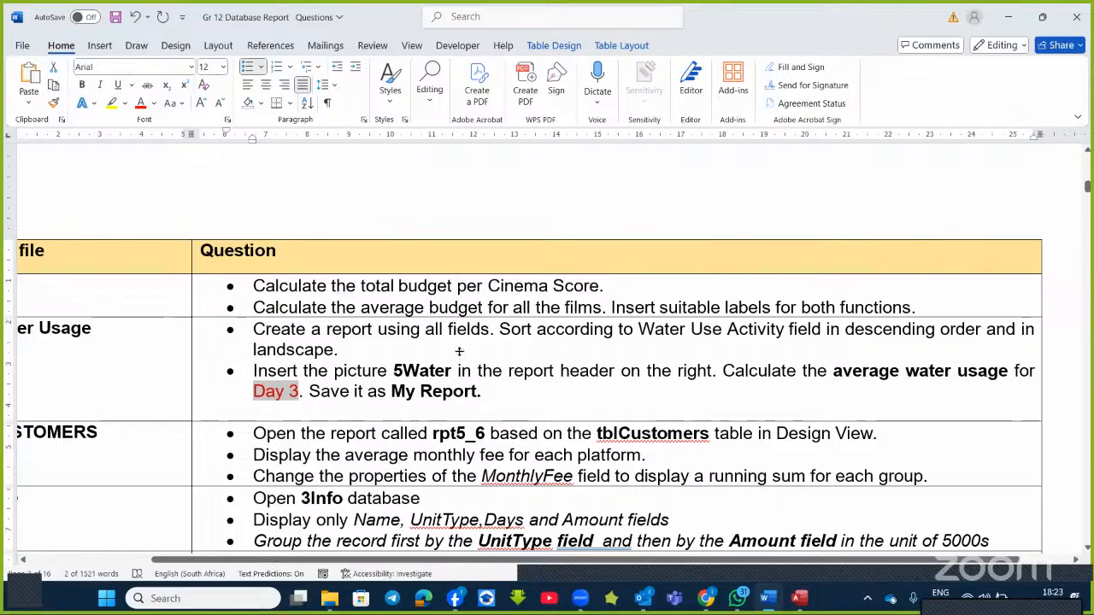
- Switch back to Access and add a group on the Day 3 field to My Report
key(alt+Tab)
click(170, 74)
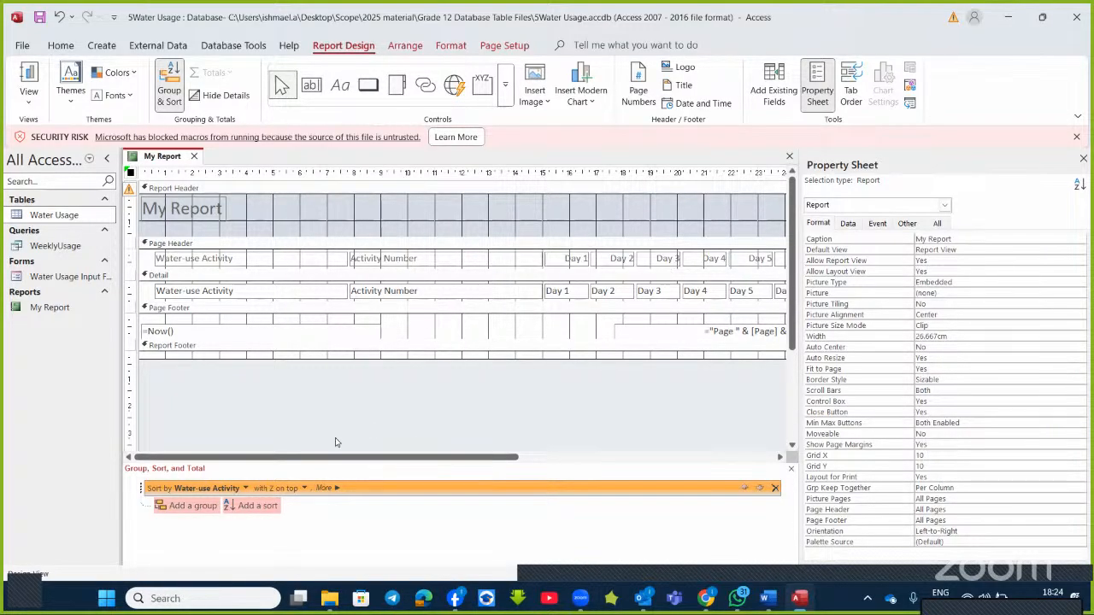
click(202, 506)
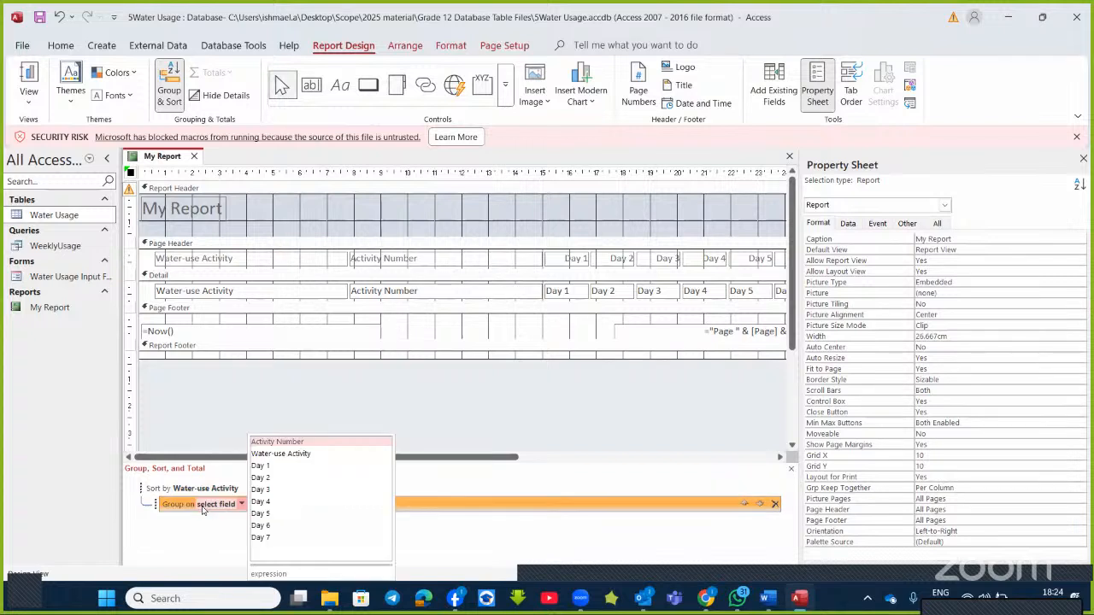
click(269, 492)
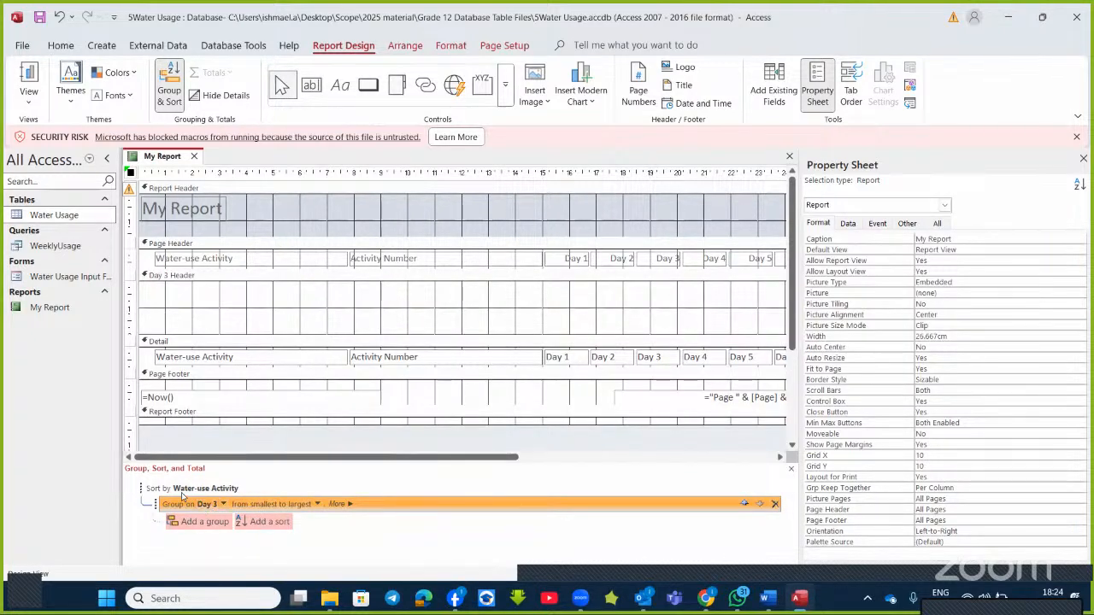
- Try to set an Average total on Day 3 for the Day 3 group, checking the 5Water Usage requirement in the Word question document
click(340, 504)
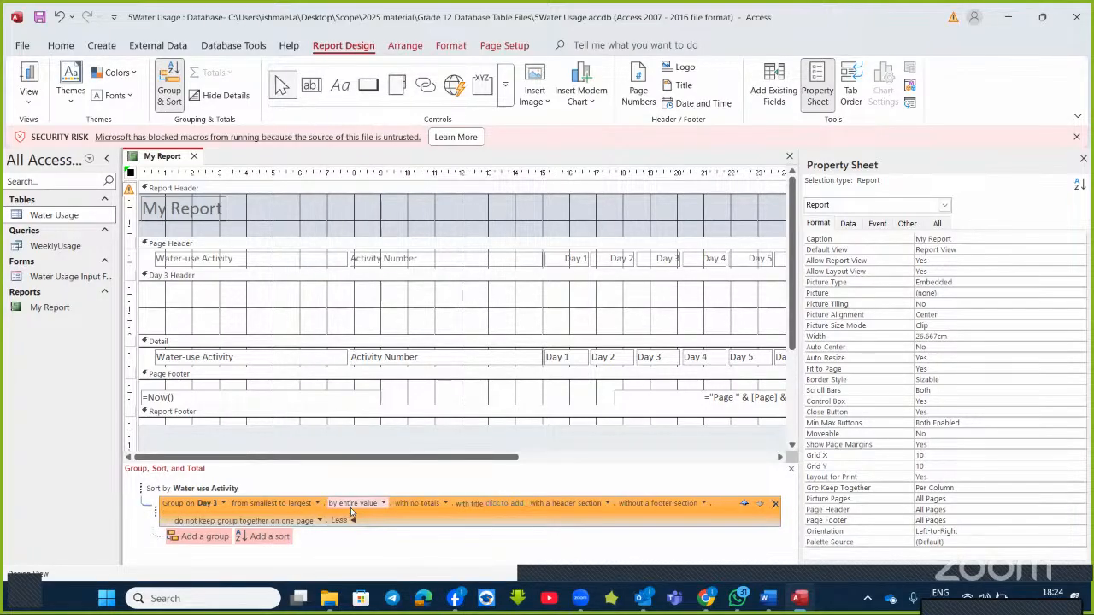
click(444, 504)
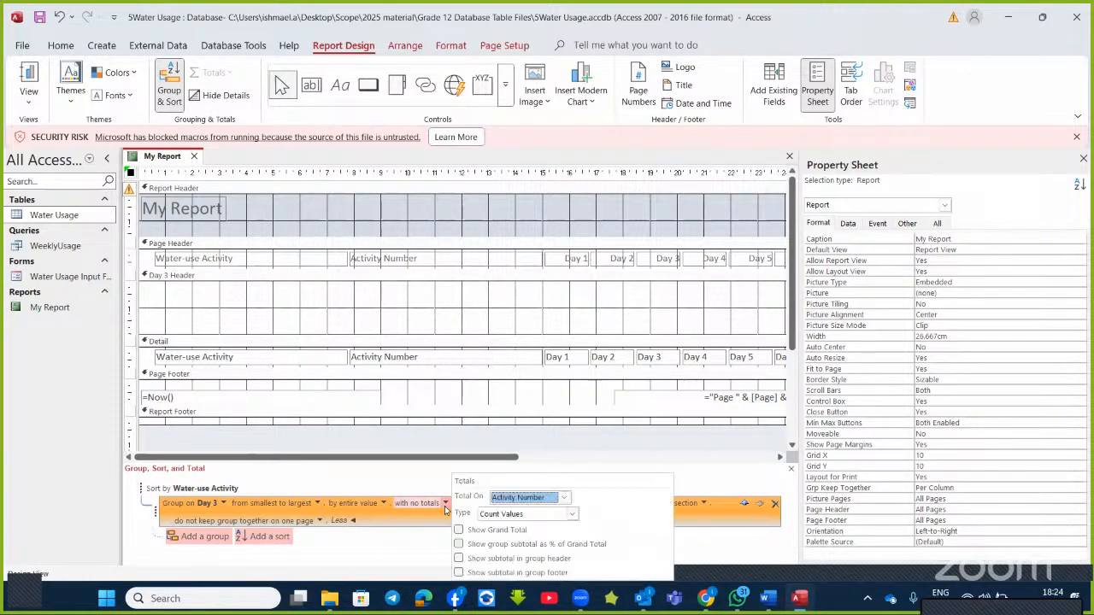
click(564, 499)
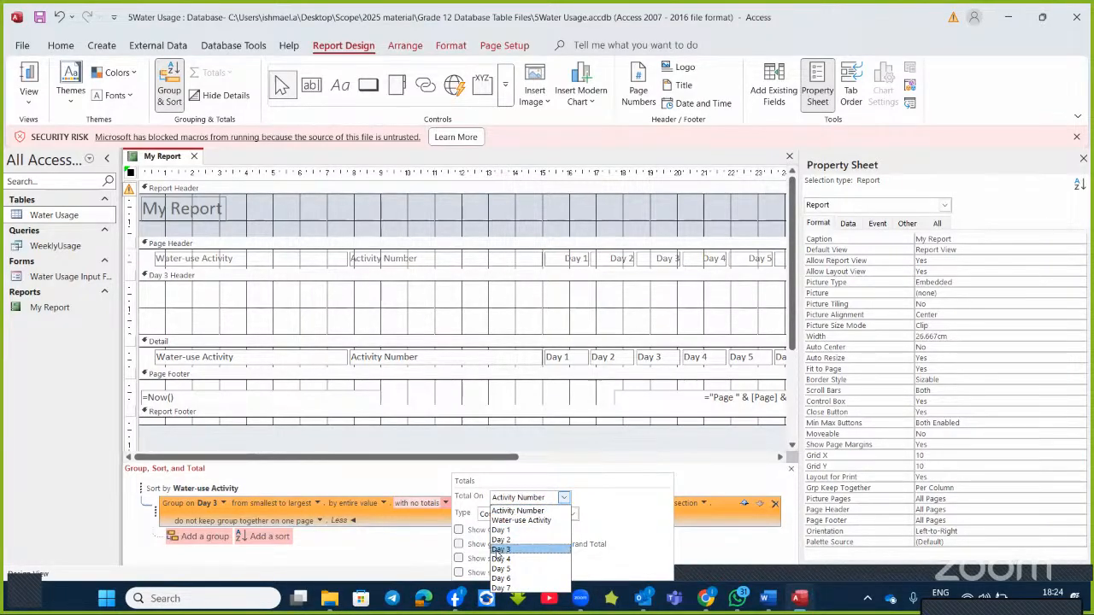
click(500, 550)
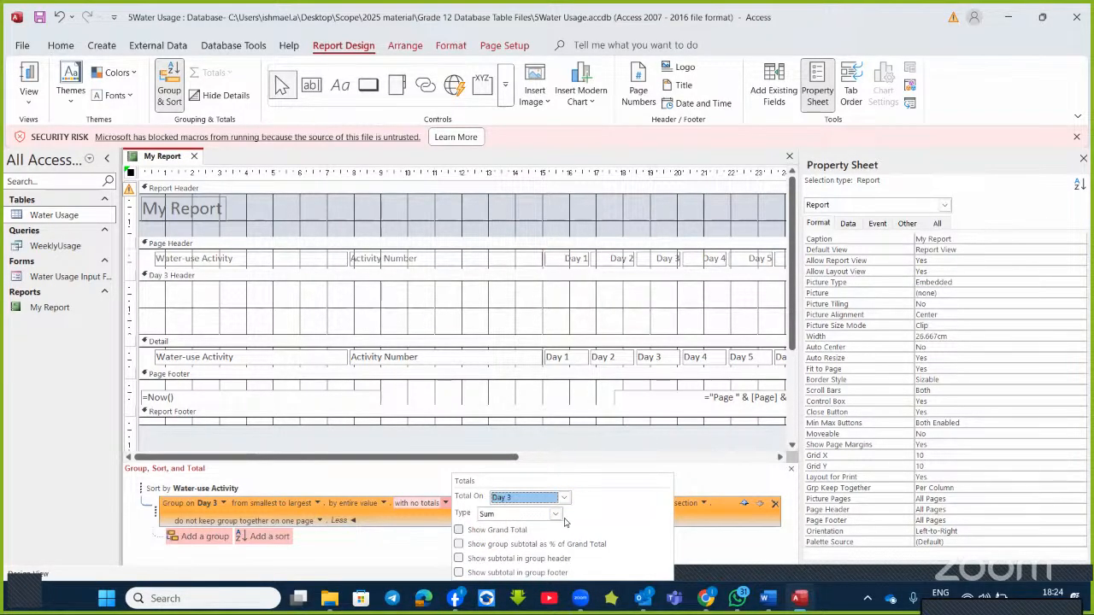
click(555, 515)
click(525, 542)
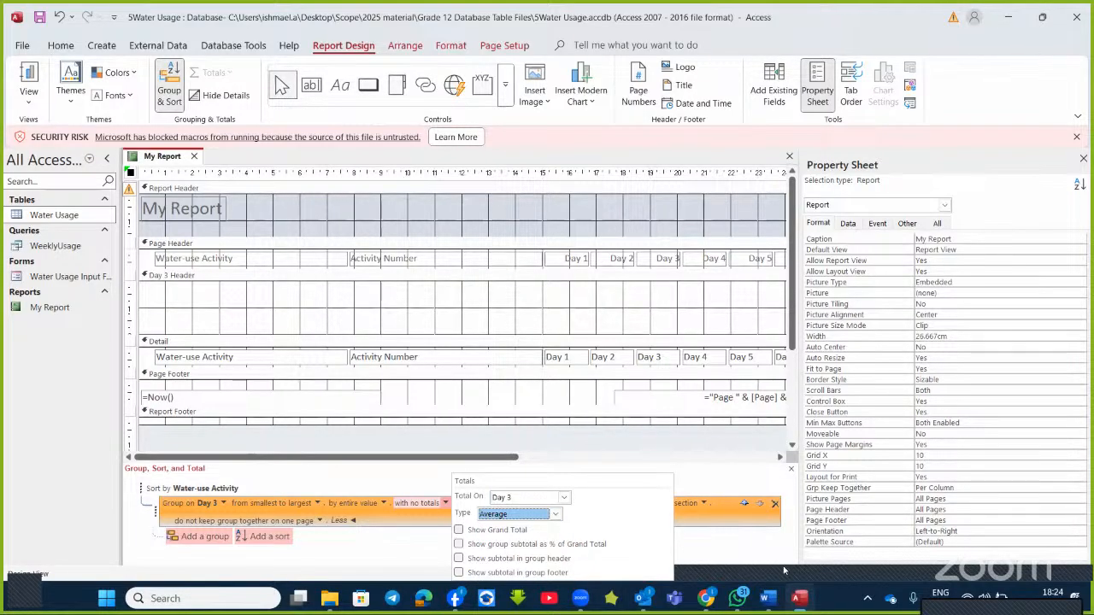
click(768, 598)
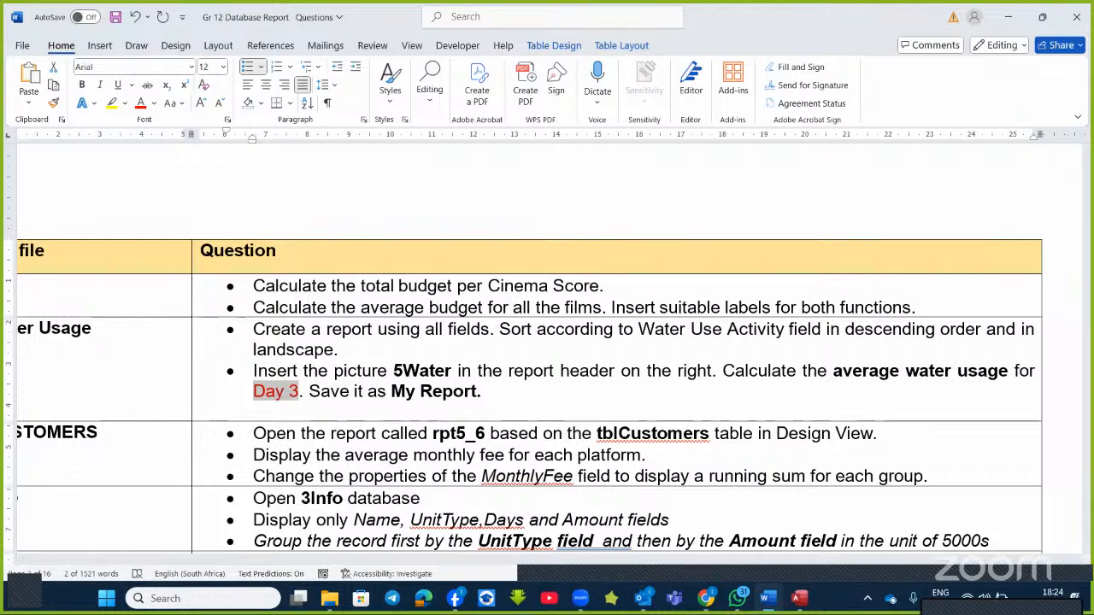
click(797, 598)
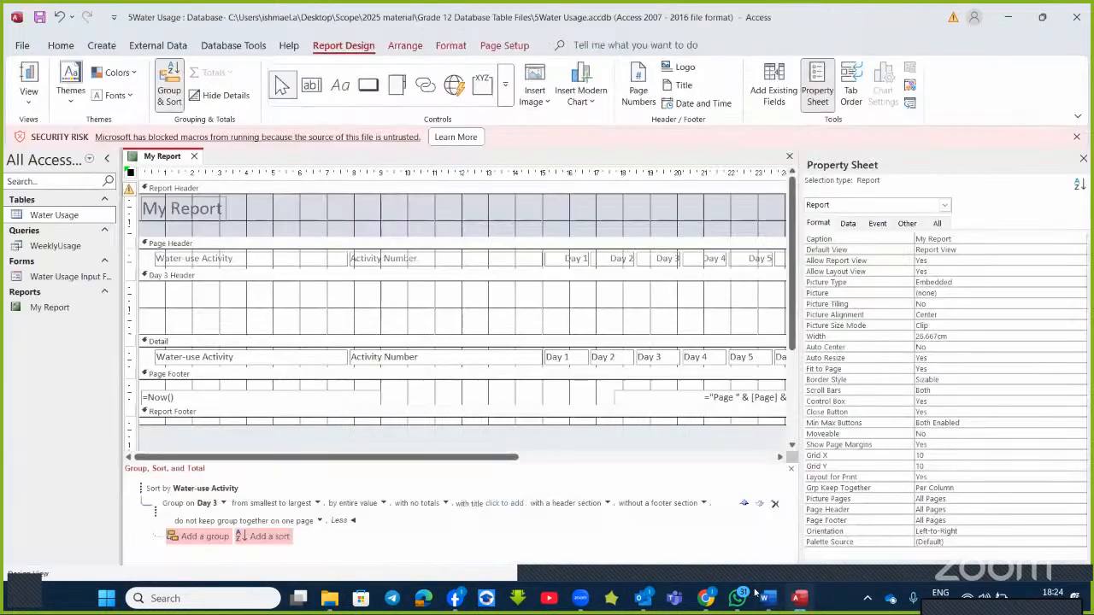
- Total the Day 3 field with type Average and show it as a grand total in the report footer
click(446, 503)
click(564, 498)
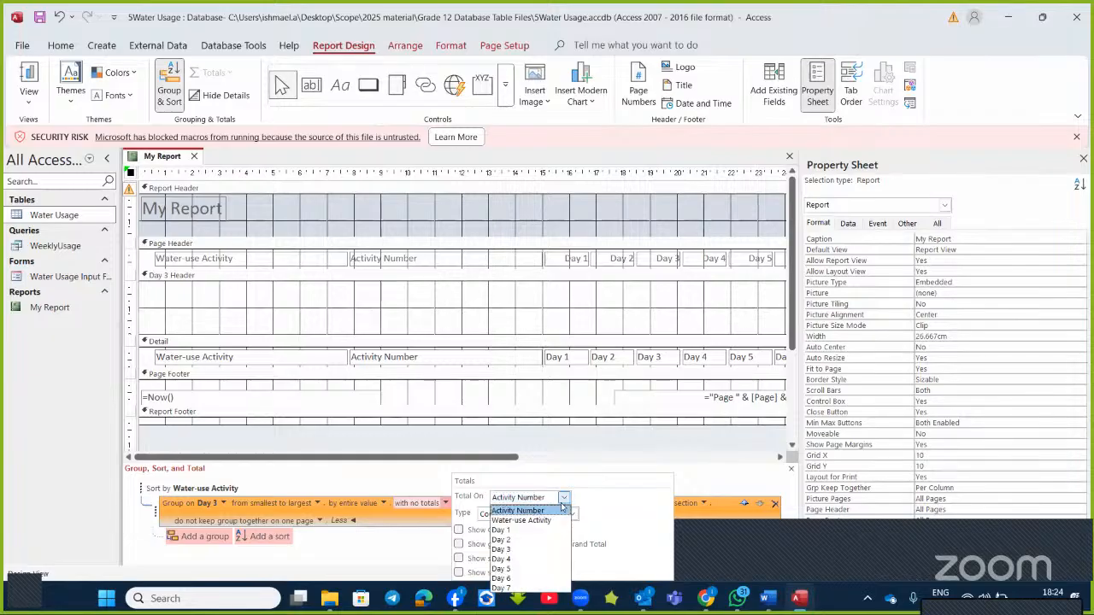
click(523, 548)
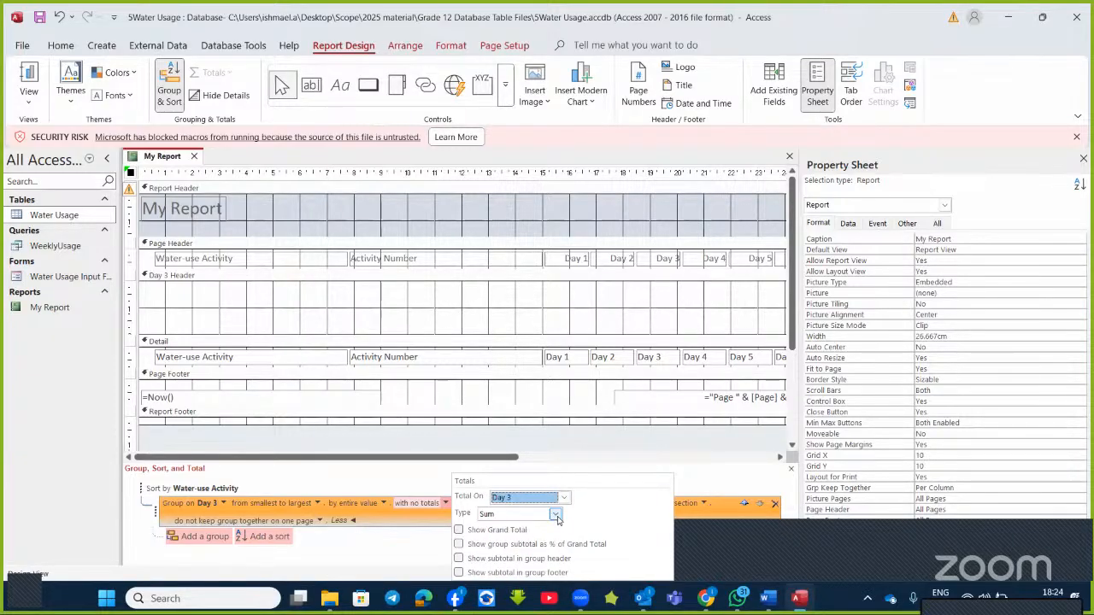
click(521, 544)
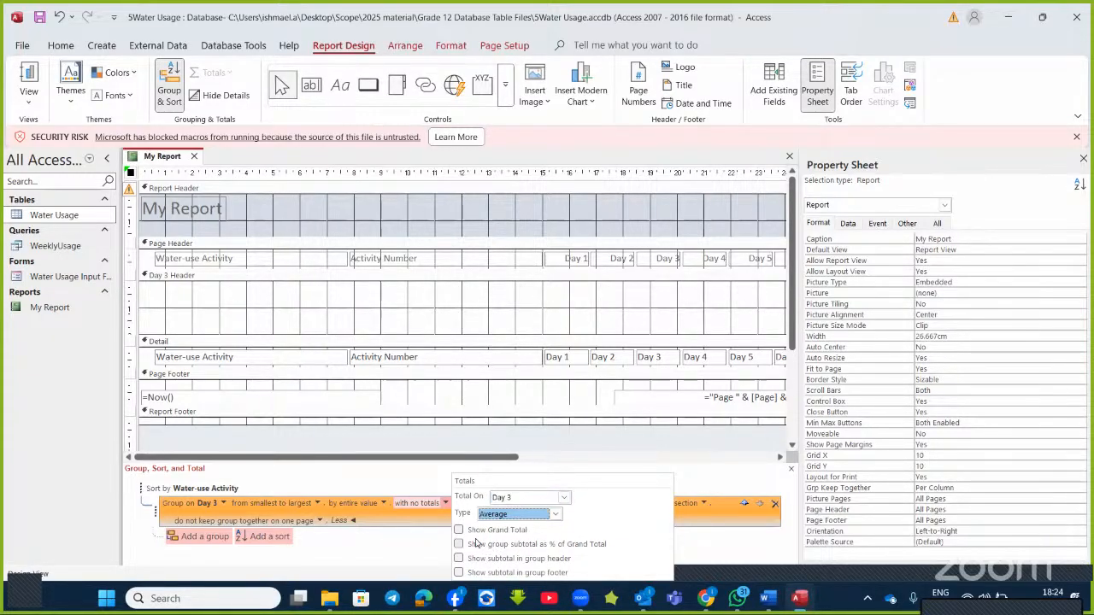
click(460, 533)
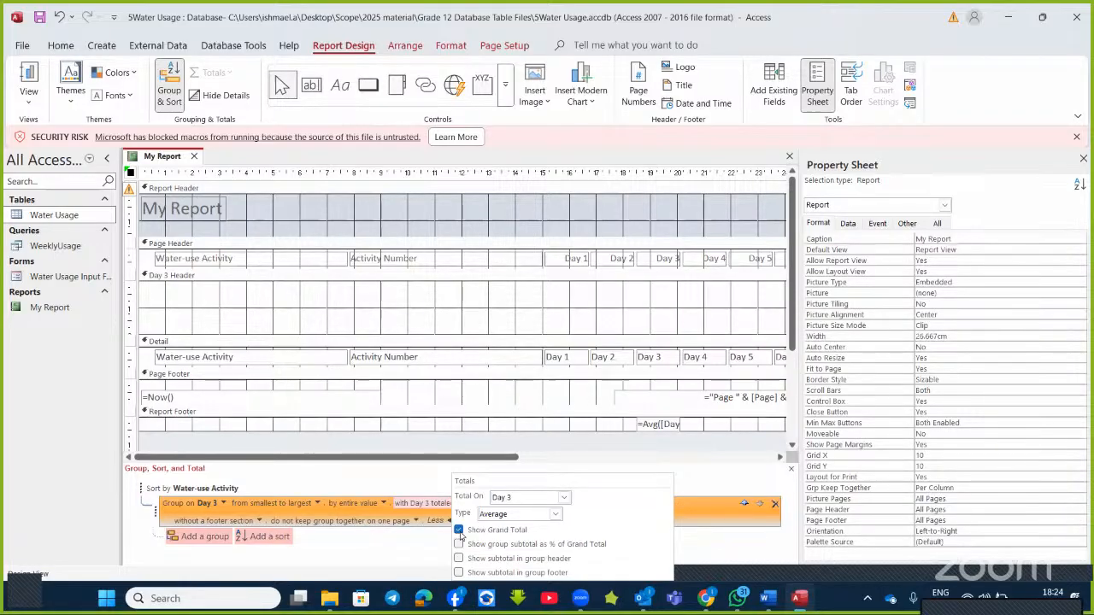
click(548, 442)
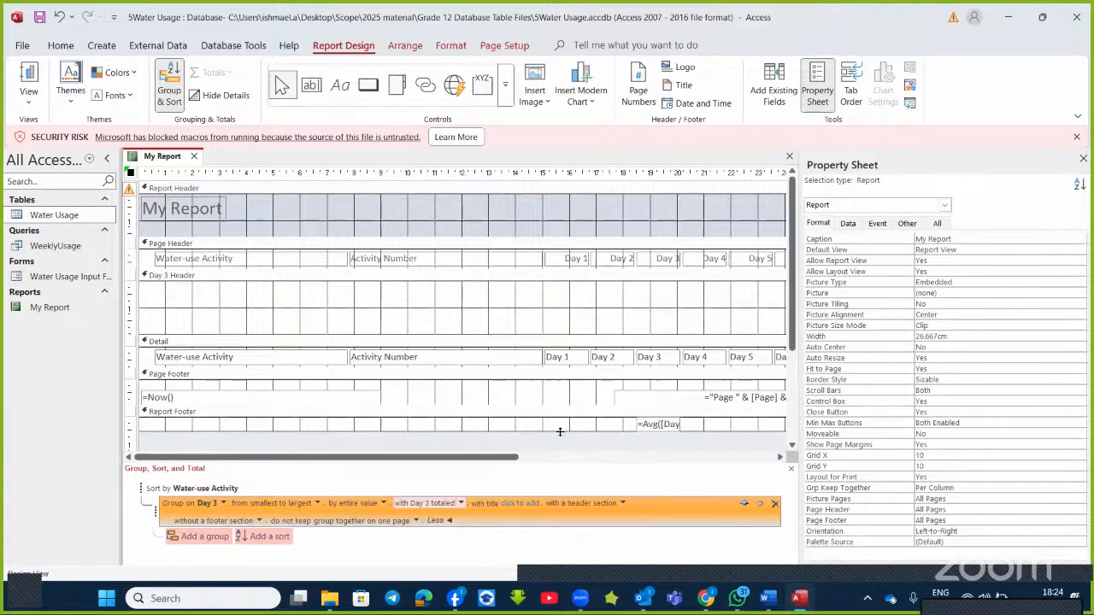
- Enlarge the report footer to about 1.3 cm high and widen the Day 3 average text box to fit its whole expression
drag(560, 431, 564, 446)
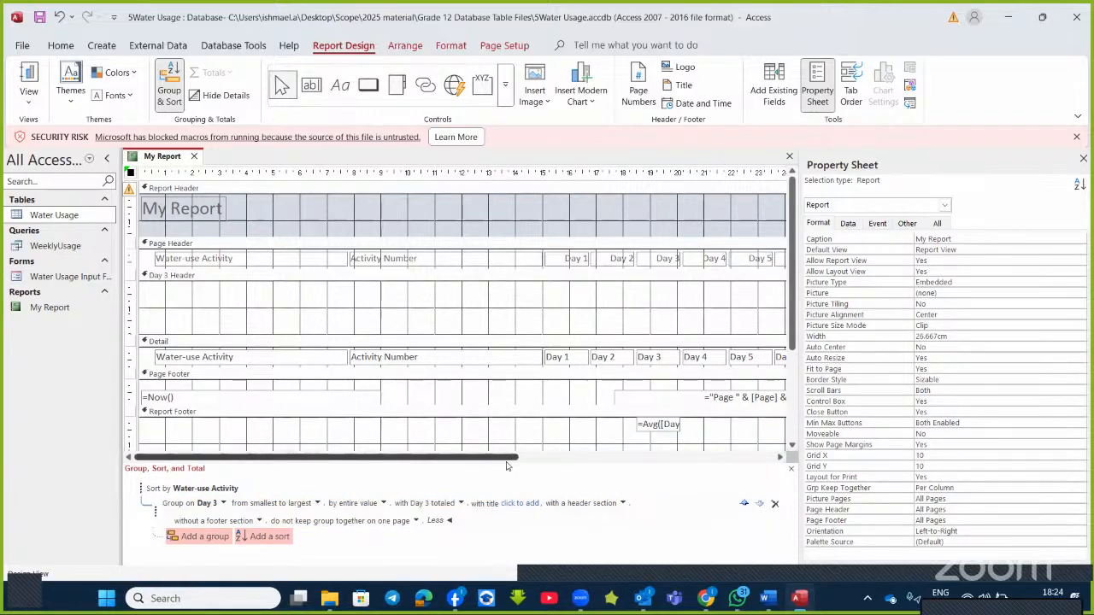
click(643, 433)
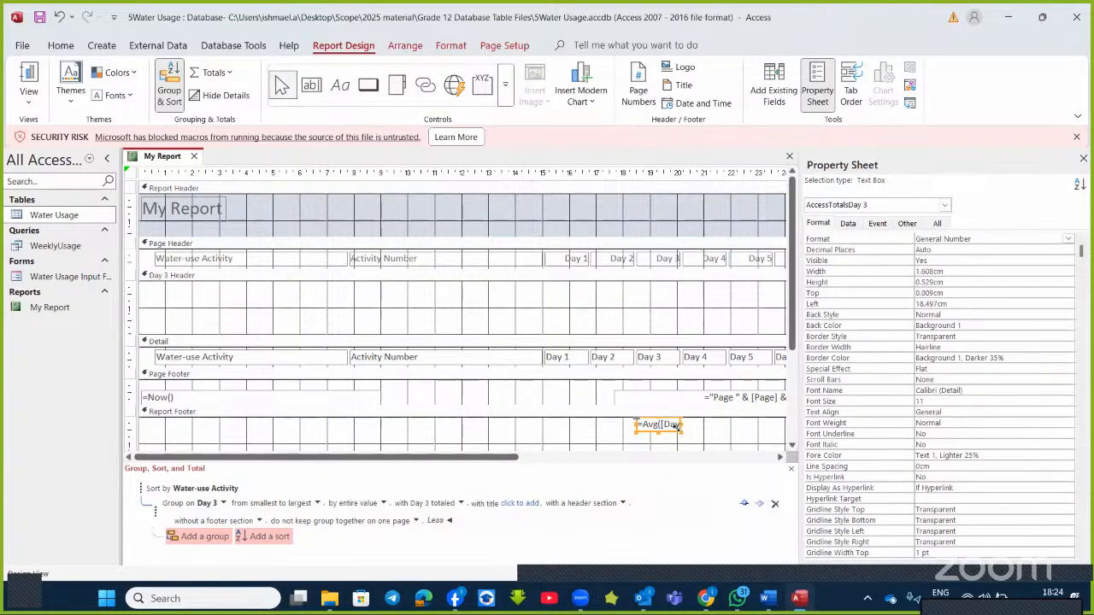
drag(682, 432, 731, 440)
click(715, 443)
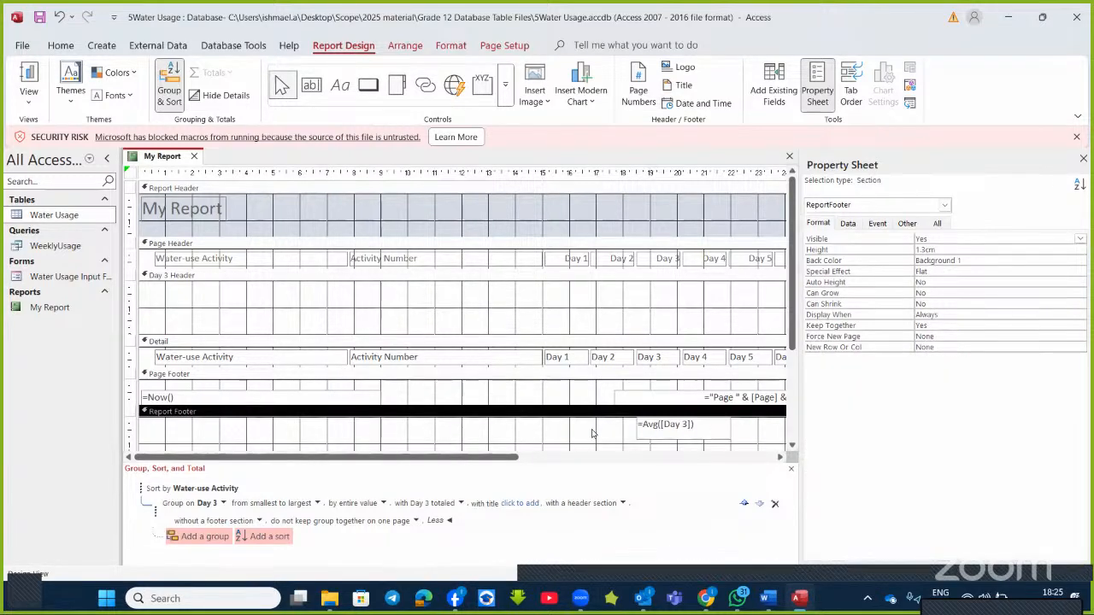
- Add a label reading "average water usage for day 3" to the report footer, just left of the average text box
click(340, 87)
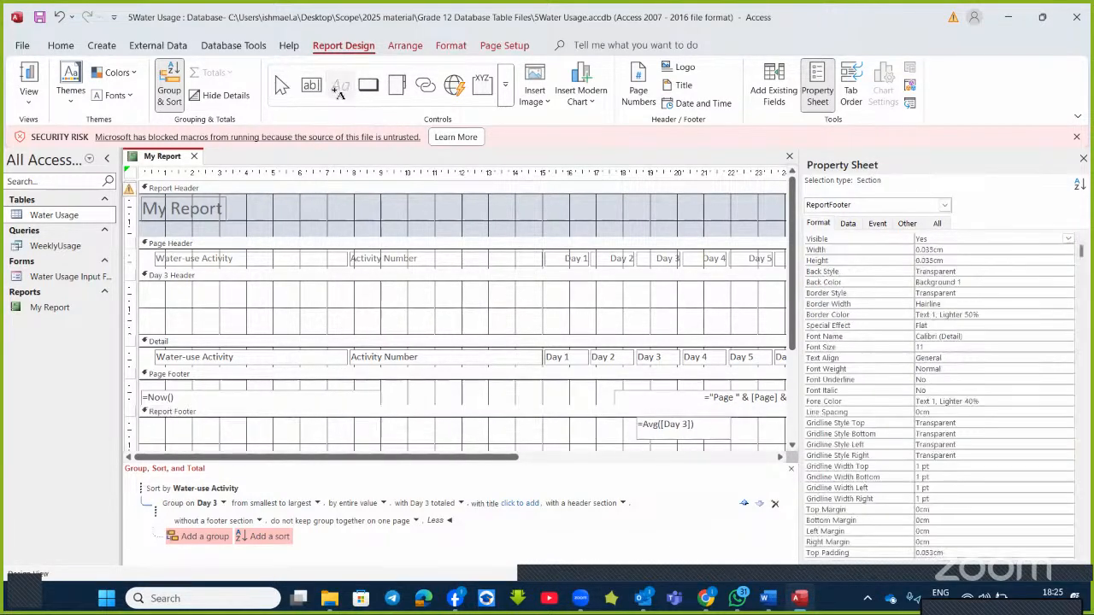
drag(490, 420, 591, 433)
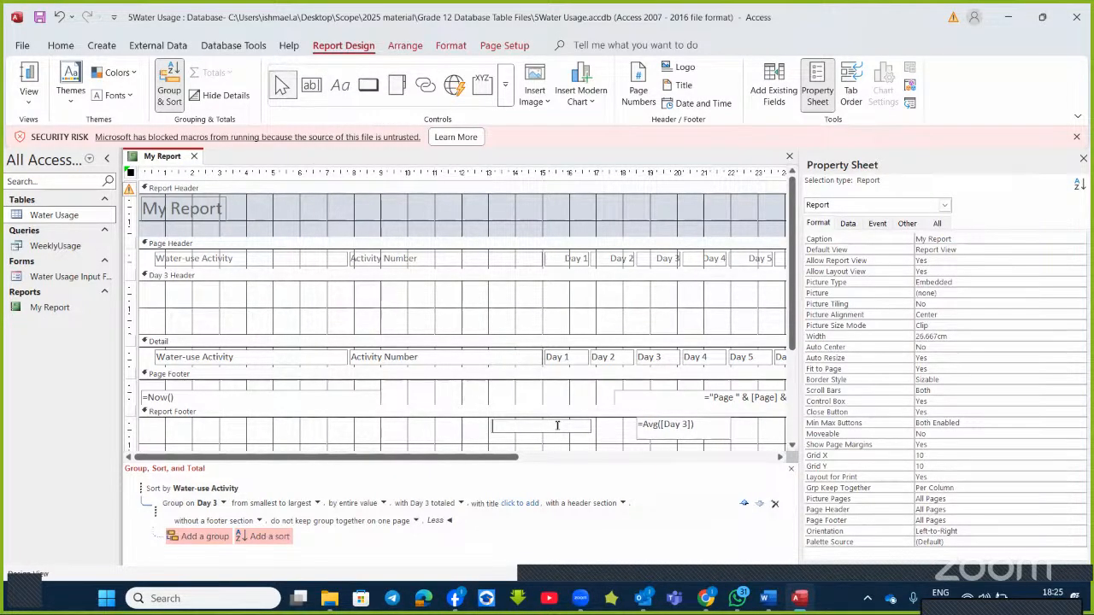
text(average water)
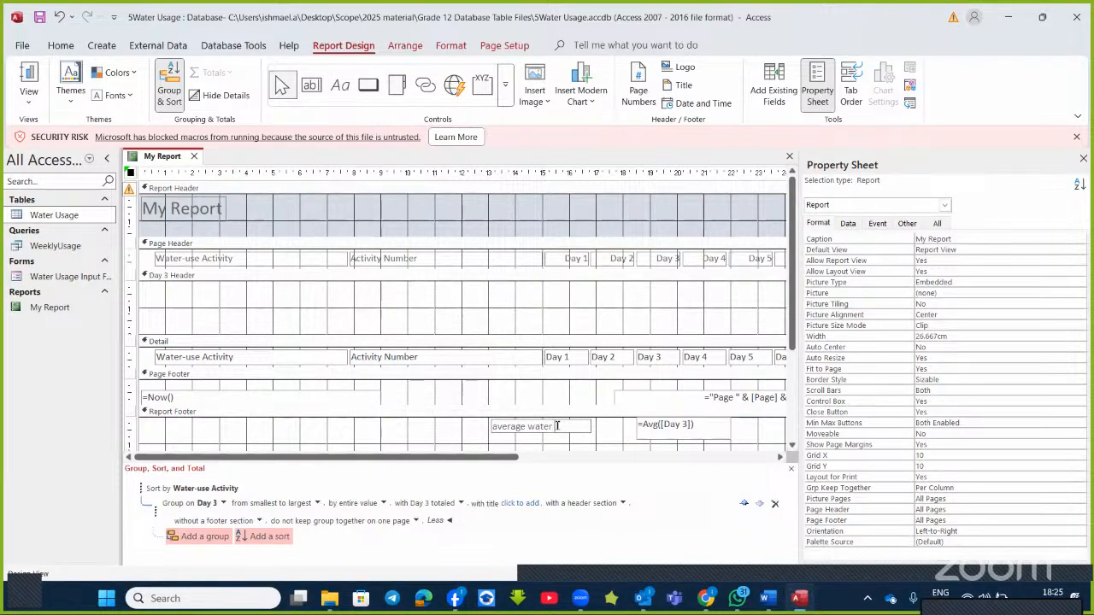
text( usage for day 3)
- Check the Day 3 average and its label at the end of the report in Report View, and return to Design View
click(34, 75)
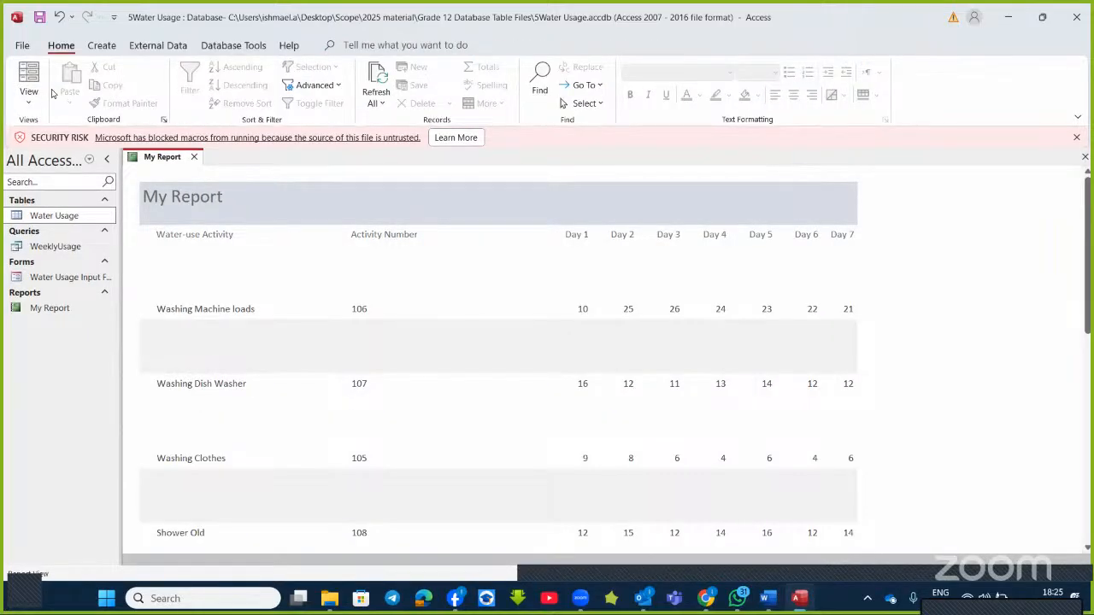
scroll(671, 312, down, 10)
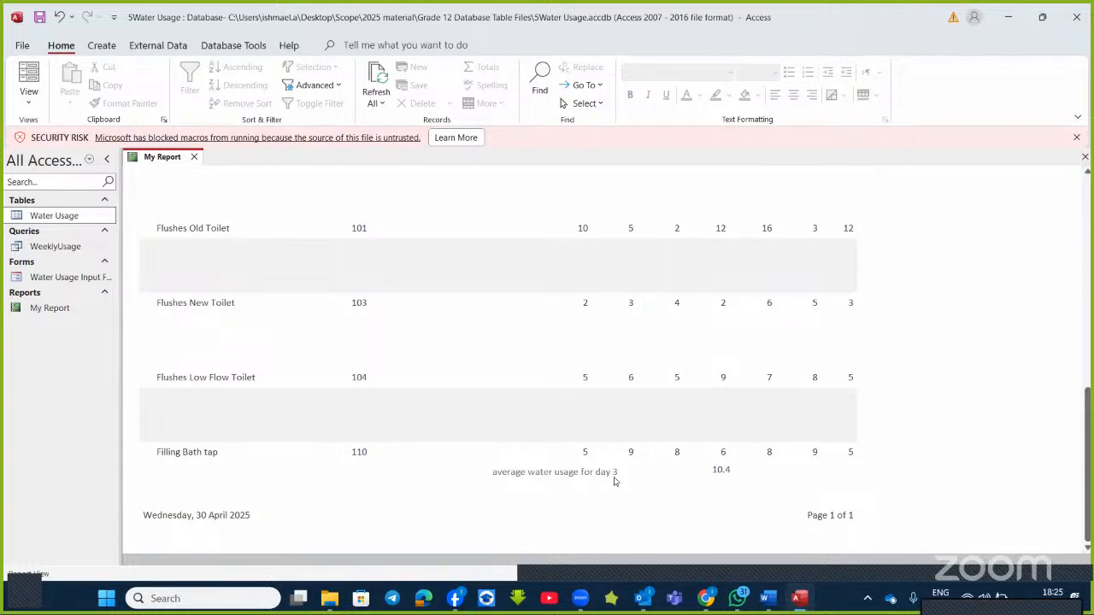
click(28, 95)
click(83, 217)
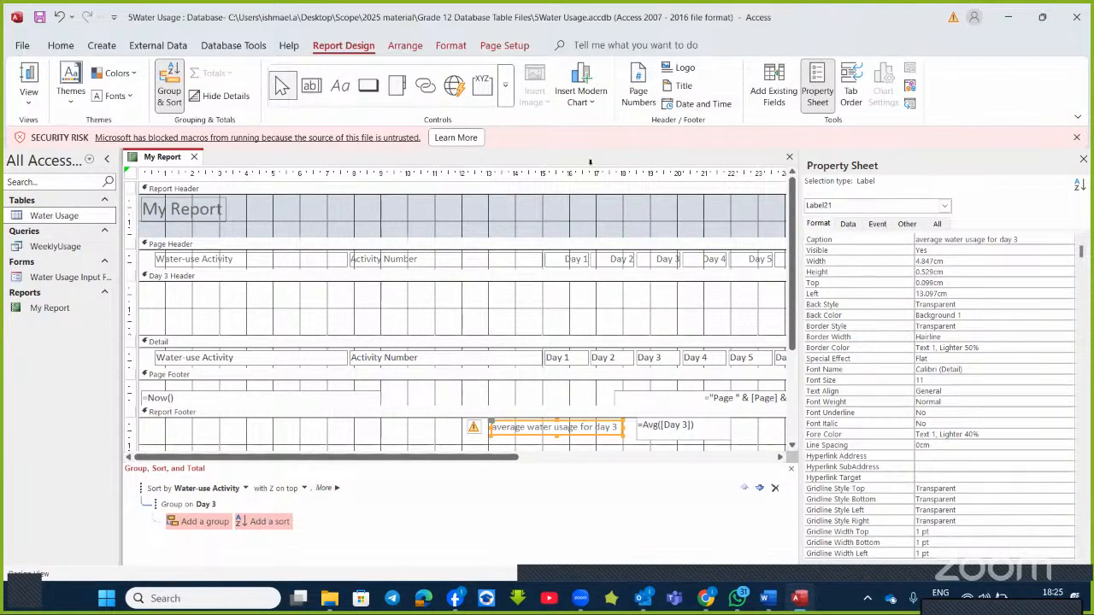
- Insert the 5Water picture from the Grade 12 Database Table Files folder on the right of the report header, about 4 by 0.9 cm
click(584, 224)
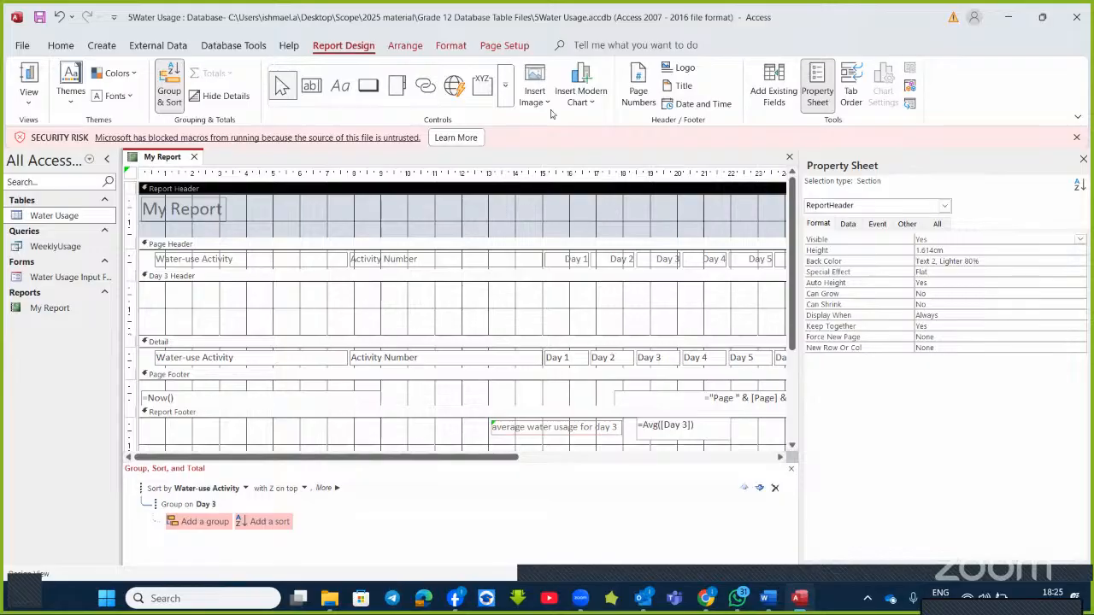
click(547, 101)
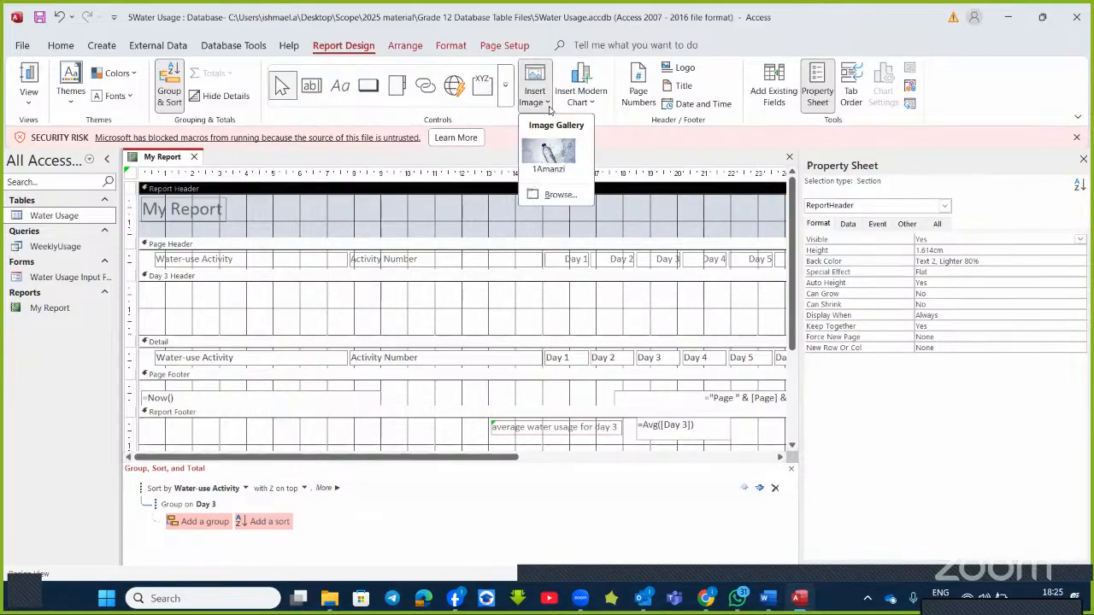
click(558, 196)
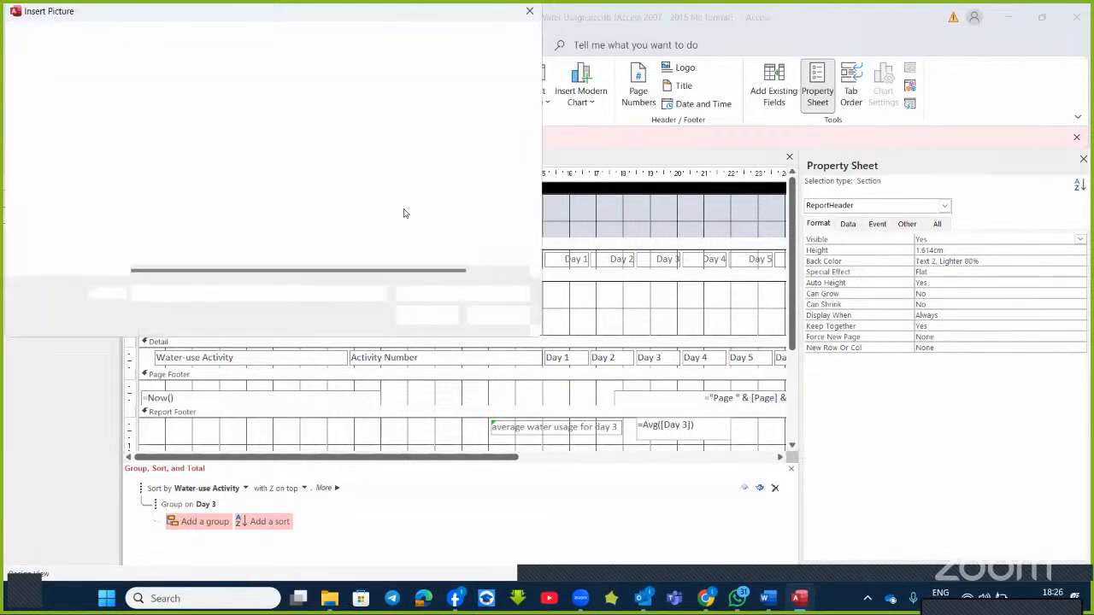
scroll(76, 224, down, 2)
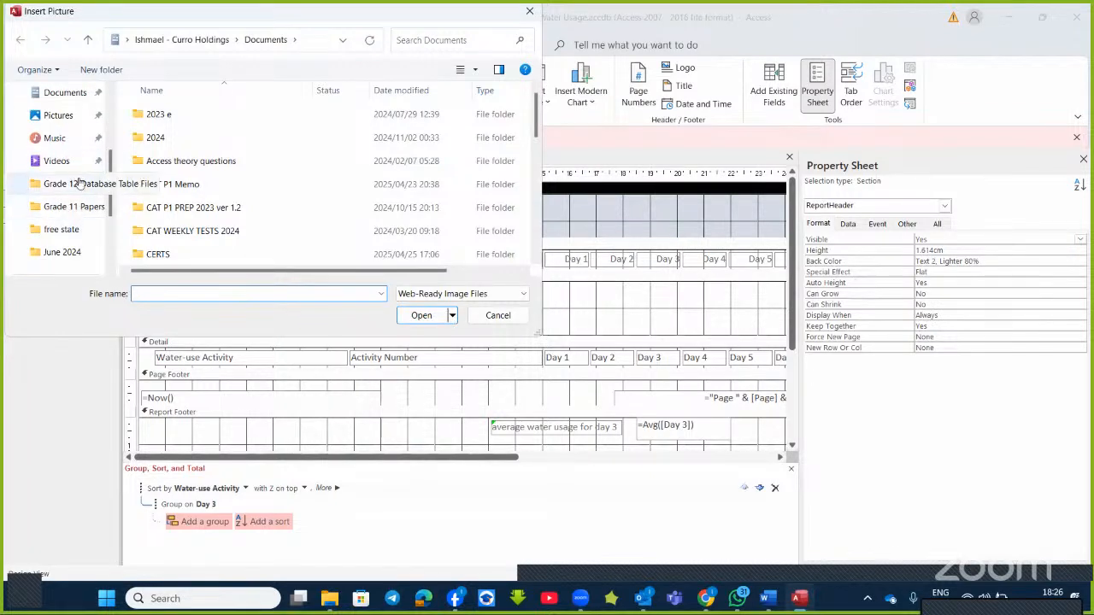
click(81, 188)
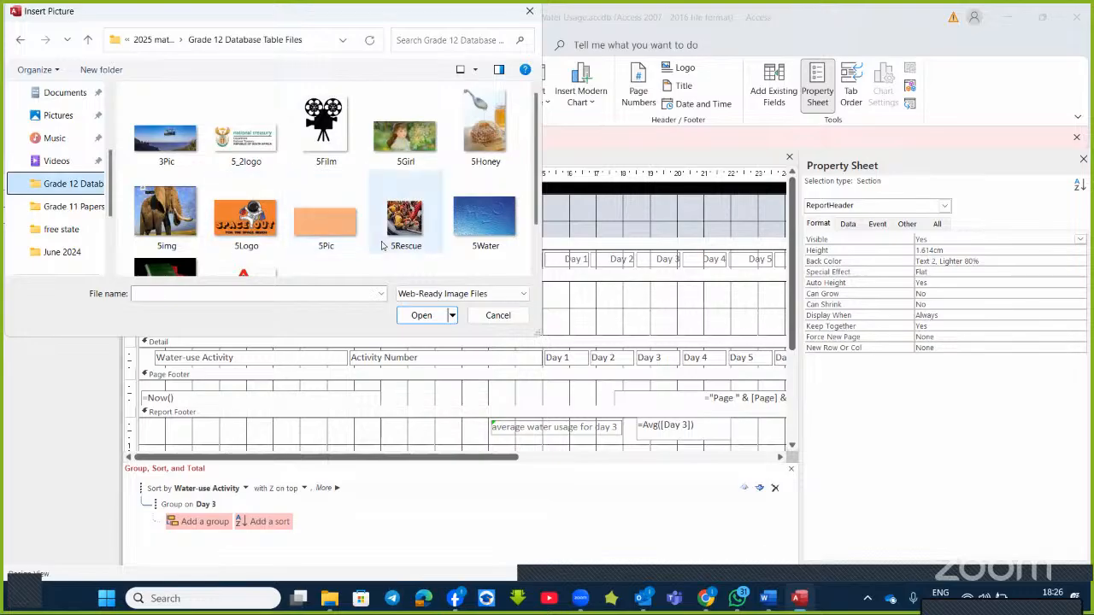
double_click(472, 235)
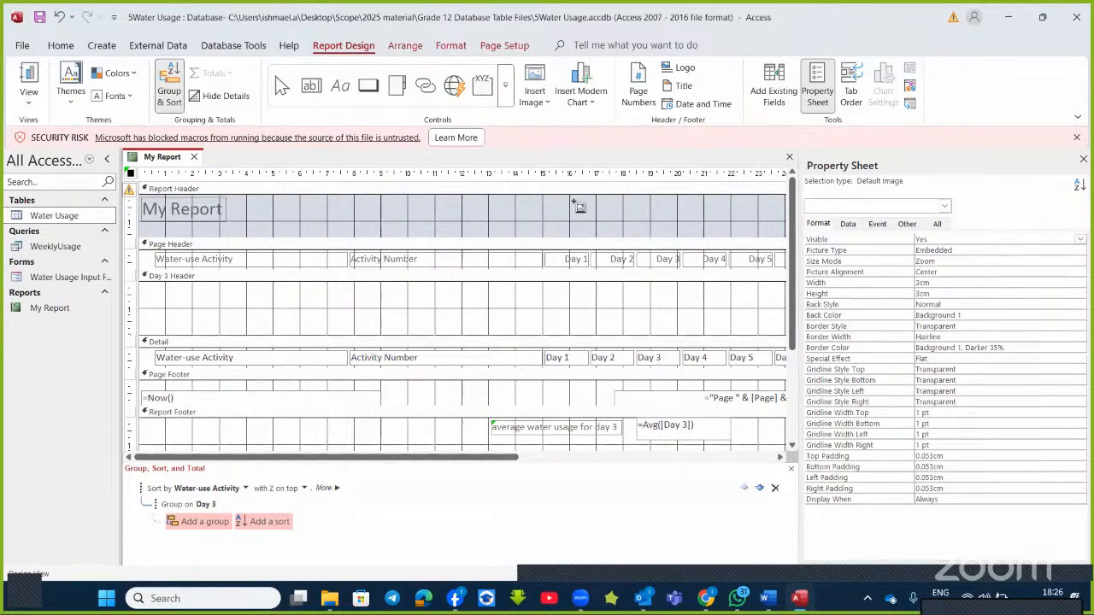
drag(577, 202, 684, 226)
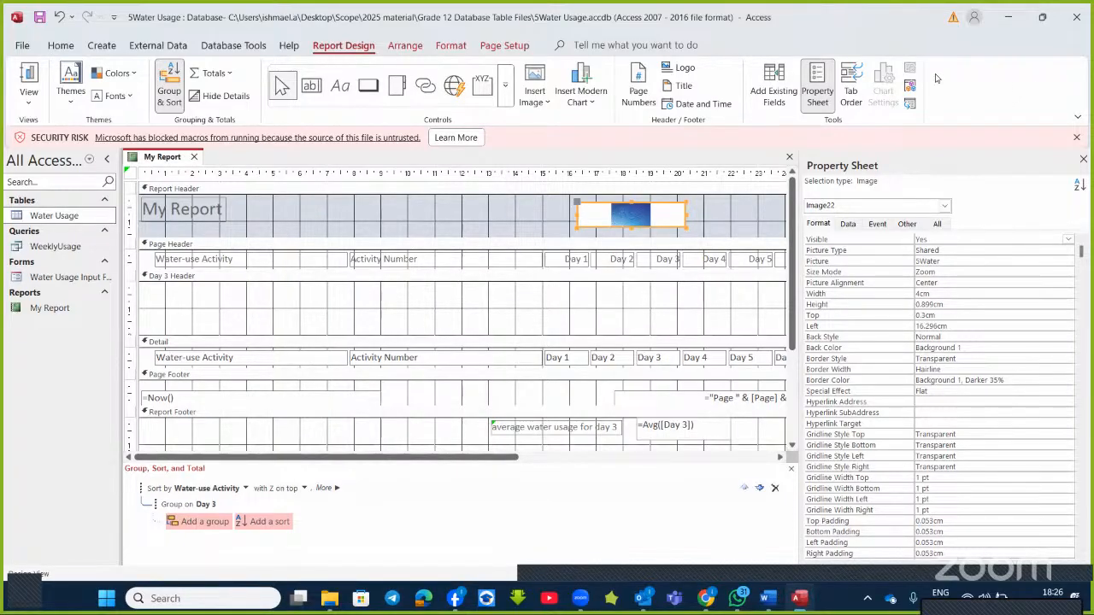
- Close My Report without saving its design changes and exit Access
click(193, 157)
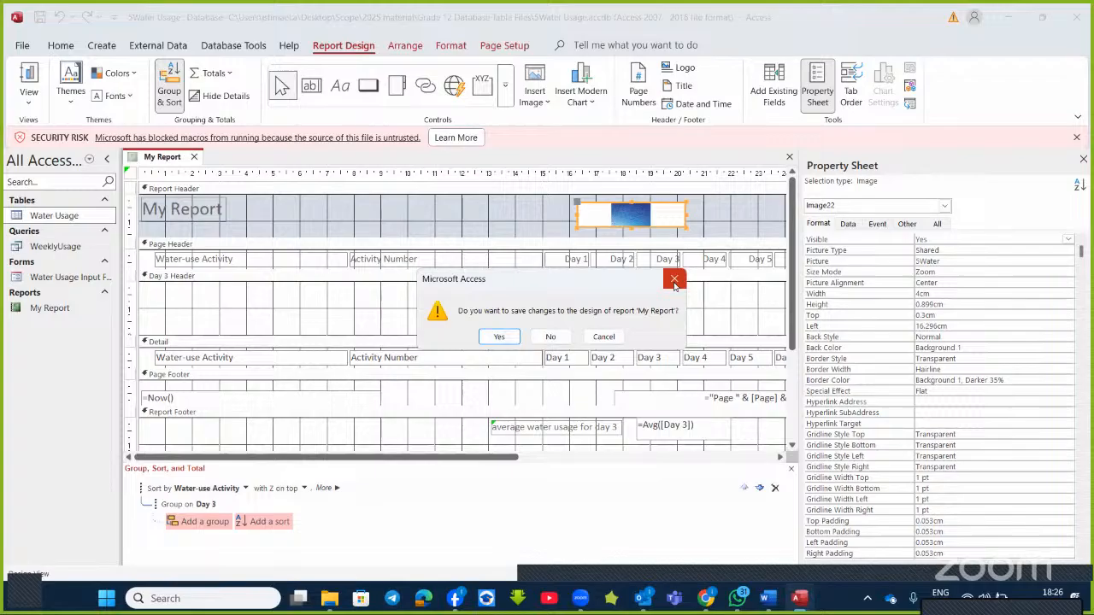
click(552, 338)
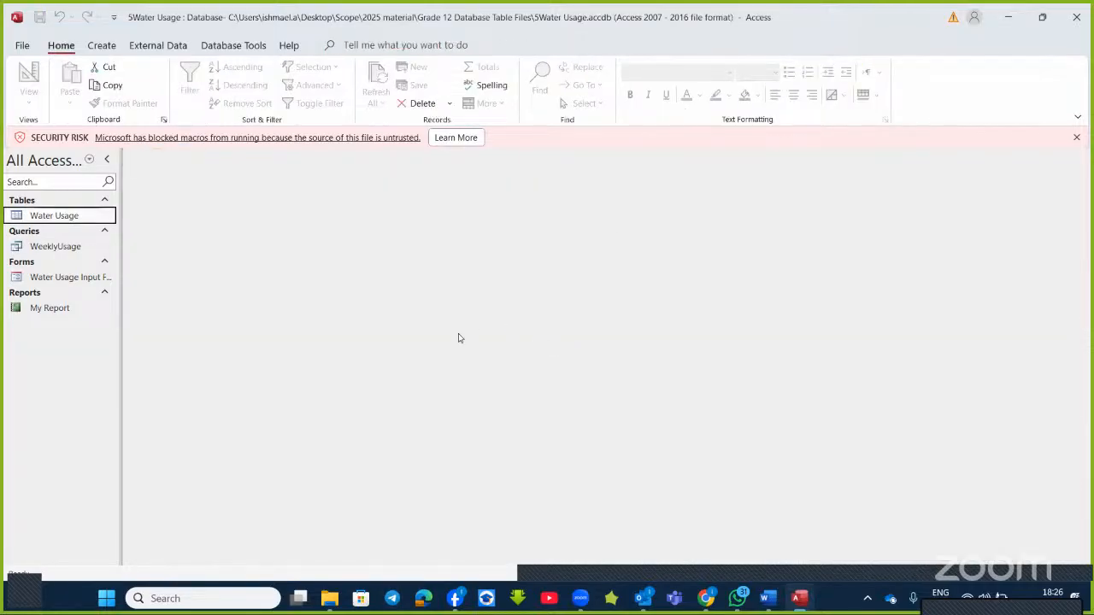
click(1076, 17)
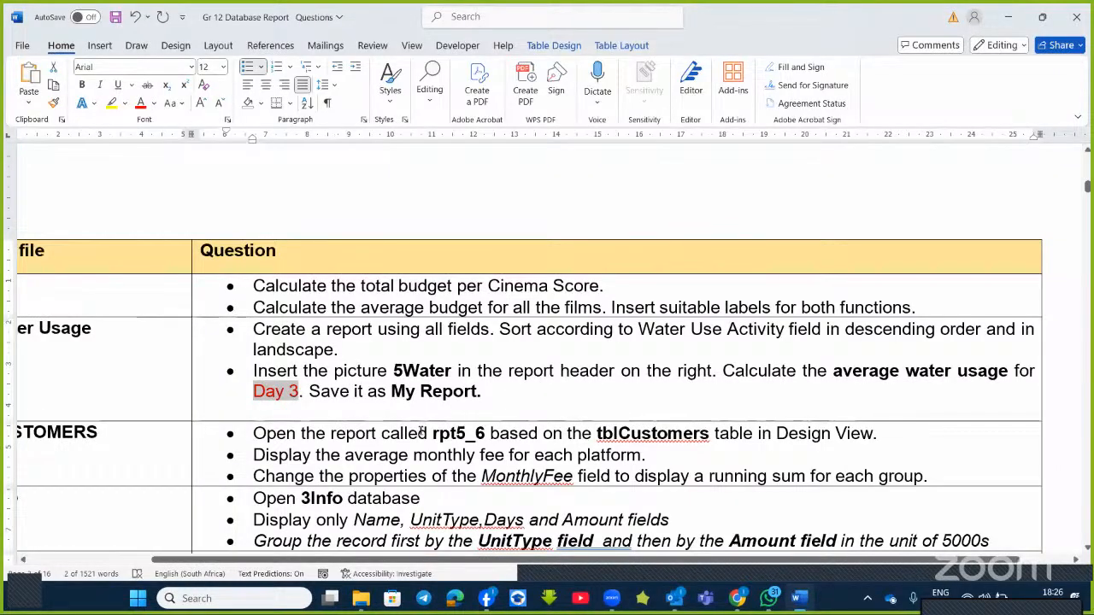
- In the Word question document, make "each" bold and colour "platform." red in the rpt5_6 average monthly fee question
scroll(419, 428, down, 3)
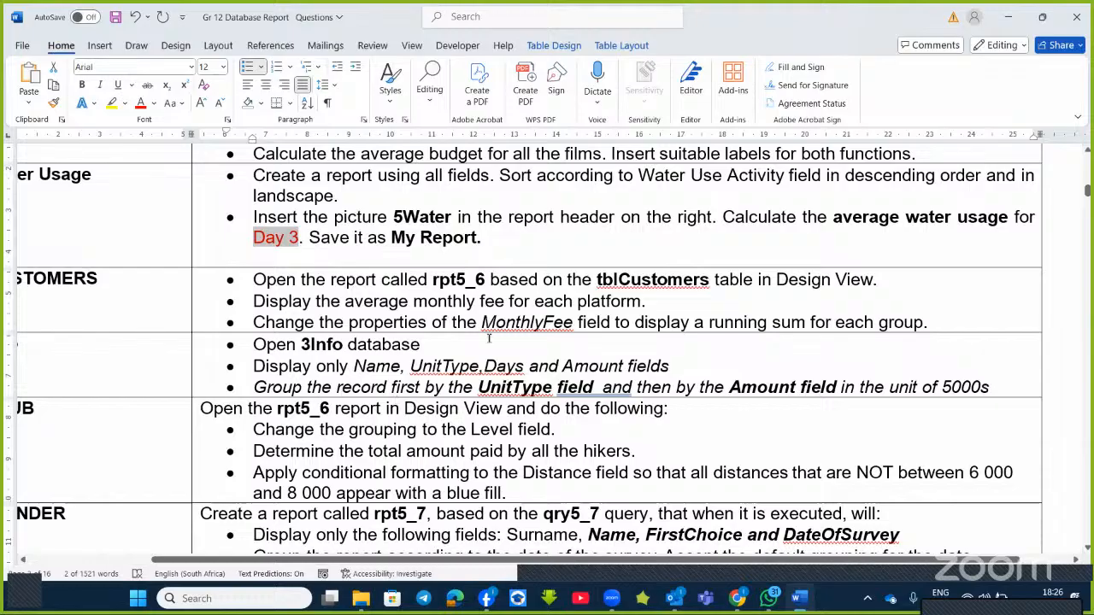
drag(578, 302, 534, 302)
click(542, 277)
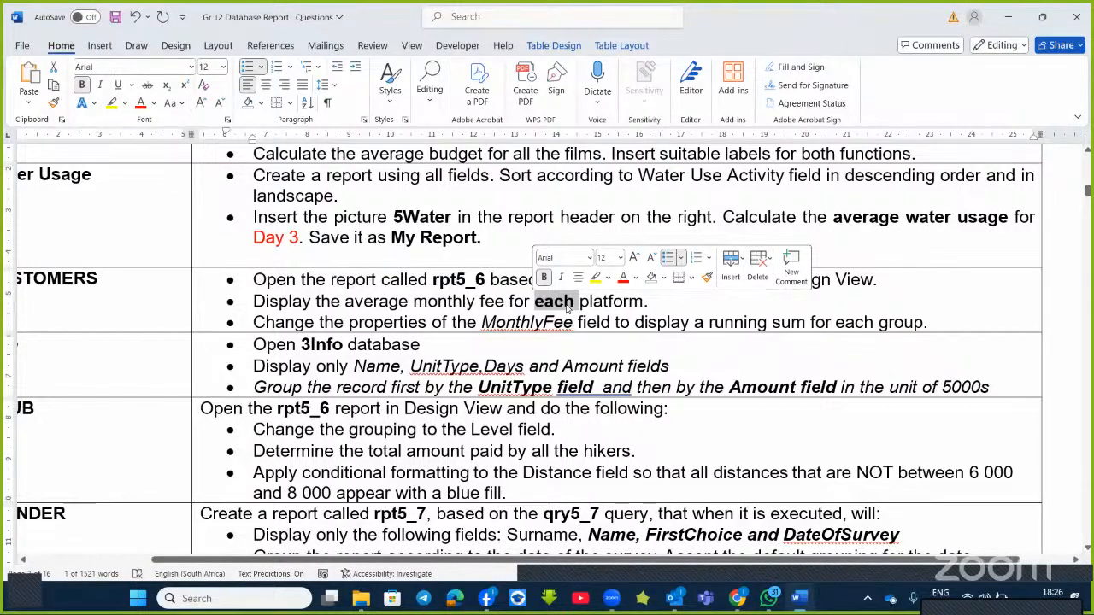
click(591, 304)
drag(653, 304, 591, 308)
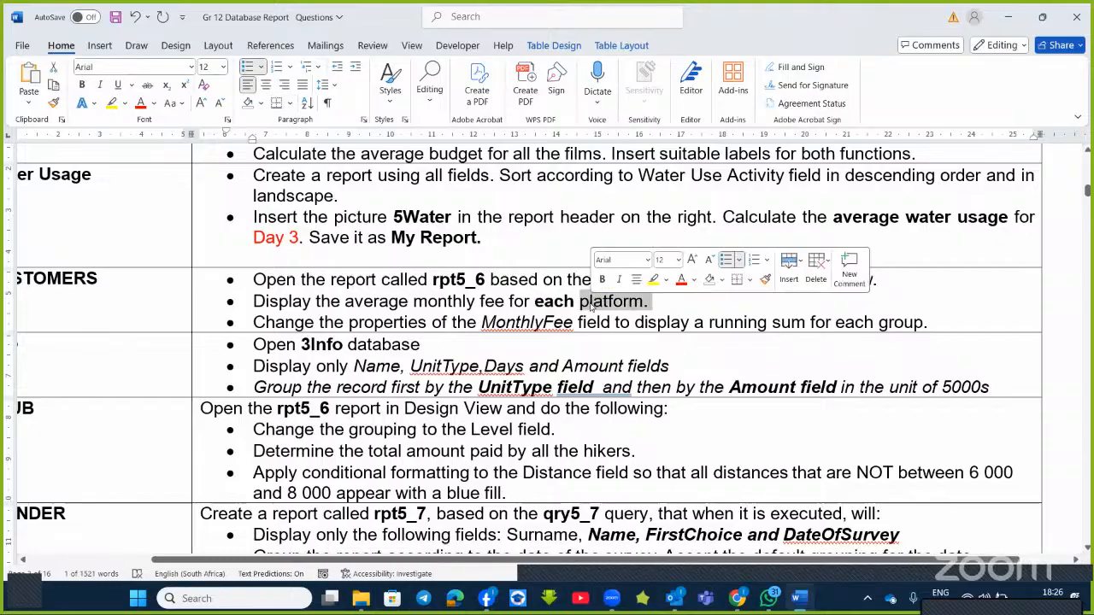
click(141, 103)
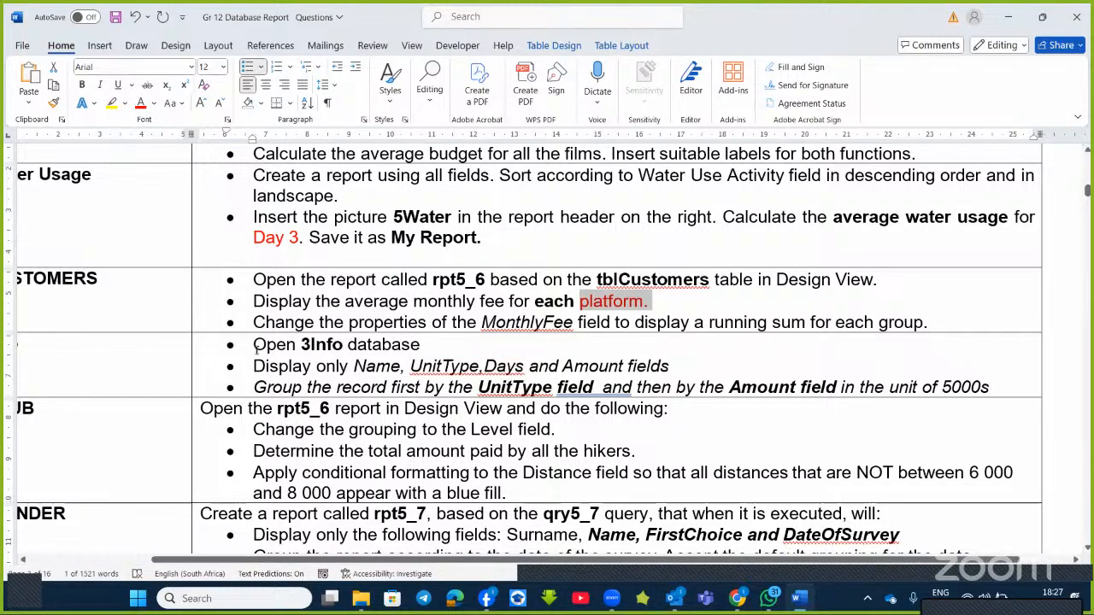
- Switch to the Grade 12 Database Table Files folder and regroup its files by name in ascending order
click(362, 599)
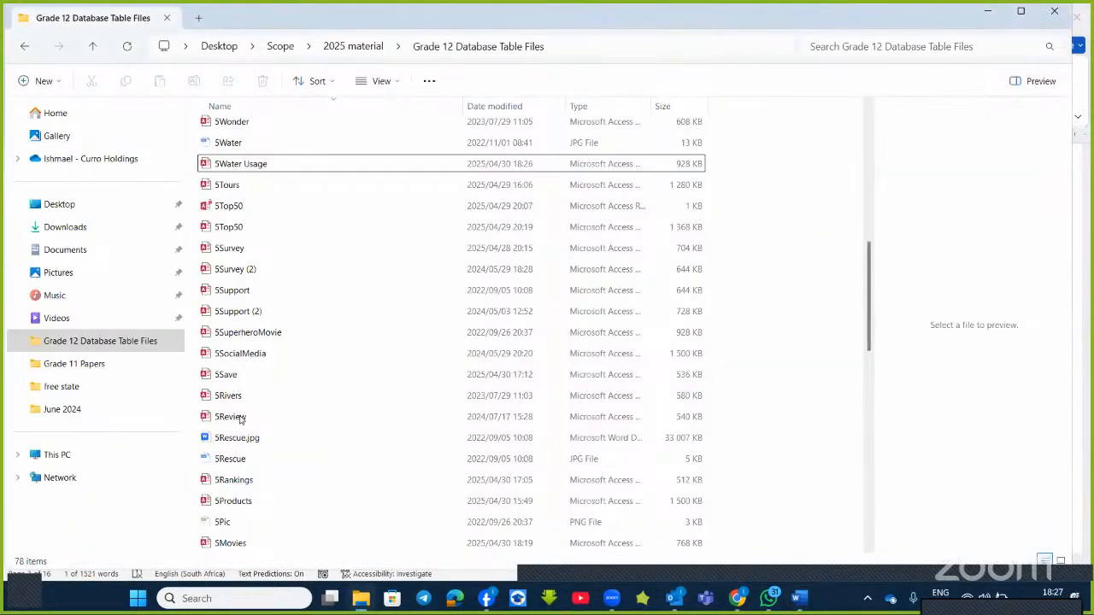
scroll(255, 453, down, 2)
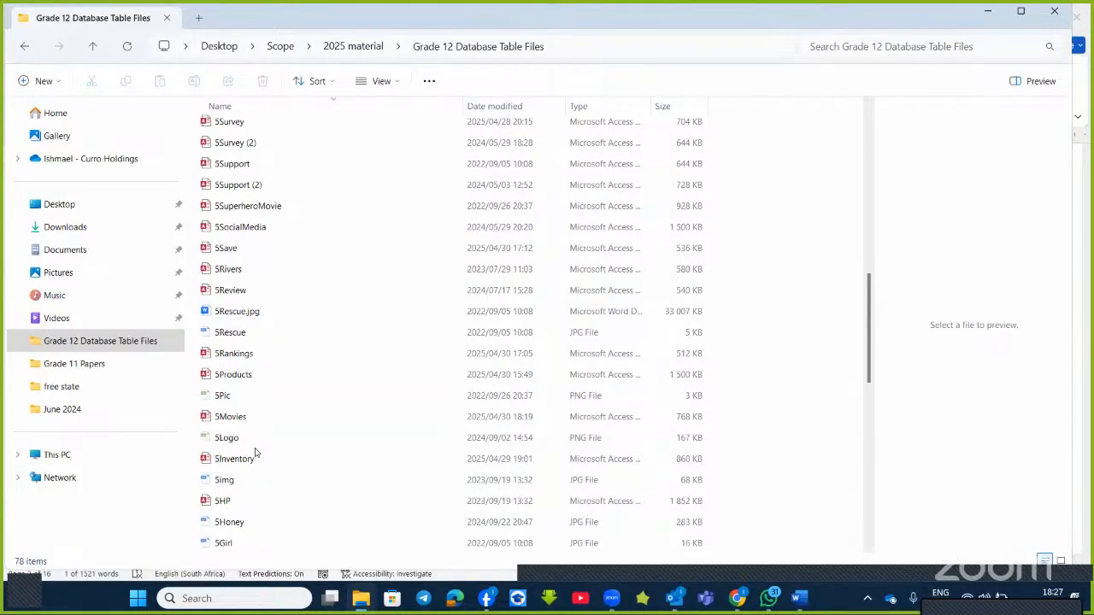
scroll(256, 450, up, 4)
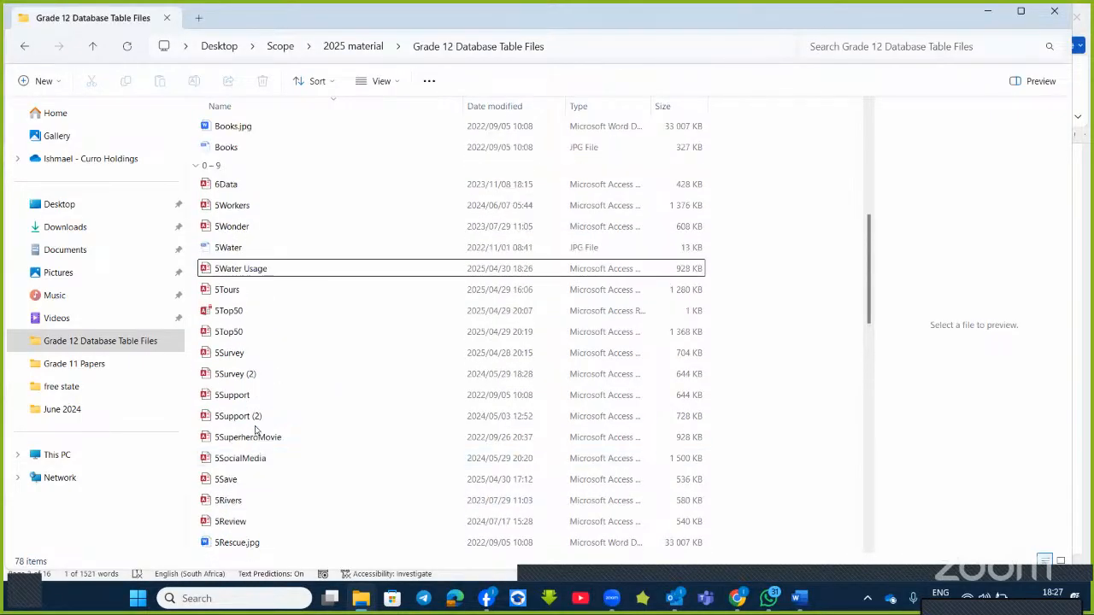
scroll(243, 235, up, 4)
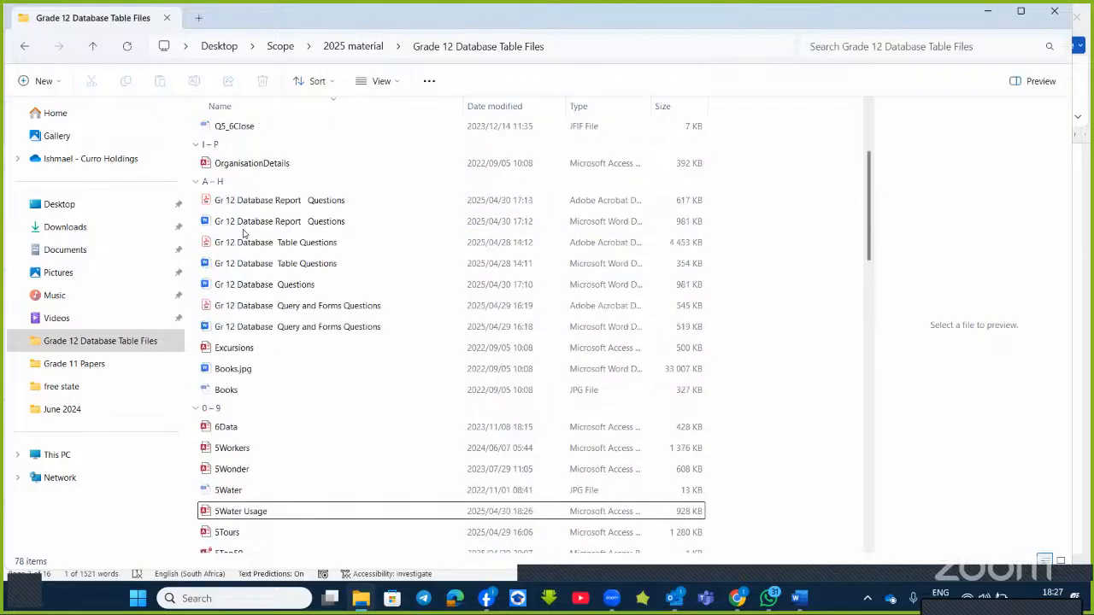
scroll(243, 241, down, 2)
scroll(576, 244, up, 4)
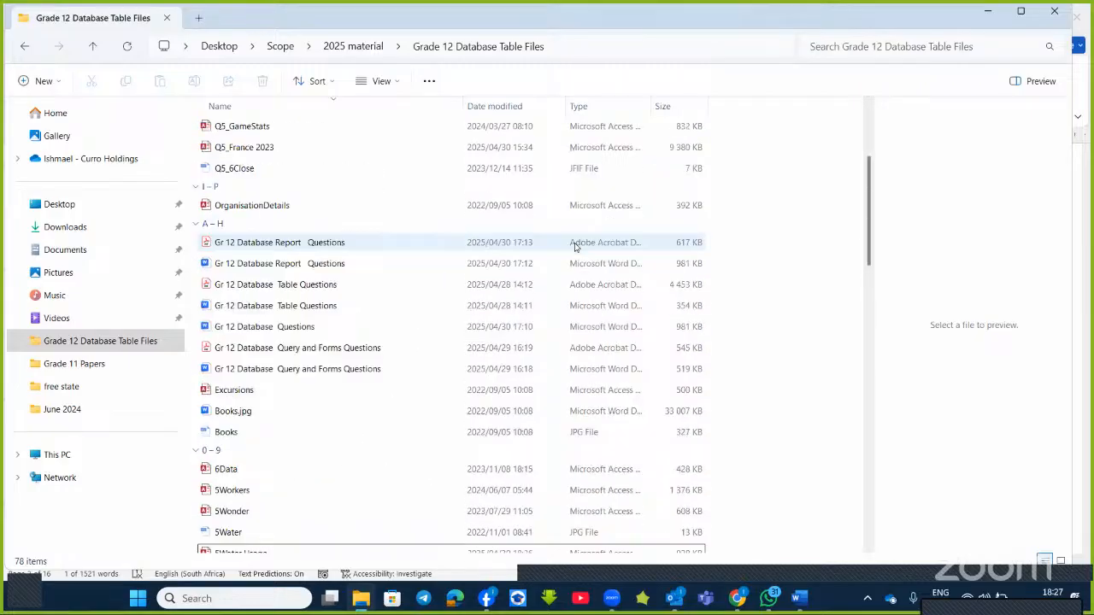
right_click(818, 185)
mouse_move(882, 247)
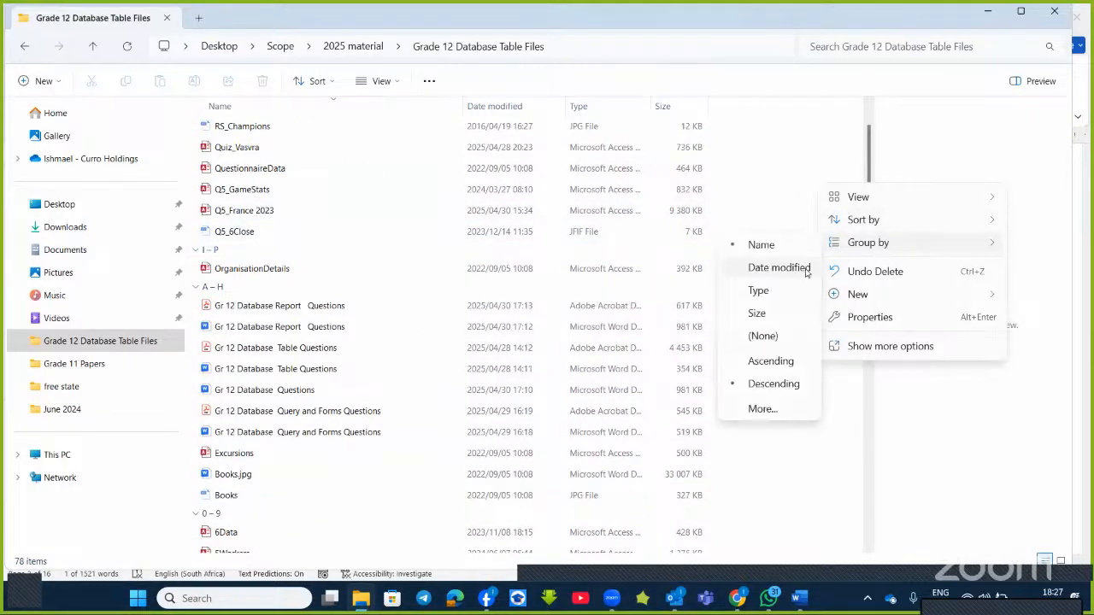
click(806, 271)
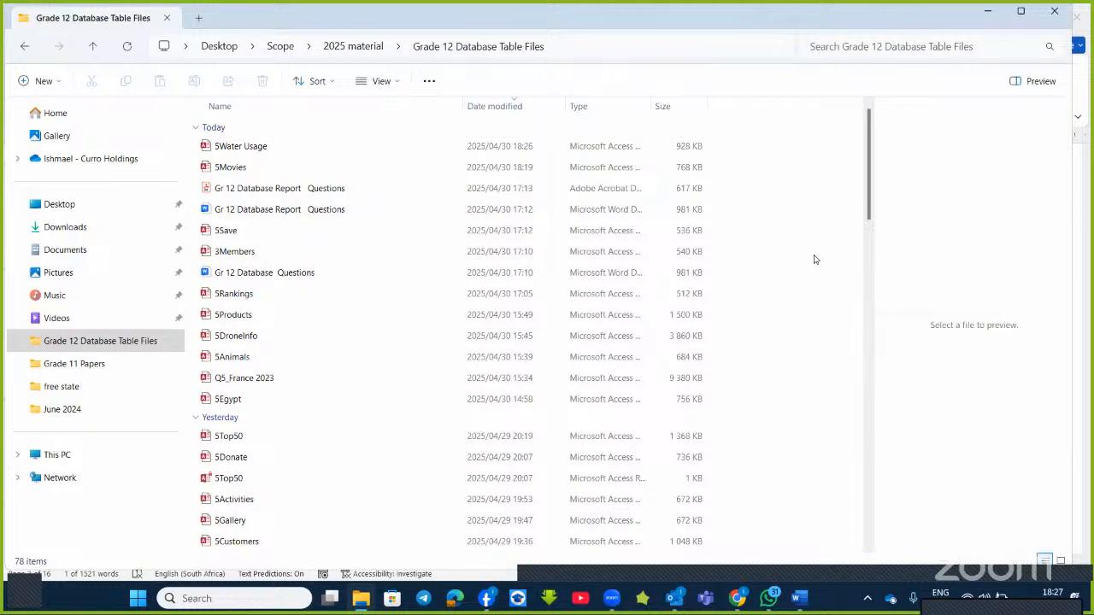
right_click(812, 259)
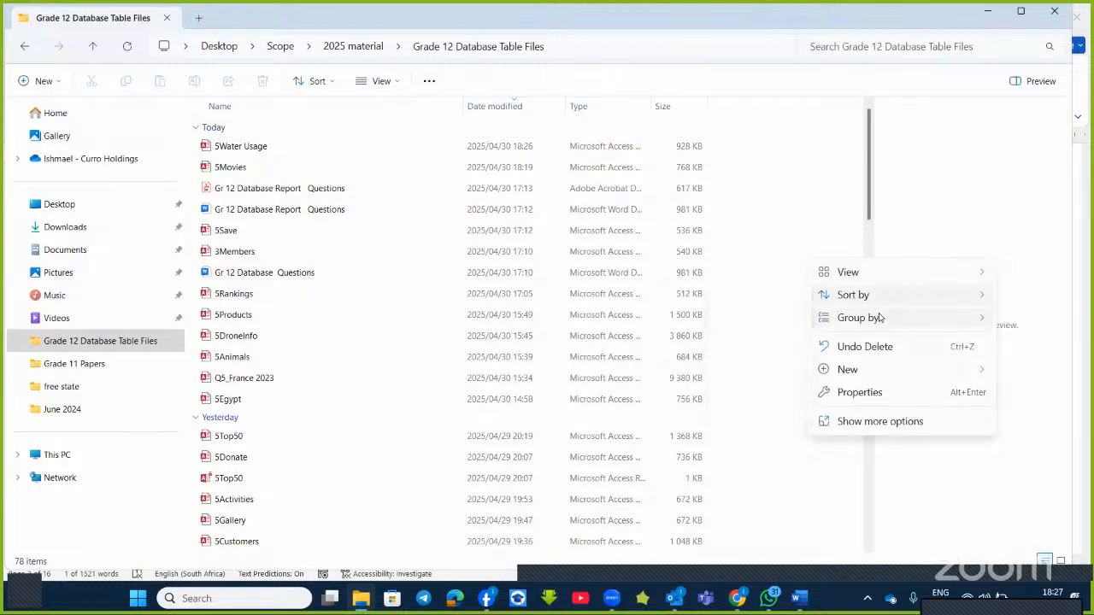
mouse_move(863, 318)
click(751, 320)
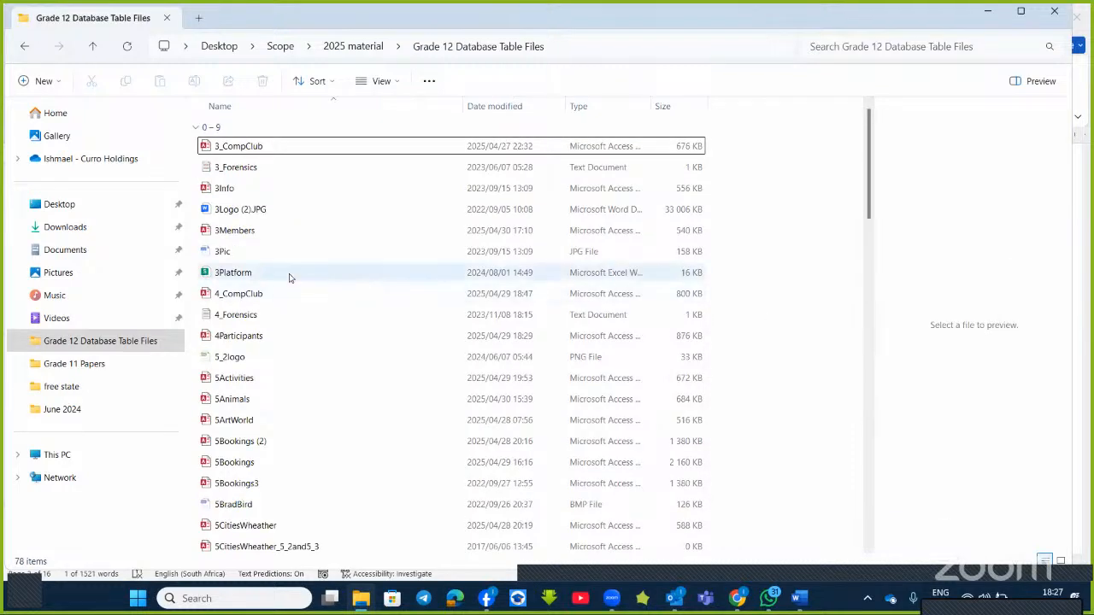
- Open the 5Customers database, open the rpt5_6 report in Design View and check its question in the Word document
scroll(276, 401, down, 3)
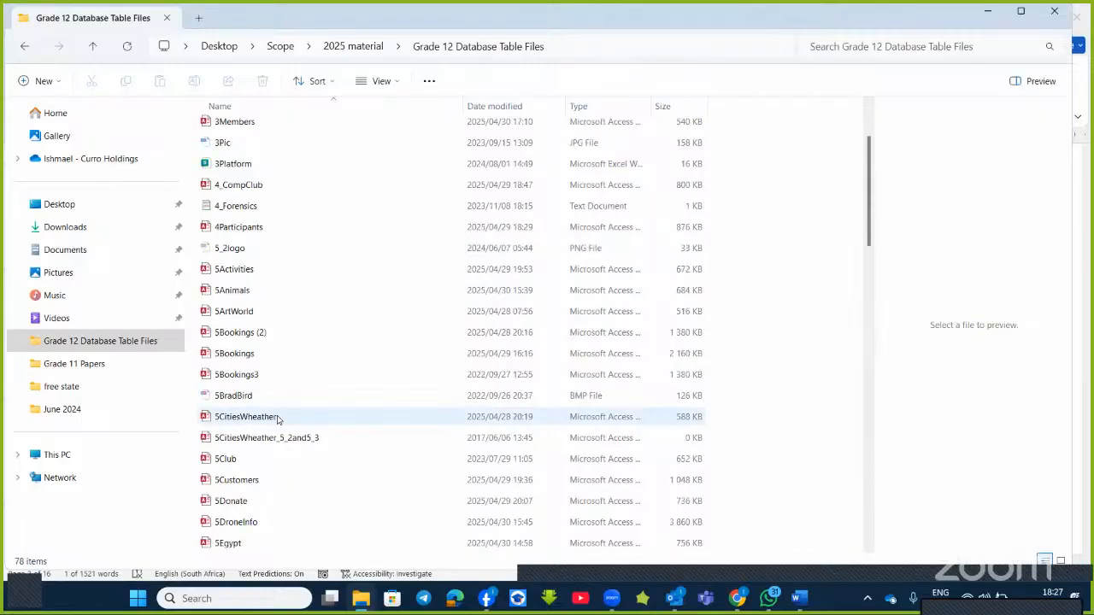
click(275, 425)
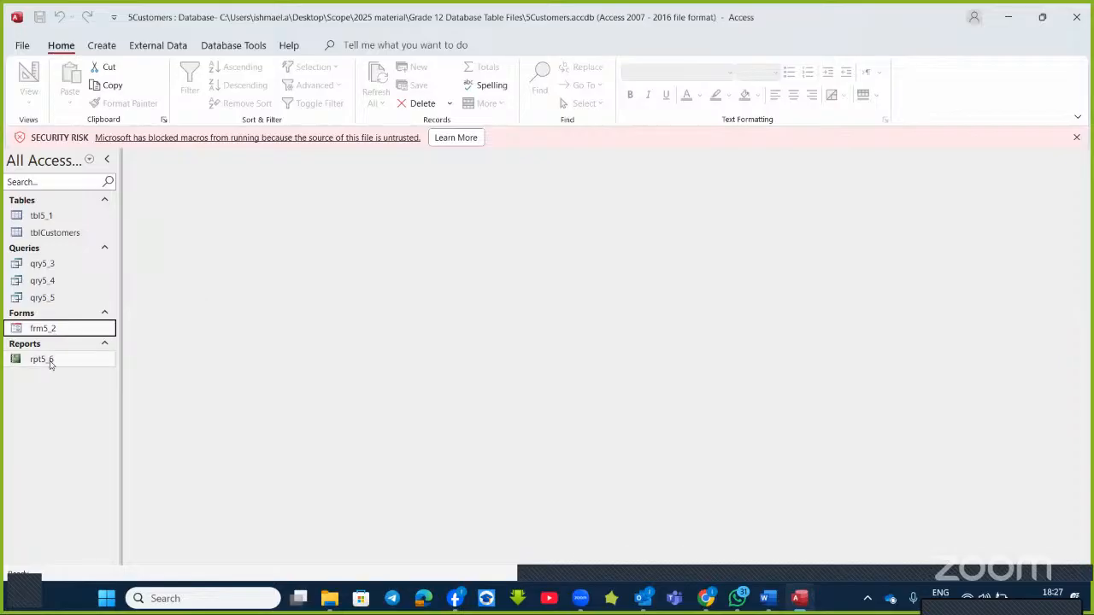
click(50, 361)
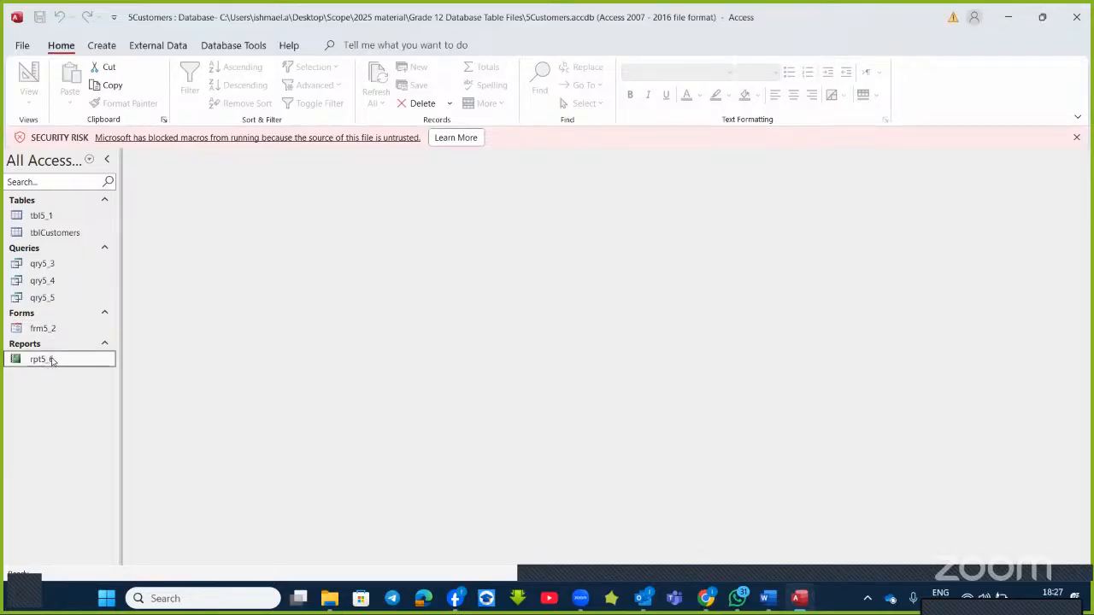
right_click(51, 360)
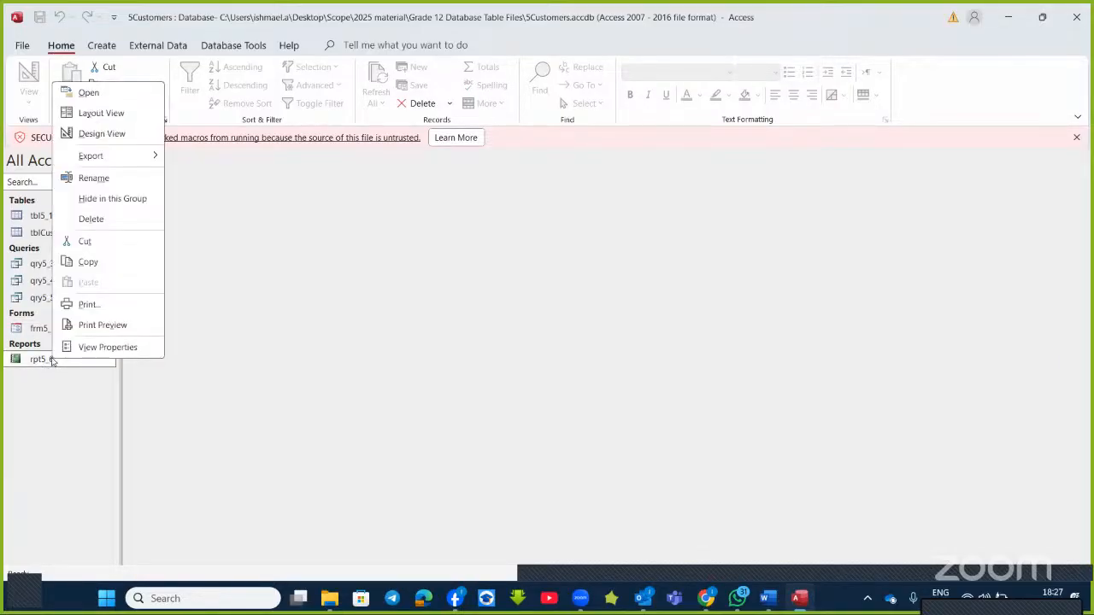
click(109, 136)
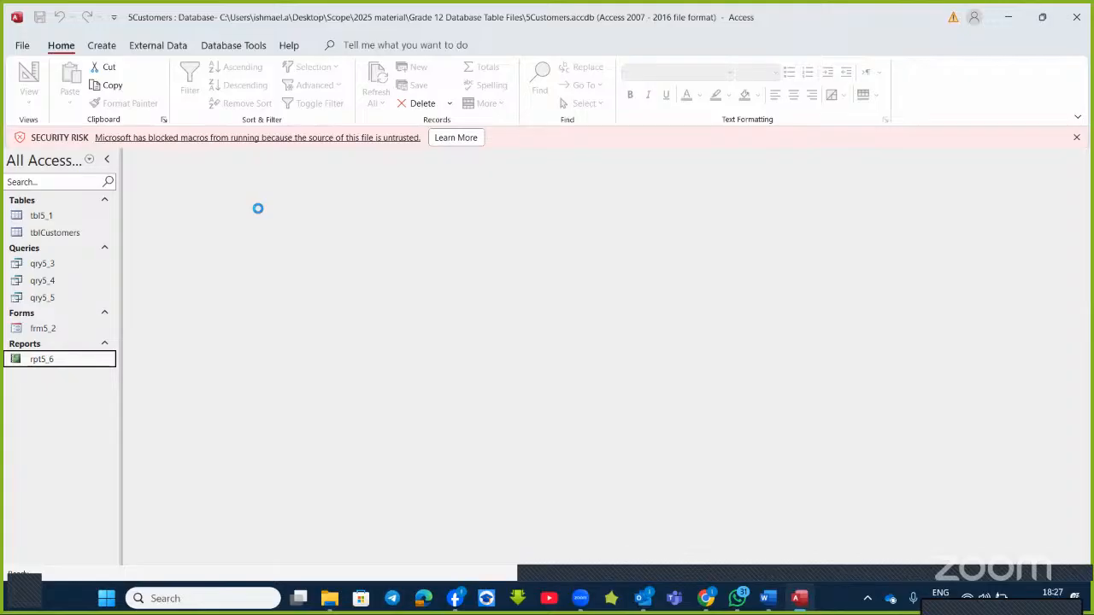
click(755, 583)
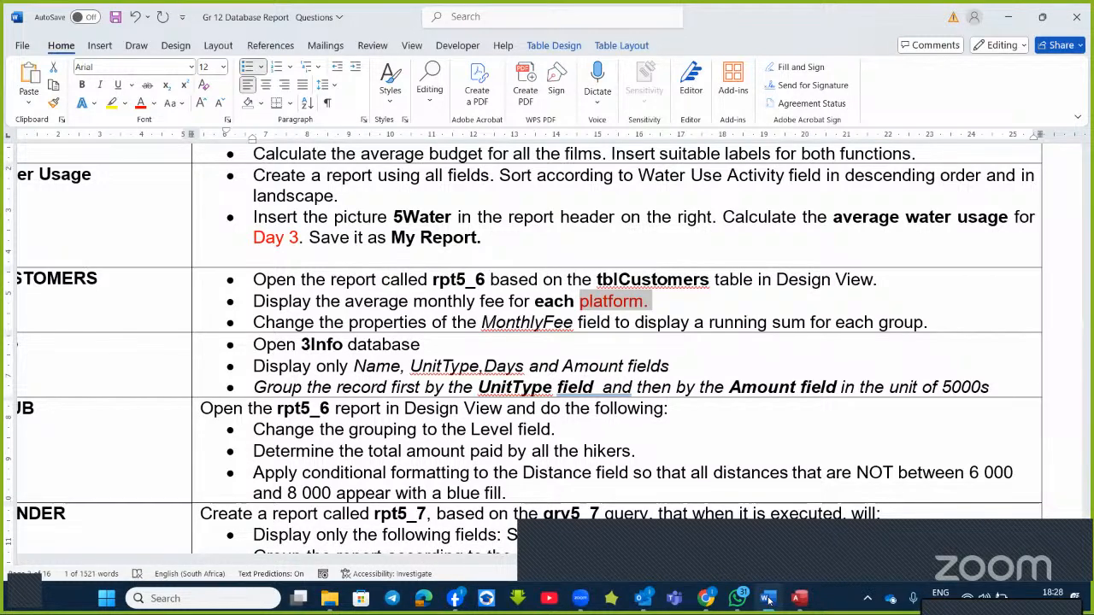
click(769, 601)
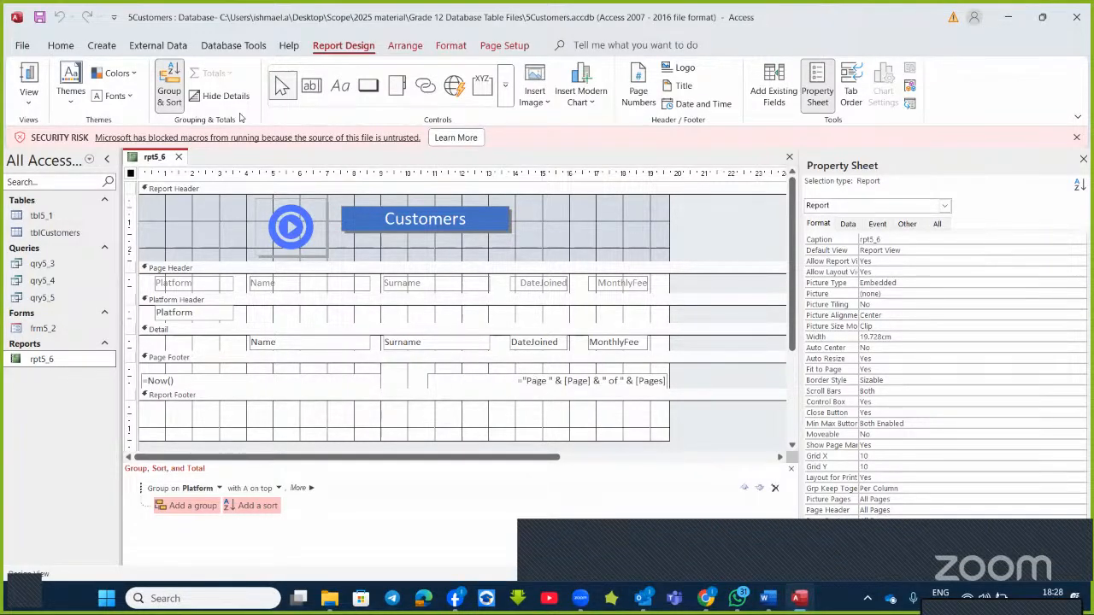
- Delete the existing Platform grouping together with its header controls, and group the report on Platform again
click(170, 93)
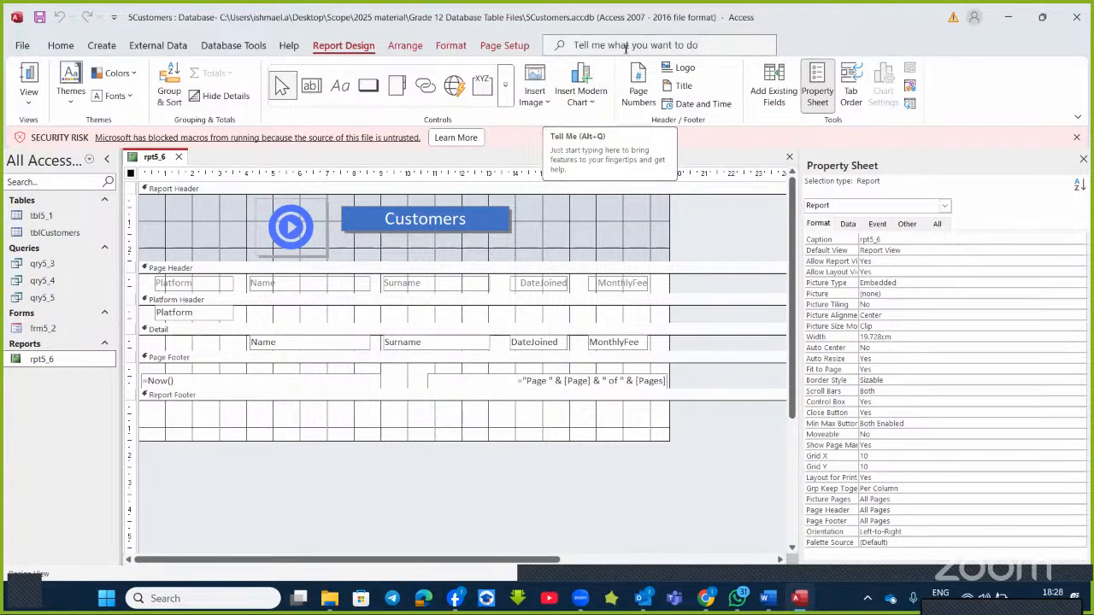
click(169, 89)
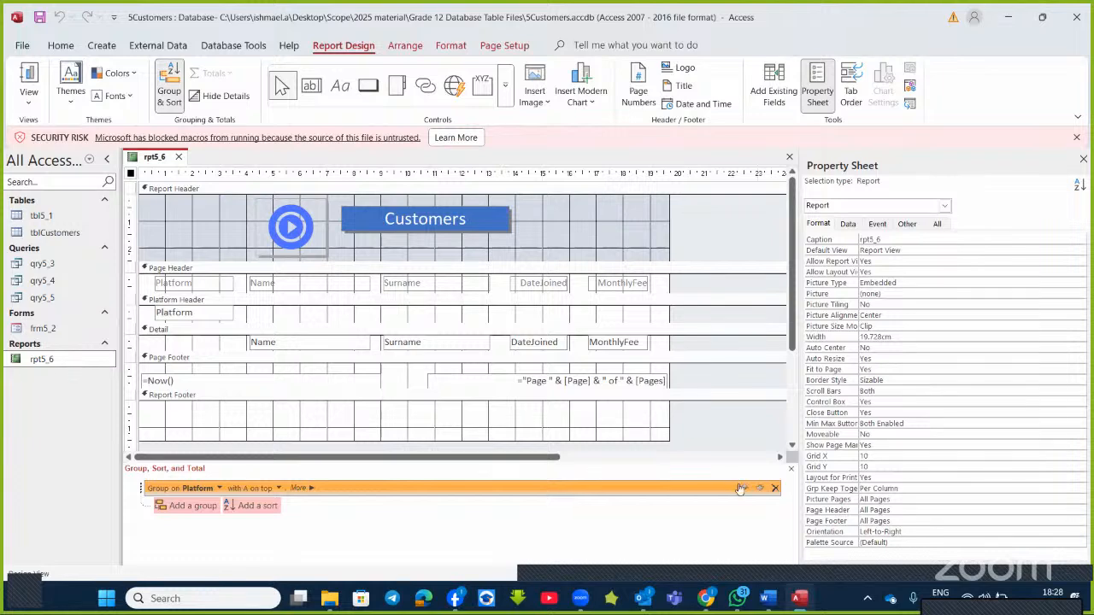
click(775, 488)
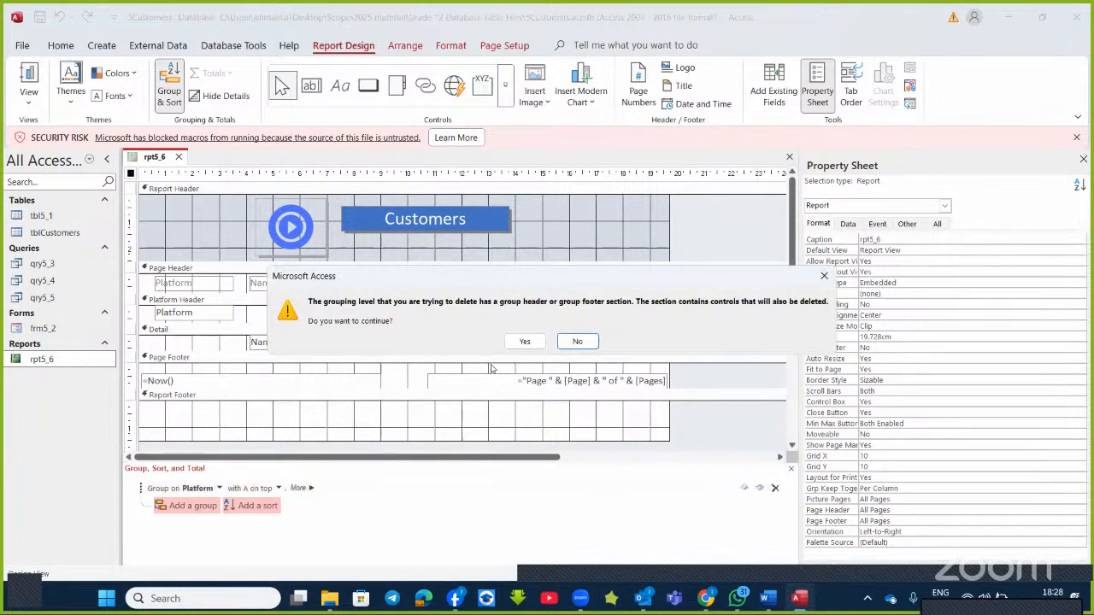
click(523, 342)
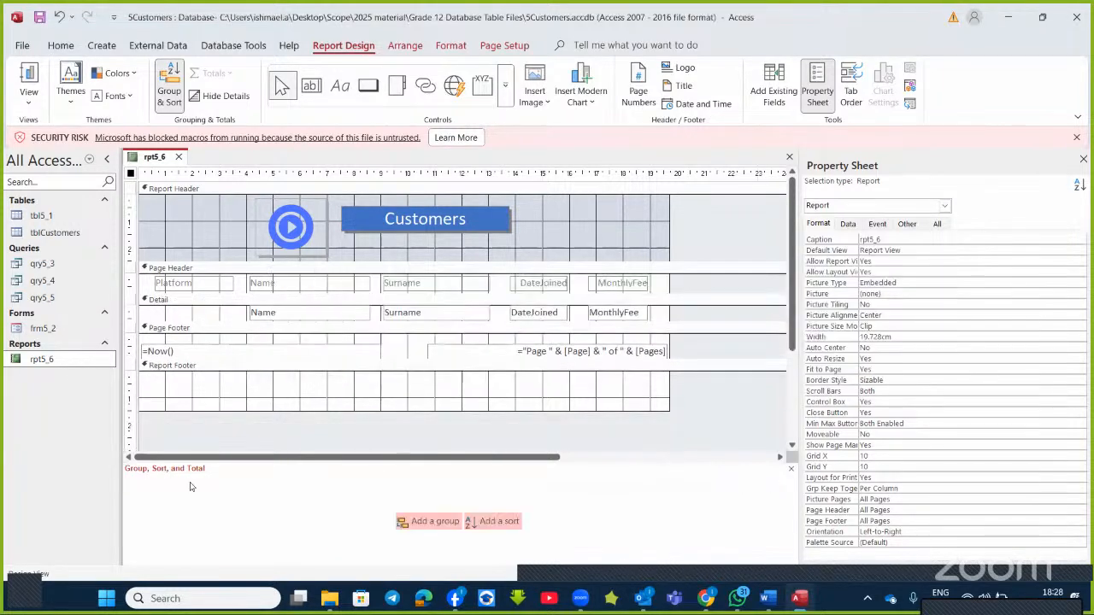
click(433, 523)
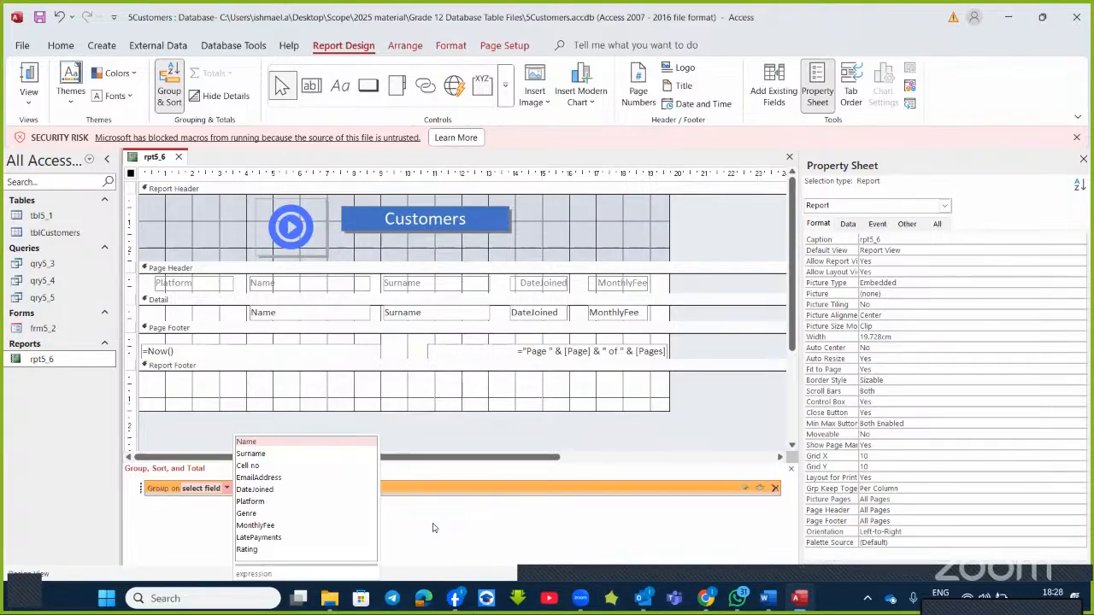
click(252, 501)
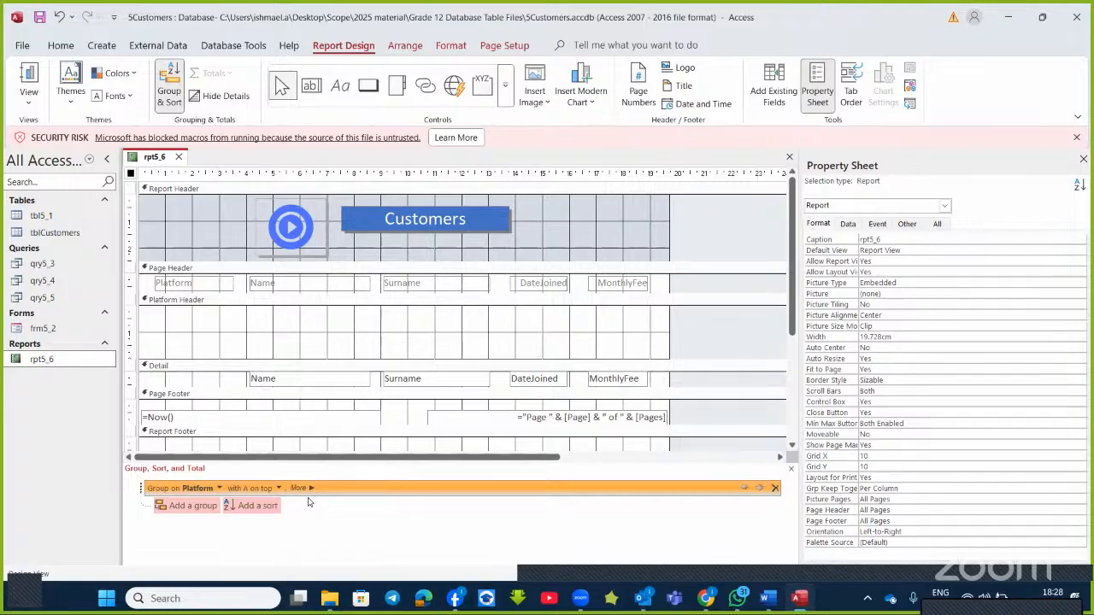
- Add an Average total on MonthlyFee to the Platform group, shown as a subtotal in the group footer
click(310, 488)
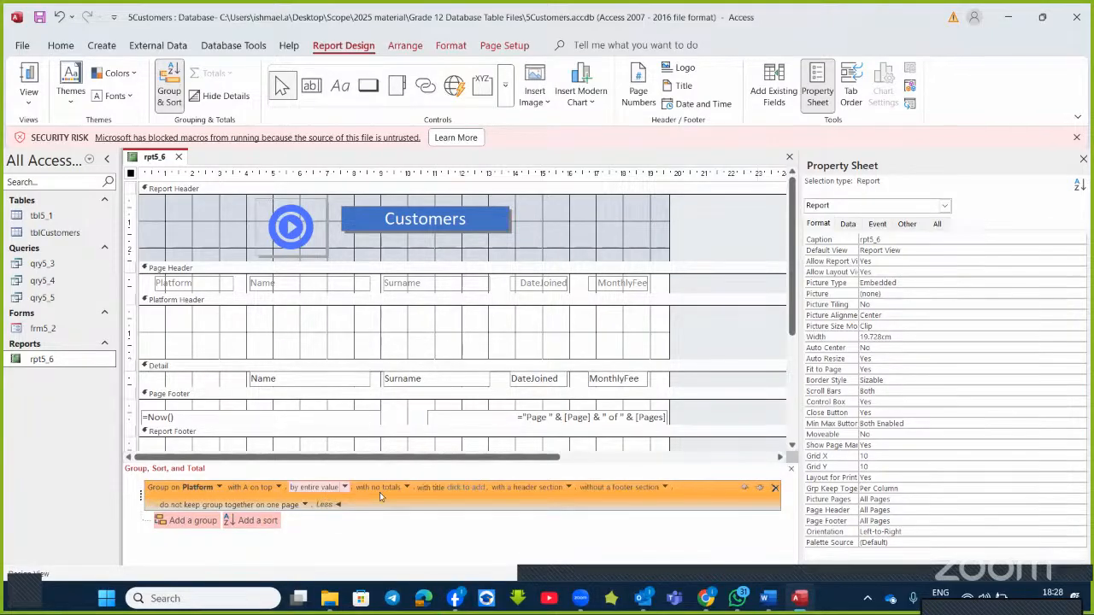
click(408, 488)
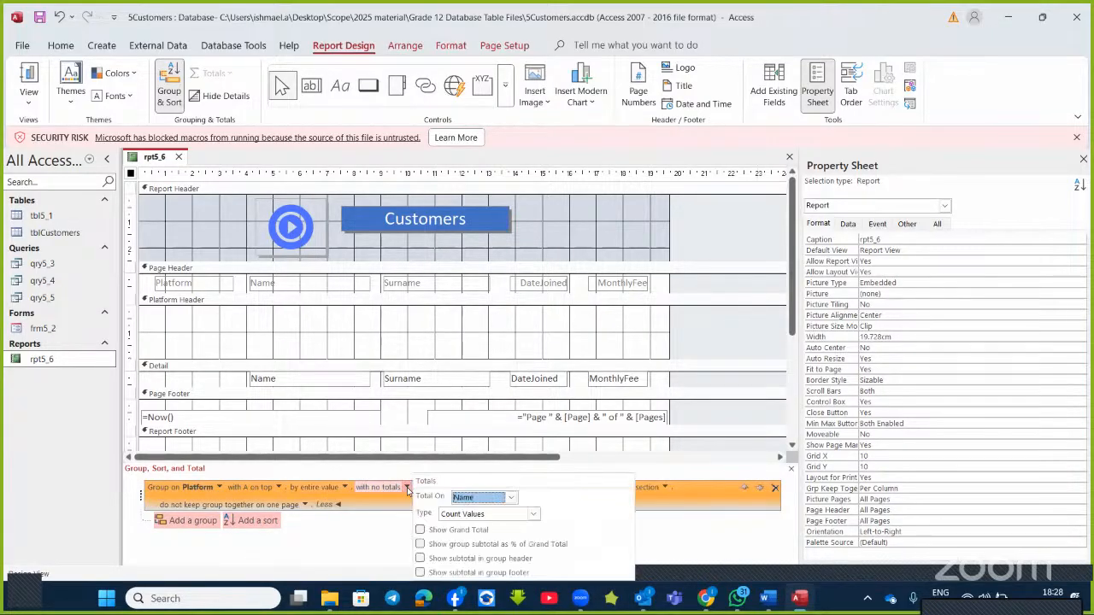
click(510, 498)
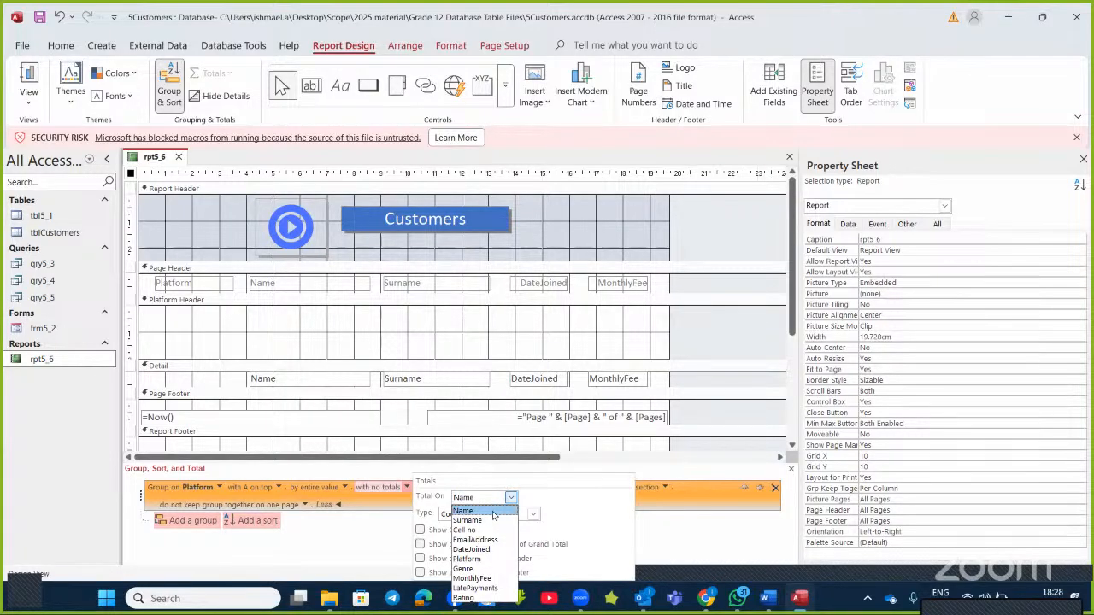
click(484, 579)
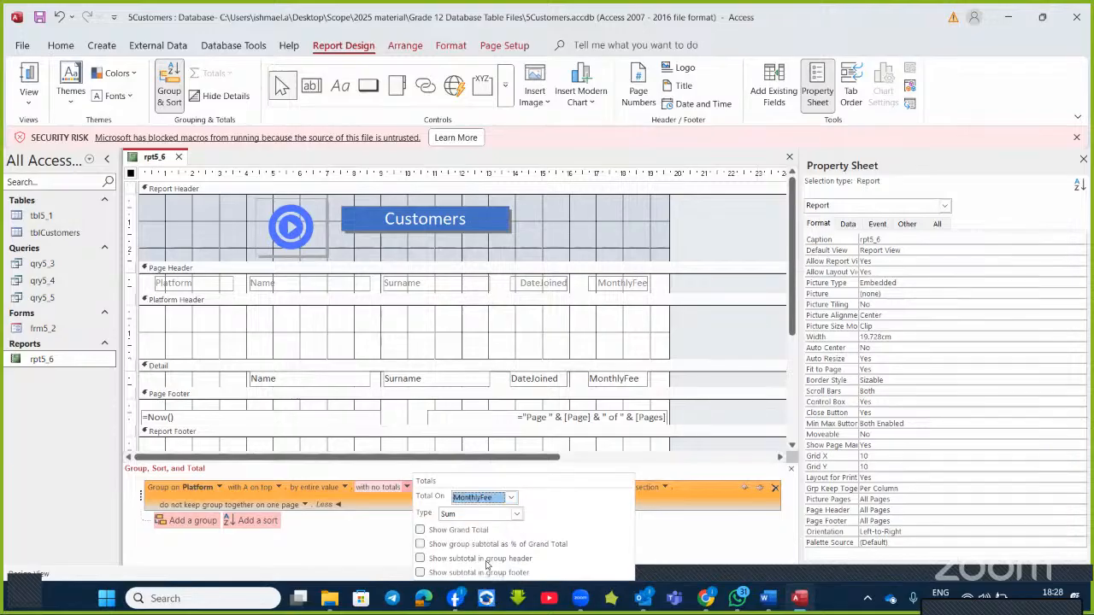
click(497, 515)
click(462, 540)
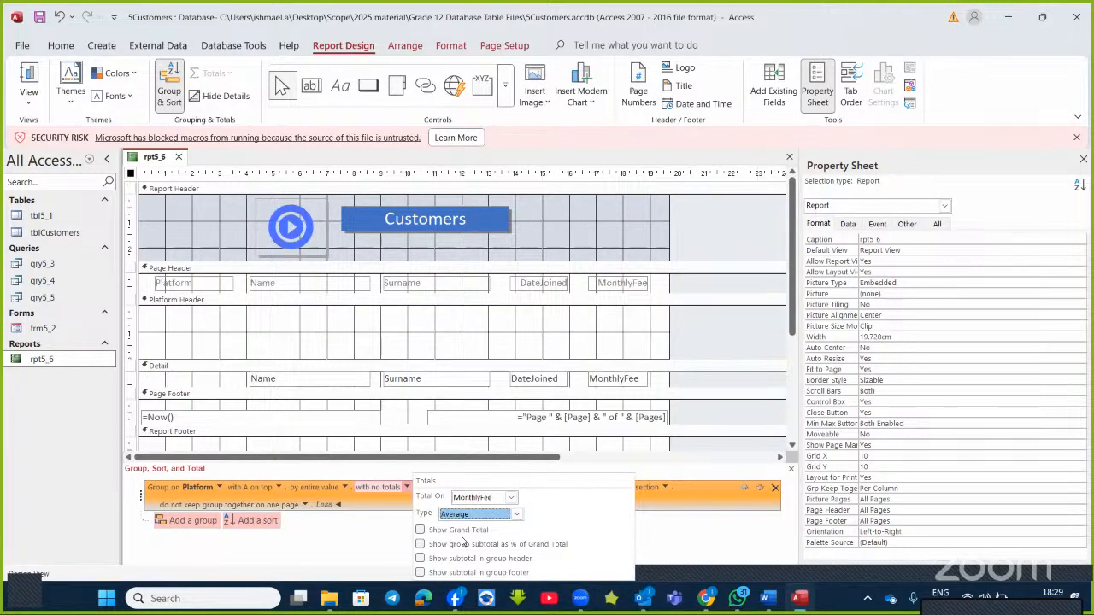
click(420, 572)
click(420, 572)
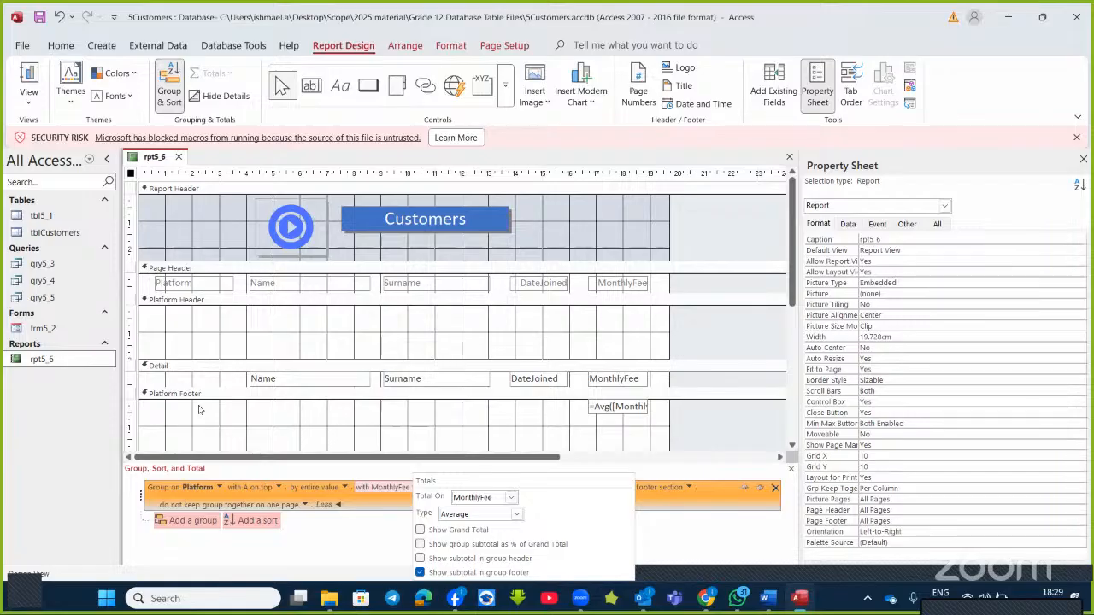
- Check the rpt5_6 question in the Word document, and make the report's Detail section about 1 cm taller
click(764, 605)
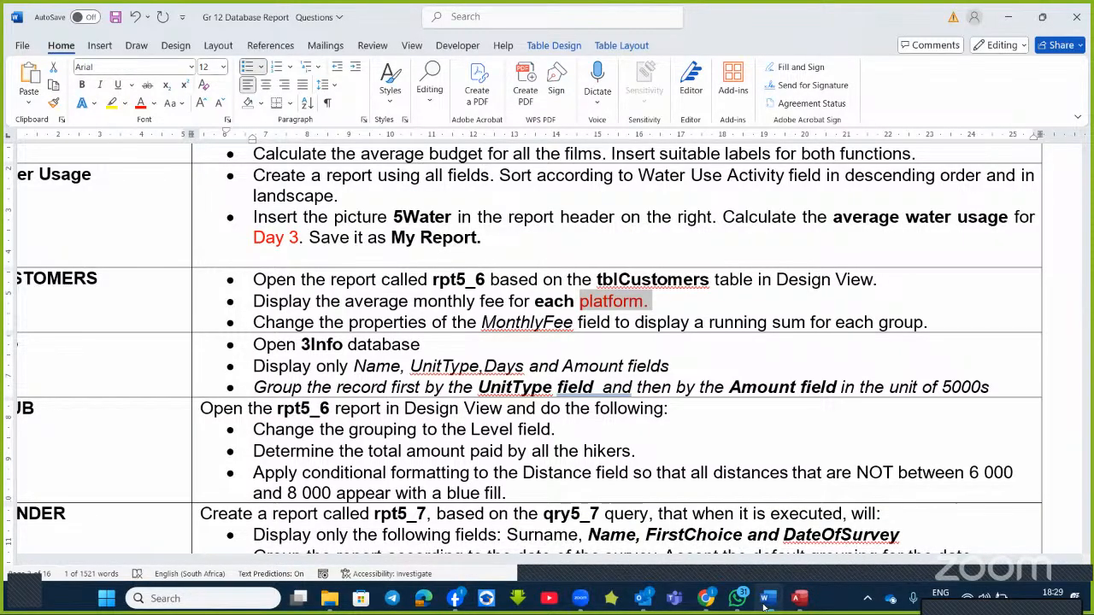
click(764, 605)
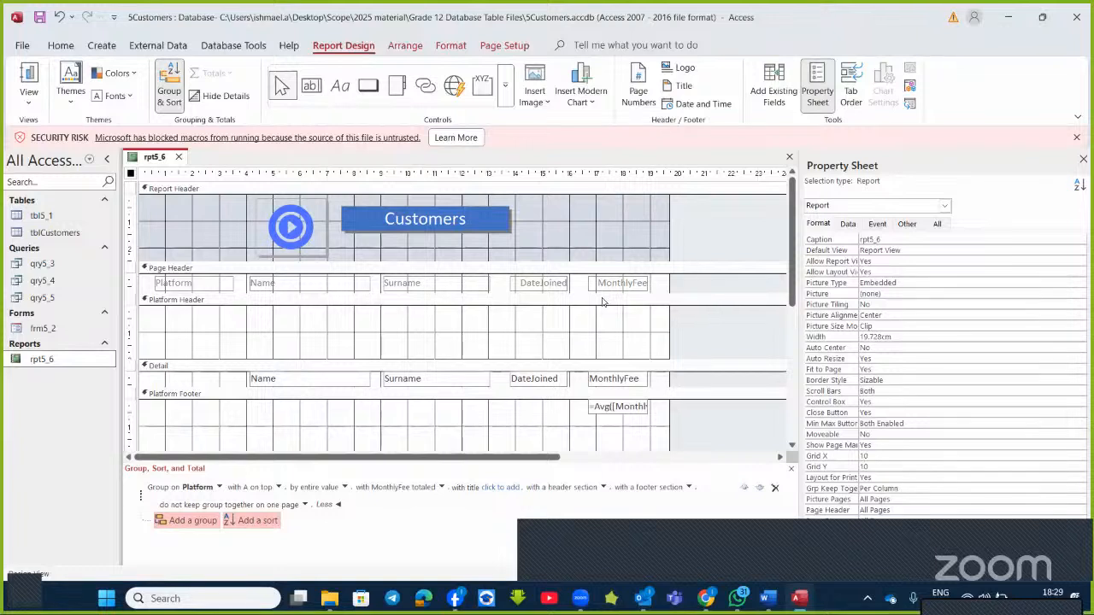
scroll(320, 366, down, 1)
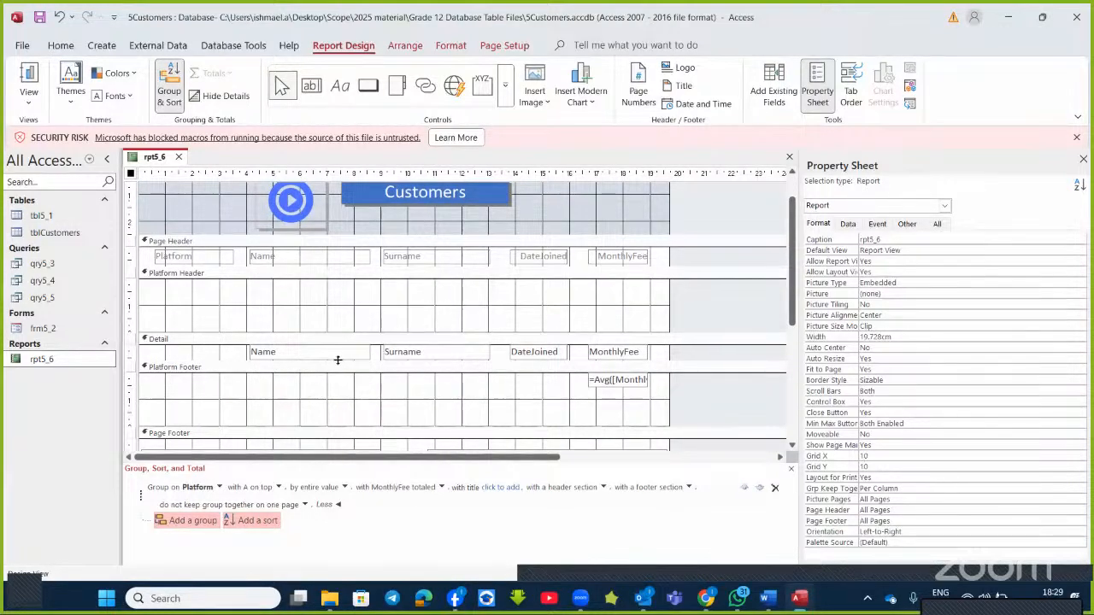
drag(338, 359, 335, 390)
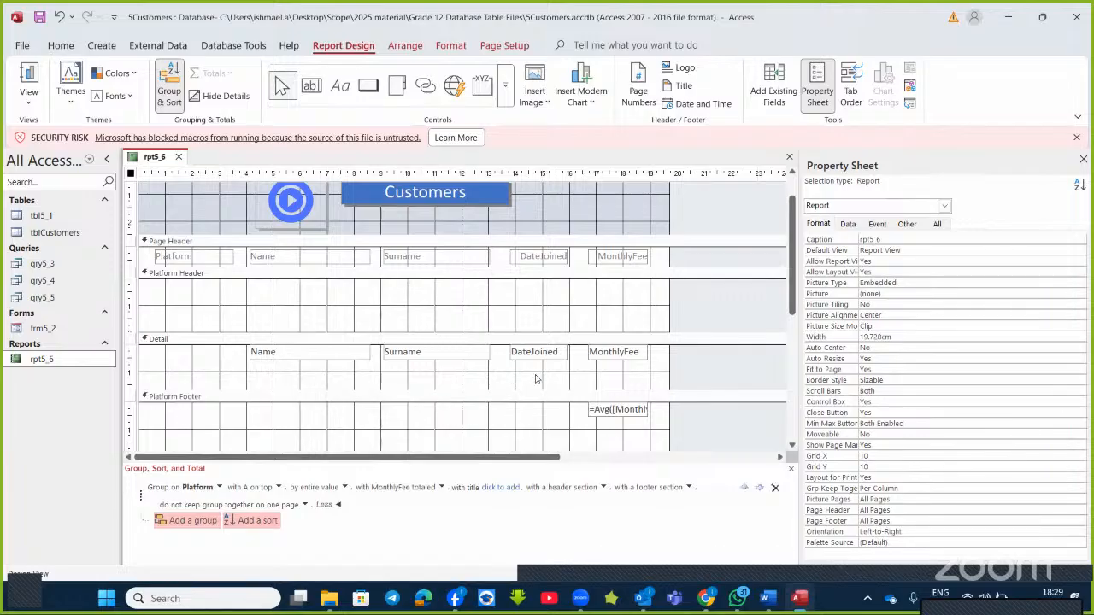
- Set the Running Sum property of the MonthlyFee text box in the Detail section to Over Group, after checking the question in Word
click(620, 353)
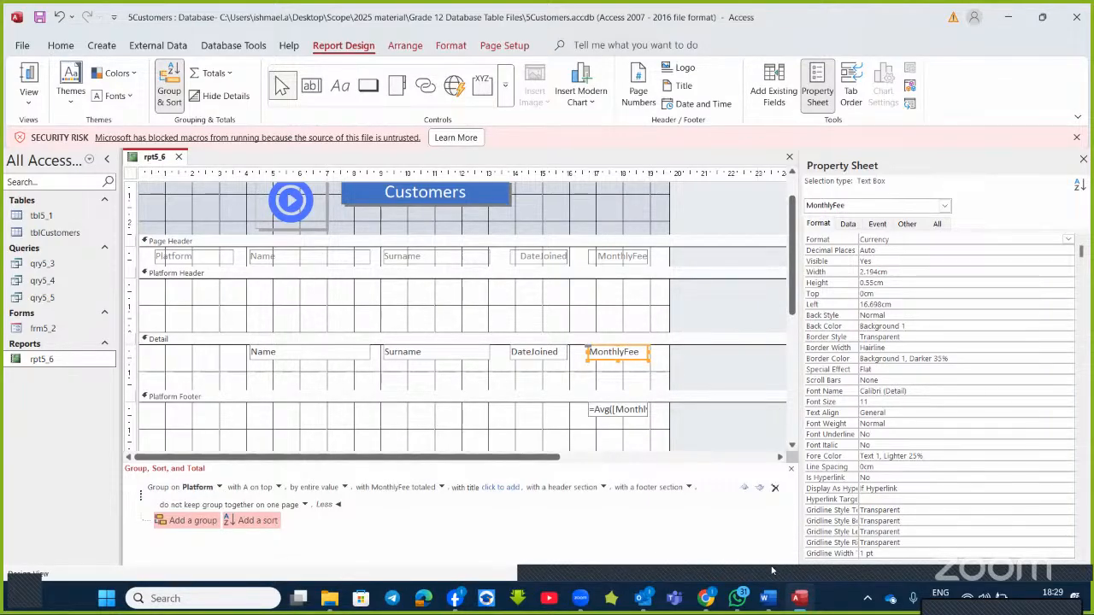
click(769, 599)
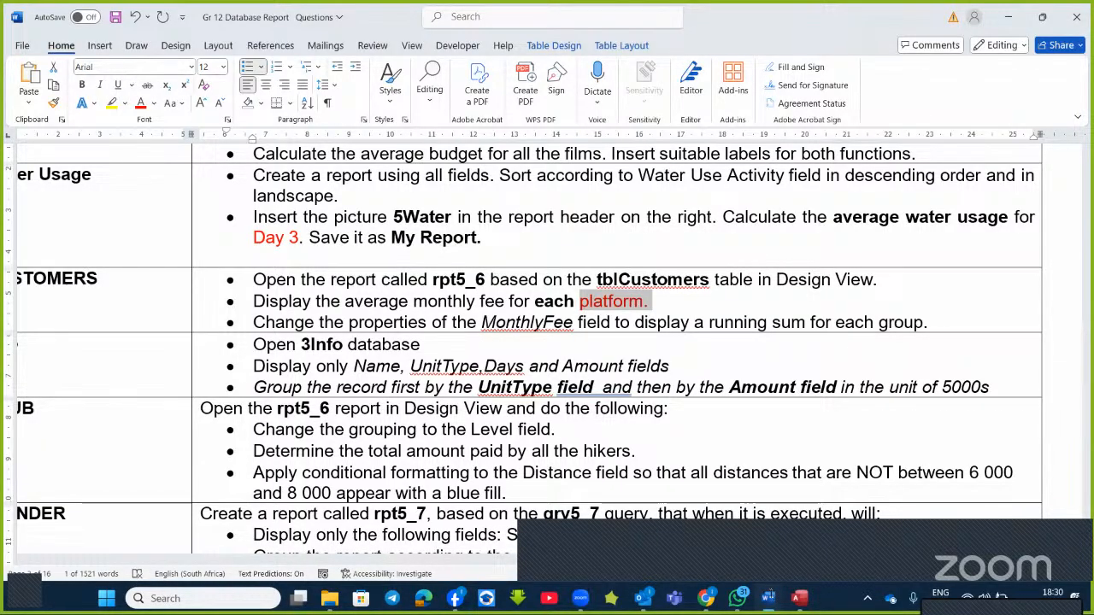
key(alt+Tab)
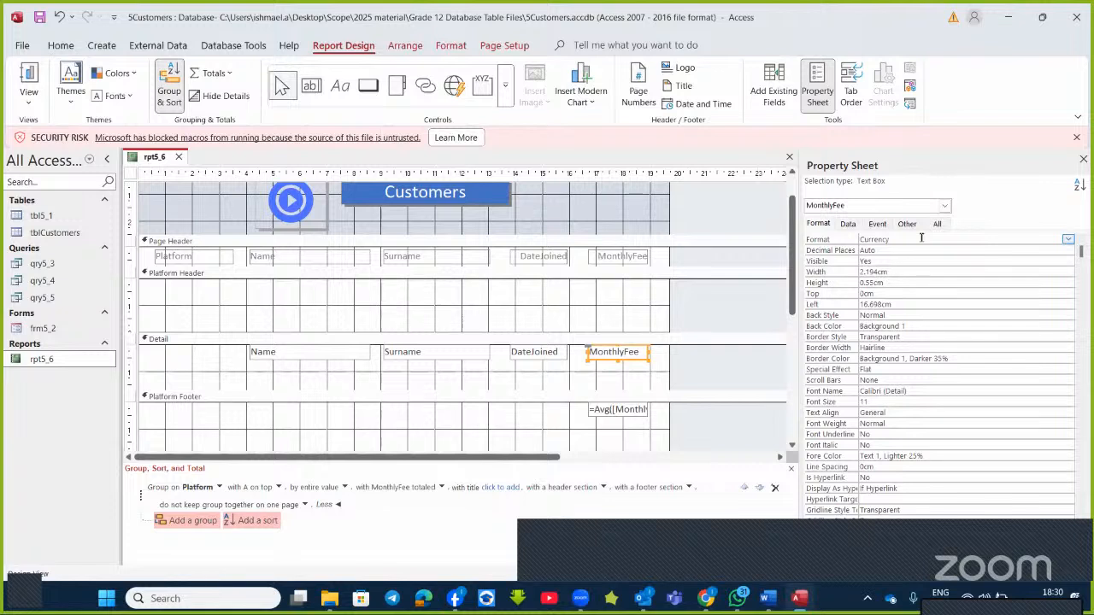
click(848, 225)
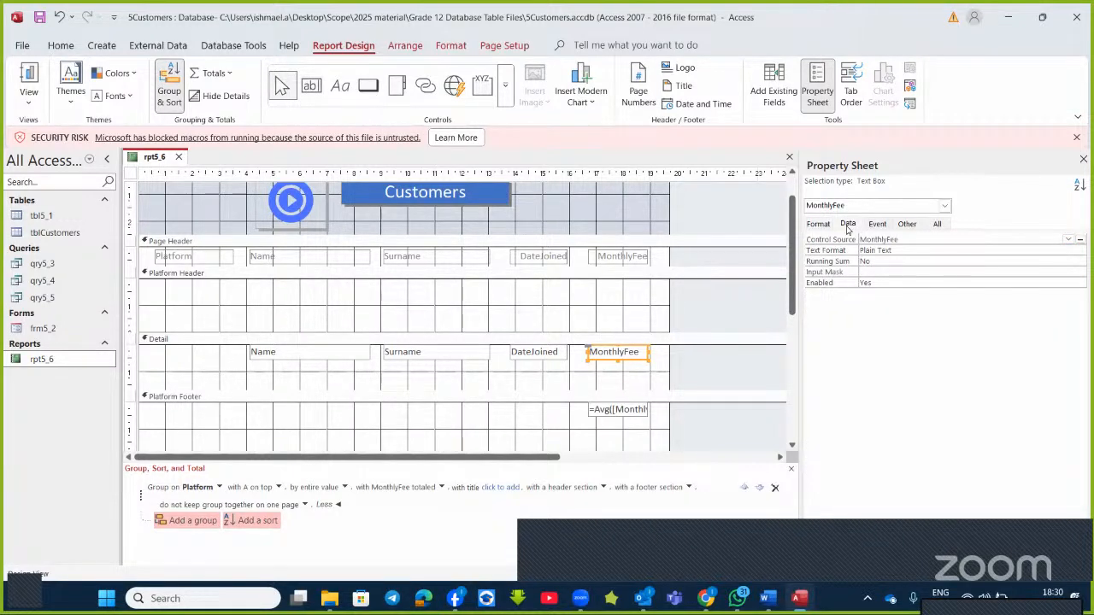
click(885, 261)
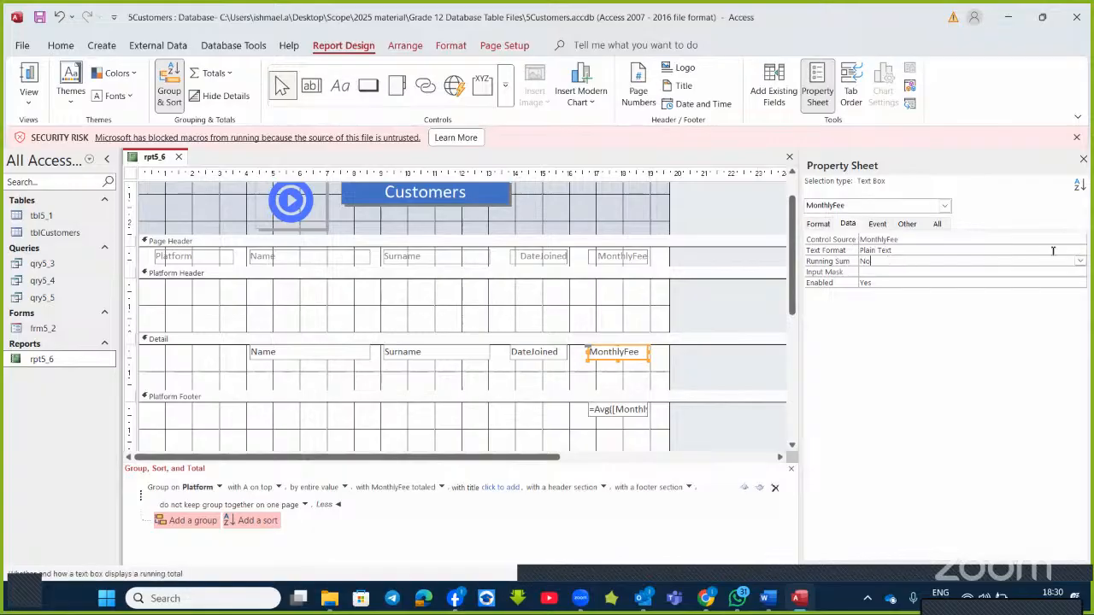
click(1078, 261)
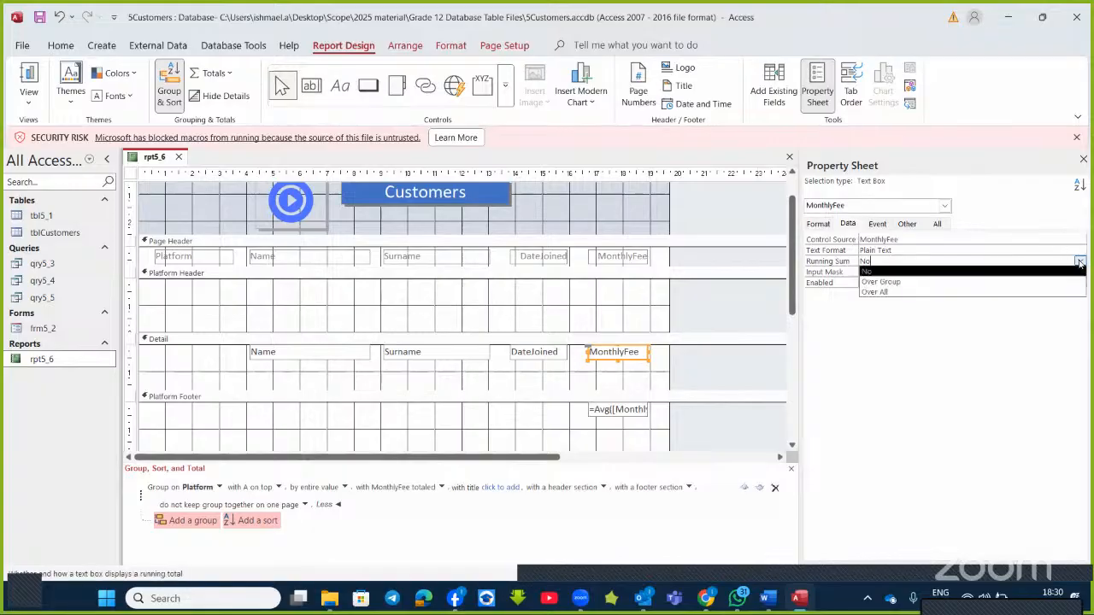
click(983, 285)
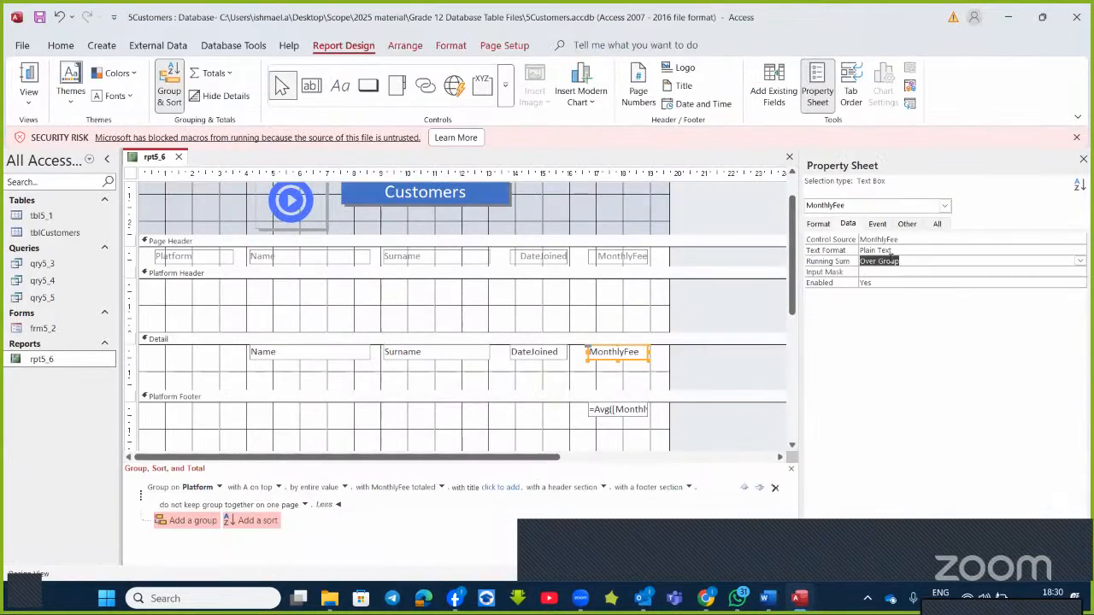
click(891, 259)
click(1081, 260)
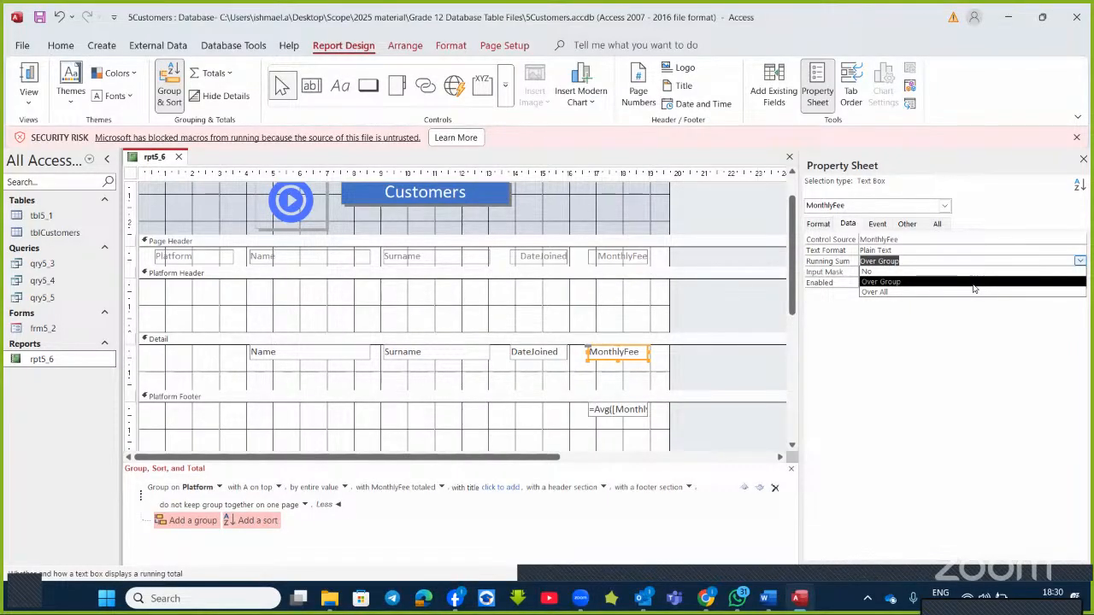
click(974, 289)
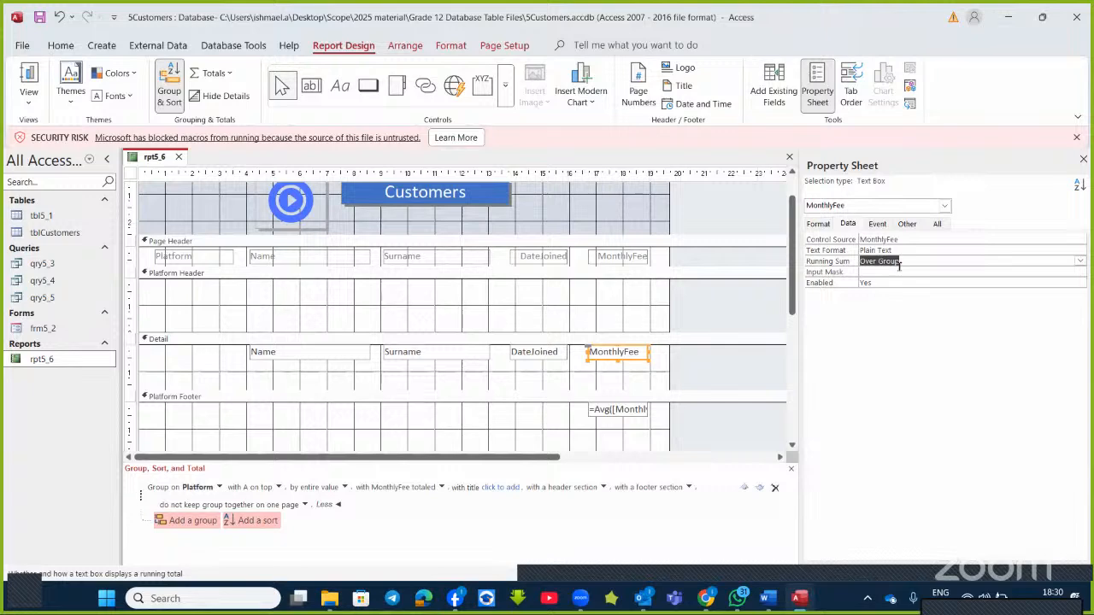
- Look through the MonthlyFee text box's properties to locate Running Sum, and recheck the rpt5_6 question in the Word document
click(818, 223)
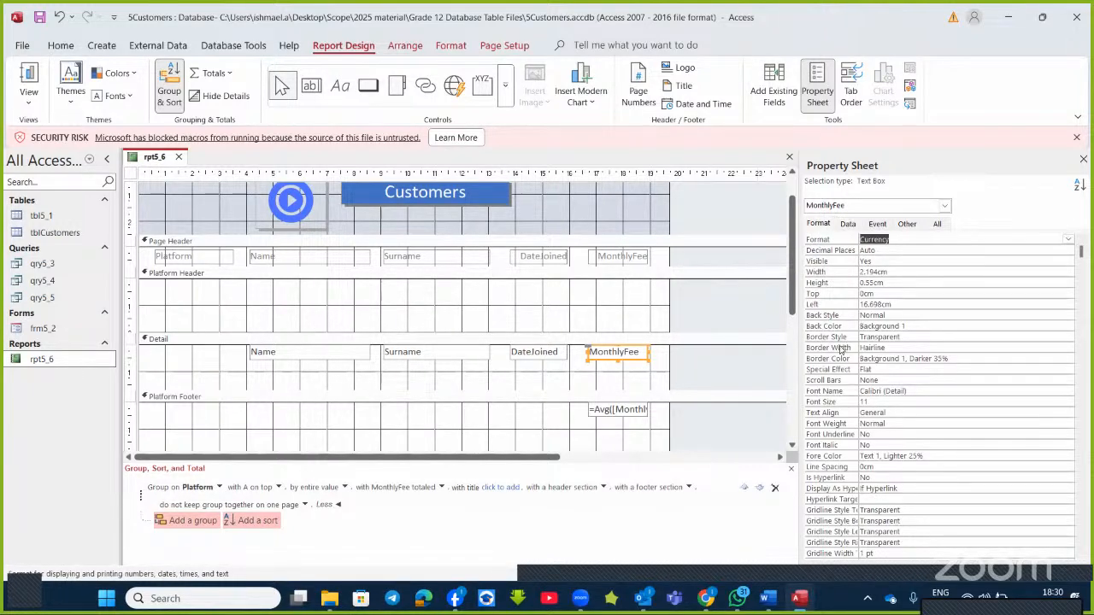
scroll(842, 350, down, 6)
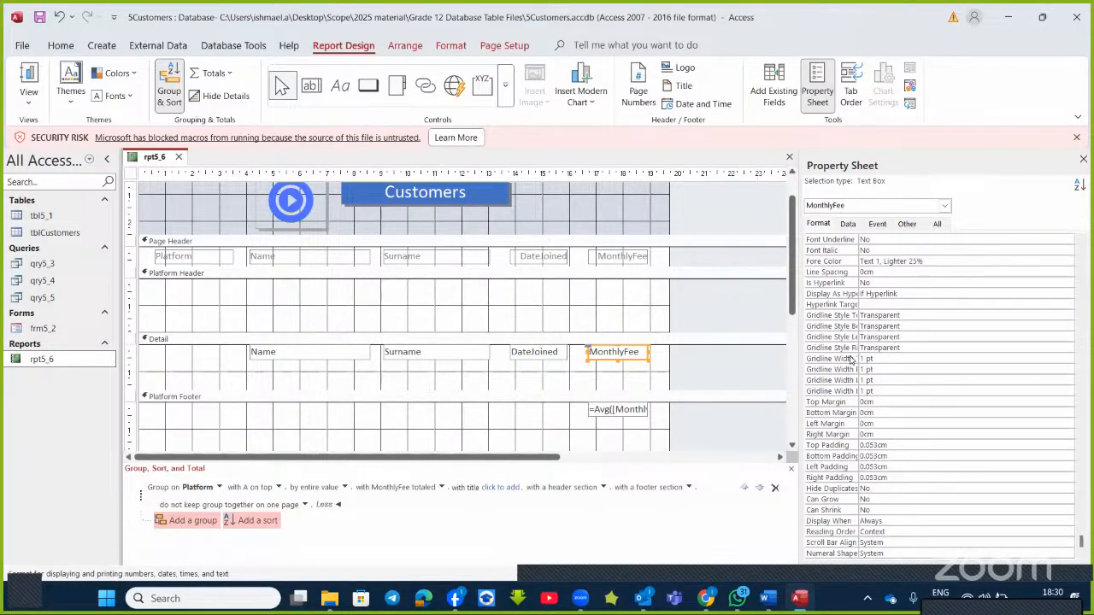
click(937, 224)
scroll(826, 328, down, 5)
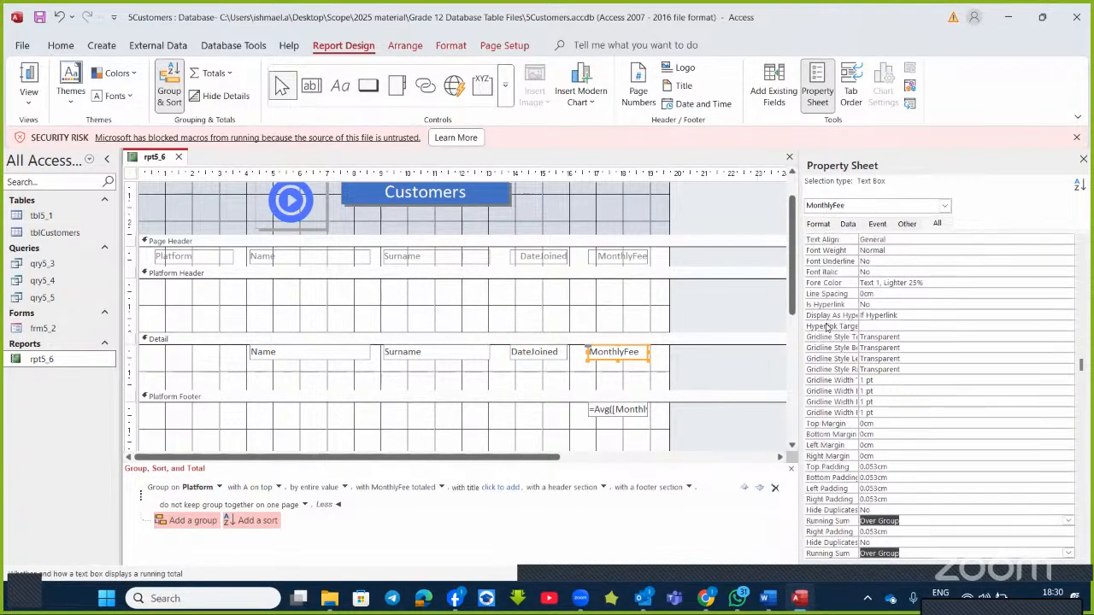
scroll(829, 342, down, 8)
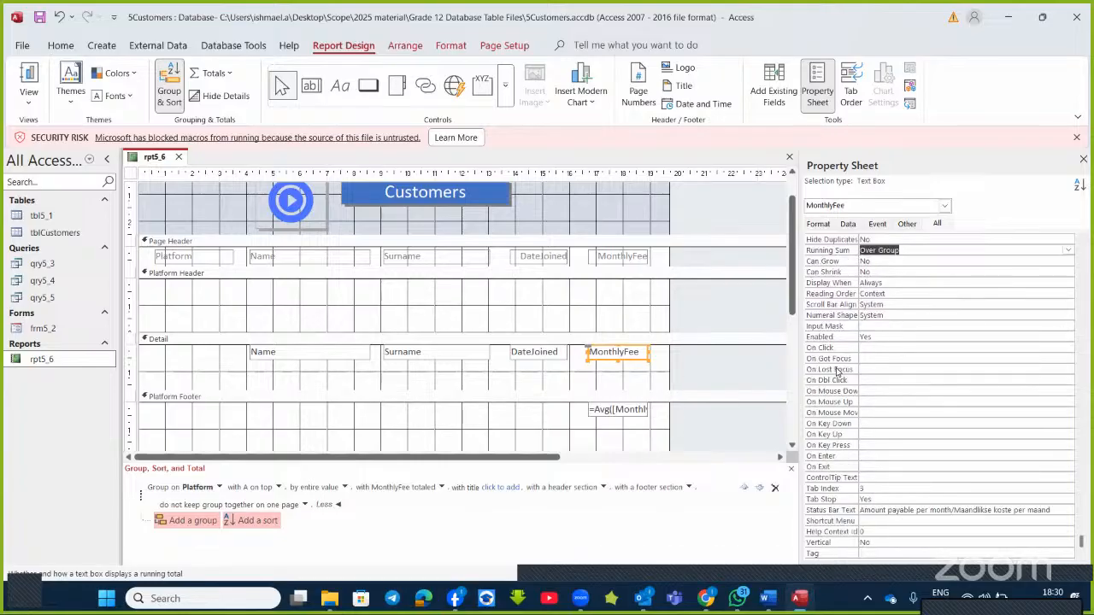
scroll(837, 370, up, 1)
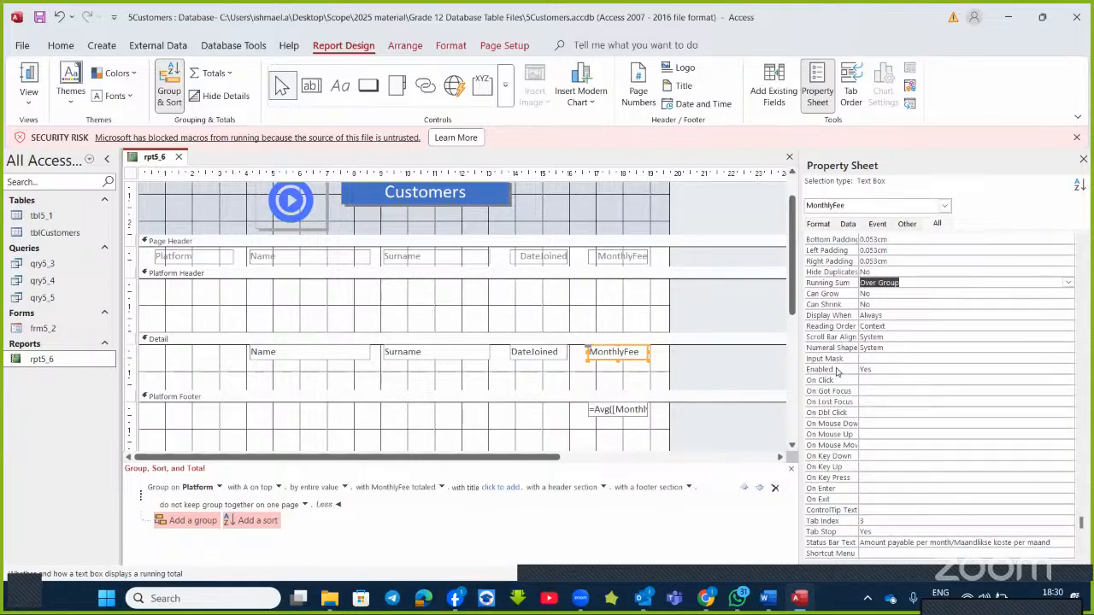
scroll(836, 370, up, 1)
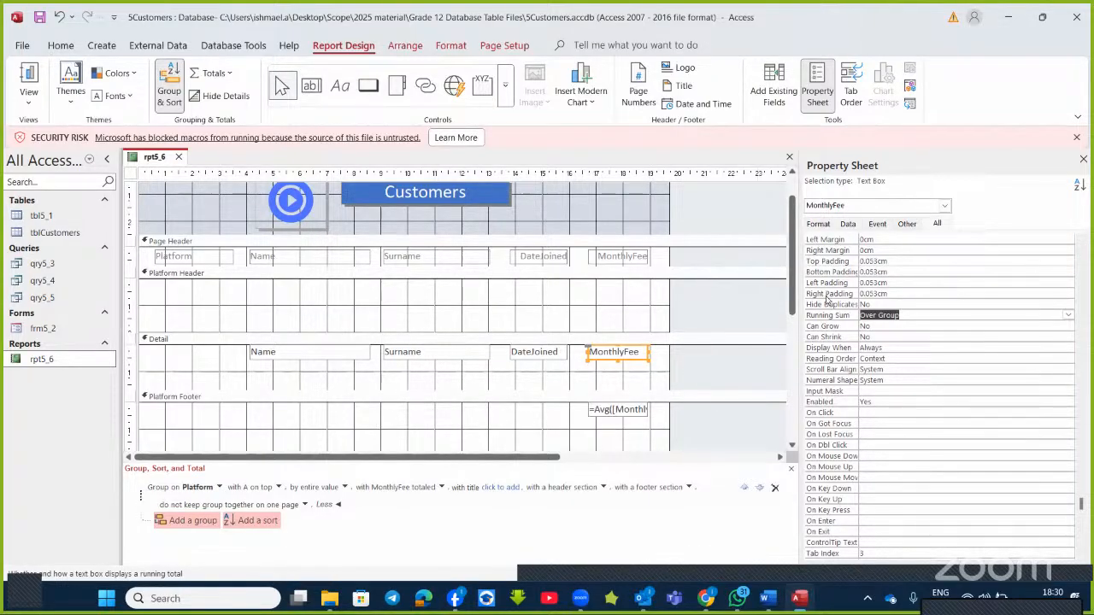
scroll(827, 299, down, 2)
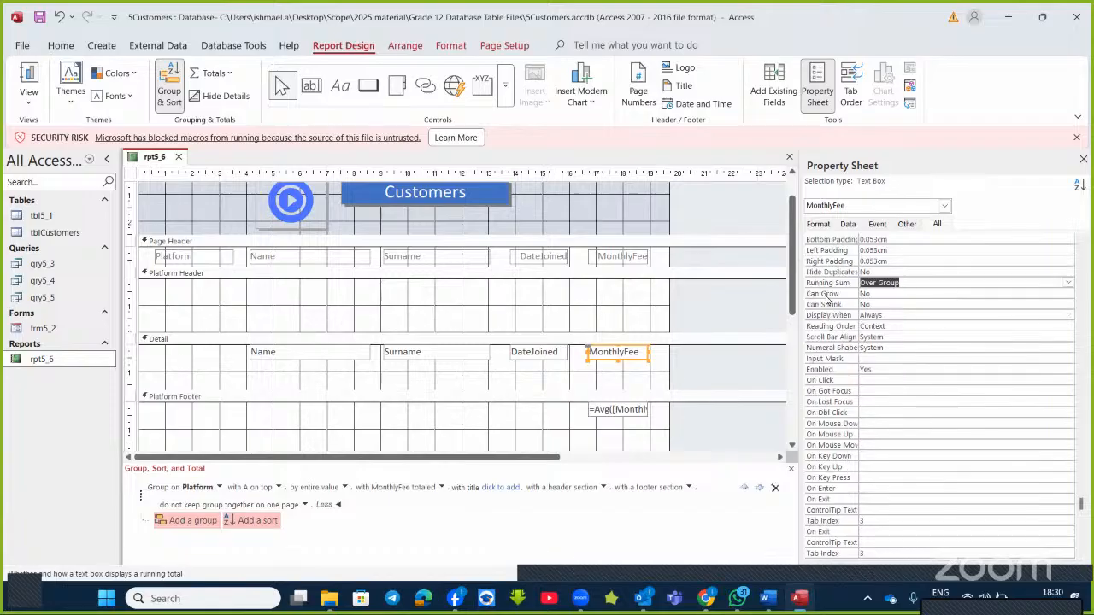
scroll(827, 320, up, 15)
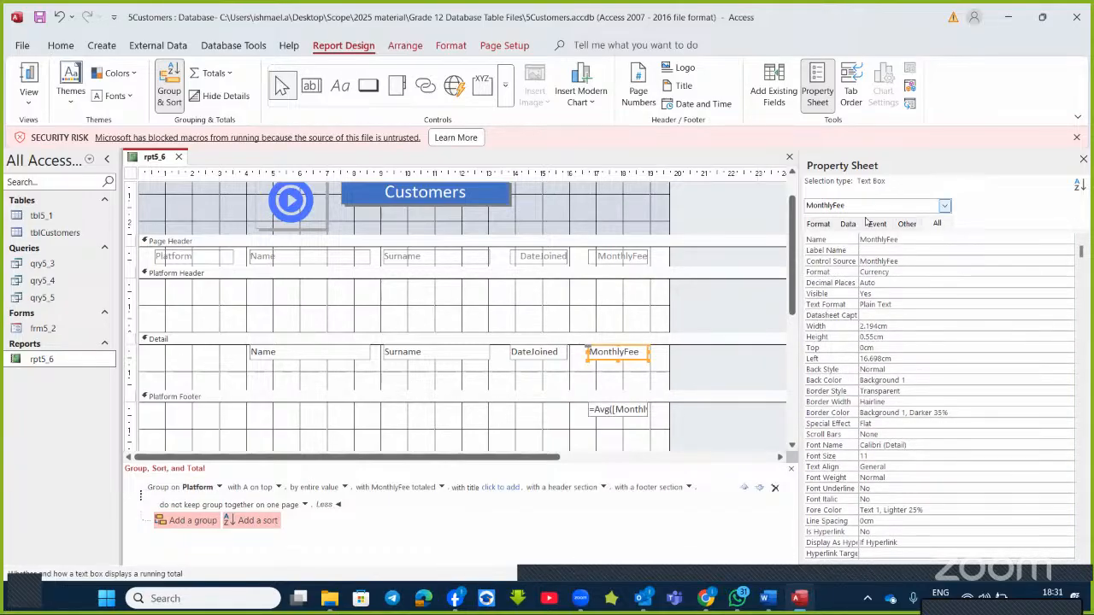
click(825, 223)
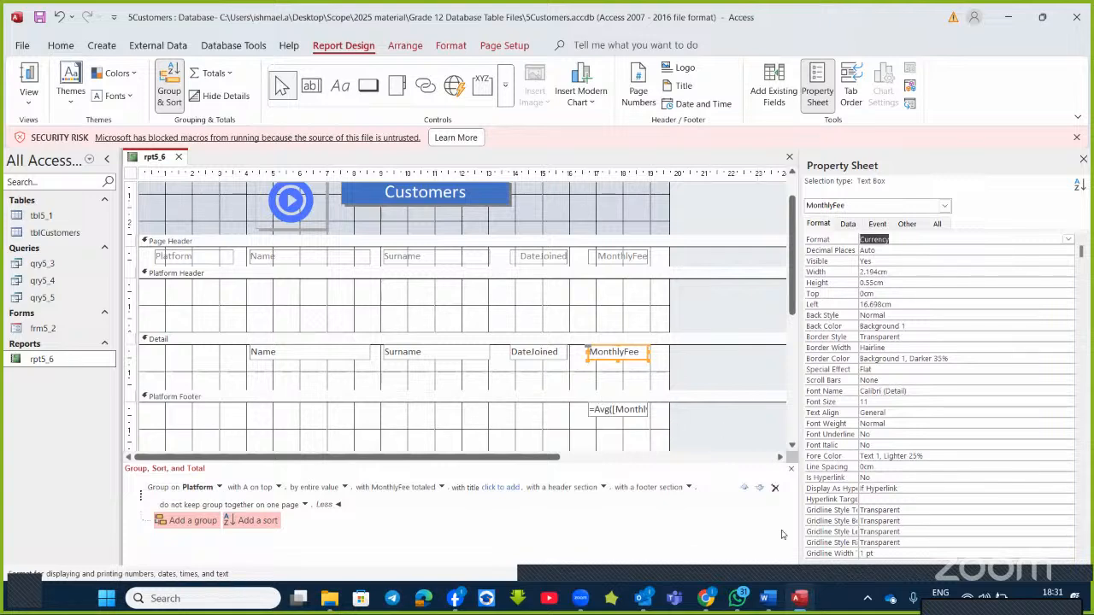
click(768, 598)
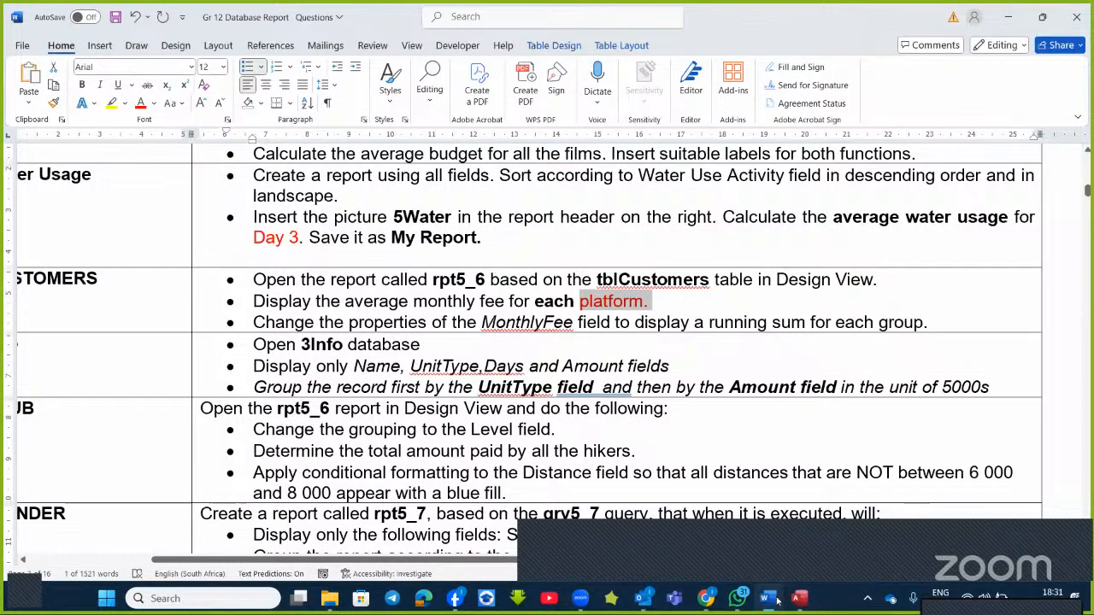
click(771, 595)
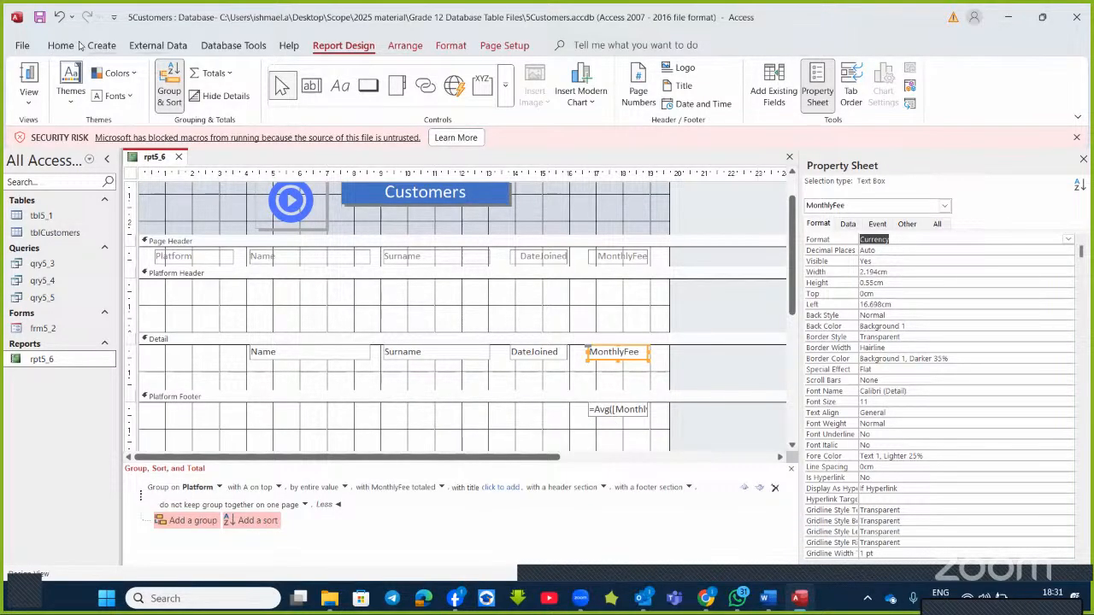
- View the rpt5_6 report in Report View and examine the running sums and average monthly fee of each platform group
click(29, 77)
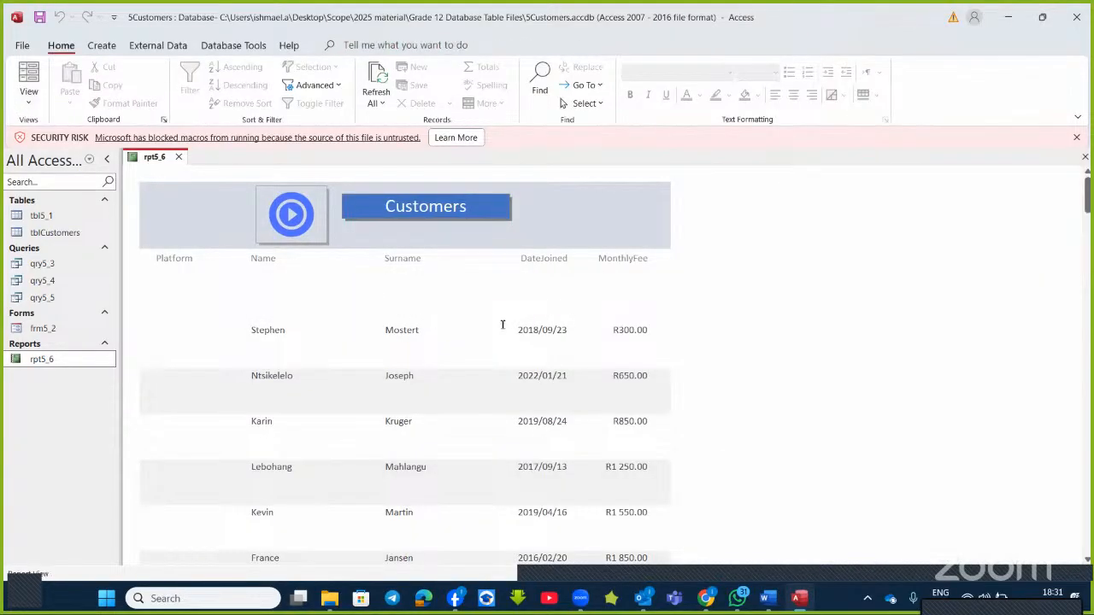
scroll(652, 307, down, 10)
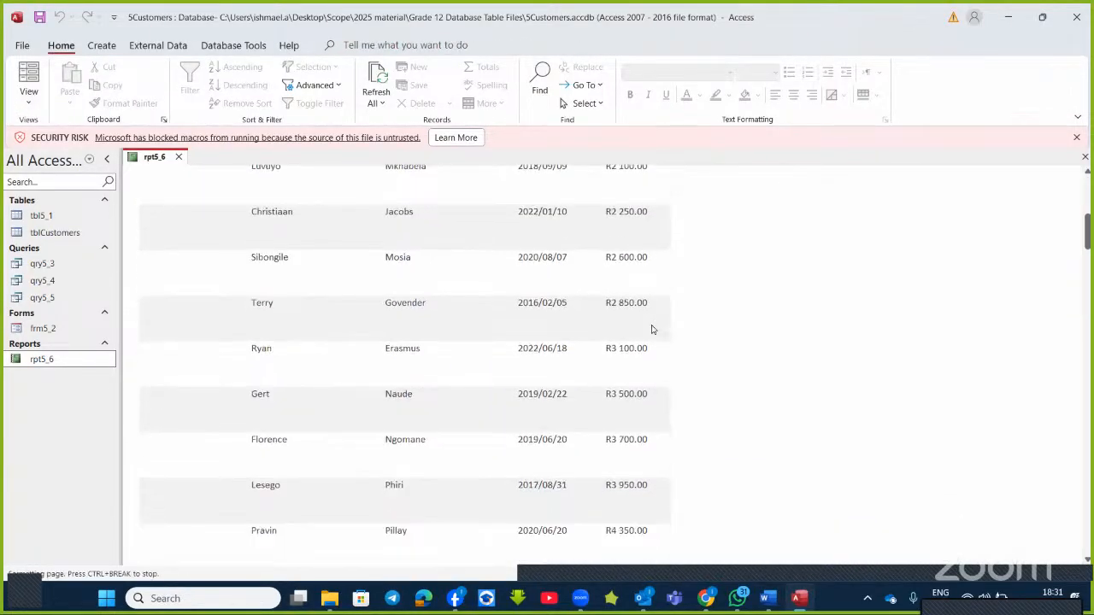
scroll(650, 336, down, 3)
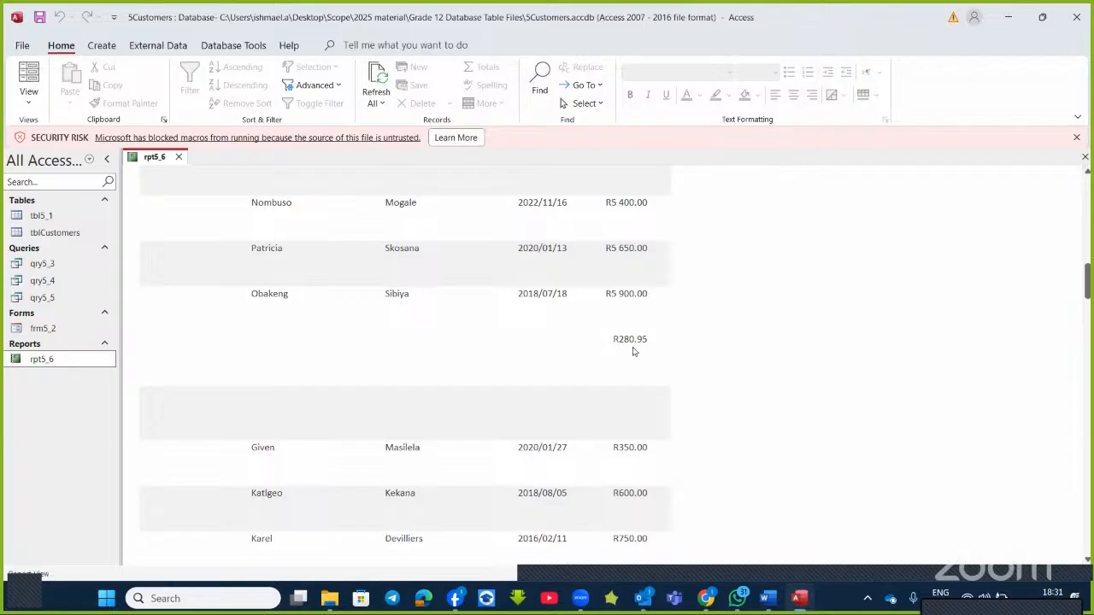
scroll(632, 351, down, 15)
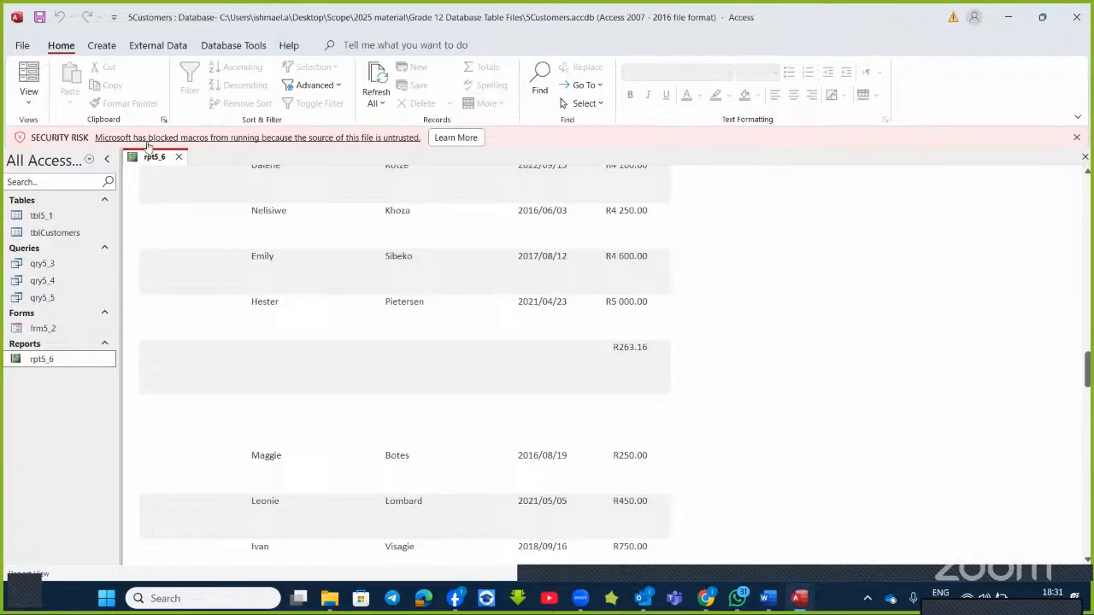
- Close the rpt5_6 report without saving its design changes, and close the 5Customers database
click(179, 157)
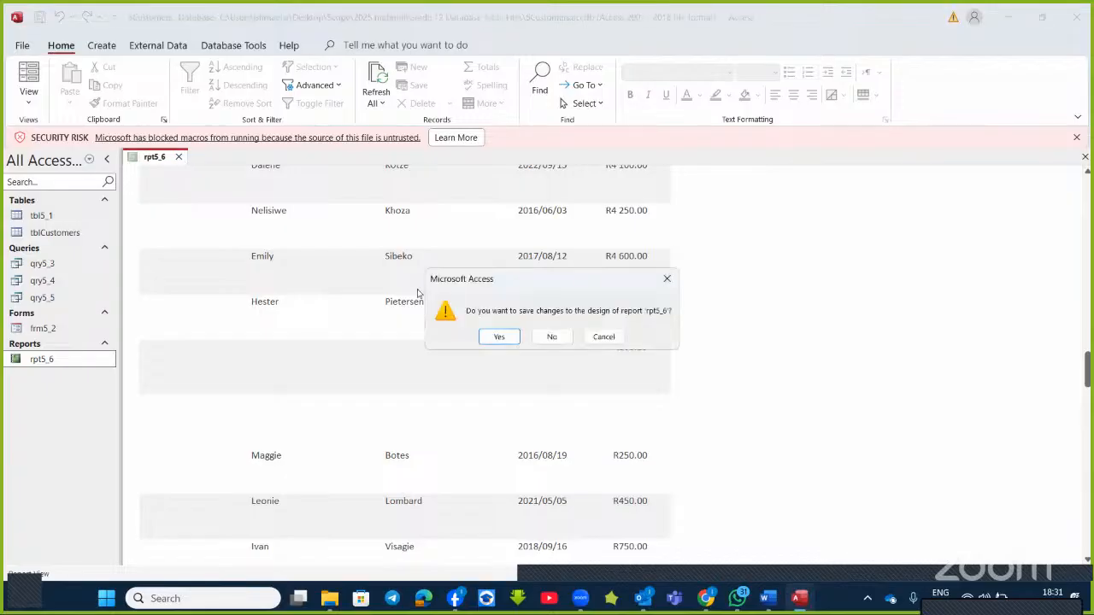
click(552, 338)
click(1081, 30)
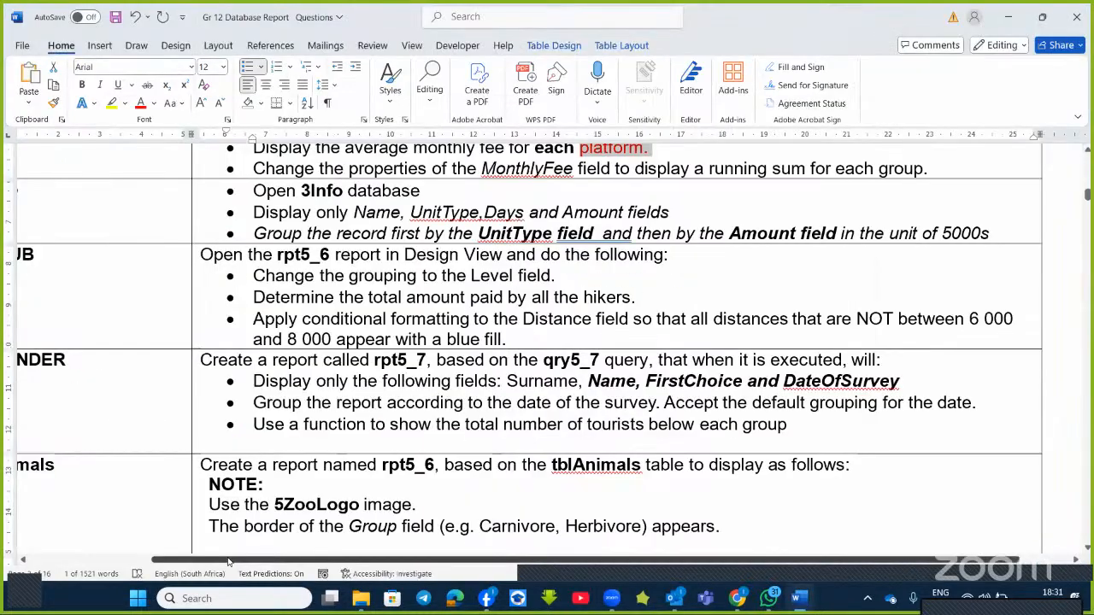
- Read the 3Info question in the Word document and open the 3Info database from the Grade 12 Database Table Files folder
mouse_move(231, 558)
mouse_down()
mouse_move(190, 551)
mouse_move(226, 549)
mouse_up()
scroll(326, 235, up, 1)
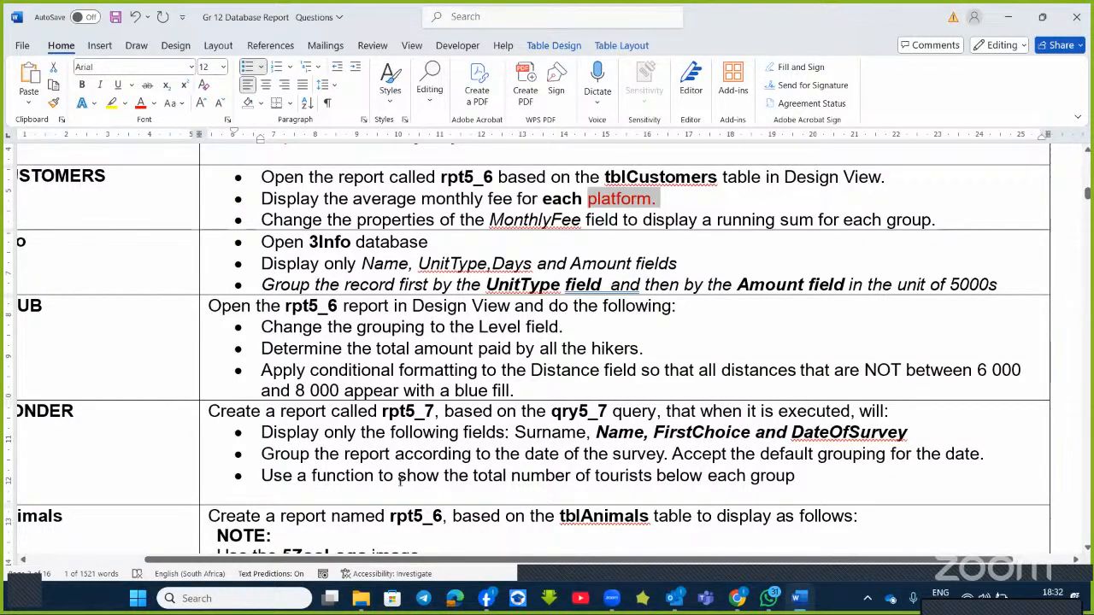
drag(400, 561, 363, 563)
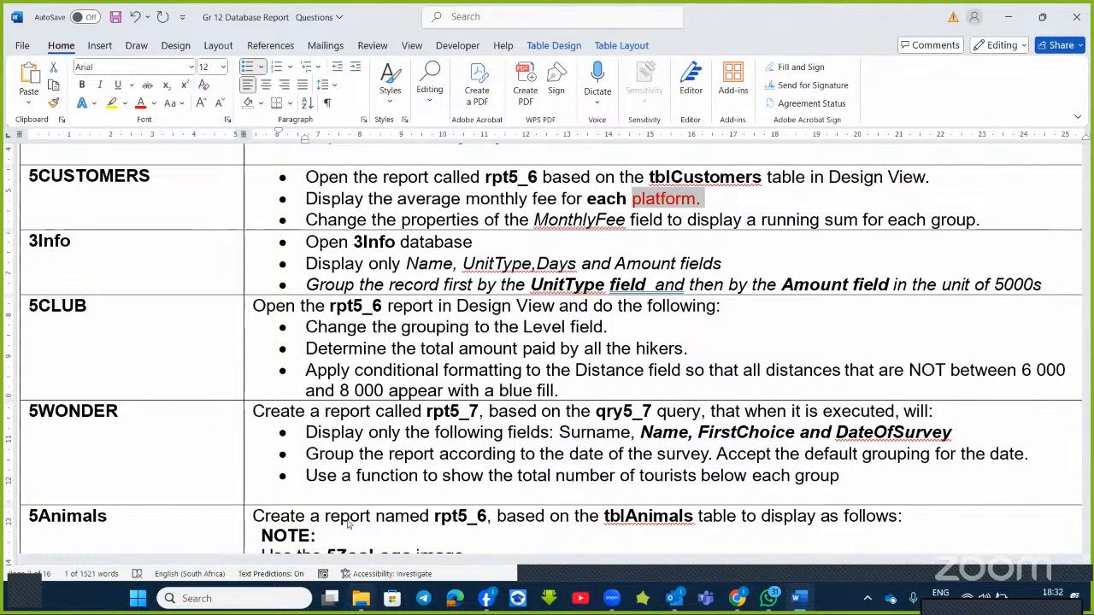
click(361, 598)
scroll(282, 282, up, 3)
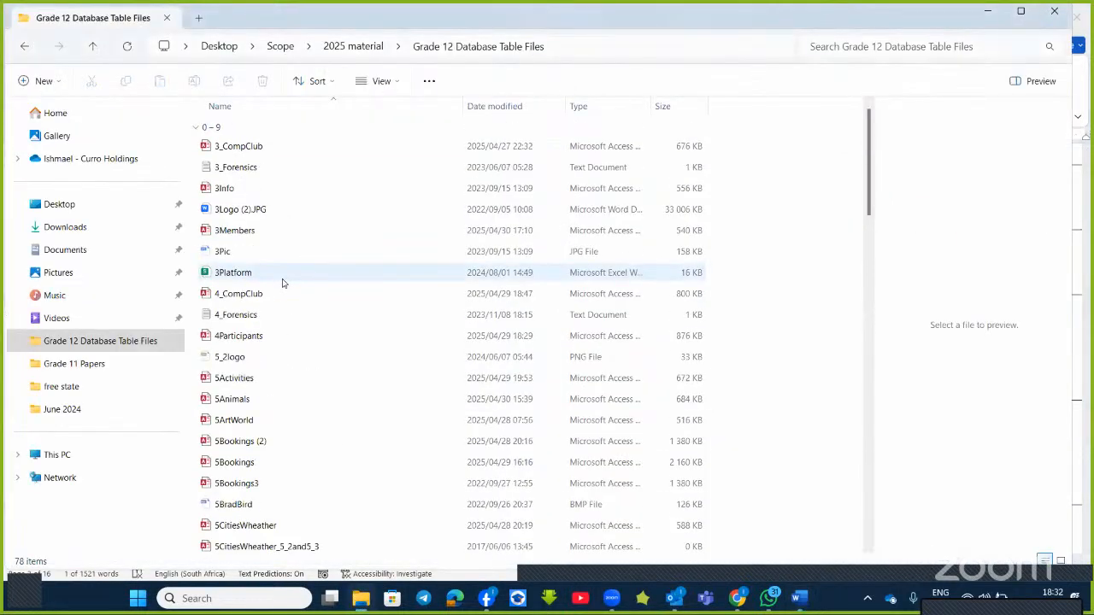
click(245, 189)
double_click(245, 189)
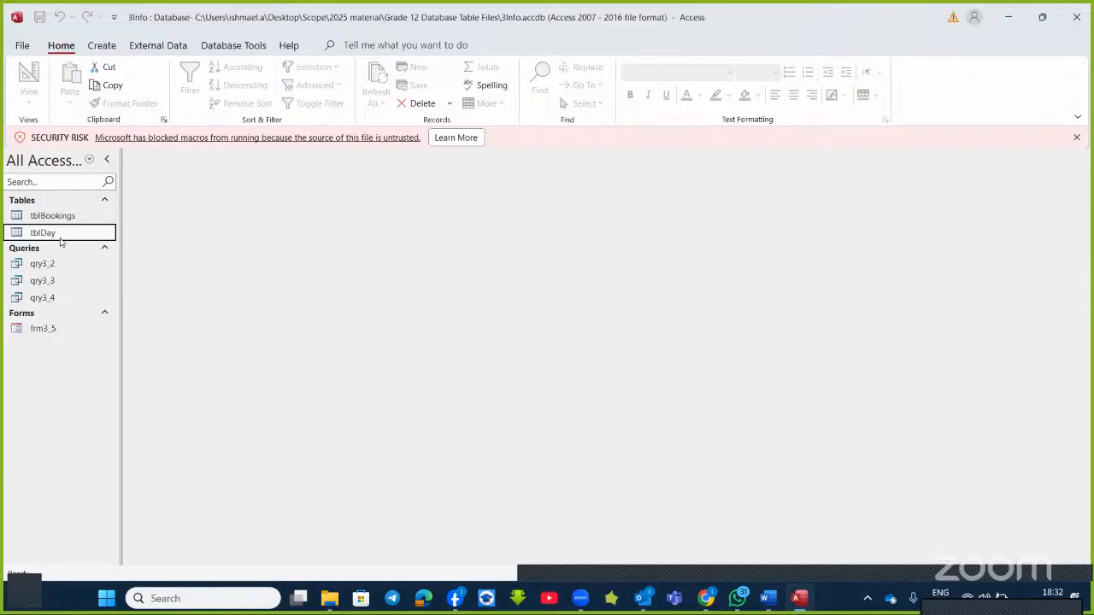
- Start a new report with the Report Wizard, check the 3Info question in Word, and choose the tblBookings table as the field source
click(101, 45)
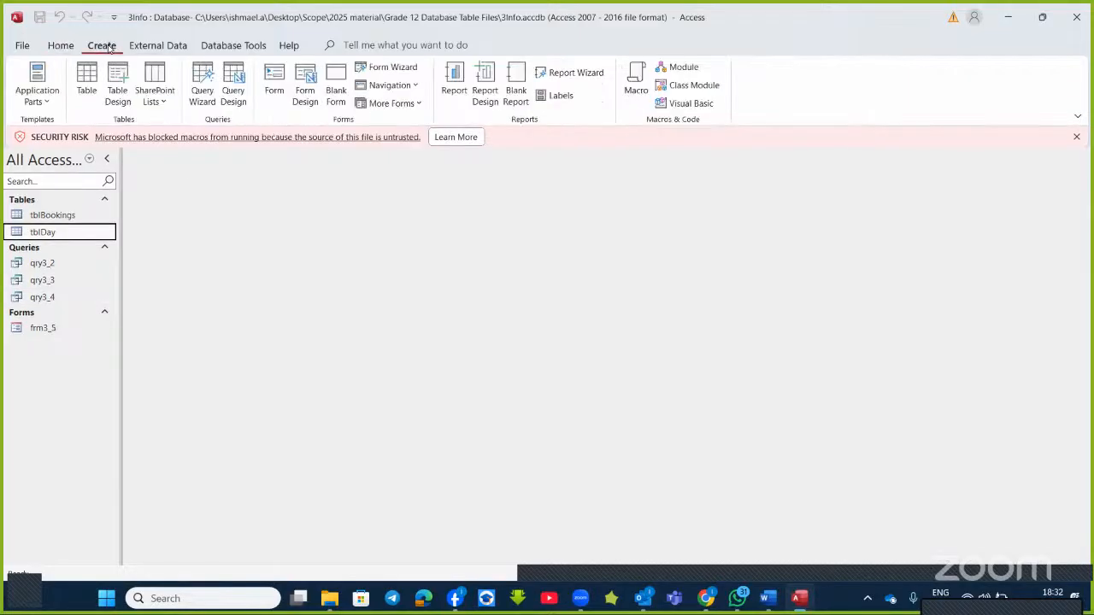
click(569, 73)
click(768, 599)
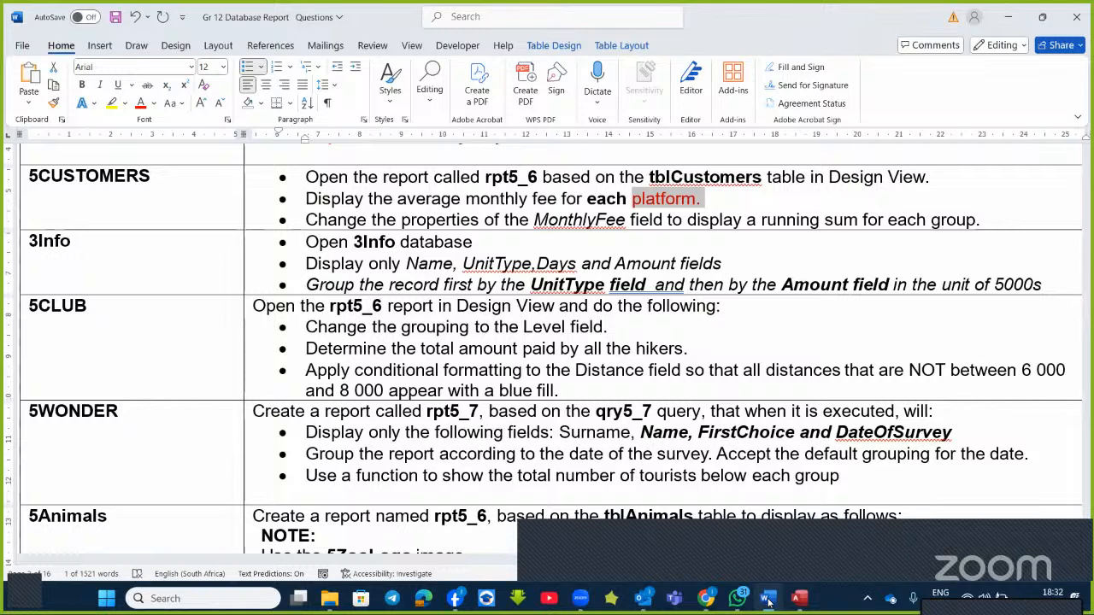
click(768, 599)
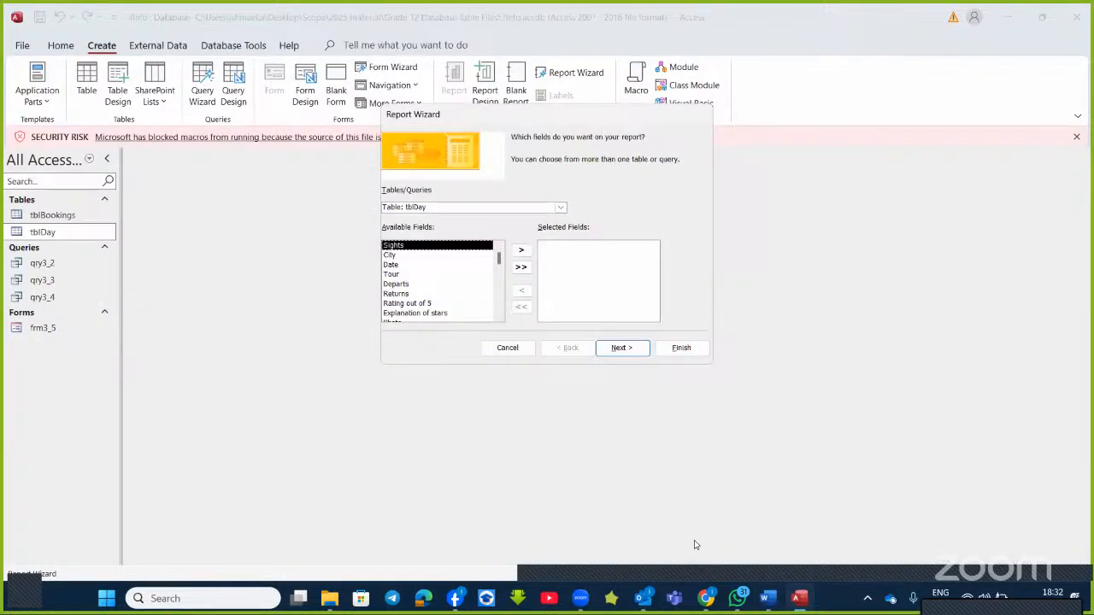
click(562, 210)
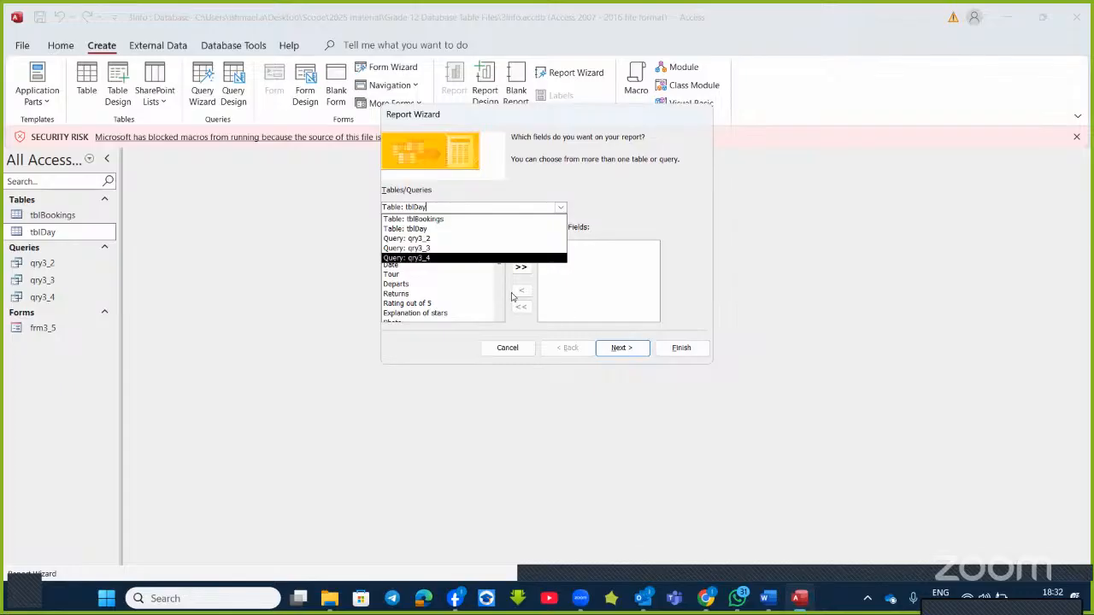
click(462, 219)
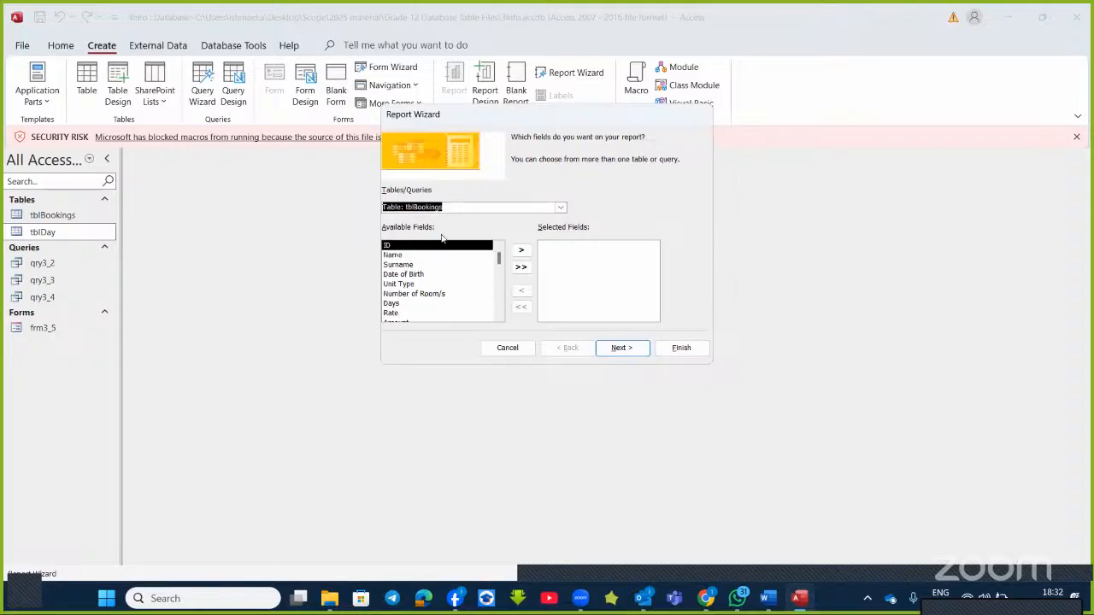
- Check the 3Info question in Word and add the Name, Unit Type, Days and Amount fields of tblBookings to the report
click(762, 605)
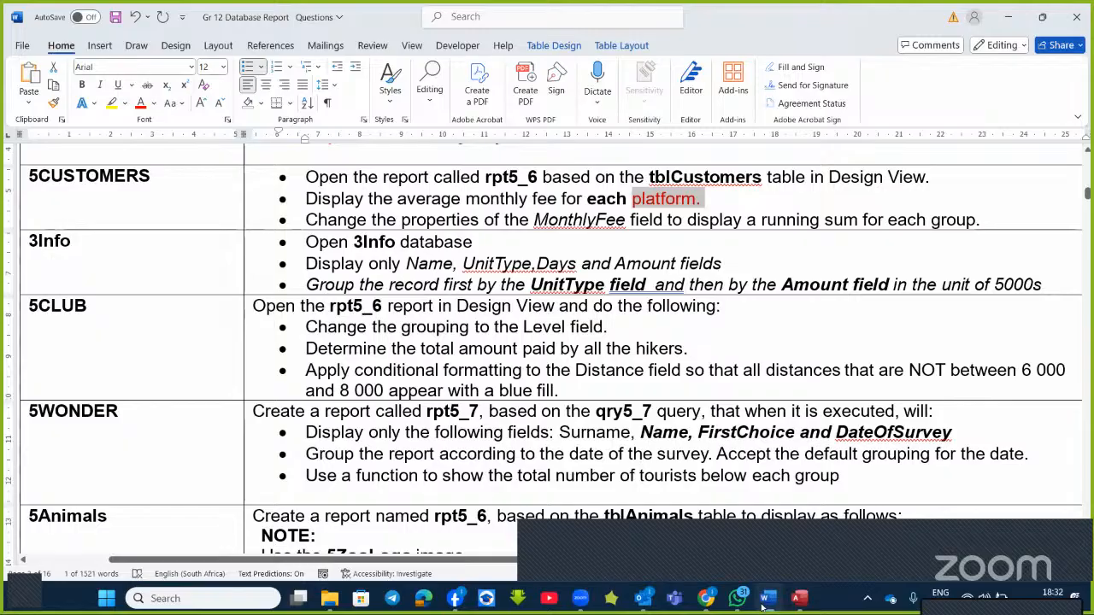
click(763, 605)
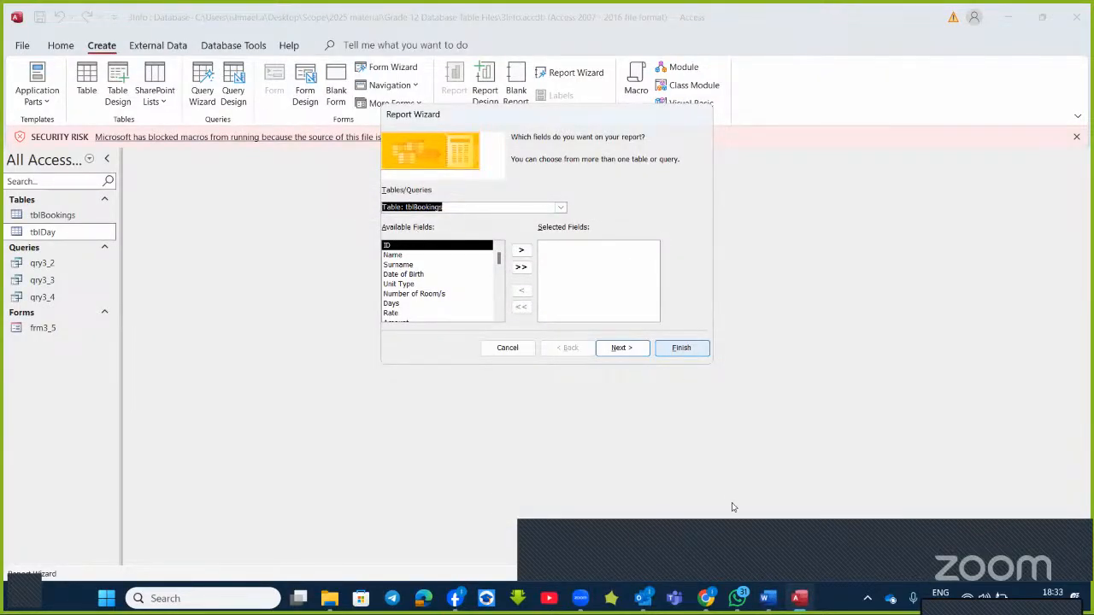
click(767, 608)
click(767, 605)
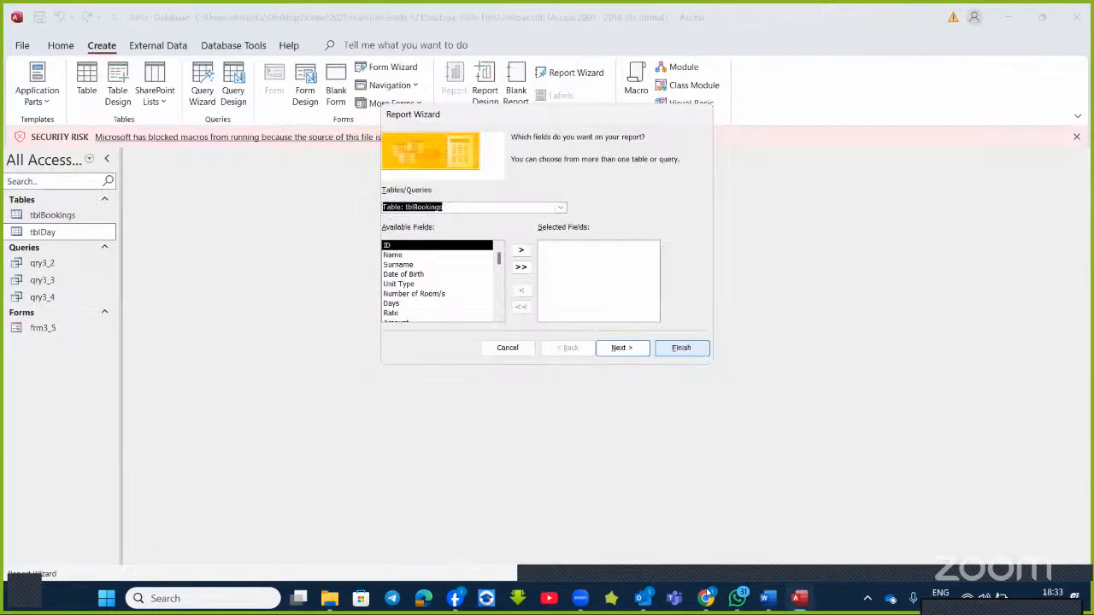
double_click(396, 256)
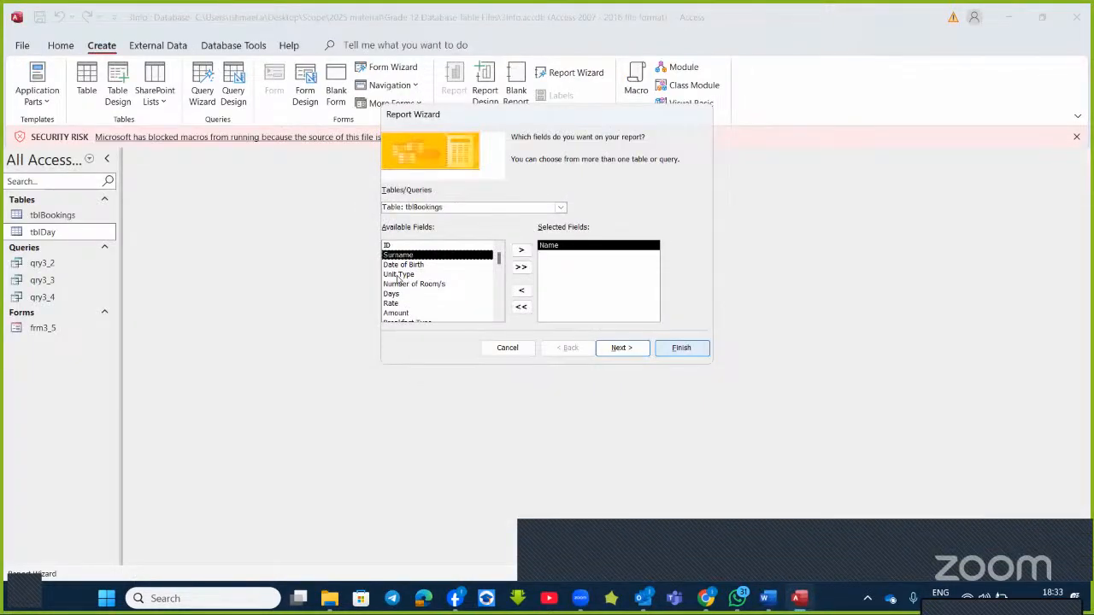
double_click(399, 276)
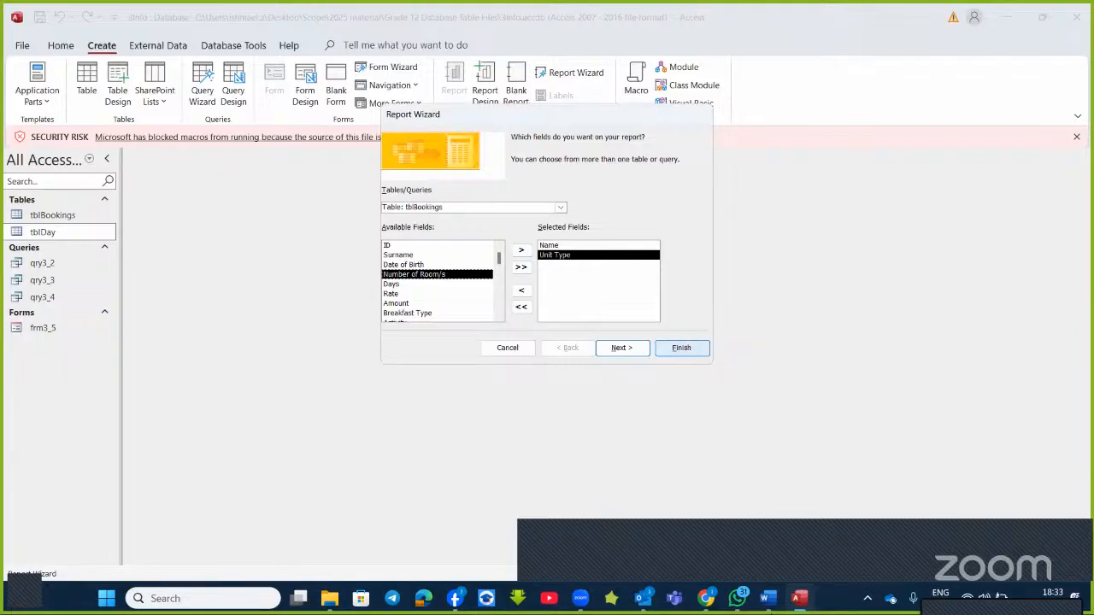
click(766, 605)
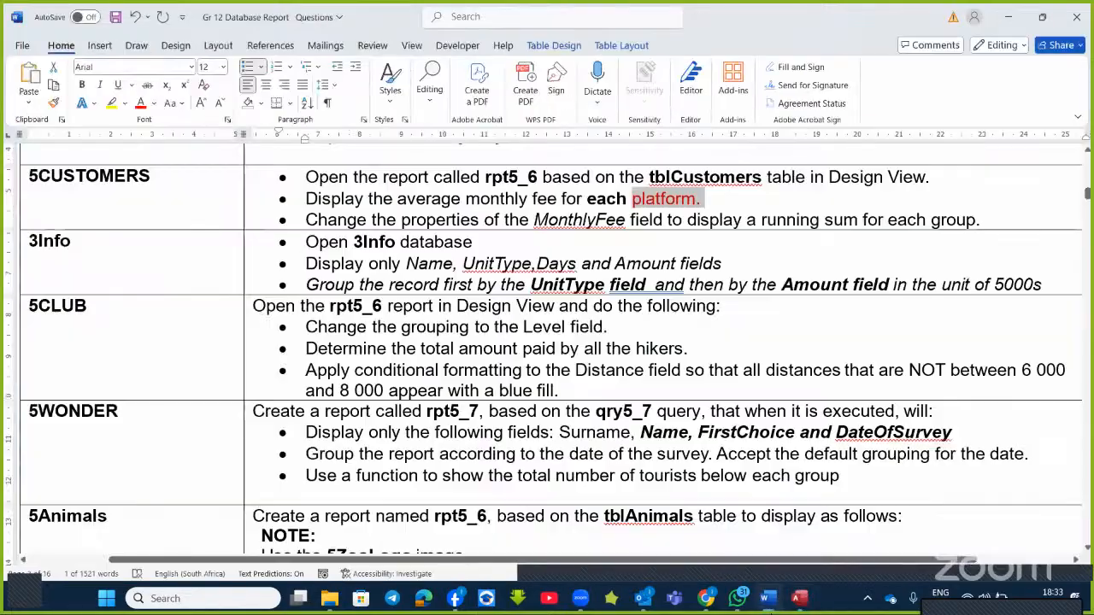
key(alt+Tab)
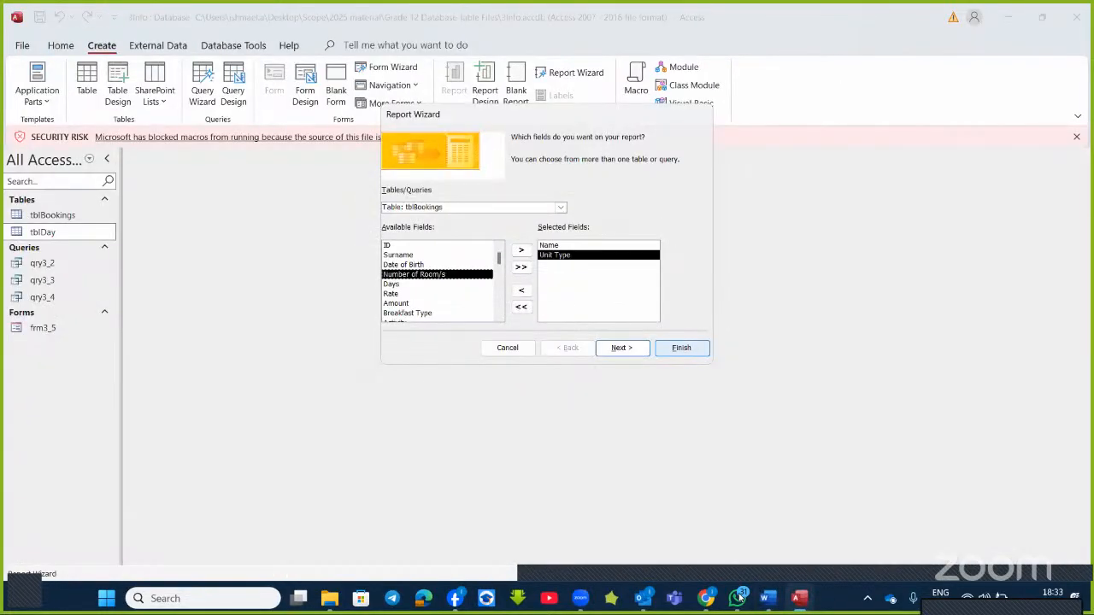
double_click(408, 293)
double_click(544, 267)
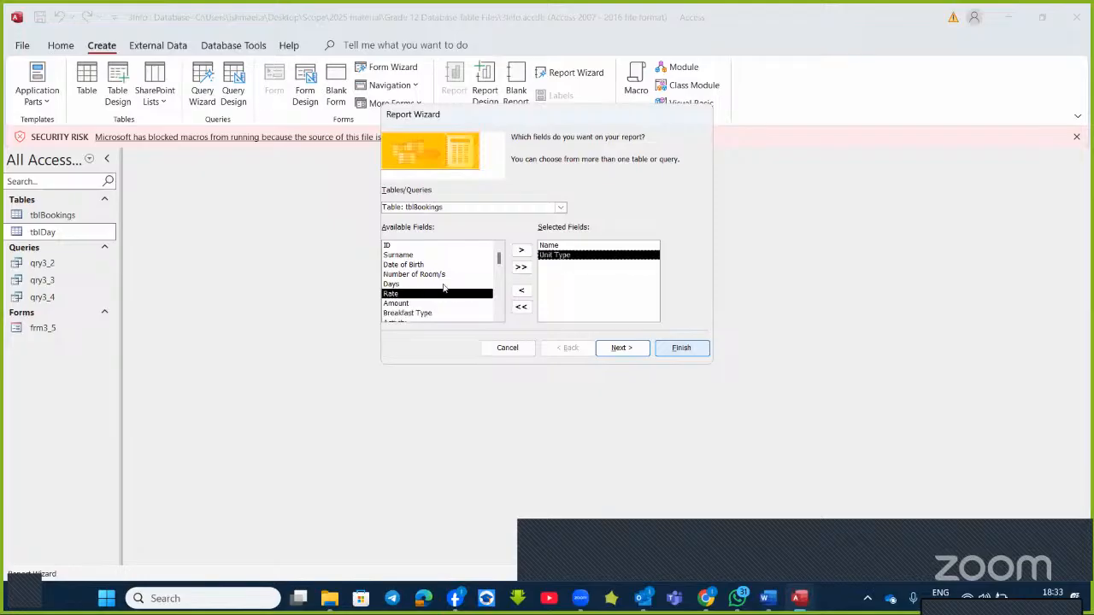
double_click(391, 284)
double_click(399, 294)
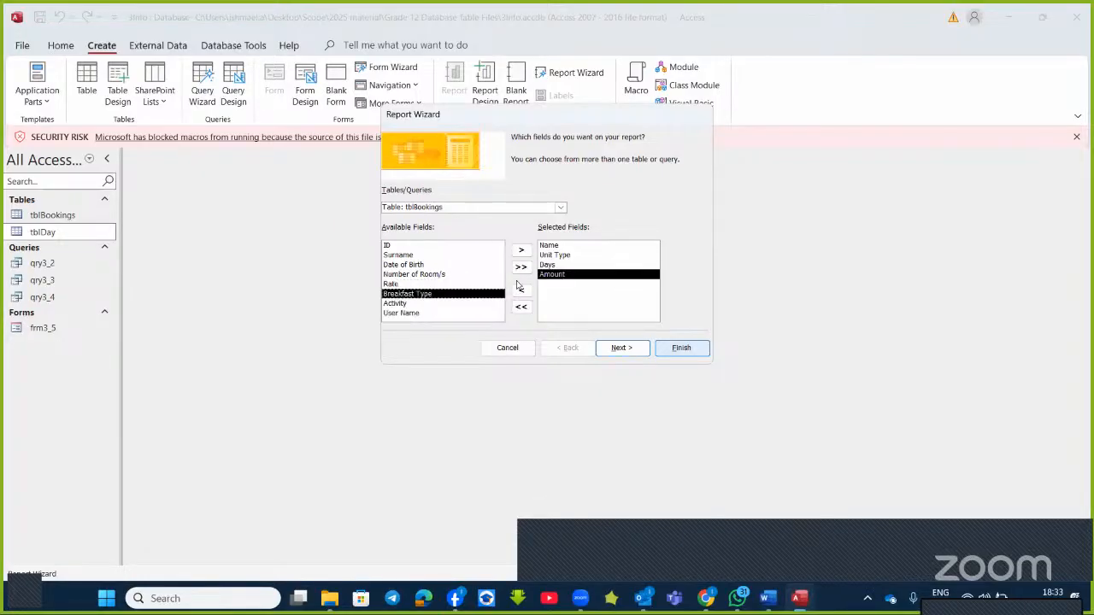
- Recheck the grouping instruction in Word and group the report first by Unit Type, then by Amount
click(621, 348)
click(766, 600)
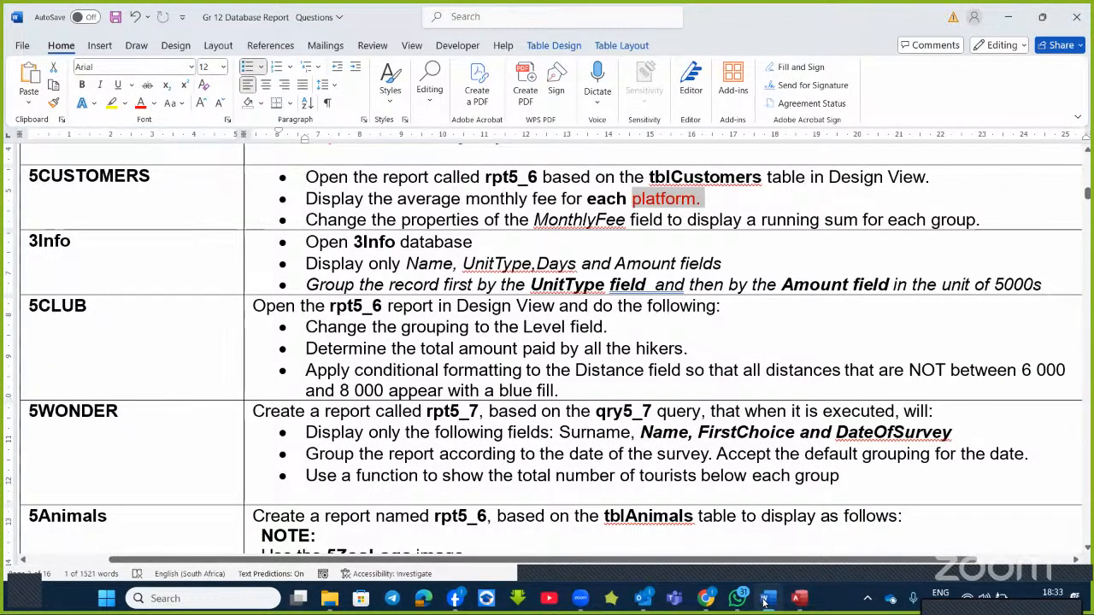
click(767, 600)
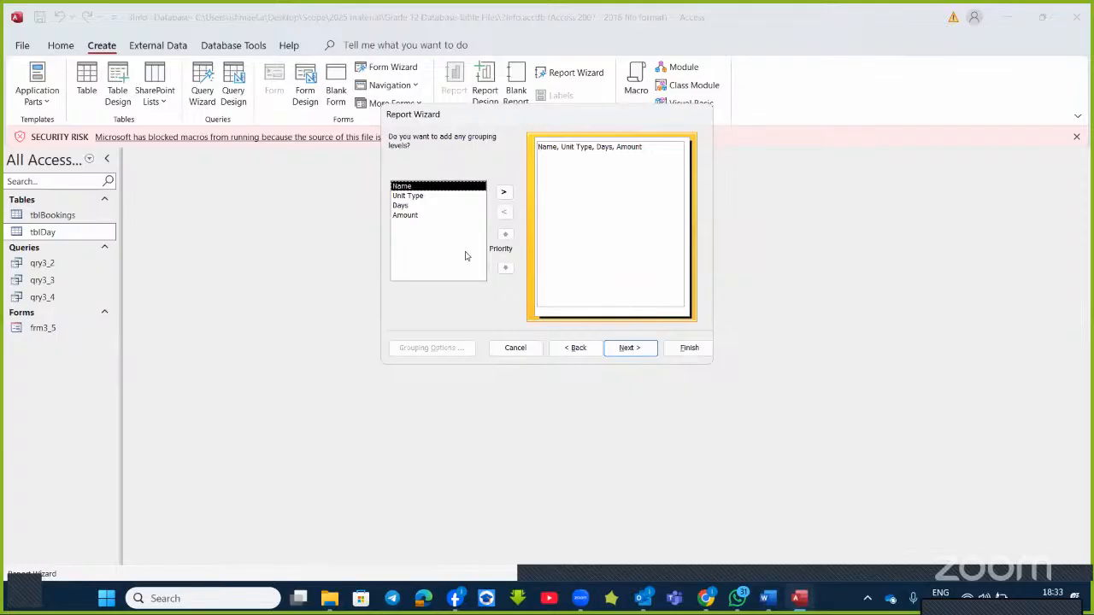
double_click(416, 196)
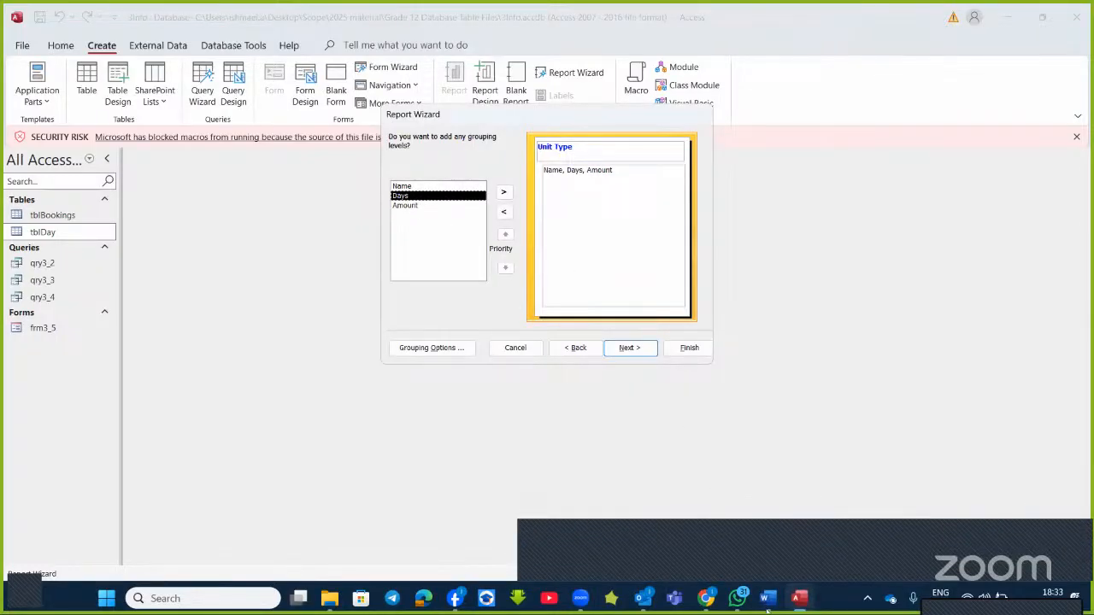
double_click(405, 206)
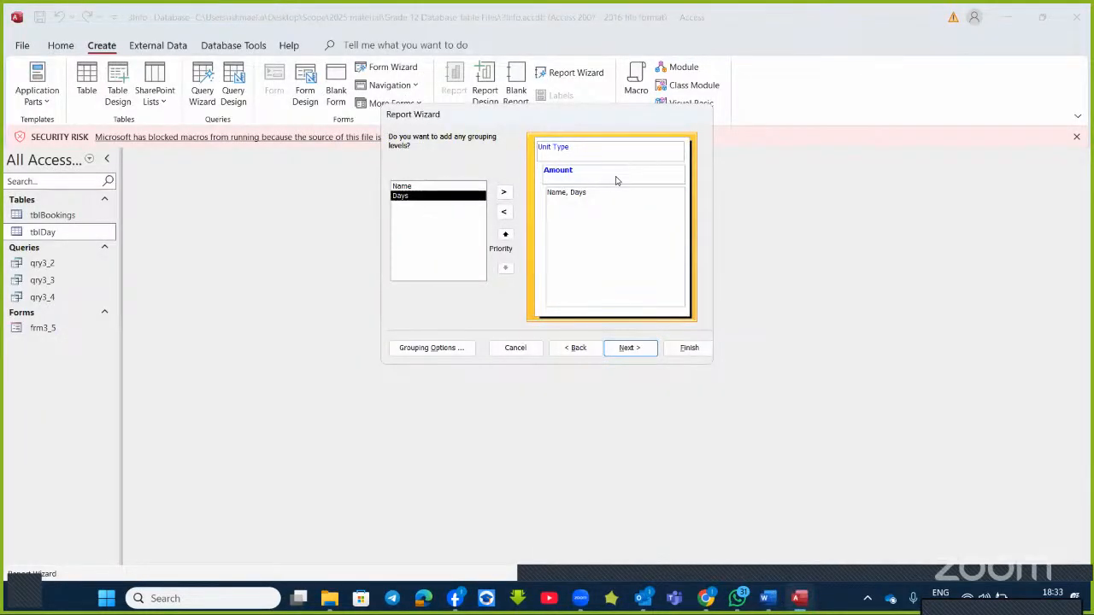
- Set the grouping interval of the Amount field to 5000s and accept the grouping levels
click(437, 348)
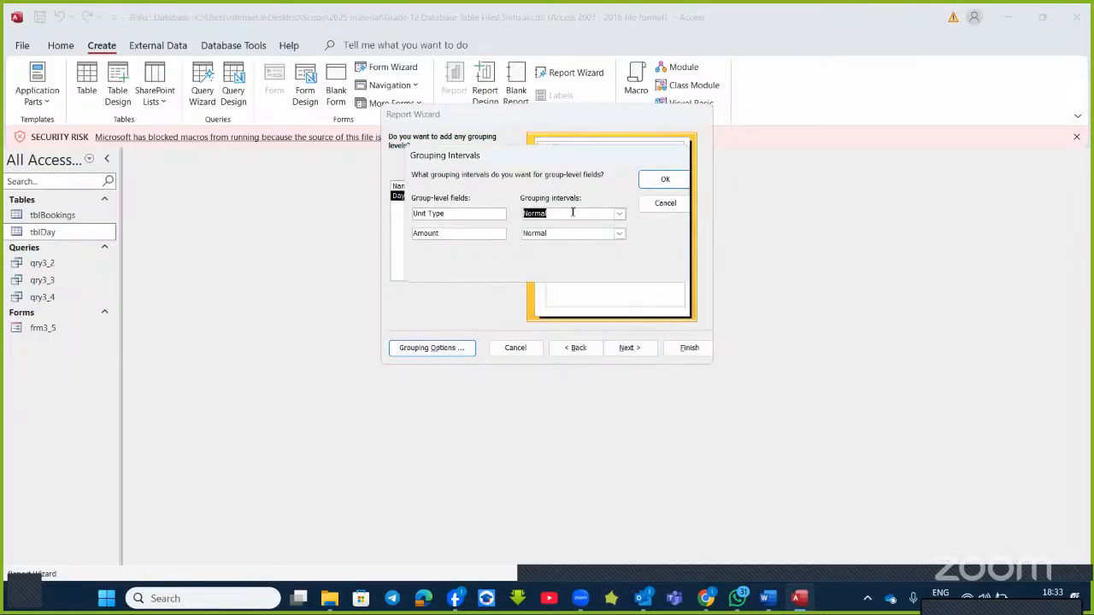
click(619, 233)
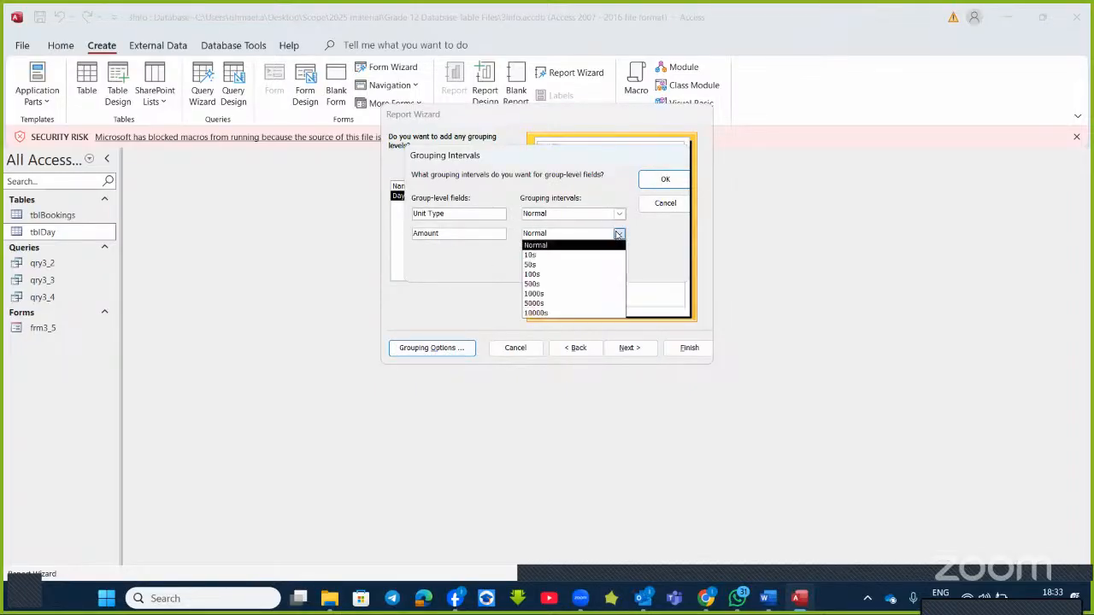
click(548, 304)
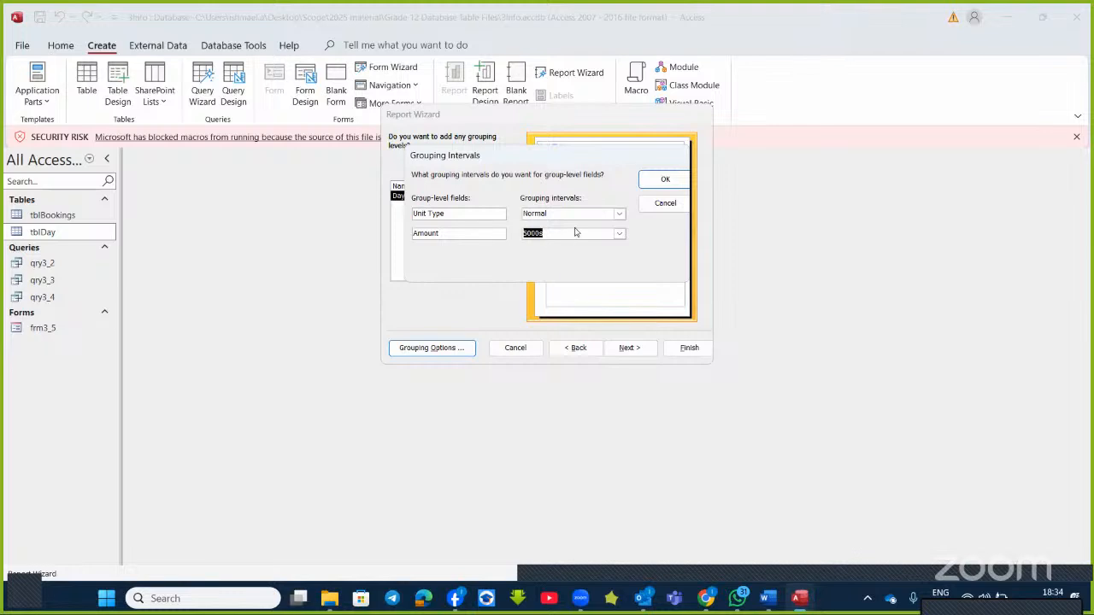
click(660, 182)
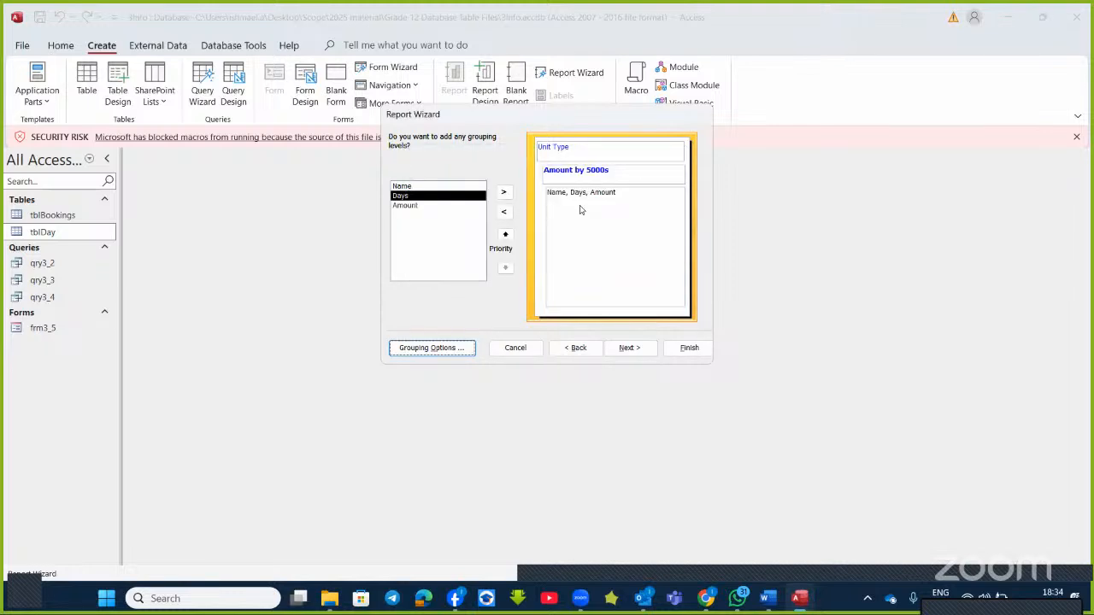
click(624, 352)
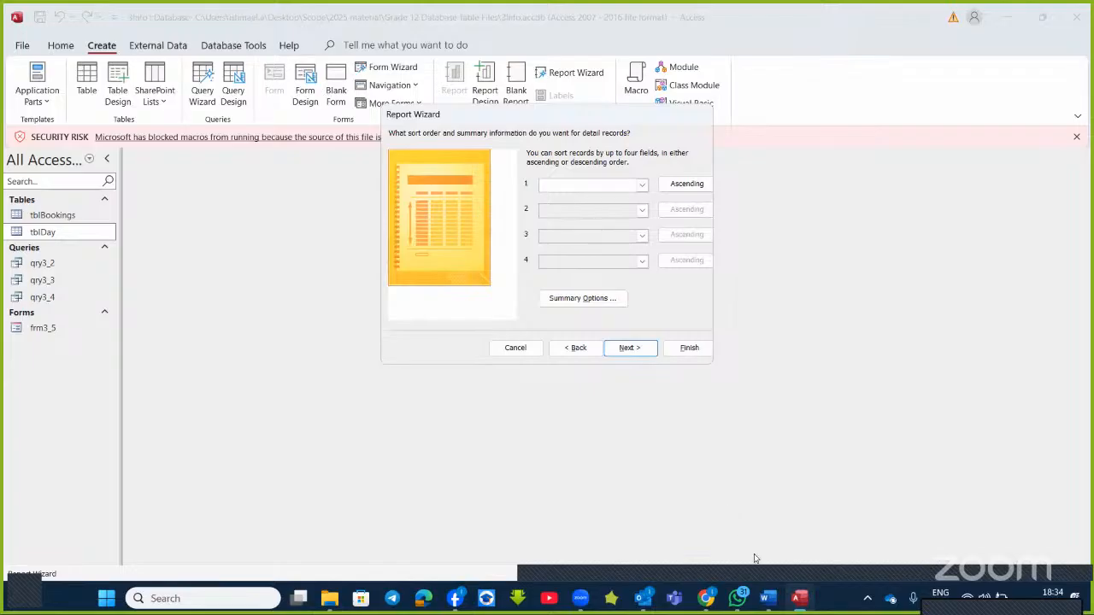
- Check the 3Info question in Word, leave the detail records unsorted, and set the report's orientation to Landscape
click(772, 607)
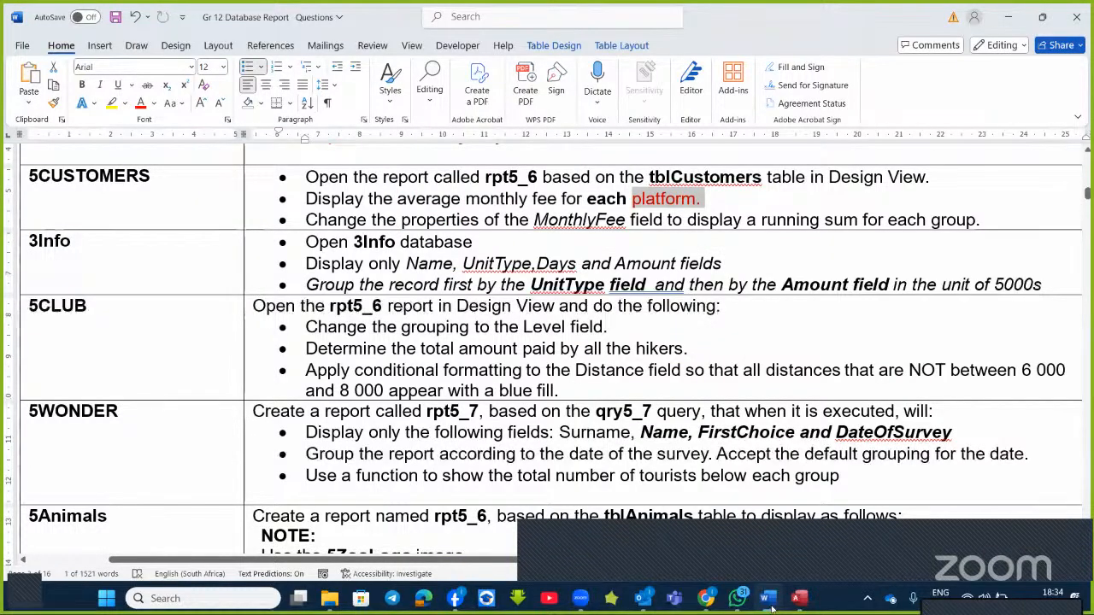
click(771, 607)
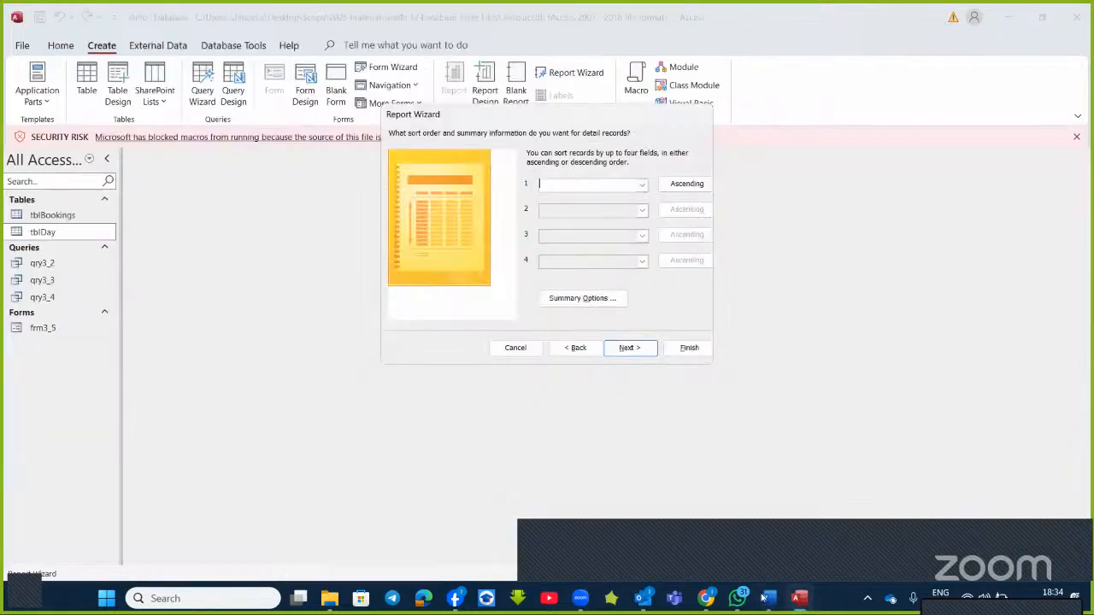
click(627, 350)
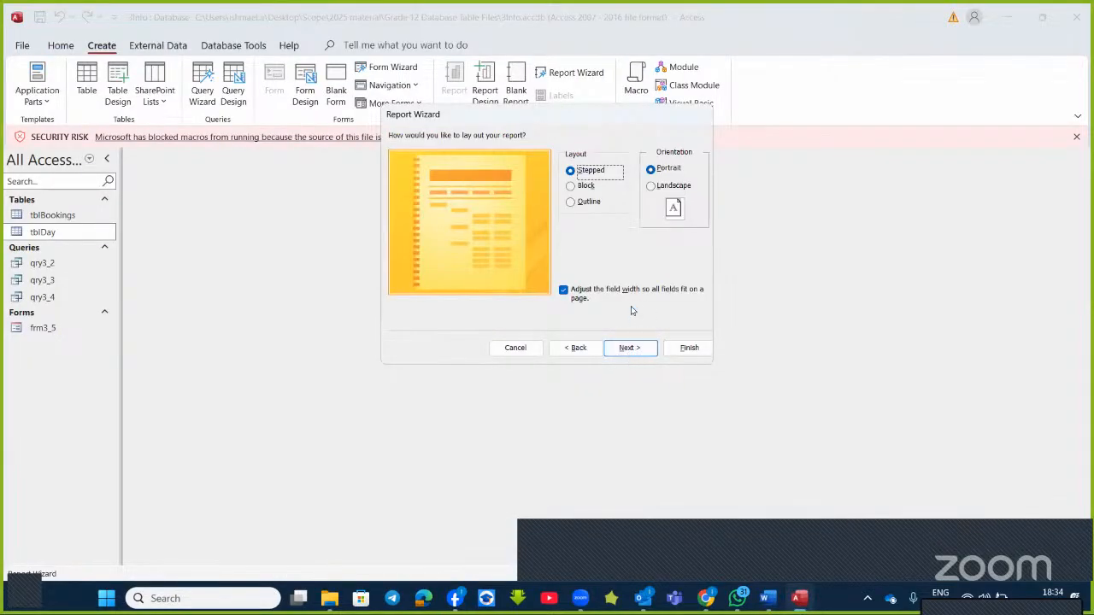
click(671, 188)
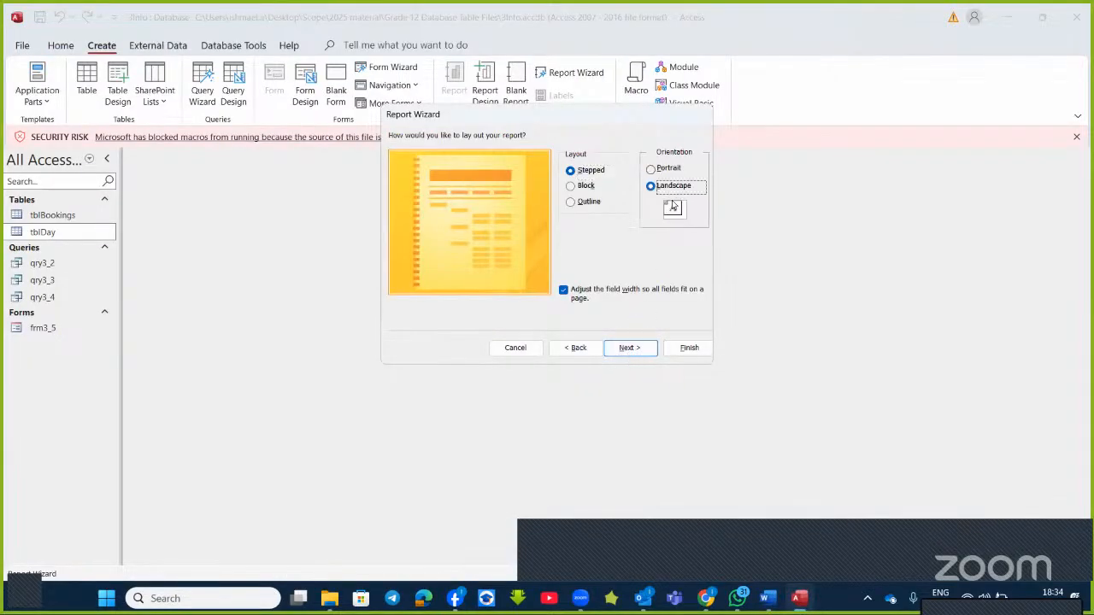
click(645, 353)
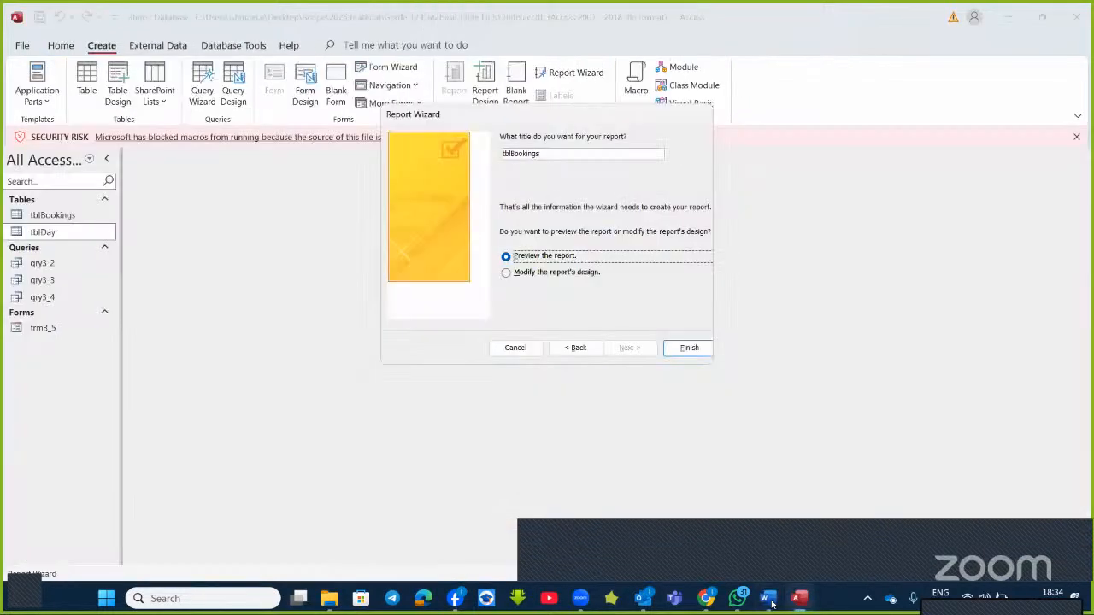
- Check the question in Word again and finish the wizard with the title tblBookings and the preview option
click(769, 598)
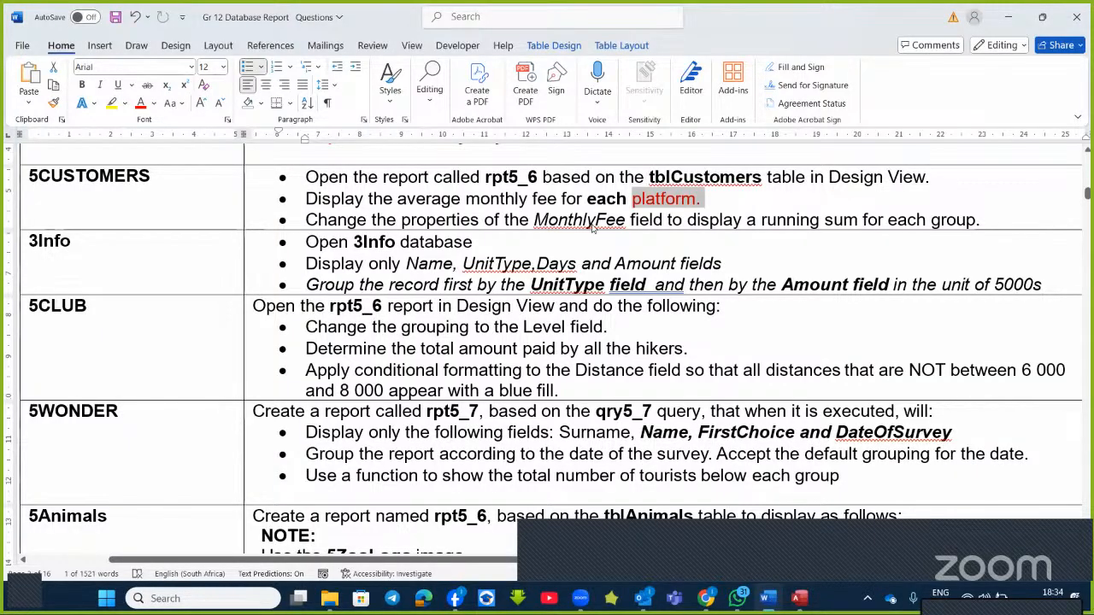
key(alt+Tab)
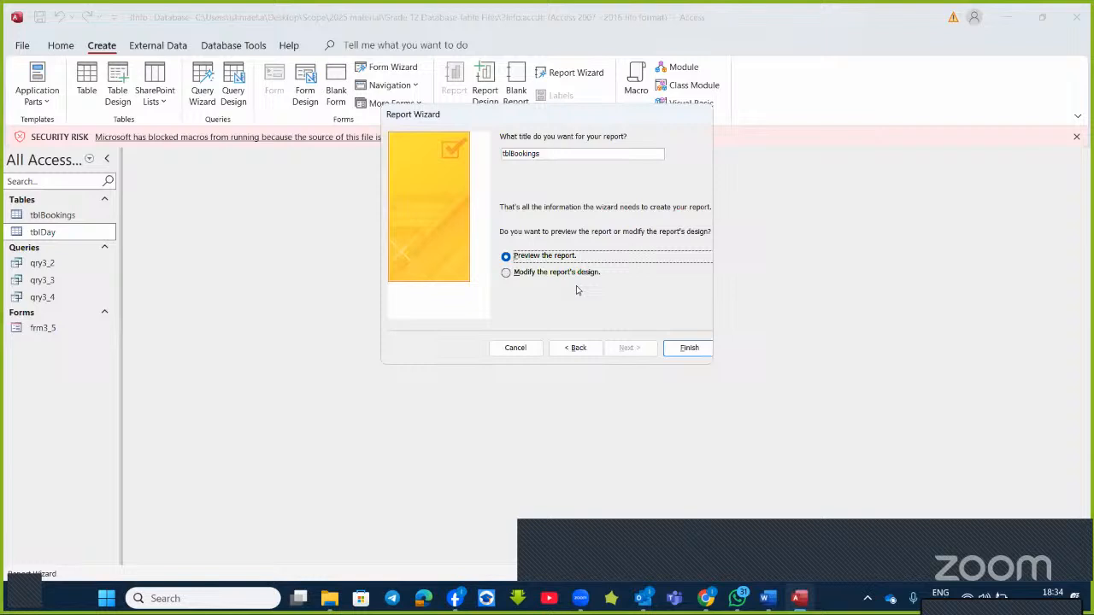
click(689, 347)
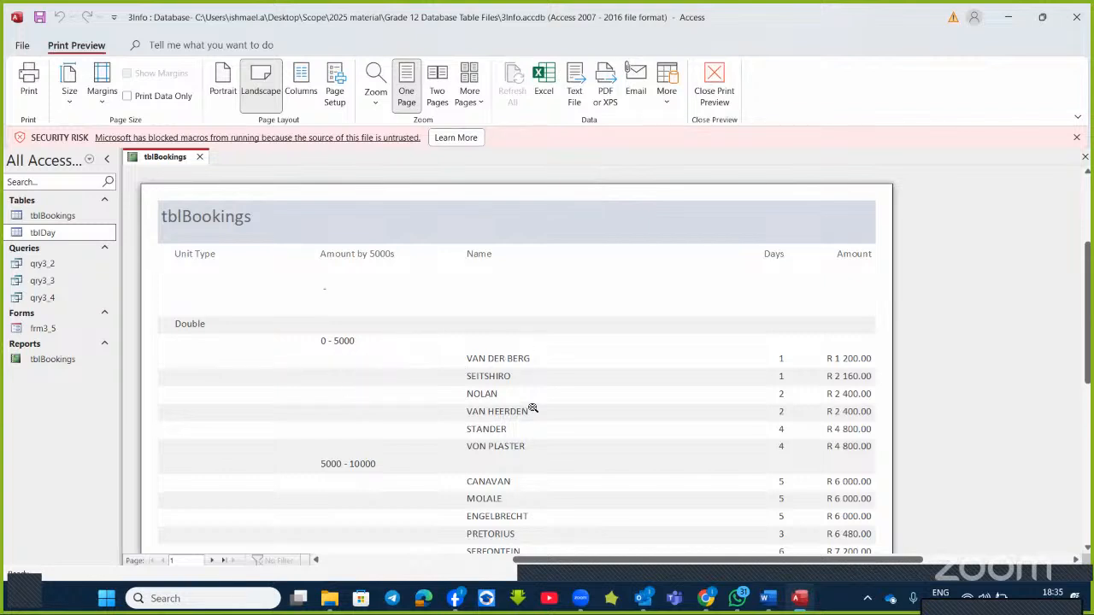
- Look through the Amount groups by 5000s under the Unit Type in the report preview, and close Print Preview
scroll(390, 445, down, 1)
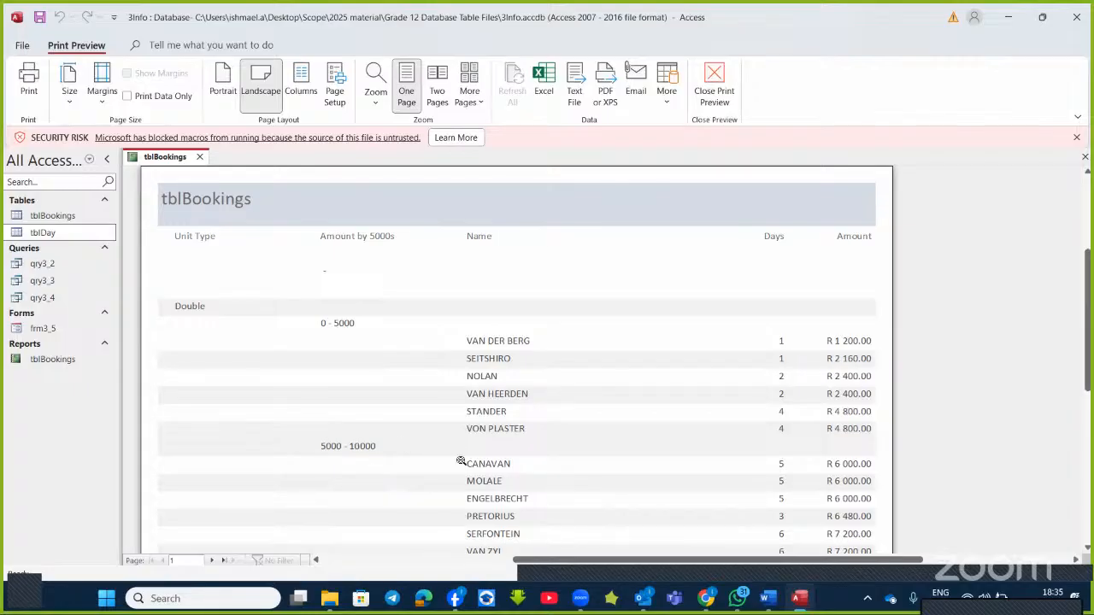
scroll(505, 446, down, 5)
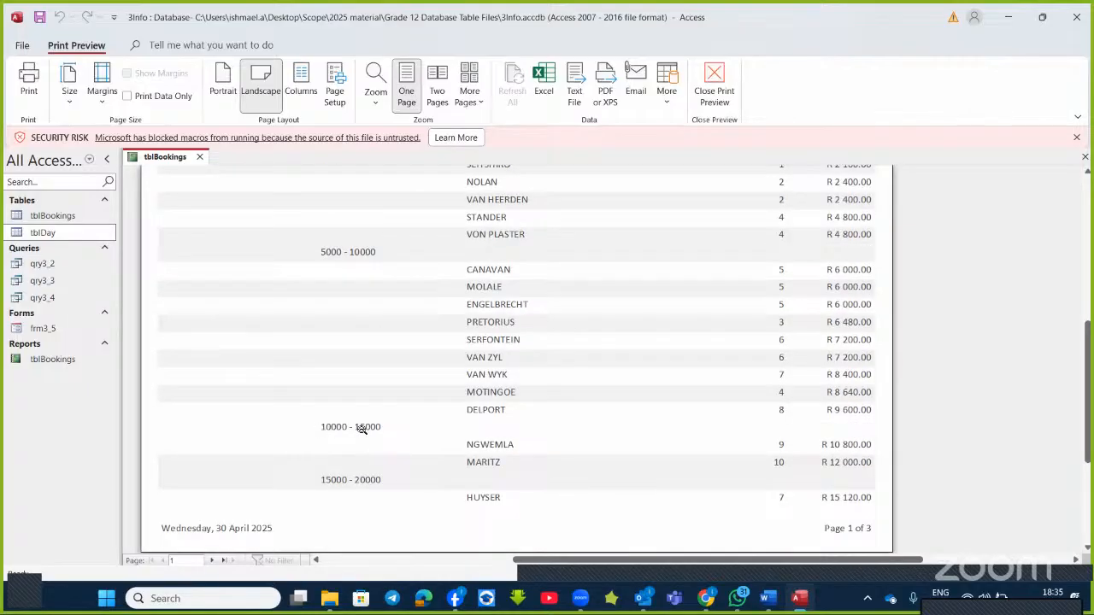
scroll(718, 275, up, 2)
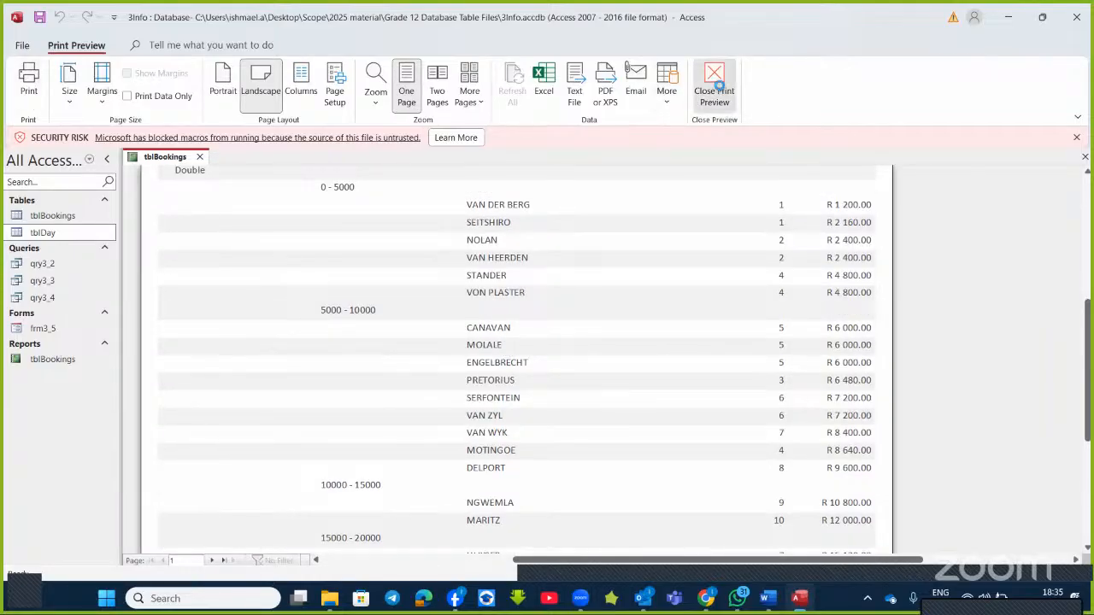
click(714, 89)
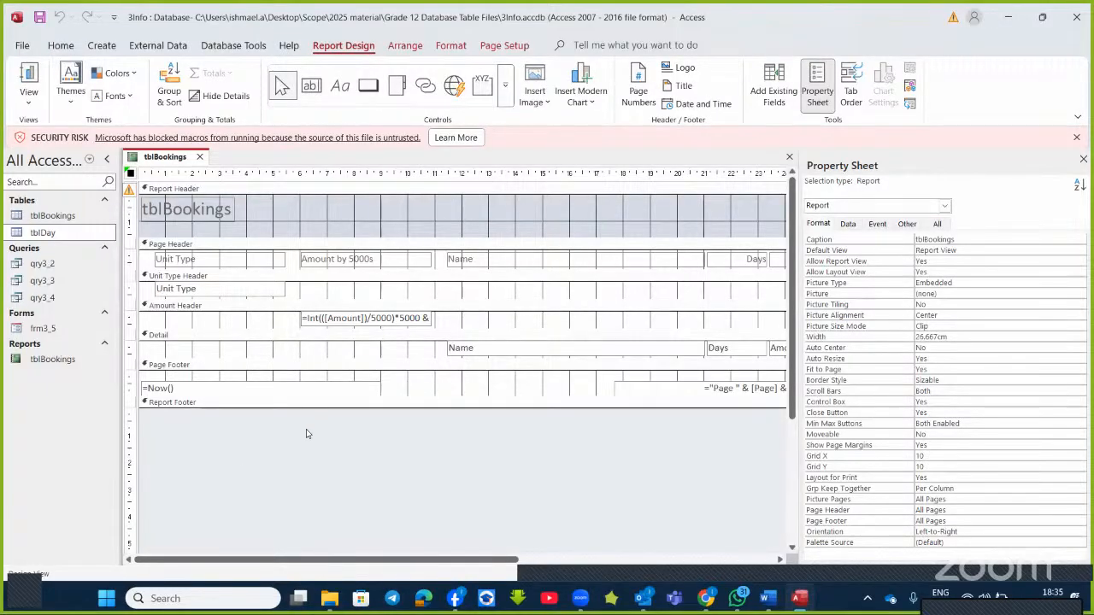
- Add a Count Values total on Surname to the Amount group, shown as a subtotal in the group footer
click(165, 87)
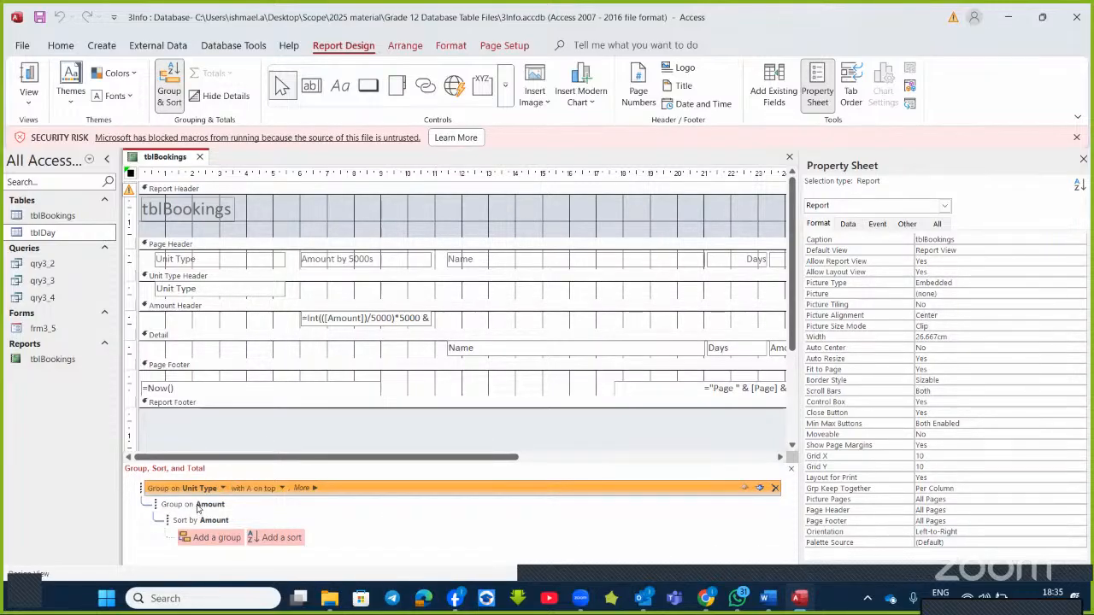
click(197, 507)
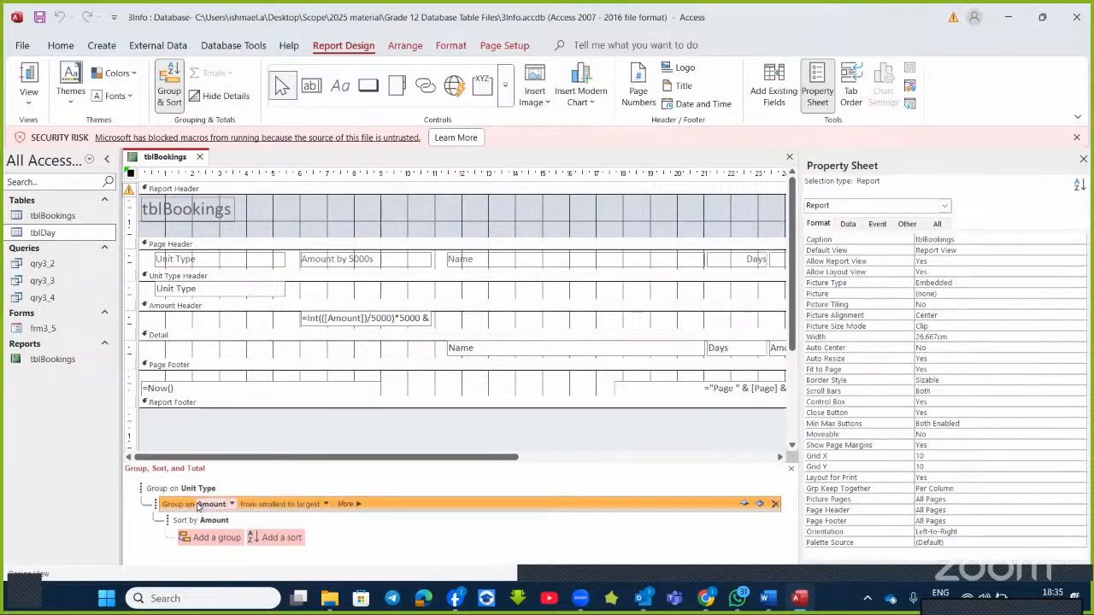
click(357, 504)
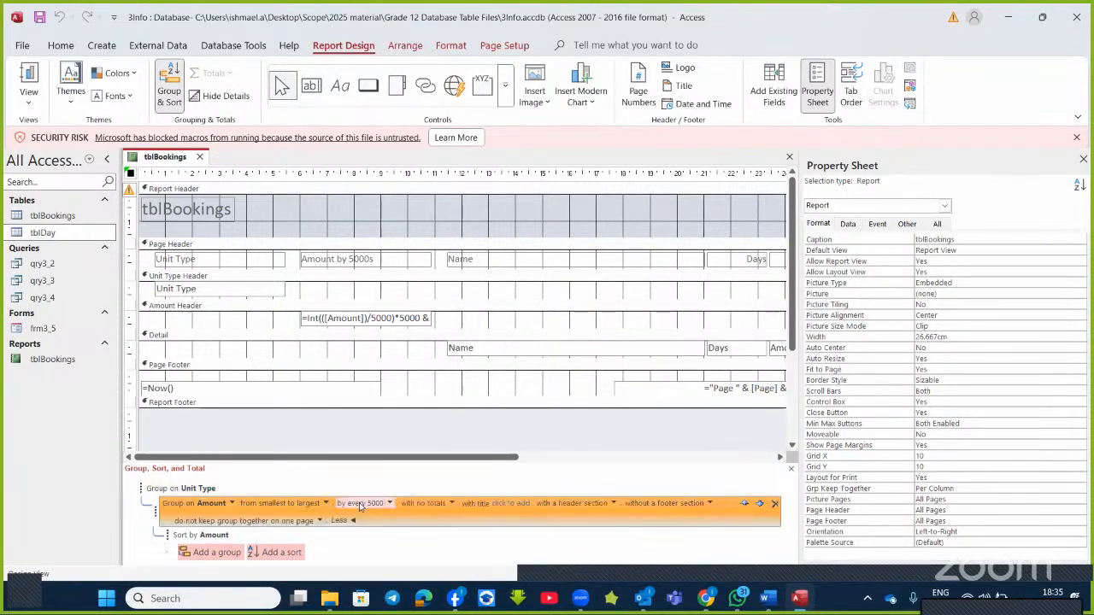
click(451, 503)
click(577, 501)
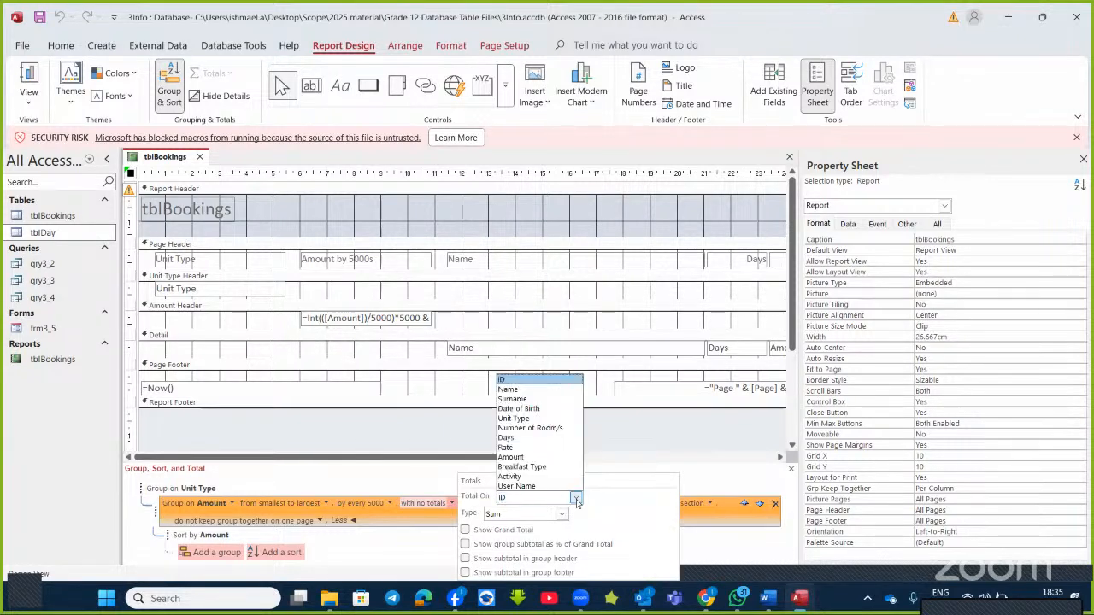
click(534, 400)
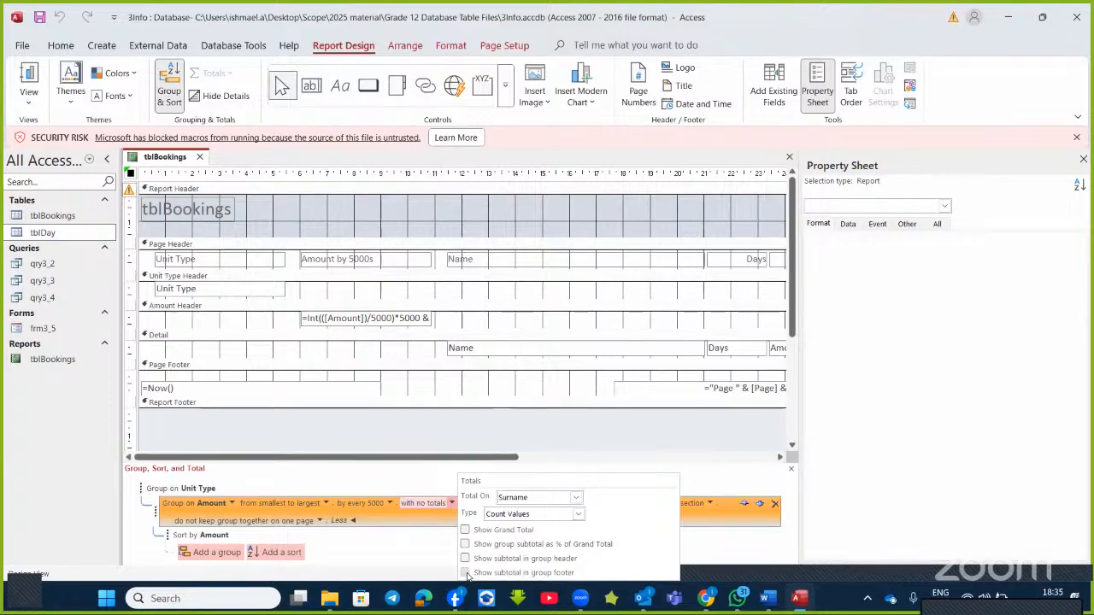
click(470, 573)
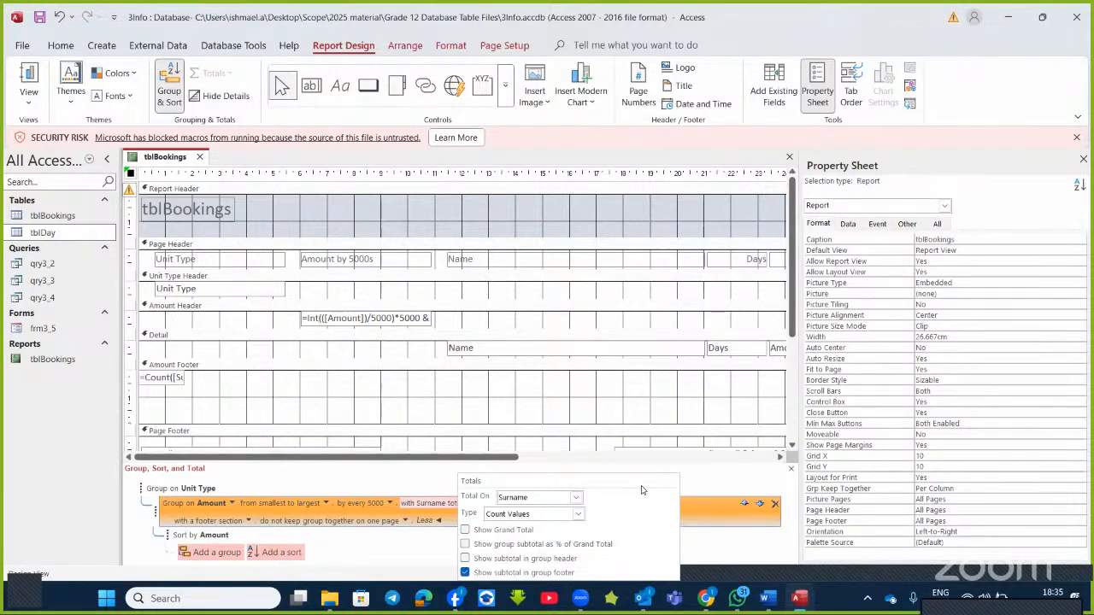
- Check the surname counts beneath the Amount groups in Report View and return to Design View
click(31, 75)
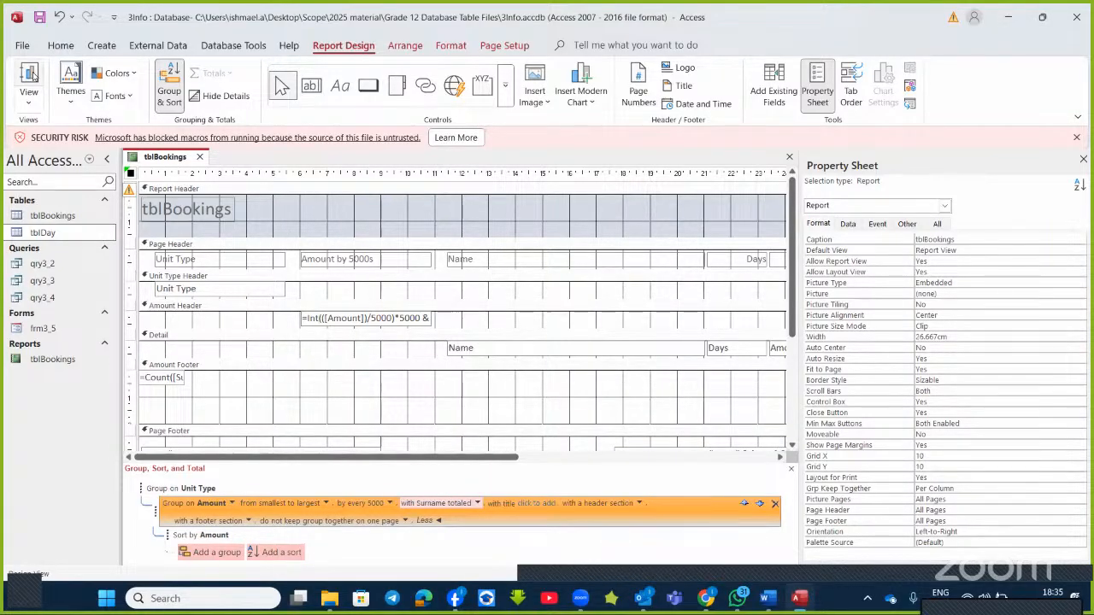
click(31, 78)
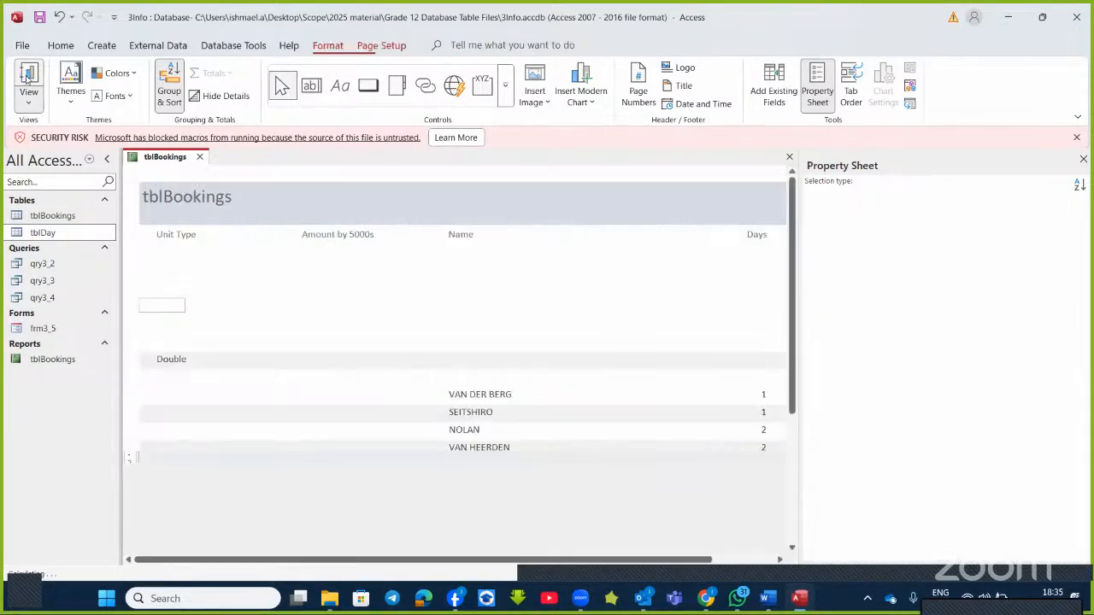
scroll(364, 424, down, 1)
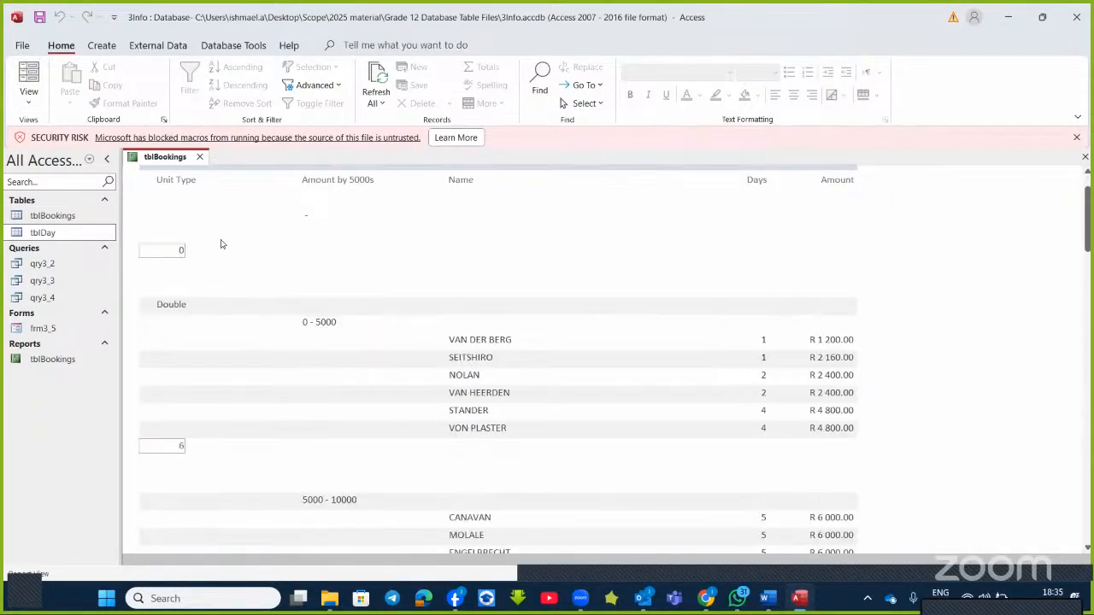
scroll(276, 300, down, 1)
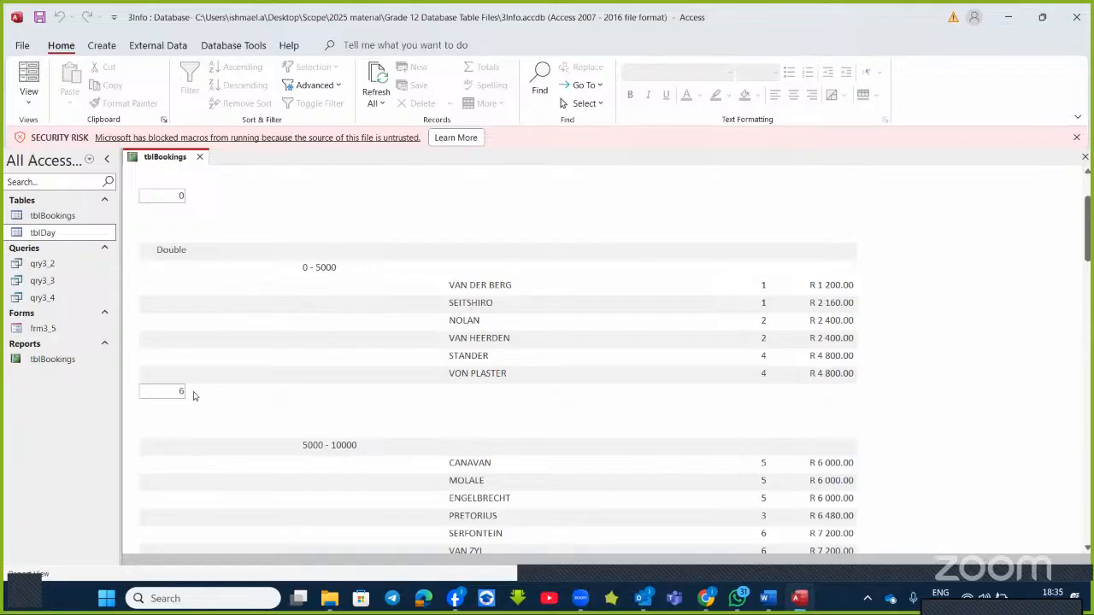
scroll(185, 403, down, 2)
scroll(188, 410, down, 2)
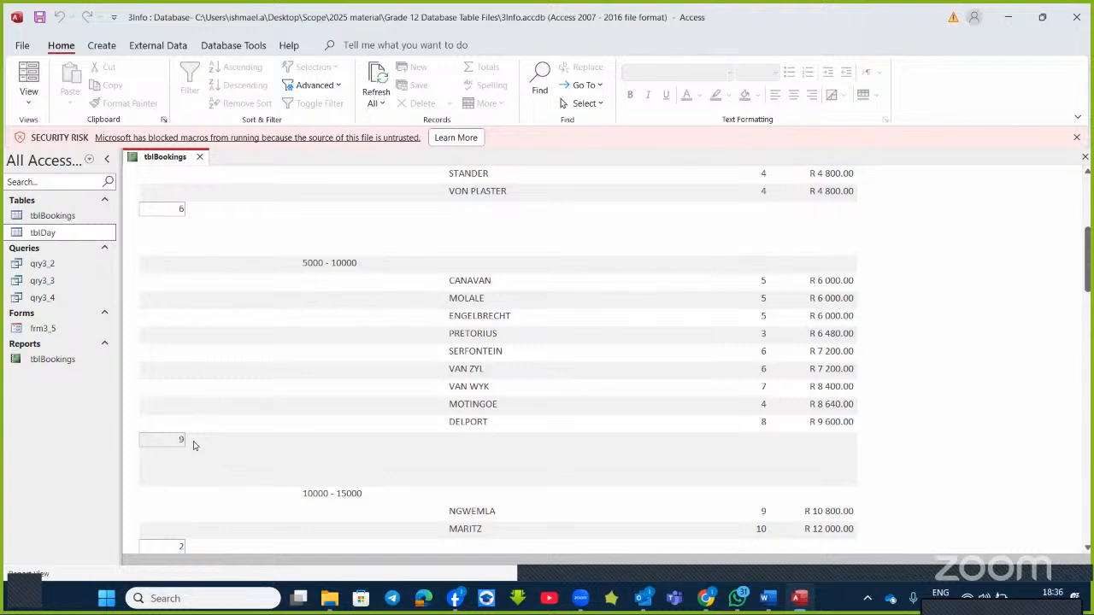
click(29, 101)
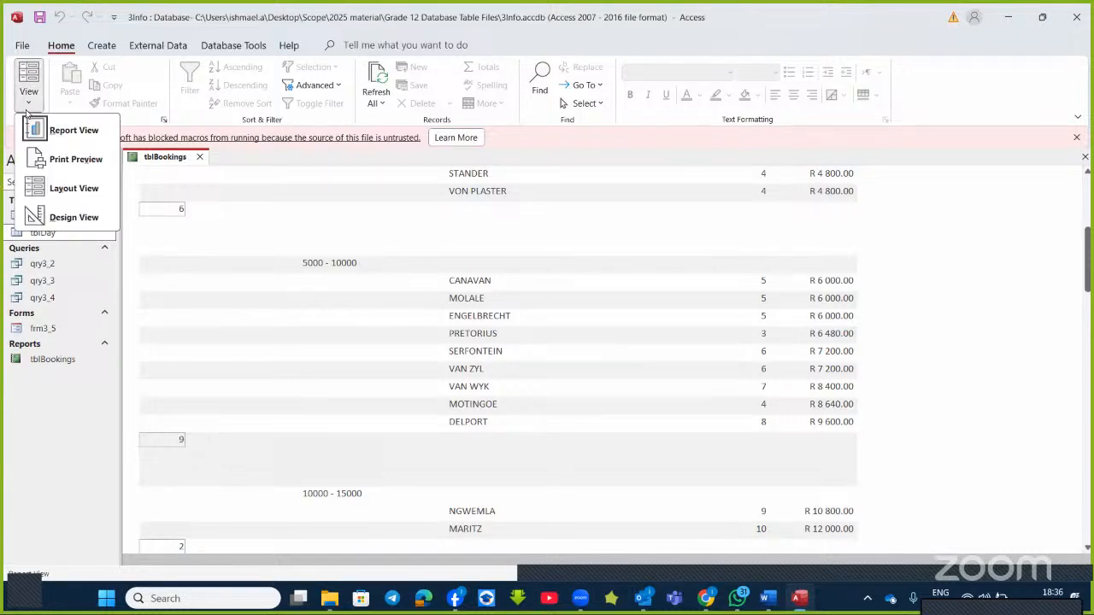
click(53, 217)
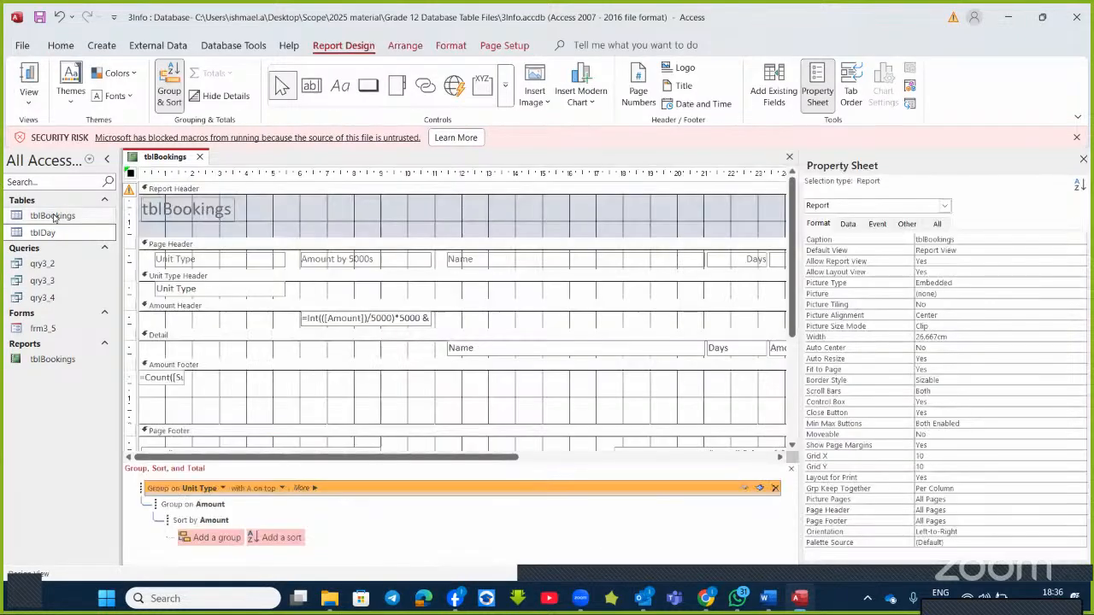
- Enlarge the Report Footer section to a height of about 2.8 cm
scroll(401, 331, down, 2)
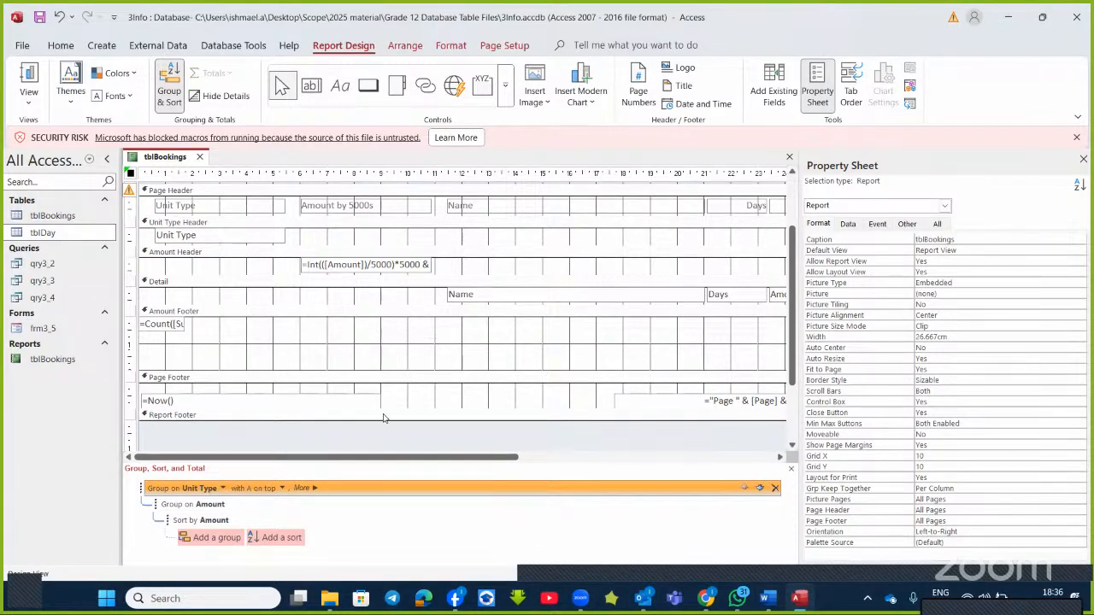
drag(349, 418, 351, 445)
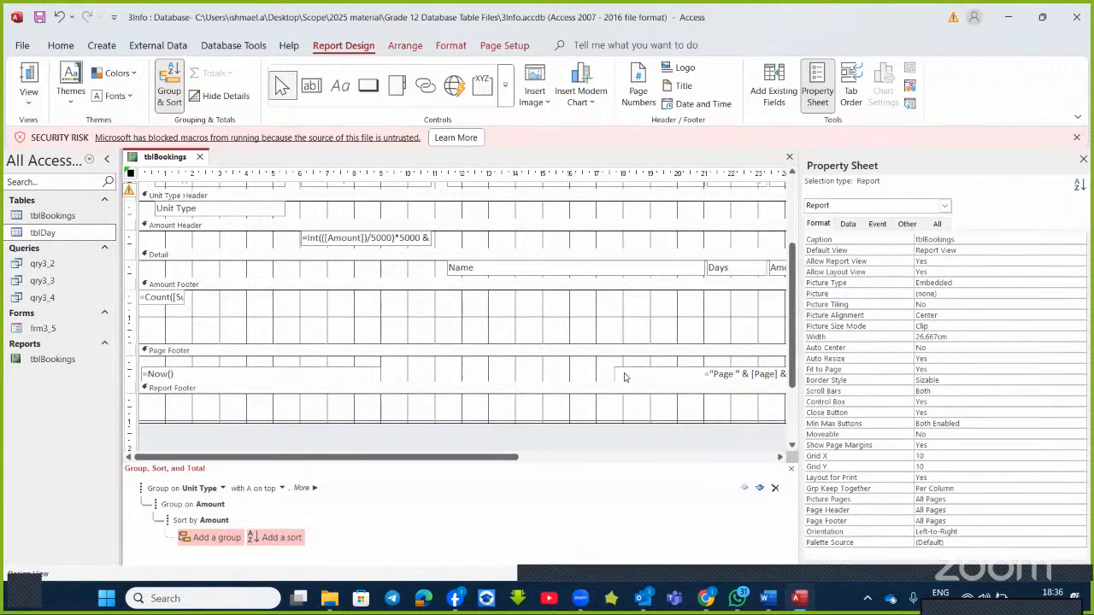
drag(503, 422, 504, 450)
scroll(502, 443, down, 1)
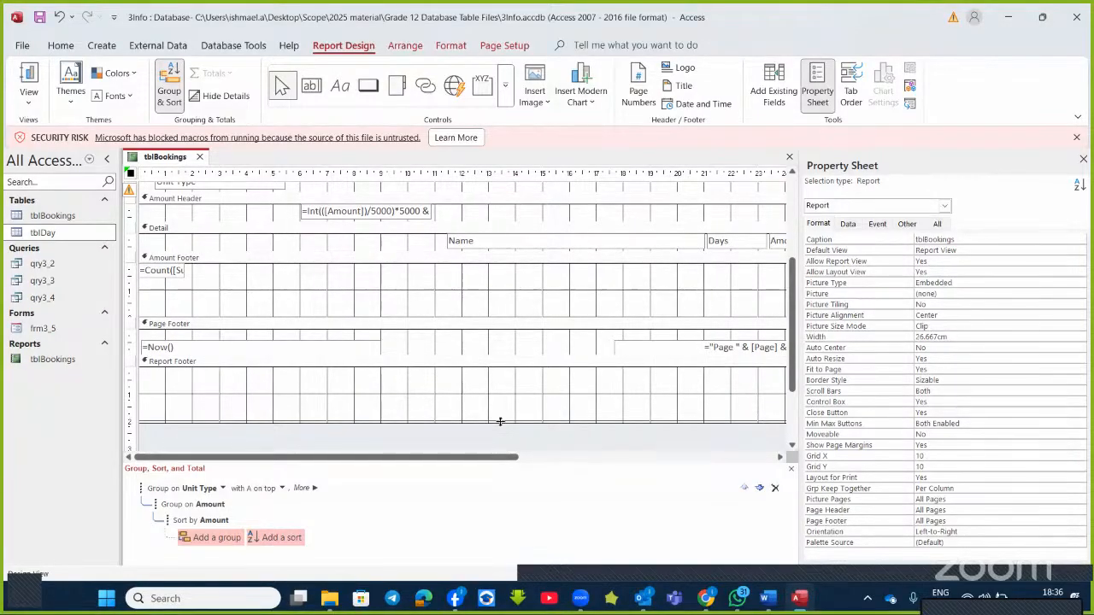
drag(500, 422, 499, 443)
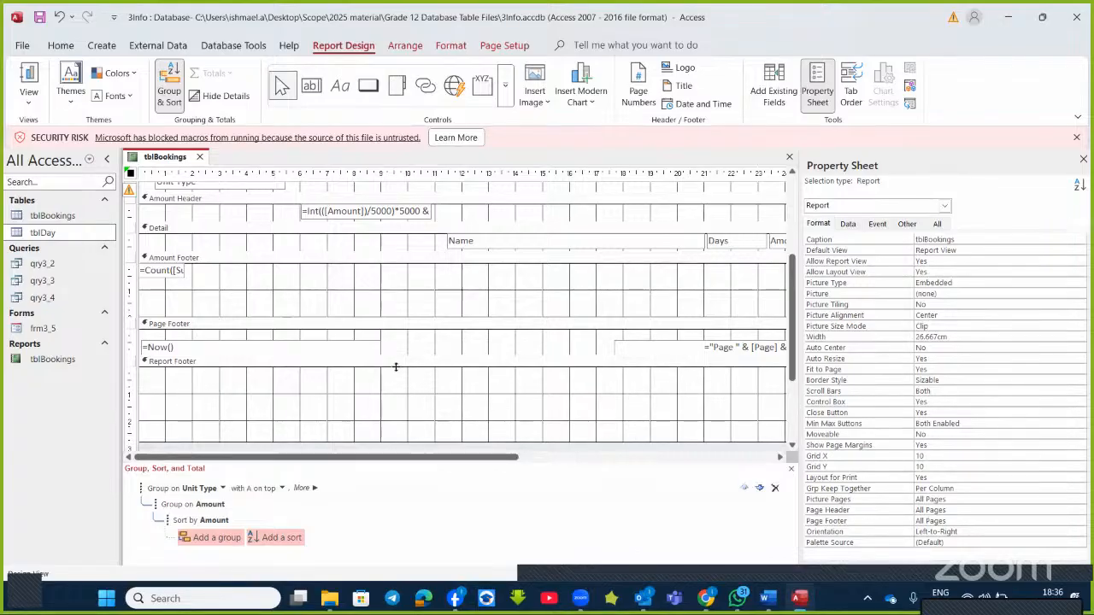
- Draw a text box about 3.6 cm wide and 0.5 cm high in the Report Footer and select it
click(310, 87)
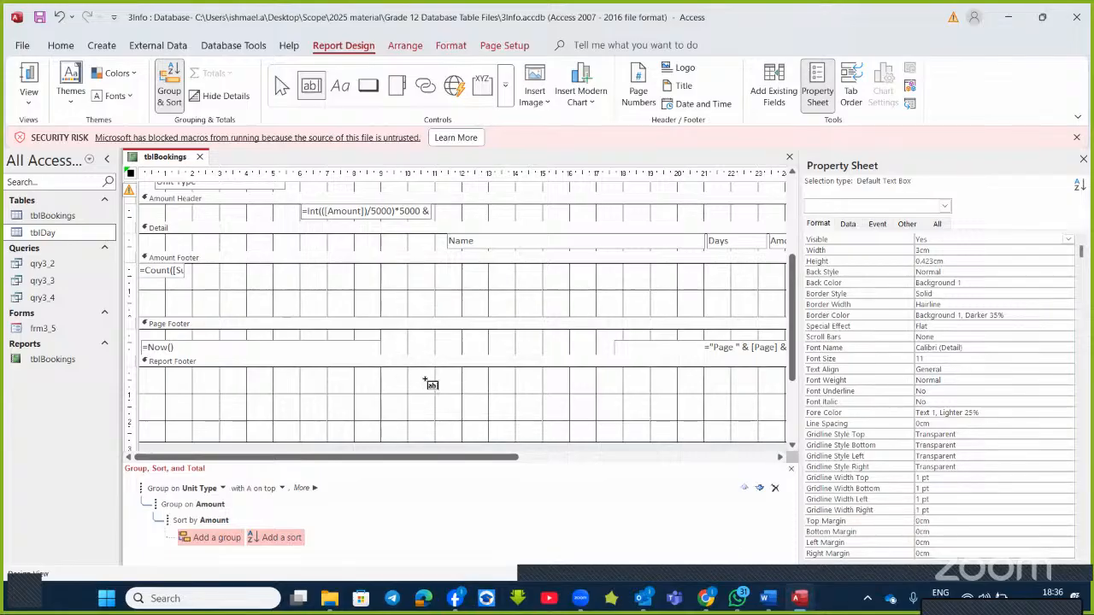
mouse_move(492, 381)
mouse_down()
mouse_move(526, 396)
mouse_move(593, 394)
mouse_up()
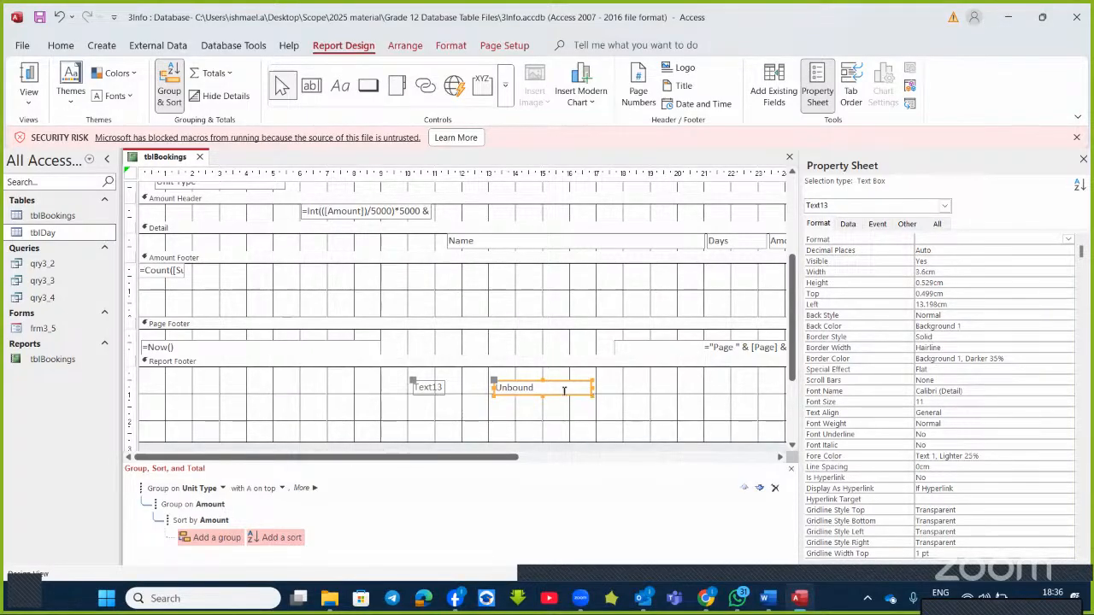
click(564, 392)
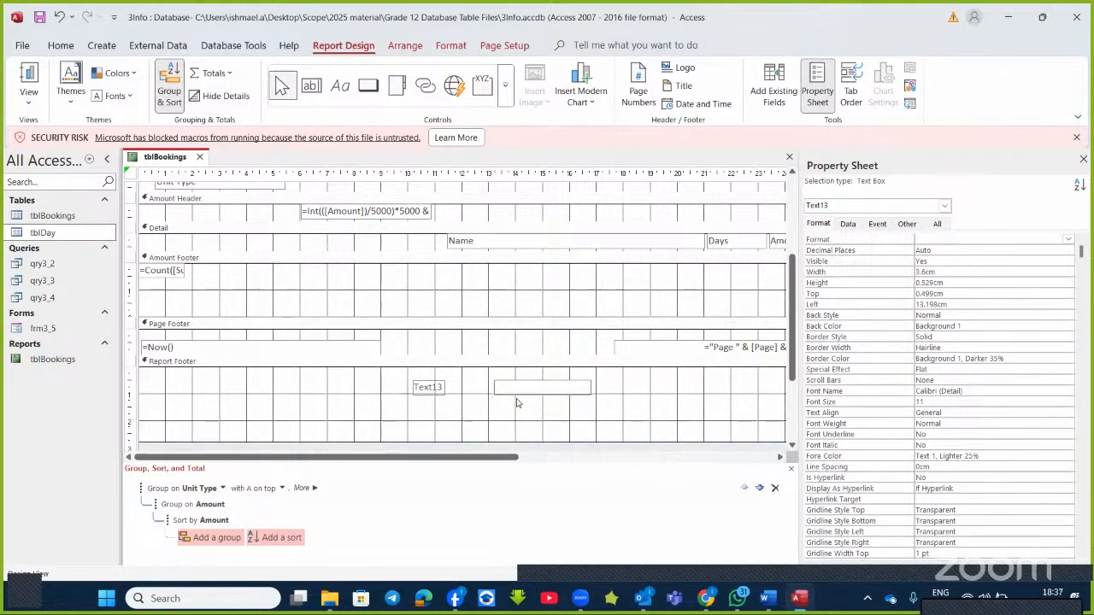
click(437, 391)
click(502, 386)
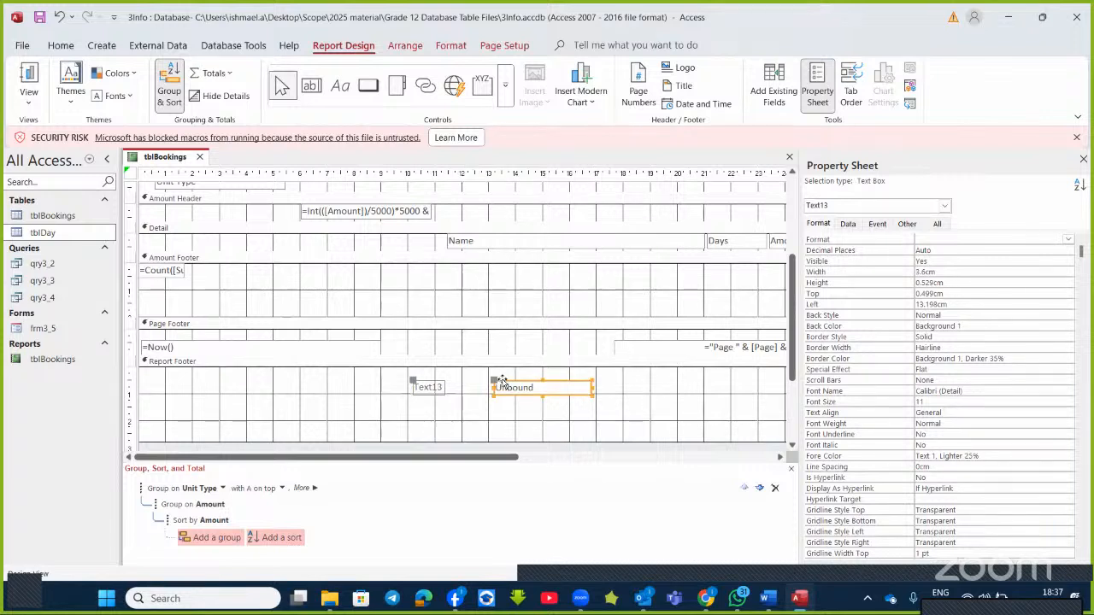
- Open the Expression Builder for the new text box's event and move it clear of the Report Footer
right_click(502, 382)
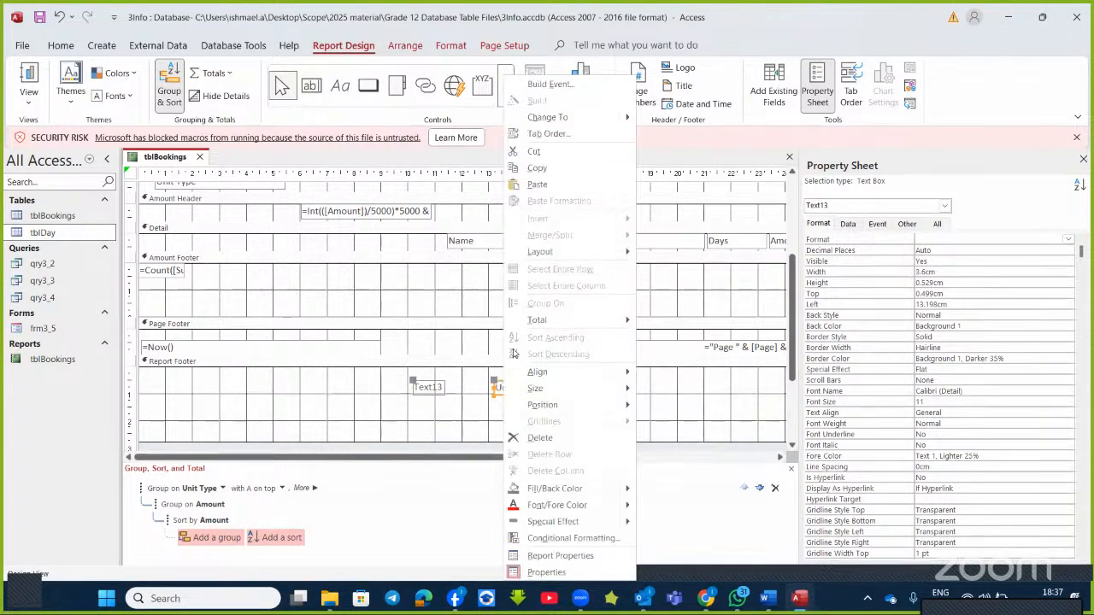
click(554, 85)
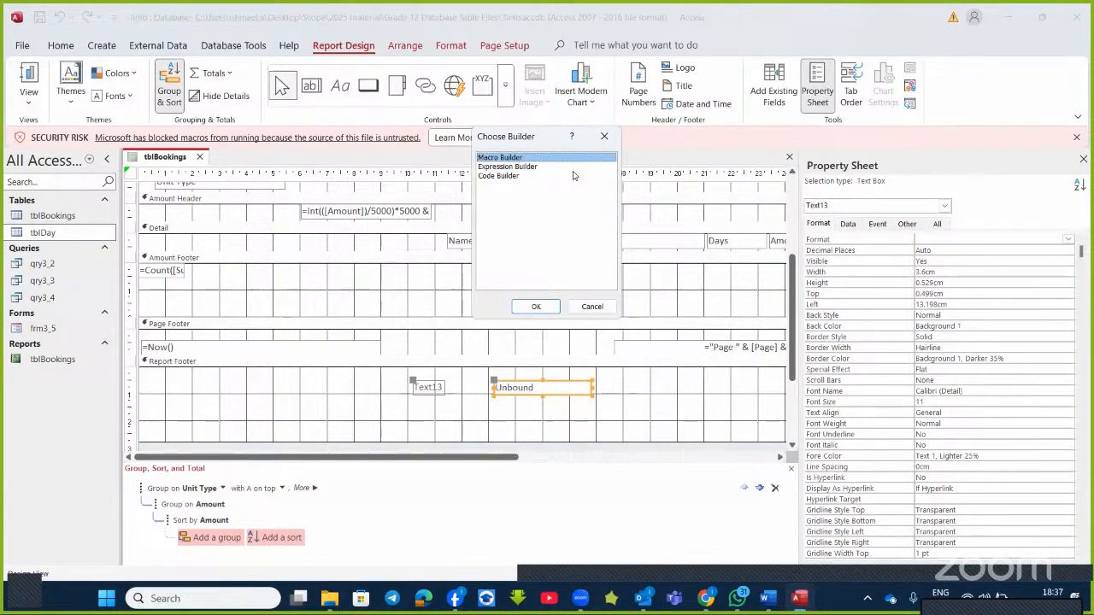
click(498, 167)
click(536, 307)
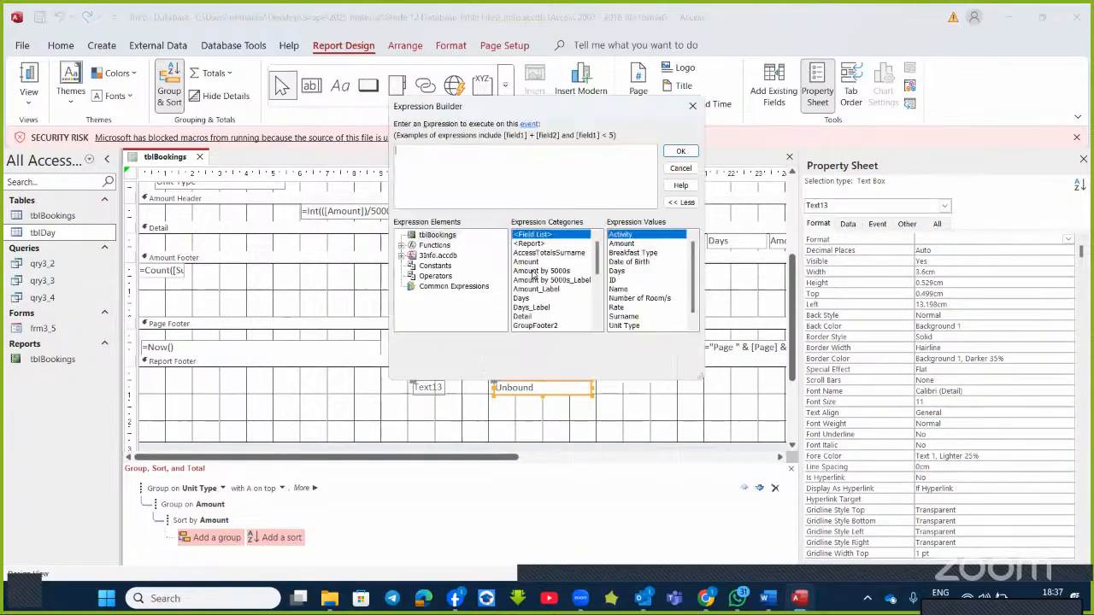
drag(548, 104, 757, 143)
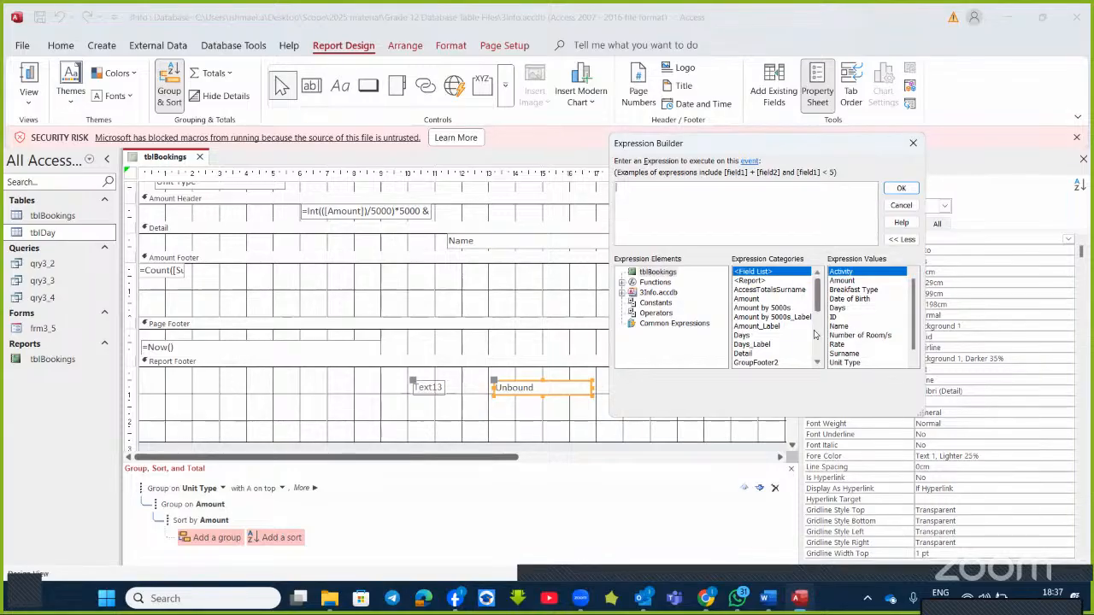
scroll(843, 359, down, 1)
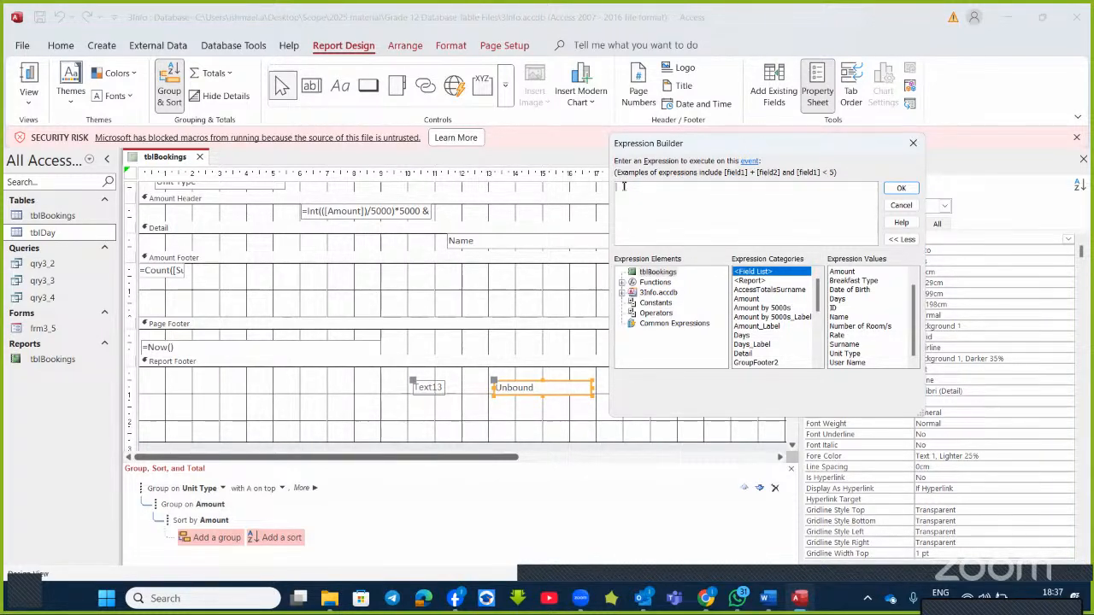
- Build the expression Sum([Amount])*1.25, copy it, and accept the Expression Builder
double_click(746, 299)
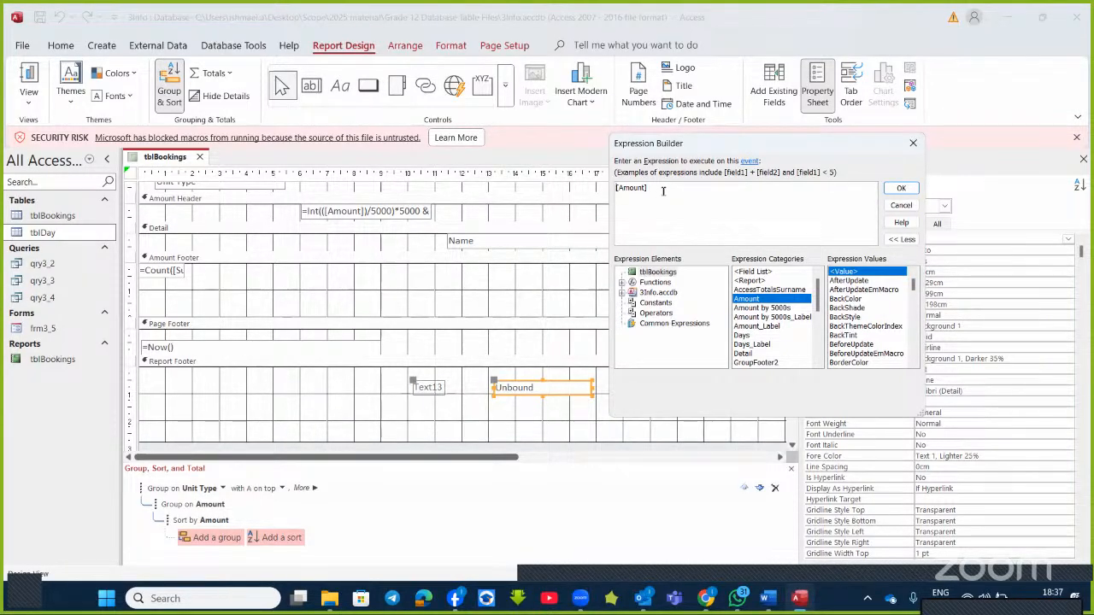
text(su)
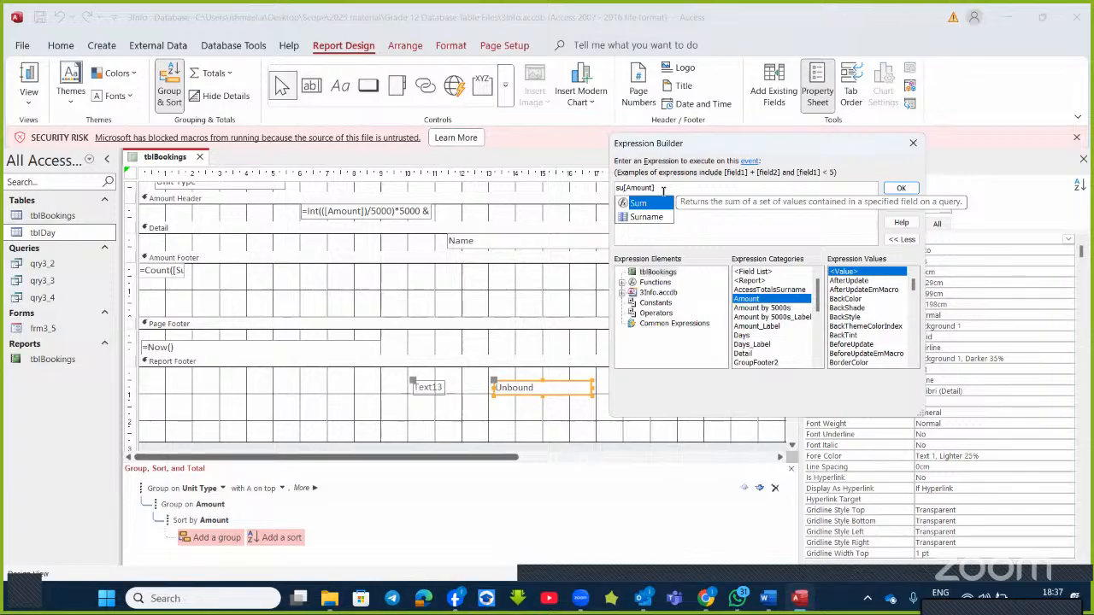
text(m)
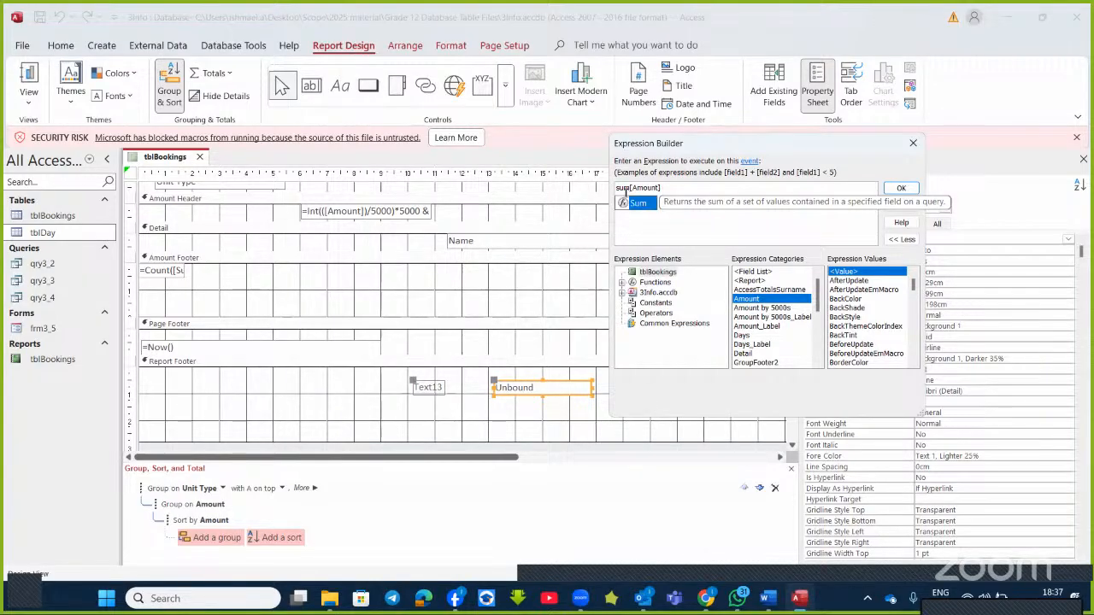
text(()
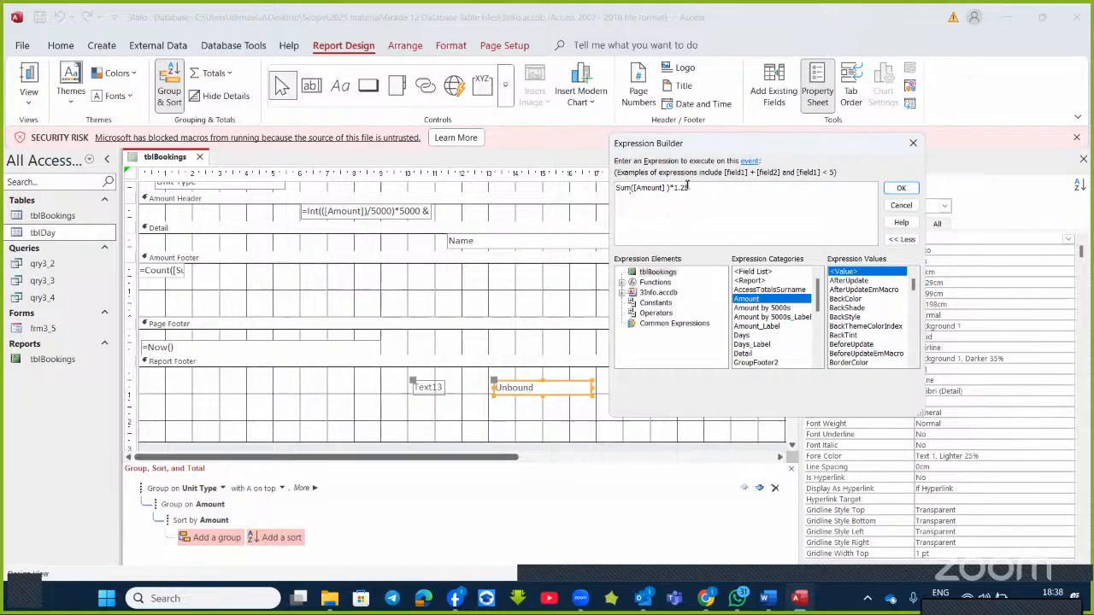
drag(684, 187, 609, 188)
key(ctrl+c)
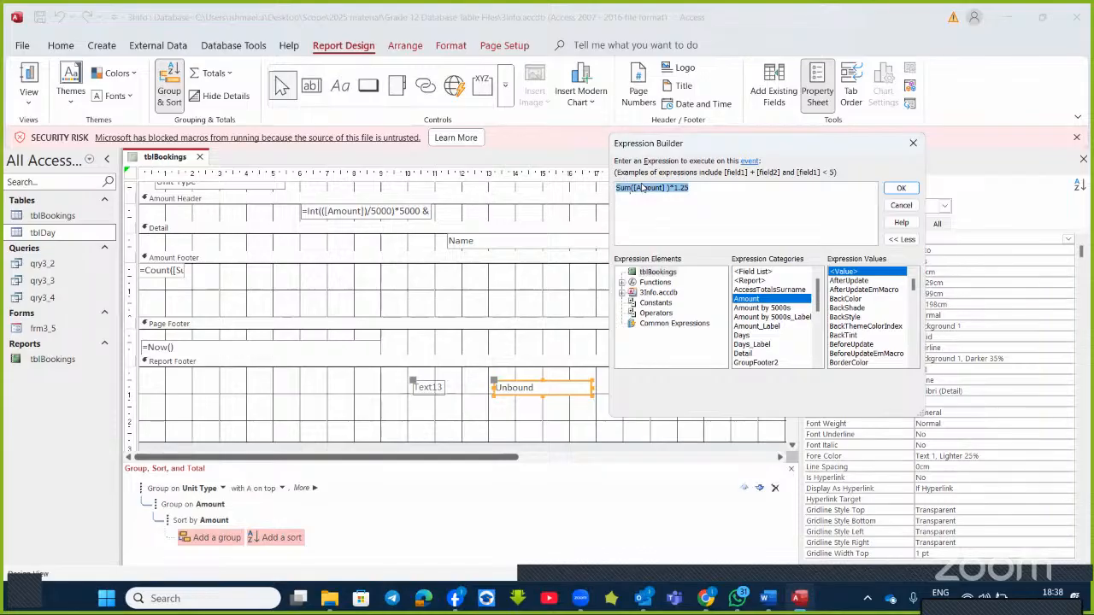
click(901, 189)
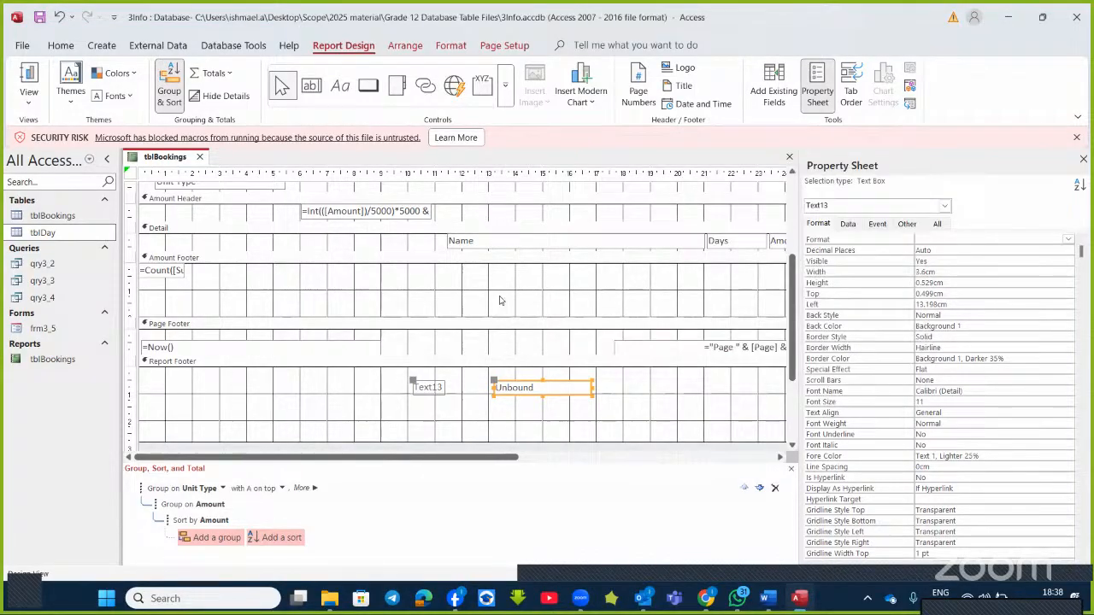
- Paste the copied expression into the Report Footer text box as =Sum([Amount])*1.25 and delete the box's attached label
click(523, 385)
key(ctrl+v)
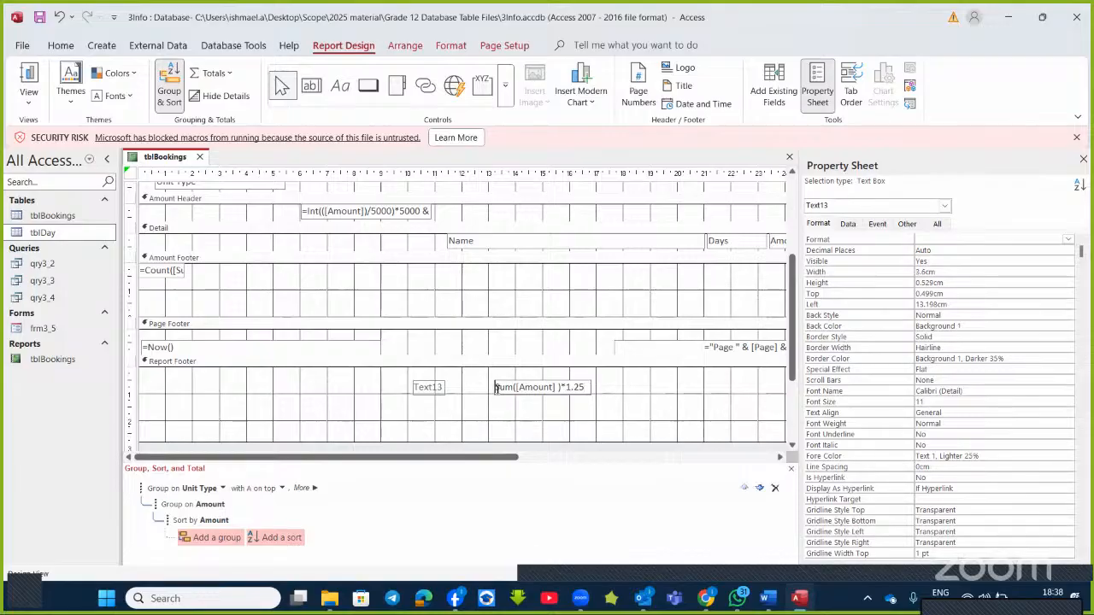
click(495, 388)
text(=)
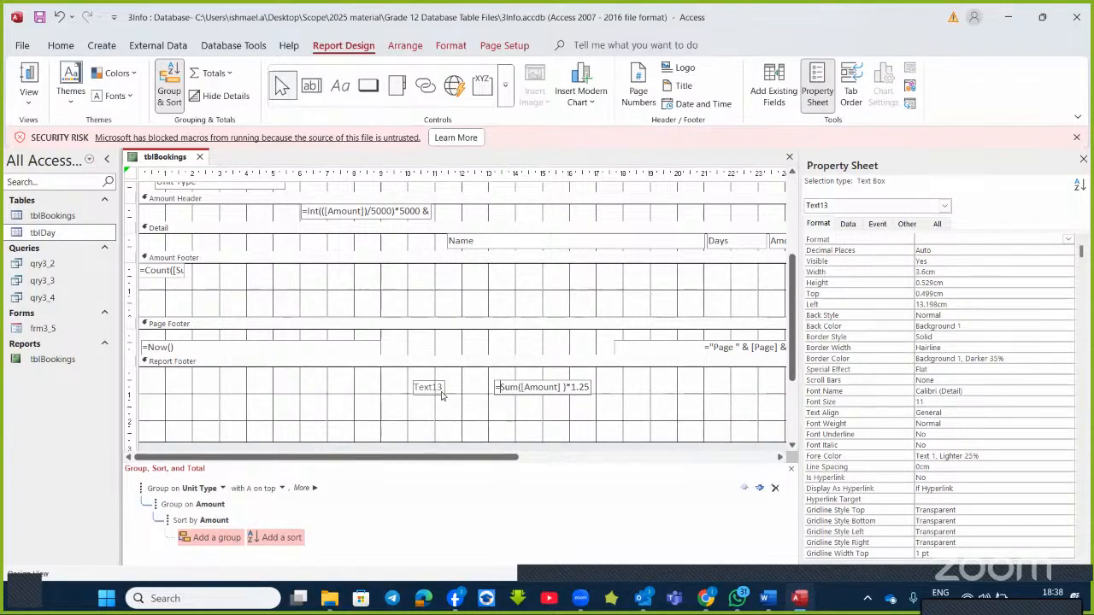
click(434, 386)
key(Delete)
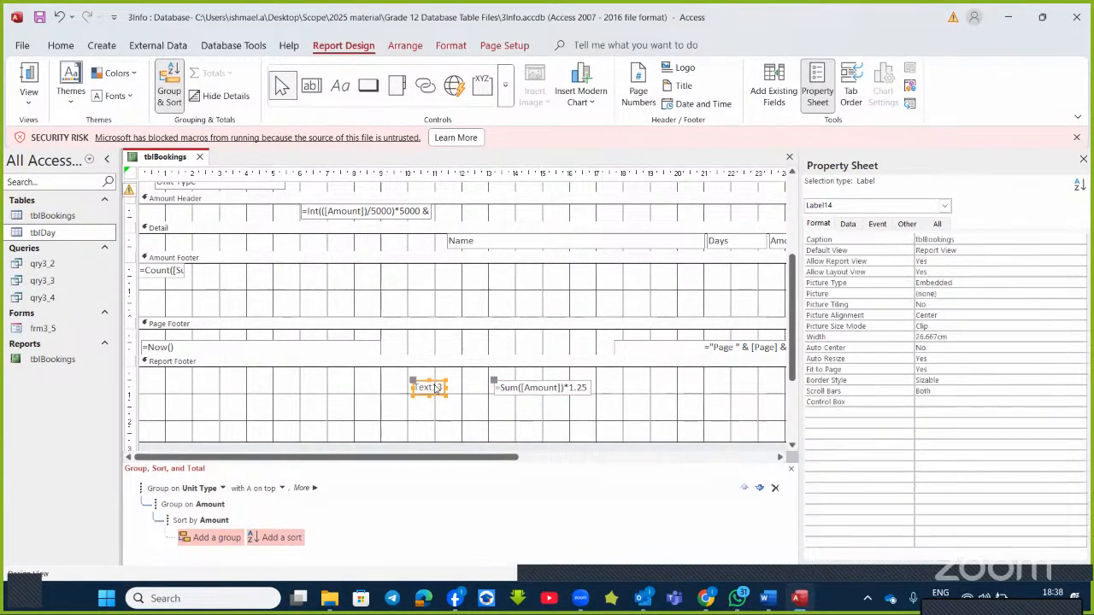
- Check the calculated amount at the end of the report in Report View and bring up the choice of views
click(28, 75)
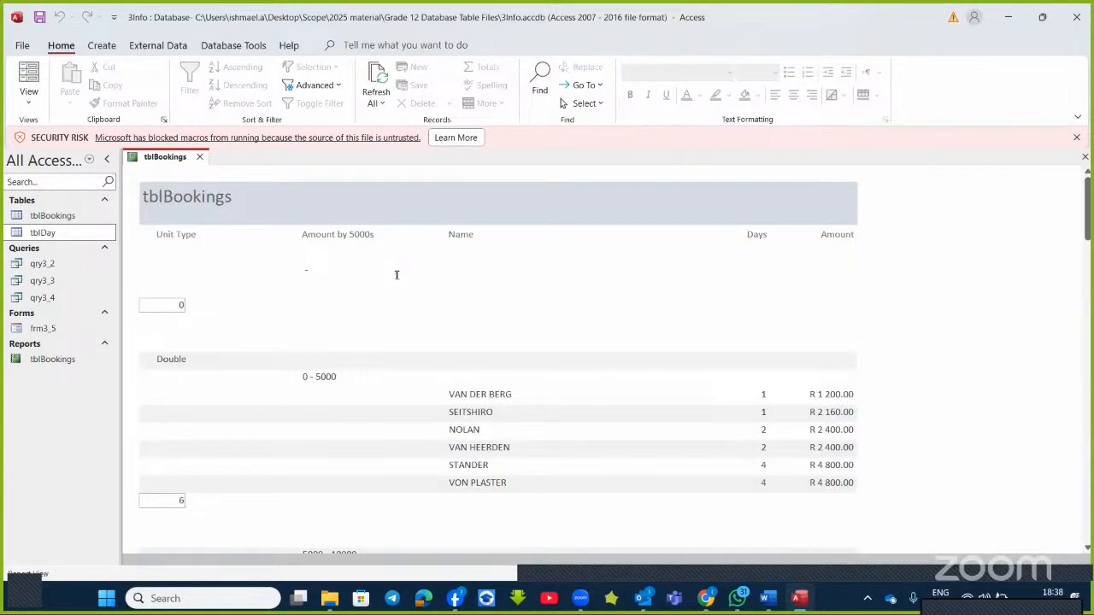
scroll(395, 273, down, 12)
scroll(395, 327, down, 15)
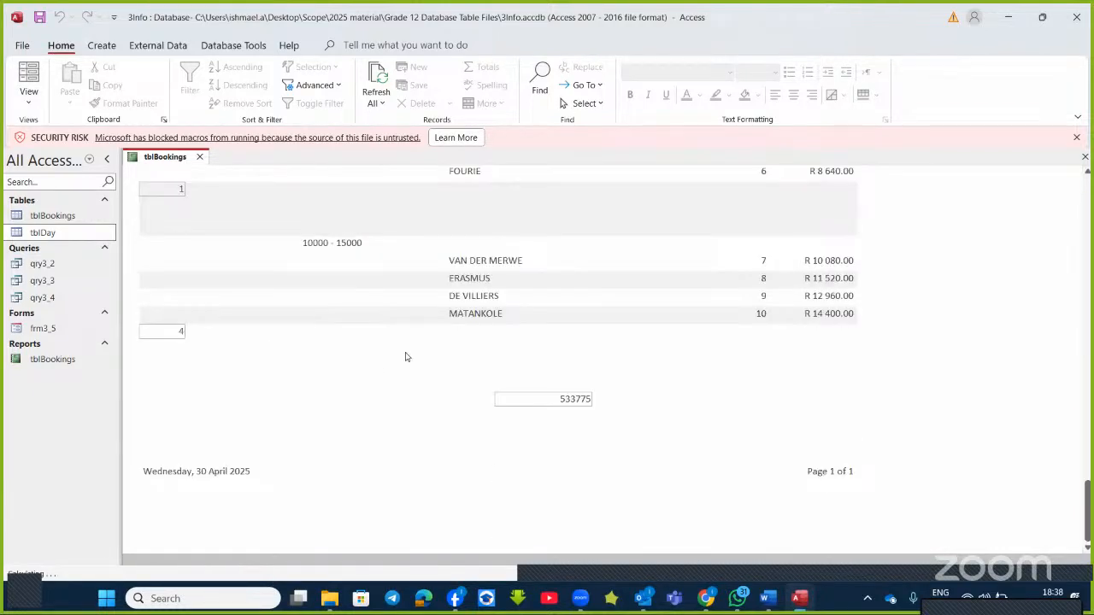
click(574, 398)
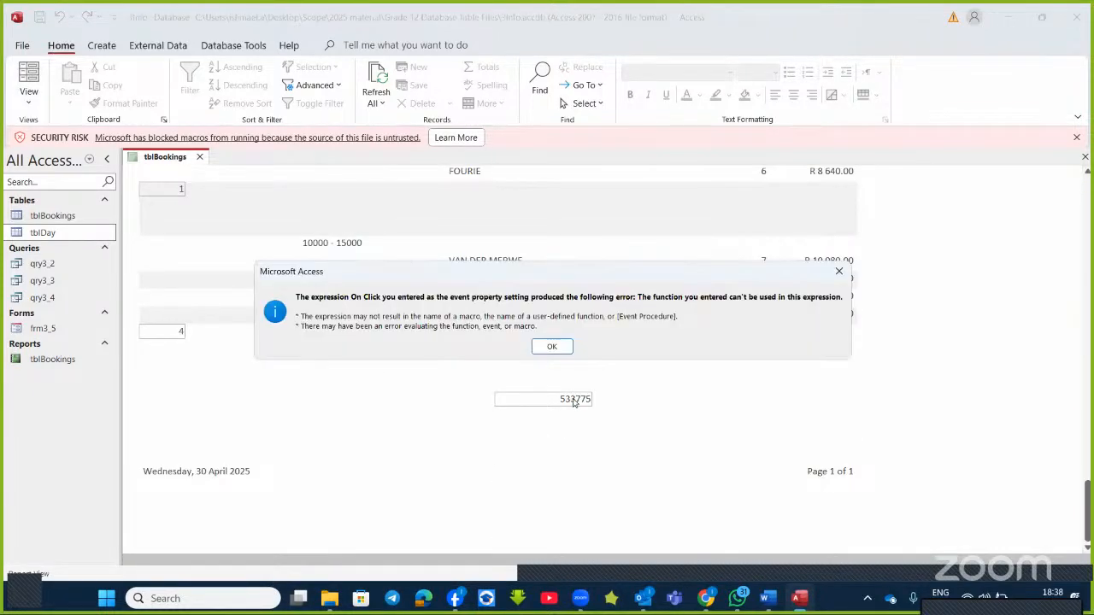
click(838, 270)
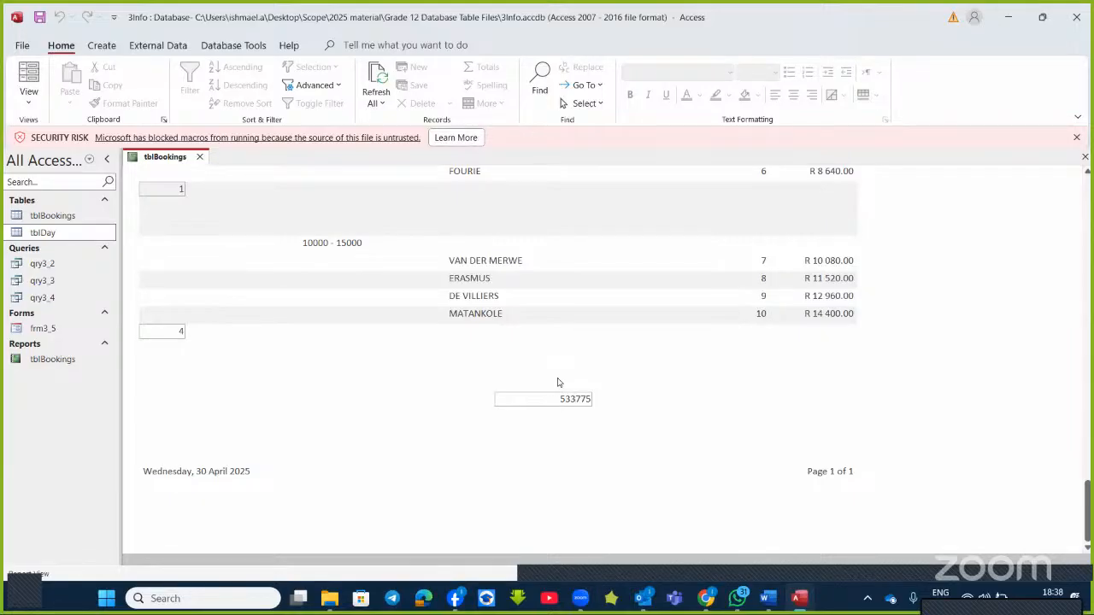
click(22, 104)
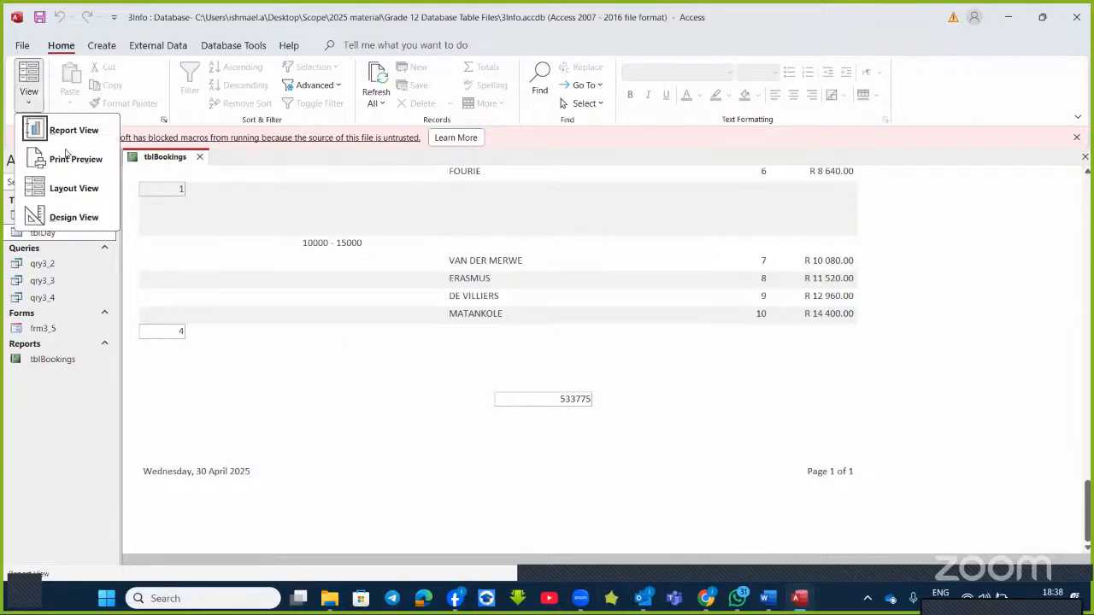
- Review the tblBookings report's sections in Design View down to the report footer, and close the report
click(74, 215)
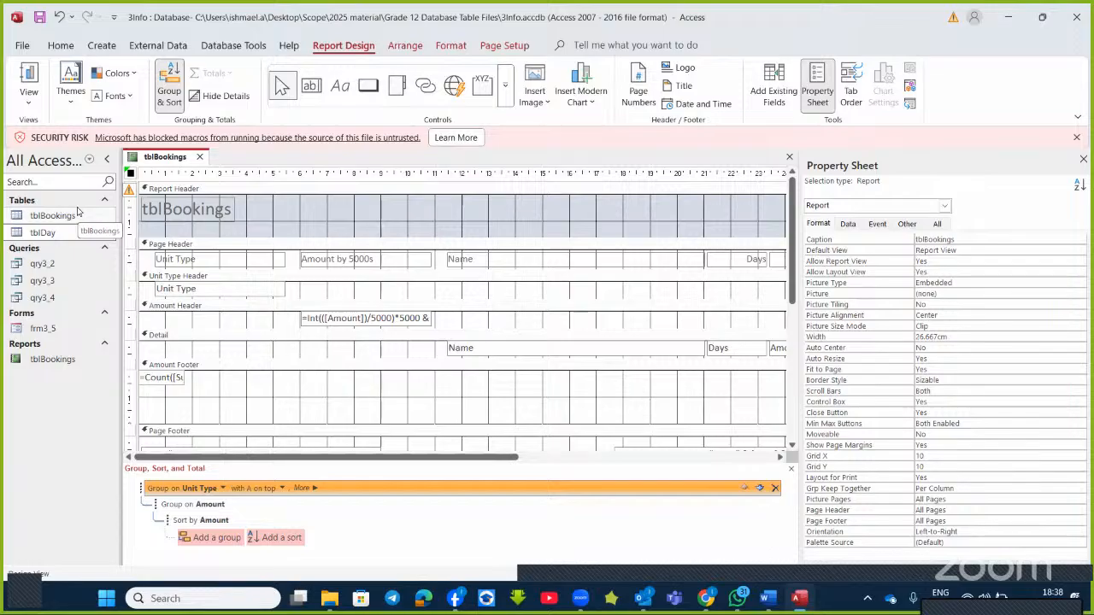
scroll(364, 400, down, 3)
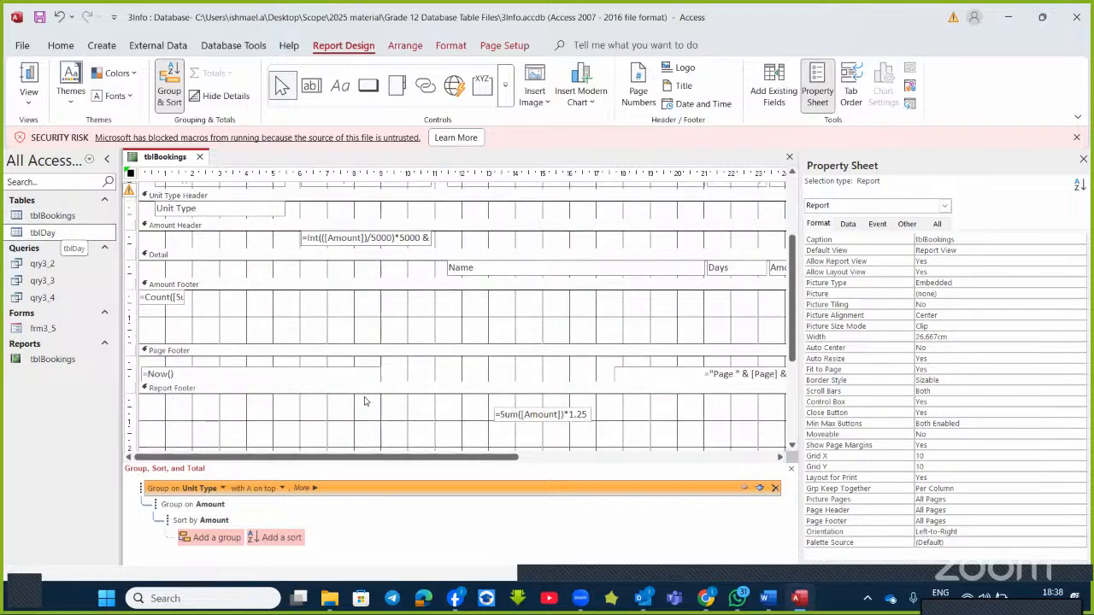
scroll(364, 400, down, 3)
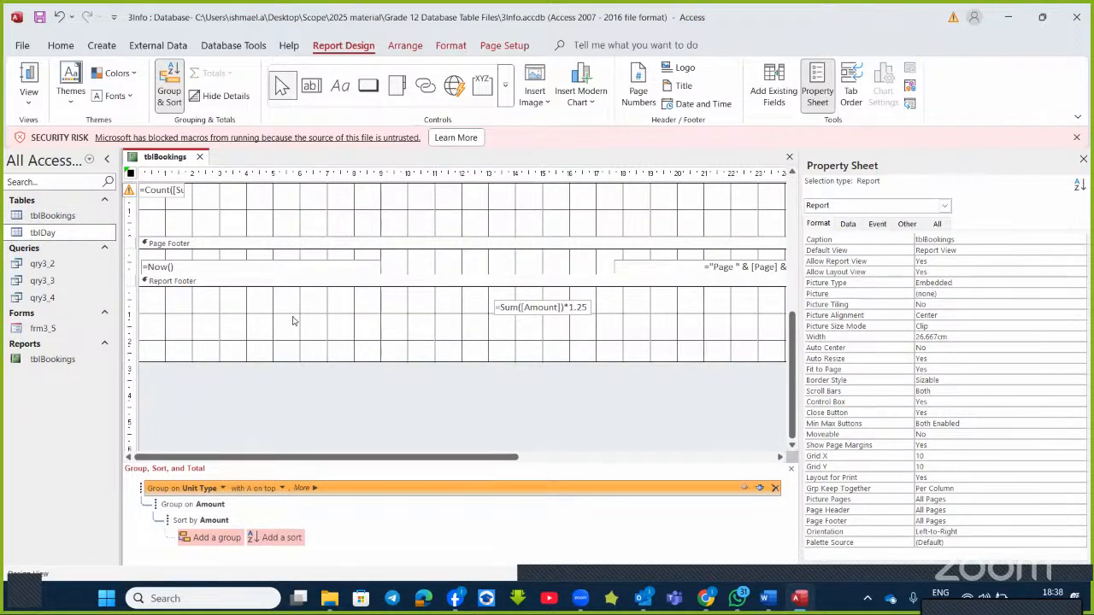
click(199, 156)
click(549, 336)
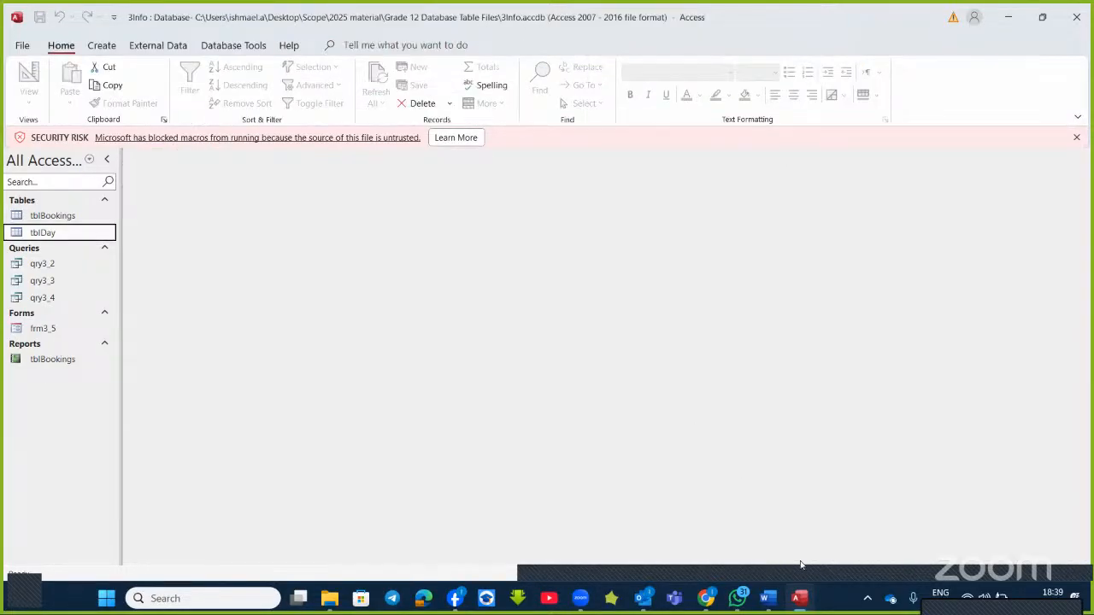
- Read the 5CLUB question in the Word document and open the 5Club database from the Grade 12 Database Table Files folder
click(768, 596)
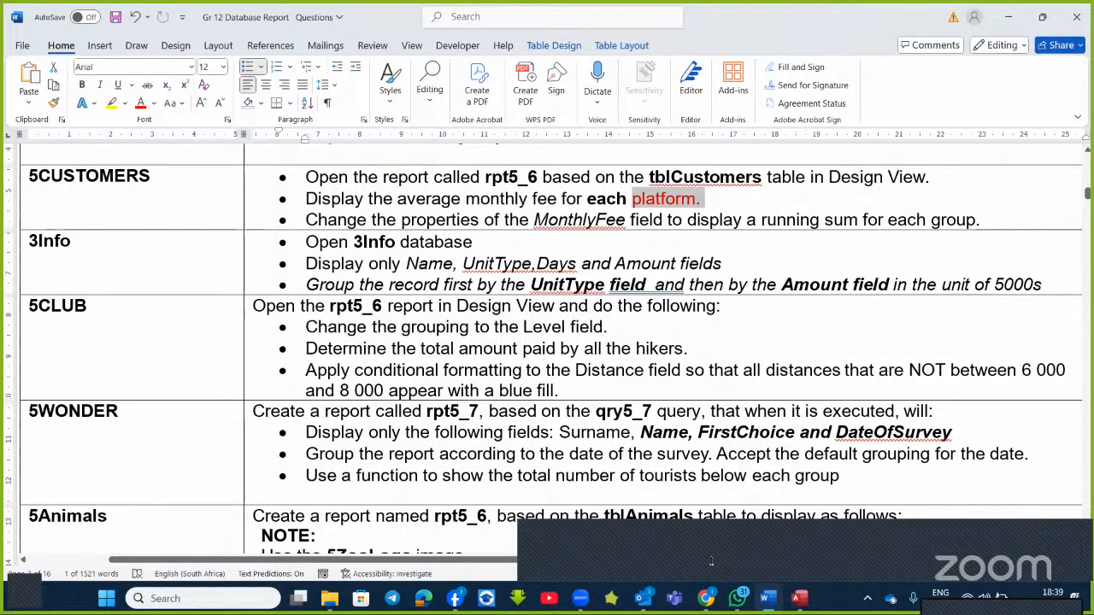
scroll(432, 318, down, 1)
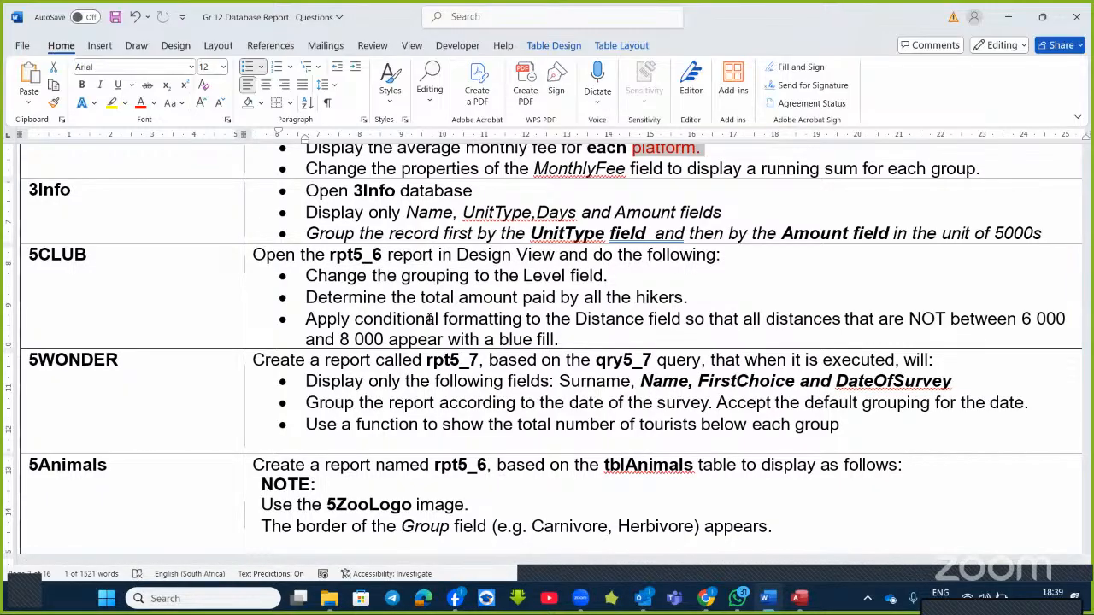
click(331, 603)
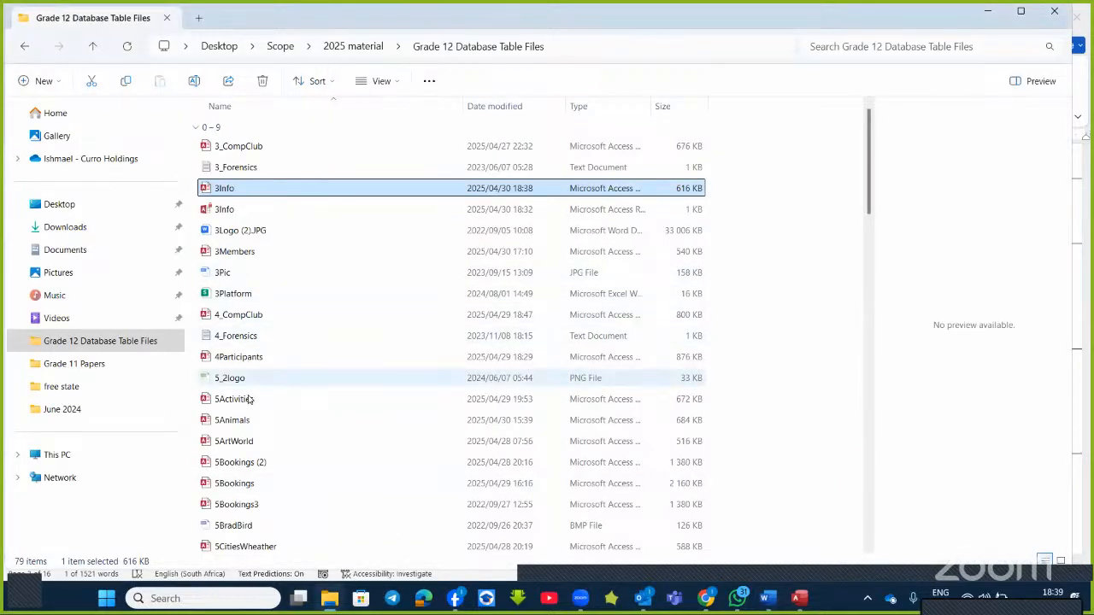
scroll(264, 509, down, 2)
click(256, 482)
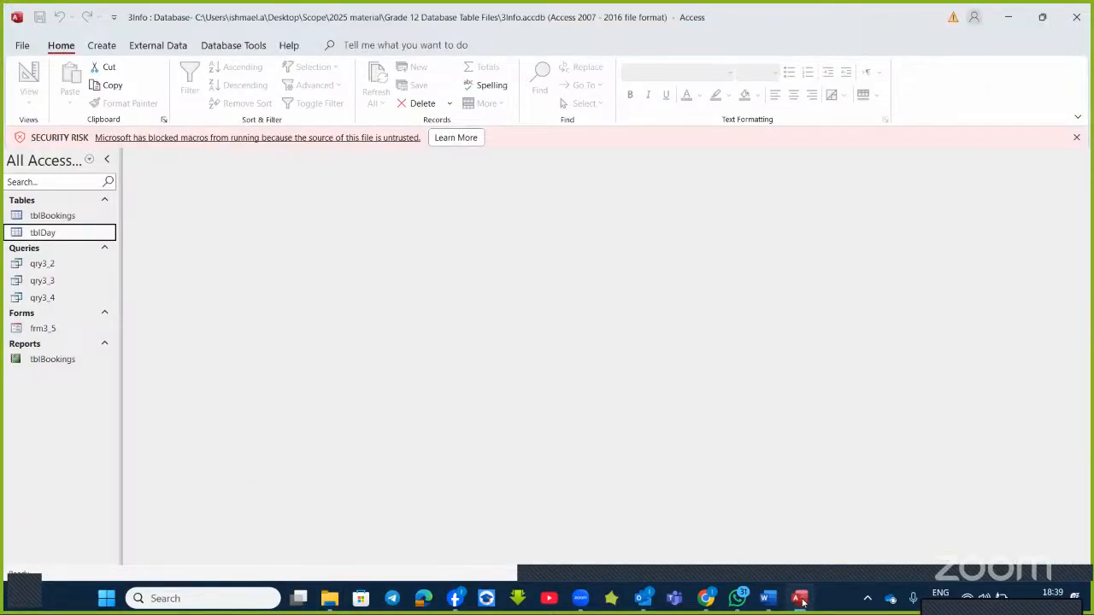
- Close the 3Info database and open the rpt5_6 report of 5Club in Design View
click(1076, 17)
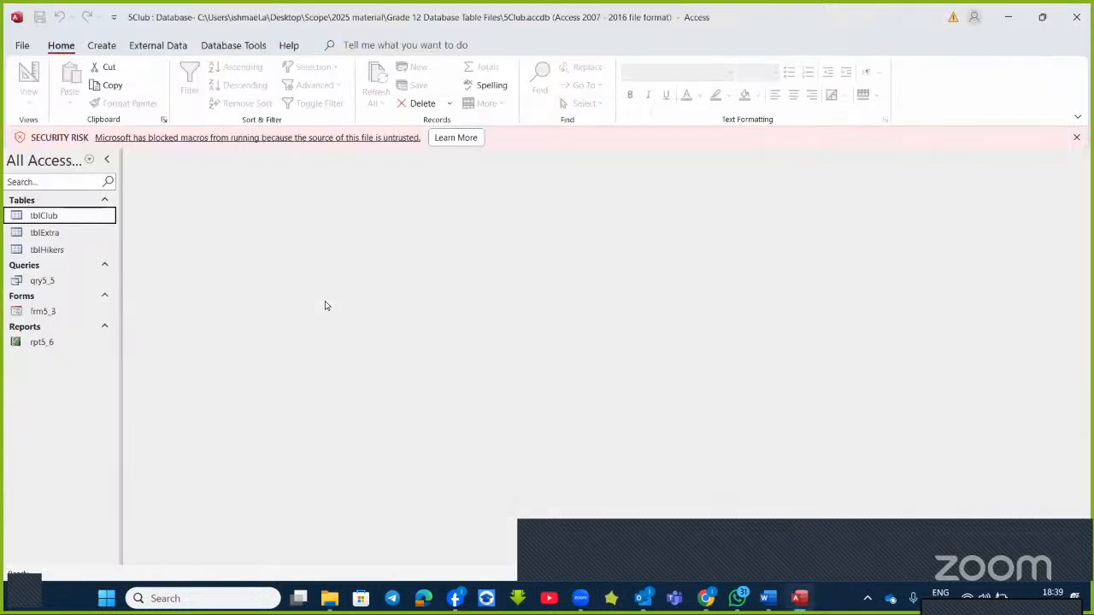
right_click(46, 347)
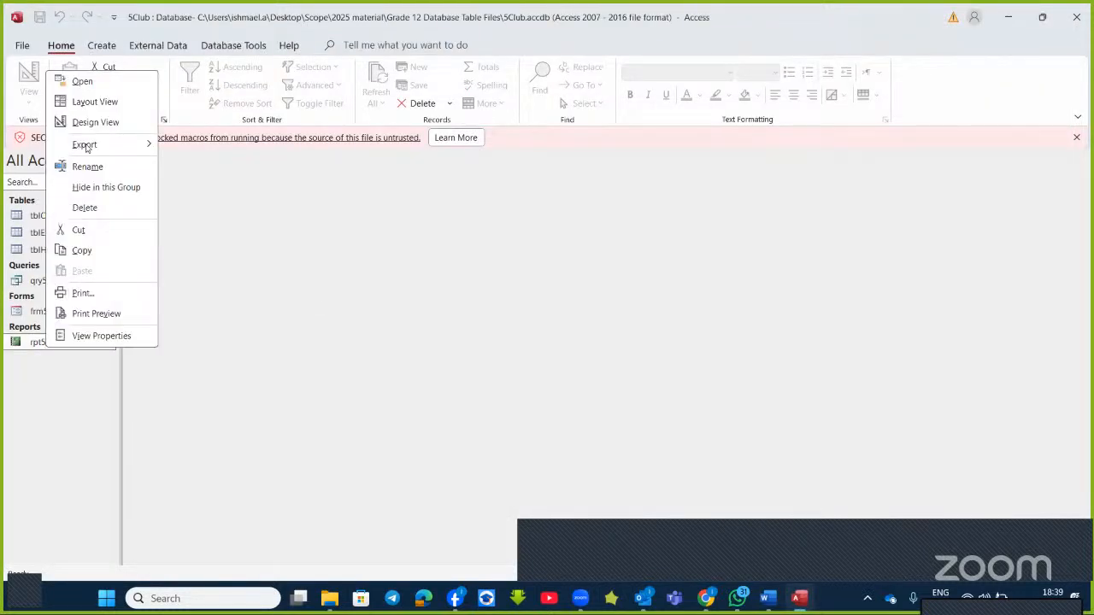
click(95, 124)
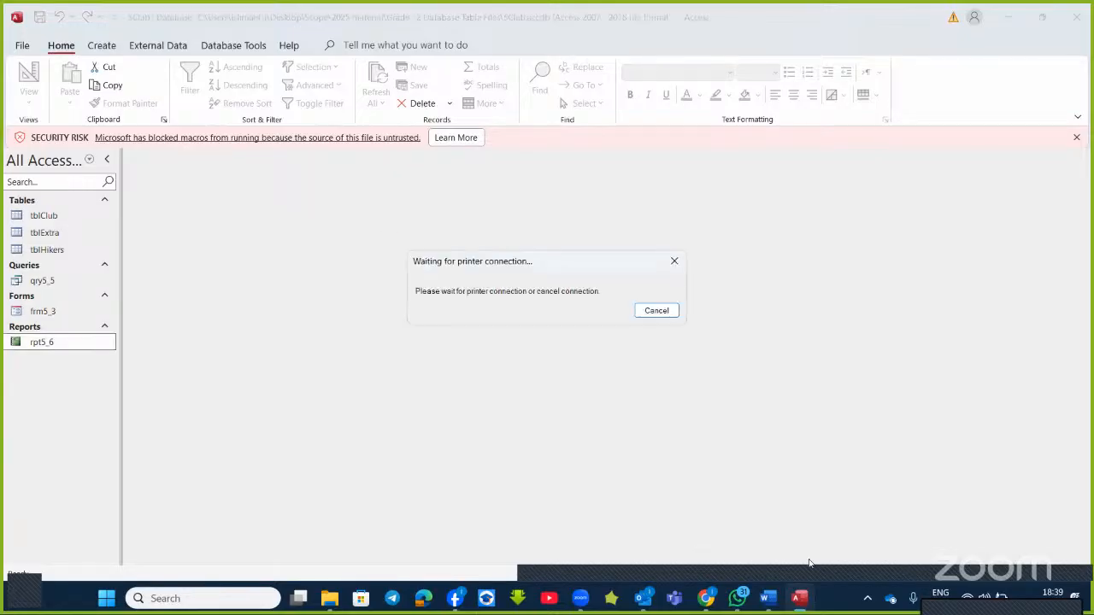
- Switch to the Word question document and make the word "Level" bold in the 5CLUB grouping instruction
click(768, 598)
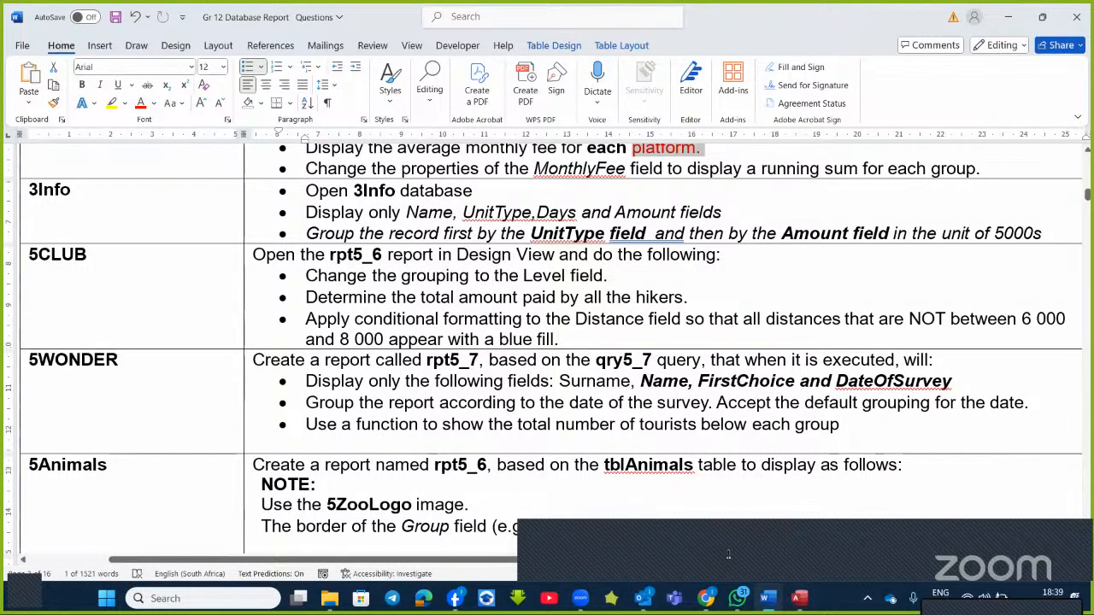
double_click(529, 275)
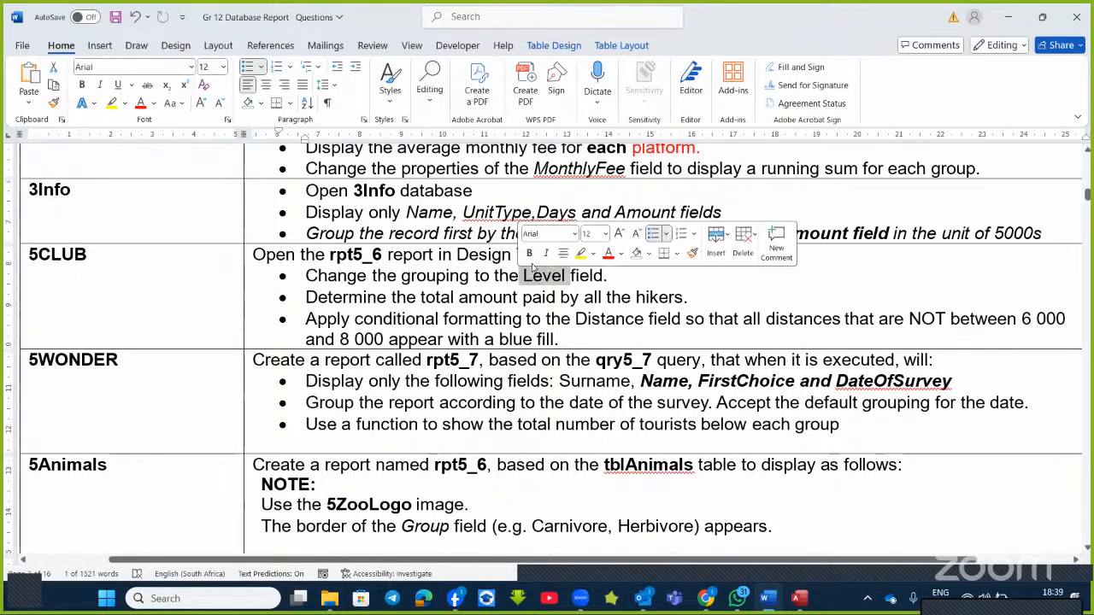
click(529, 255)
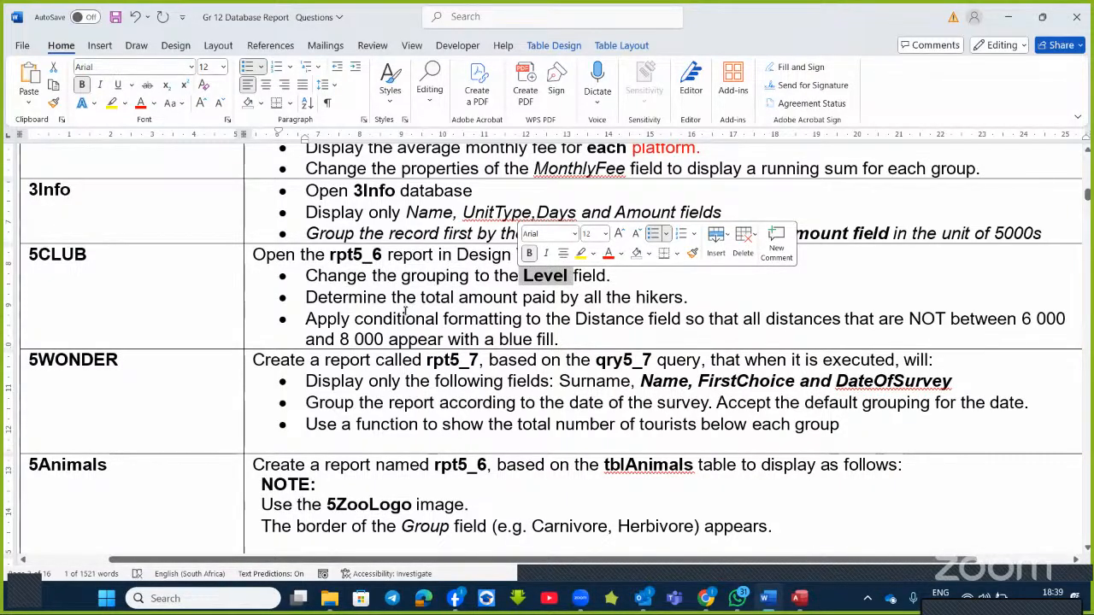
click(670, 298)
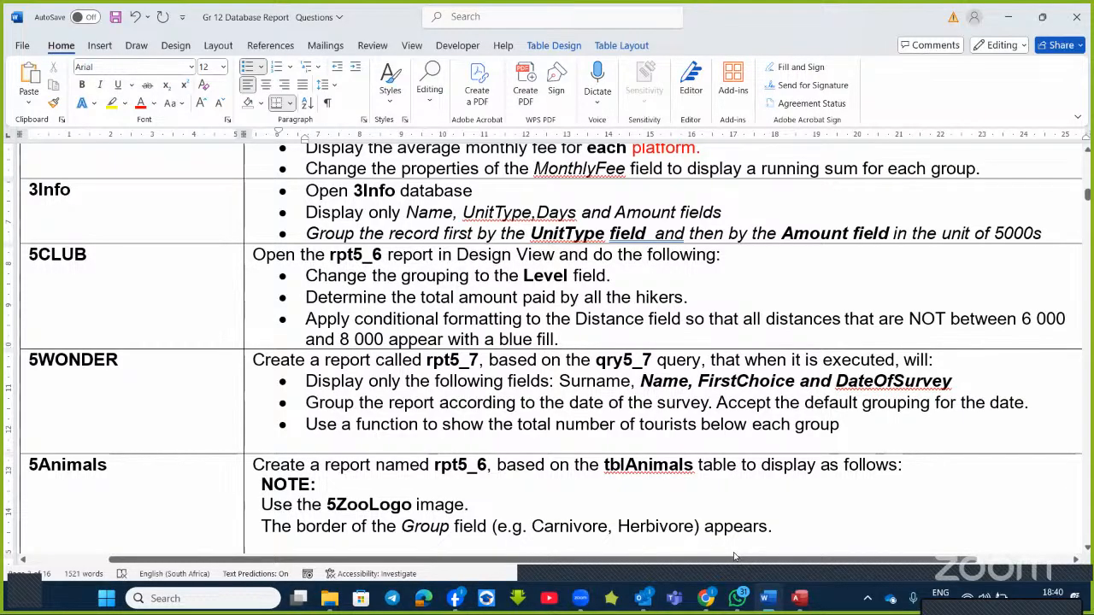
- Switch to Access and change the rpt5_6 report's grouping field to Level
click(802, 600)
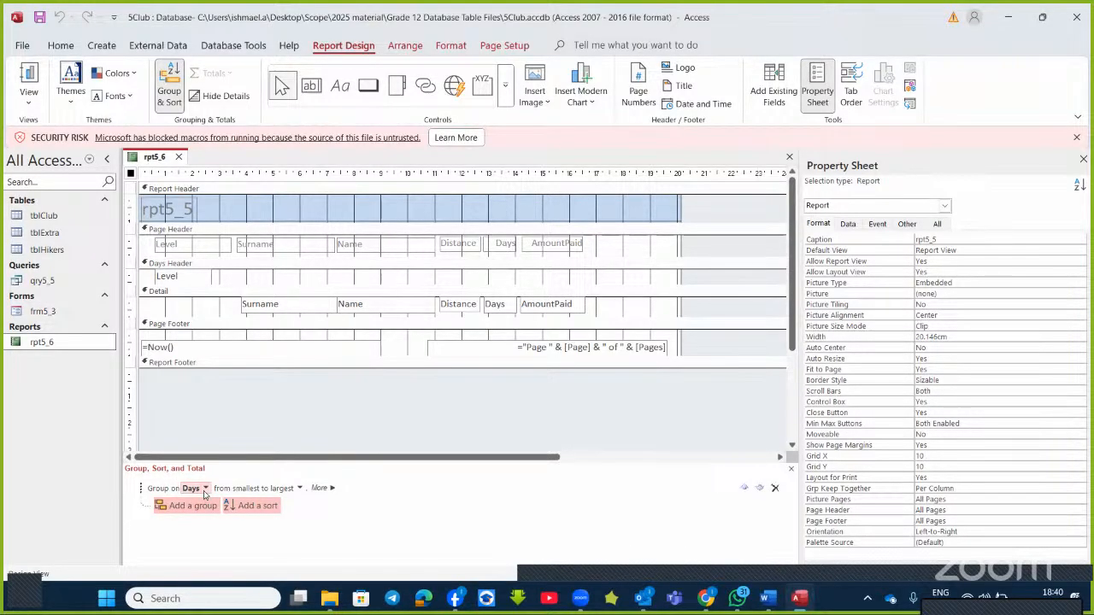
click(206, 494)
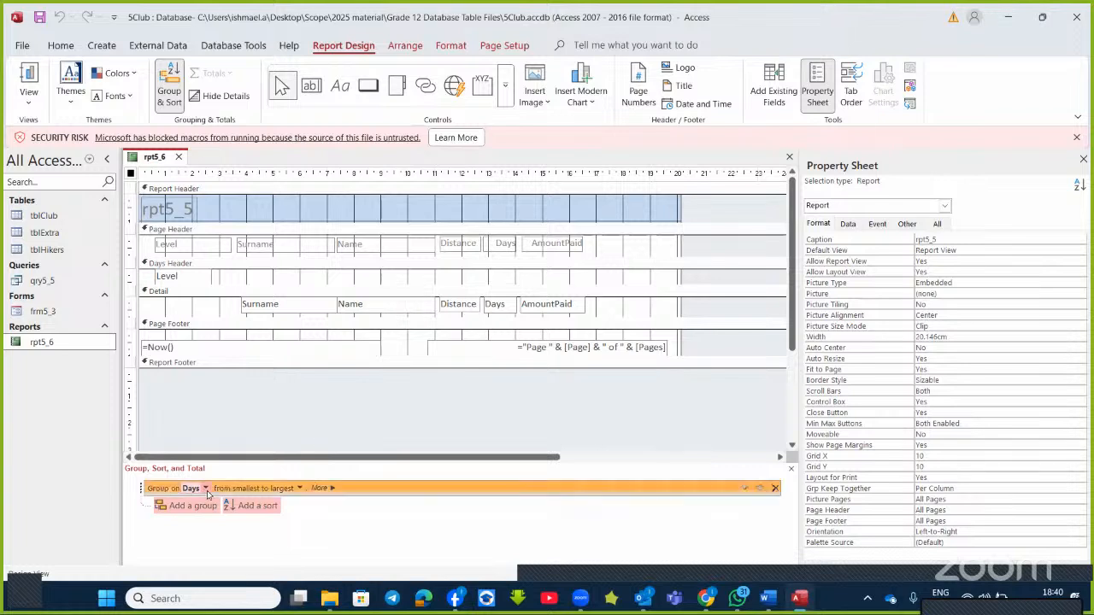
click(206, 491)
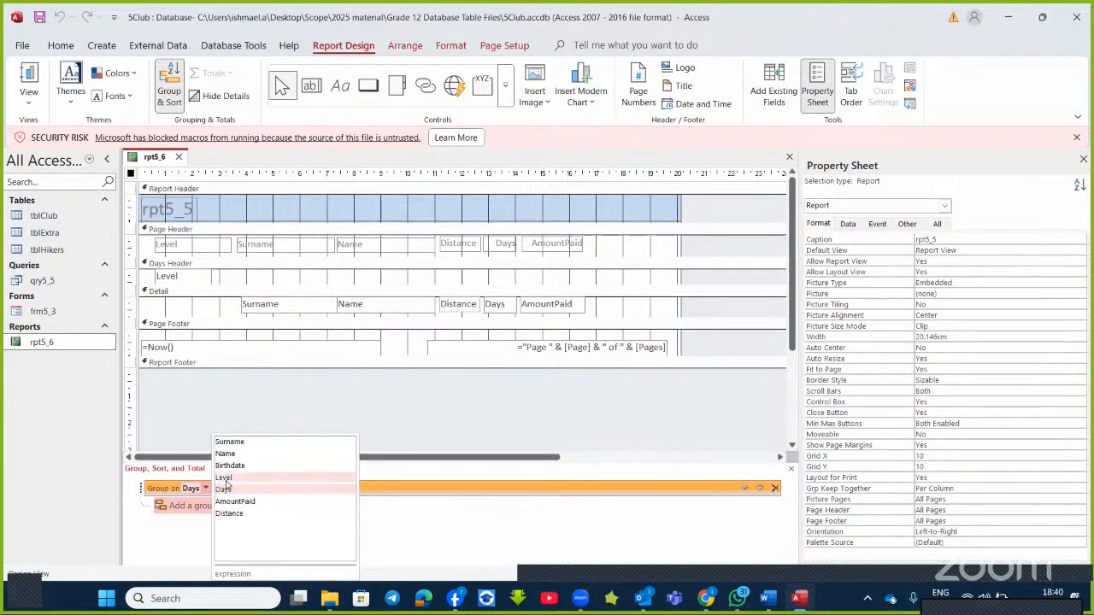
click(225, 479)
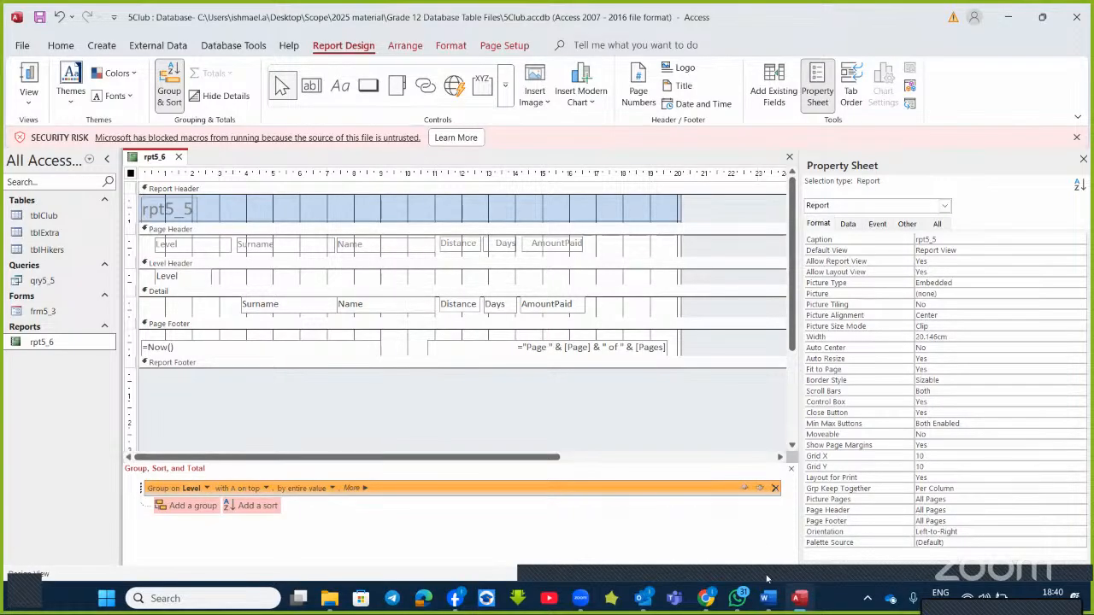
- Check the question in Word, add a Sum grand total of AmountPaid to rpt5_6, and enlarge the report footer to about 1.5 cm
click(768, 600)
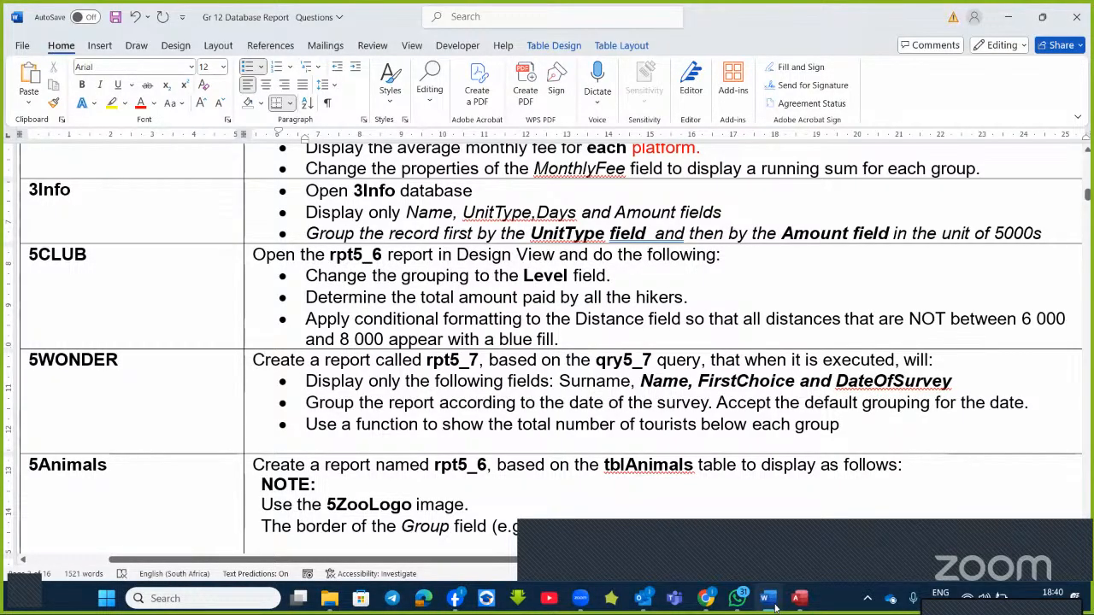
click(773, 605)
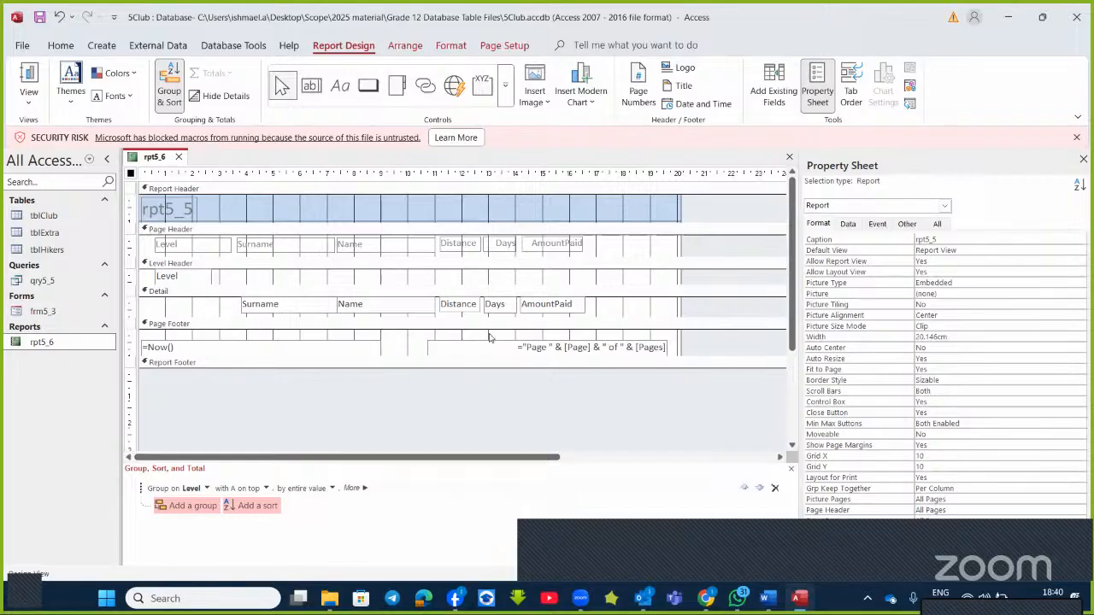
click(368, 494)
click(368, 491)
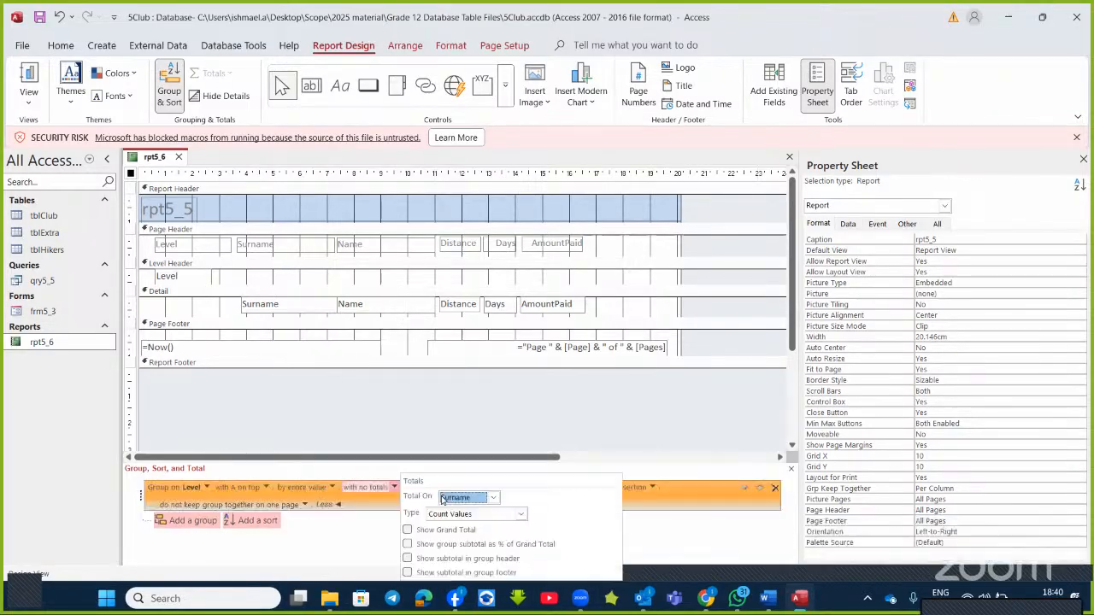
click(494, 497)
click(466, 560)
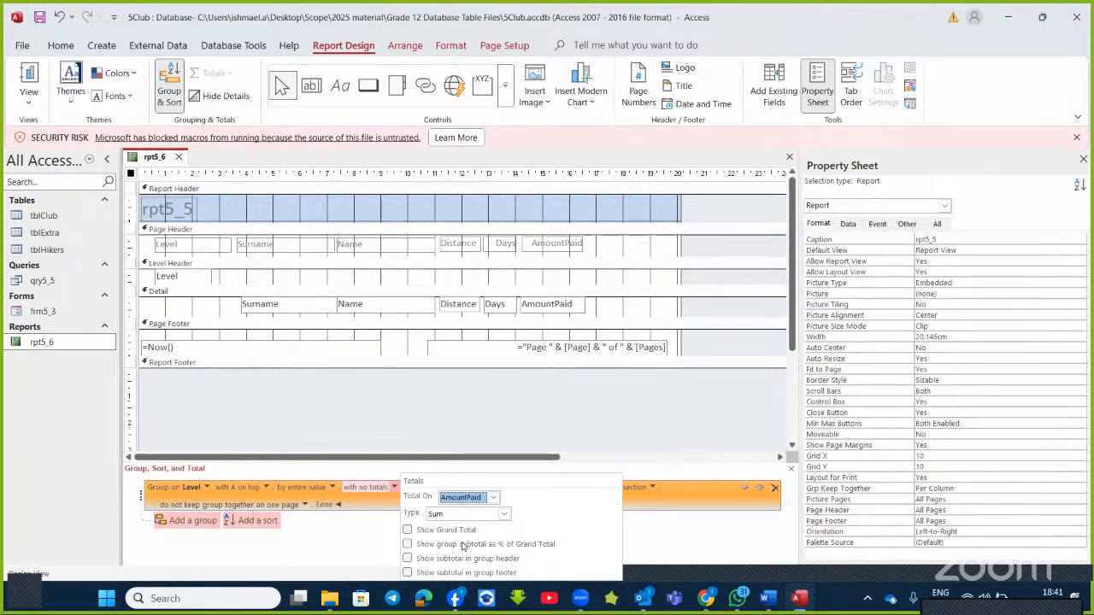
click(408, 532)
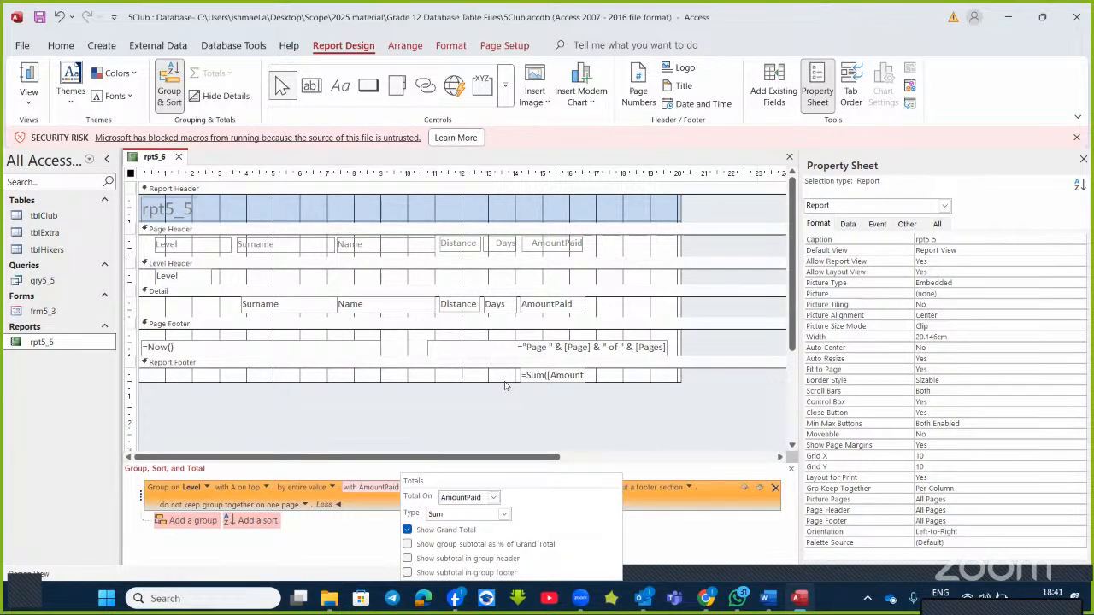
drag(504, 384, 504, 409)
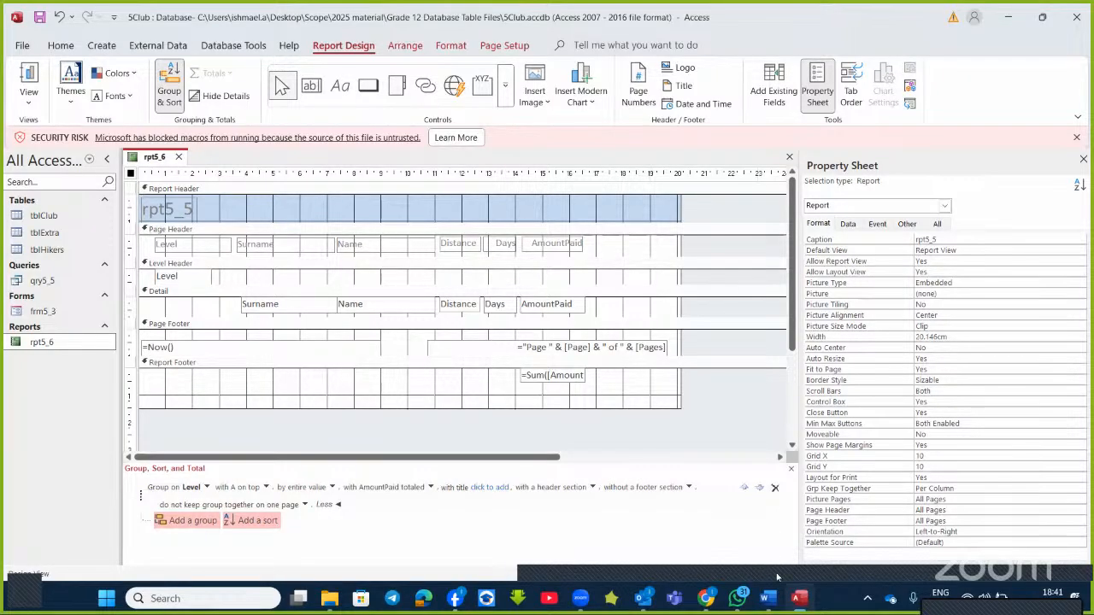
- Check the 5CLUB question in Word and start a new conditional formatting rule for the Distance text box in rpt5_6's Detail section
click(767, 598)
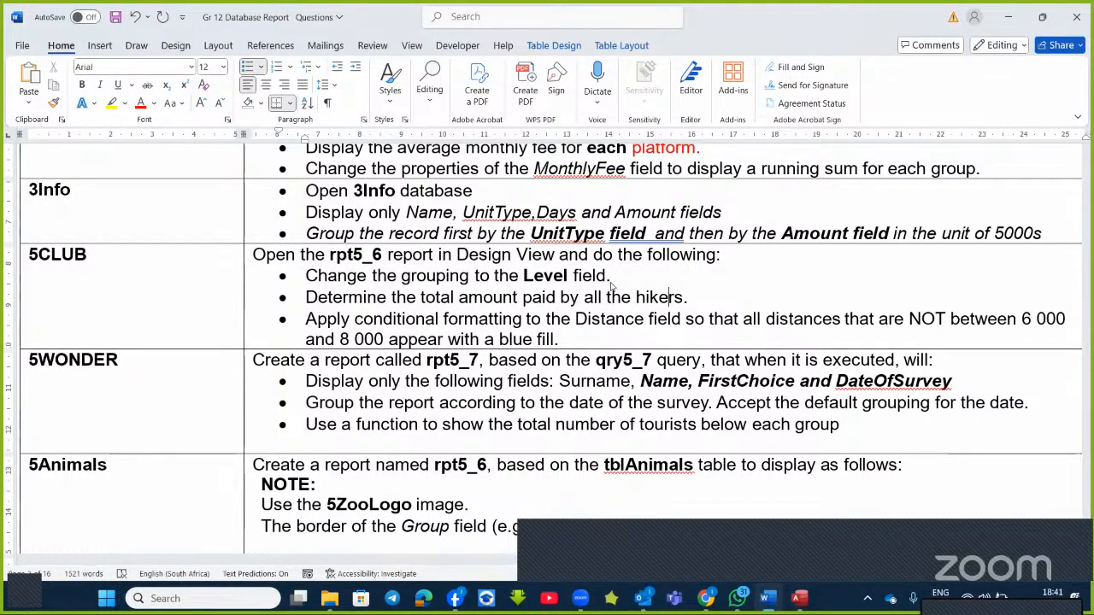
key(alt+Tab)
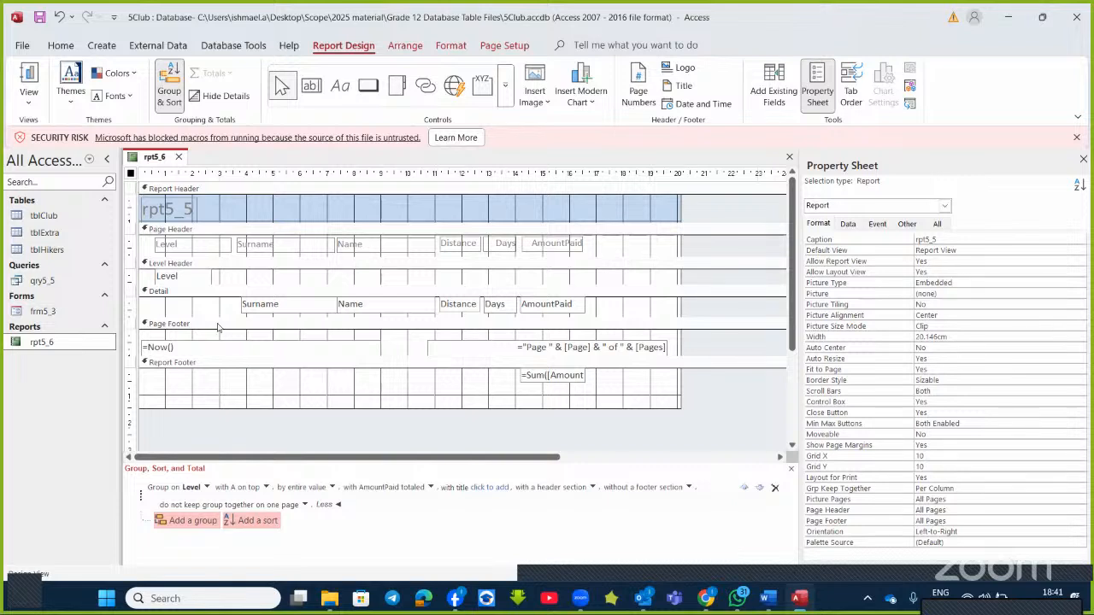
click(457, 305)
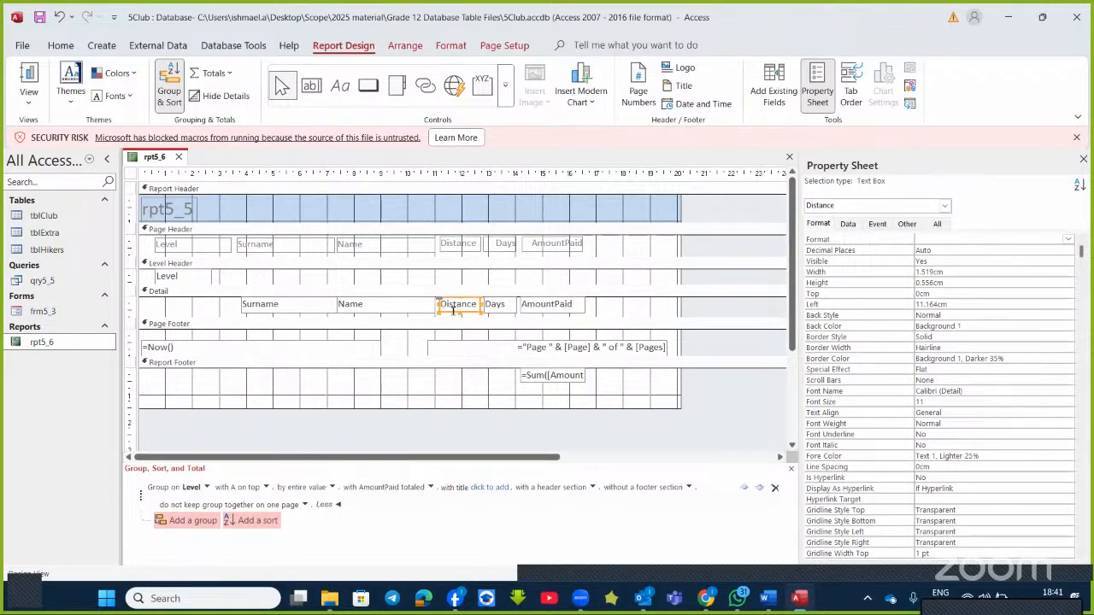
click(455, 47)
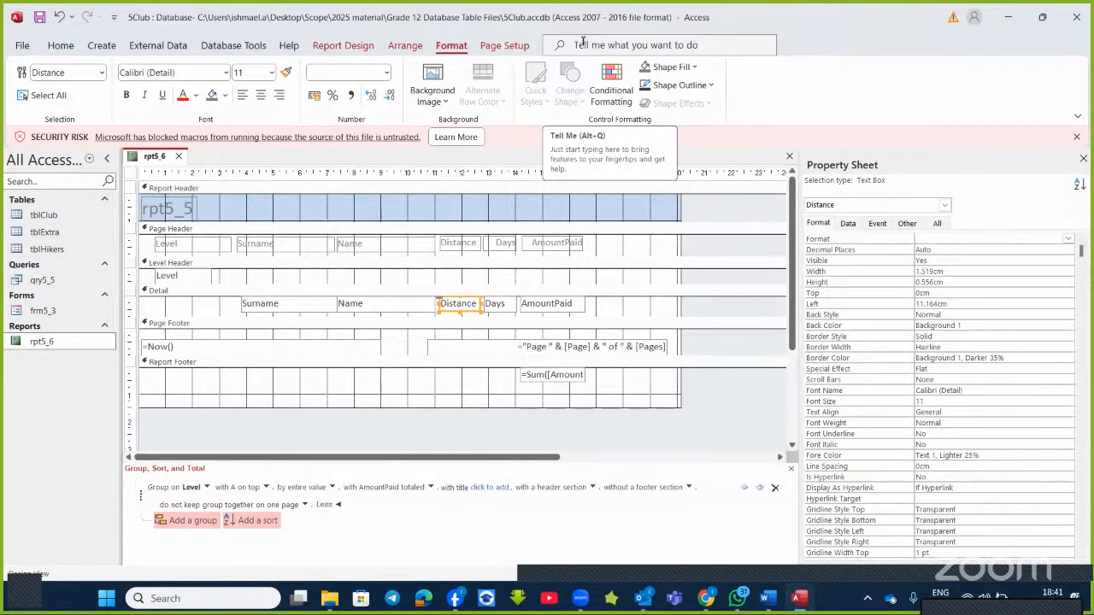
click(614, 86)
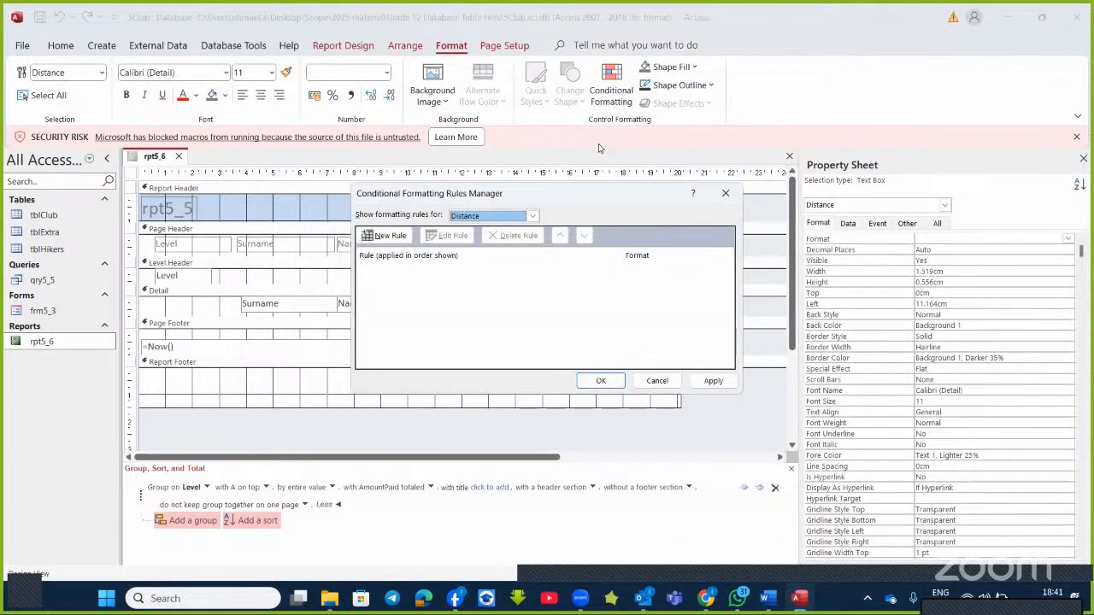
drag(562, 190, 691, 146)
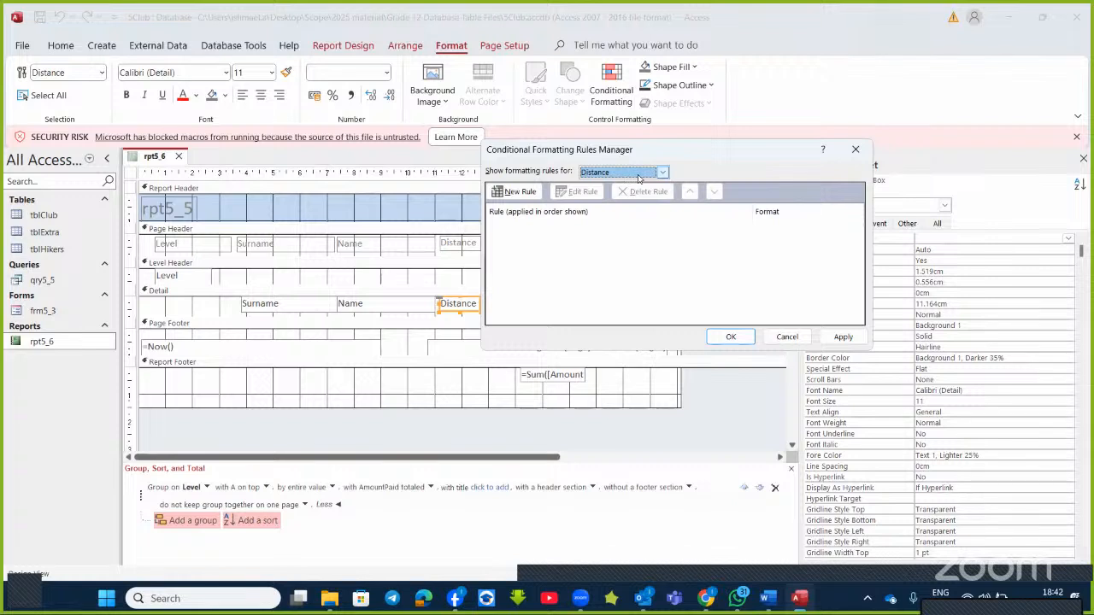
click(517, 193)
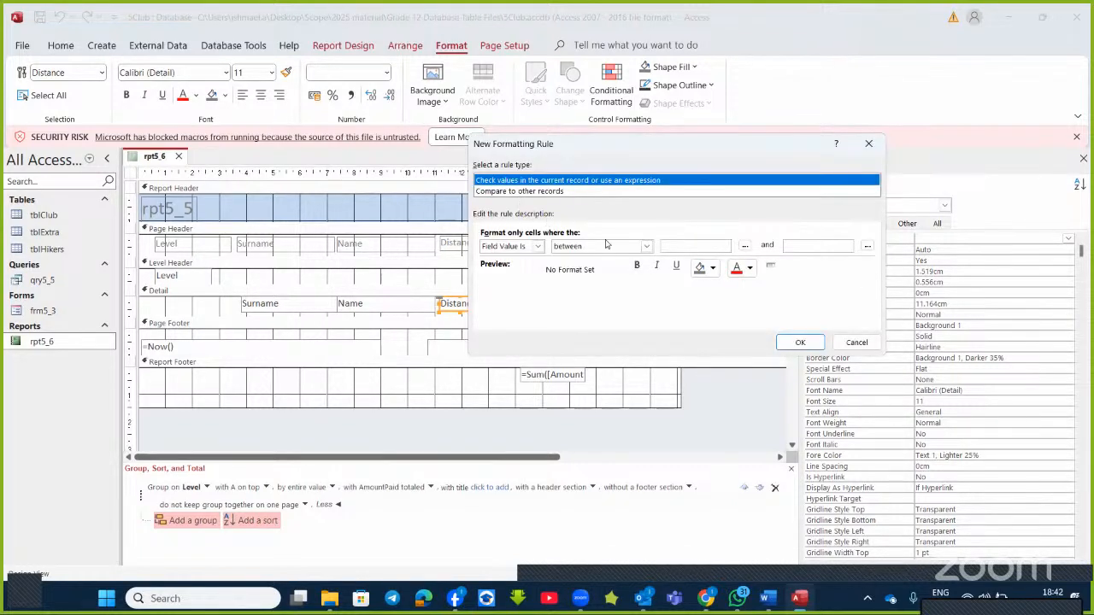
- Set the Distance rule's condition to field values not between 6000 and 8000, checking the limits in the Word question
click(633, 247)
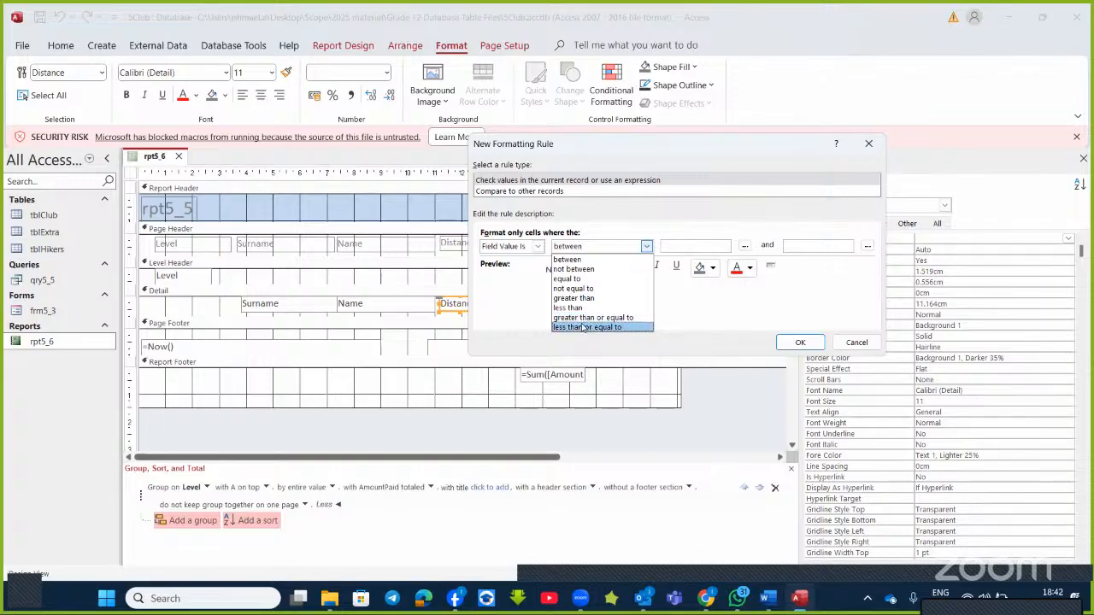
click(592, 270)
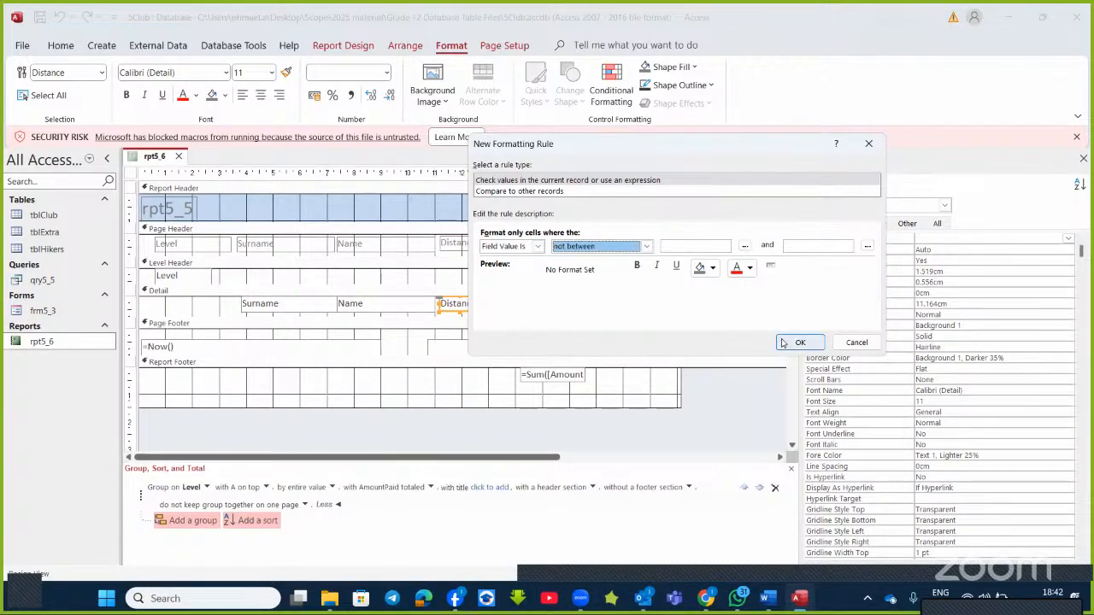
click(768, 598)
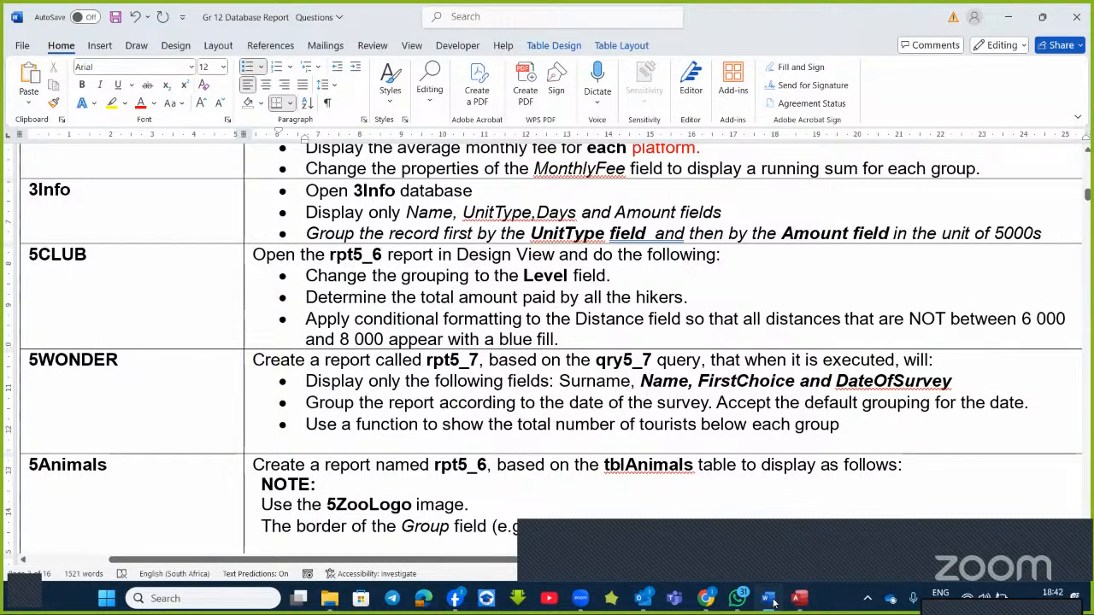
click(770, 599)
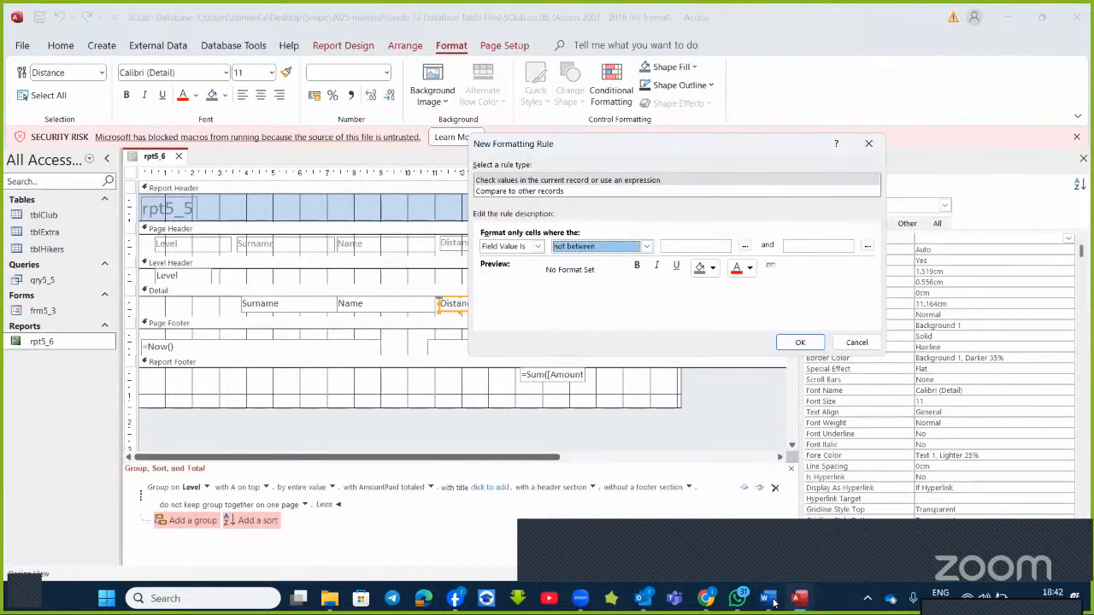
click(647, 247)
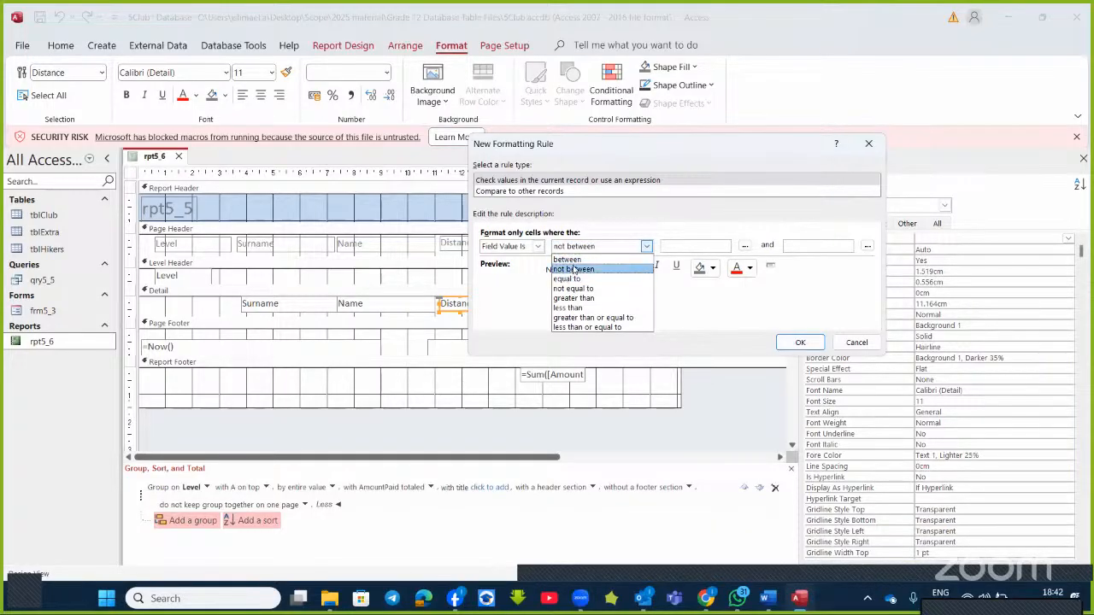
click(597, 270)
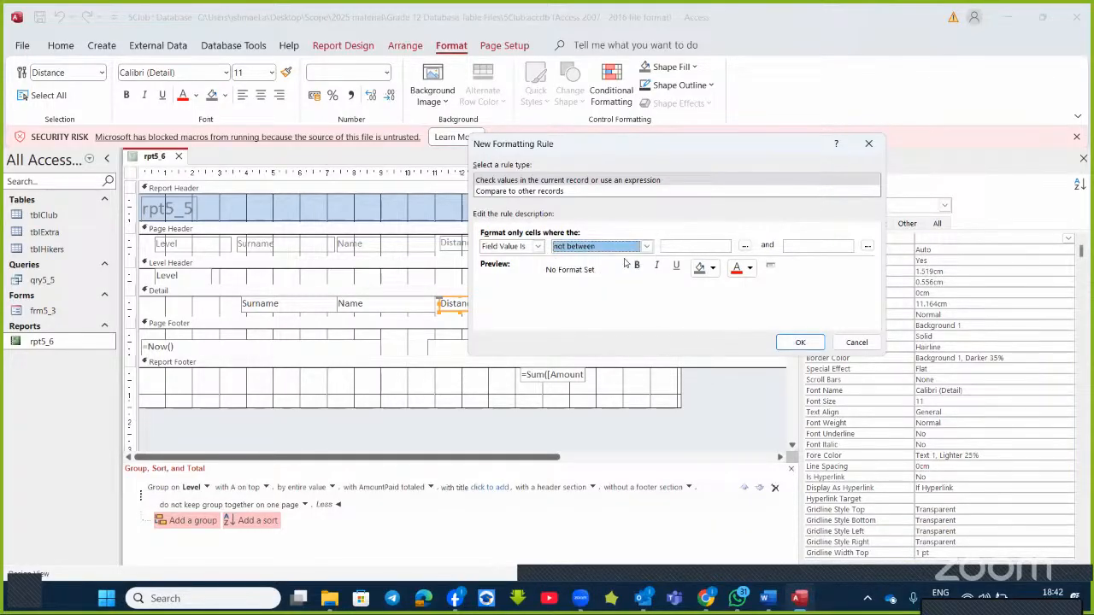
click(675, 246)
text(6000)
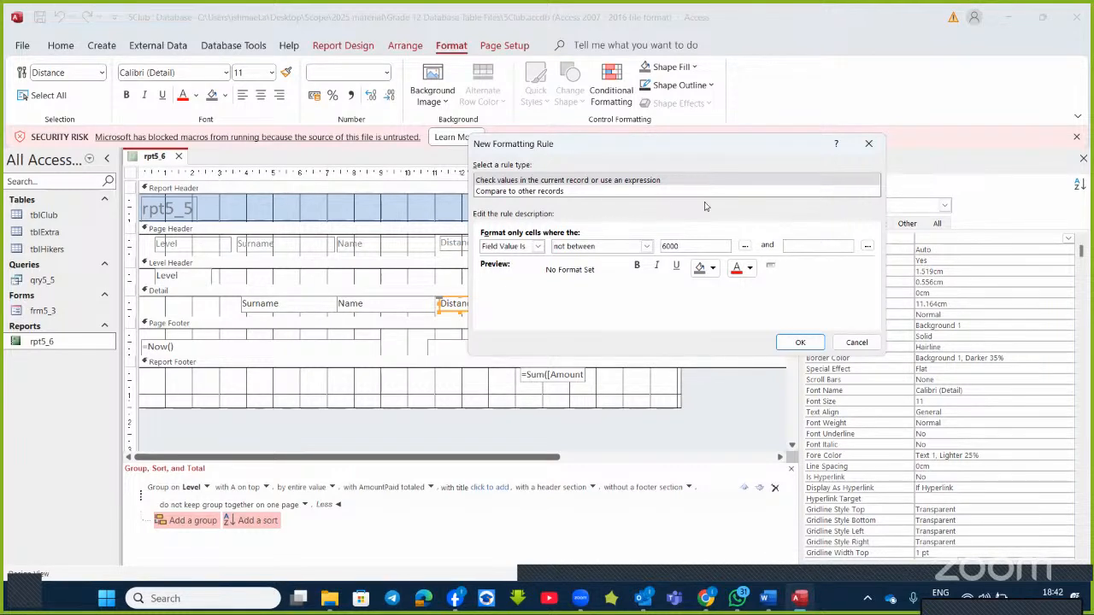
text(8000)
- Check the required fill colour in Word, give the Distance rule a blue fill, and apply the conditional formatting
click(767, 604)
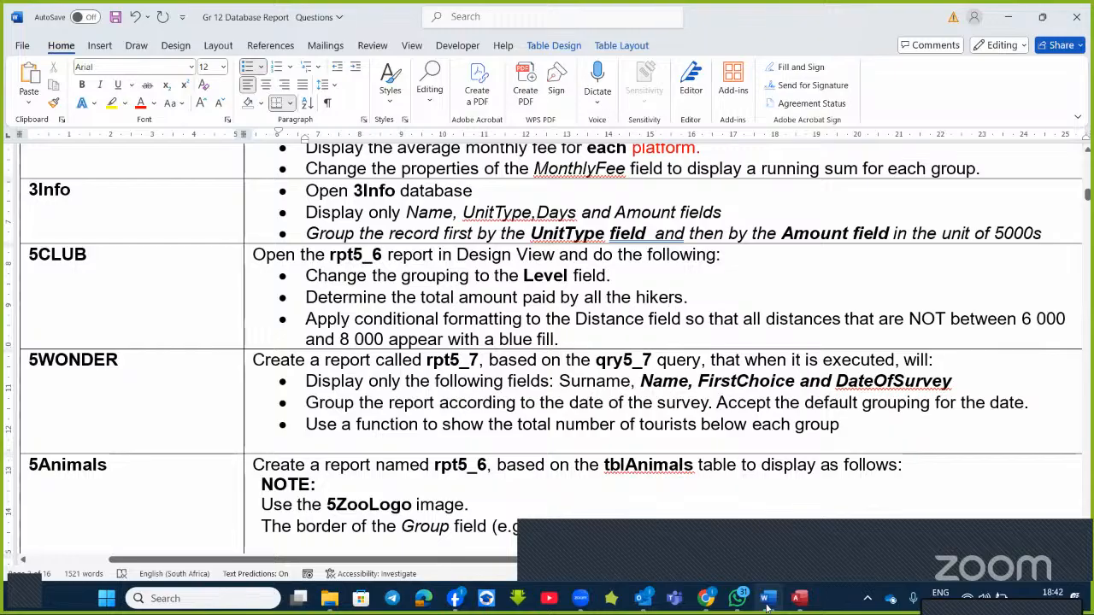
key(alt+Tab)
click(711, 270)
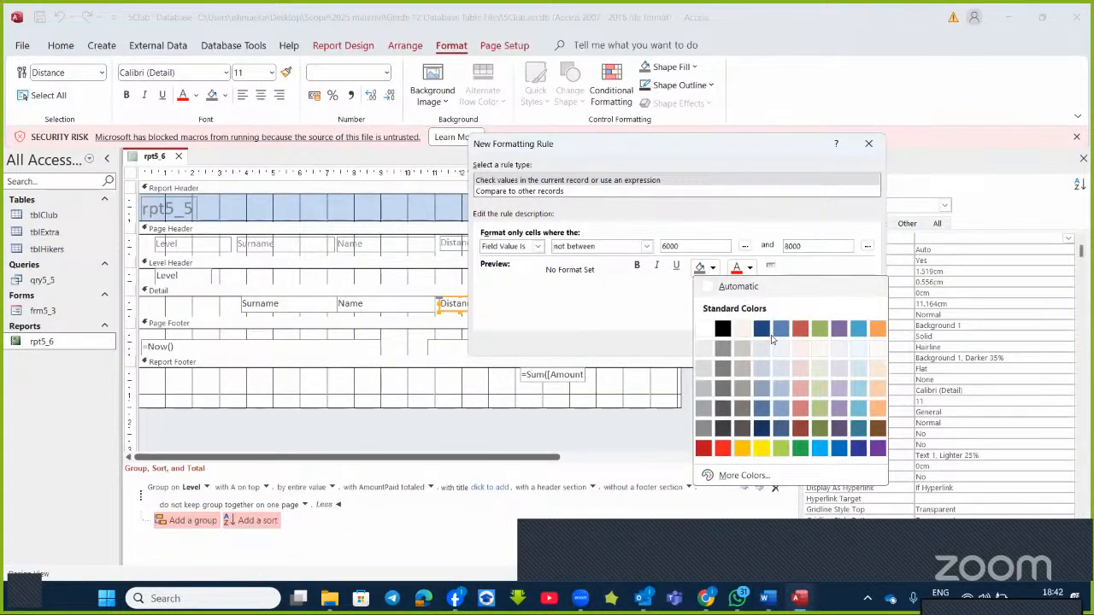
click(839, 448)
click(802, 340)
click(833, 340)
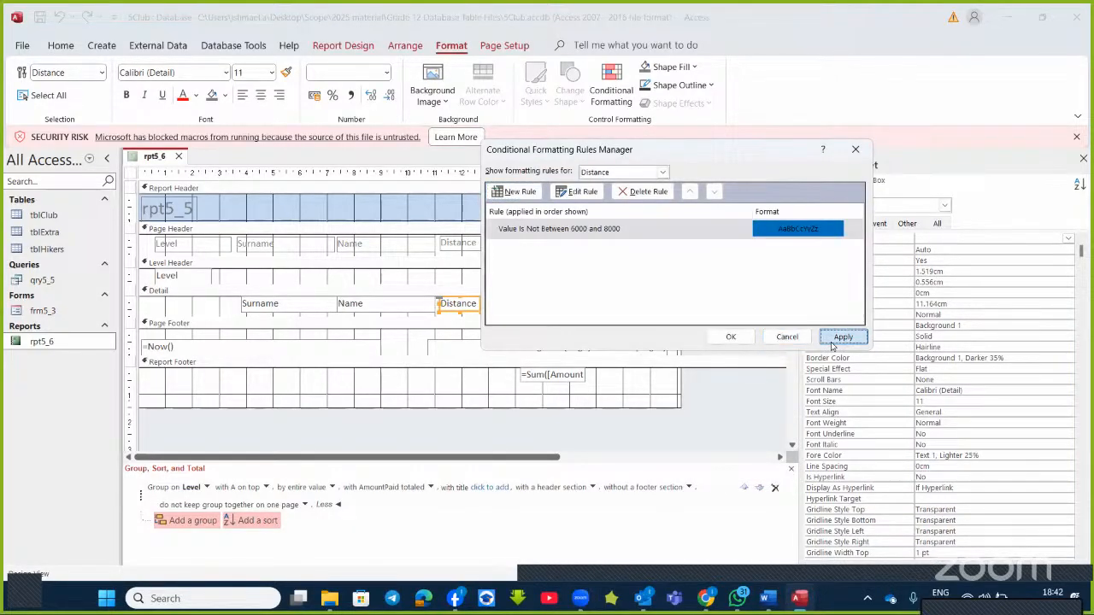
click(731, 337)
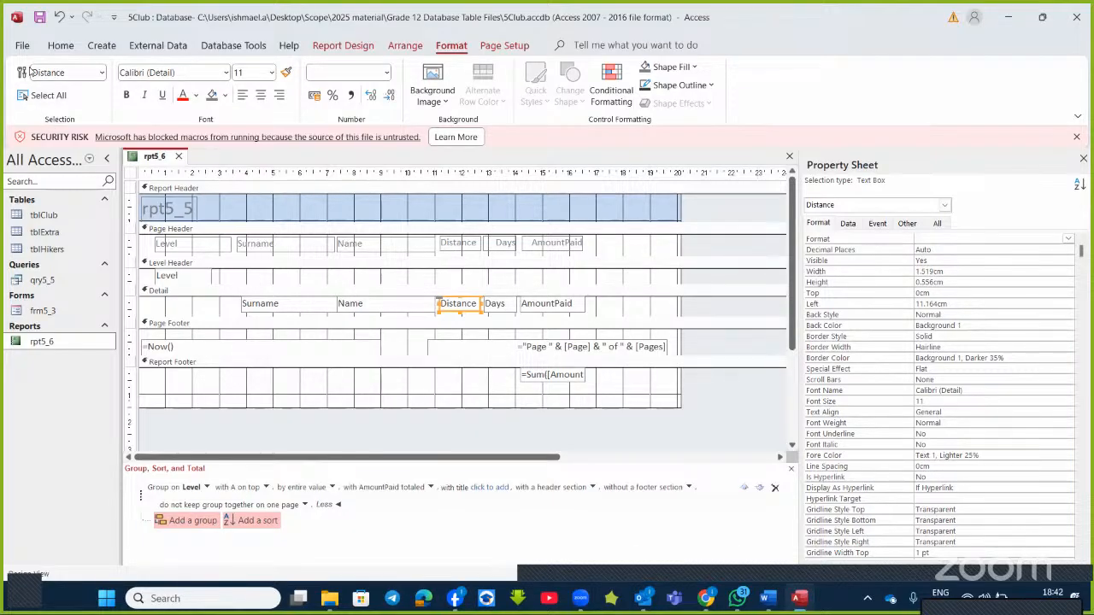
- Display rpt5_6 in Report View and compare the Distance field's formatting with the 5CLUB question in Word
click(66, 47)
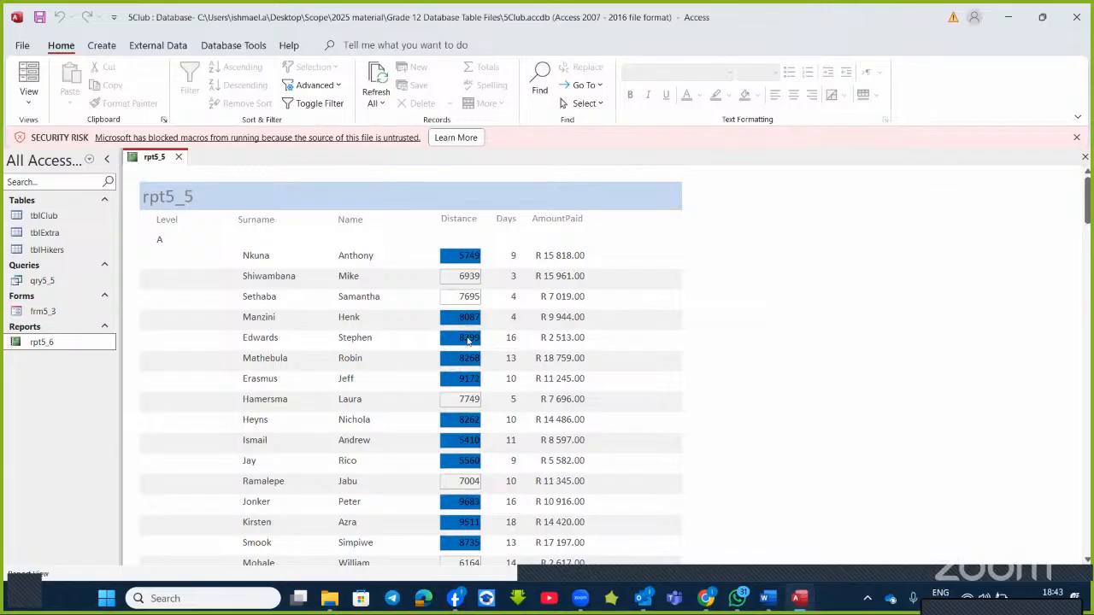
scroll(462, 366, down, 6)
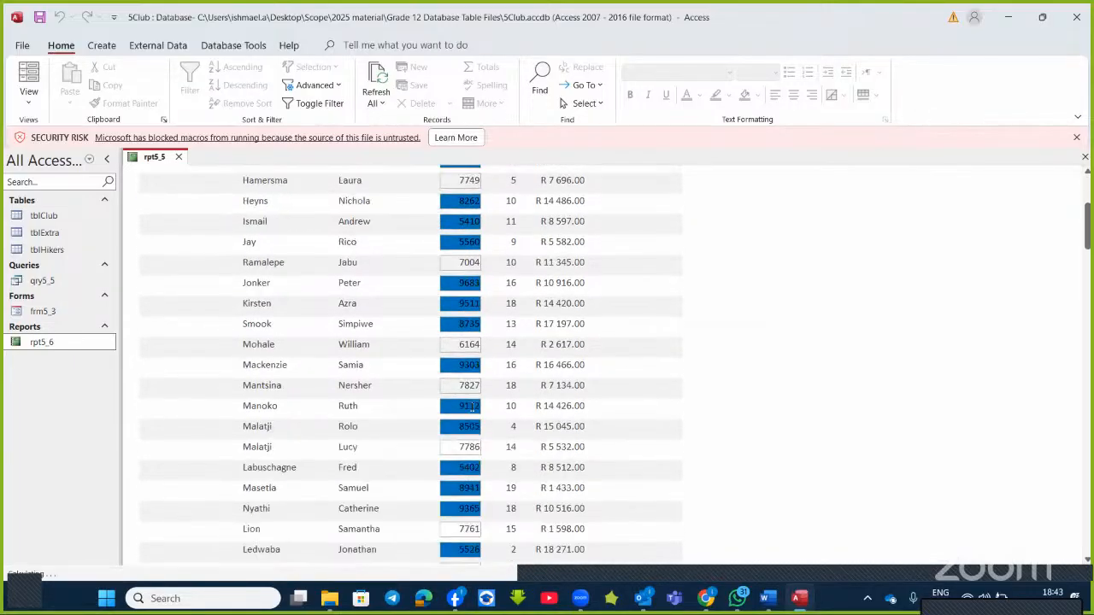
scroll(472, 401, up, 6)
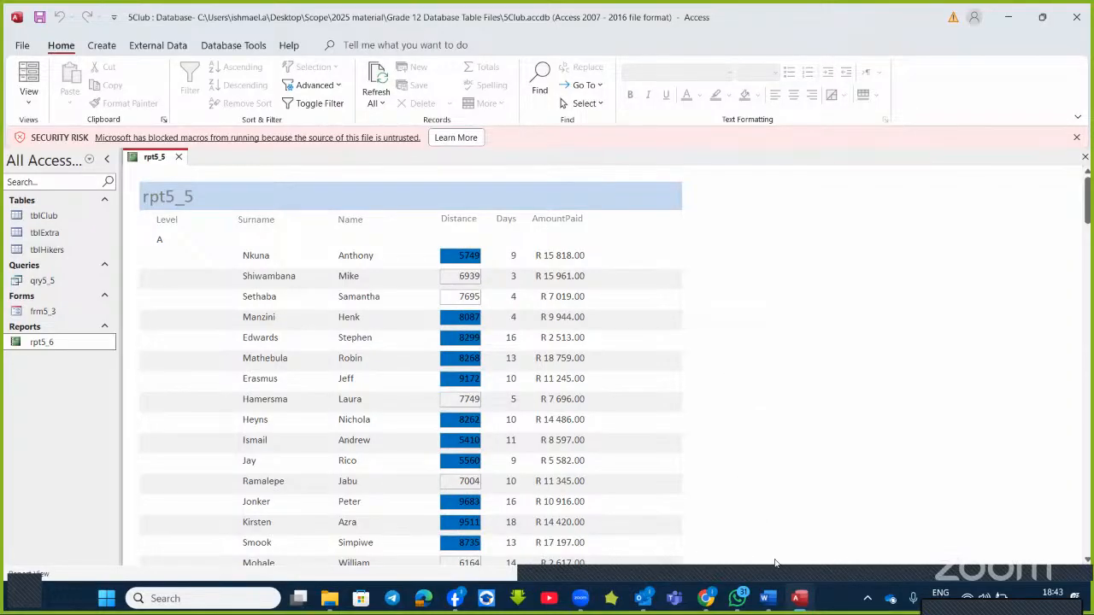
click(766, 603)
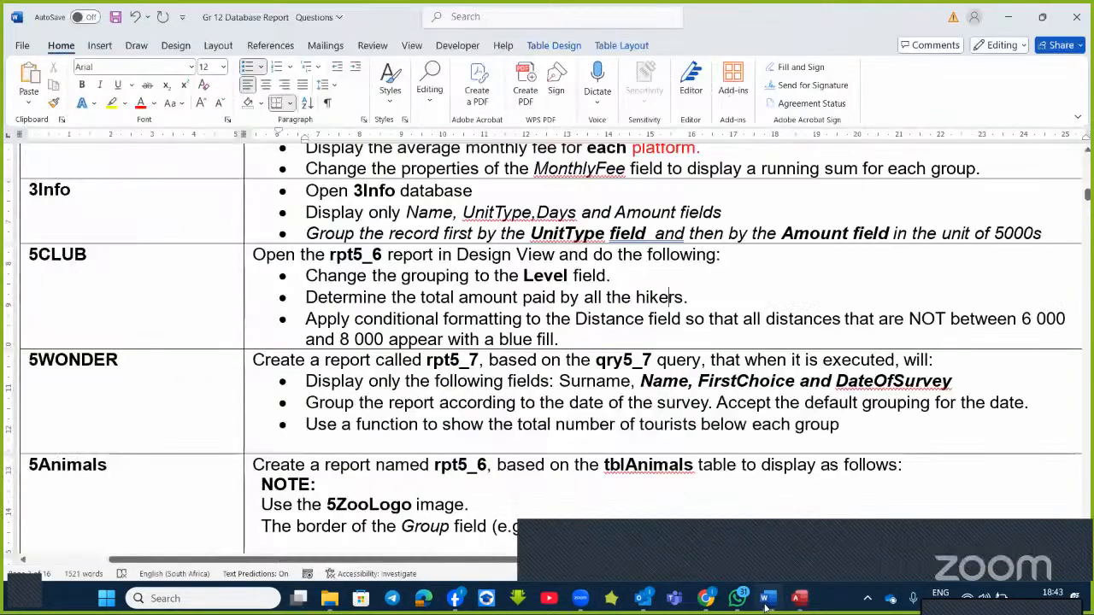
click(766, 603)
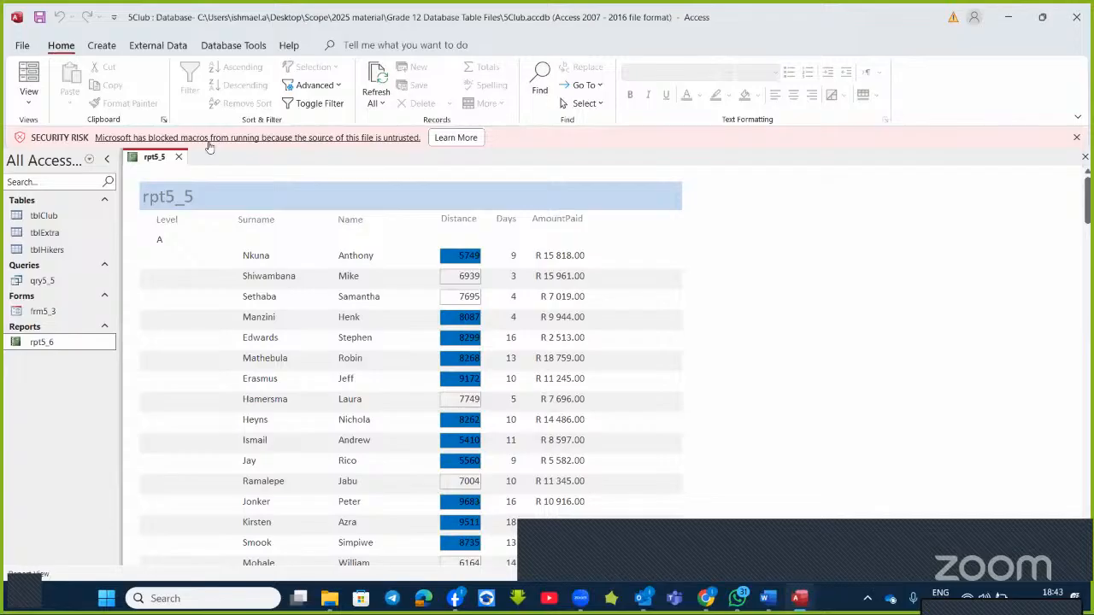
- Close the rpt5_6 report and the 5Club database, checking the 5WONDER question in Word
click(179, 157)
click(558, 340)
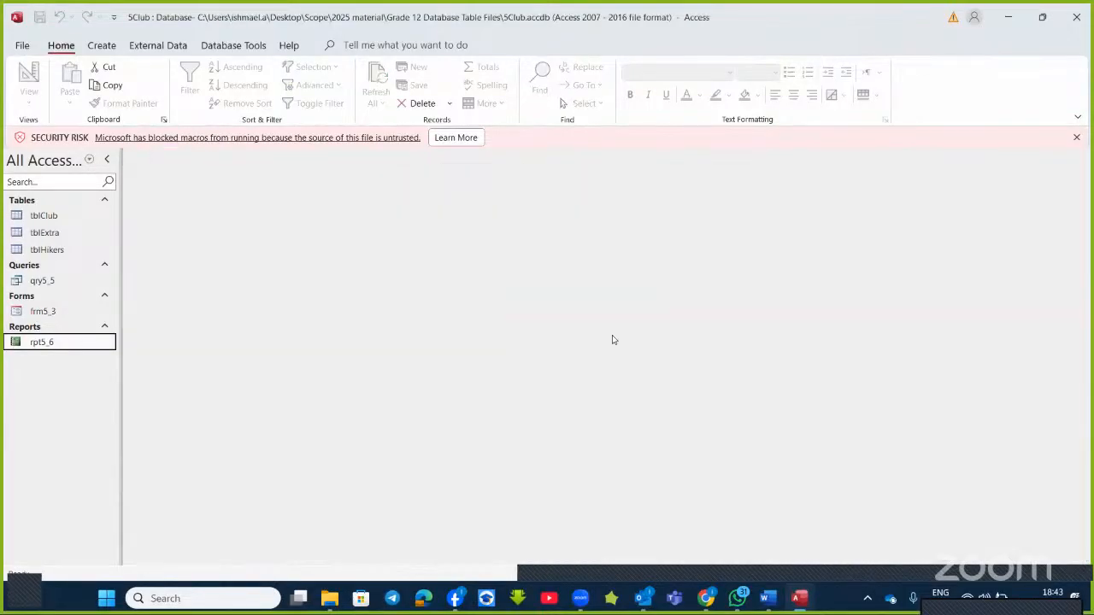
click(766, 601)
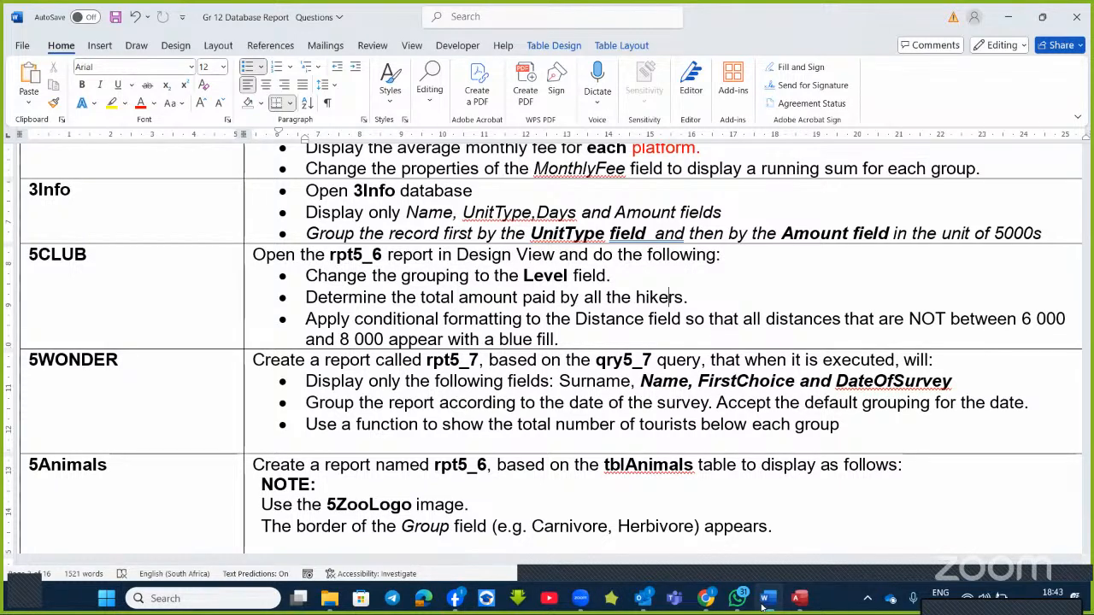
click(763, 605)
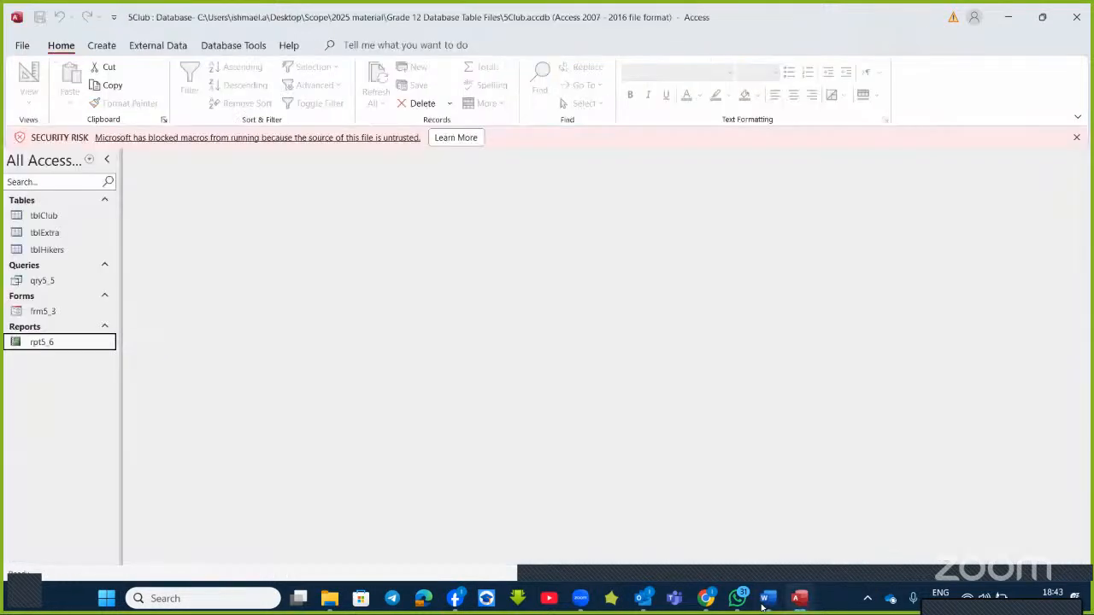
click(796, 605)
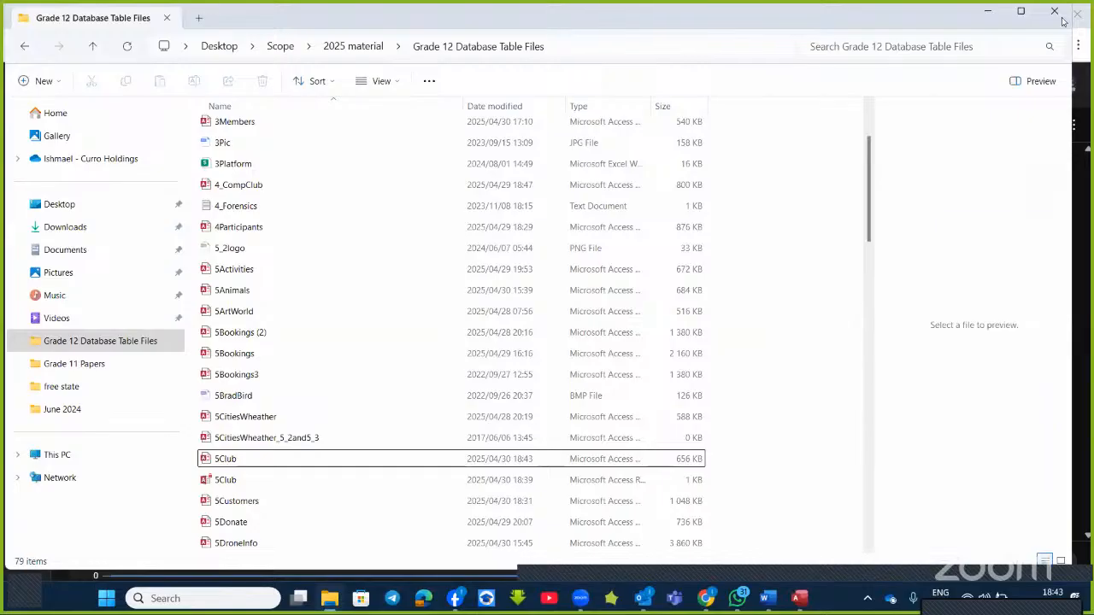
- Open the 5Wonder database from the Grade 12 Database Table Files folder in File Explorer
click(330, 600)
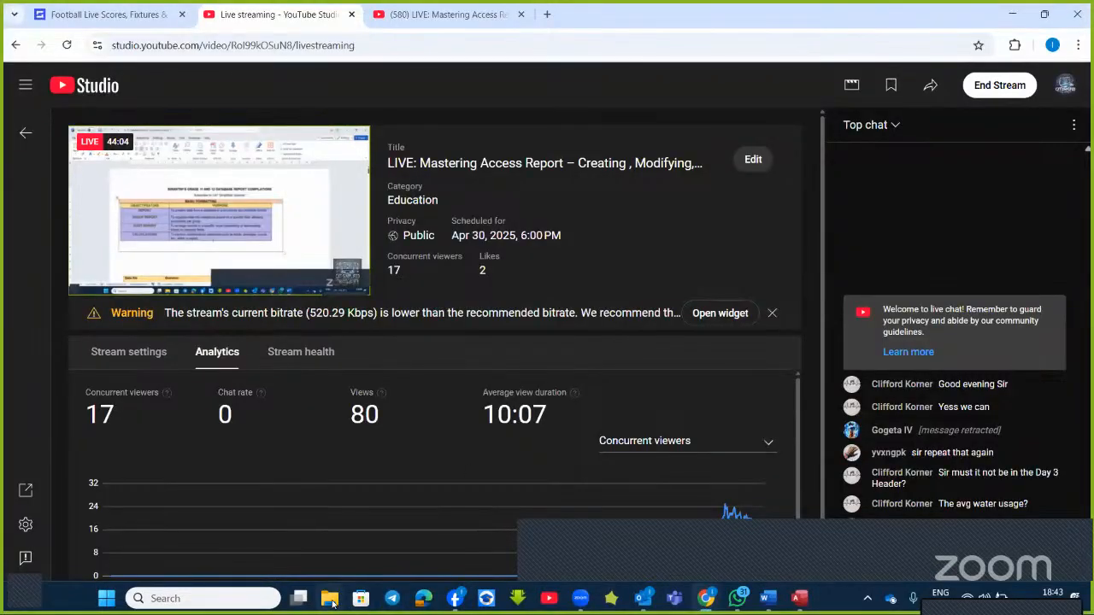
click(332, 602)
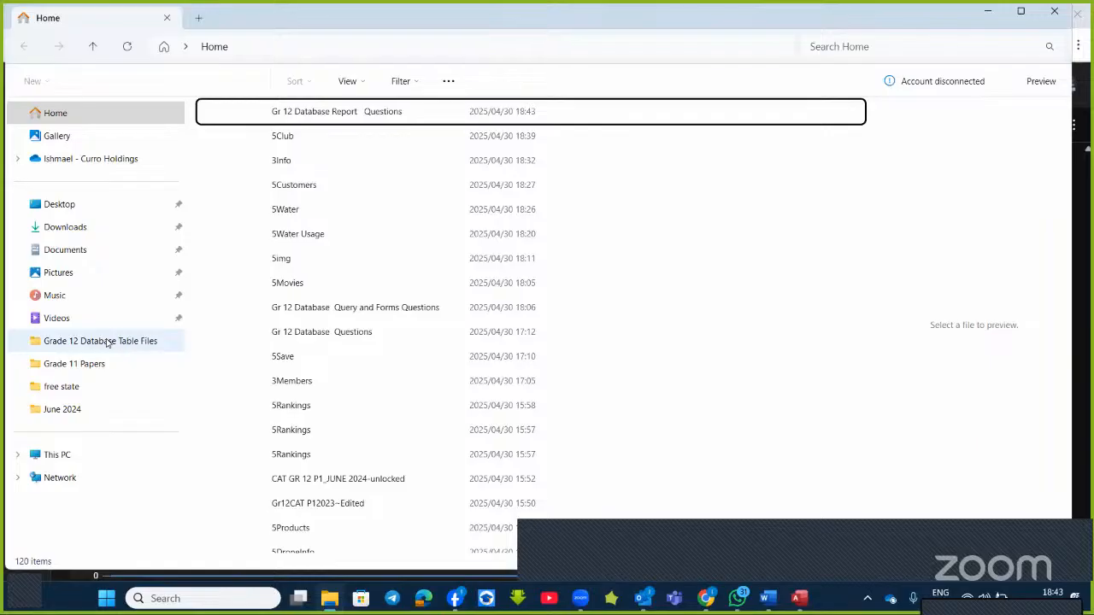
click(108, 342)
scroll(279, 425, down, 4)
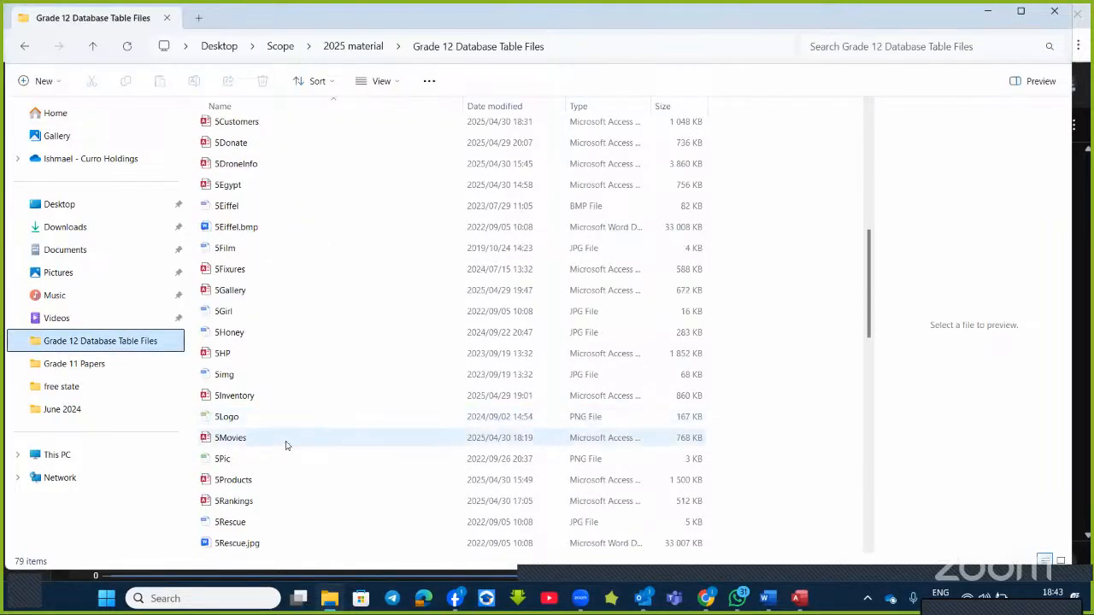
scroll(279, 441, down, 5)
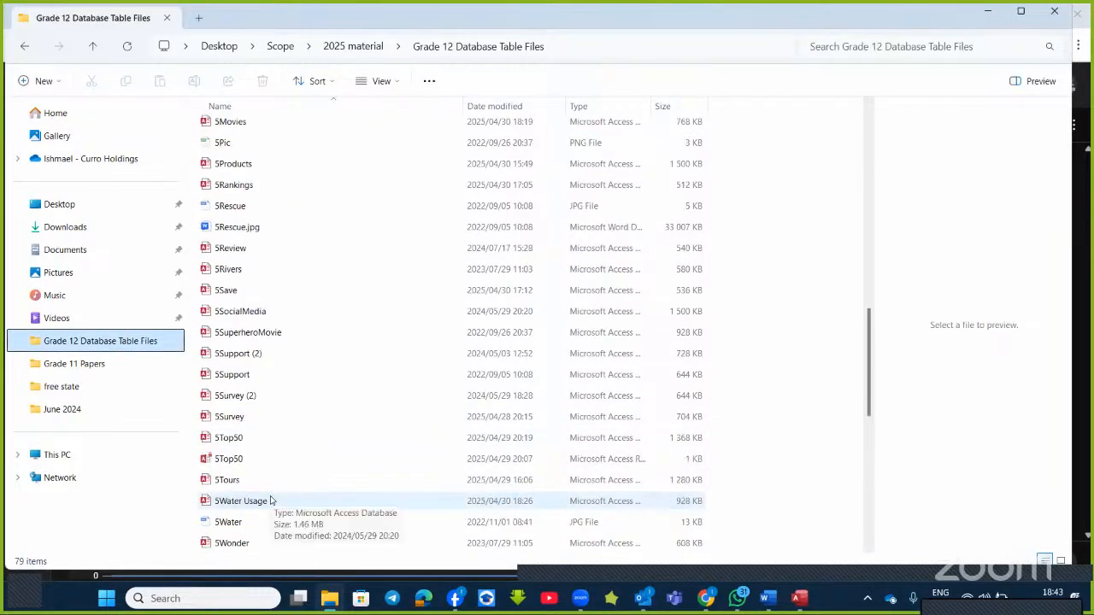
scroll(270, 500, down, 1)
click(262, 491)
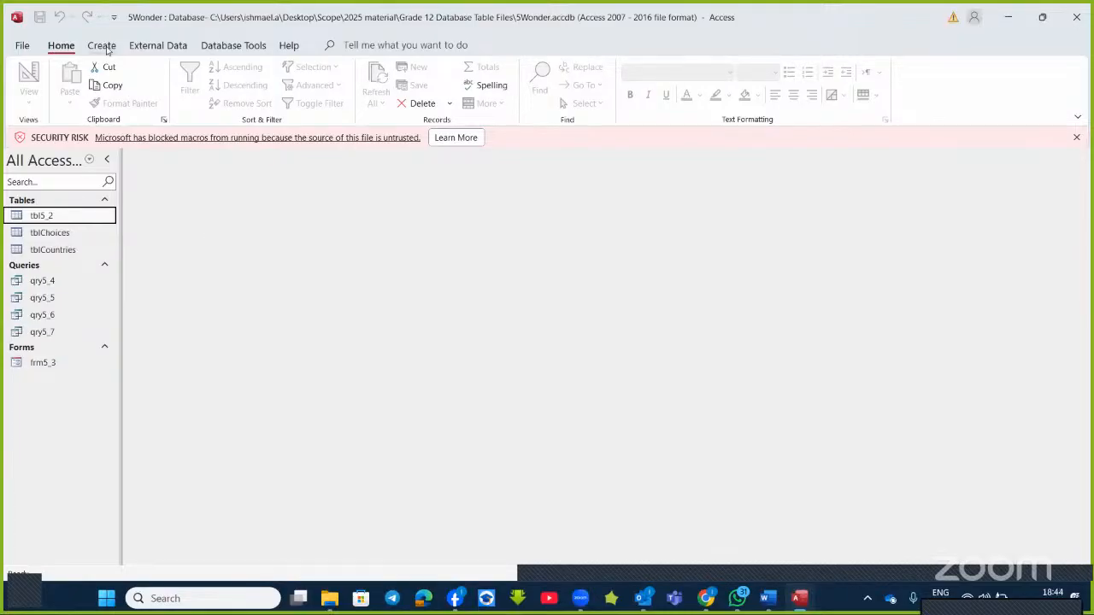
- Start the Report Wizard and choose query qry5_7 as the source, checking the 5WONDER question in Word
click(103, 46)
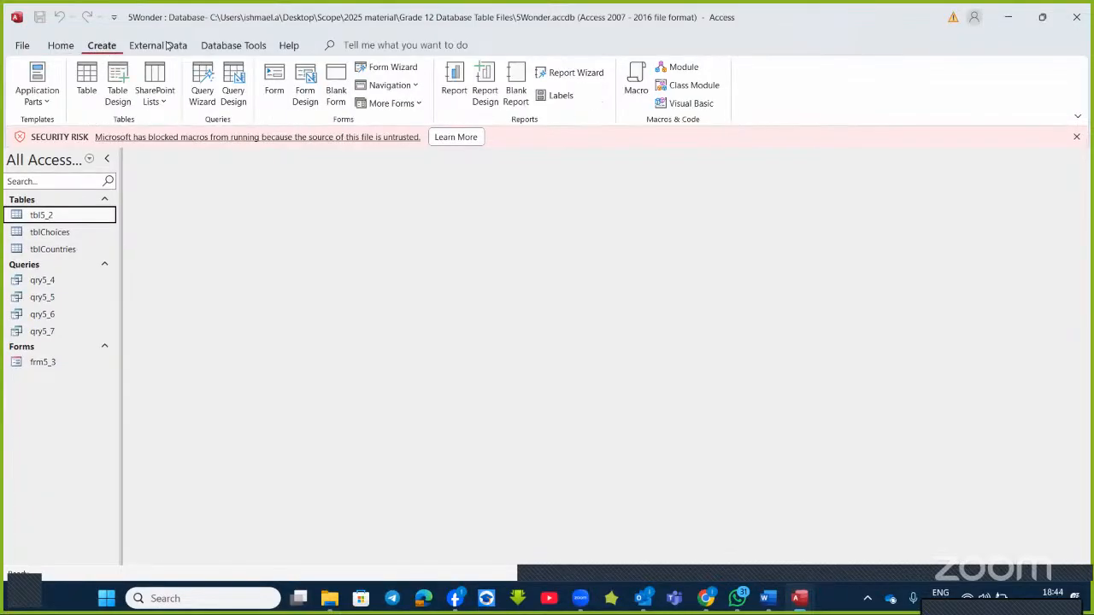
click(570, 74)
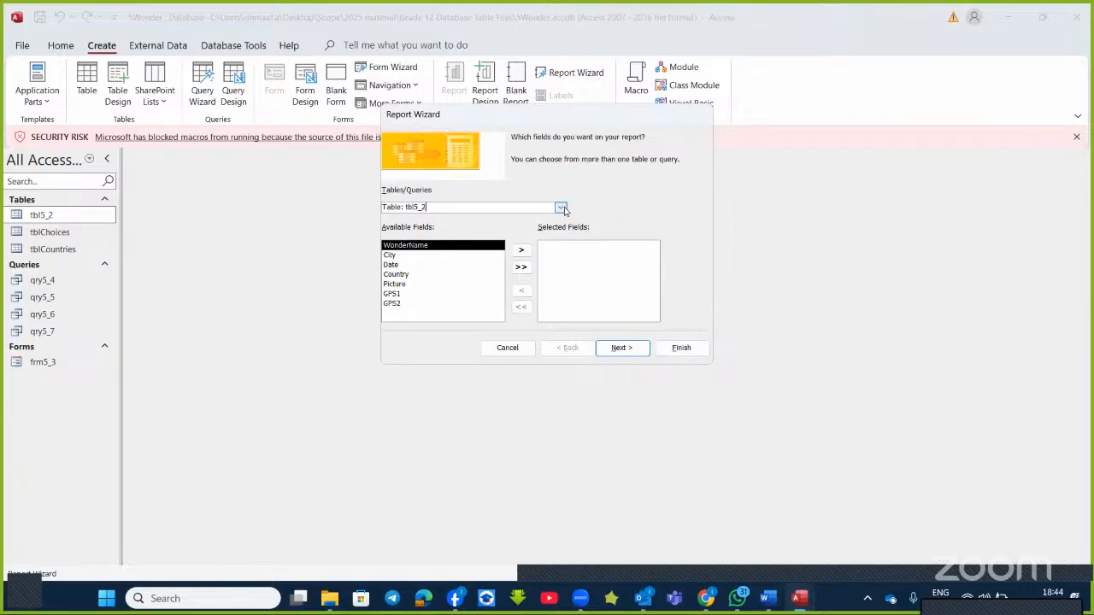
click(560, 208)
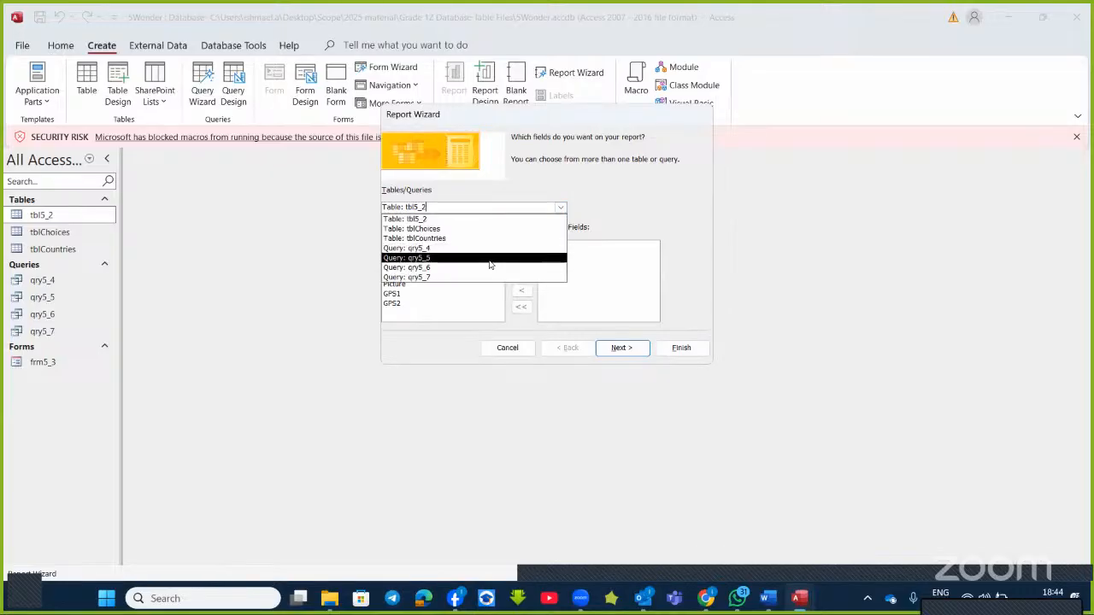
click(767, 608)
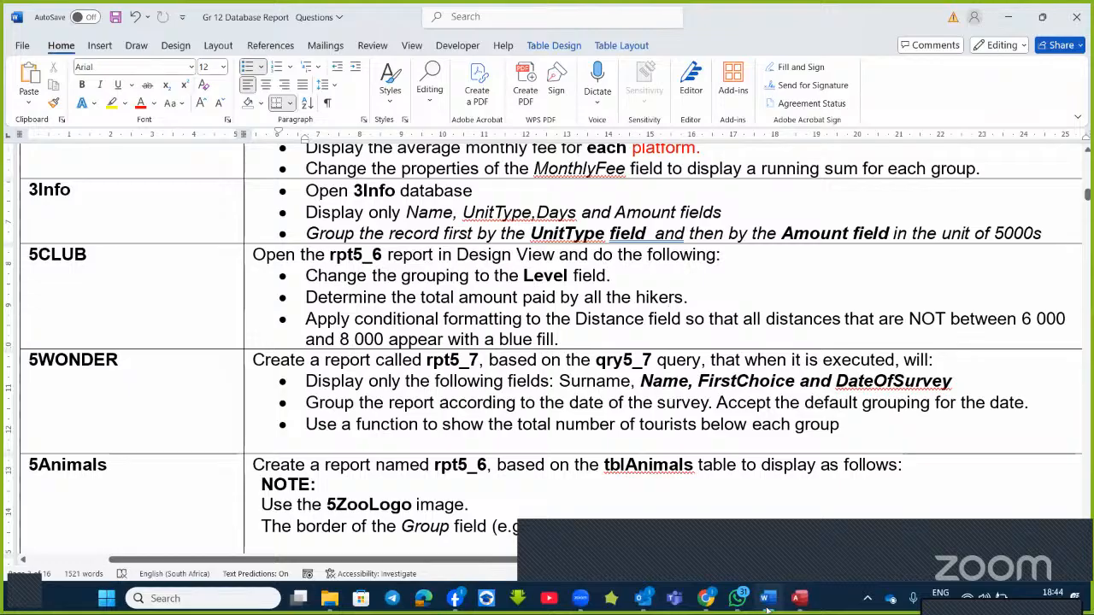
click(768, 605)
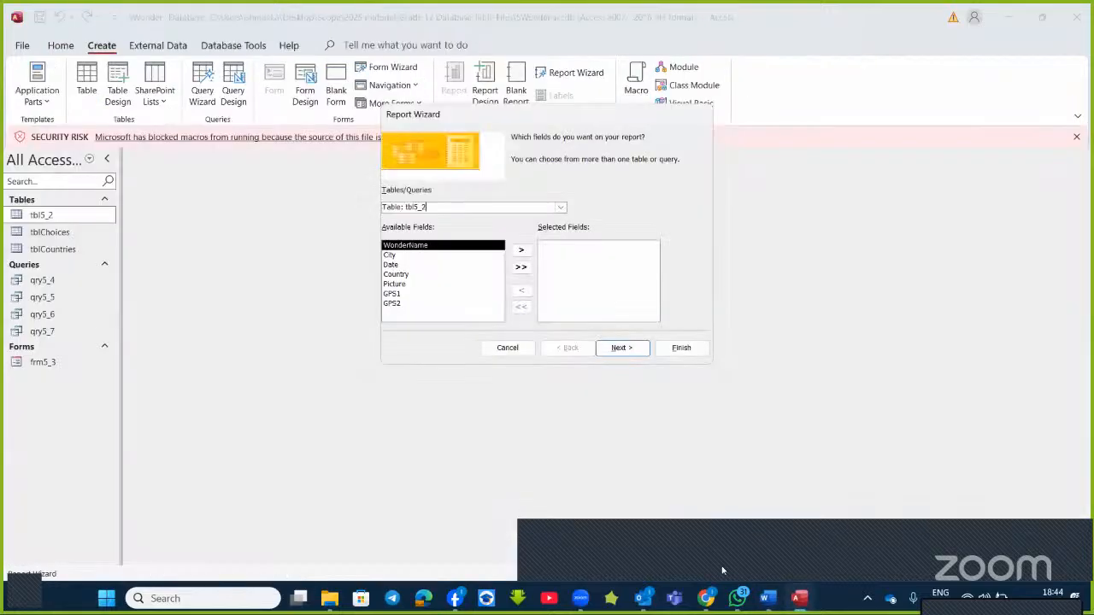
click(561, 209)
click(427, 276)
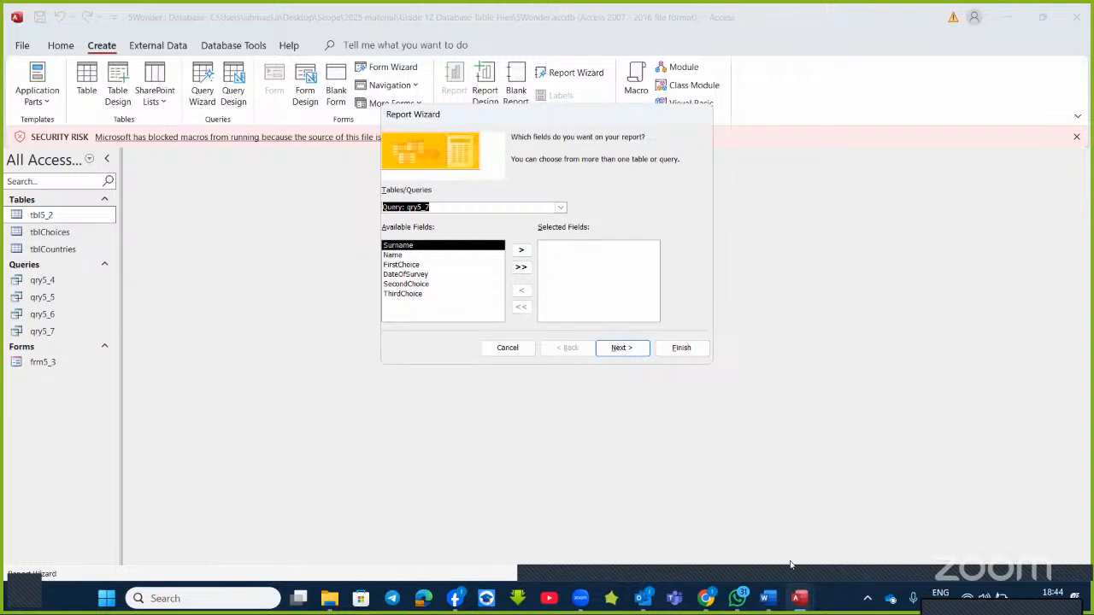
- Add the Surname, Name, FirstChoice and DateOfSurvey fields to the report, checking them against the 5WONDER question in Word
click(767, 599)
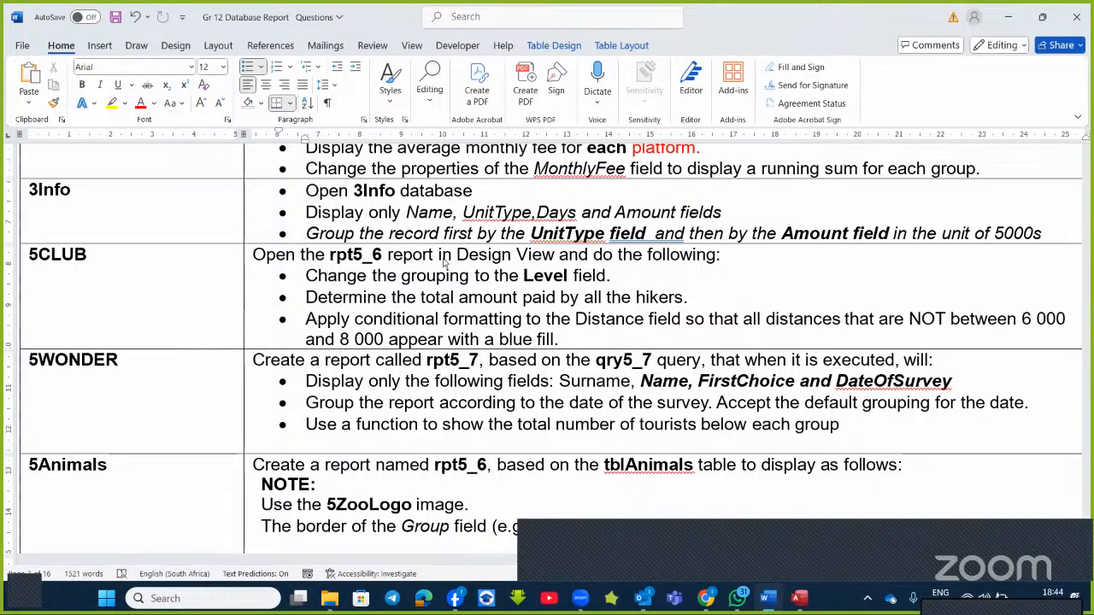
key(alt+Tab)
double_click(419, 246)
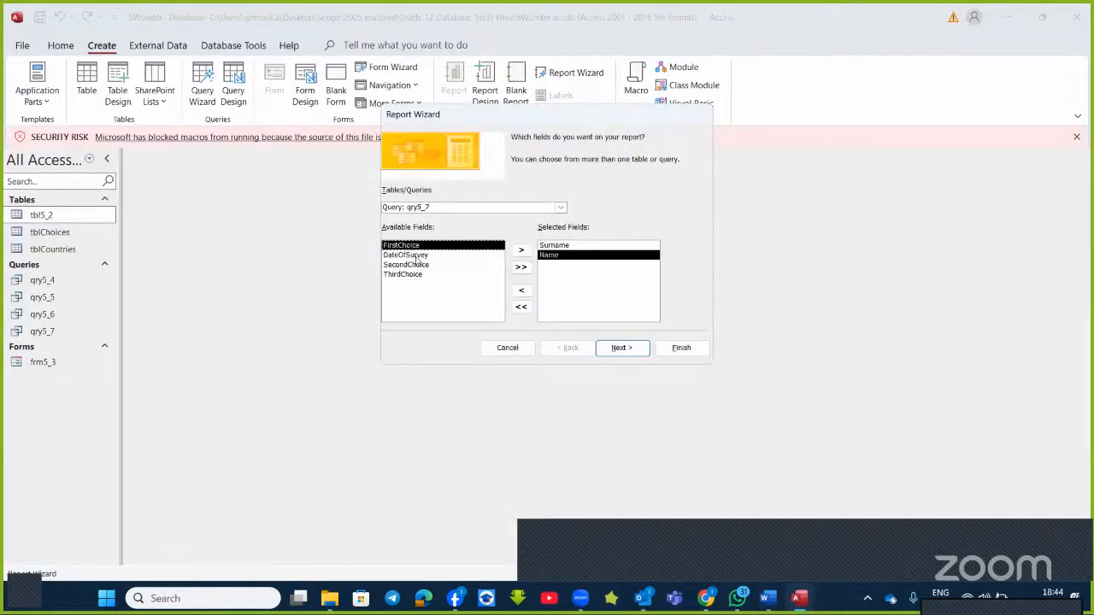
double_click(419, 246)
double_click(418, 246)
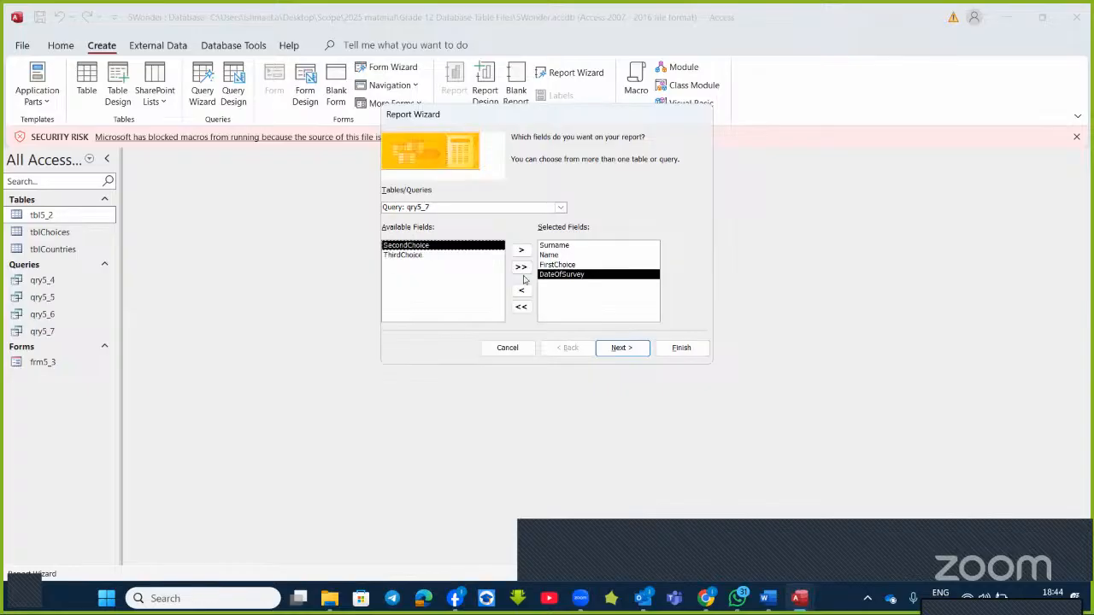
click(767, 598)
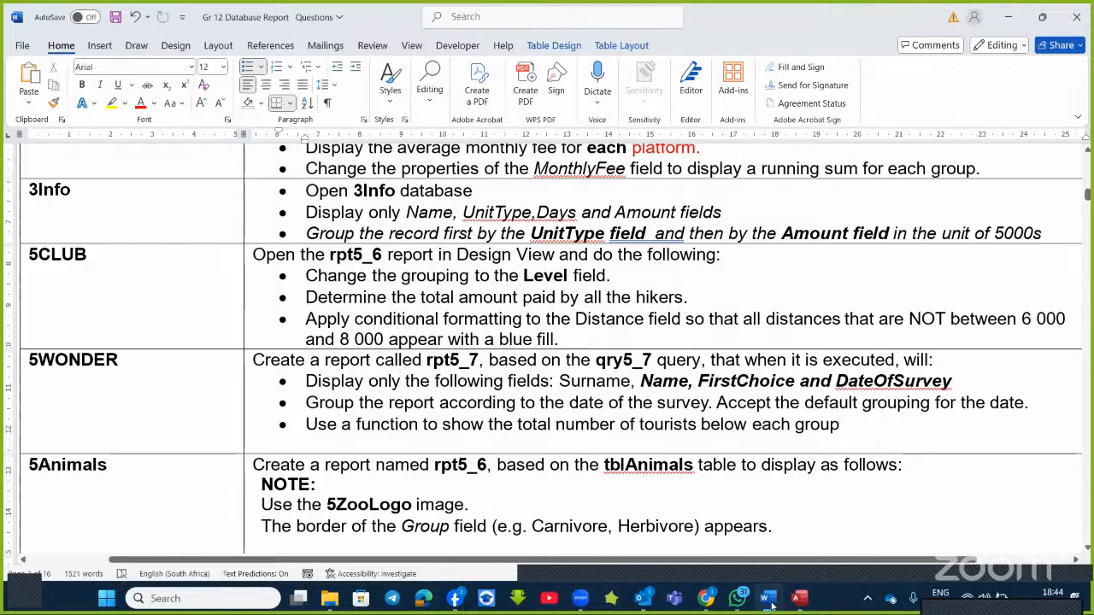
click(769, 600)
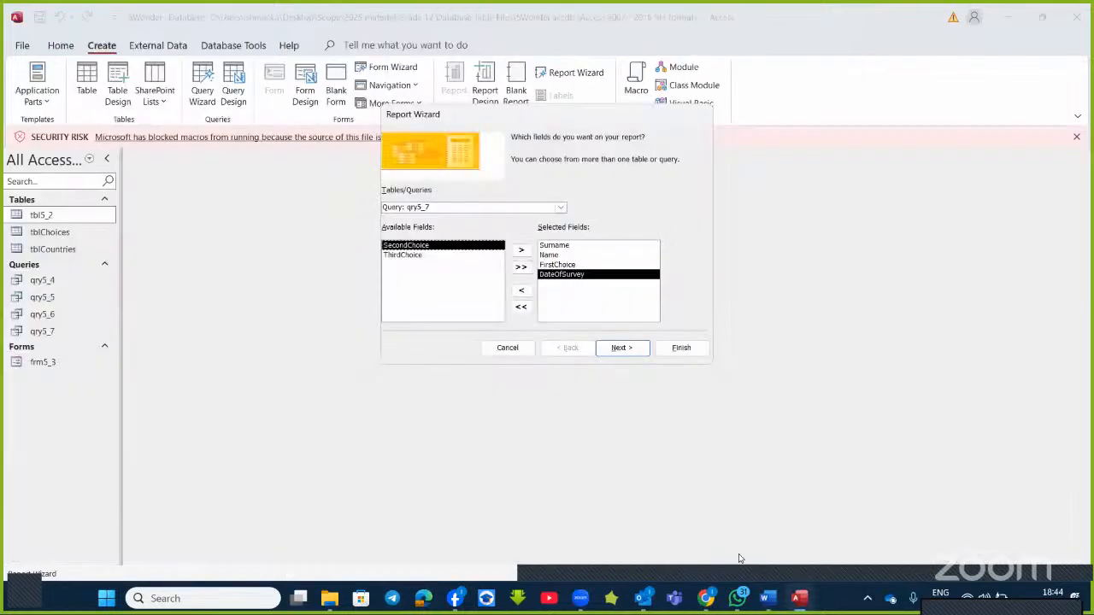
- Group the report by DateOfSurvey, check the grouping requirement in Word, and accept the default Month interval
click(619, 348)
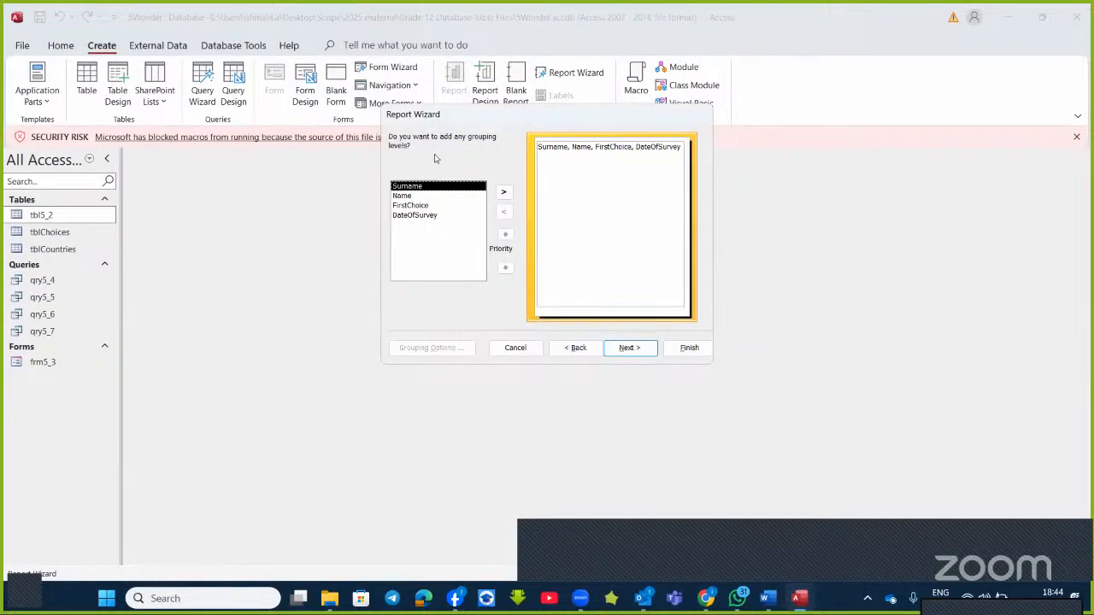
double_click(425, 218)
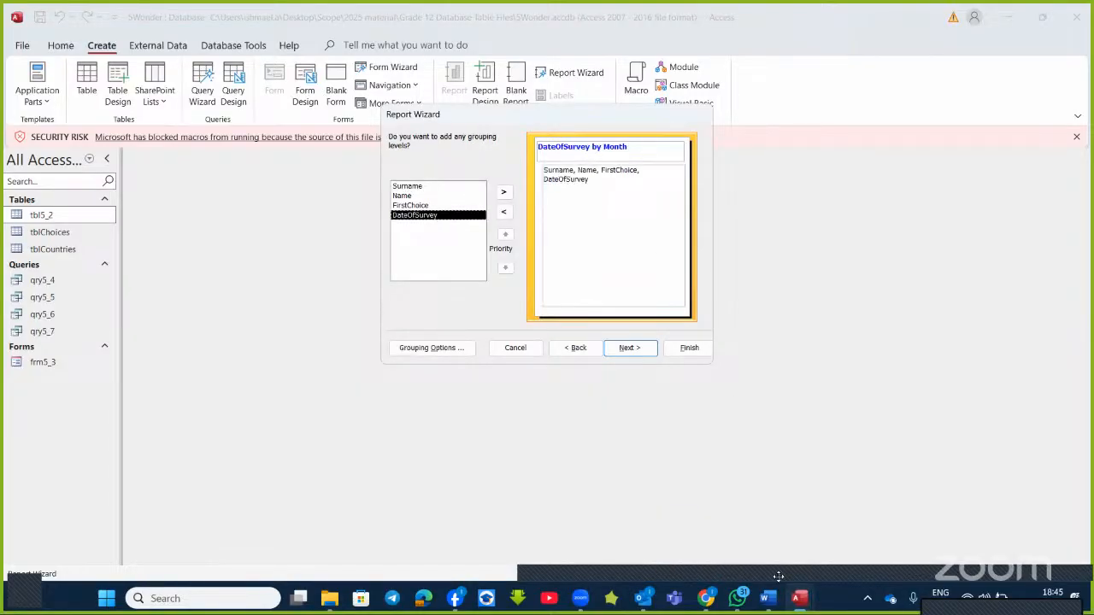
click(767, 600)
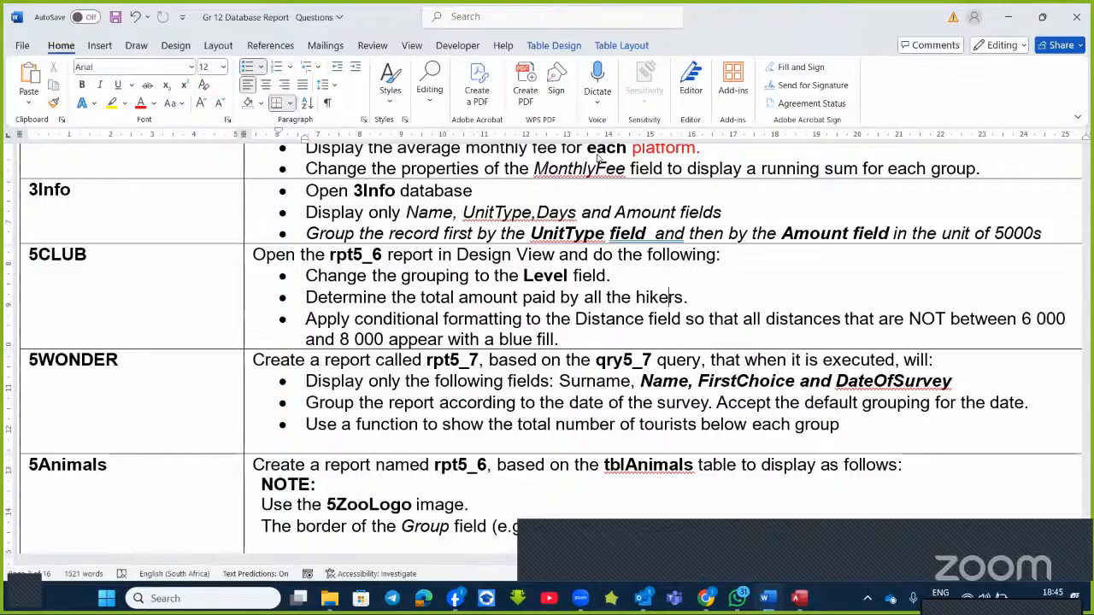
key(alt+Tab)
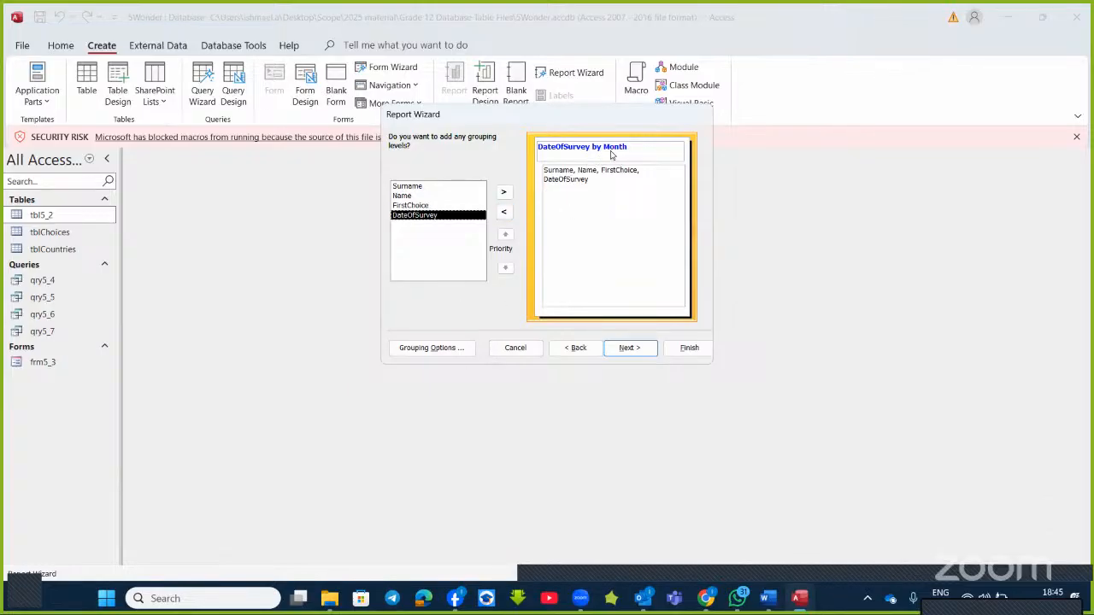
click(427, 347)
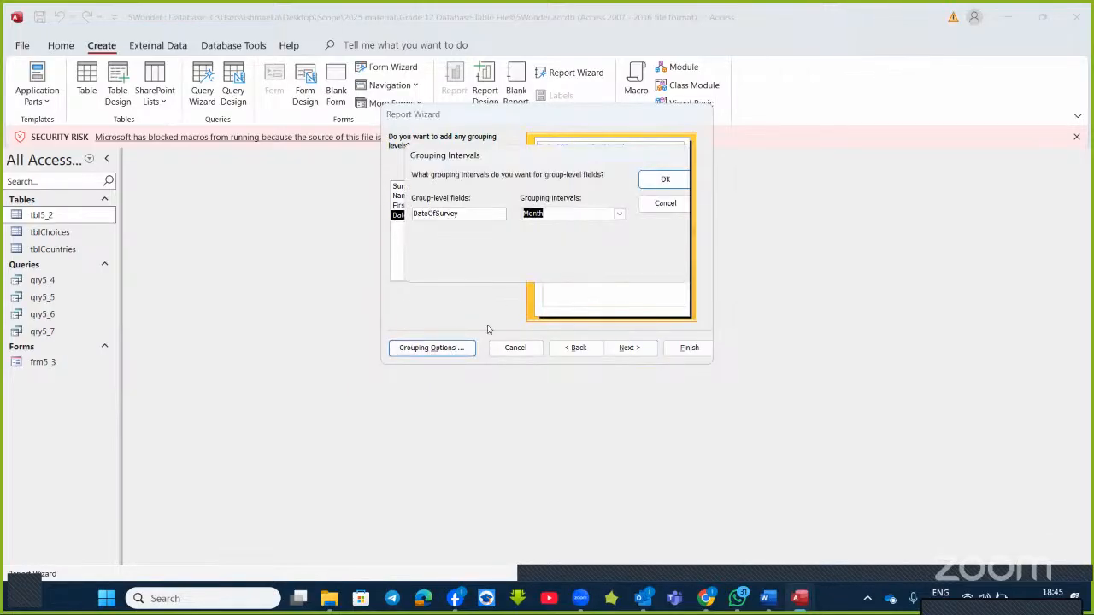
click(618, 213)
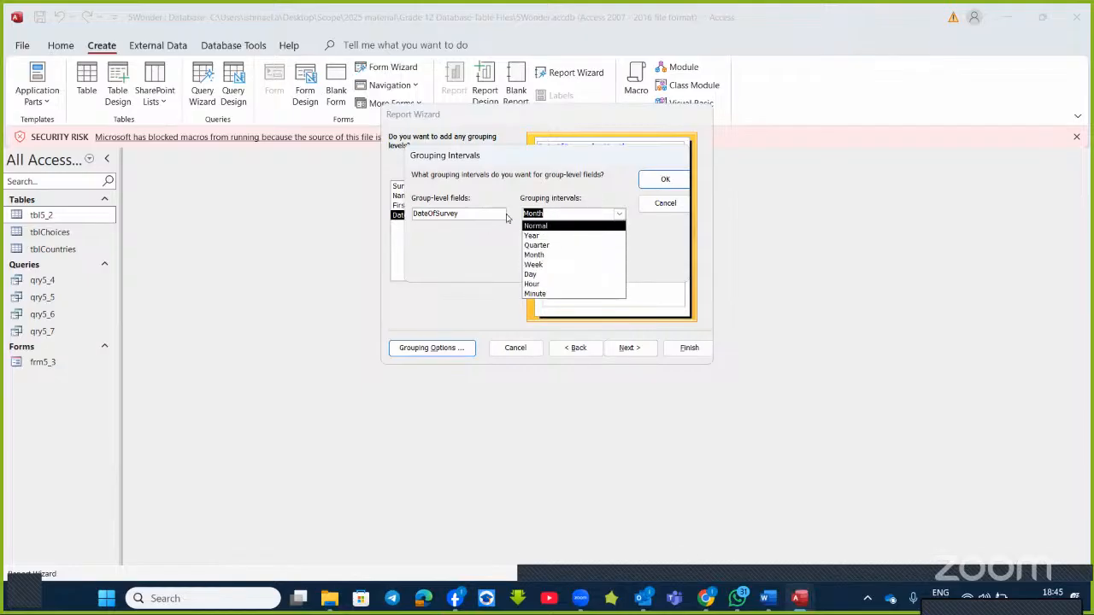
click(646, 185)
click(644, 185)
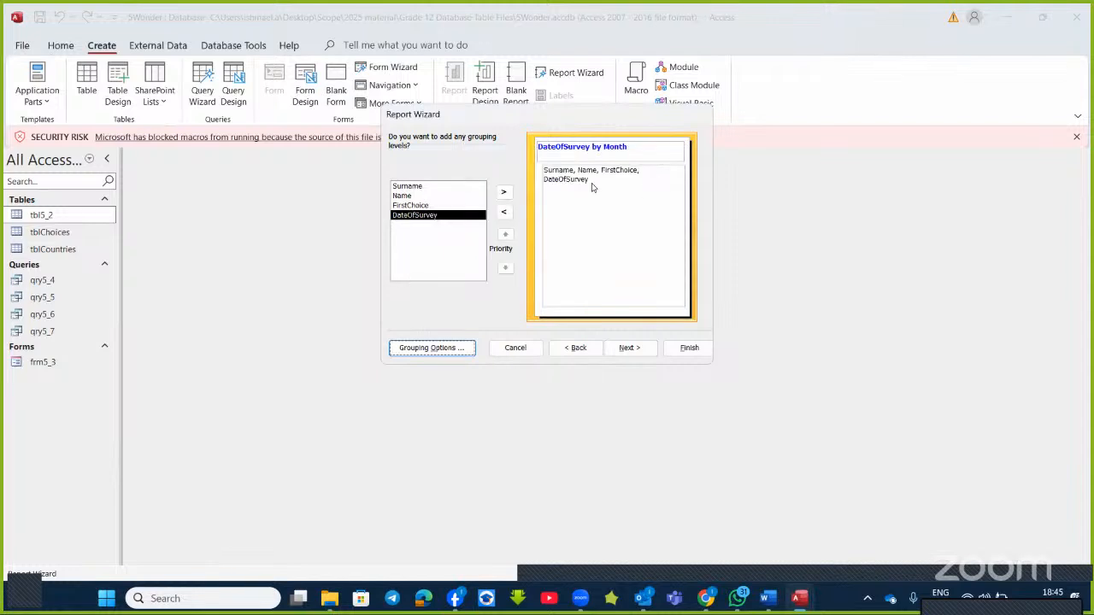
- Leave the detail records unsorted after checking the Word question, and lay out the report as Stepped in Landscape orientation
click(628, 348)
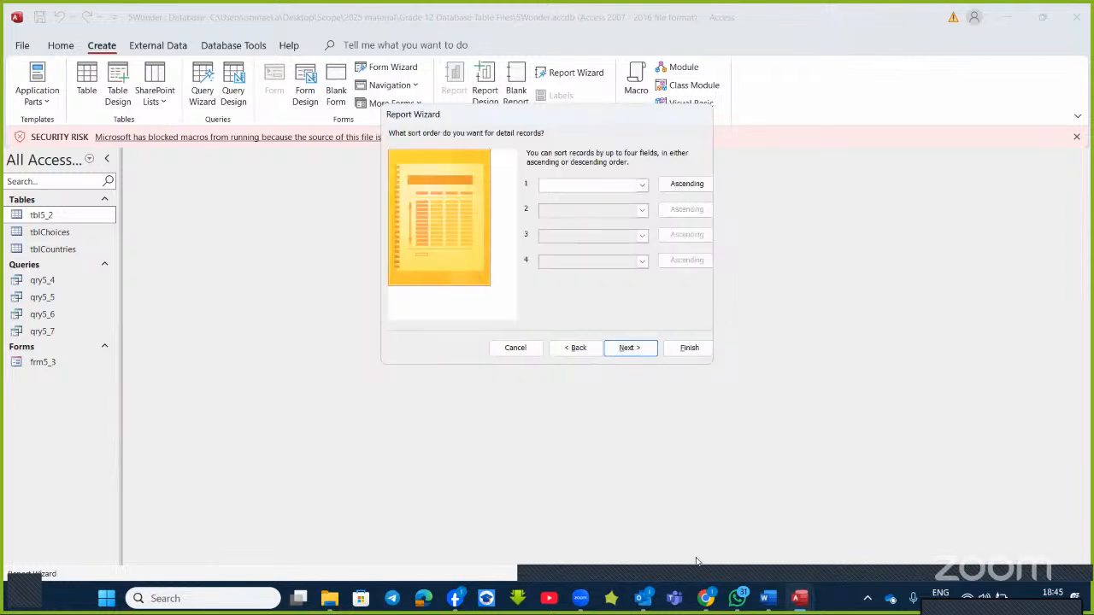
click(765, 600)
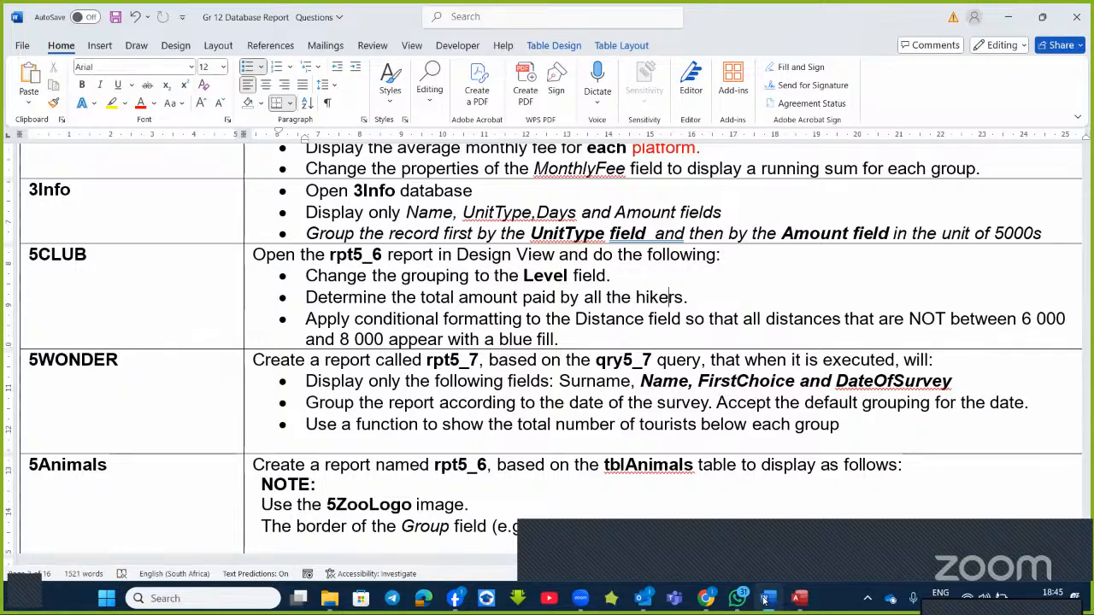
click(765, 601)
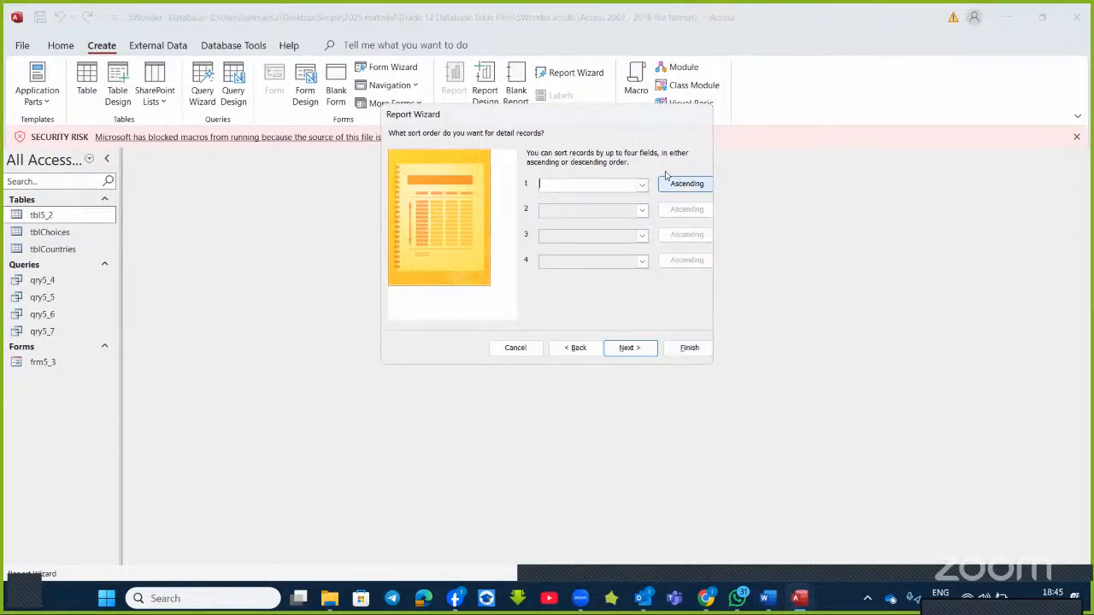
click(629, 348)
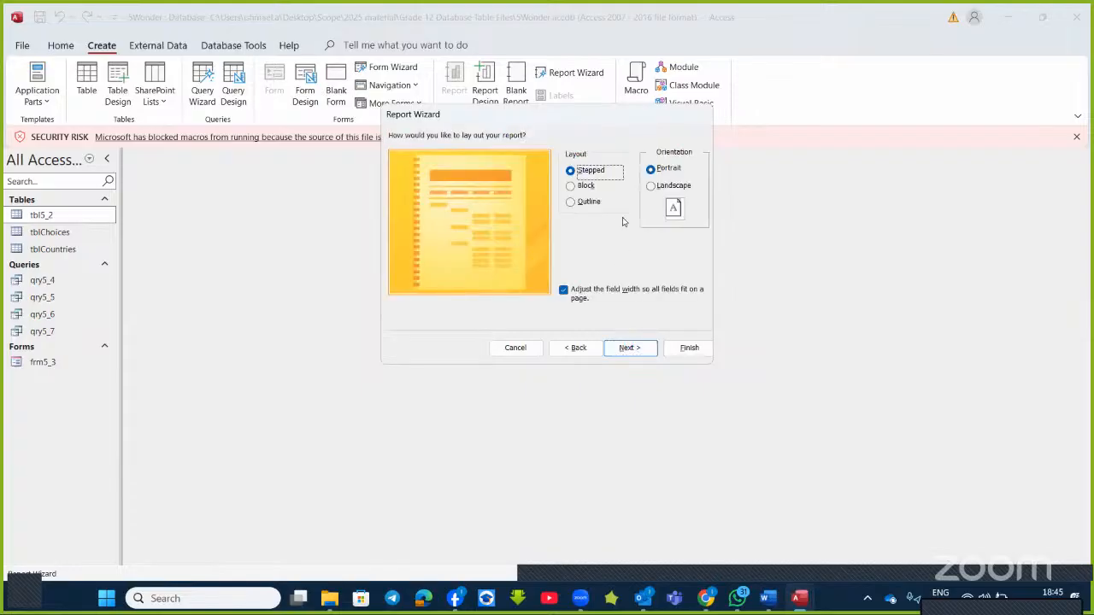
click(652, 185)
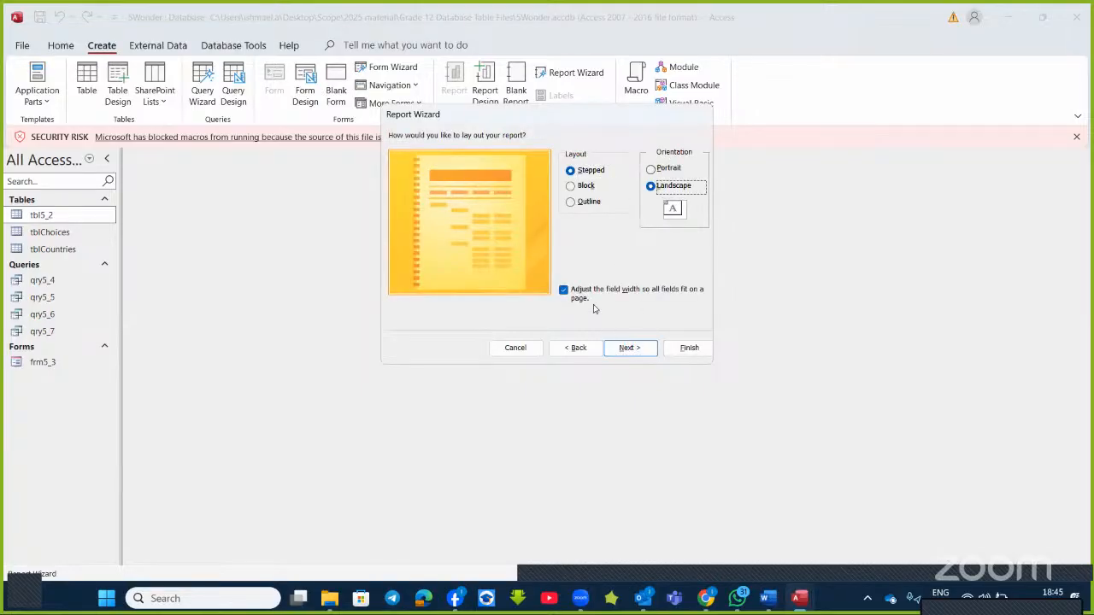
click(627, 348)
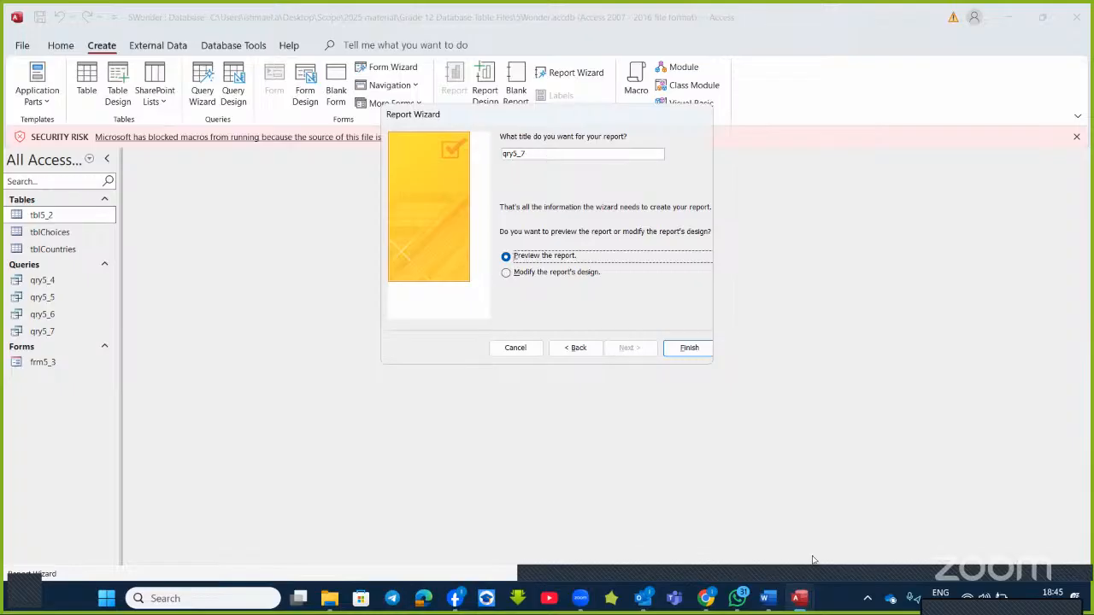
- Title the report rpt5_7 and finish the wizard with the option to modify the report's design
click(775, 603)
click(769, 595)
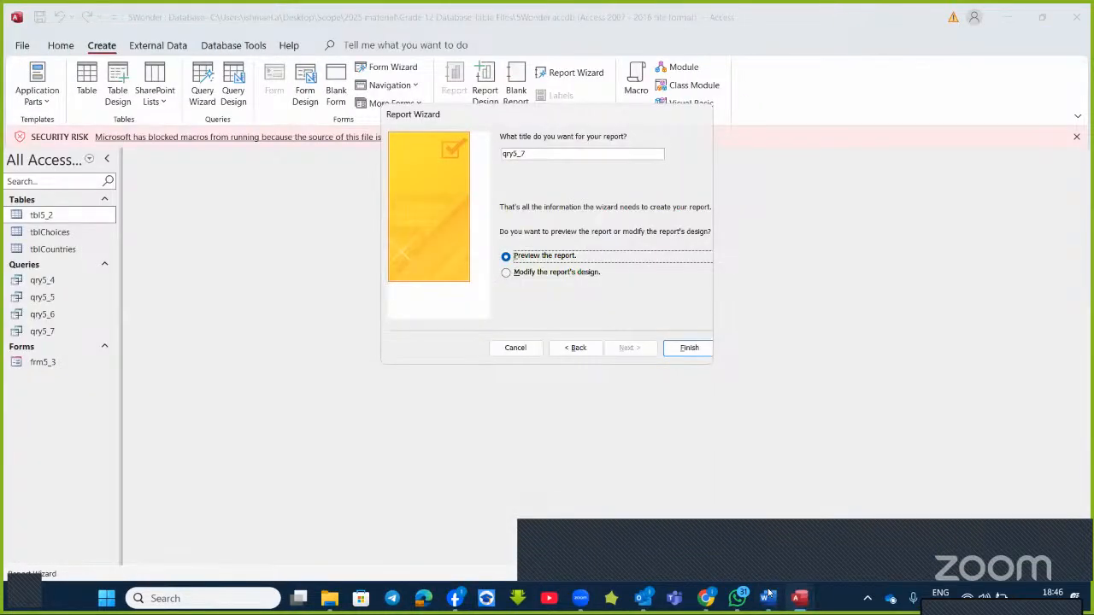
click(511, 155)
key(BackSpace)
key(BackSpace)
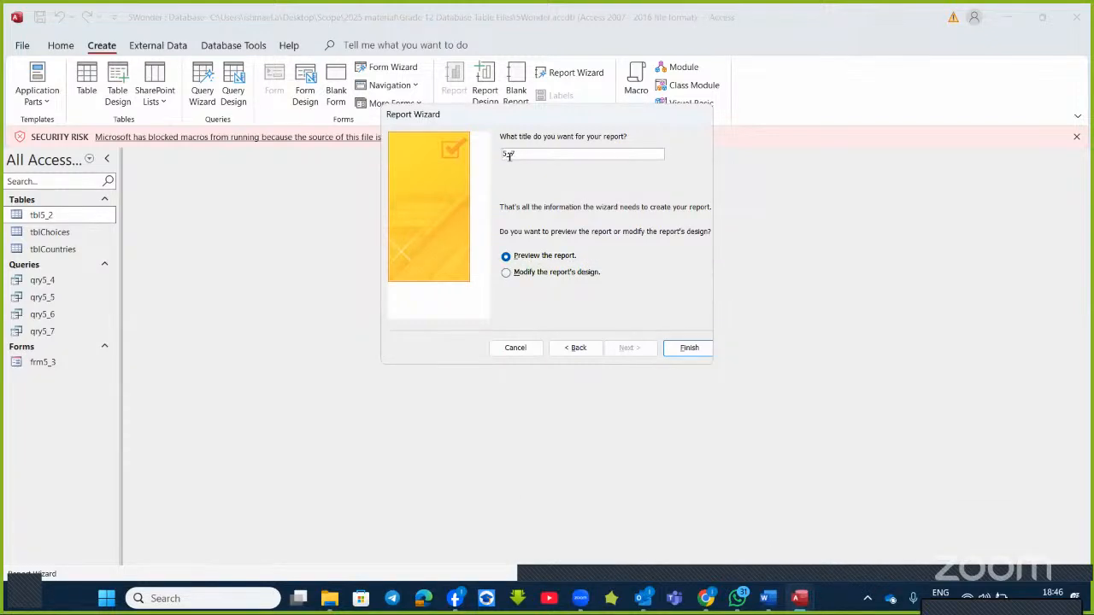
text(rpt)
click(533, 274)
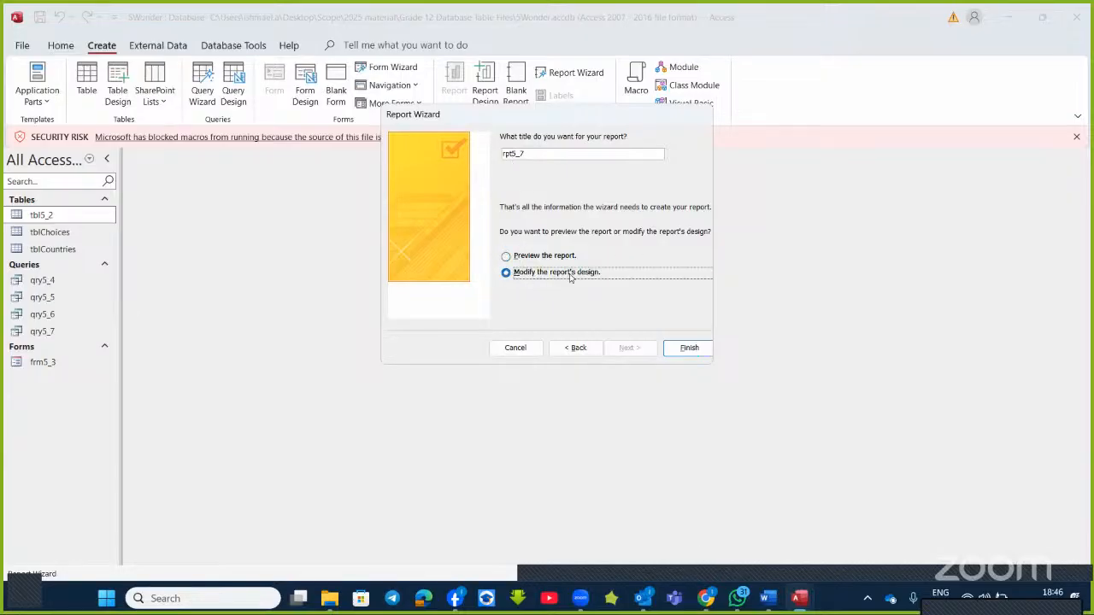
click(688, 348)
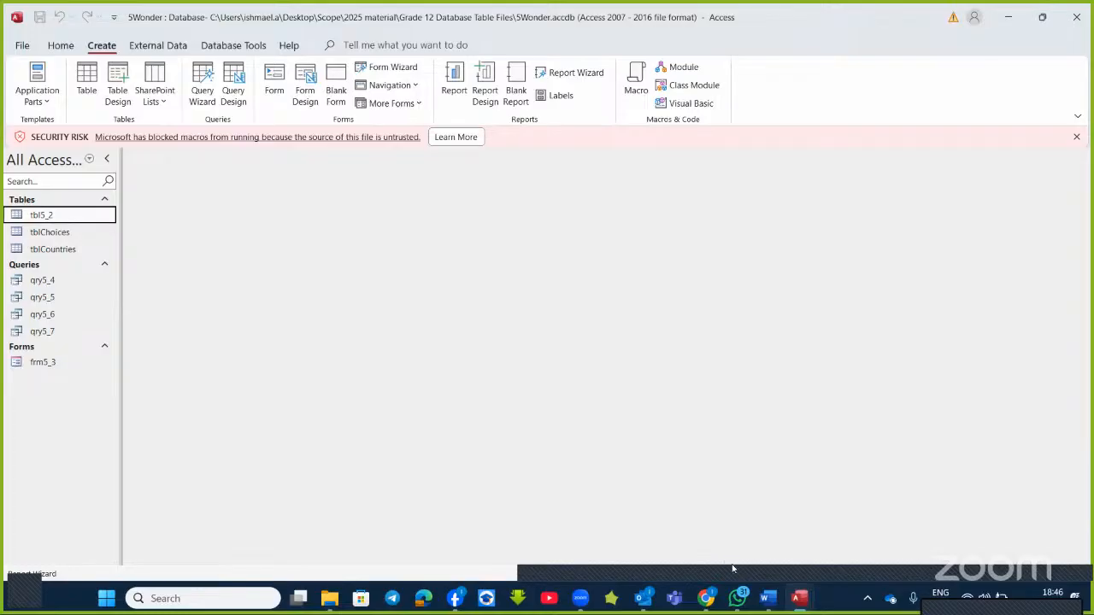
- Colour the words "total number" red in Word's 5WONDER question, and return to the rpt5_7 design in Access
click(767, 600)
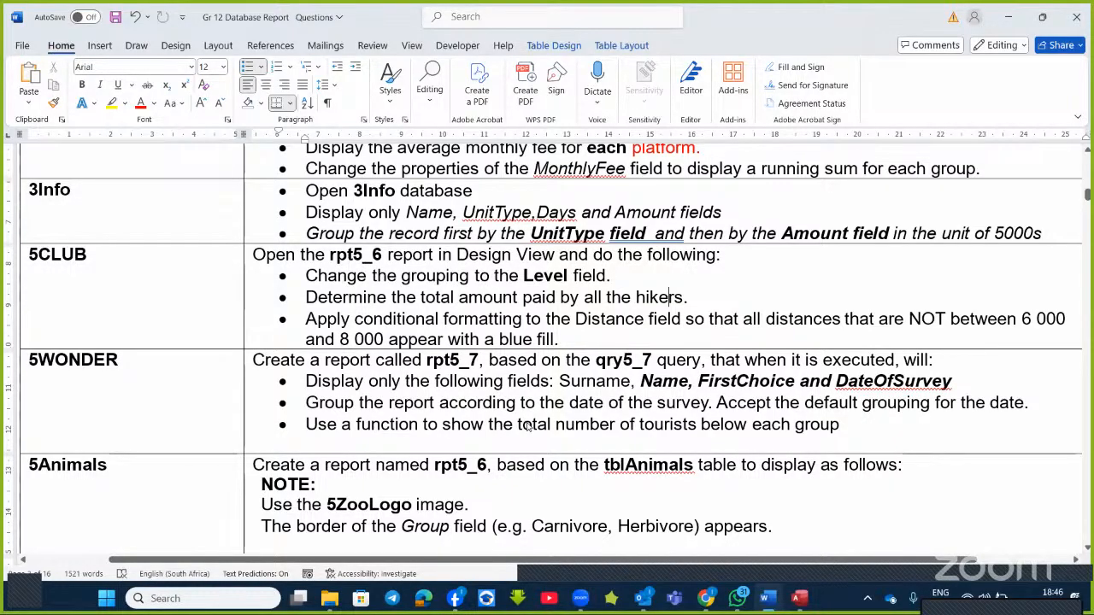
drag(518, 424, 603, 424)
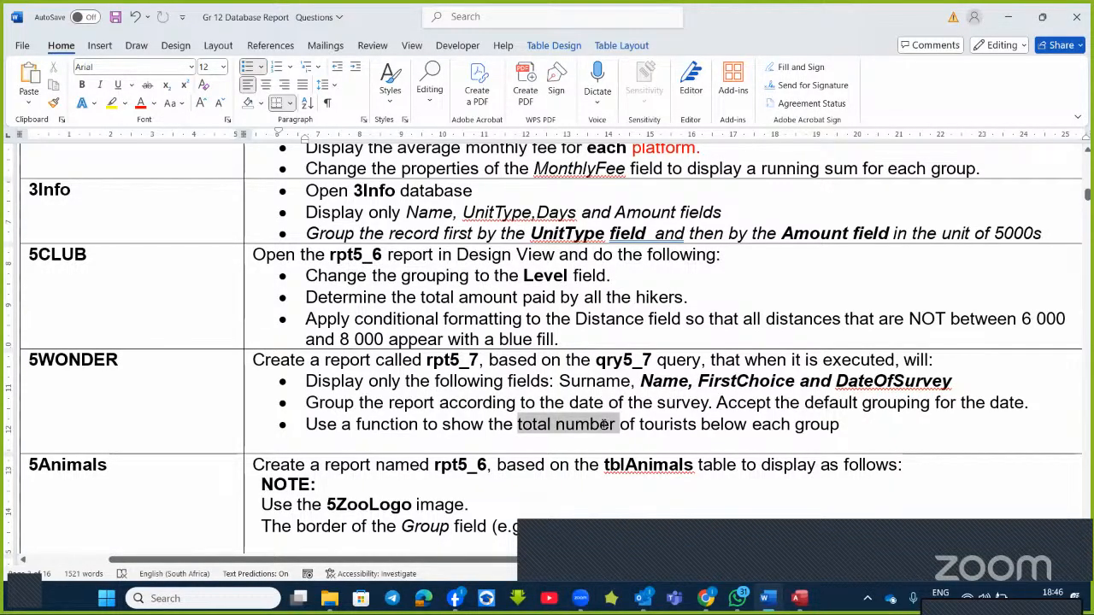
click(141, 105)
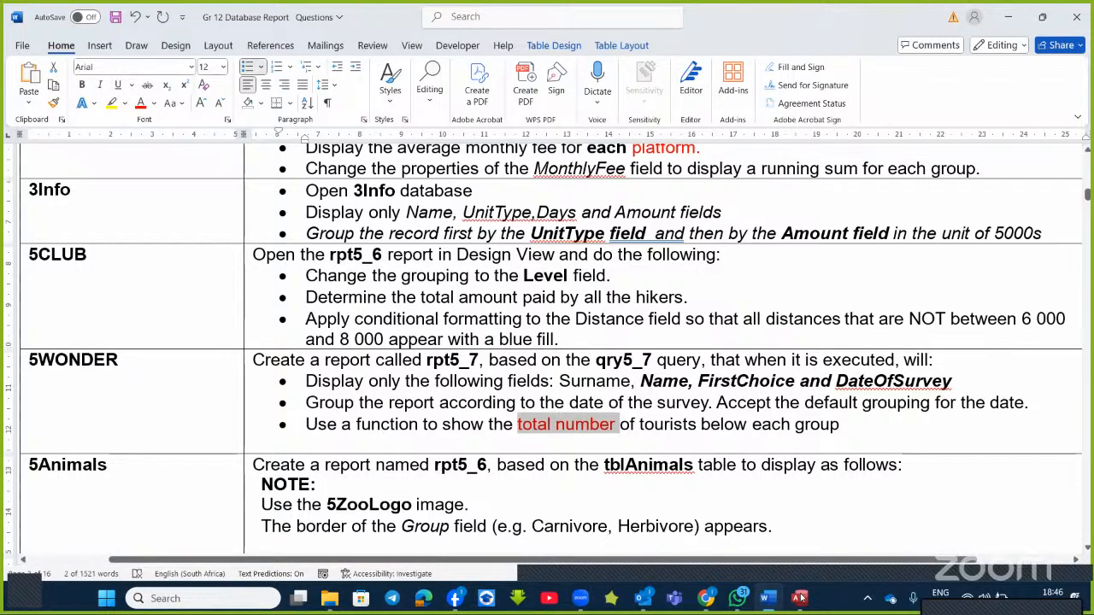
key(alt+Tab)
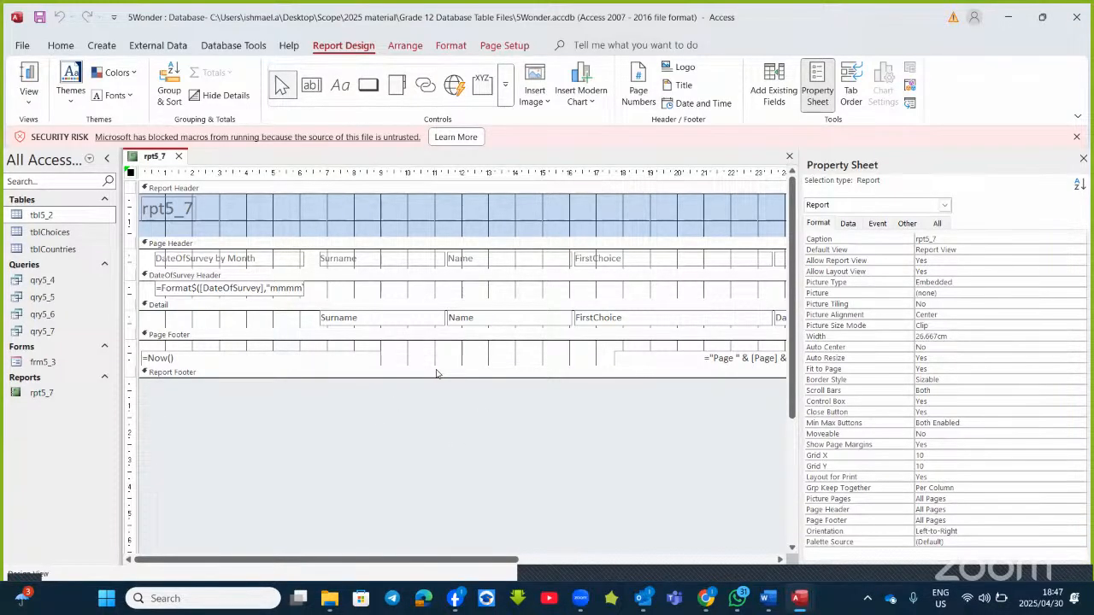
- Add a Count Values total on Surname to the DateOfSurvey group footer and check the total requirement in the Word question
click(170, 87)
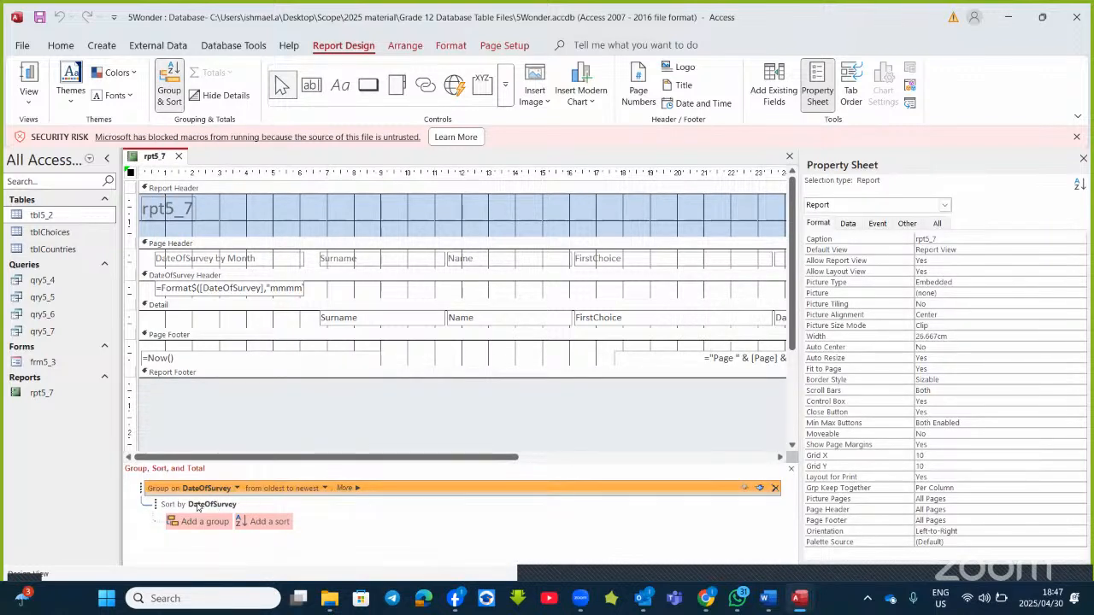
click(353, 488)
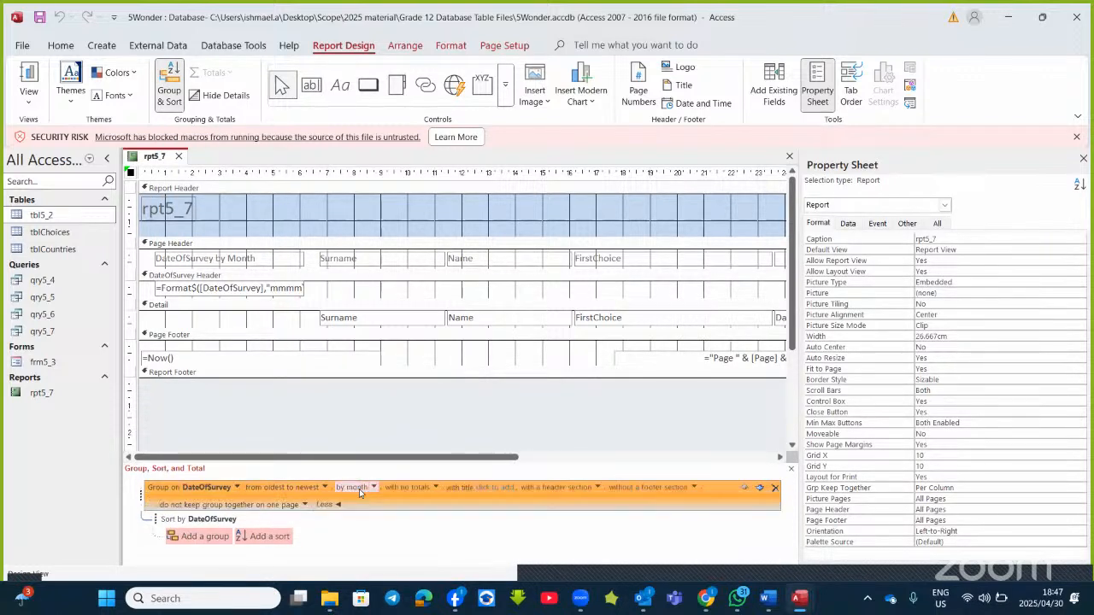
click(437, 487)
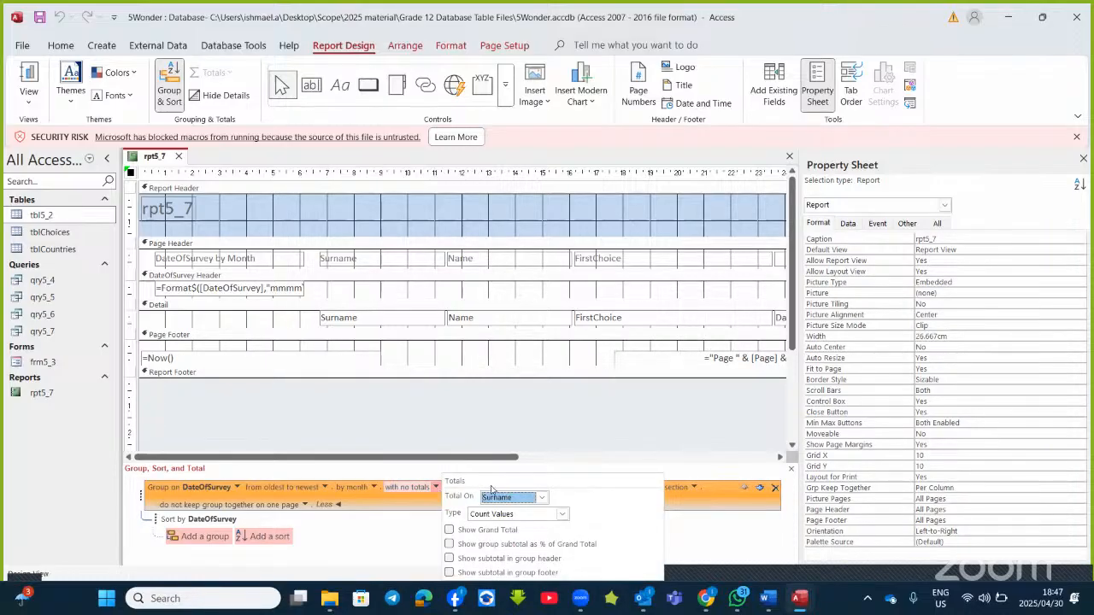
click(542, 496)
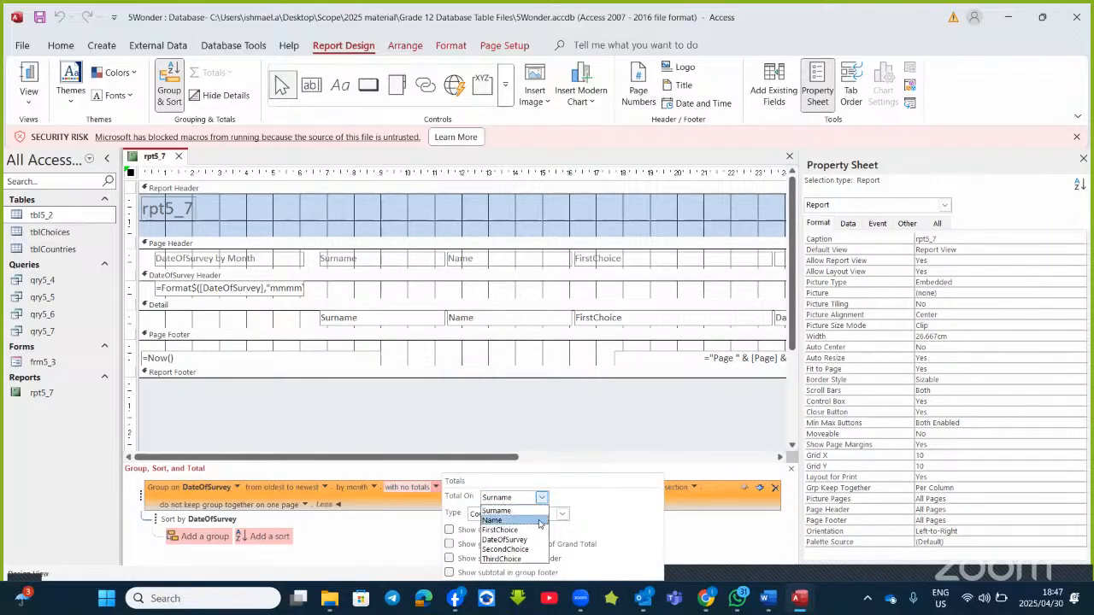
click(496, 510)
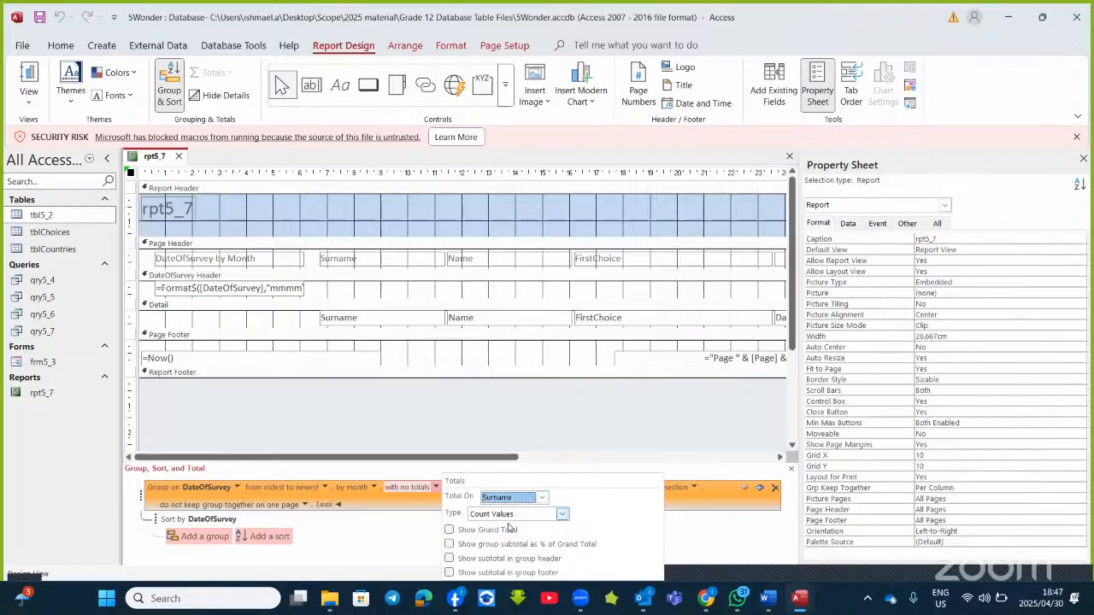
click(448, 573)
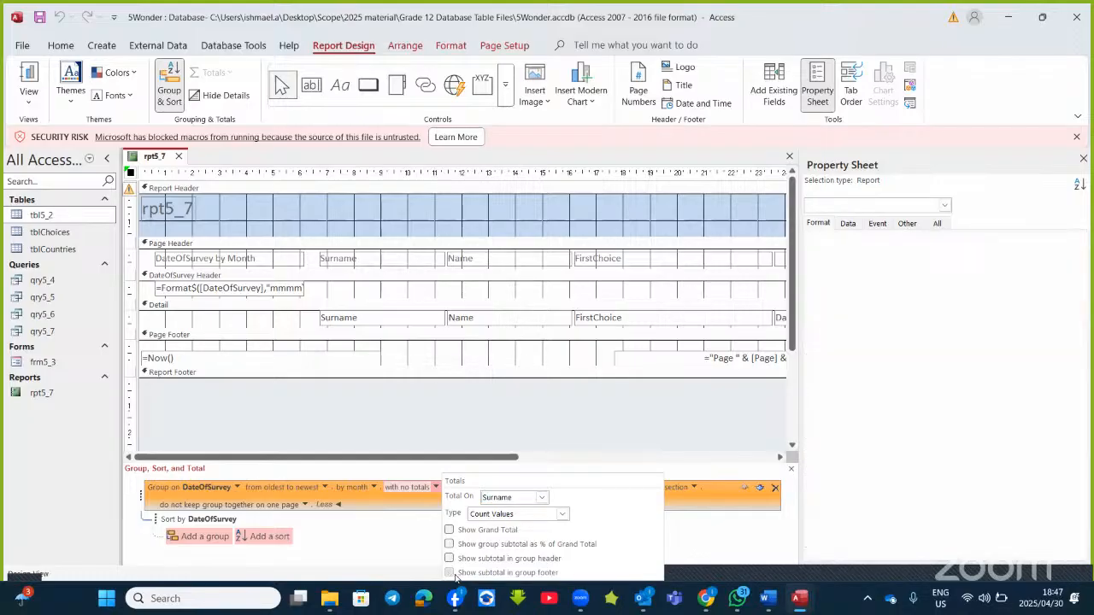
click(767, 598)
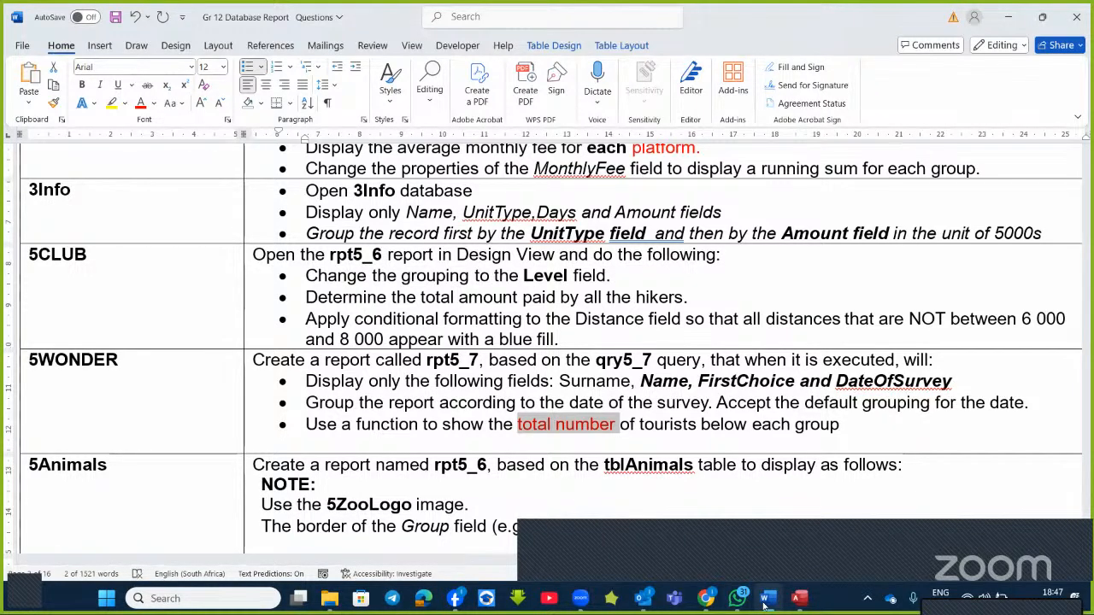
click(763, 605)
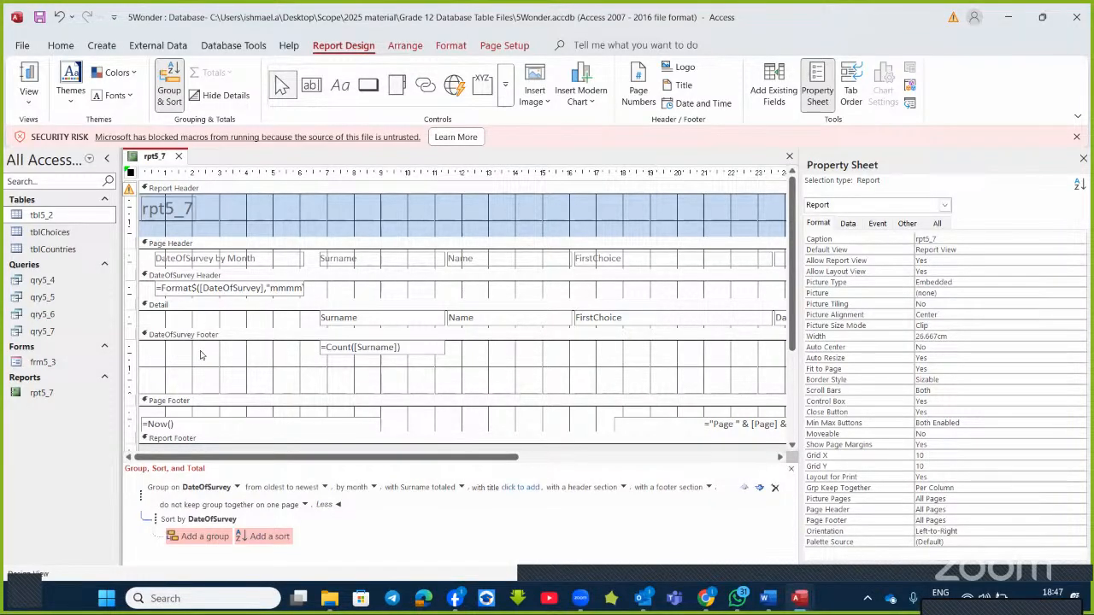
- Display rpt5_7 in Report View and check the tourist total below each month group
click(28, 81)
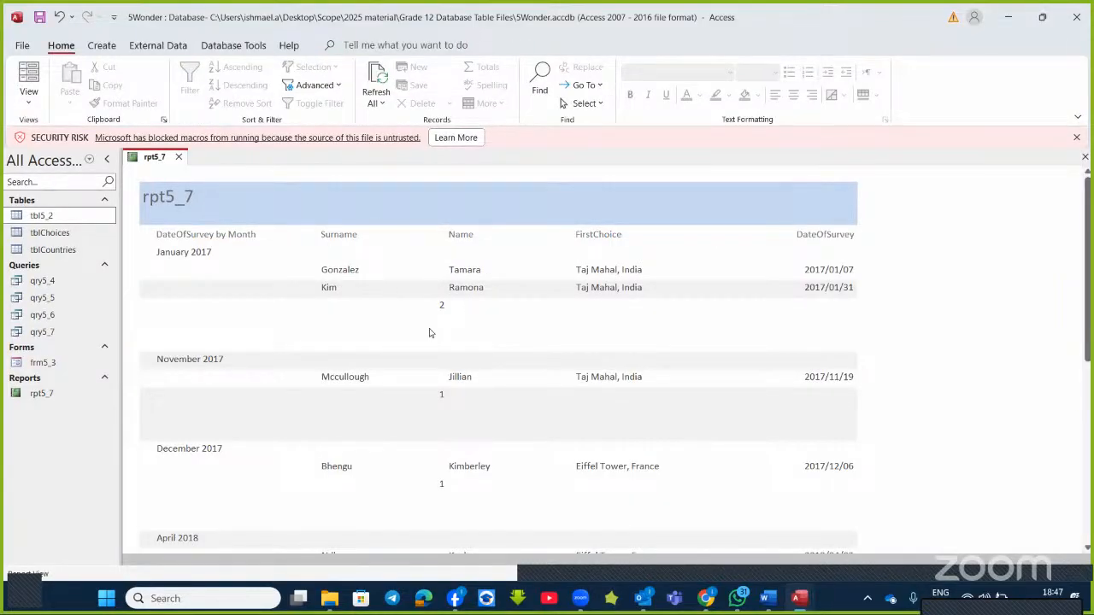
scroll(433, 339, down, 5)
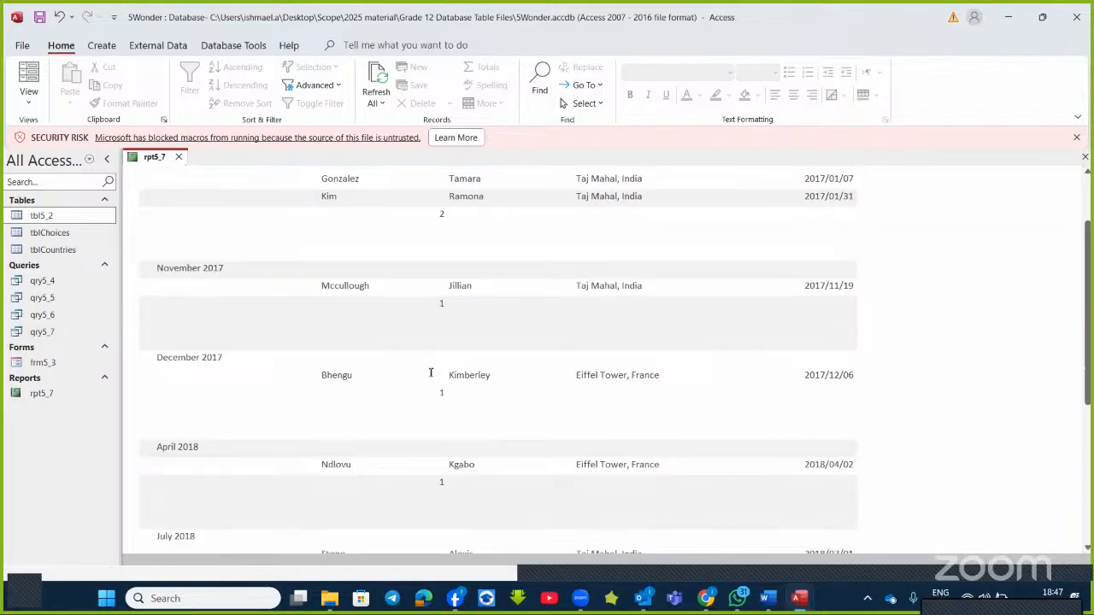
scroll(429, 421, down, 1)
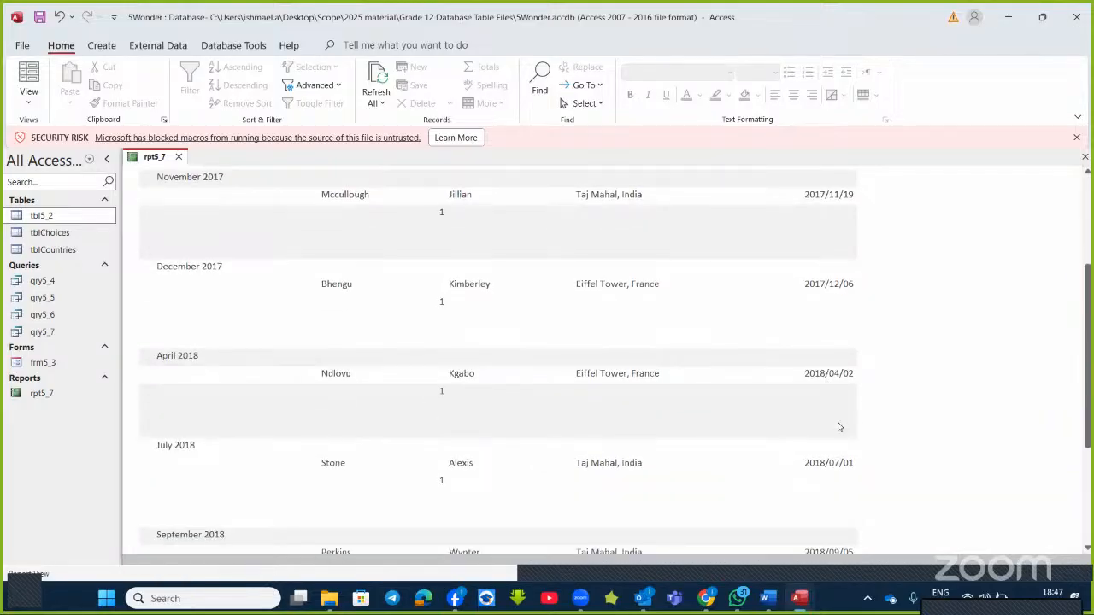
- Close the rpt5_7 report and exit the 5Wonder database
click(179, 157)
click(549, 334)
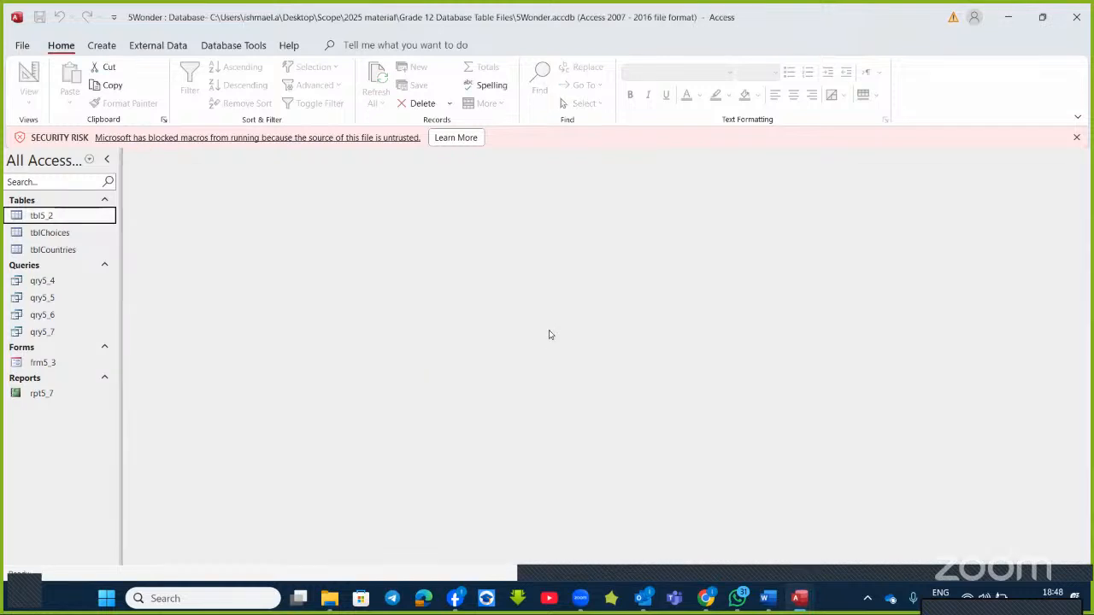
click(1075, 17)
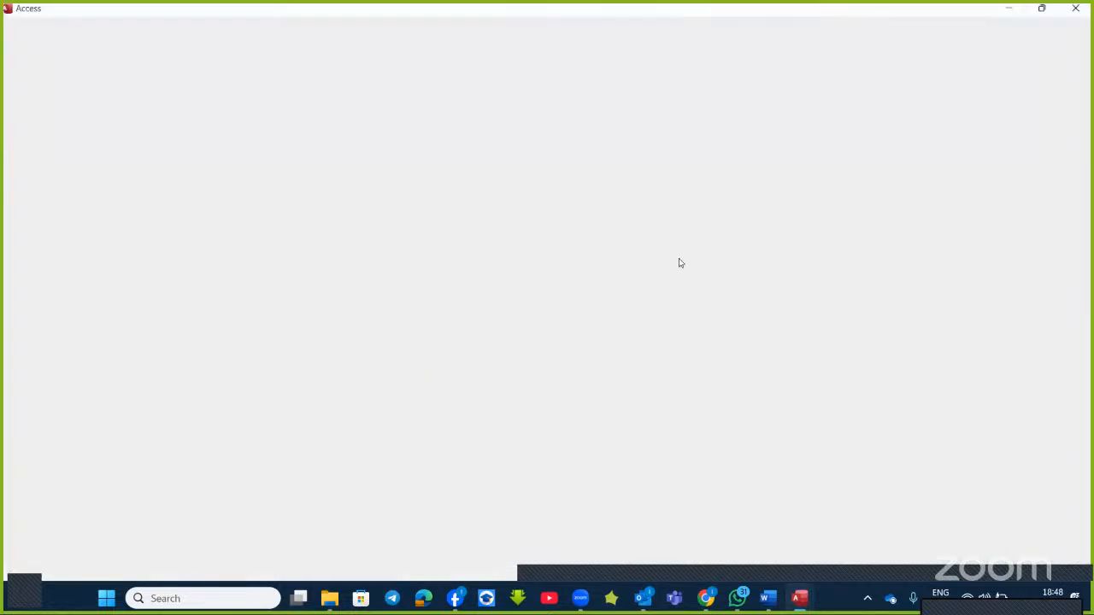
click(1078, 18)
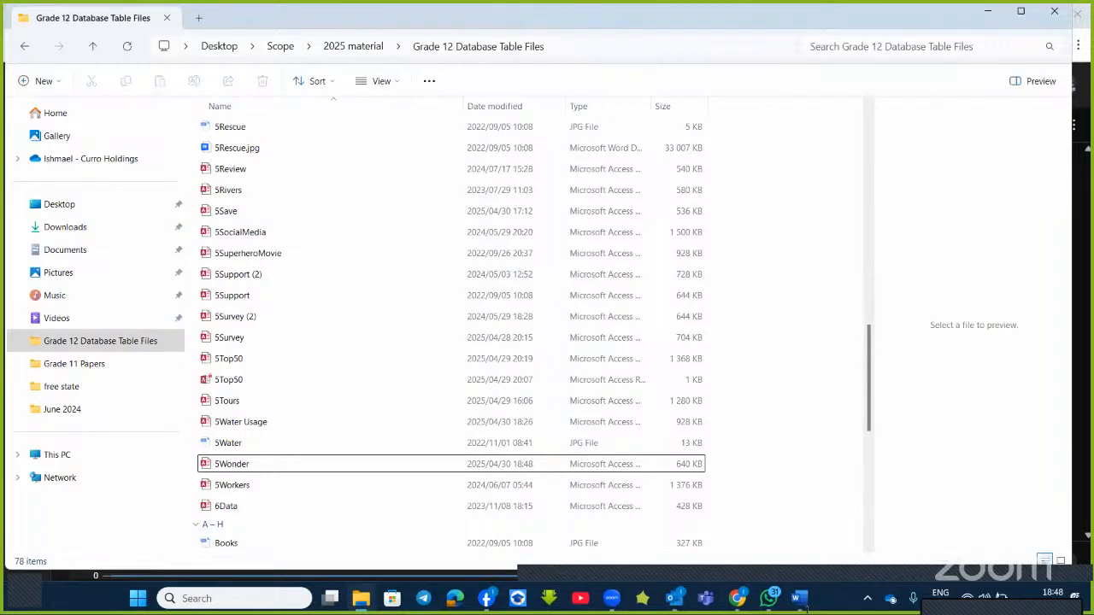
- Switch to the Word question document and read the 5Animals requirements and the sample layout of rpt5_6
click(799, 598)
scroll(381, 279, up, 2)
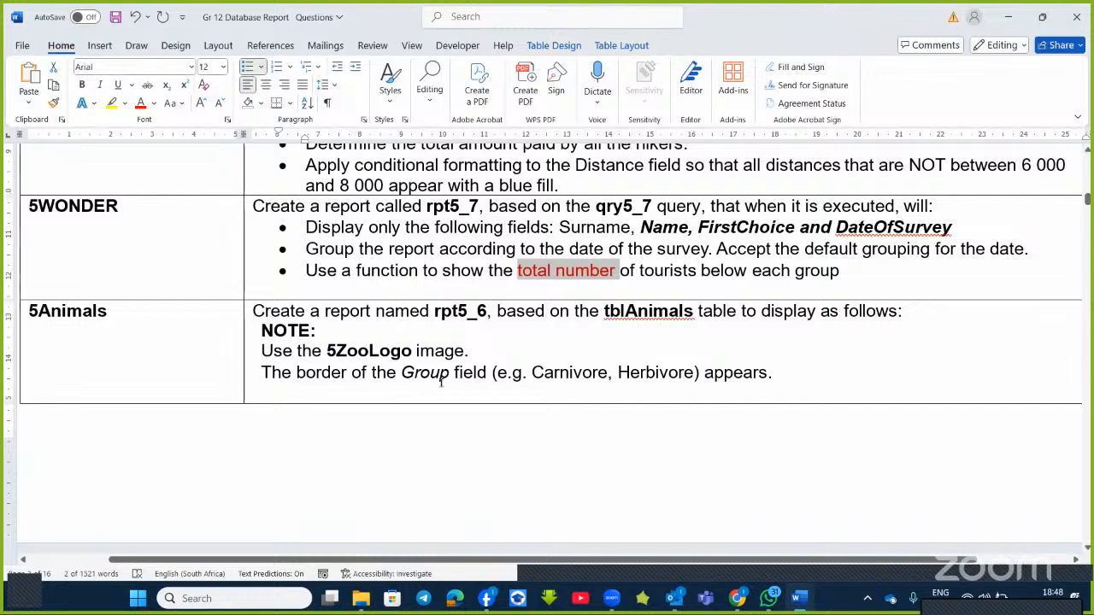
scroll(460, 390, down, 10)
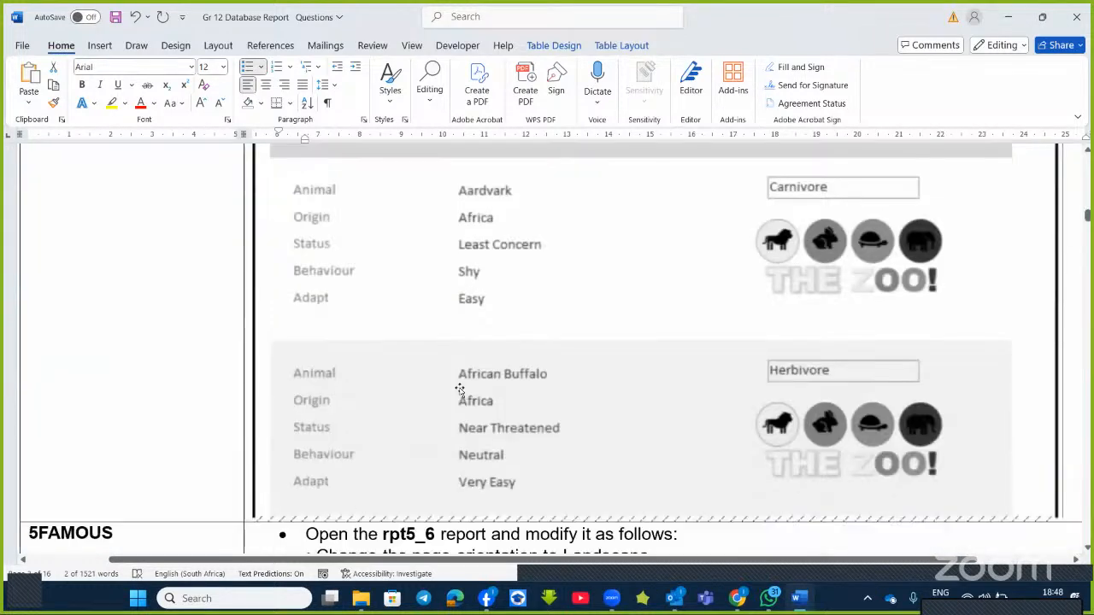
scroll(466, 391, up, 1)
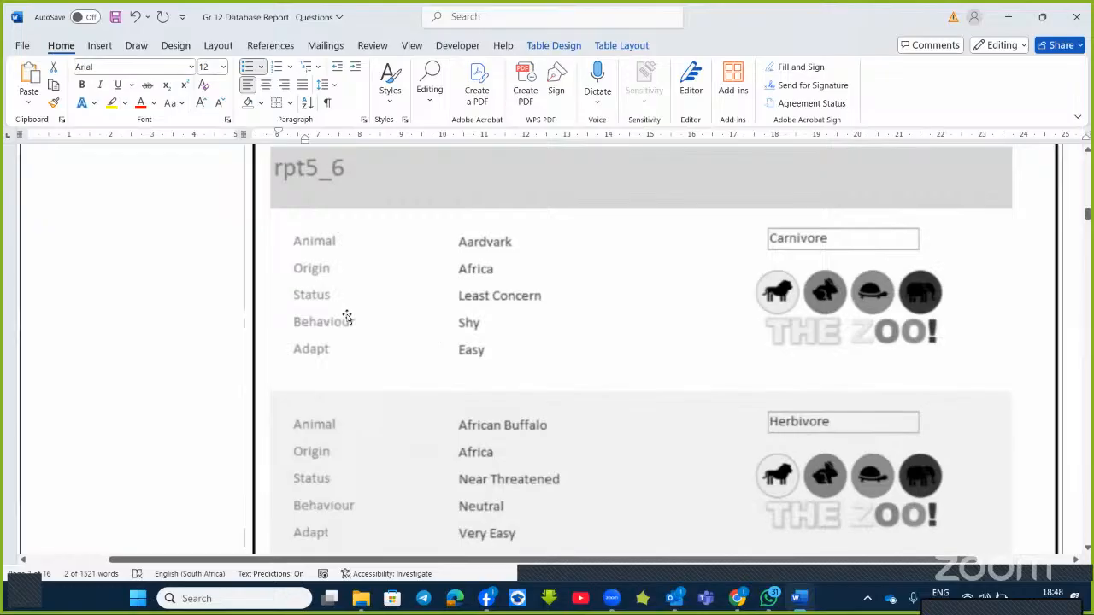
scroll(514, 320, up, 5)
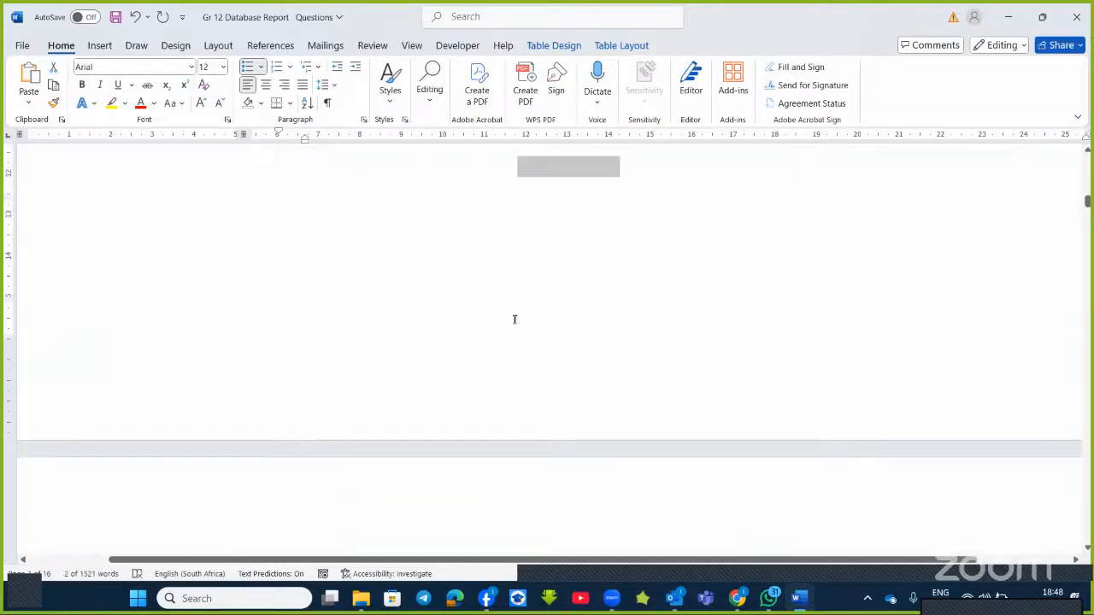
scroll(515, 320, up, 4)
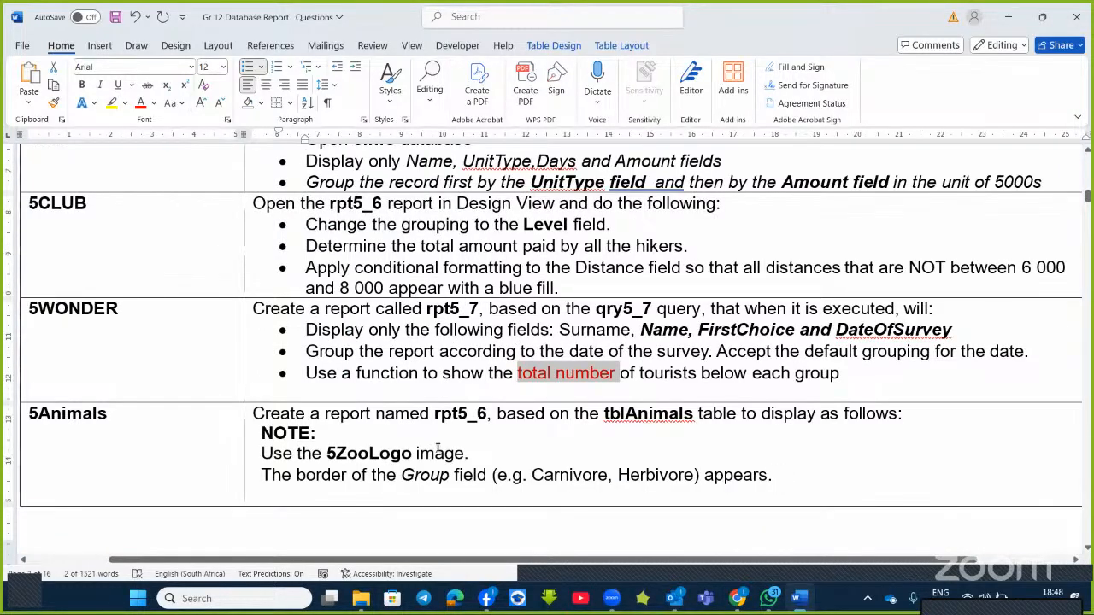
scroll(441, 448, down, 5)
scroll(440, 449, up, 3)
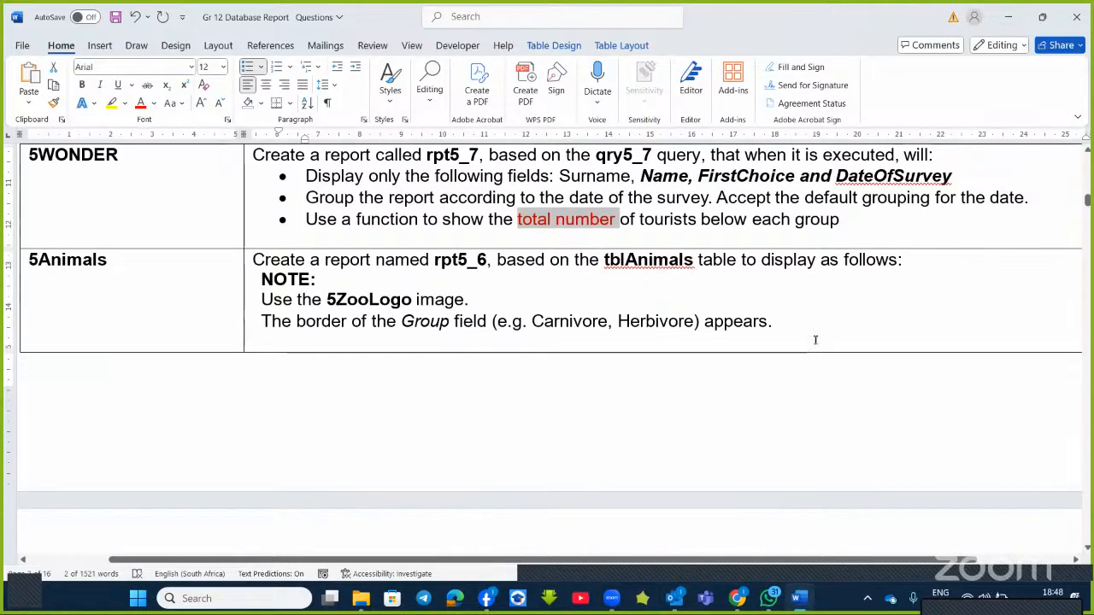
- Switch to File Explorer and open the 5Animals database from the Grade 12 Database Table Files folder
click(361, 599)
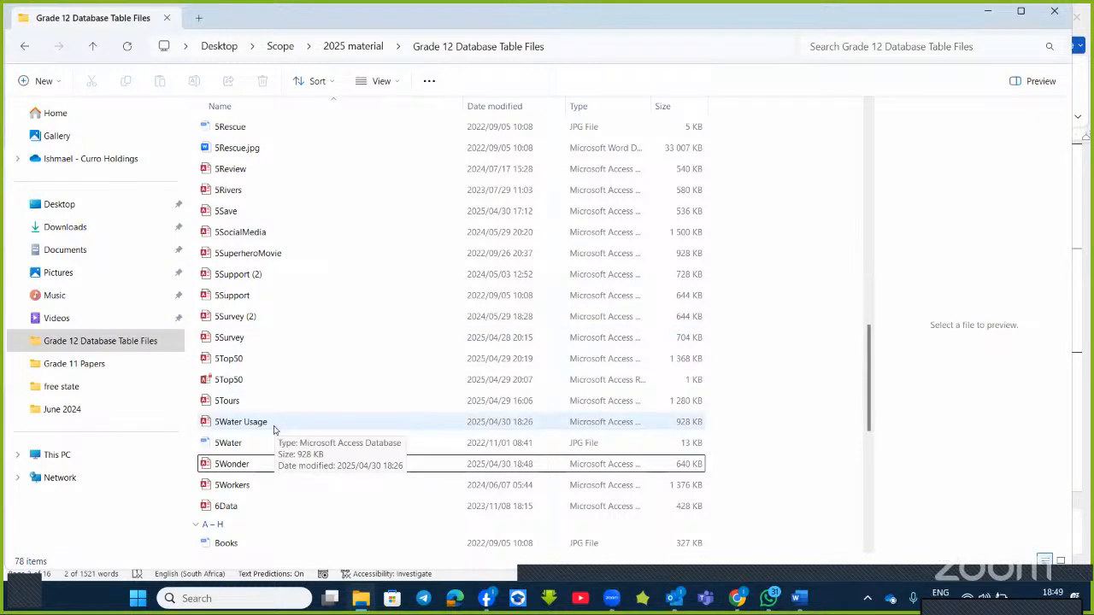
scroll(275, 429, up, 2)
scroll(274, 429, up, 5)
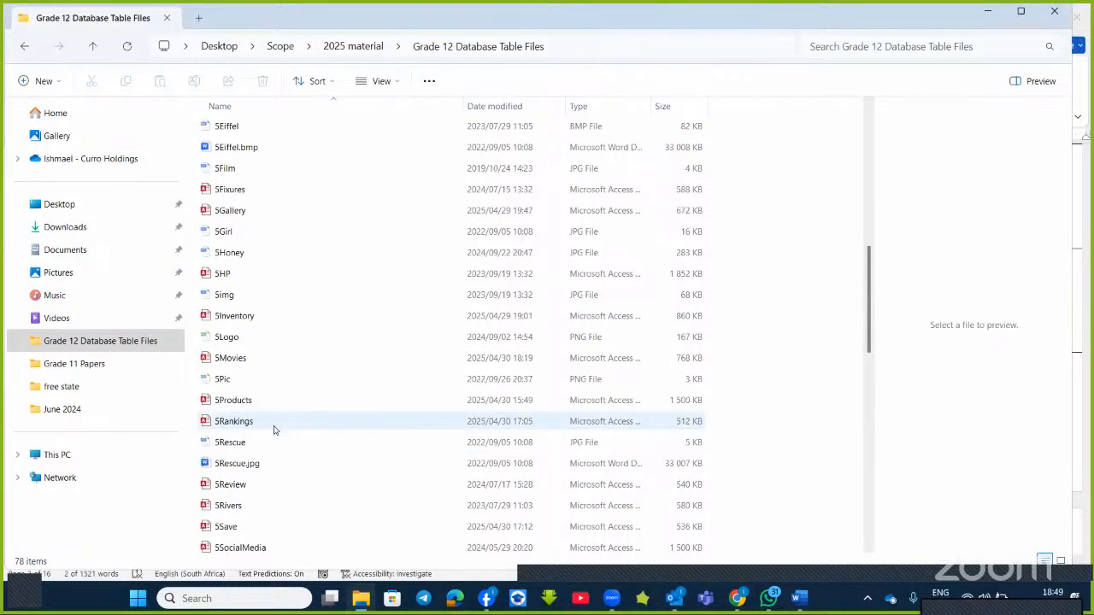
scroll(277, 430, up, 1)
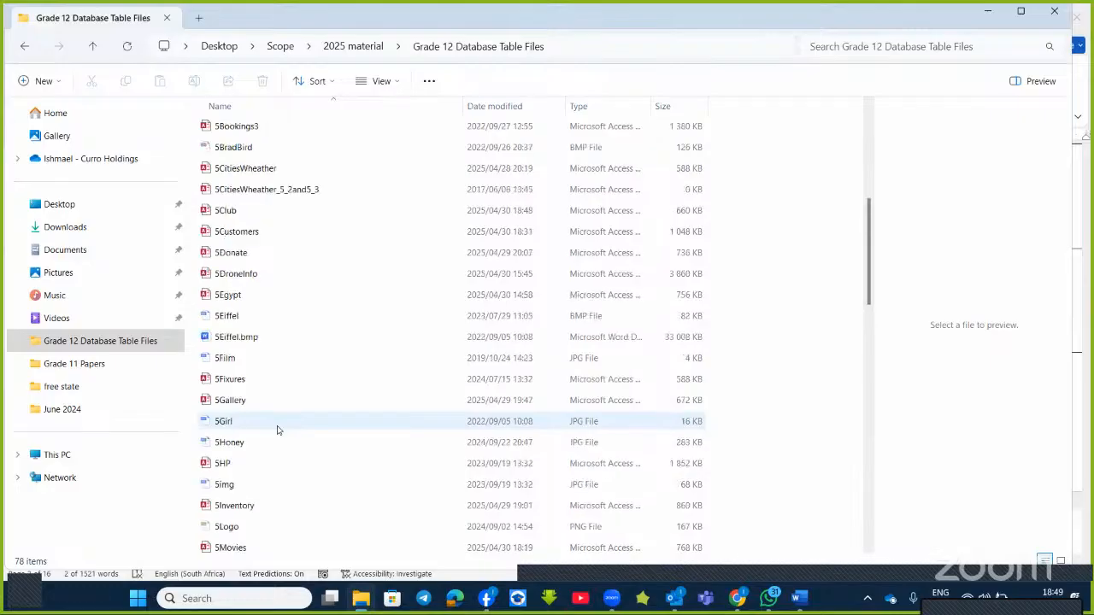
scroll(276, 430, up, 2)
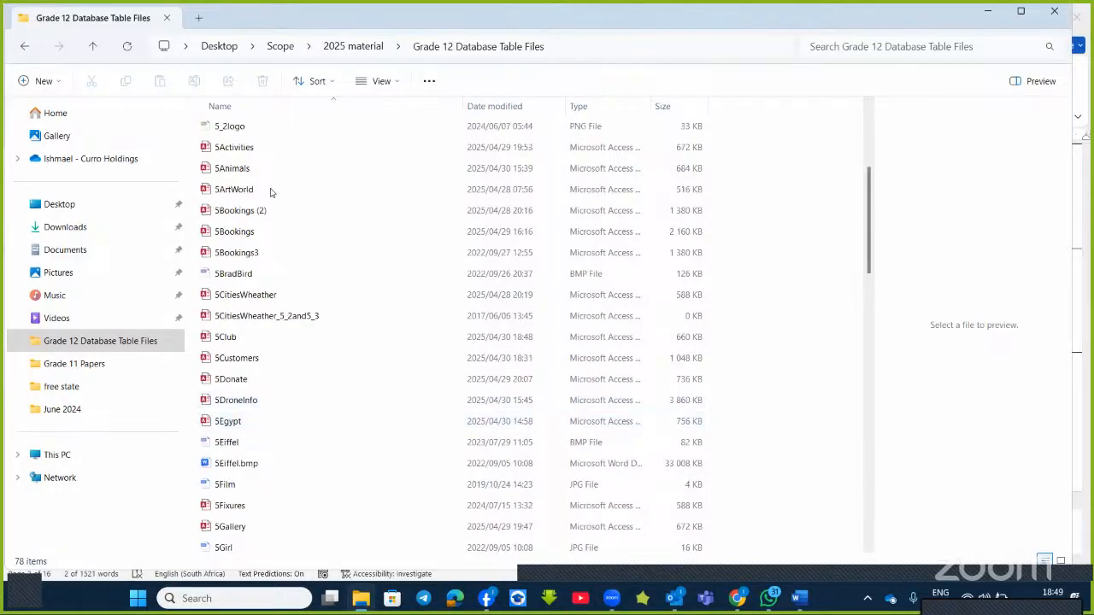
click(253, 167)
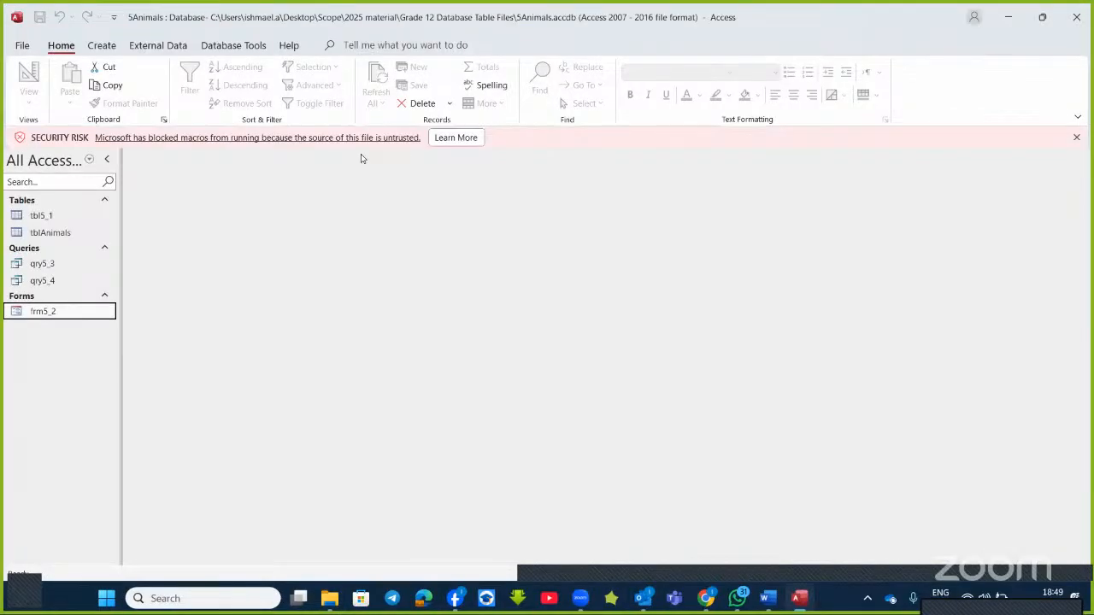
- Return to Word and review the fields in the rpt5_6 sample and the 5Animals notes on the logo and Group border
click(796, 600)
click(768, 600)
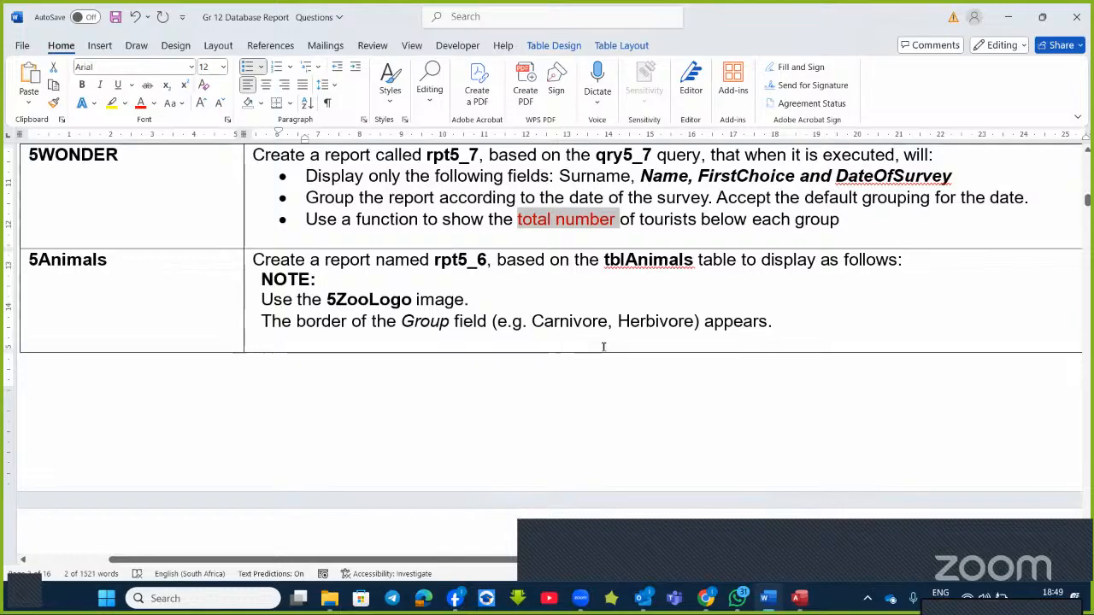
scroll(603, 348, down, 8)
scroll(547, 349, up, 1)
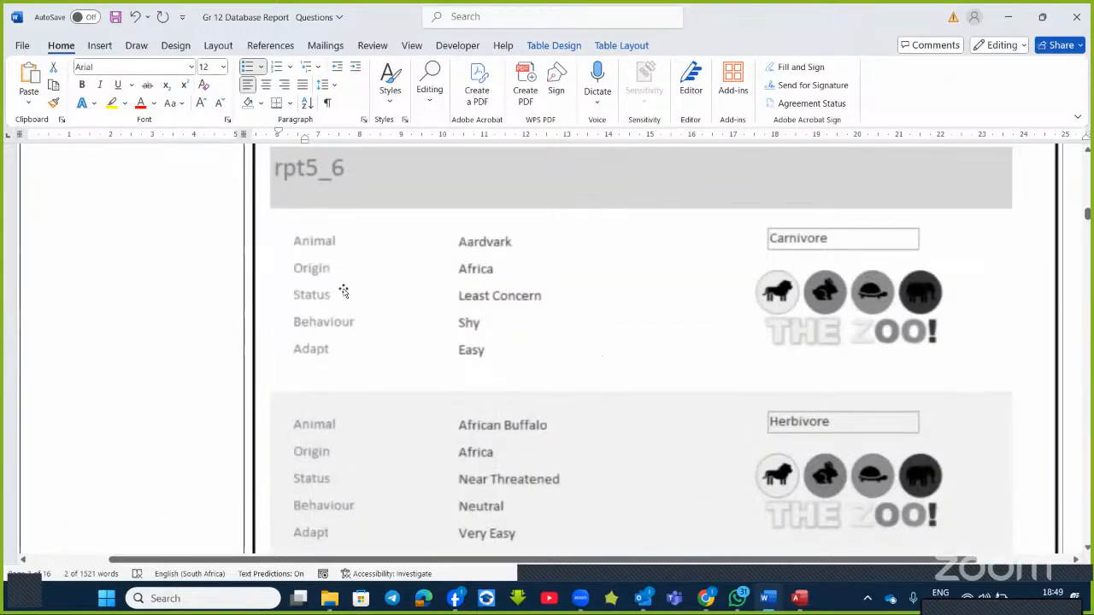
scroll(467, 282, up, 4)
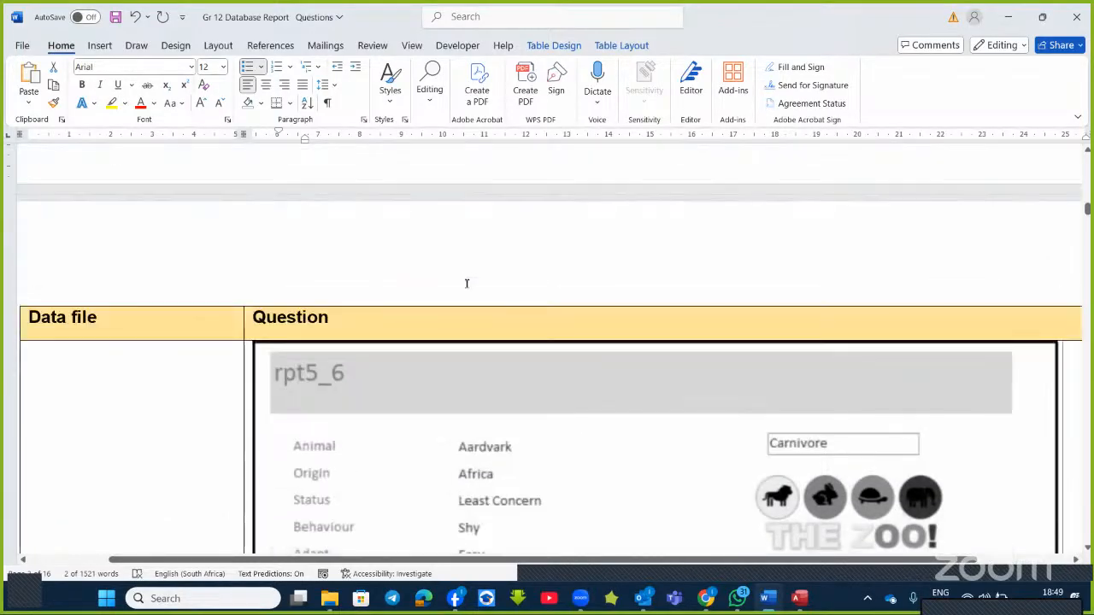
scroll(468, 283, up, 2)
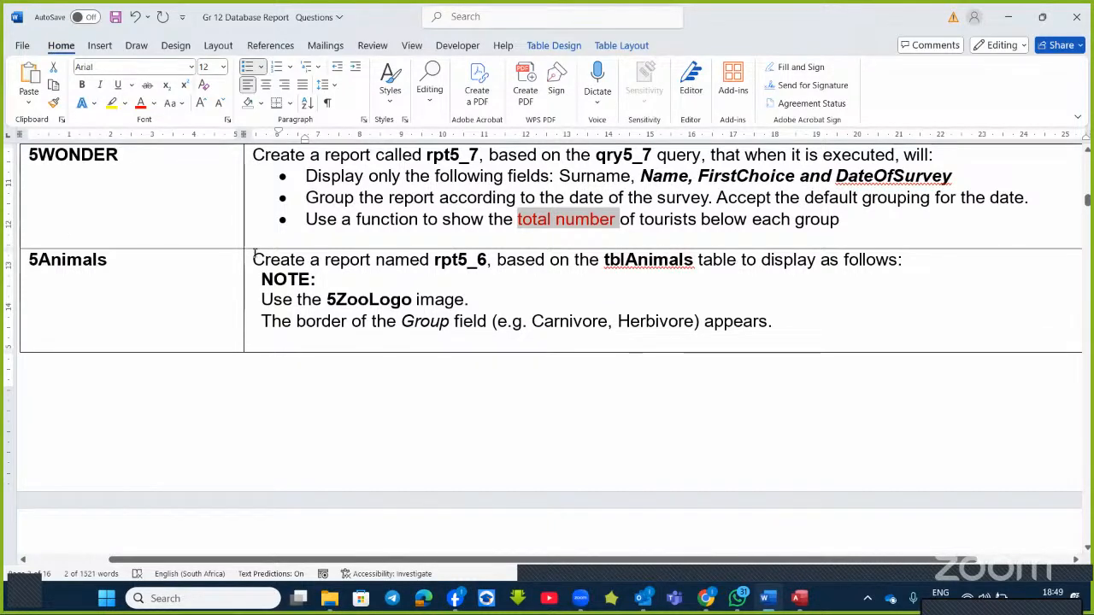
- Open the tblAnimals table in Access and compare its fields with those in Word's rpt5_6 sample
key(alt+Tab)
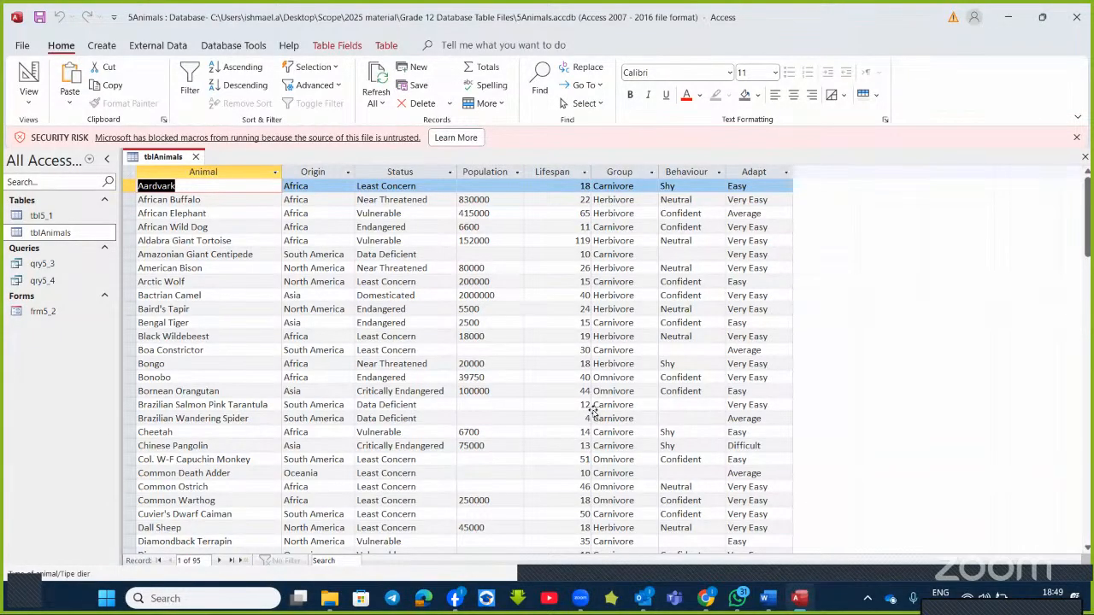
key(alt+Tab)
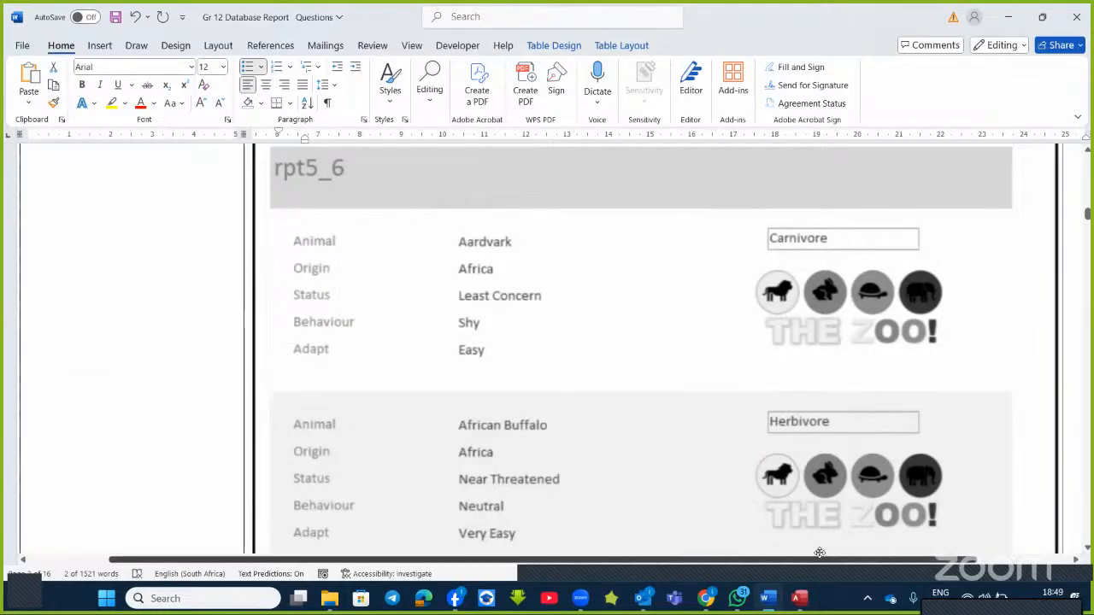
key(alt+Tab)
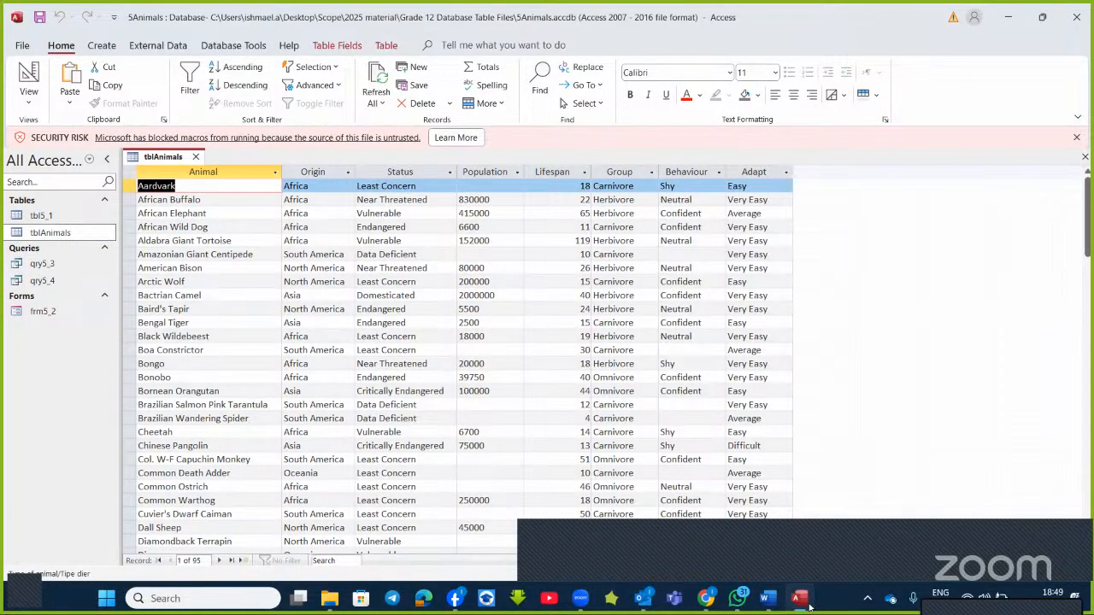
click(808, 605)
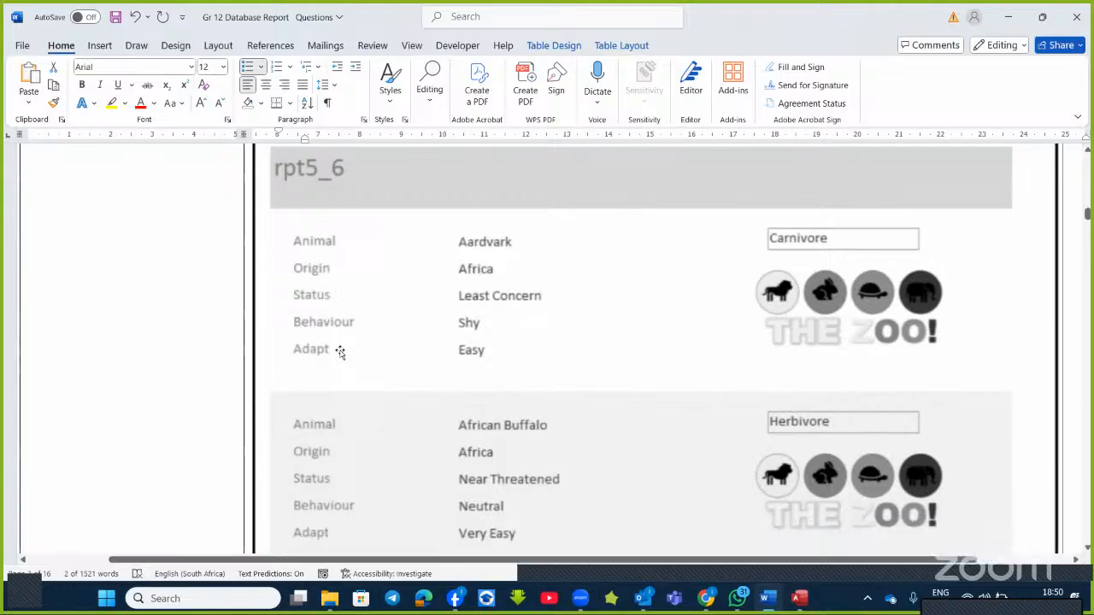
click(799, 598)
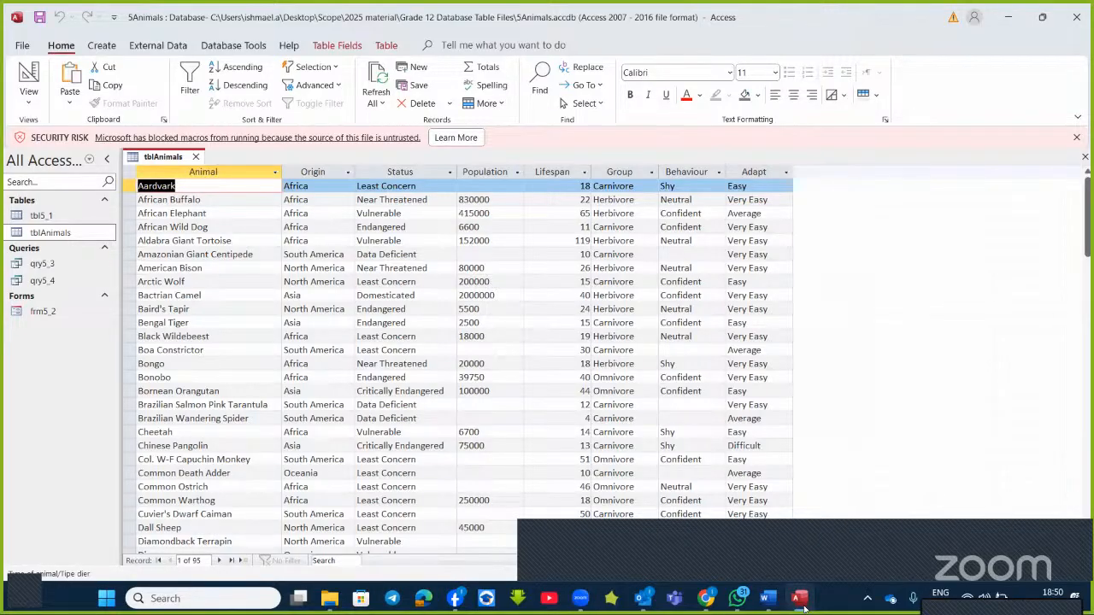
click(801, 600)
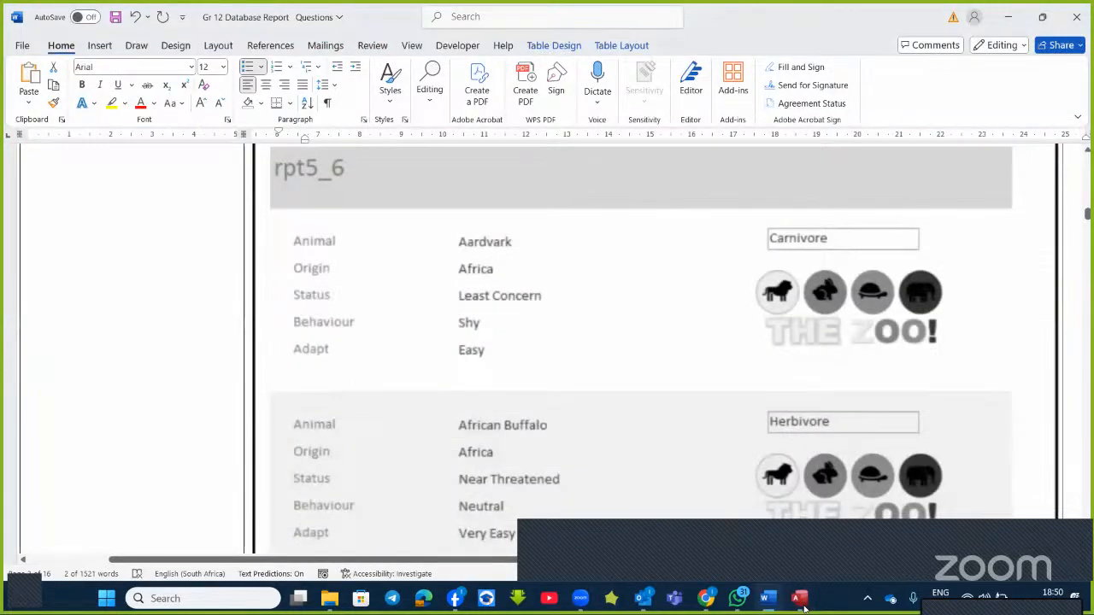
- Return from the Word sample to Access, close the tblAnimals table and start the Report Wizard with tblAnimals as the source
click(800, 600)
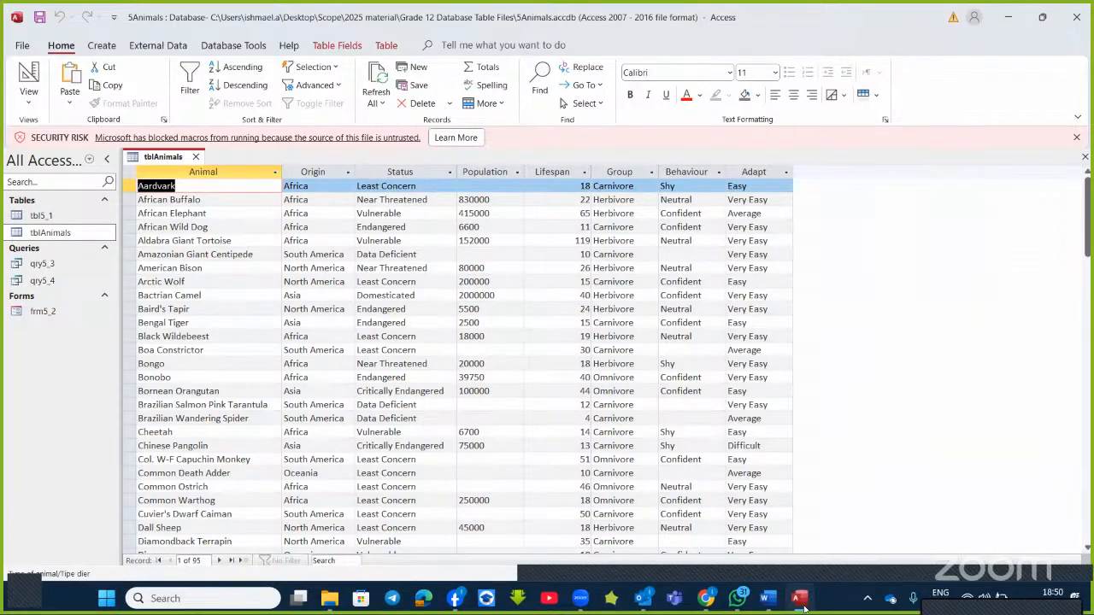
click(802, 600)
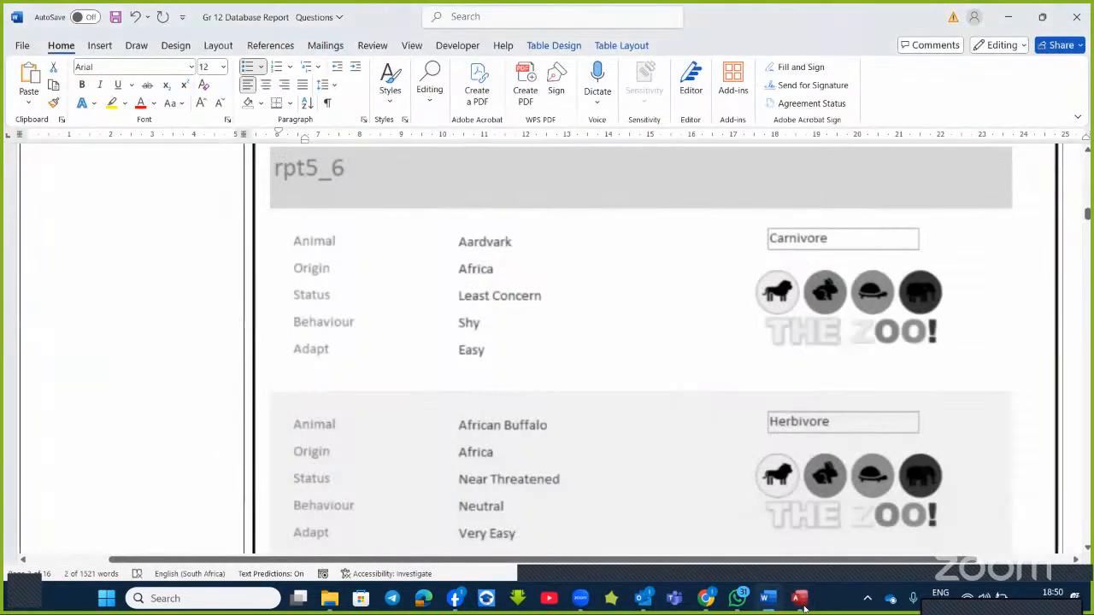
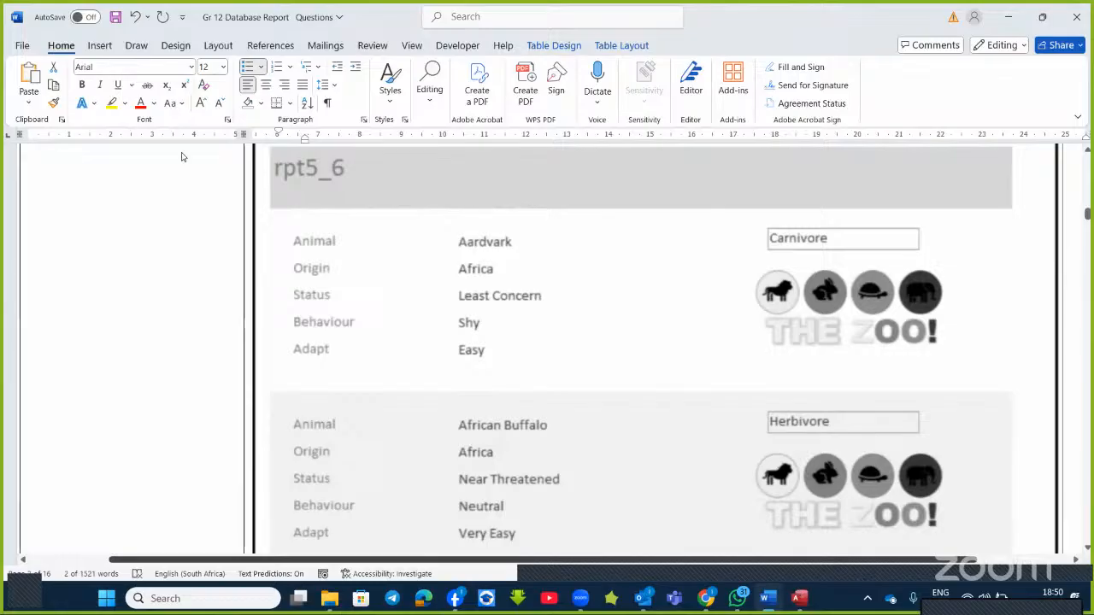
key(alt+Tab)
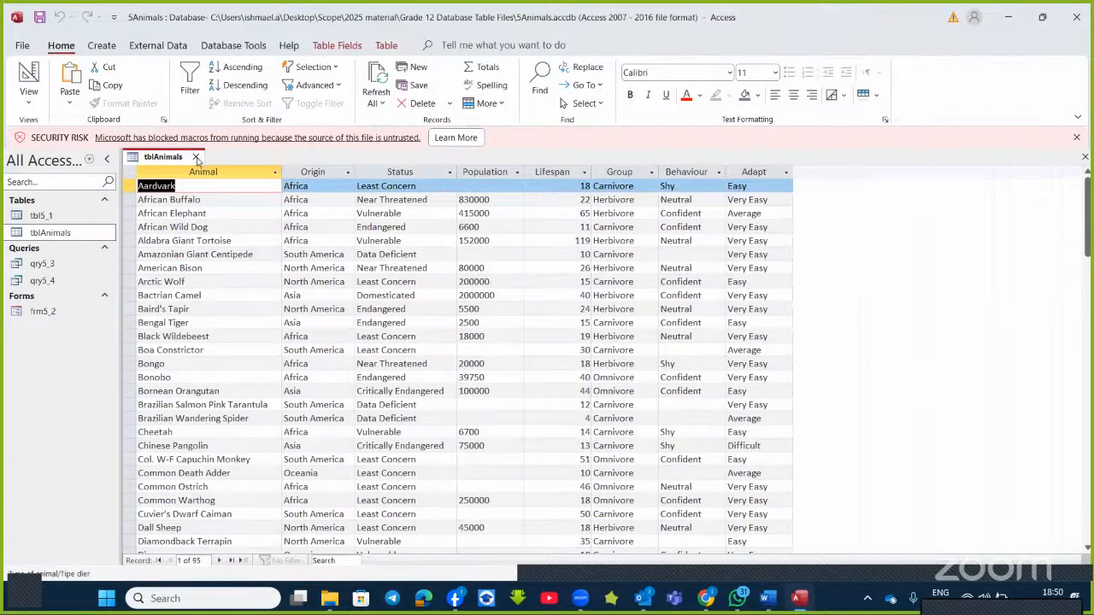
click(197, 158)
click(102, 45)
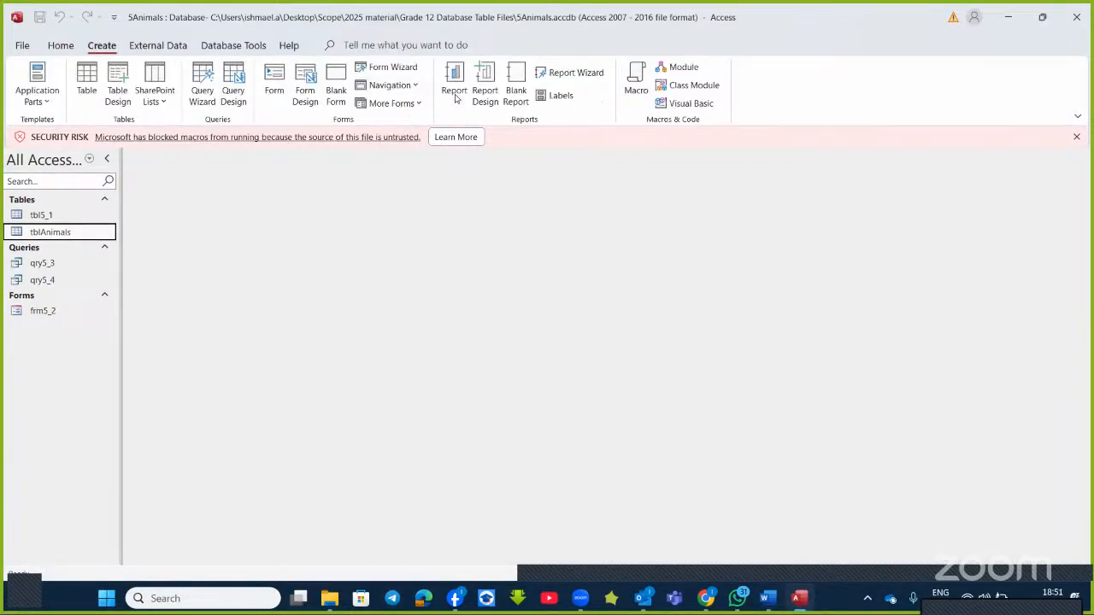
click(576, 73)
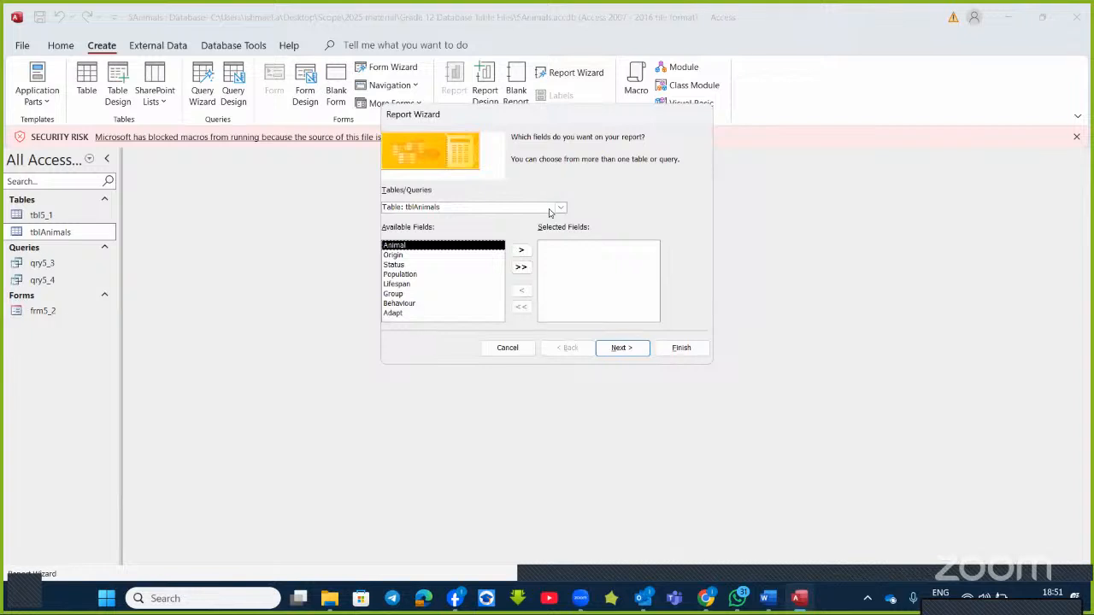
click(559, 206)
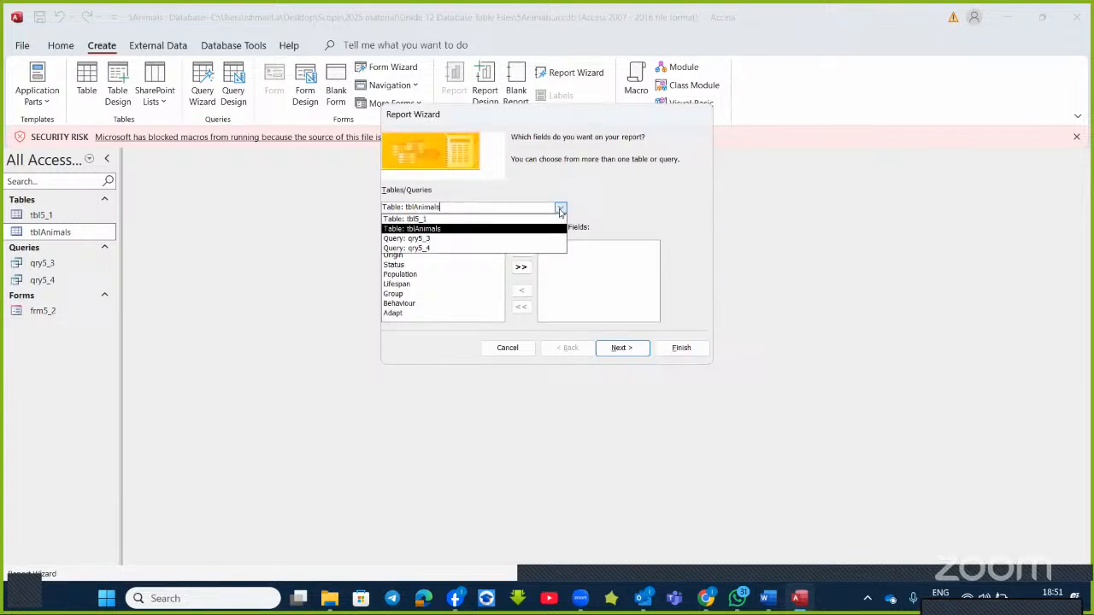
click(506, 230)
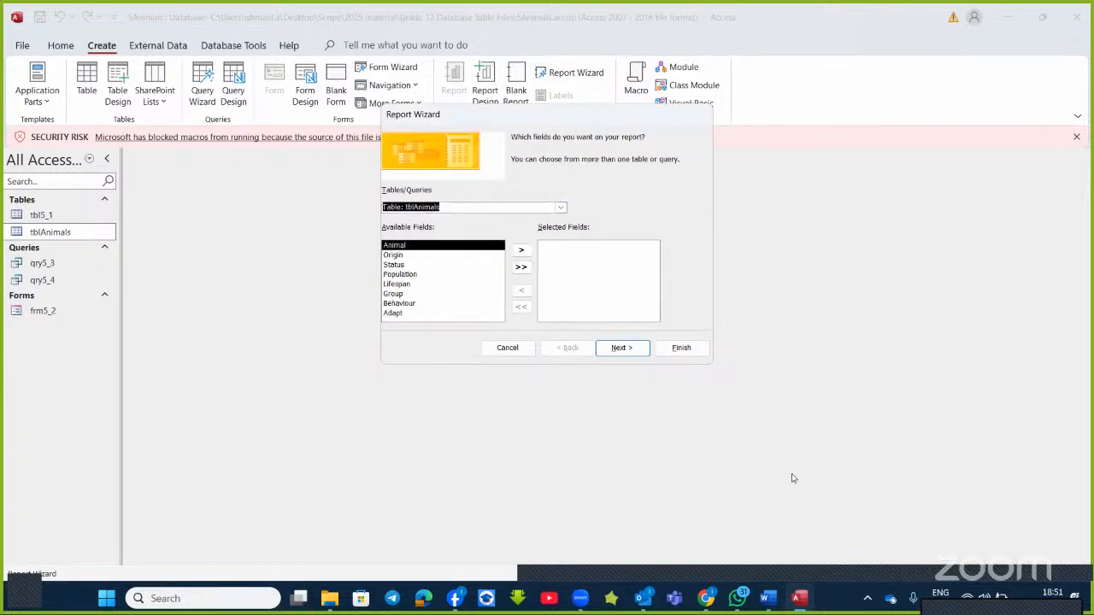
- Add the fields Animal, Origin, Status, Behaviour, Adapt and Group to the report, in that order, and continue to the grouping options
double_click(437, 247)
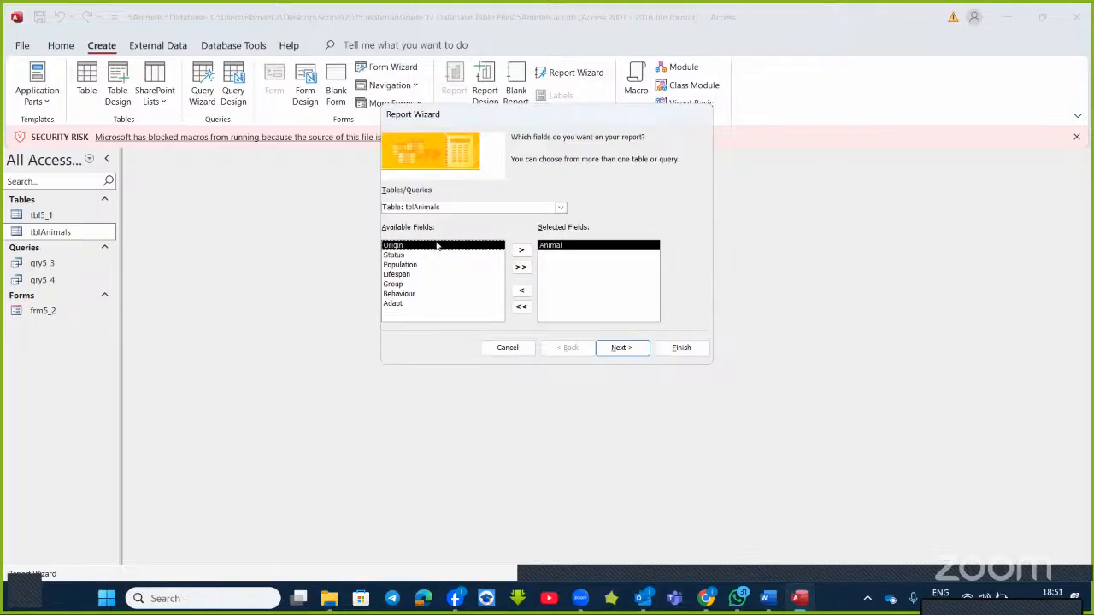
double_click(437, 246)
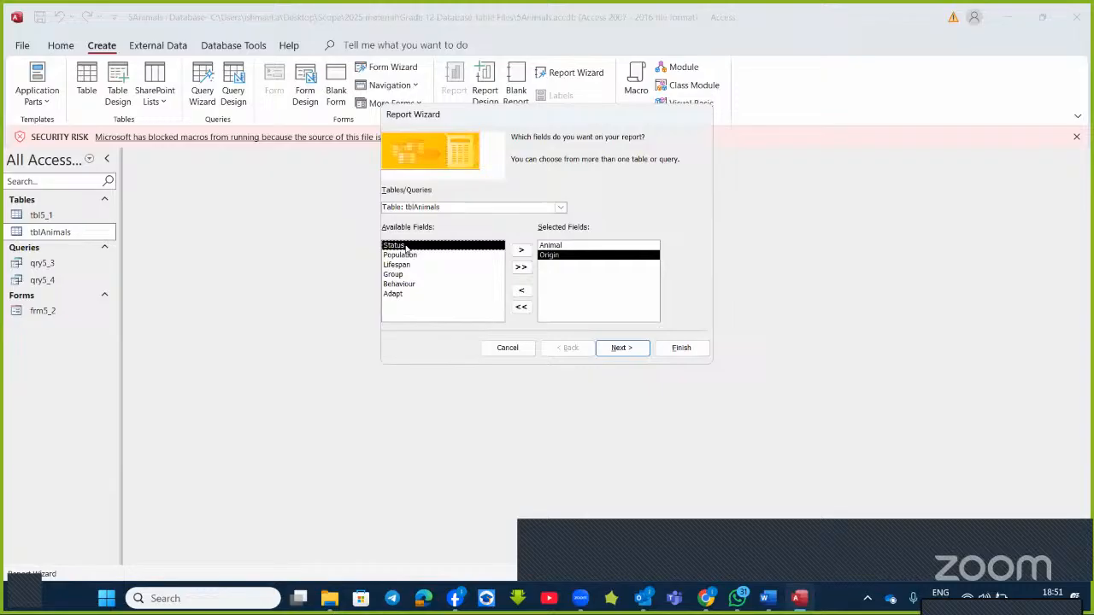
double_click(407, 247)
double_click(407, 275)
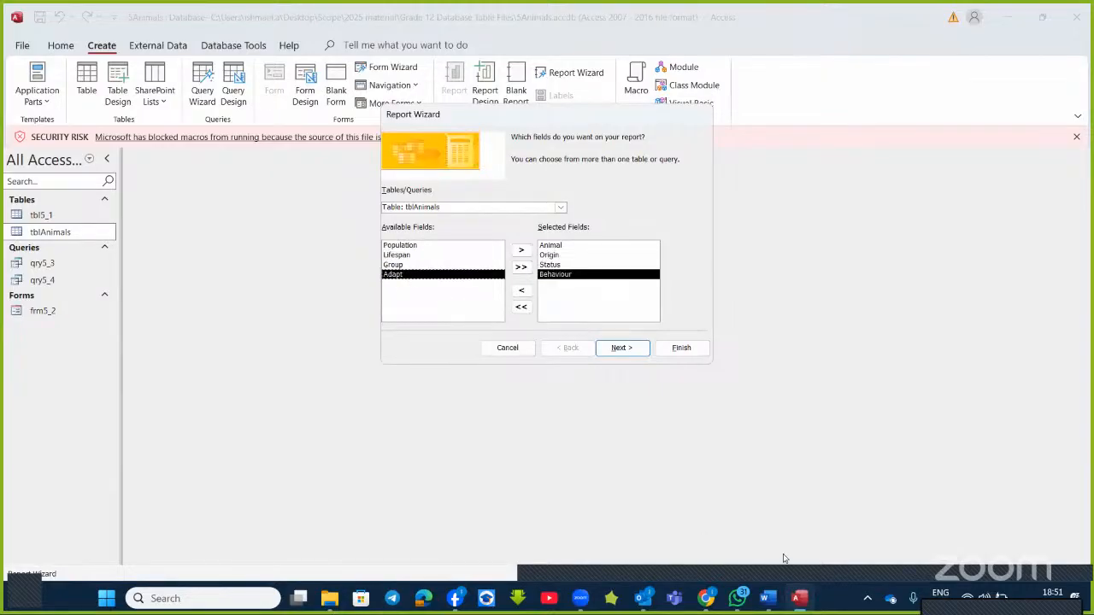
click(773, 606)
click(773, 605)
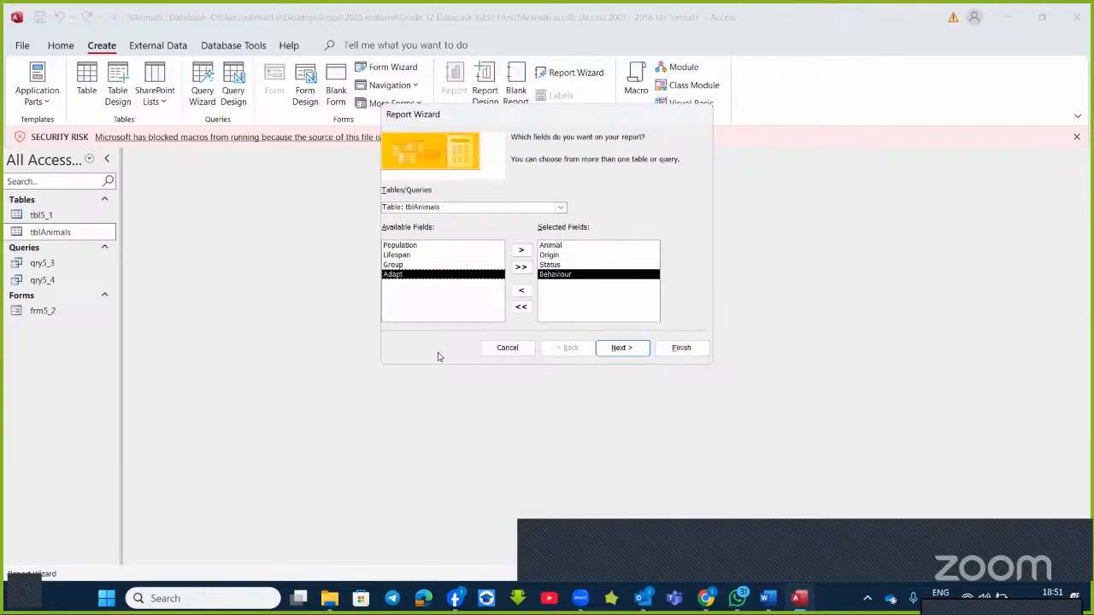
double_click(409, 276)
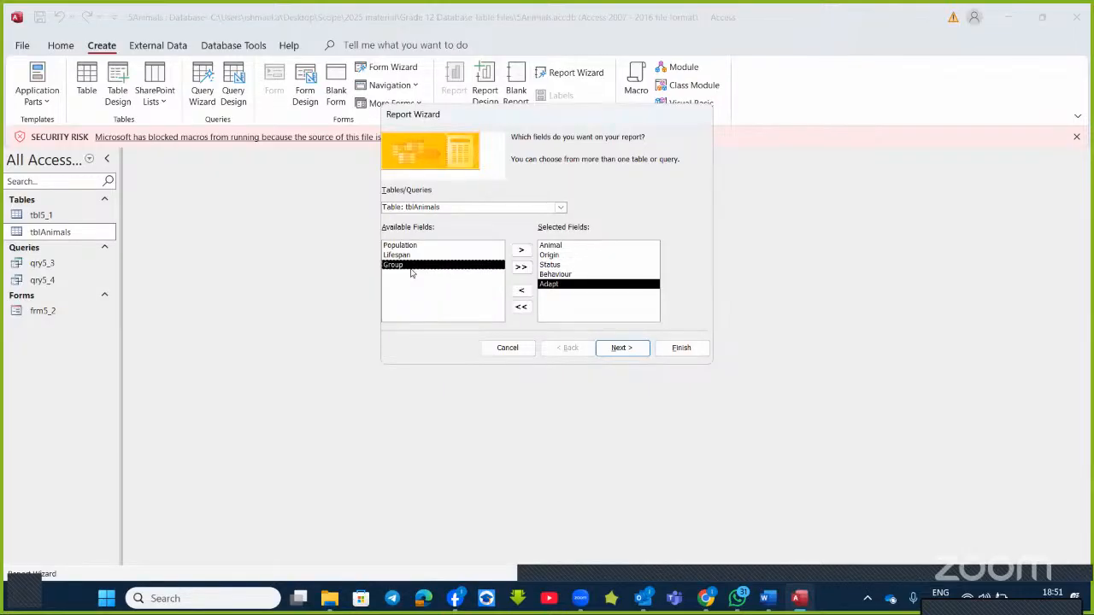
double_click(411, 268)
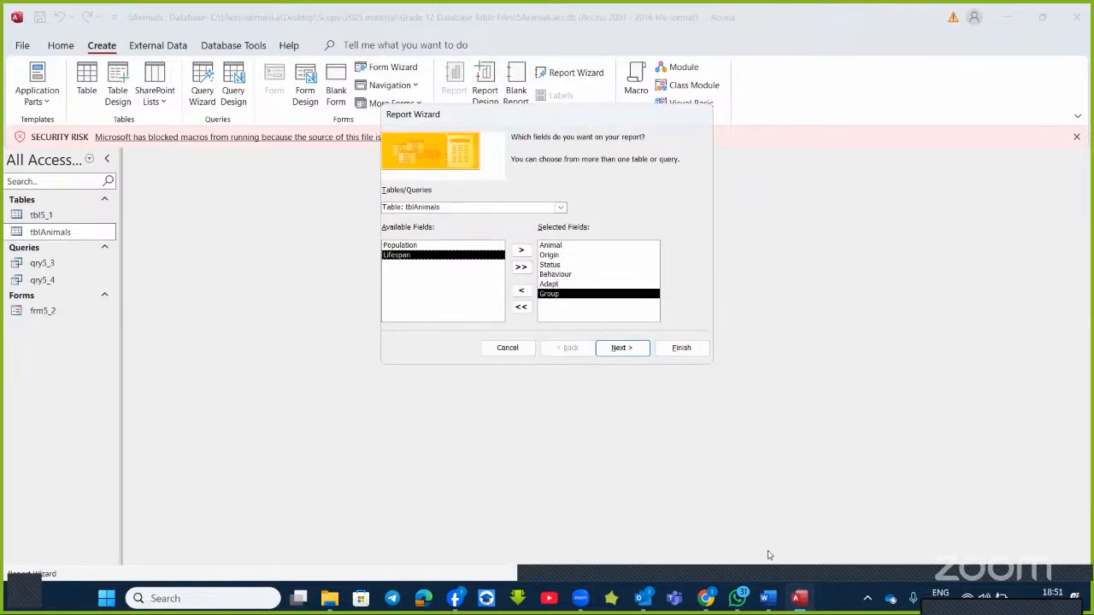
click(616, 349)
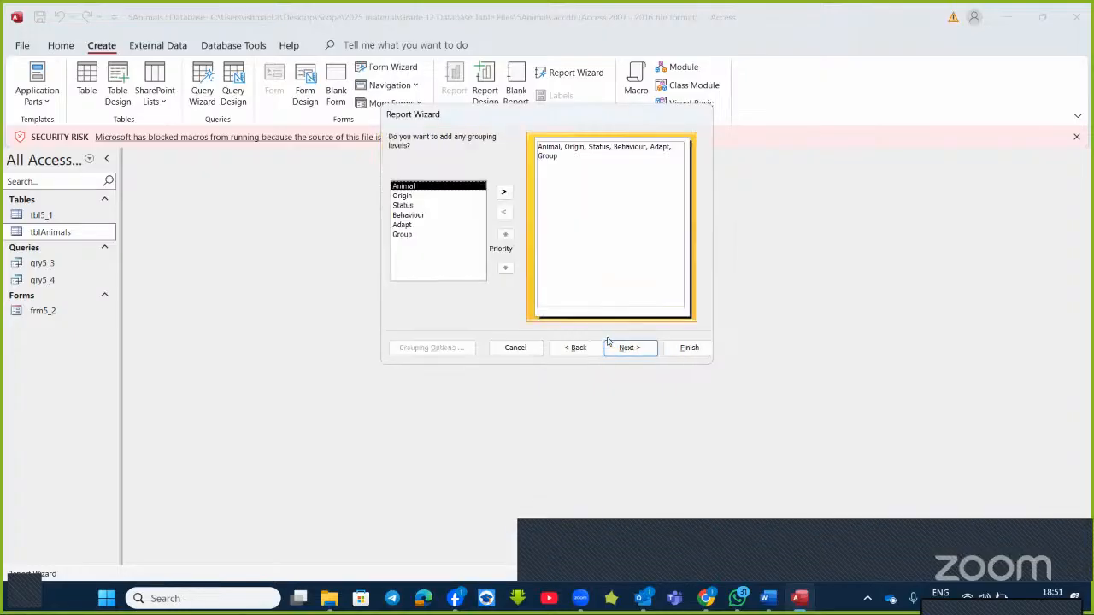
- Add Group as the report's grouping level and check the rpt5_6 sample in Word for the record order
double_click(405, 237)
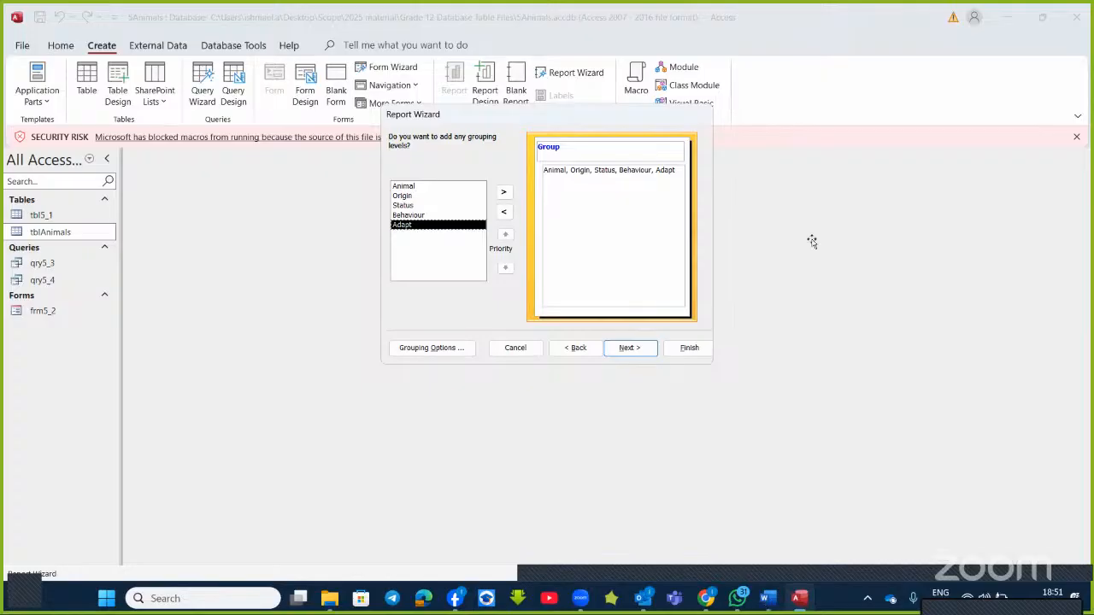
key(alt+Tab)
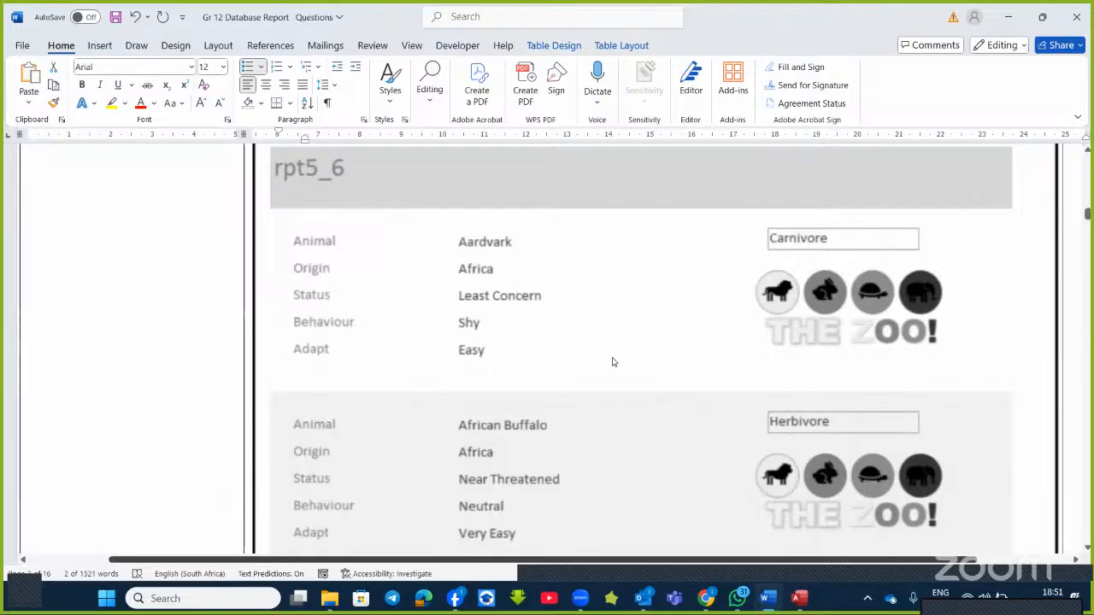
key(alt+Tab)
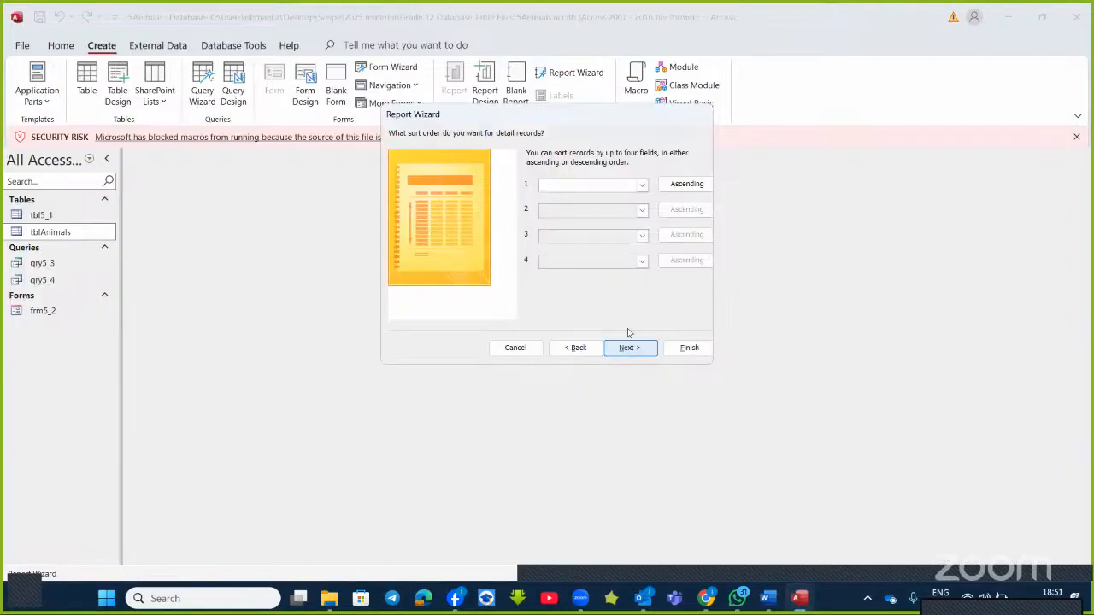
click(766, 598)
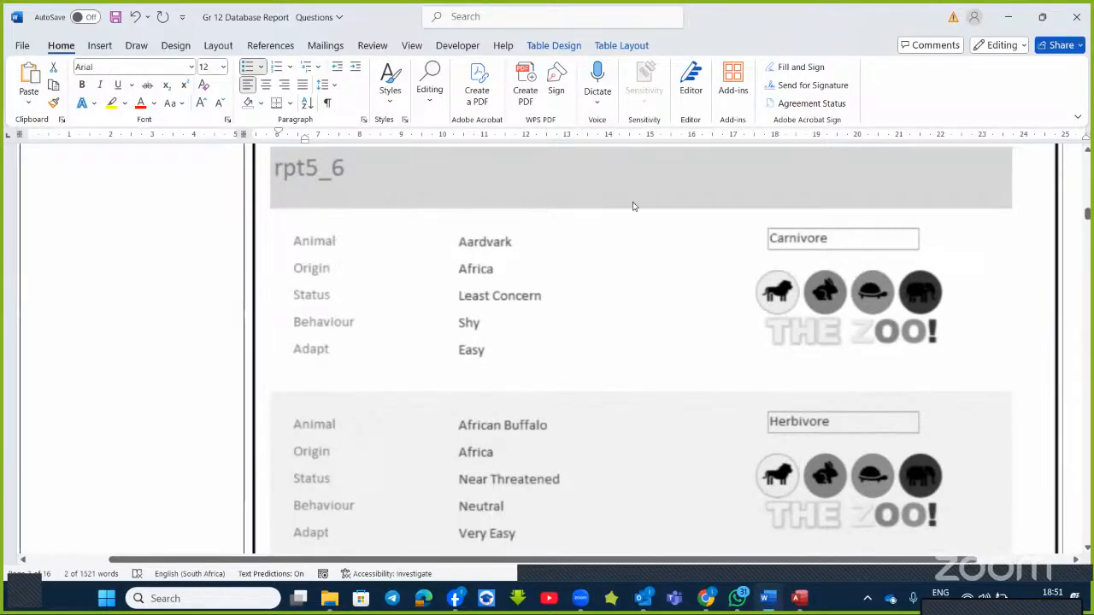
key(alt+Tab)
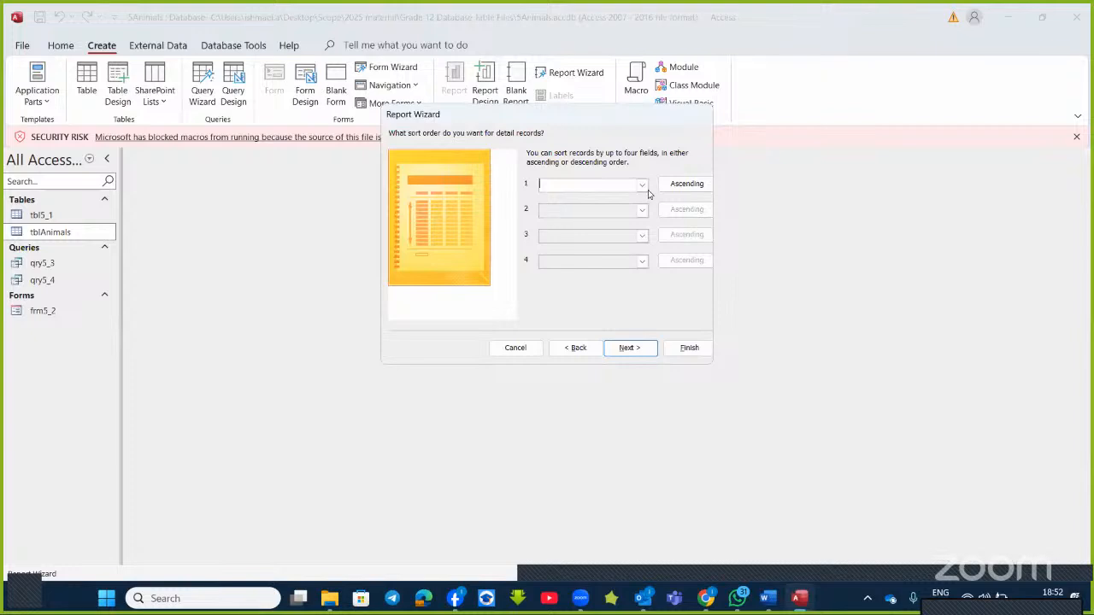
- Sort the detail records by Animal in ascending order and continue to the layout options
click(642, 184)
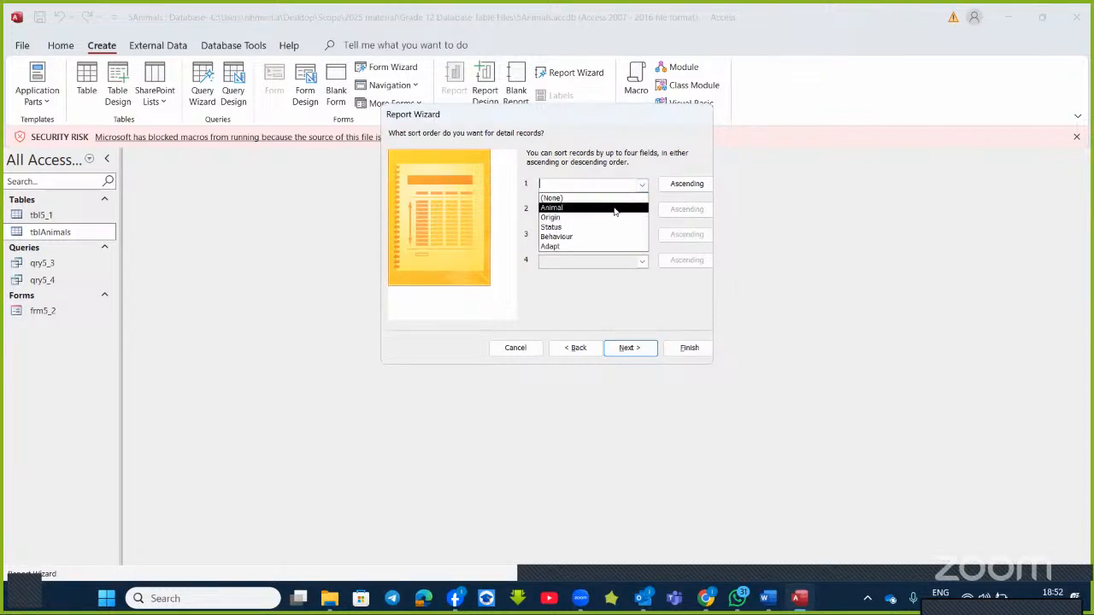
click(615, 211)
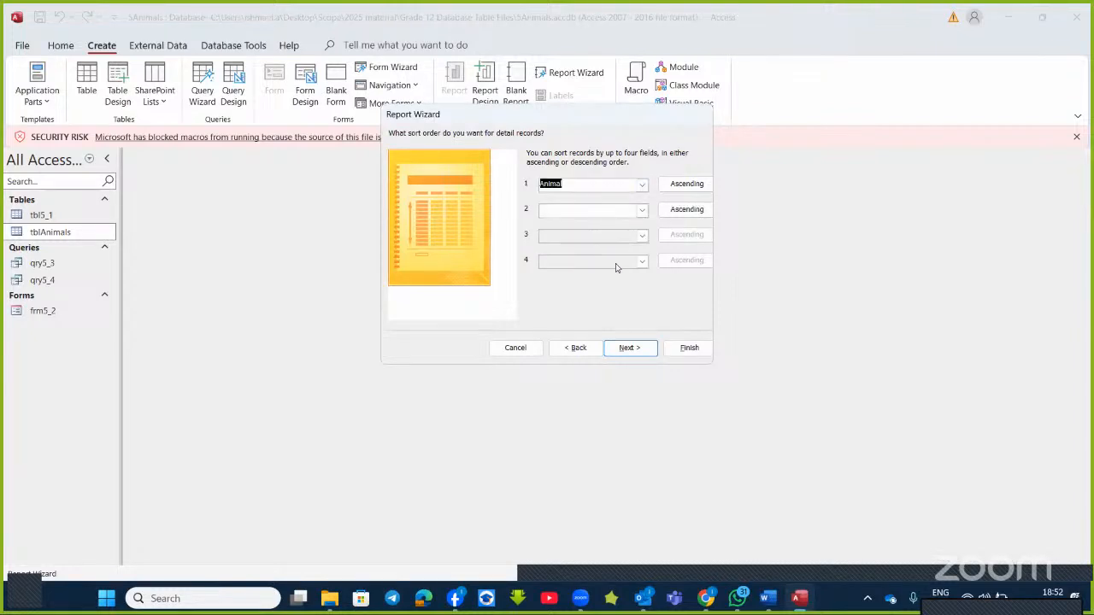
click(629, 350)
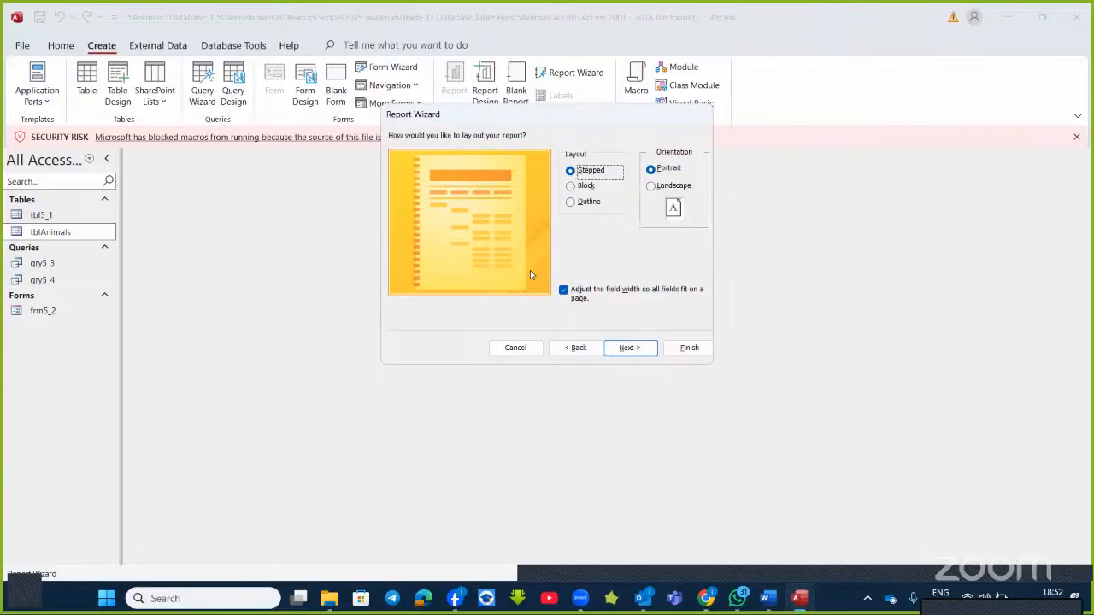
- Set the report to landscape orientation, compare the layout previews and choose the Outline layout
click(653, 190)
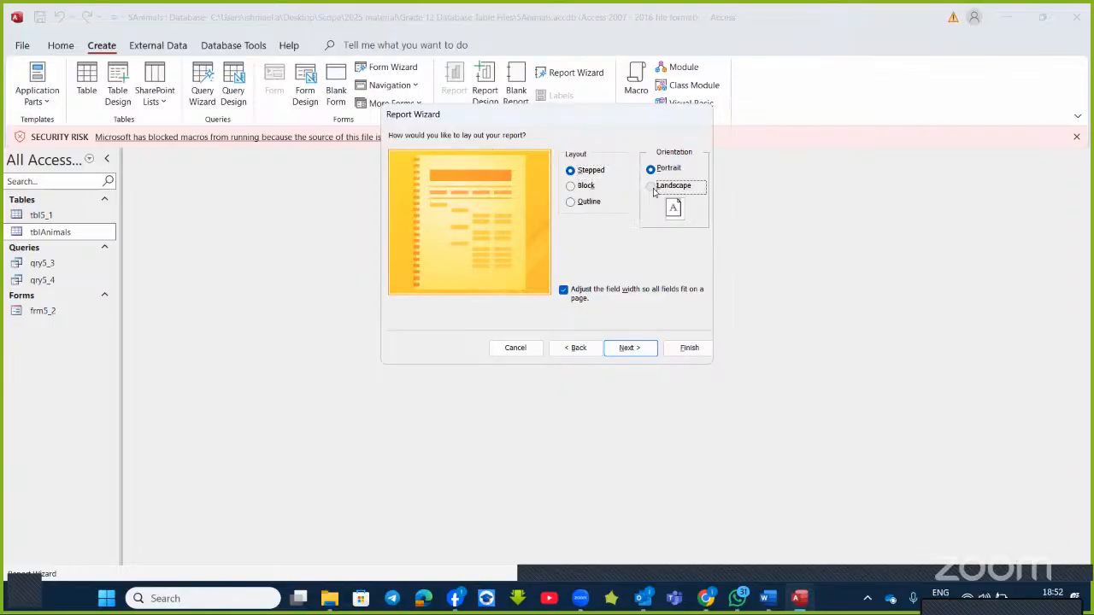
click(571, 186)
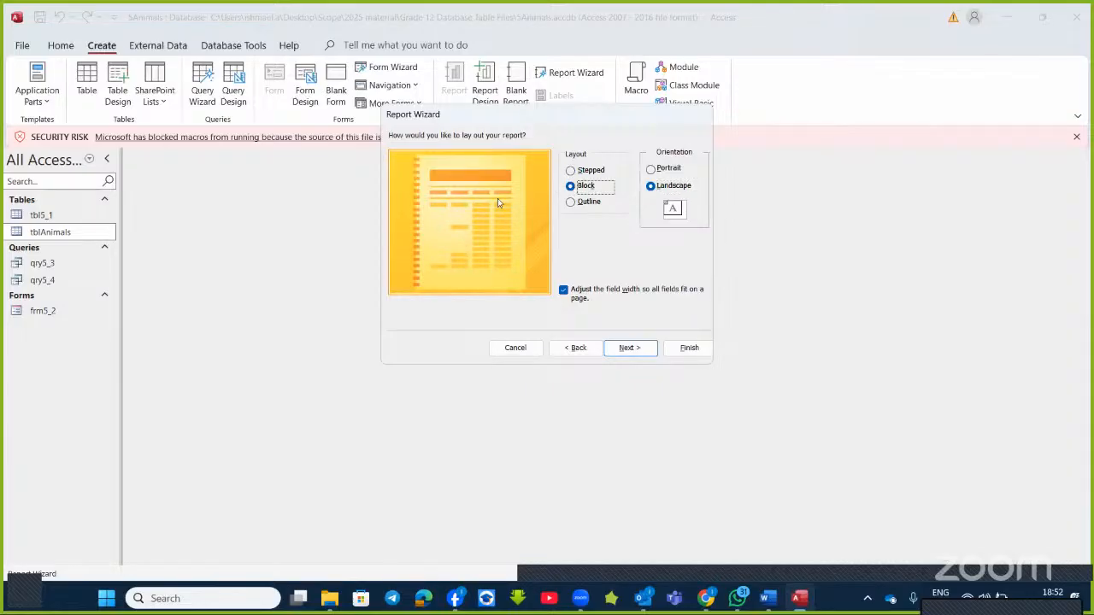
click(576, 208)
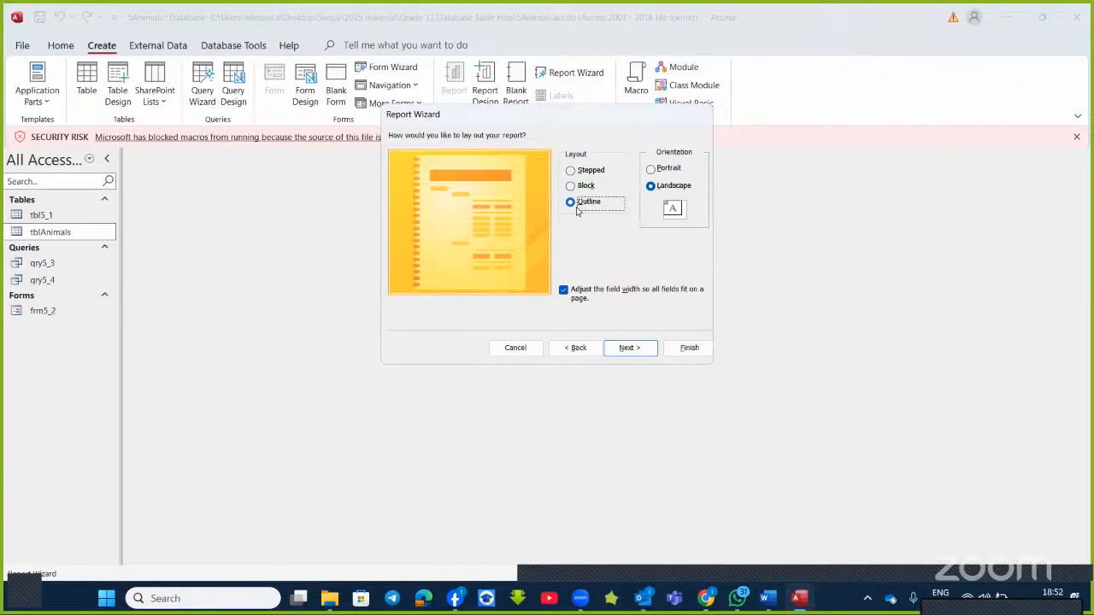
click(574, 174)
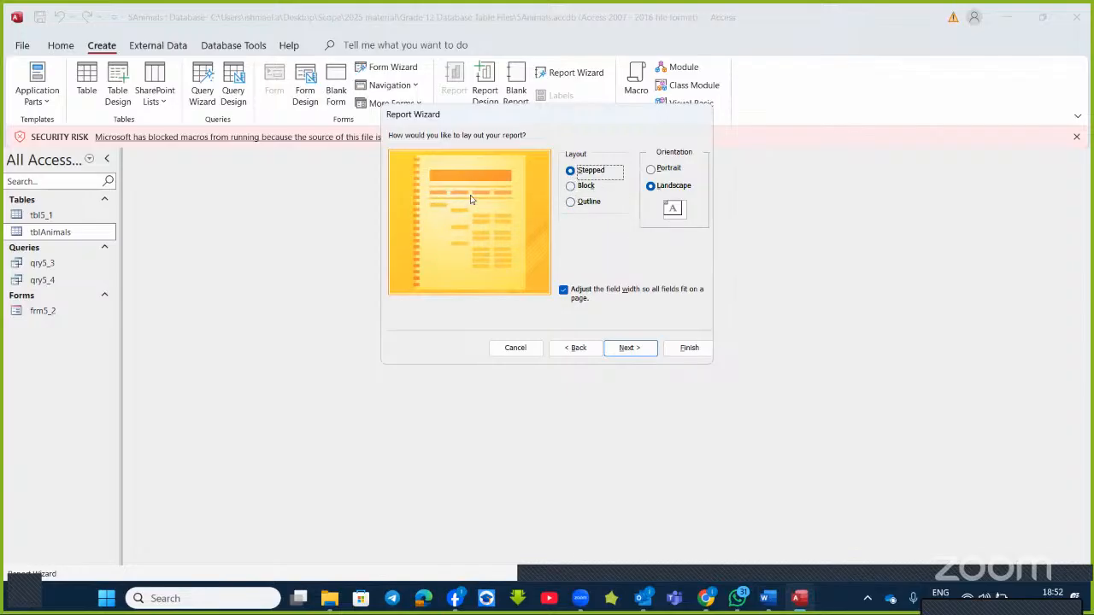
click(572, 186)
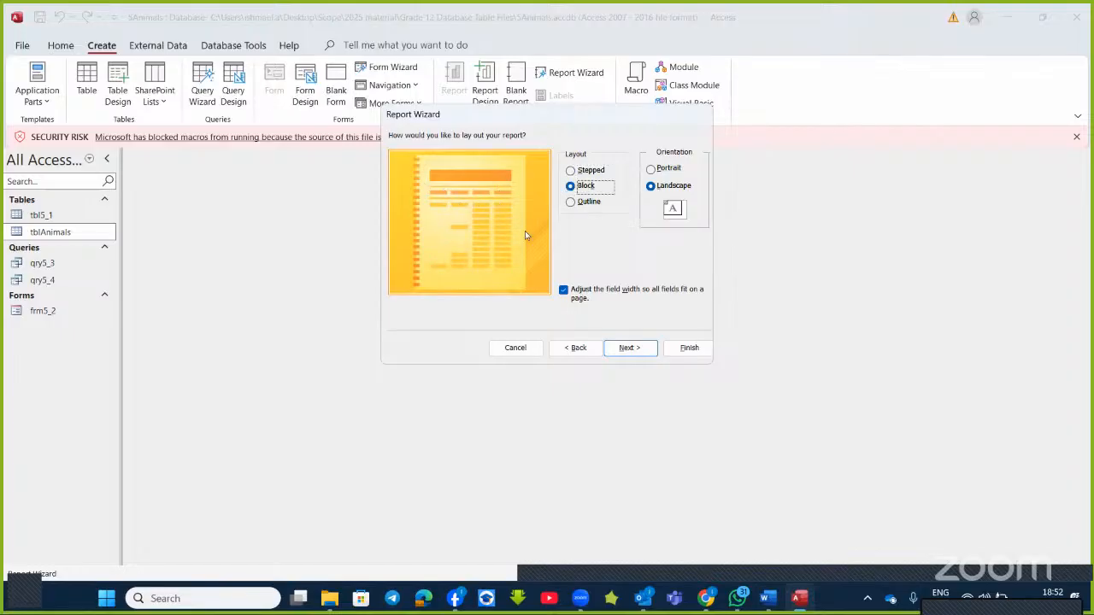
click(571, 205)
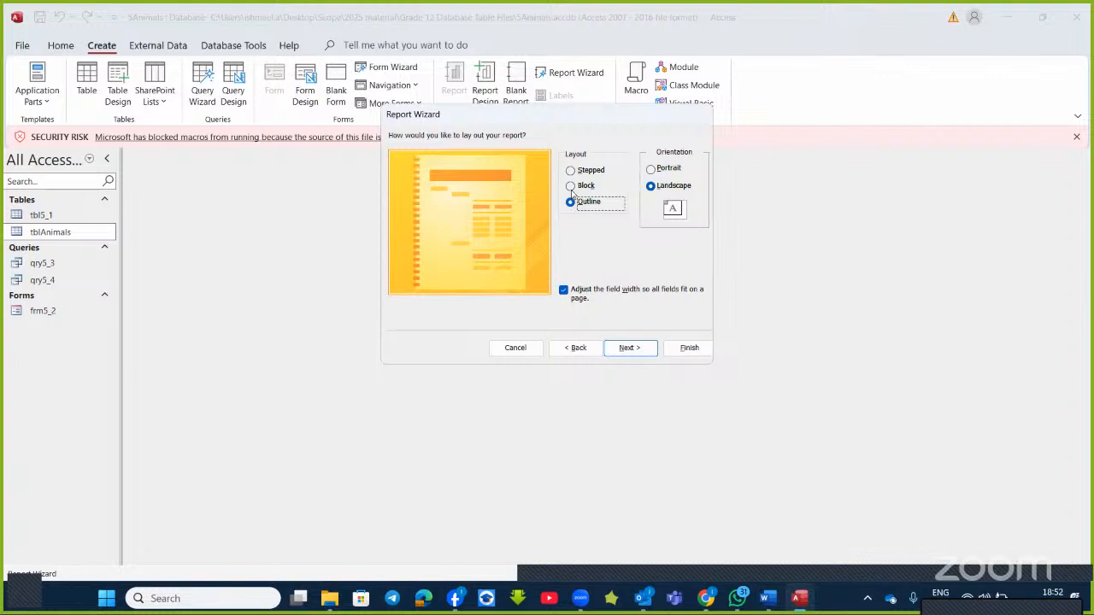
click(572, 188)
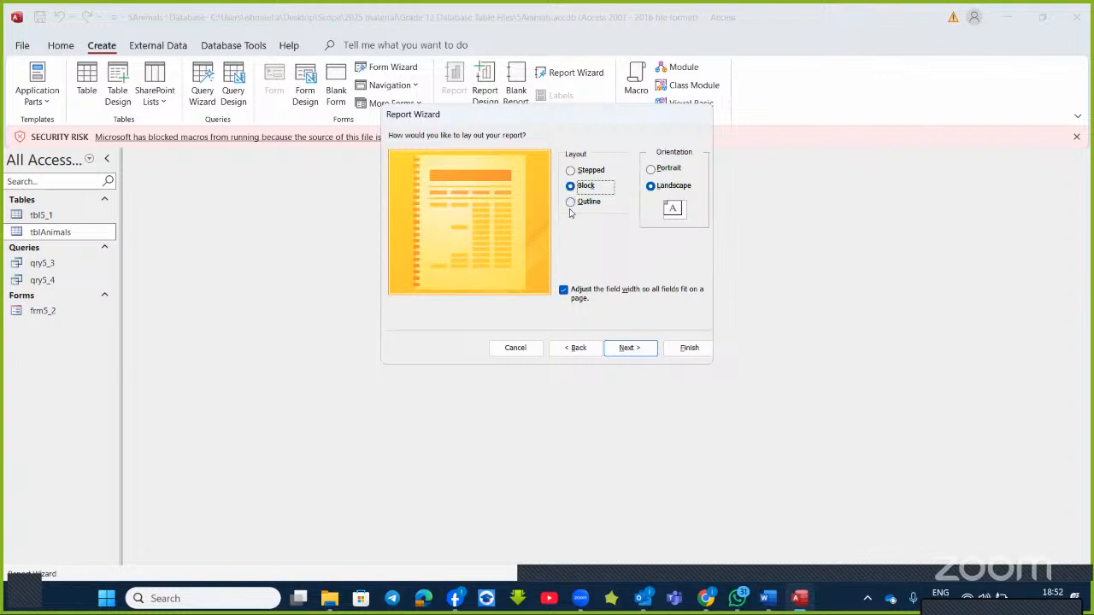
click(570, 211)
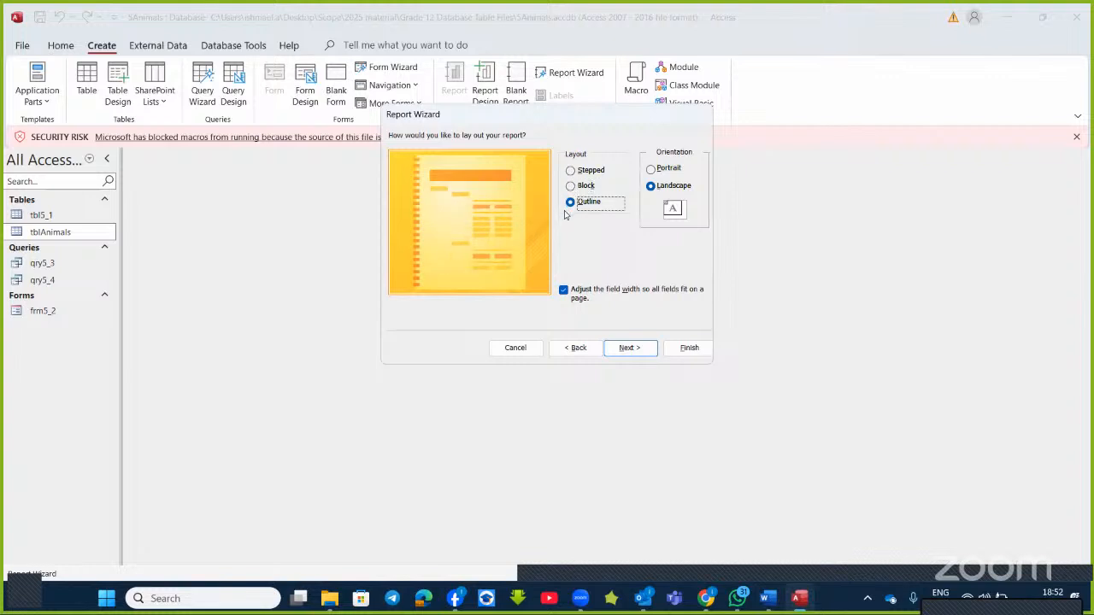
click(643, 353)
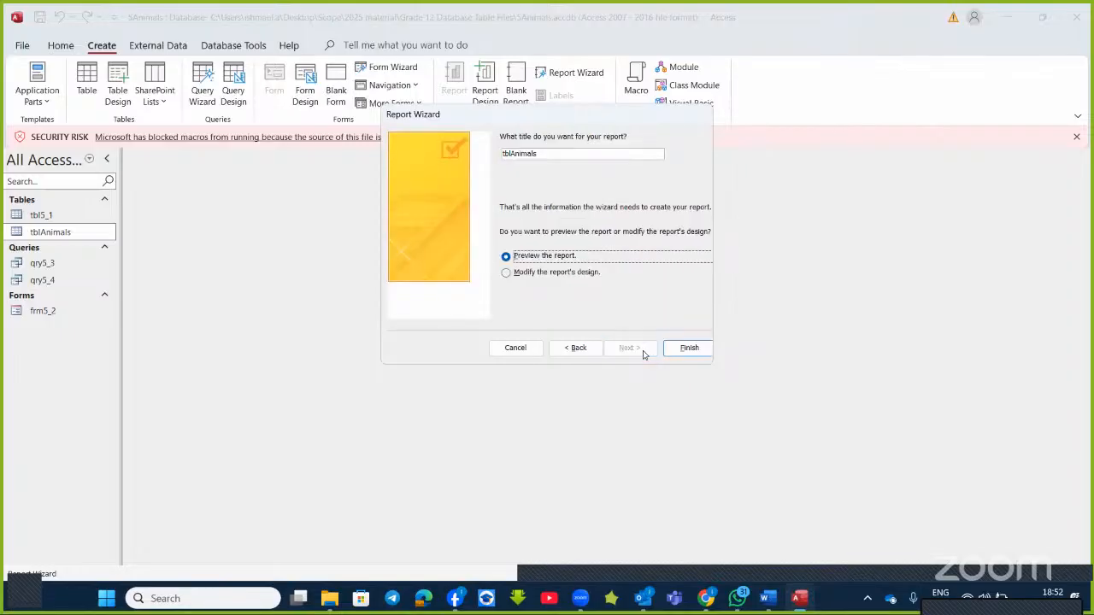
- Finish the wizard with the title tblAnimals and the option to modify the report's design, glancing at the Word sample while it loads
click(586, 275)
click(688, 348)
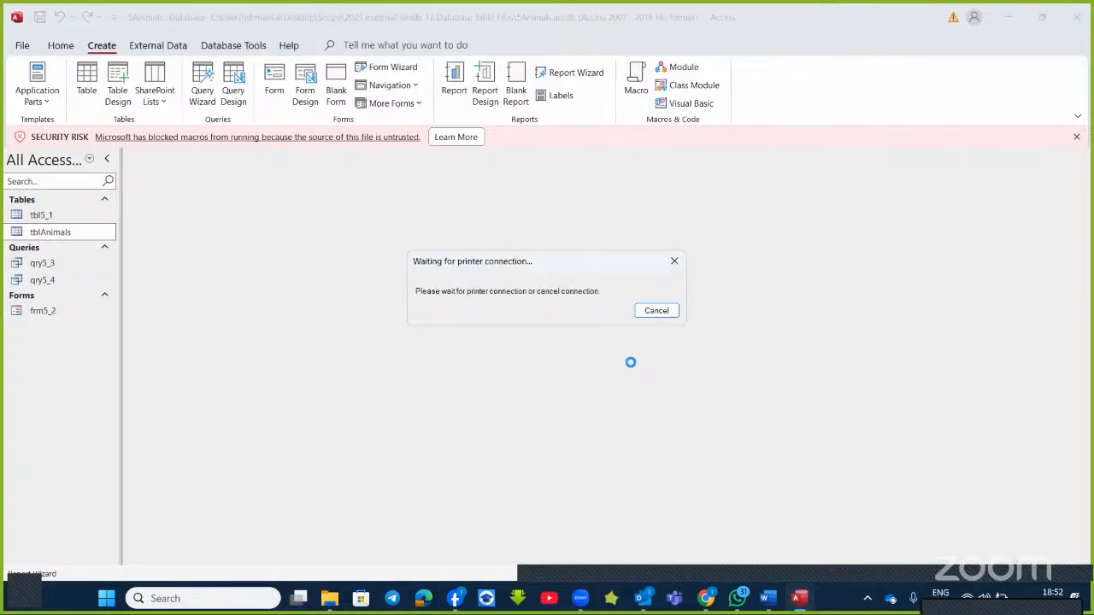
click(768, 608)
mouse_move(746, 608)
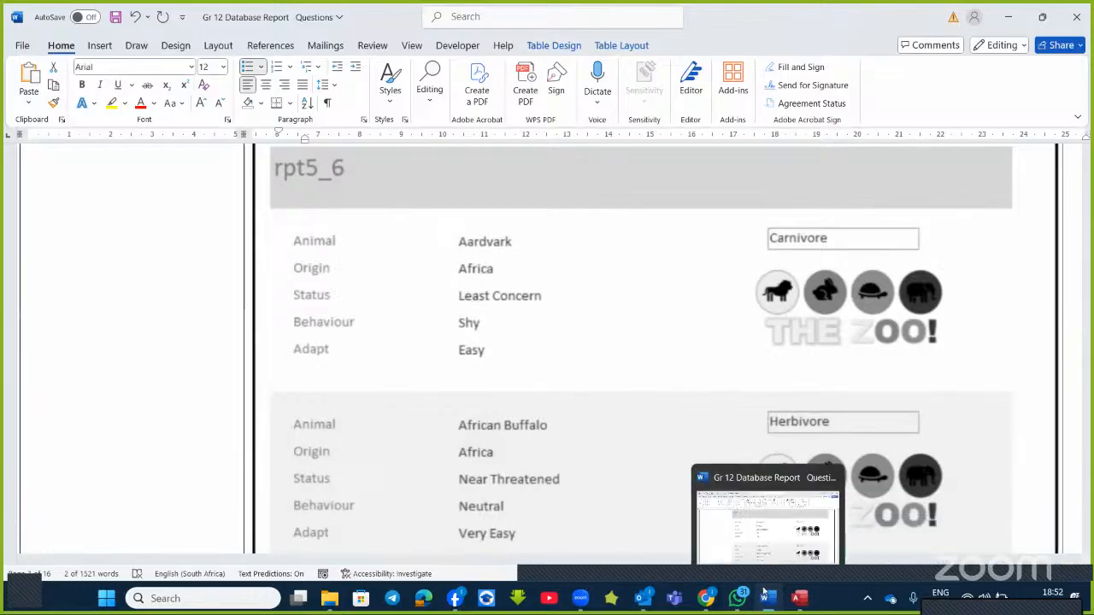
click(775, 601)
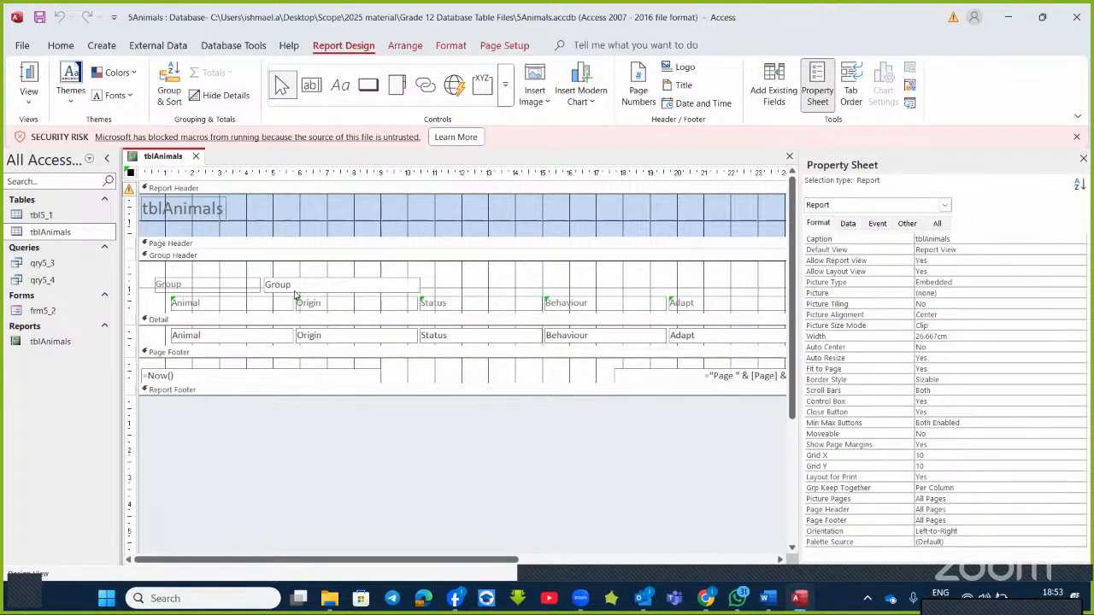
- Inspect the Group and Animal controls in the design, check the report in Report View and return to Design View
click(197, 288)
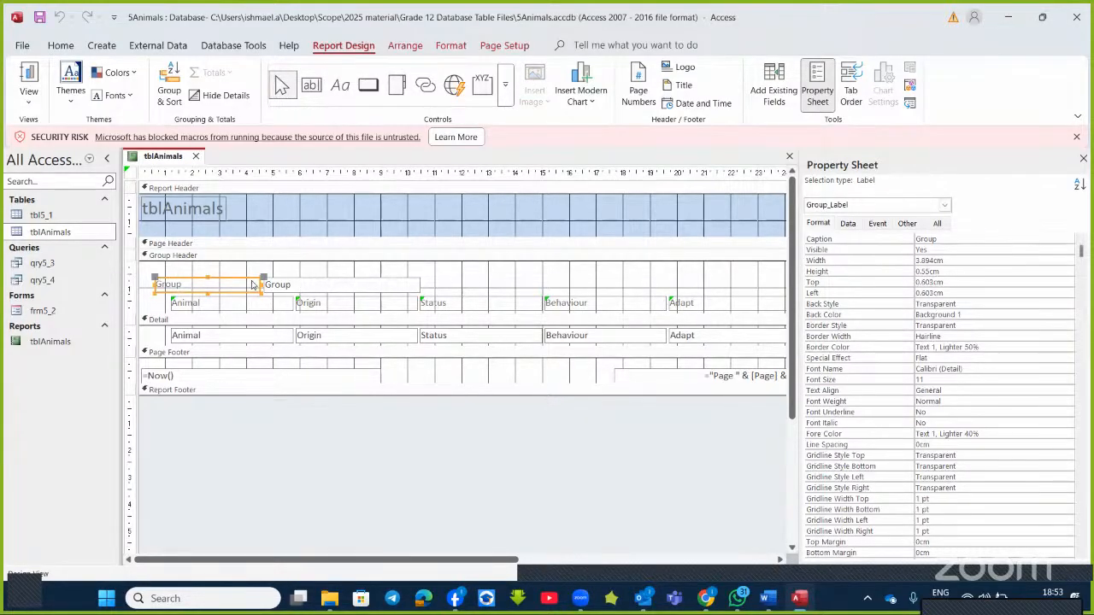
click(279, 285)
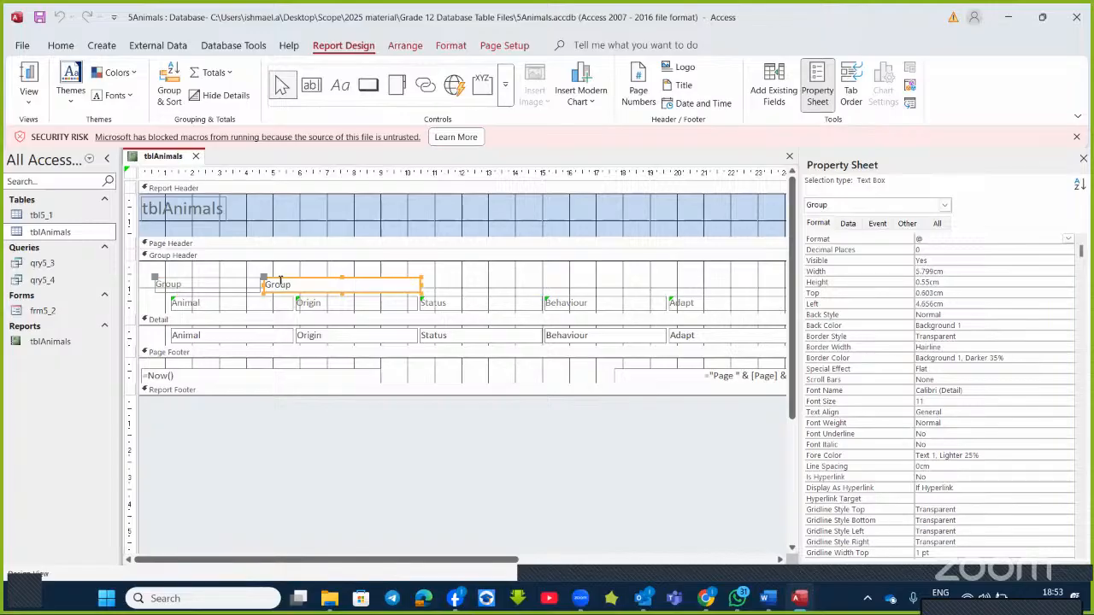
click(256, 304)
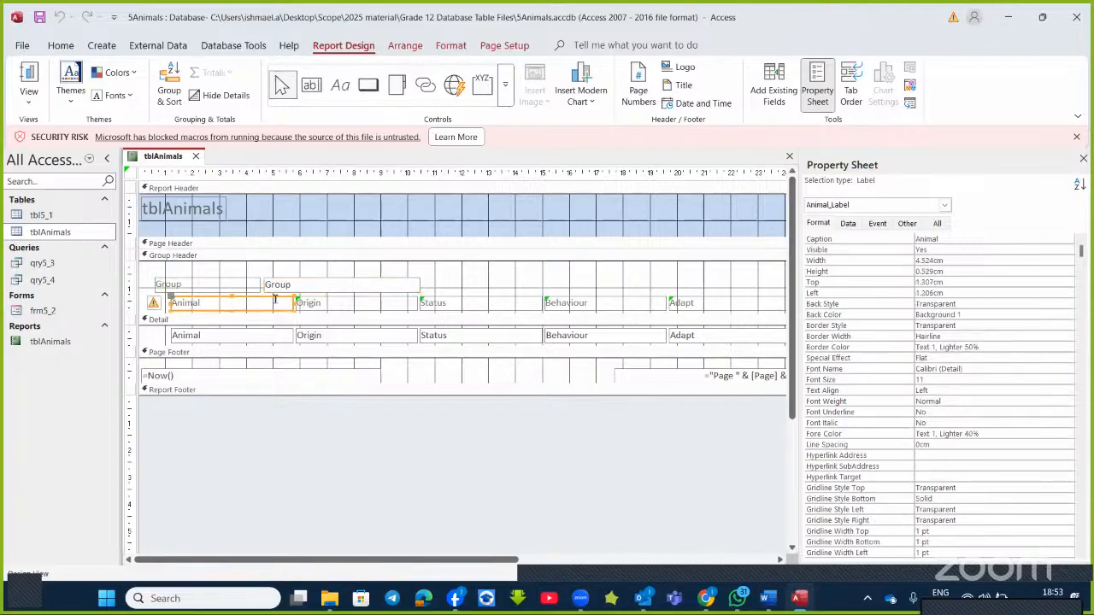
click(209, 340)
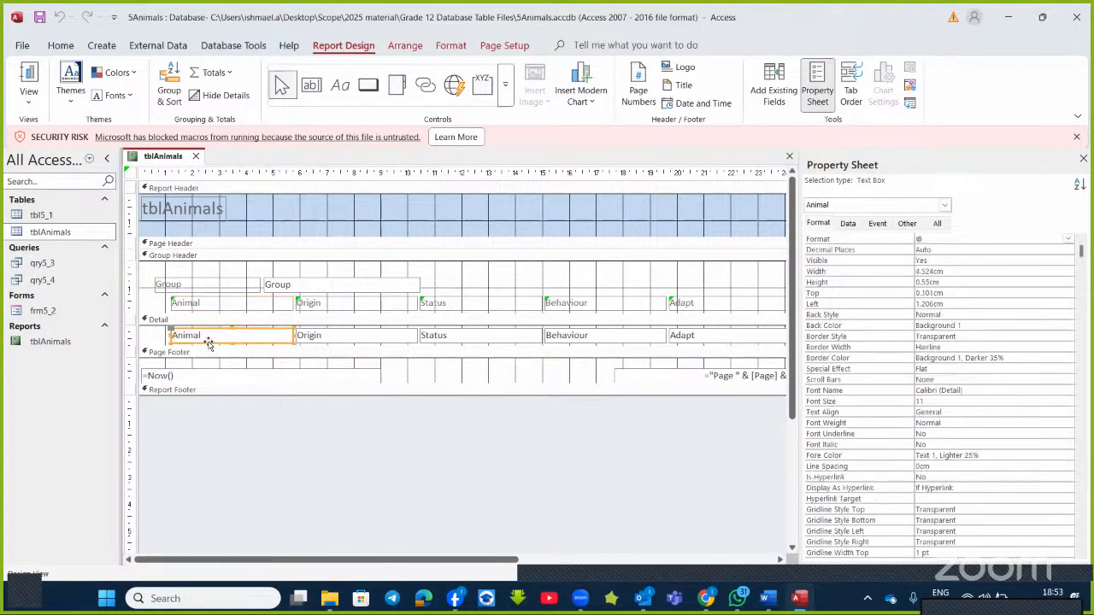
click(28, 86)
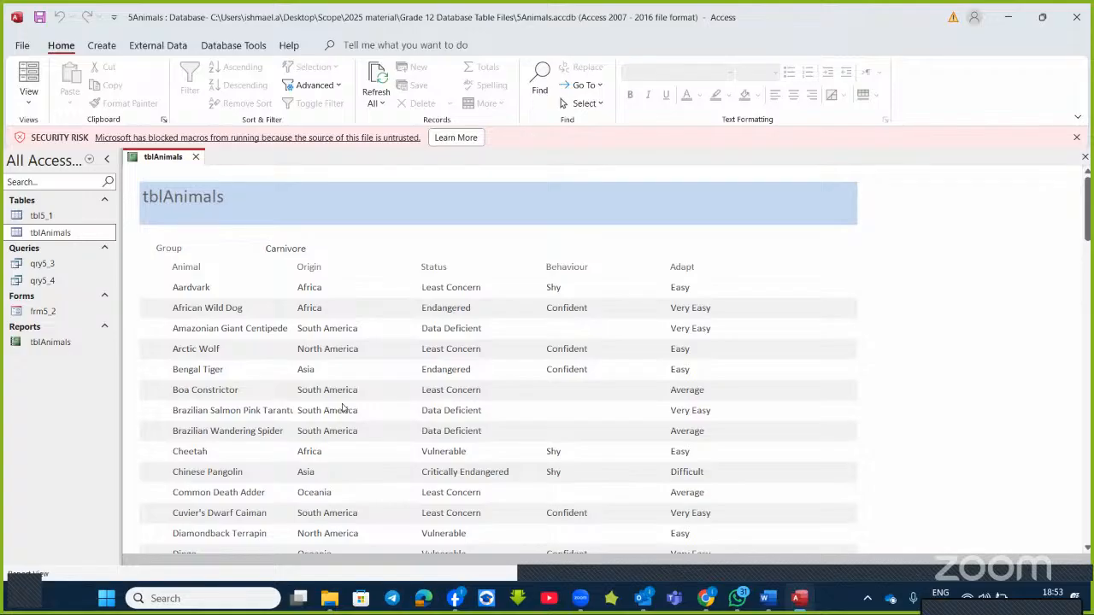
click(28, 99)
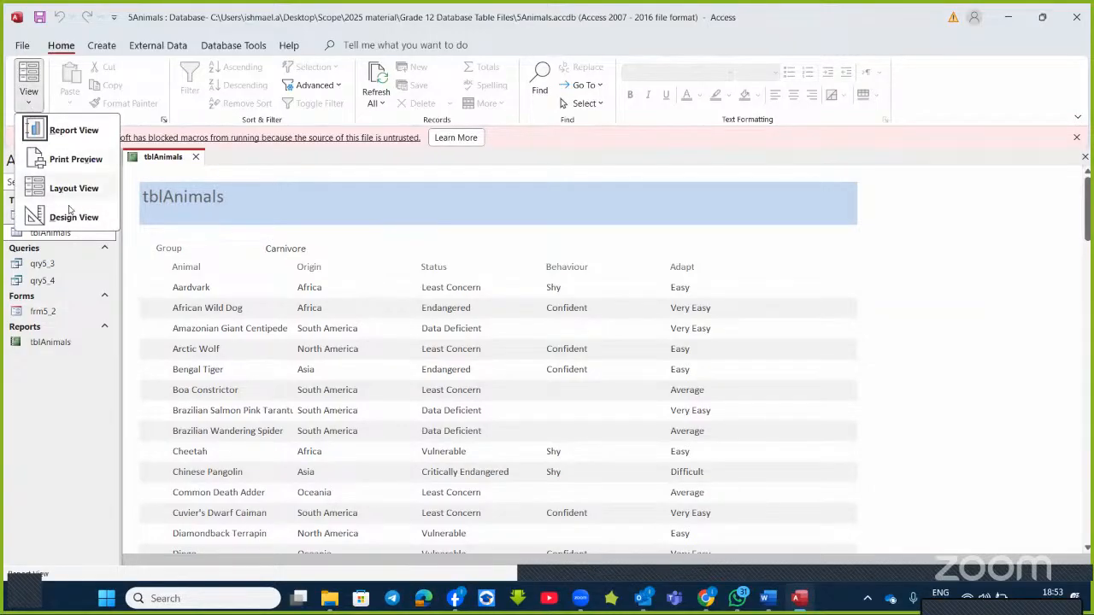
click(68, 207)
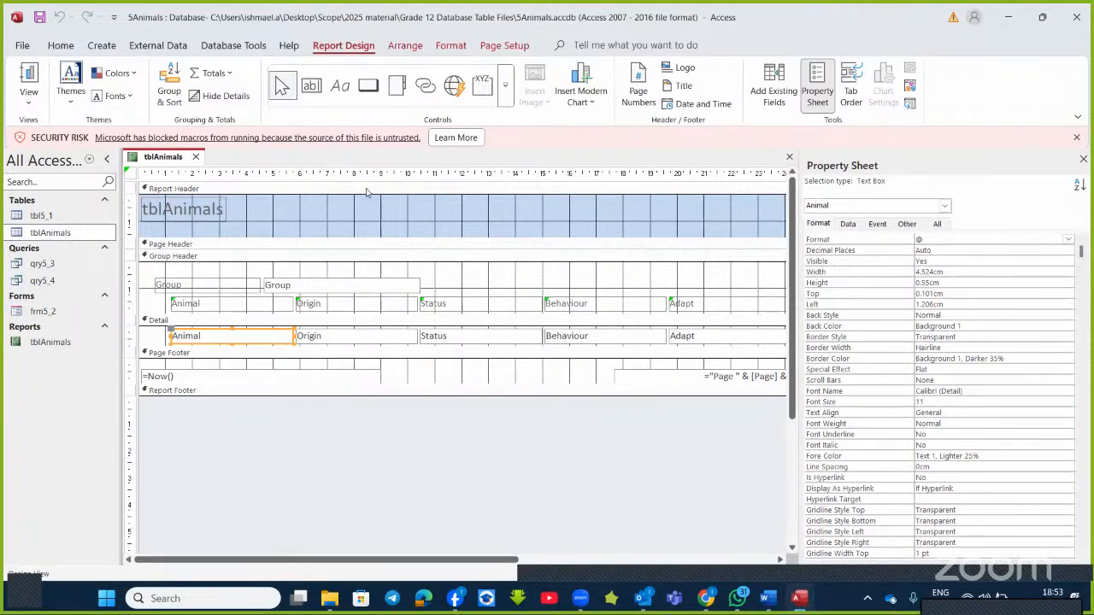
- Close the report and start a new Report Wizard on tblAnimals with the fields Animal, Origin, Status, Behaviour, Adapt and Group
click(194, 157)
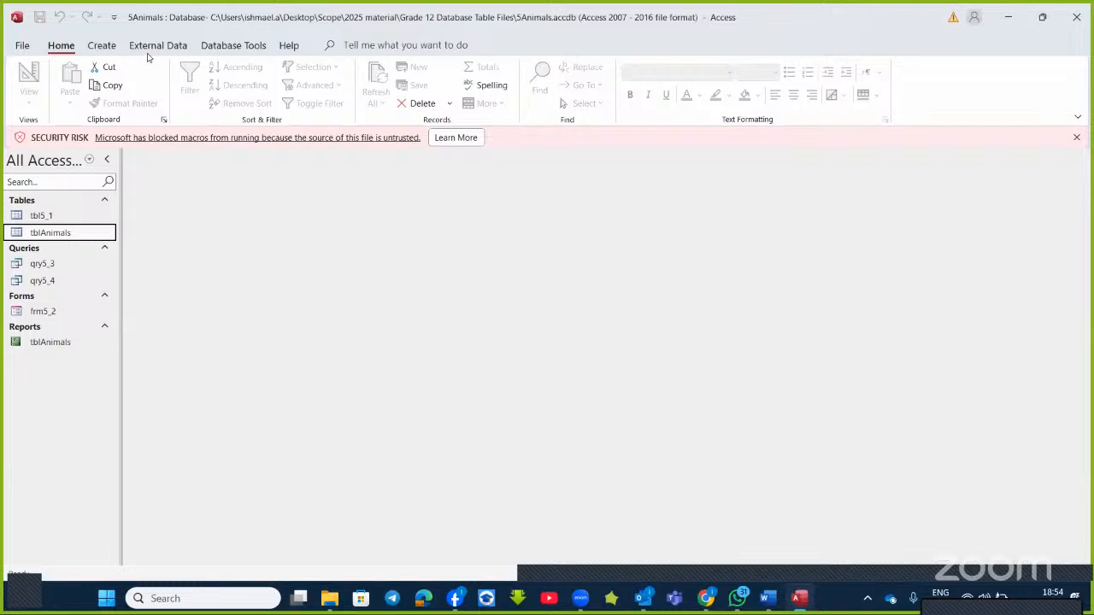
click(101, 45)
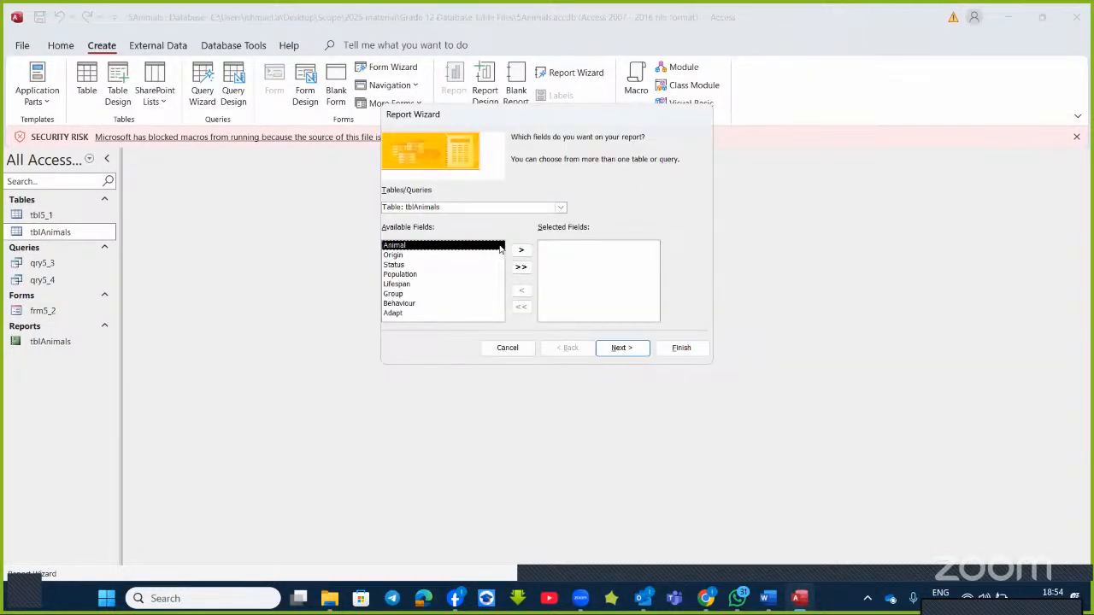
click(519, 249)
click(519, 249)
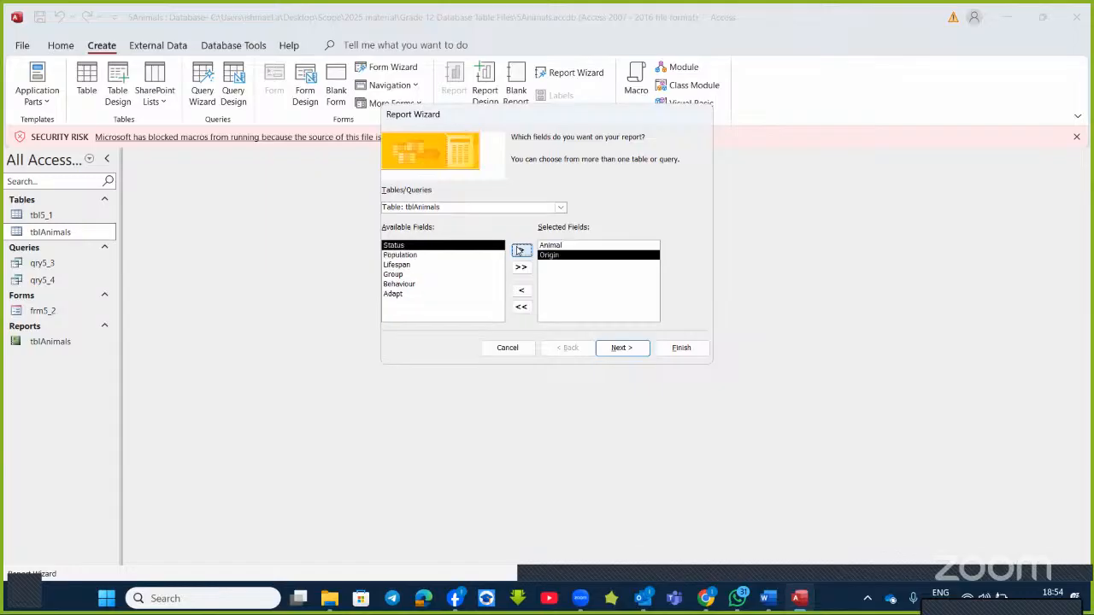
click(520, 249)
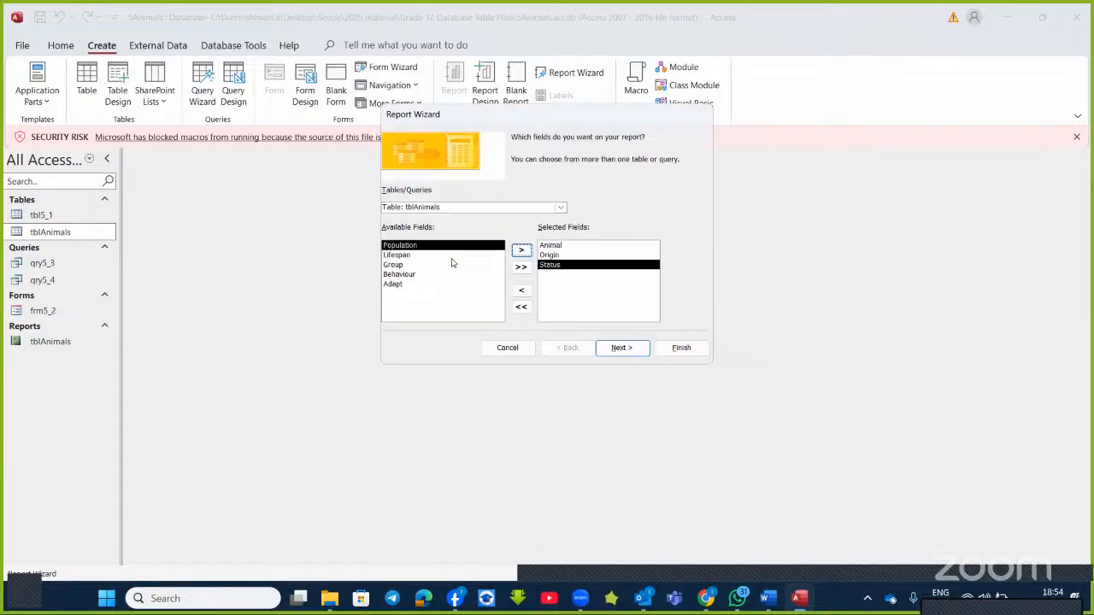
double_click(401, 275)
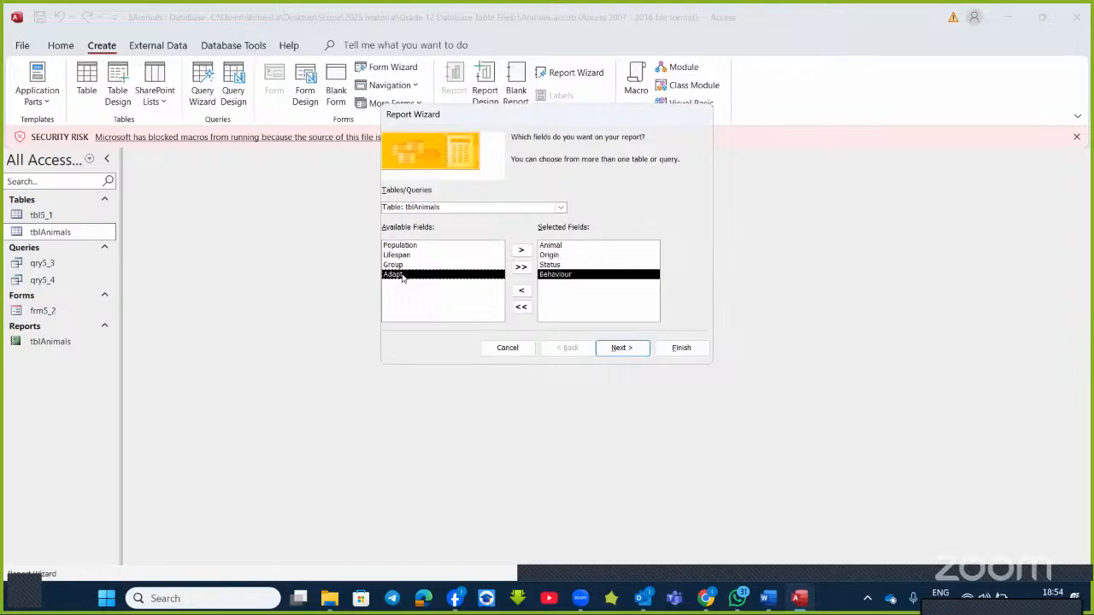
double_click(401, 275)
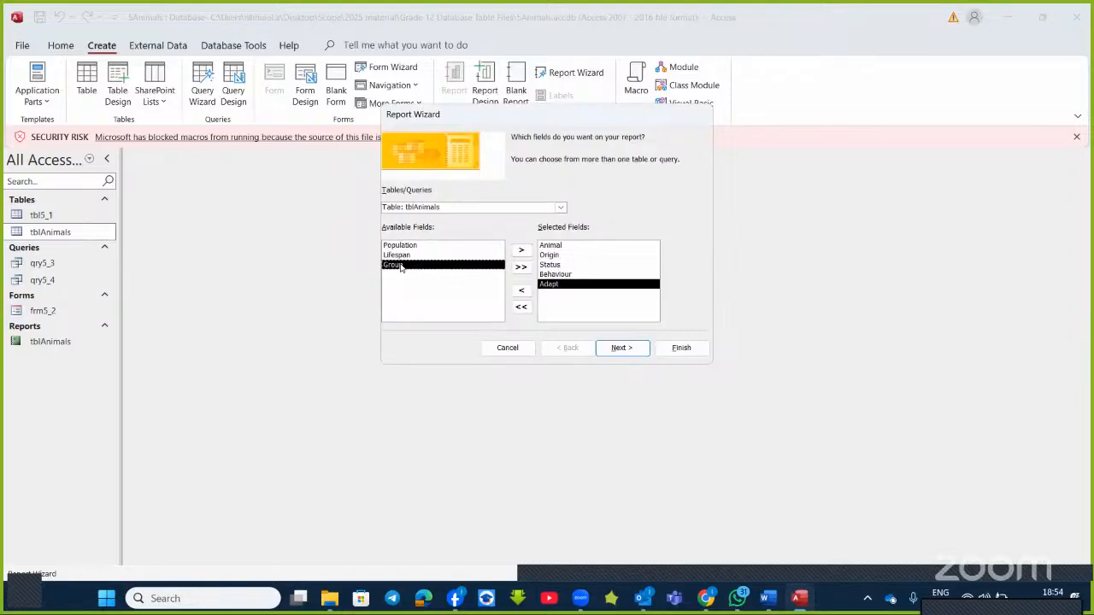
double_click(401, 266)
click(621, 348)
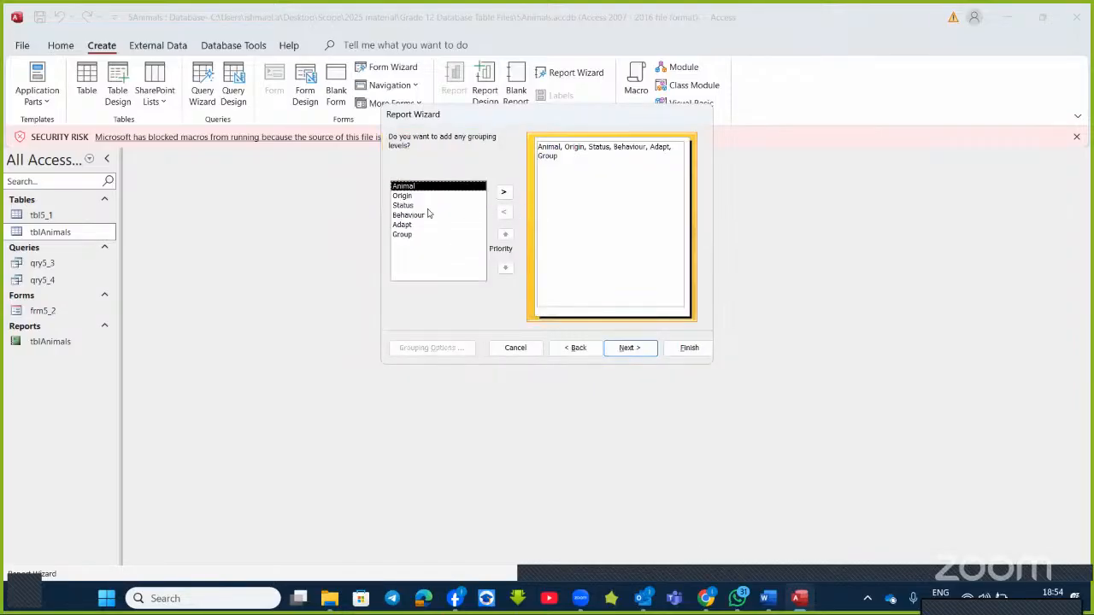
- Add Group as the grouping level and sort the detail records by Animal in ascending order
double_click(405, 237)
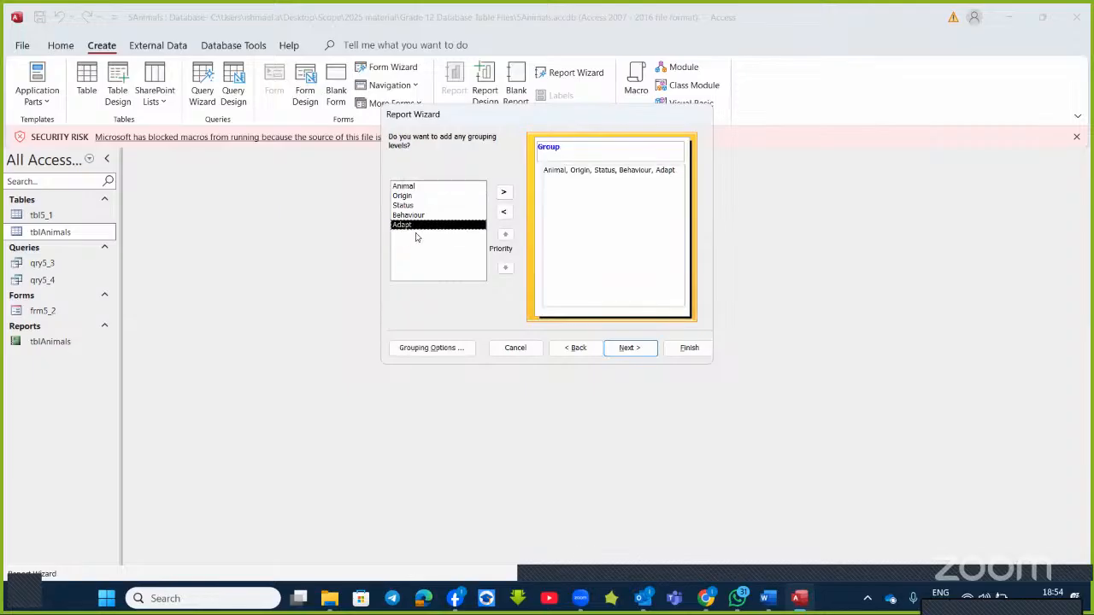
click(621, 349)
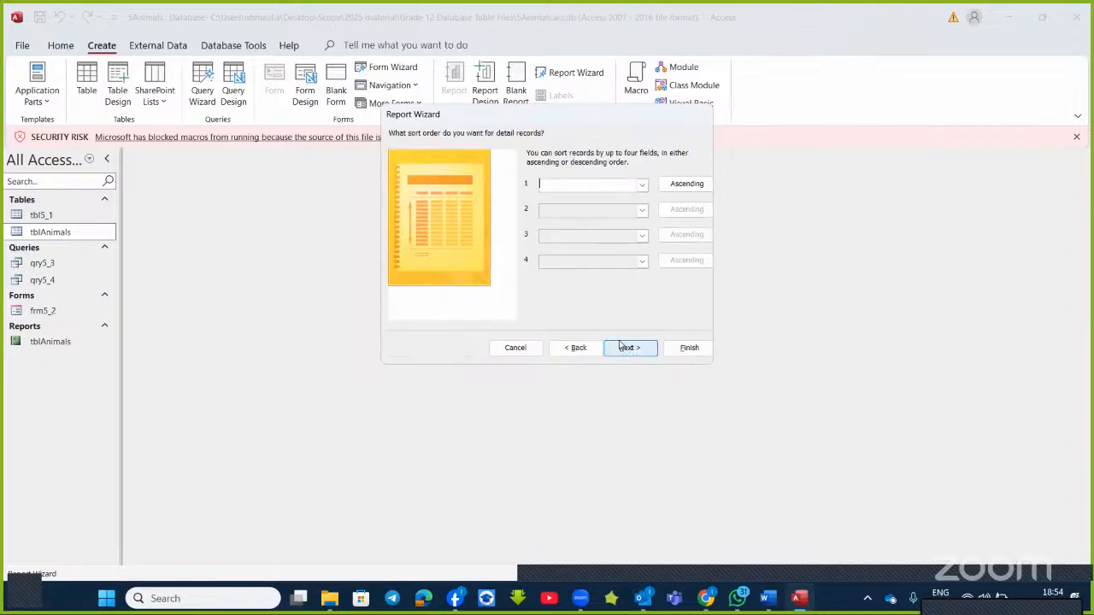
click(642, 185)
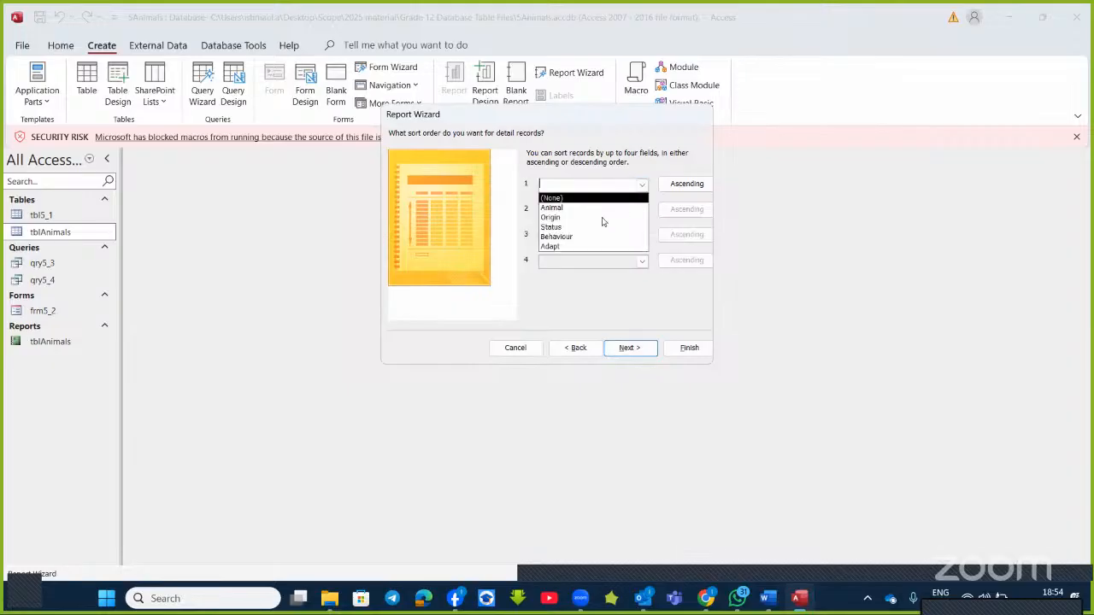
click(597, 210)
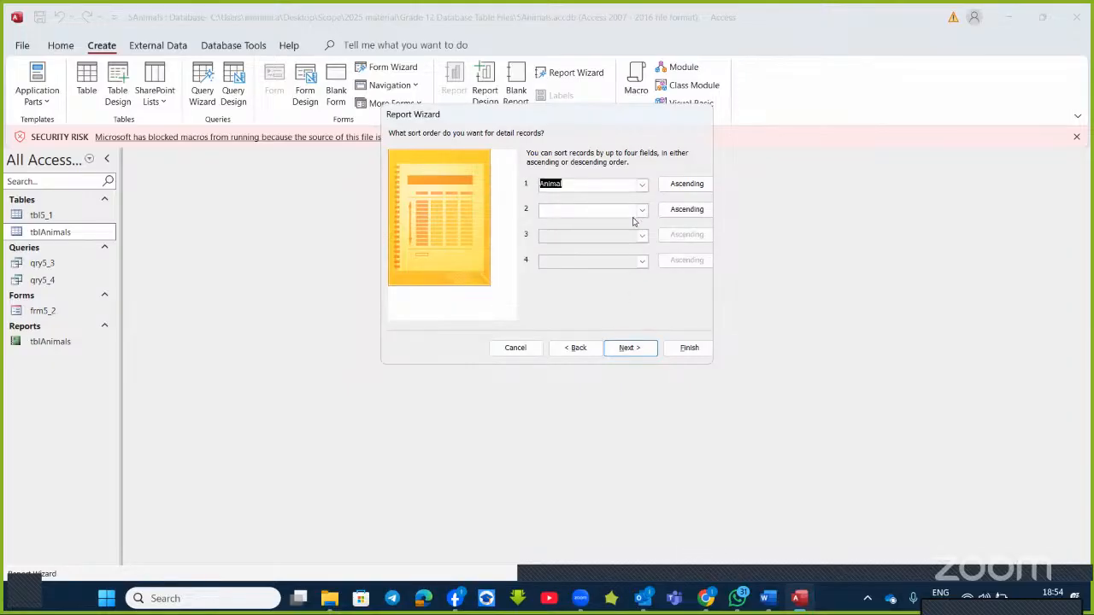
click(628, 347)
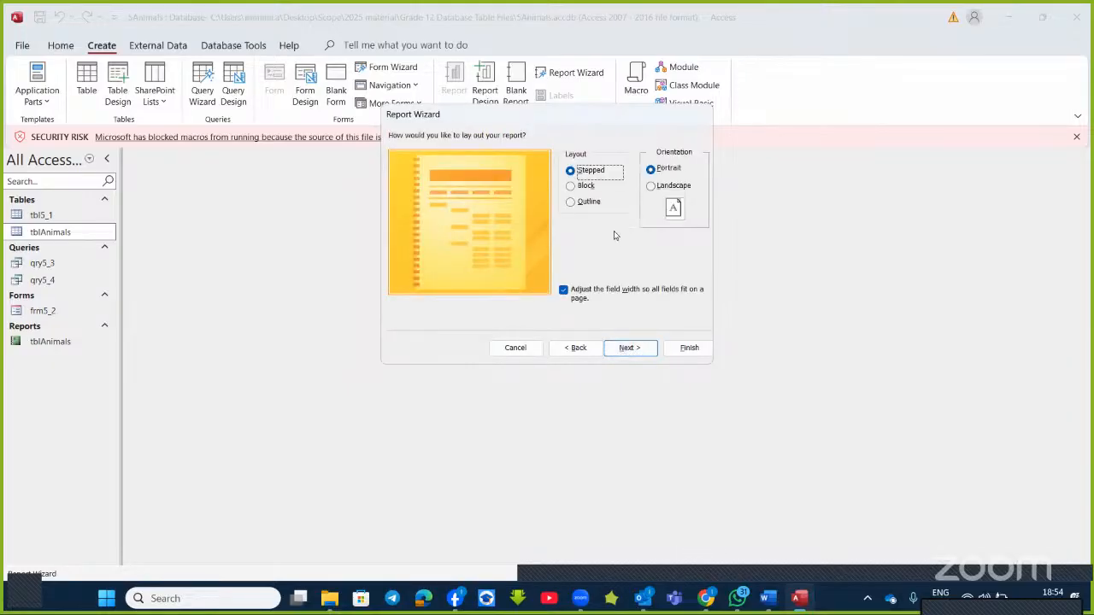
- Choose the Outline layout in landscape orientation and finish the wizard with the option to modify the report's design
click(571, 202)
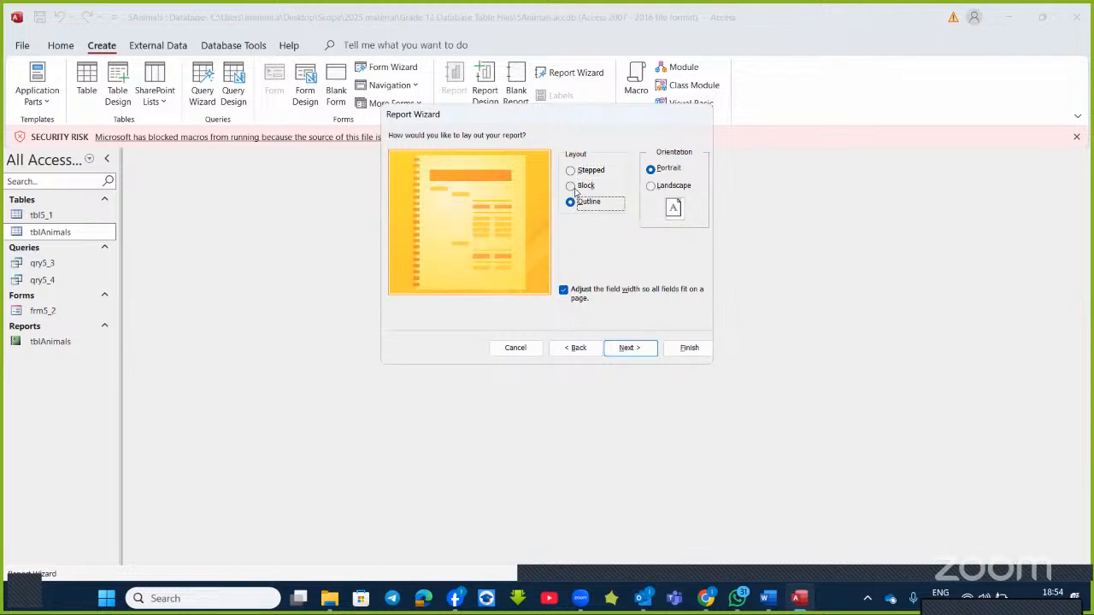
click(571, 187)
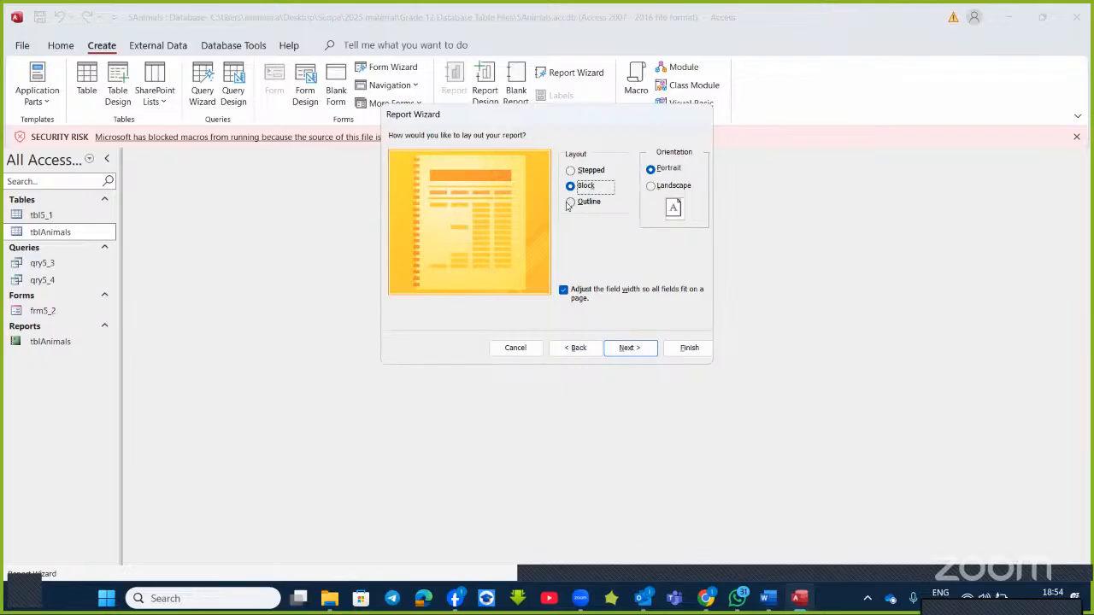
click(568, 202)
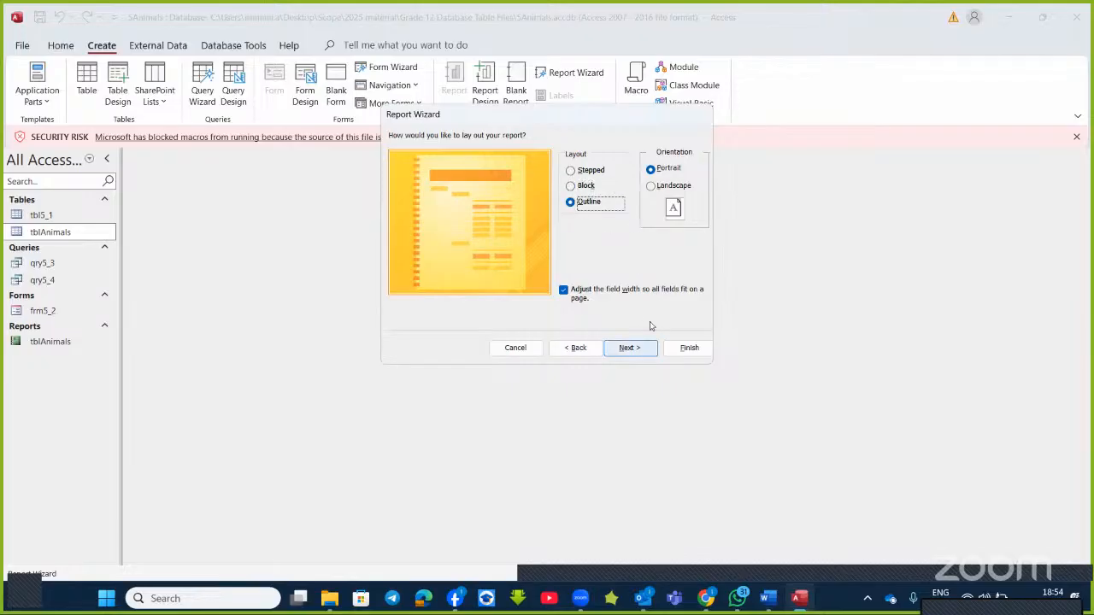
click(679, 185)
click(627, 348)
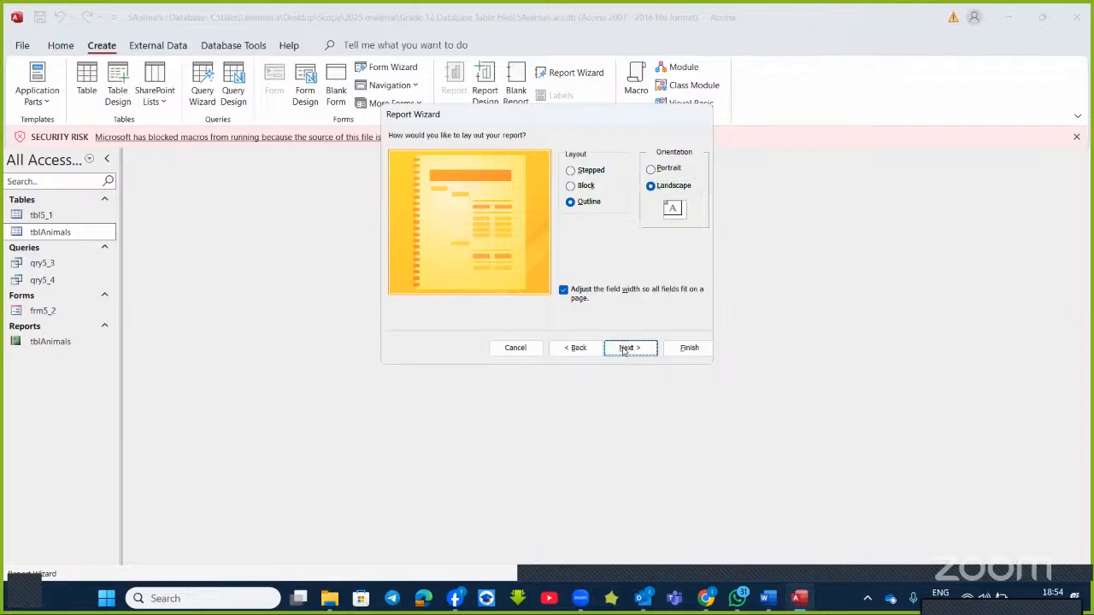
click(555, 272)
click(672, 344)
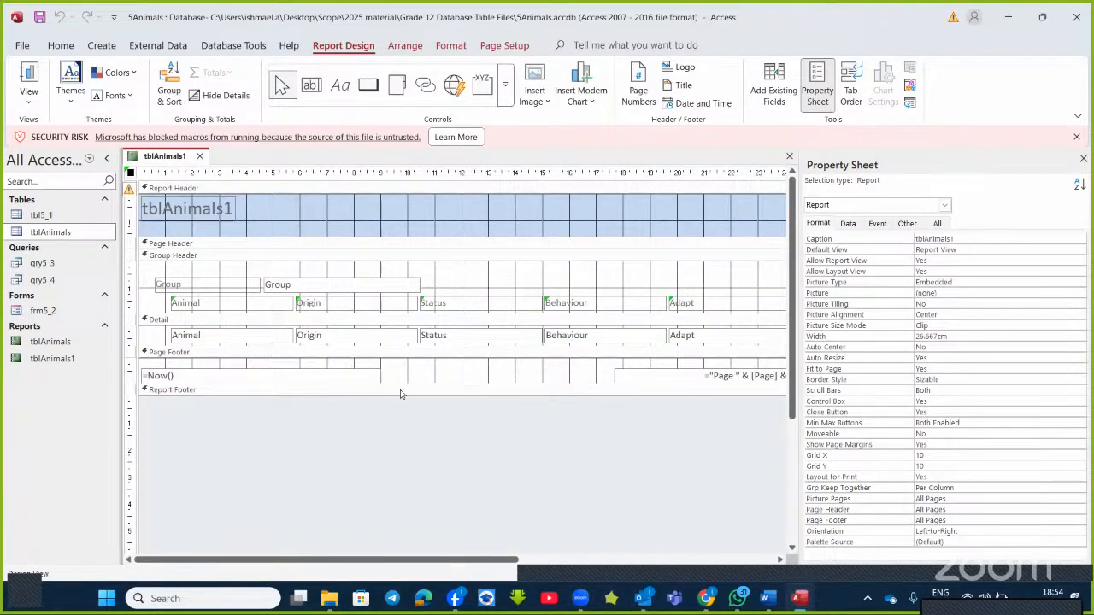
- Heighten the Detail section and place the Animal label about 0.3 cm and its text box about 5.2 cm from the left edge, side by side
click(205, 338)
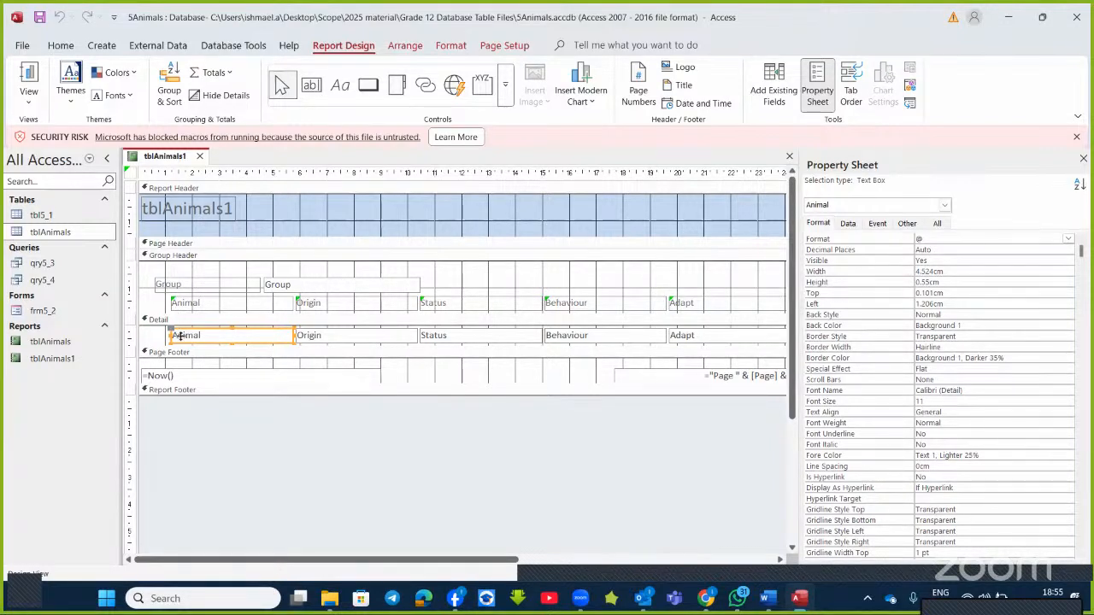
drag(197, 347, 198, 396)
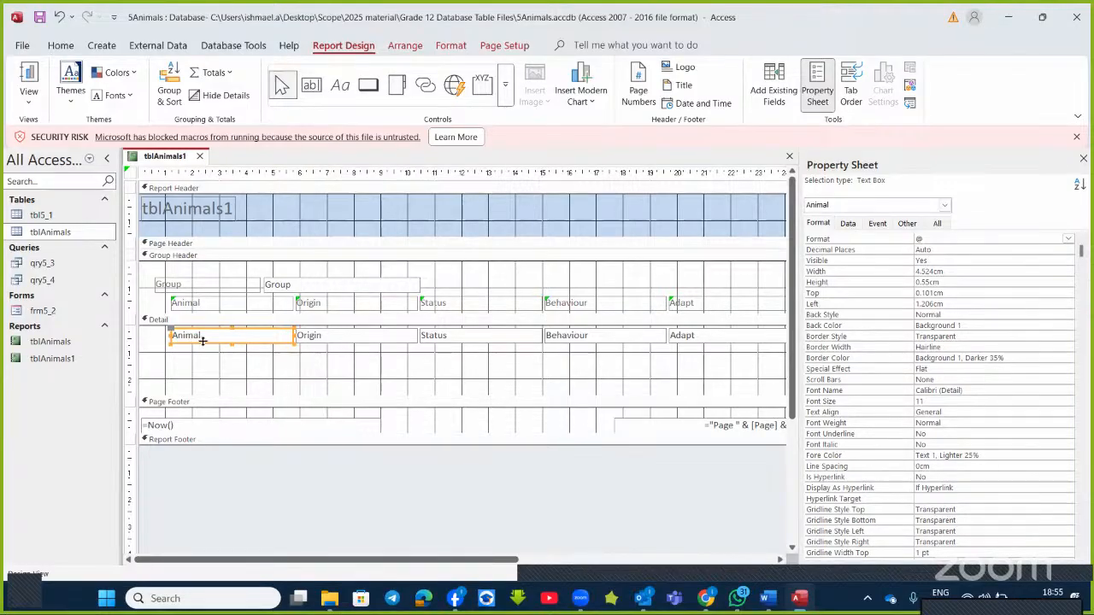
drag(183, 301, 159, 354)
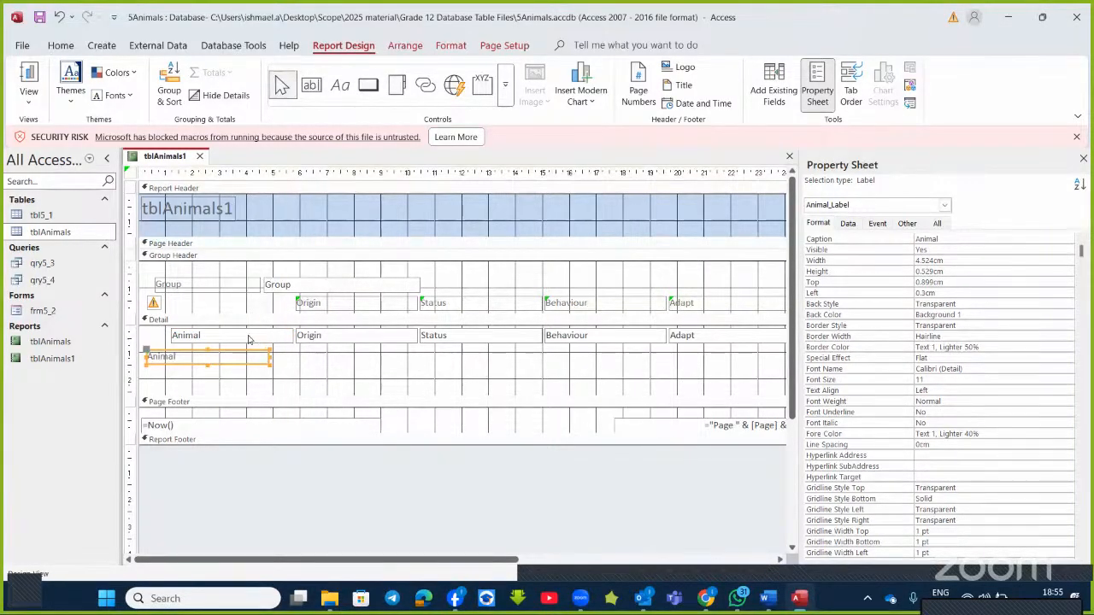
drag(236, 336, 341, 354)
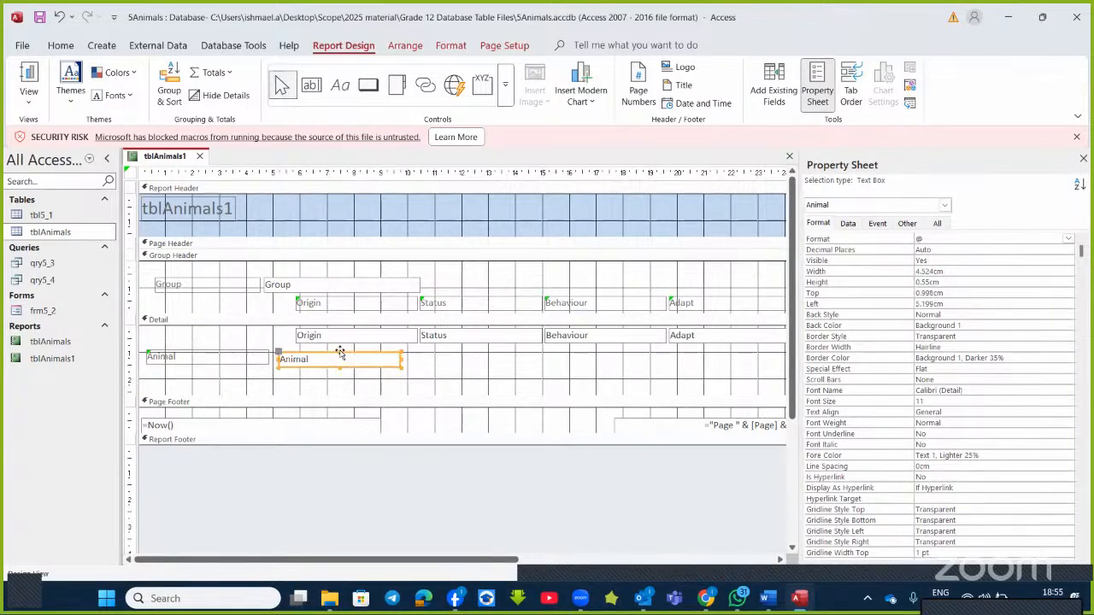
- Move the Origin label and text box below the Animal pair in the Detail section and shift the Animal text box to about 5.5 cm
click(313, 333)
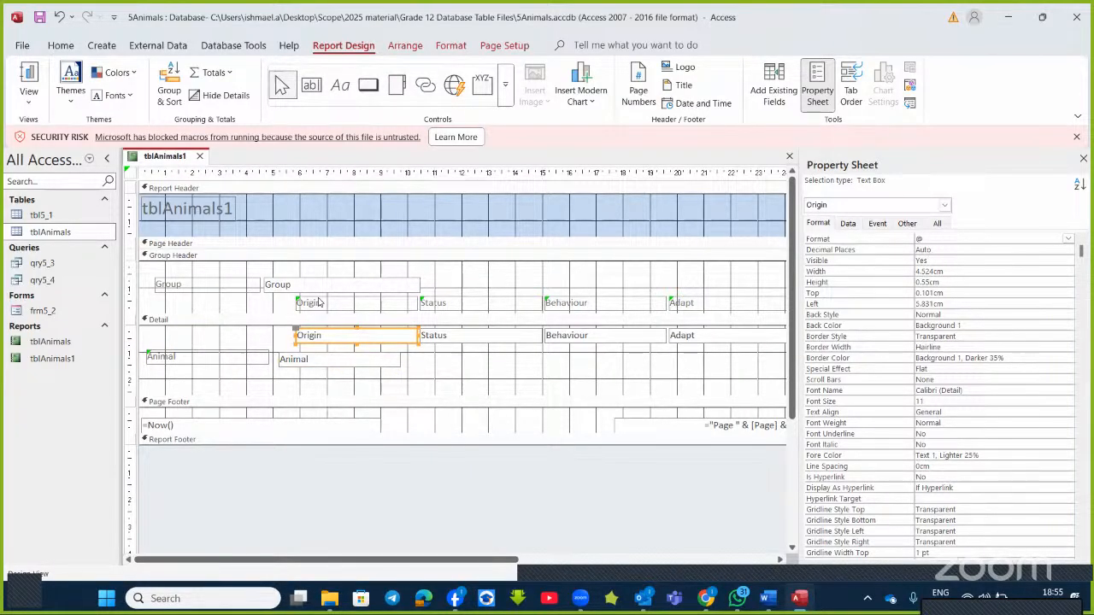
drag(318, 303, 167, 376)
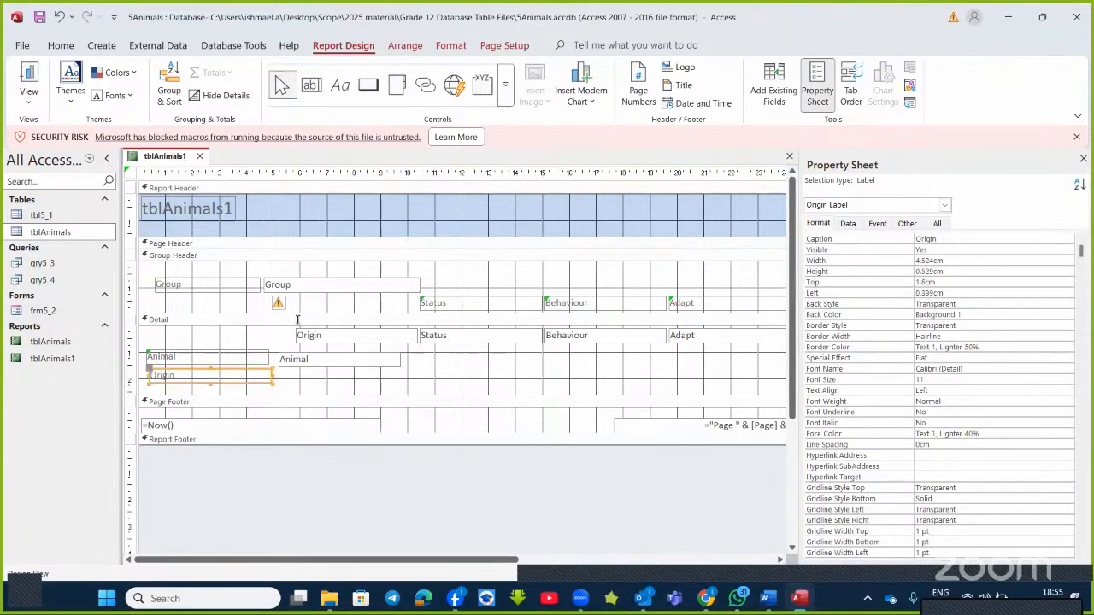
click(355, 337)
drag(356, 336, 339, 352)
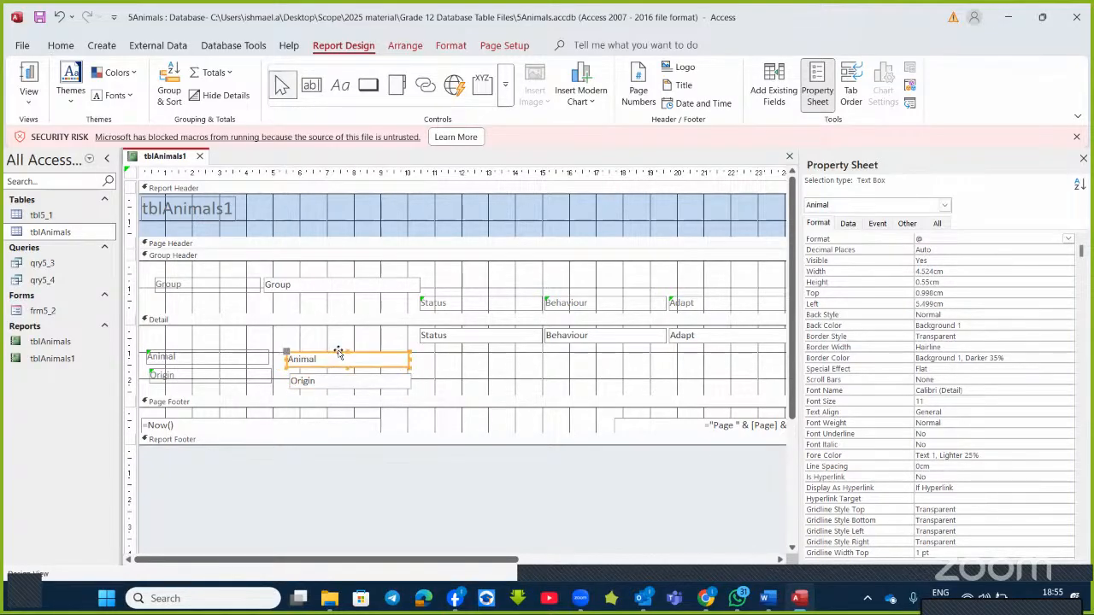
click(244, 359)
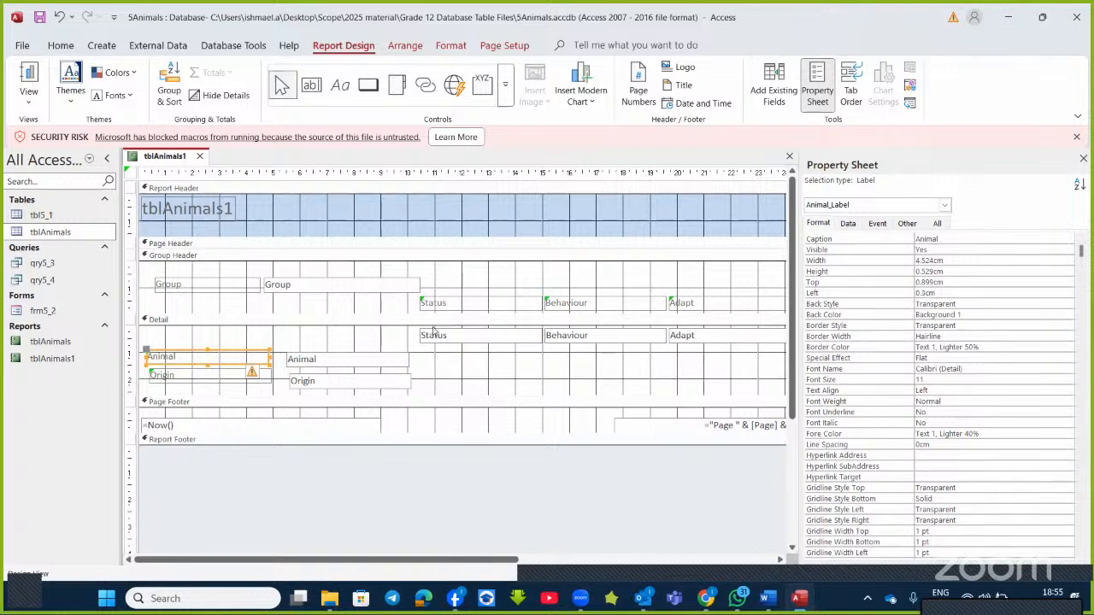
- Heighten the Detail section, move the Status label and text box into a row below Origin, and lower the Origin text box to about 2 cm
drag(447, 303, 461, 387)
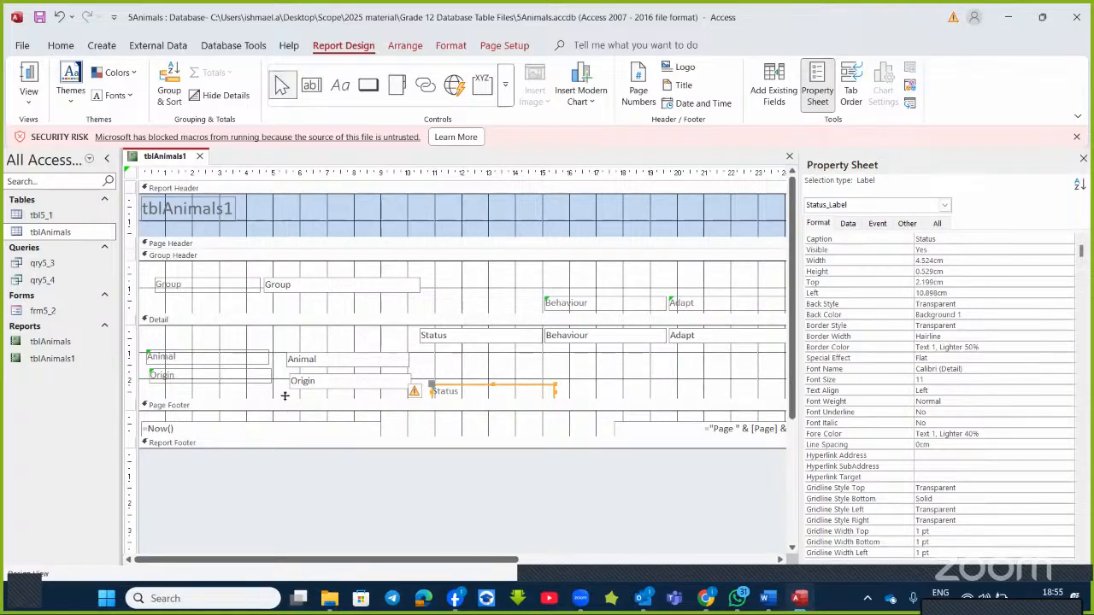
drag(285, 396, 284, 493)
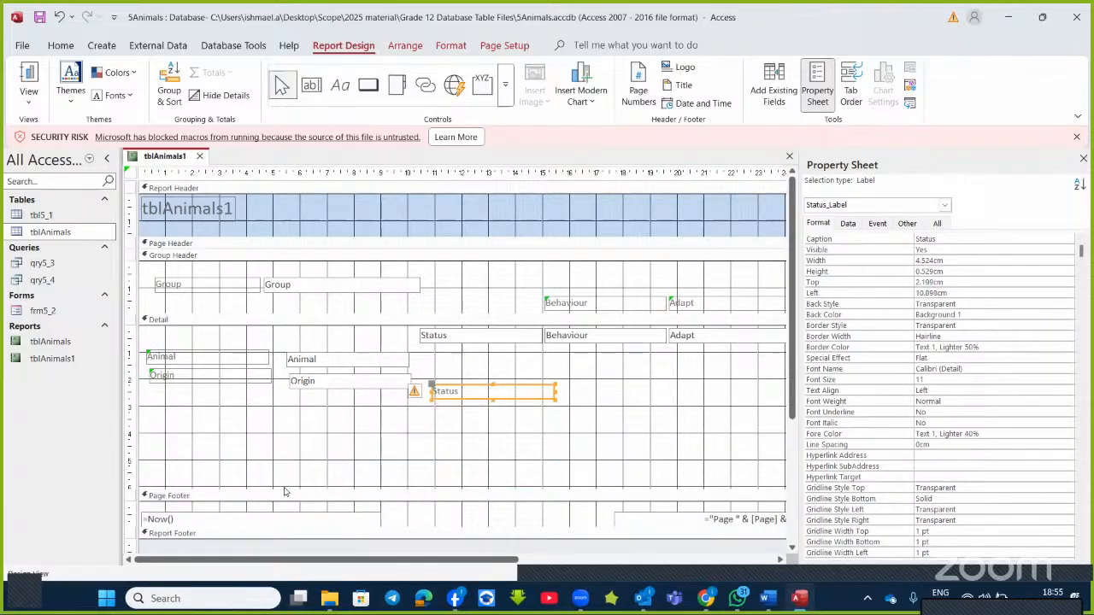
click(440, 391)
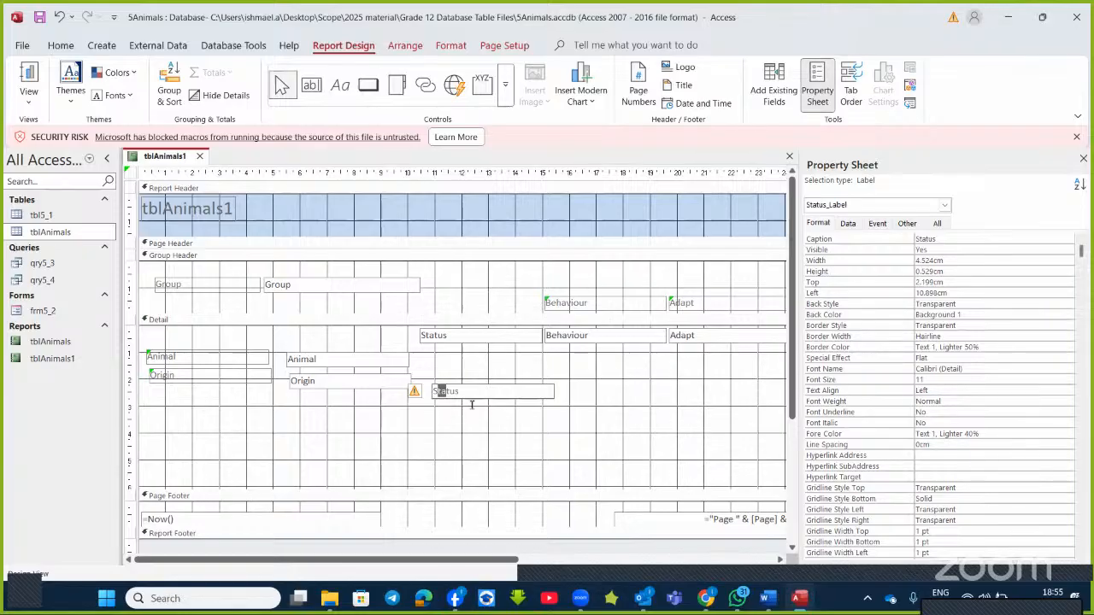
click(469, 403)
drag(461, 389, 175, 406)
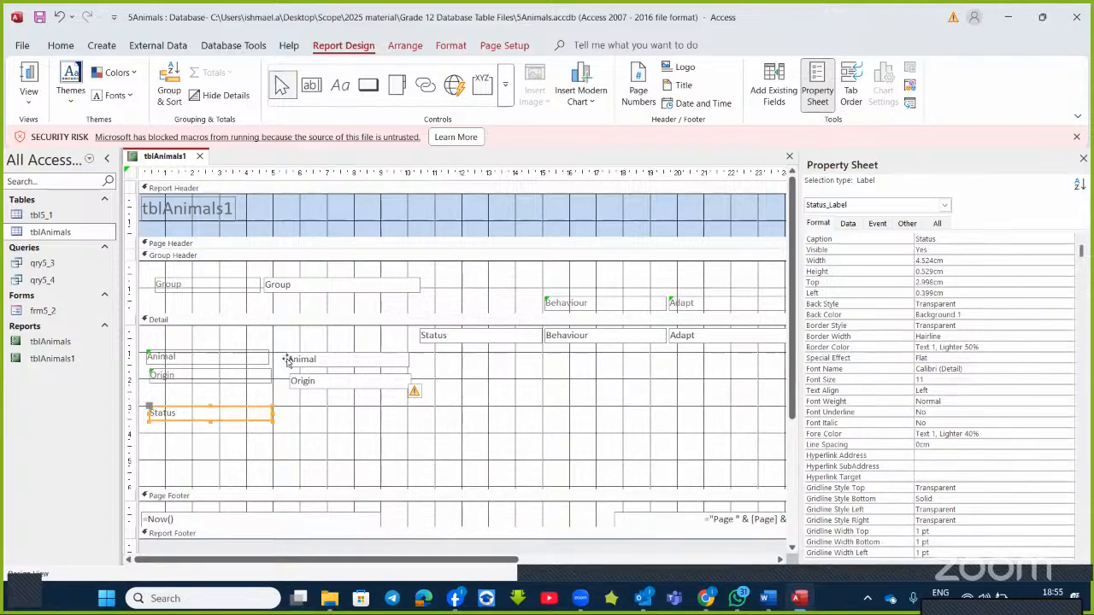
click(485, 348)
click(482, 343)
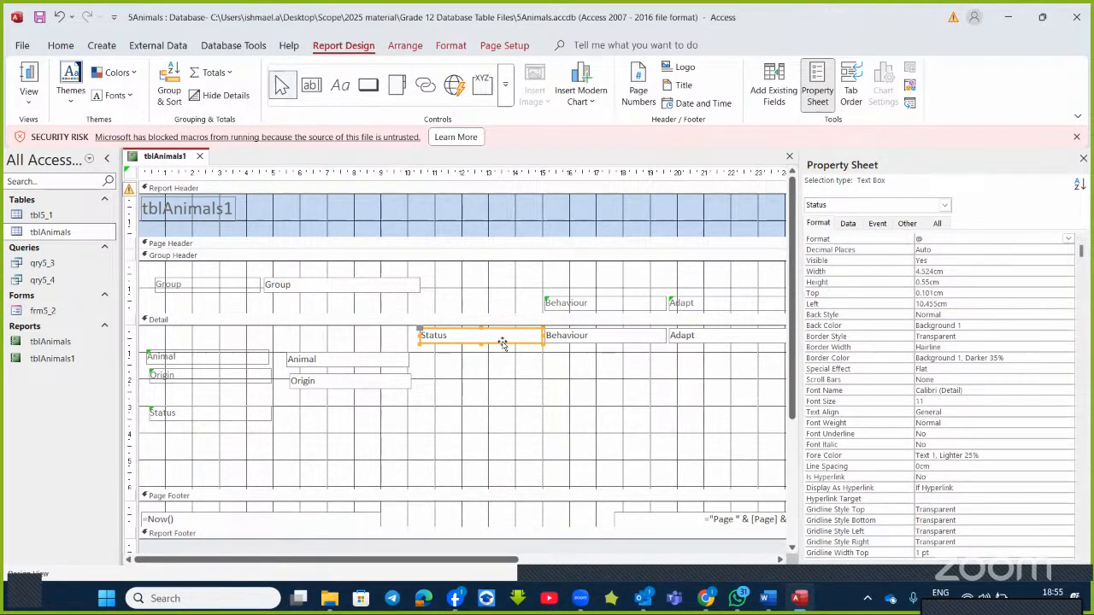
drag(501, 342, 361, 418)
mouse_move(349, 376)
mouse_down()
mouse_move(361, 373)
mouse_move(349, 377)
mouse_up()
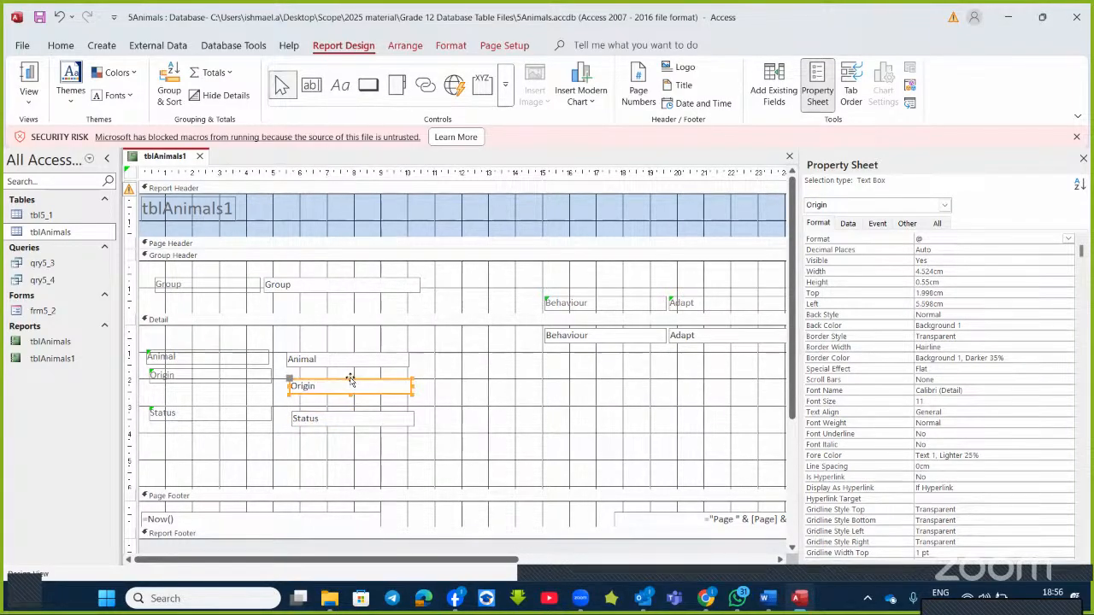
- Move the Behaviour label and text box below the Status row in the Detail section, about 4.5 cm from its top edge
click(572, 295)
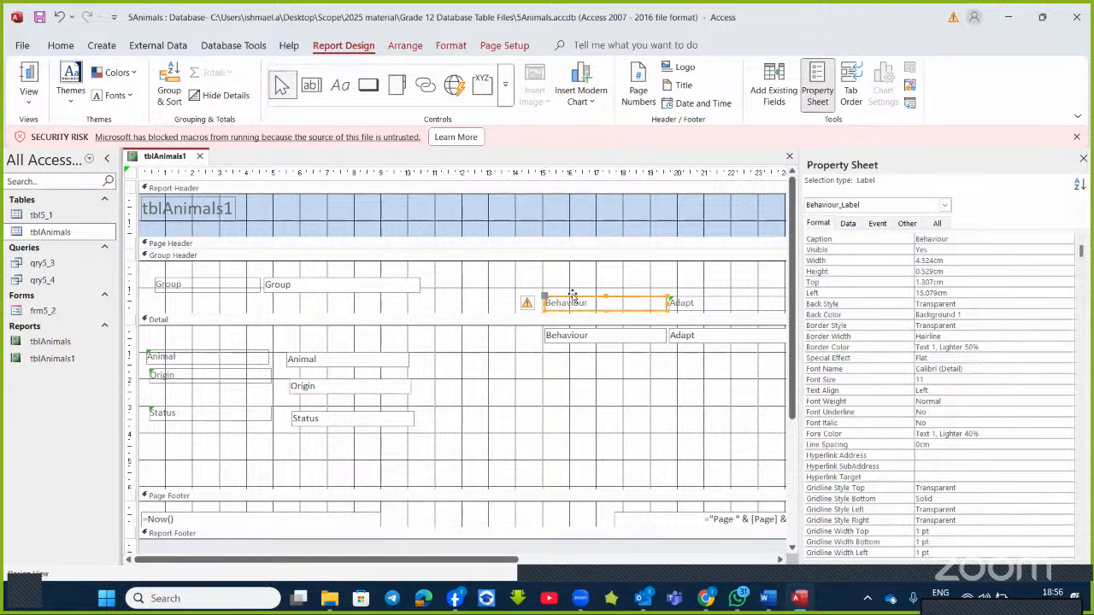
drag(572, 296, 167, 444)
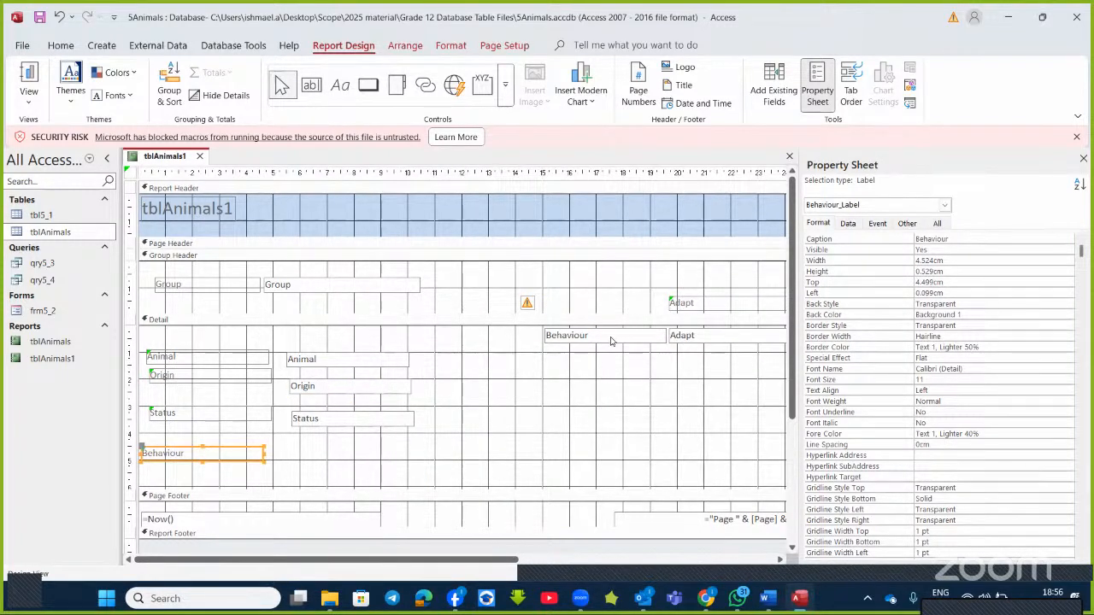
drag(607, 347, 351, 460)
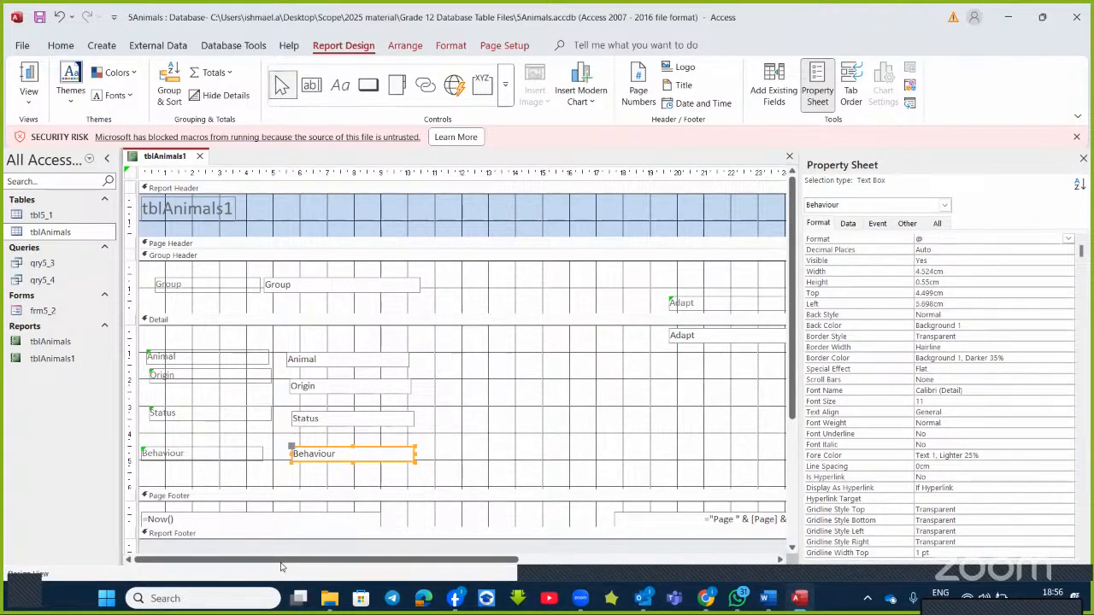
- Heighten the Detail section further and place the Adapt label at 0 cm and its text box about 6.8 cm from the left edge, below Behaviour
drag(355, 489, 362, 528)
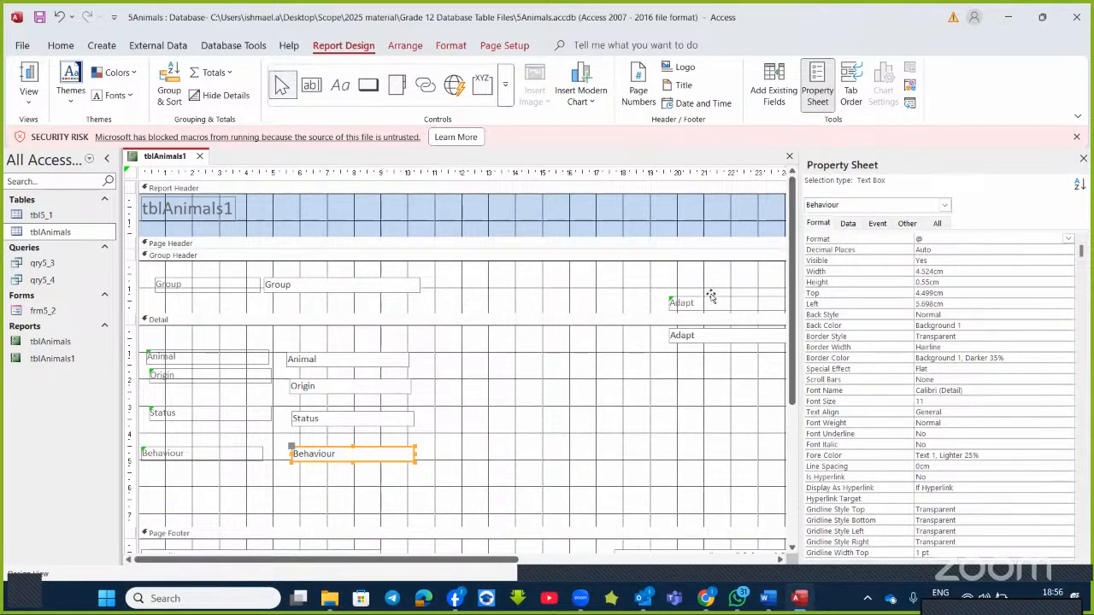
drag(708, 298, 191, 489)
drag(715, 332, 367, 495)
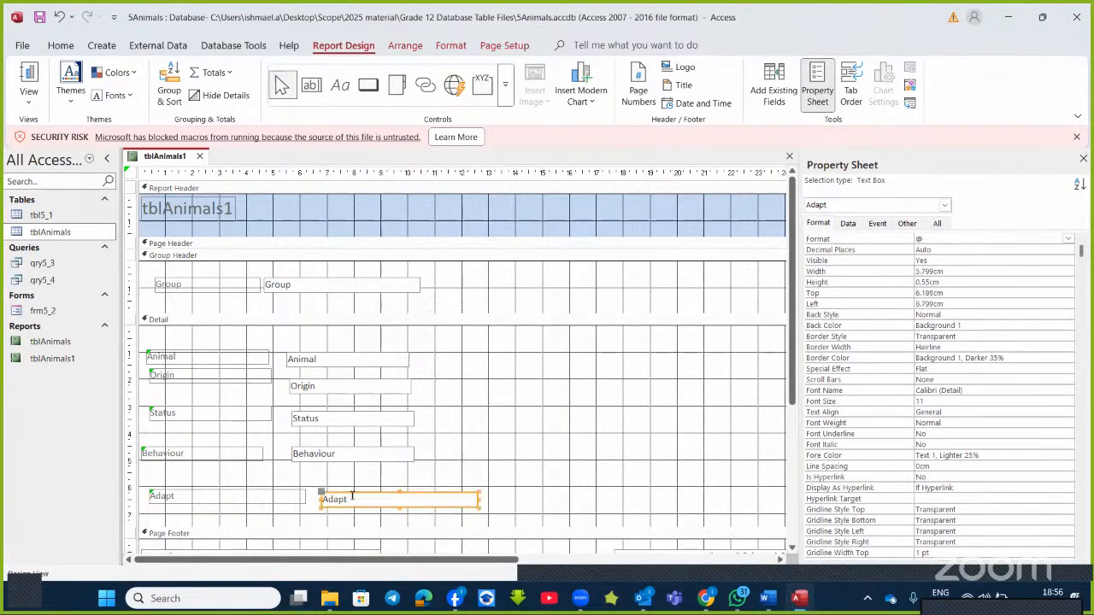
click(272, 488)
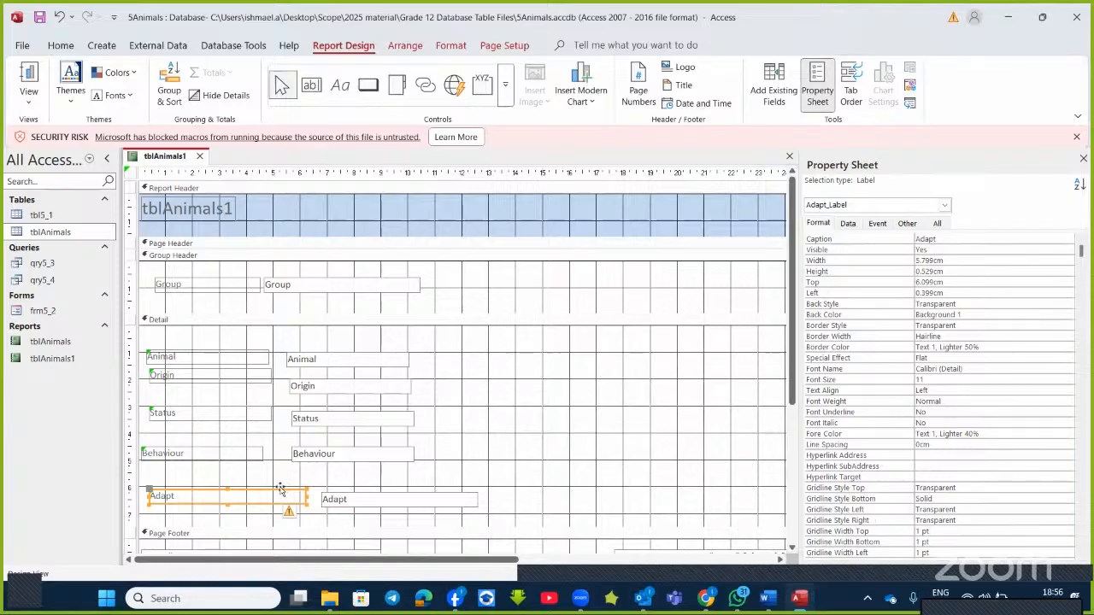
drag(282, 489, 276, 489)
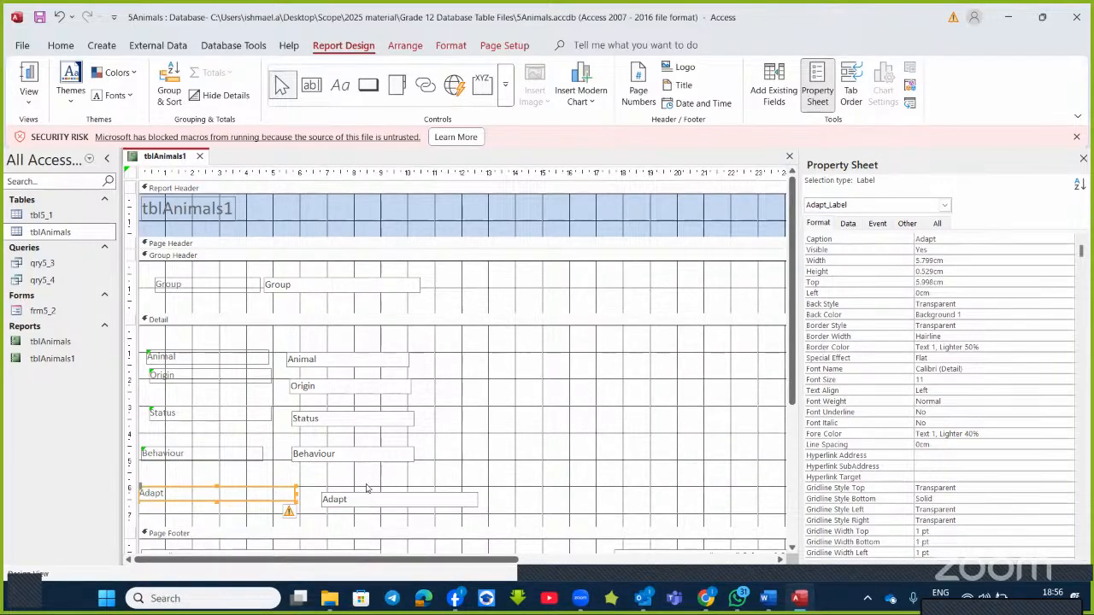
- Show the report in Report View and compare its layout with the rpt5_6 sample in the Word document
click(29, 75)
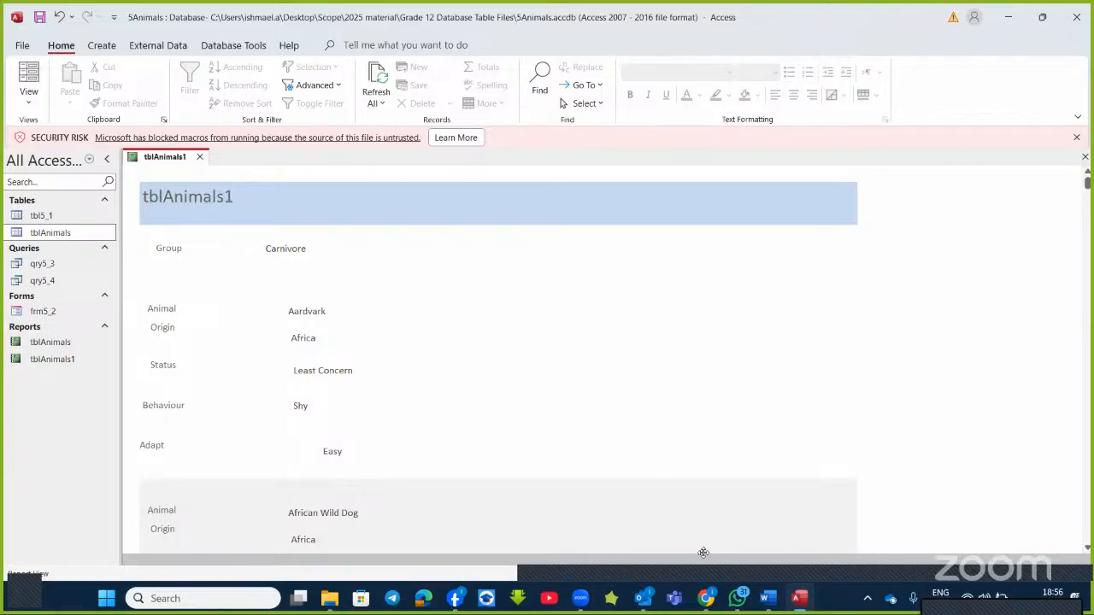
click(776, 609)
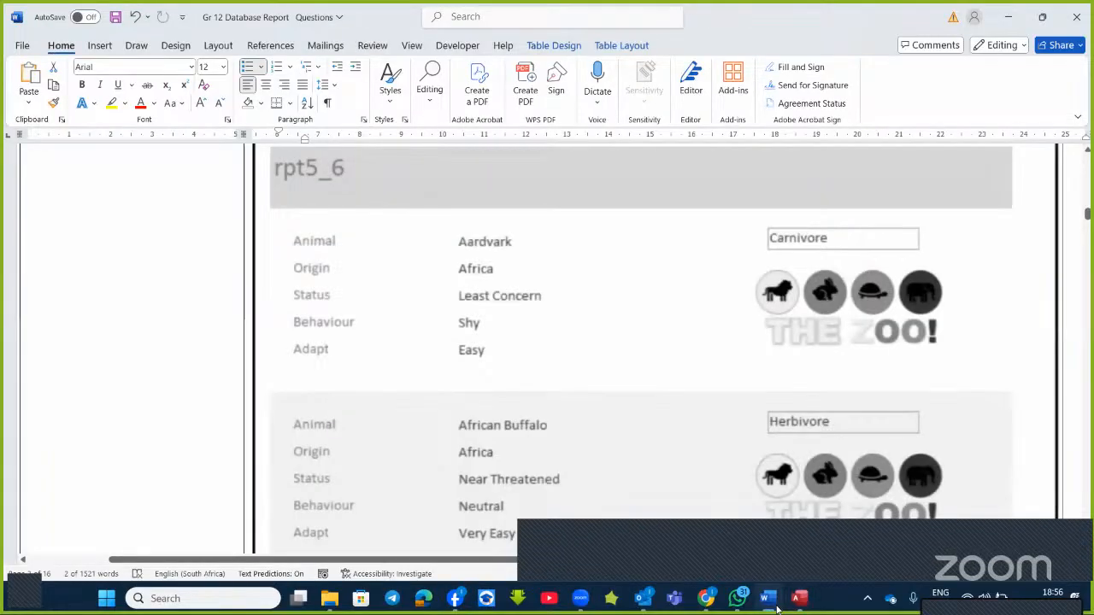
click(773, 608)
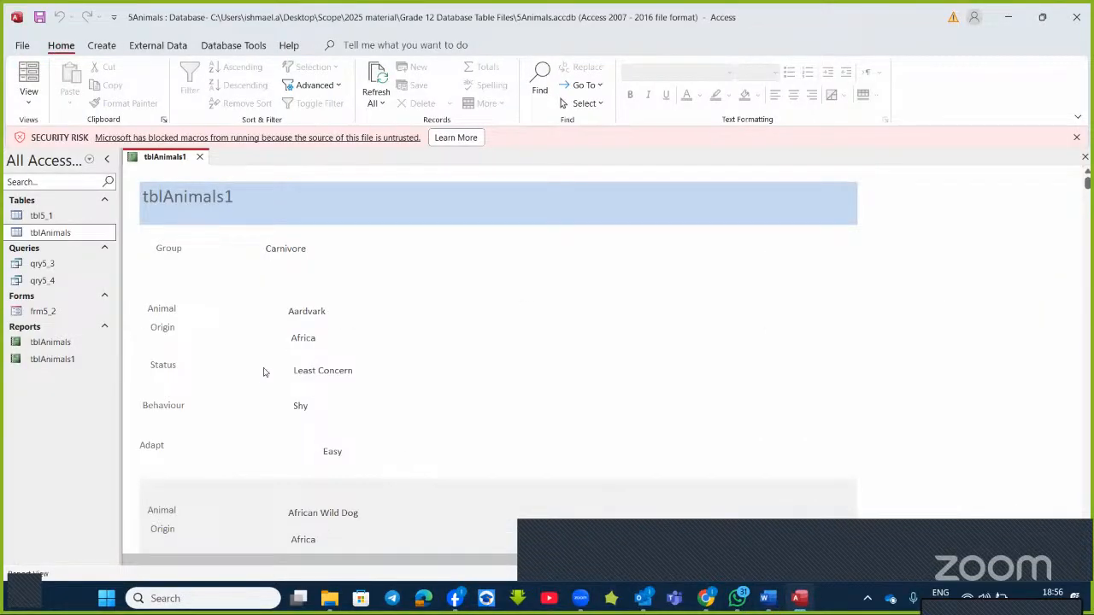
click(766, 608)
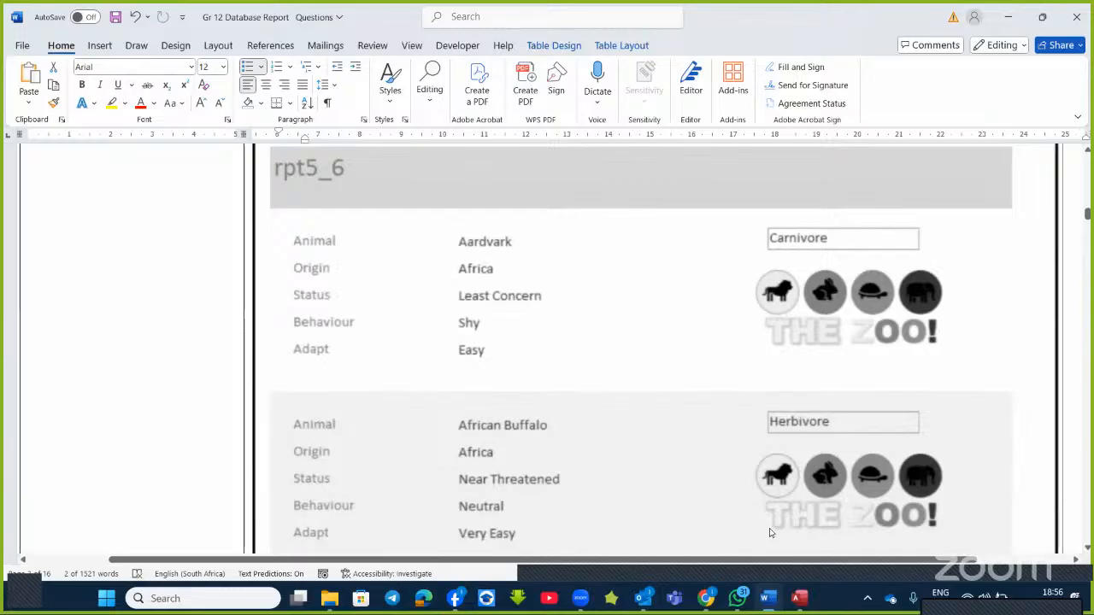
key(alt+Tab)
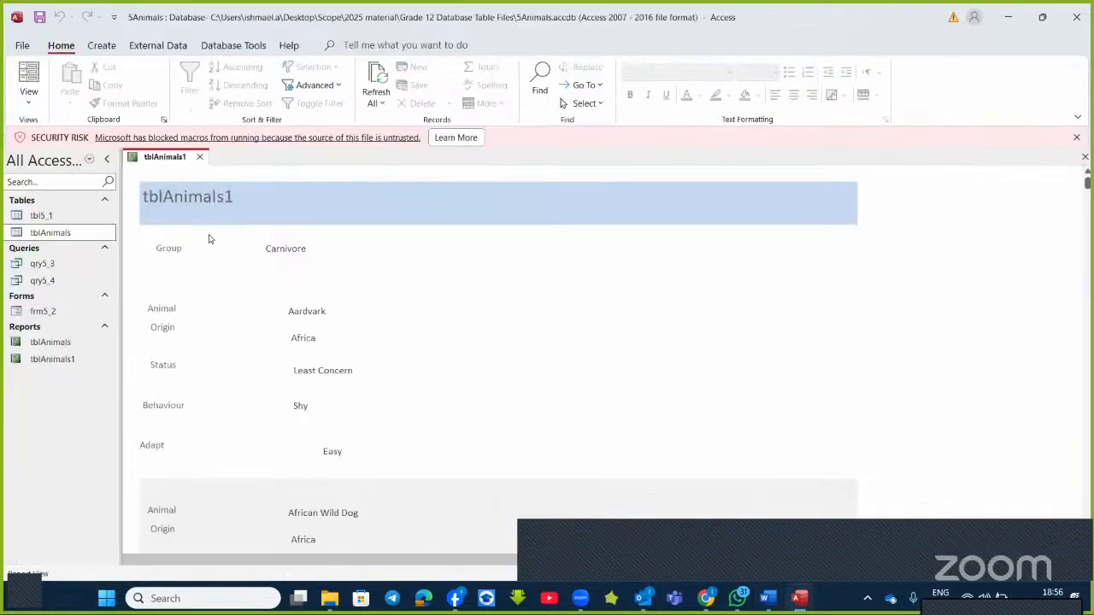
- In Design View, line up the Animal, Origin, Status, Behaviour and Adapt text boxes about 6 cm from the left edge
click(29, 96)
click(66, 216)
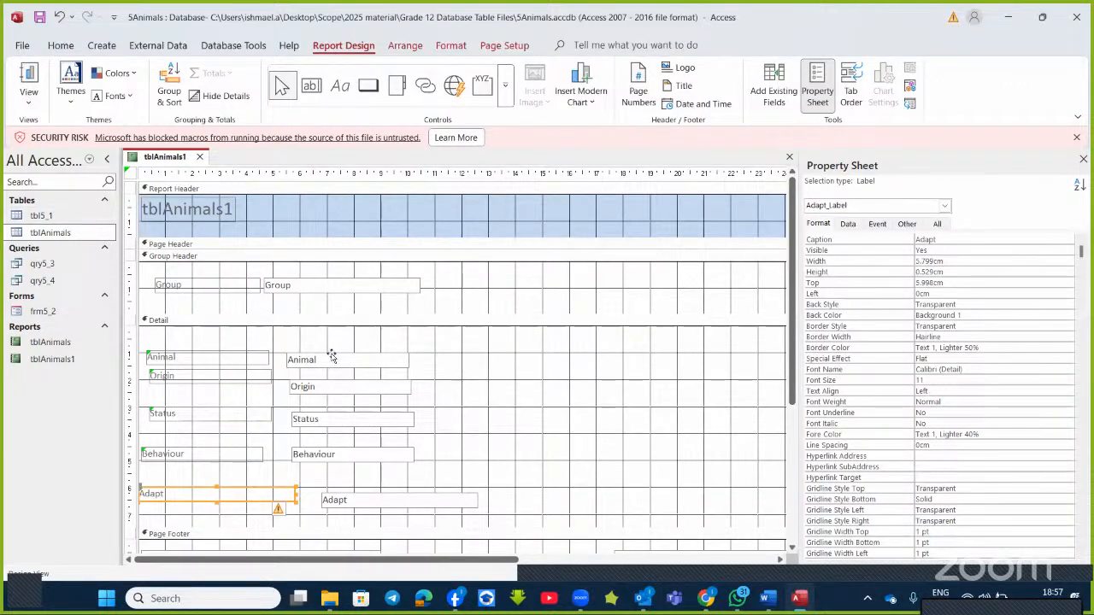
mouse_move(332, 359)
mouse_down()
mouse_move(342, 353)
mouse_move(338, 369)
mouse_up()
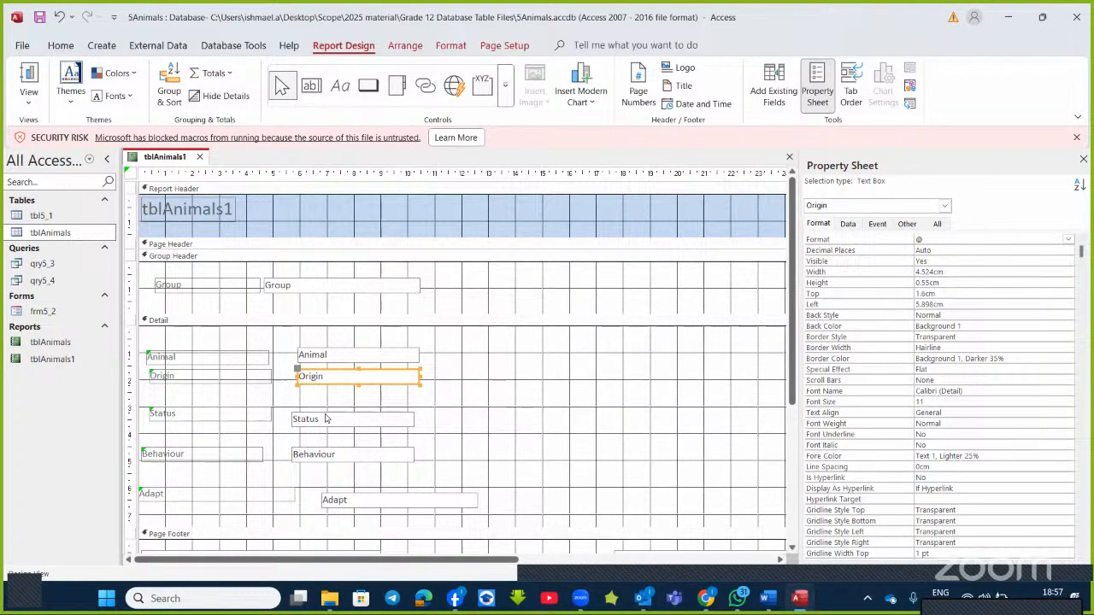
drag(325, 418, 334, 408)
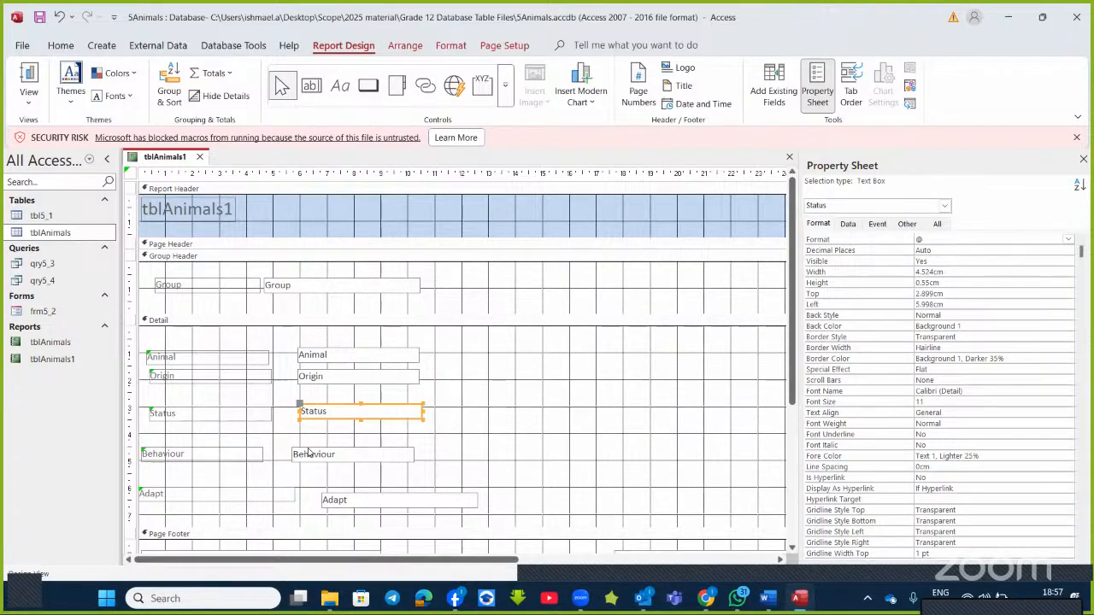
drag(345, 497, 330, 491)
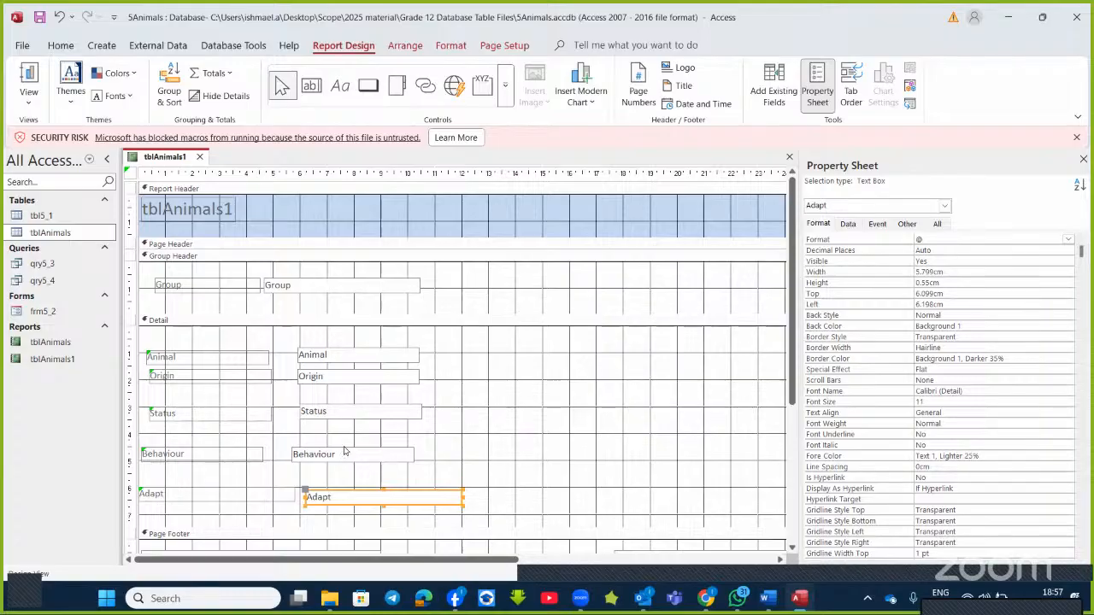
drag(342, 452, 349, 444)
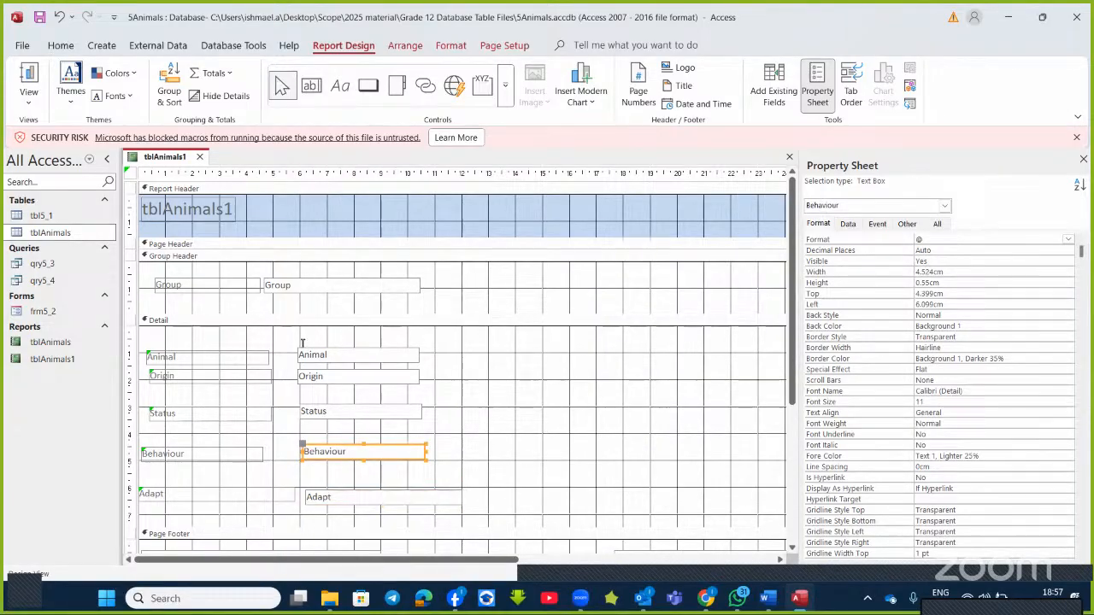
- Move the Group text box to about 16.8 cm from the left in the Group Header and delete its label
click(284, 282)
drag(283, 282, 609, 286)
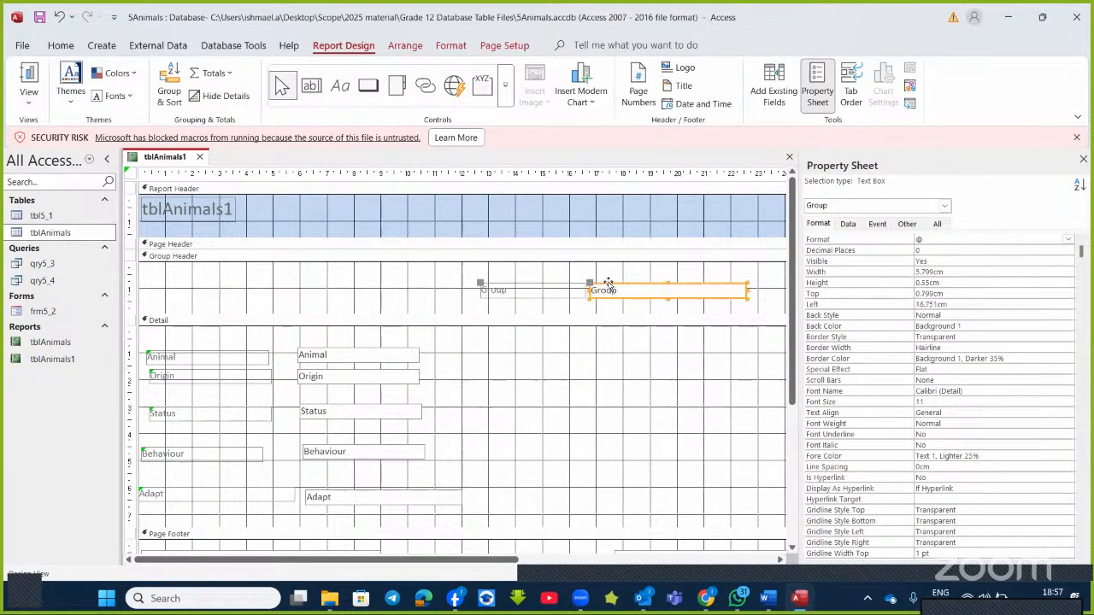
click(502, 294)
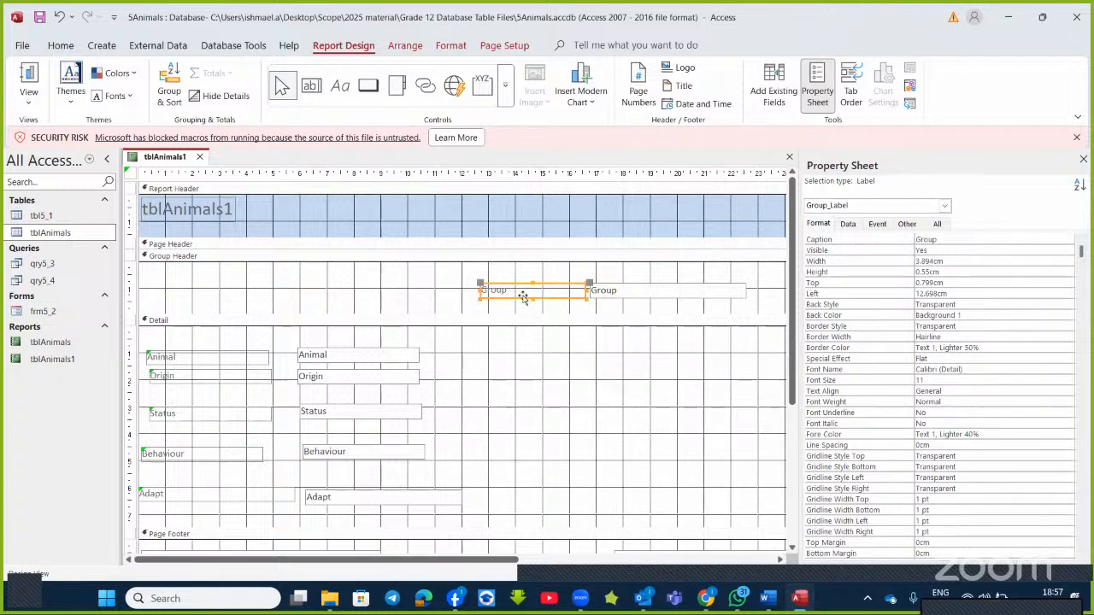
key(Delete)
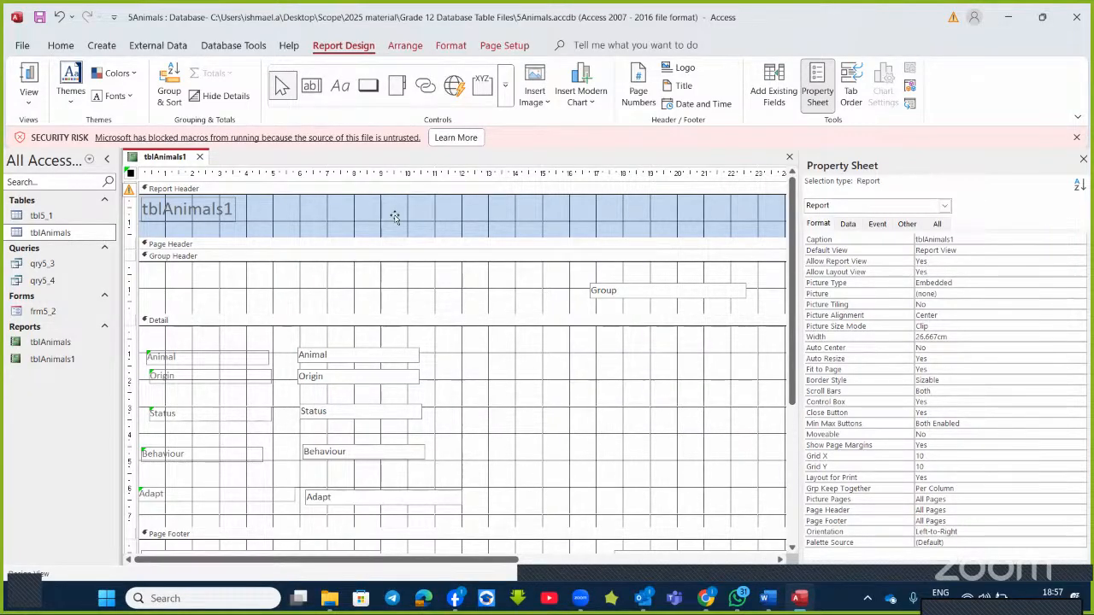
- Check the rpt5_6 sample in Word, give the Group text box a solid 1 pt border, and preview the report in Report View
key(alt+Tab)
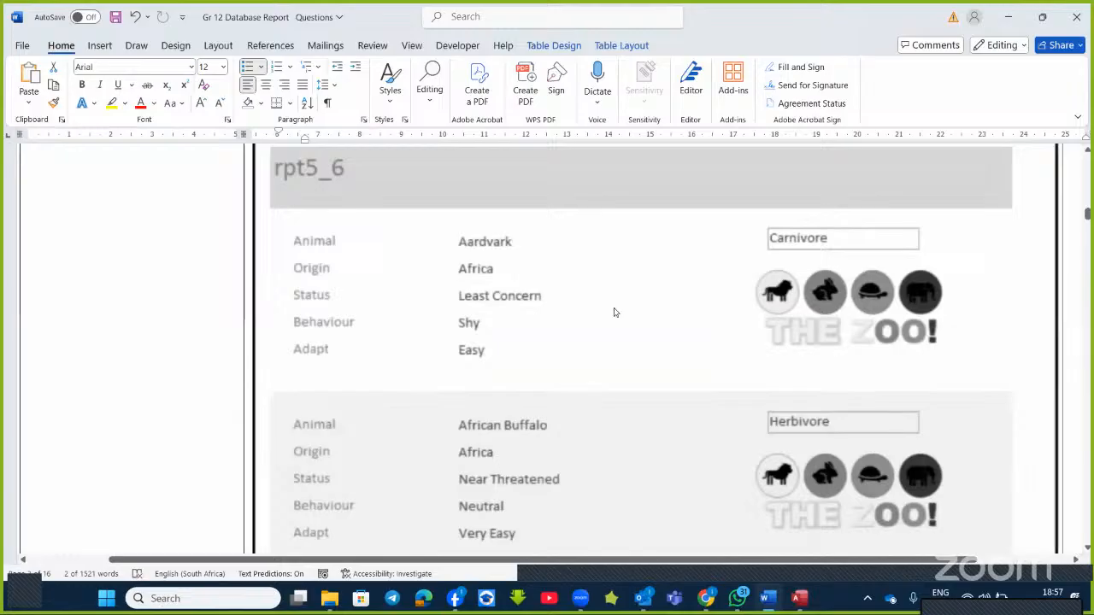
key(alt+Tab)
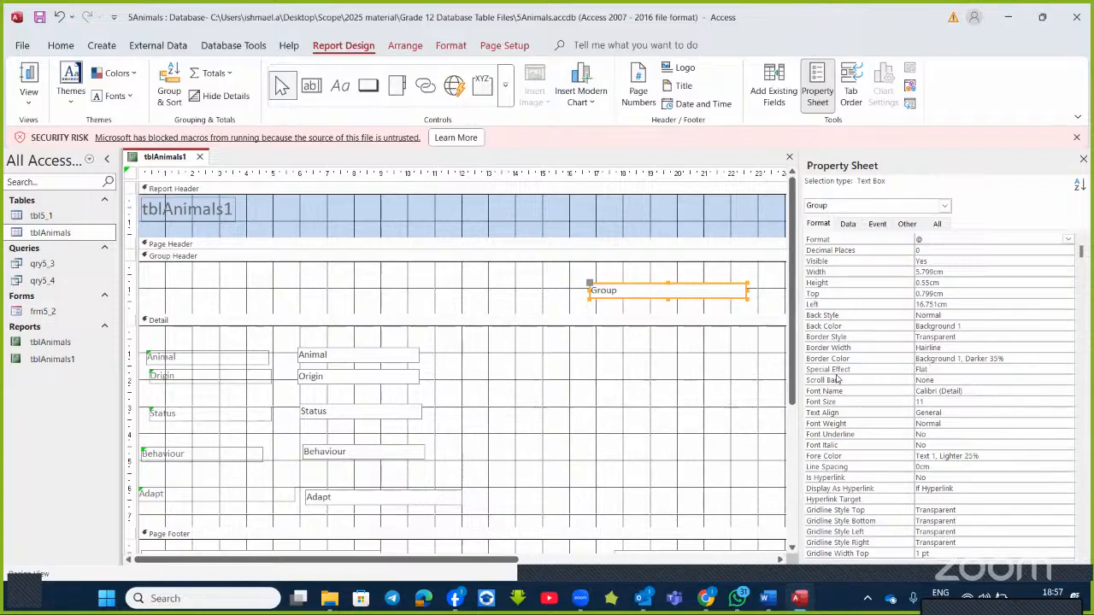
click(958, 347)
click(1068, 348)
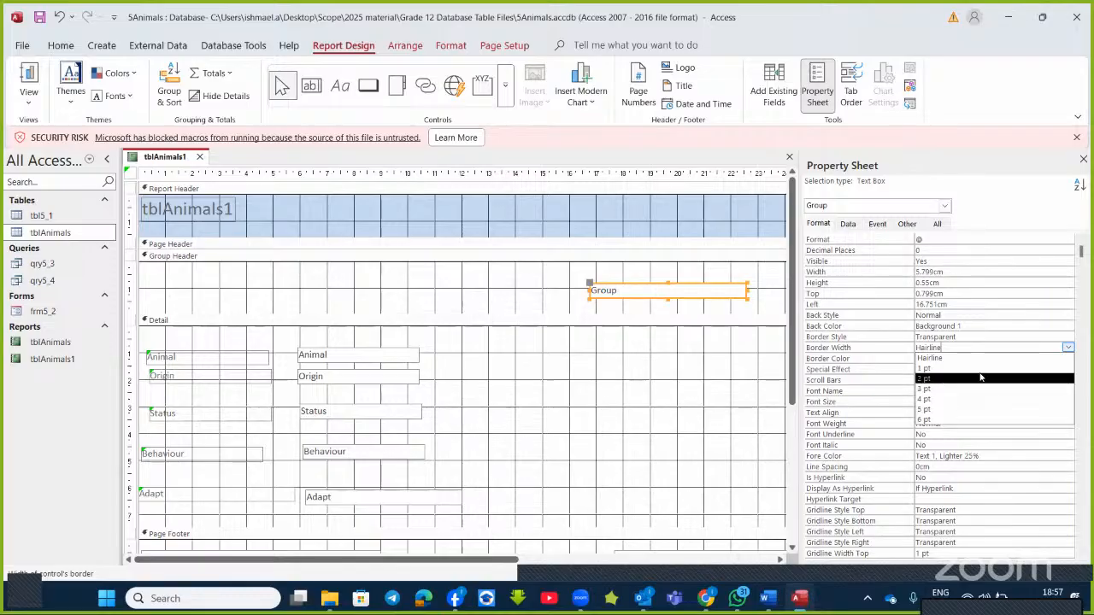
click(980, 377)
click(768, 291)
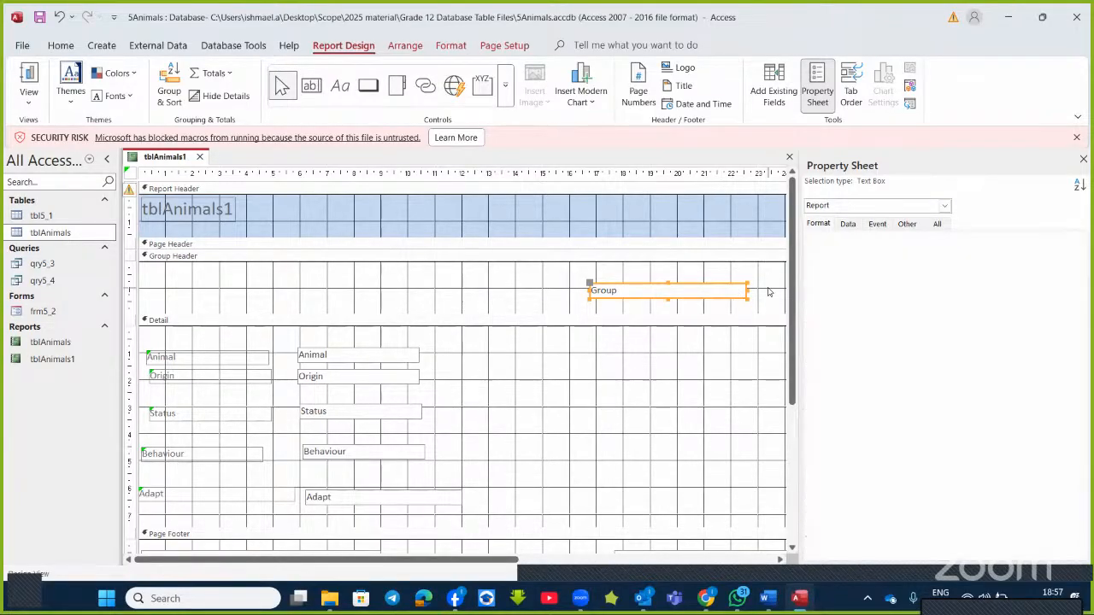
click(28, 71)
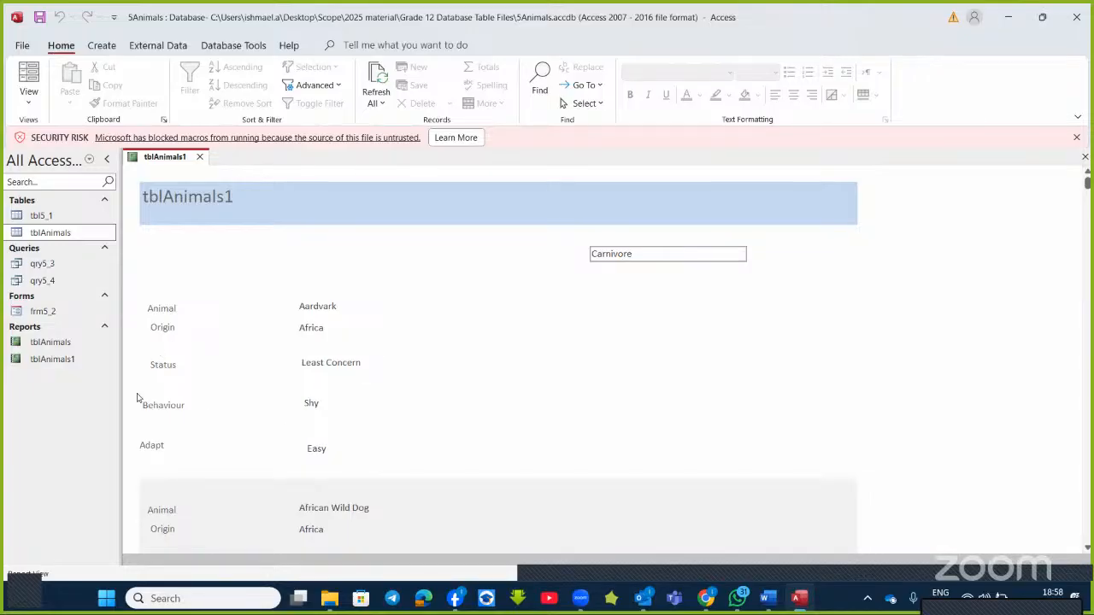
- Move the Group text box into the Detail section about 16 cm from the left and 0.2 cm from the top, and preview the report
click(30, 100)
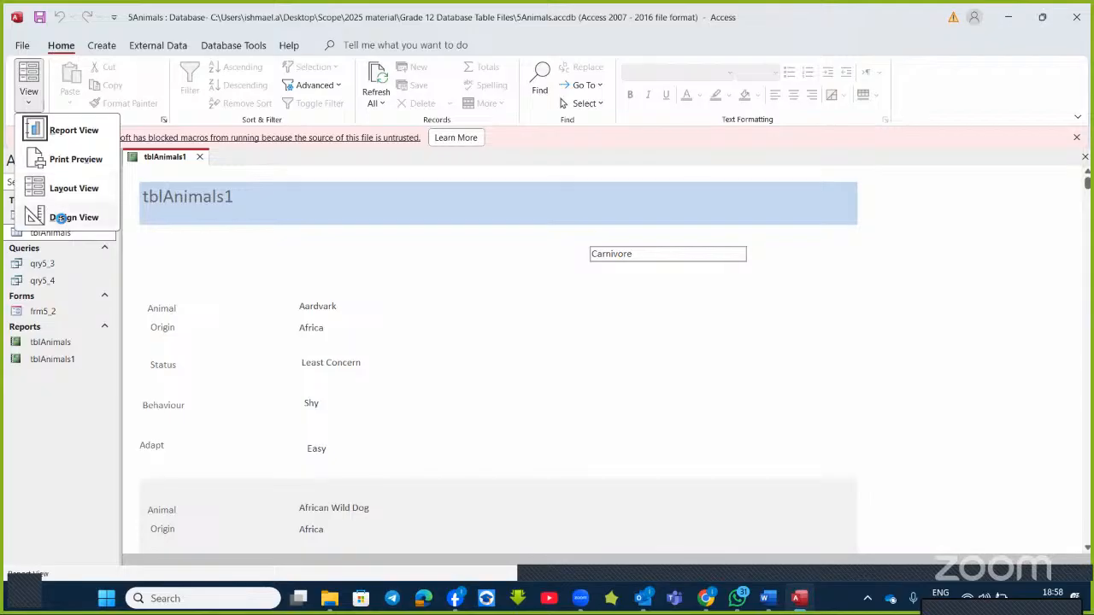
click(54, 217)
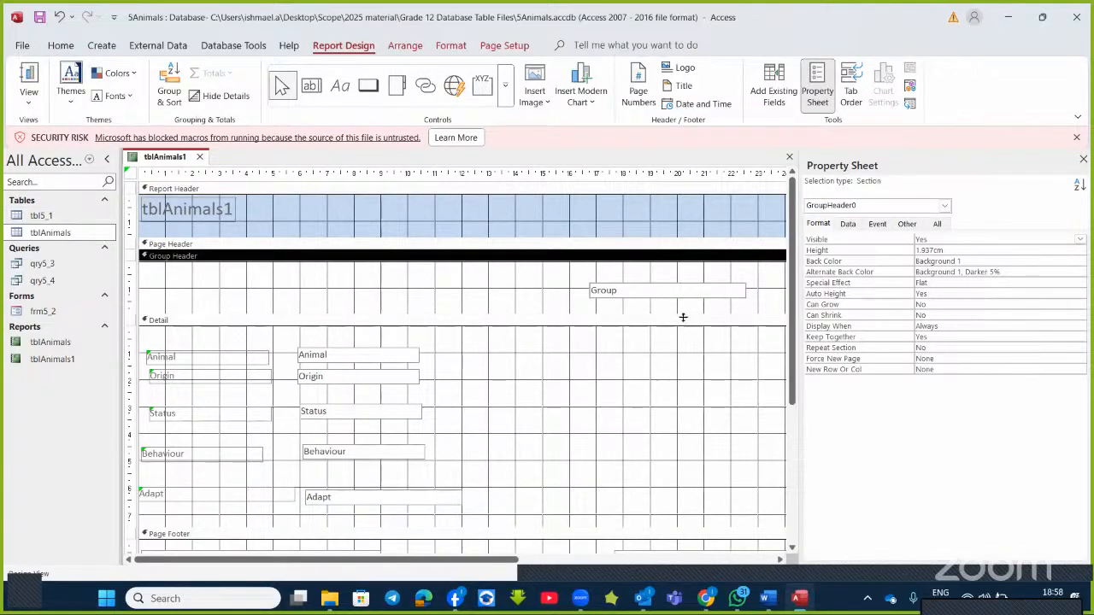
drag(656, 284, 637, 331)
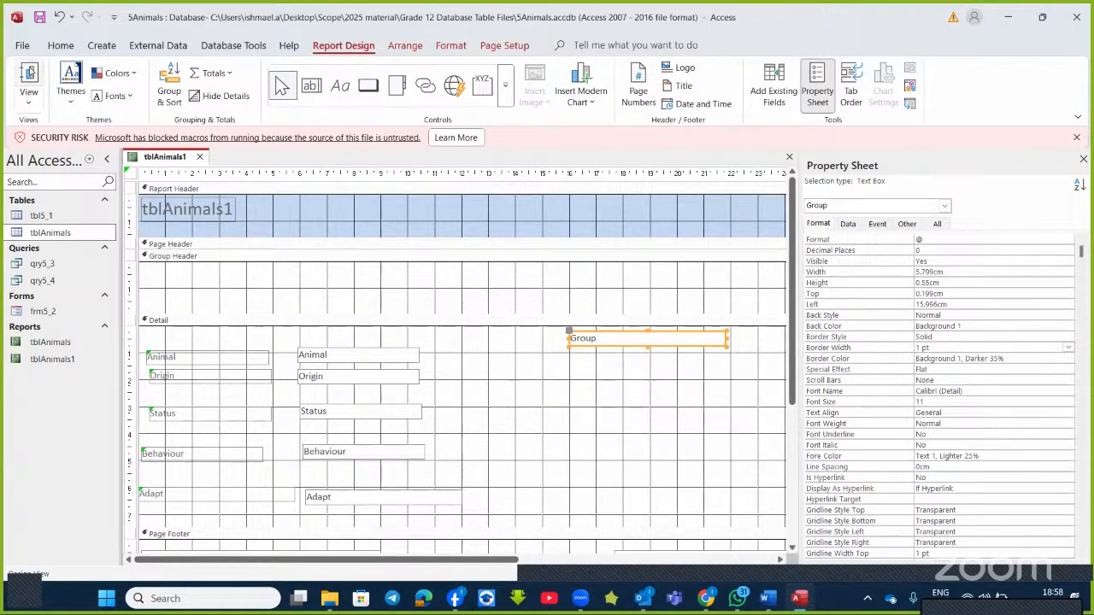
click(31, 74)
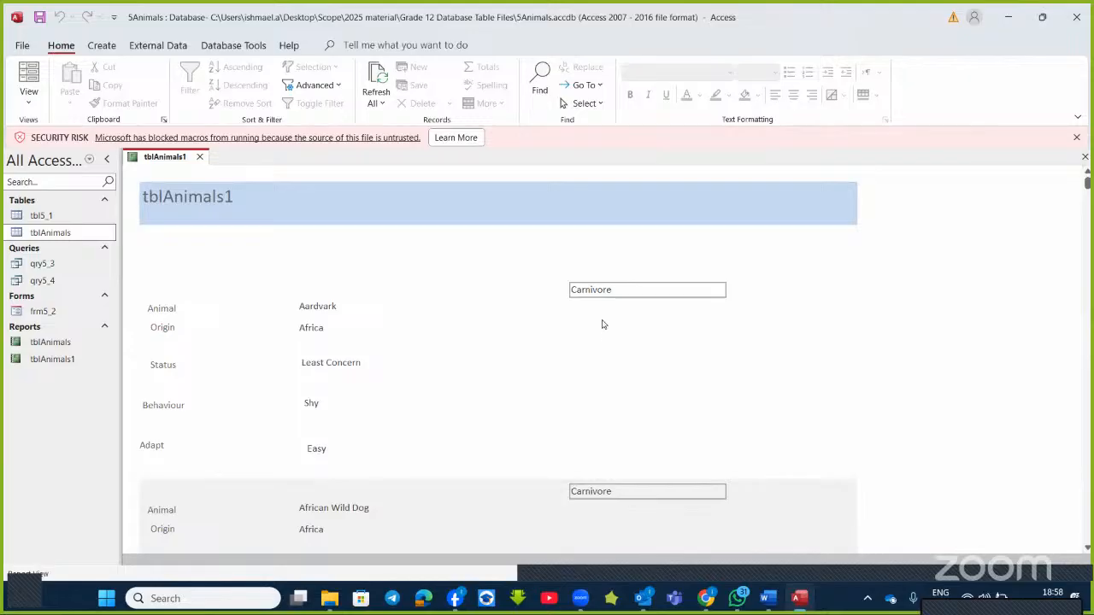
- In Design View, check the rpt5_6 sample in Word and move the Detail section's Group text box to about 15.2 cm from the left
click(30, 103)
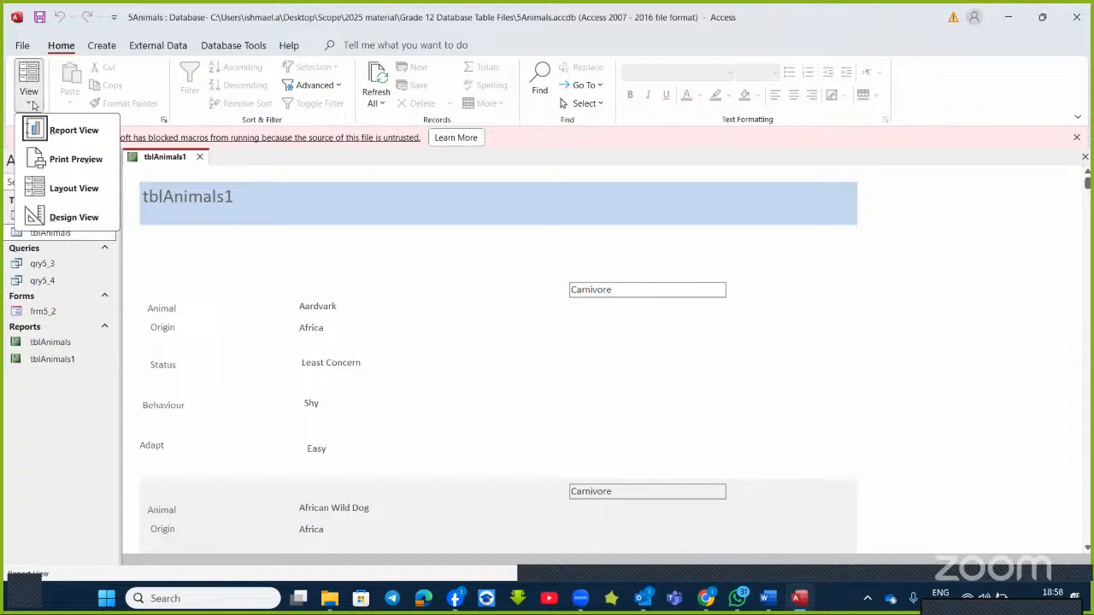
click(58, 216)
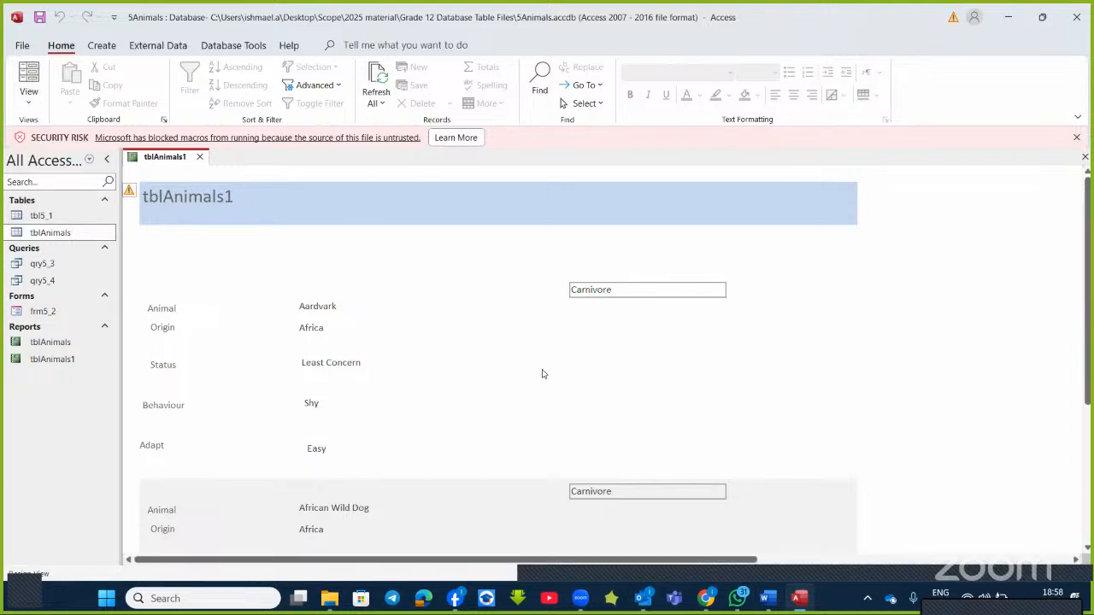
click(767, 599)
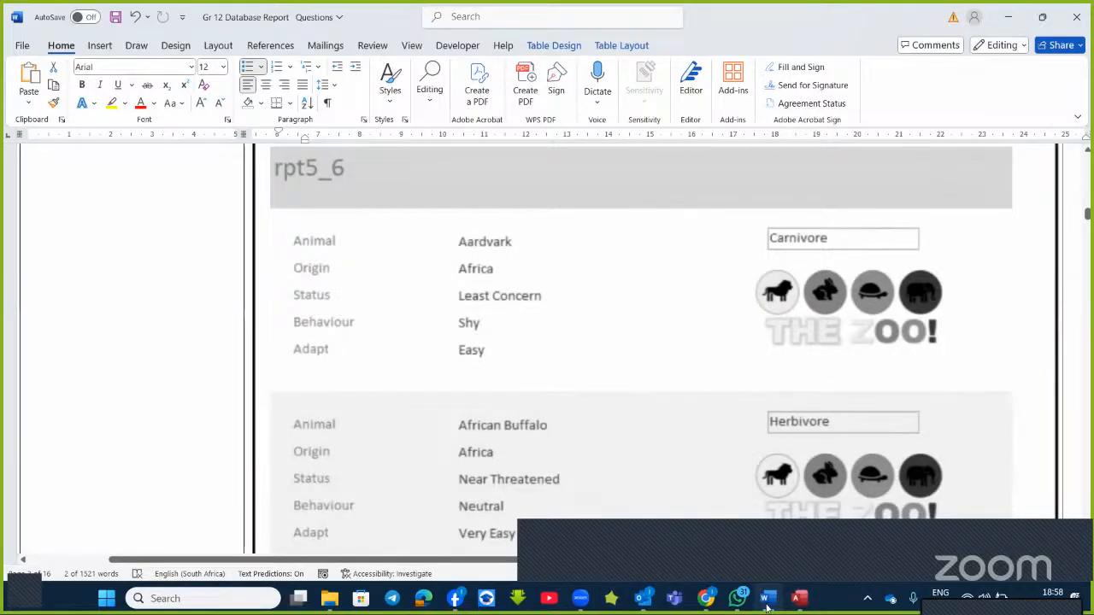
click(767, 600)
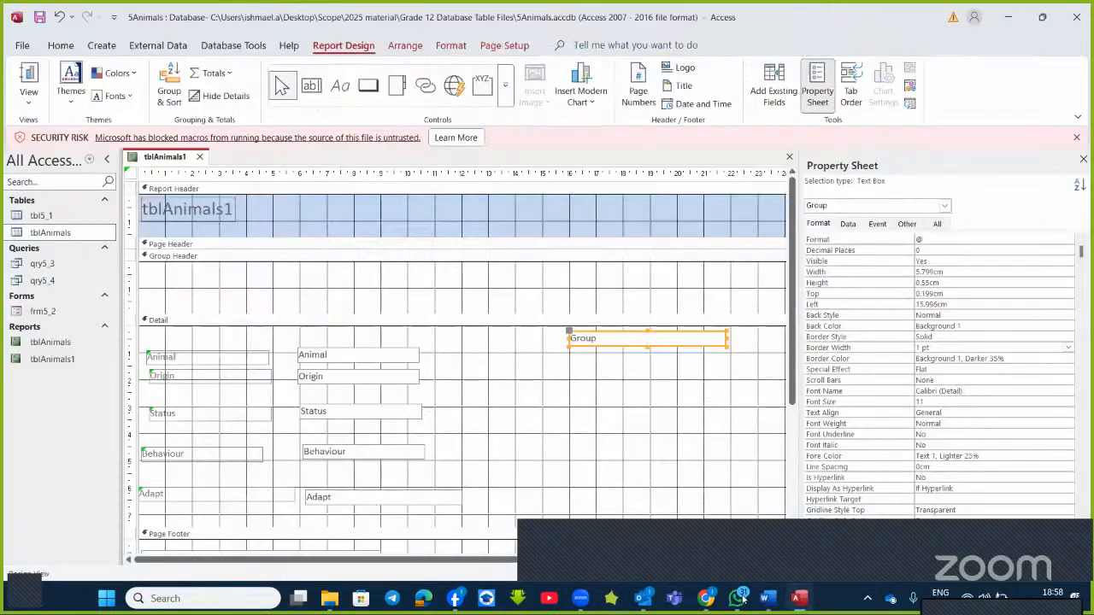
drag(613, 345, 593, 345)
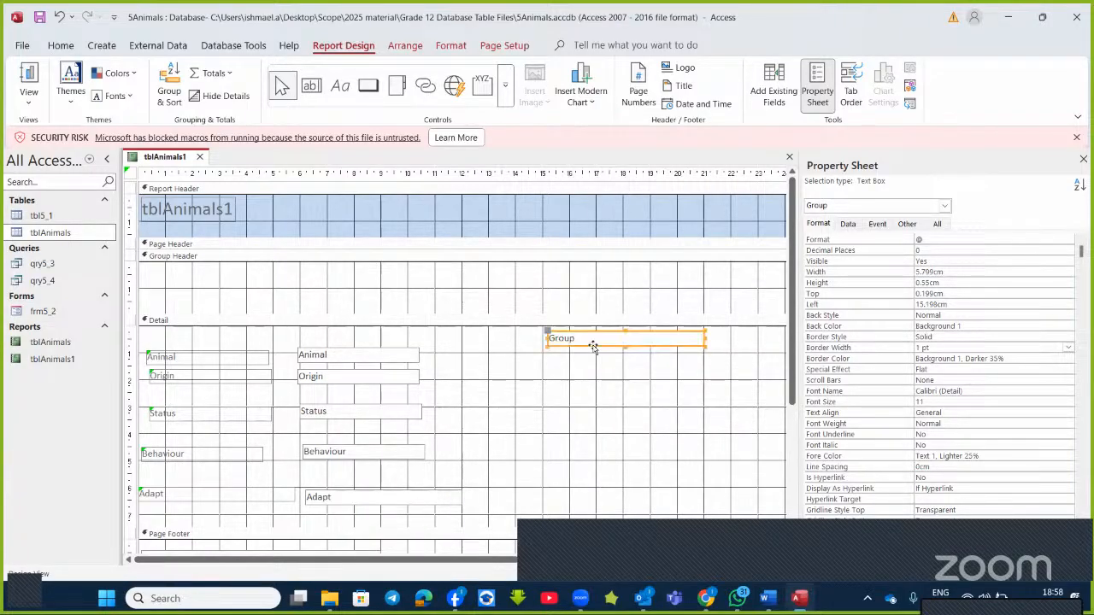
right_click(593, 344)
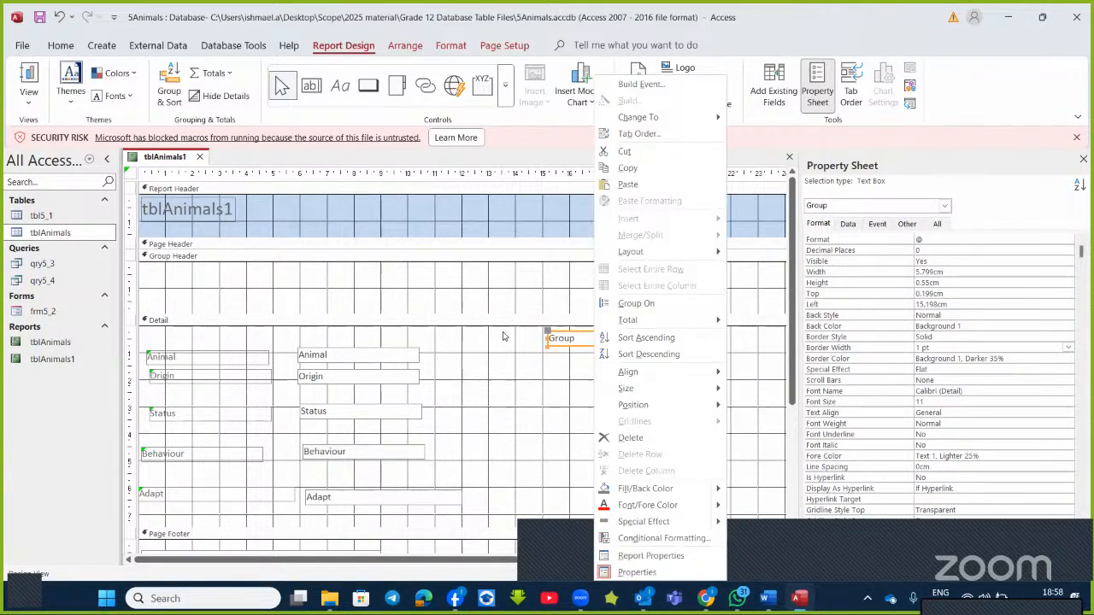
click(466, 434)
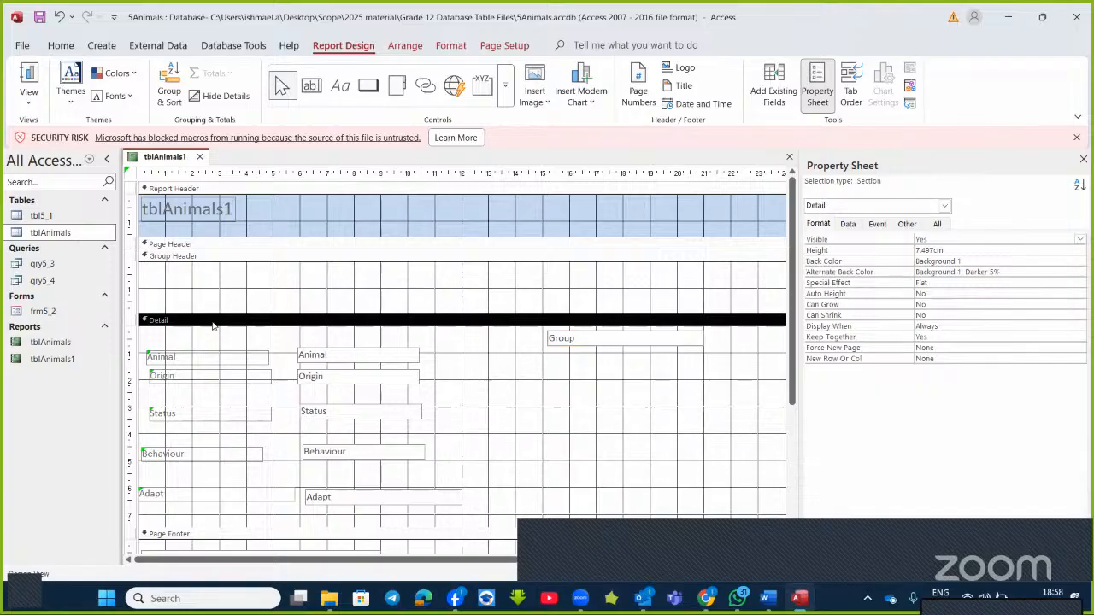
- Copy the Group text box into the Group Header, placing the copy about 14.8 cm from the left and 0.8 cm from the top
click(569, 341)
right_click(569, 338)
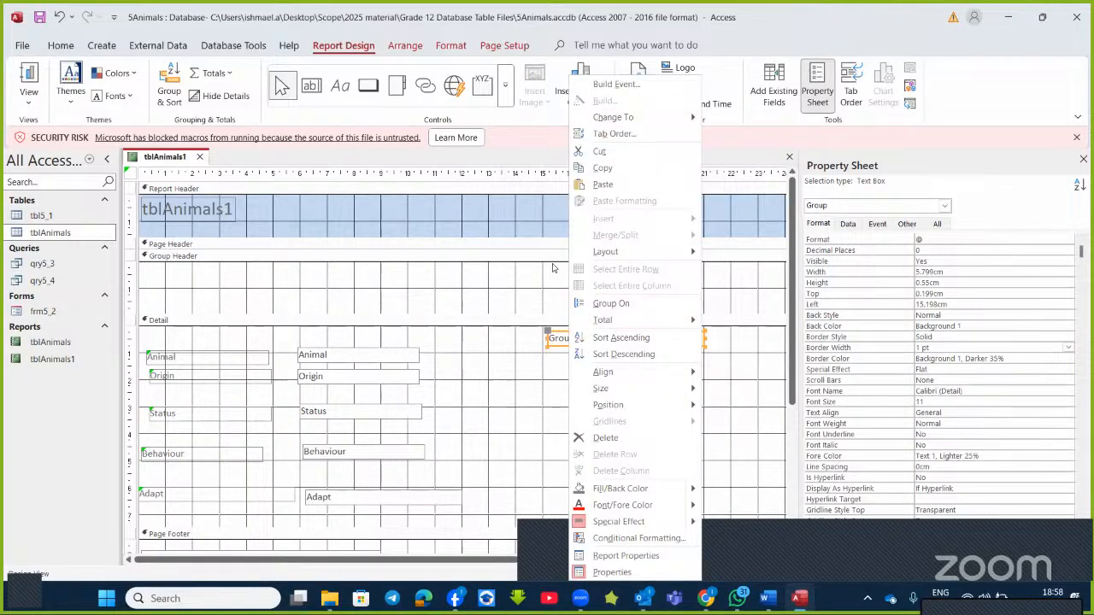
click(603, 167)
click(611, 276)
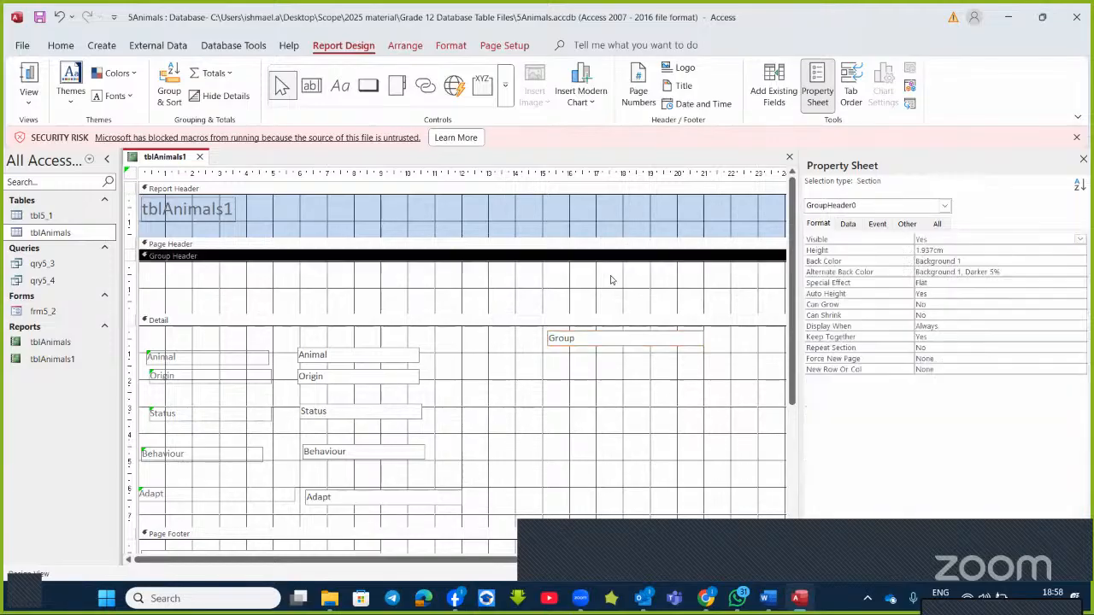
right_click(611, 276)
click(644, 335)
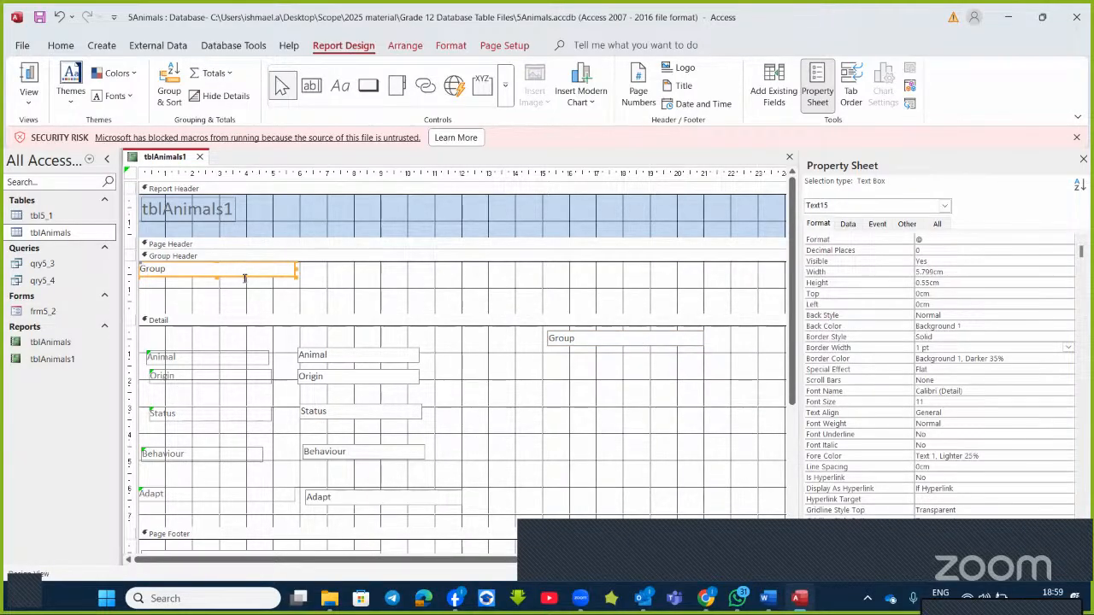
click(249, 281)
drag(252, 273, 650, 299)
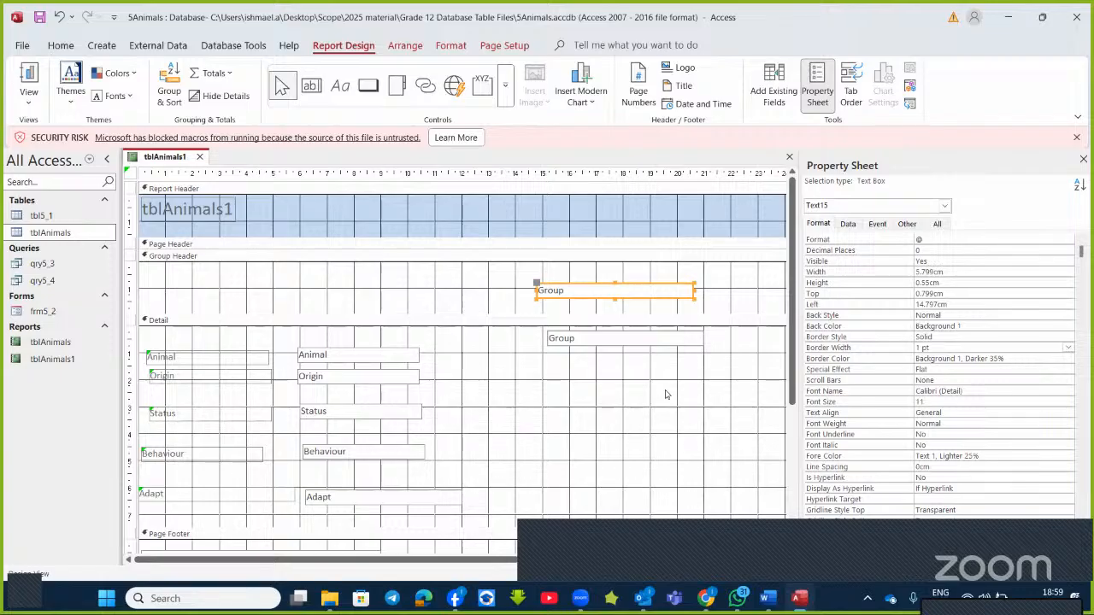
- Check the rpt5_6 sample in Word, and set 5_2logo from the Grade 12 Database Table Files folder as the report's background image
click(776, 601)
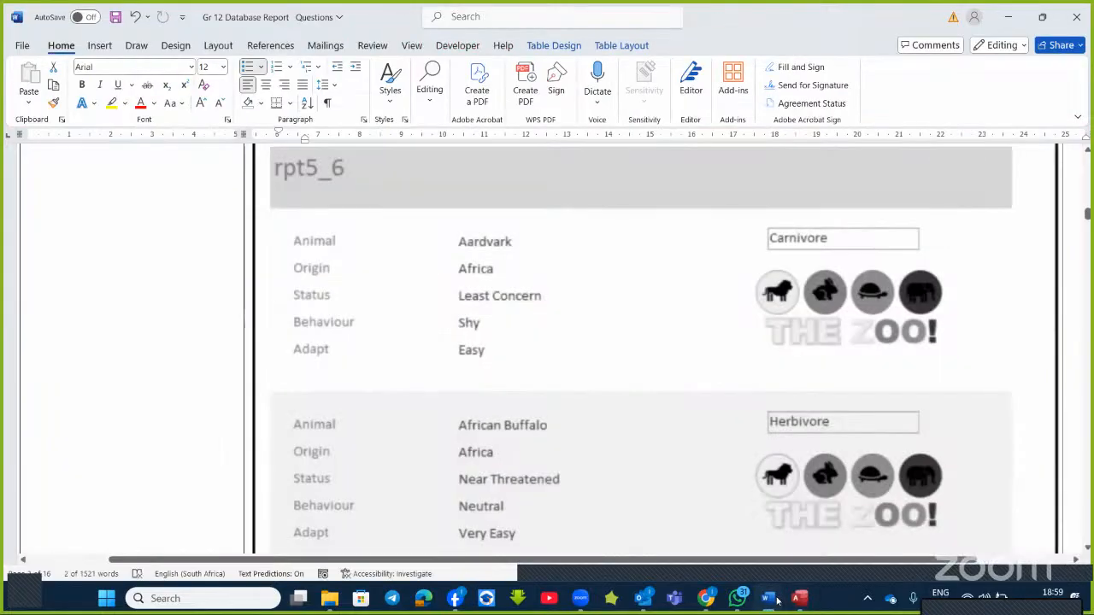
click(799, 599)
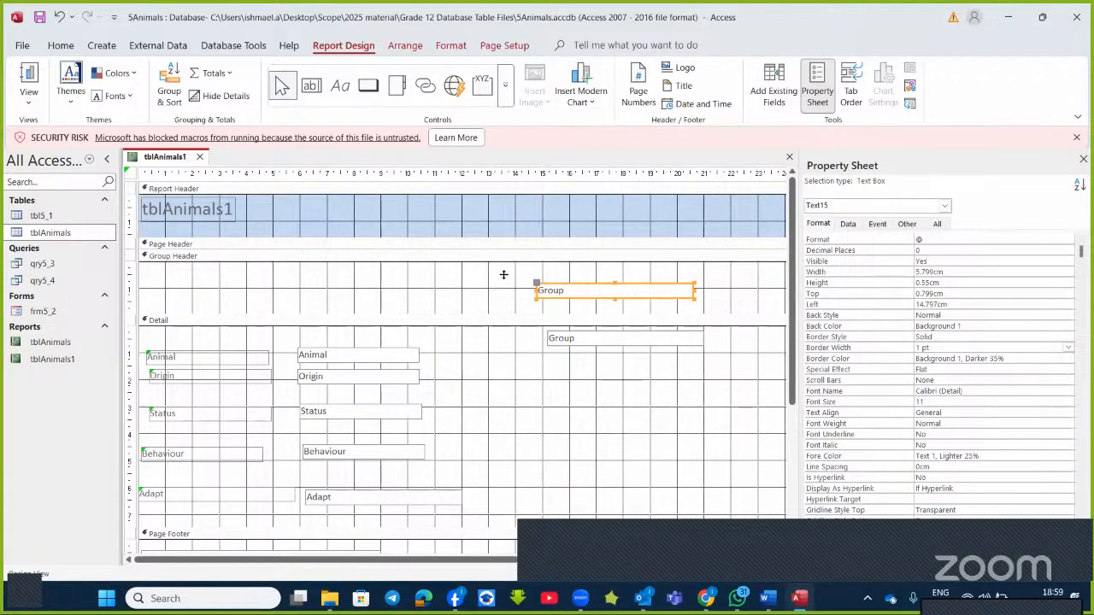
click(455, 49)
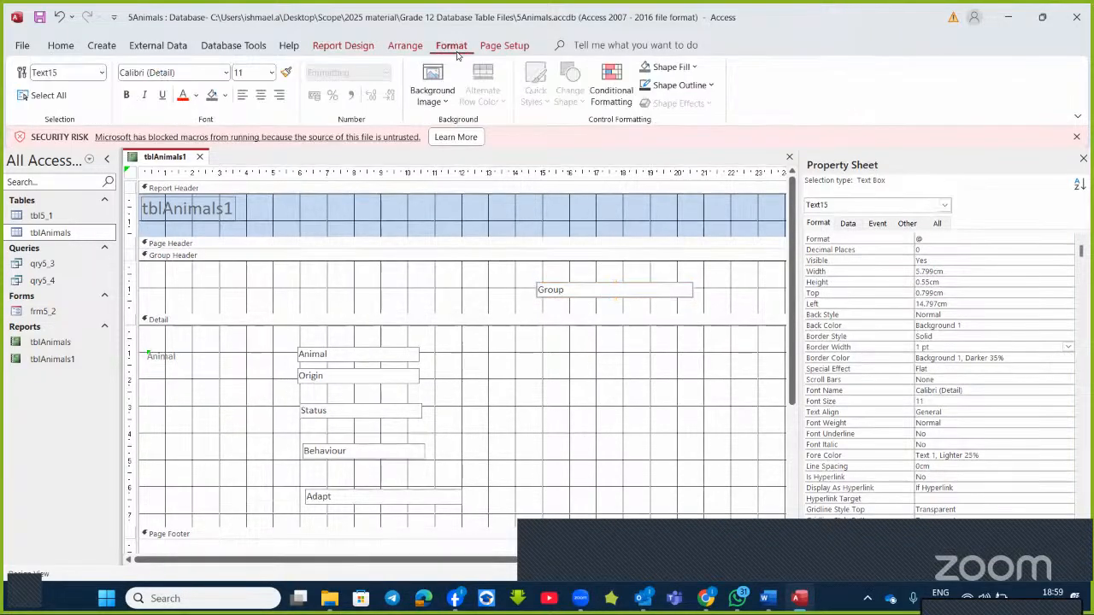
click(449, 102)
click(455, 129)
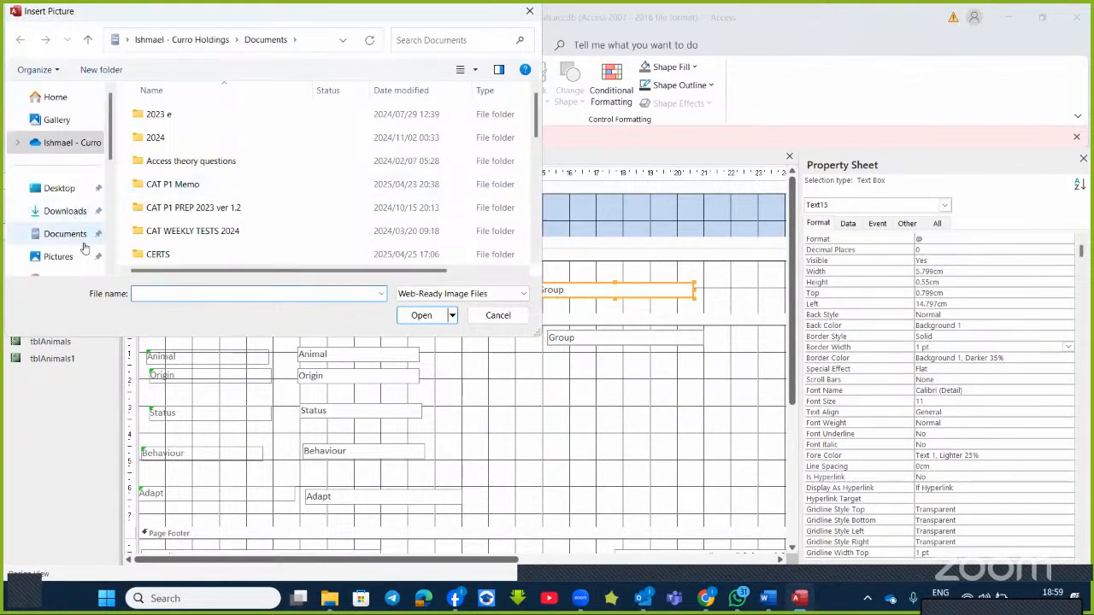
scroll(82, 227, down, 5)
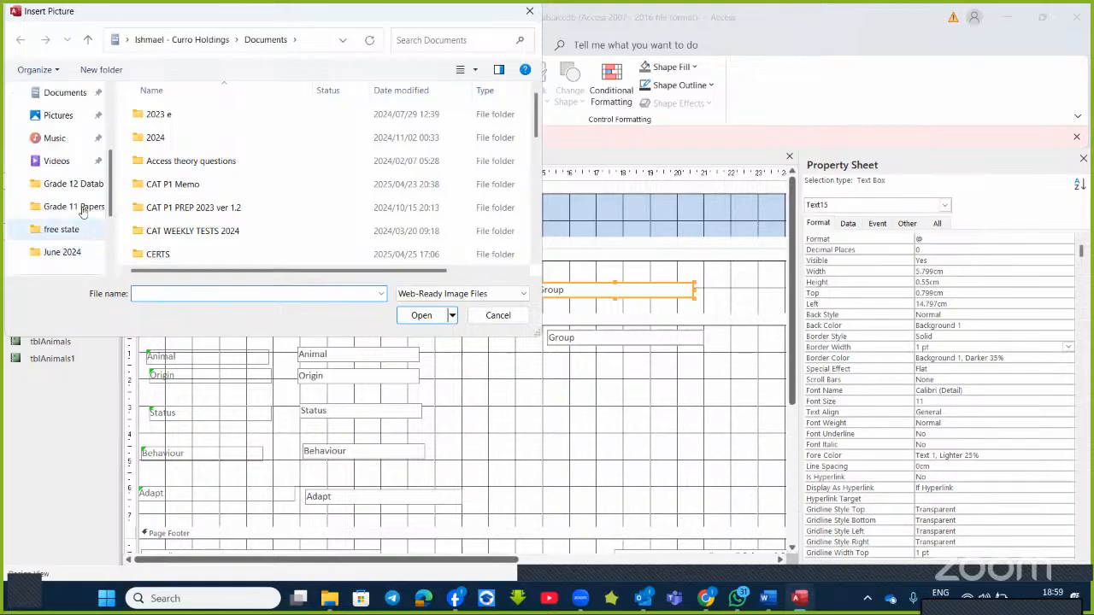
click(94, 184)
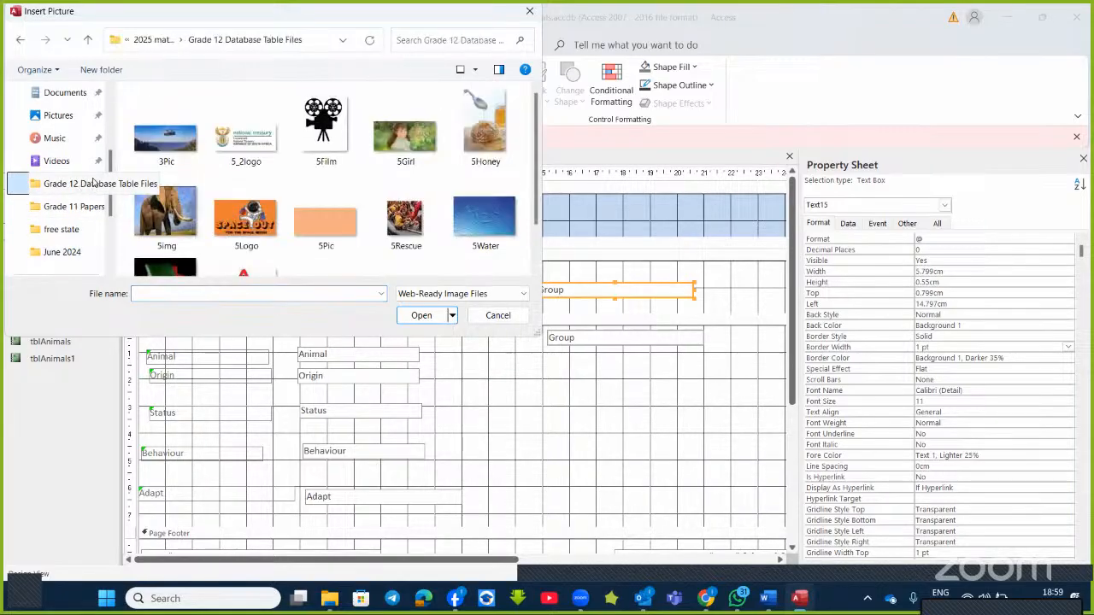
scroll(421, 195, down, 1)
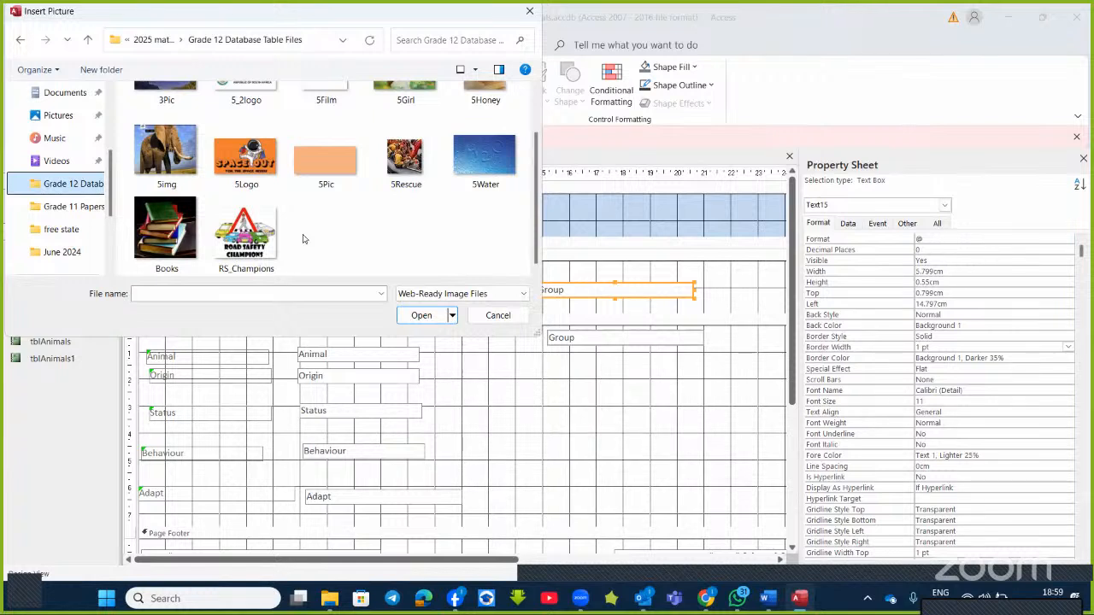
scroll(302, 238, up, 1)
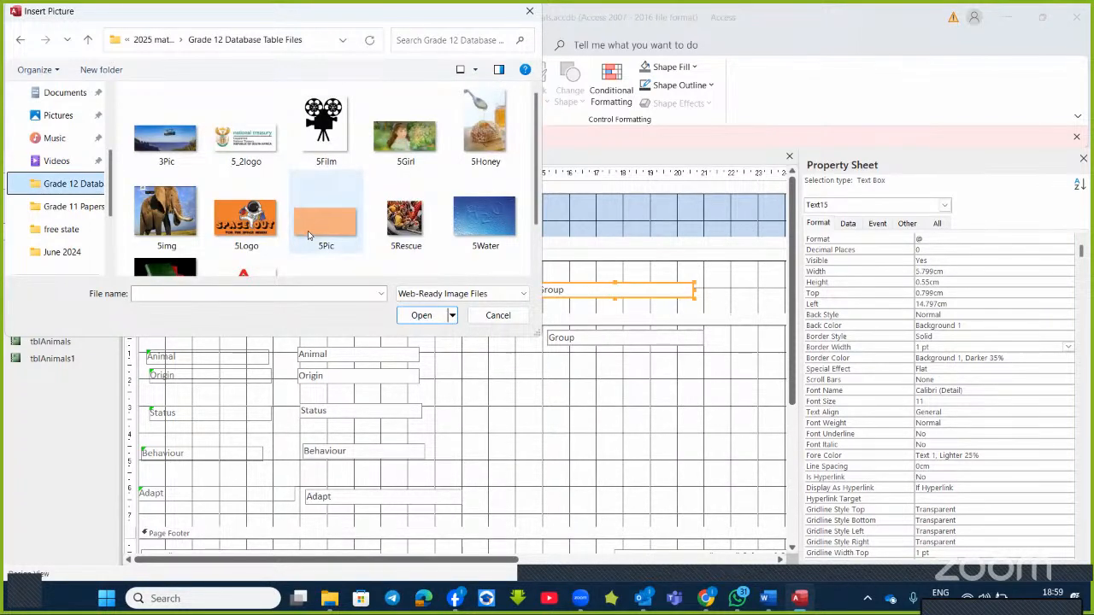
scroll(311, 234, down, 1)
scroll(313, 231, up, 1)
click(250, 150)
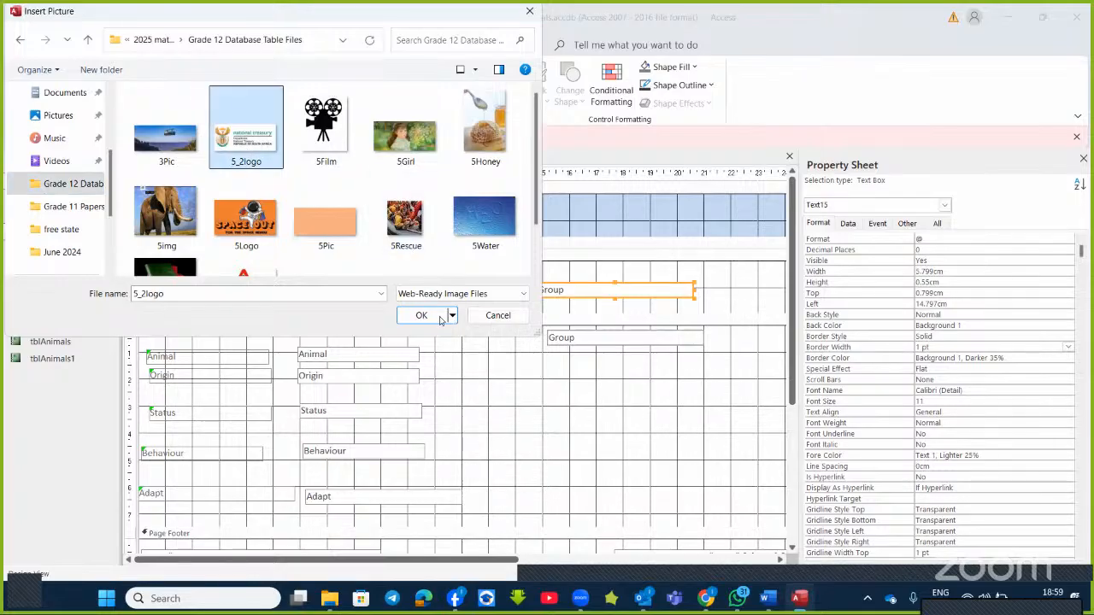
click(420, 315)
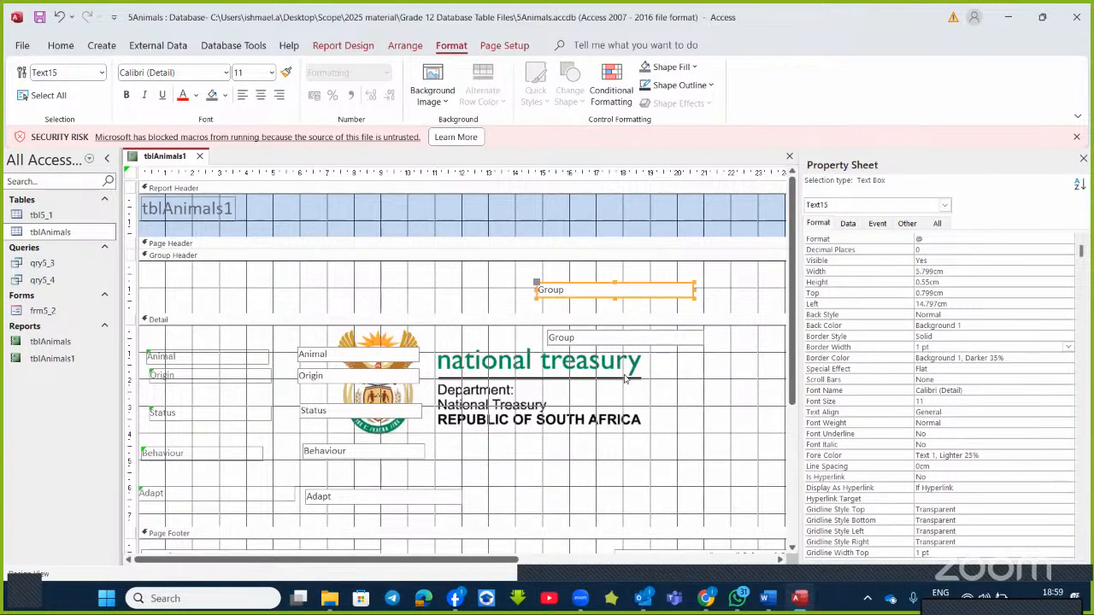
- Preview the report in Report View and examine how the background logo and Group boxes appear across the records
scroll(620, 385, down, 3)
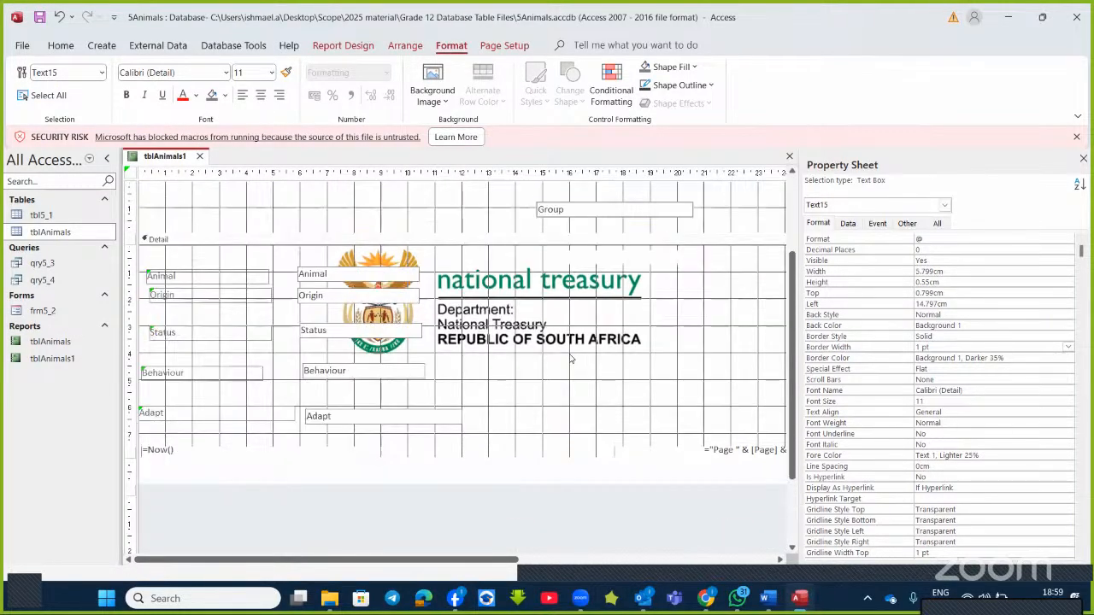
scroll(544, 345, up, 3)
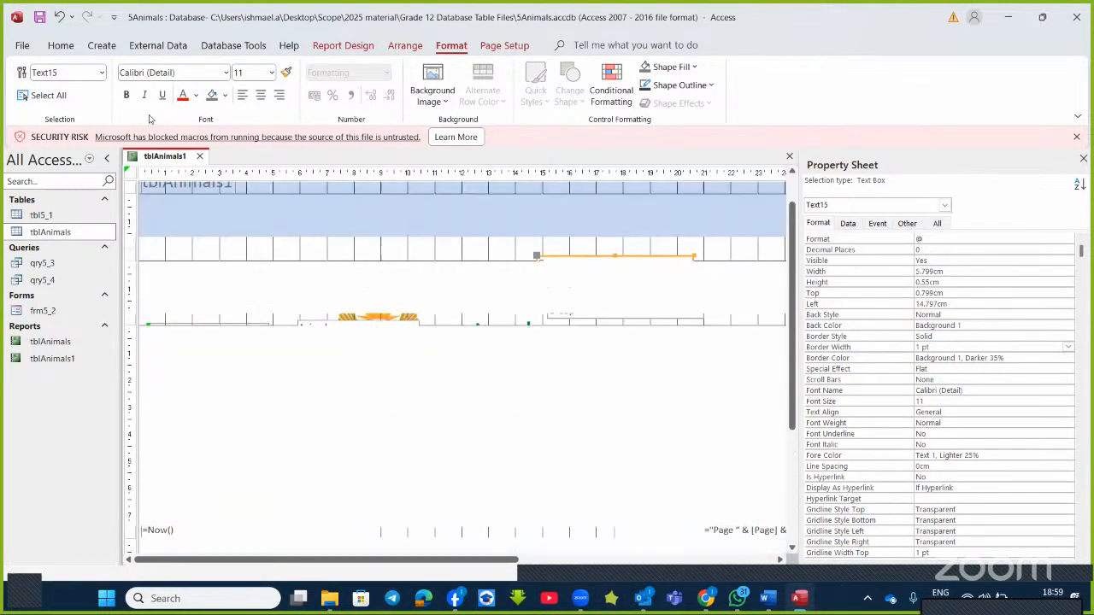
click(61, 47)
click(39, 77)
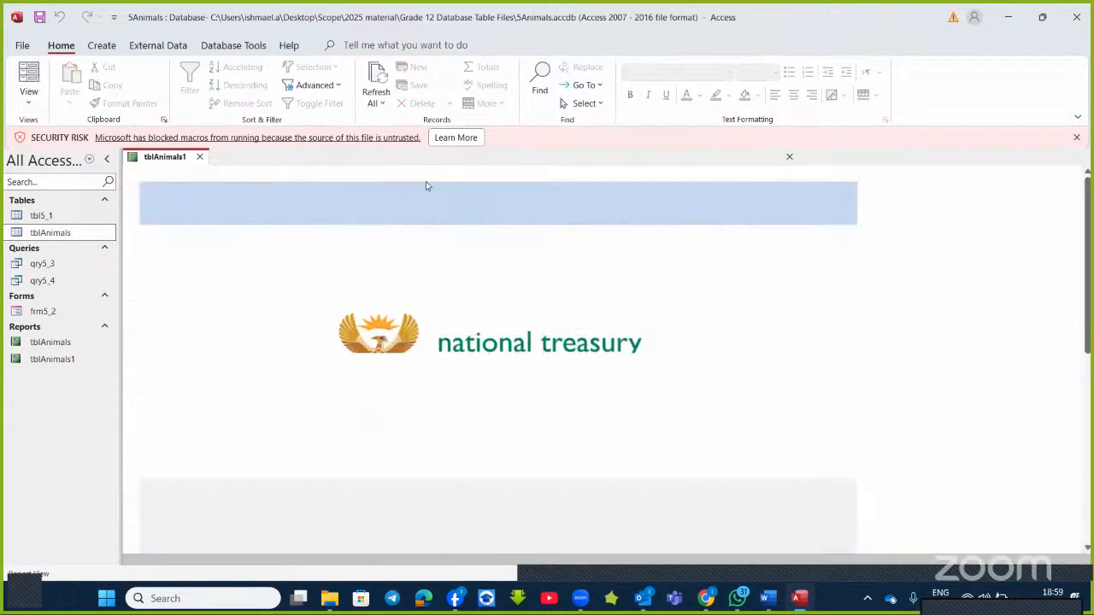
scroll(620, 324, down, 2)
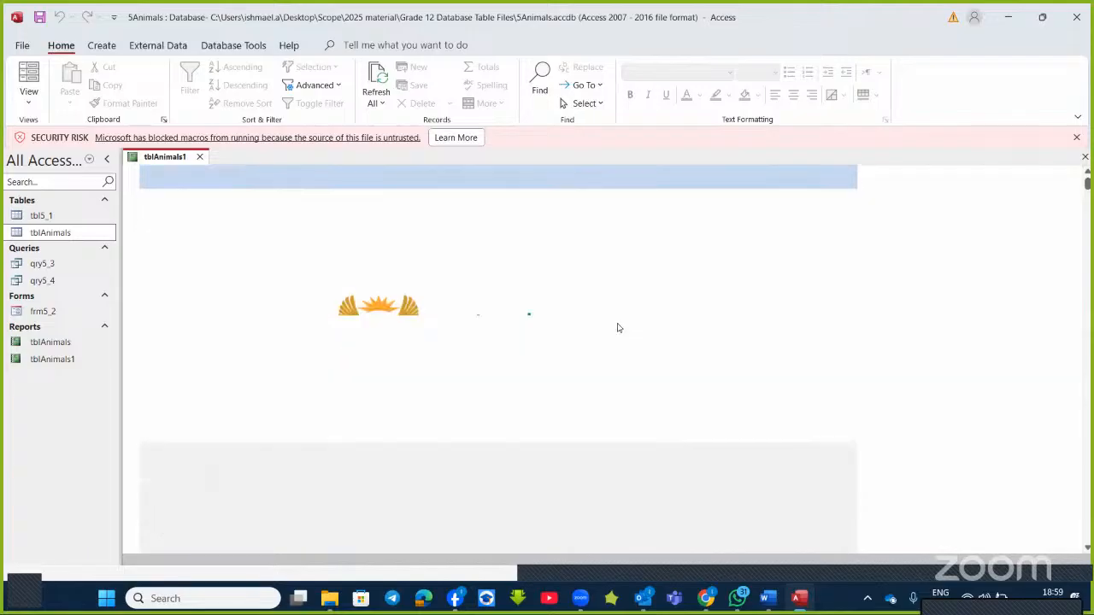
scroll(623, 324, down, 5)
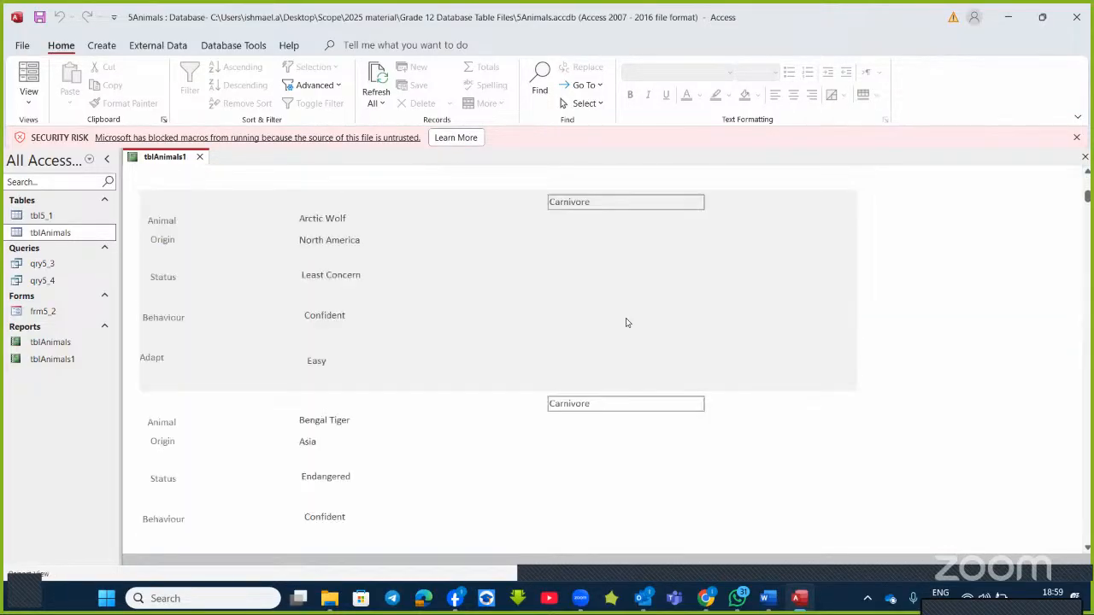
scroll(626, 323, down, 3)
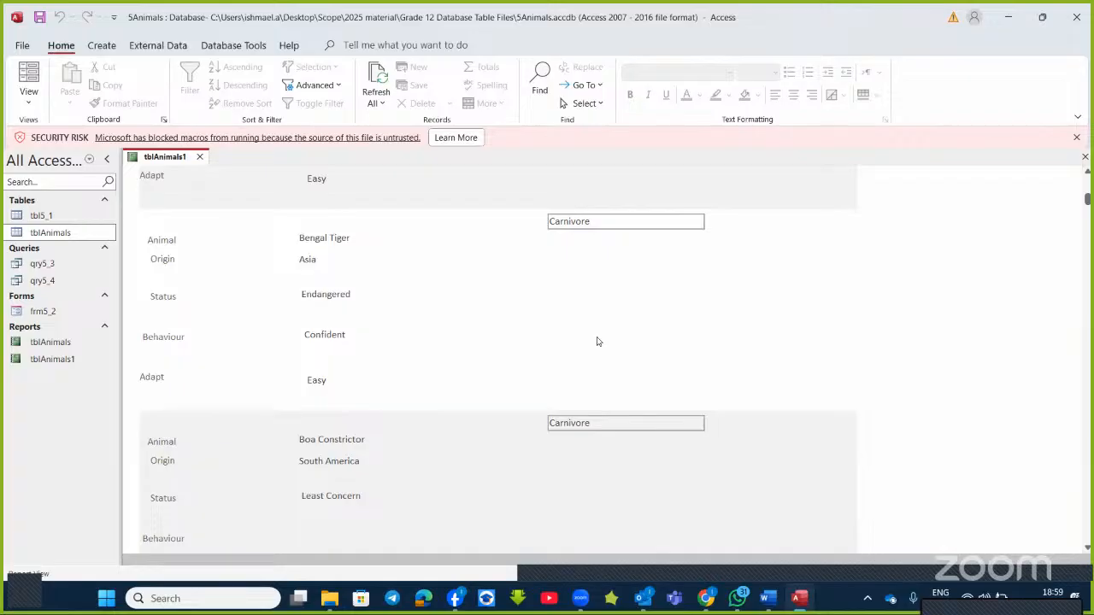
scroll(597, 342, up, 6)
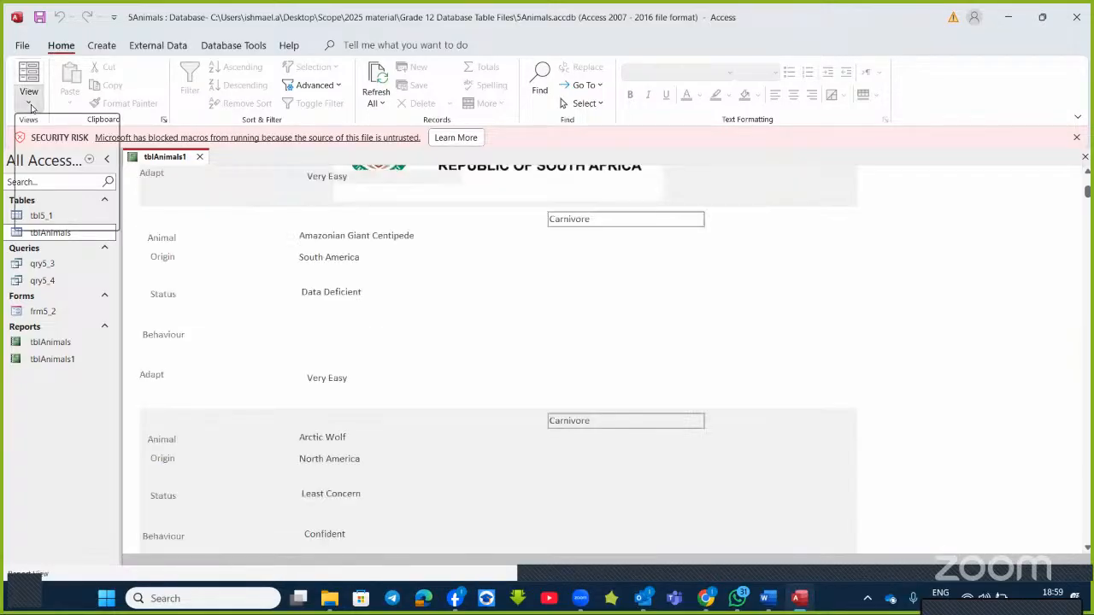
- Return to Design View and delete the copied Group text box from the Group Header
click(75, 226)
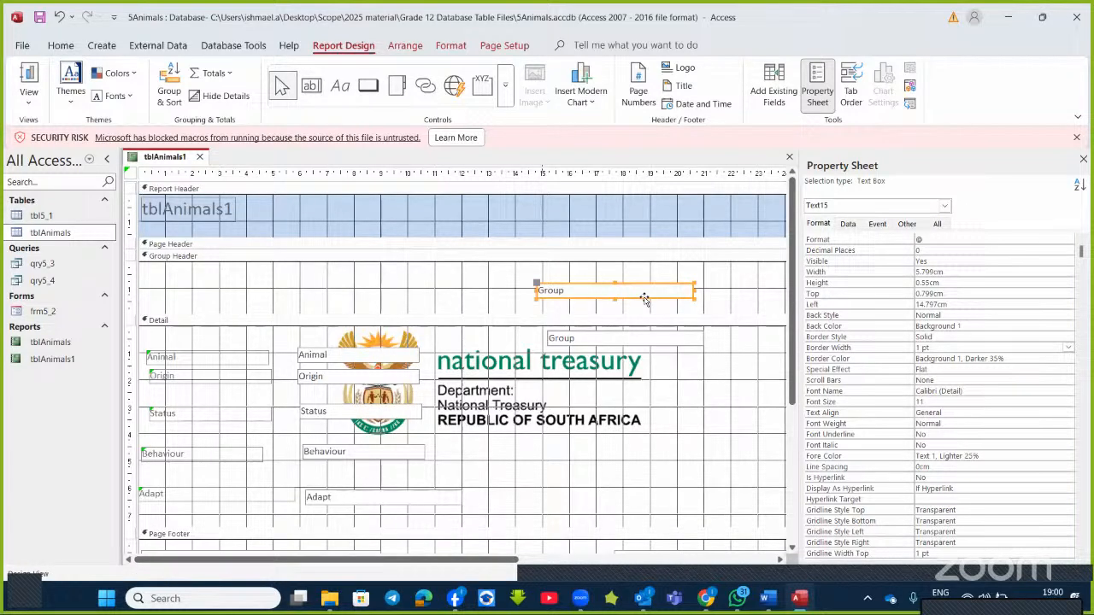
key(Delete)
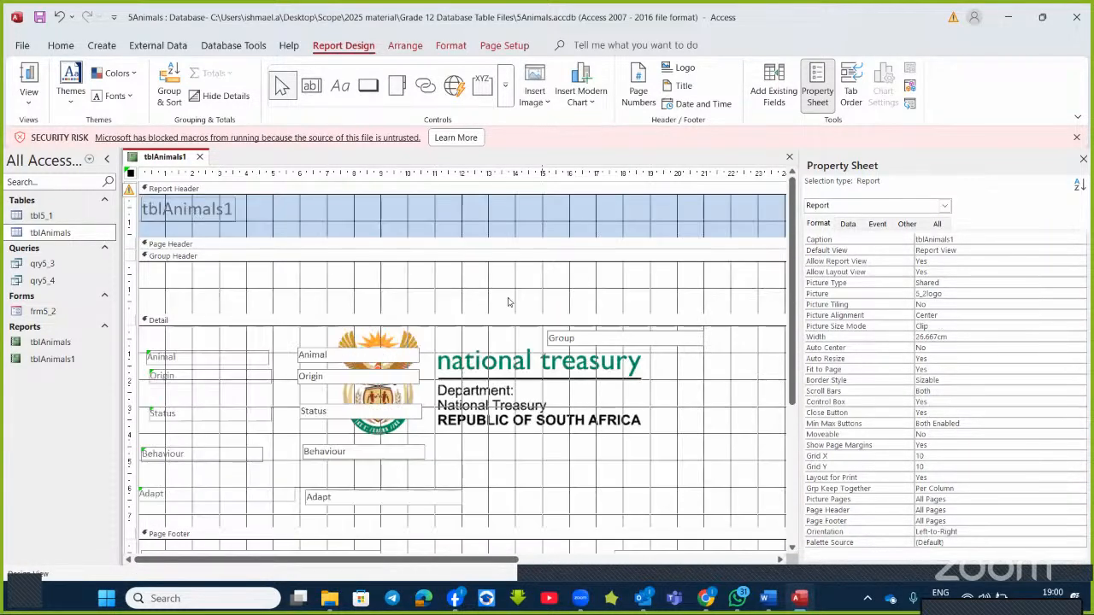
- Show the report's grouping and sorting settings, look through the Group level's sort order choices, and expand its full options
scroll(517, 396, down, 3)
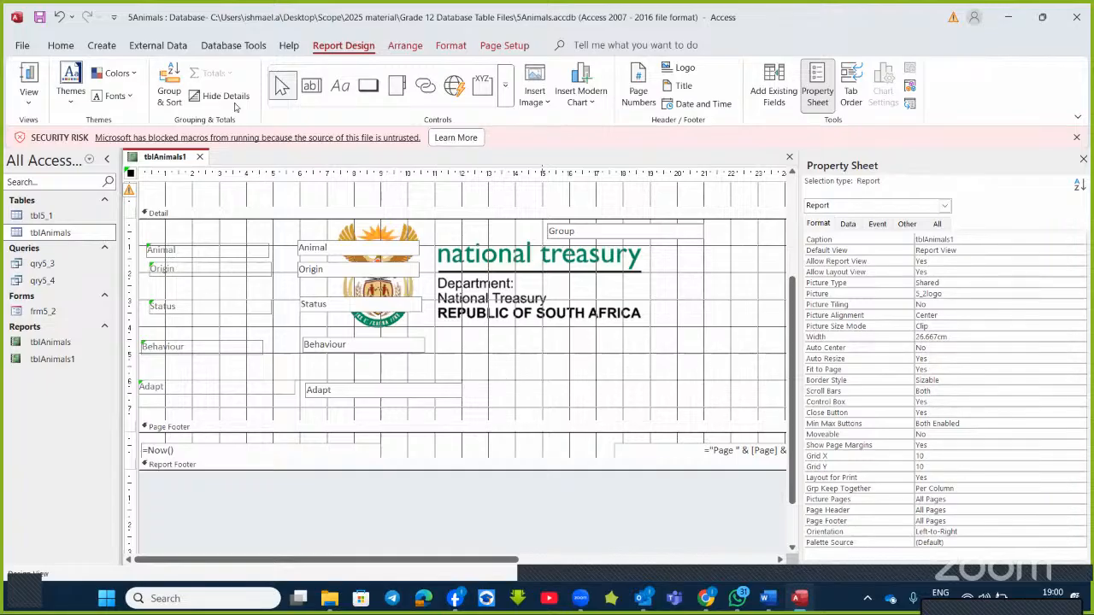
click(171, 81)
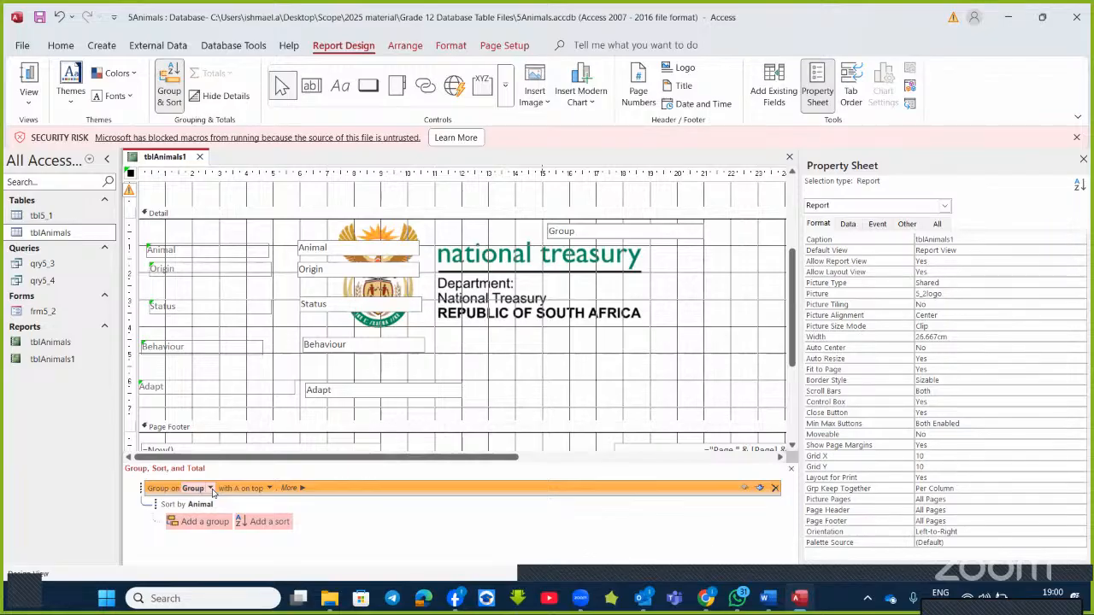
click(268, 490)
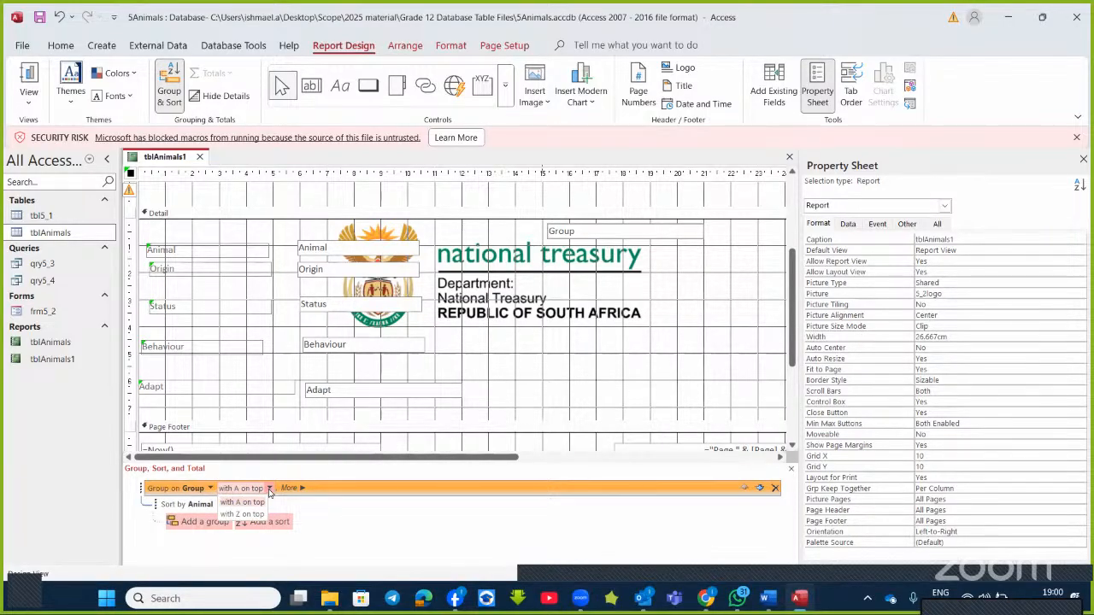
click(270, 491)
click(270, 491)
click(270, 491)
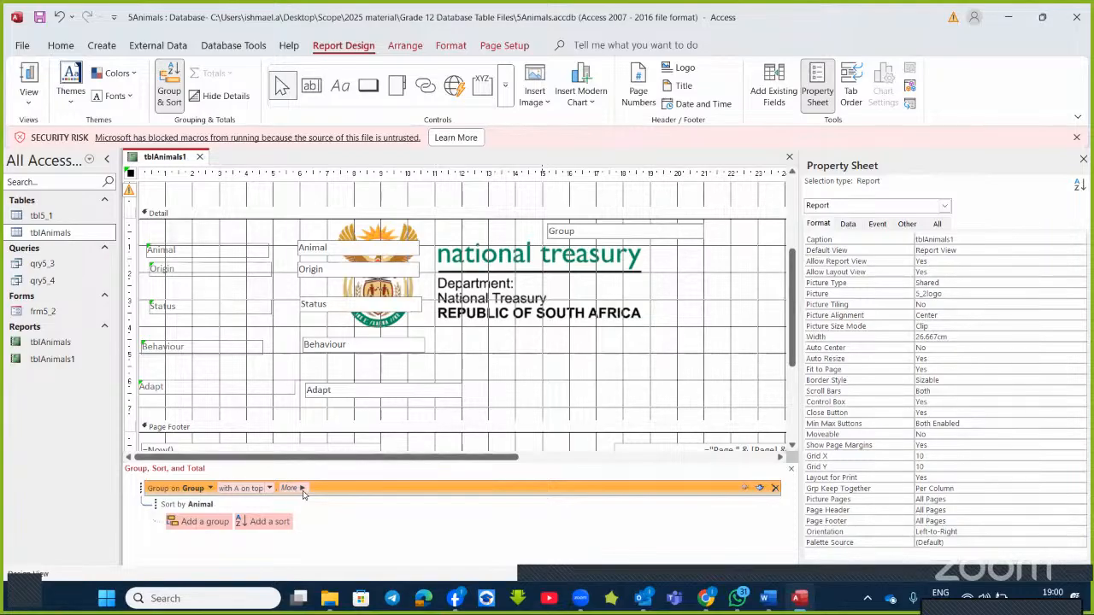
click(291, 489)
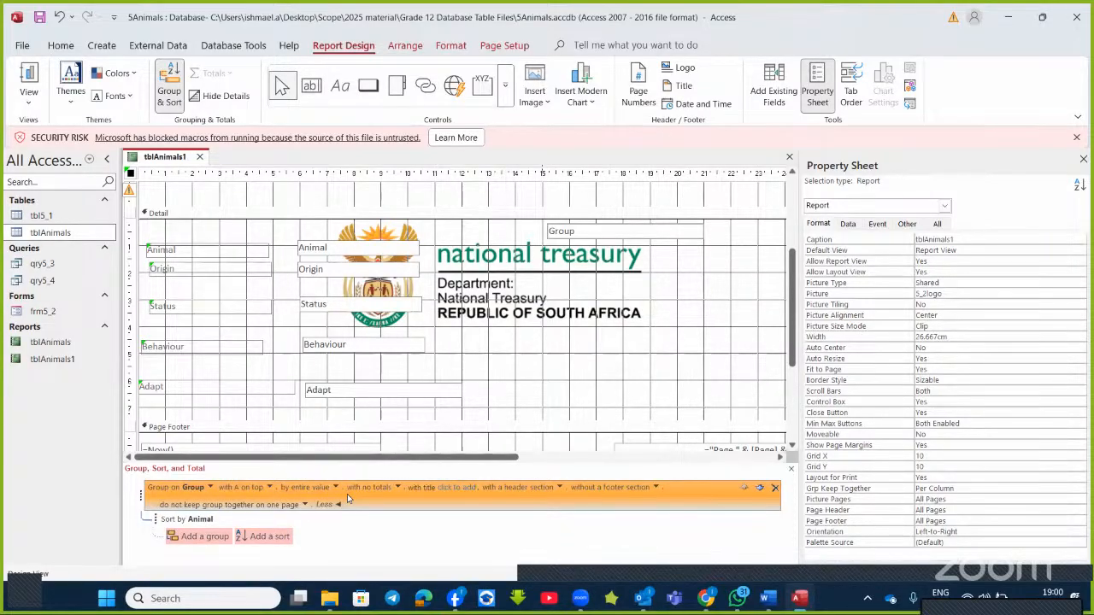
- Set the Group level to keep the whole group together on one page
click(304, 505)
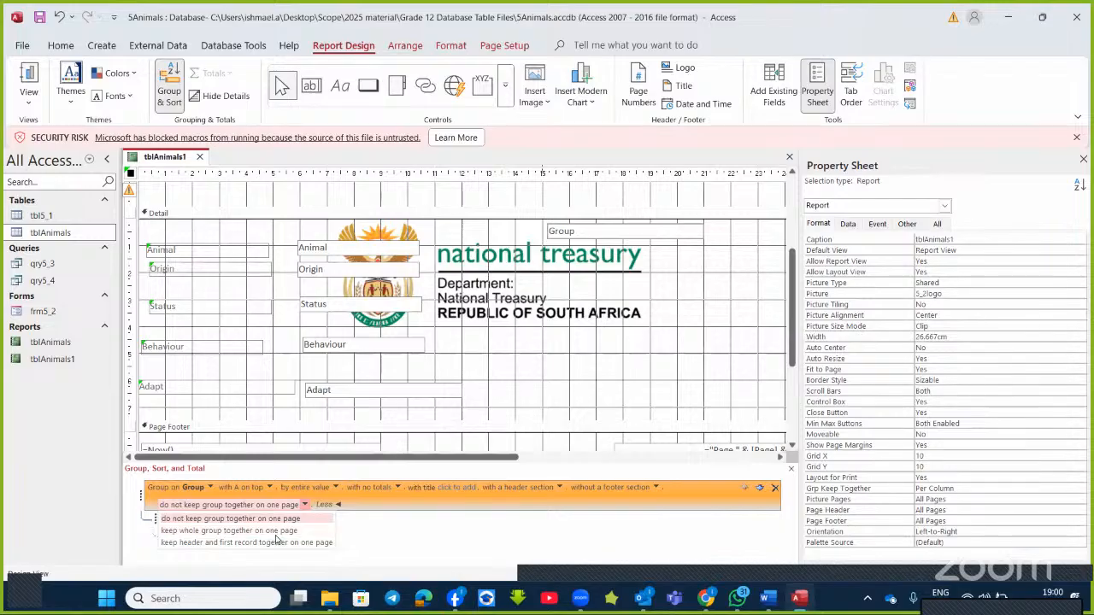
click(272, 531)
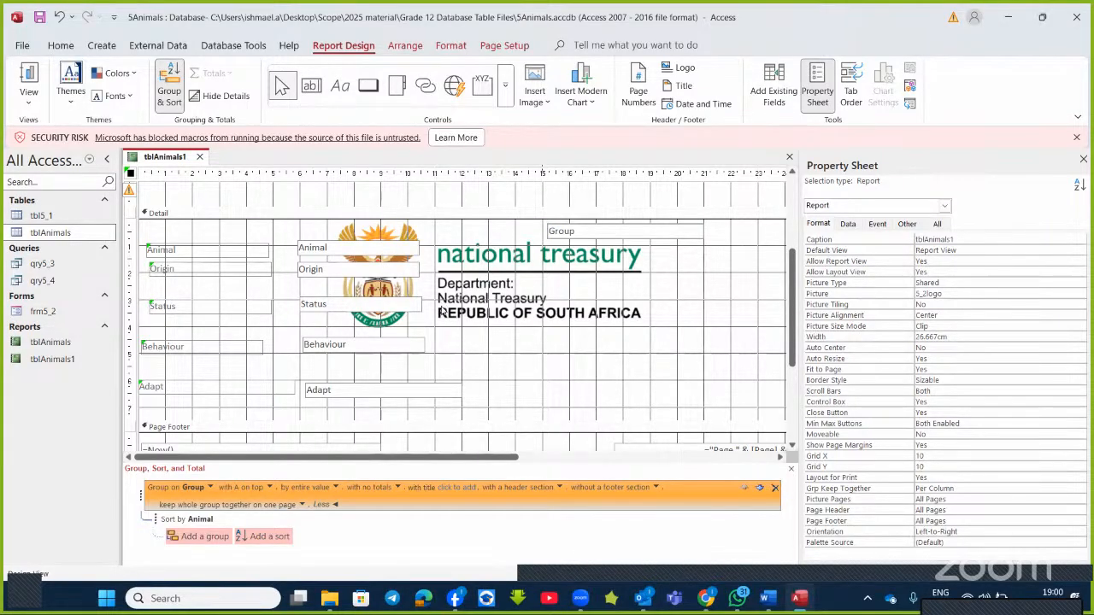
click(587, 236)
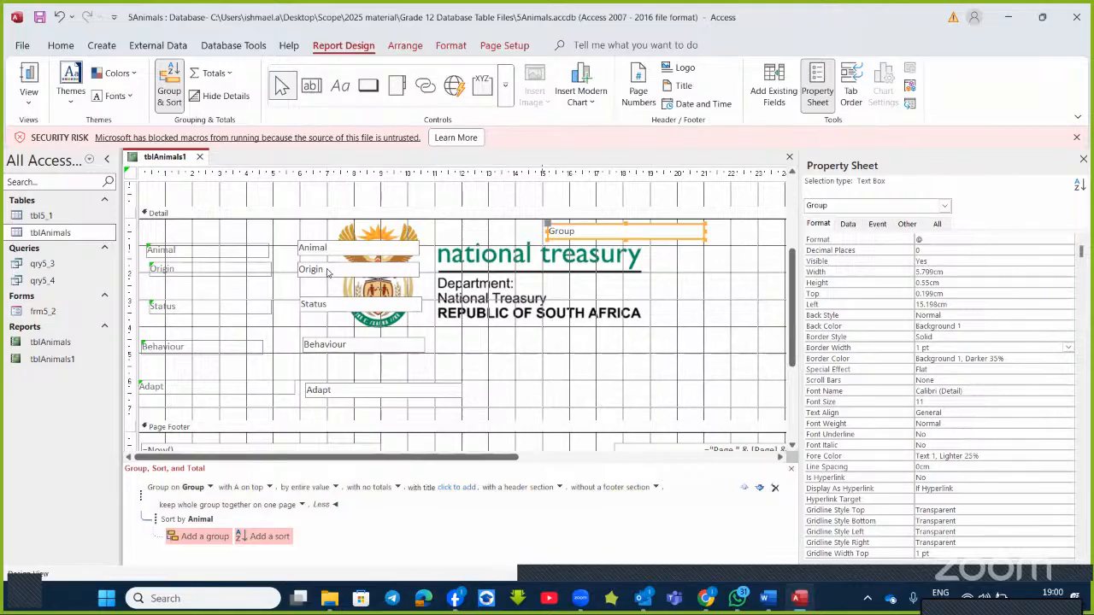
- Move the Status text box to 5.799 cm, the Origin label to 0.3 cm and the Status label to 0.099 cm from the report's left edge
click(319, 310)
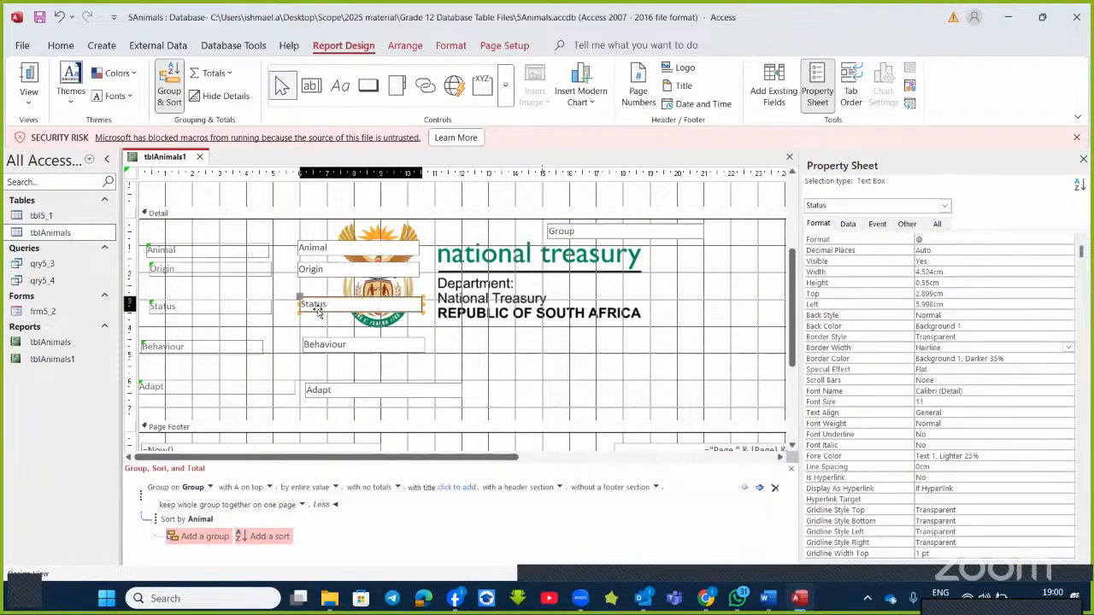
drag(317, 313, 313, 313)
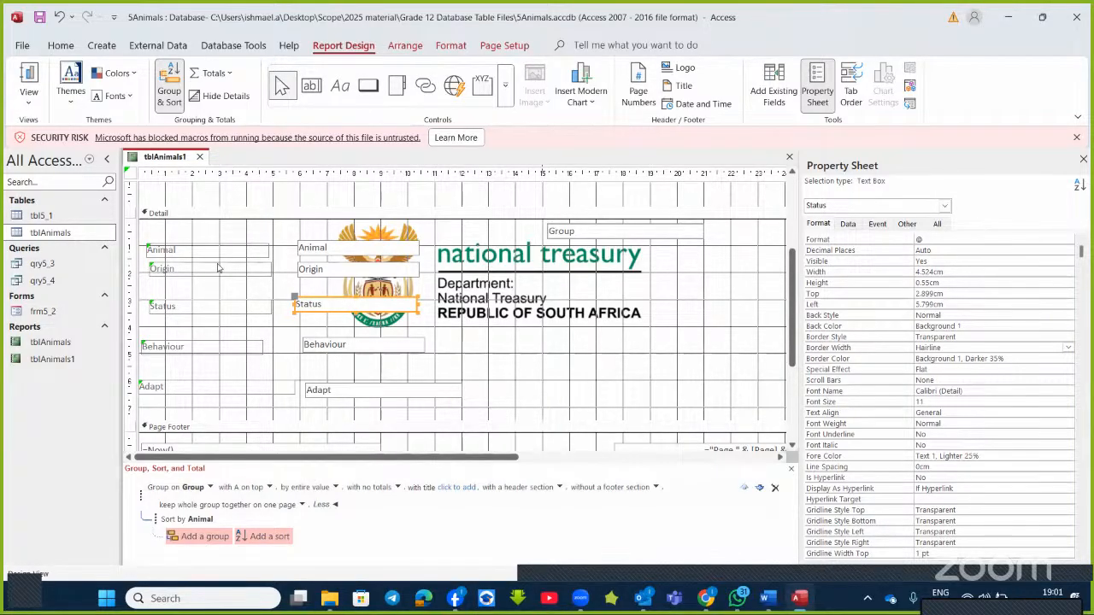
click(188, 269)
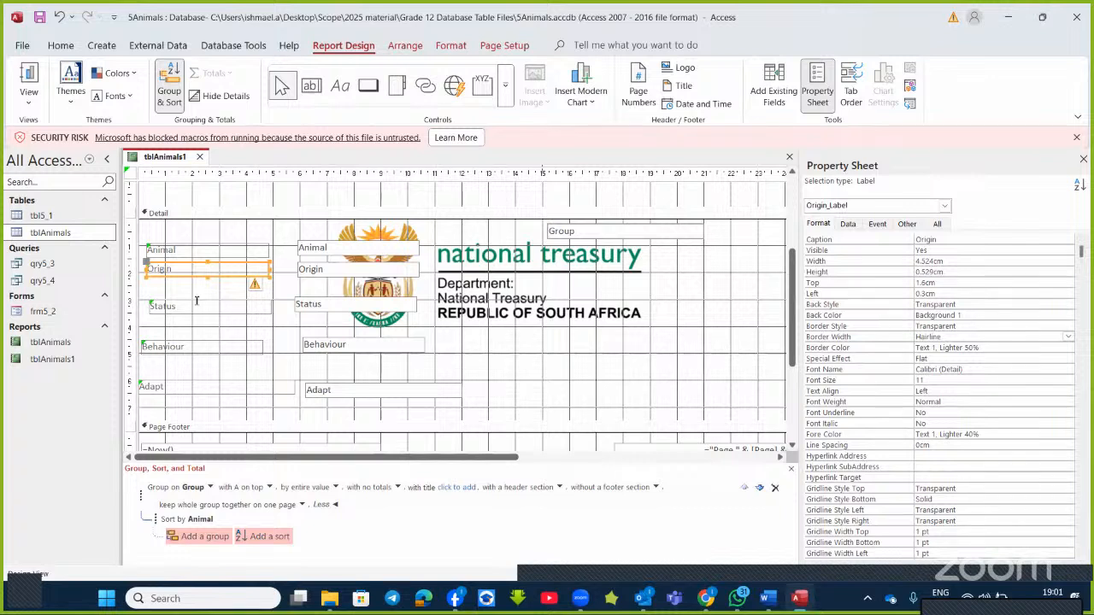
drag(195, 305, 189, 297)
click(195, 299)
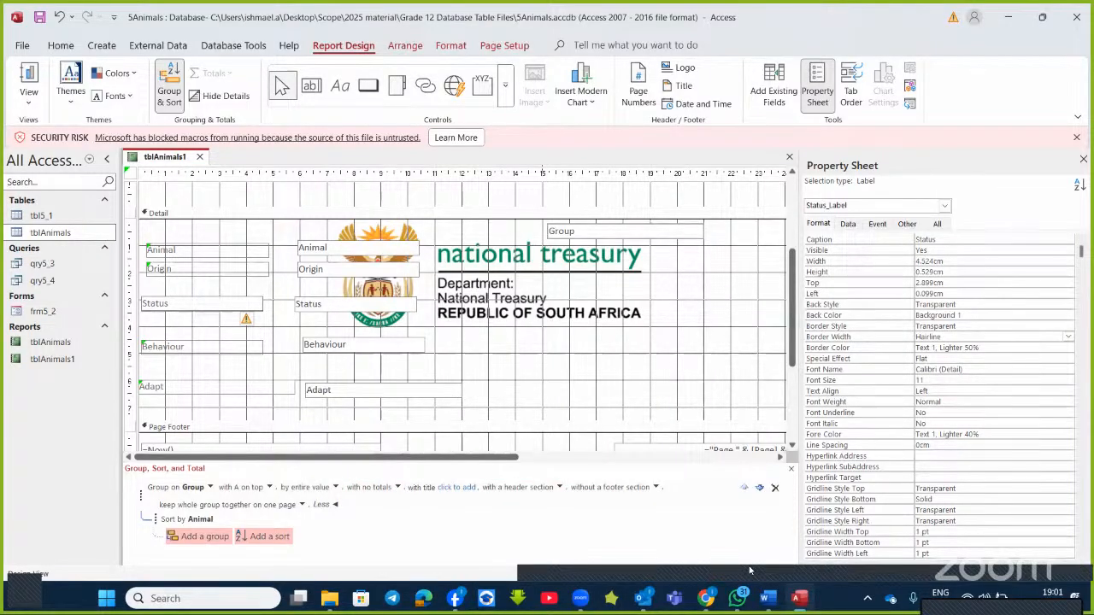
- Switch to Word and compare the rpt5_6 sample's layout of labels, values, Group box and logo
click(767, 598)
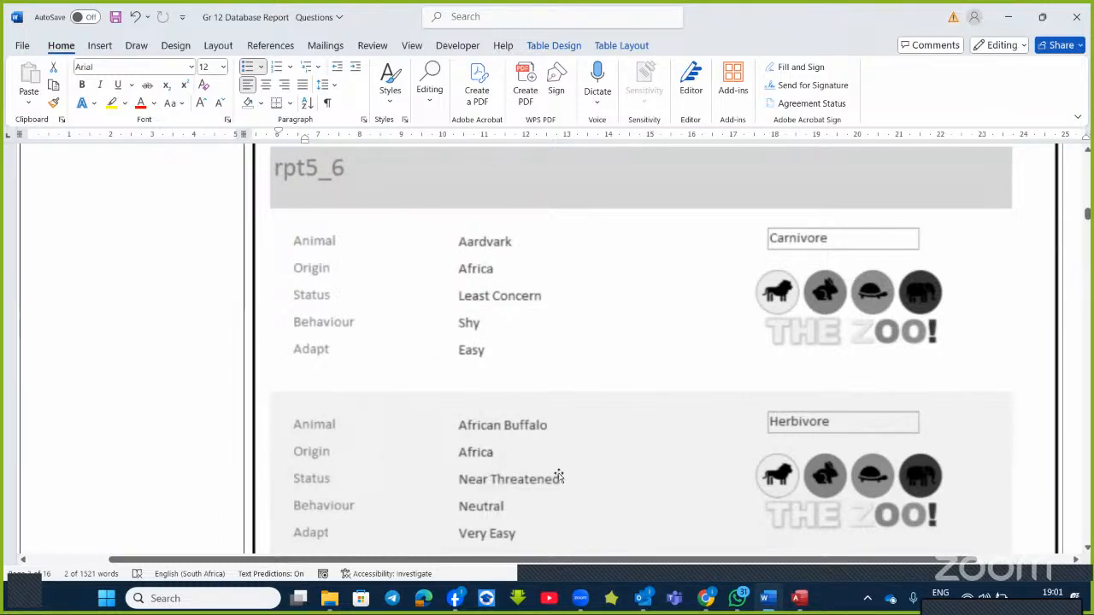
scroll(839, 443, down, 3)
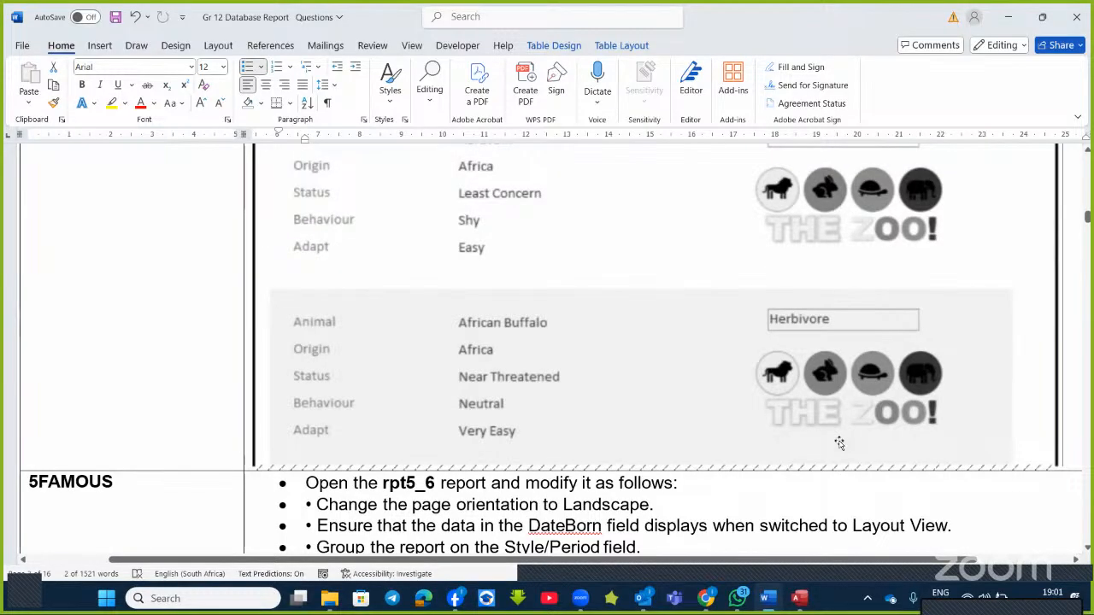
scroll(839, 442, up, 7)
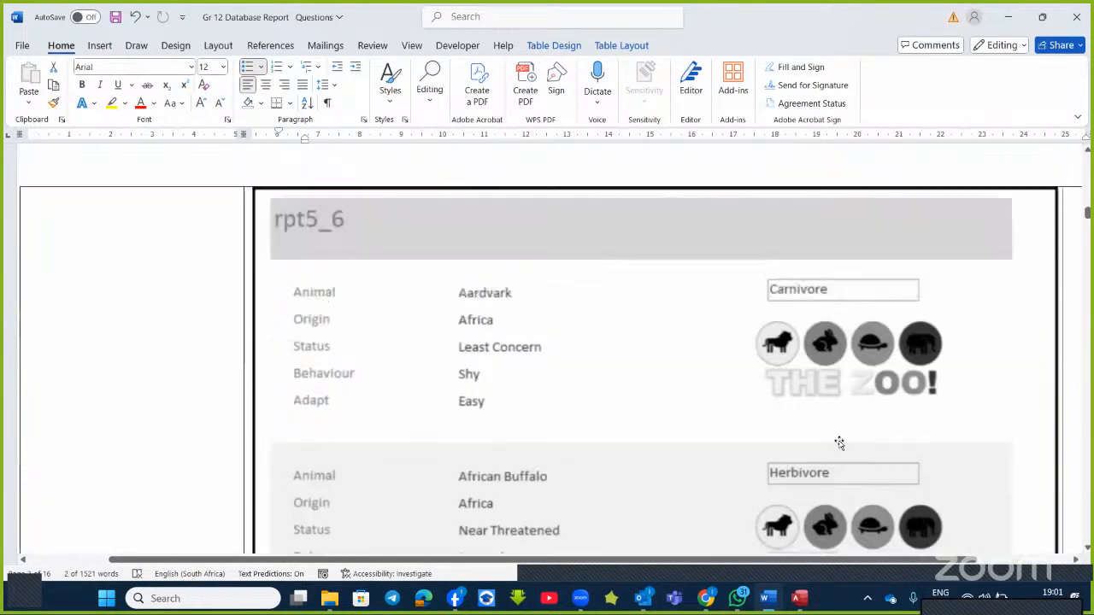
scroll(825, 435, down, 10)
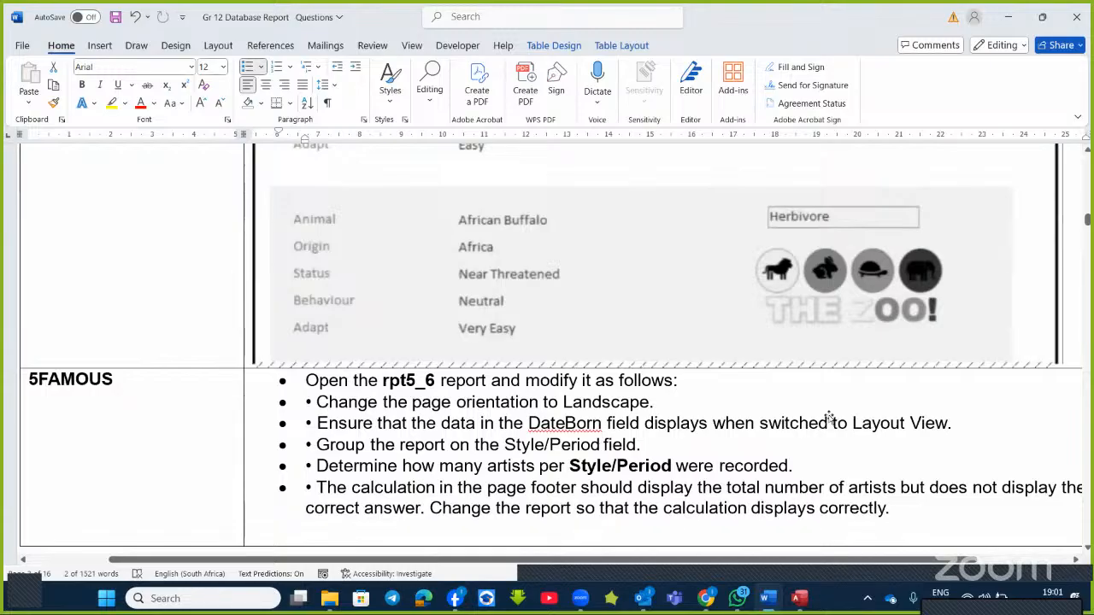
scroll(825, 418, up, 13)
scroll(830, 418, down, 6)
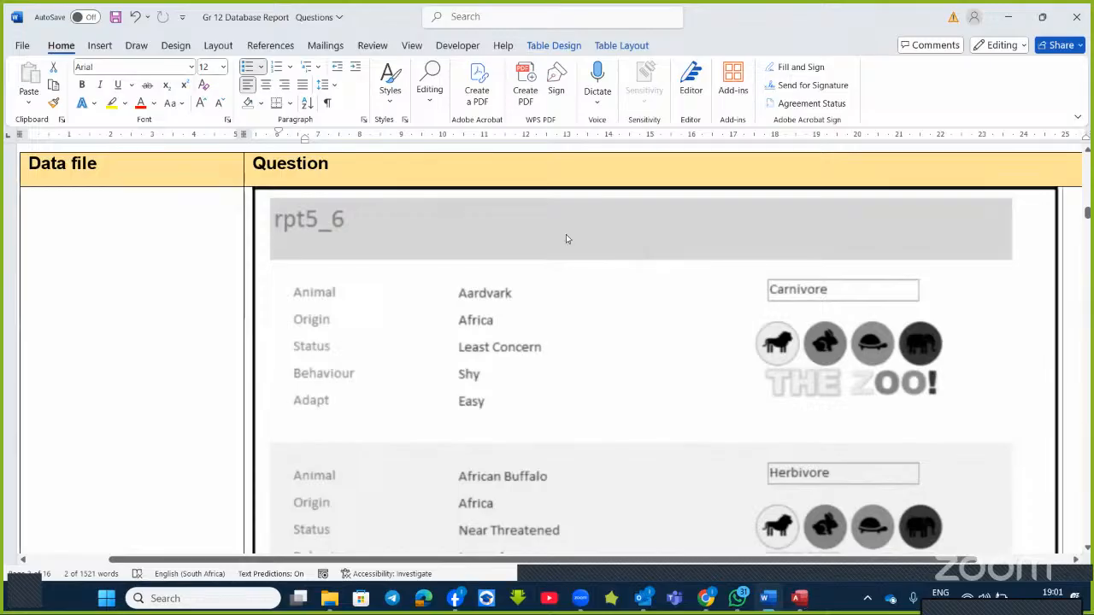
- Return to Access and shift the Detail section's Group text box to about 15.6 cm from the left edge
key(alt+Tab)
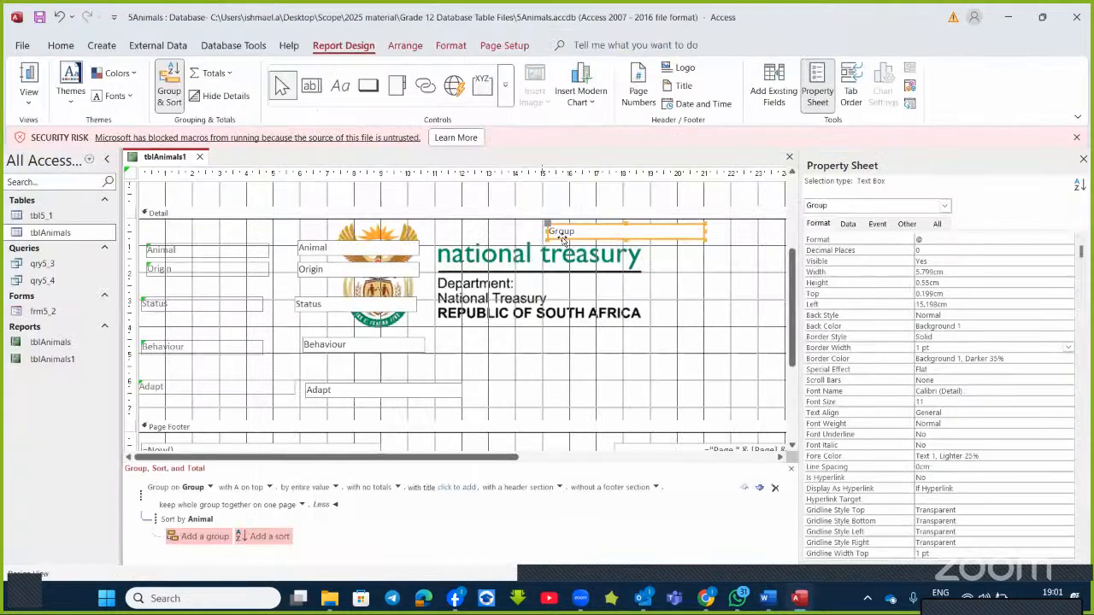
drag(563, 240, 574, 240)
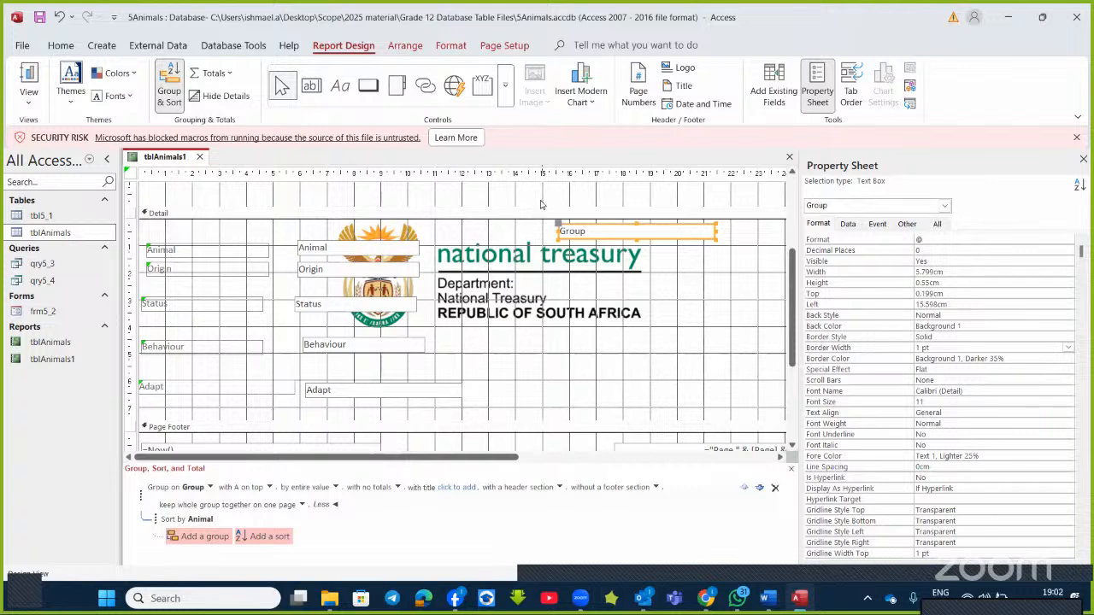
scroll(543, 204, up, 1)
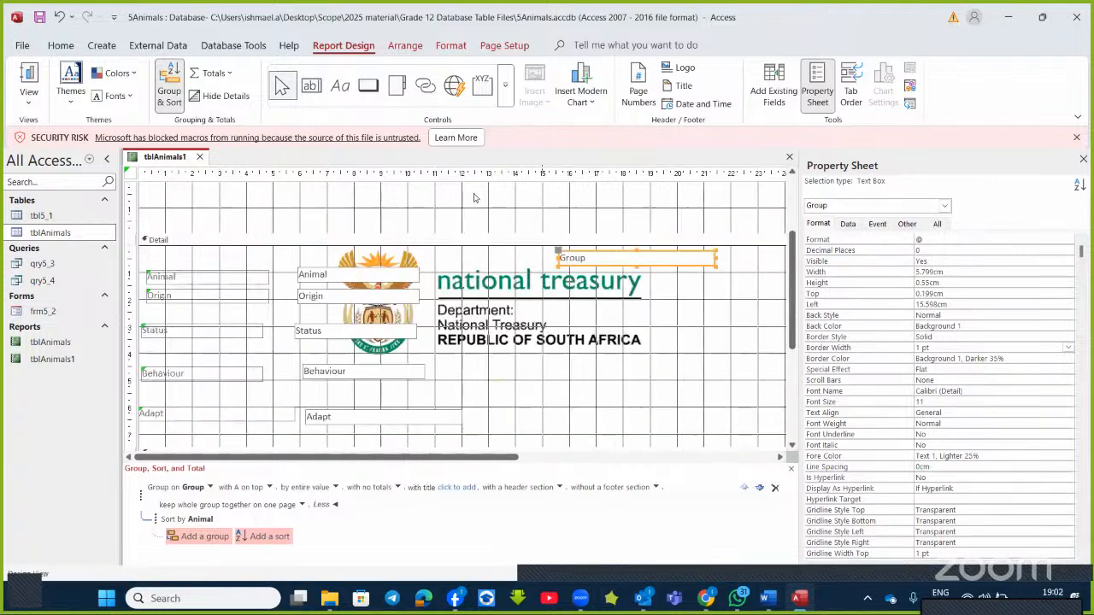
click(339, 86)
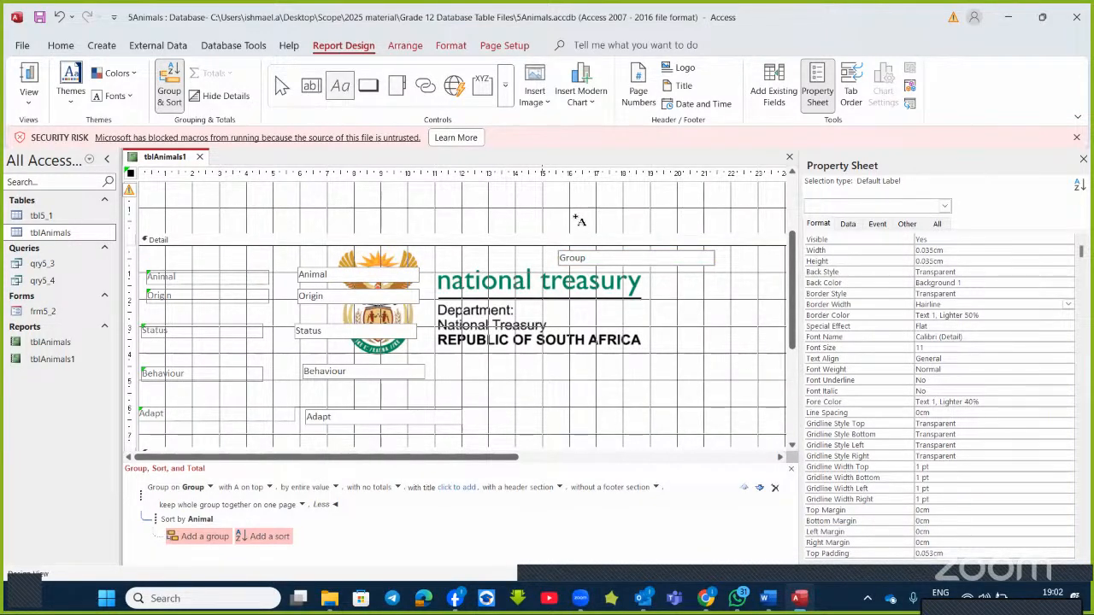
click(649, 232)
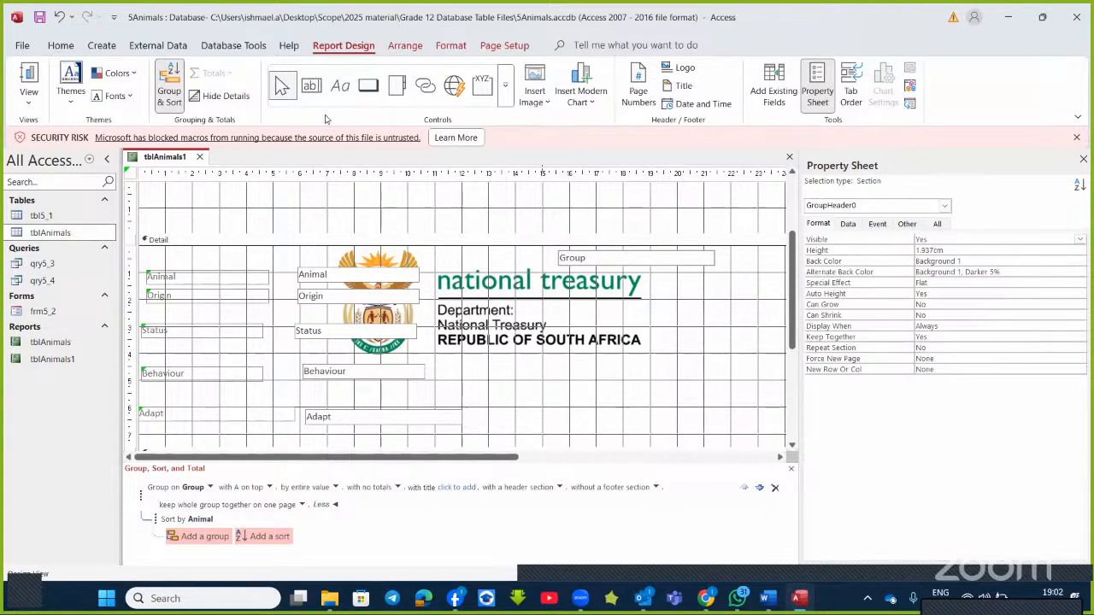
click(340, 86)
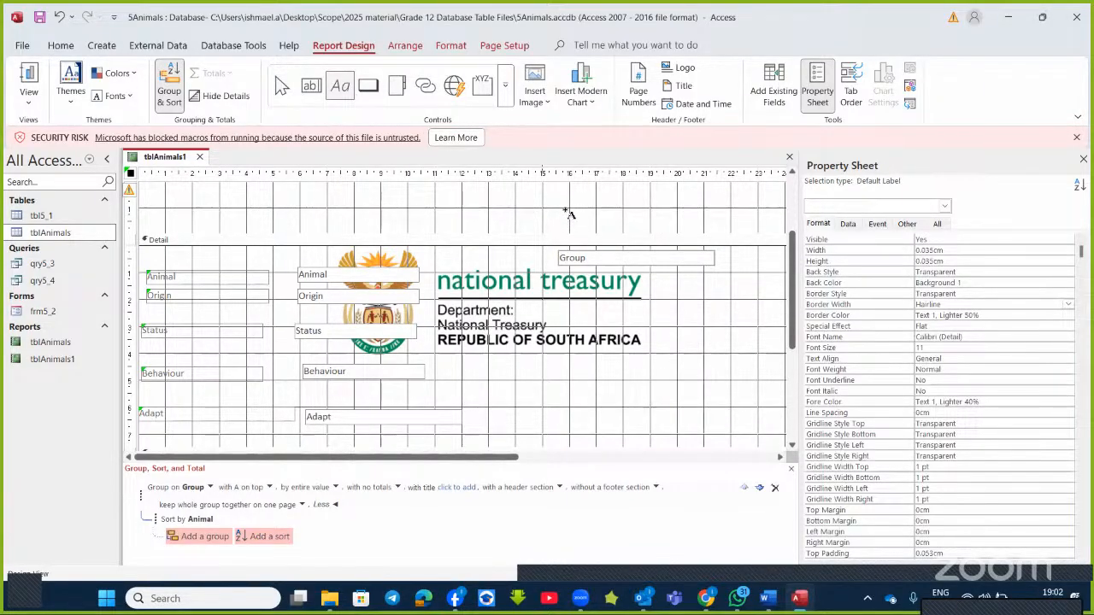
click(641, 230)
scroll(590, 256, up, 2)
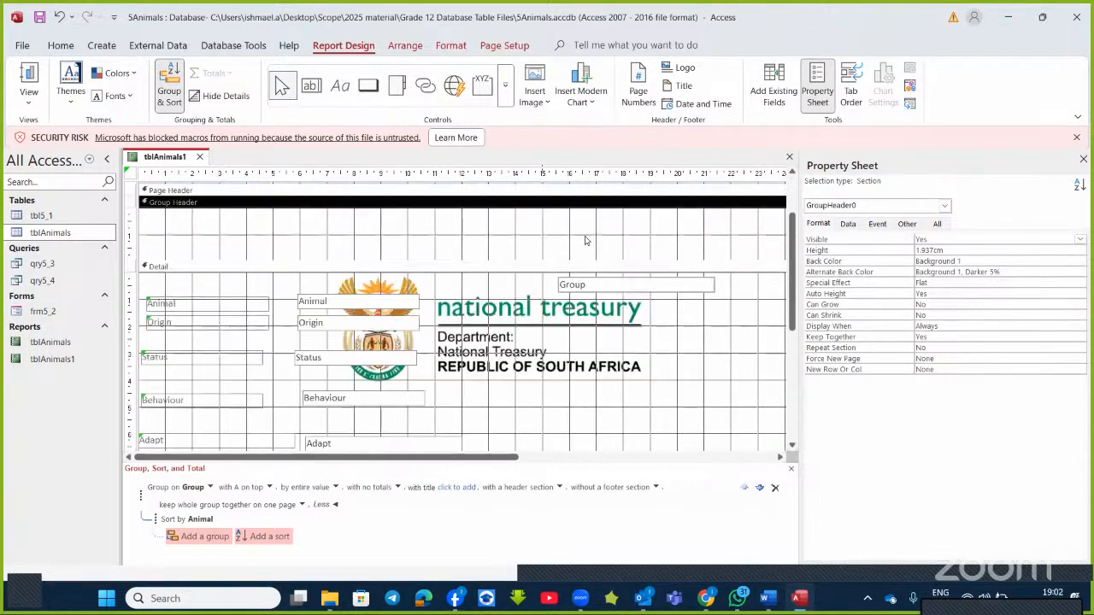
click(611, 316)
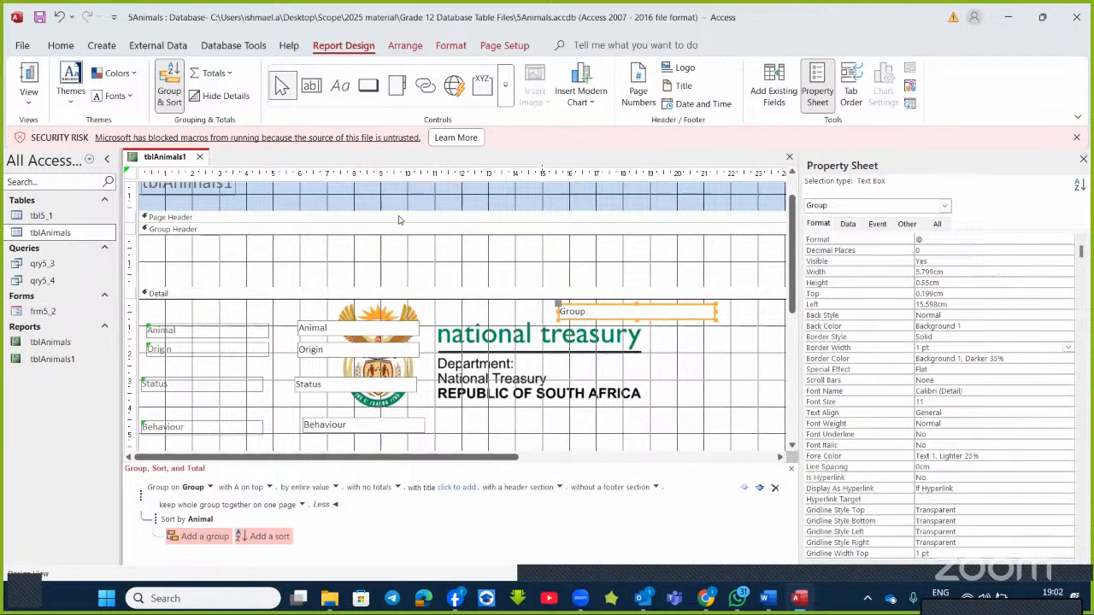
- Add a label reading "Group" to the Group Header above the Group text box and widen it to about 2.1 cm
click(341, 87)
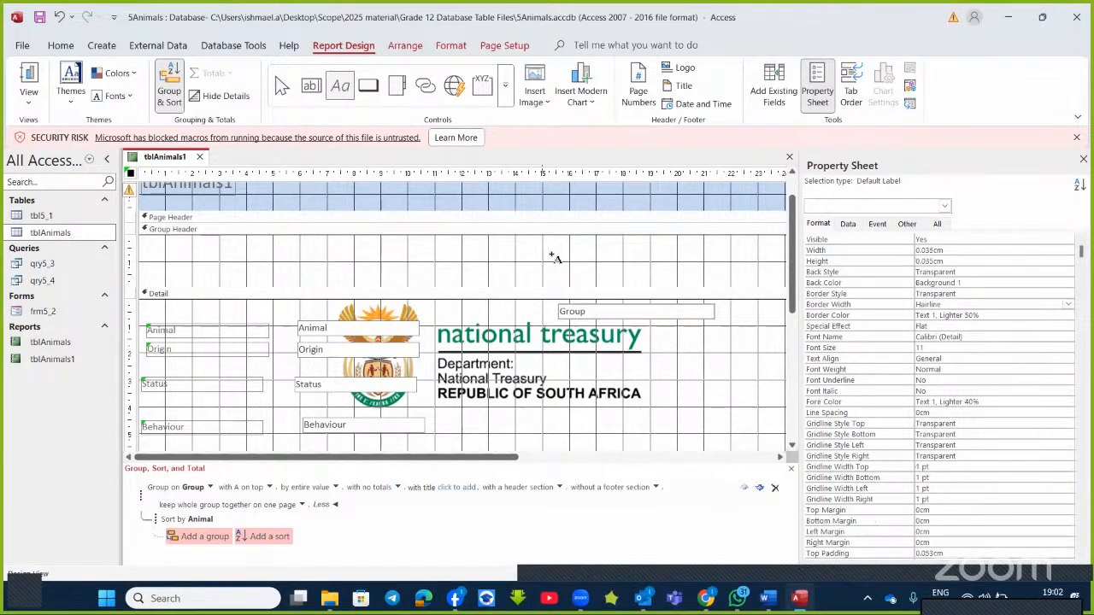
key(Escape)
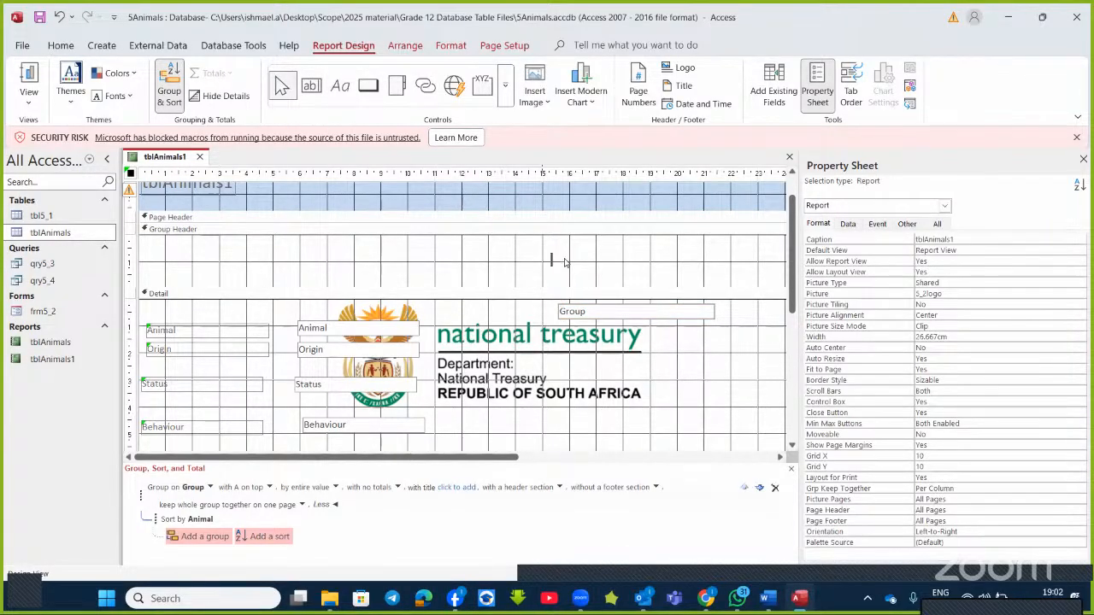
text(Group)
click(578, 276)
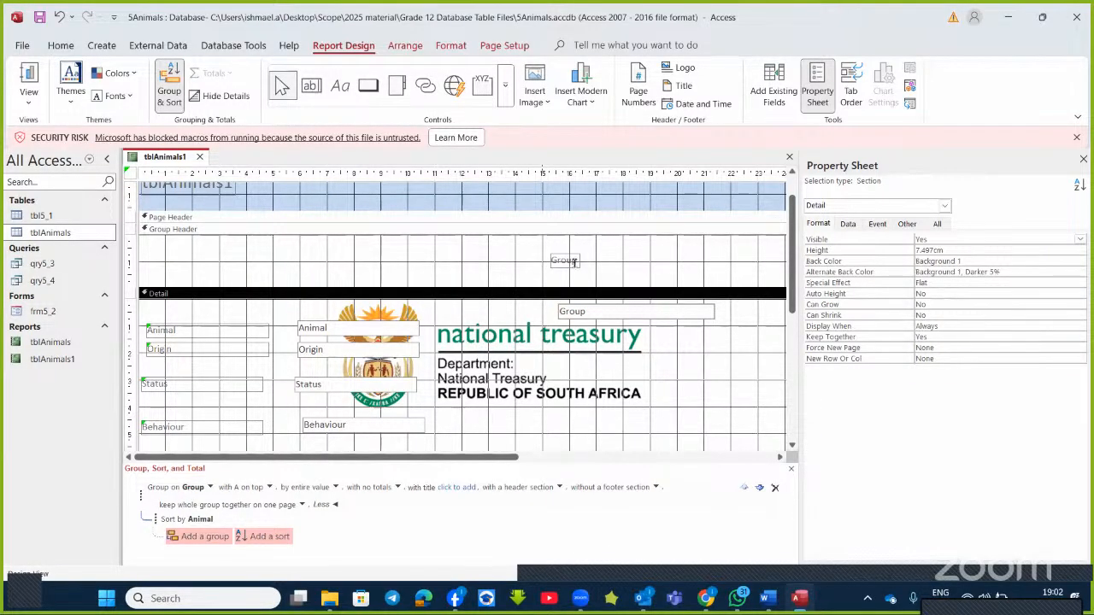
click(575, 265)
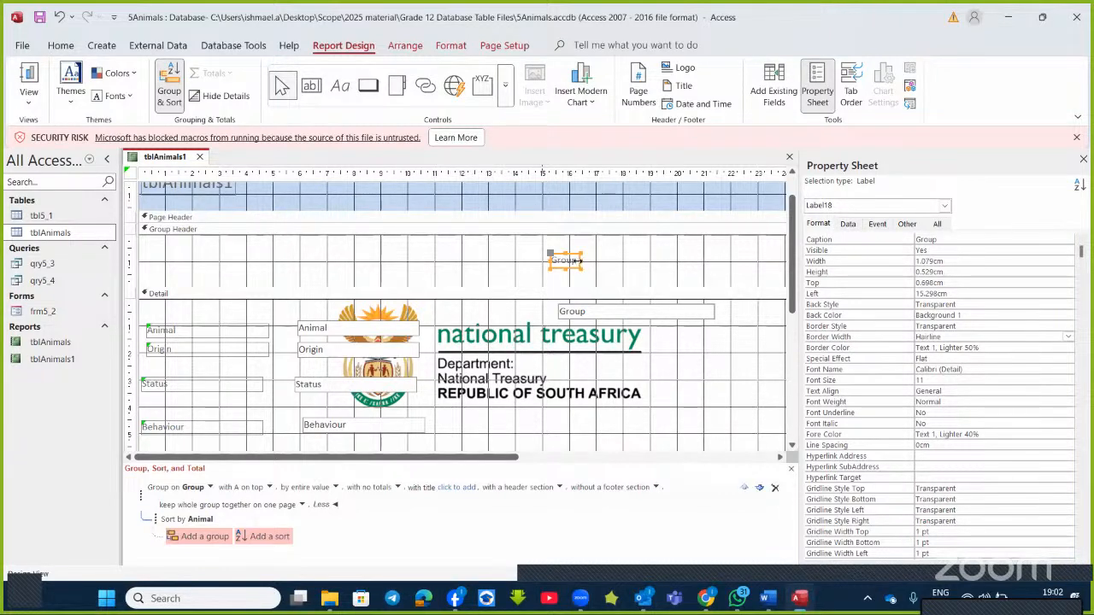
drag(580, 261, 614, 262)
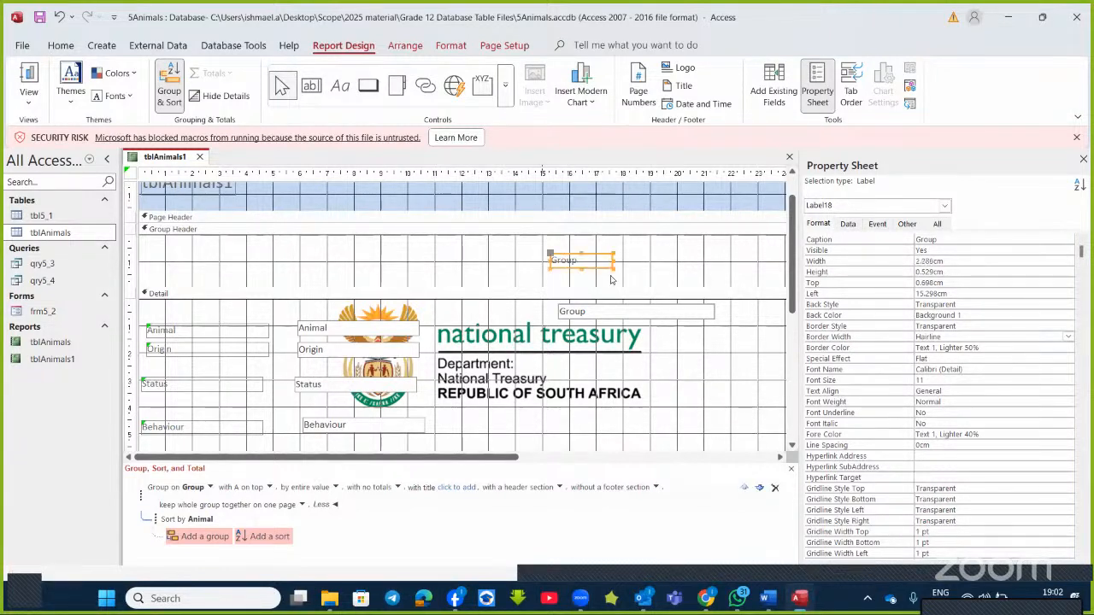
- Check the Word sample once more, return to Access and close the tblAnimals1 report without saving its design changes
click(575, 319)
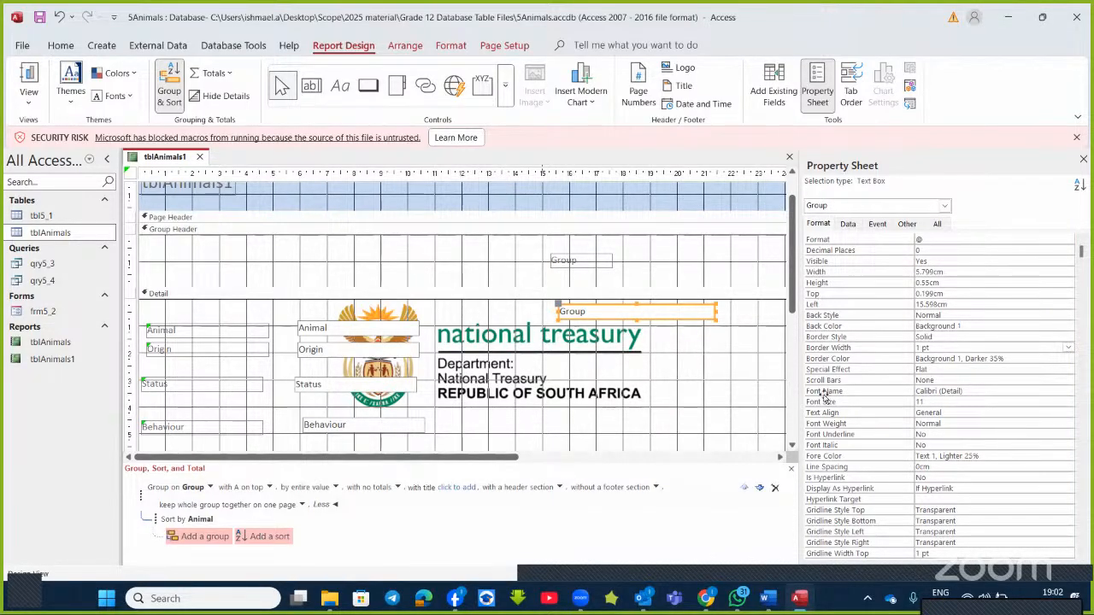
key(alt+Tab)
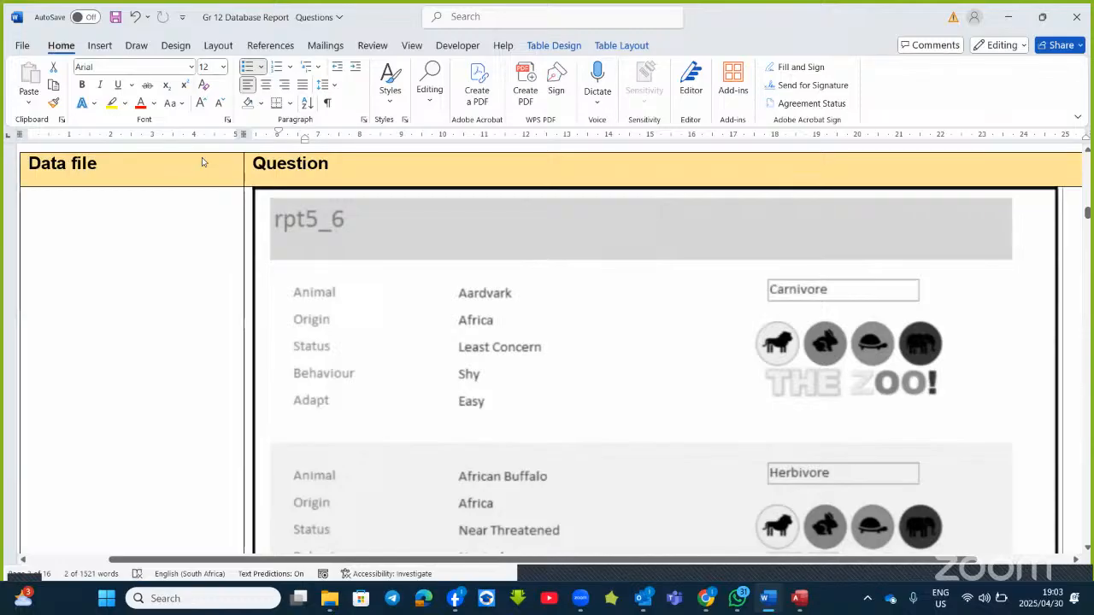
key(alt+Tab)
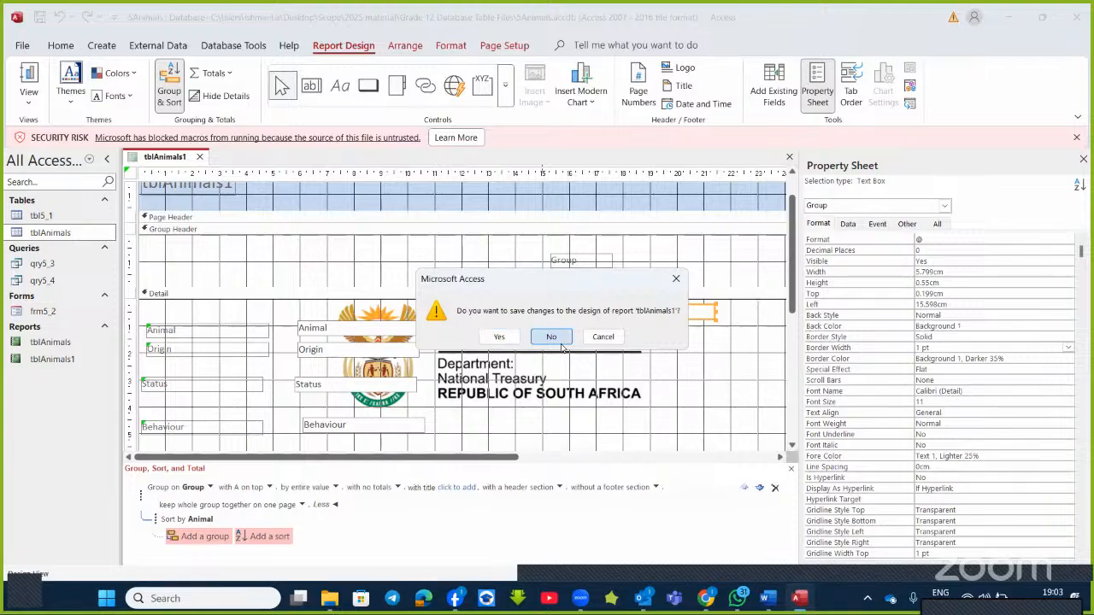
click(551, 337)
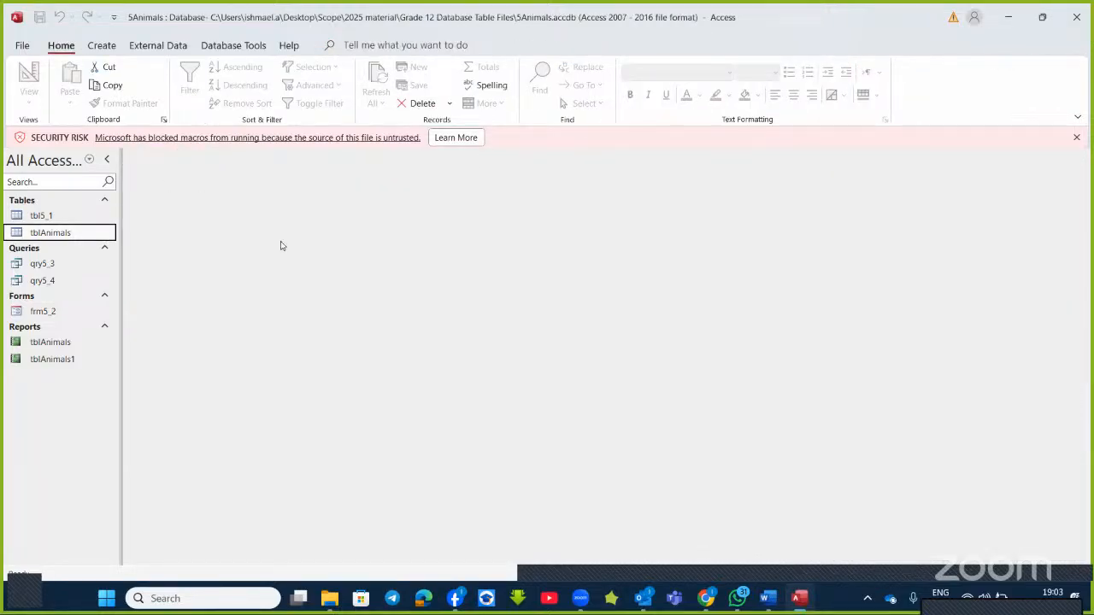
- Open the tblAnimals and tblAnimals1 reports in Report View to see their grouped layouts
click(49, 345)
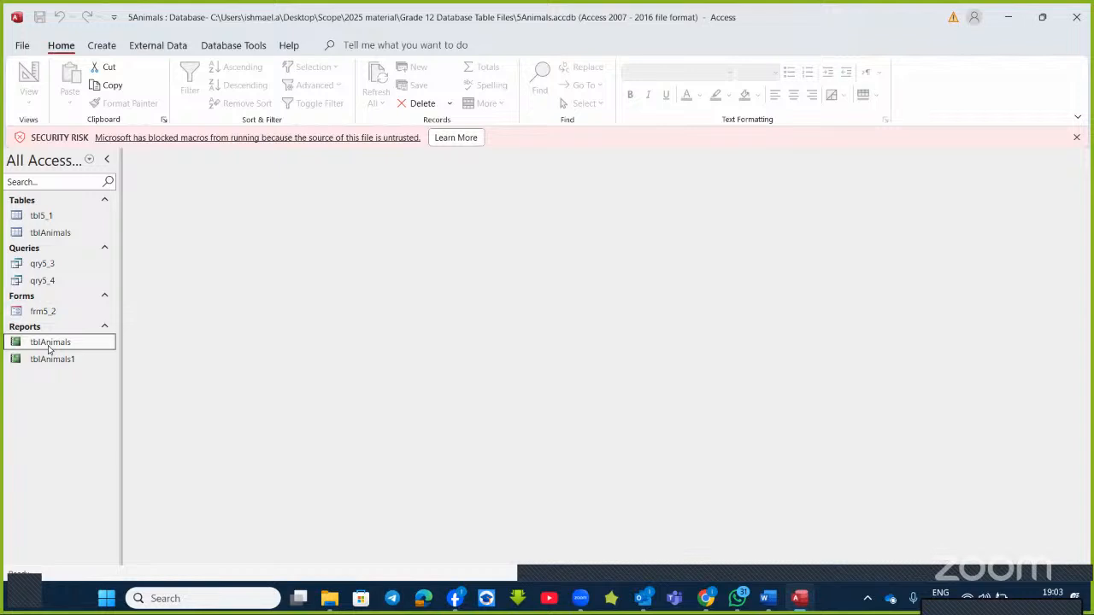
double_click(50, 347)
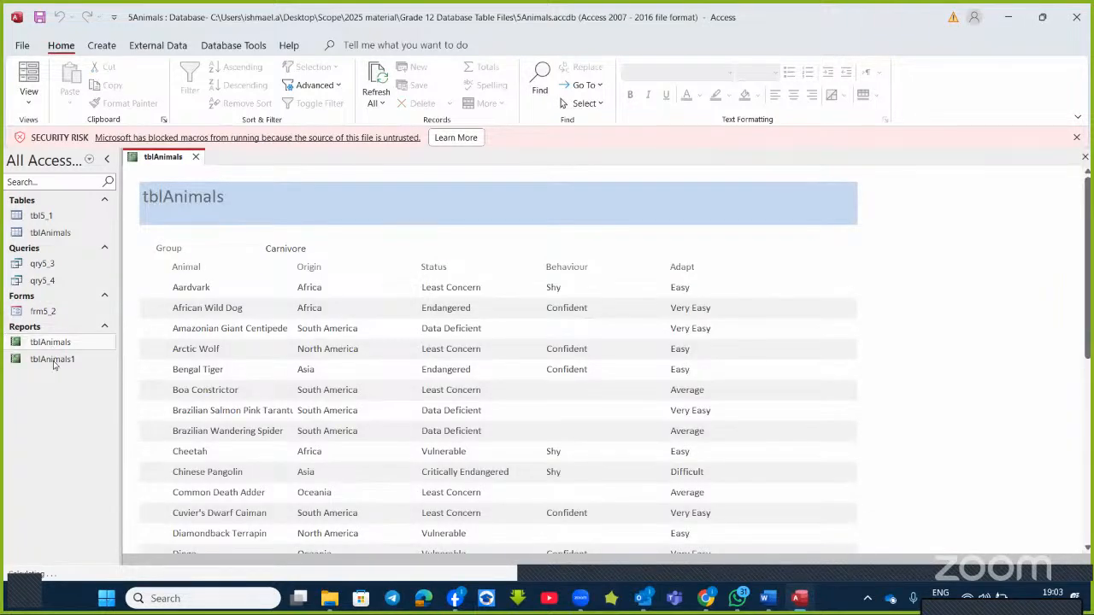
click(52, 362)
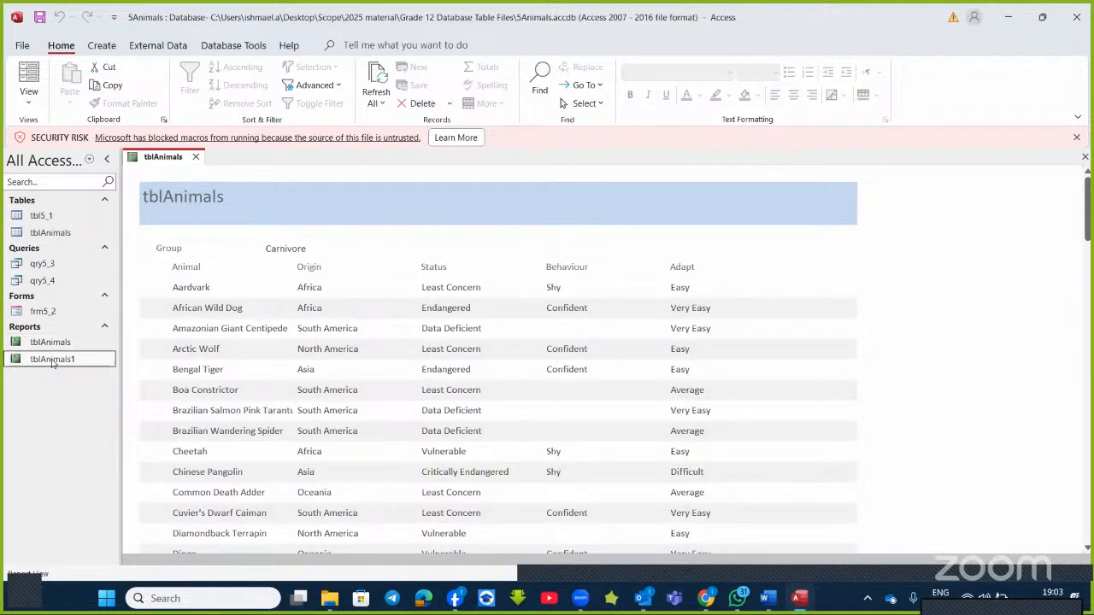
key(Return)
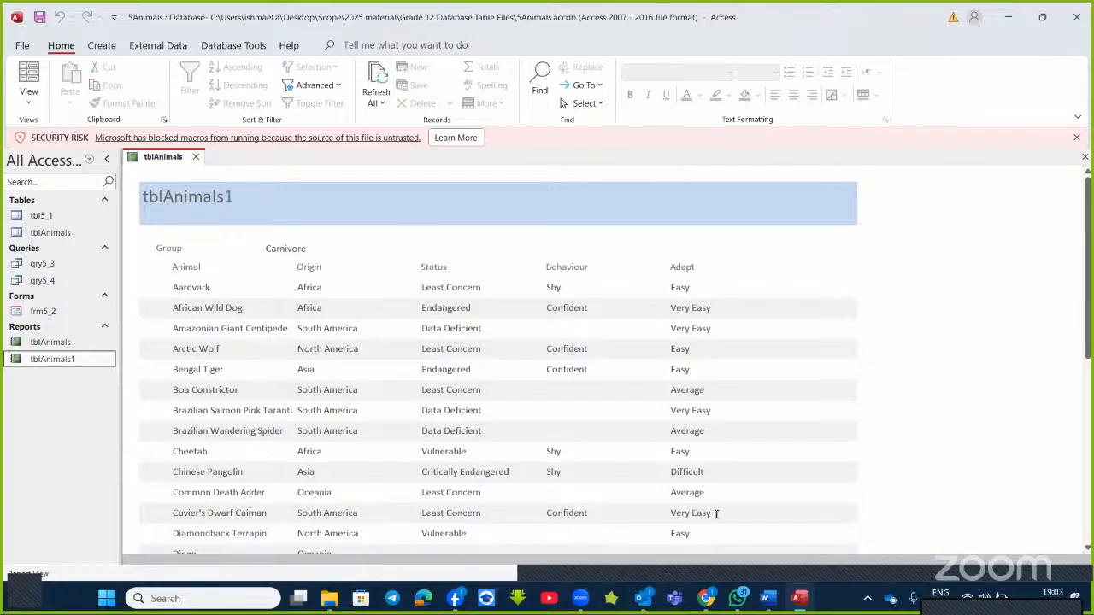
- Switch to Word and read the 5FAMOUS exercise instructions for modifying its rpt5_6 report
click(769, 605)
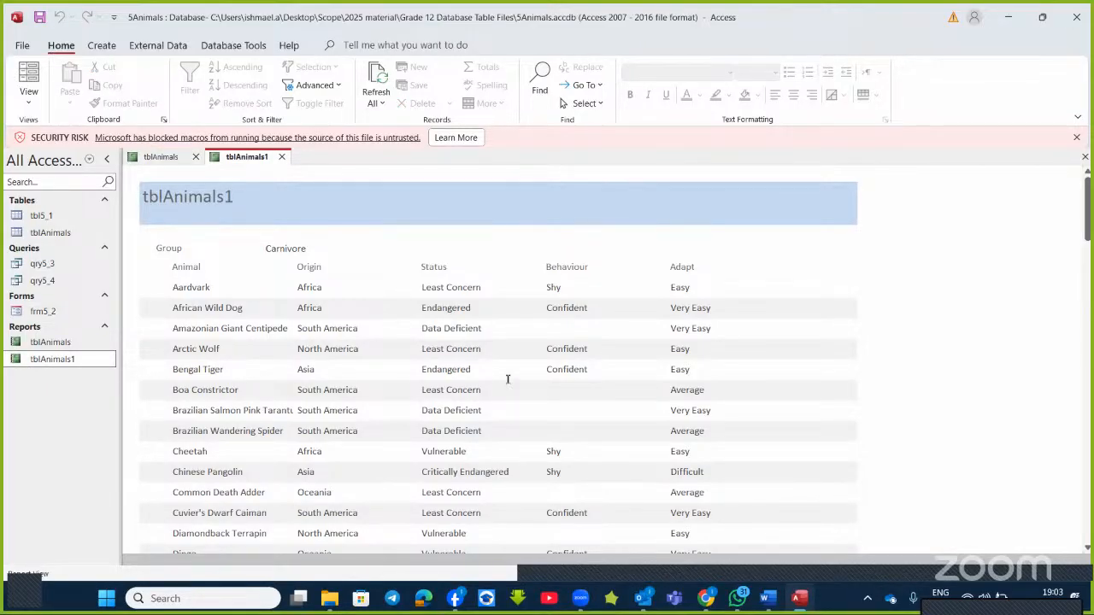
scroll(511, 376, up, 3)
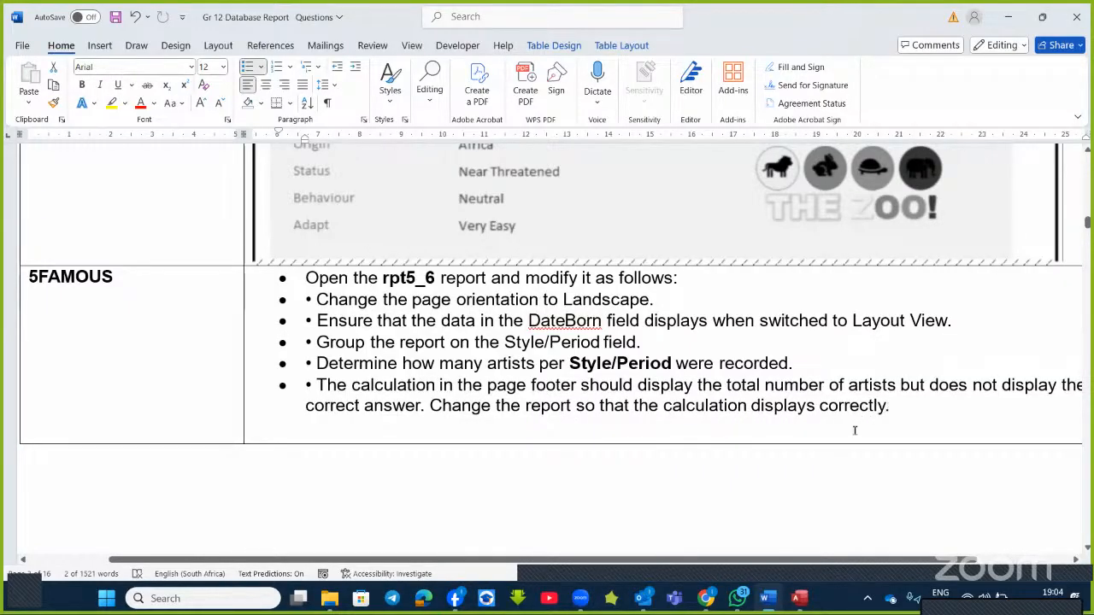
- Switch to File Explorer and look through the Grade 12 Database Table Files folder for the 5Famous database
click(329, 600)
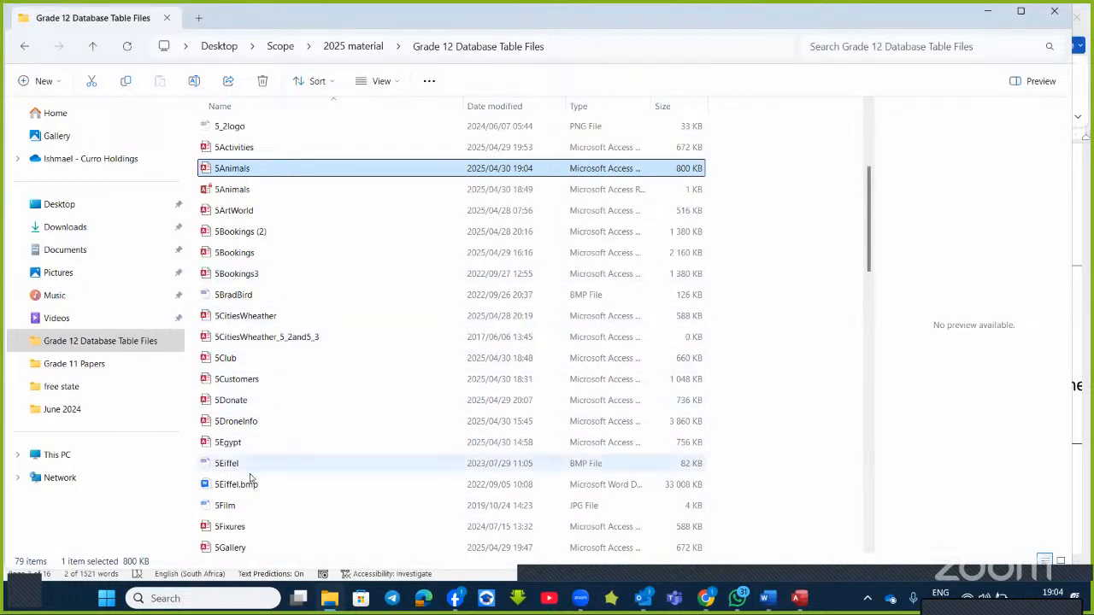
scroll(250, 494, down, 1)
scroll(250, 494, down, 3)
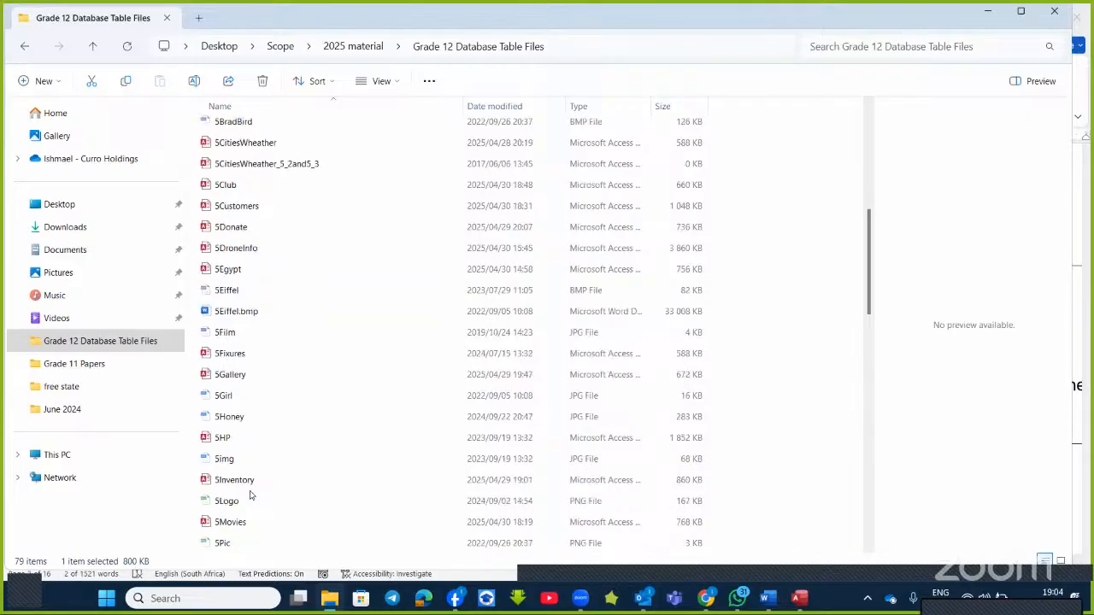
scroll(251, 493, up, 3)
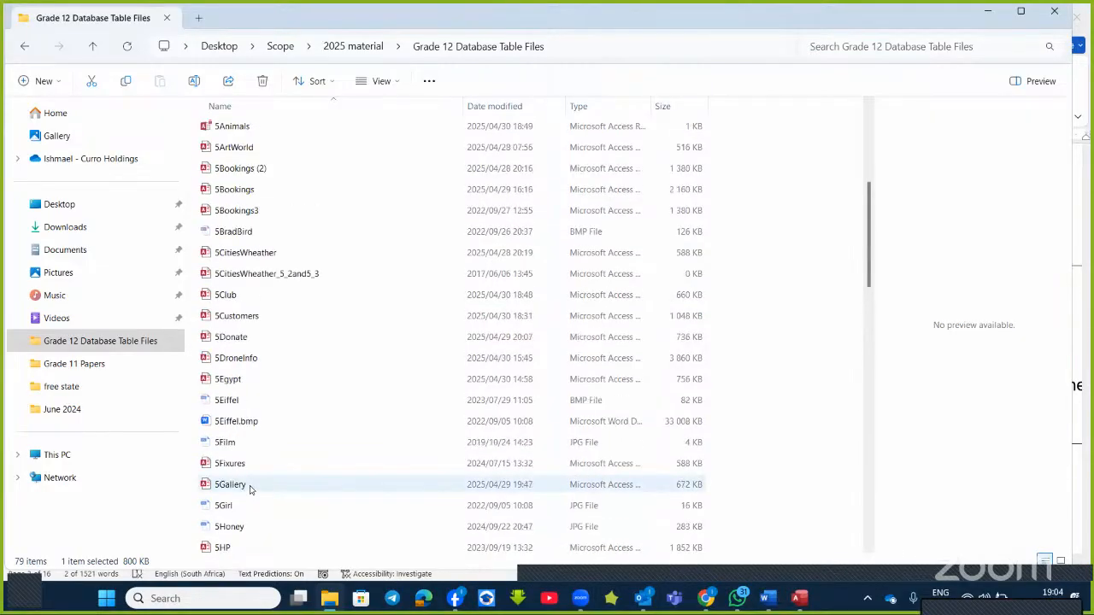
scroll(245, 405, up, 1)
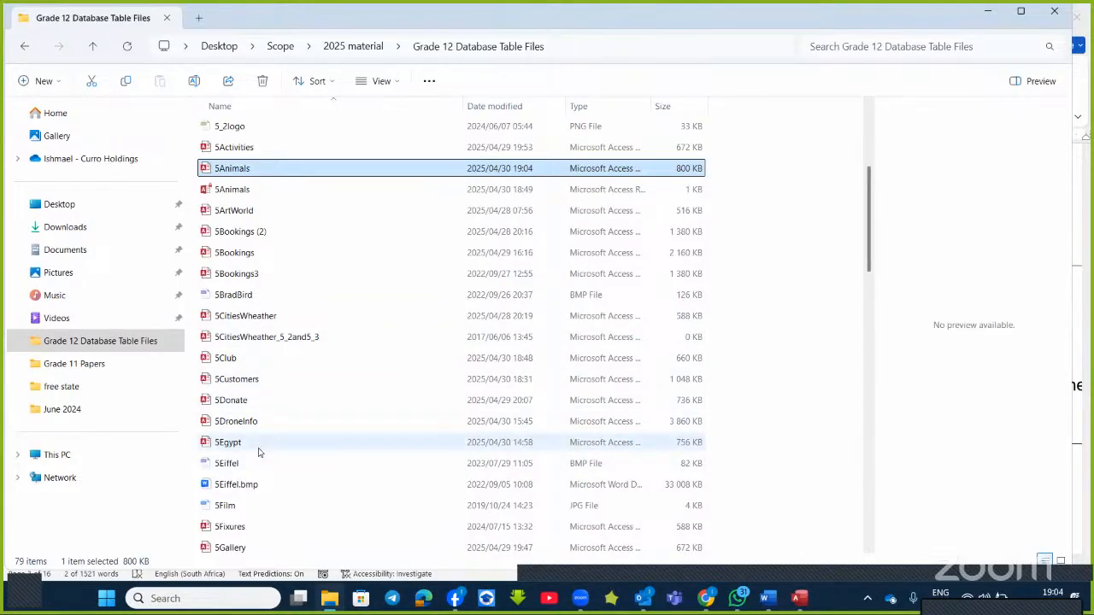
scroll(261, 456, down, 1)
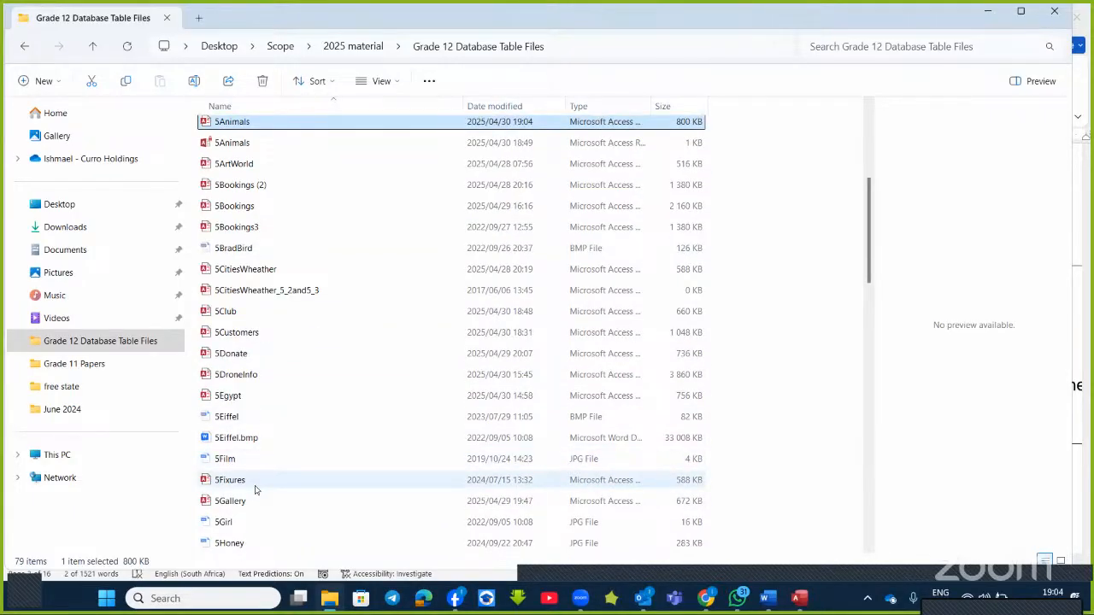
scroll(255, 489, down, 1)
scroll(255, 489, down, 2)
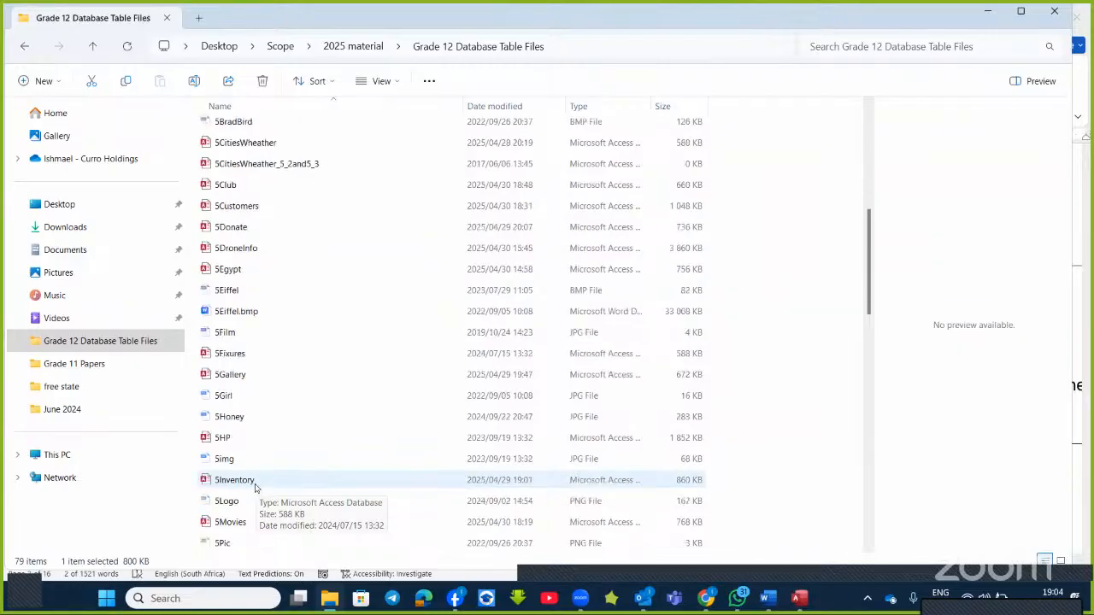
scroll(256, 488, down, 1)
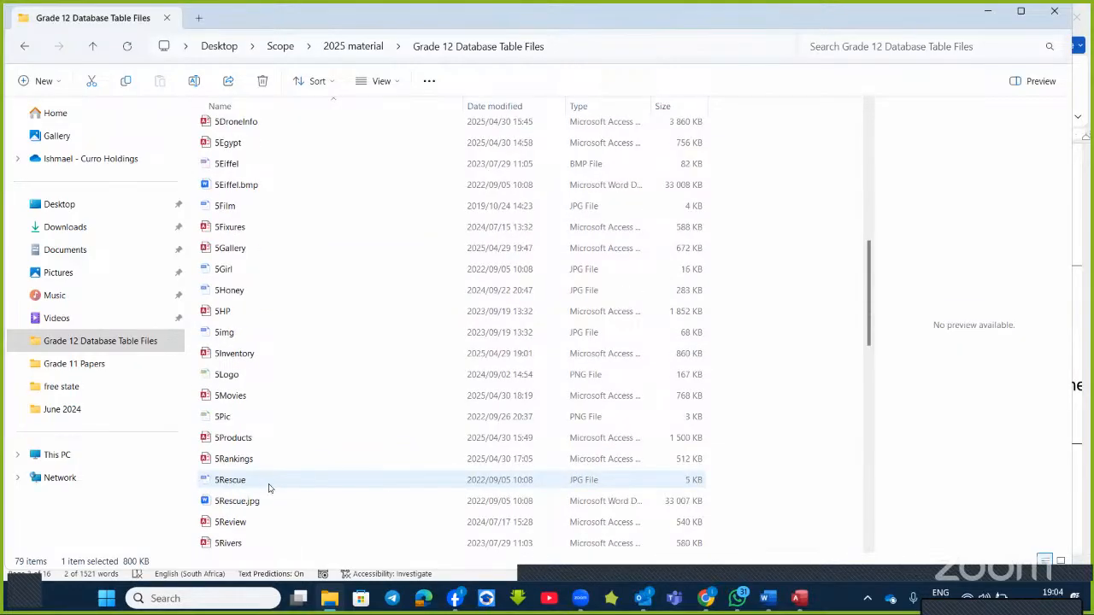
scroll(268, 488, down, 6)
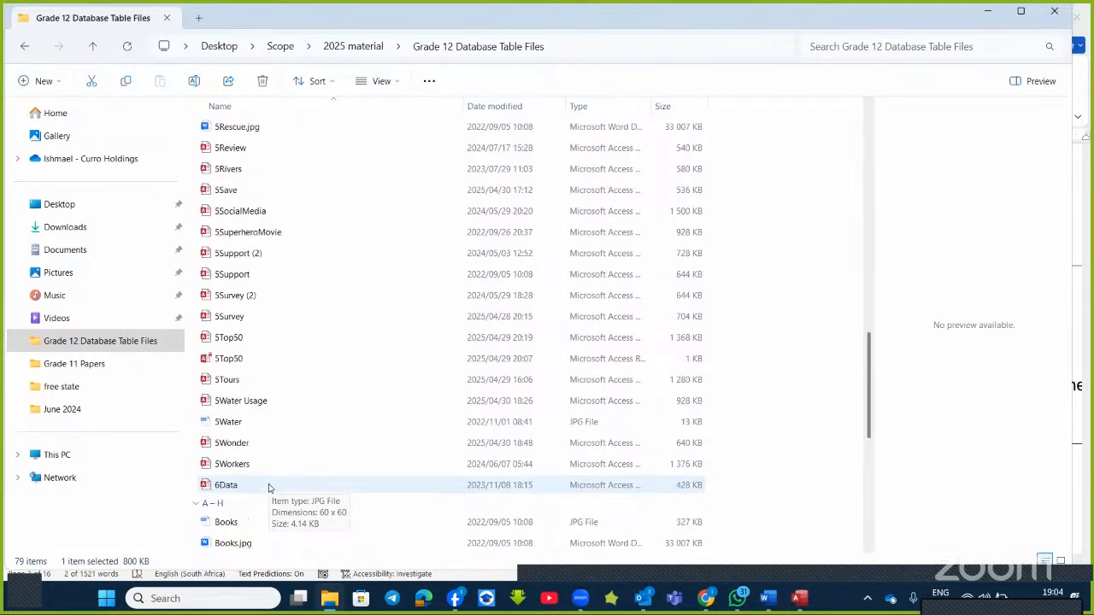
scroll(269, 488, up, 15)
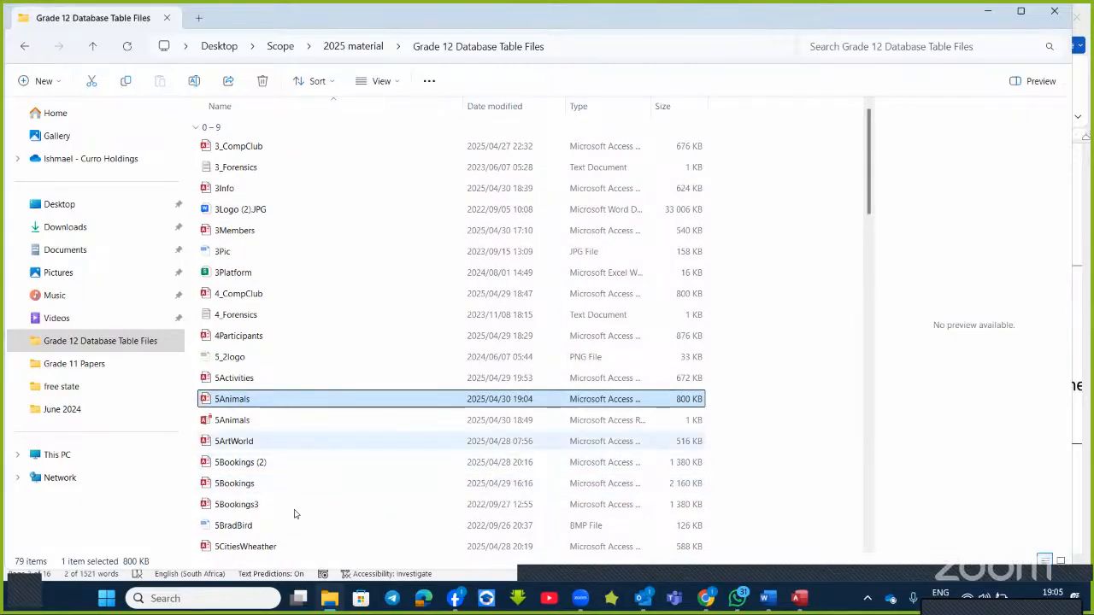
- Search the computer for "5famou", open the file location of the 5Famous Access database and open that database
click(106, 599)
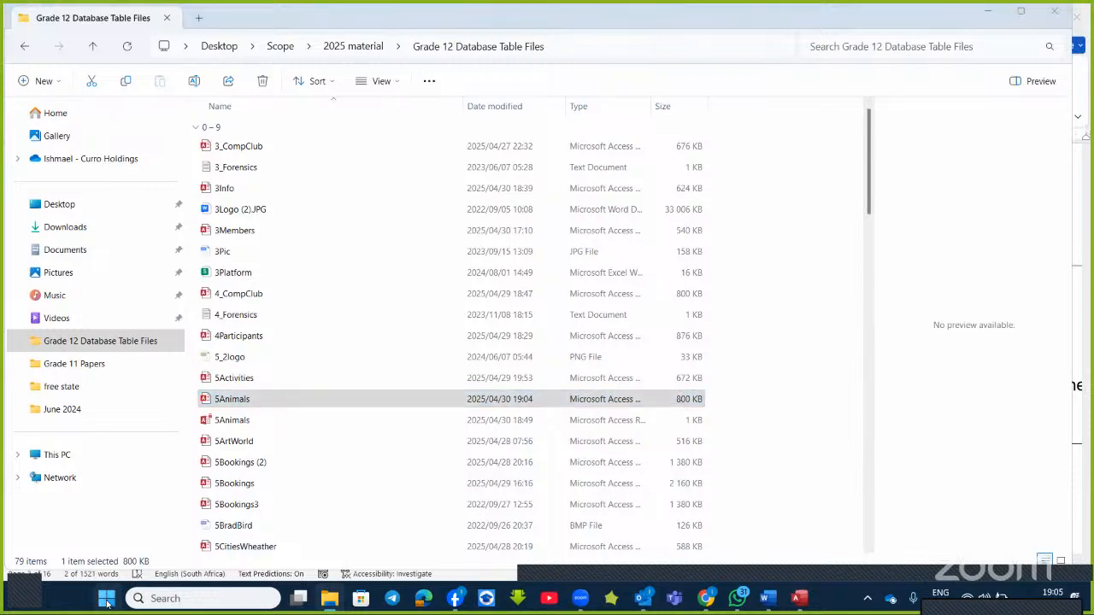
text(5)
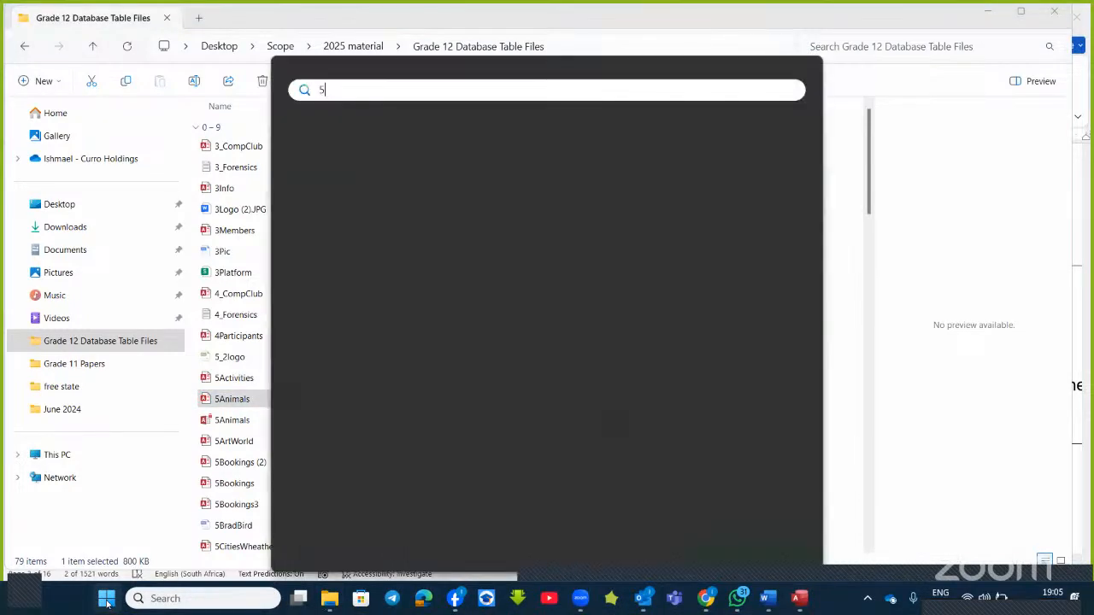
text(famou)
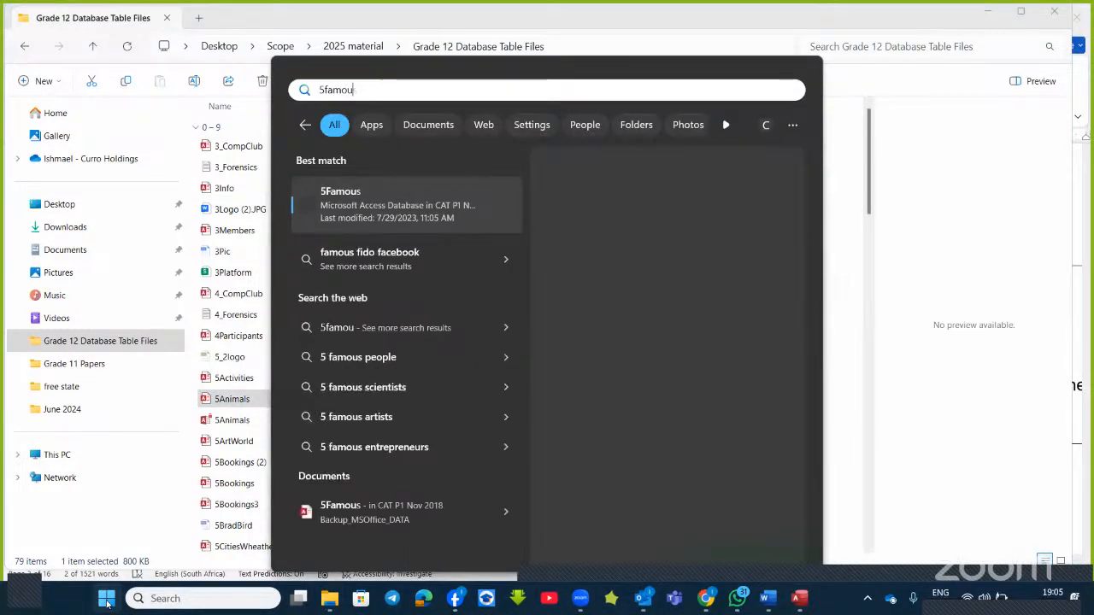
right_click(429, 218)
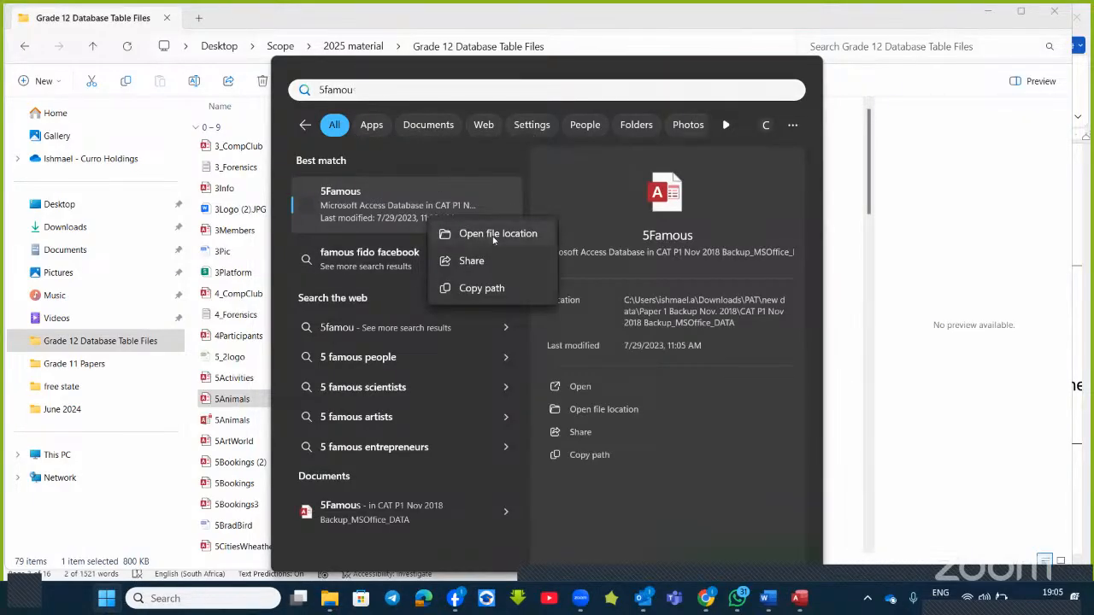
click(482, 236)
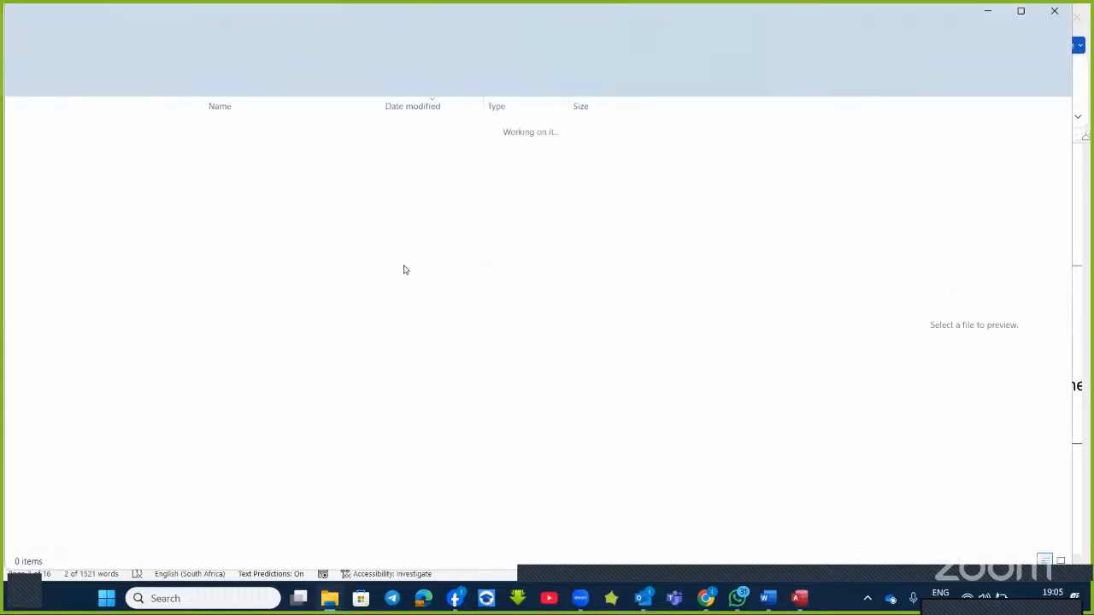
double_click(277, 377)
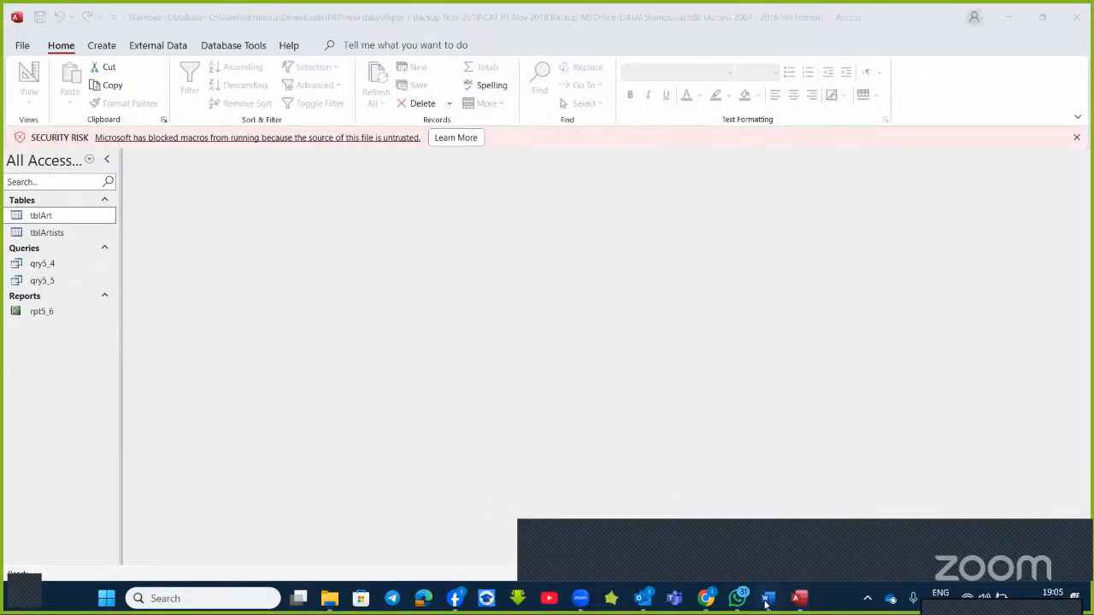
- Glance at the Word instructions and open the rpt5_6 report of the 5Famous database in Design View
click(768, 600)
click(767, 600)
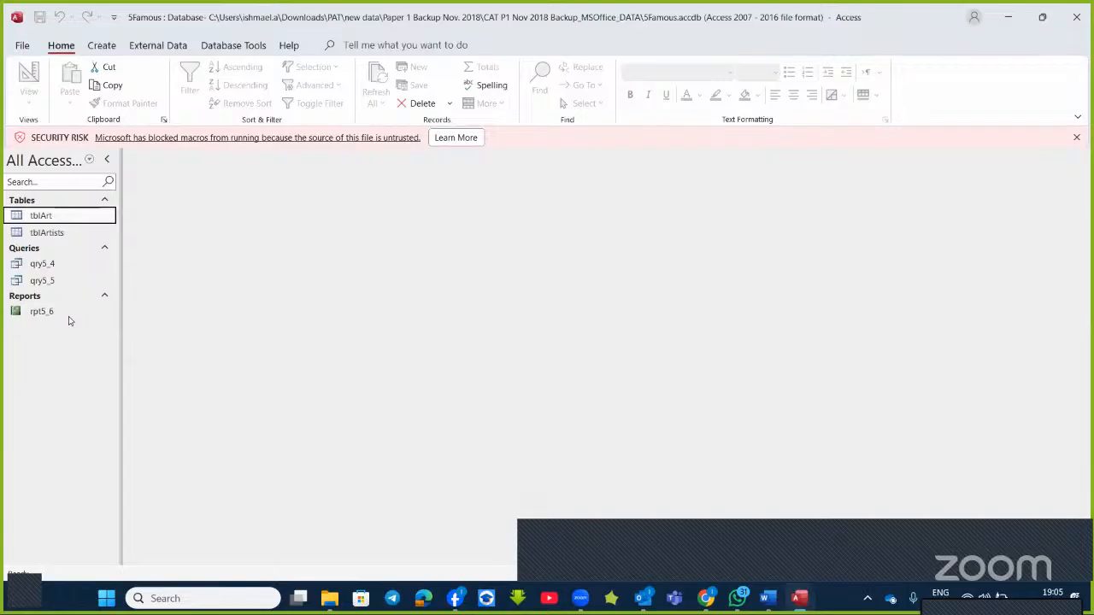
right_click(53, 313)
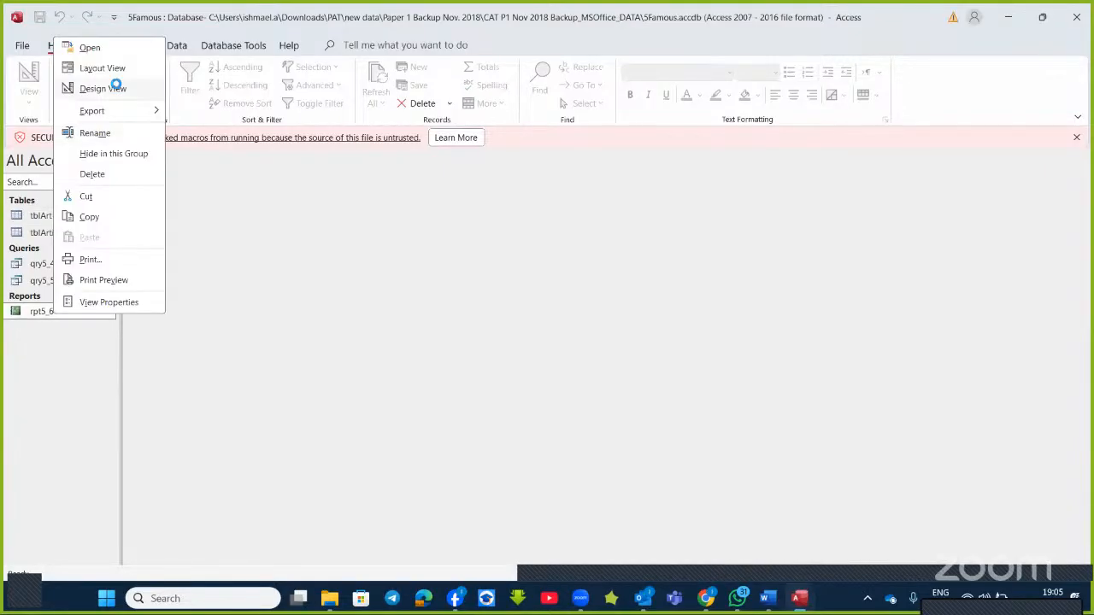
click(102, 88)
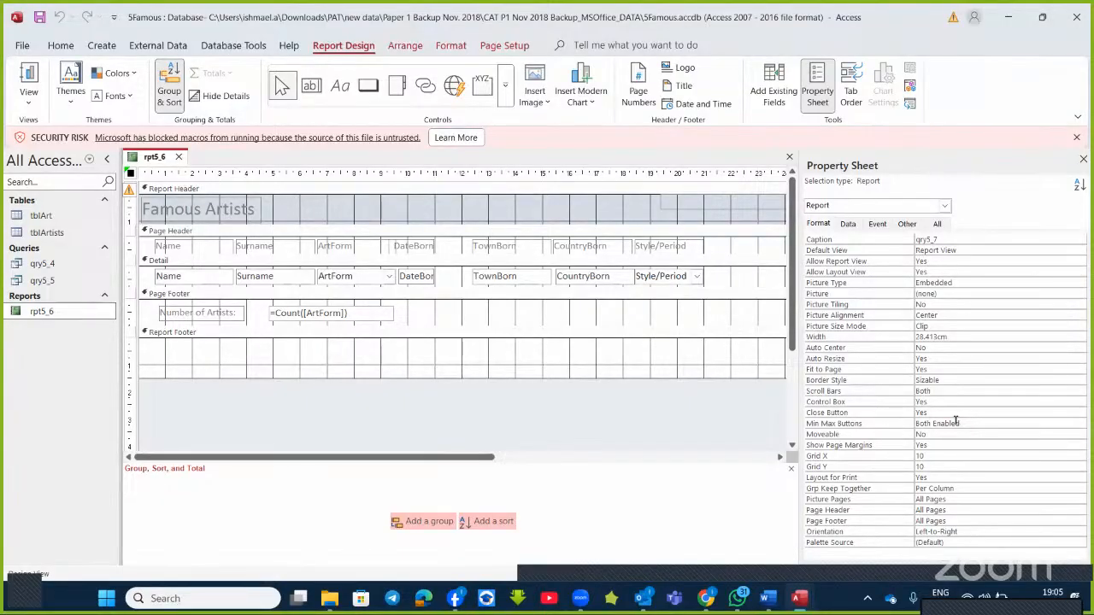
- Select the whole rpt5_6 report and change its page orientation to Landscape
click(640, 333)
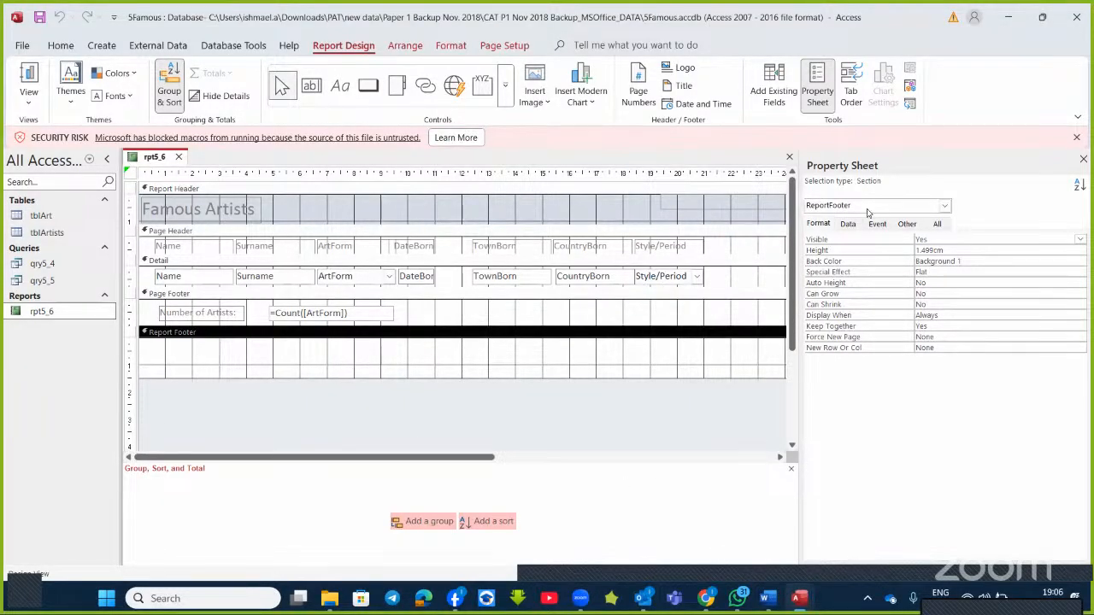
click(885, 208)
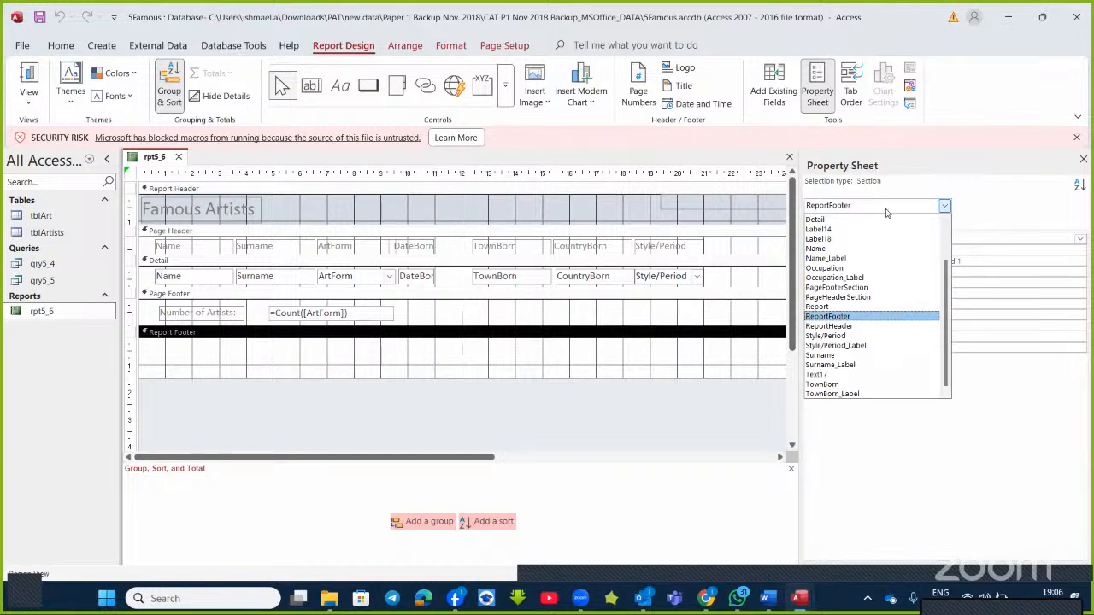
click(835, 307)
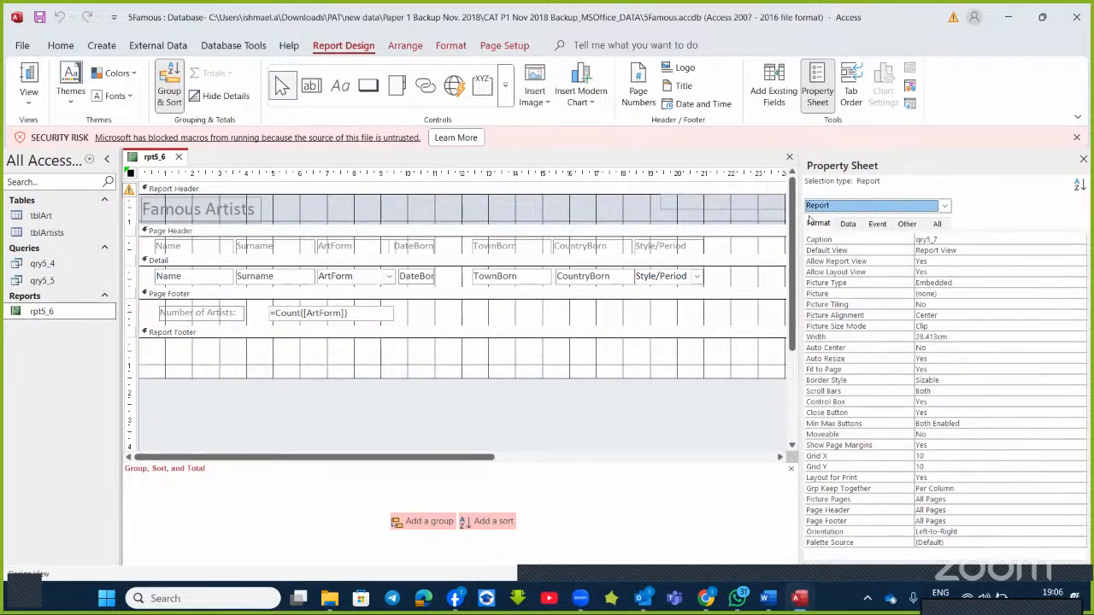
click(513, 48)
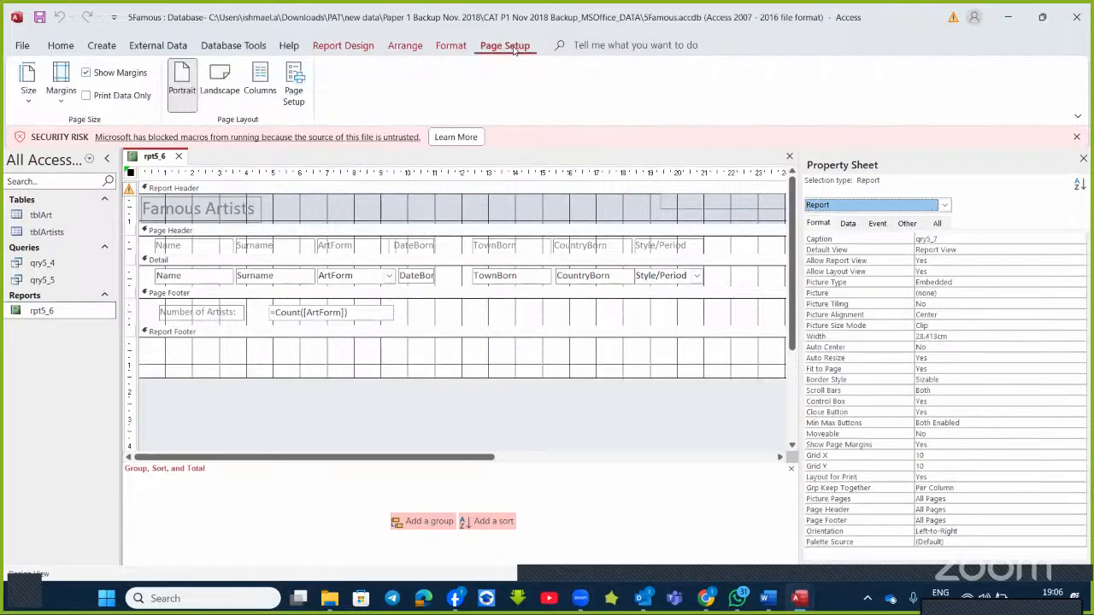
click(219, 86)
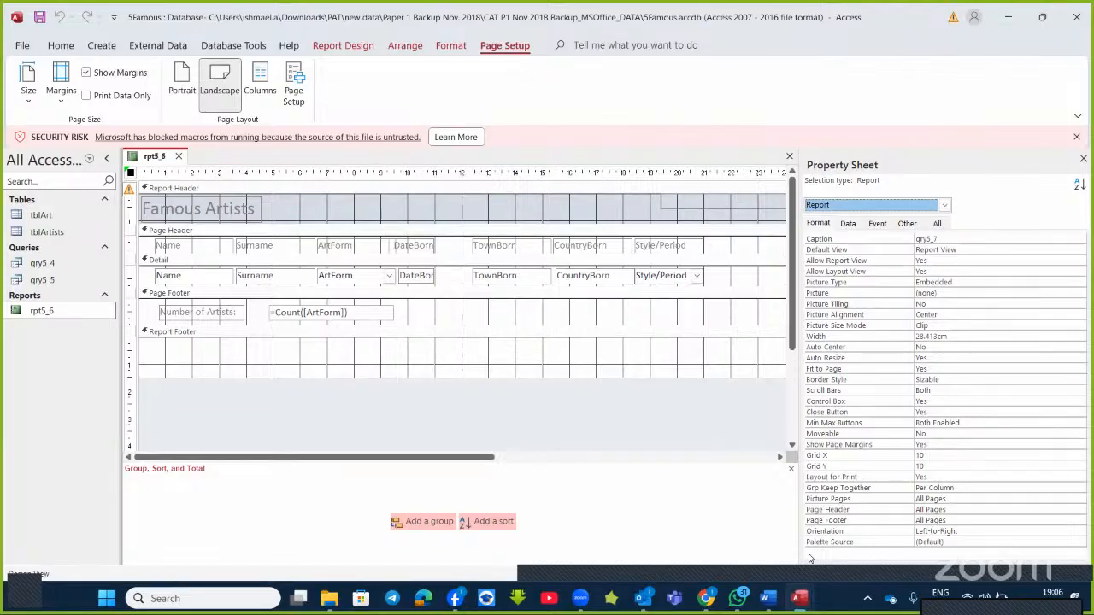
- Reread the 5FAMOUS instructions in Word, return to Access and check the Visible property of the DateBorn text box in the Detail section
click(766, 600)
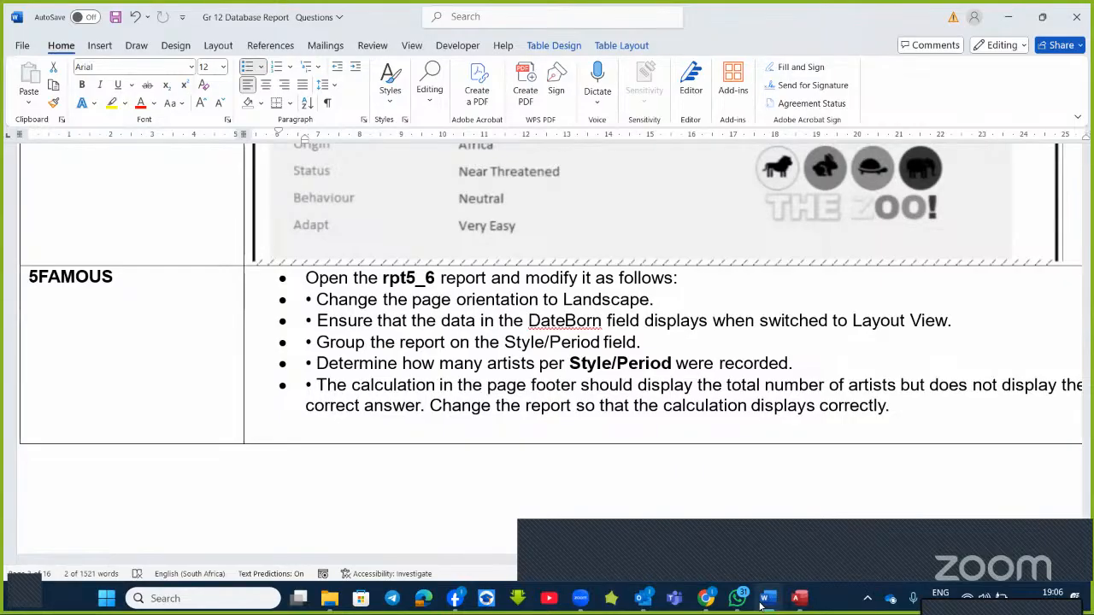
click(760, 605)
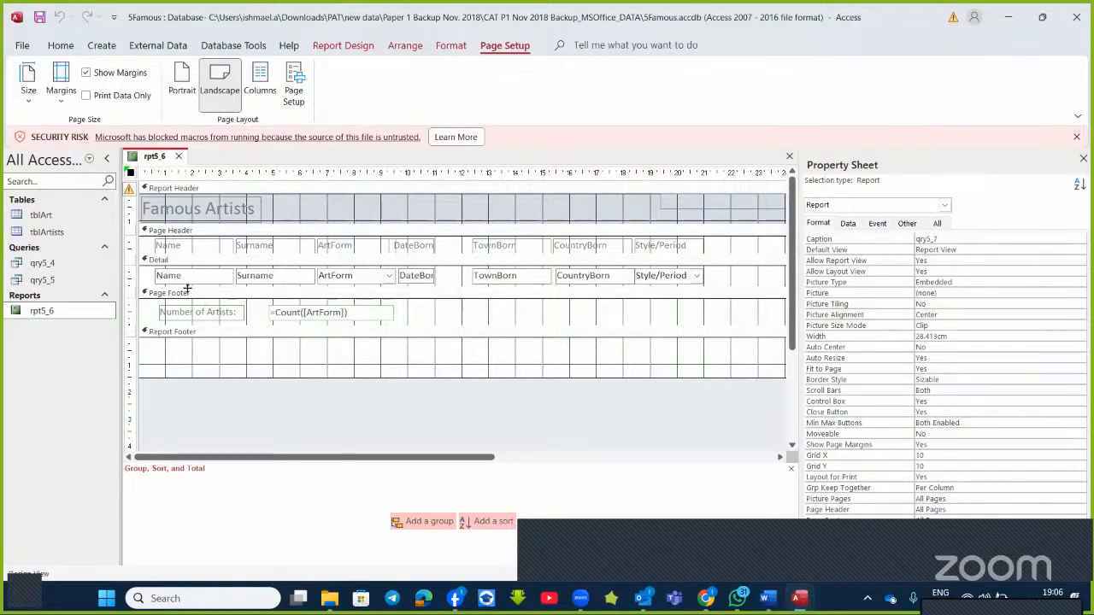
click(414, 247)
click(416, 278)
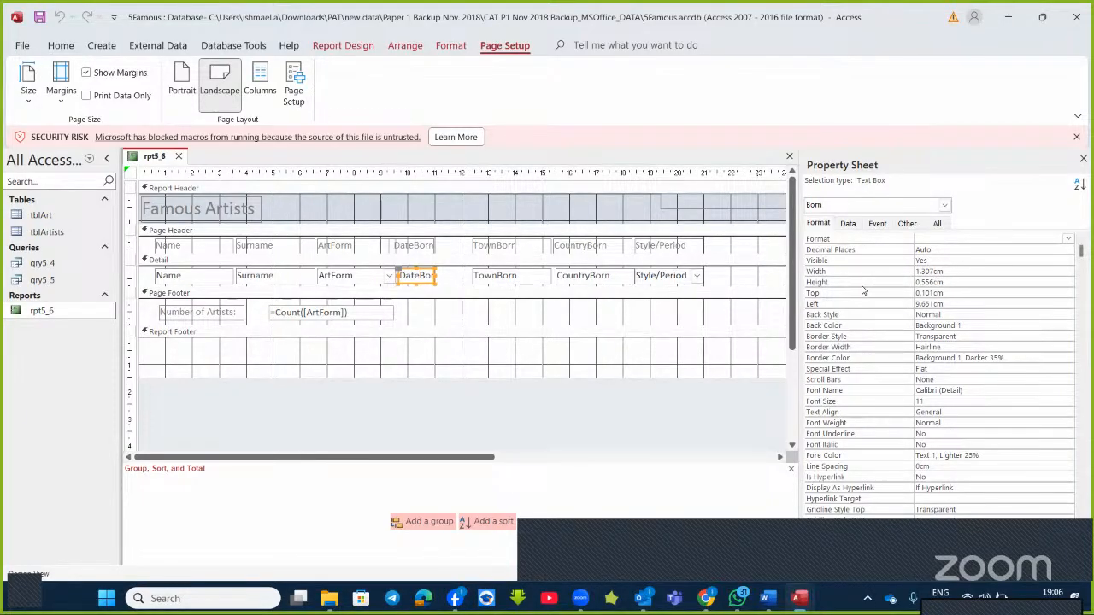
click(935, 224)
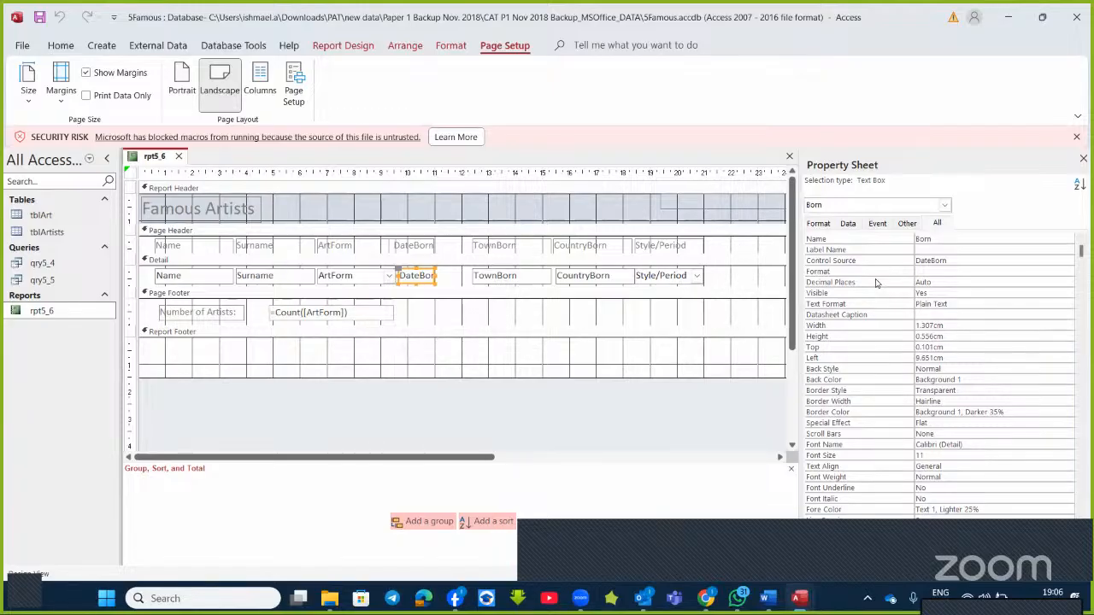
click(926, 292)
click(1068, 294)
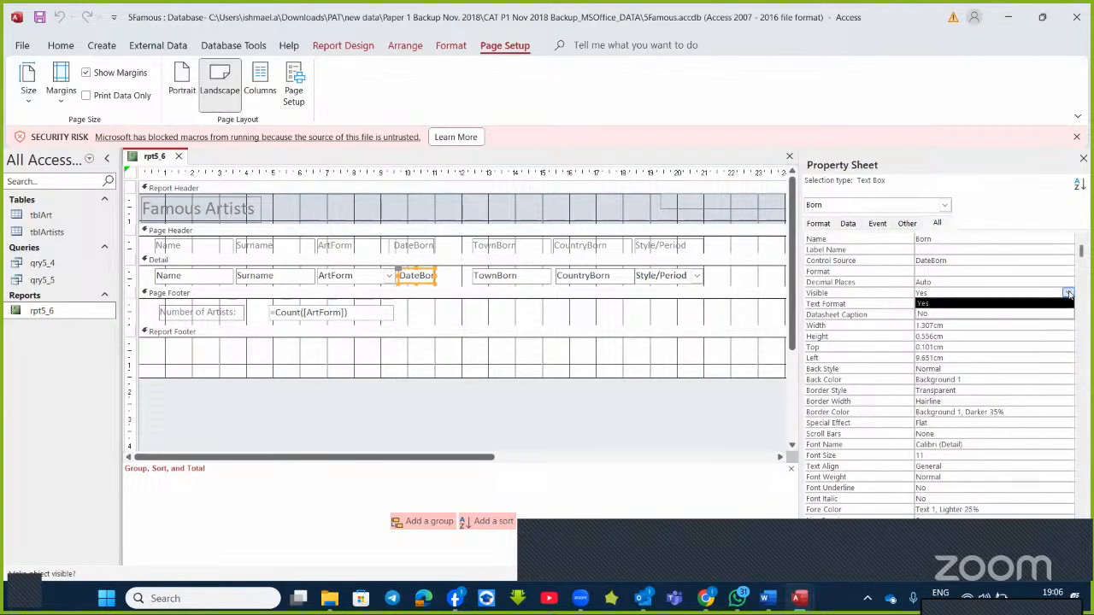
click(1068, 294)
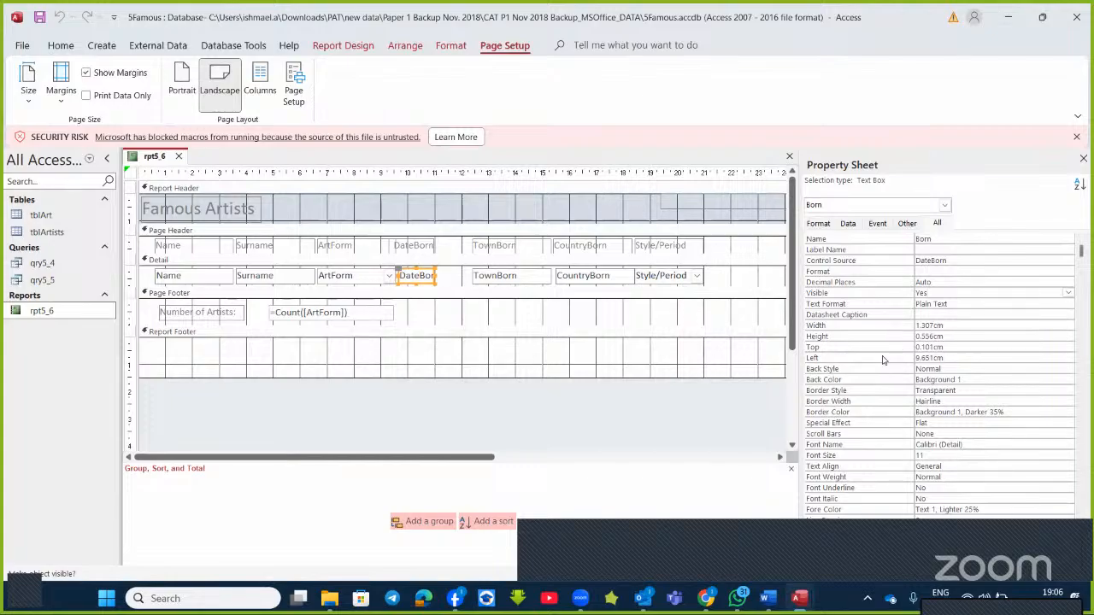
- Examine the remaining properties of the DateBorn text box for a setting that could hide its data
scroll(914, 397, down, 2)
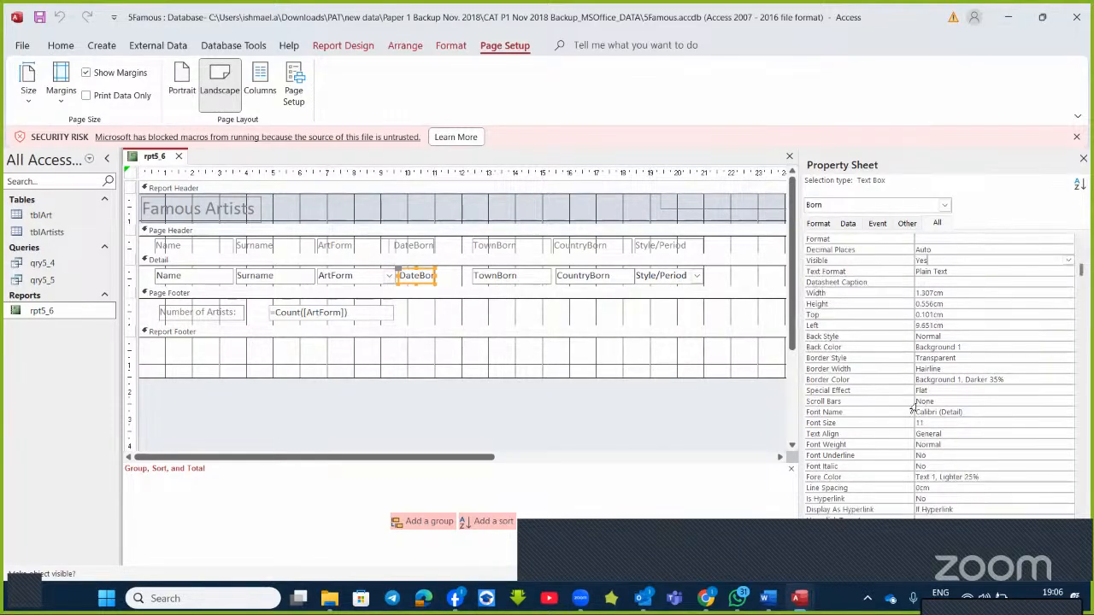
scroll(917, 404, down, 2)
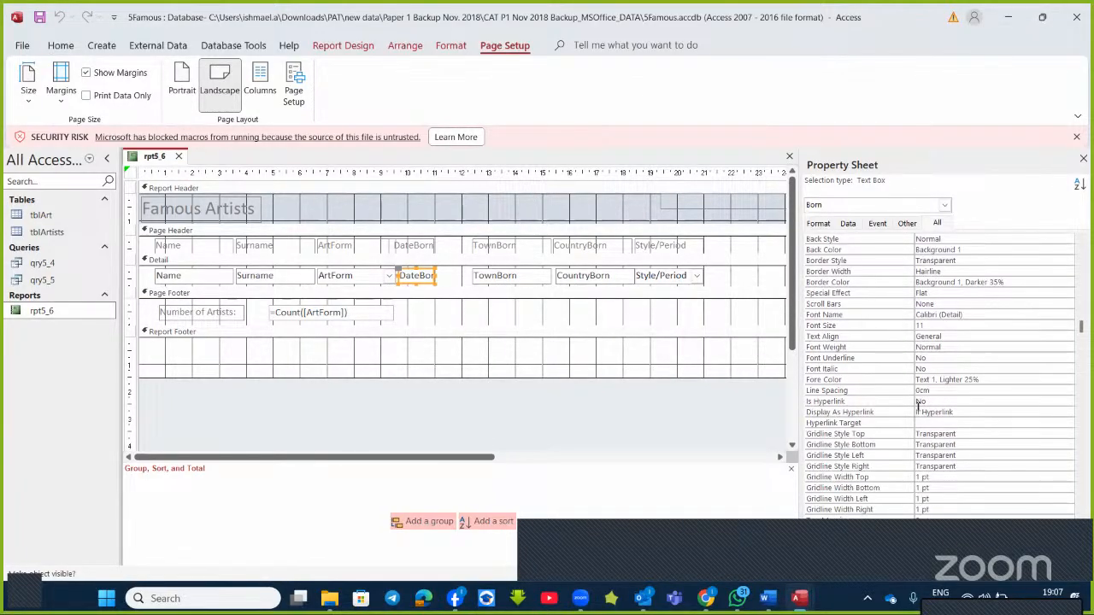
scroll(919, 405, down, 5)
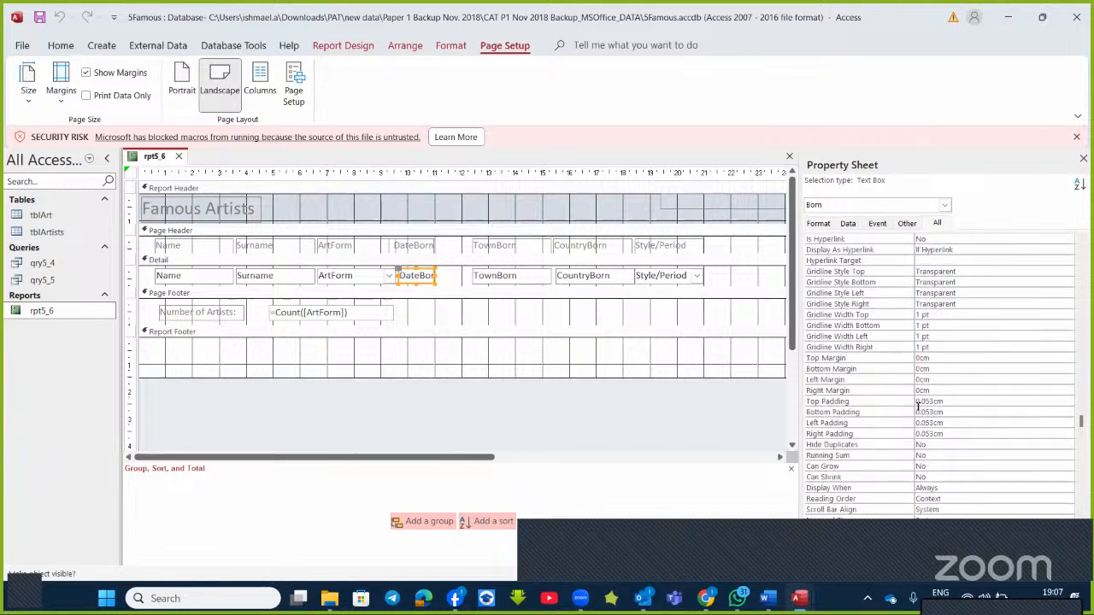
scroll(918, 406, down, 1)
scroll(918, 406, down, 2)
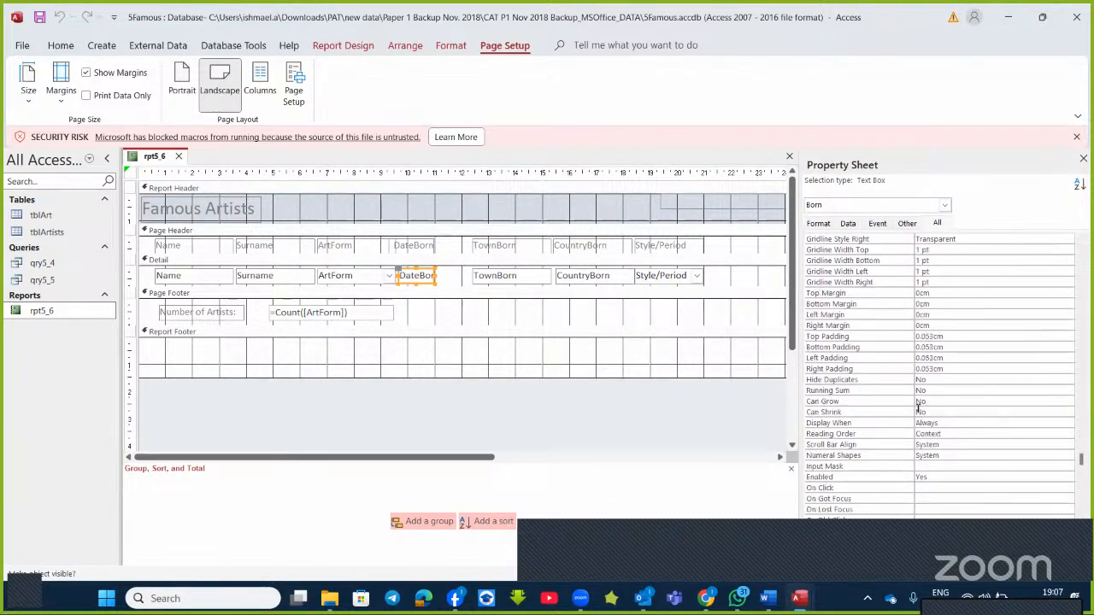
scroll(919, 411, down, 1)
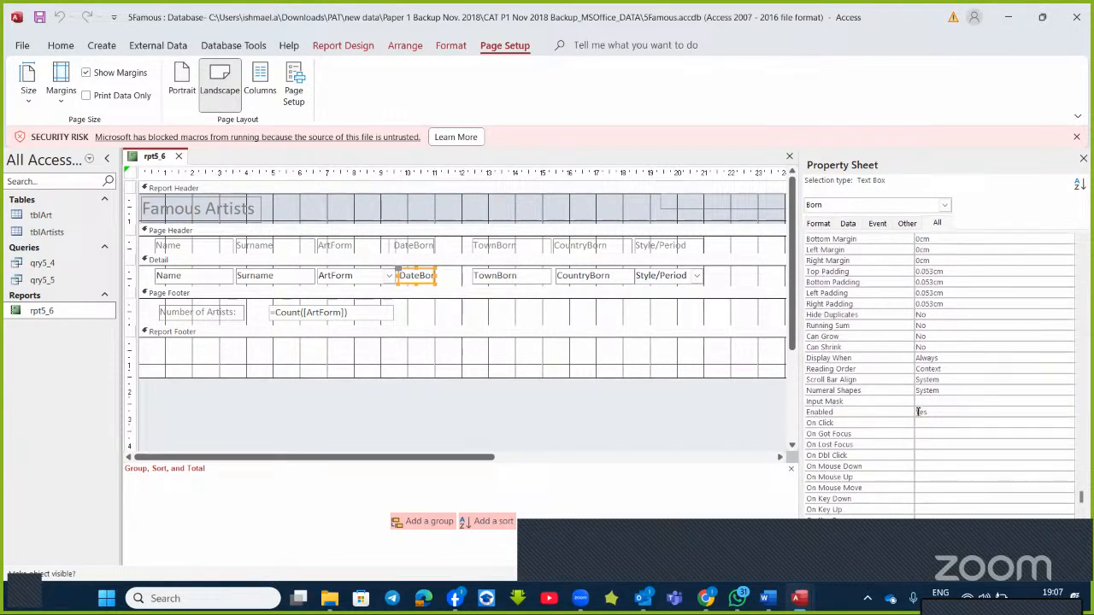
scroll(919, 412, down, 2)
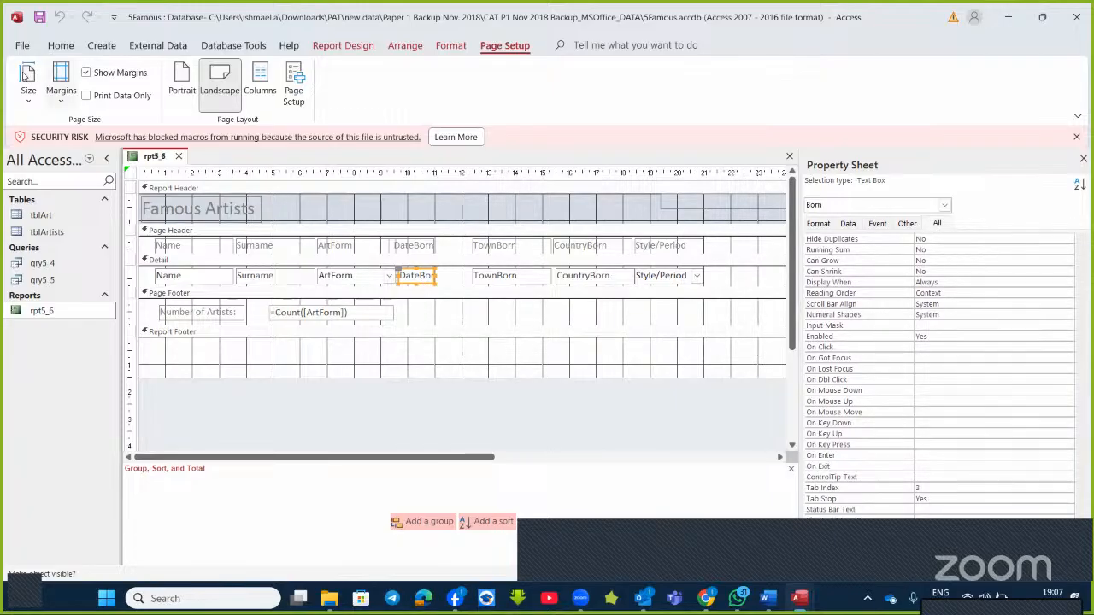
- Display the rpt5_6 report in Report View and inspect the DateBorn values of the first artists
click(61, 45)
key(Delete)
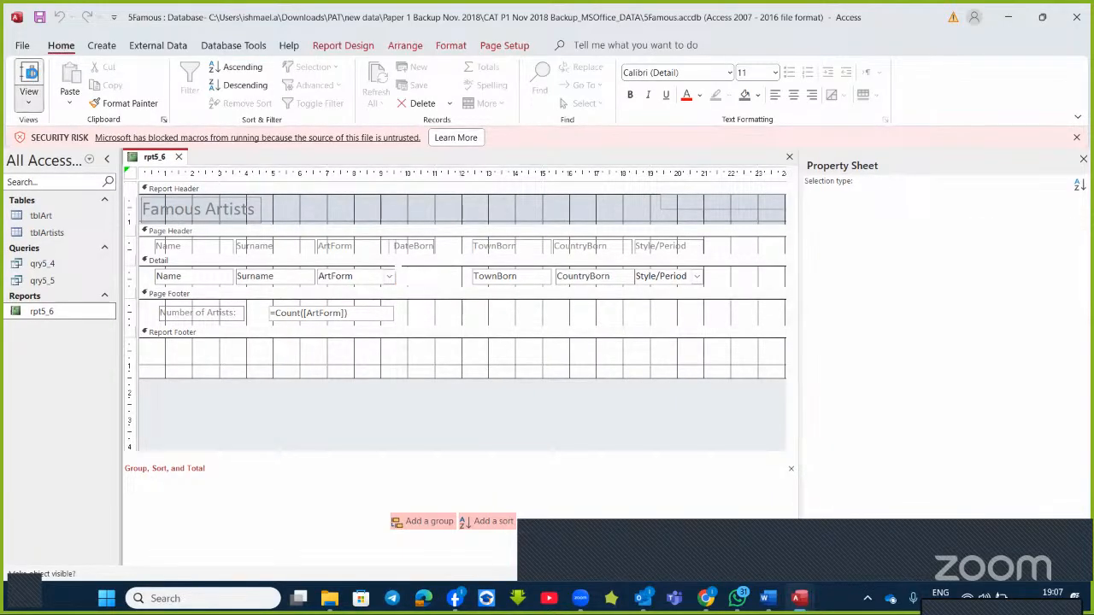
click(20, 81)
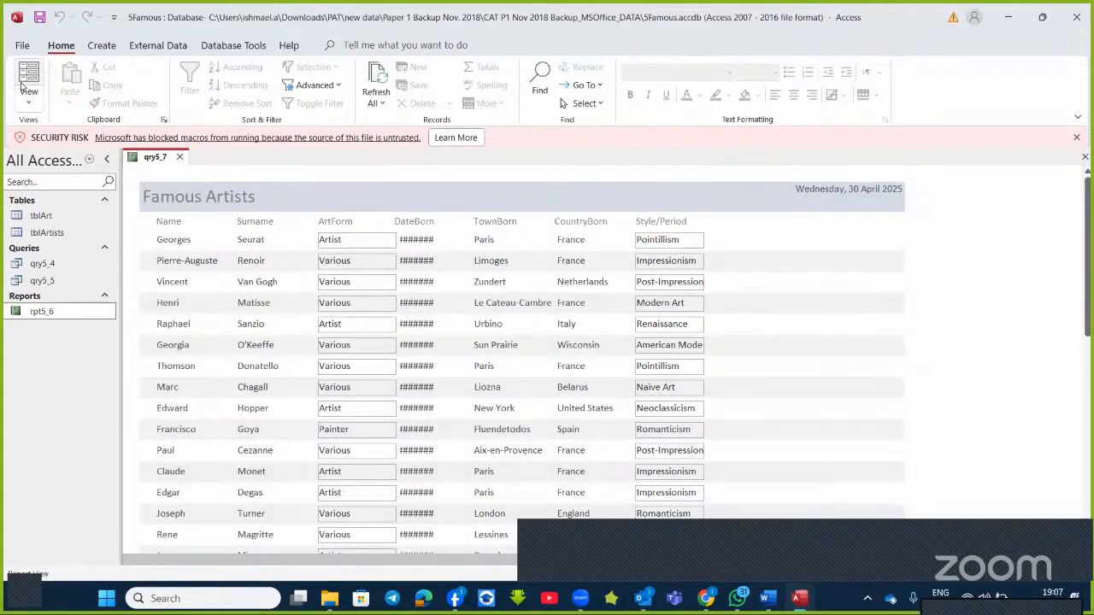
click(422, 235)
click(423, 281)
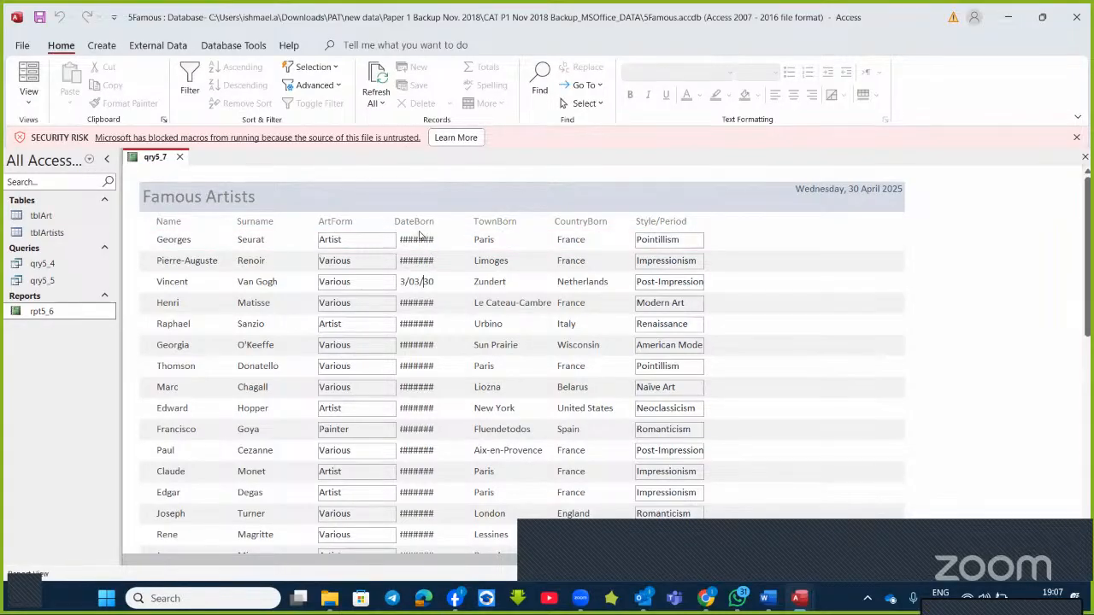
- In Design View, widen the DateBorn text box in the Detail section to about 2.05 cm and display the report
click(29, 106)
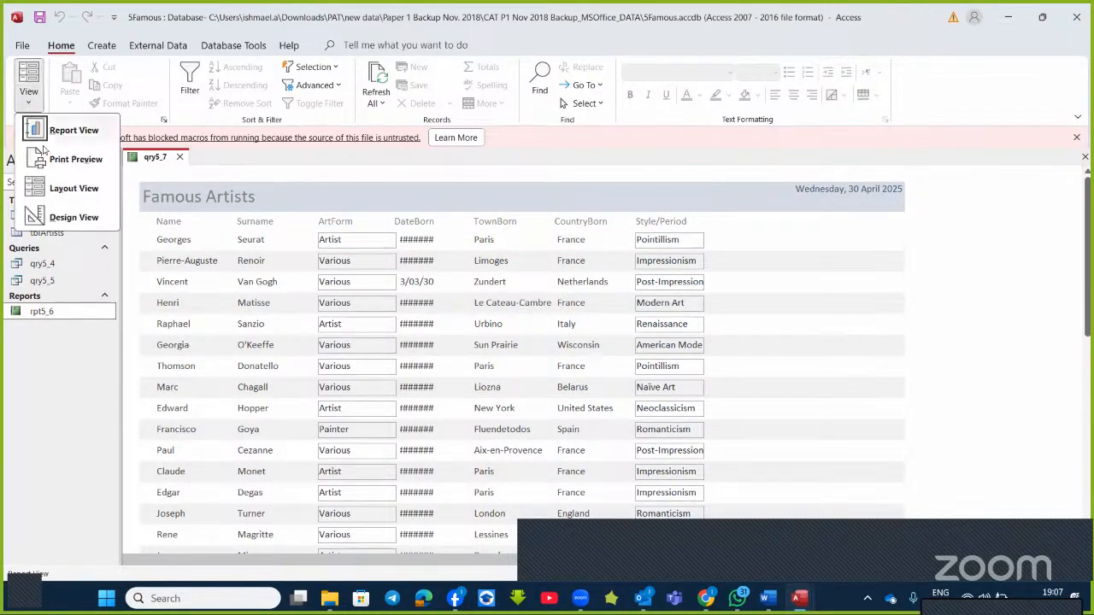
click(31, 215)
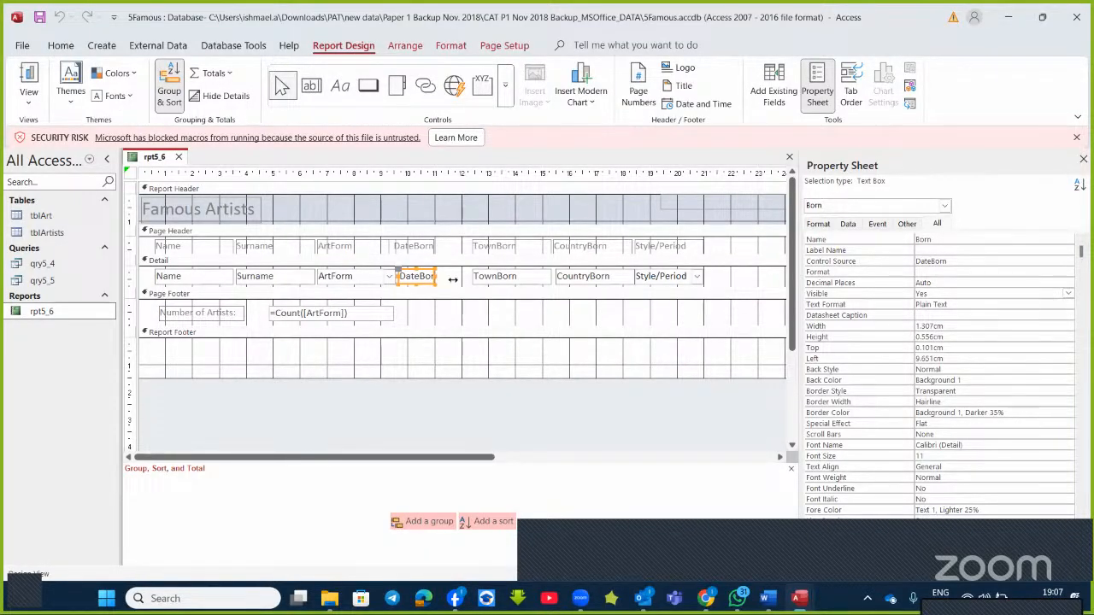
drag(438, 277, 456, 277)
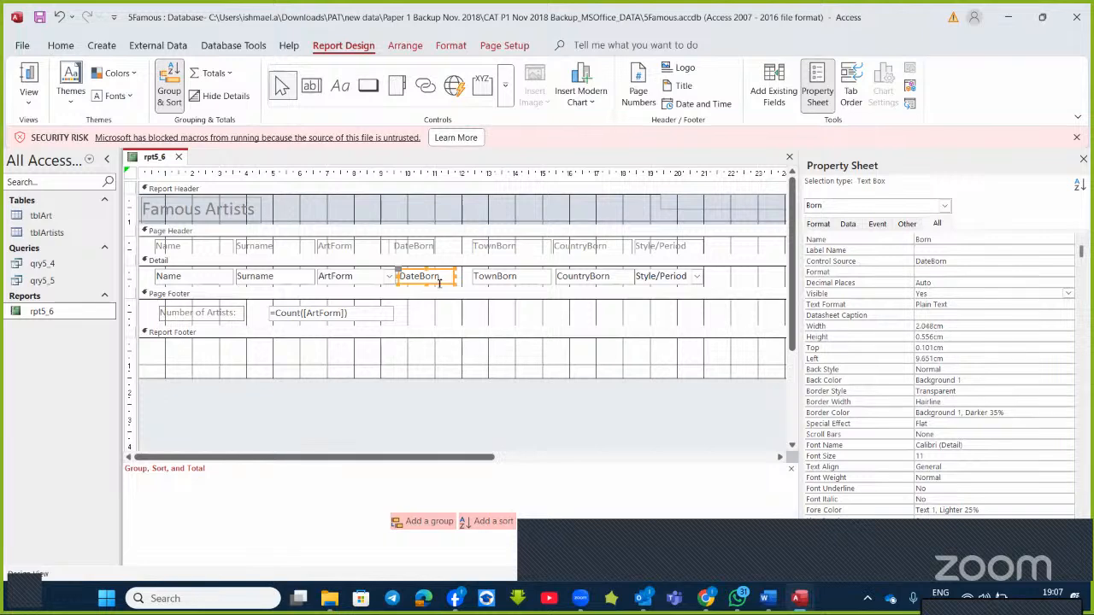
click(29, 73)
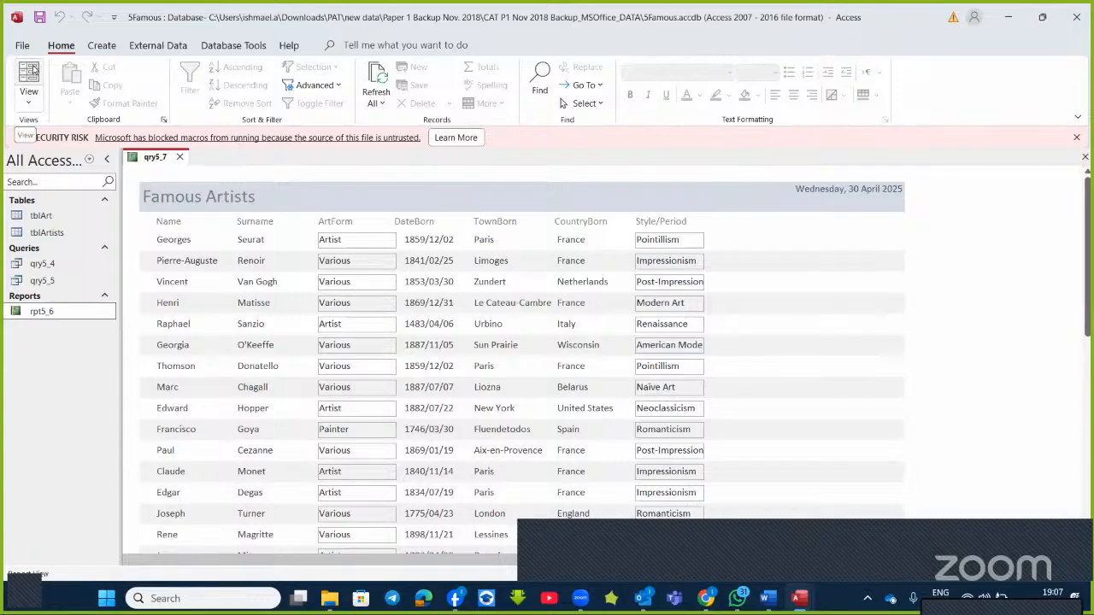
- Check the DateBorn column in Layout View and reread the 5FAMOUS instructions in Word before returning to Access
click(38, 106)
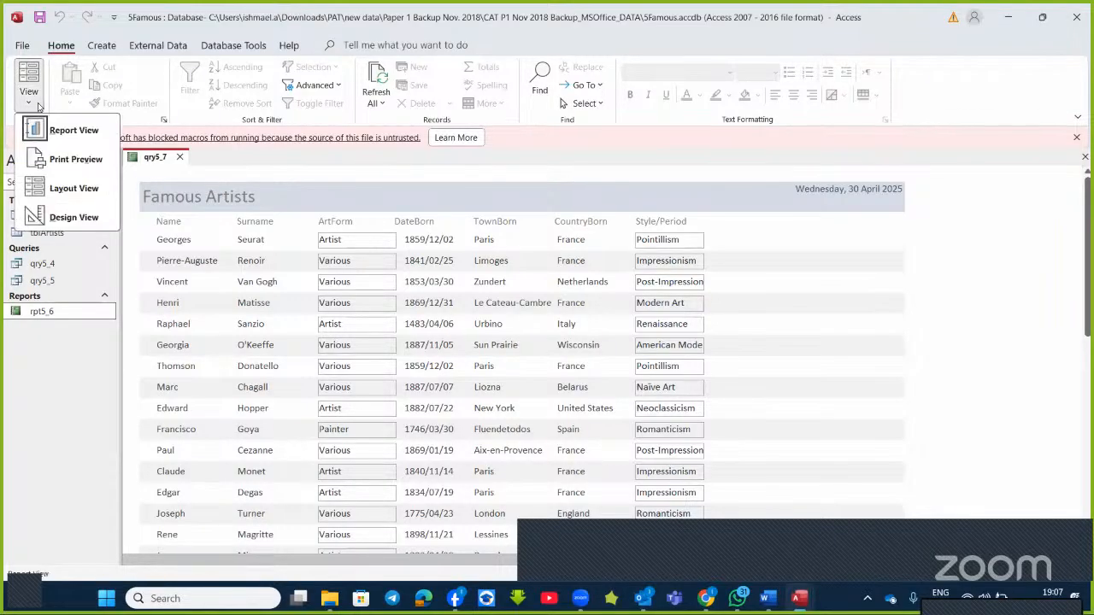
click(75, 188)
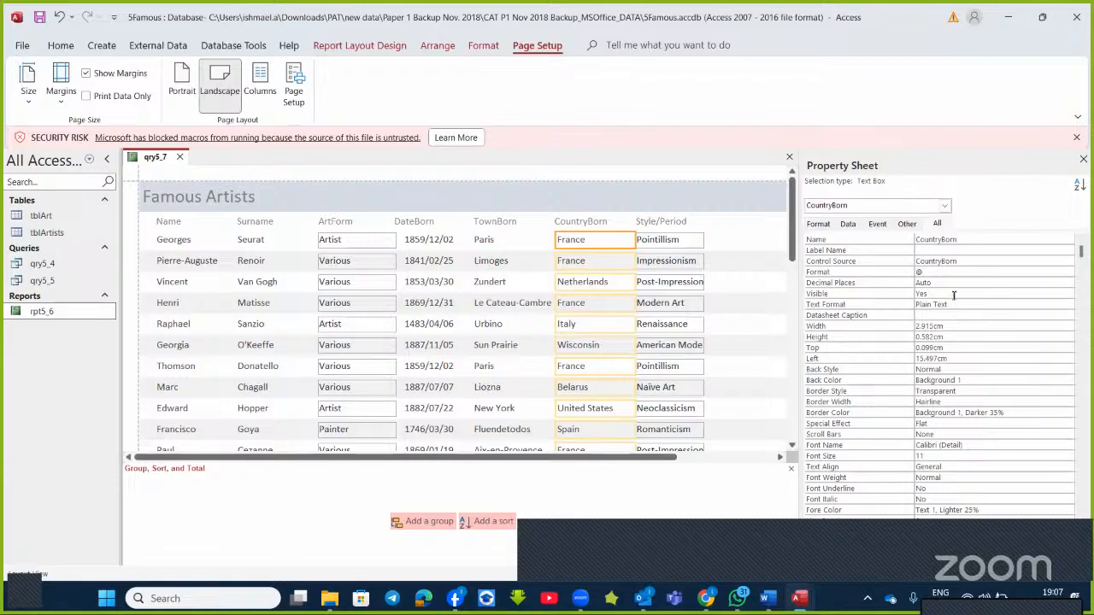
click(423, 243)
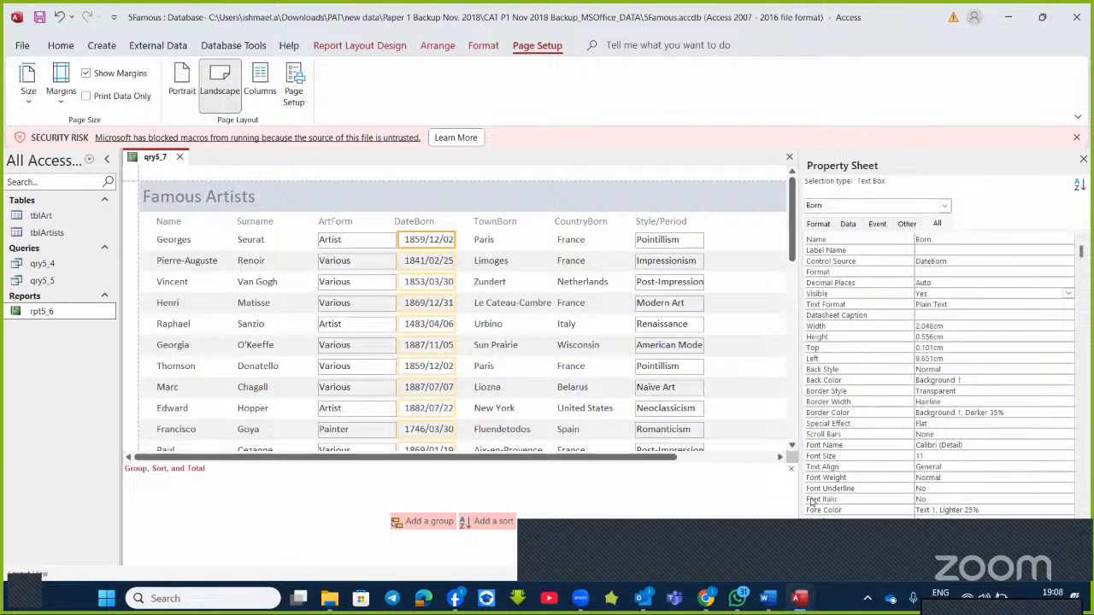
click(769, 599)
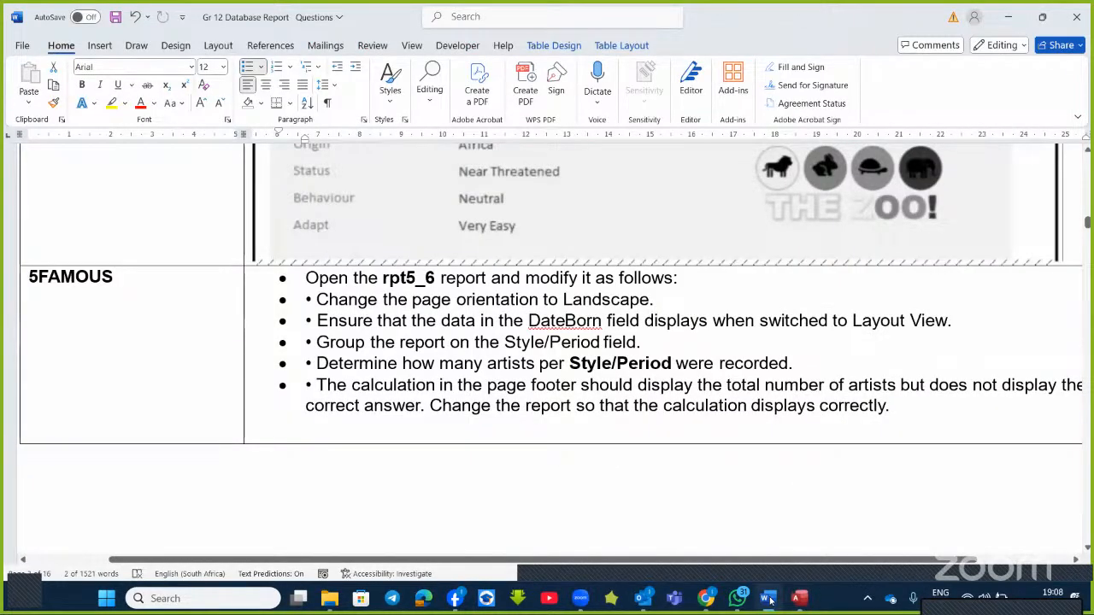
click(769, 599)
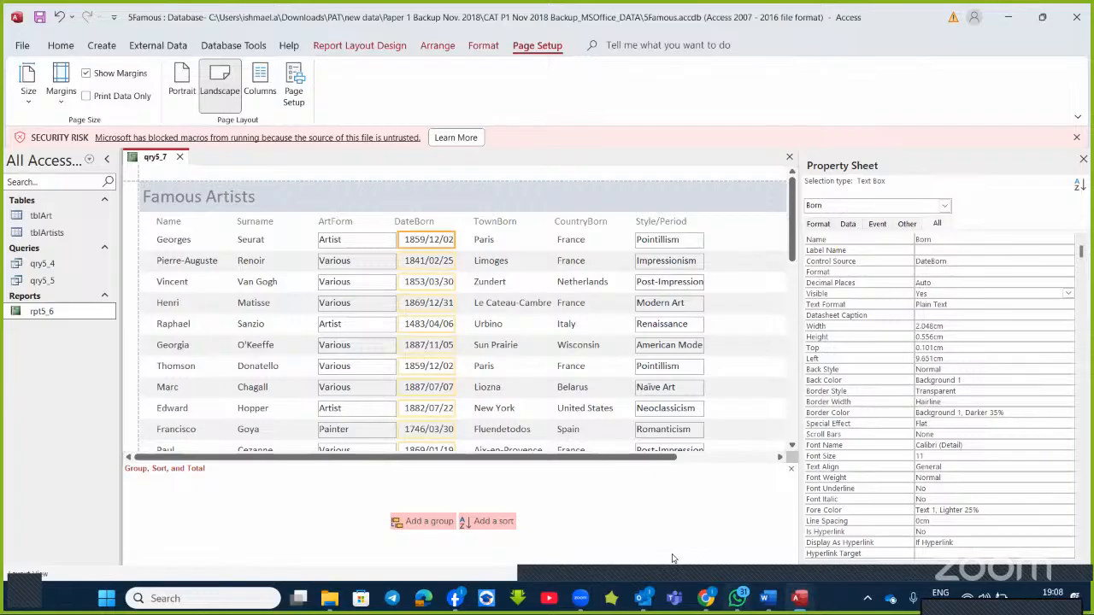
- Switch the report back to Design View and clear the empty group level started in Layout View
click(429, 523)
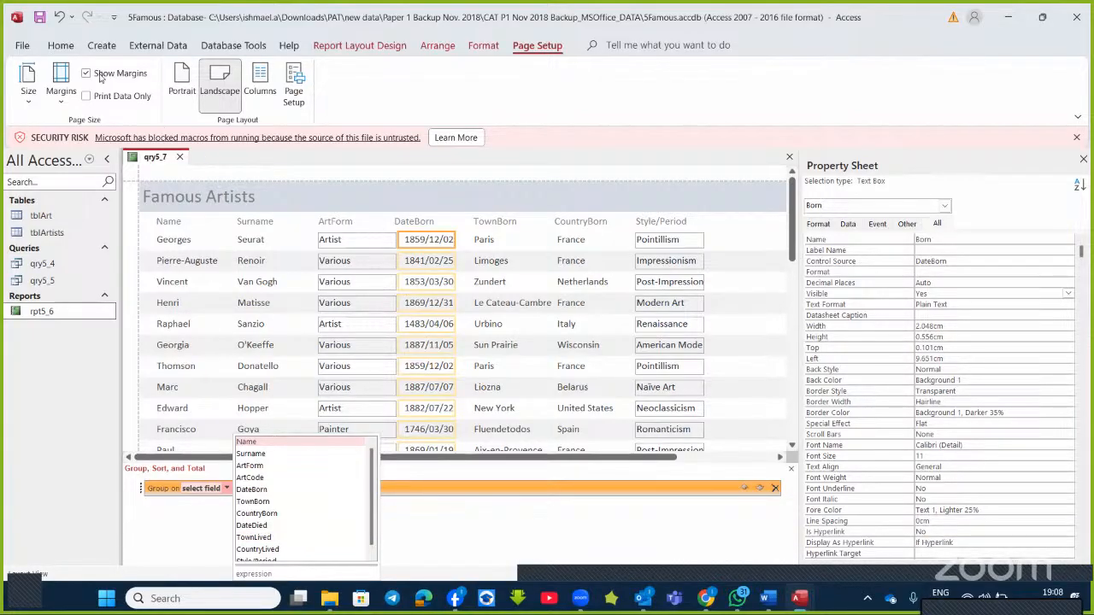
click(65, 48)
click(64, 48)
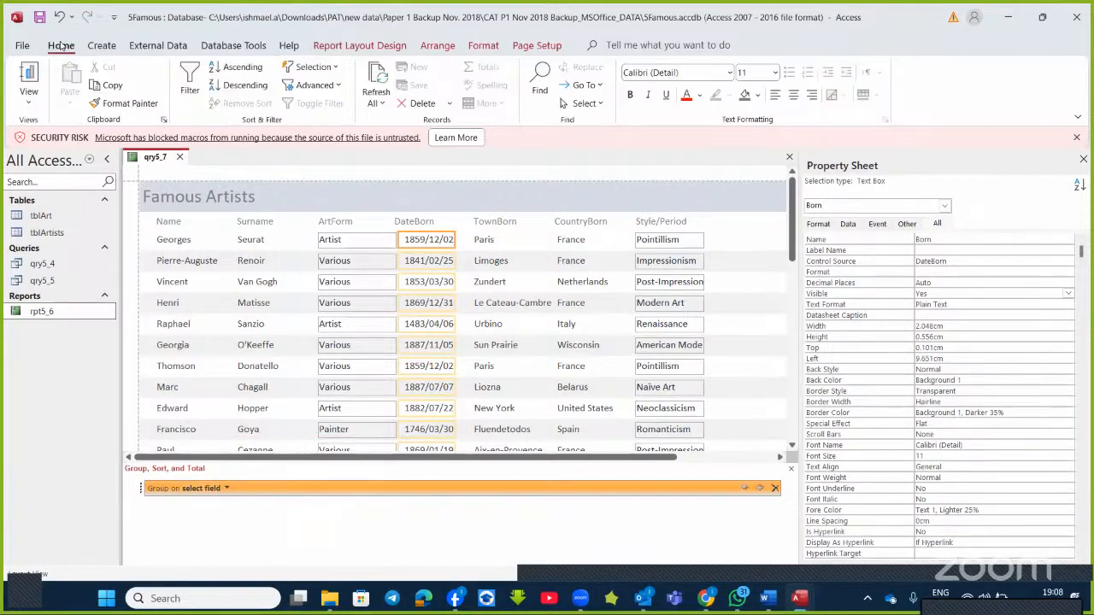
click(31, 106)
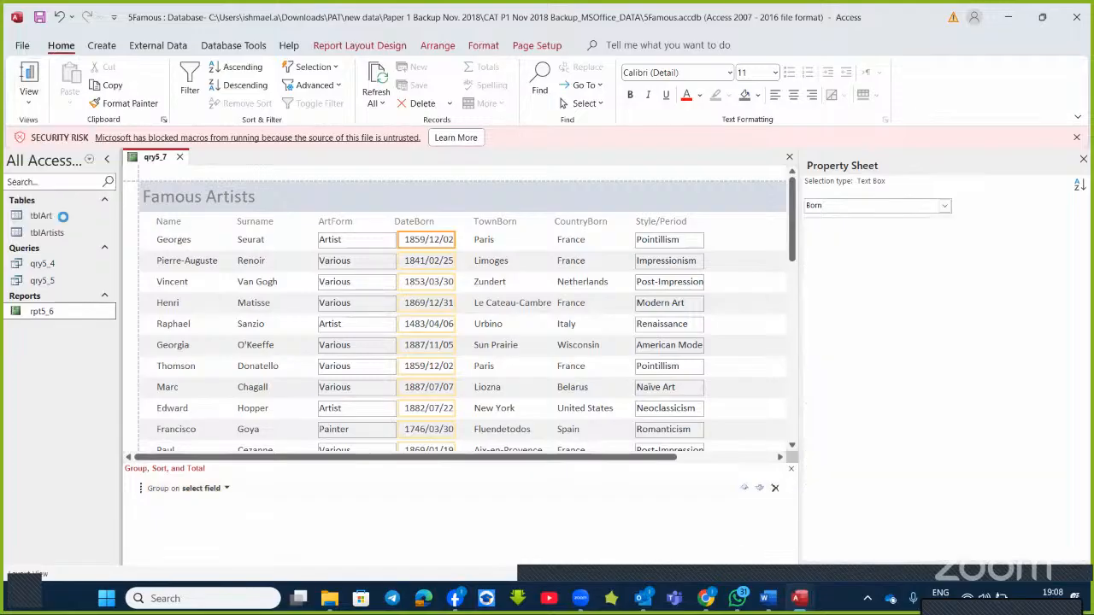
click(68, 219)
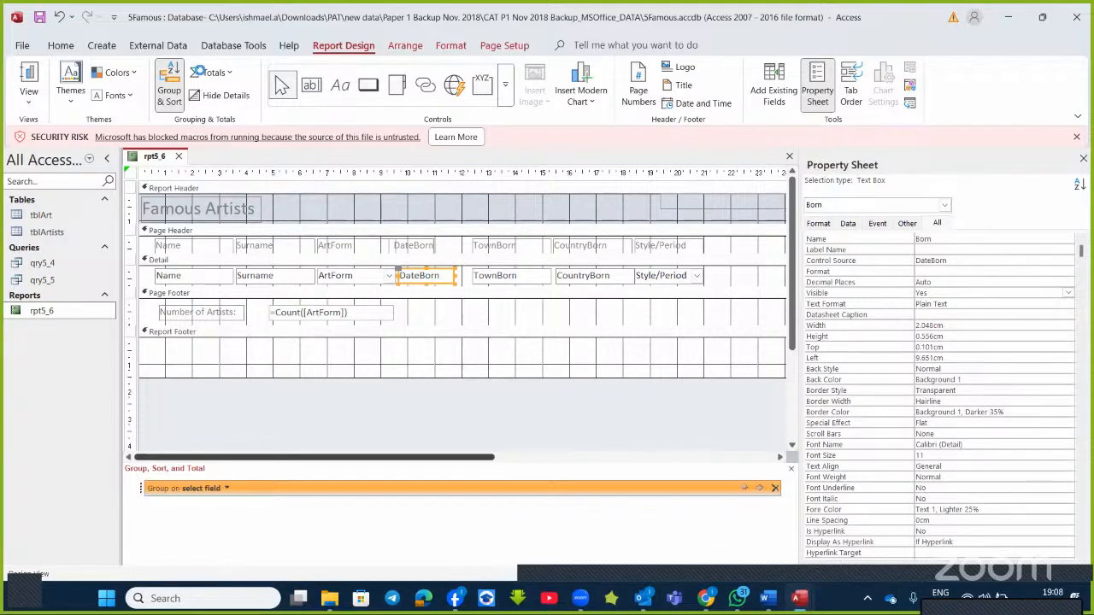
click(169, 85)
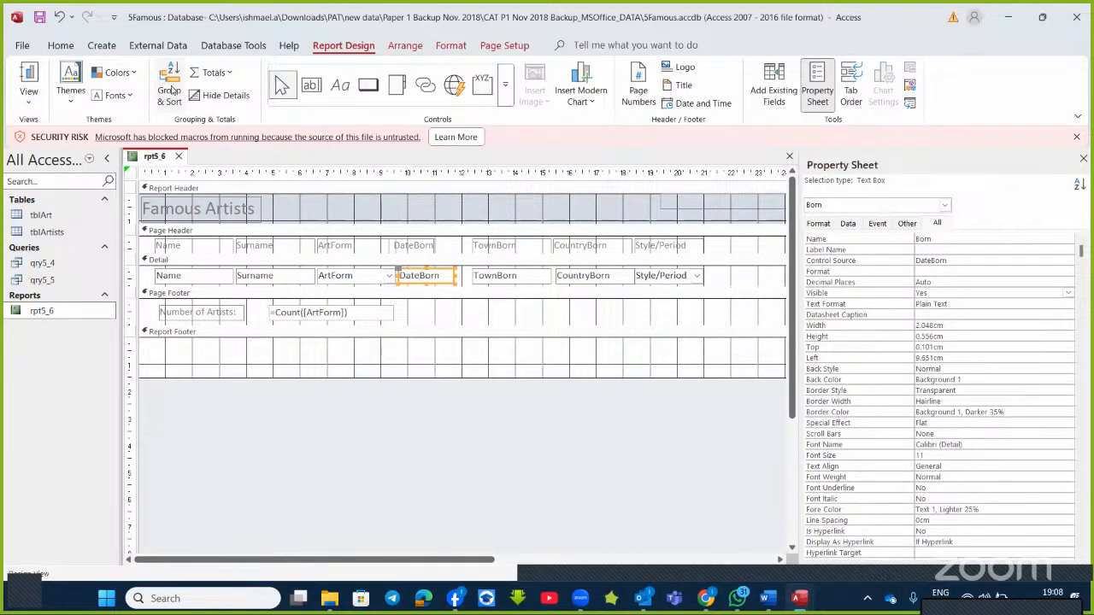
click(173, 91)
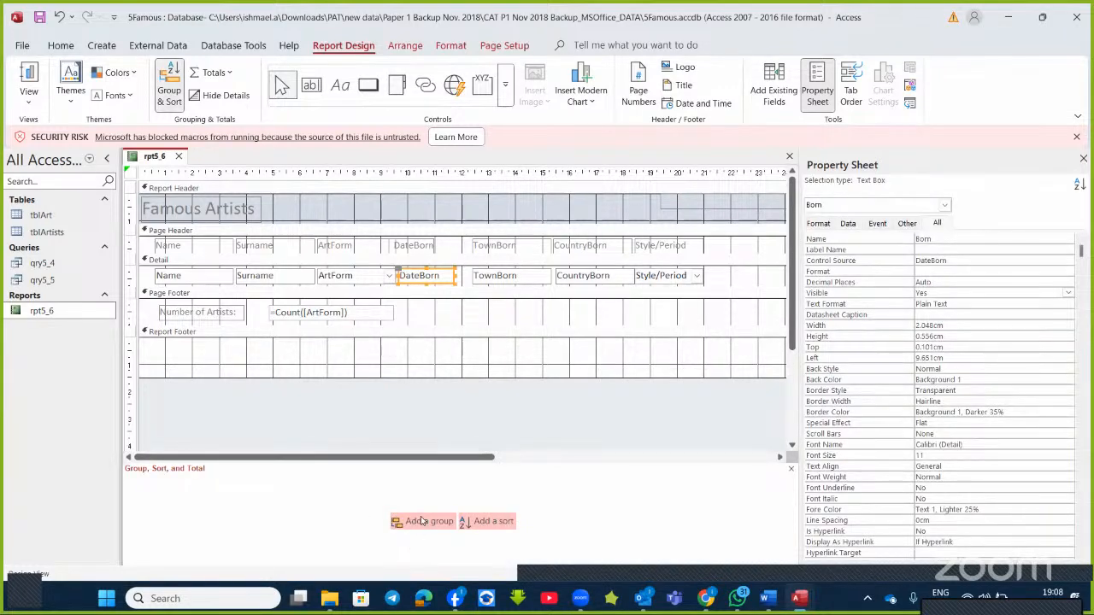
- Add a group level to the report based on the Style/Period field
click(769, 609)
click(768, 600)
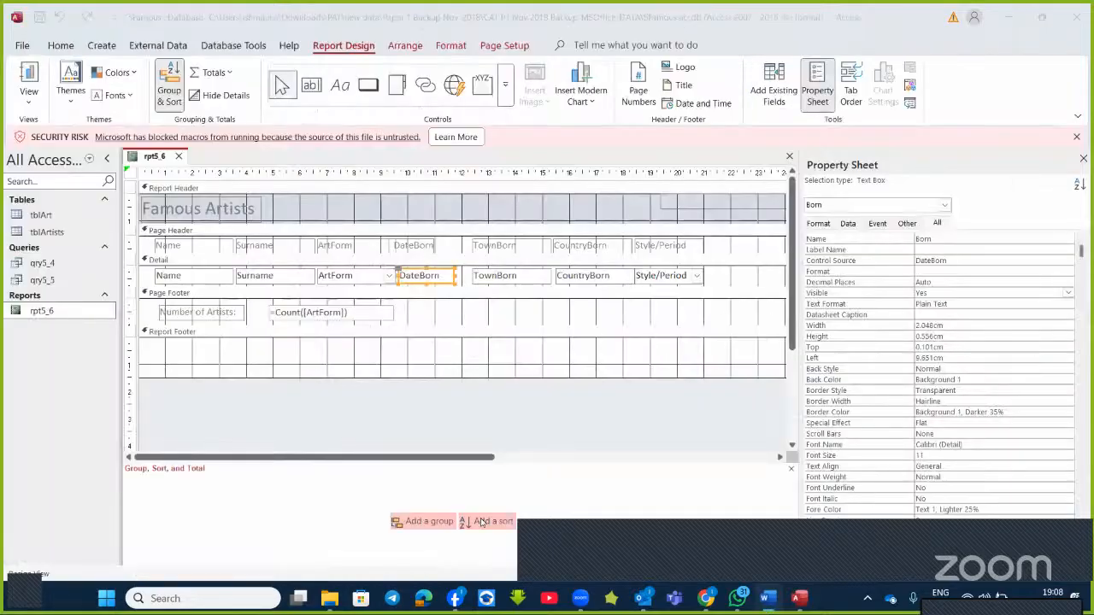
click(429, 521)
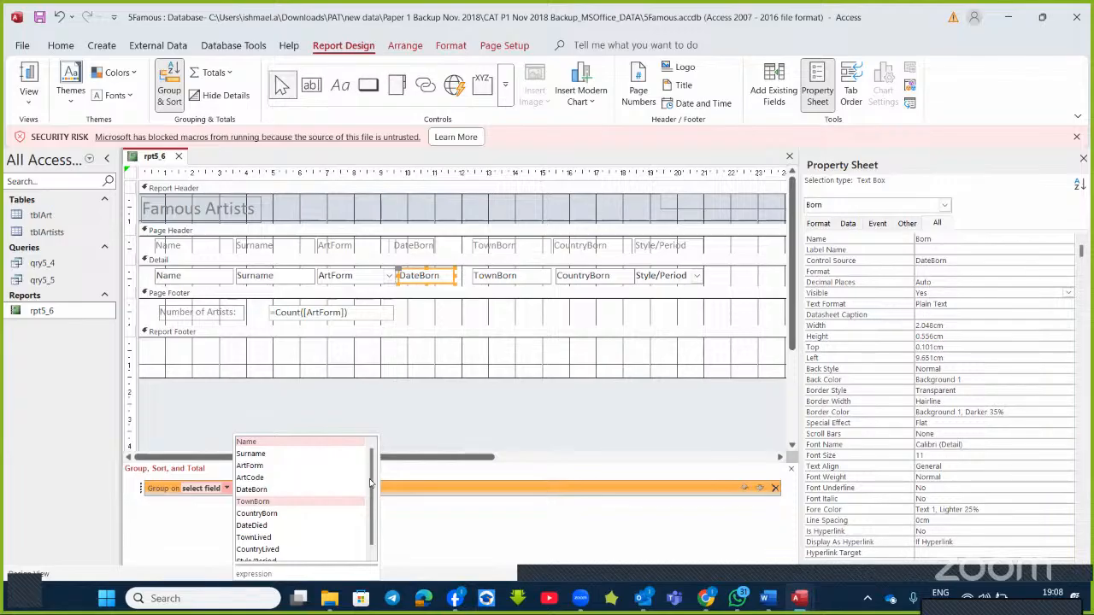
scroll(375, 520, down, 1)
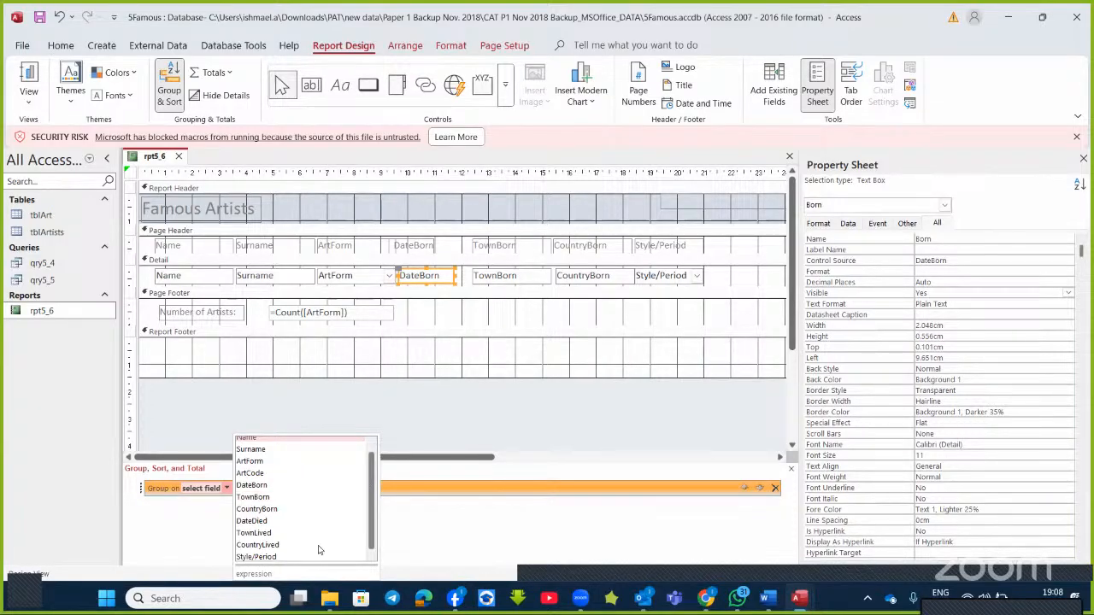
click(256, 556)
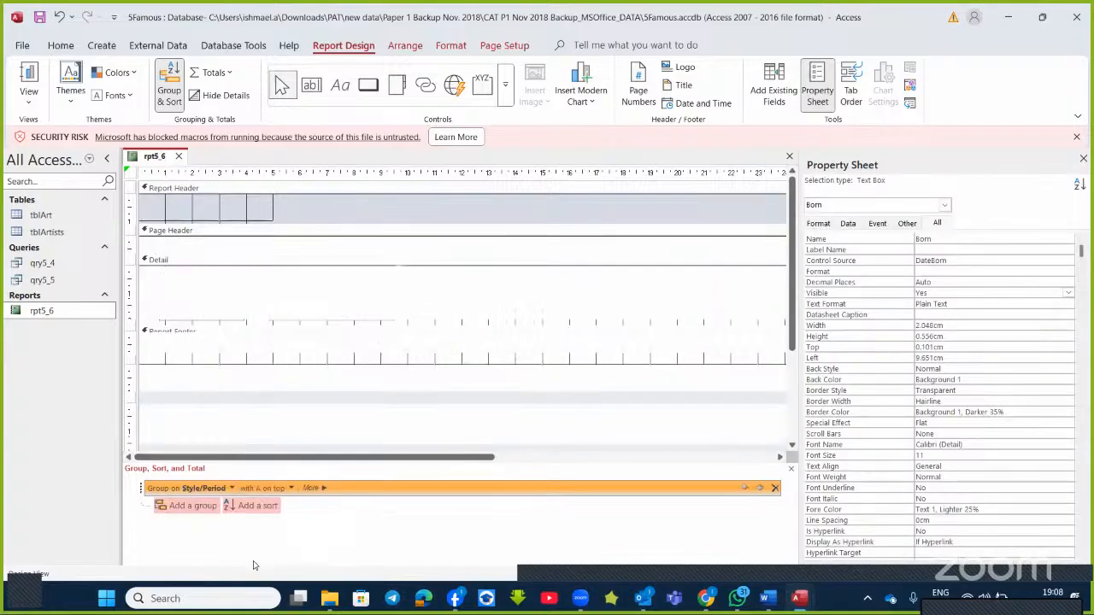
- After checking the Word instructions, add a Count Values total on Surname to the Style/Period group, with its subtotal in the group footer
click(767, 608)
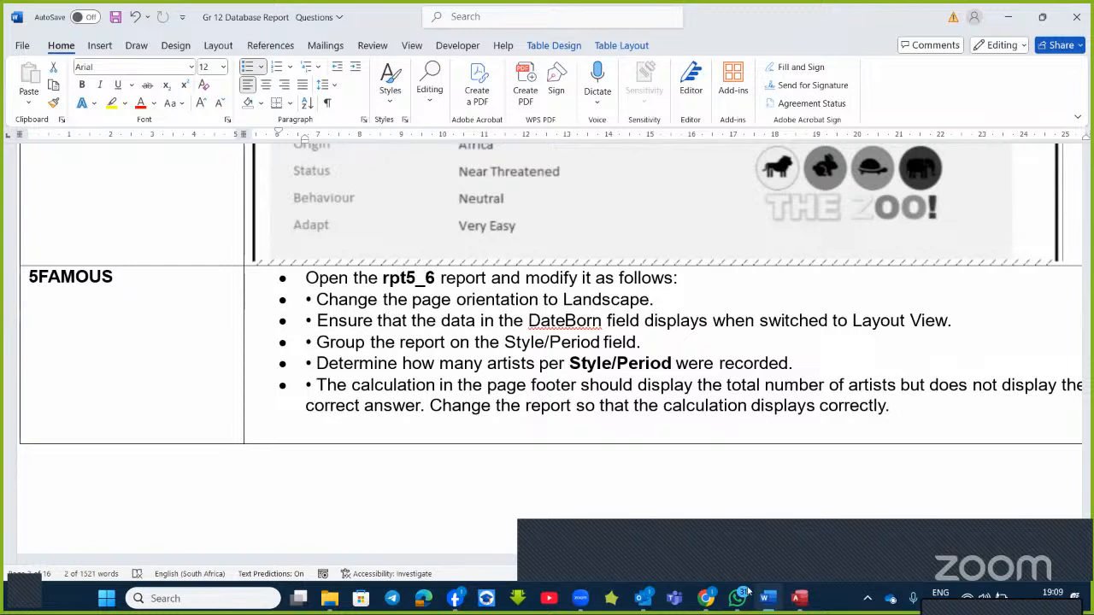
drag(539, 360, 561, 364)
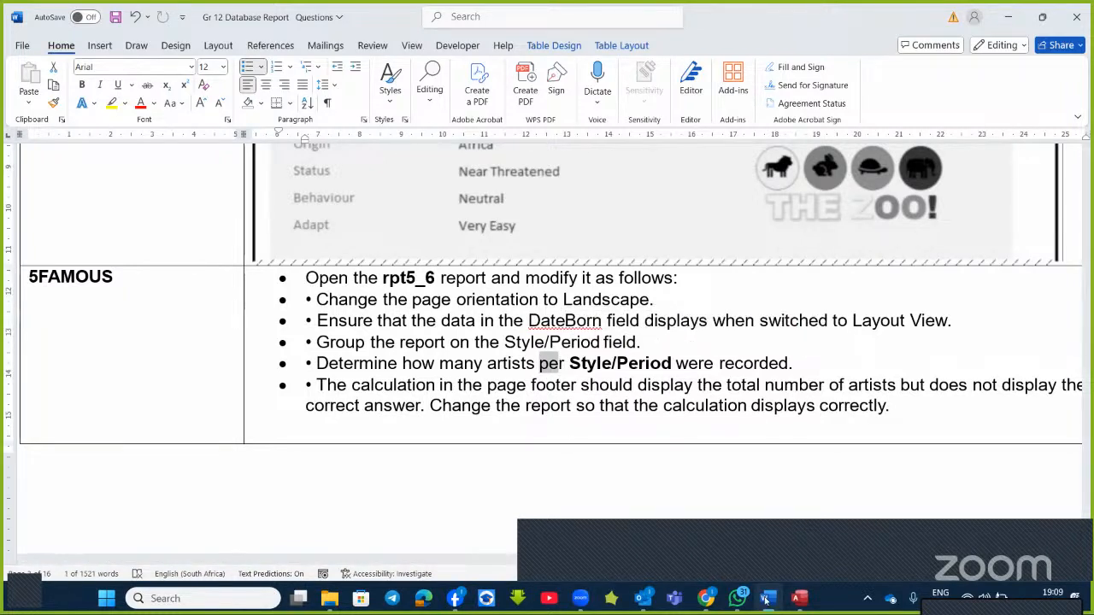
key(alt+Tab)
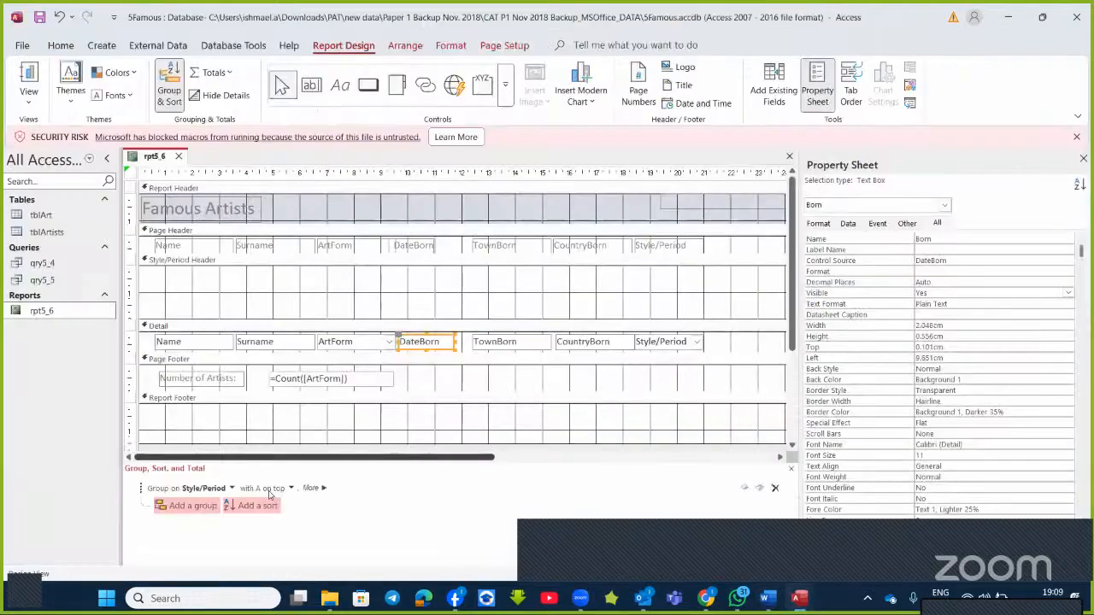
click(322, 490)
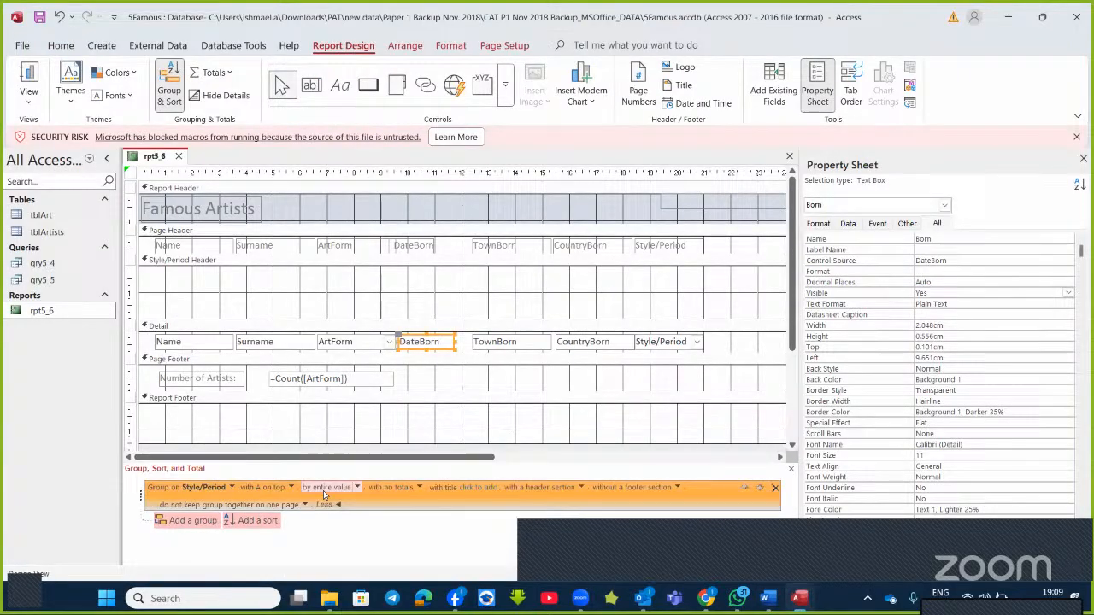
click(420, 488)
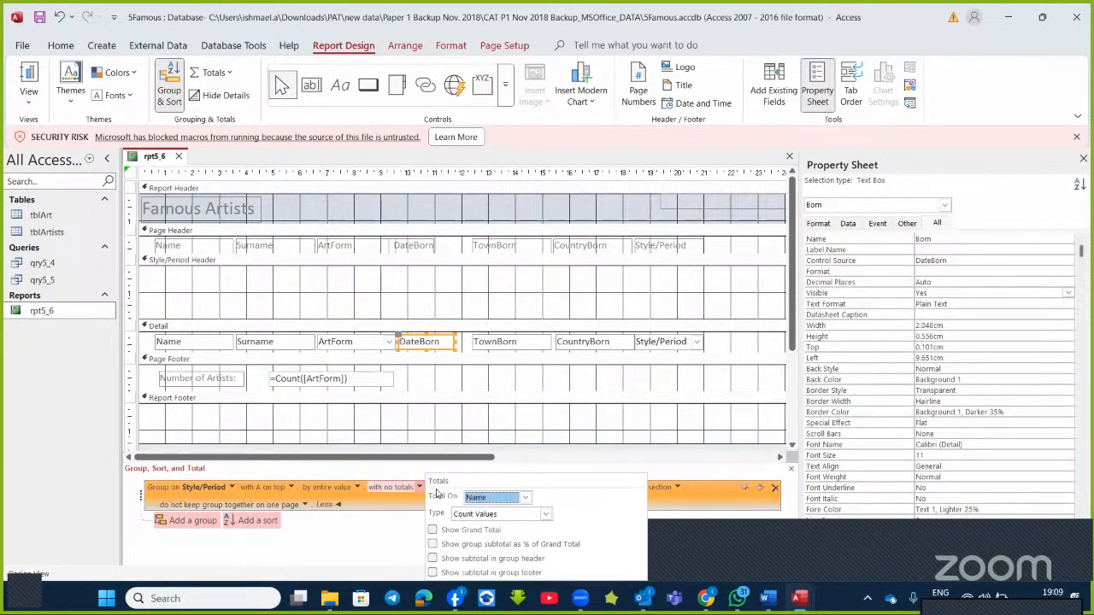
click(525, 500)
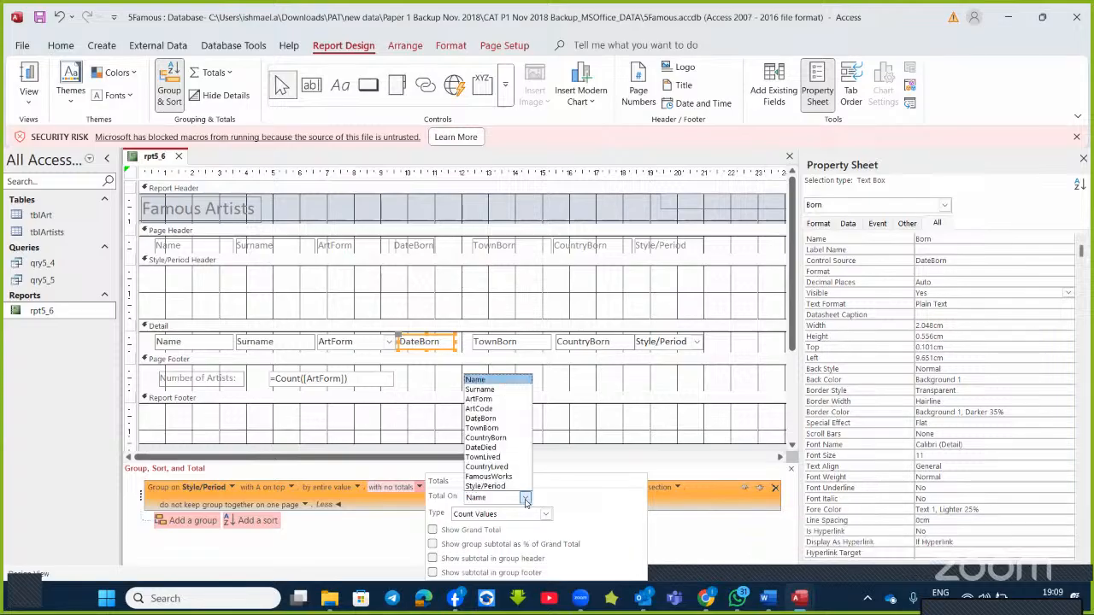
click(480, 390)
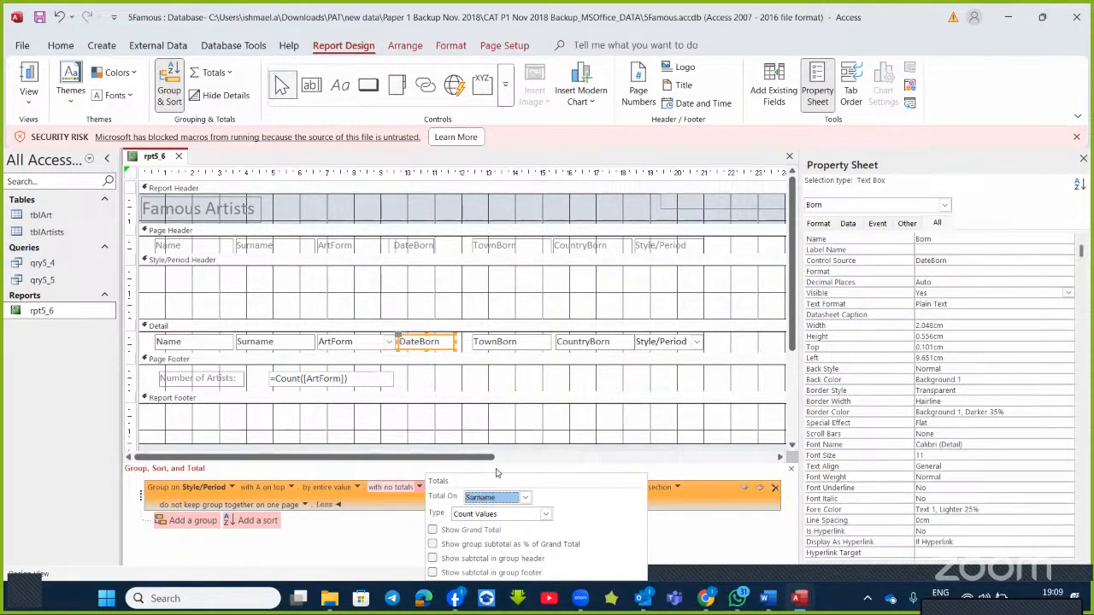
click(433, 573)
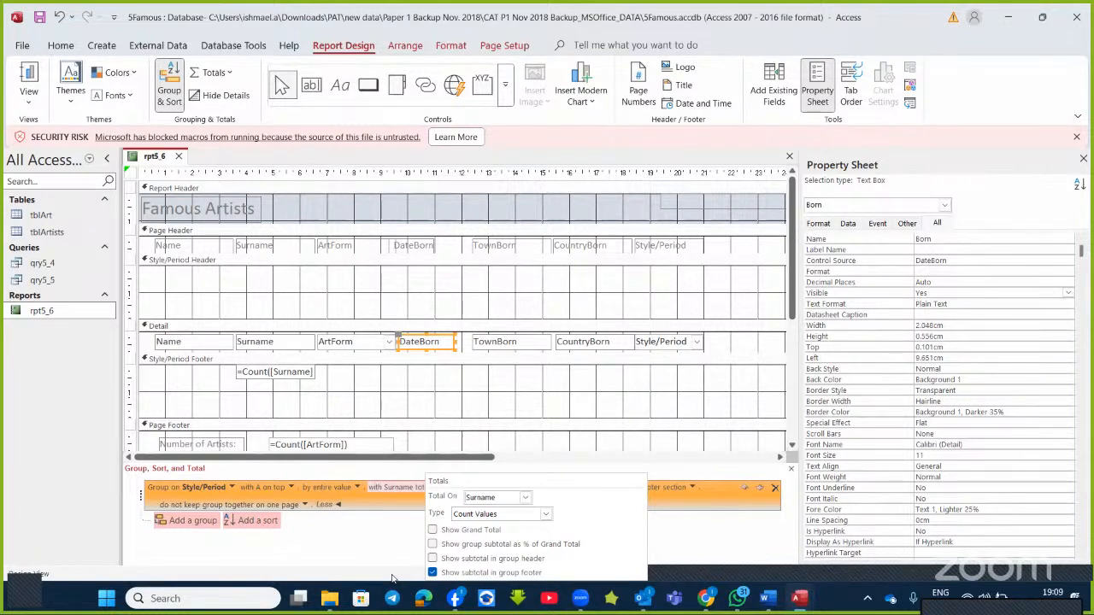
click(416, 392)
- Review the grouped report in Report View down to the Number of Artists calculation at its end
click(28, 72)
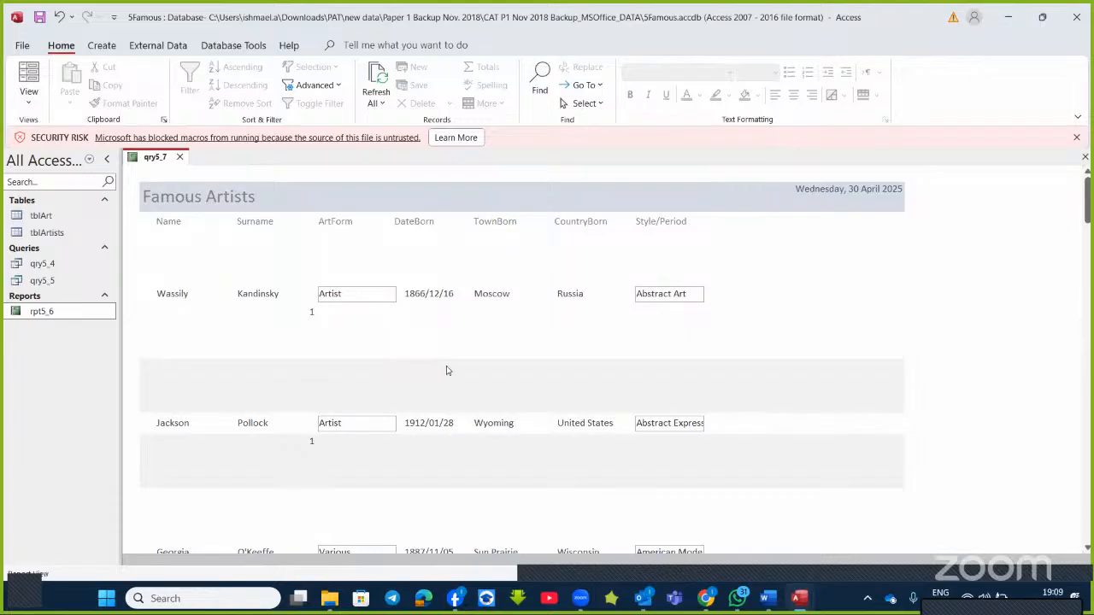
scroll(446, 370, down, 15)
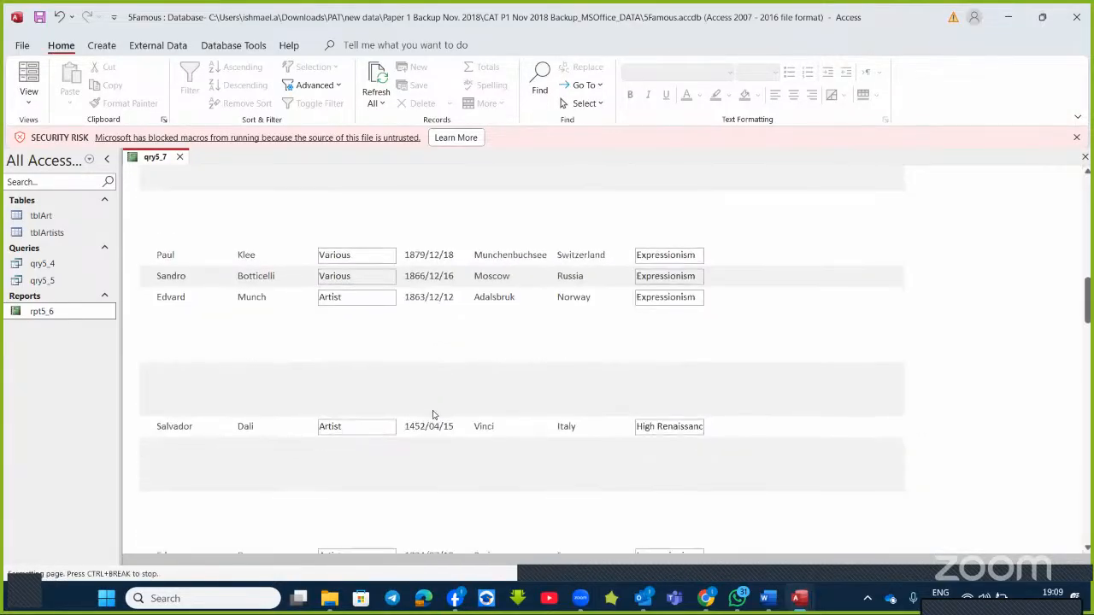
scroll(434, 415, down, 15)
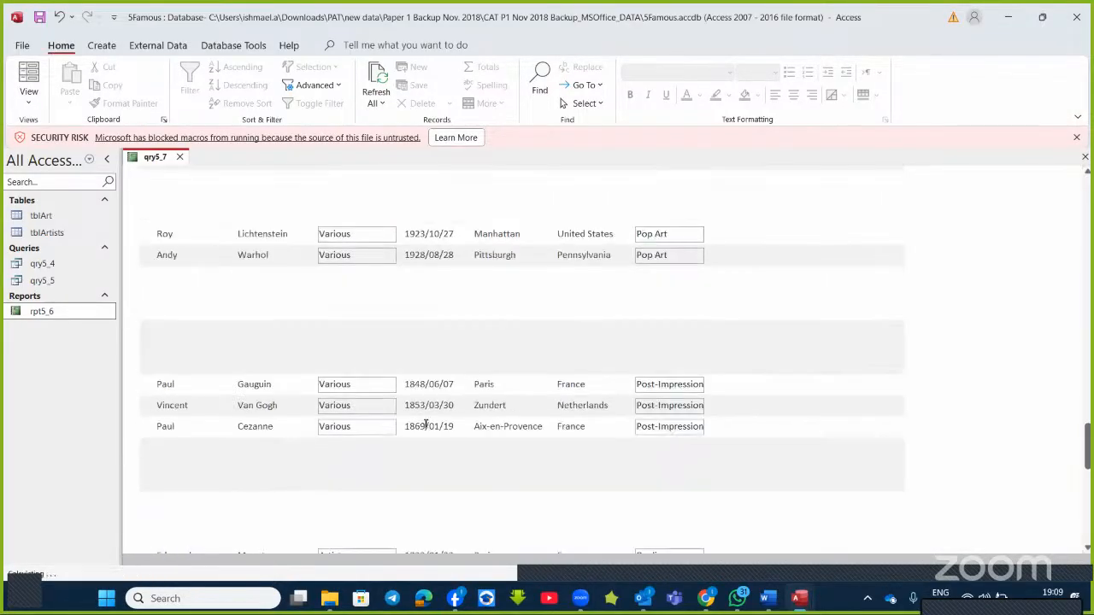
scroll(426, 425, down, 10)
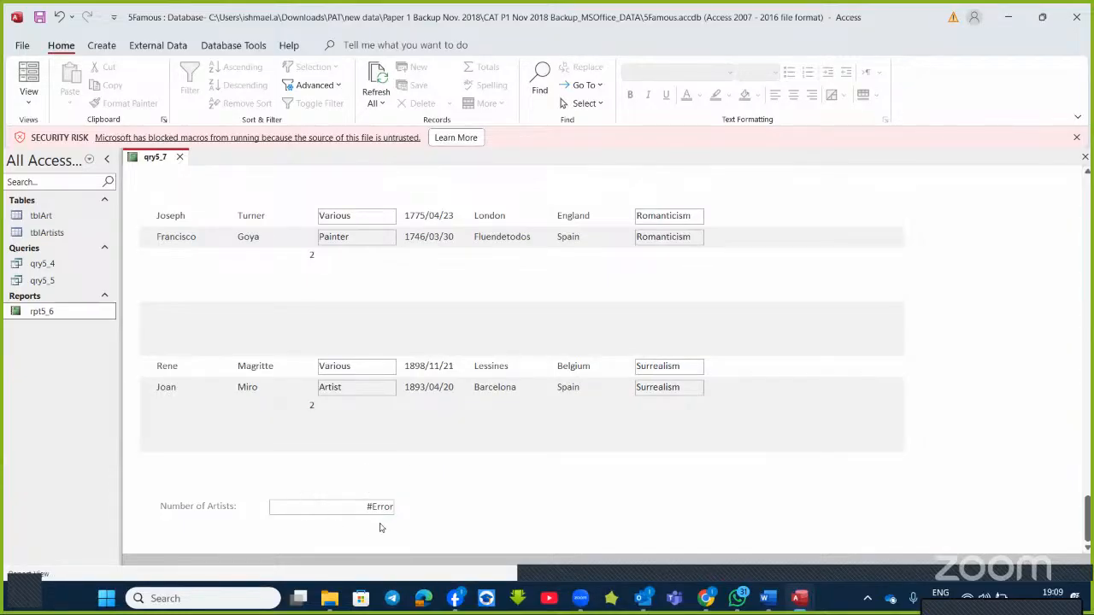
- In Design View, move the Number of Artists label and calculation from the Page Footer to the Report Footer and display the report
click(28, 94)
click(54, 216)
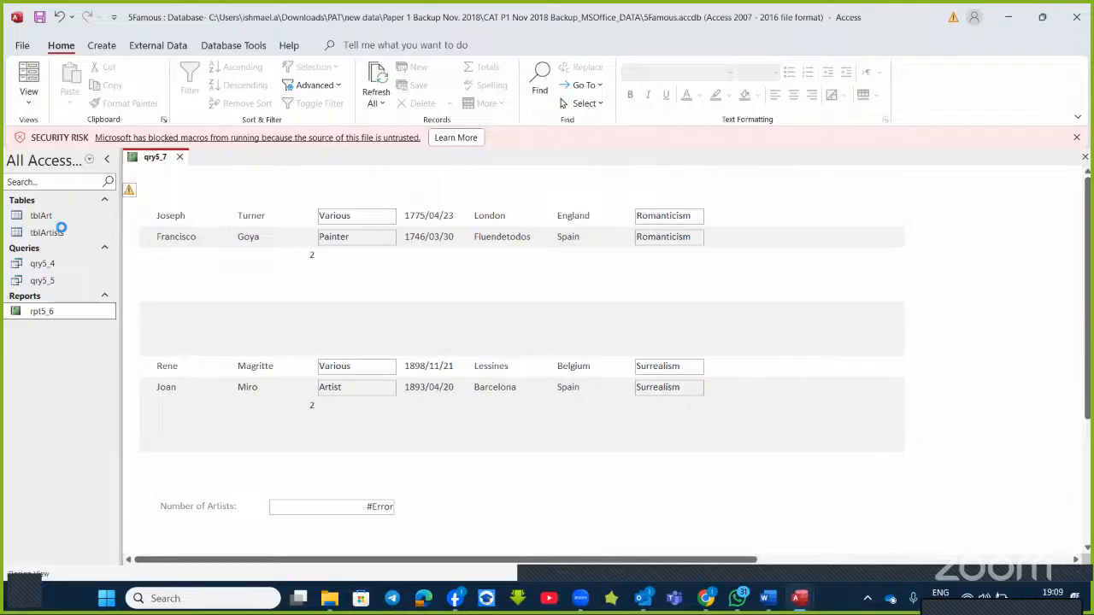
scroll(299, 423, down, 3)
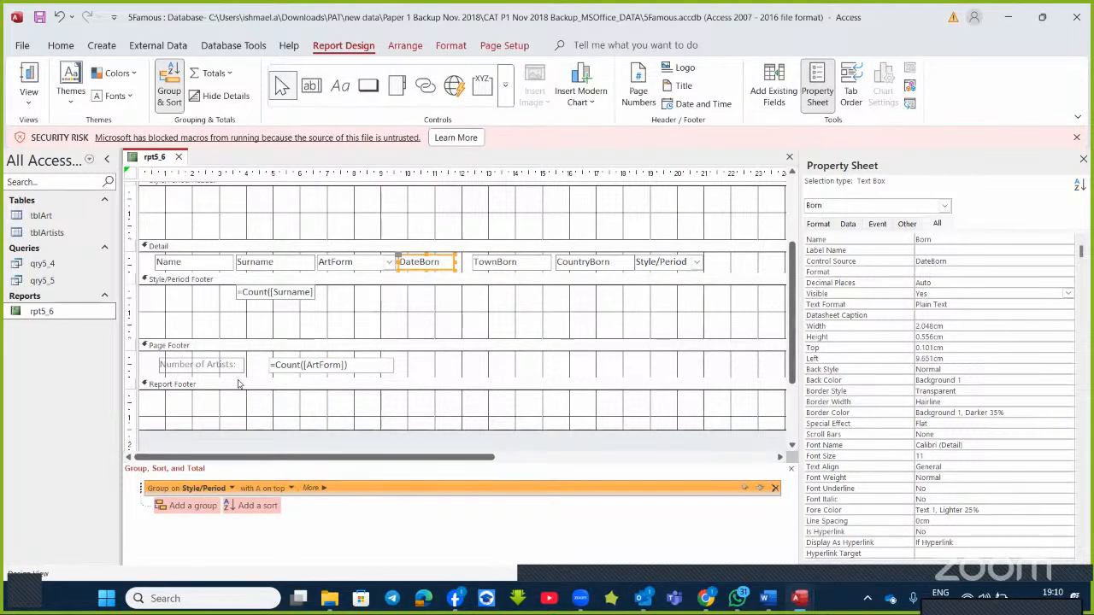
click(309, 368)
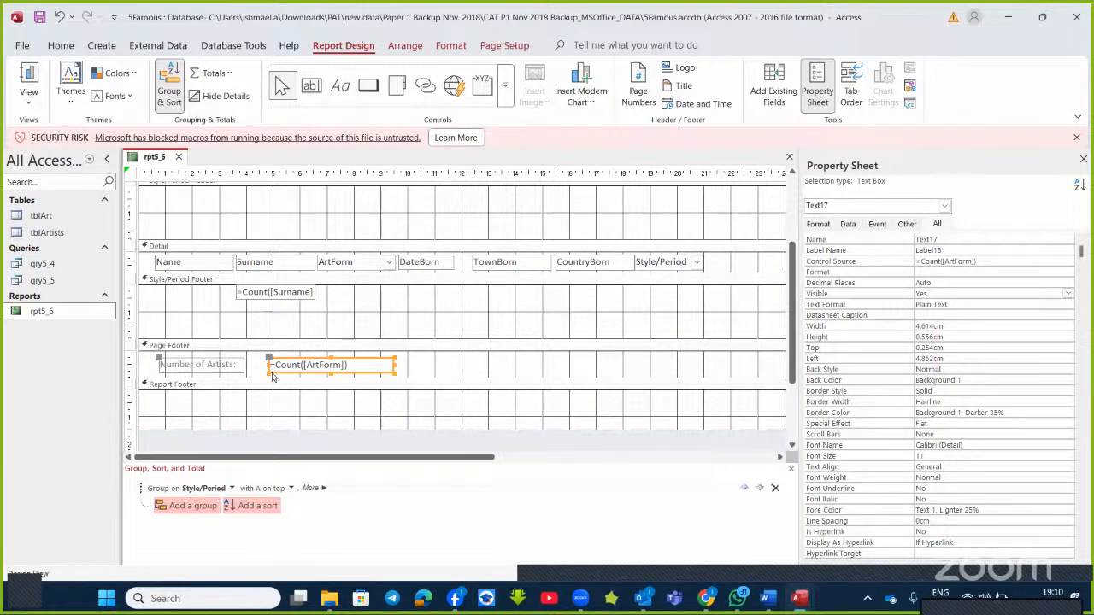
drag(273, 374, 287, 417)
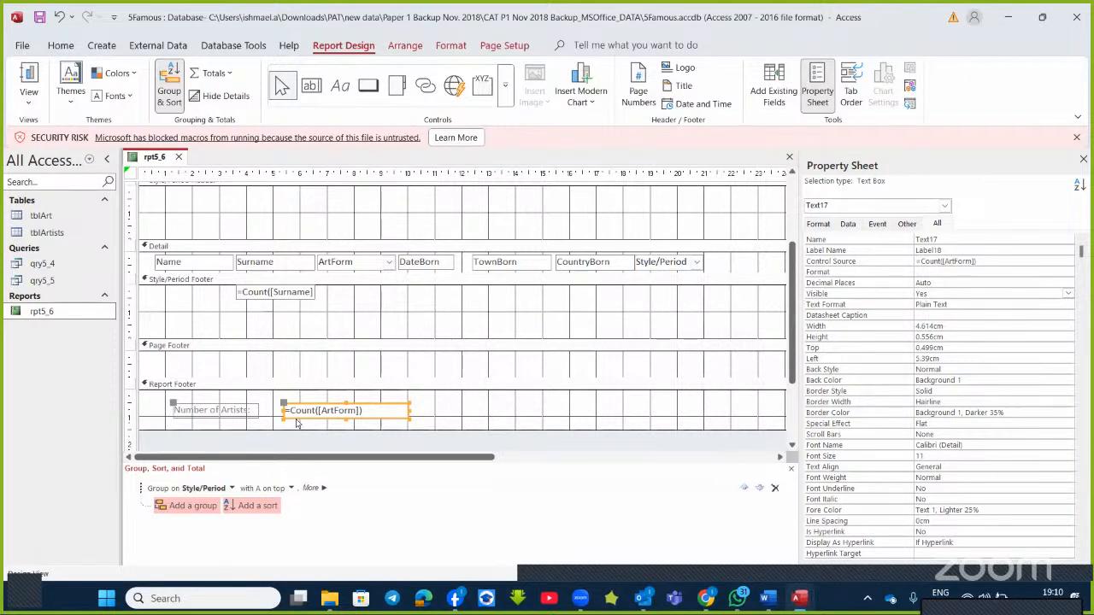
click(29, 79)
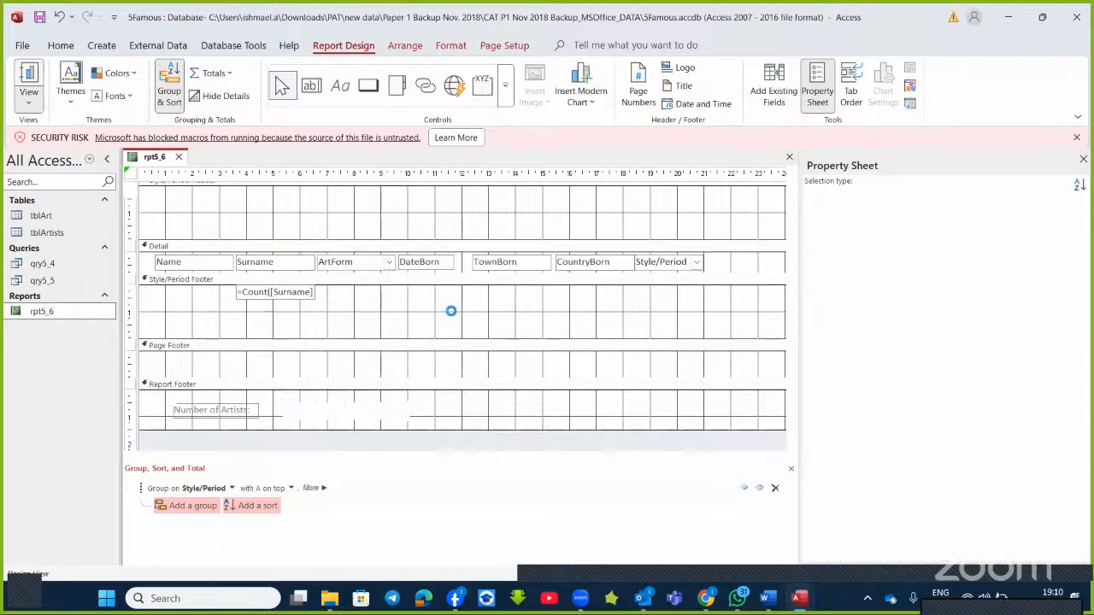
- Review the artist count per style and the overall number of artists in the report, and return it to Design View
scroll(451, 311, down, 5)
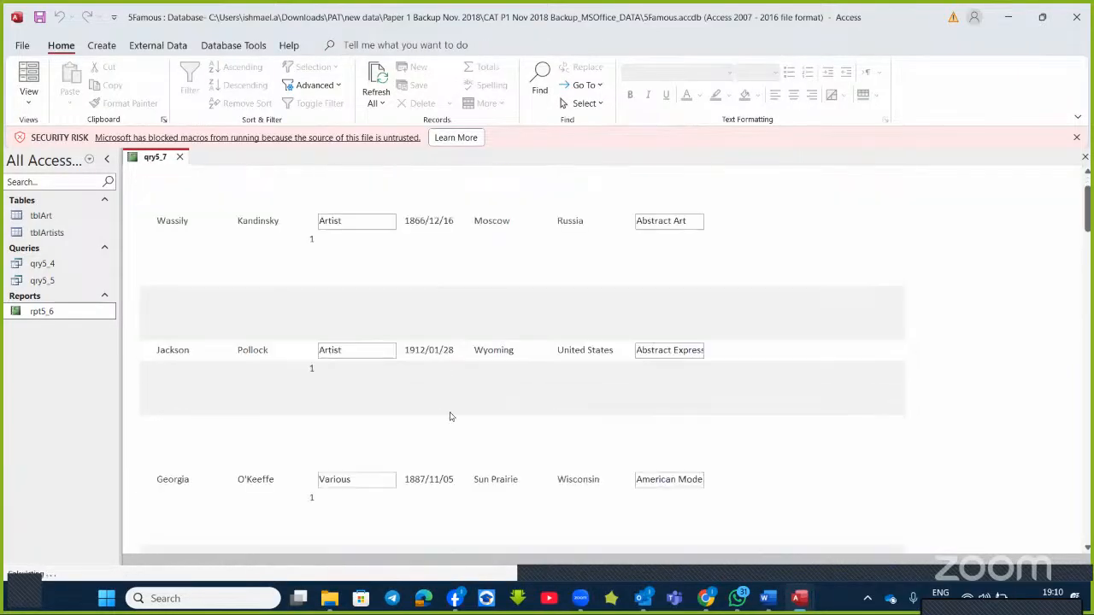
scroll(456, 425, down, 15)
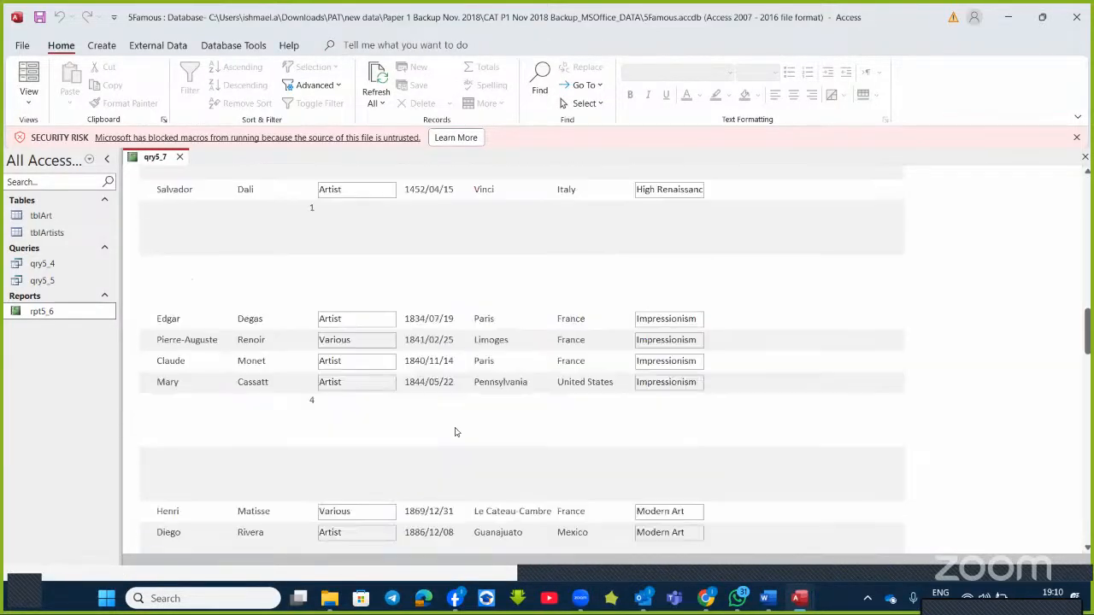
scroll(465, 452, down, 15)
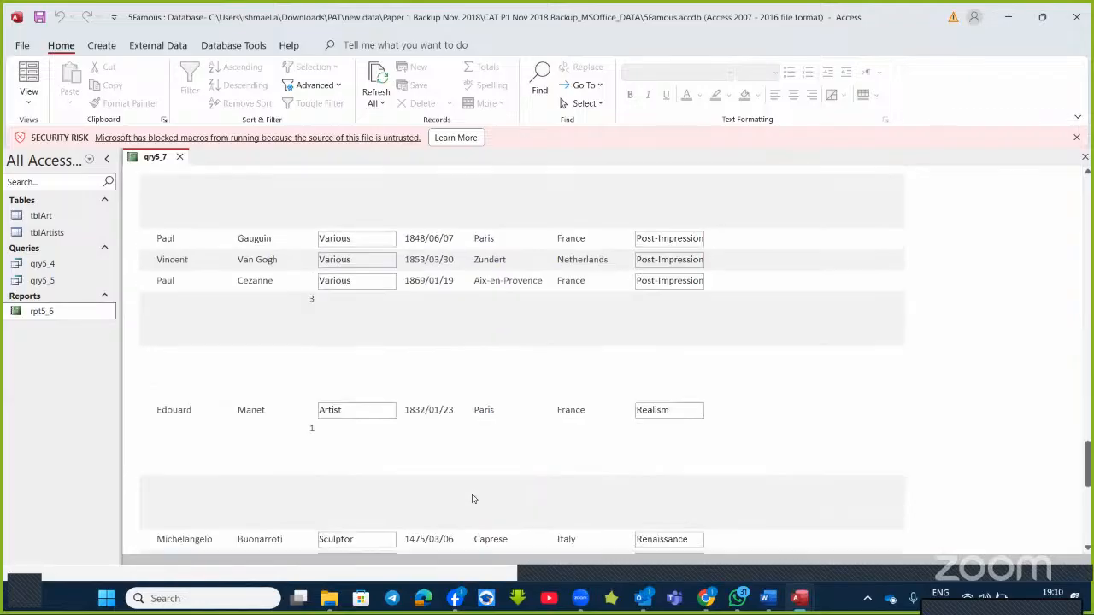
scroll(464, 509, down, 6)
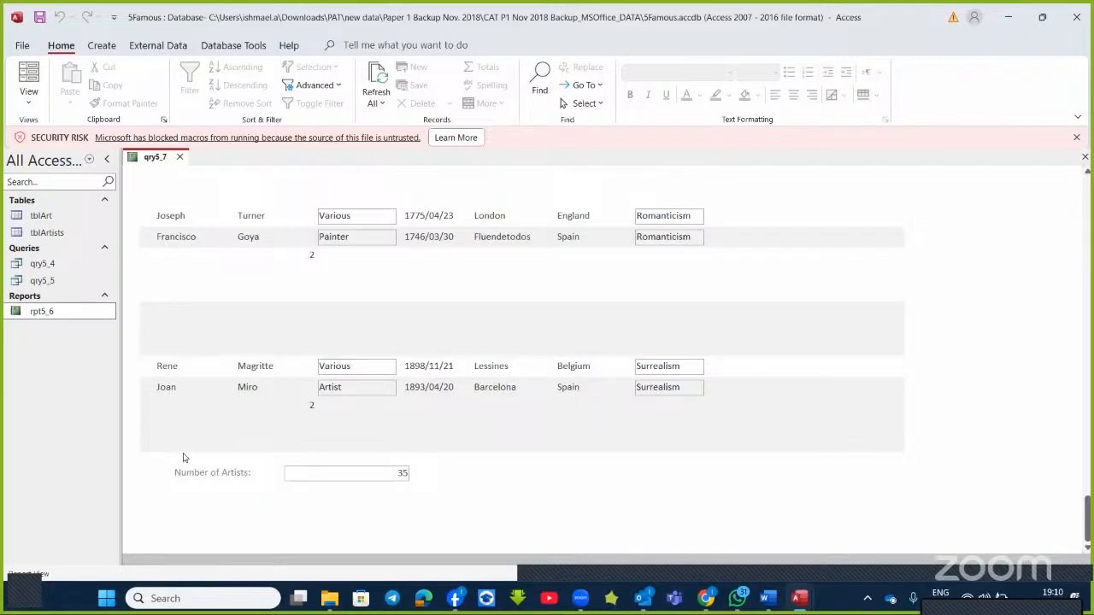
click(33, 101)
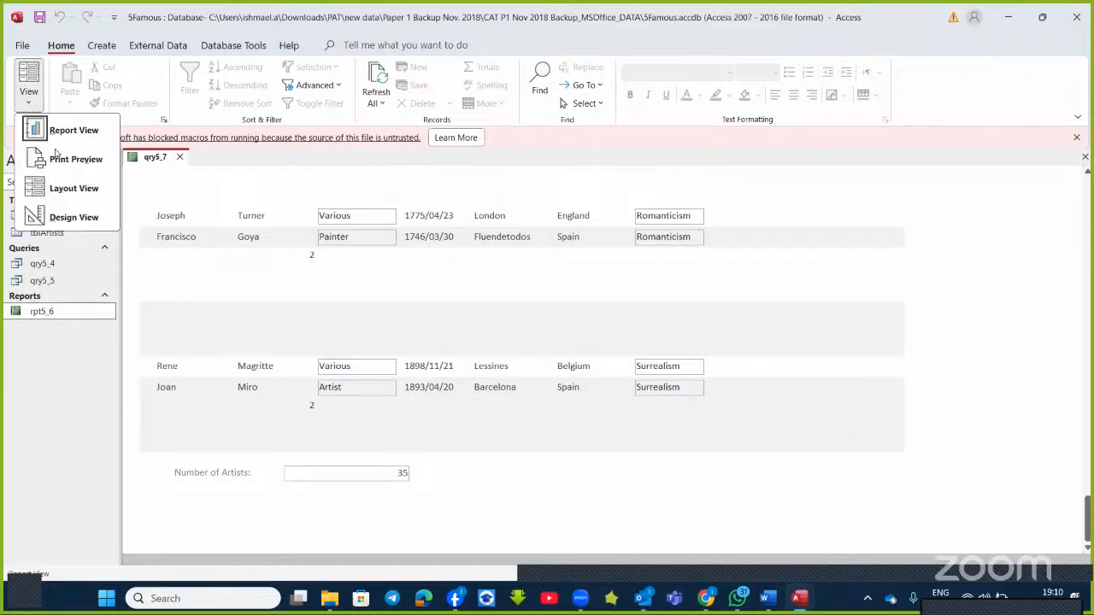
click(82, 219)
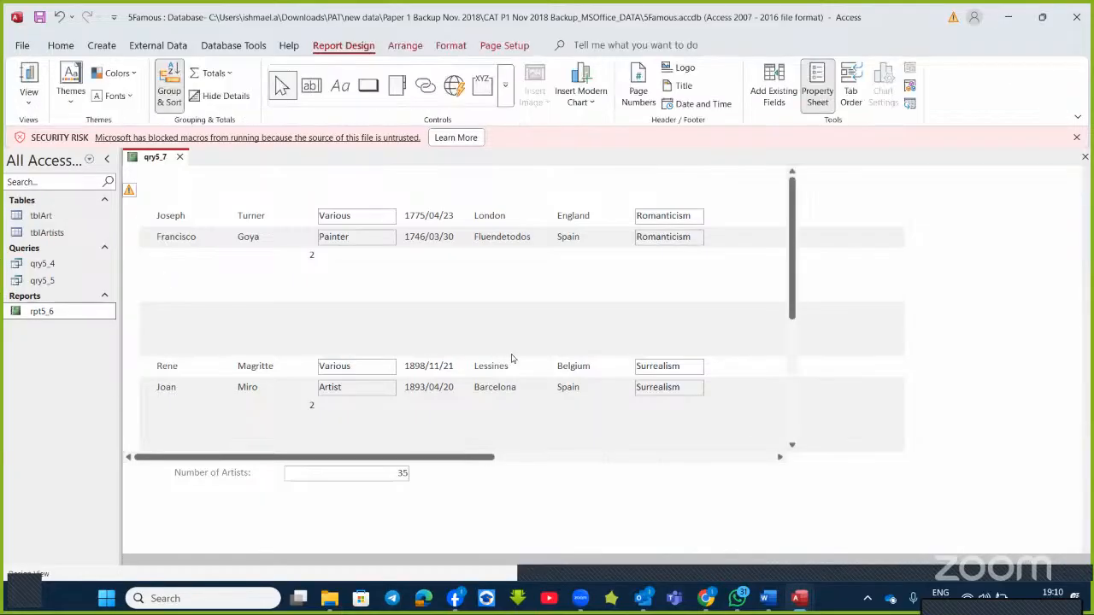
- Look up the 5ARTDATA question in the Word document and close the 5Famous database without saving the rpt5_6 changes
click(768, 600)
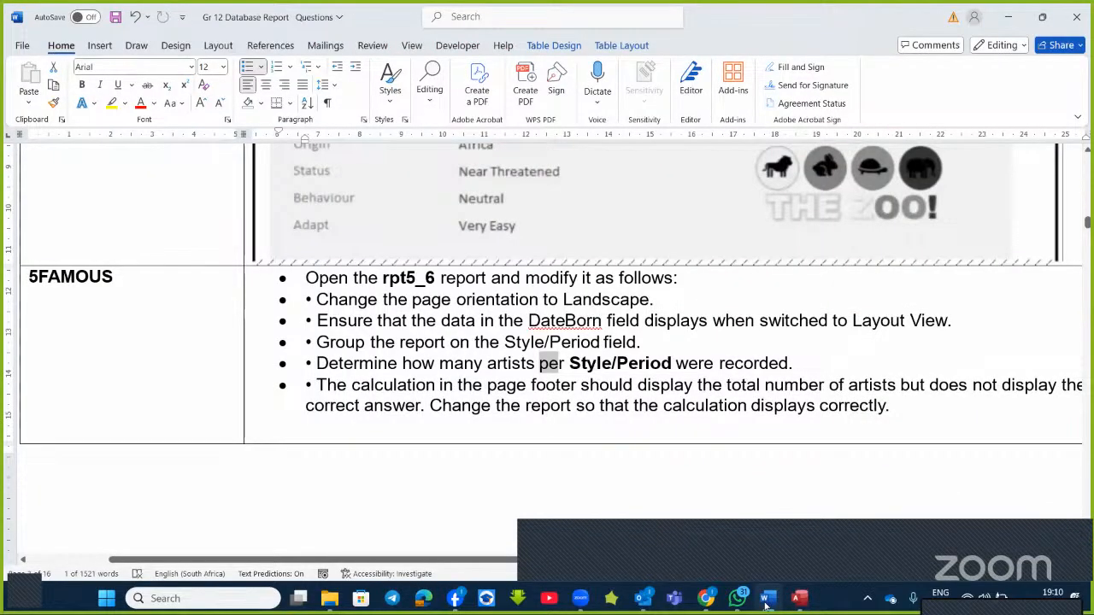
scroll(509, 362, down, 10)
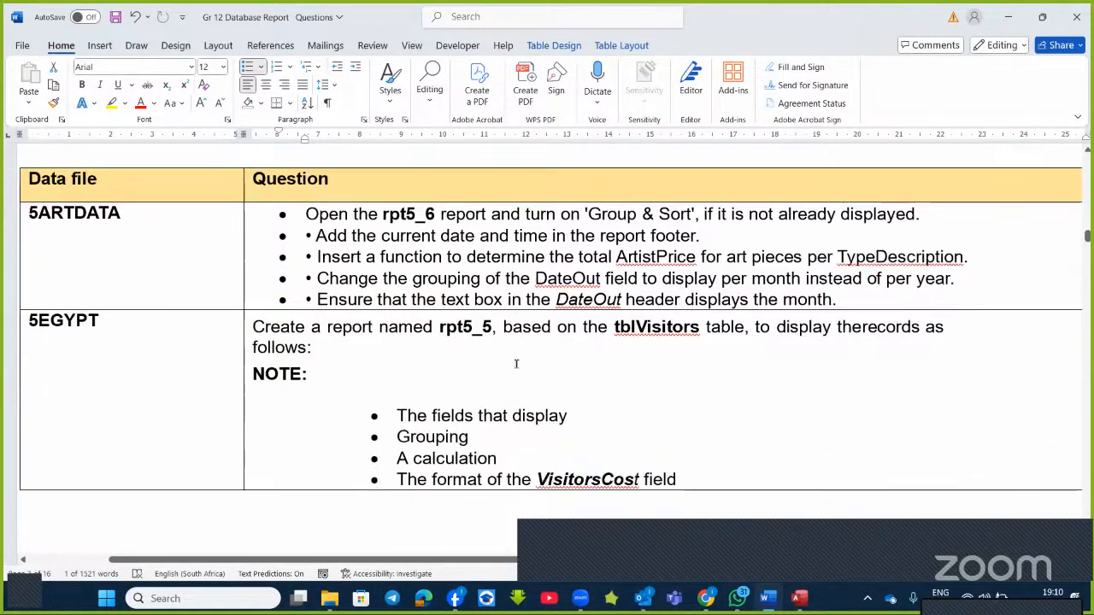
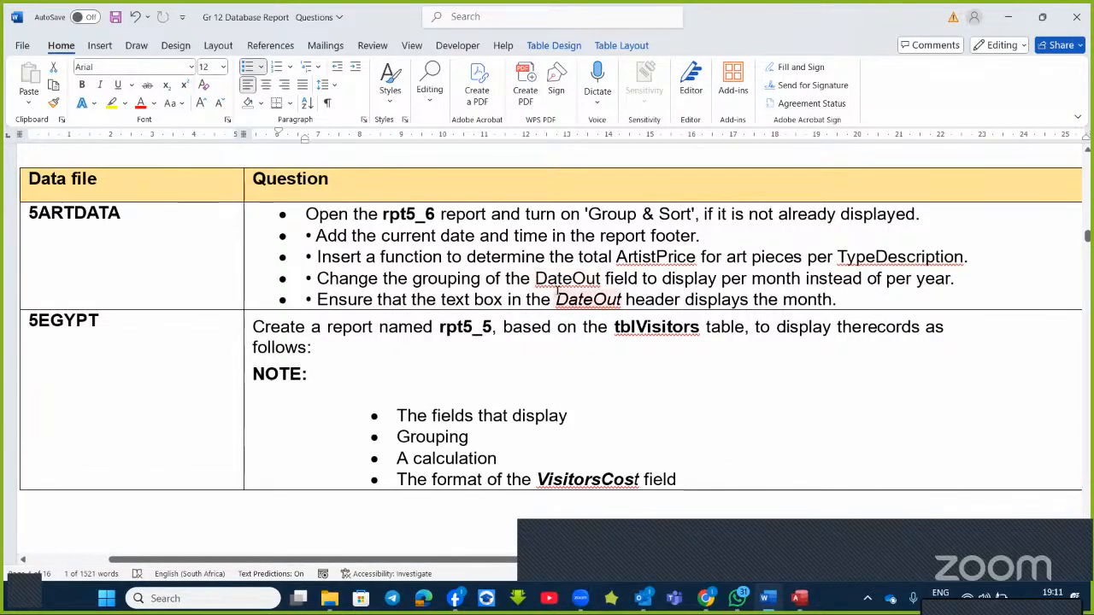
click(800, 598)
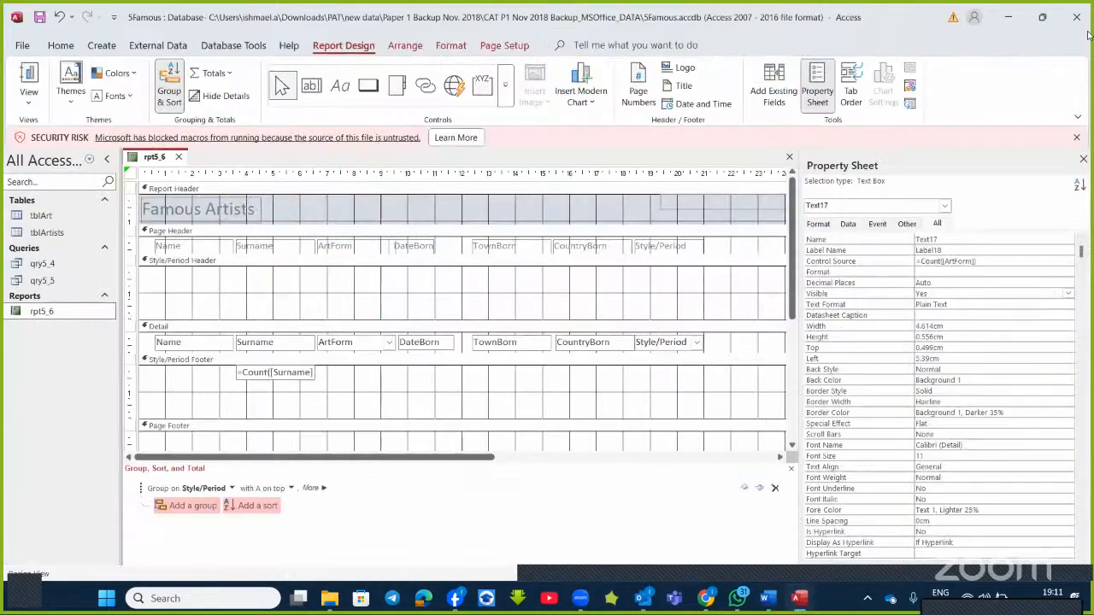
click(1076, 17)
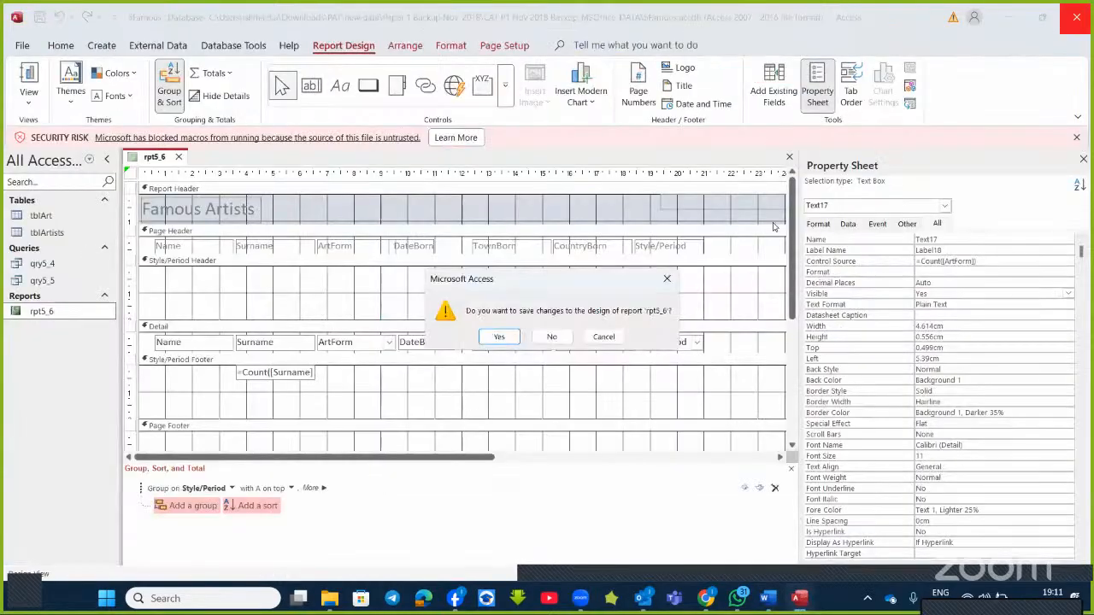
click(552, 337)
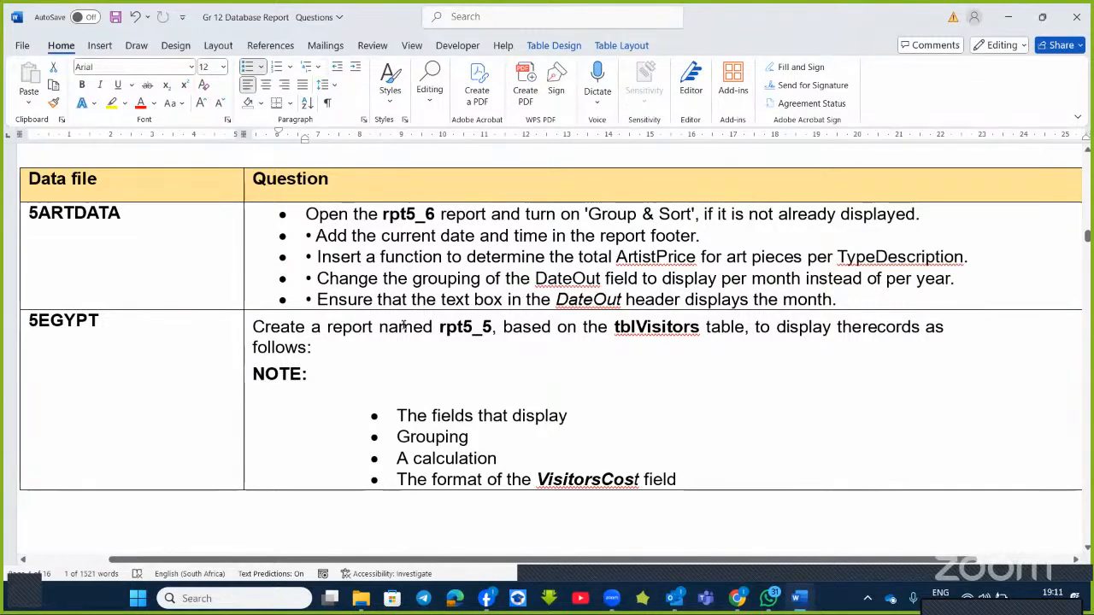
- Look through the Grade 12 Database Table Files folder for the 5ArtData database
mouse_move(370, 607)
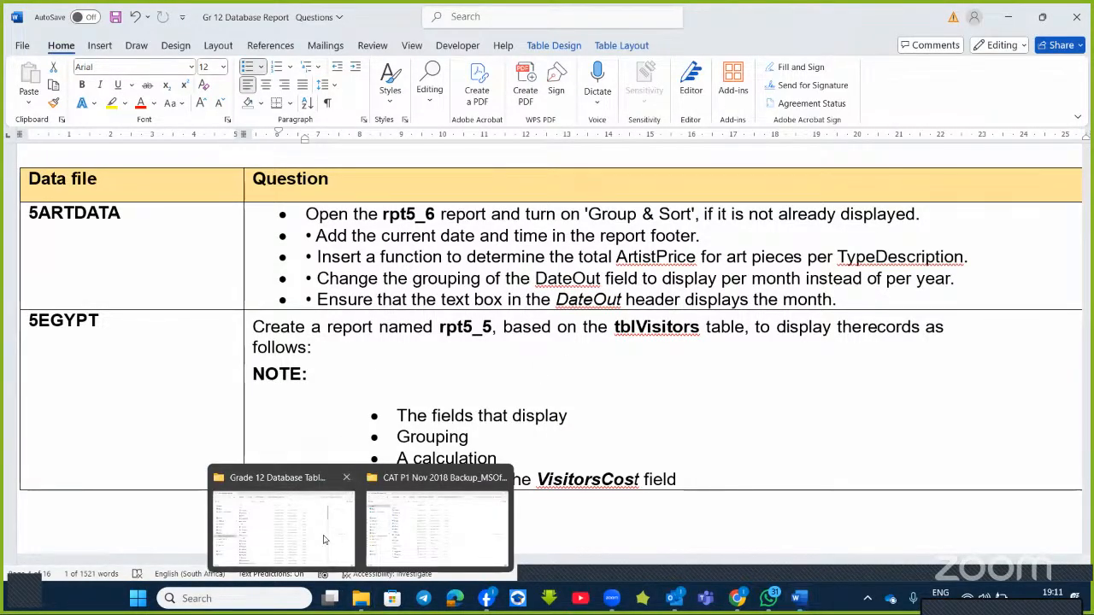
click(282, 526)
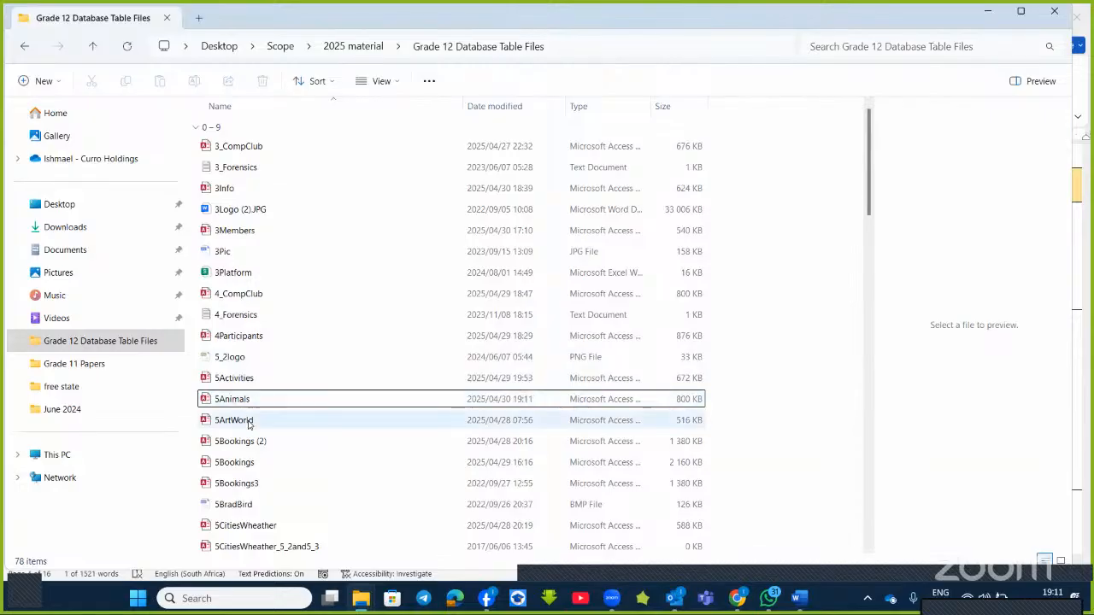
scroll(274, 504, down, 5)
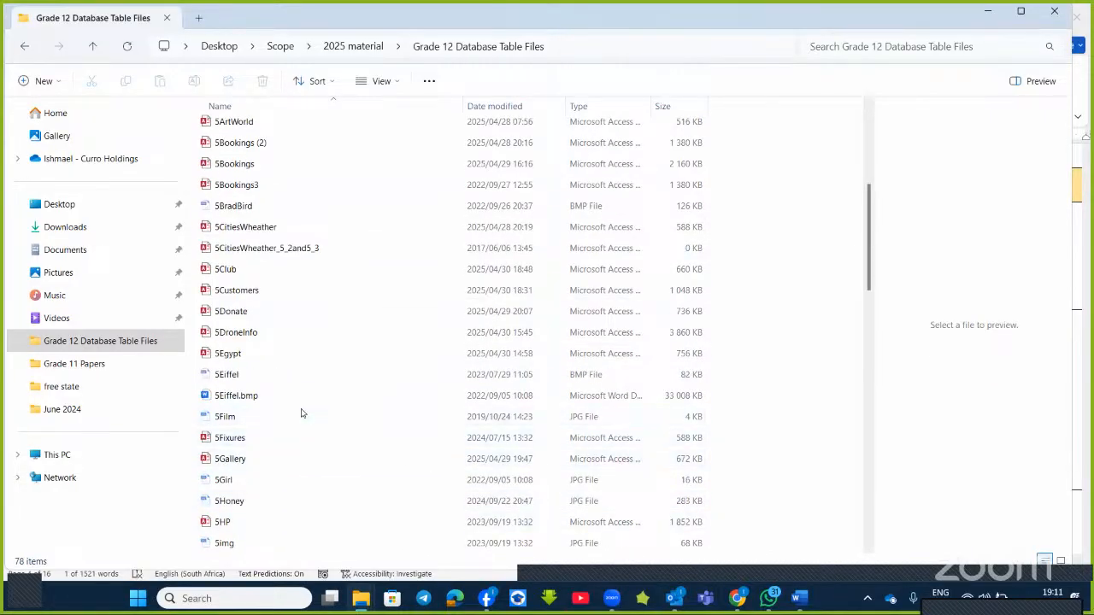
scroll(317, 493, down, 12)
scroll(331, 513, down, 5)
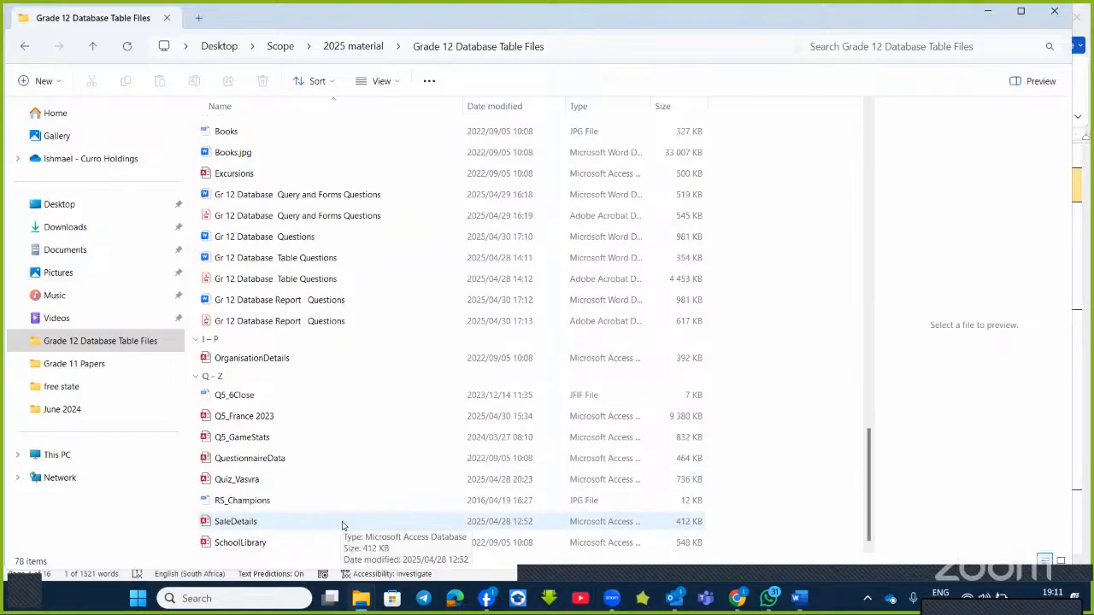
- Search the computer for "5art" and open the 5ArtData database from CAT P1 June 2018_MSOffice_DATA
click(142, 604)
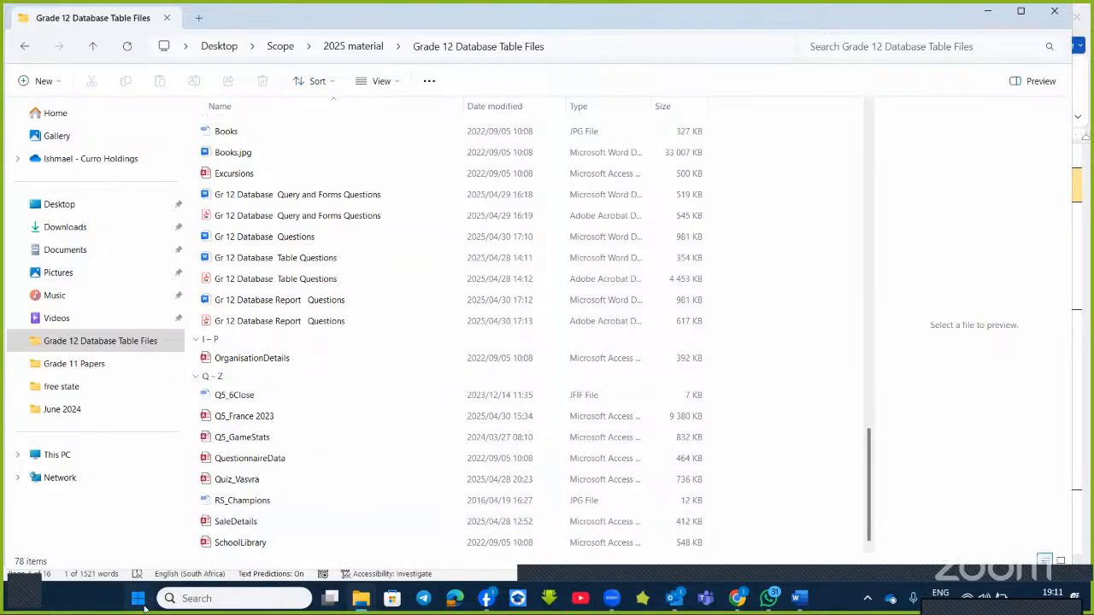
text(5)
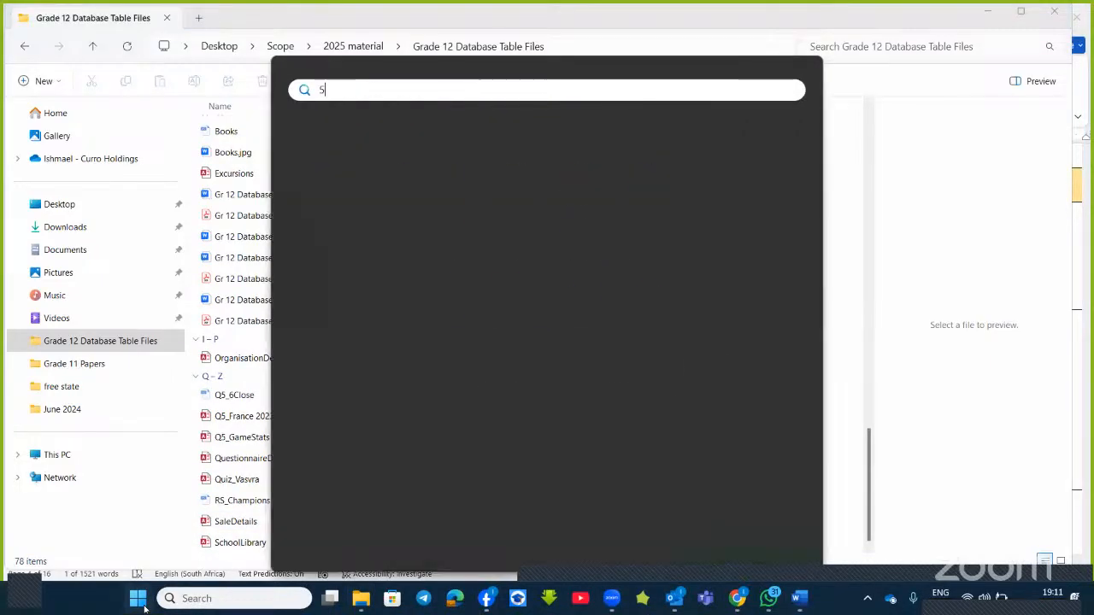
text(art)
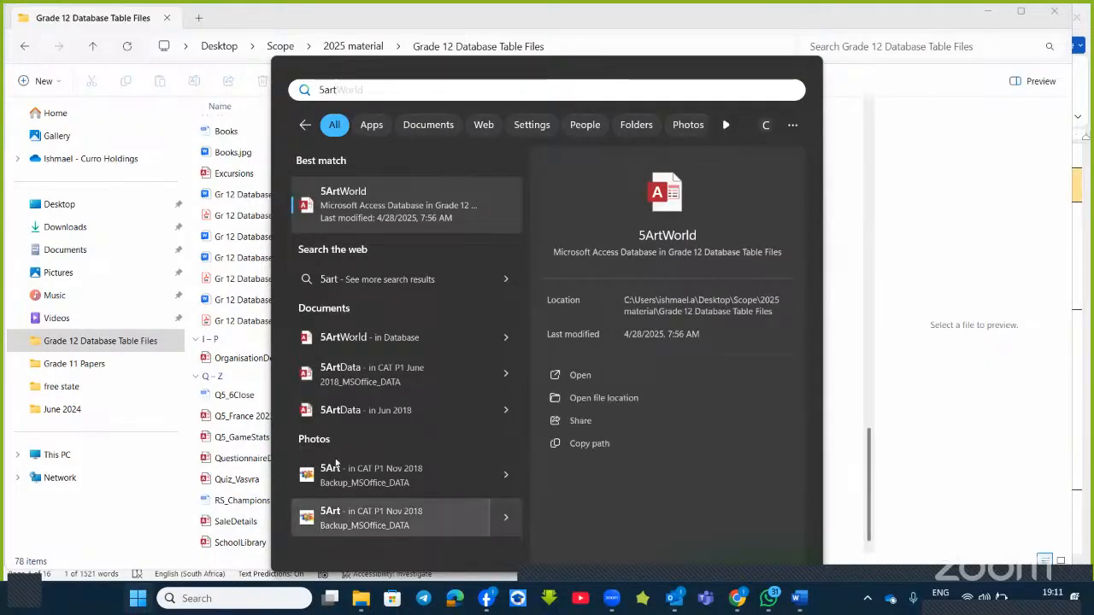
click(370, 381)
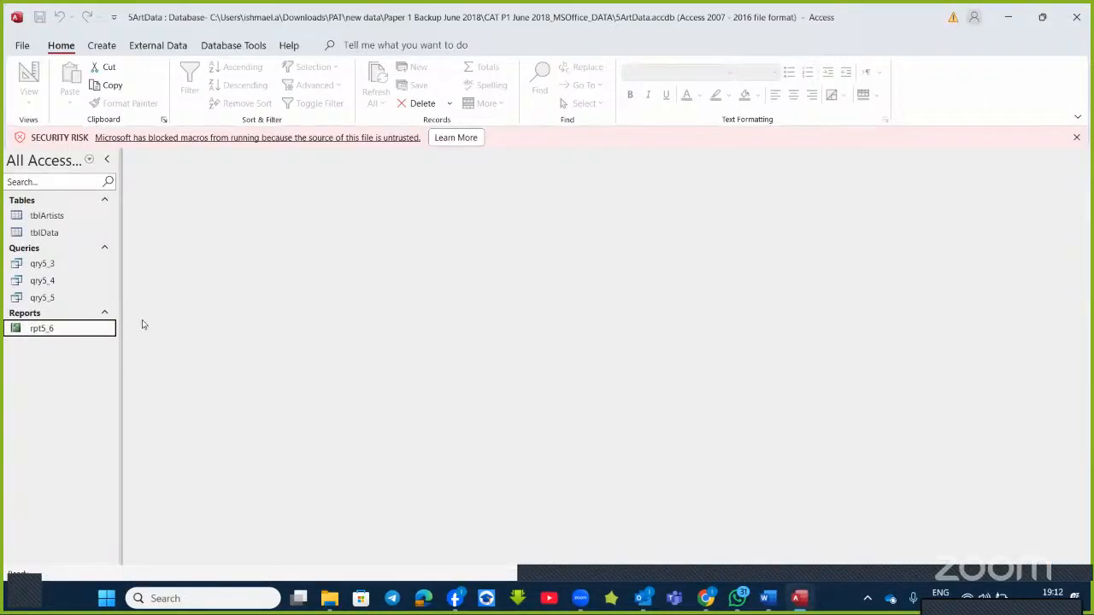
- Open the rpt5_6 report in Design View, checking the question in Word and dismissing the printer message
right_click(65, 331)
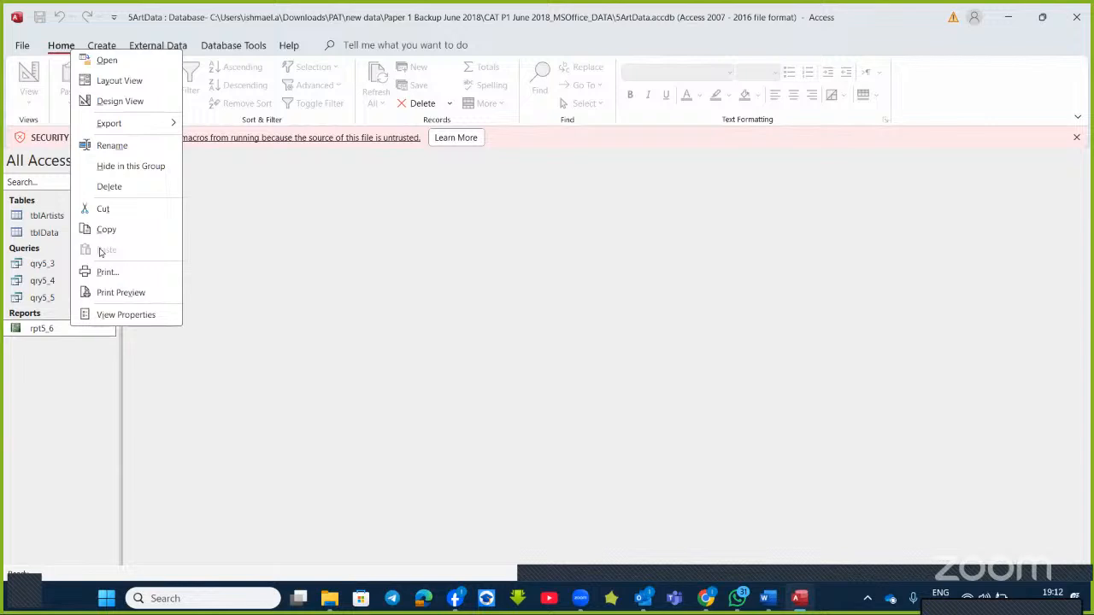
click(147, 101)
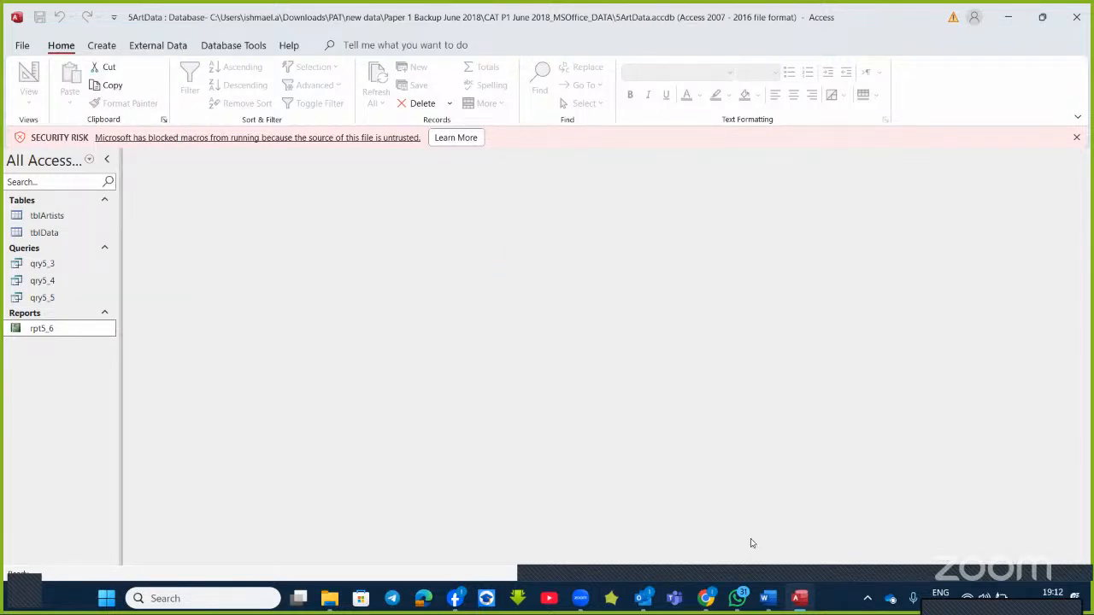
click(768, 598)
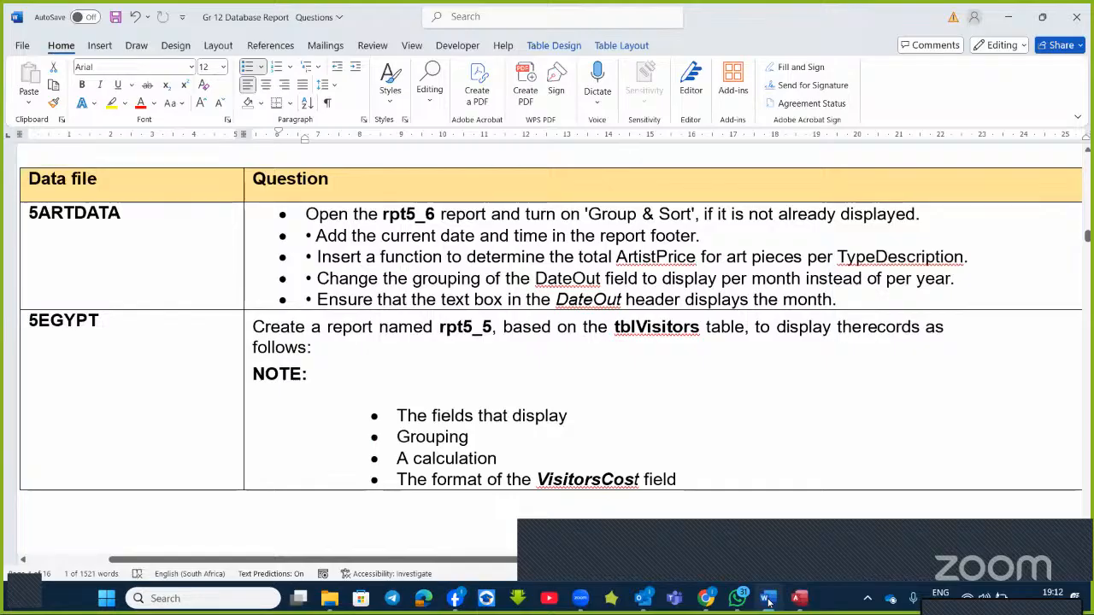
click(768, 599)
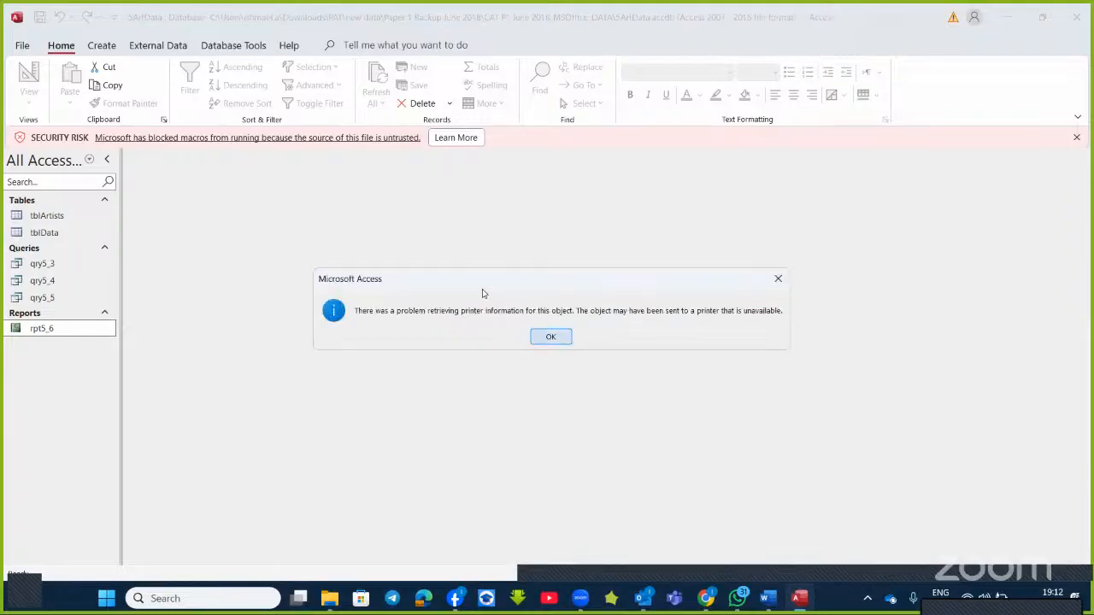
key(Return)
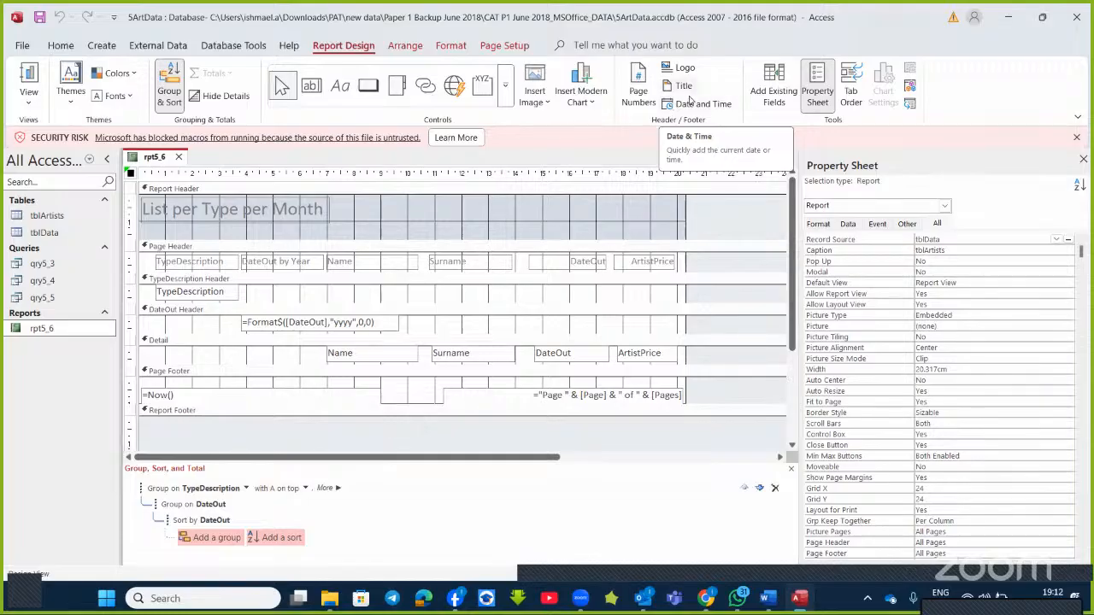
- Try to add the current date and time in the long formats, and widen the report to about 22 cm
click(696, 104)
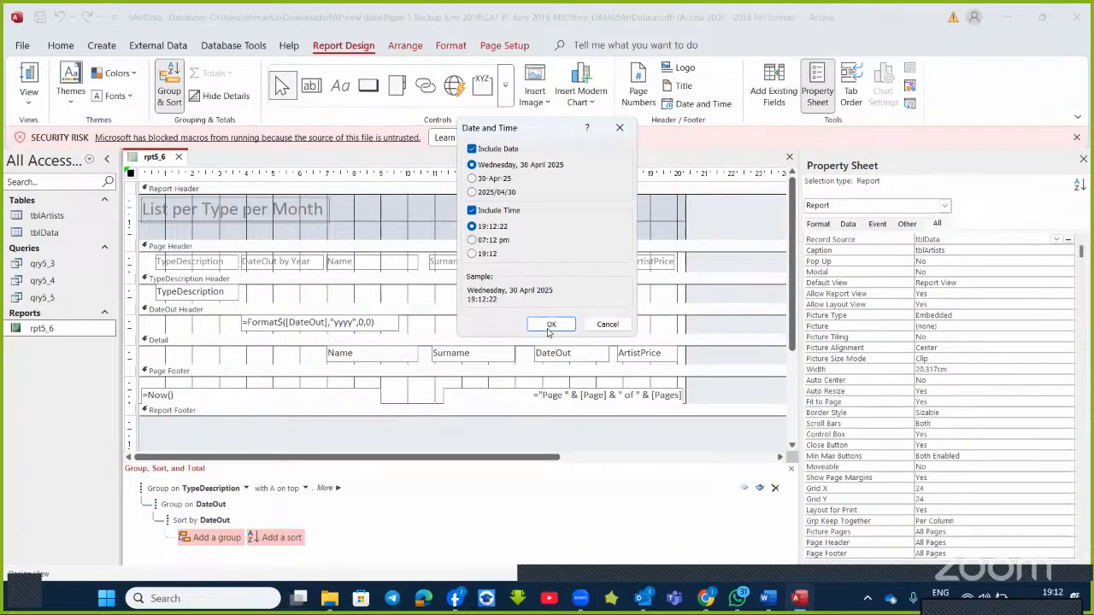
click(551, 326)
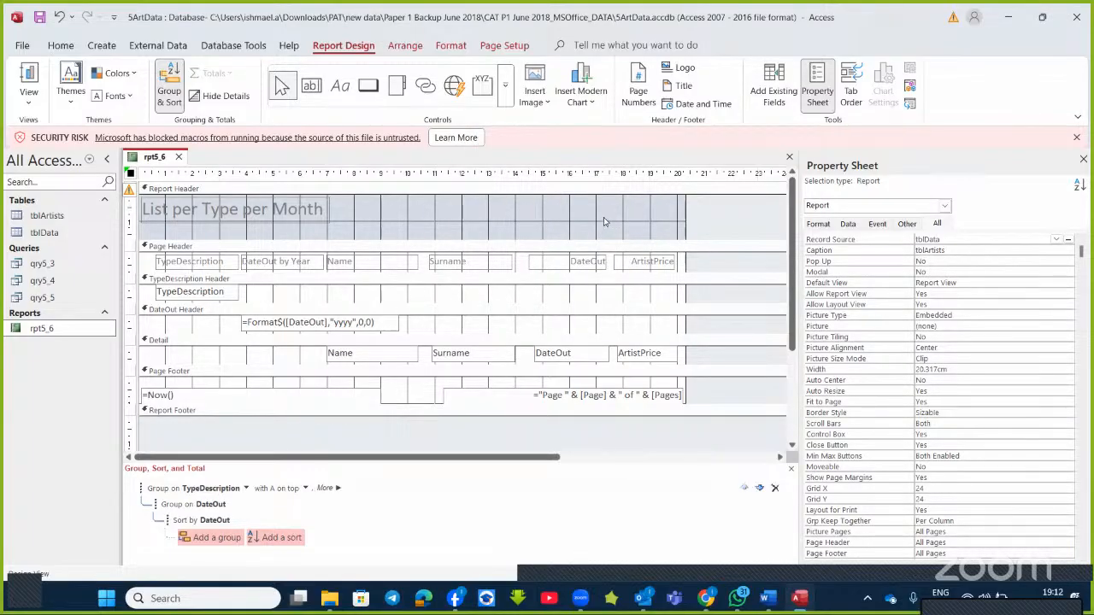
click(615, 219)
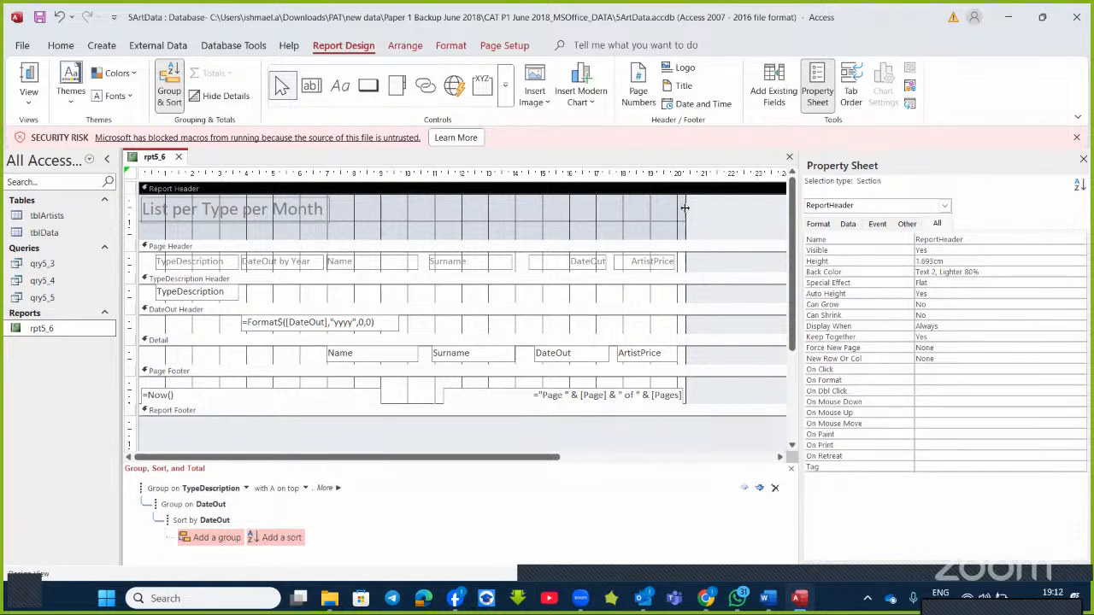
drag(684, 207, 741, 211)
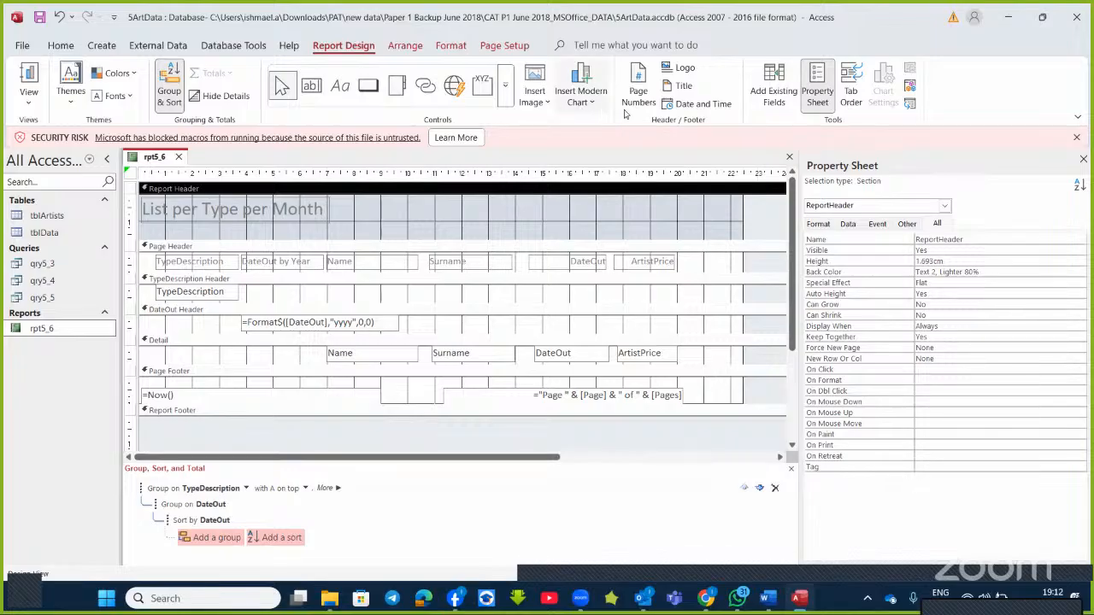
- Try inserting centred Page N of M numbers in the page header, and undo the insertion
click(652, 104)
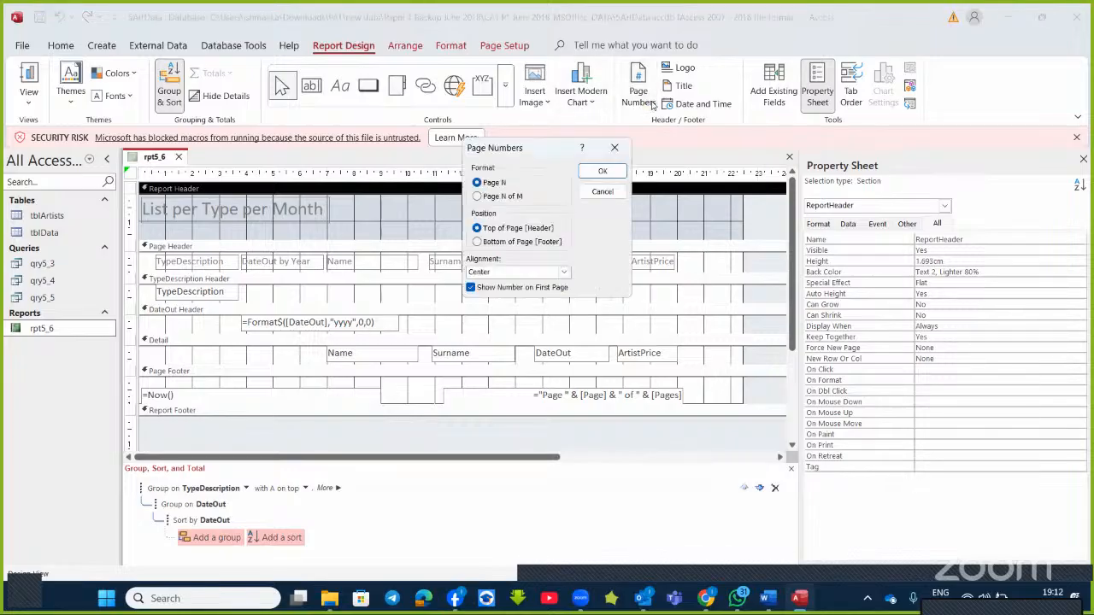
click(484, 197)
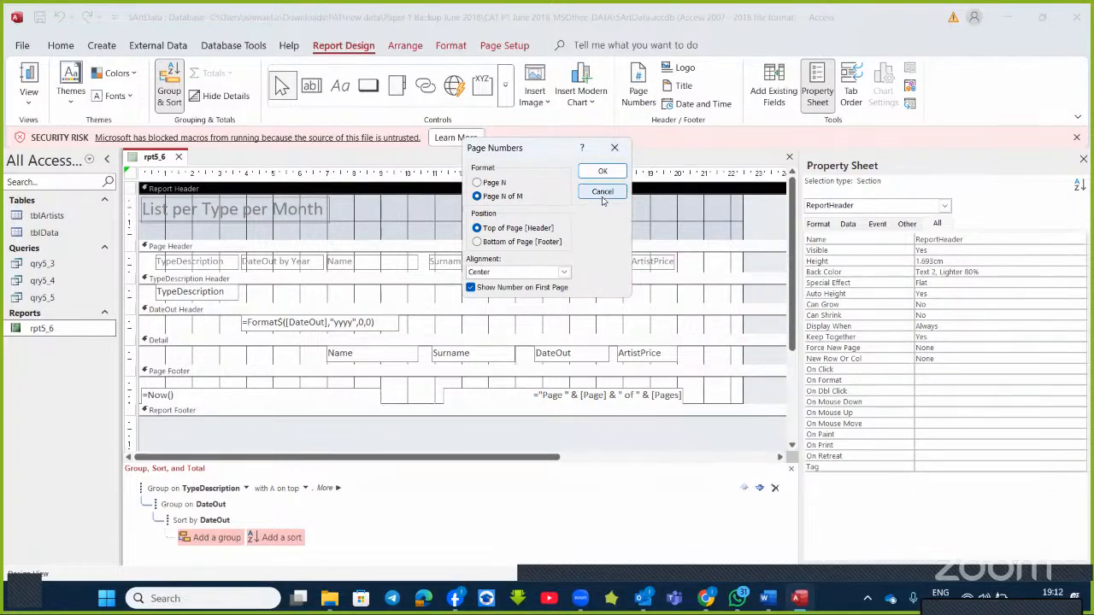
click(605, 170)
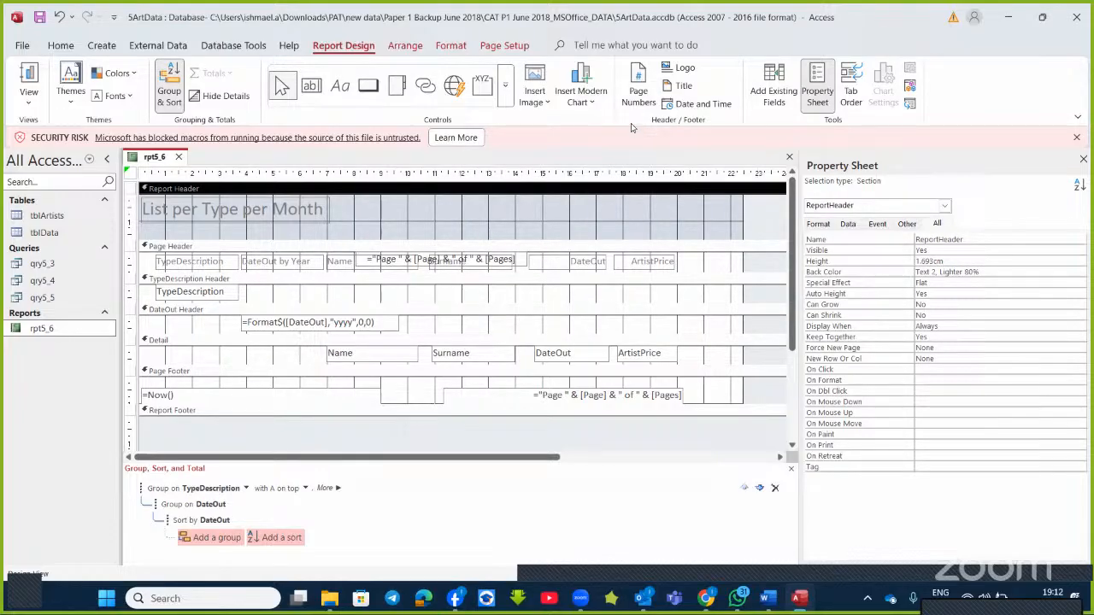
key(ctrl+z)
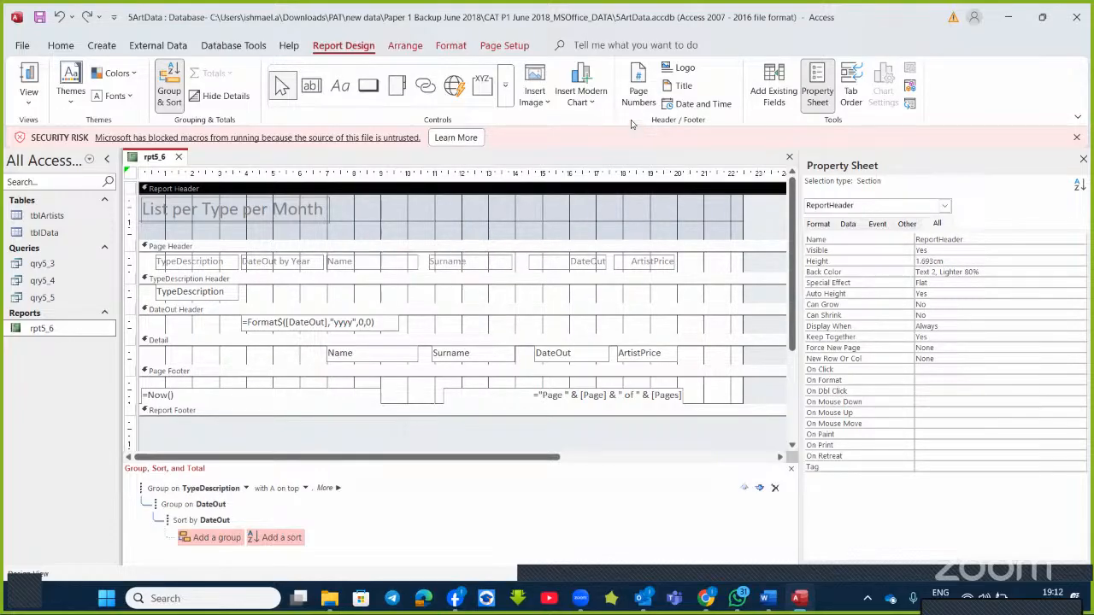
- Retry adding the date and time to the report with the long date and the hours, minutes and seconds format
click(697, 103)
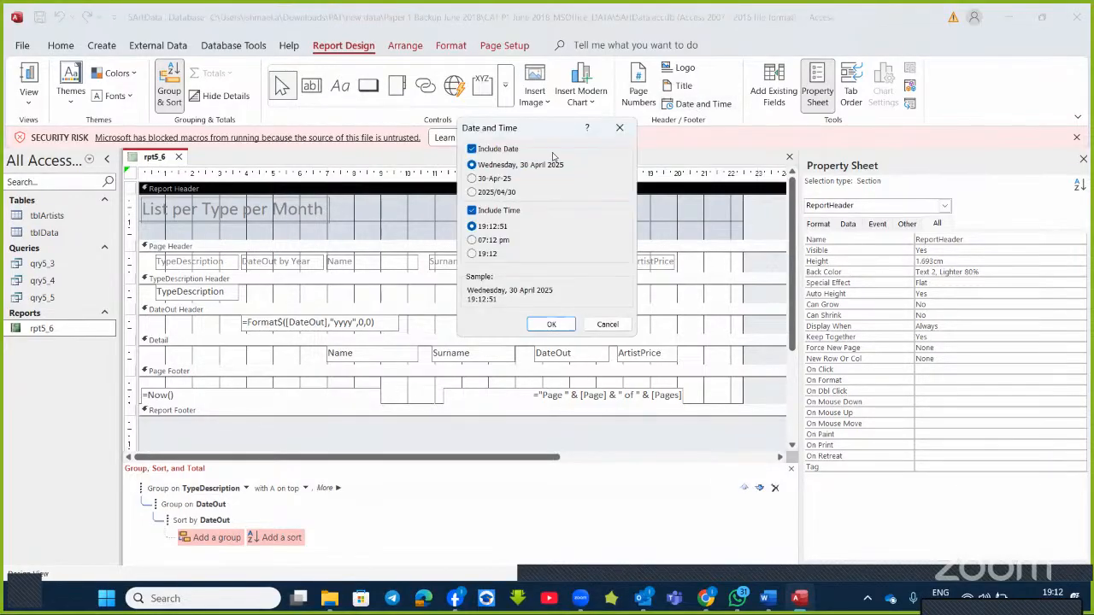
click(540, 325)
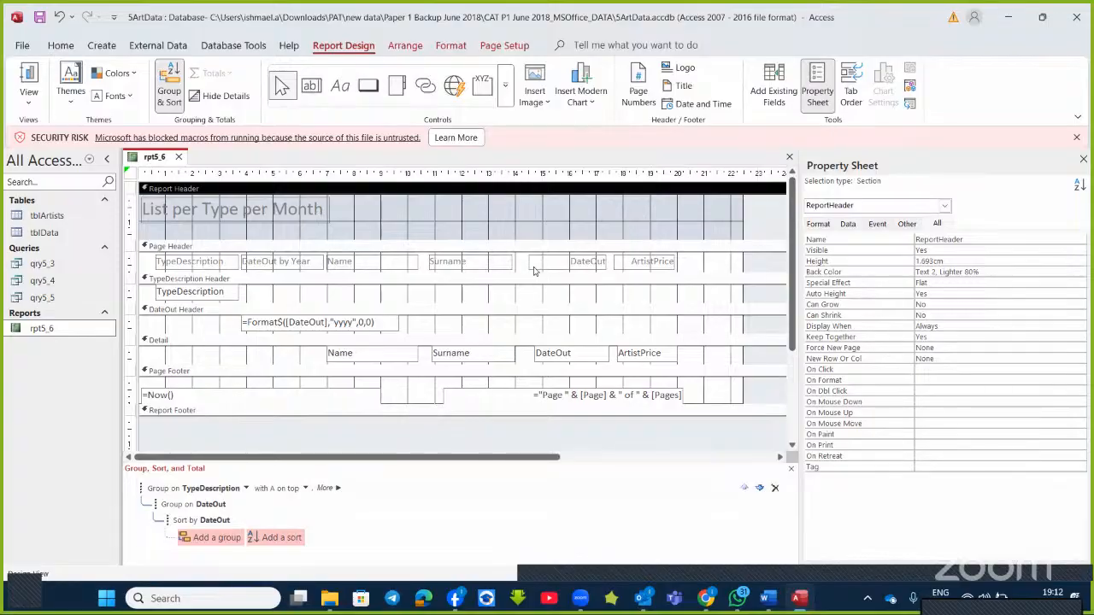
- Widen the report to about 23.7 cm, enlarge the report footer to about 1.7 cm high, and check the layout in Report View
click(635, 212)
drag(739, 208, 776, 214)
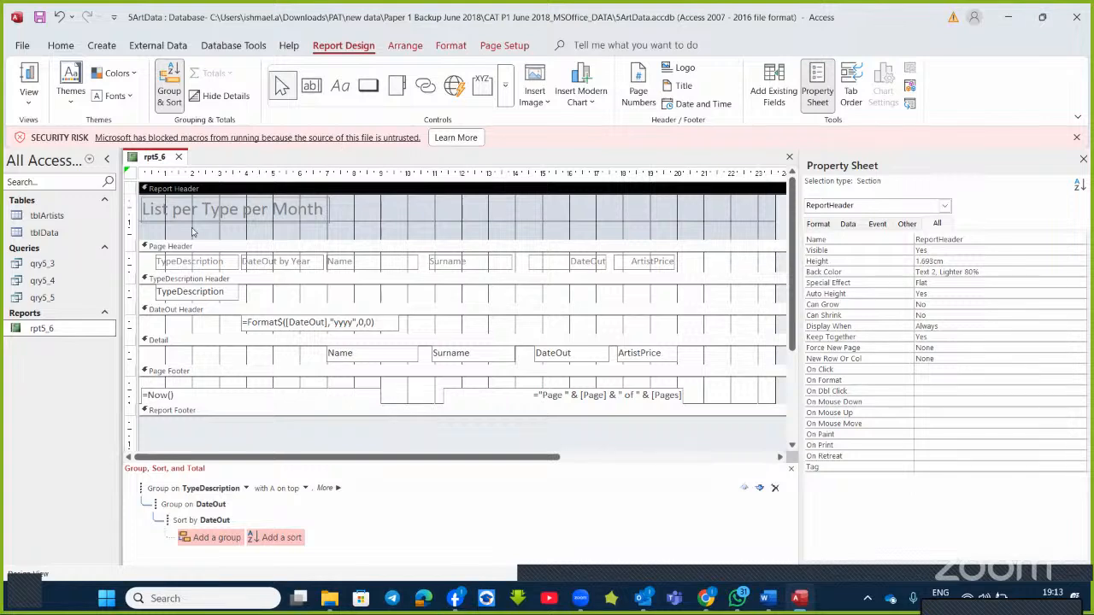
drag(304, 413, 364, 454)
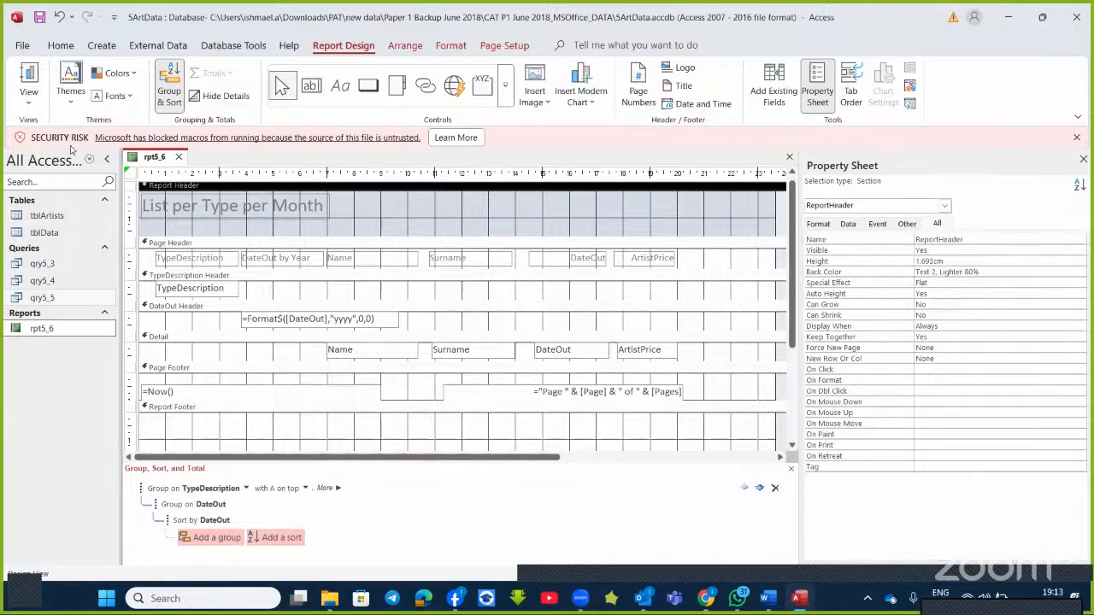
click(29, 81)
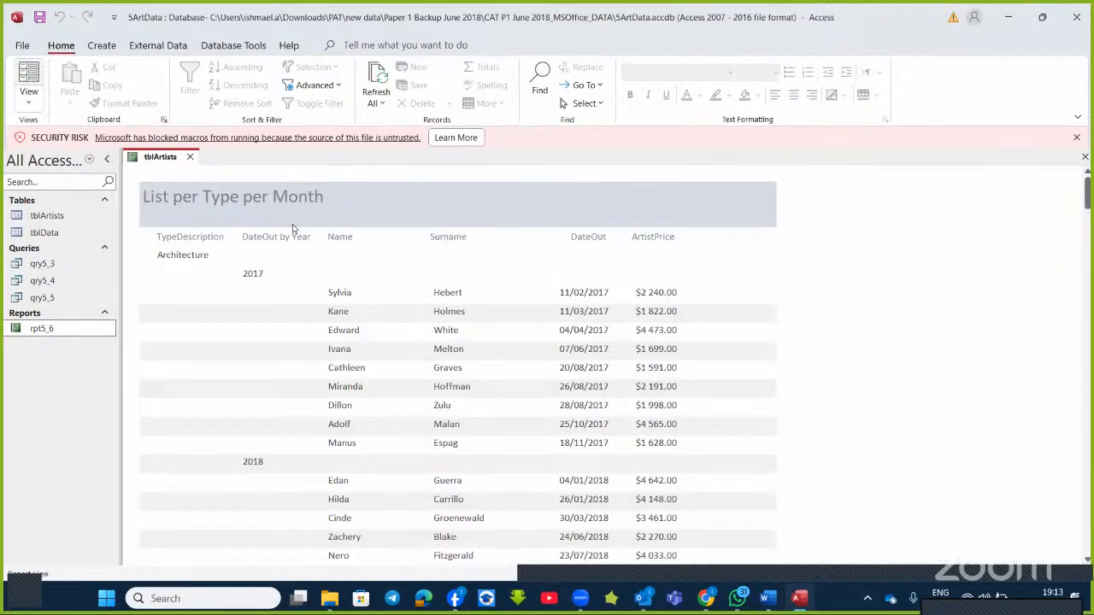
click(26, 106)
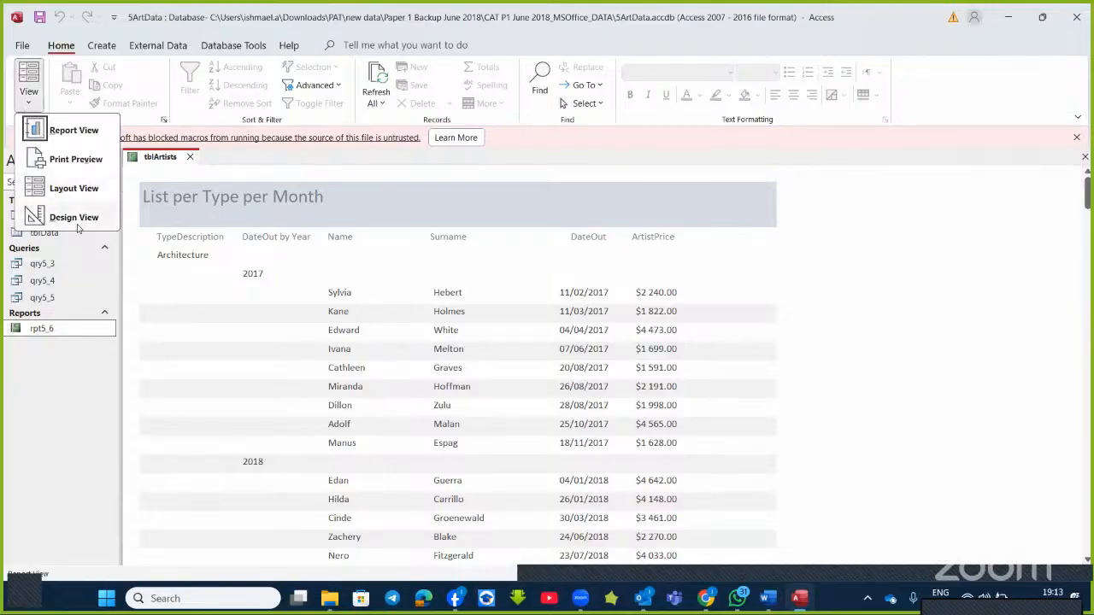
click(78, 217)
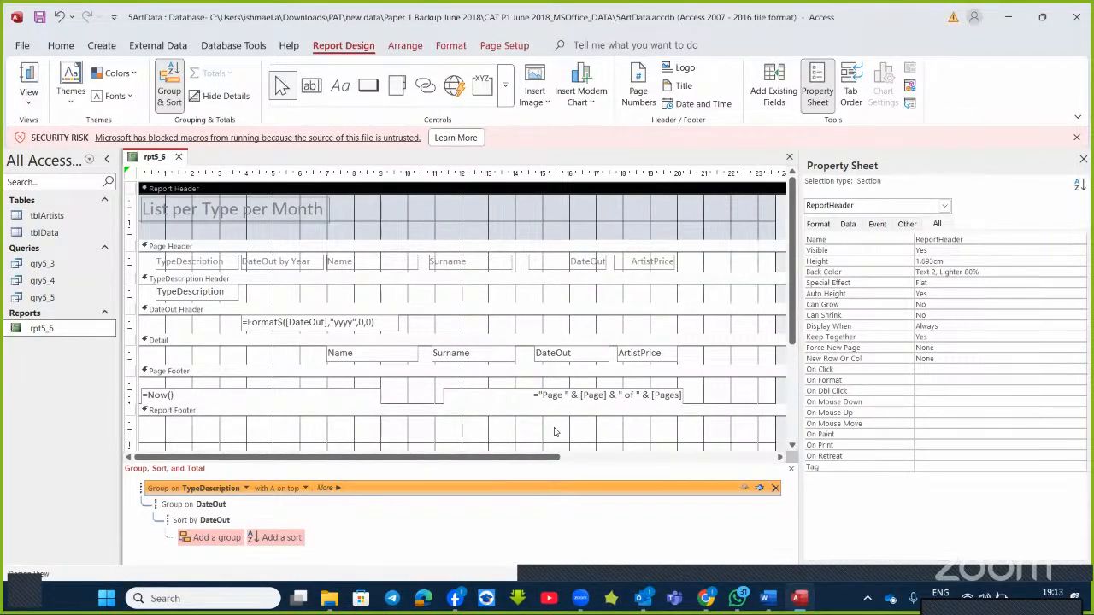
- Add a text box about 3.1 cm wide containing =Date() to the report footer, and delete its attached label
scroll(555, 432, down, 3)
click(619, 362)
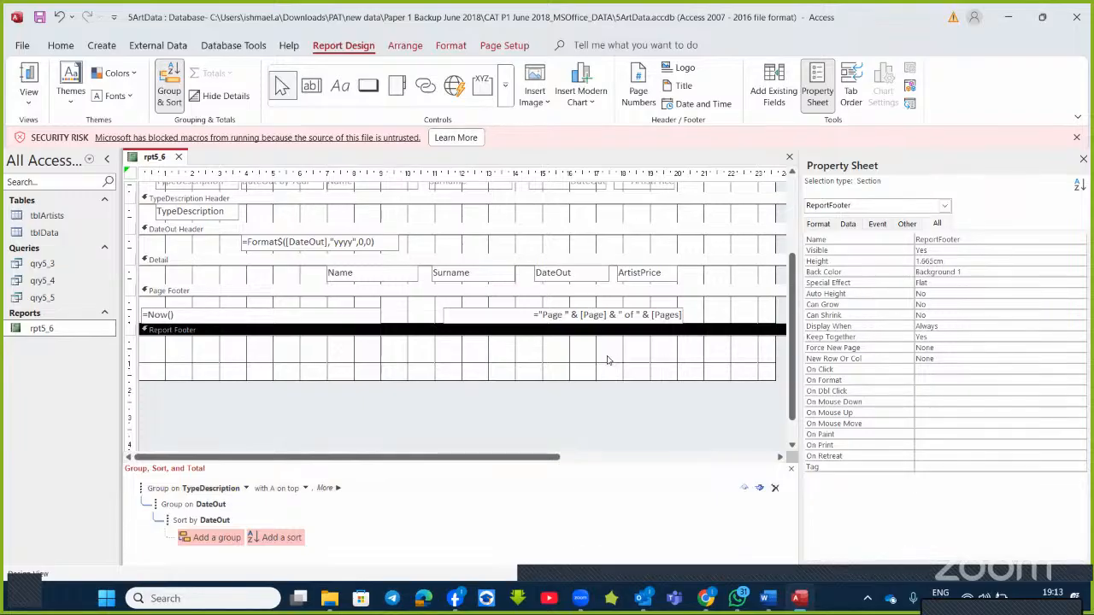
click(312, 88)
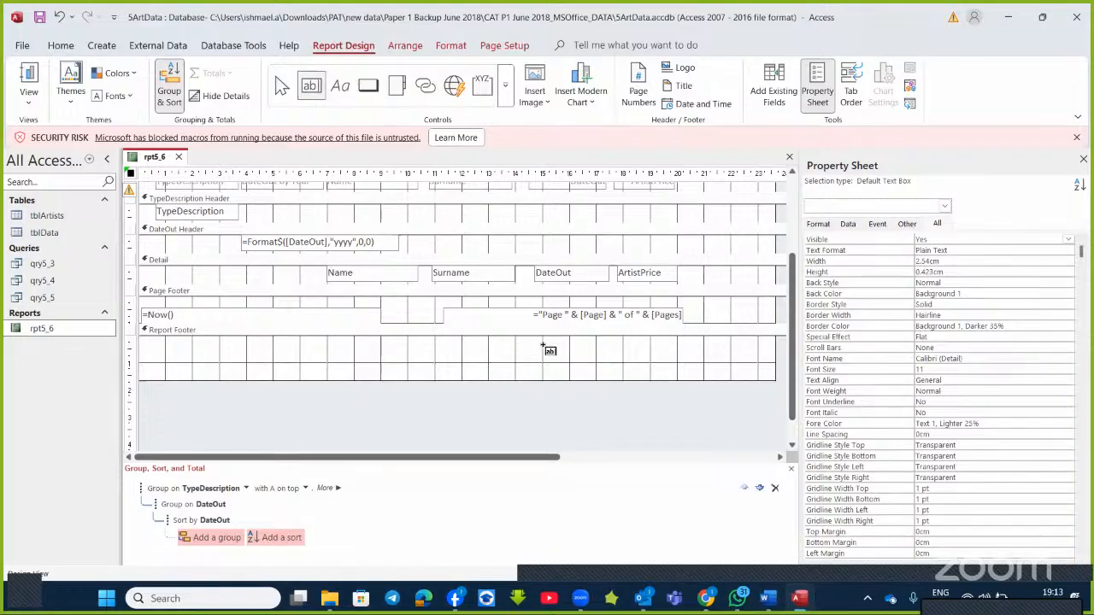
drag(626, 360, 542, 347)
click(601, 354)
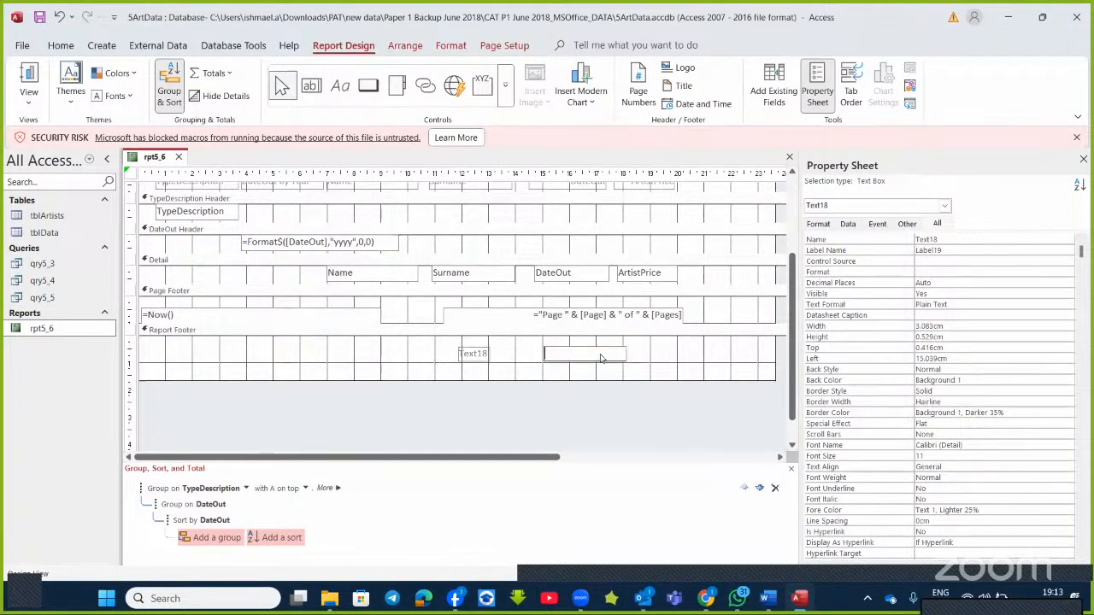
text(=date())
click(475, 353)
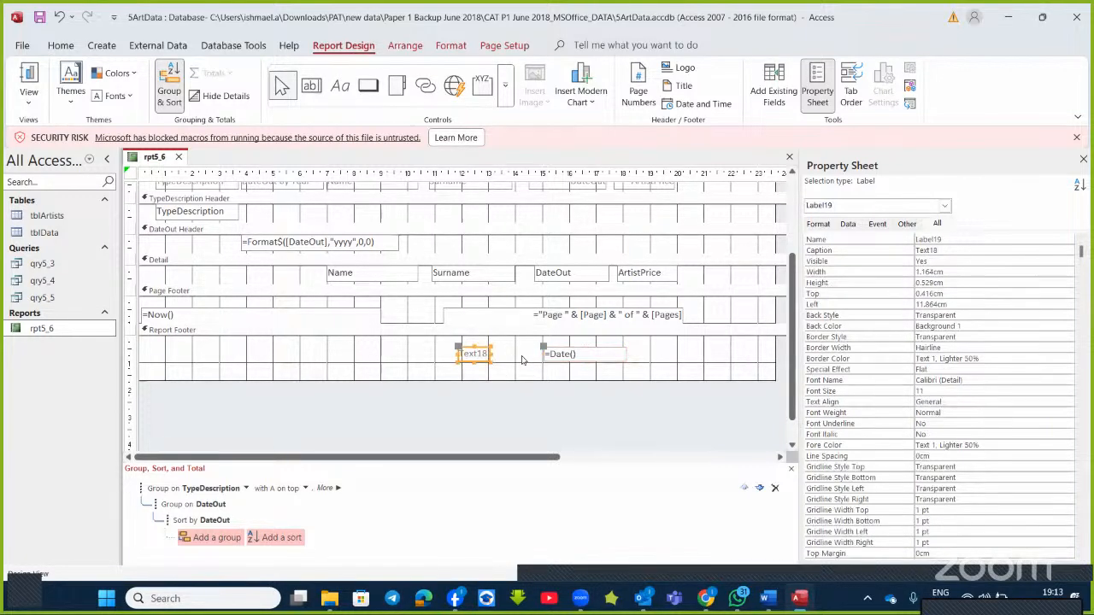
key(Delete)
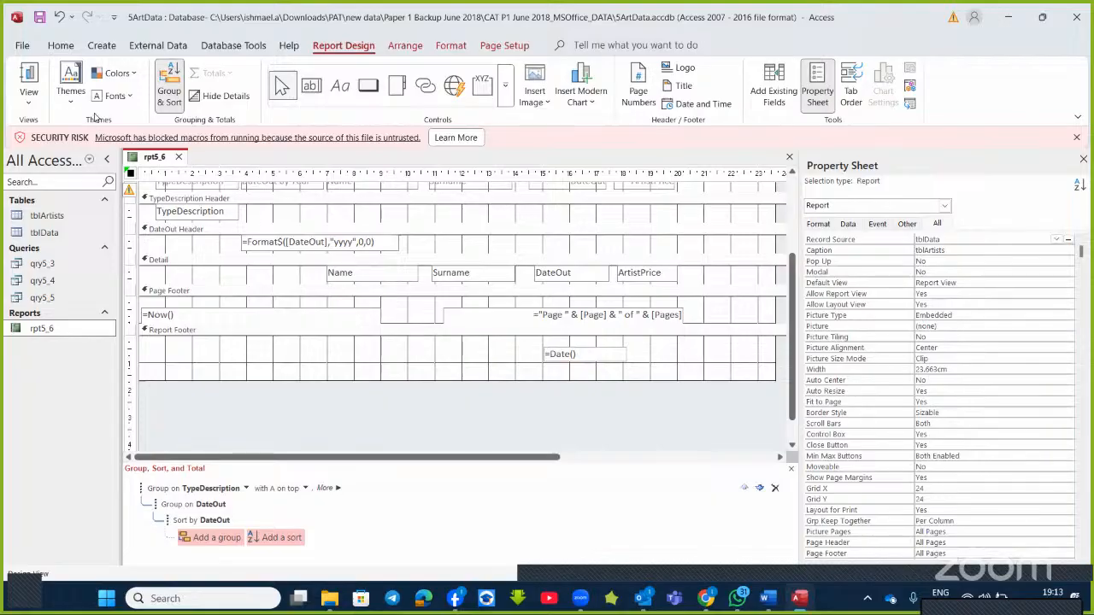
- View the report through to its end to check the date in the footer, and return to Design View
click(28, 77)
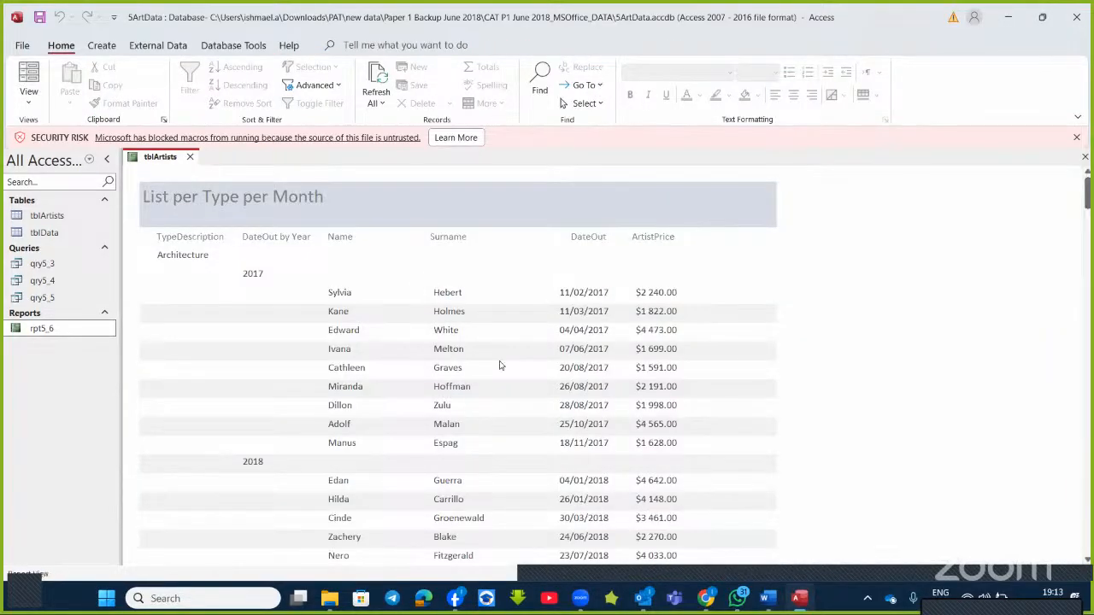
scroll(500, 365, down, 20)
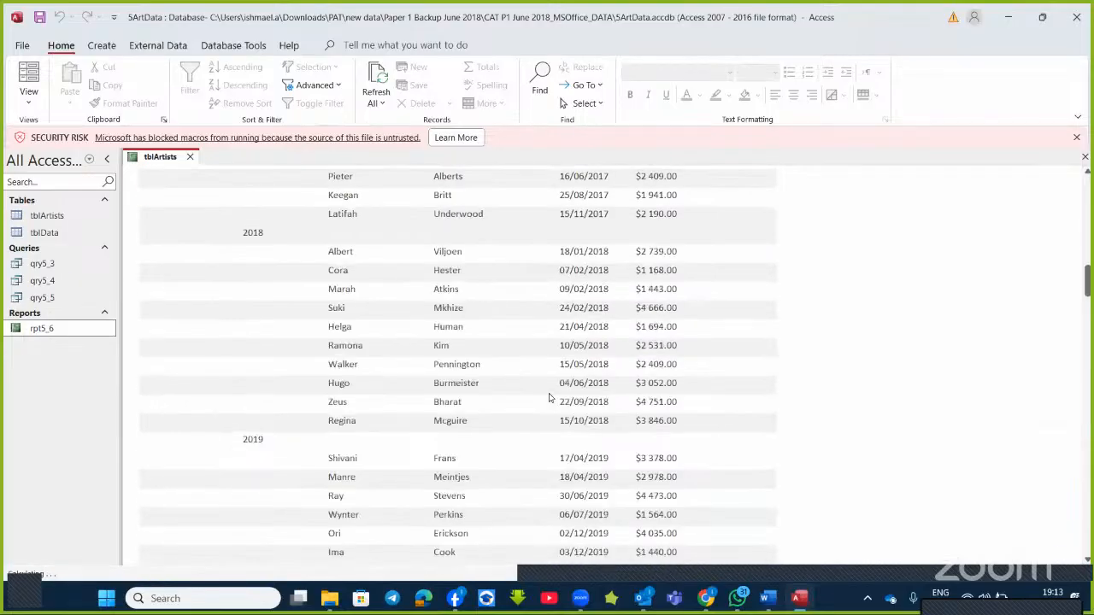
scroll(550, 397, down, 20)
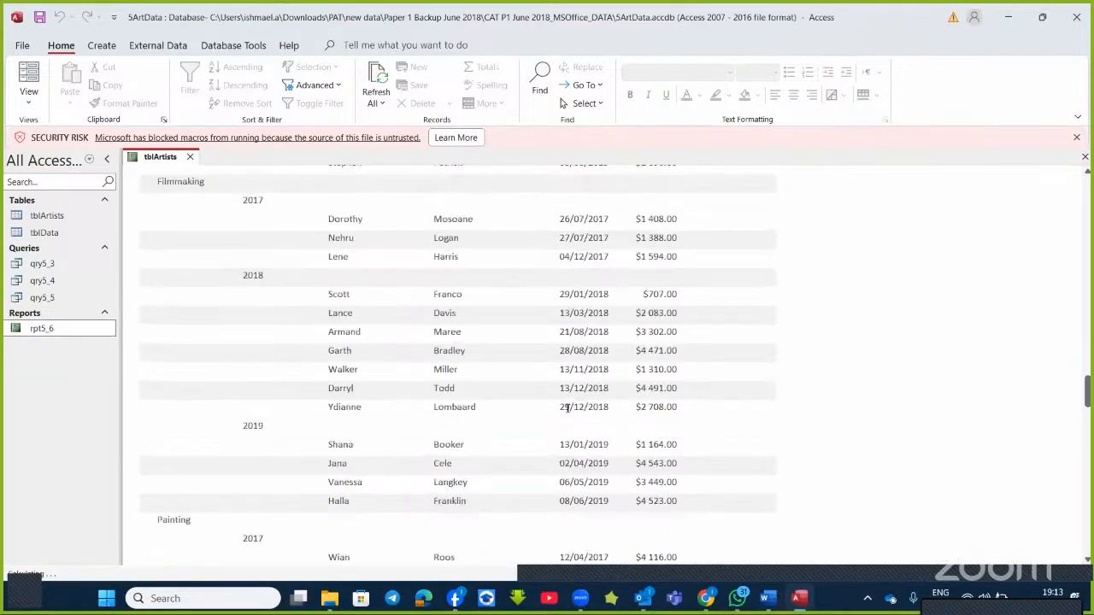
scroll(568, 407, down, 20)
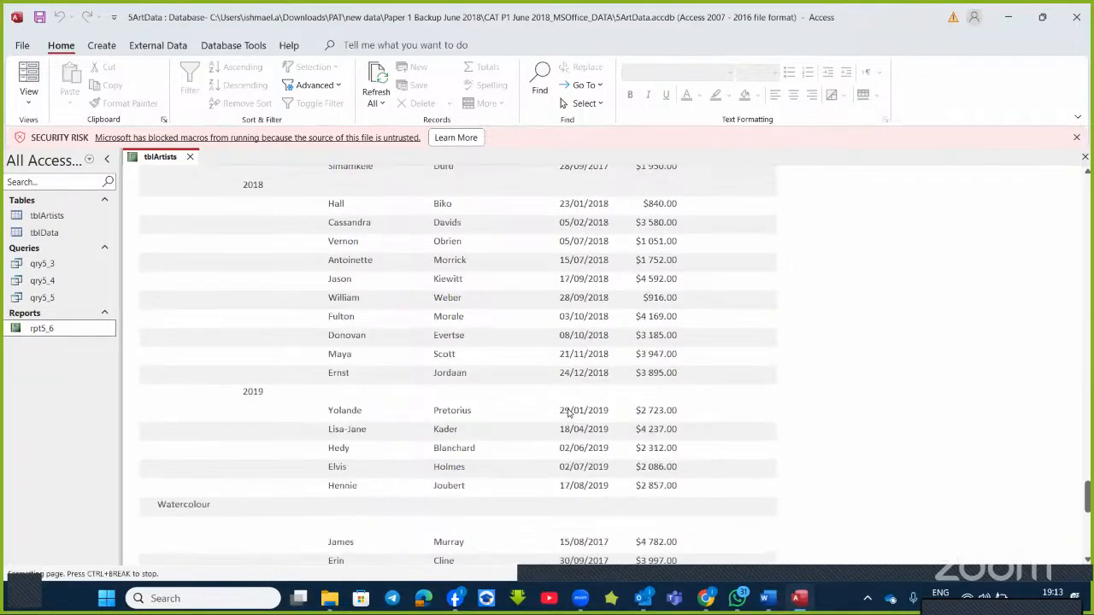
scroll(569, 412, down, 10)
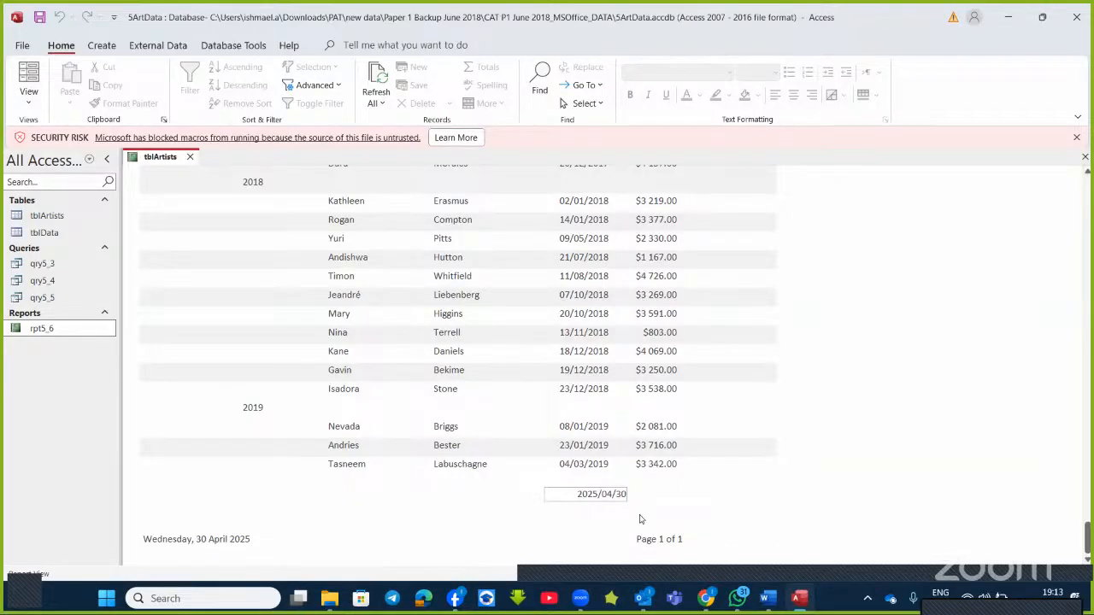
click(29, 99)
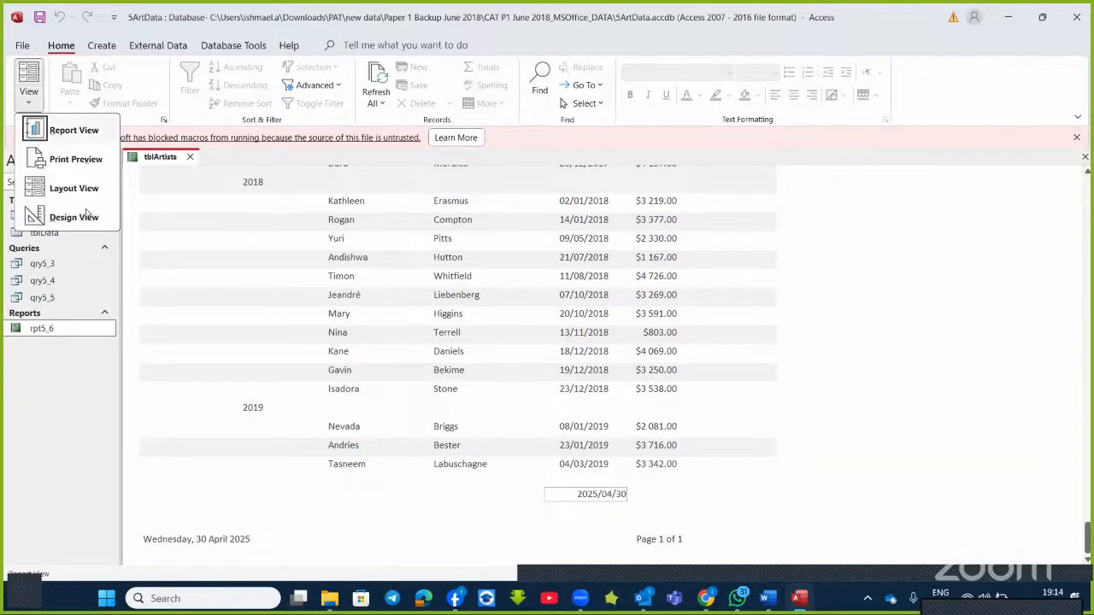
click(86, 214)
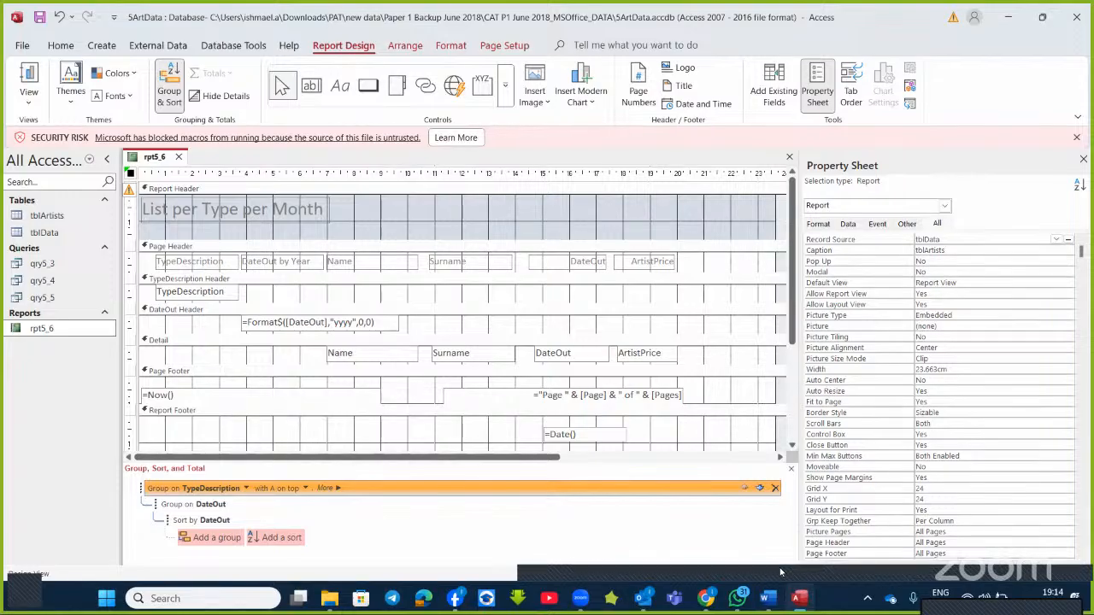
- After checking the question in Word, total ArtistPrice with Sum for the TypeDescription group and show the subtotal in the group footer
click(769, 598)
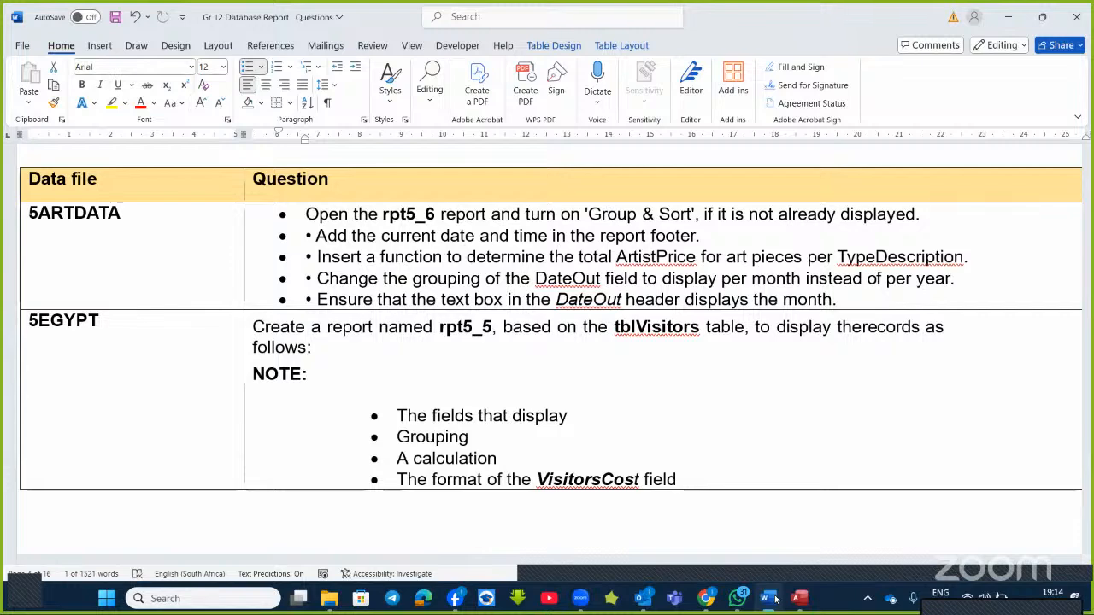
click(769, 598)
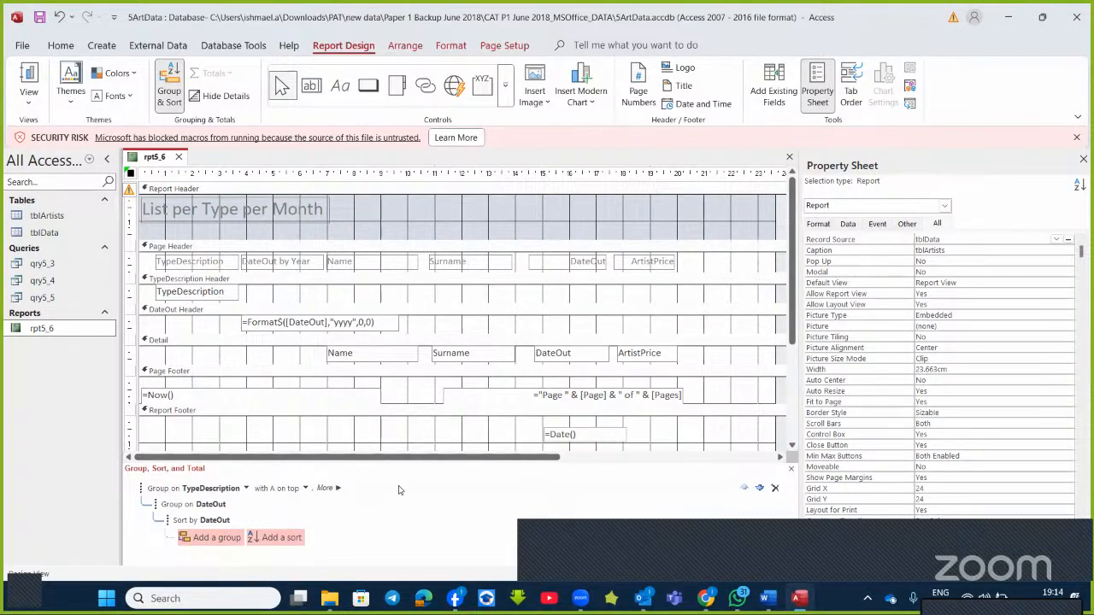
click(435, 487)
click(434, 487)
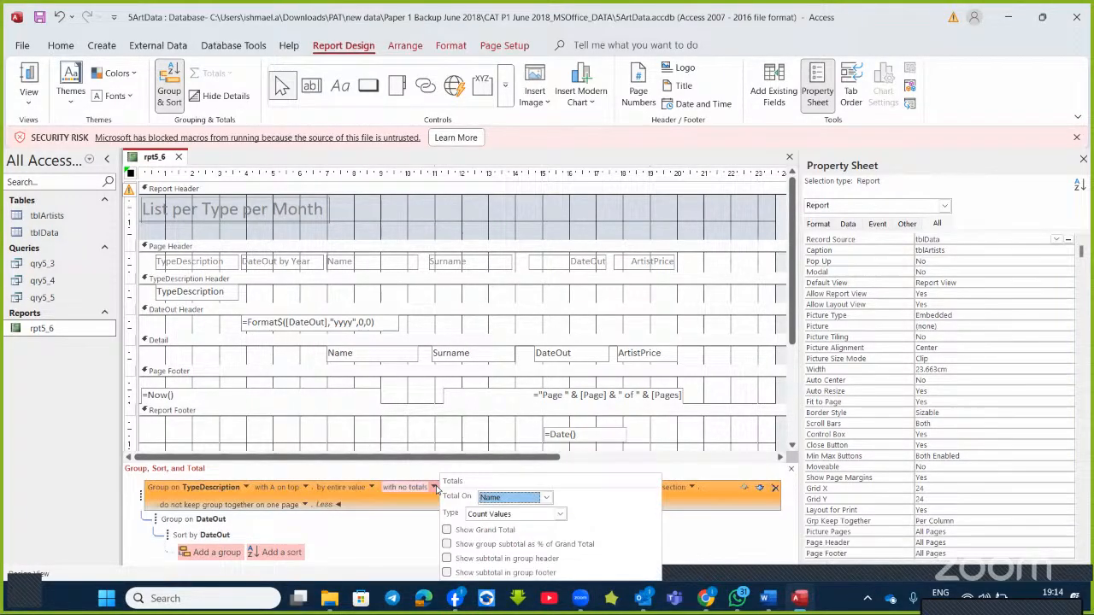
click(546, 499)
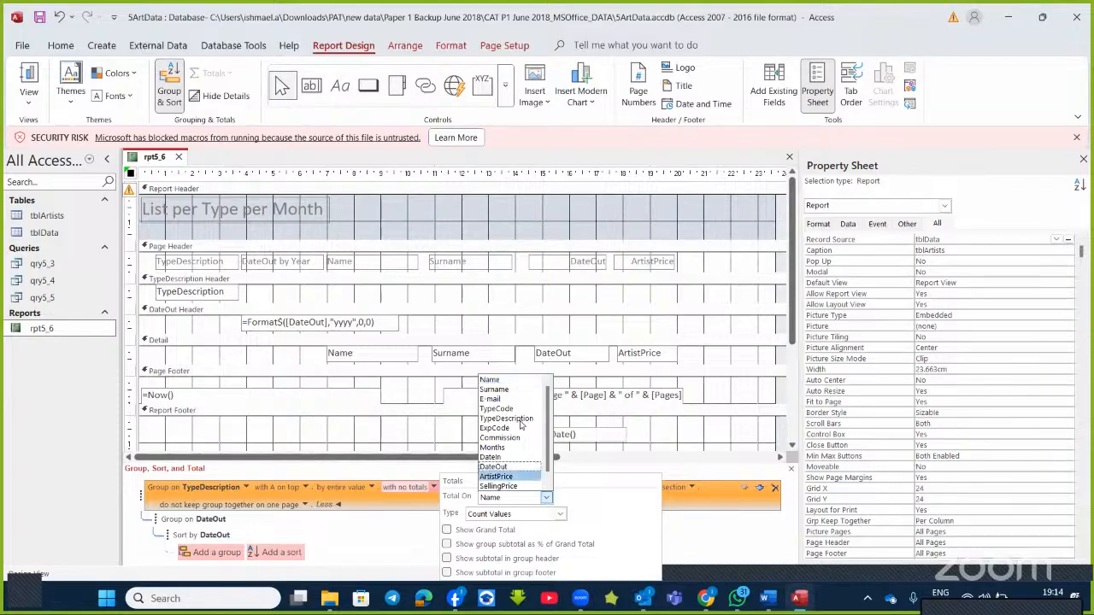
click(514, 477)
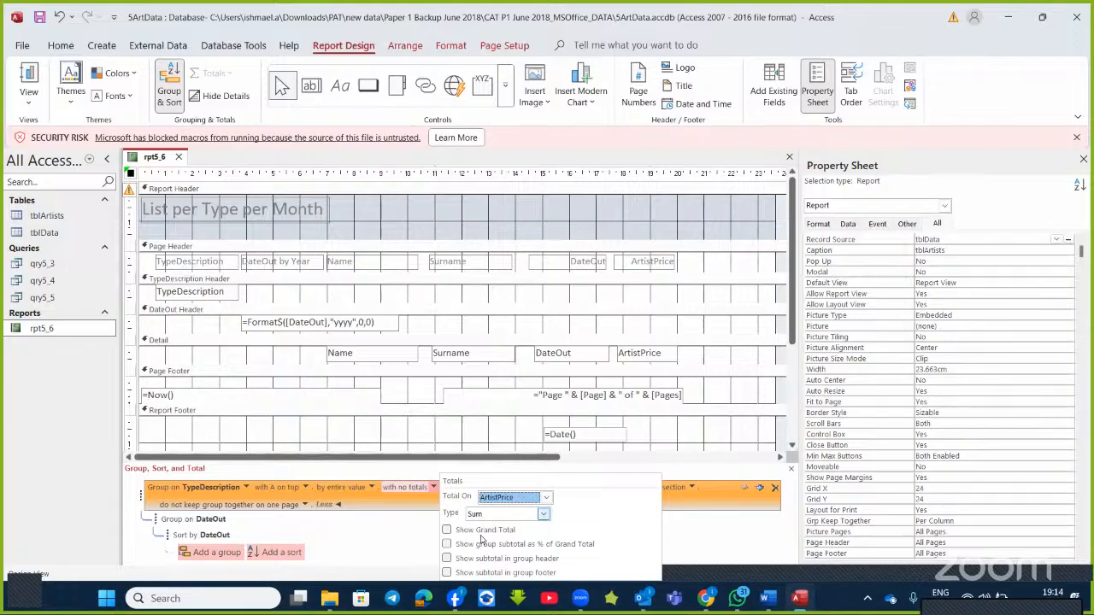
click(446, 573)
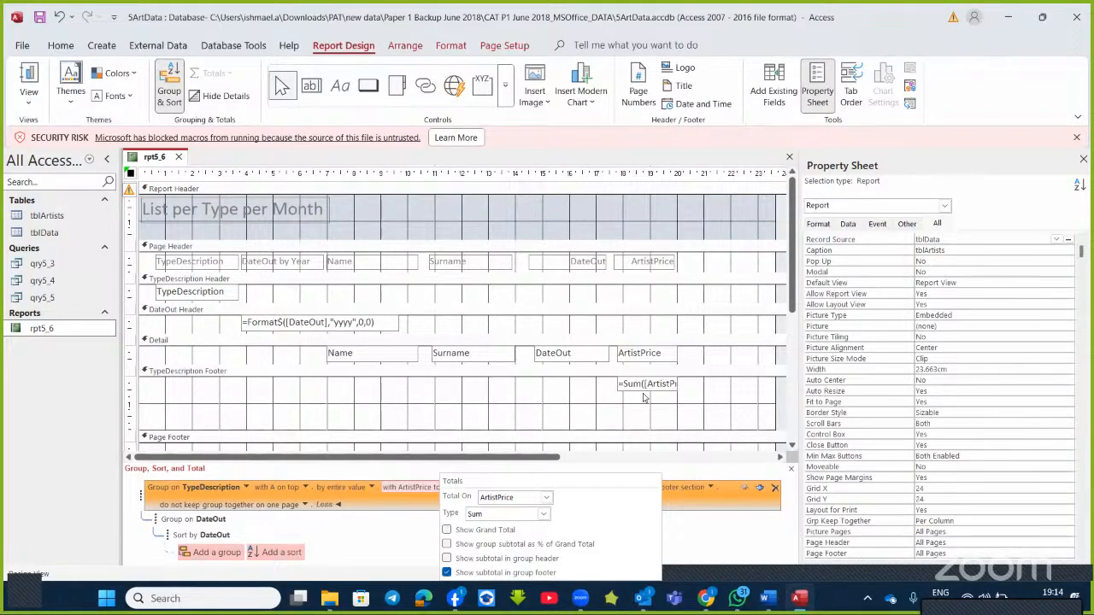
- Check the question in Word again and change the DateOut grouping in the report to by month
click(767, 609)
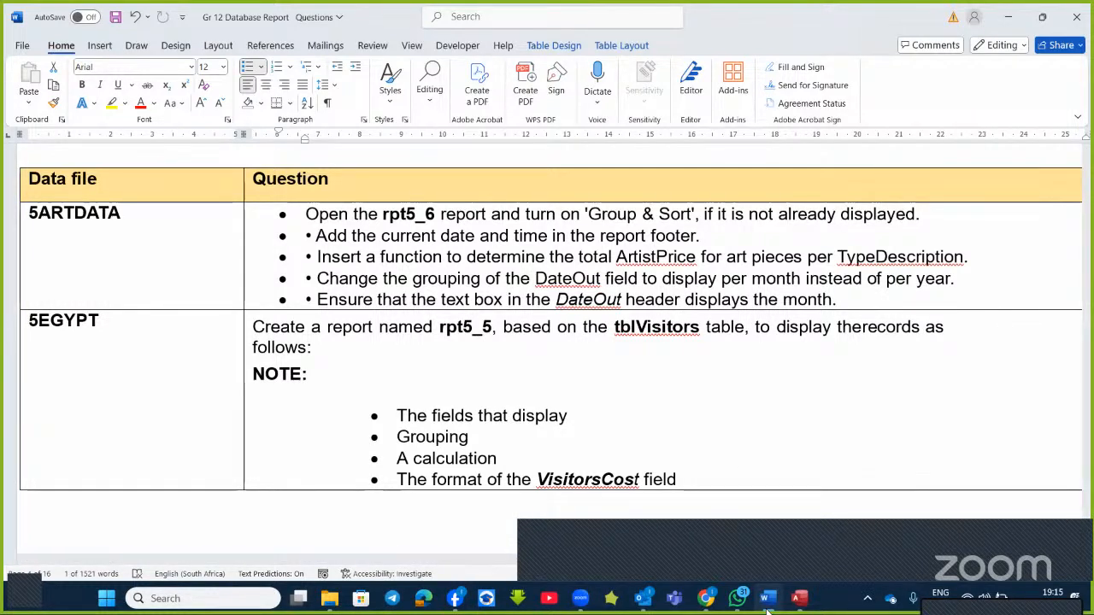
click(799, 598)
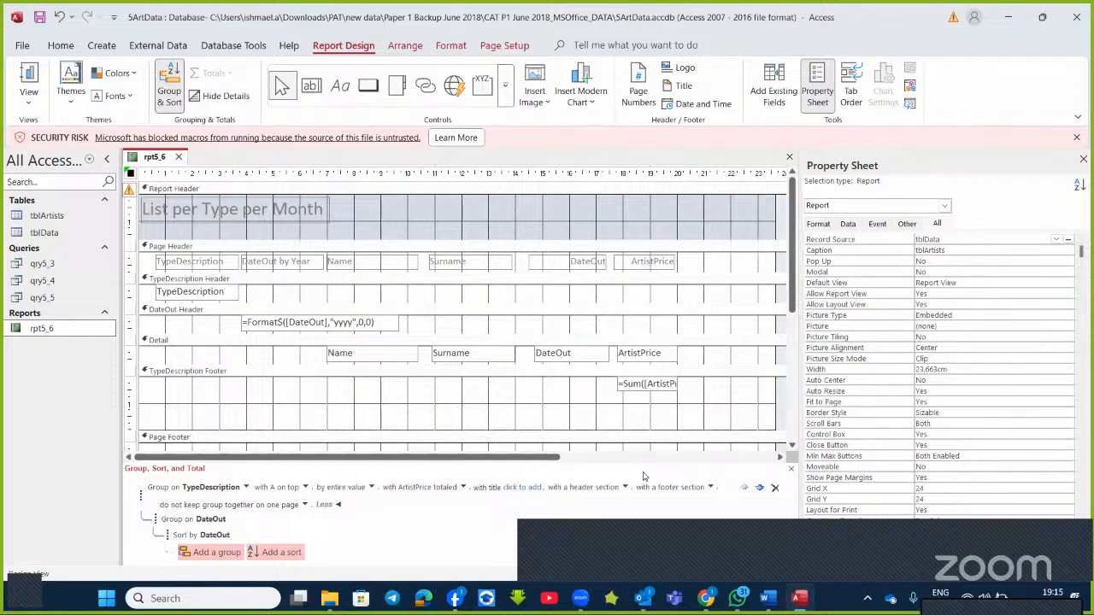
click(175, 523)
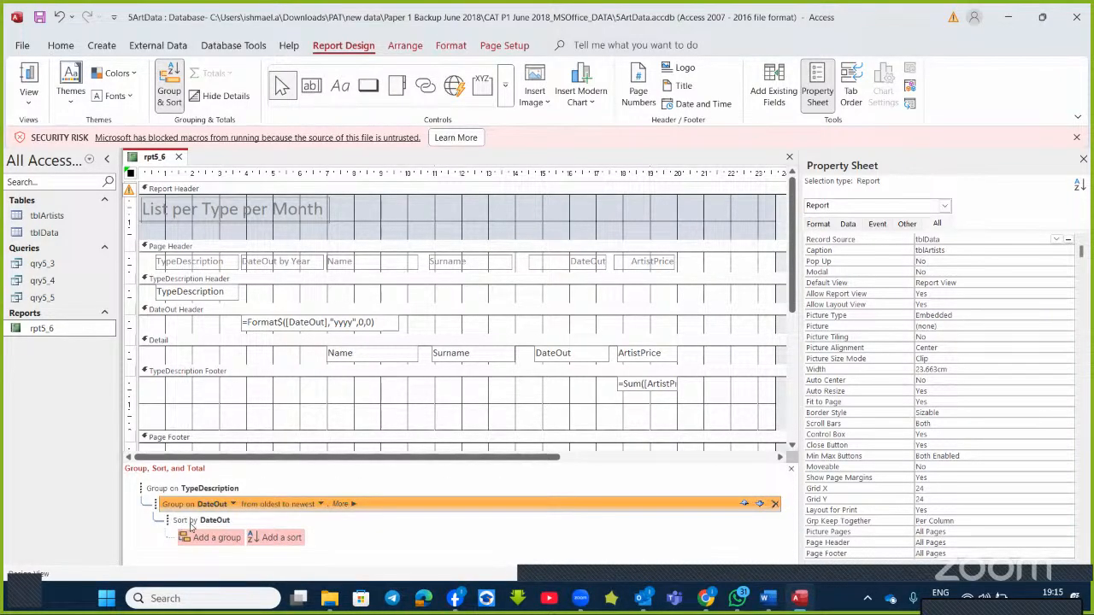
click(344, 505)
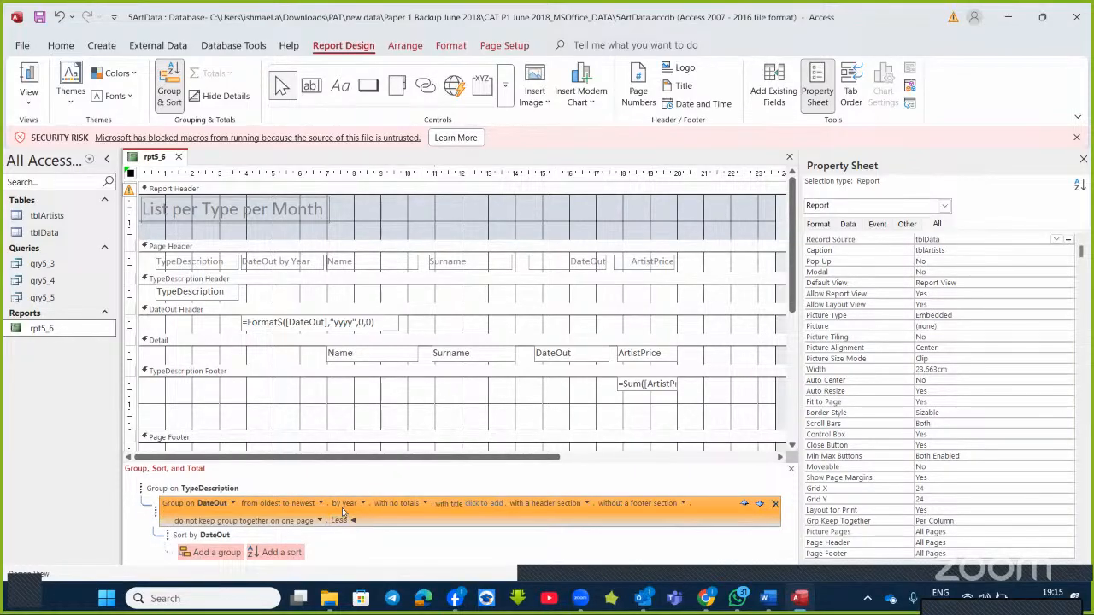
click(362, 504)
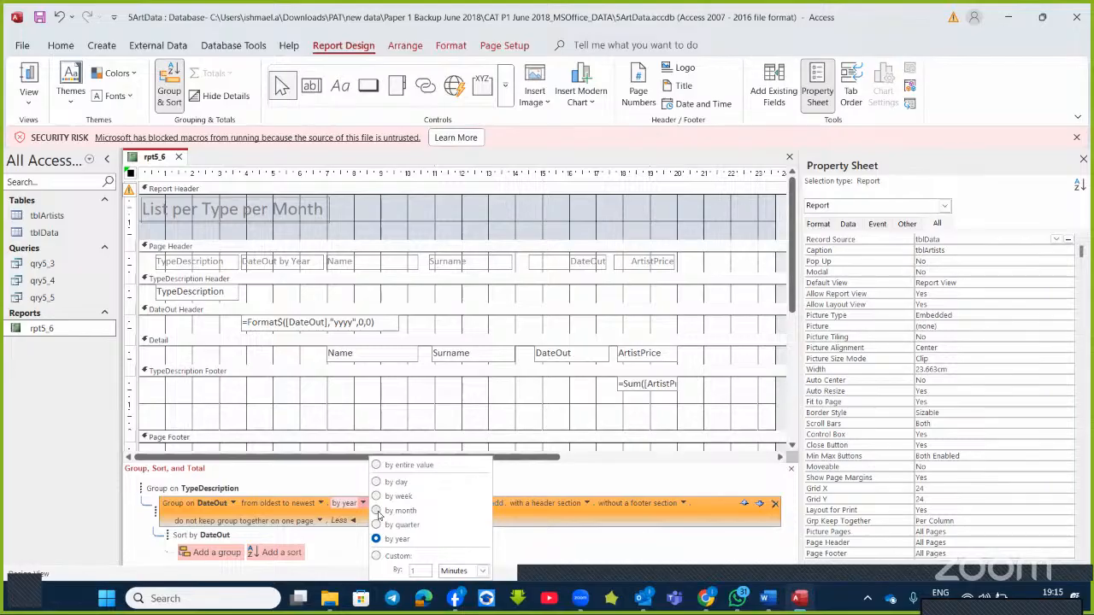
click(377, 510)
click(517, 555)
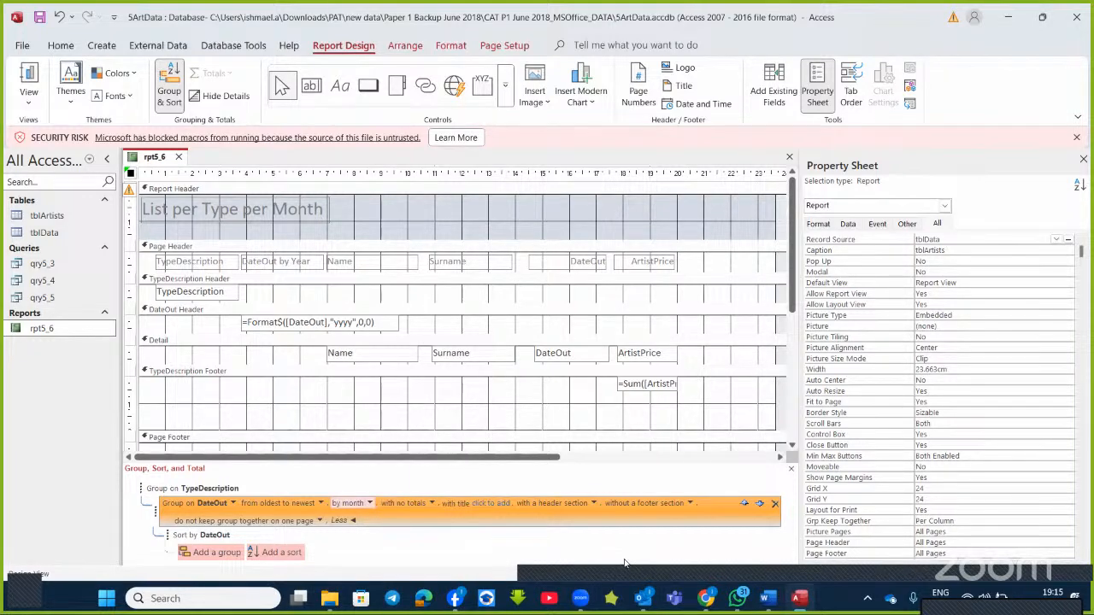
- Reread the question in Word, change the DateOut header text box to =Format$([DateOut],"mmmm",0,0), and show the report in Report View
click(768, 598)
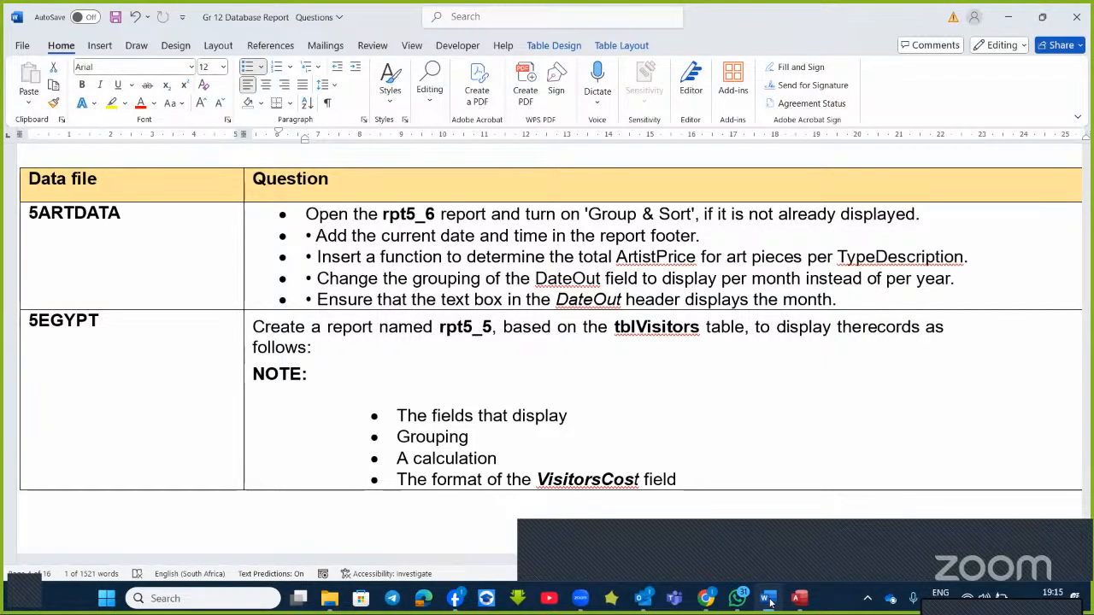
click(769, 603)
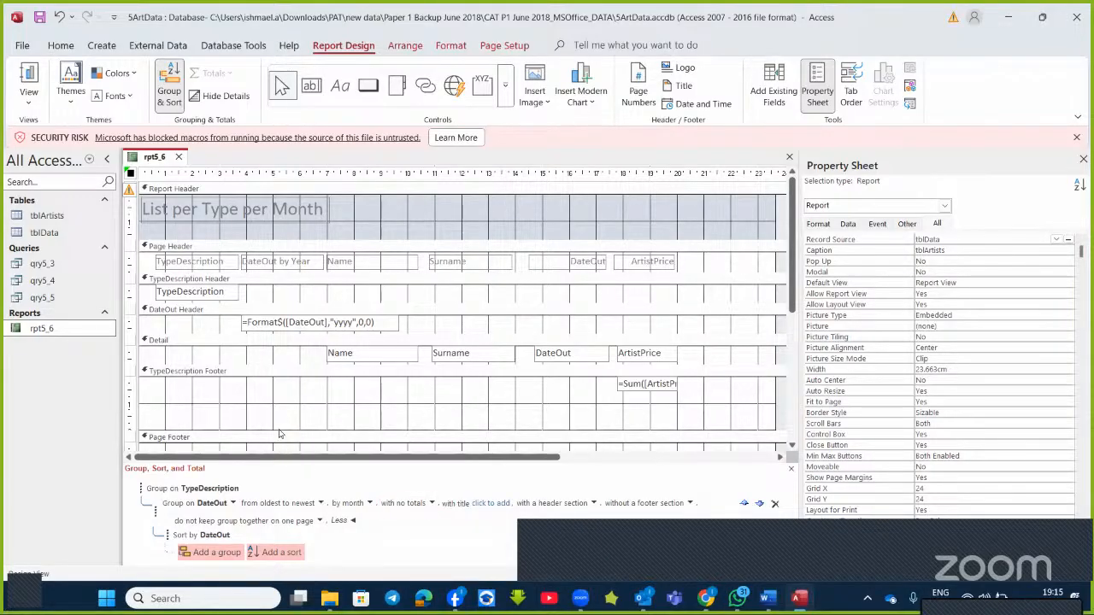
click(297, 323)
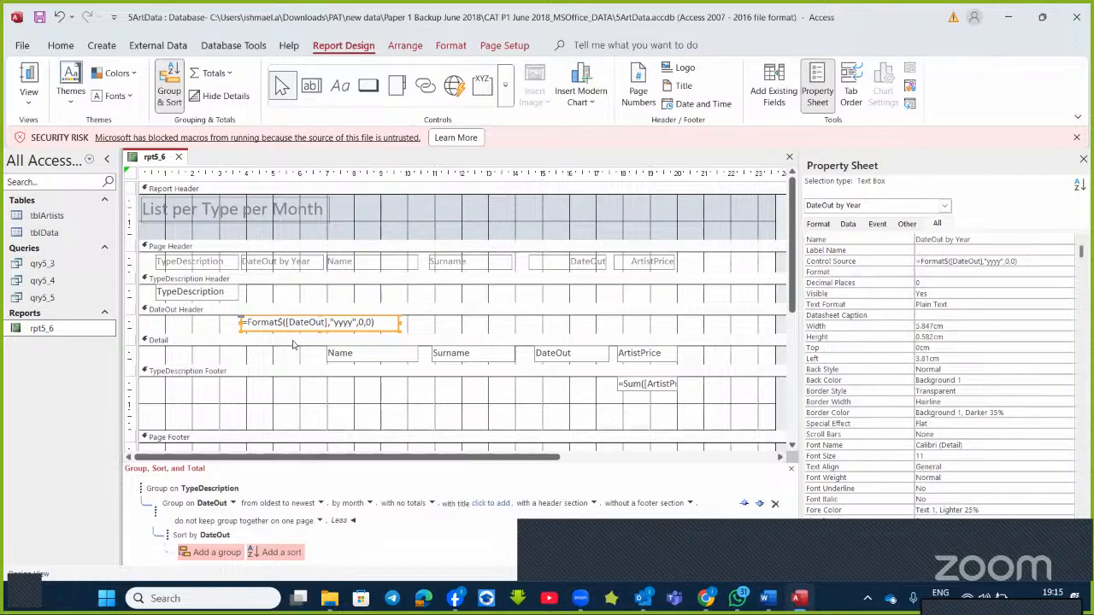
click(351, 322)
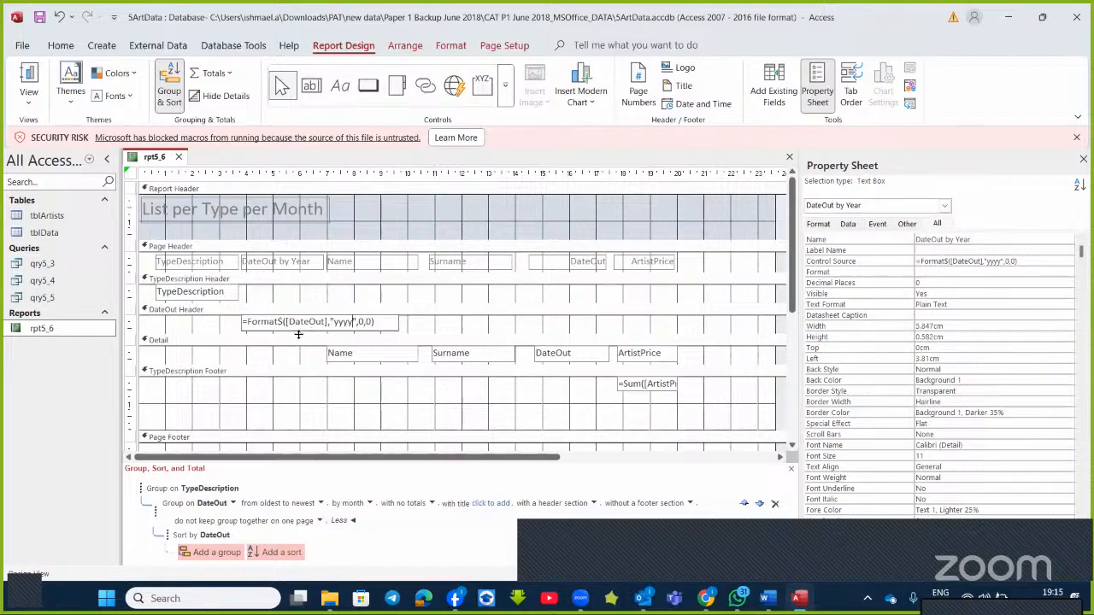
key(BackSpace)
key(BackSpace)
key(BackSpace)
key(BackSpace)
text(mmmm)
click(435, 327)
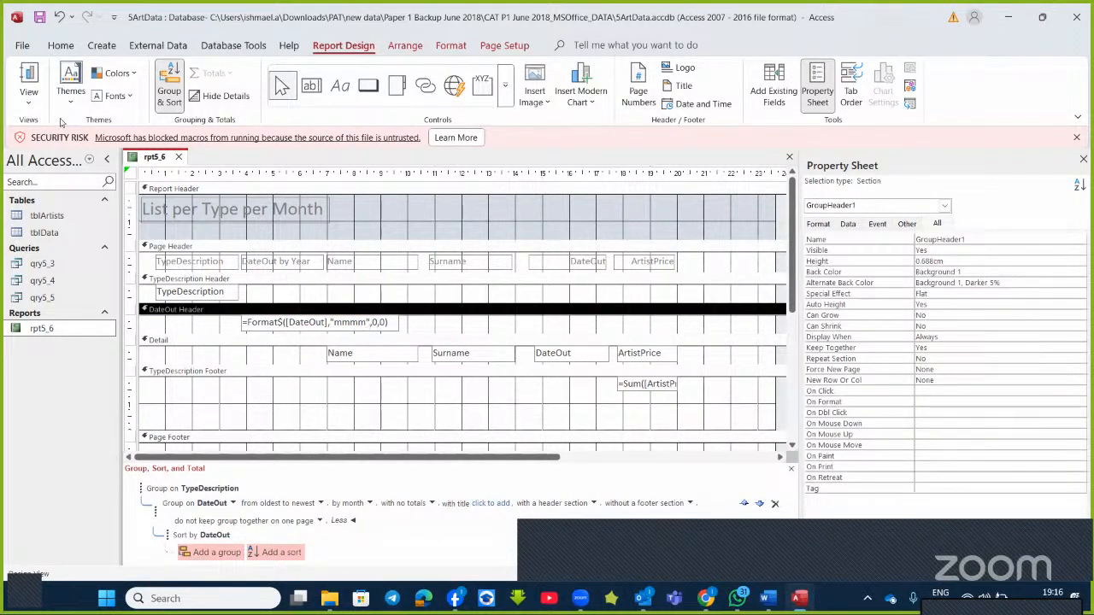
click(28, 75)
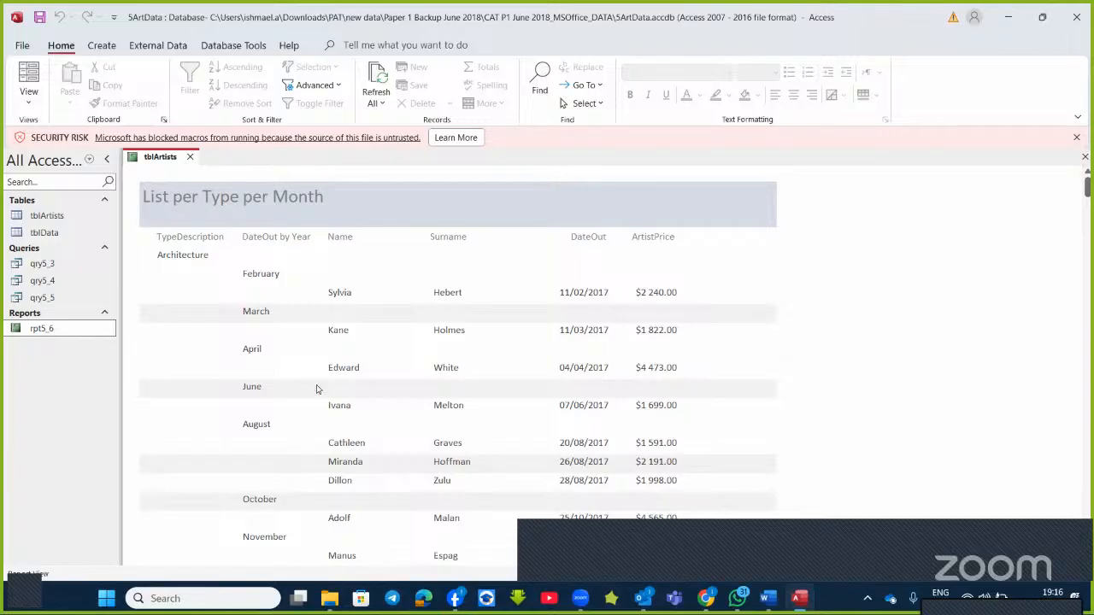
- Look through the month groups in the report and return to Design View
scroll(318, 352, down, 3)
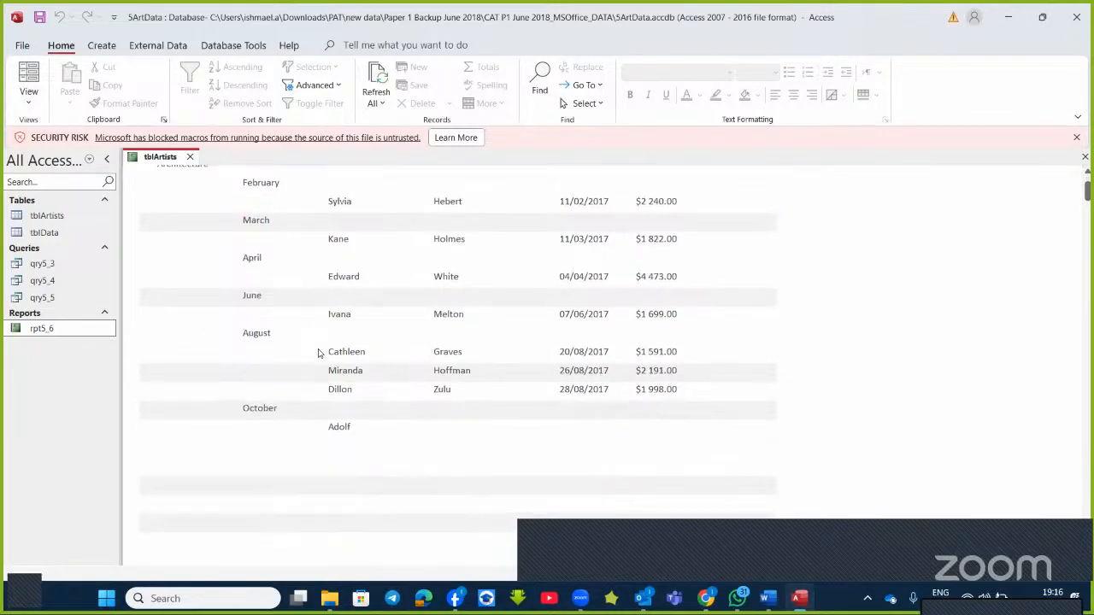
scroll(324, 354, down, 2)
scroll(330, 356, up, 3)
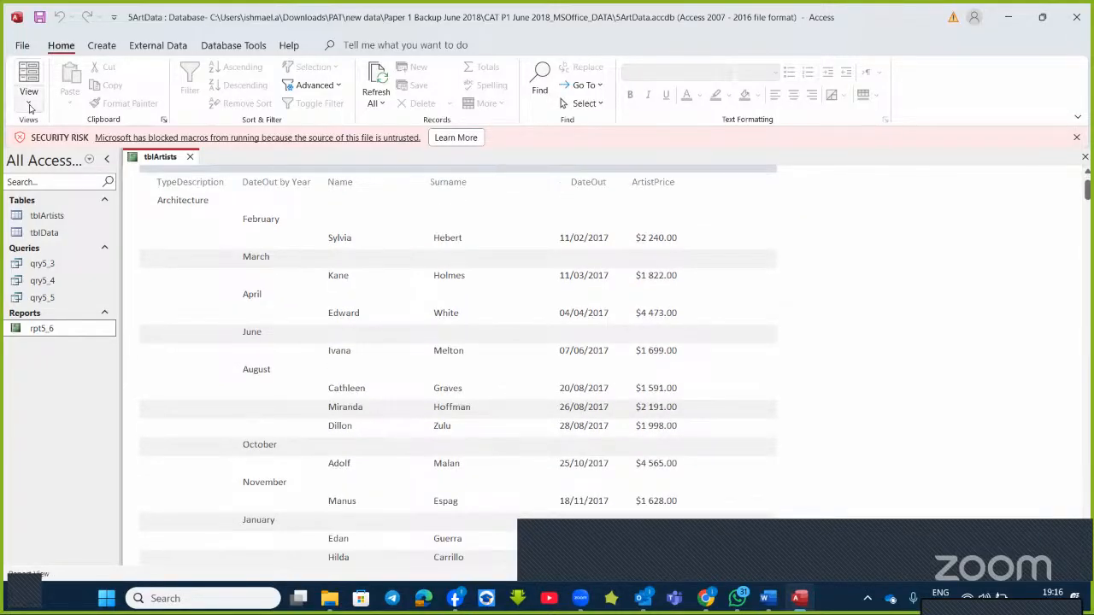
click(29, 104)
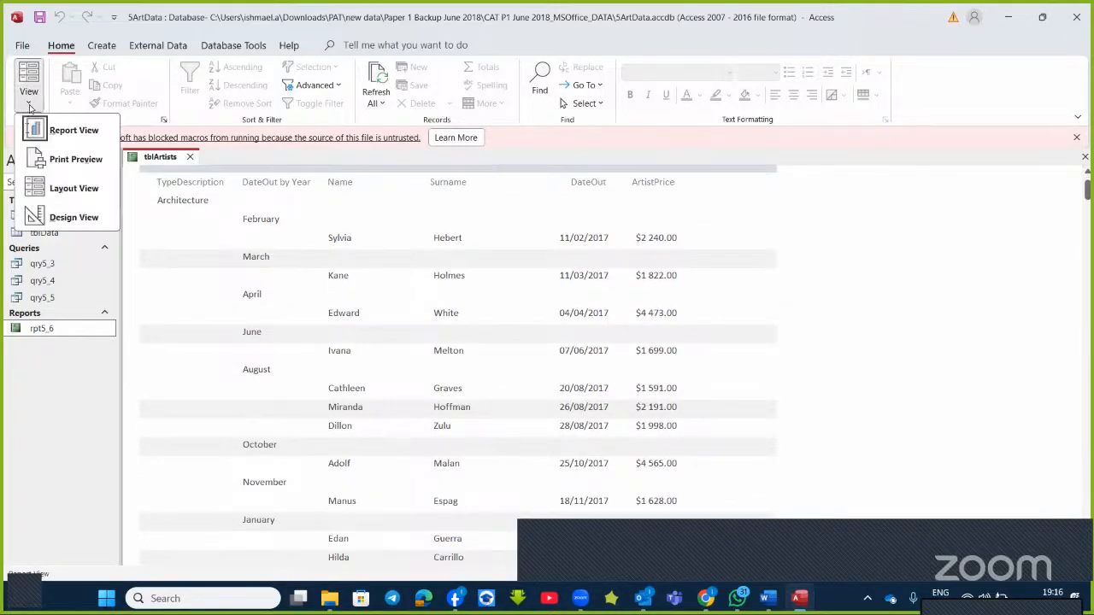
click(63, 215)
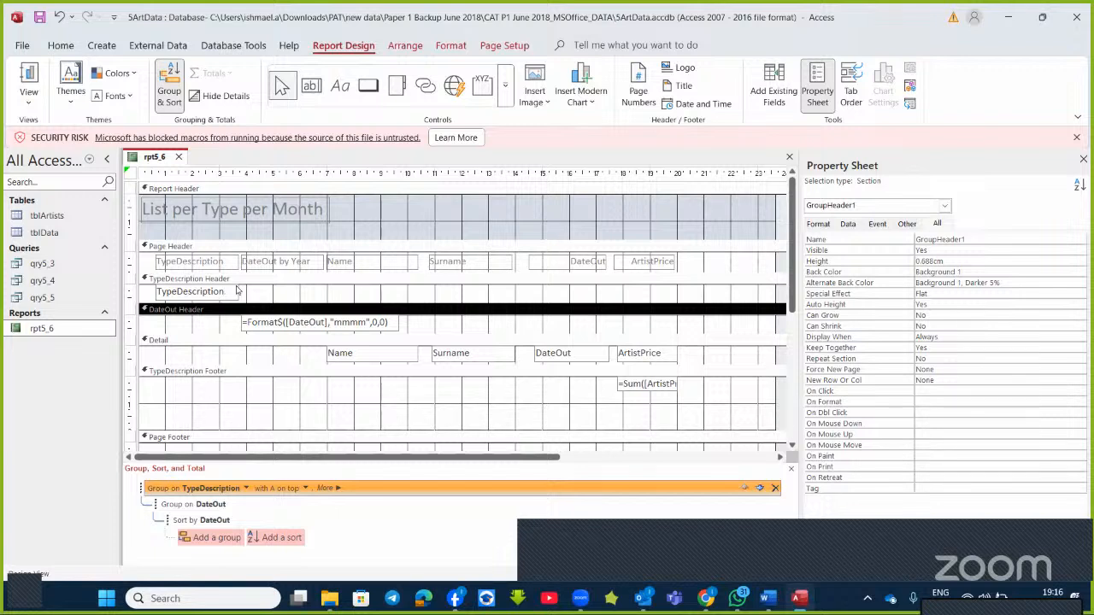
- Change the page header label above the month column to DateOut by Month and select the DateOut grouping level
click(318, 264)
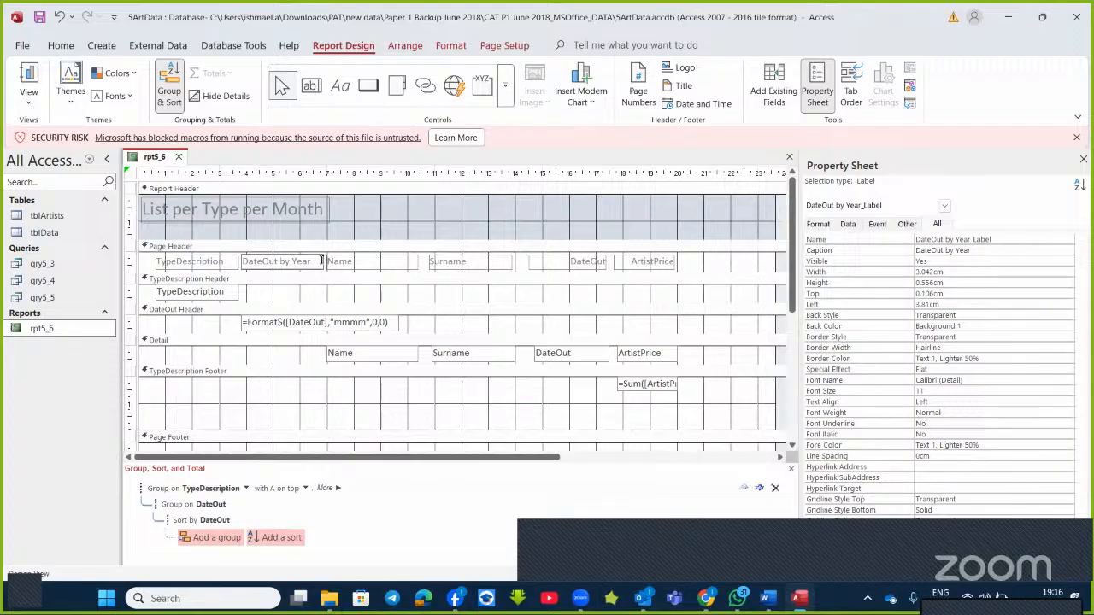
click(315, 263)
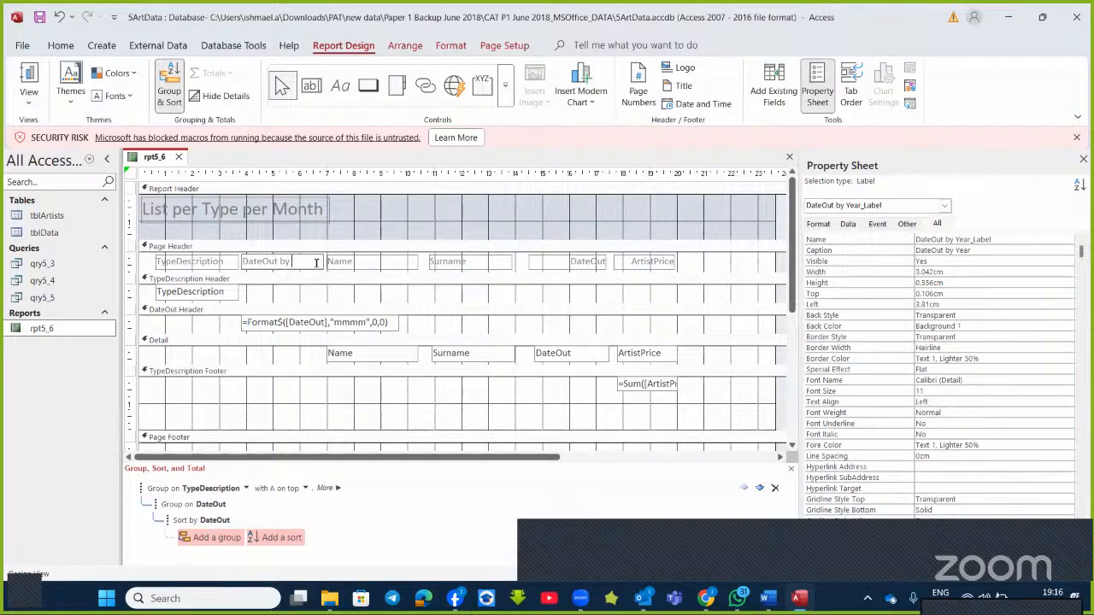
text(Month)
click(222, 505)
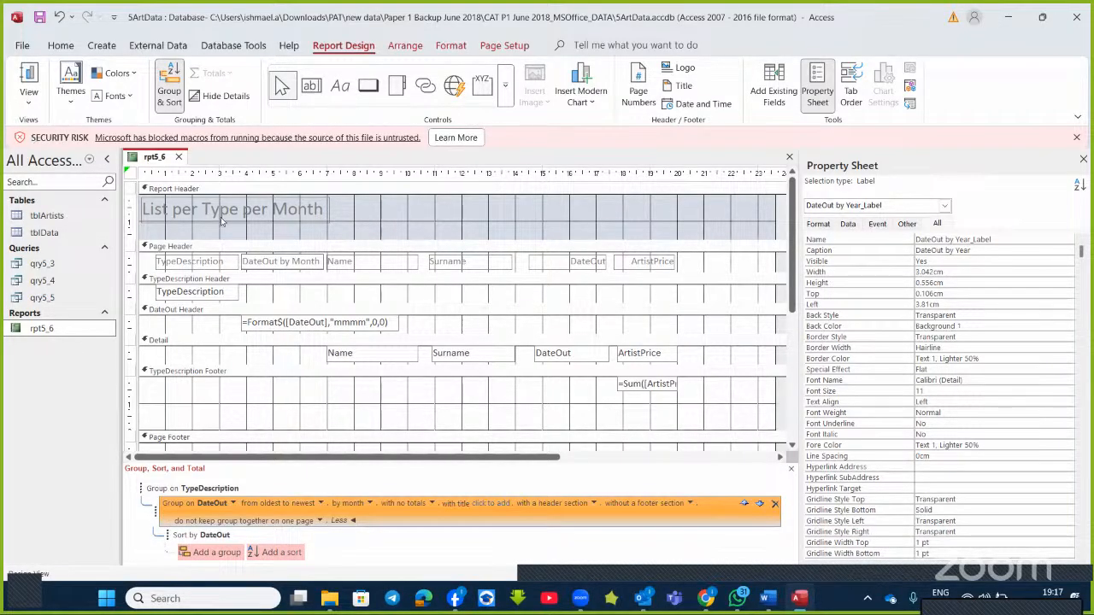
- Close the rpt5_6 report without saving its design changes and minimize the database window
click(179, 156)
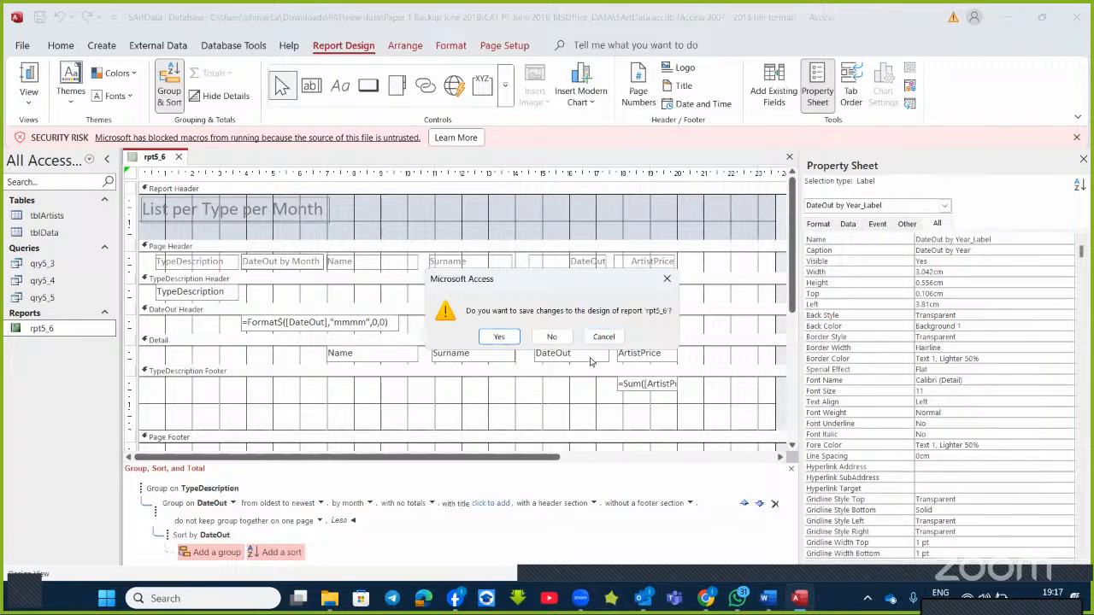
click(553, 336)
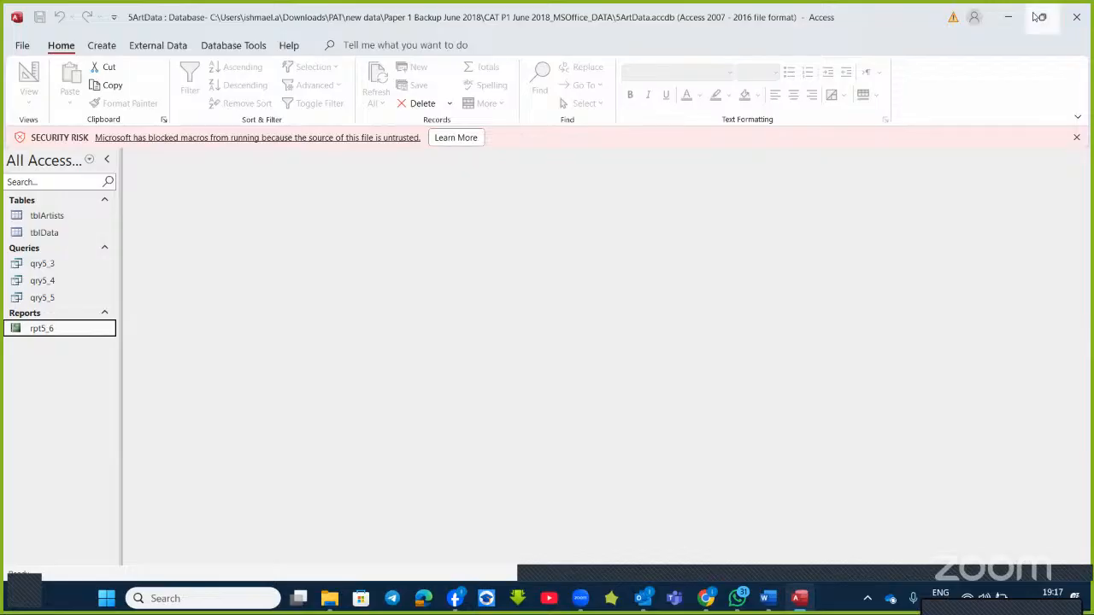
click(1006, 23)
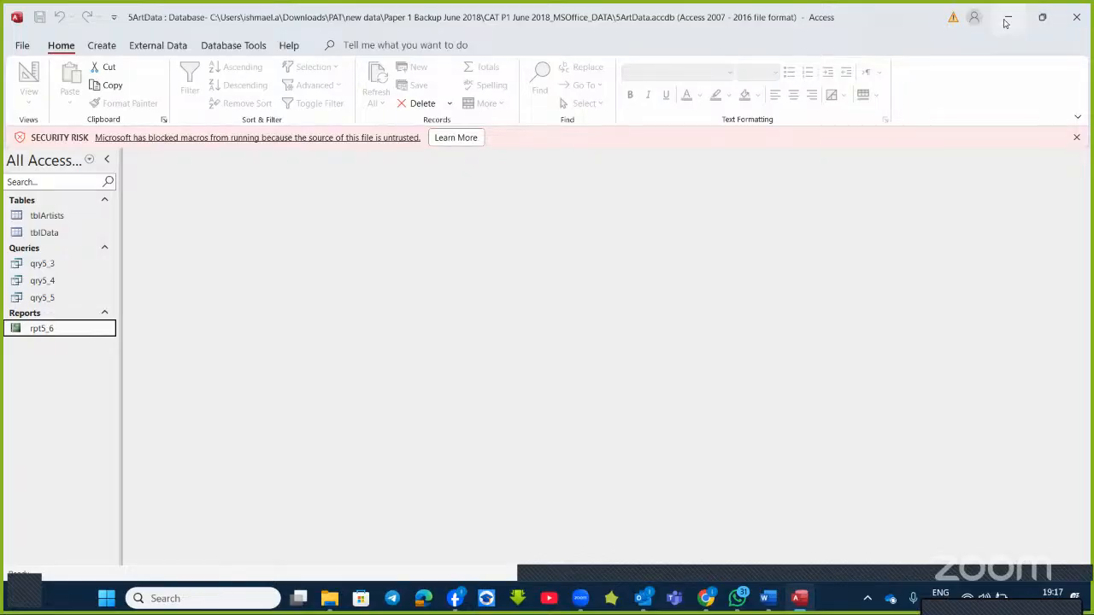
- Switch to the Word question document and read the 5EGYPT question and its example rpt5_5 report
click(769, 599)
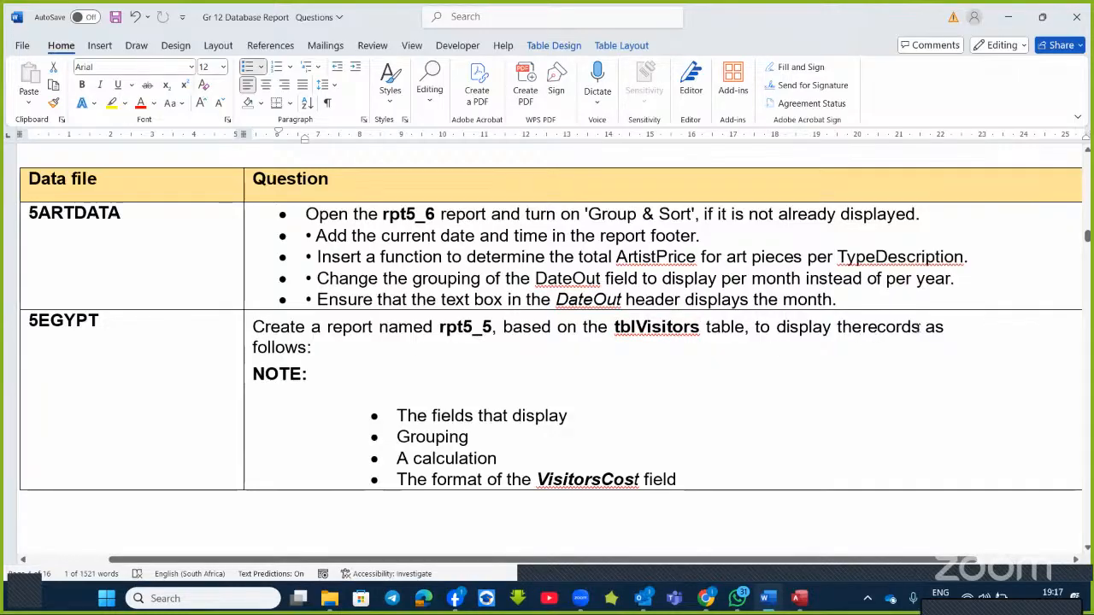
scroll(436, 348, down, 3)
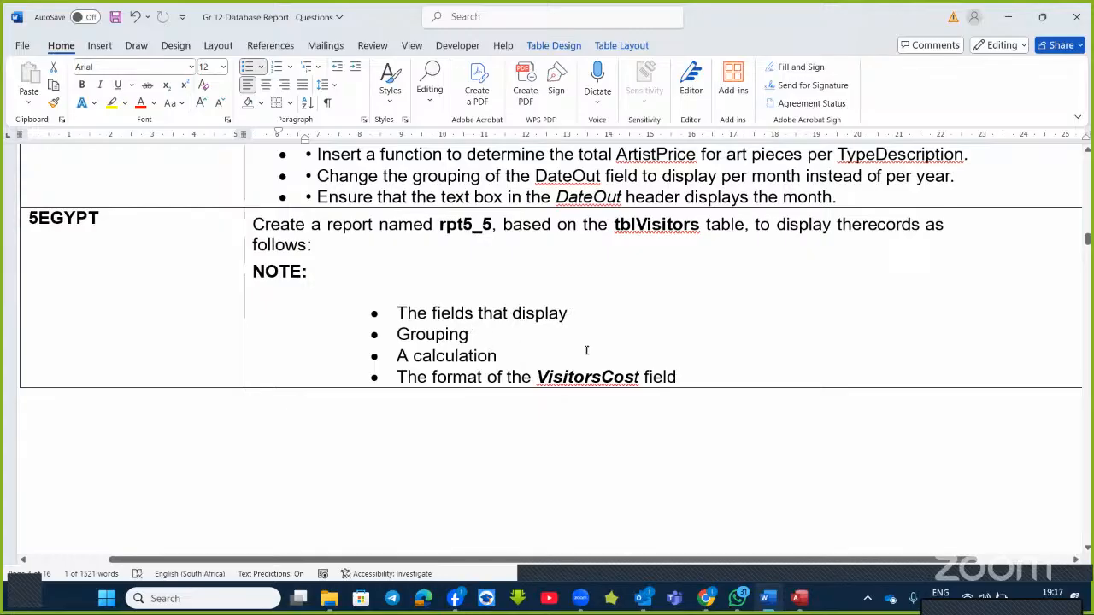
double_click(617, 380)
scroll(620, 384, down, 12)
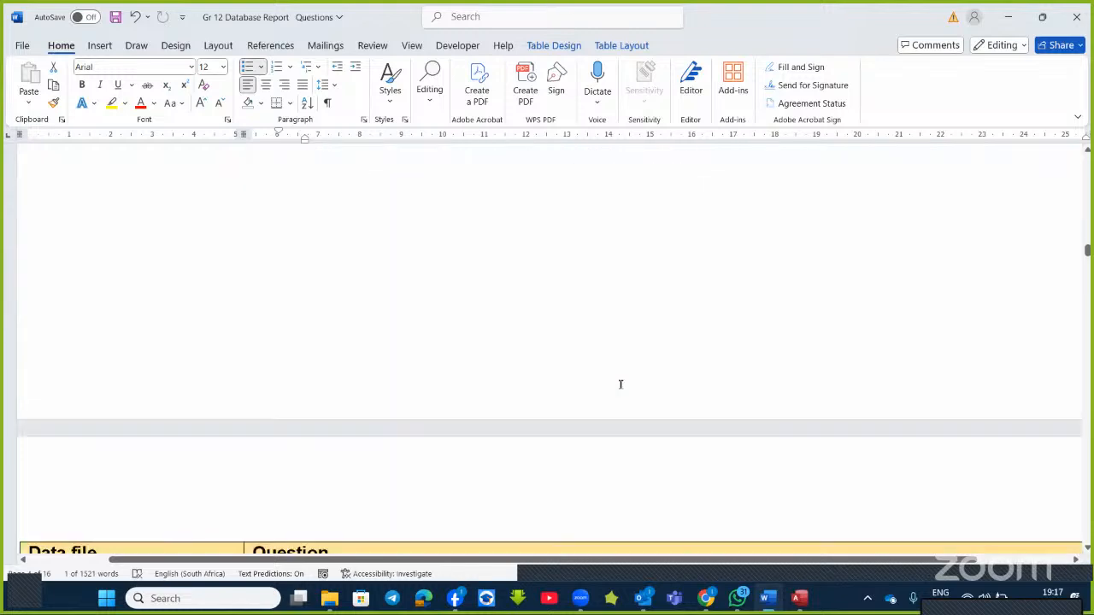
scroll(621, 385, up, 11)
scroll(621, 385, down, 10)
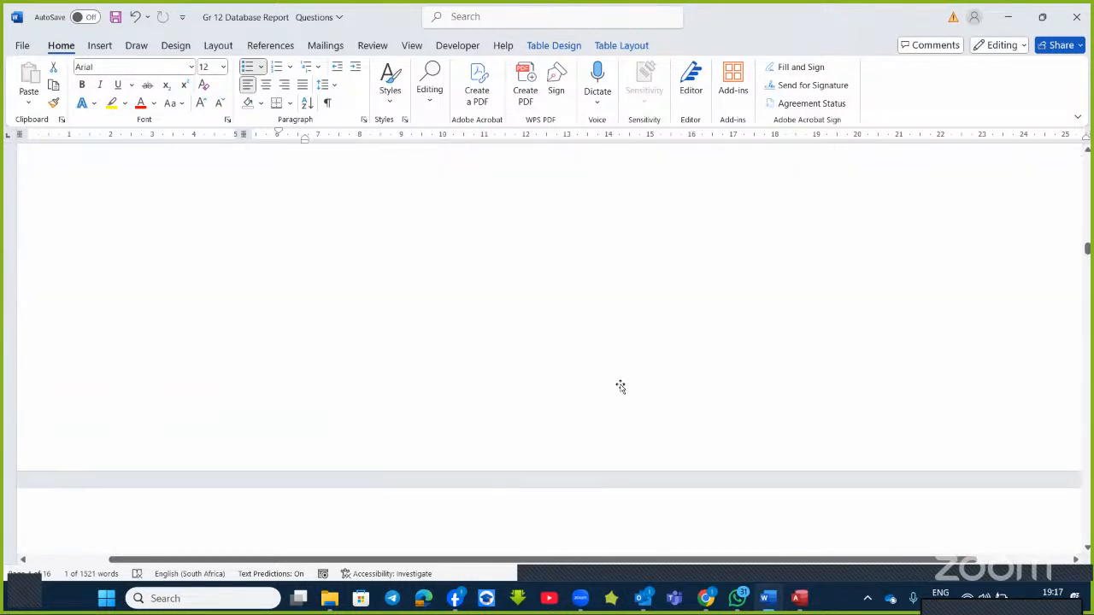
scroll(620, 385, up, 4)
scroll(620, 384, down, 4)
scroll(620, 387, down, 2)
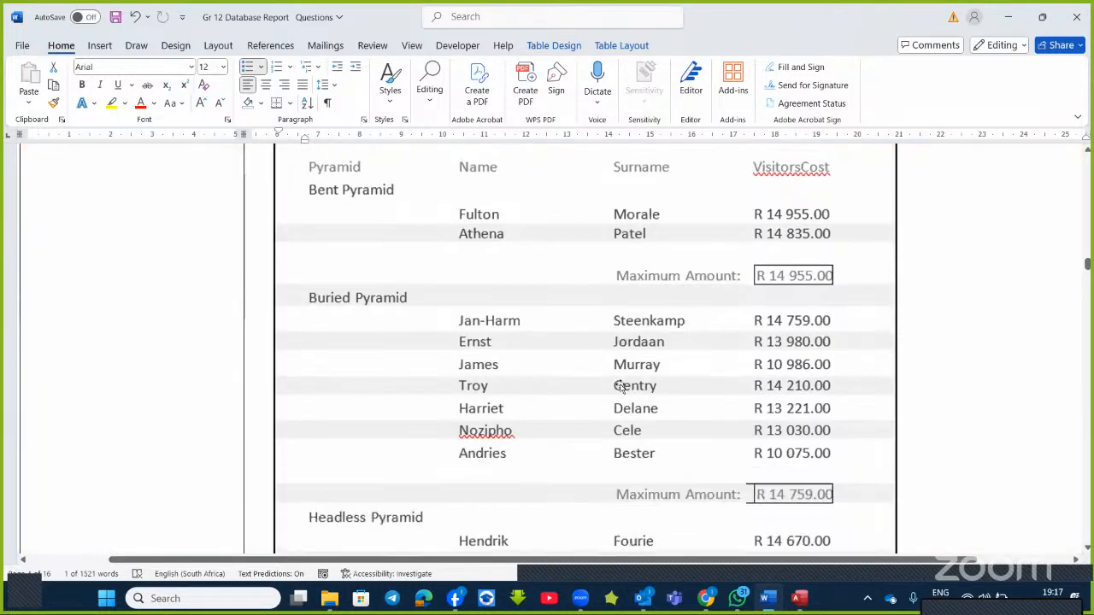
scroll(620, 386, up, 1)
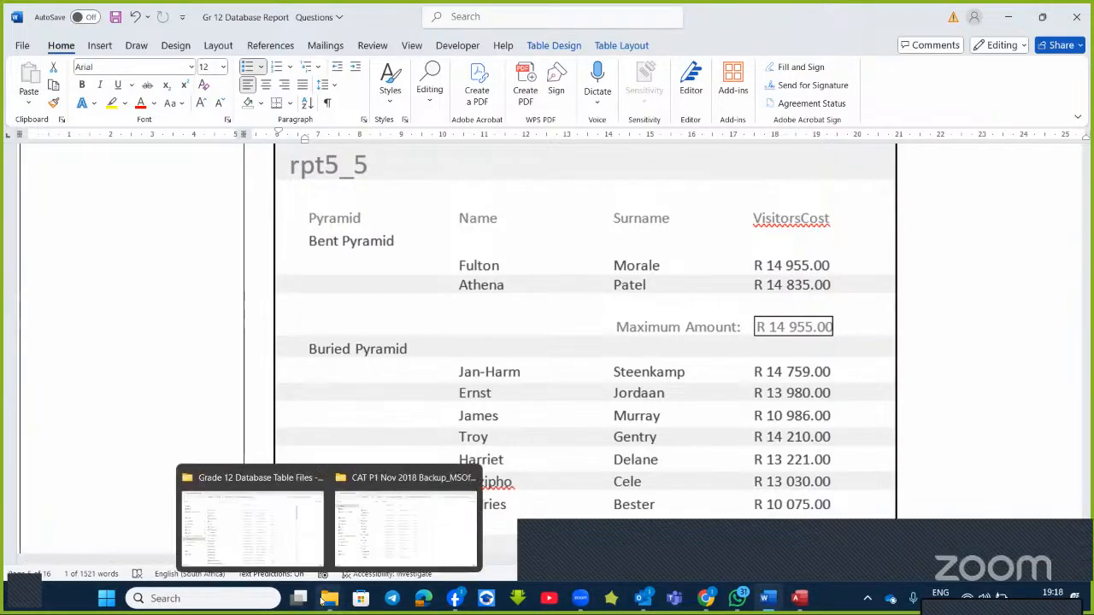
- Switch to File Explorer and open the 5Egypt database from the Grade 12 Database Table Files folder
mouse_move(329, 598)
click(276, 538)
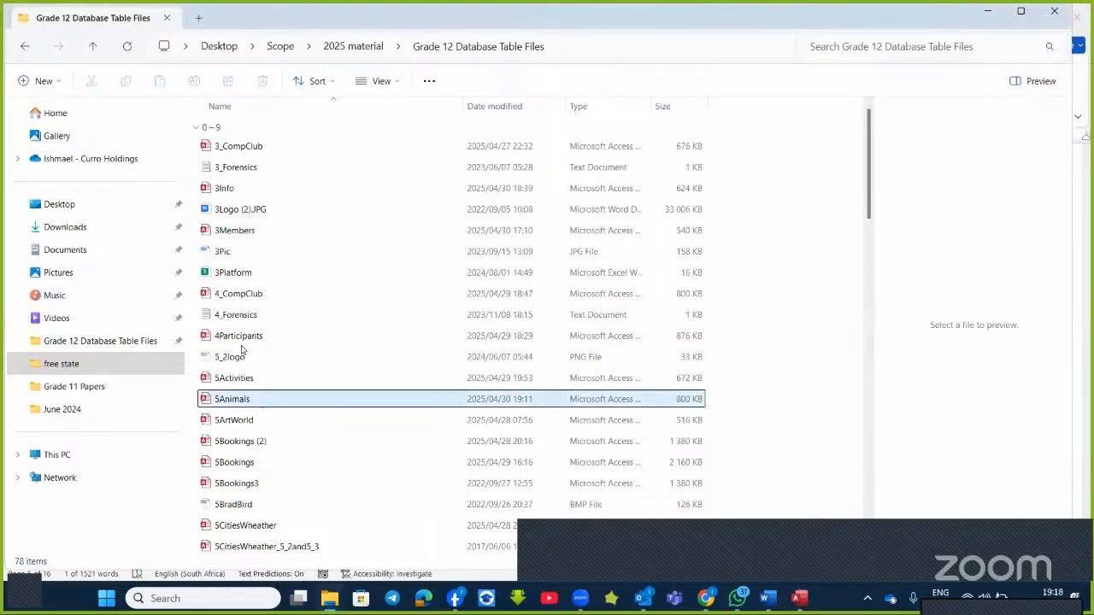
scroll(257, 454, down, 1)
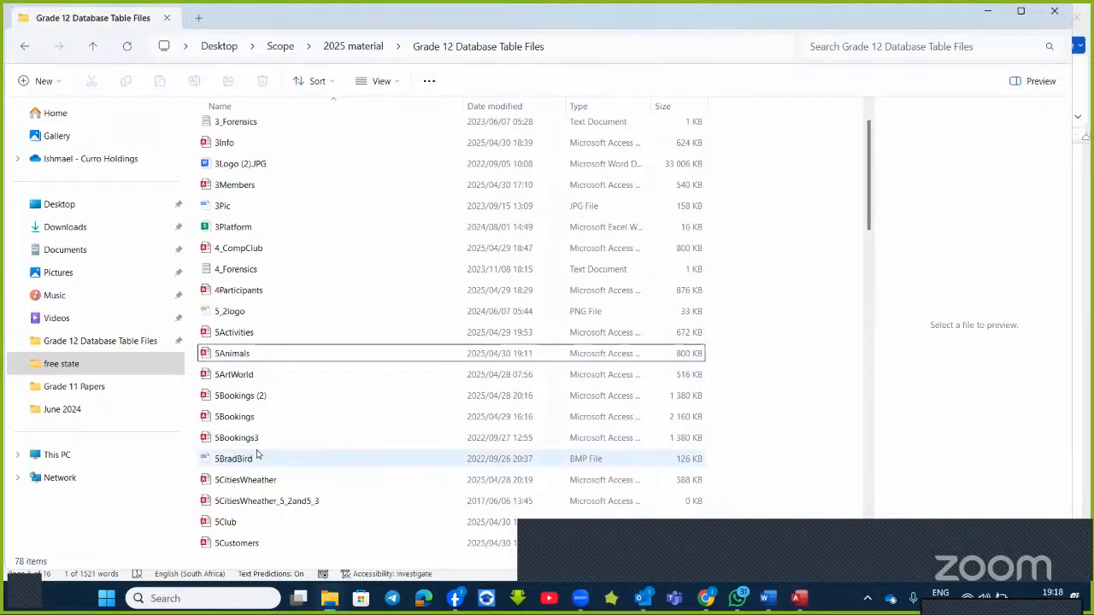
scroll(259, 457, down, 2)
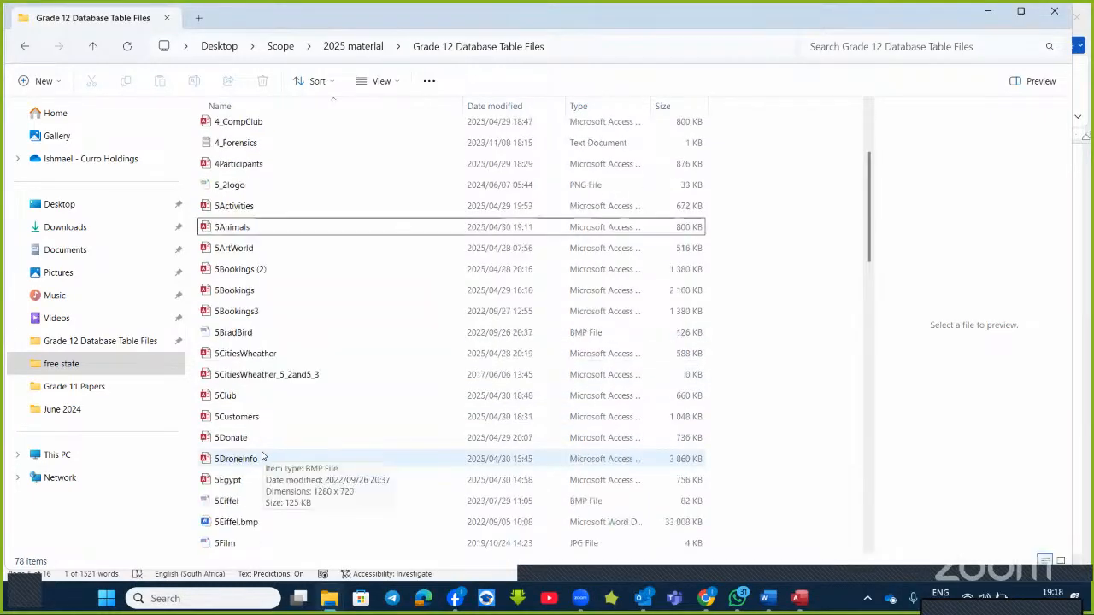
scroll(264, 457, down, 1)
double_click(238, 419)
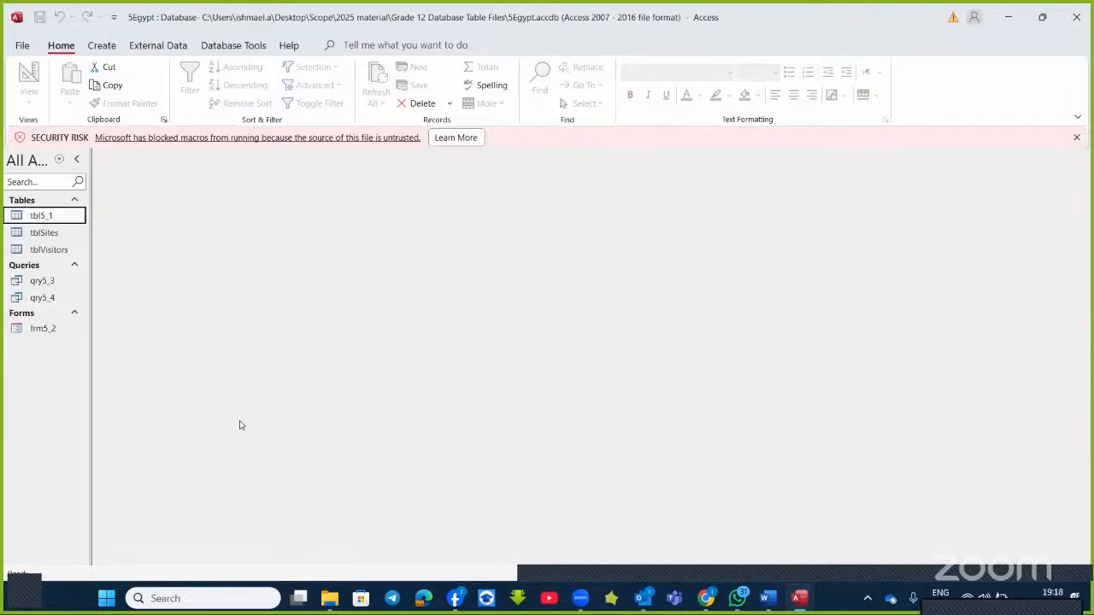
- Start a report with the Report Wizard based on the tblVisitors table and add the Pyramid field
click(102, 45)
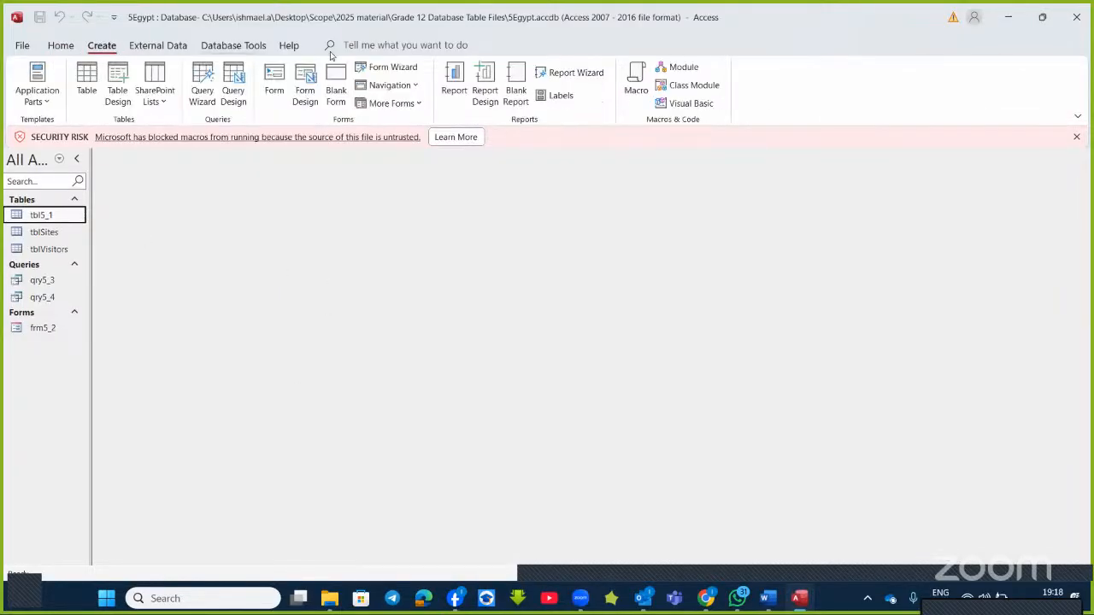
click(578, 71)
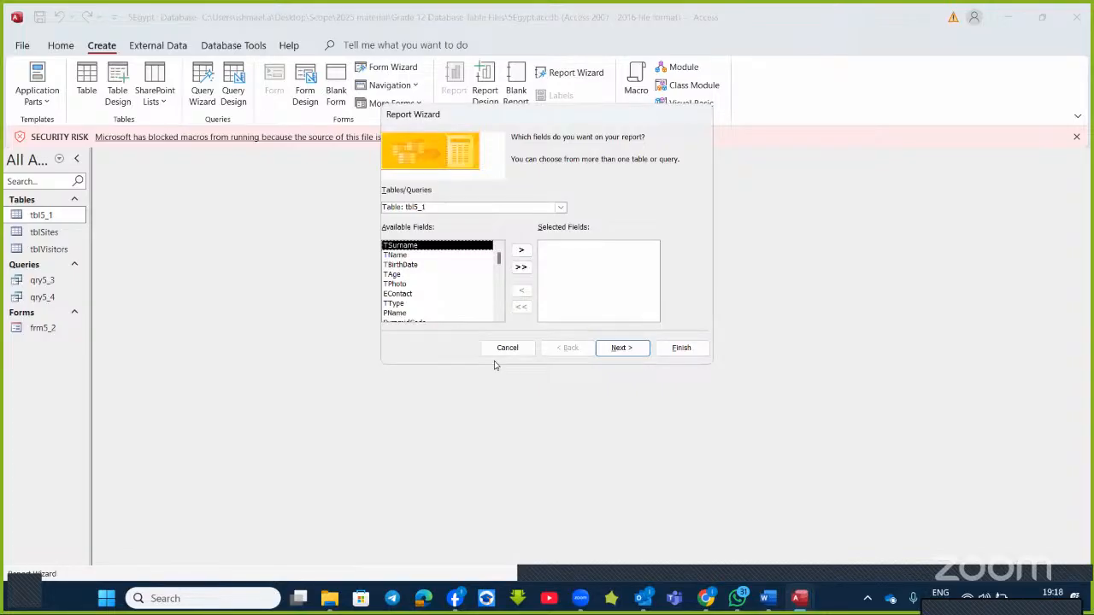
click(560, 208)
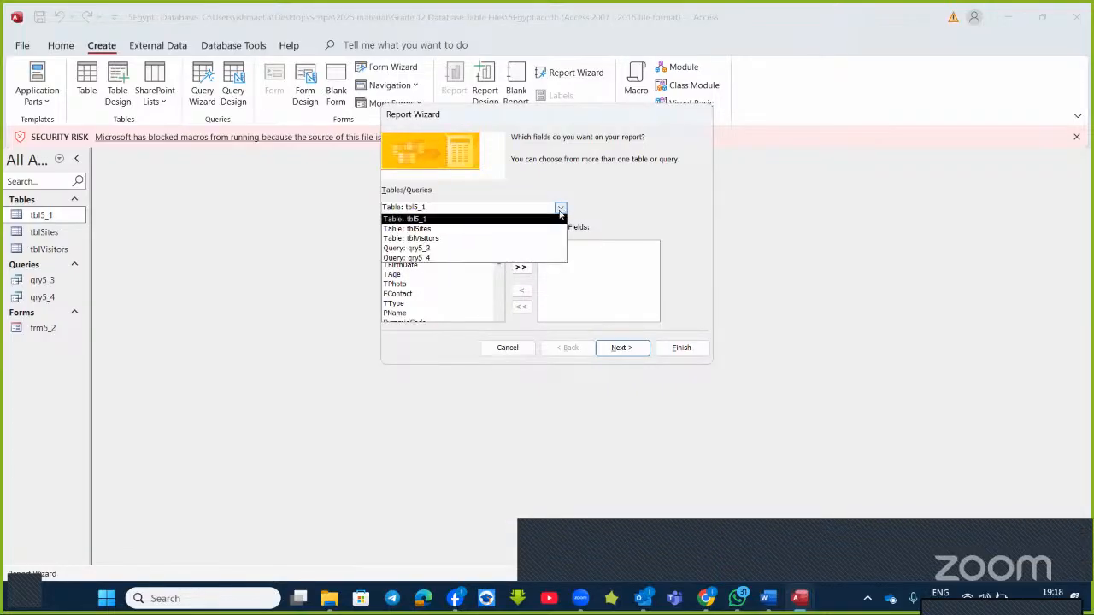
click(443, 238)
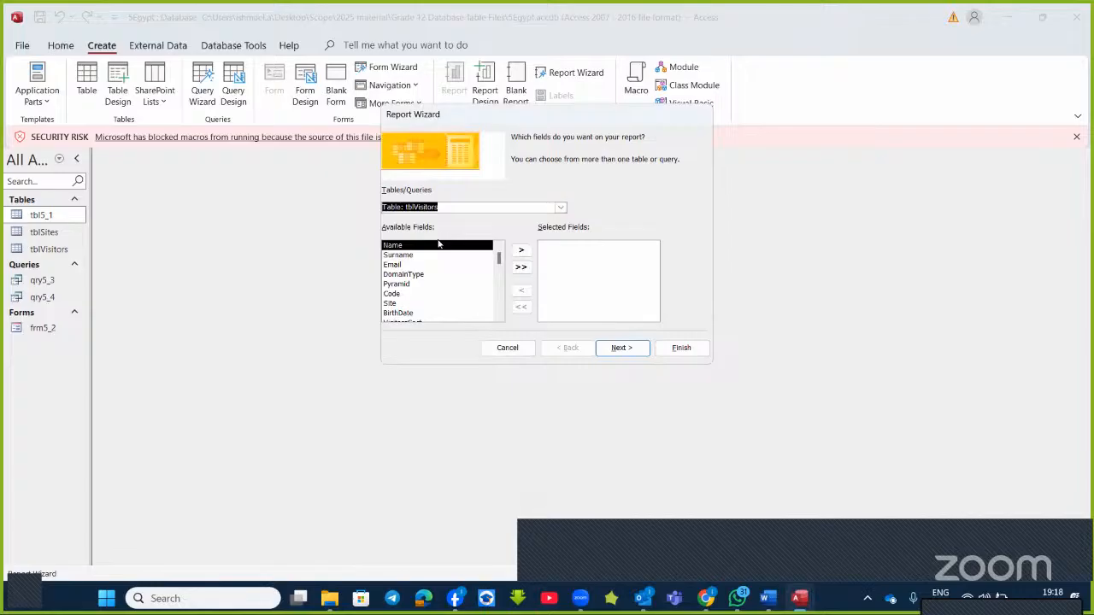
double_click(398, 285)
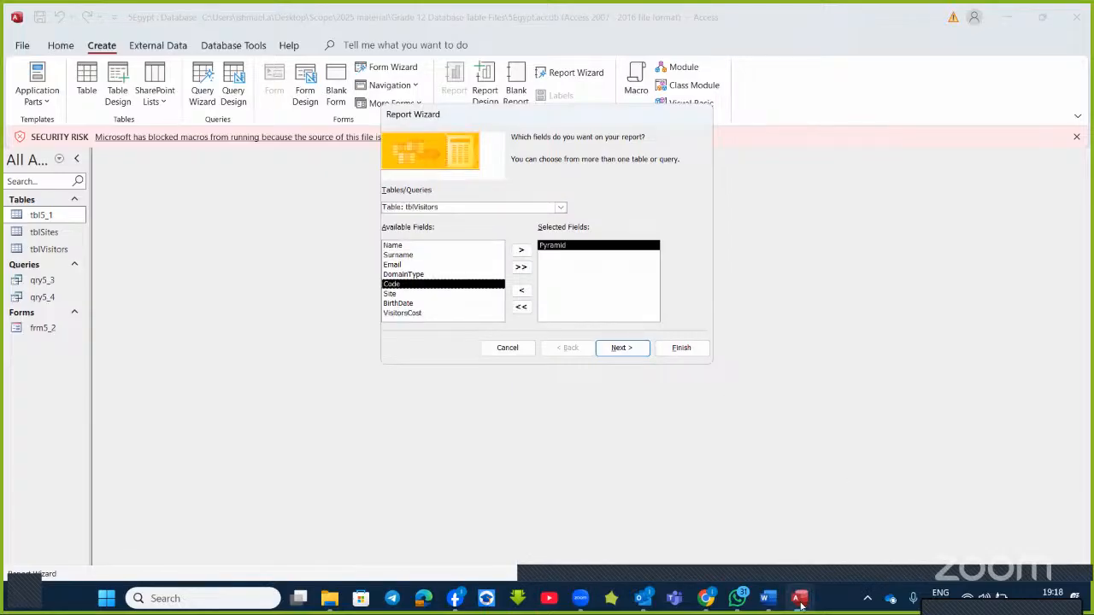
- Check the example report in Word, return to the wizard and add the Name, Surname and VisitorsCost fields
click(769, 600)
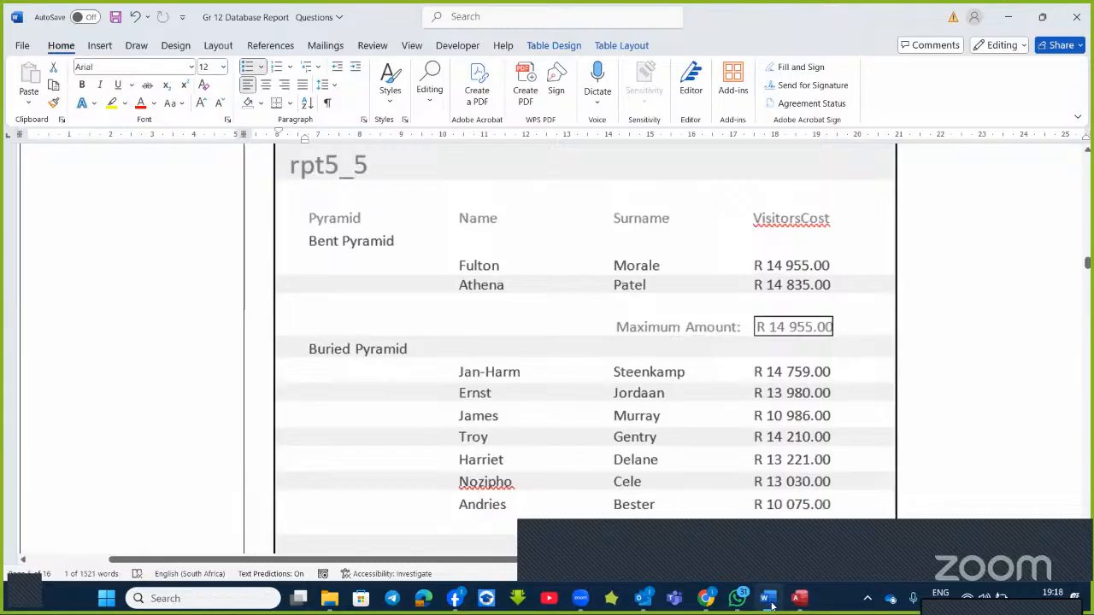
scroll(474, 309, up, 2)
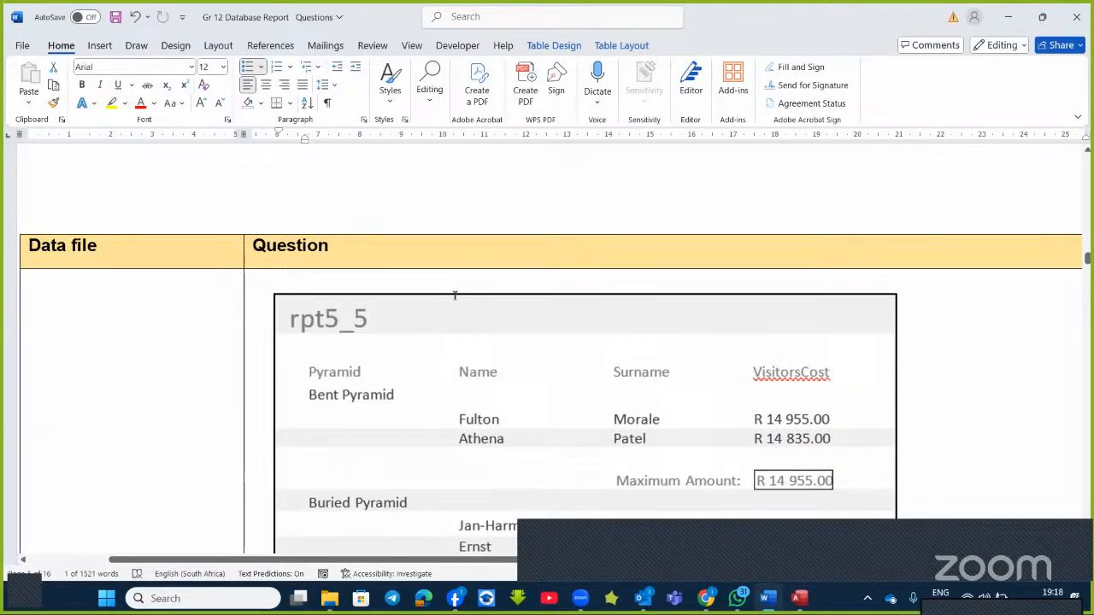
scroll(454, 294, up, 9)
scroll(684, 342, down, 3)
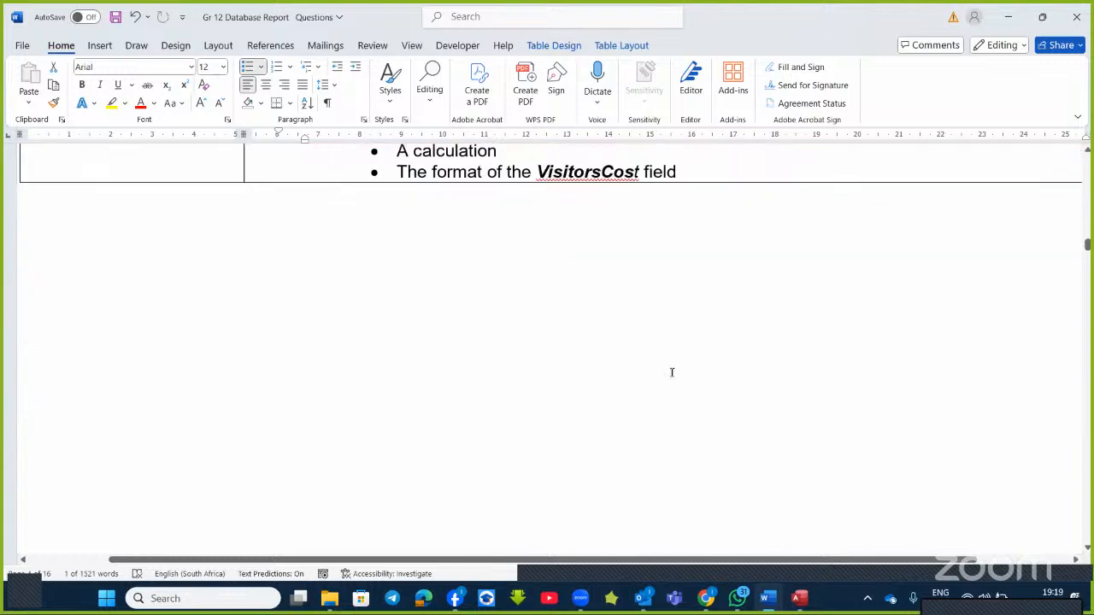
scroll(672, 372, down, 8)
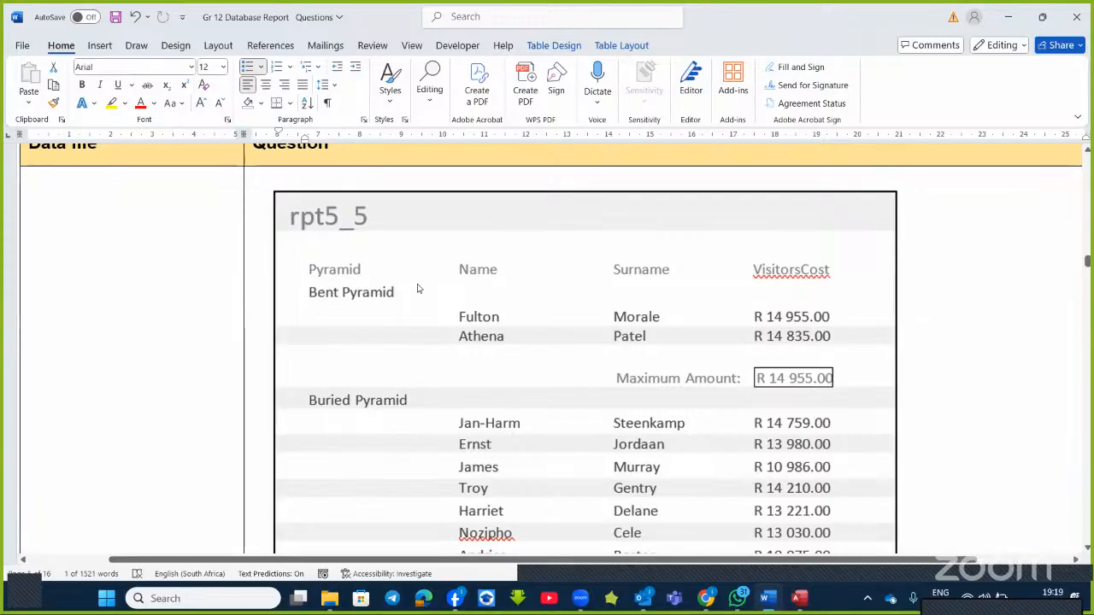
key(alt+Tab)
double_click(405, 245)
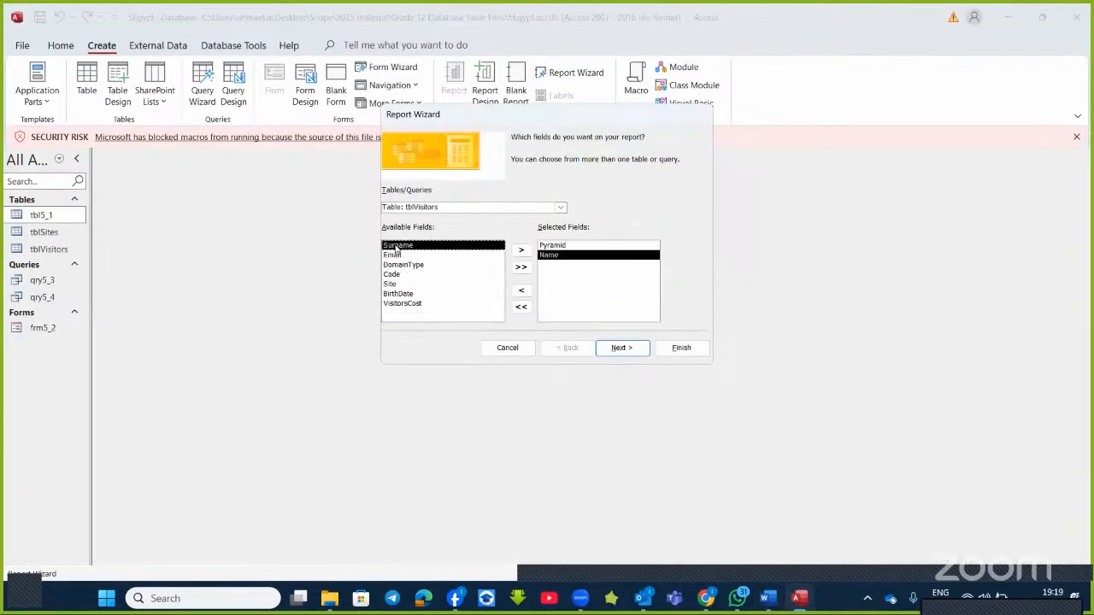
double_click(405, 246)
double_click(392, 294)
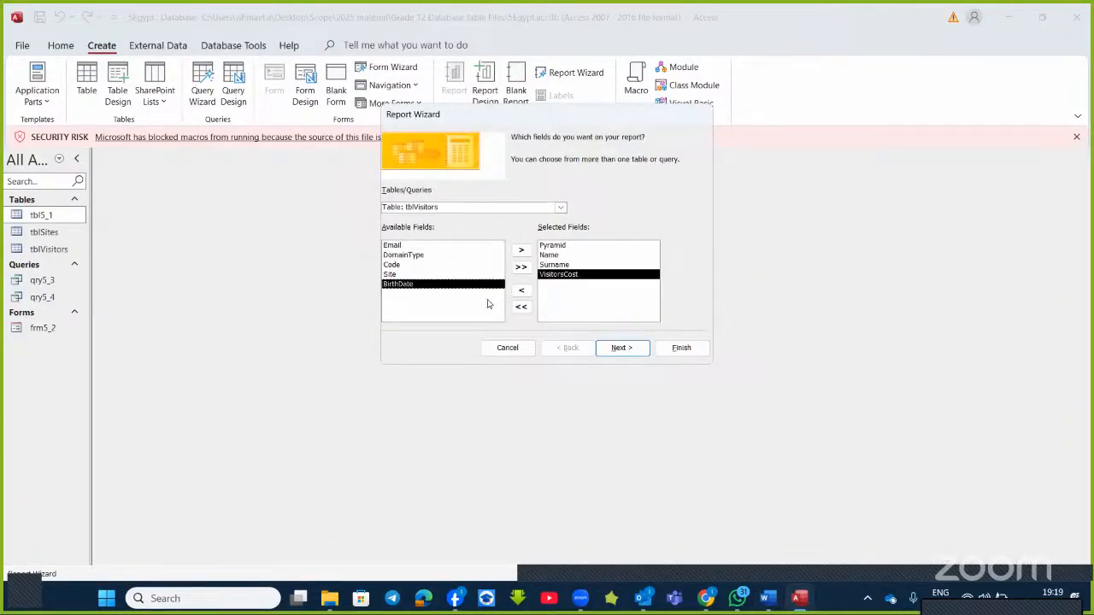
- Group the report by Pyramid with the Normal grouping interval and continue to the sorting options
click(613, 347)
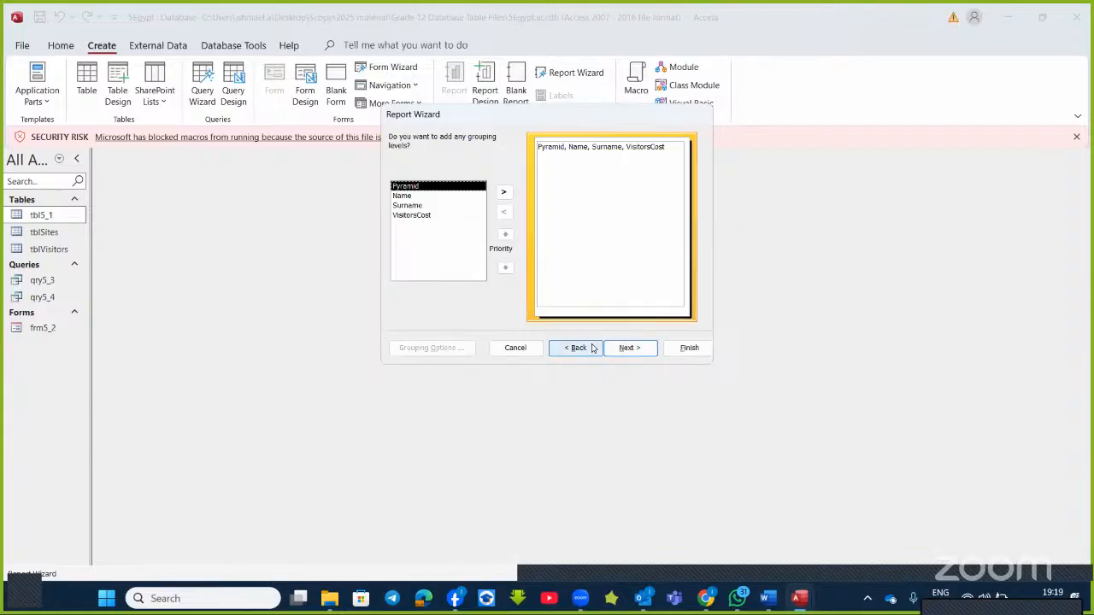
double_click(415, 188)
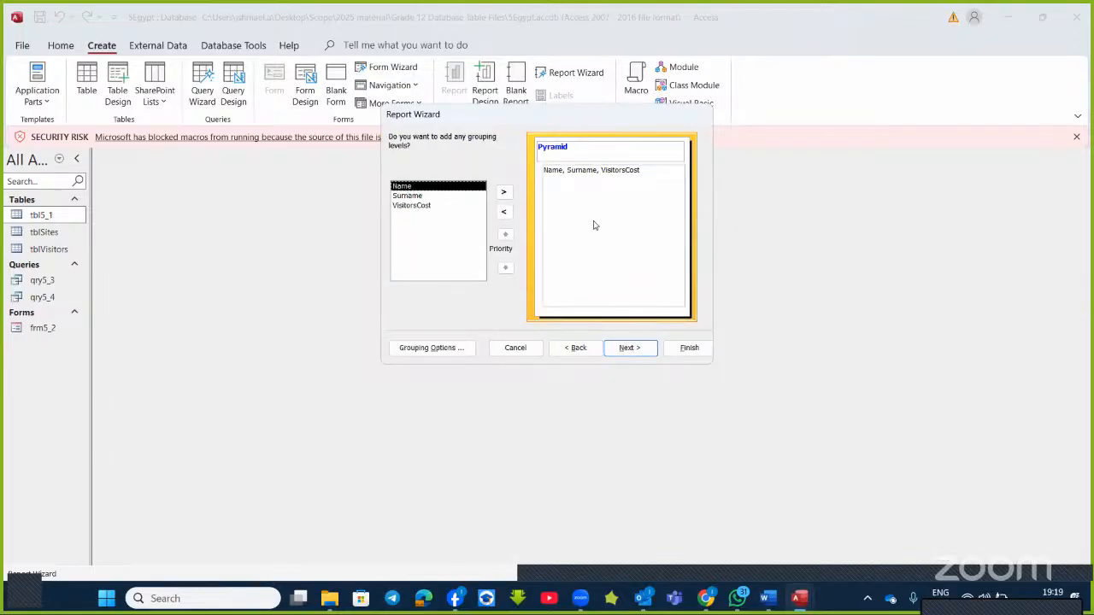
click(440, 347)
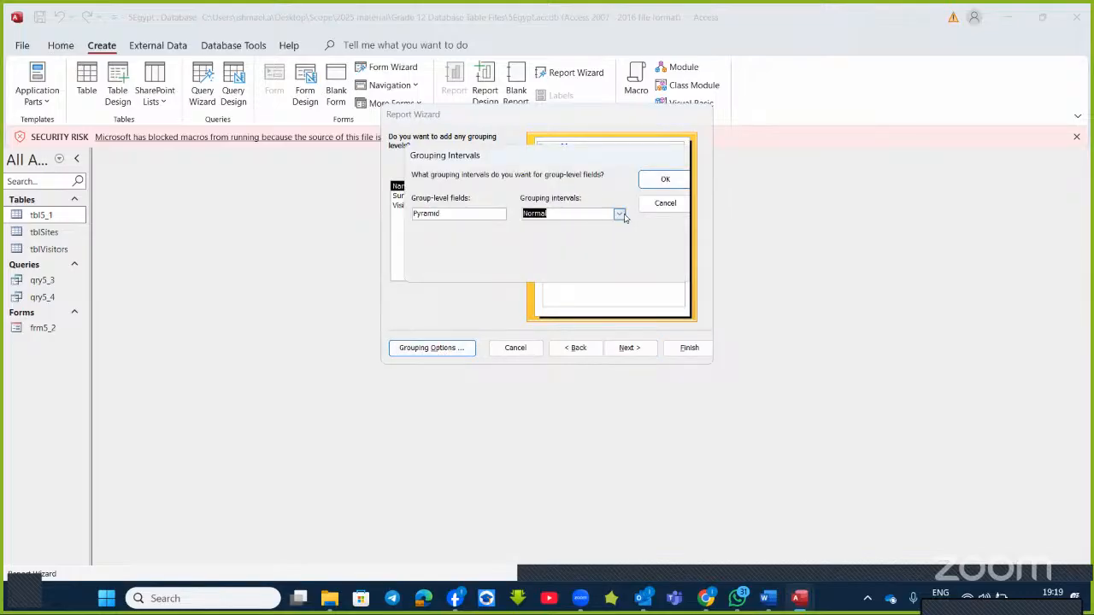
click(618, 214)
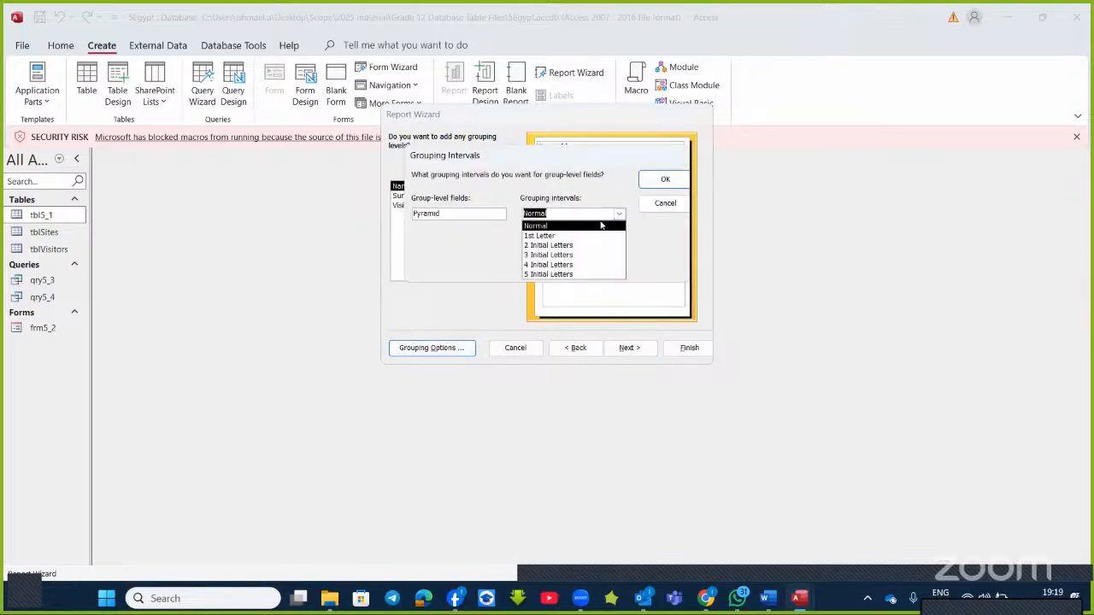
click(501, 235)
click(659, 179)
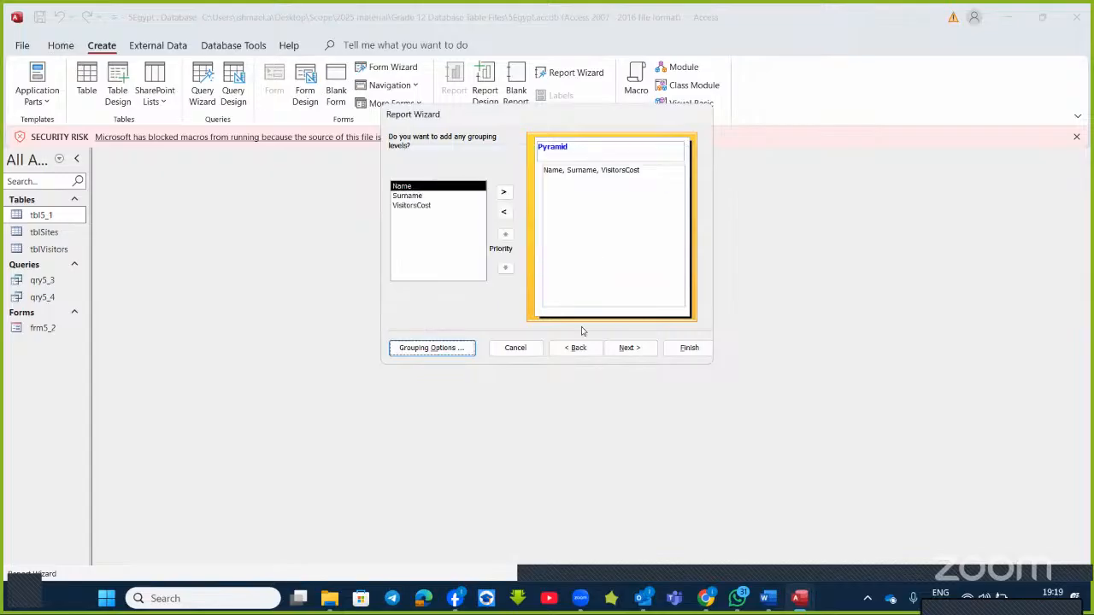
click(617, 350)
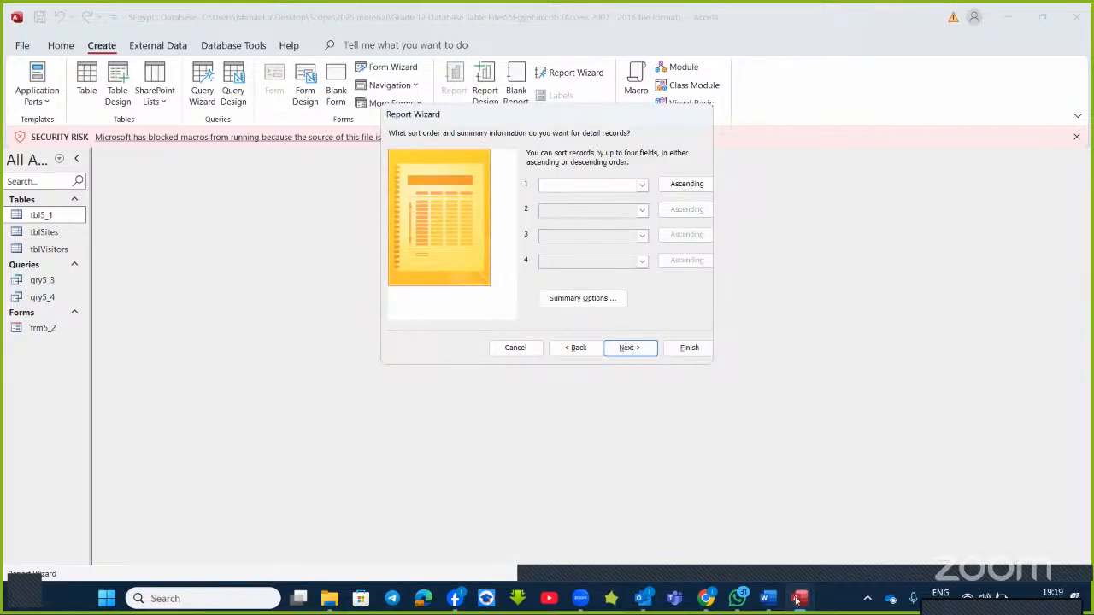
- Check the example report in Word, leave the records unsorted, and choose the Stepped layout in Landscape orientation
mouse_move(797, 600)
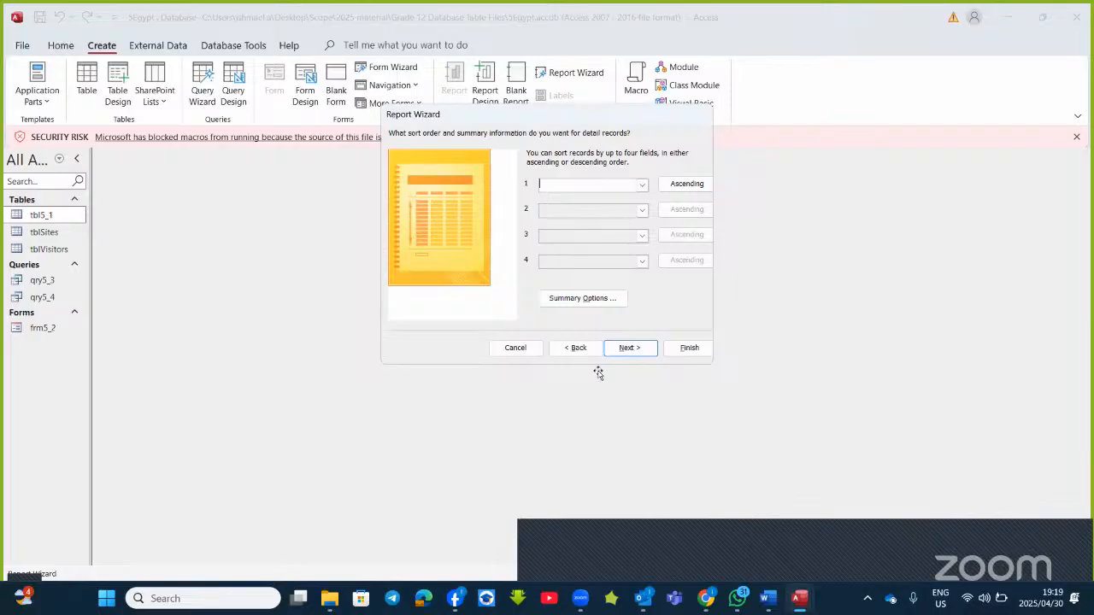
key(alt+Tab)
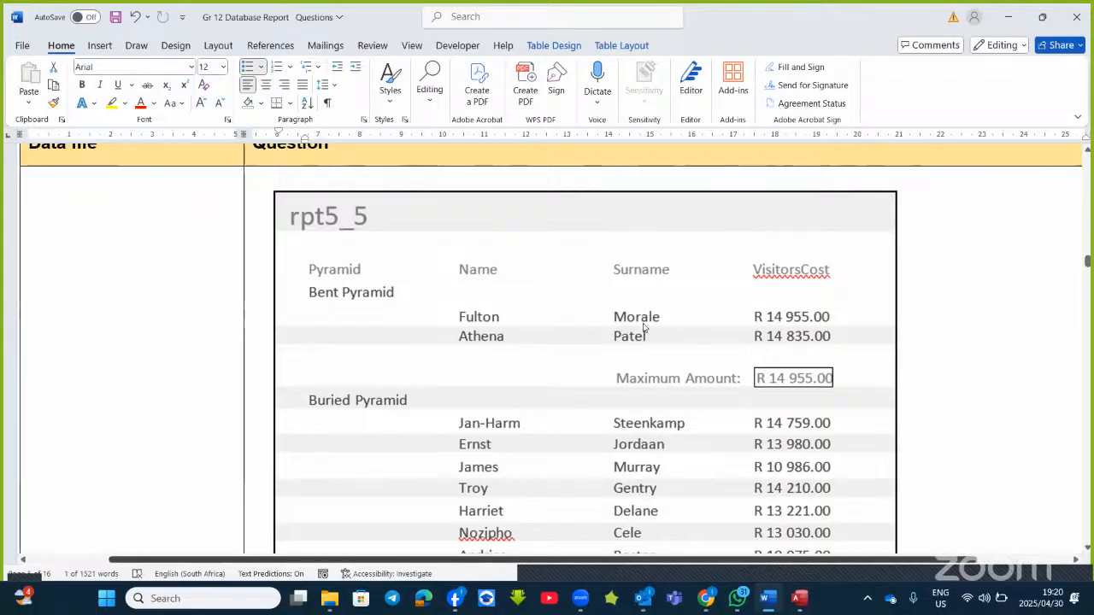
key(alt+Tab)
click(636, 350)
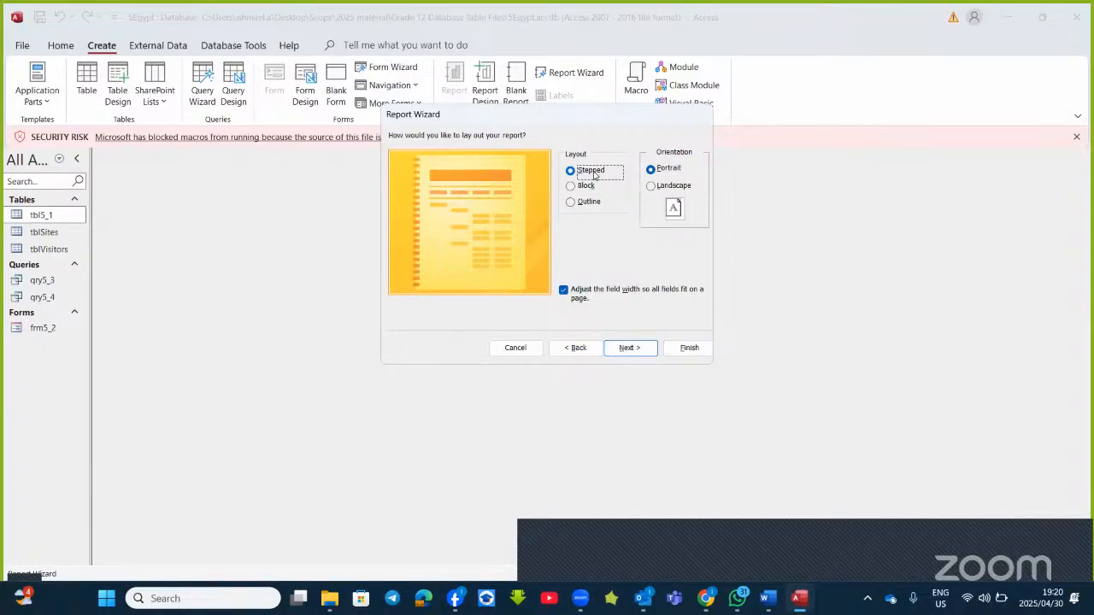
click(654, 185)
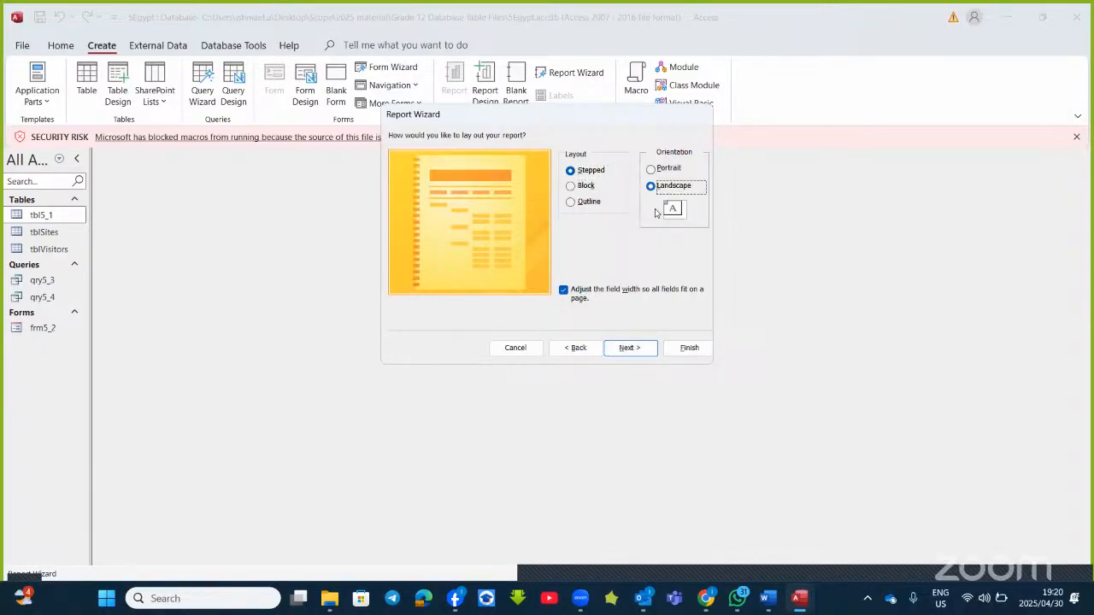
click(630, 349)
- Title the report rpt5_6, finish the wizard with the report's design opened for modification, and cancel the printer connection
click(551, 271)
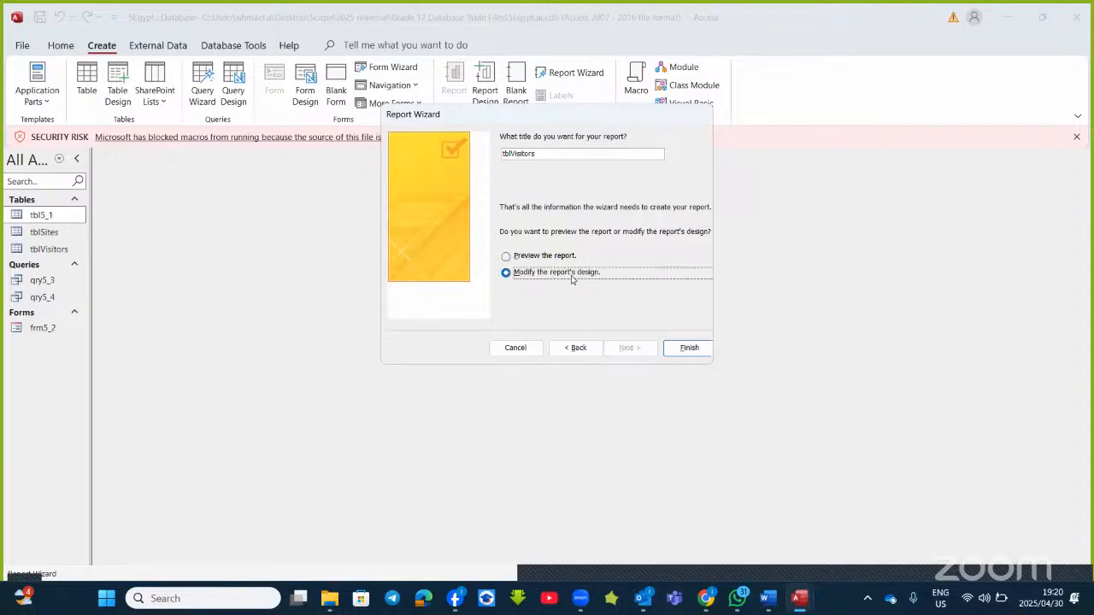
click(537, 154)
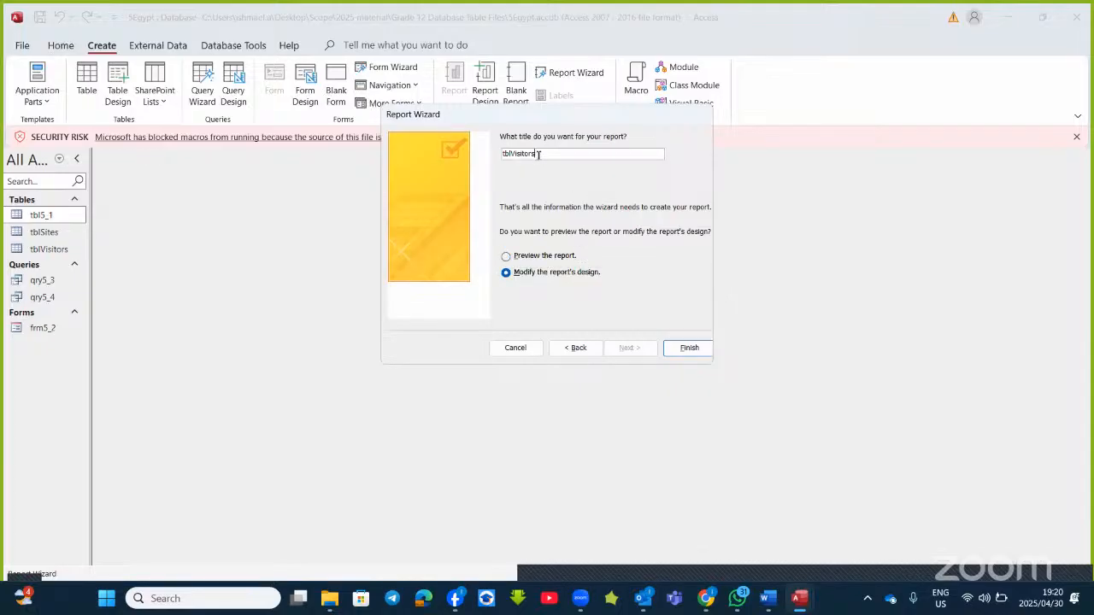
key(BackSpace)
key(BackSpace)
key(BackSpace)
key(BackSpace)
key(BackSpace)
key(BackSpace)
key(BackSpace)
key(BackSpace)
key(BackSpace)
key(BackSpace)
click(684, 348)
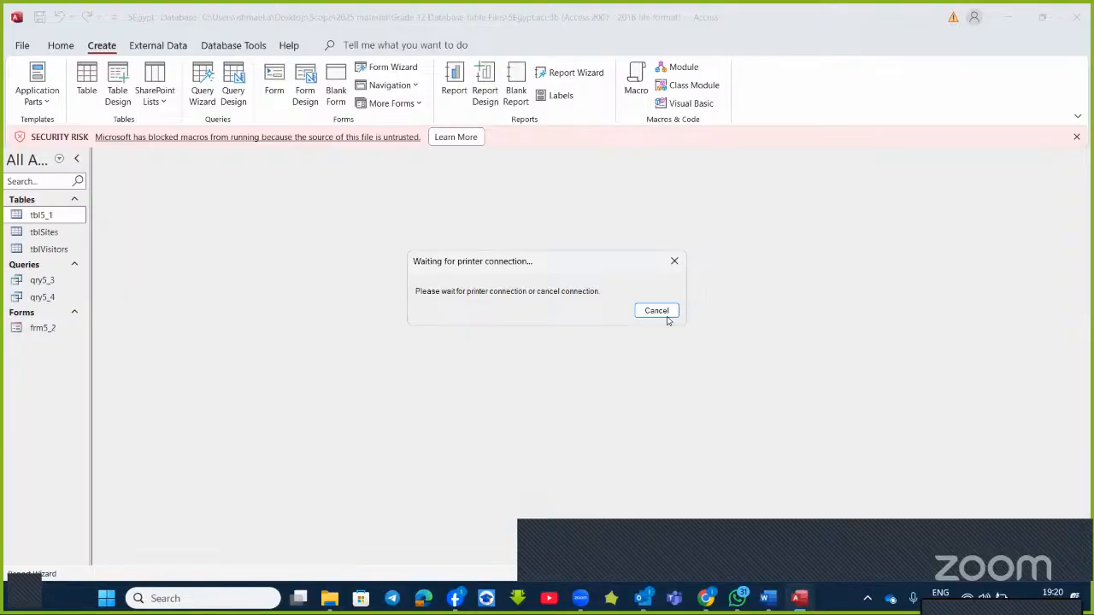
click(658, 312)
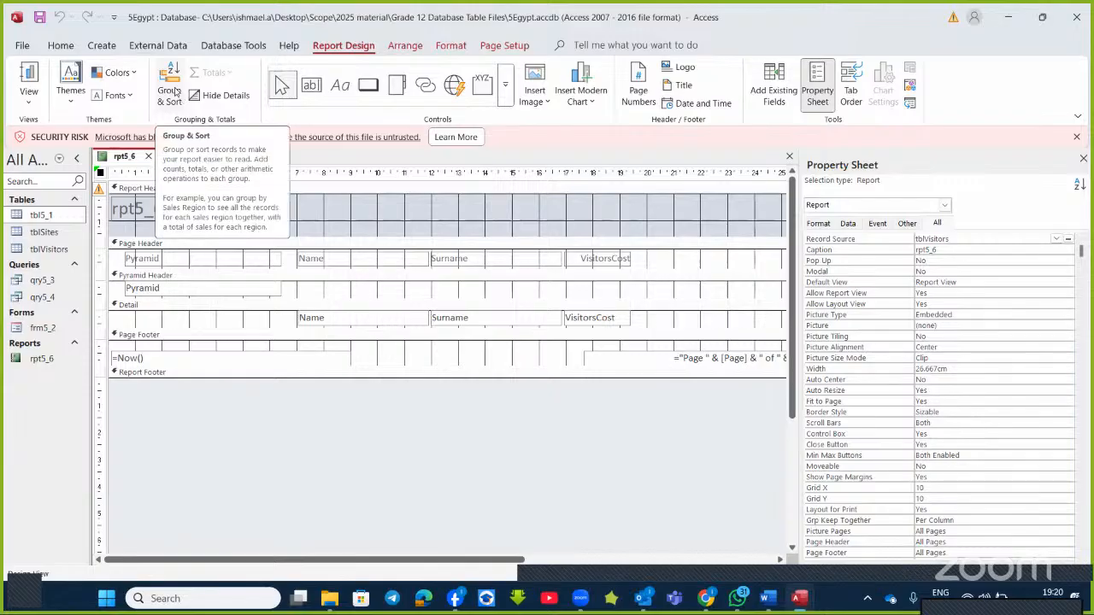
- Add a Maximum total on VisitorsCost to the Pyramid group, shown as a subtotal in the group footer
click(172, 90)
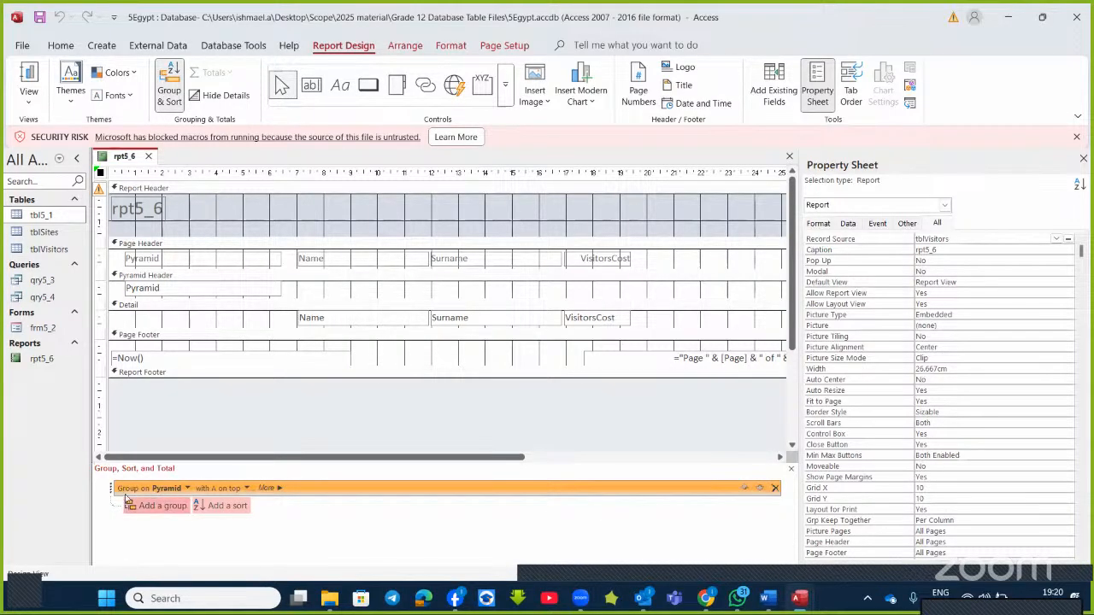
click(277, 489)
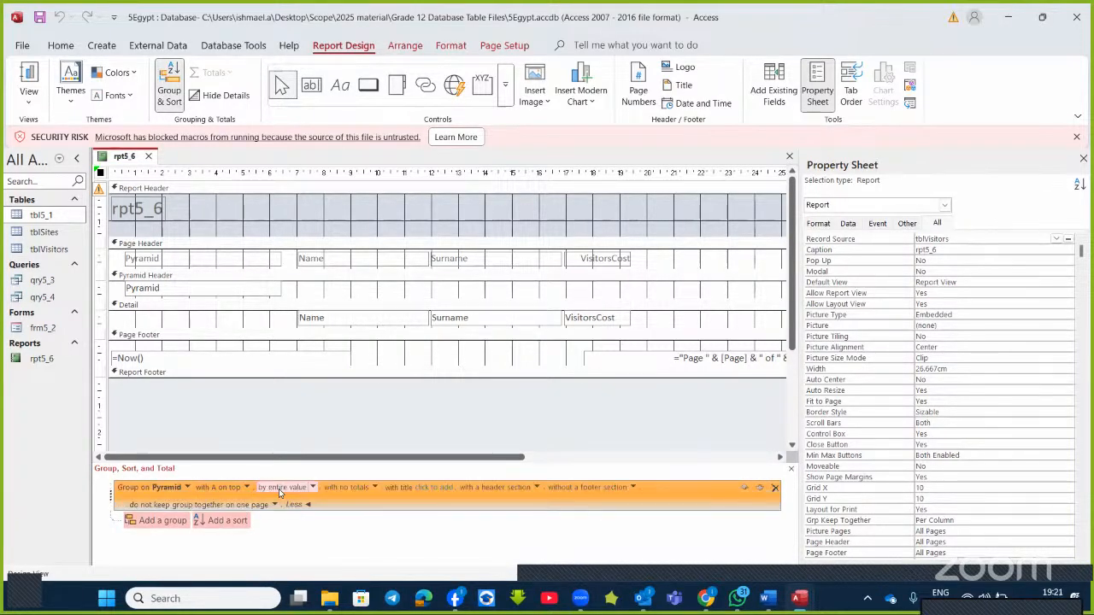
click(373, 487)
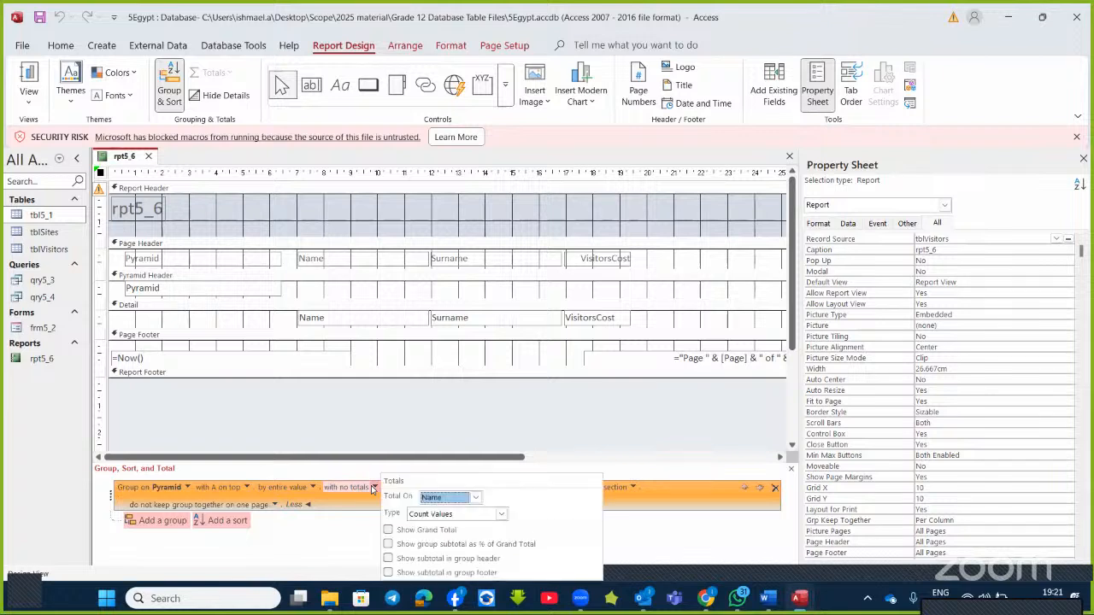
click(476, 500)
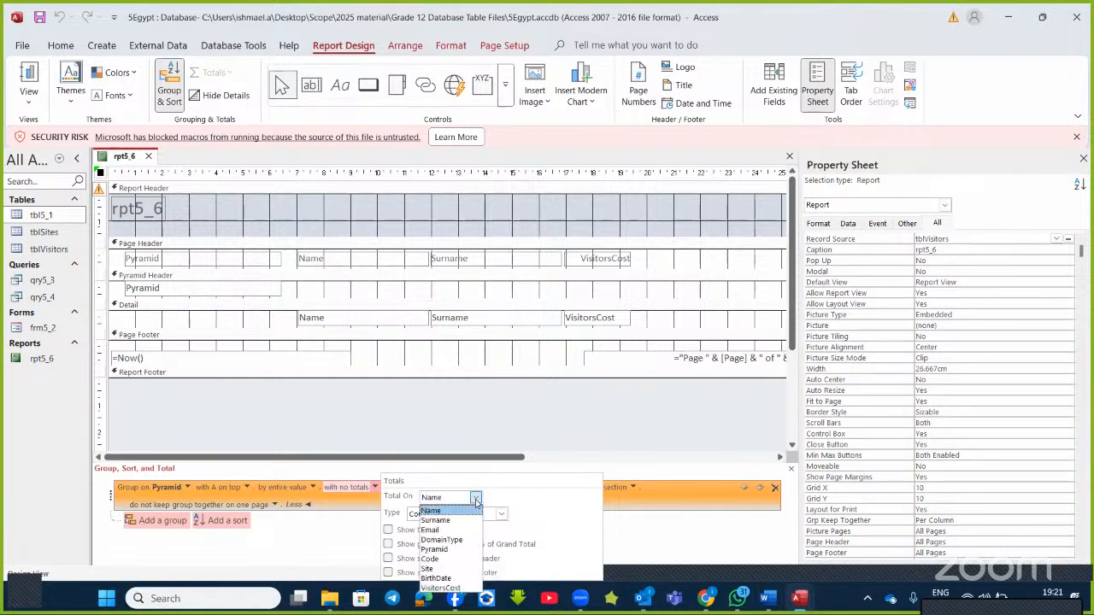
click(439, 588)
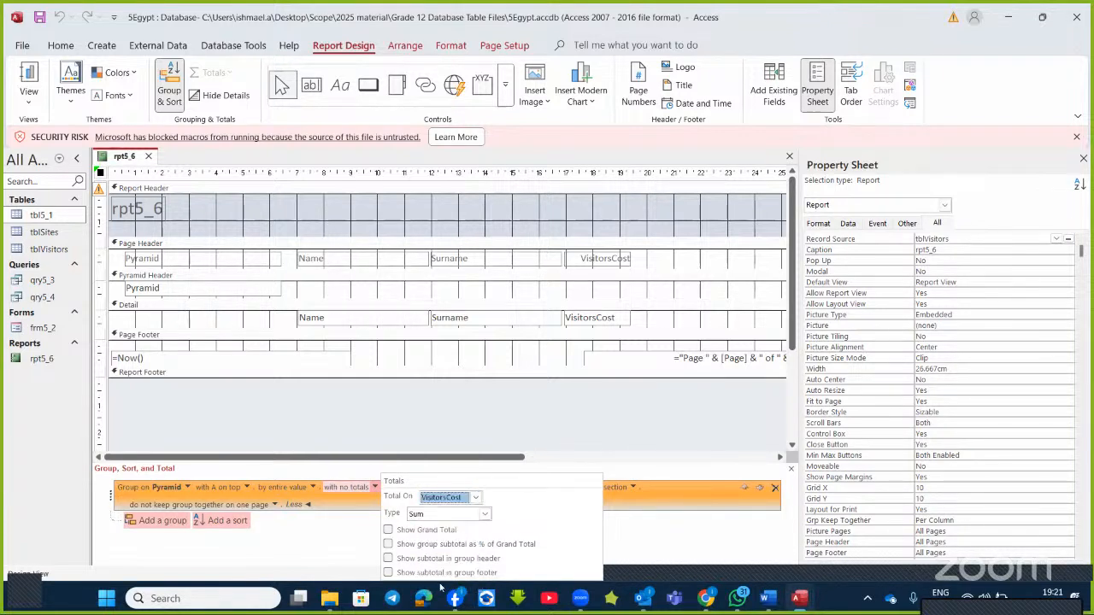
click(485, 515)
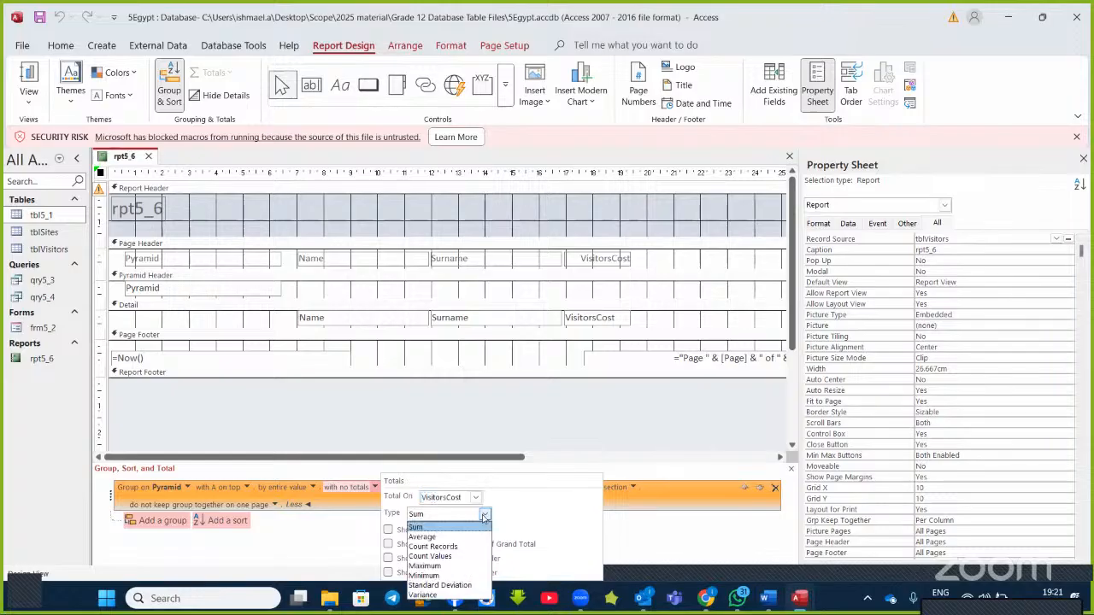
click(433, 567)
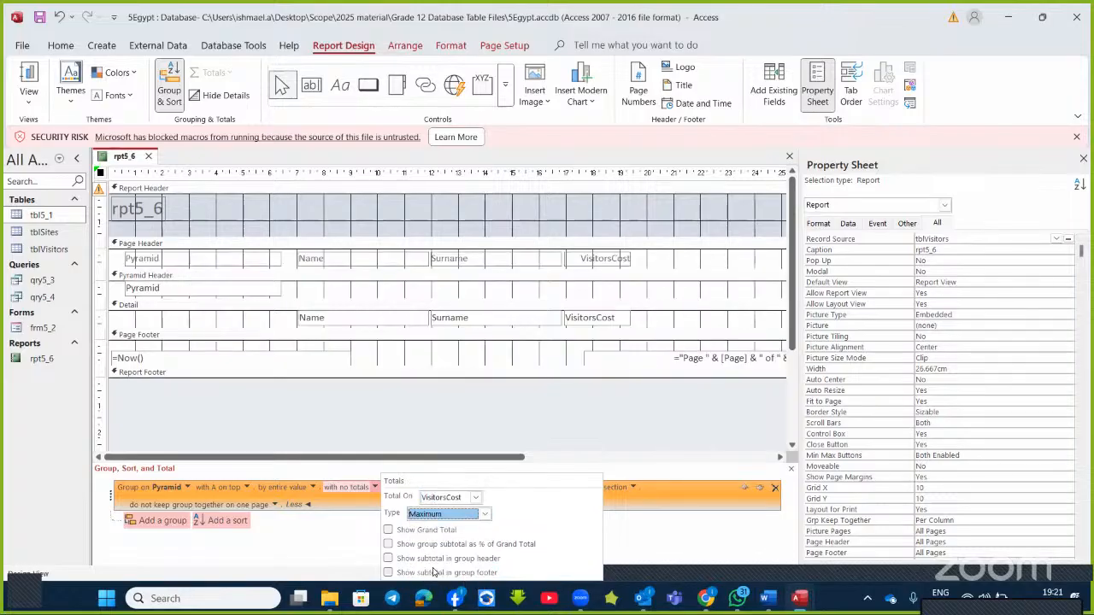
click(389, 572)
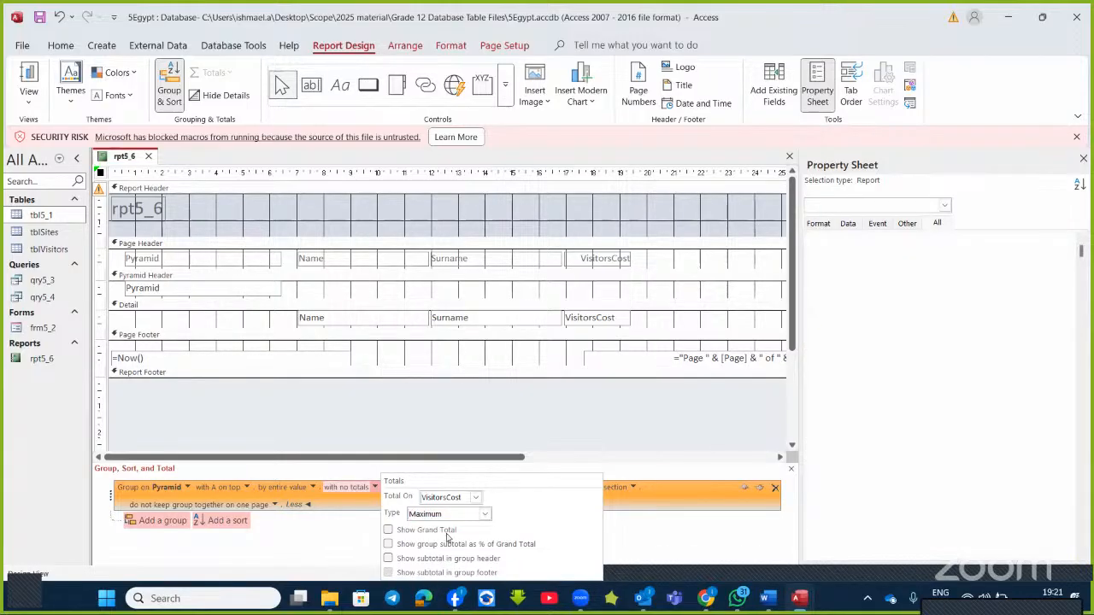
- Check the example report in Word, return to Access and widen the maximum VisitorsCost text box to about 3.07 cm
click(773, 607)
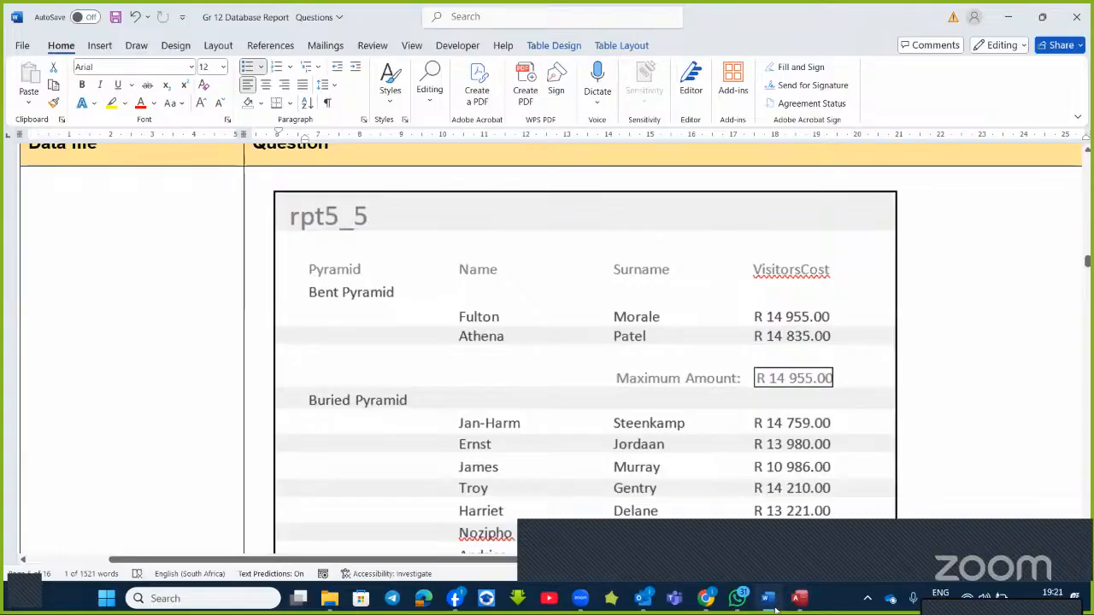
click(774, 608)
click(774, 607)
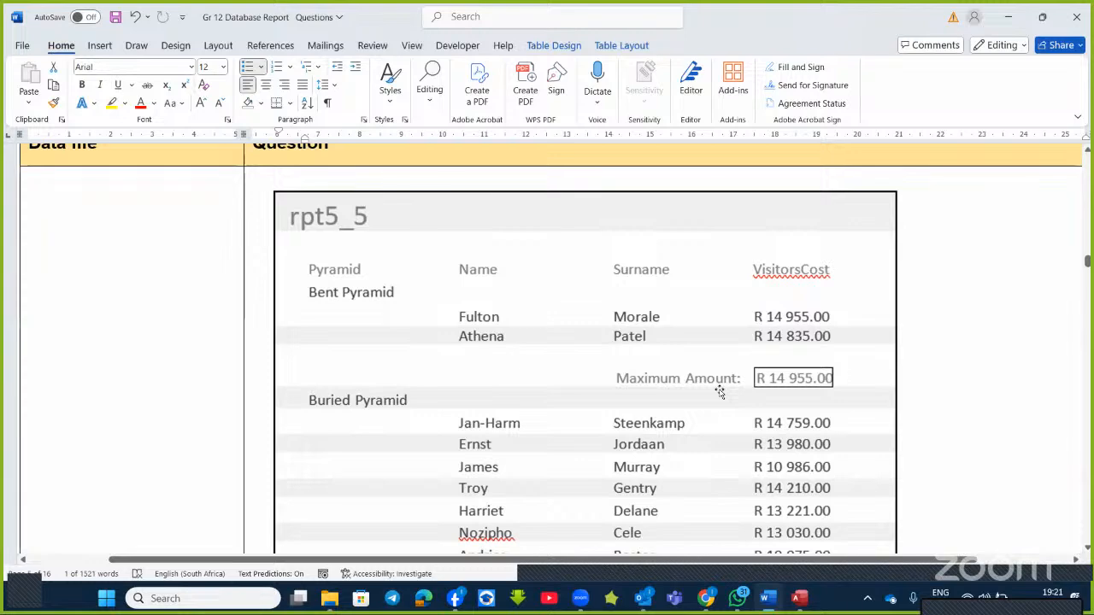
click(764, 599)
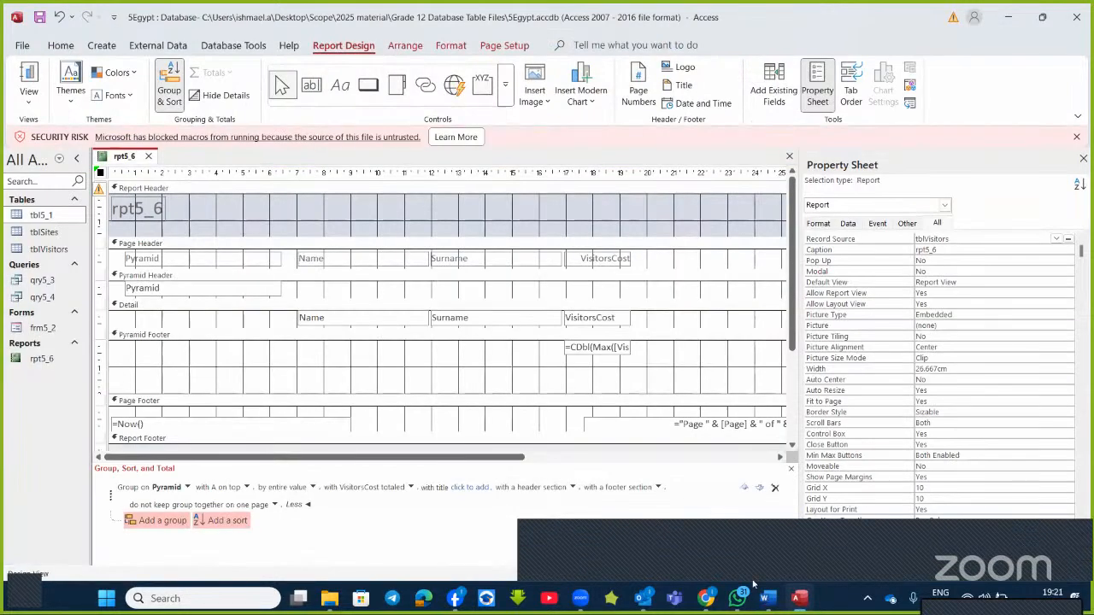
click(599, 347)
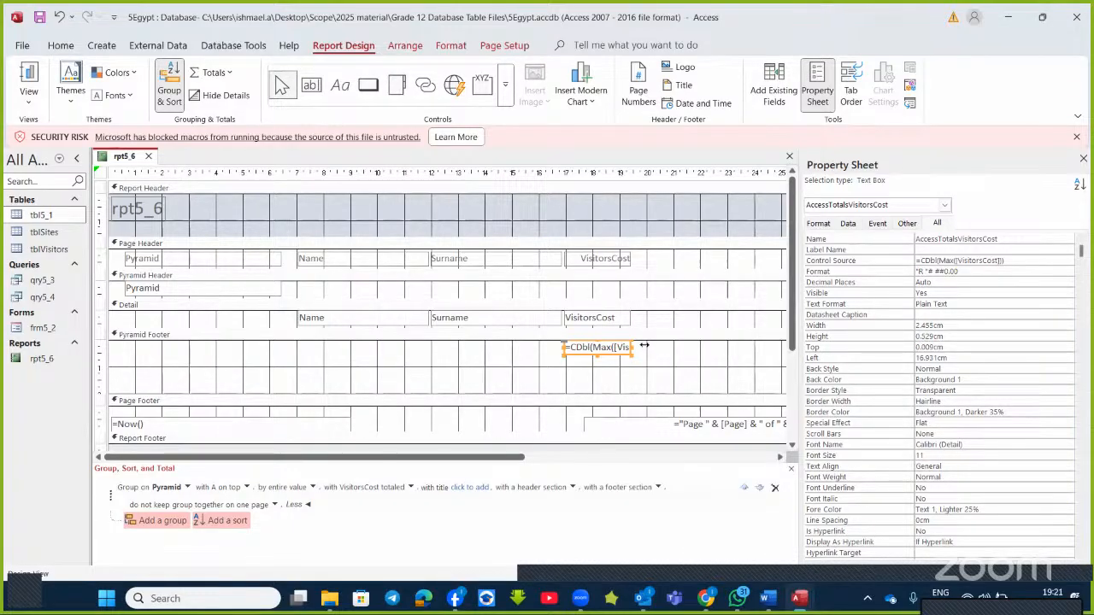
drag(613, 356, 647, 351)
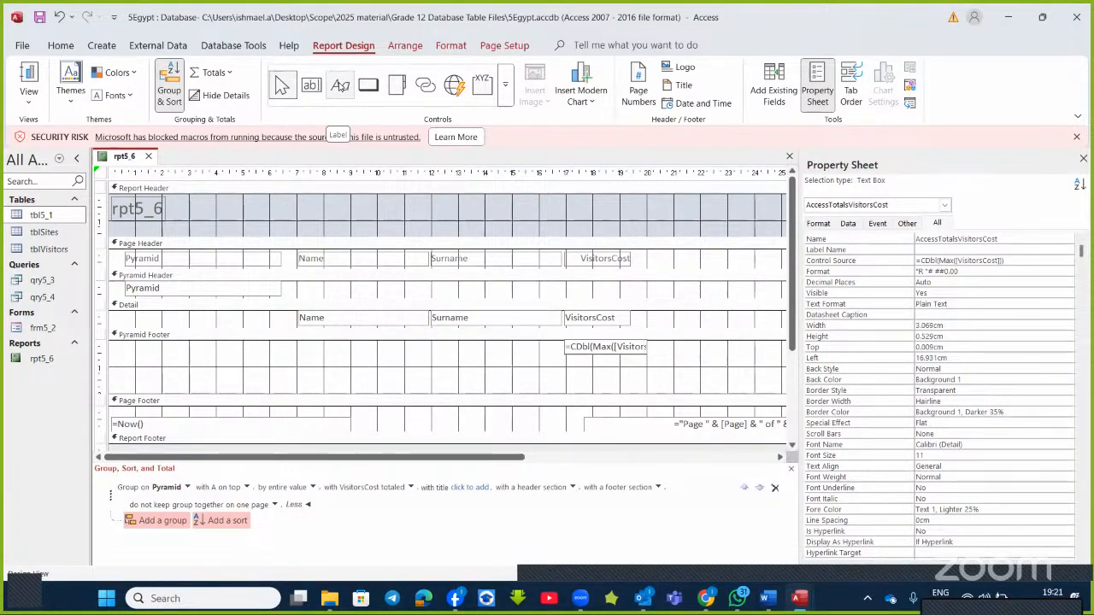
- Add a "Maximun Amount:" label to the Pyramid footer and align it at the top, beside the maximum text box
click(339, 84)
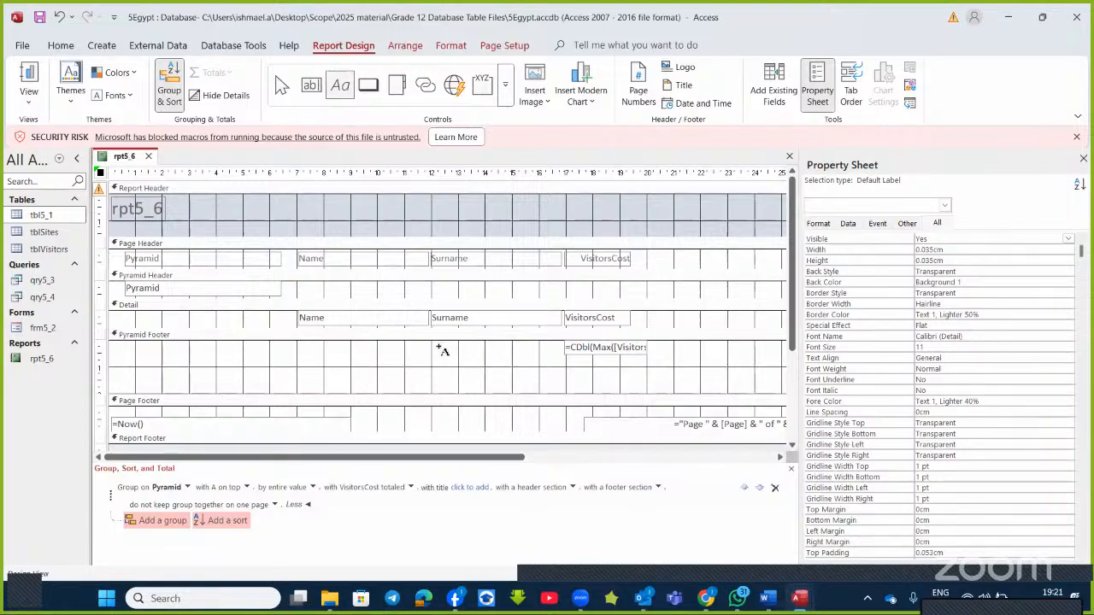
click(444, 353)
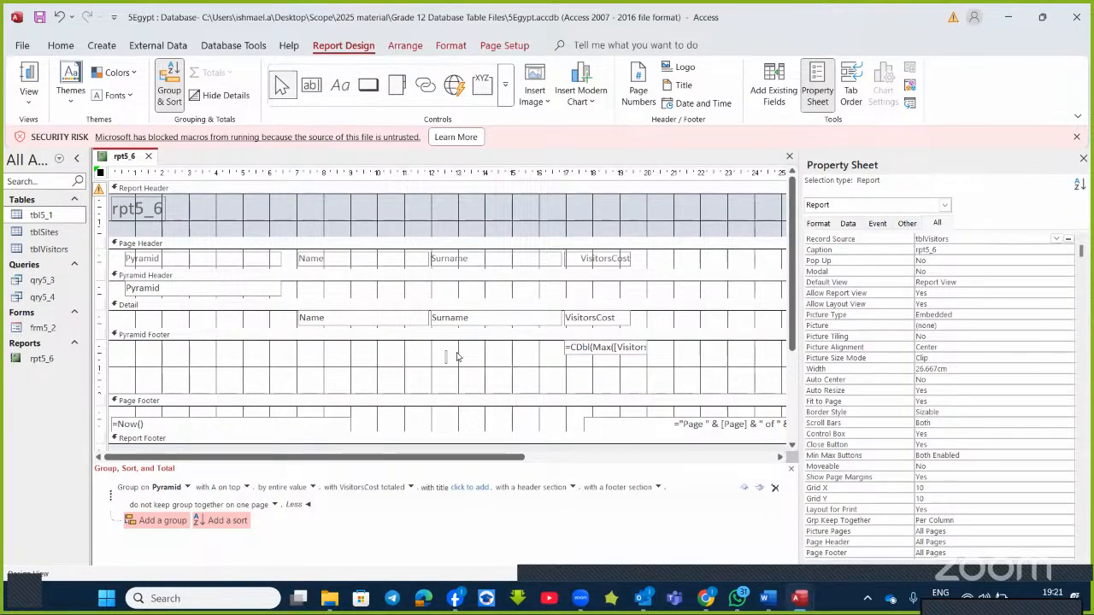
text(Maximun)
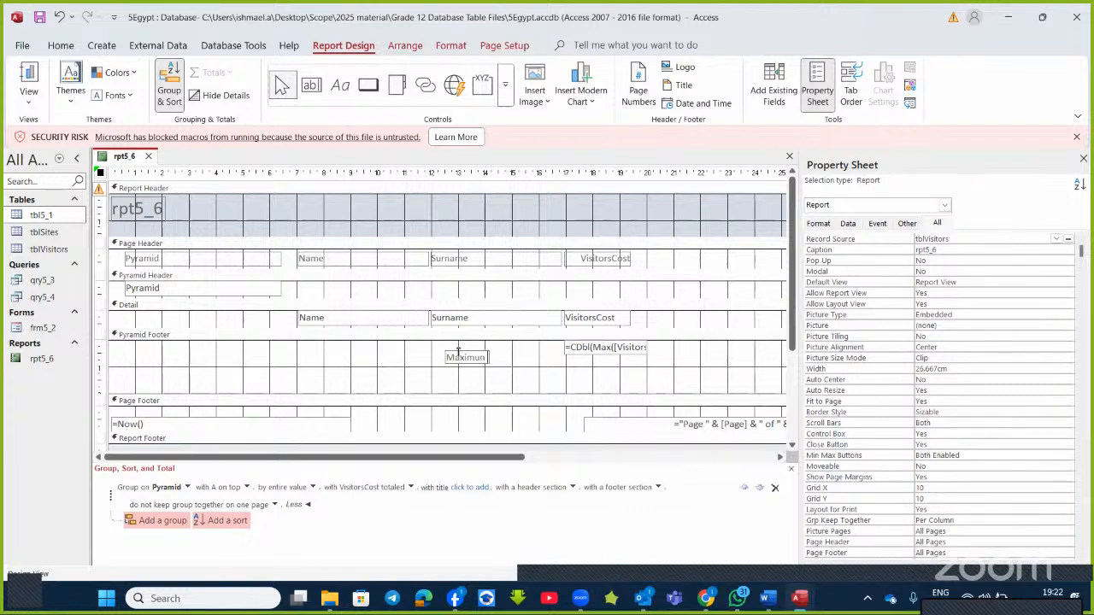
text( Amount:)
click(518, 362)
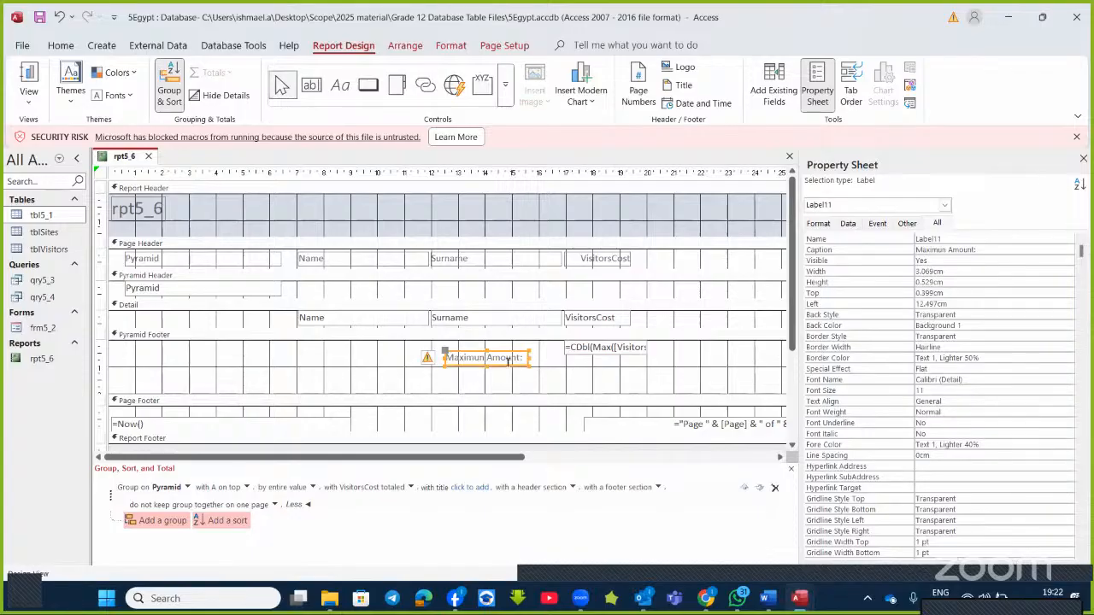
mouse_move(504, 365)
mouse_down()
mouse_move(530, 360)
mouse_move(511, 352)
mouse_up()
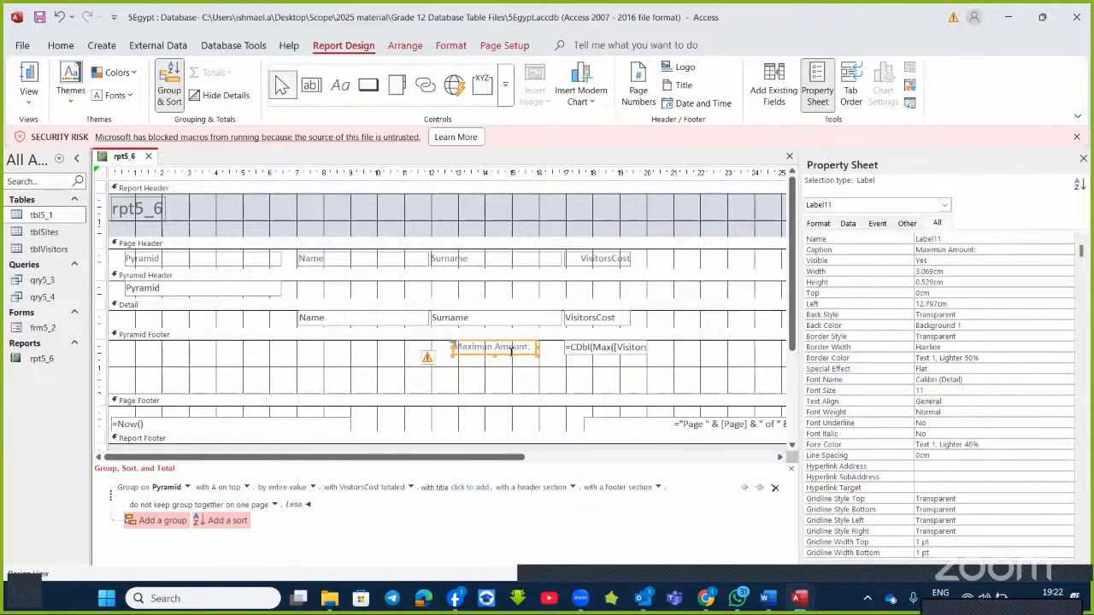
- Check the group maximums and their label in Report View, and return to Design View
click(32, 77)
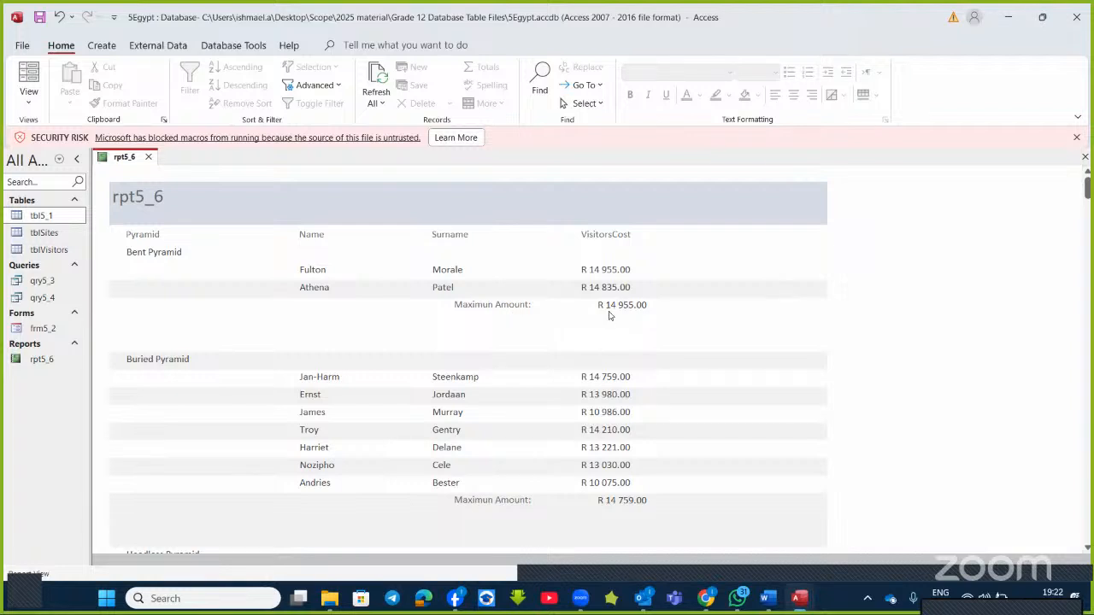
click(27, 104)
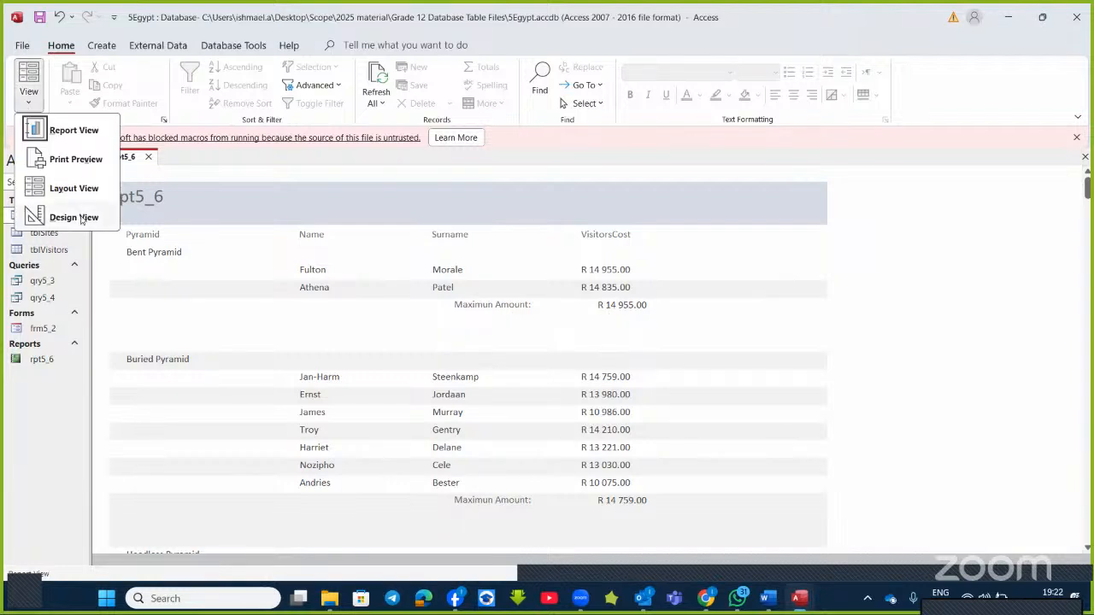
click(72, 214)
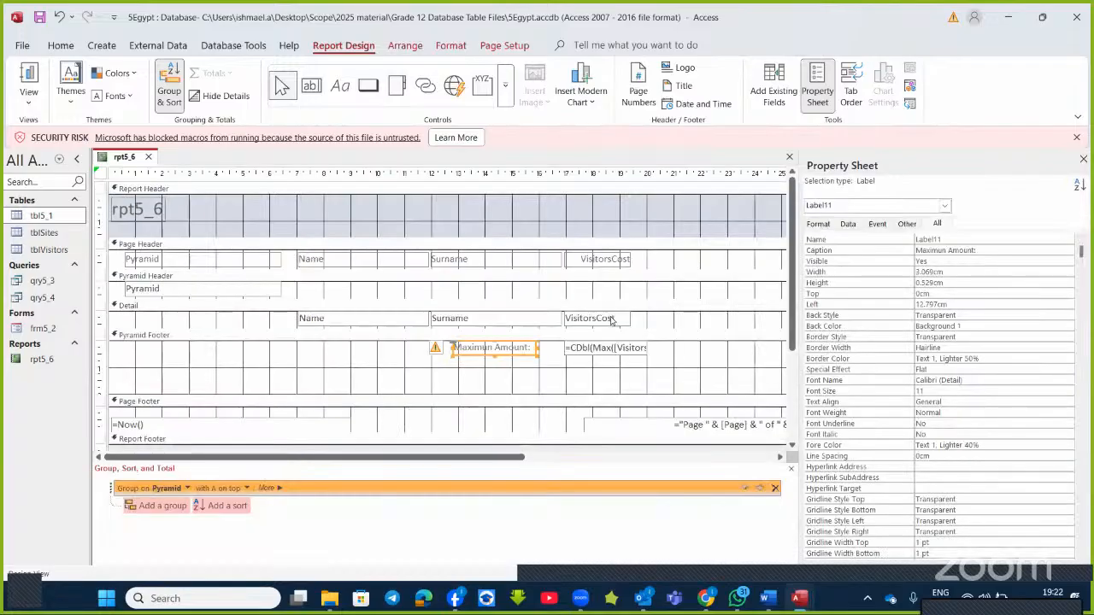
- Move the maximum VisitorsCost text box in the Pyramid footer closer to its label, about 16.5 cm from the left edge
click(564, 348)
click(567, 348)
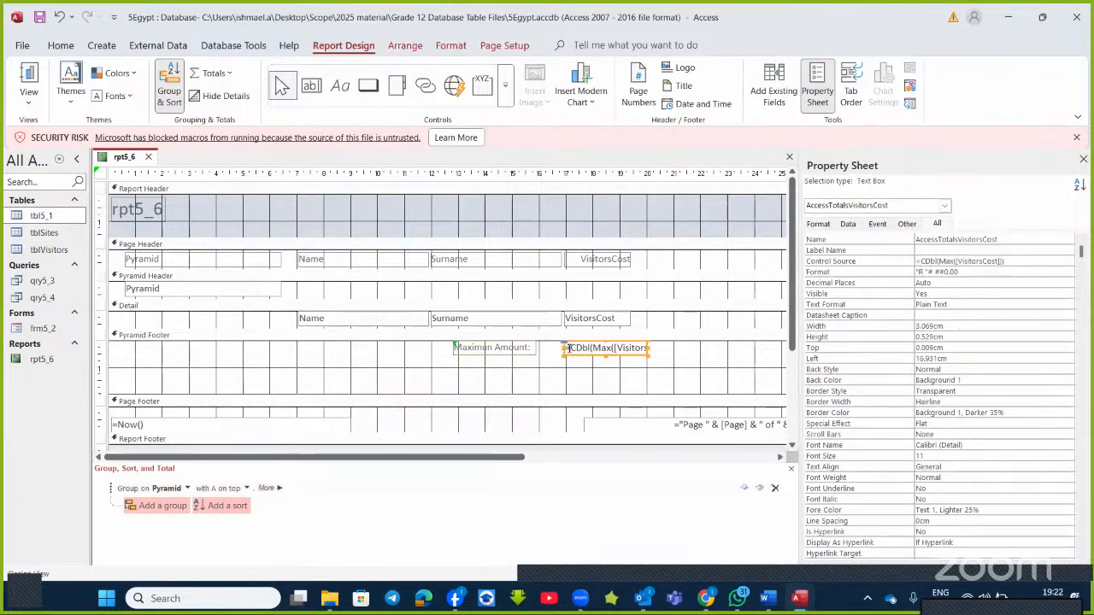
drag(573, 356, 560, 358)
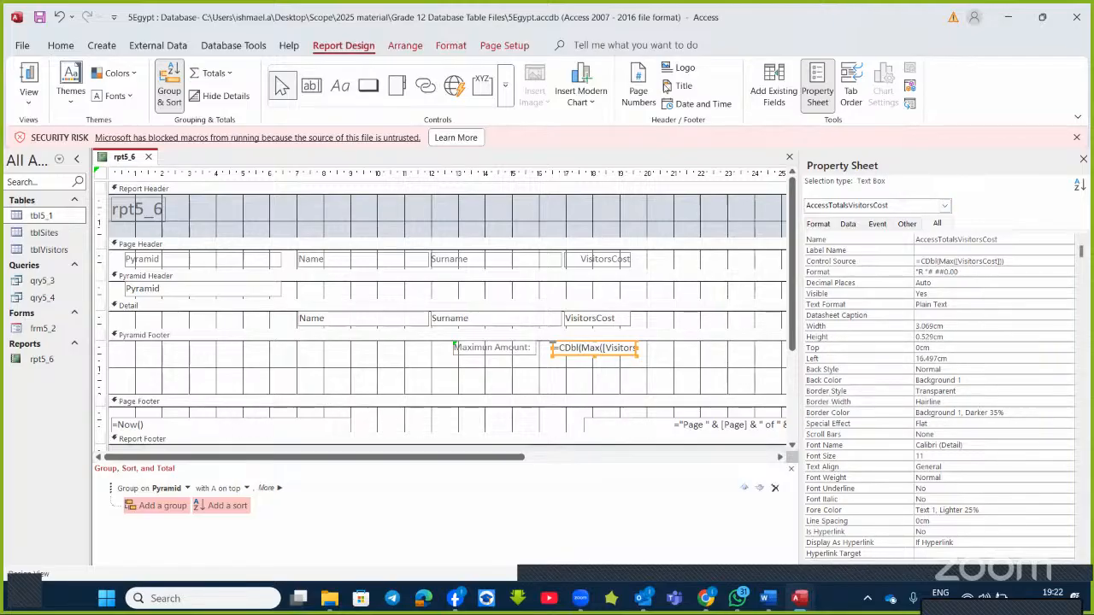
- Give the maximum VisitorsCost text box a visible outline using the third-thinnest line thickness
click(453, 47)
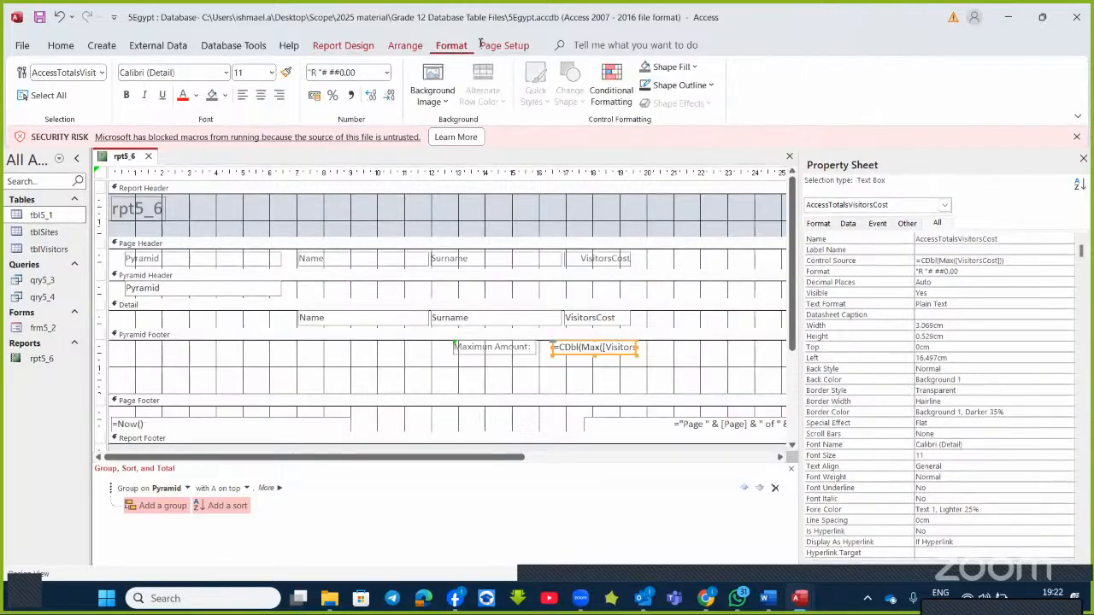
click(710, 85)
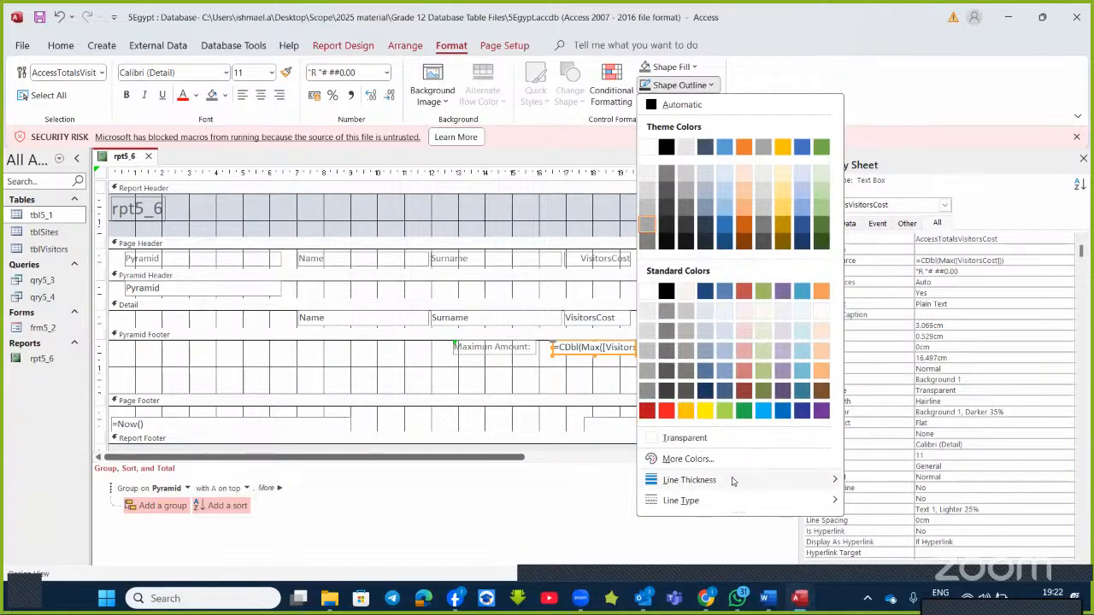
mouse_move(833, 479)
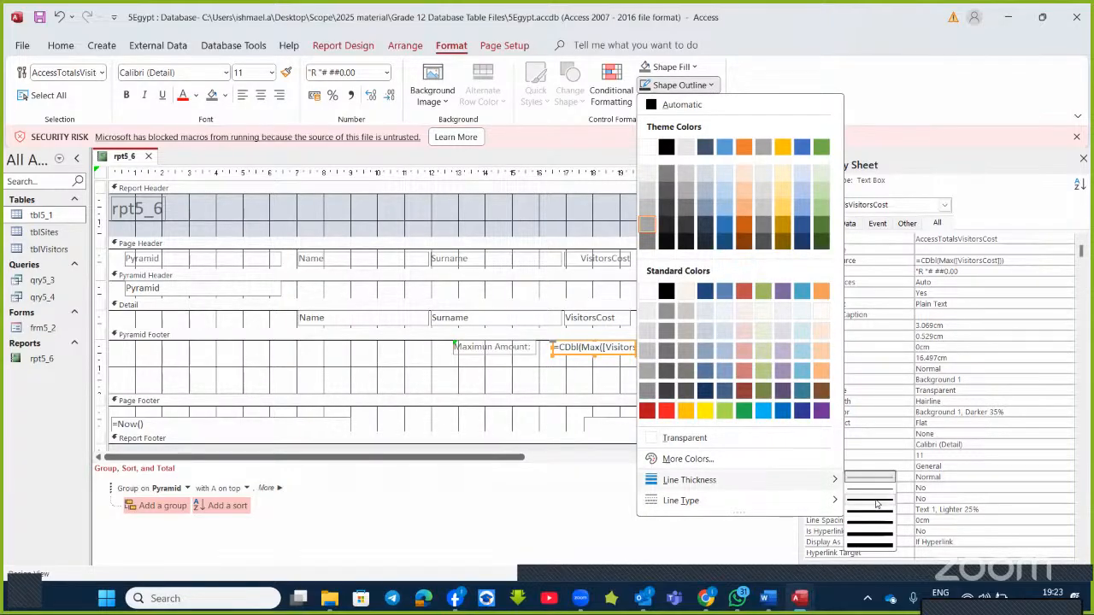
click(869, 505)
click(653, 355)
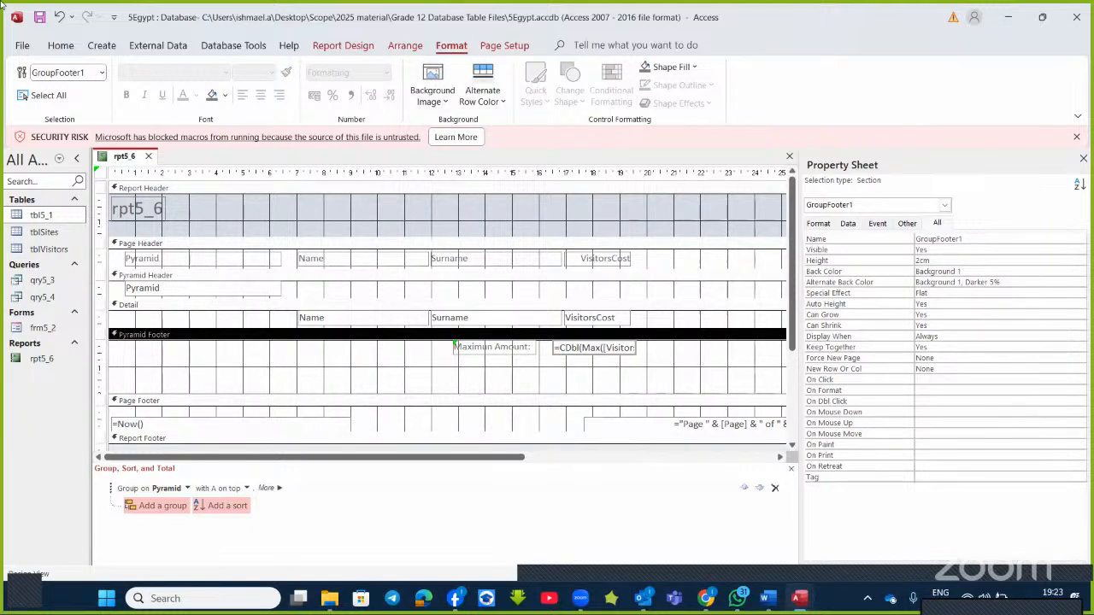
- Show the report in Report View, compare it with the 5EGYPT example and requirements in Word, and return to Access
click(68, 46)
click(33, 80)
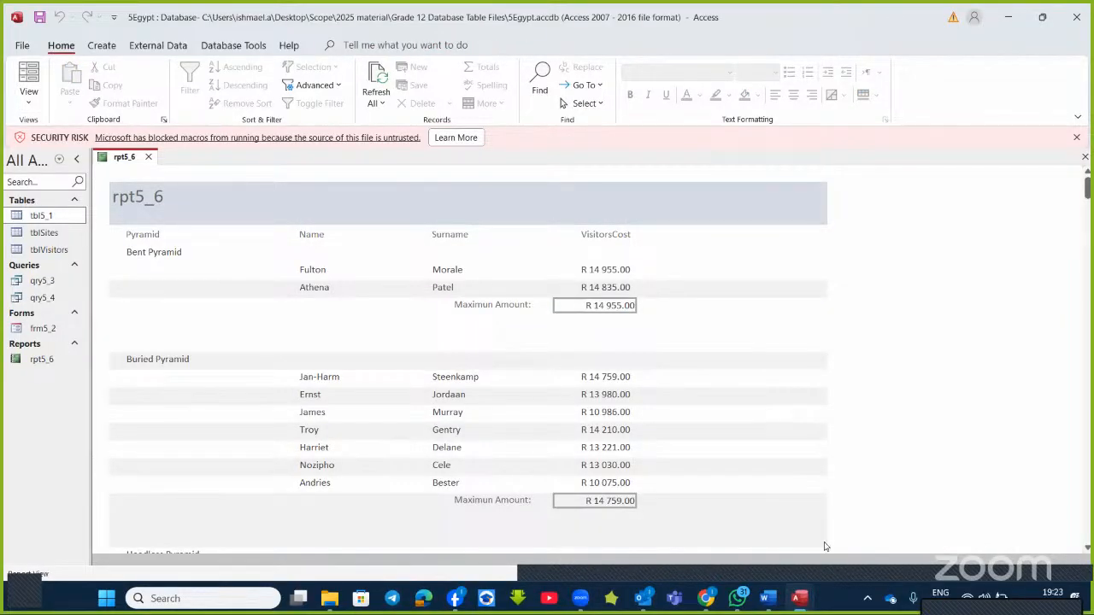
click(772, 599)
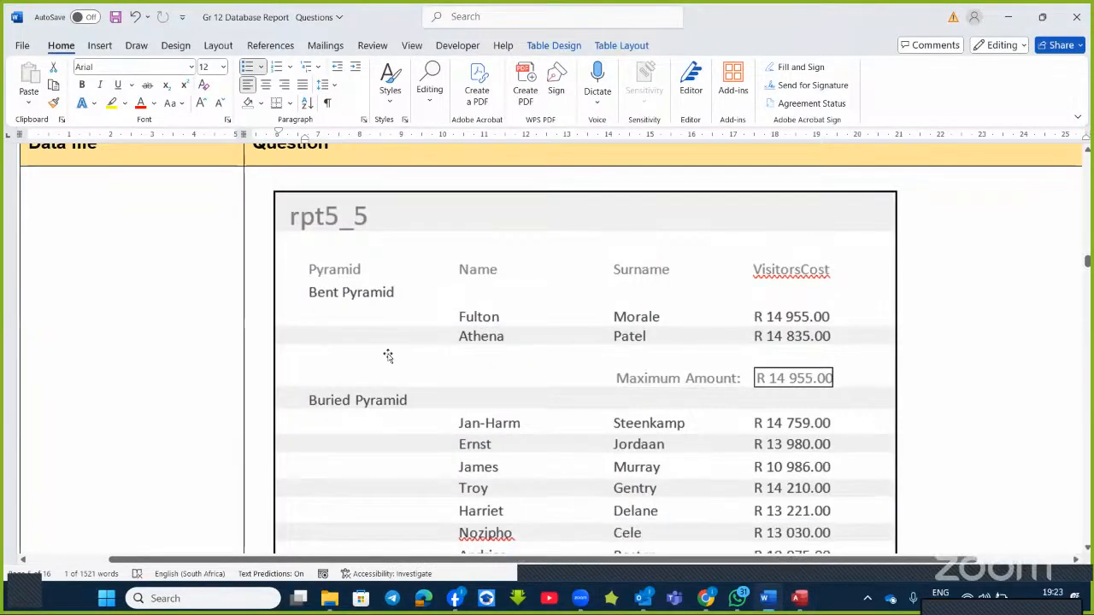
click(330, 237)
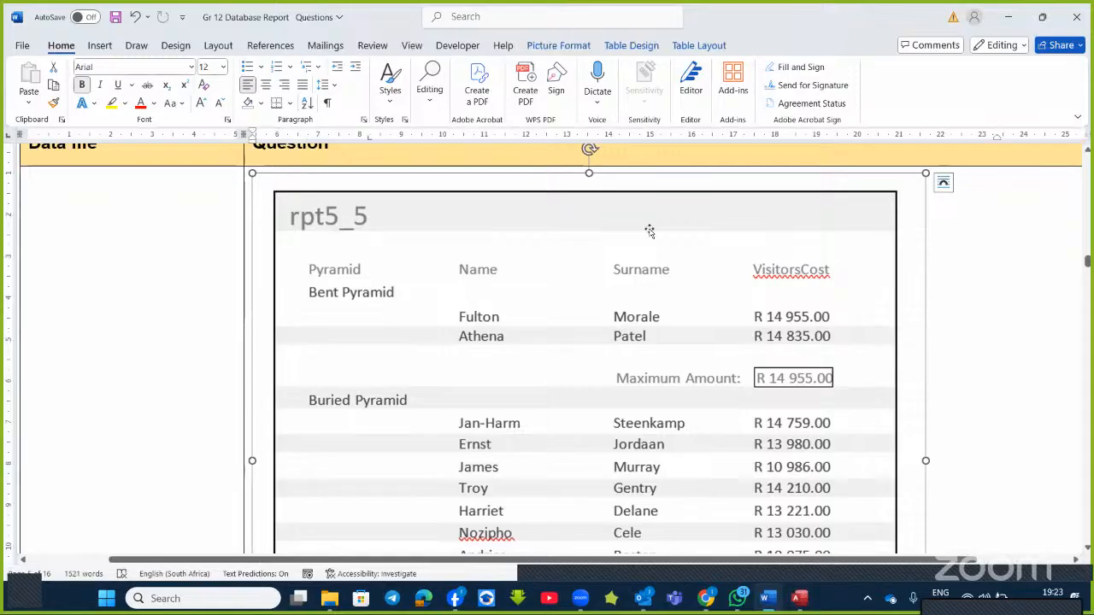
scroll(939, 303, down, 5)
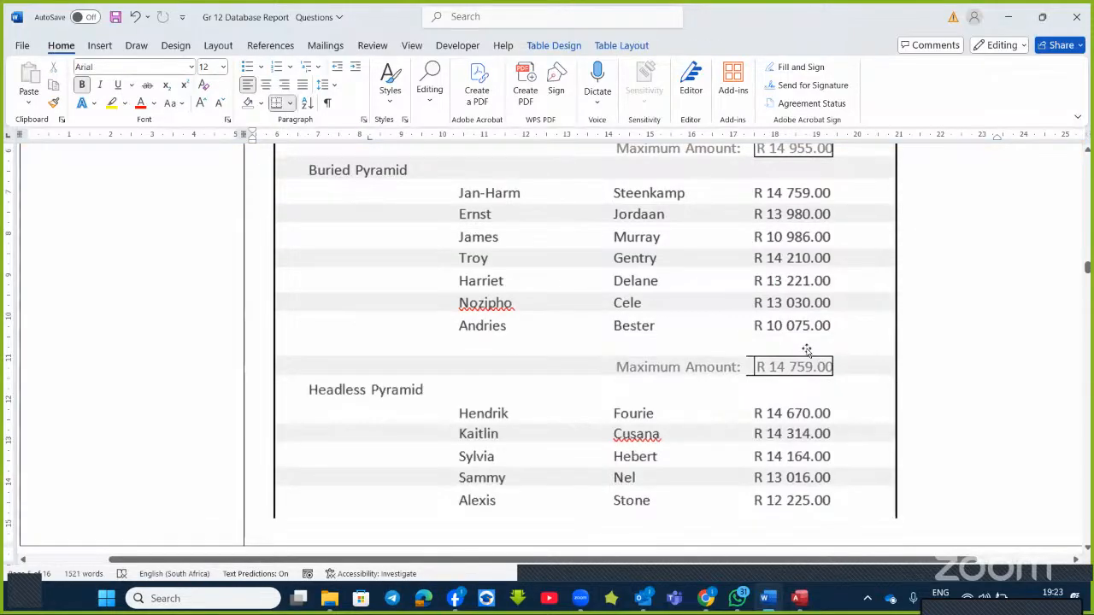
scroll(805, 348, up, 2)
scroll(795, 307, up, 1)
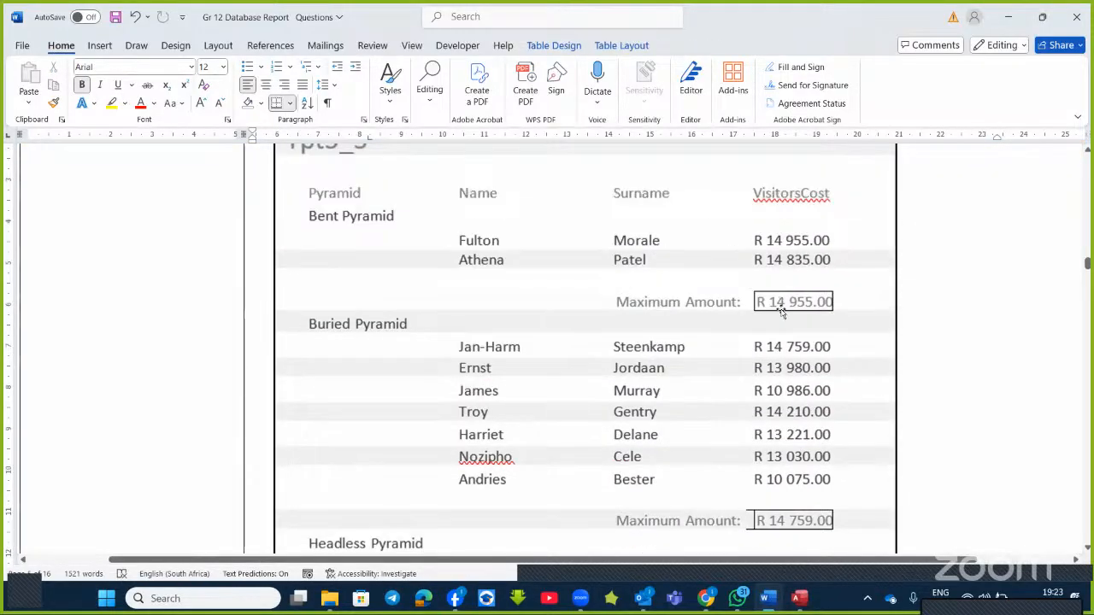
scroll(727, 409, down, 10)
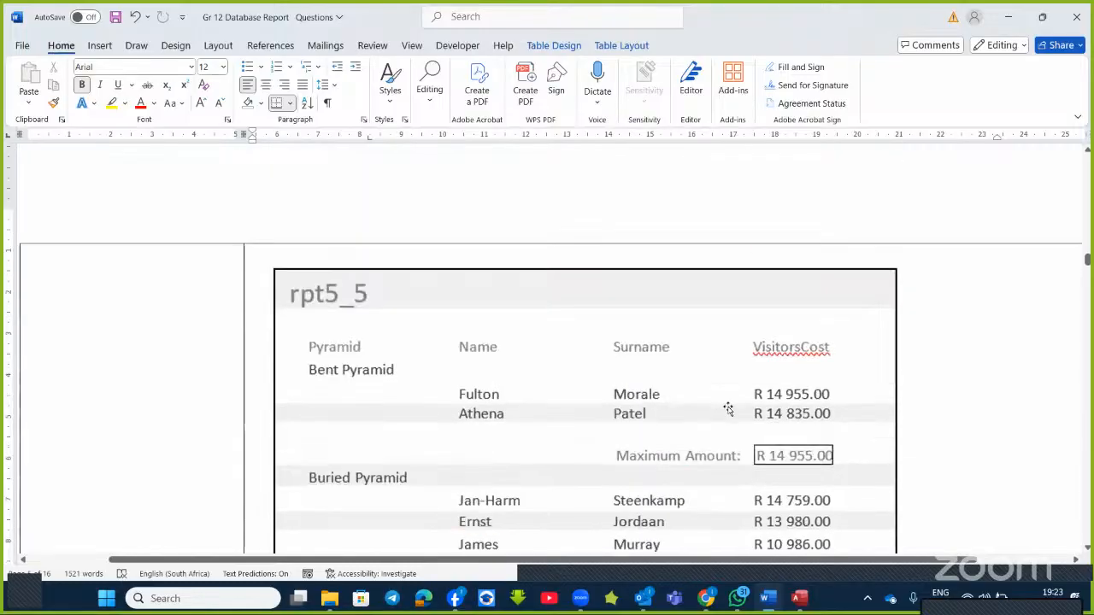
scroll(727, 409, up, 8)
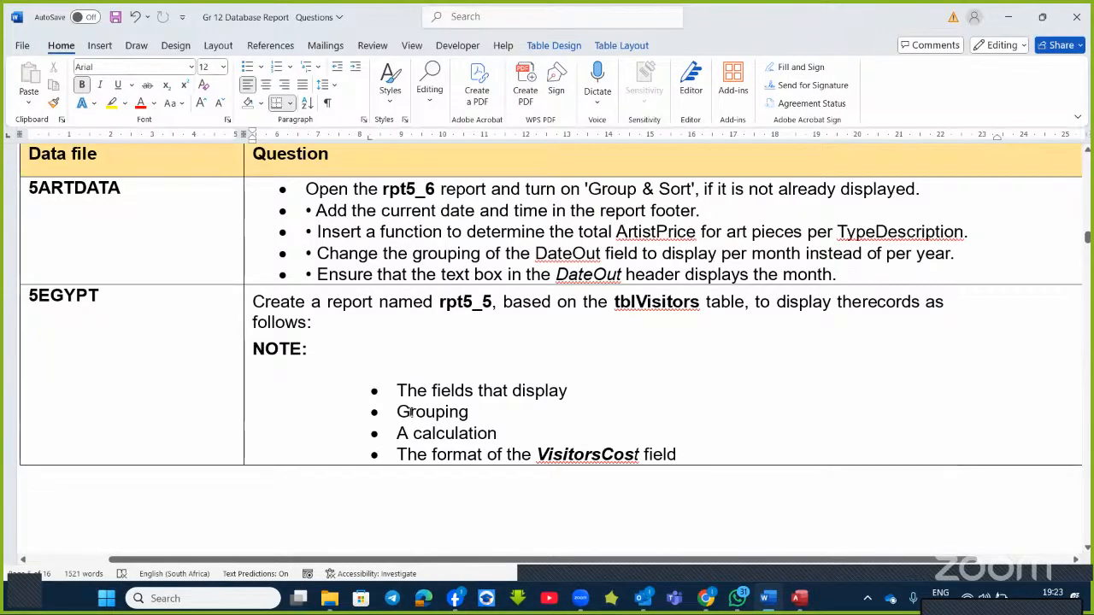
click(416, 413)
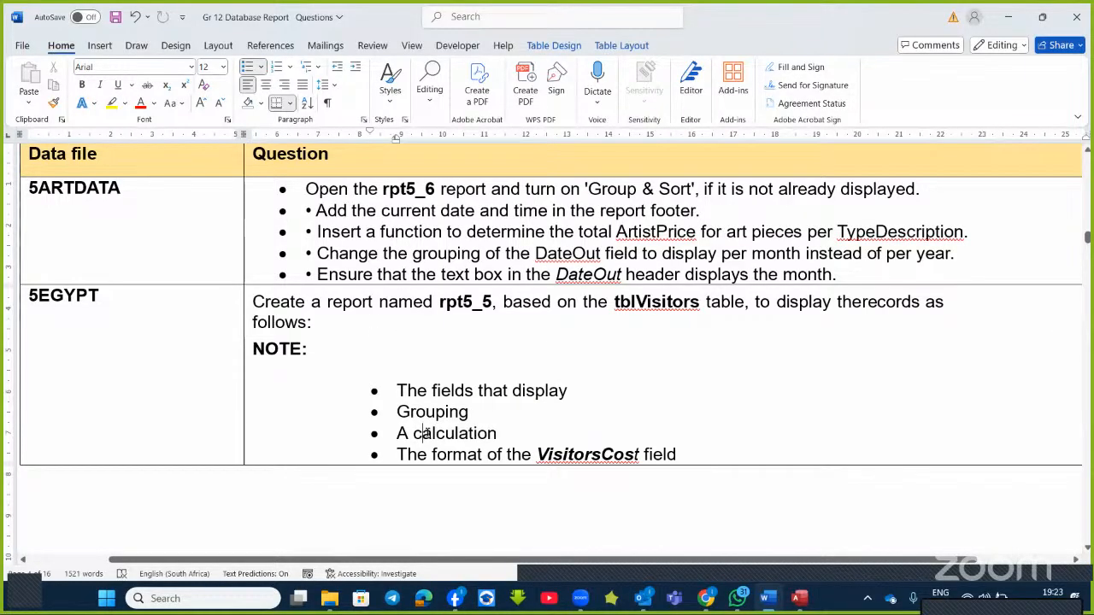
click(425, 433)
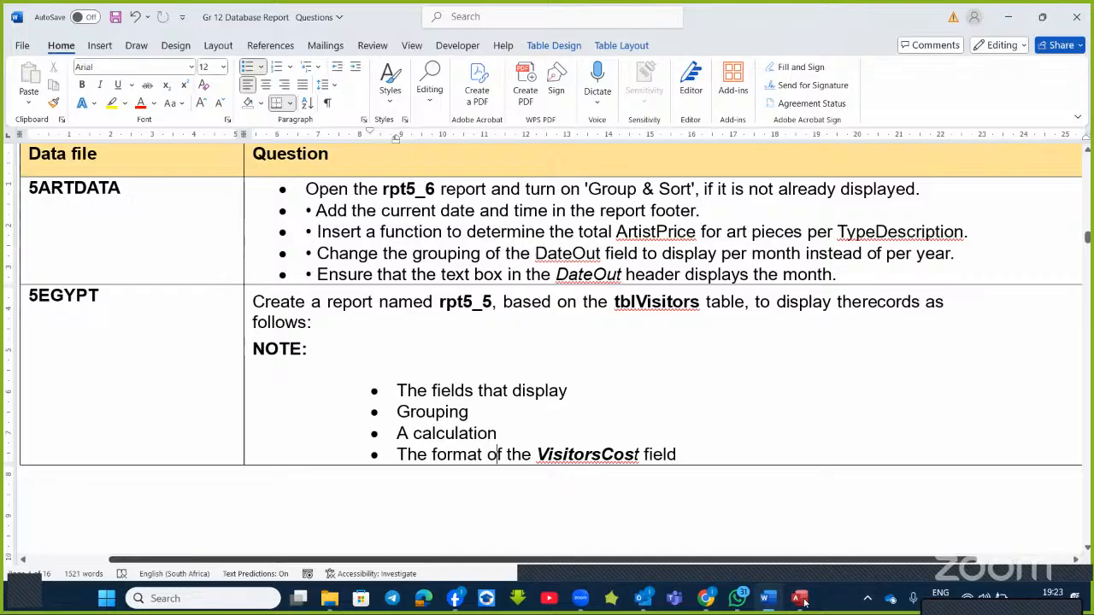
click(826, 520)
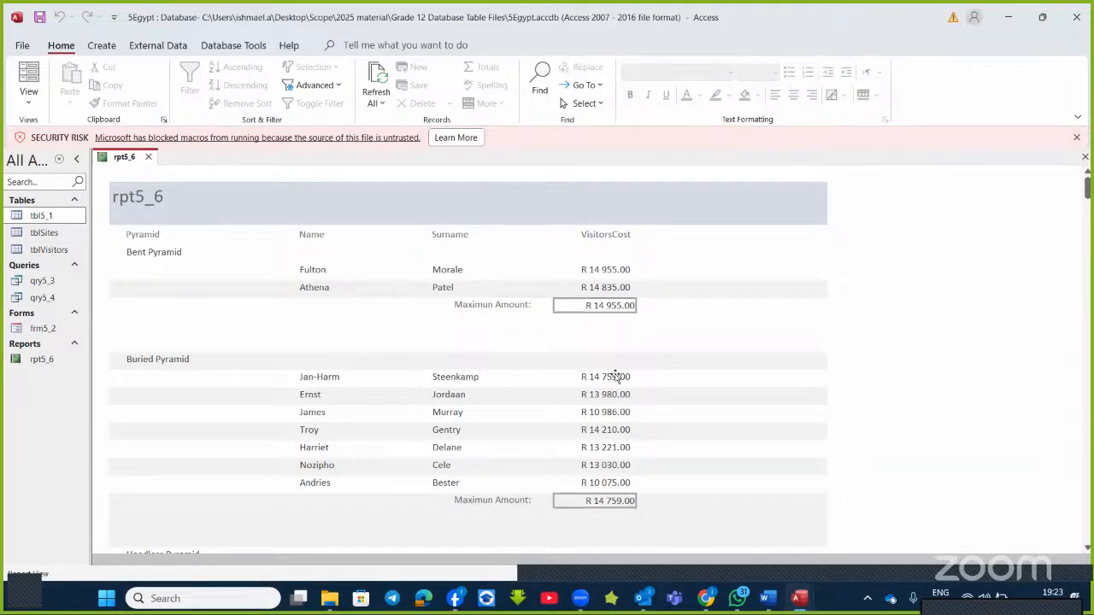
- Return to the Word document and close the 5Egypt database without saving the design changes to rpt5_6
key(alt+Tab)
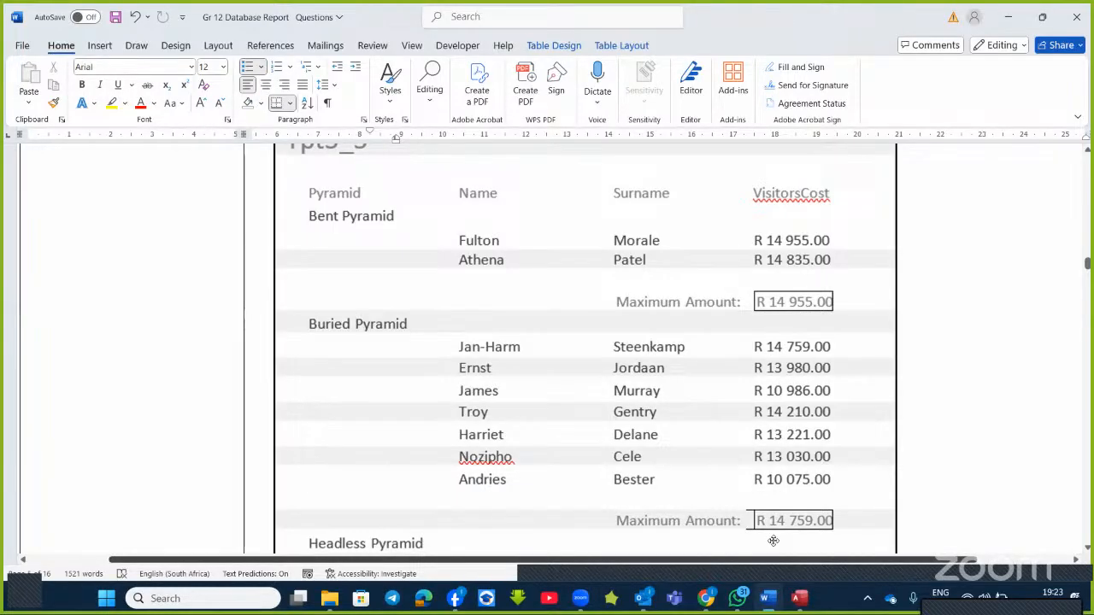
mouse_move(799, 598)
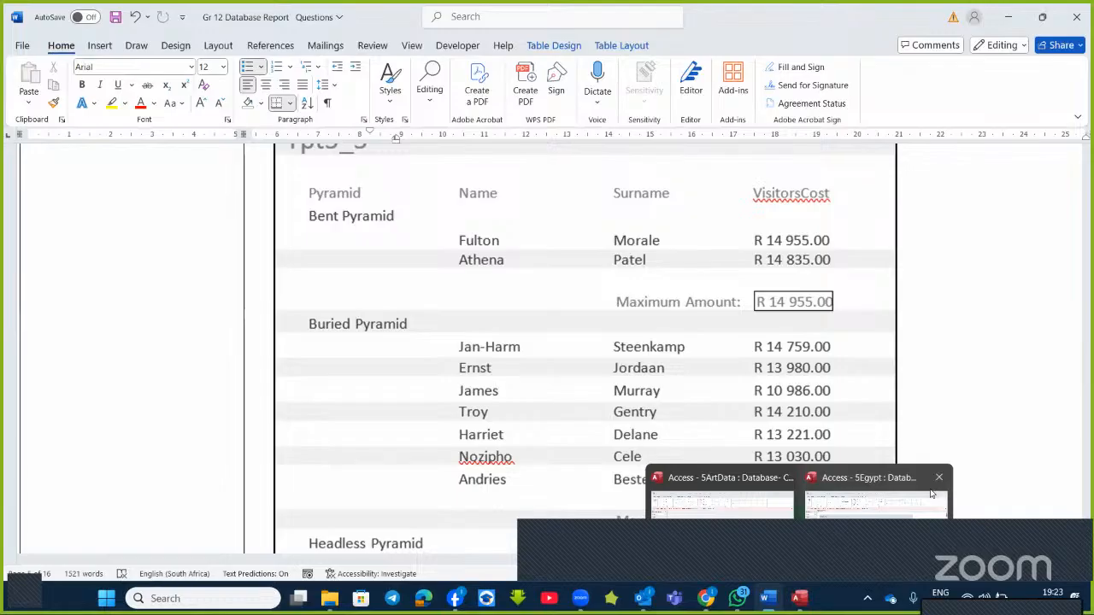
click(939, 478)
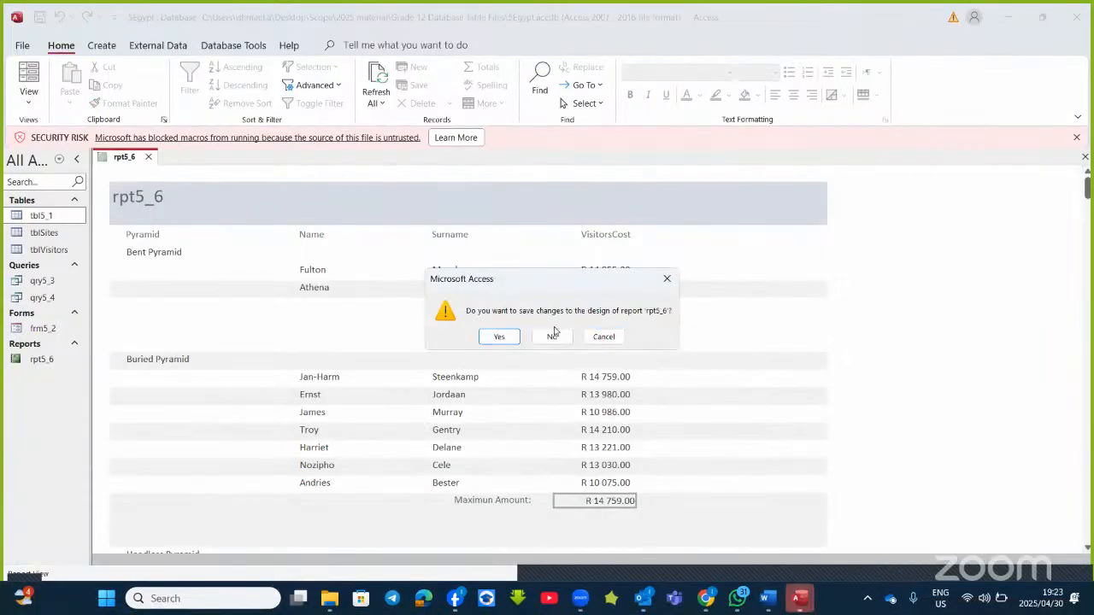
click(554, 334)
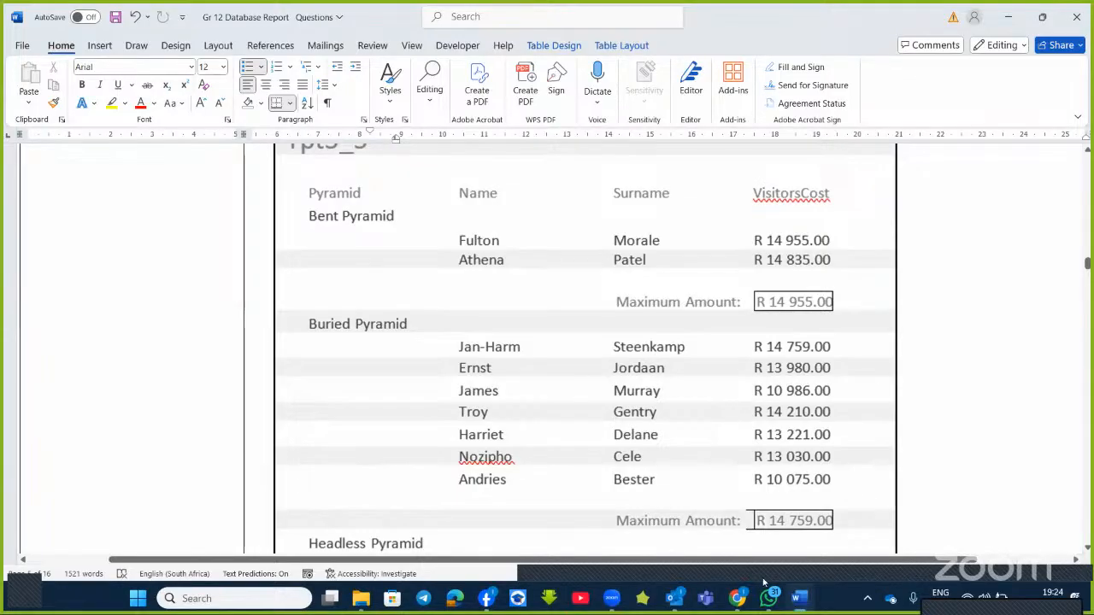
- Go to the 5SUPPORT question in Word and open the 5Support database from the Grade 12 Database Table Files folder
scroll(445, 342, down, 10)
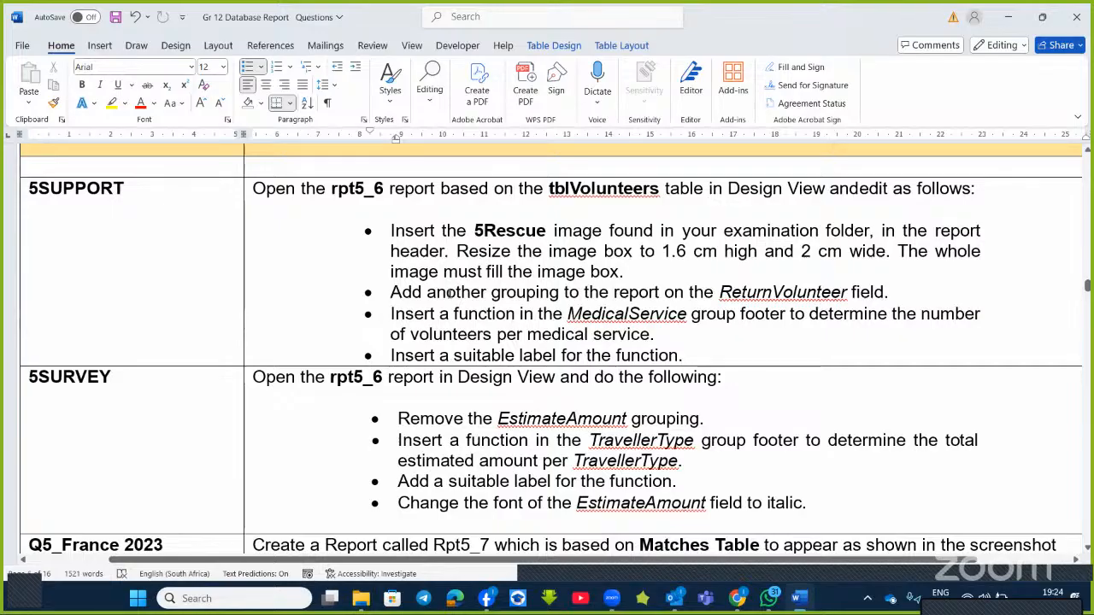
click(361, 598)
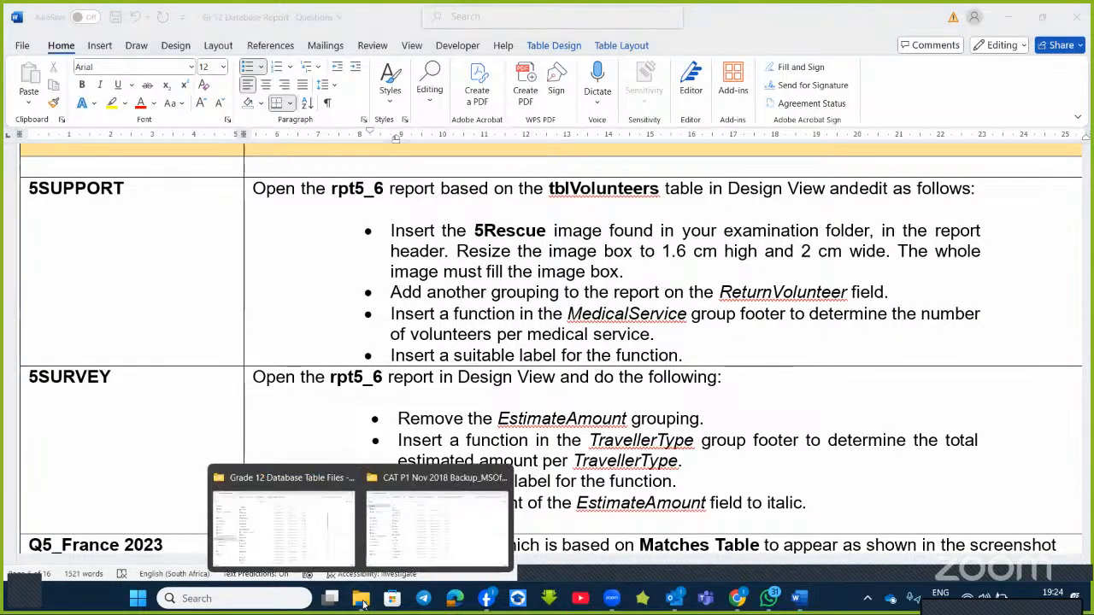
click(311, 532)
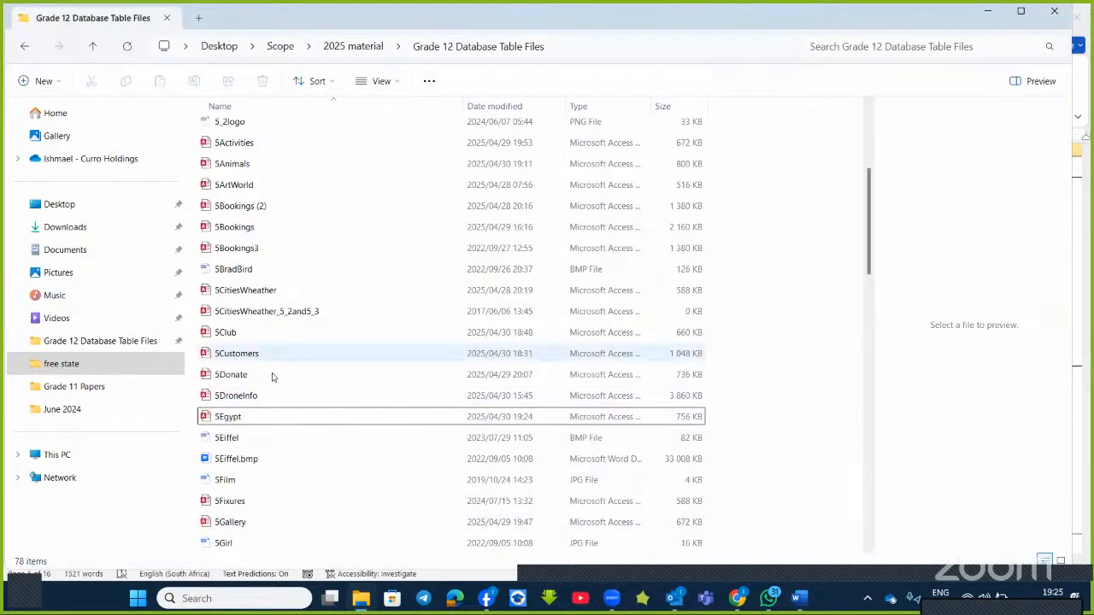
scroll(266, 505, down, 3)
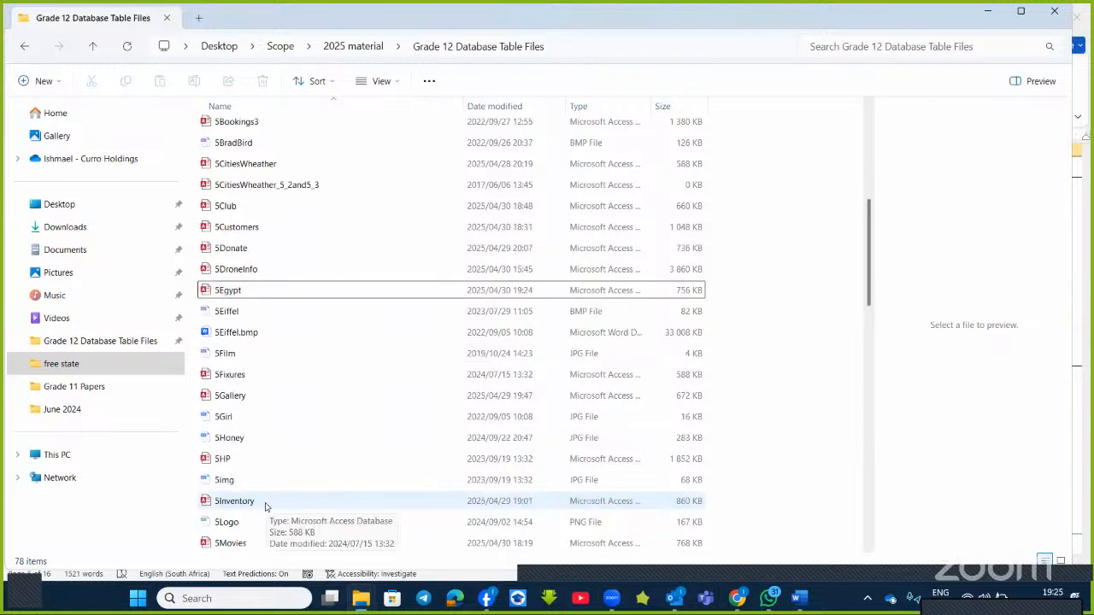
scroll(265, 507, down, 1)
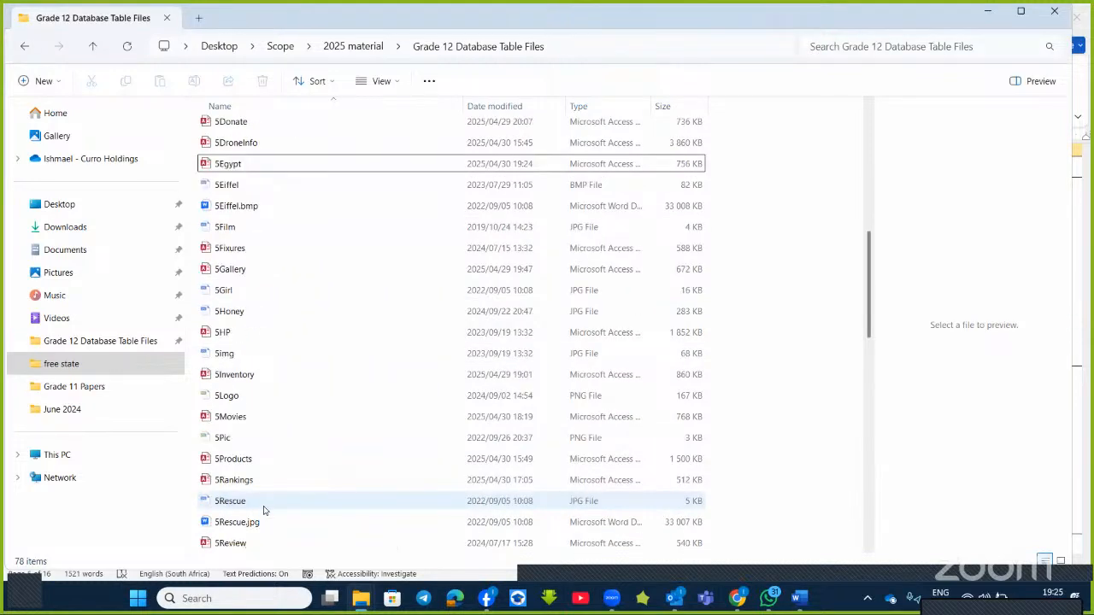
scroll(264, 509, down, 1)
scroll(261, 519, down, 1)
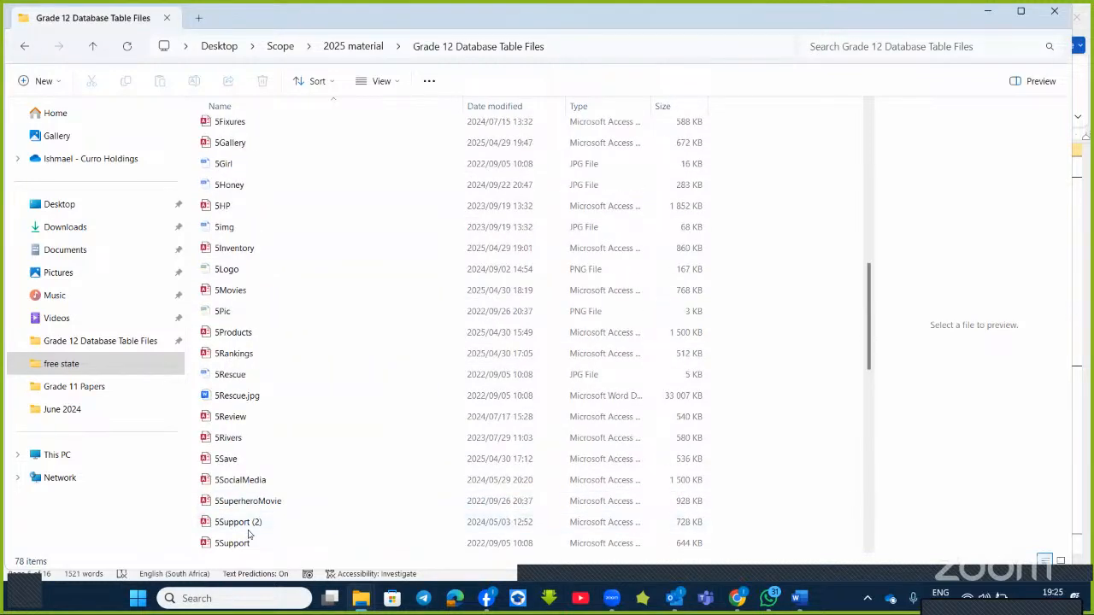
click(251, 545)
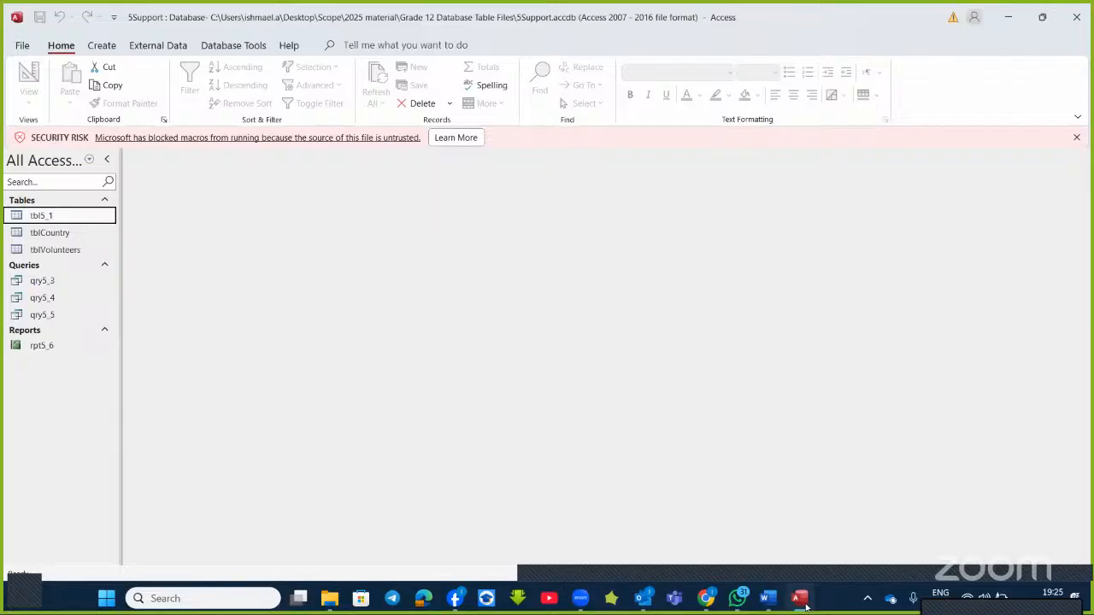
- Open the rpt5_6 report of 5Support in Design View, cancelling the wait for a printer connection
right_click(48, 348)
click(94, 121)
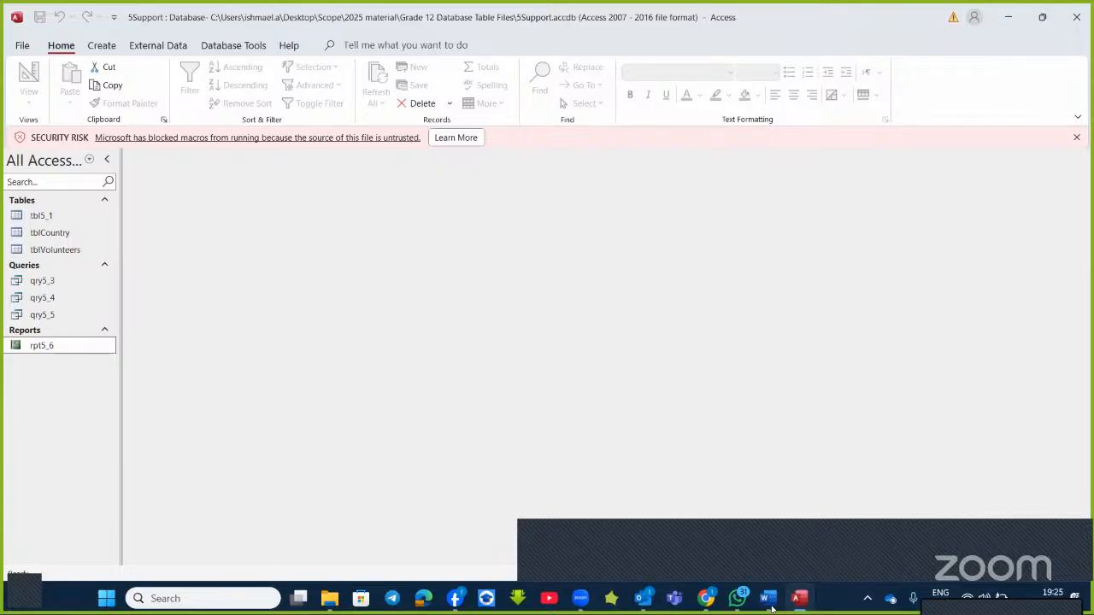
click(771, 605)
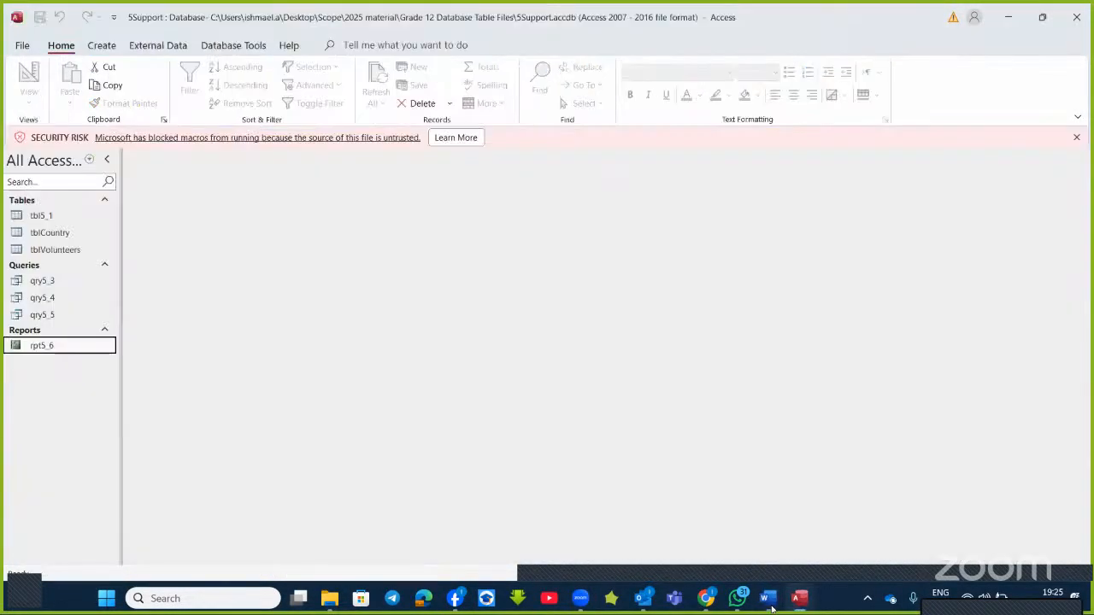
click(769, 603)
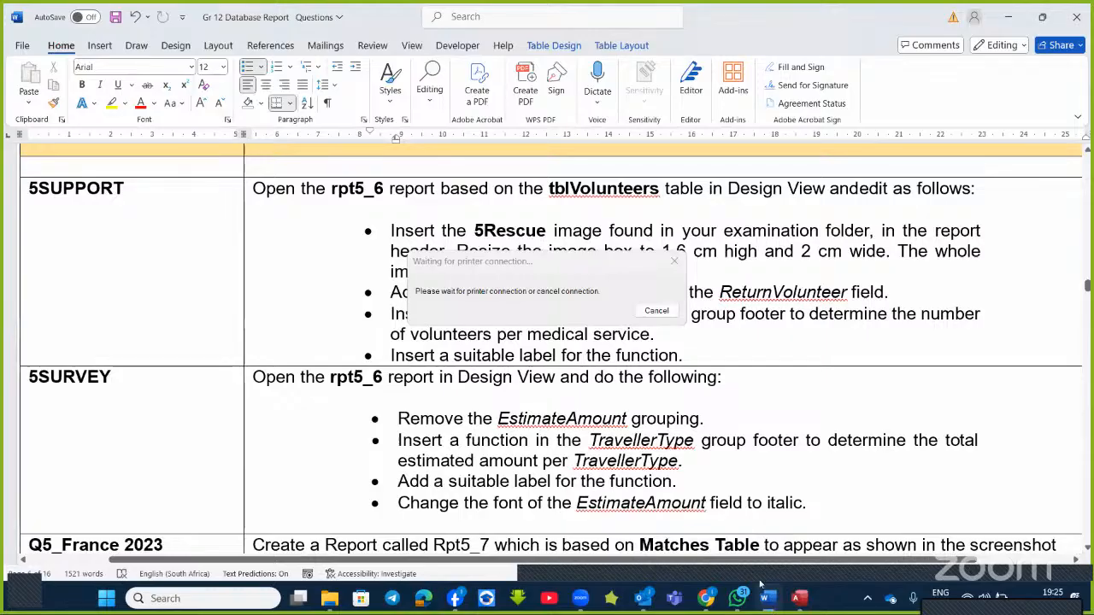
click(657, 308)
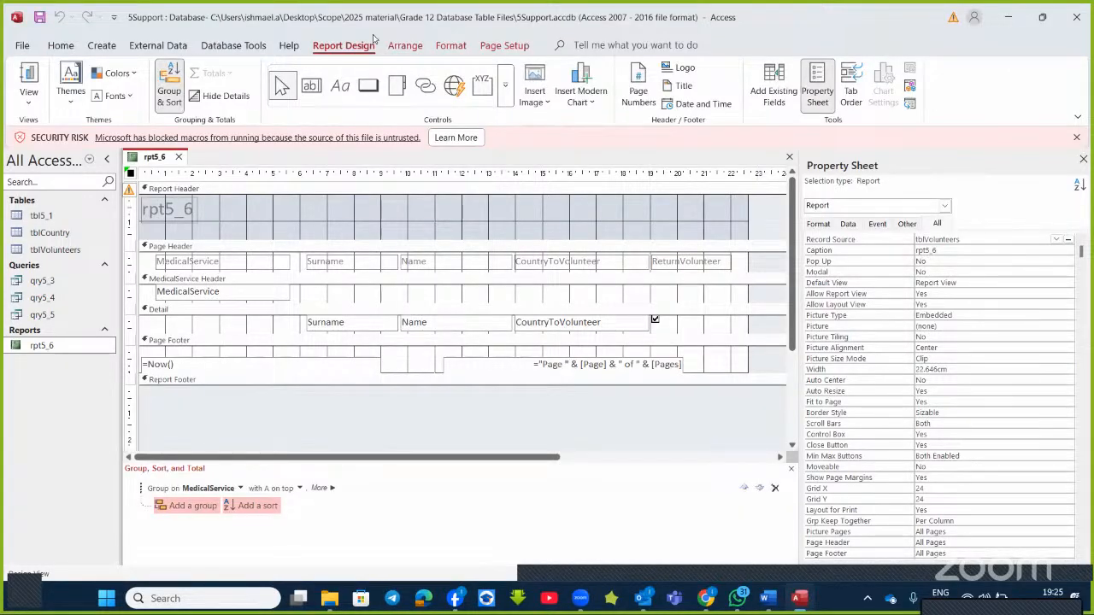
- Insert the 5Rescue image in the report header, about 1.8 cm wide and 0.67 cm high, and select it
click(543, 104)
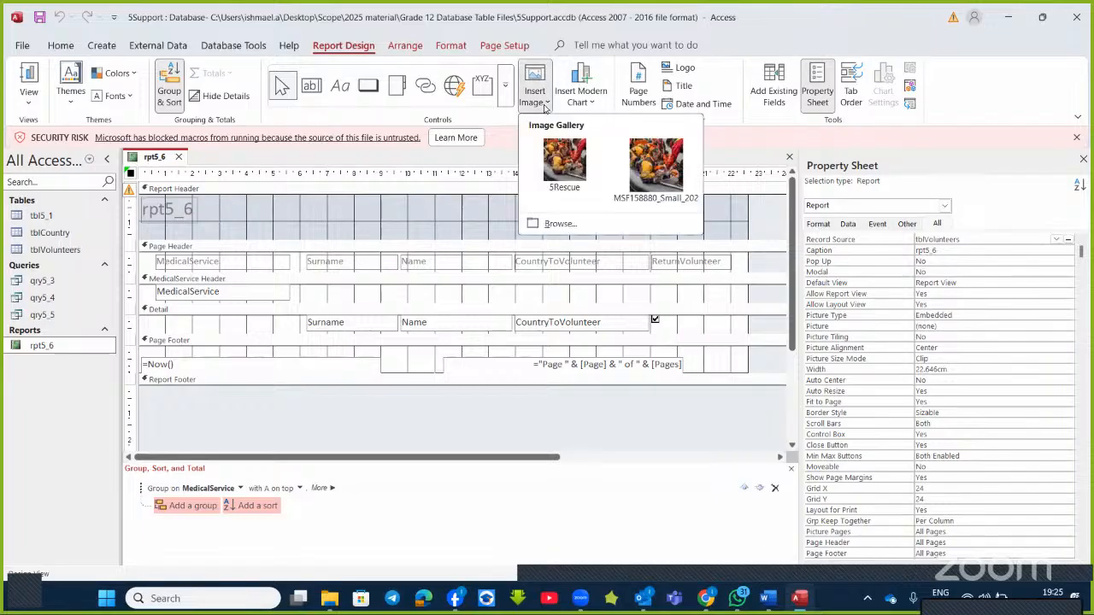
click(564, 160)
drag(549, 203, 596, 219)
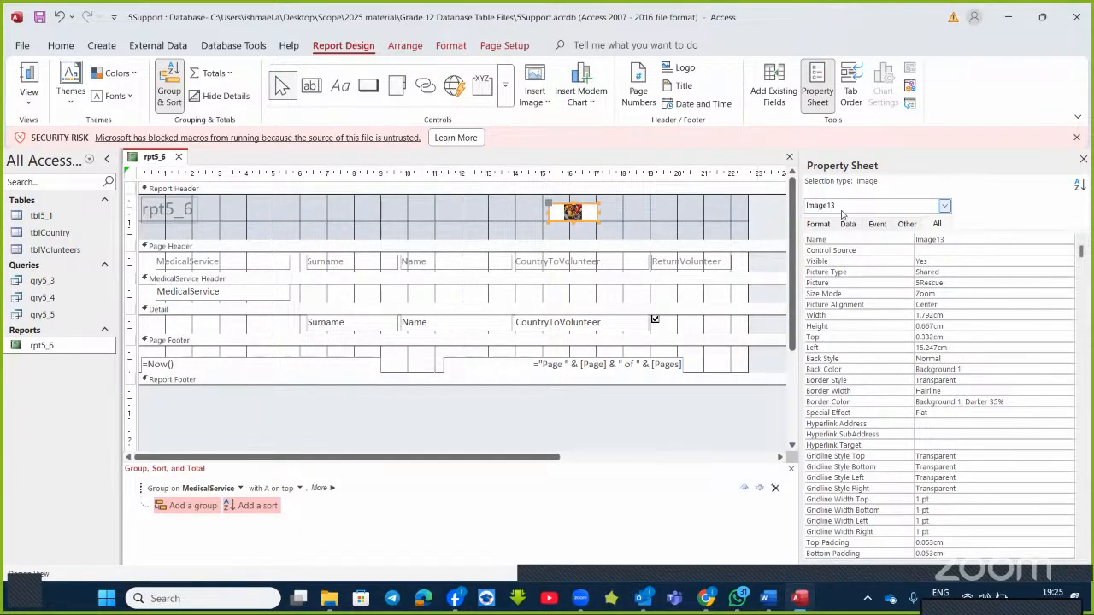
click(649, 221)
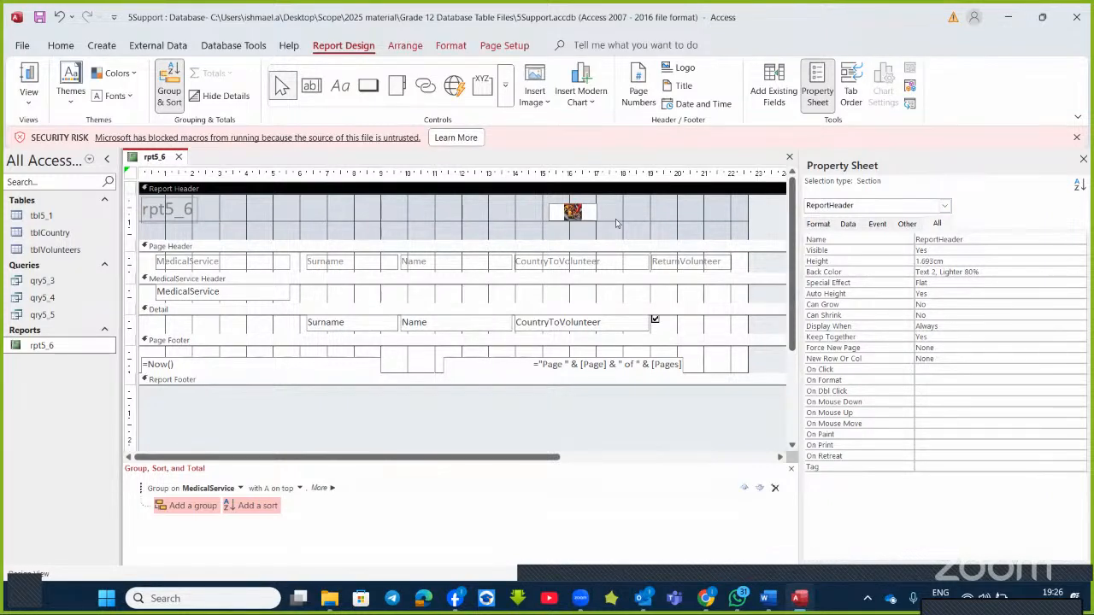
click(573, 216)
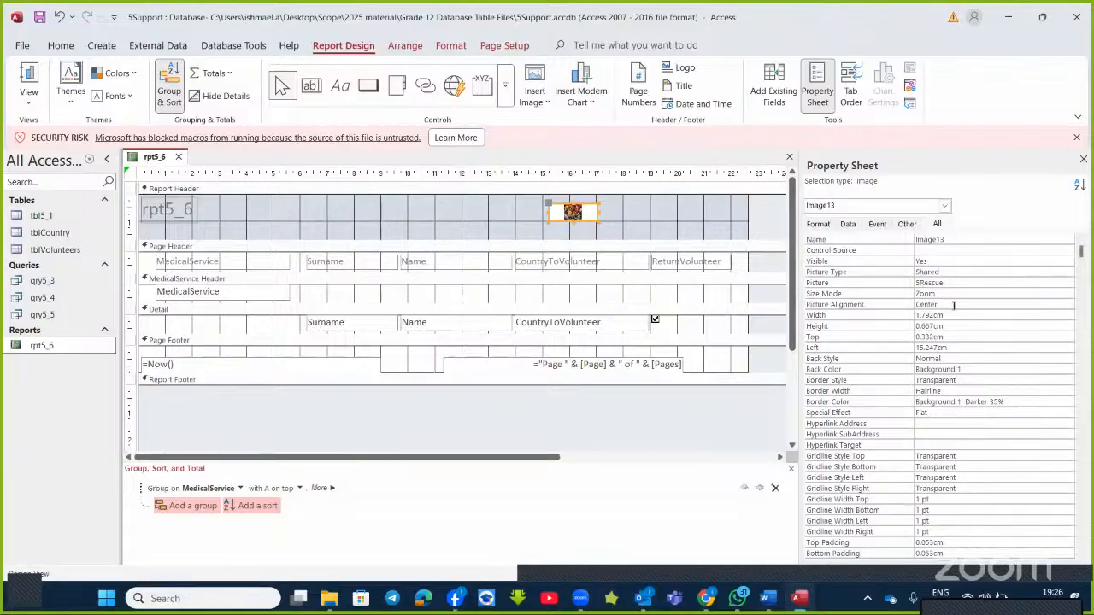
- Set the width of the 5Rescue header image to 1.6 cm
click(932, 315)
key(BackSpace)
key(BackSpace)
key(BackSpace)
text(6)
- Set the height of the 5Rescue header image to 1.6 cm and its width to 2 cm
click(936, 325)
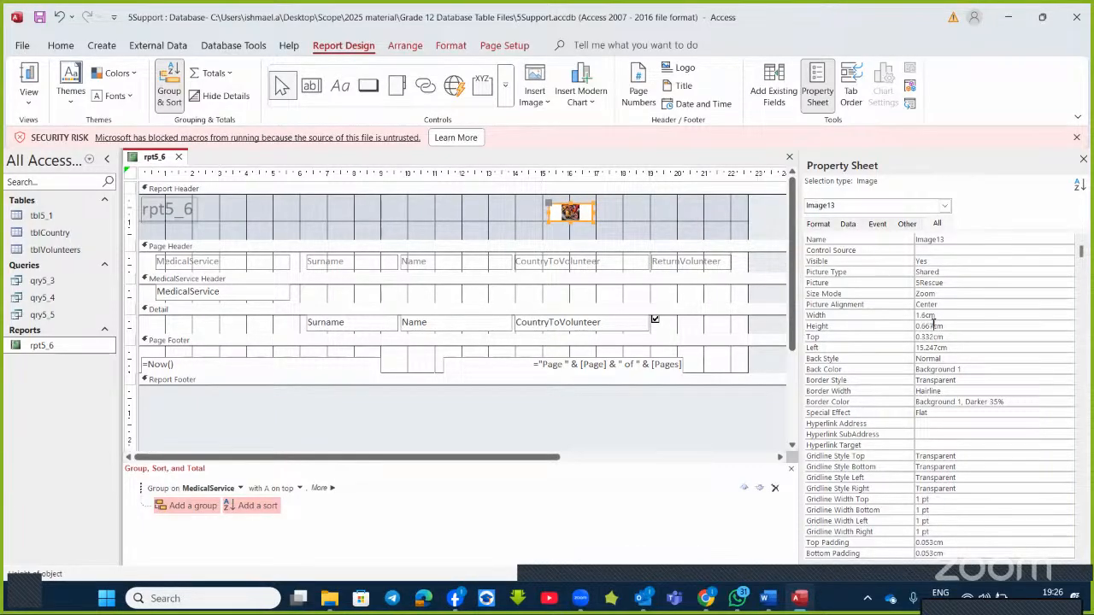
key(BackSpace)
key(BackSpace)
key(BackSpace)
key(BackSpace)
key(BackSpace)
text(1.6)
click(924, 315)
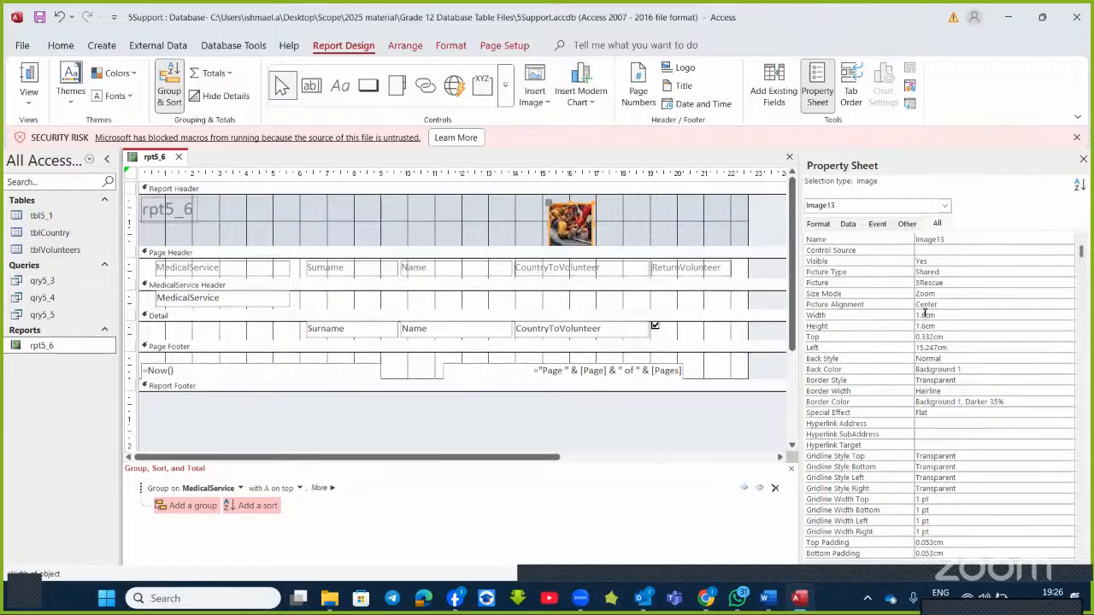
key(BackSpace)
key(BackSpace)
key(BackSpace)
text(2)
click(958, 327)
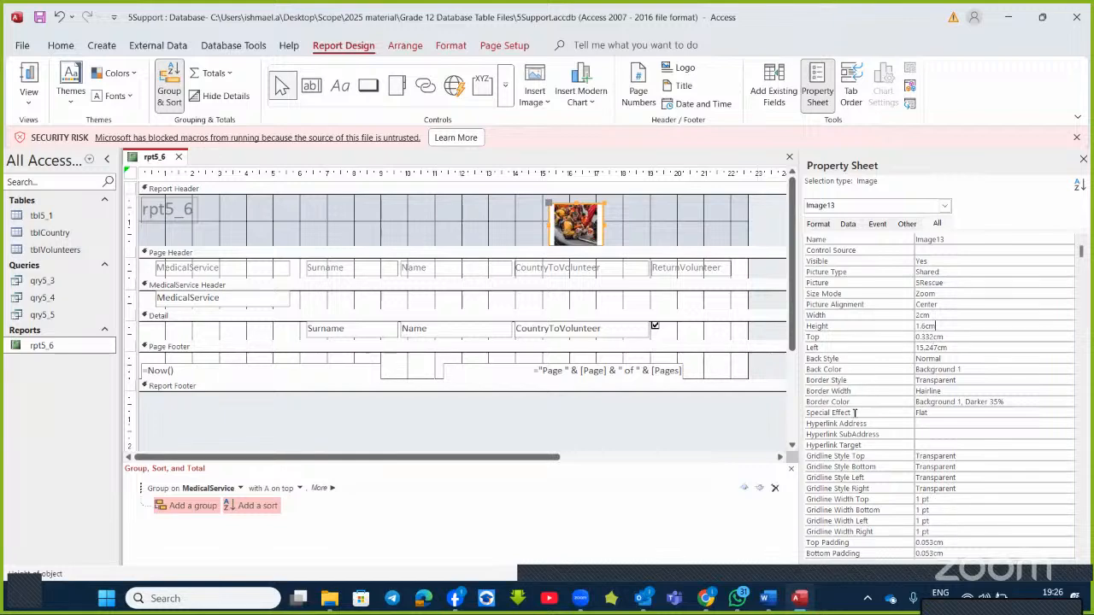
- Check the image requirements in the Word question and set the 5Rescue image's size mode to Stretch
click(769, 600)
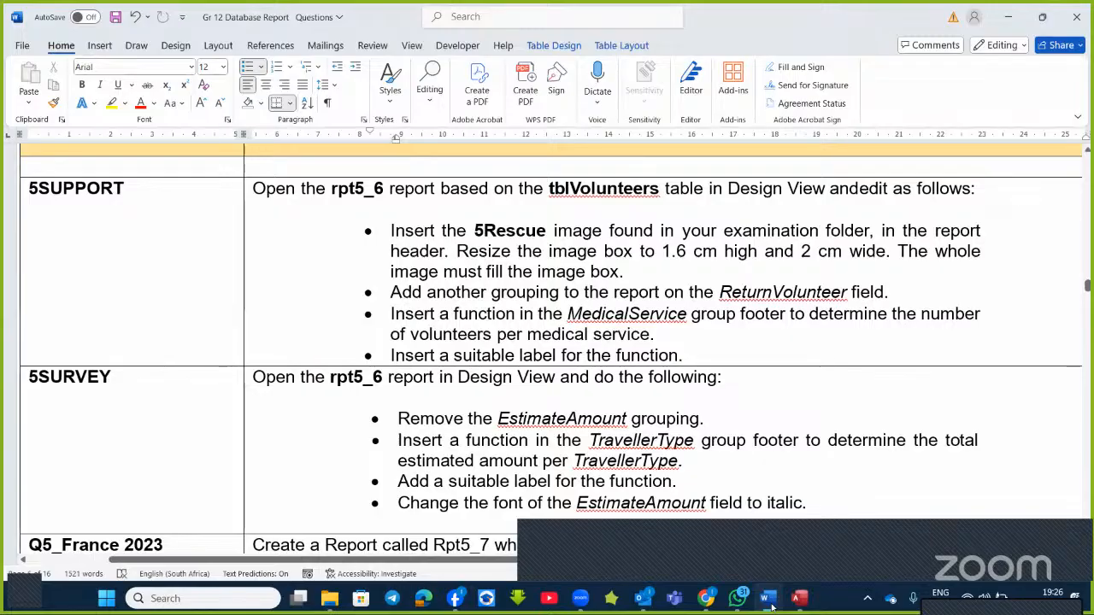
click(769, 600)
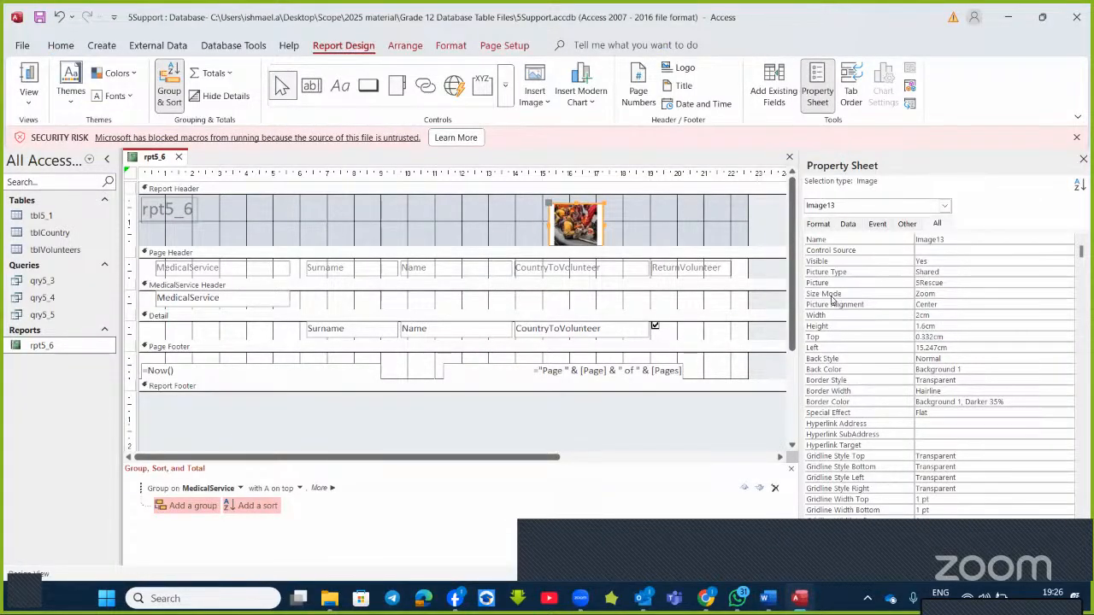
click(972, 294)
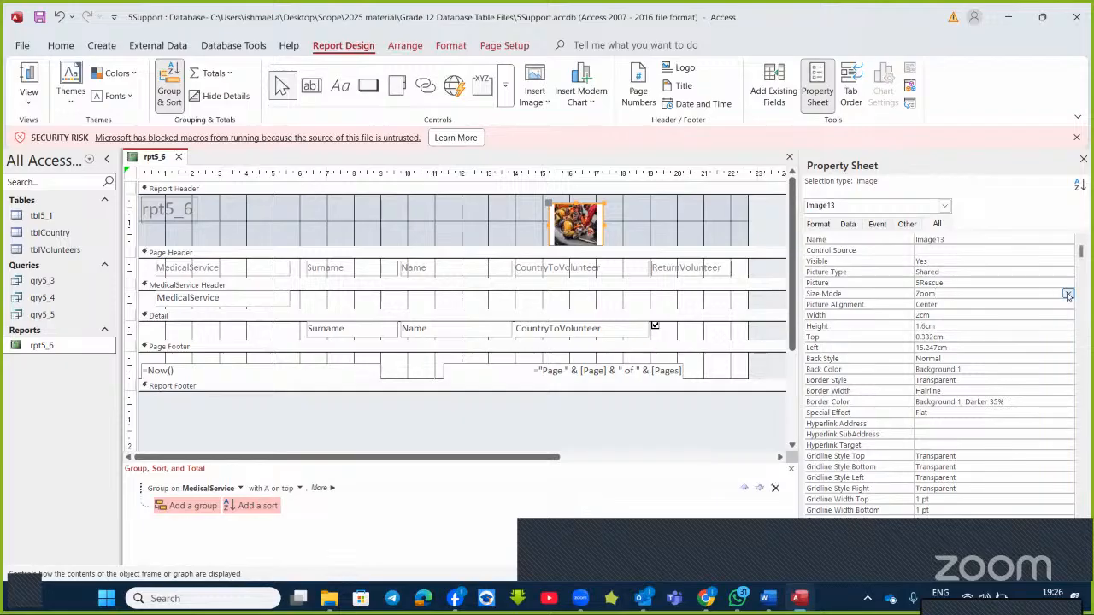
click(1067, 294)
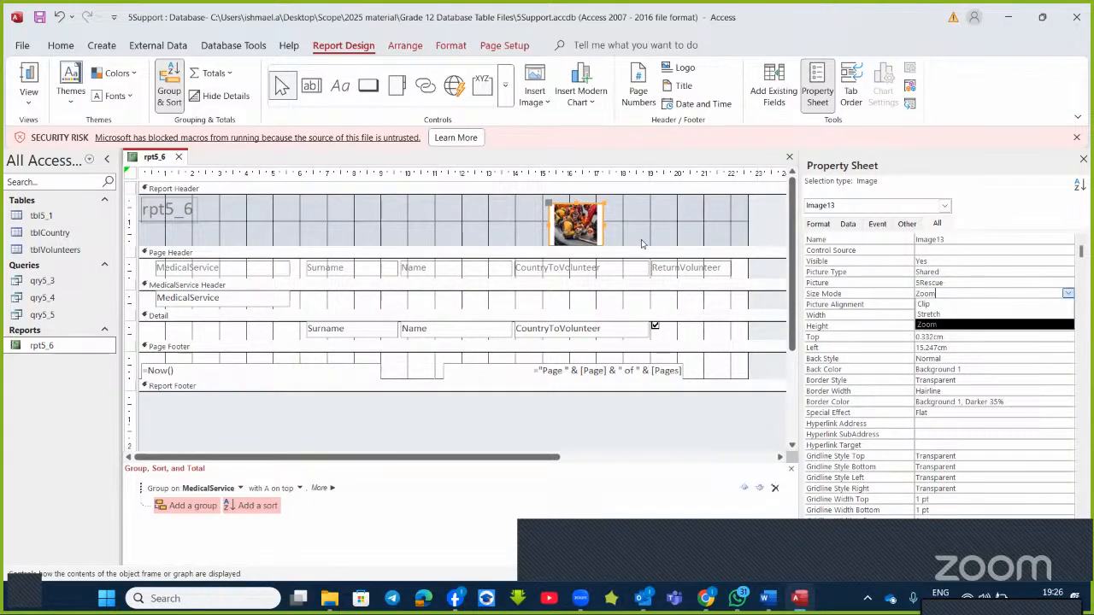
click(929, 314)
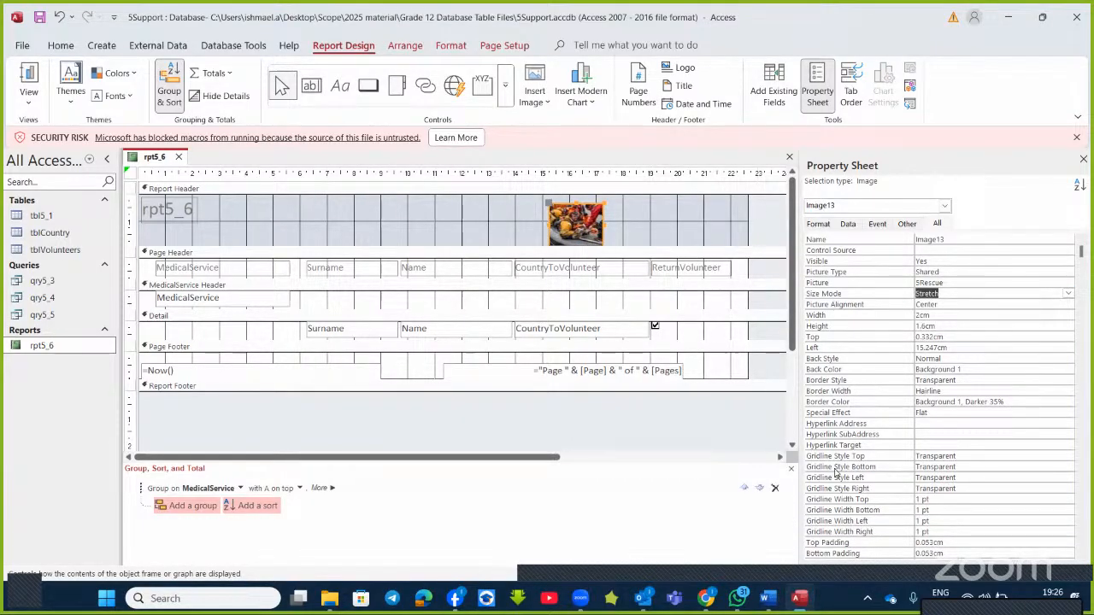
- Check the grouping instruction in Word and add a second grouping level on ReturnVolunteer to rpt5_6
click(767, 601)
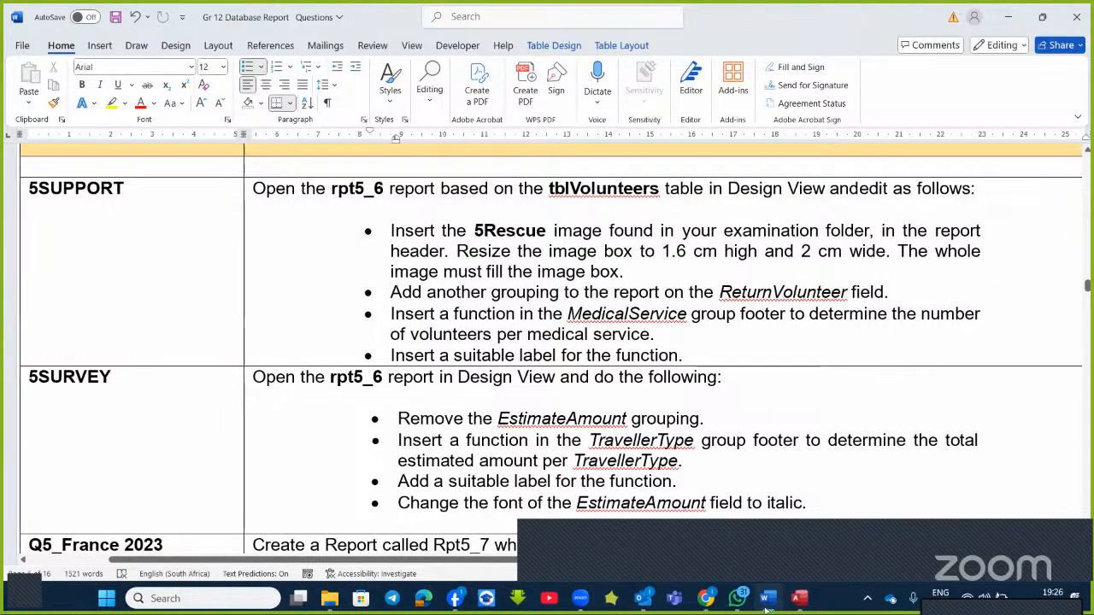
key(alt+Tab)
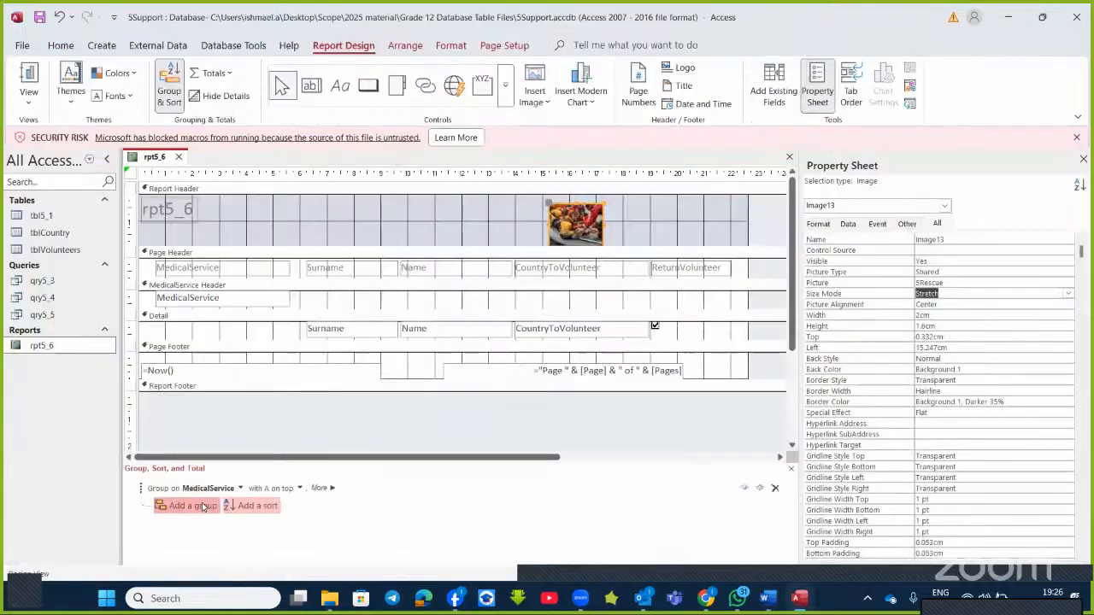
click(242, 503)
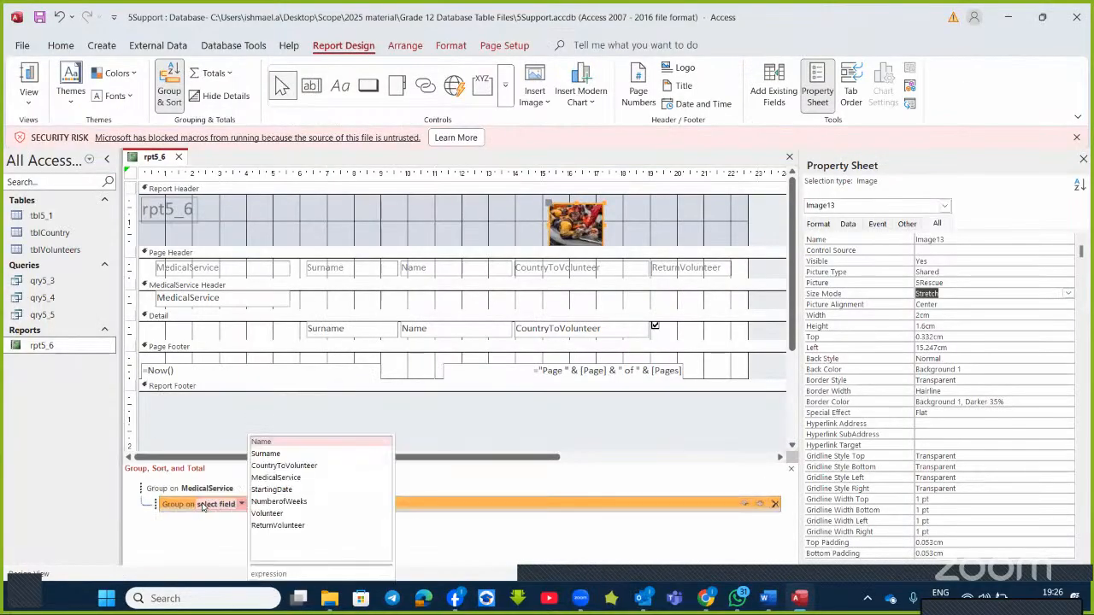
click(283, 526)
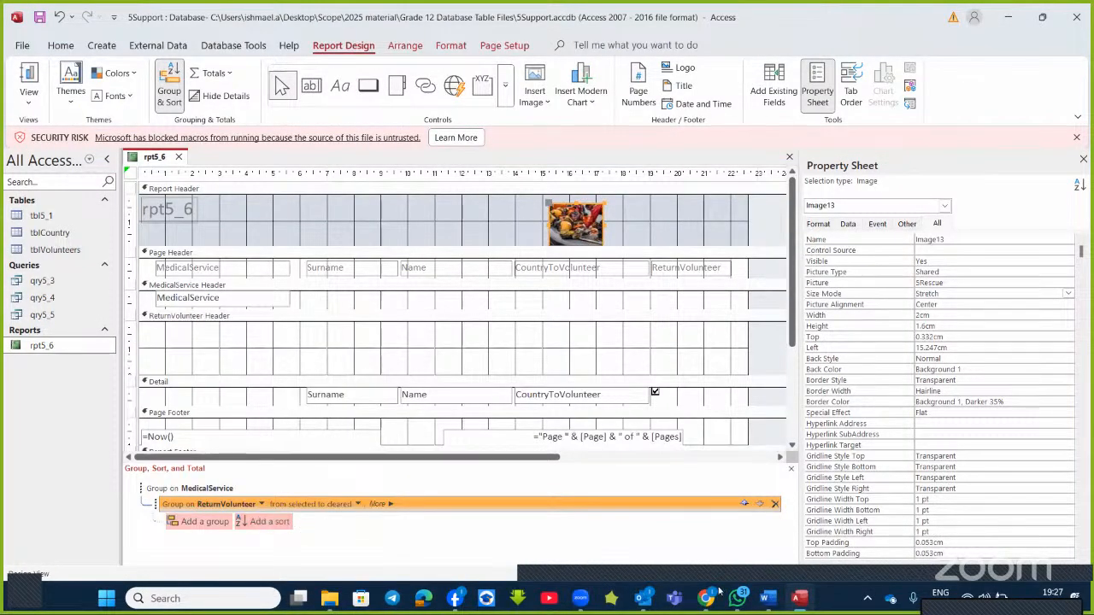
- Check the function instruction in Word and add a count of MedicalService values as a subtotal in the MedicalService group footer
click(766, 603)
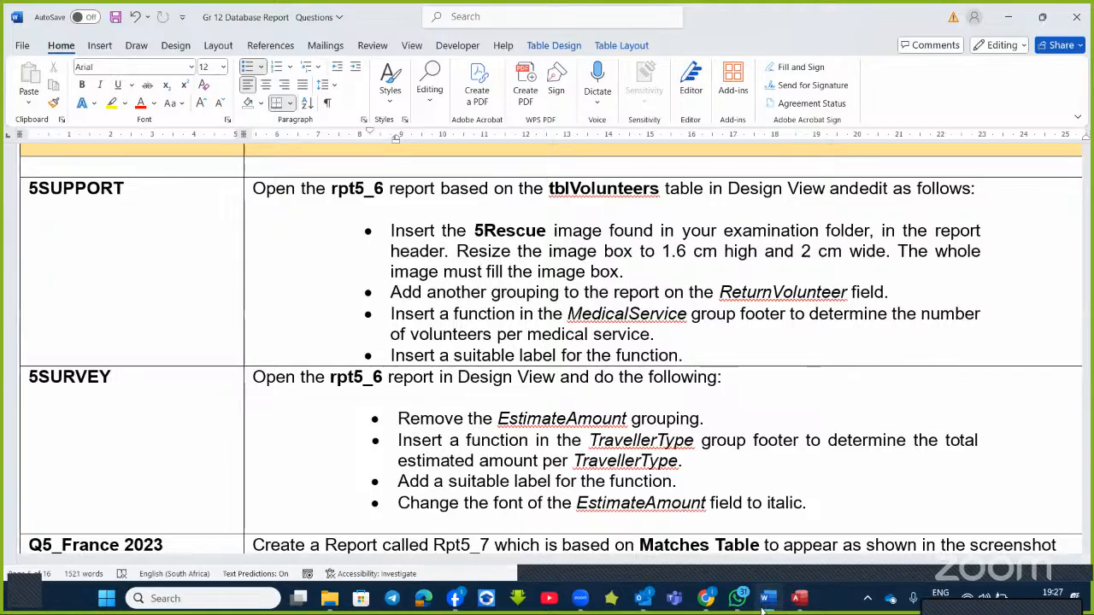
click(766, 602)
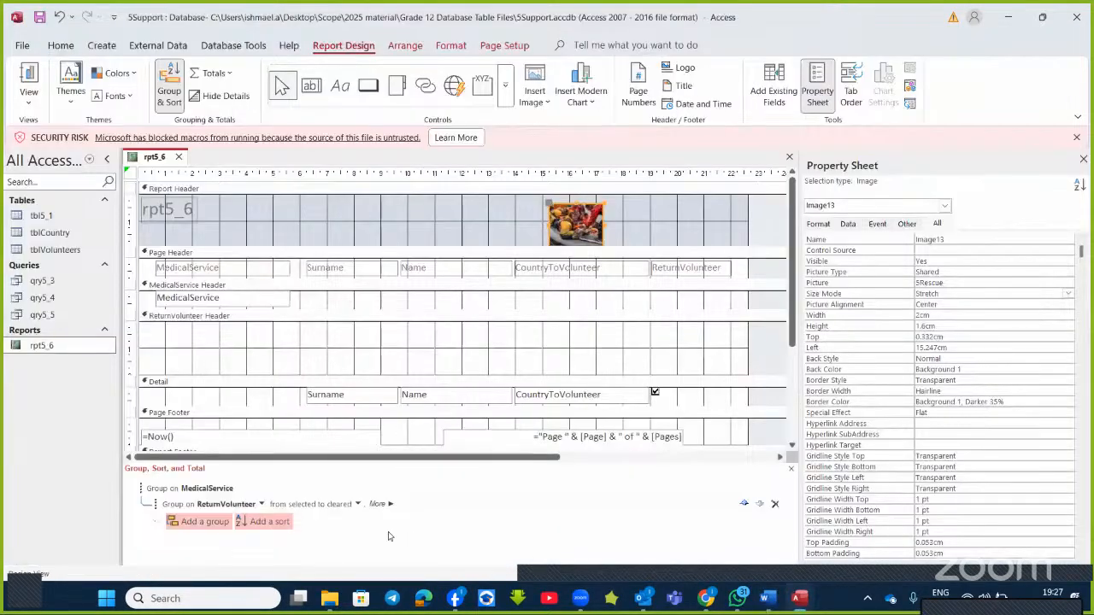
click(170, 491)
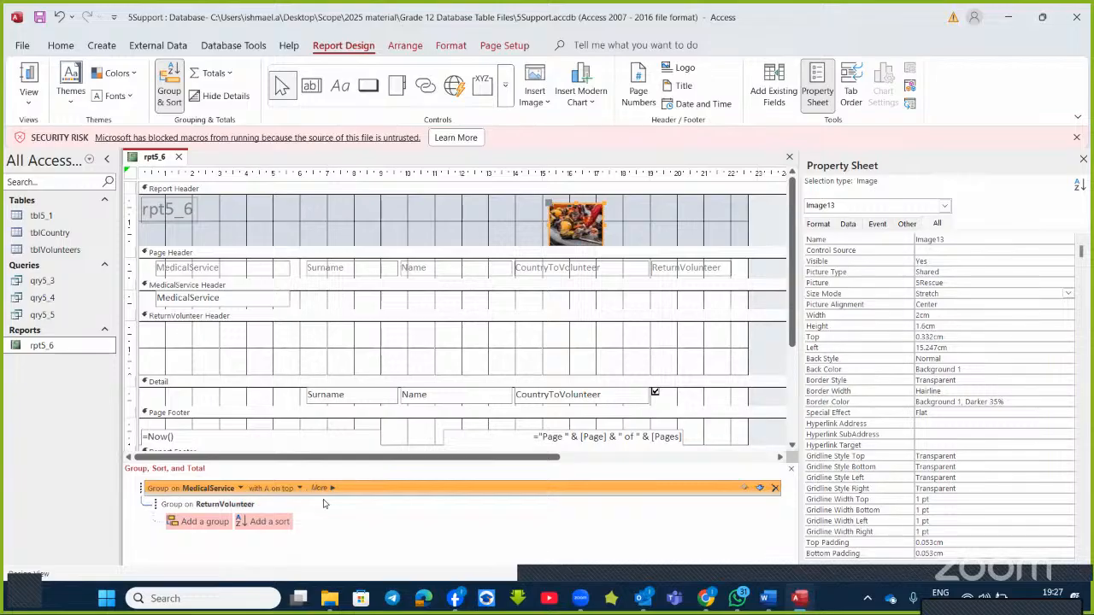
click(333, 491)
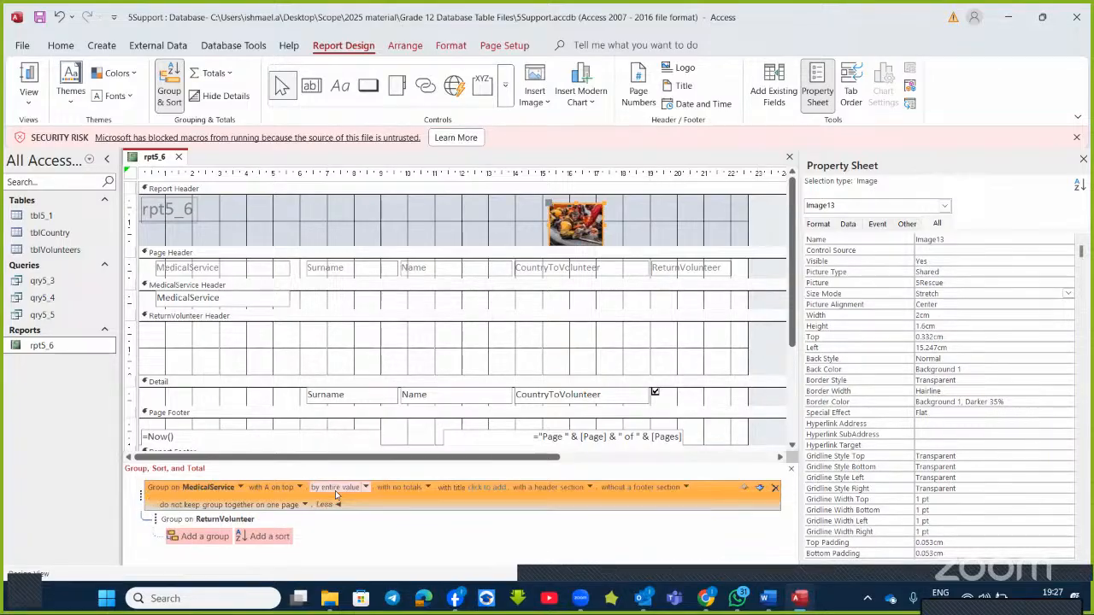
click(427, 489)
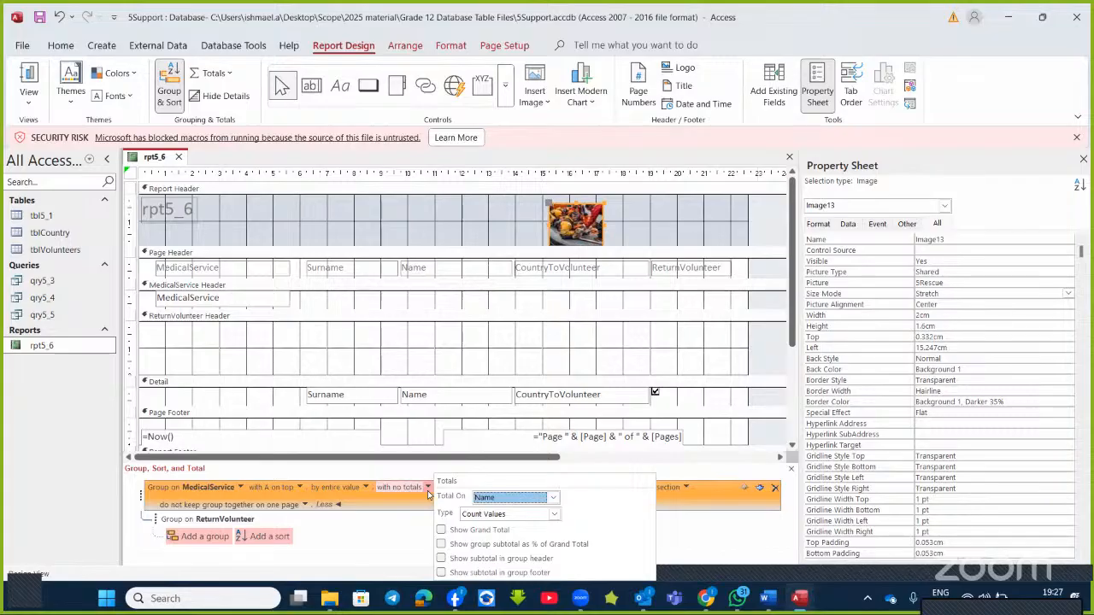
click(553, 497)
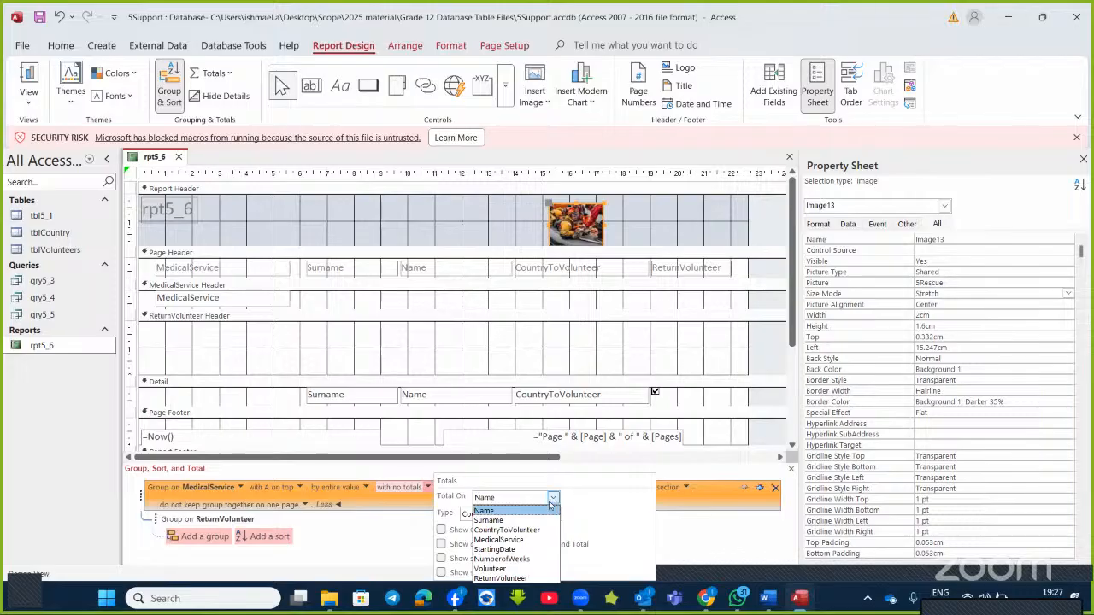
click(523, 540)
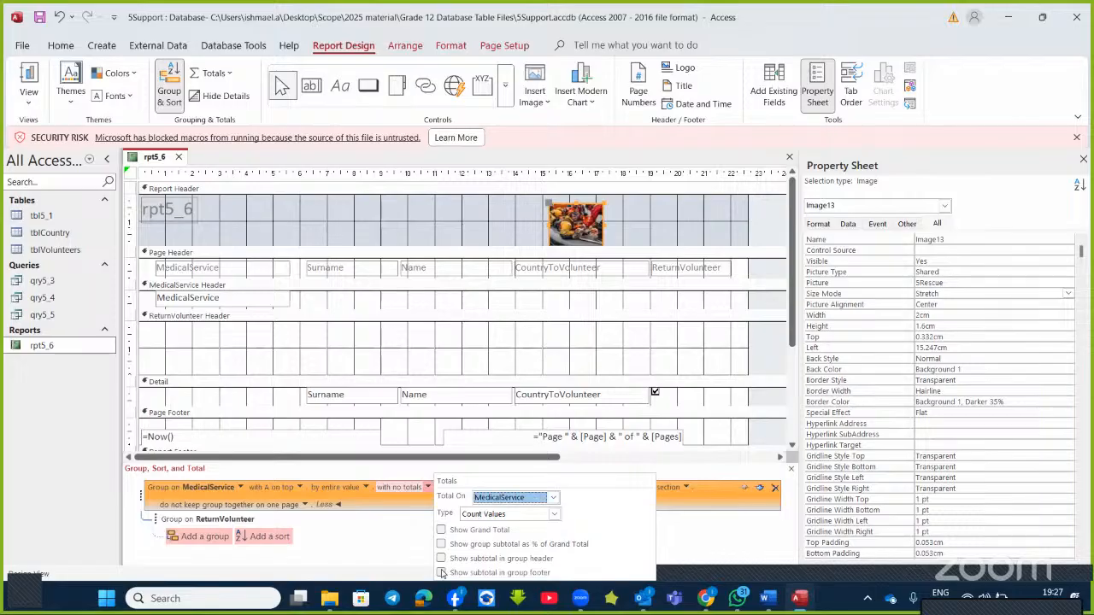
click(442, 572)
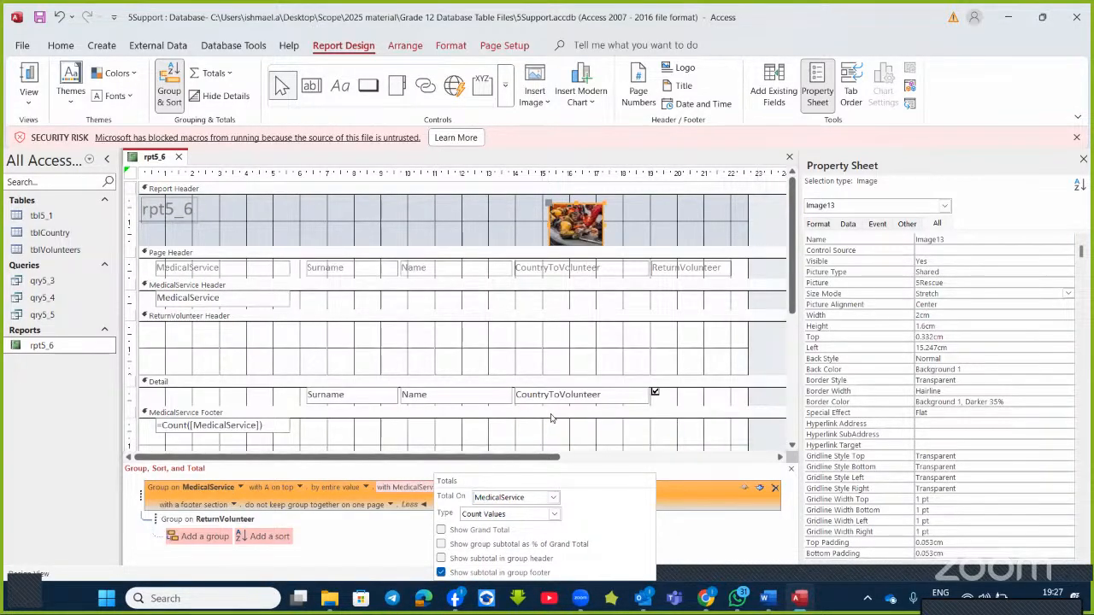
- Check the label instruction in Word and move the count text box in the MedicalService footer rightward to start at about 7.5 cm
click(768, 598)
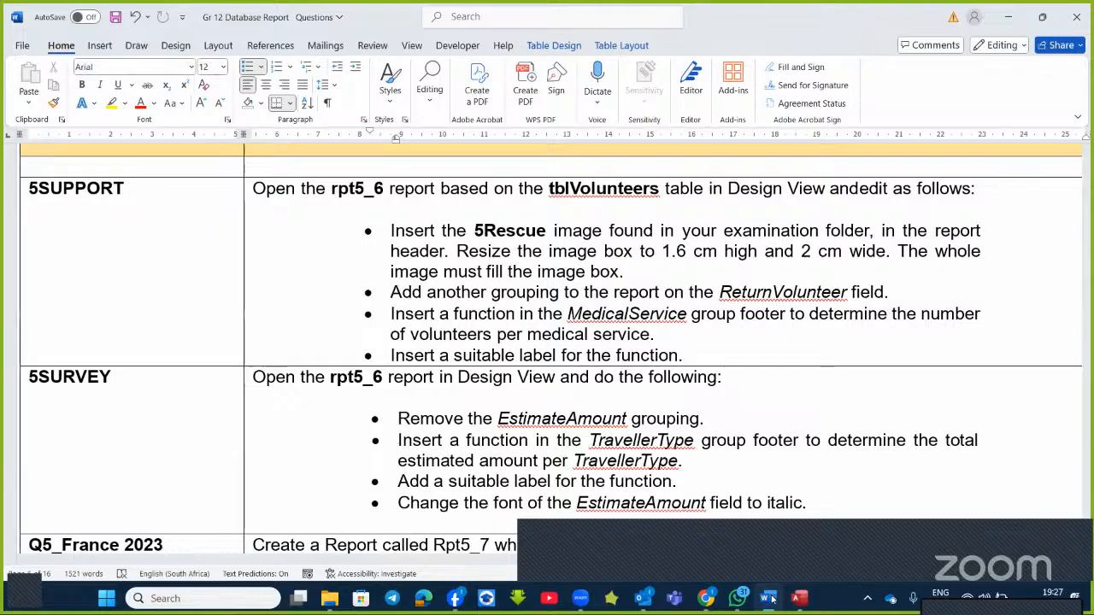
click(772, 598)
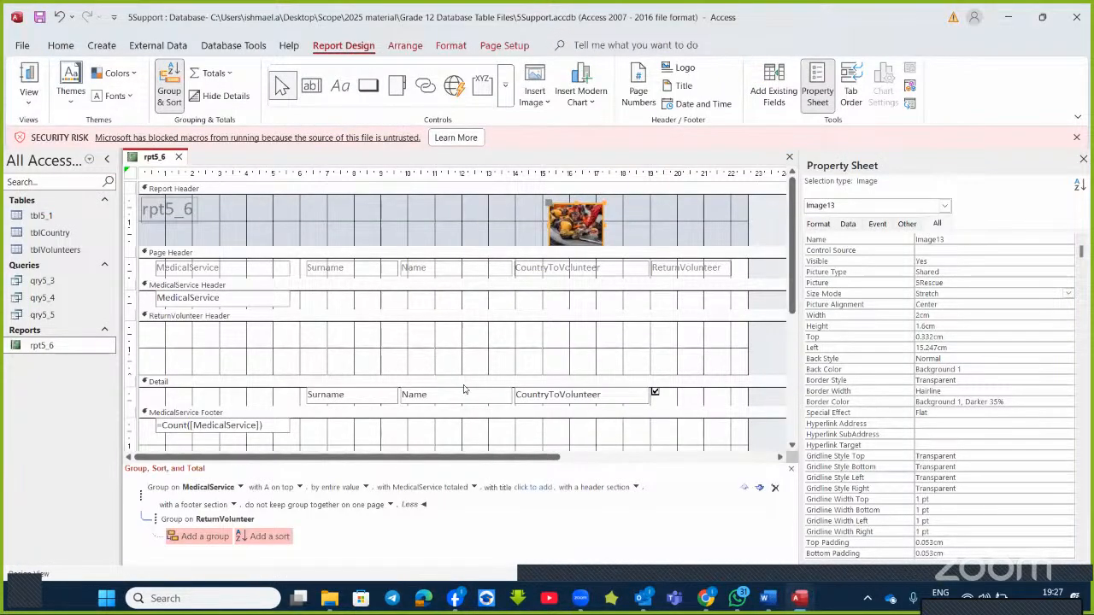
scroll(464, 390, down, 3)
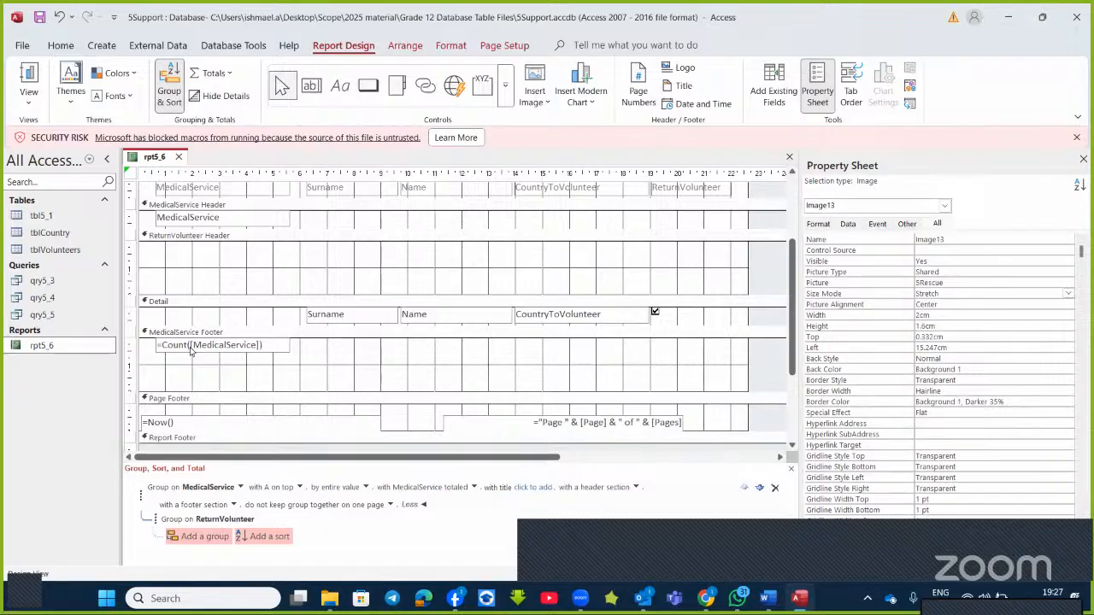
click(191, 351)
drag(191, 350, 376, 359)
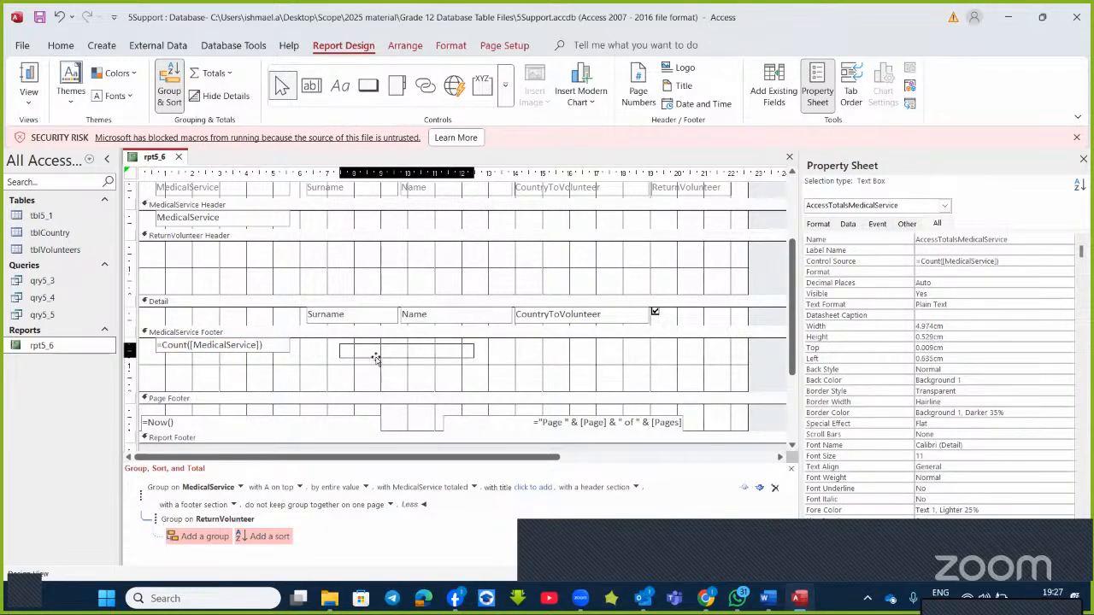
- Add the label "number of volunteer per medical service" to the MedicalService footer and place it directly before the count text box
click(339, 86)
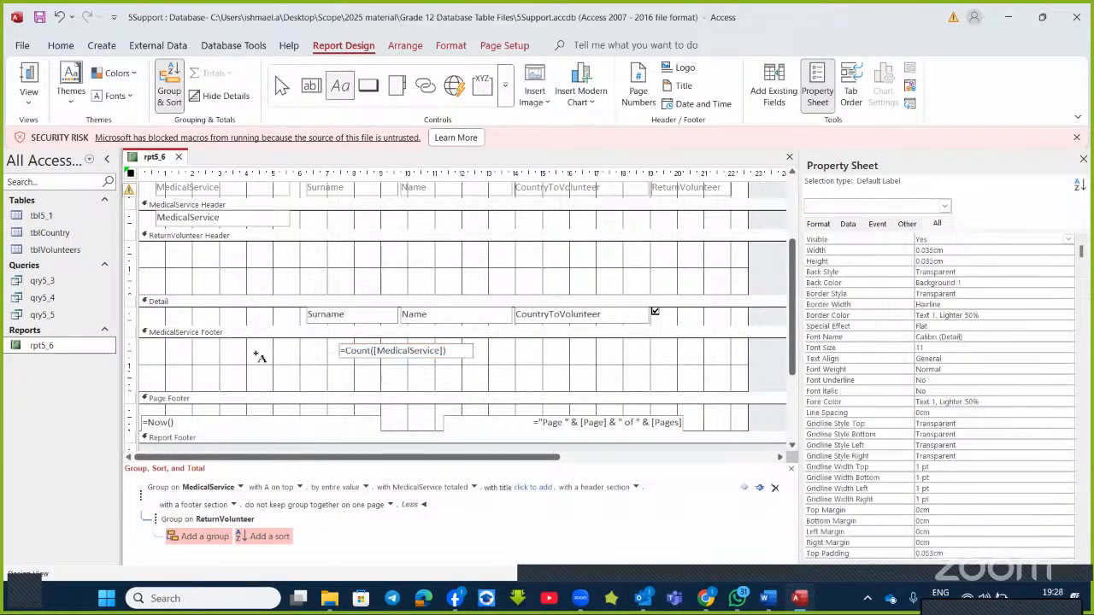
click(216, 352)
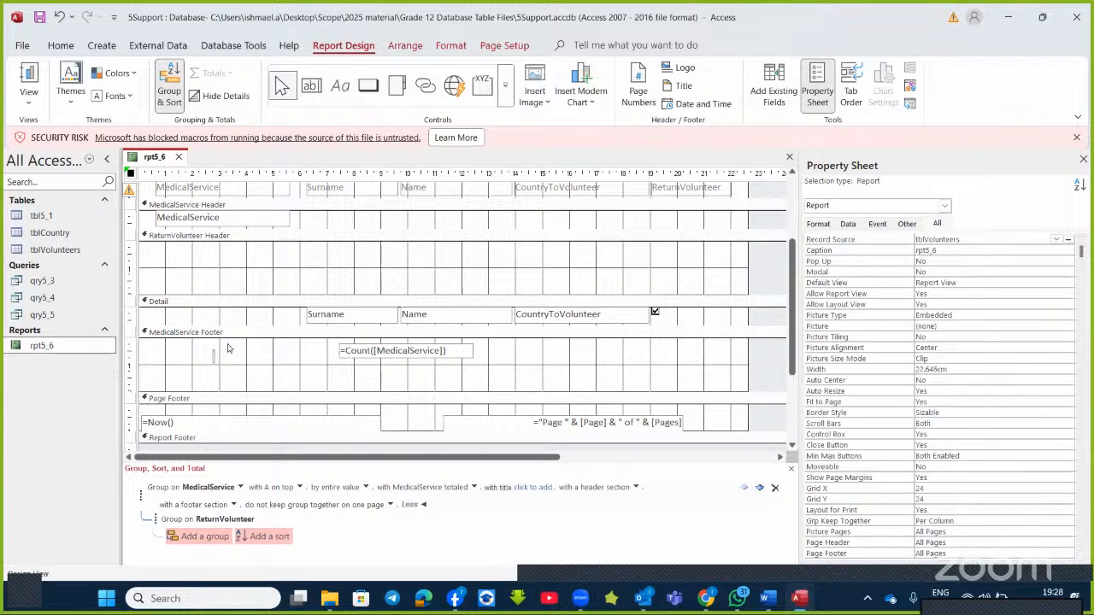
text(number of volunteer)
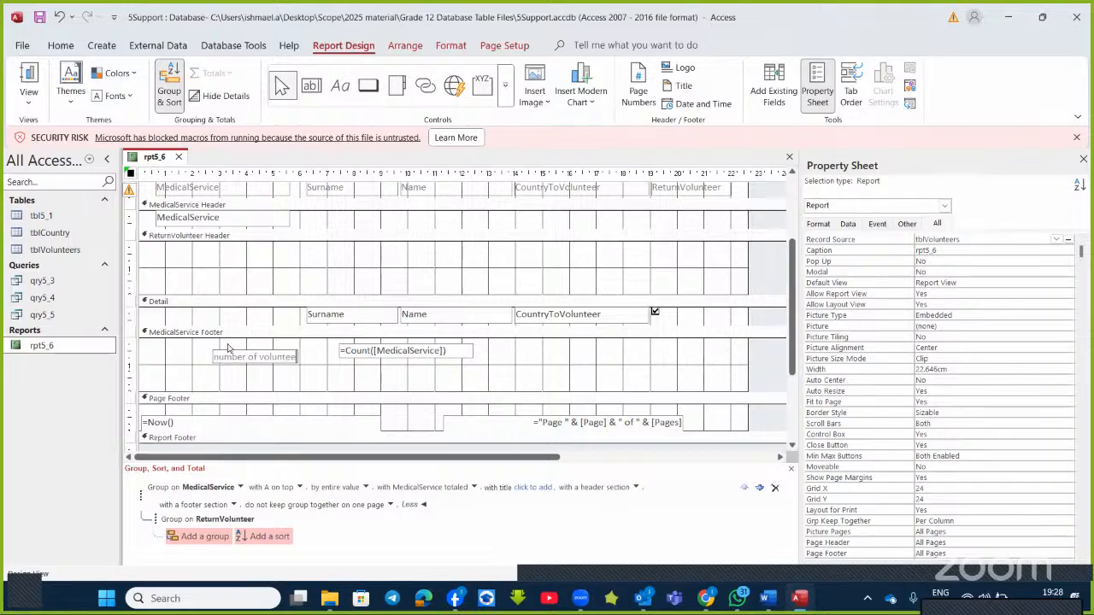
text(s)
text(per se)
key(BackSpace)
key(BackSpace)
text(medical service)
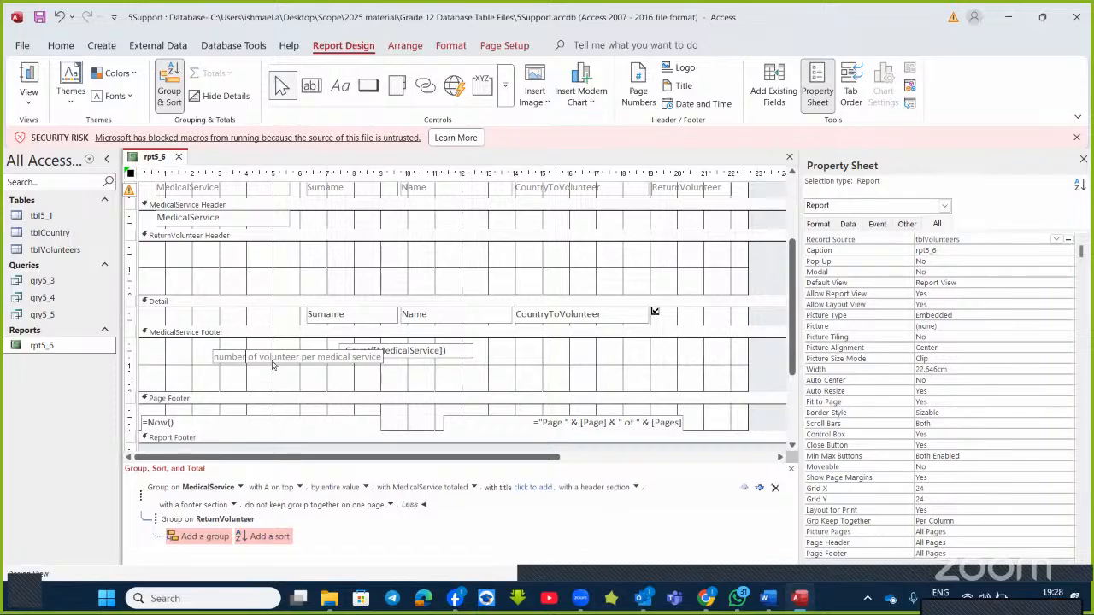
click(350, 359)
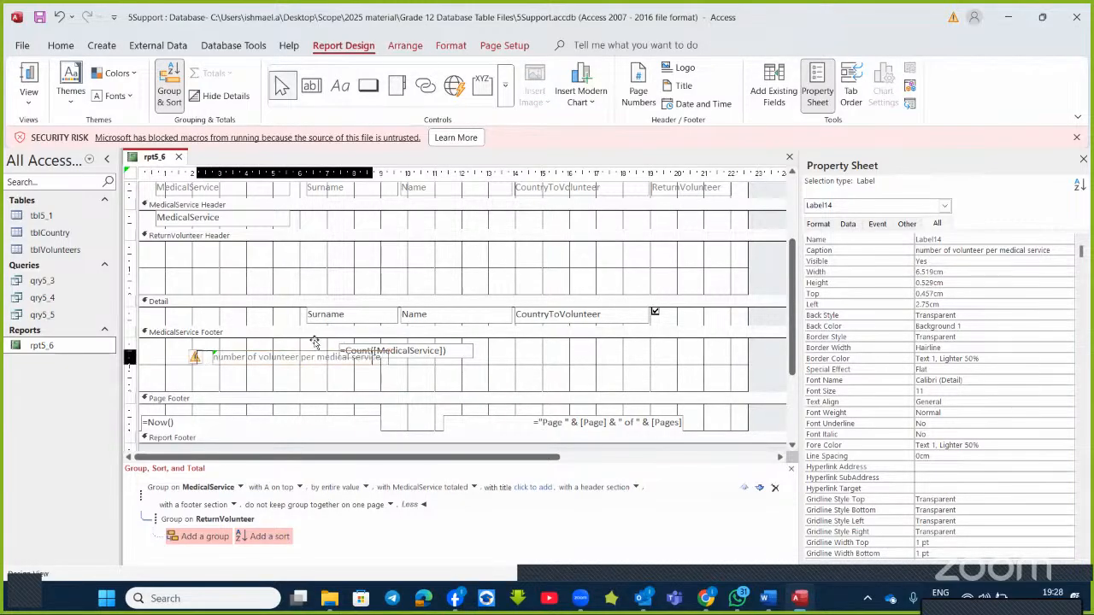
drag(314, 341, 304, 347)
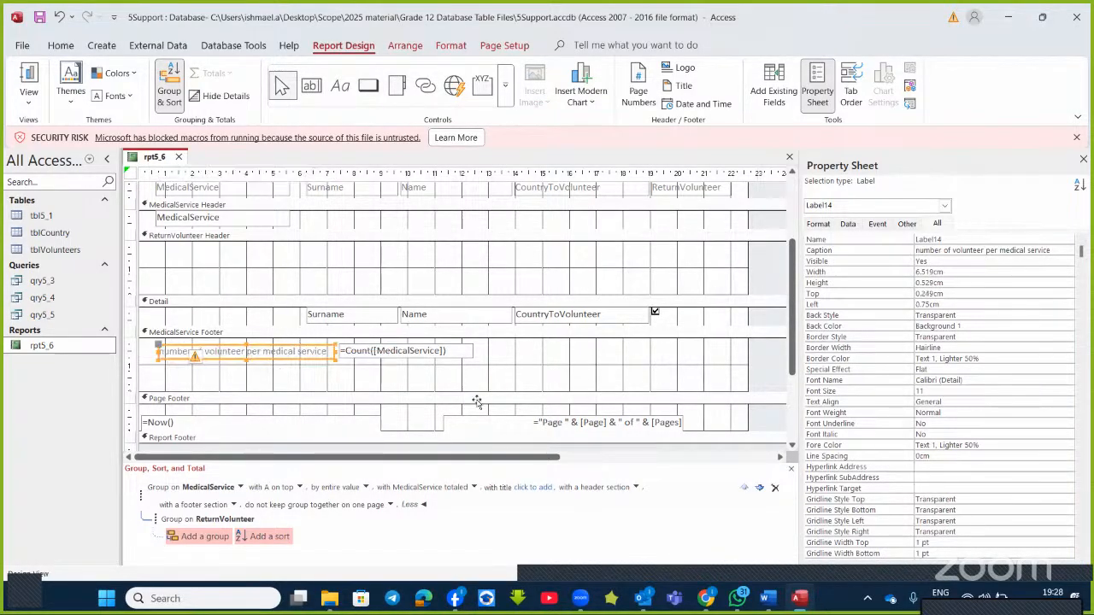
click(518, 386)
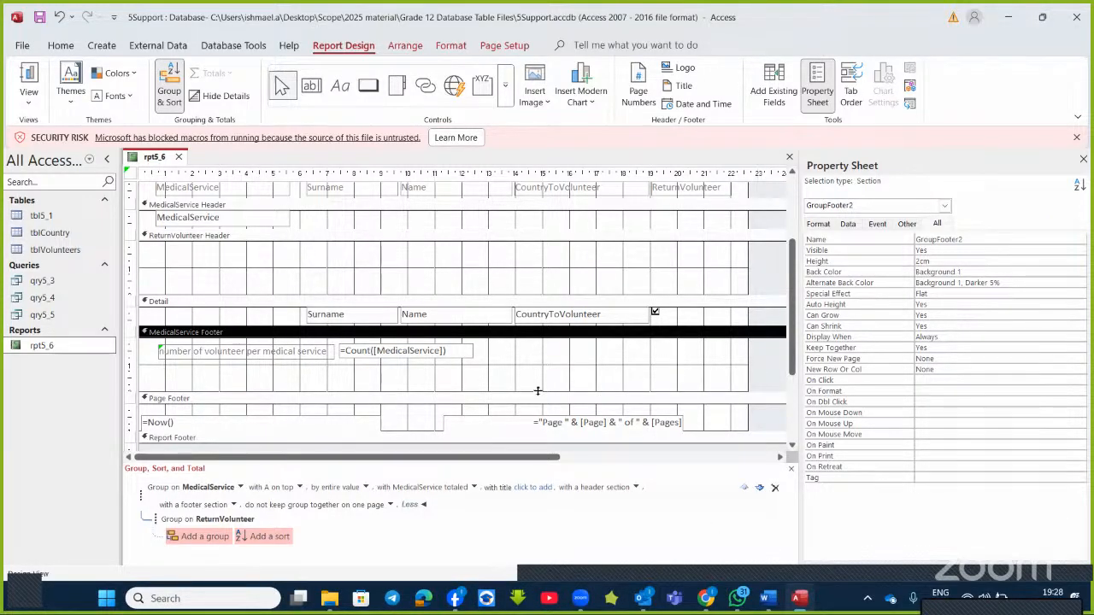
- Close rpt5_6 without saving its design changes and go to the 5SURVEY question in the Word document
click(179, 157)
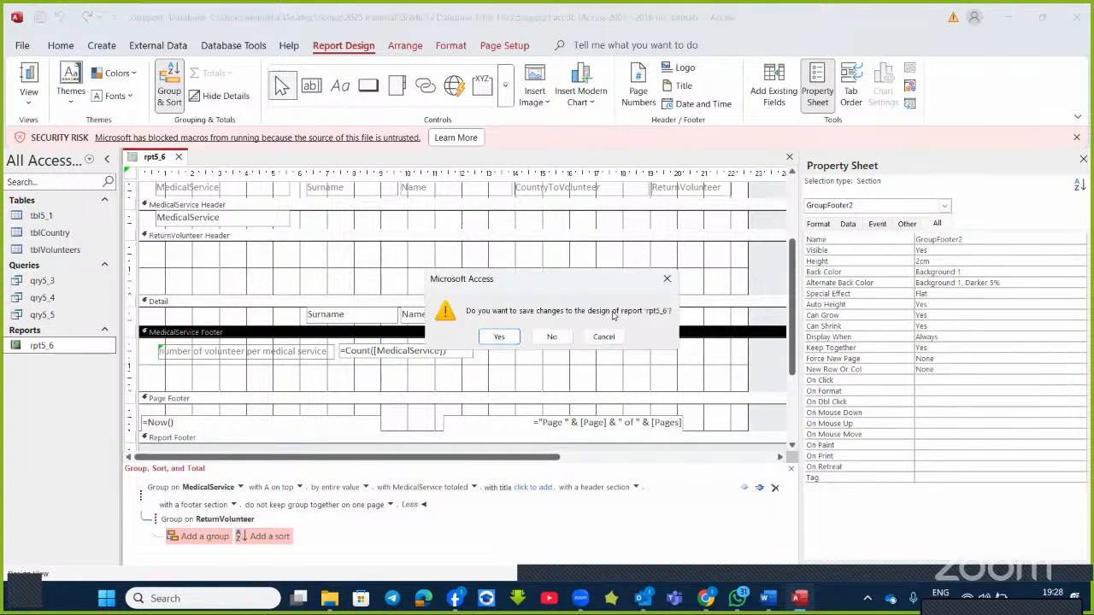
click(552, 338)
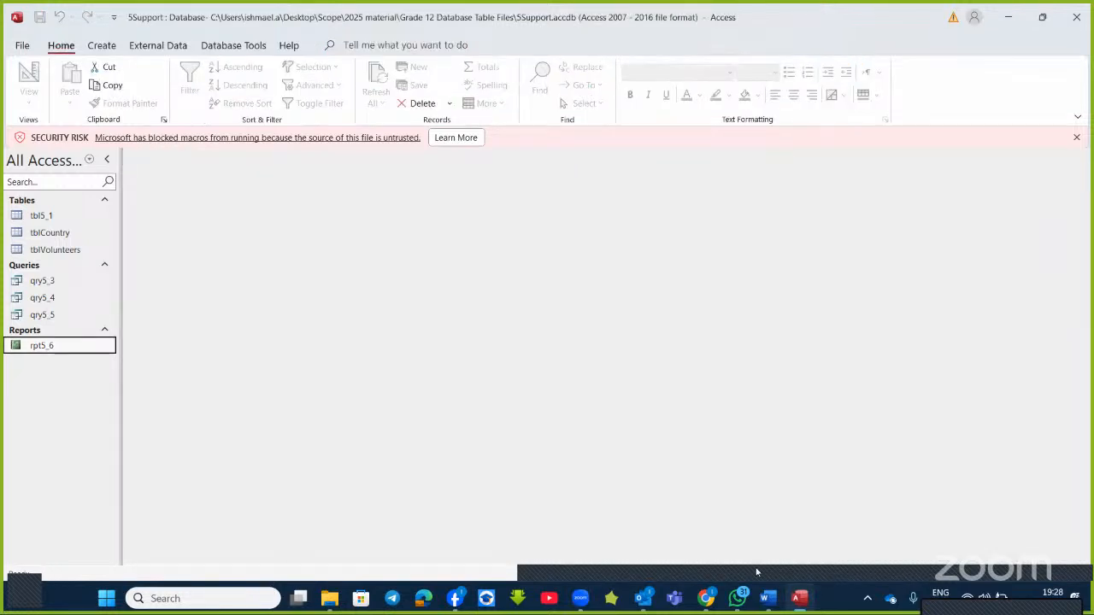
click(767, 601)
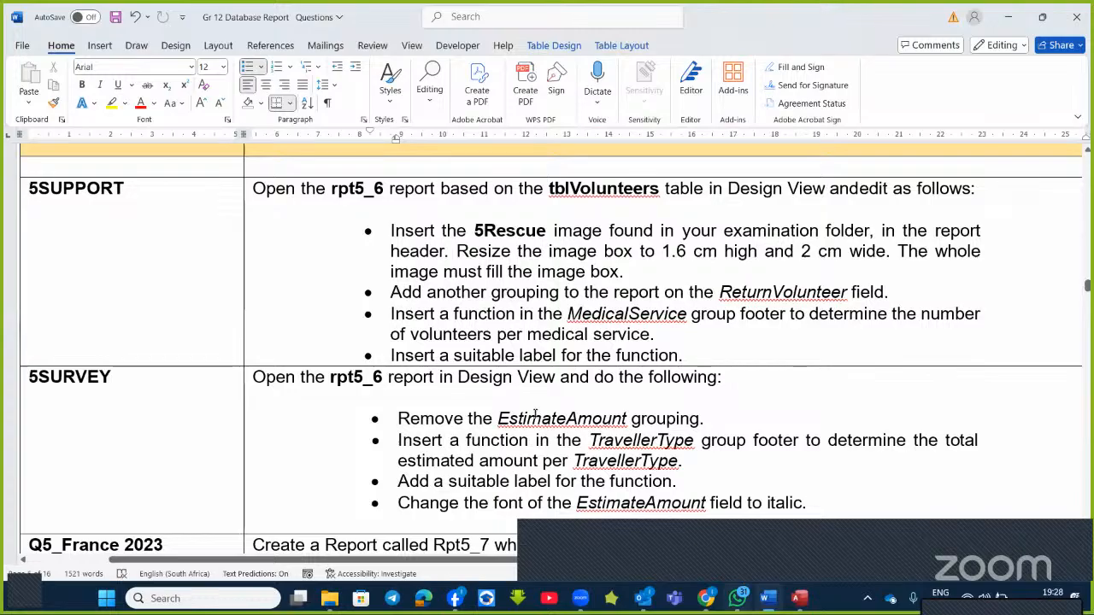
scroll(758, 296, down, 3)
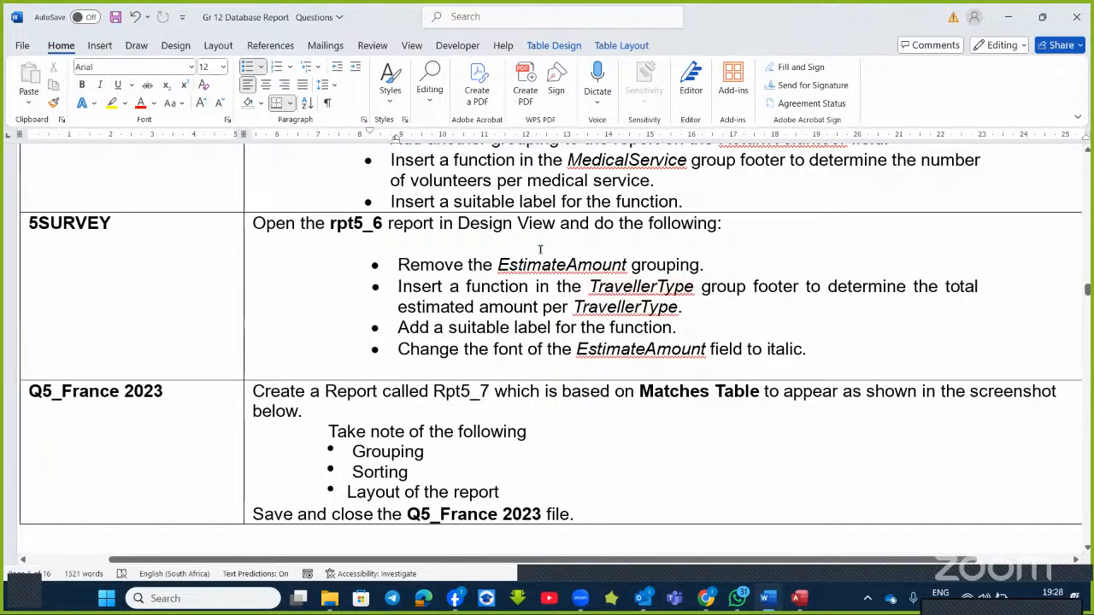
- Open the 5Survey database from the Grade 12 Database Table Files folder and open its rpt5_6 report in Design View
click(329, 598)
click(258, 535)
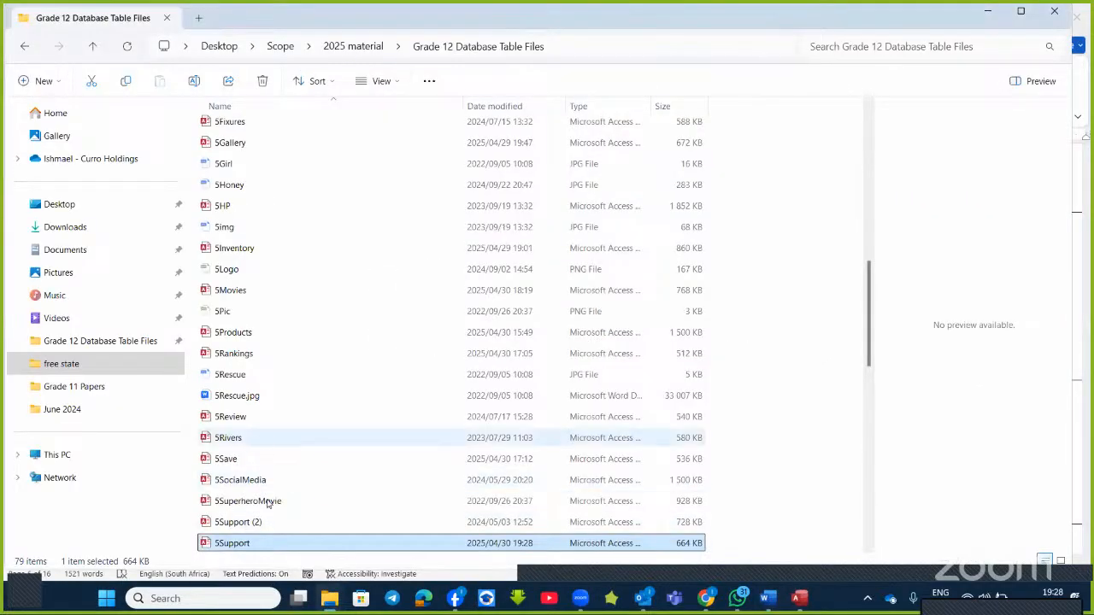
scroll(264, 511, down, 2)
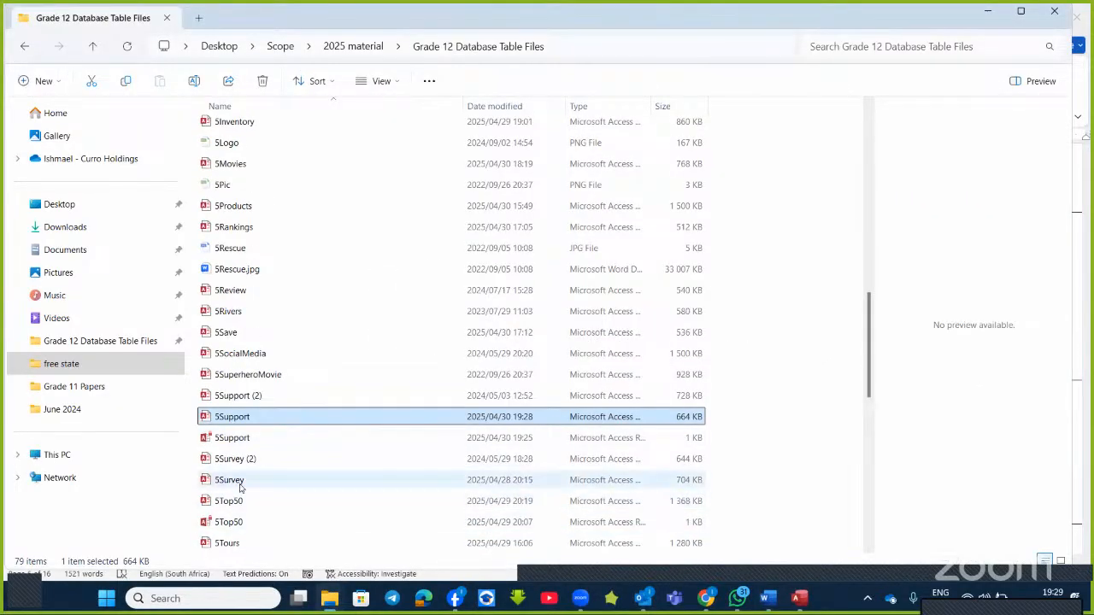
click(240, 484)
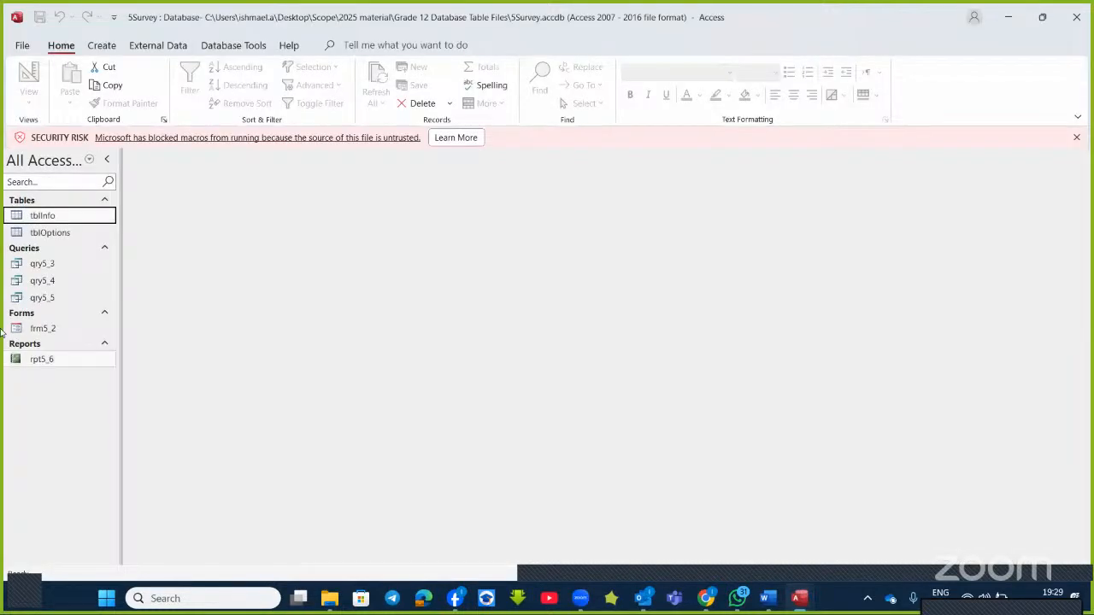
right_click(56, 362)
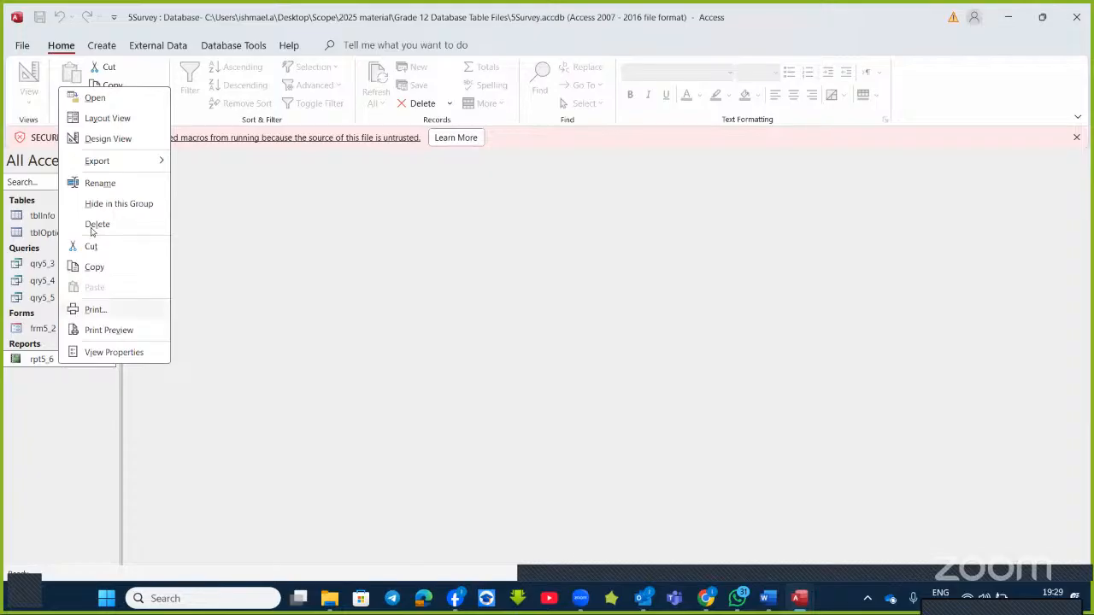
click(128, 137)
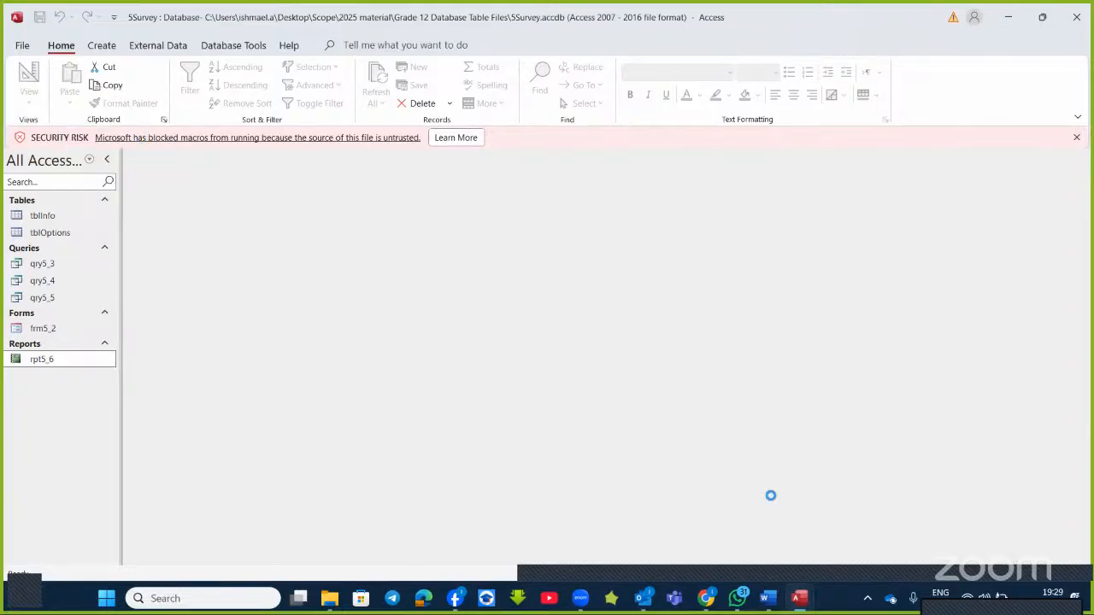
- Check the first 5SURVEY instruction in Word and delete the EstimateAmount grouping together with its header from rpt5_6
click(779, 603)
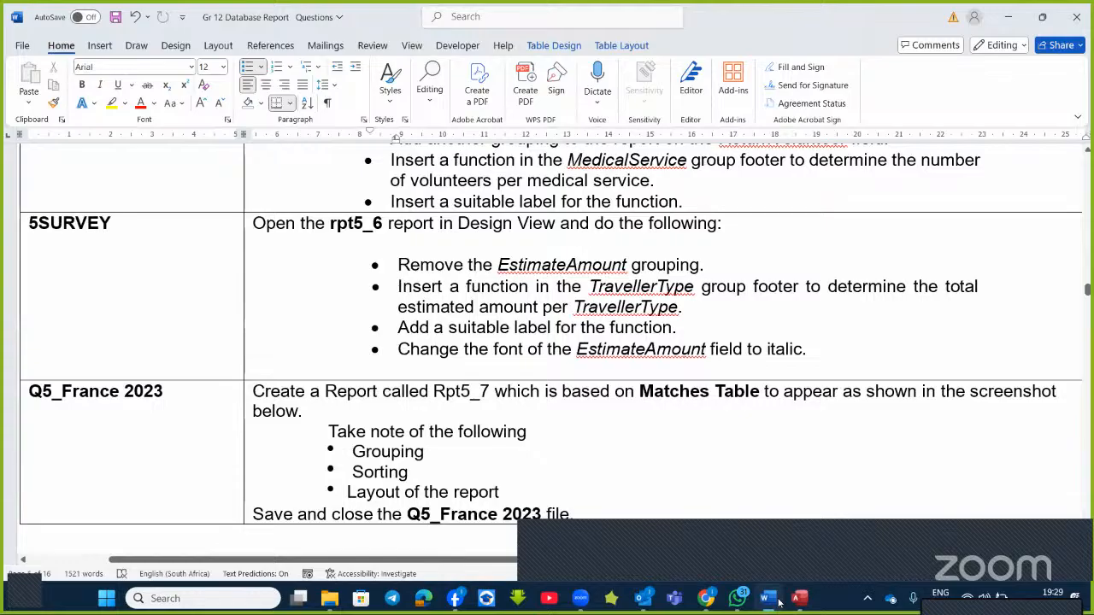
click(779, 603)
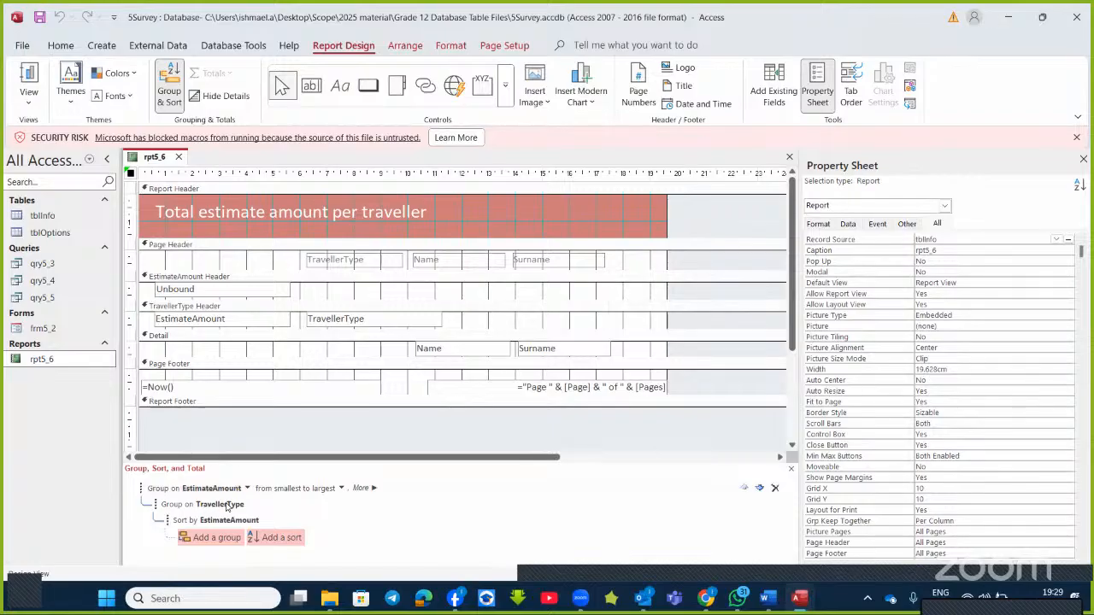
click(163, 493)
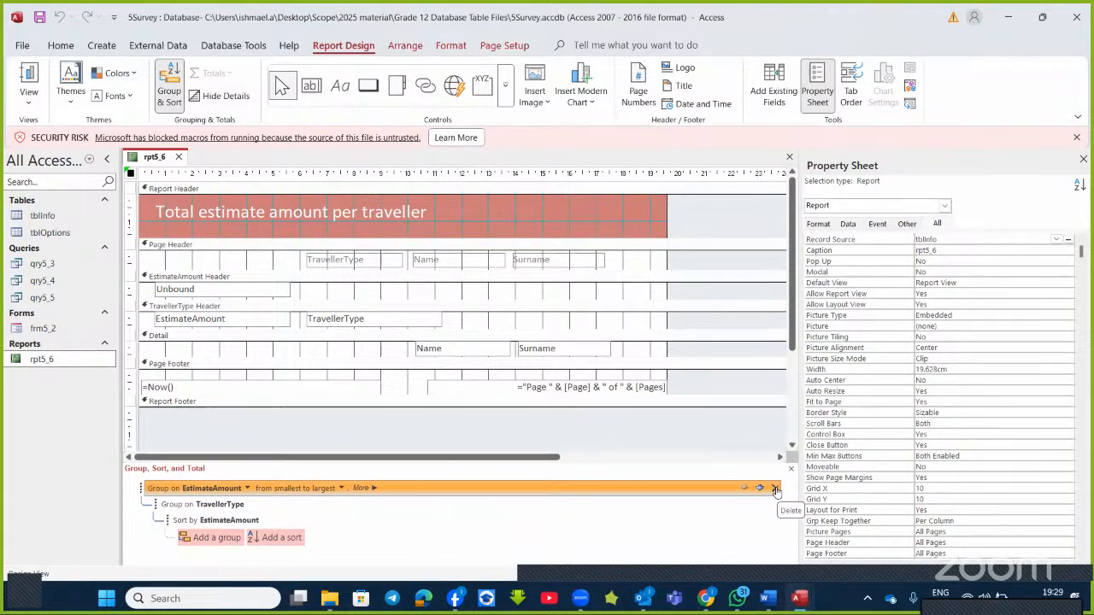
click(775, 489)
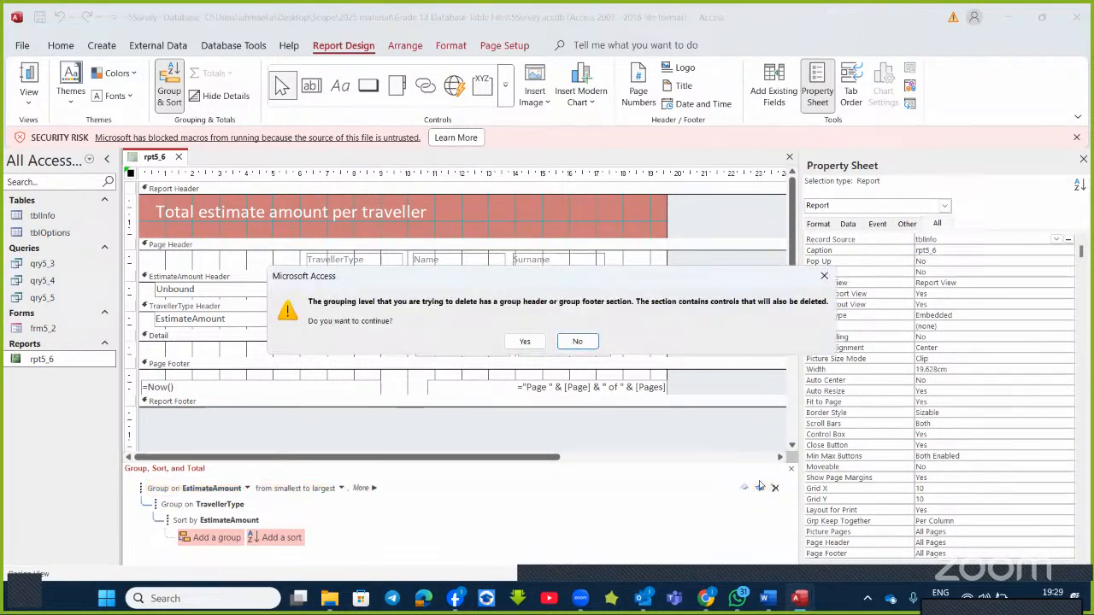
click(525, 341)
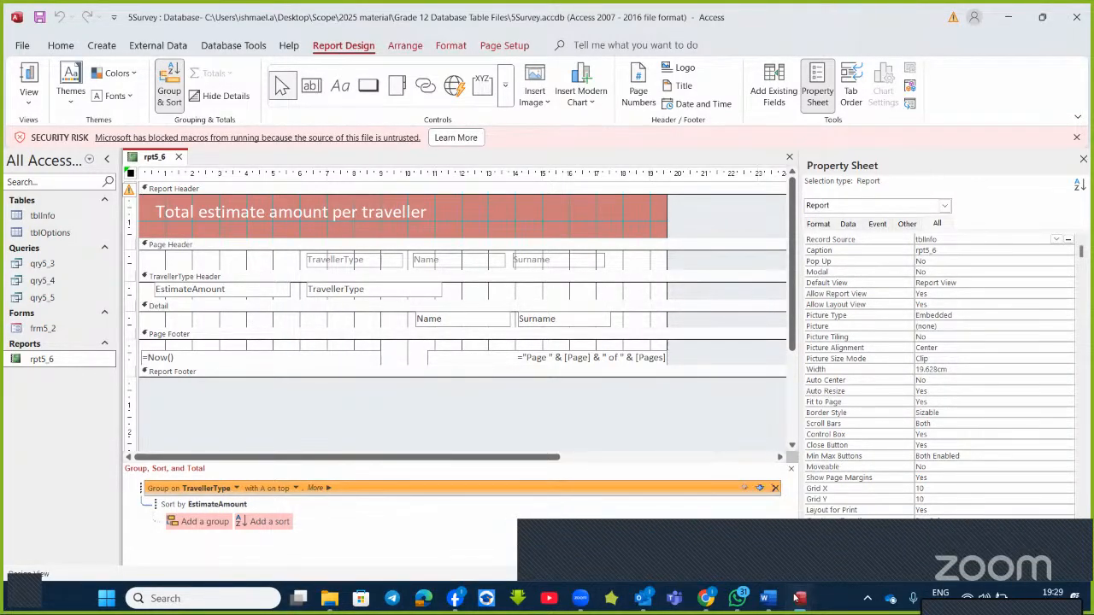
- Add a Sum of EstimateAmount as a subtotal in the TravellerType group footer
mouse_move(794, 598)
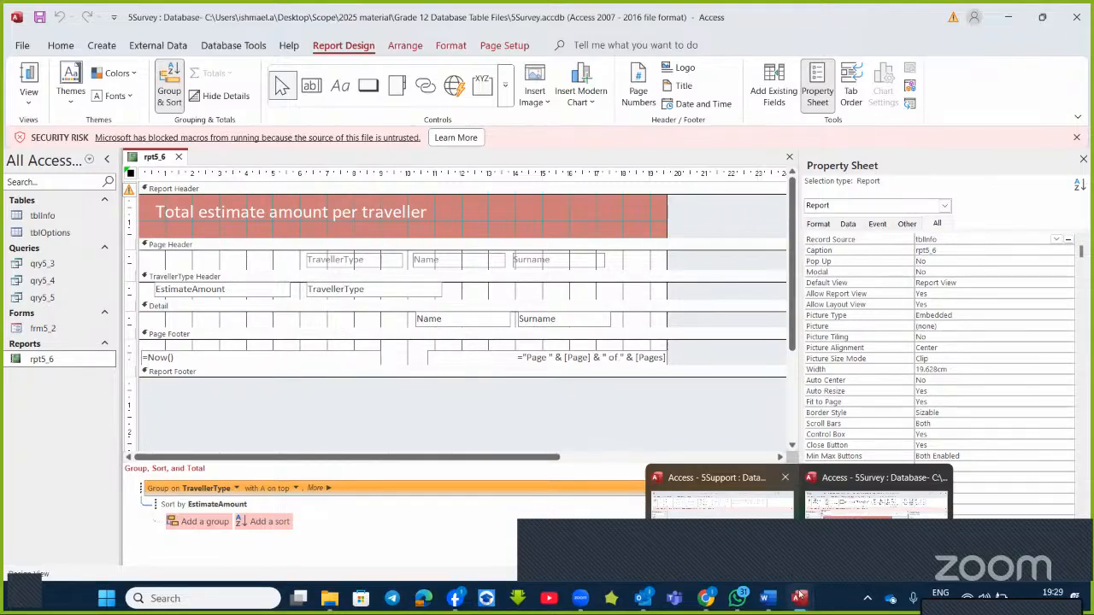
click(772, 598)
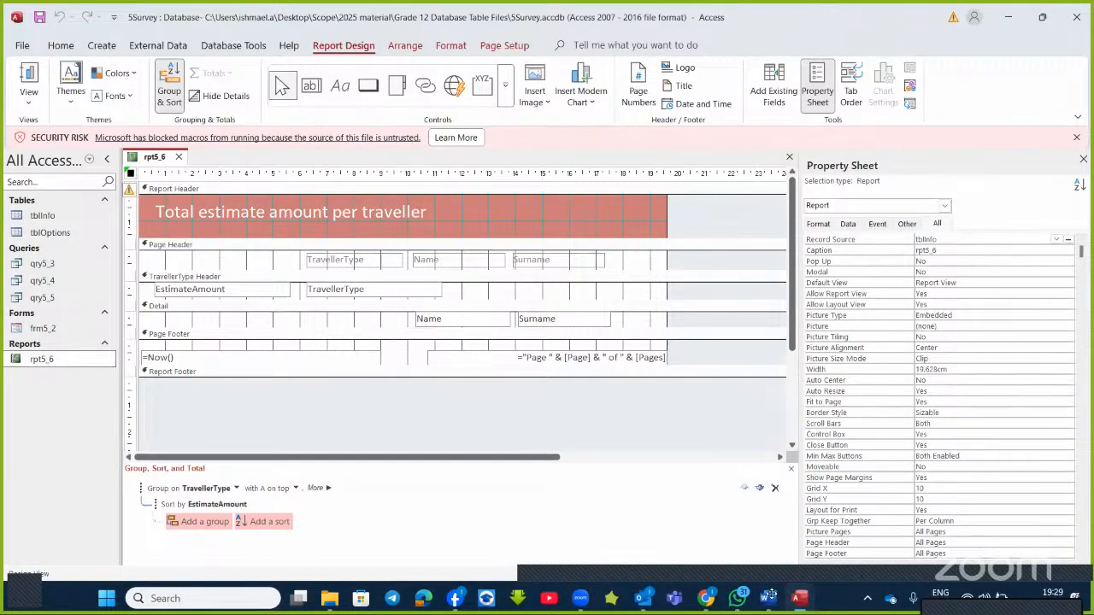
click(406, 483)
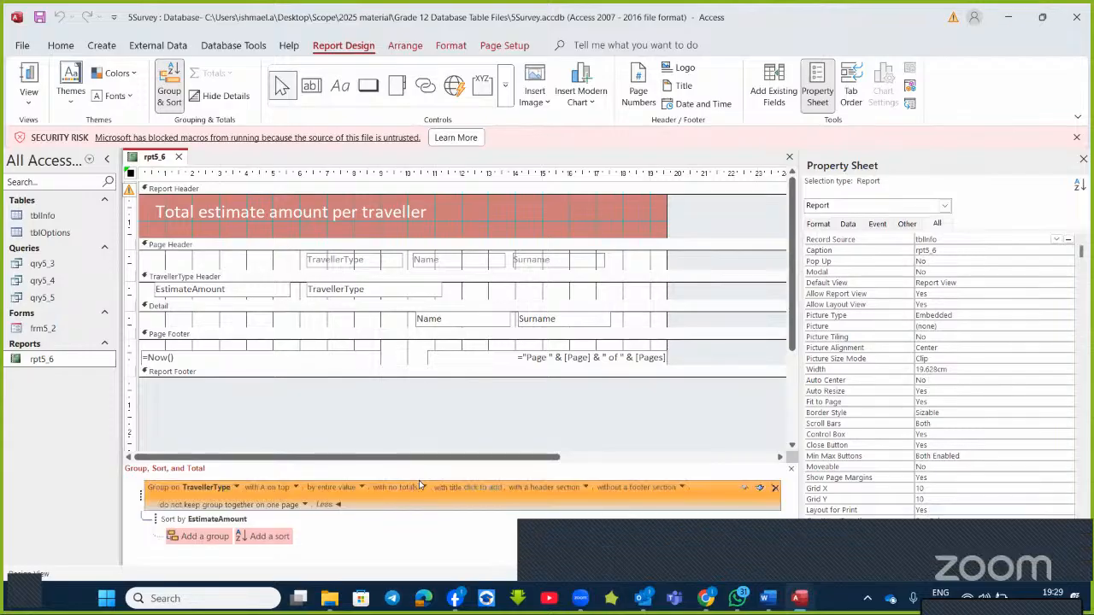
click(425, 487)
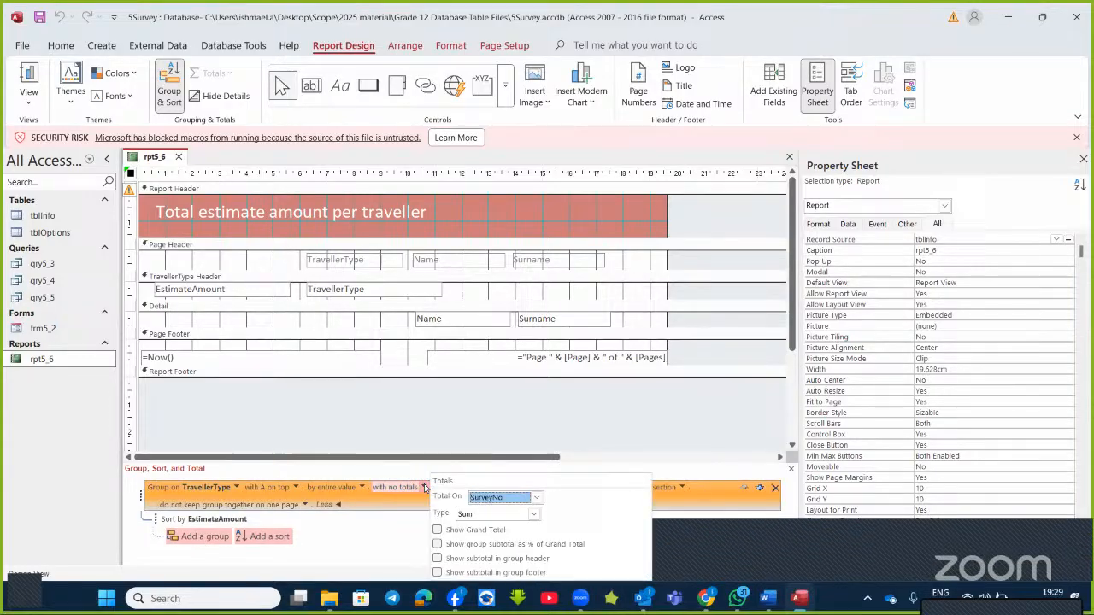
click(538, 499)
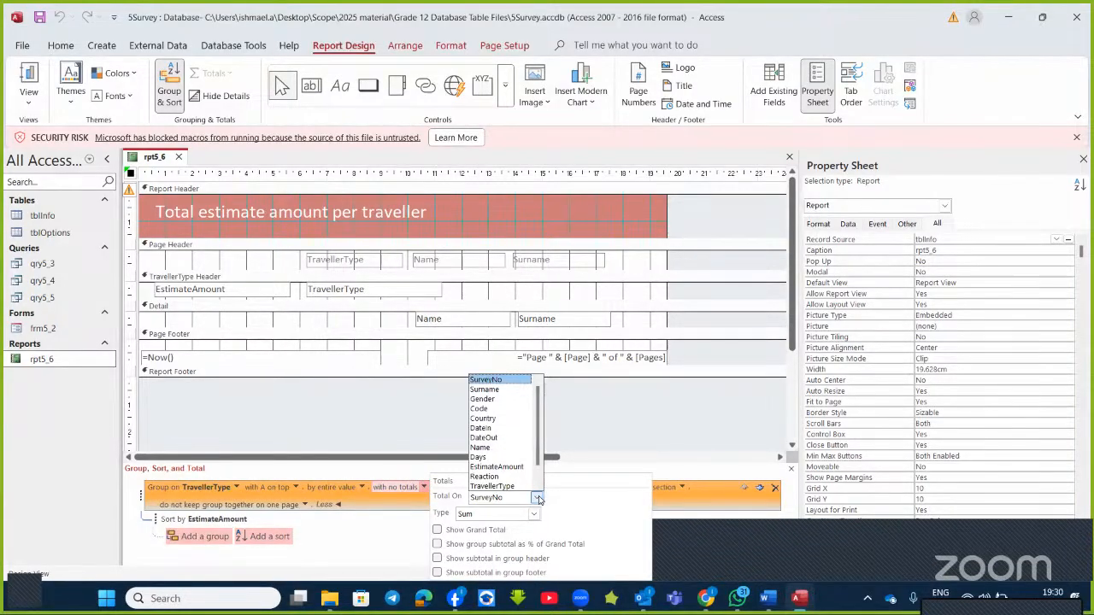
click(496, 467)
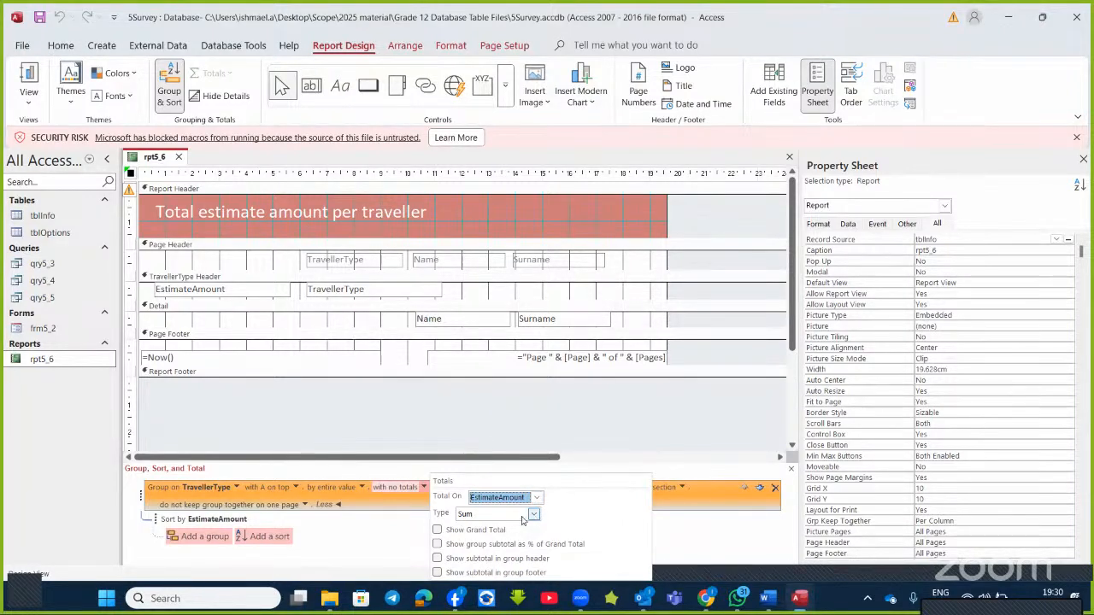
click(436, 572)
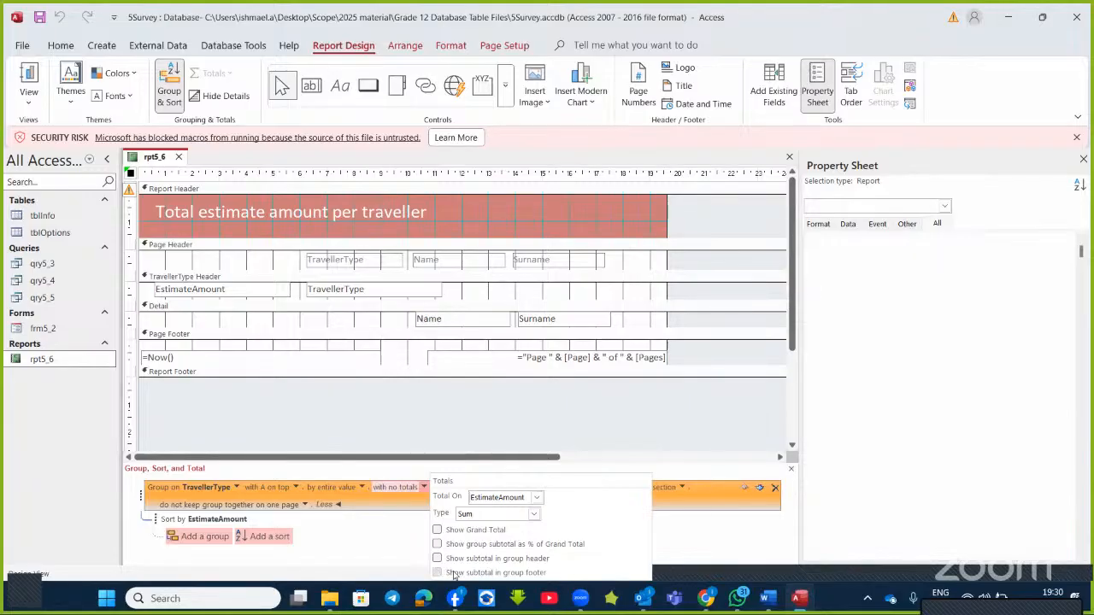
- Check the remaining 5SURVEY instructions in Word and make the EstimateAmount sum text box in the TravellerType footer italic
click(768, 599)
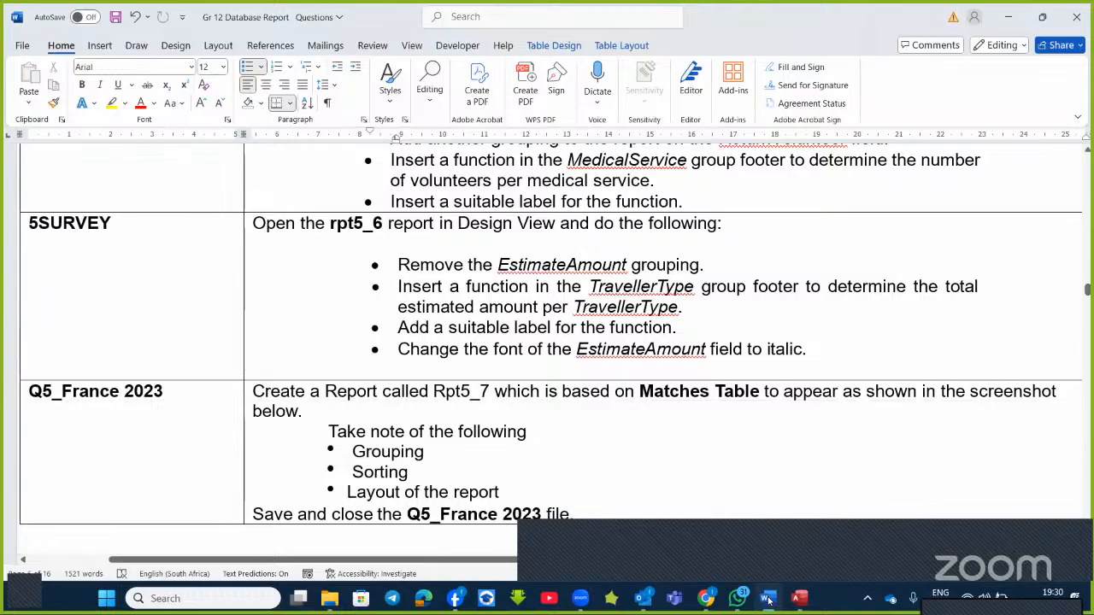
click(768, 599)
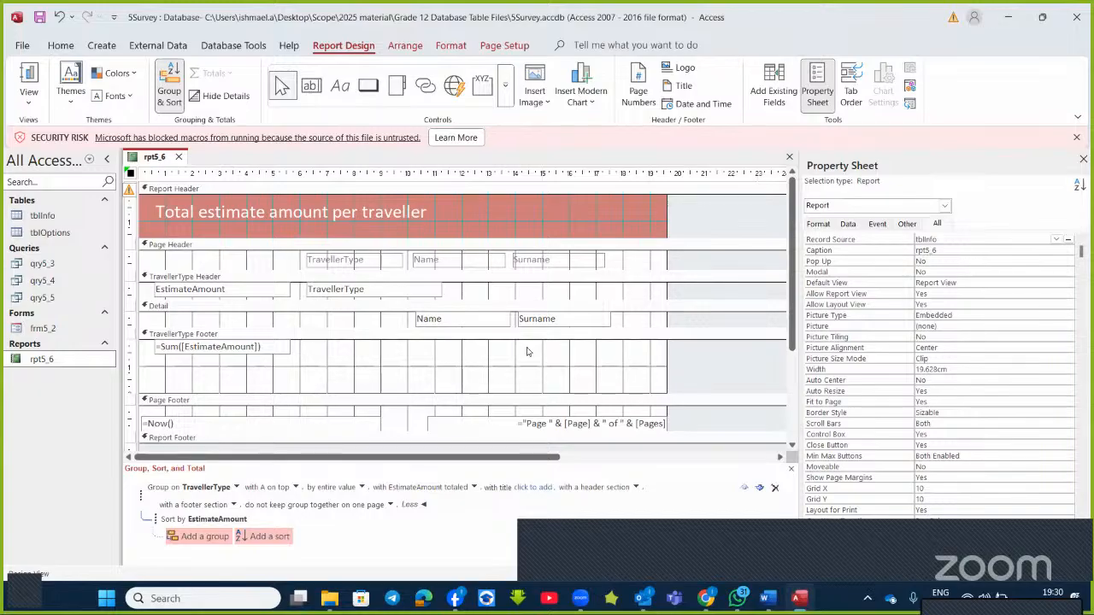
scroll(530, 355, down, 1)
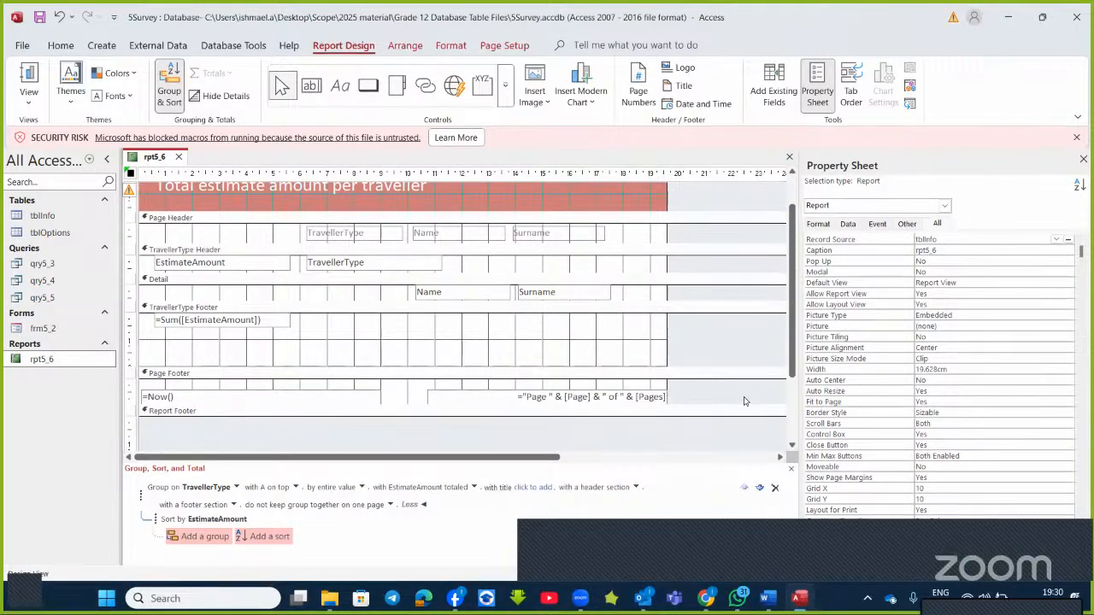
click(768, 601)
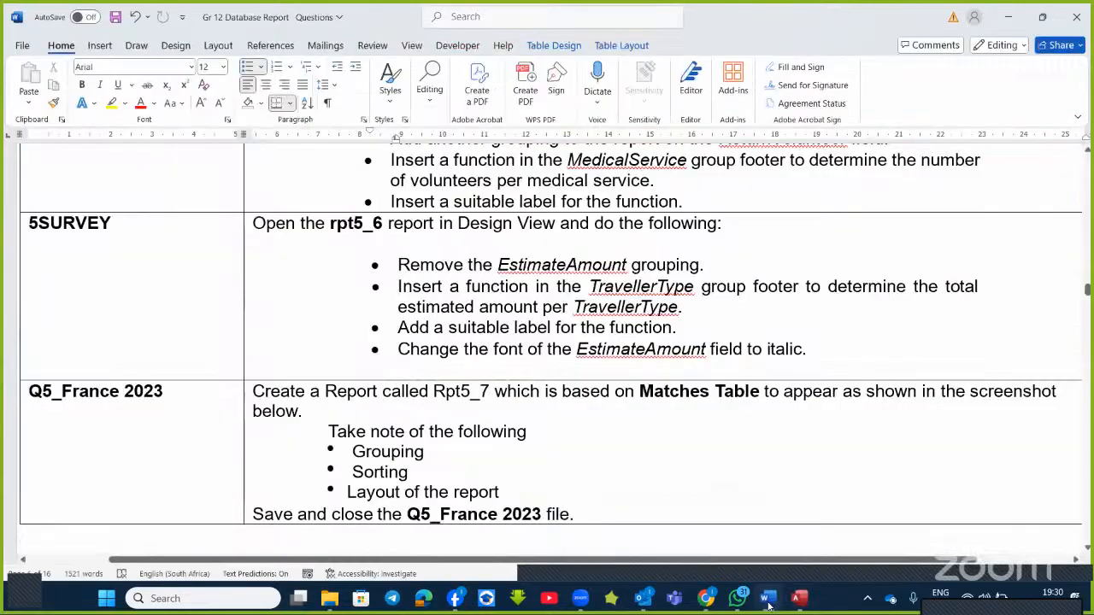
click(768, 601)
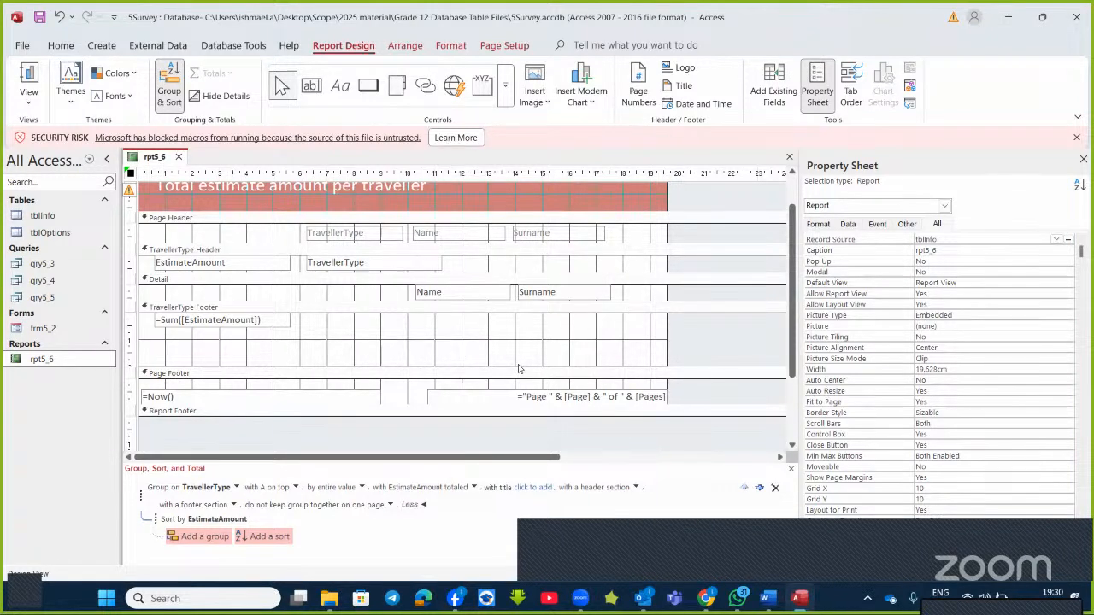
click(228, 264)
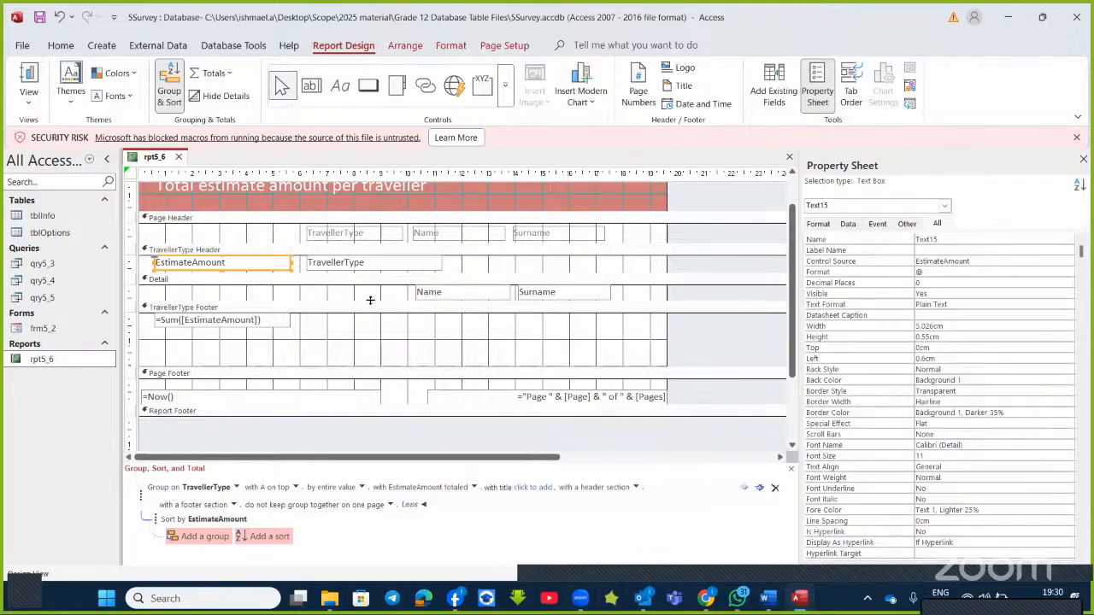
scroll(331, 317, down, 2)
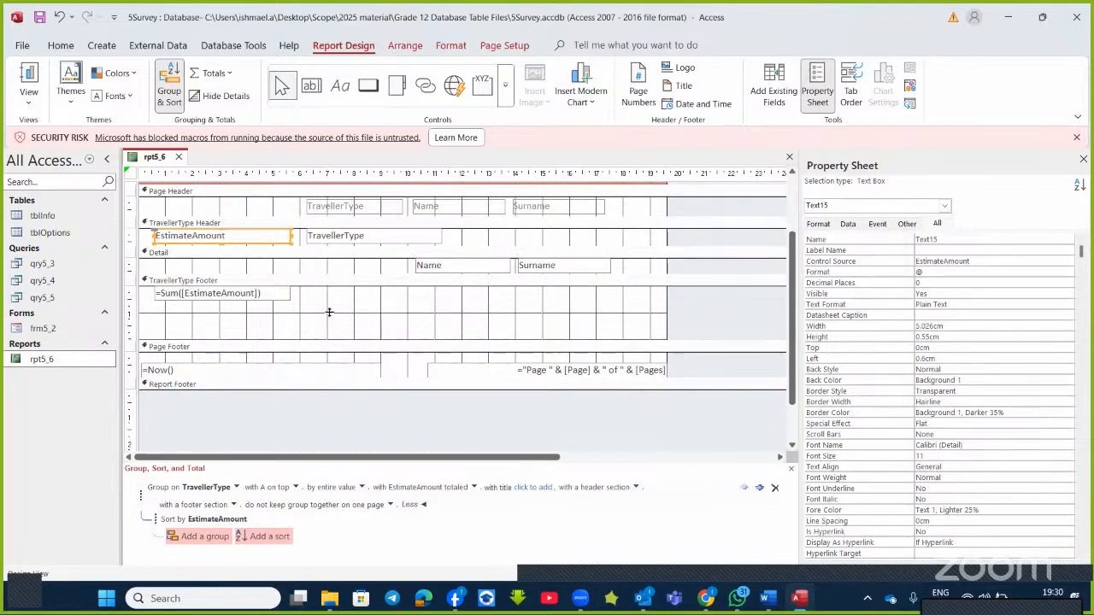
scroll(332, 318, up, 2)
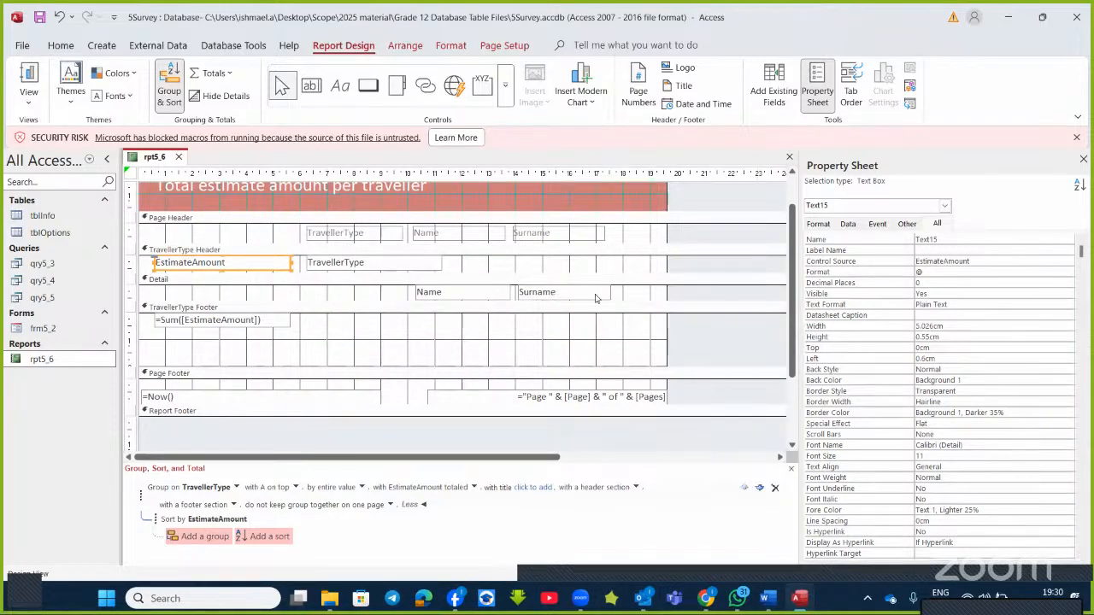
click(240, 321)
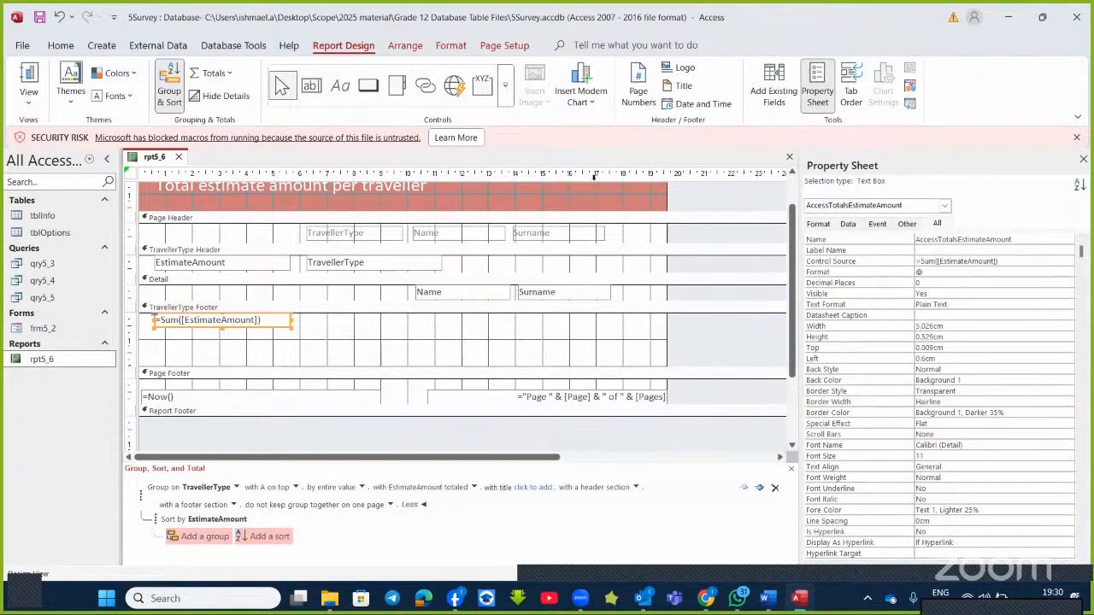
click(61, 45)
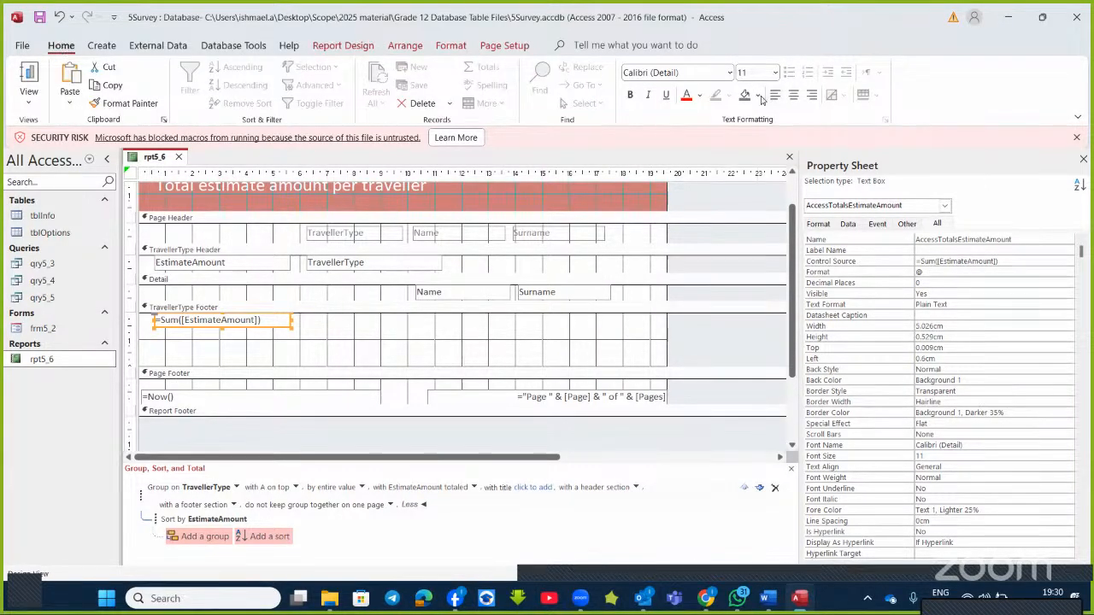
click(649, 96)
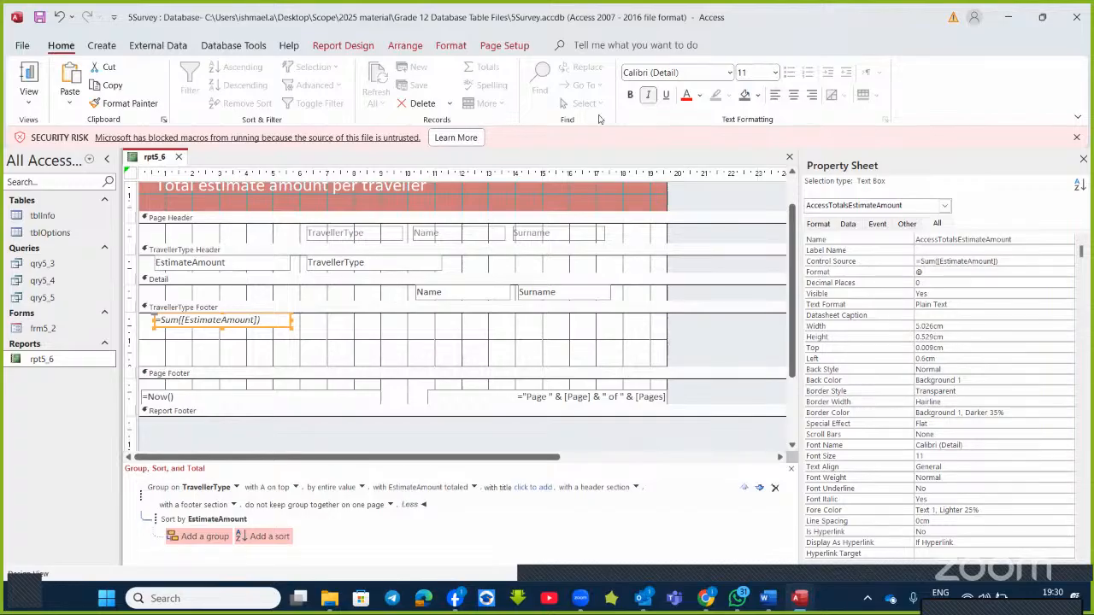
- Increase the height of the Detail section to about 2 cm
scroll(332, 327, down, 1)
scroll(333, 330, up, 2)
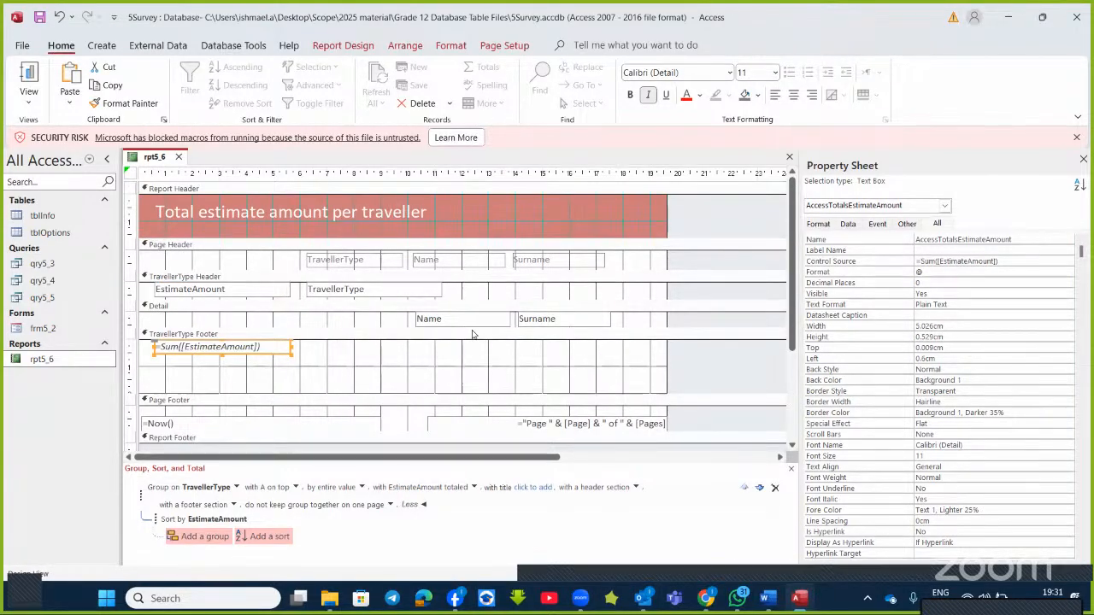
drag(443, 327, 440, 364)
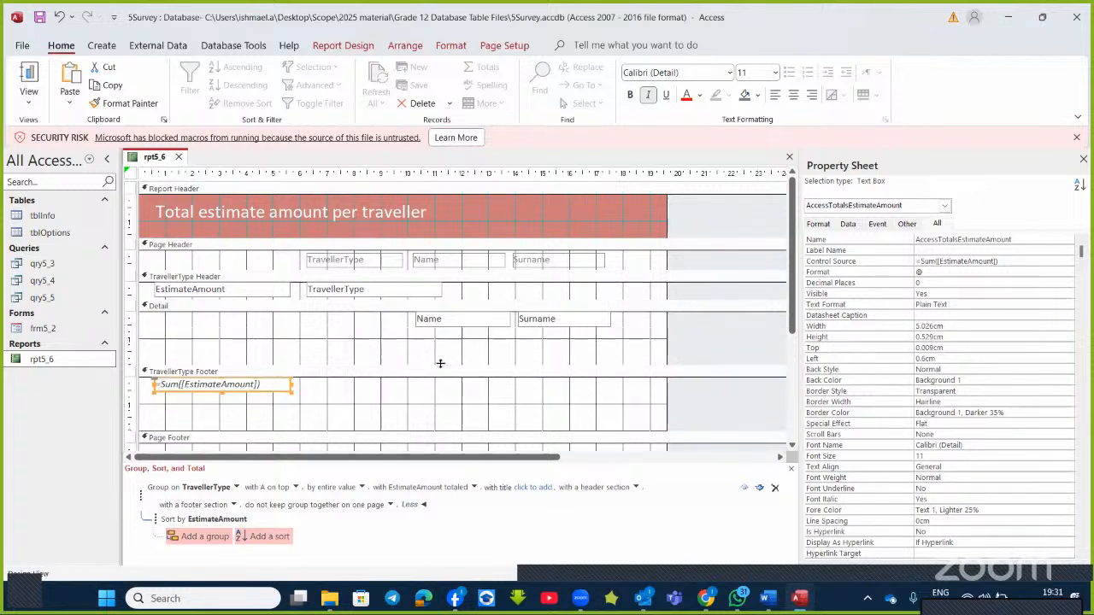
click(444, 321)
click(443, 331)
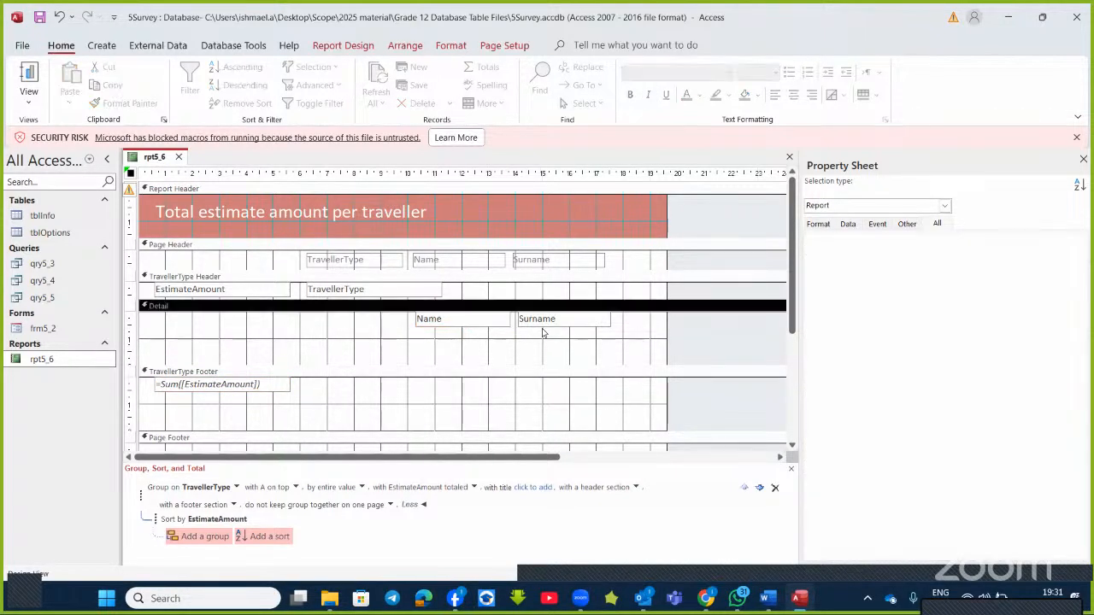
- Display rpt5_6 in Report View and examine the EstimateAmount total at the end of the Budget traveller group
click(225, 295)
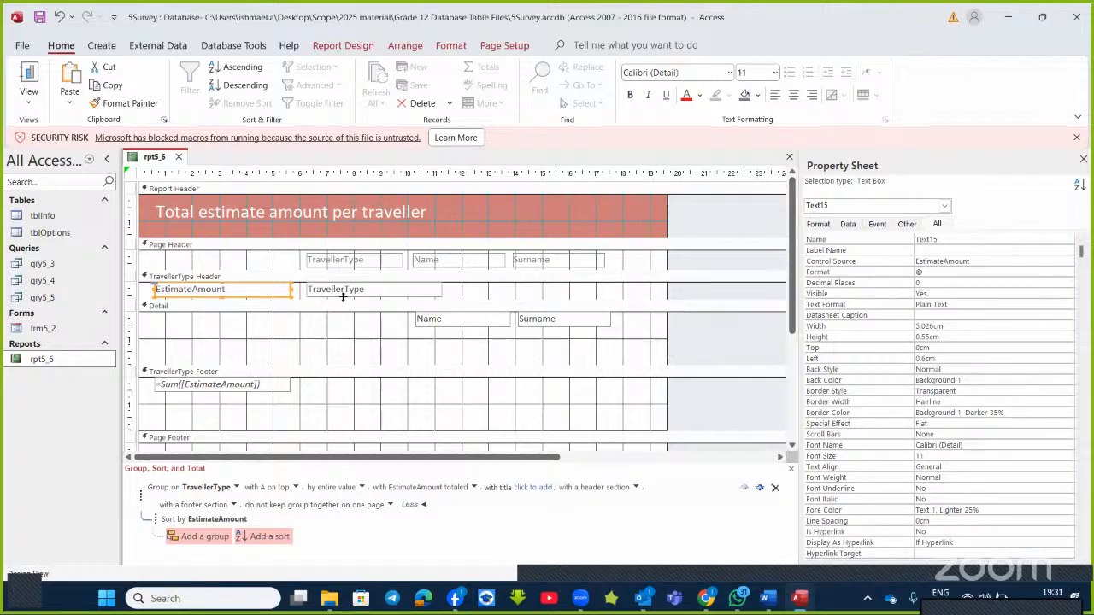
click(30, 75)
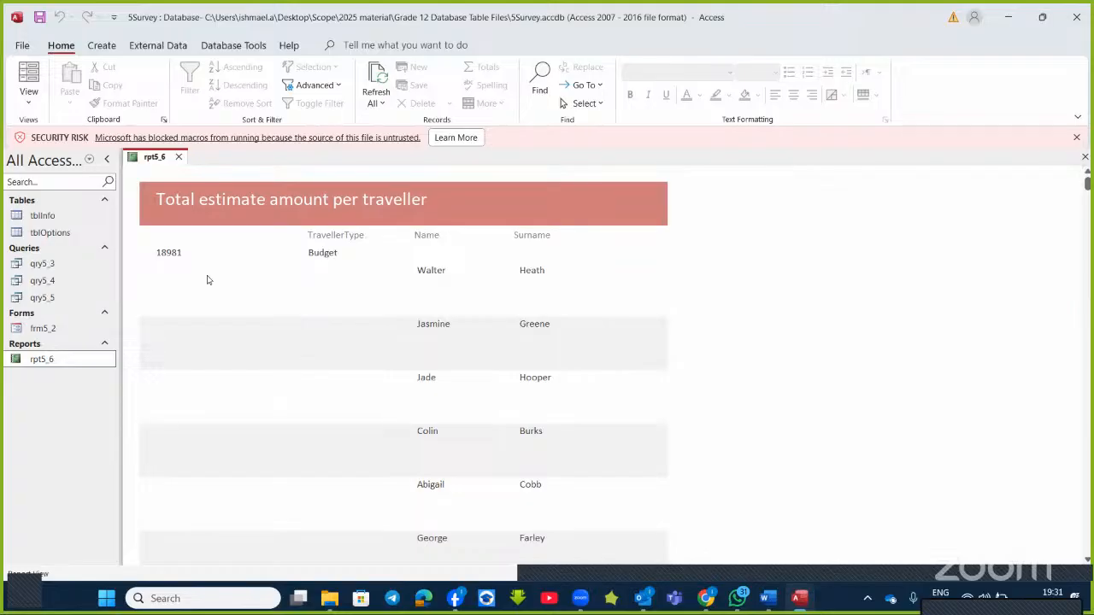
scroll(206, 280, down, 10)
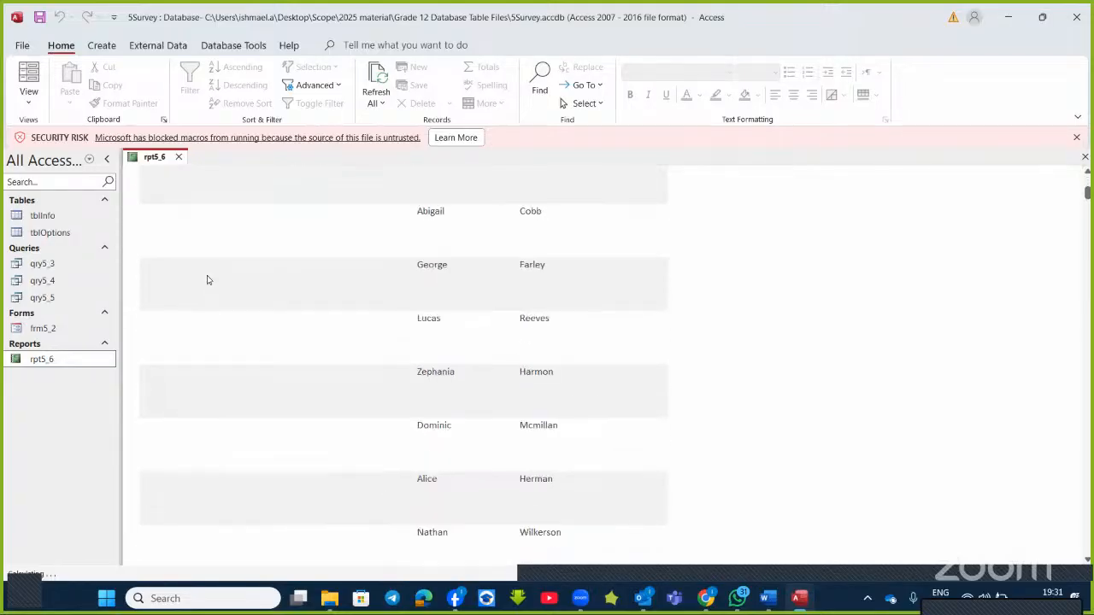
scroll(207, 281, down, 10)
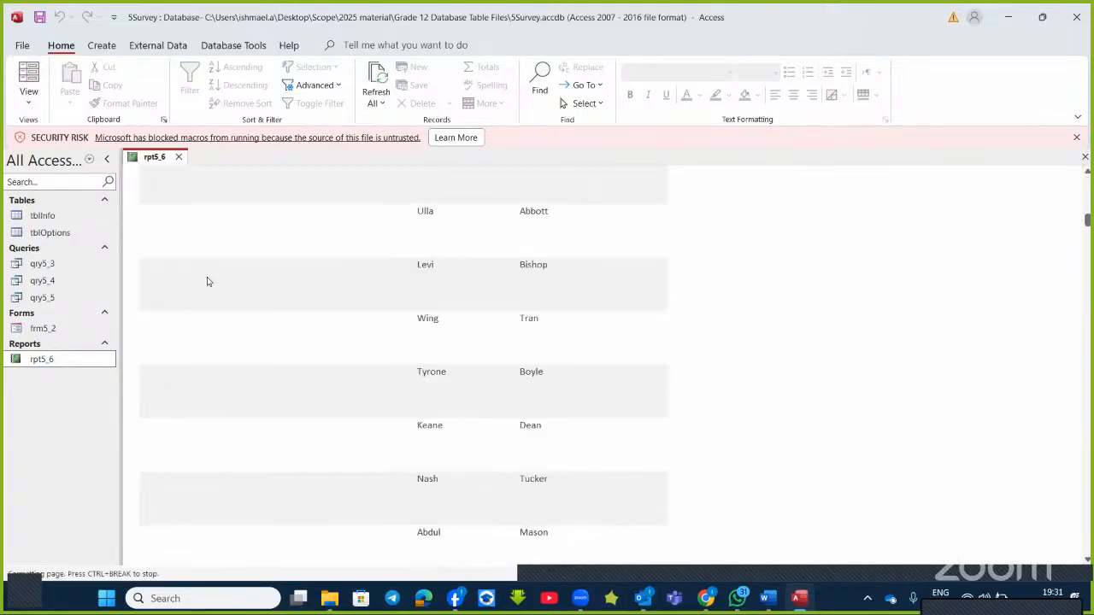
scroll(205, 290, down, 10)
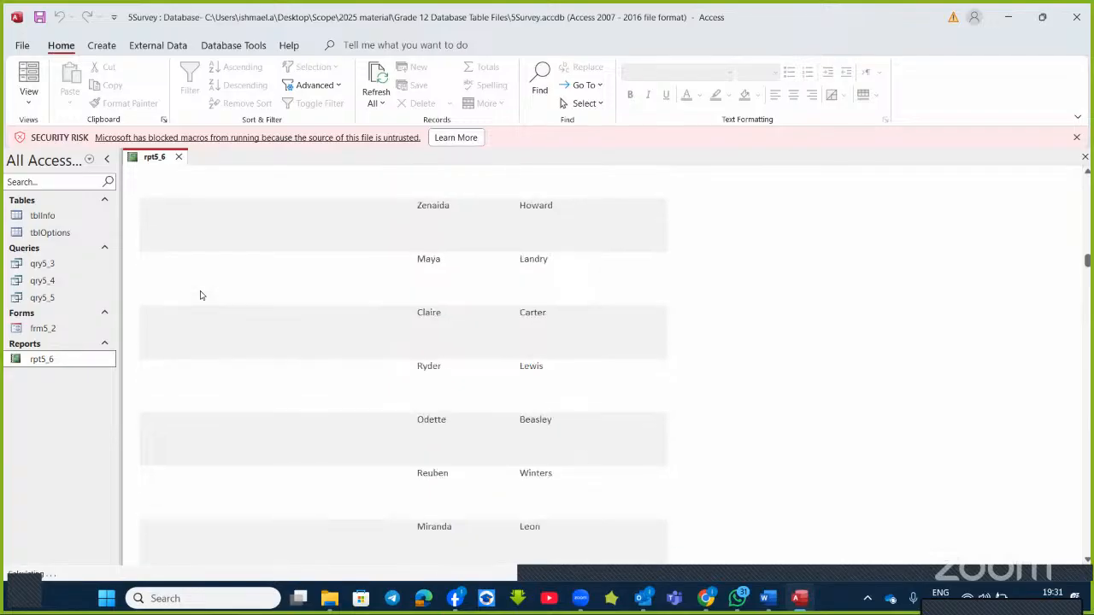
scroll(202, 299, down, 10)
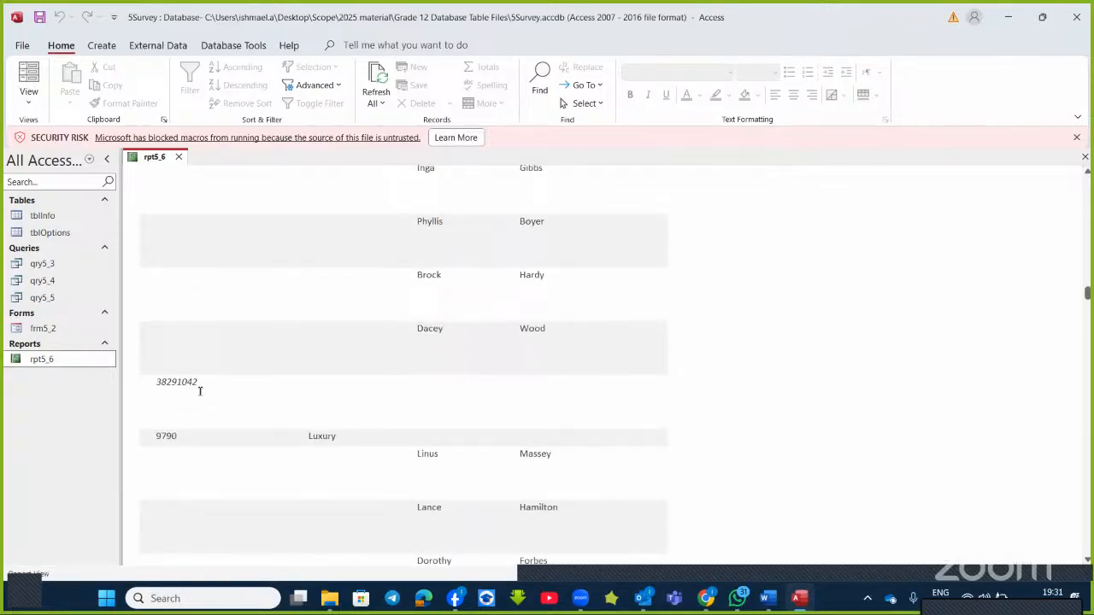
- Return rpt5_6 to Design View and increase the Detail section's height to about 2.7 cm
click(27, 104)
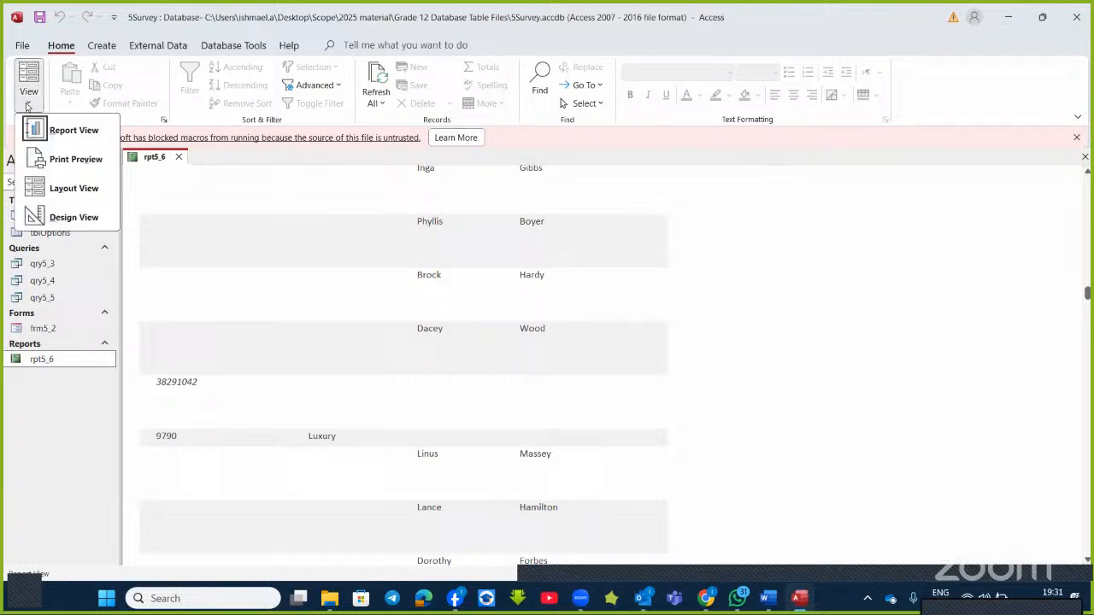
click(62, 217)
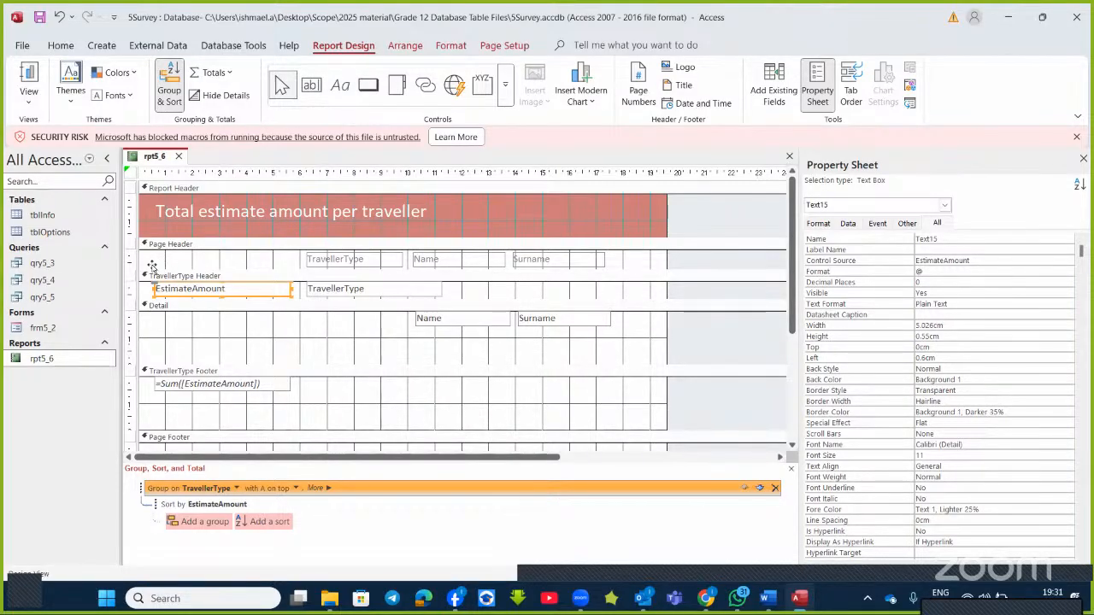
click(171, 353)
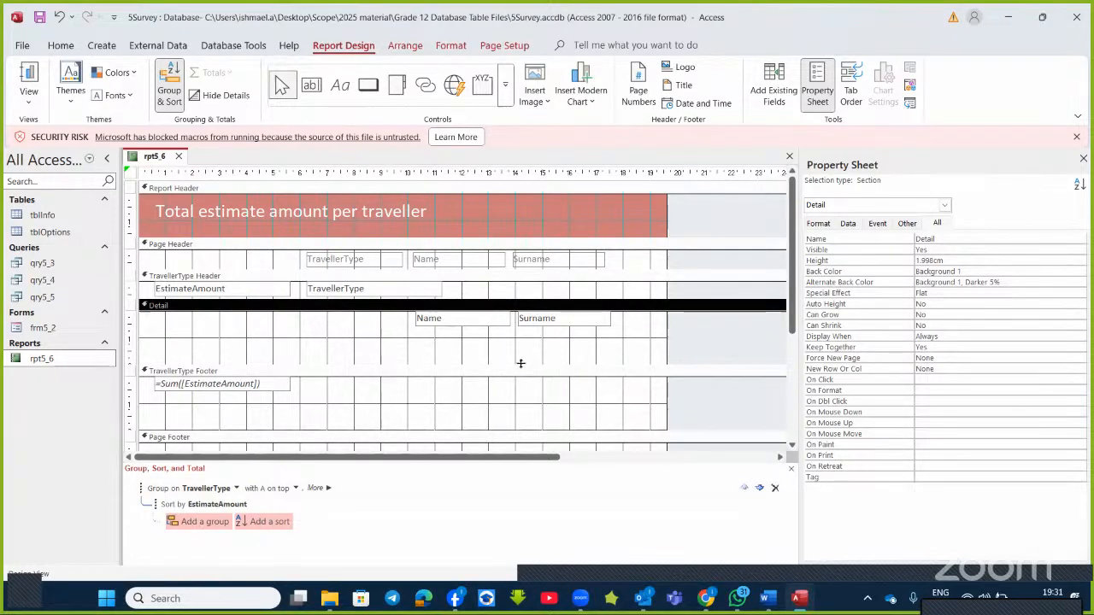
drag(525, 366, 531, 384)
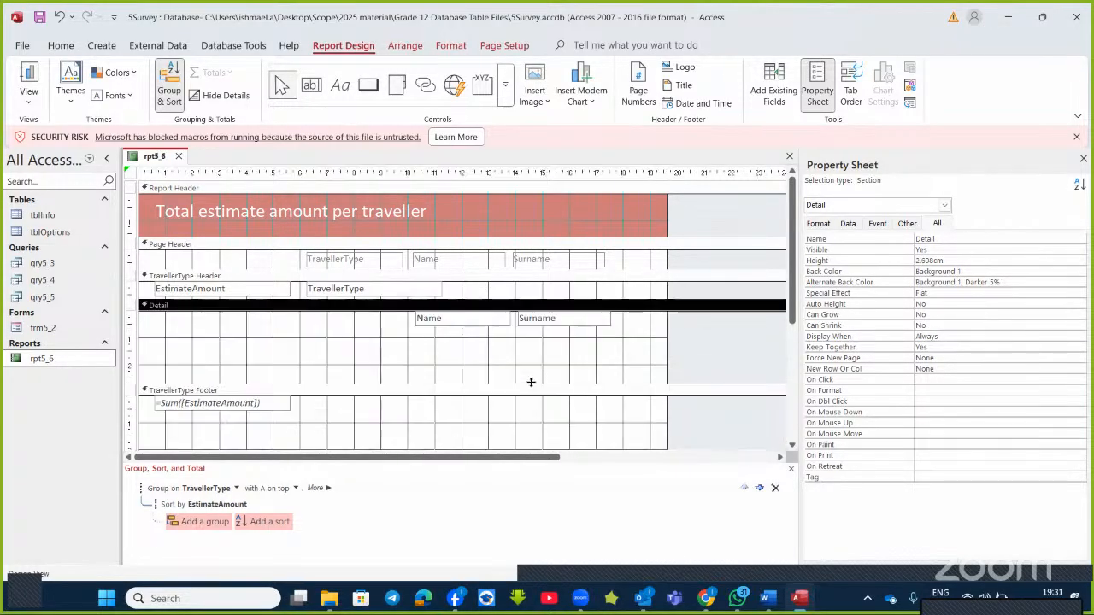
- Inspect the Name, Surname, EstimateAmount sum, EstimateAmount and TravellerType controls in the report design
click(545, 321)
click(461, 322)
click(287, 327)
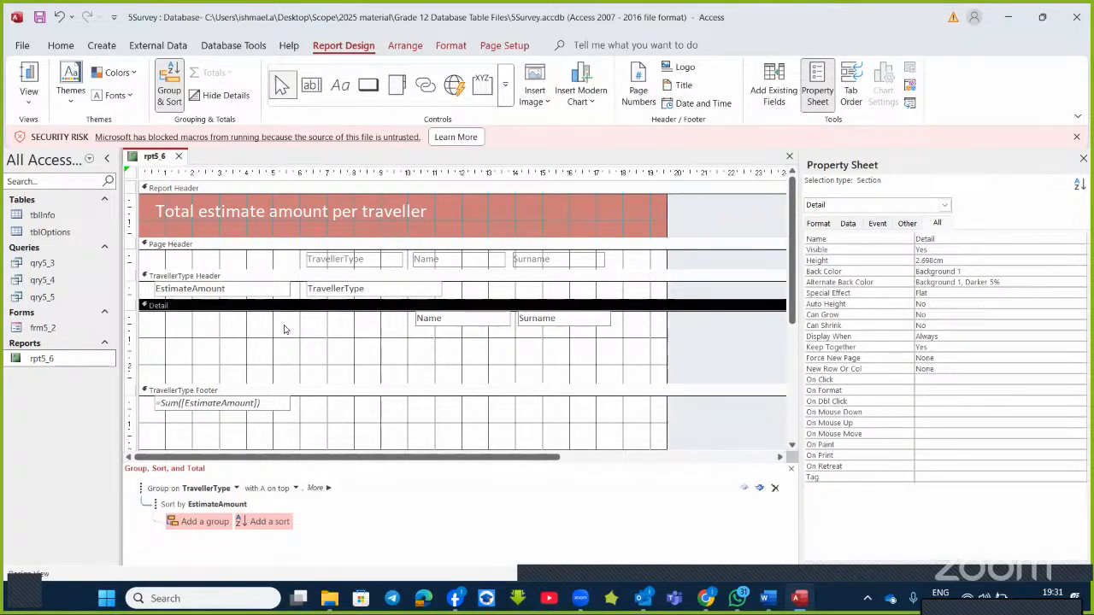
click(458, 325)
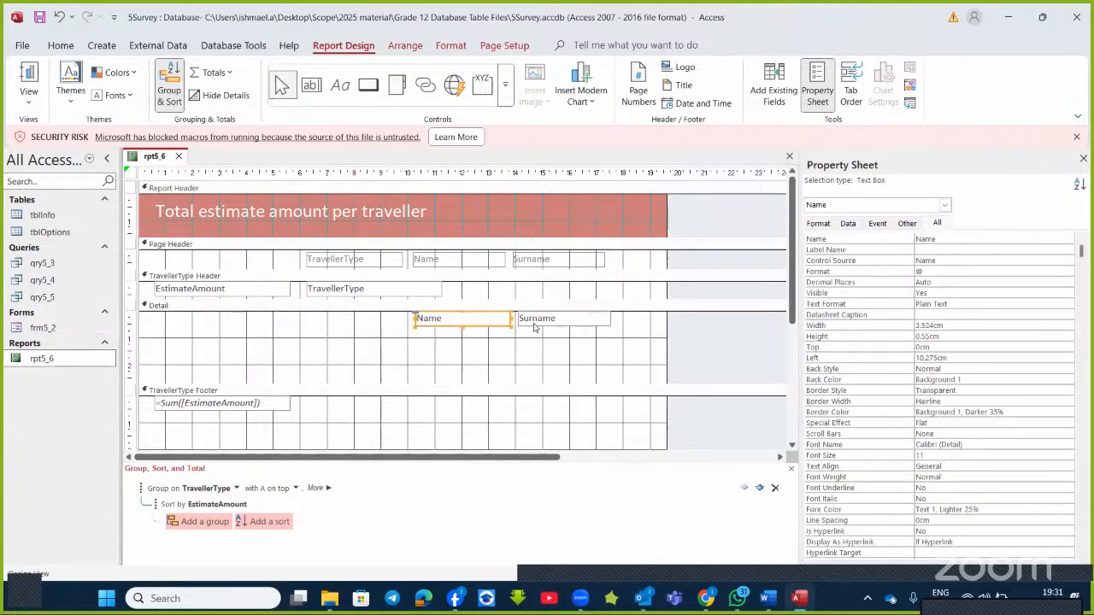
click(533, 325)
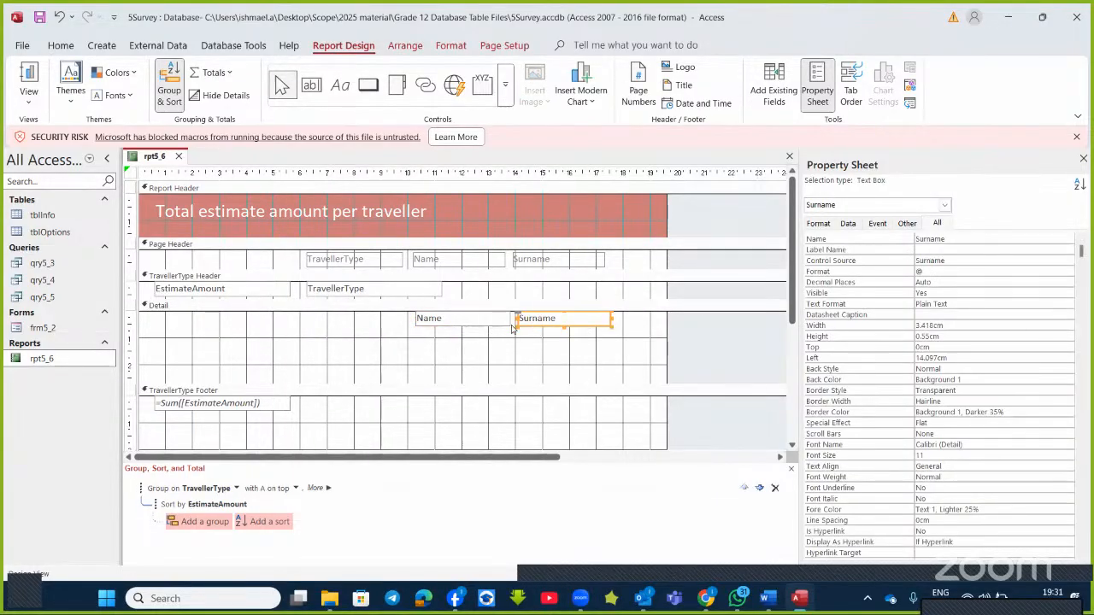
click(214, 408)
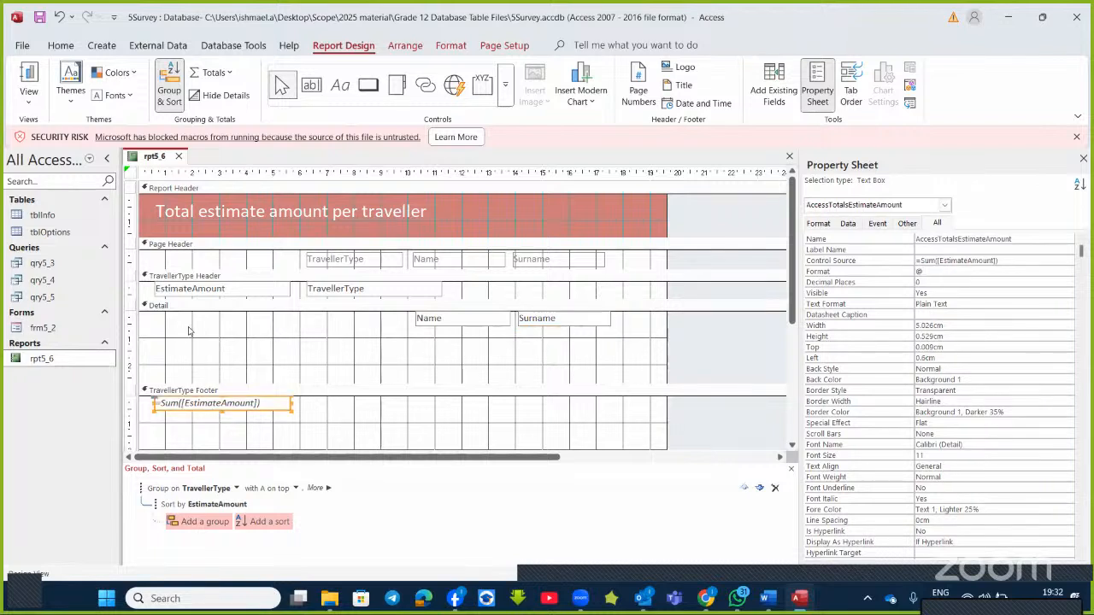
click(197, 292)
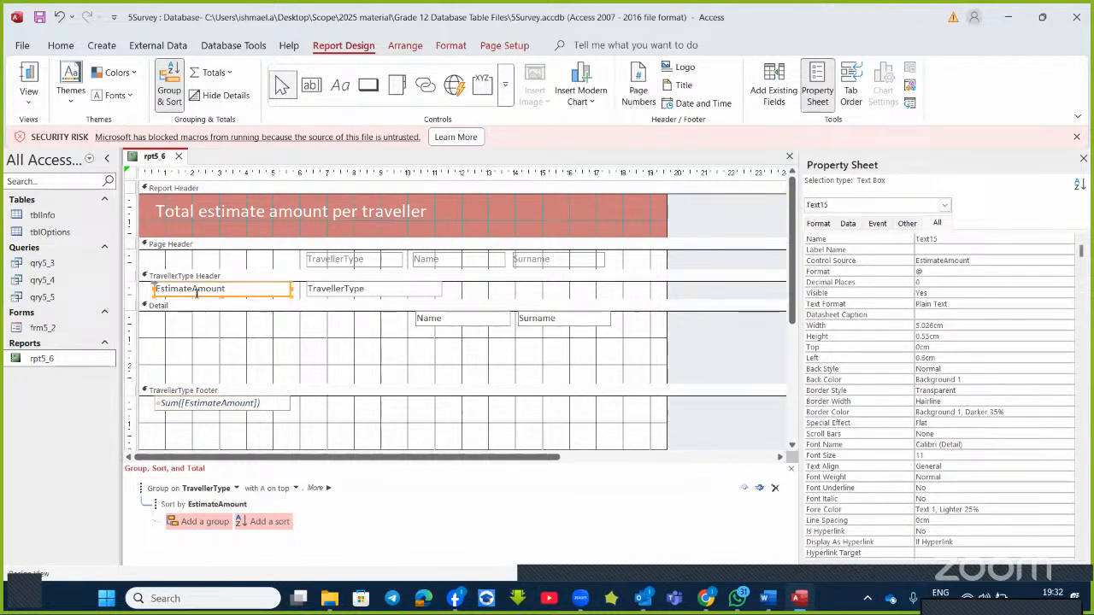
click(345, 290)
click(357, 261)
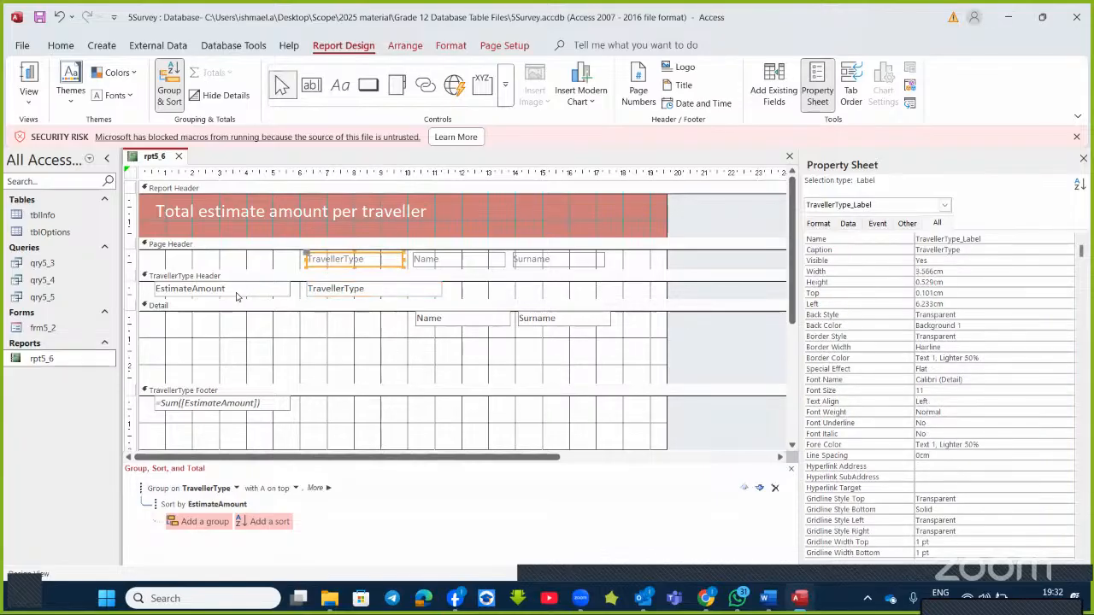
- Make the EstimateAmount text box in the TravellerType header italic and check it in Report View before returning to Design View
click(237, 295)
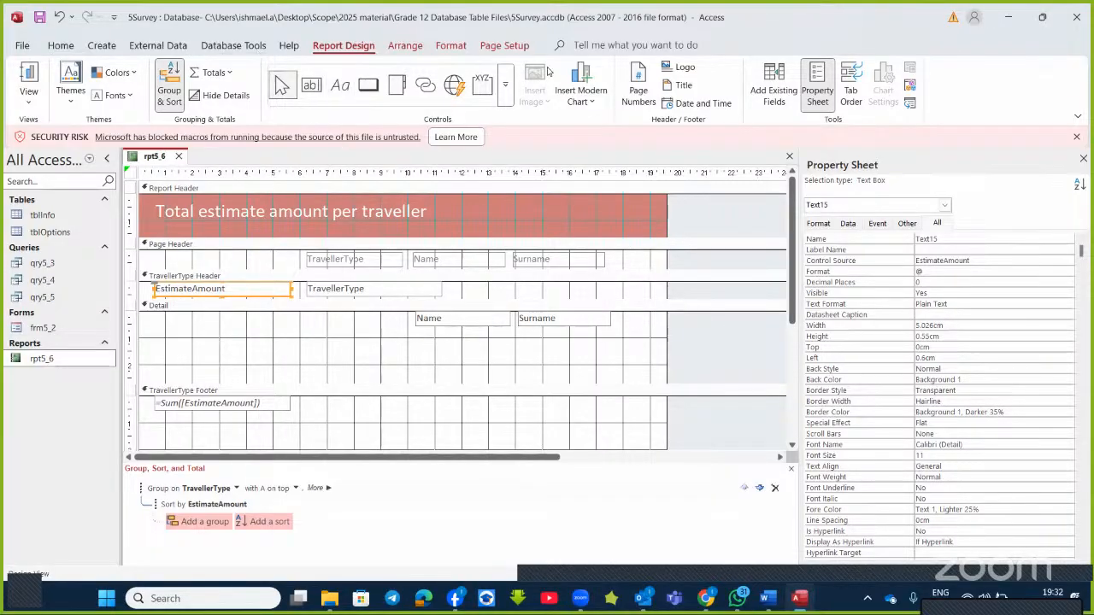
click(62, 46)
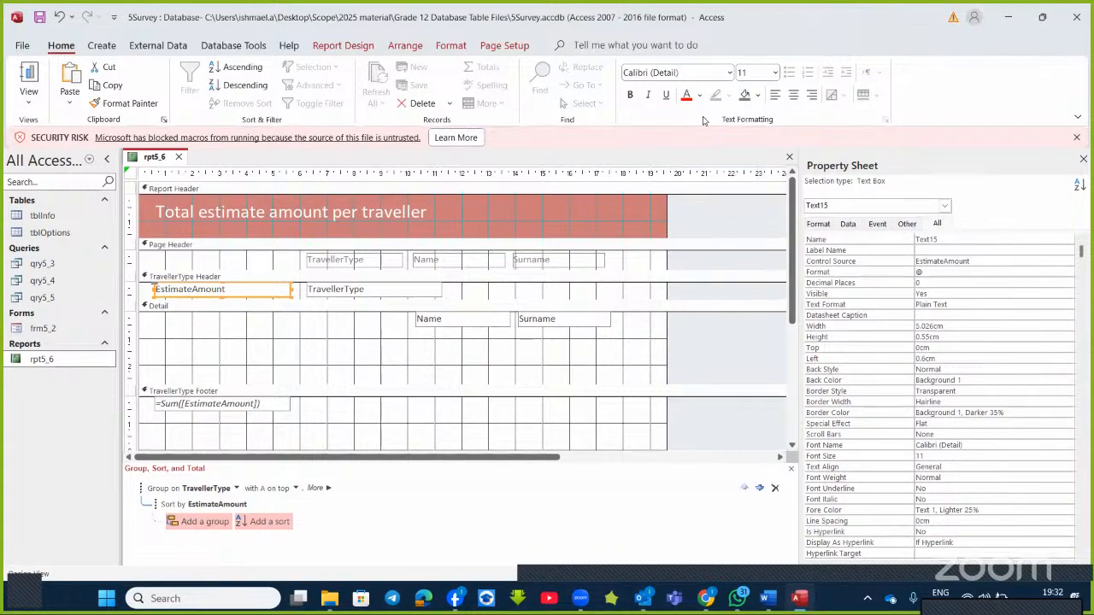
click(648, 94)
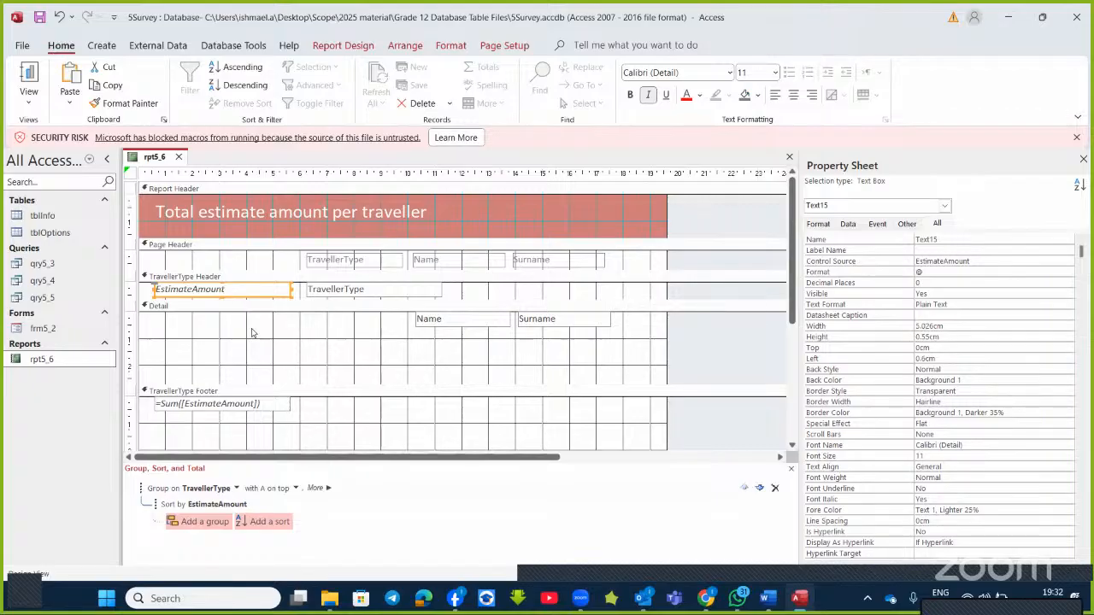
click(30, 76)
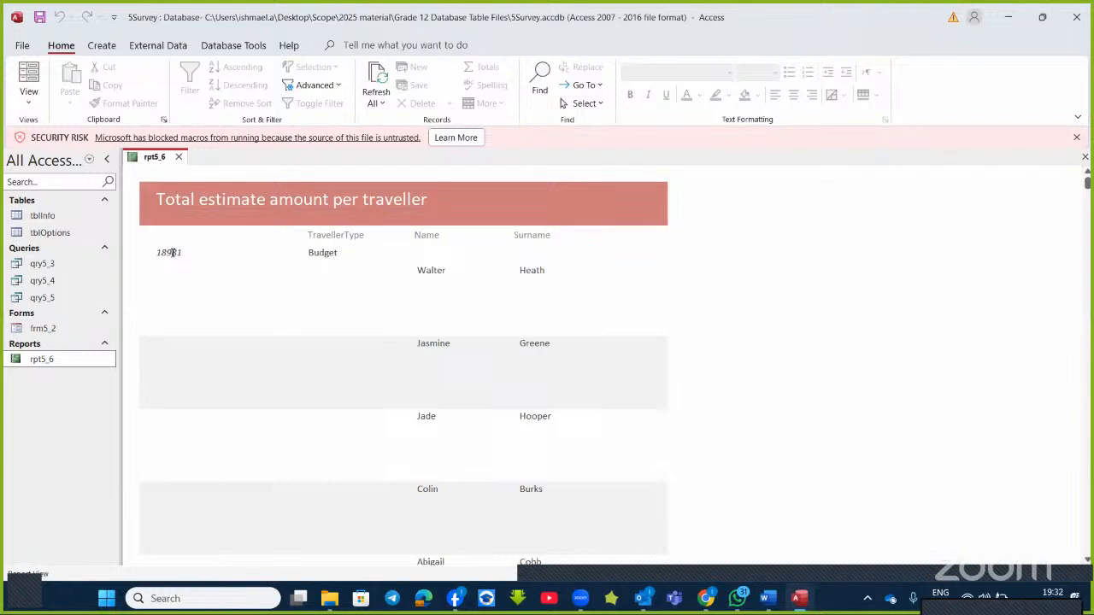
click(31, 102)
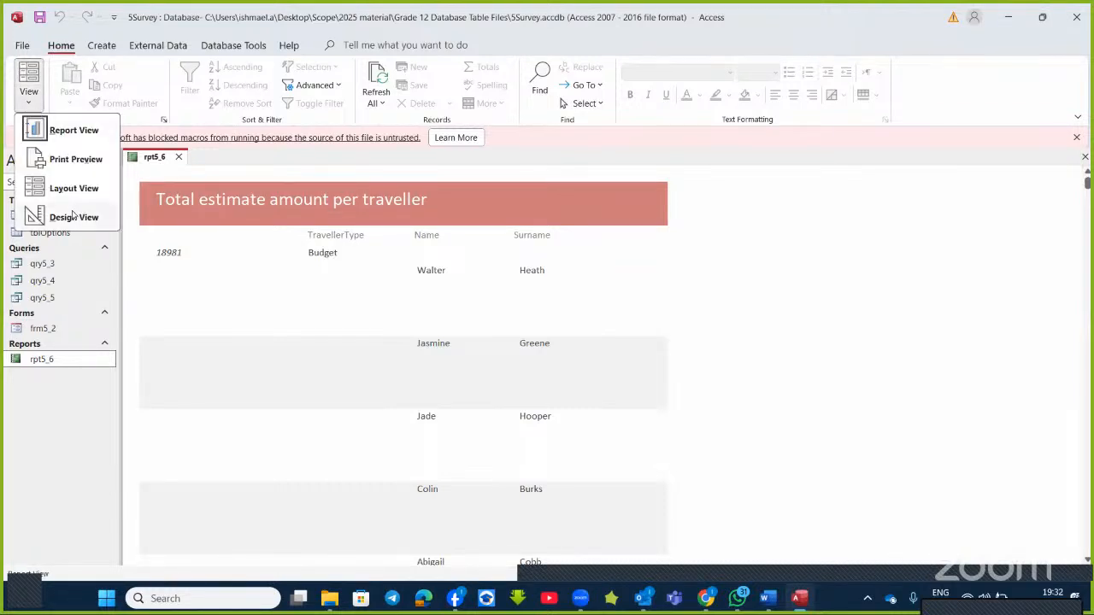
click(75, 218)
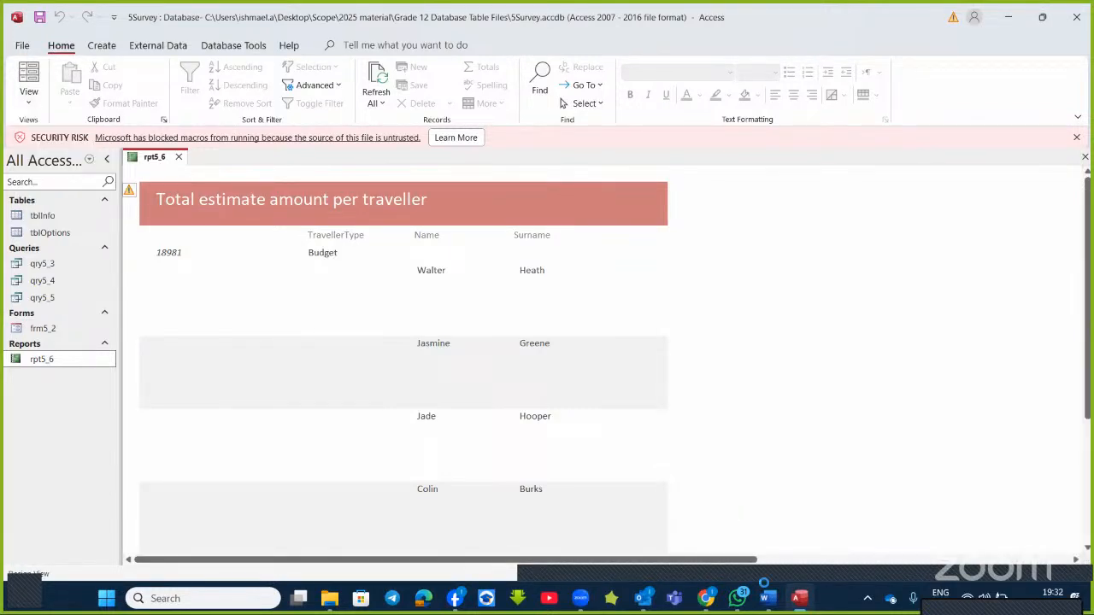
- Switch to the Word question document and read the Q5_France 2023 question after the 5SURVEY instructions
click(768, 601)
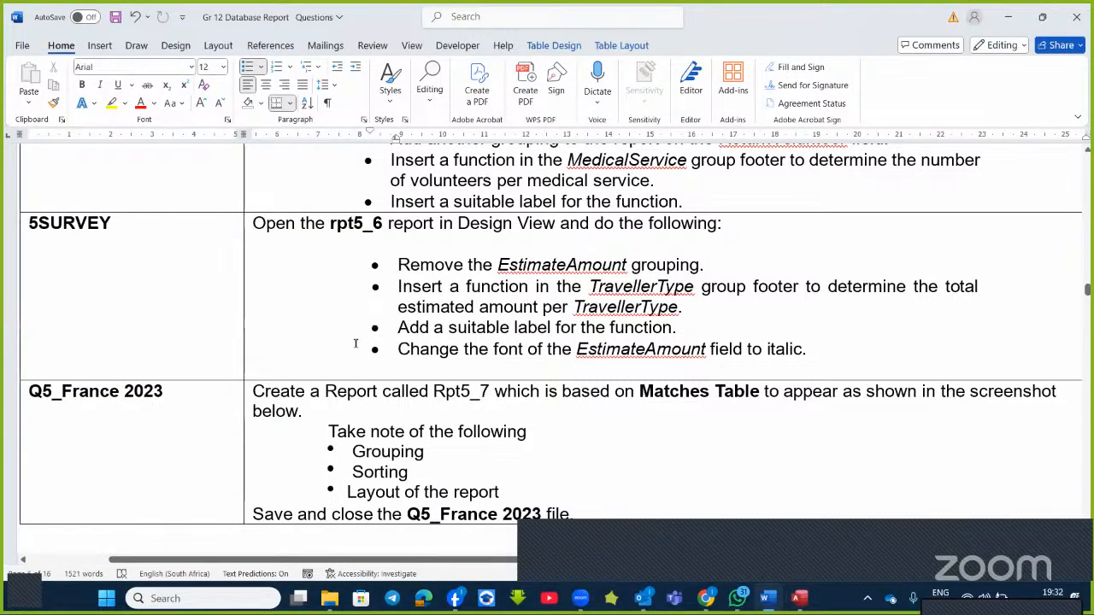
scroll(355, 344, down, 6)
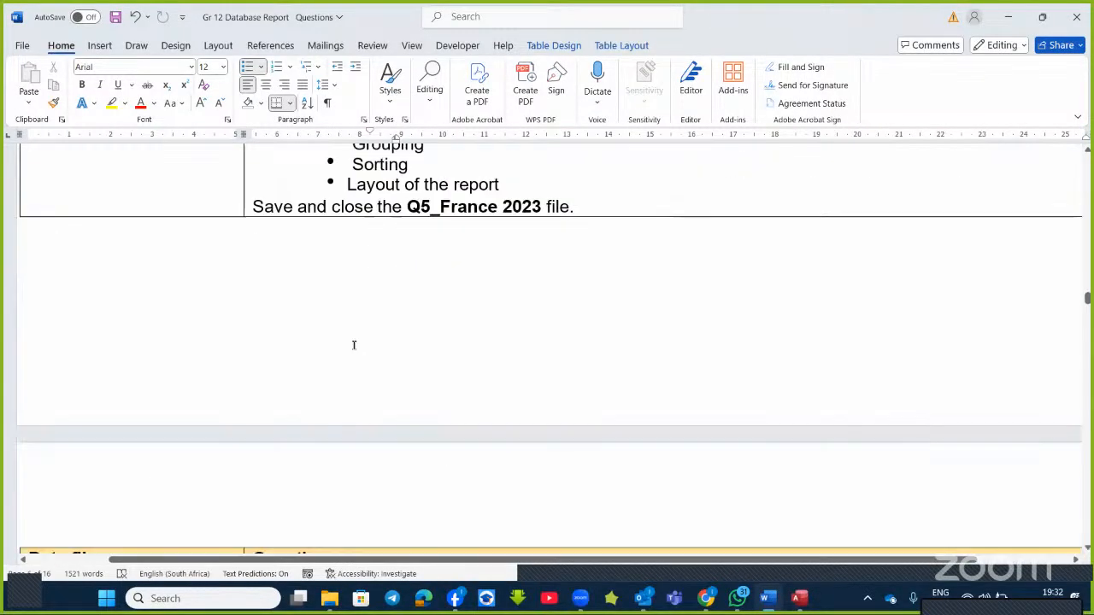
scroll(353, 344, down, 9)
scroll(355, 349, up, 2)
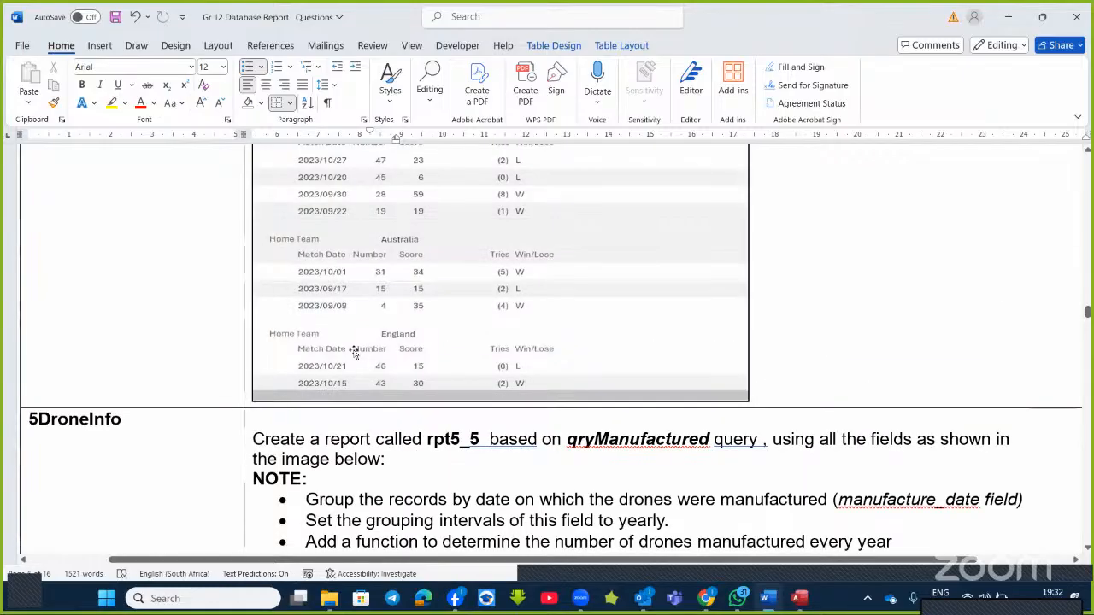
scroll(356, 351, up, 1)
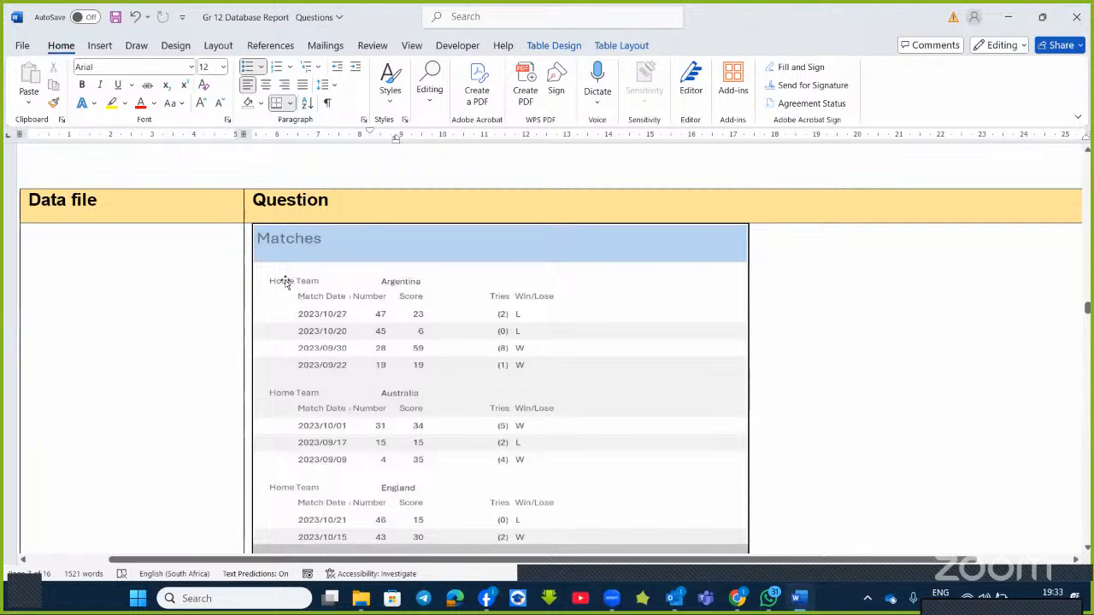
- Compare the Q5_France 2023 instructions with the Matches report screenshot, examining its grouping, sorting and layout
scroll(288, 279, up, 3)
scroll(288, 279, up, 6)
scroll(288, 279, down, 10)
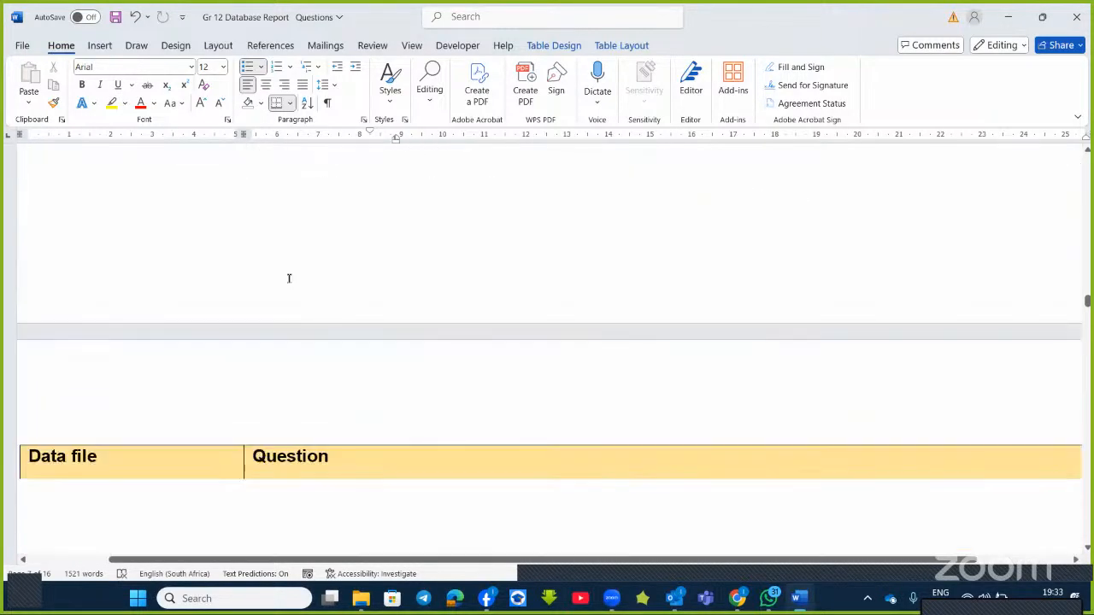
scroll(288, 280, up, 1)
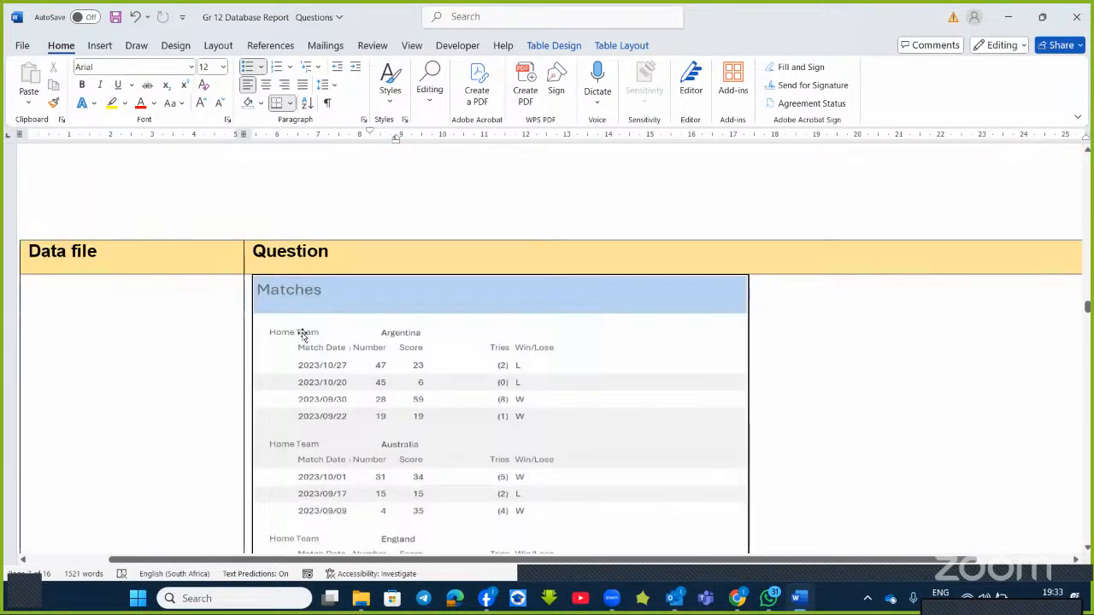
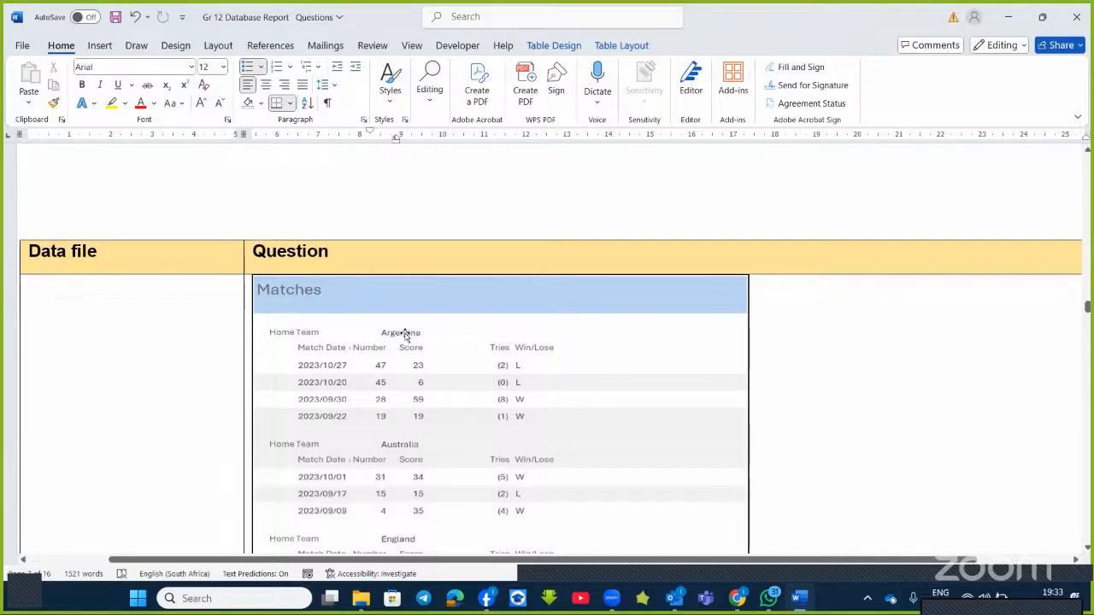
scroll(405, 335, up, 5)
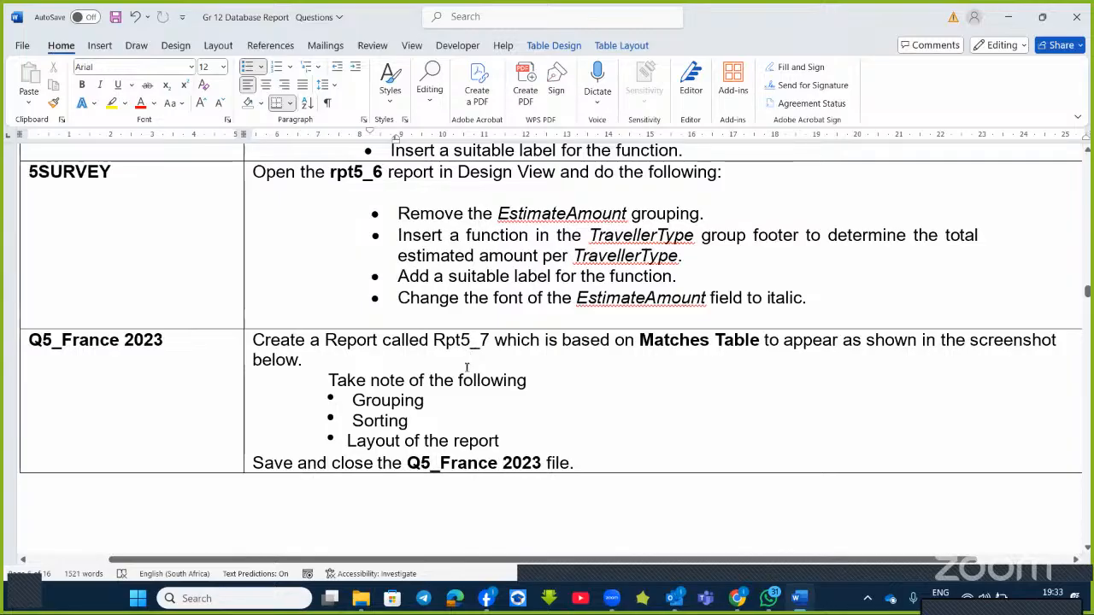
scroll(467, 367, down, 6)
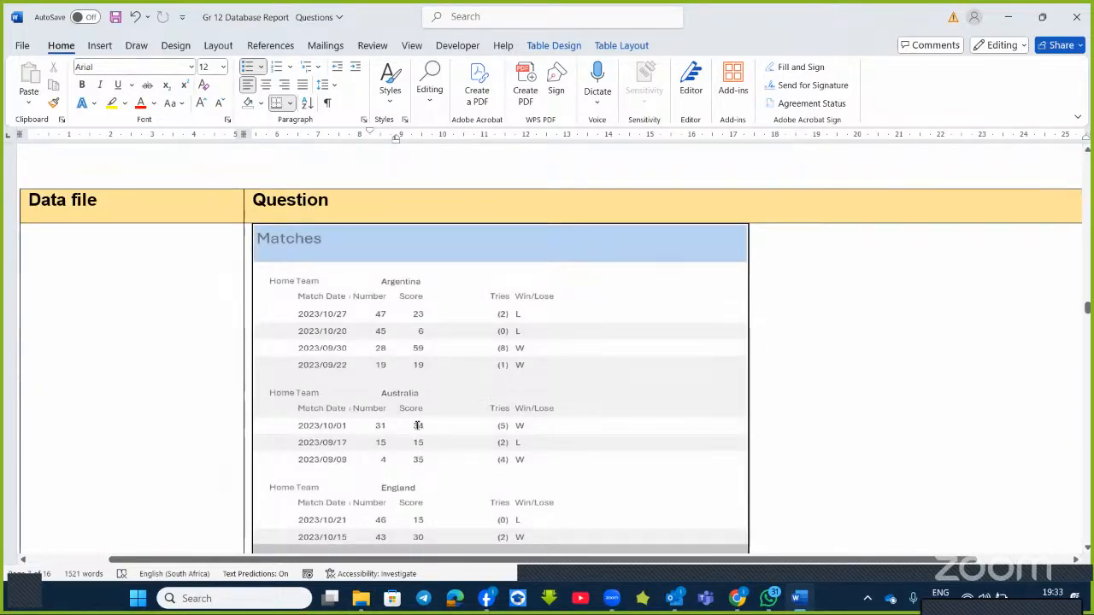
scroll(416, 427, up, 5)
scroll(415, 425, down, 2)
scroll(415, 426, up, 1)
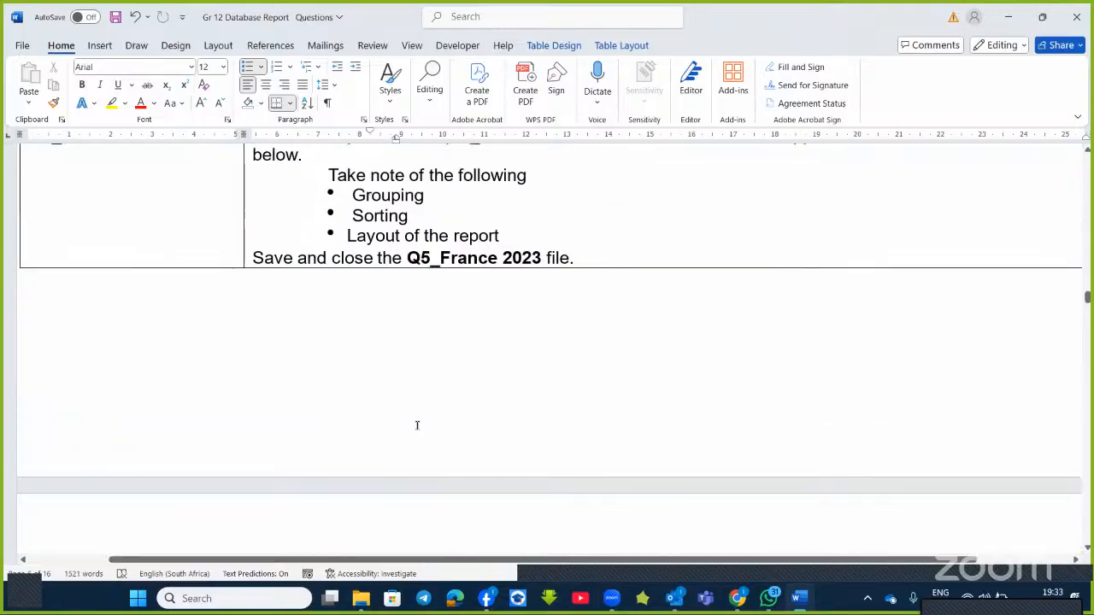
scroll(416, 426, down, 14)
scroll(416, 426, up, 3)
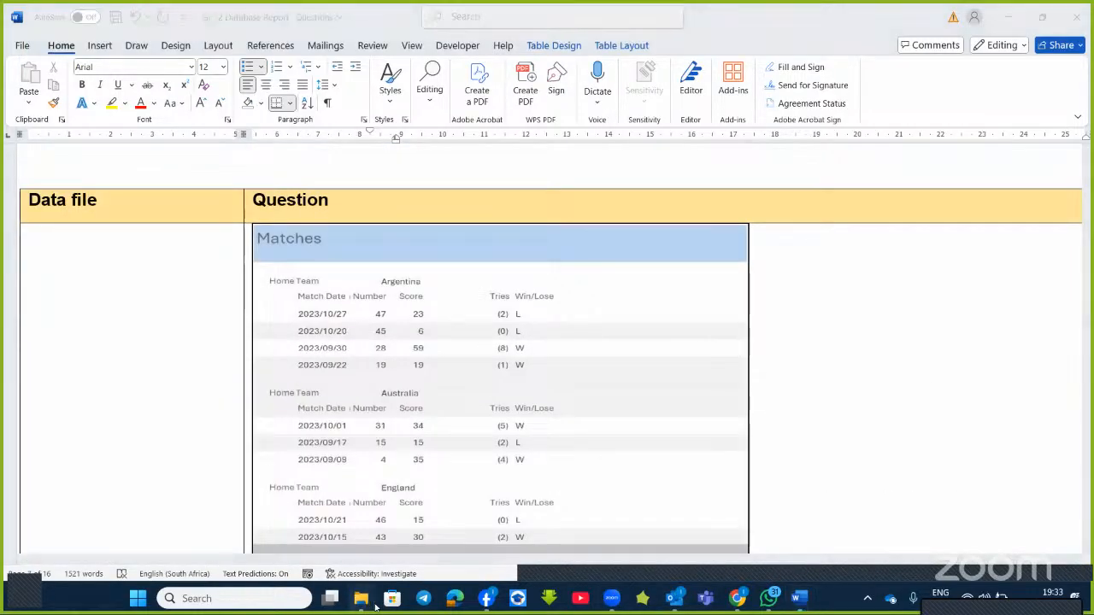
- Open the Q5_France 2023 database from the Grade 12 Database Table Files folder in File Explorer
mouse_move(363, 600)
click(282, 513)
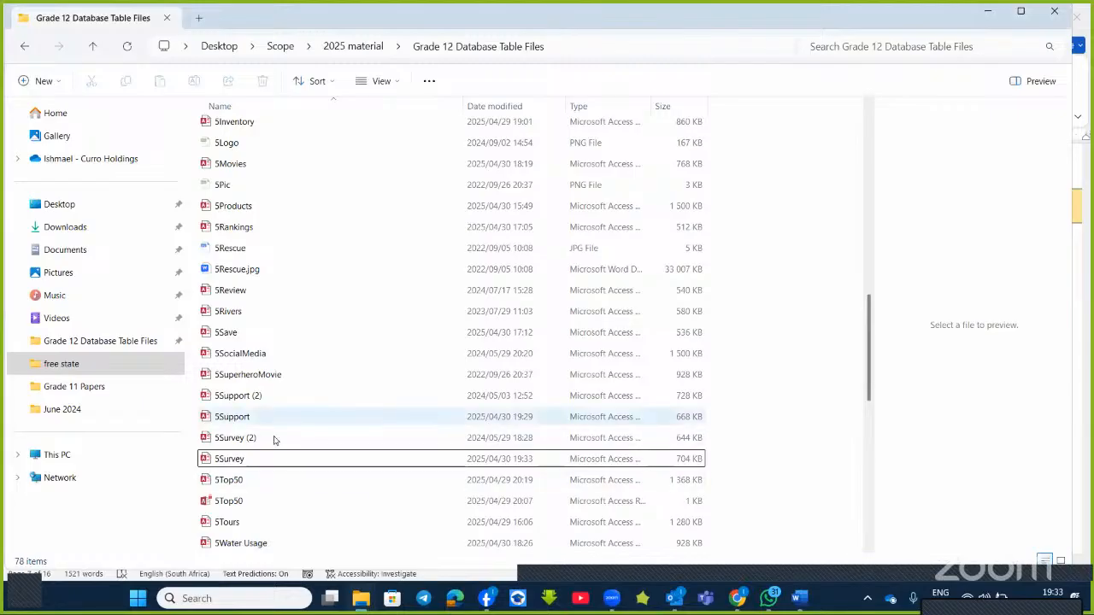
scroll(288, 465, down, 7)
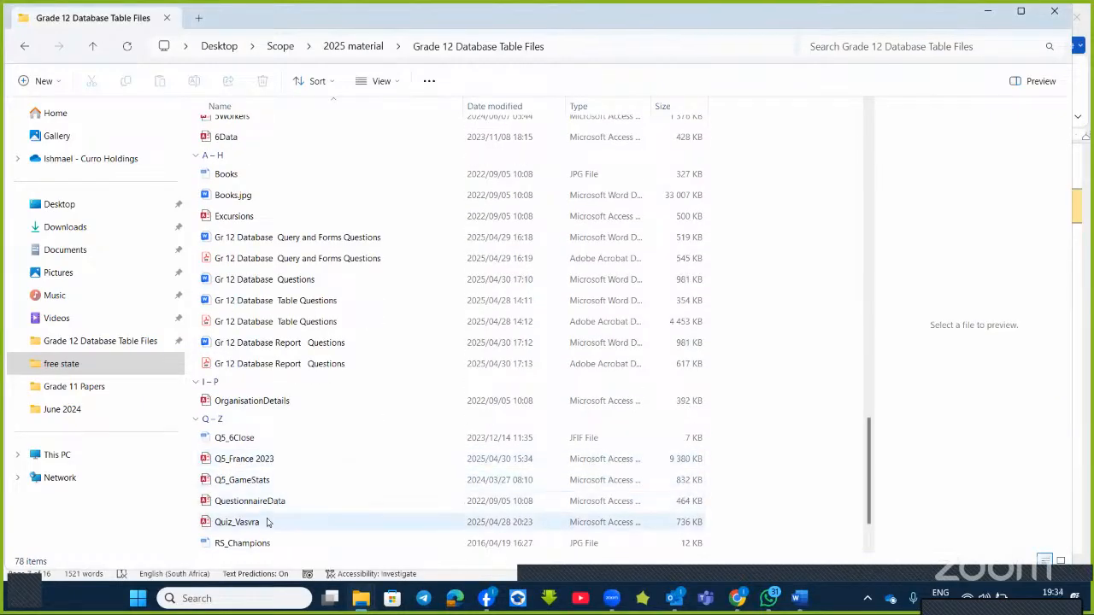
click(268, 459)
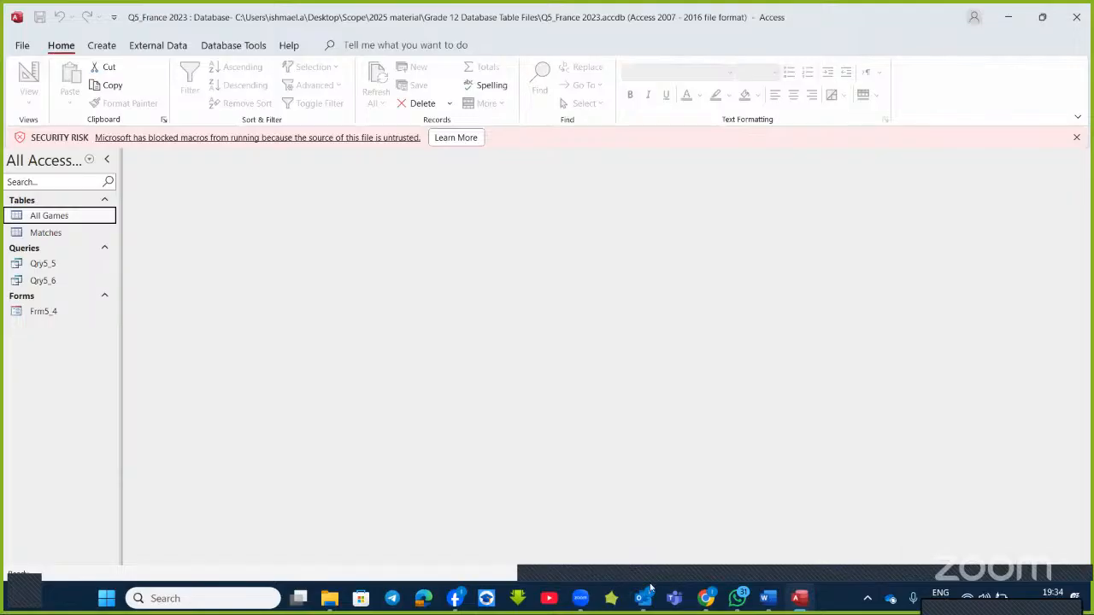
- Switch to the Word question document and reread the Q5_France 2023 instructions and the Matches report screenshot
click(768, 600)
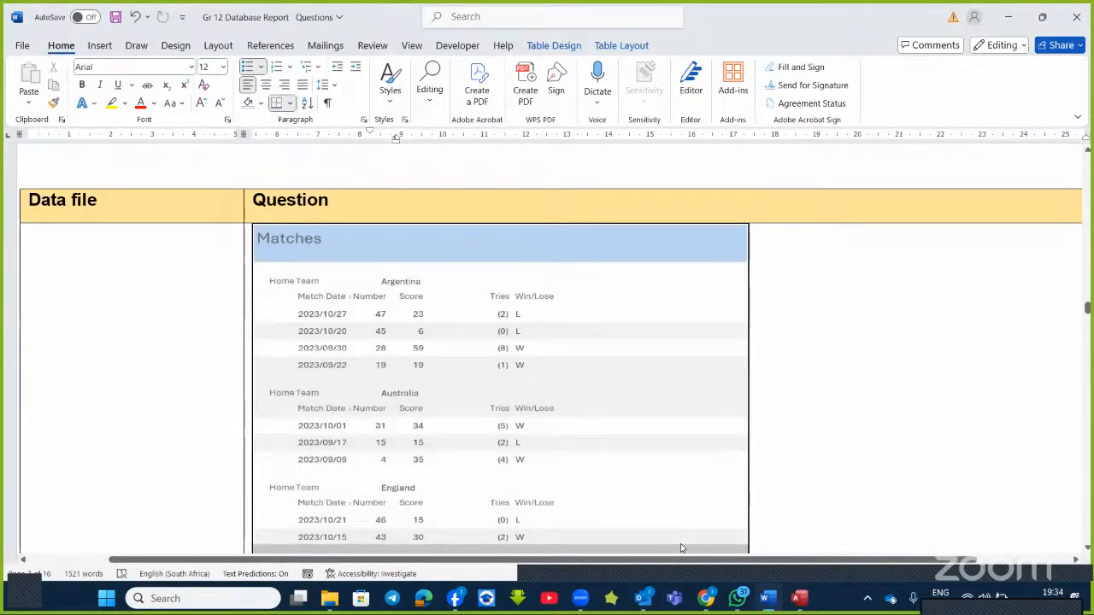
scroll(495, 375, up, 5)
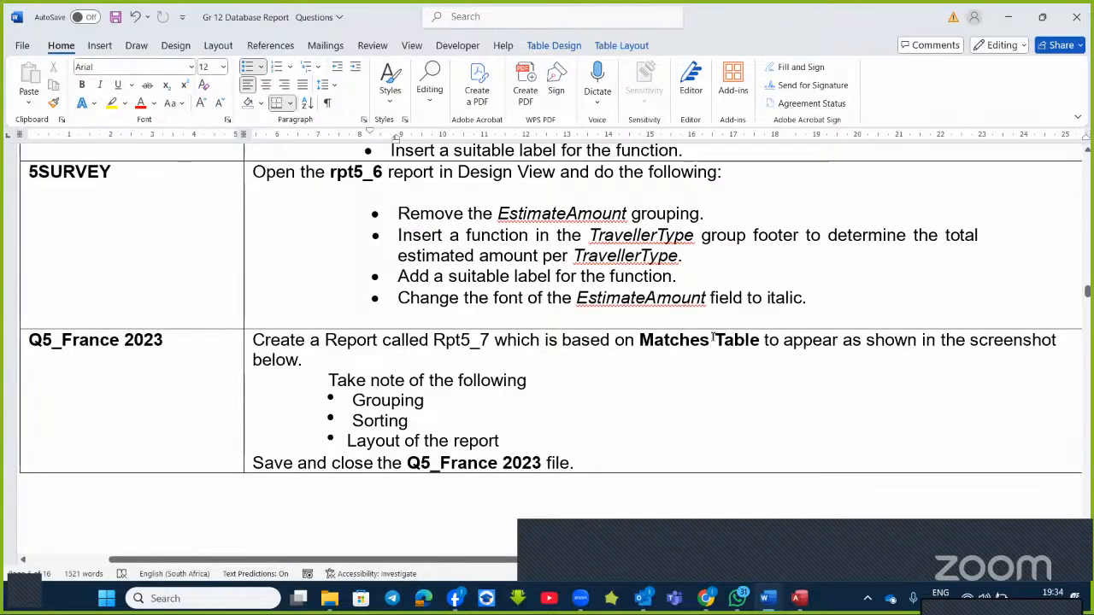
scroll(504, 382, down, 3)
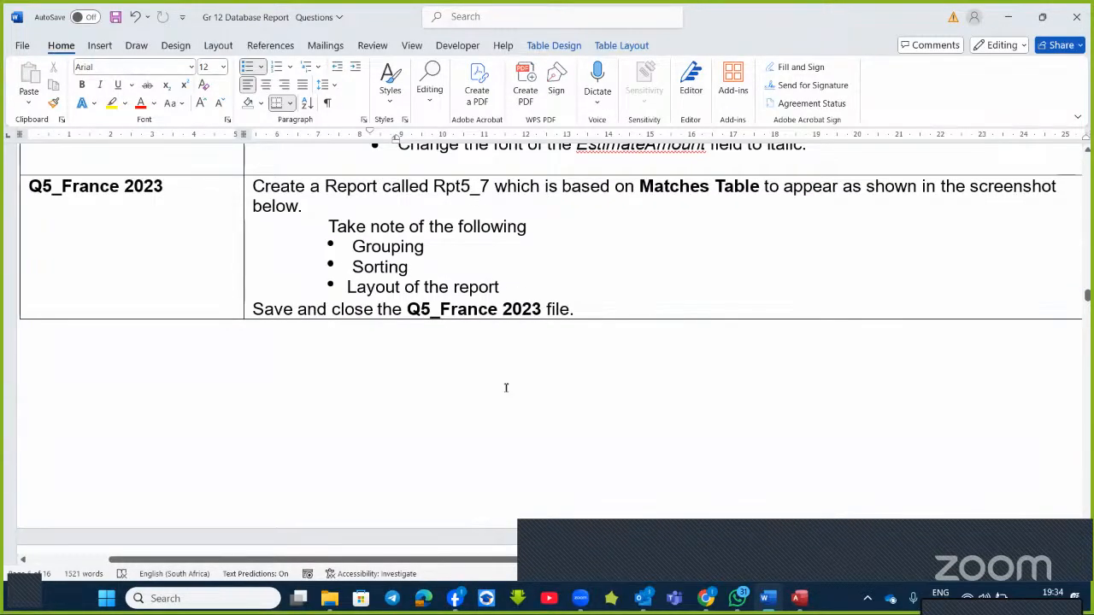
scroll(506, 390, down, 5)
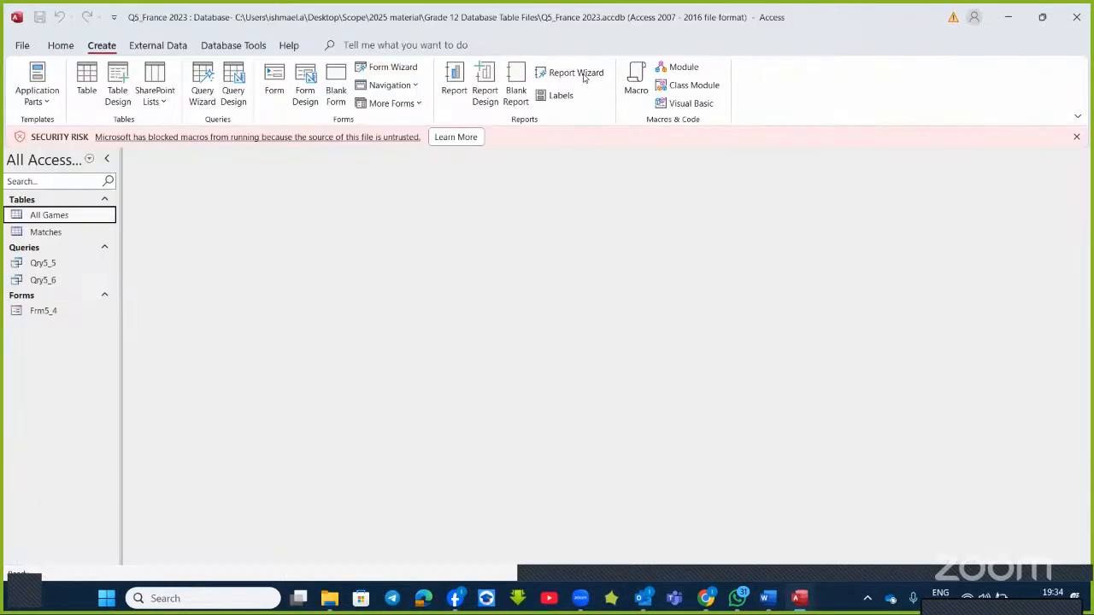
- In Access, start the Report Wizard with the Matches table as its source and check the required fields in the Word screenshot
click(576, 72)
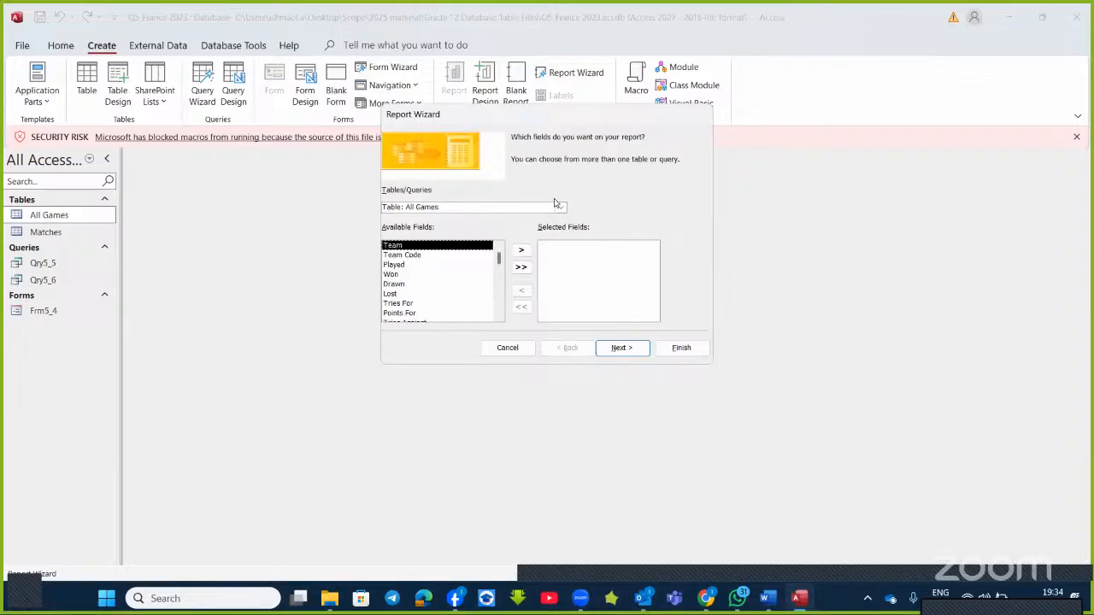
click(558, 208)
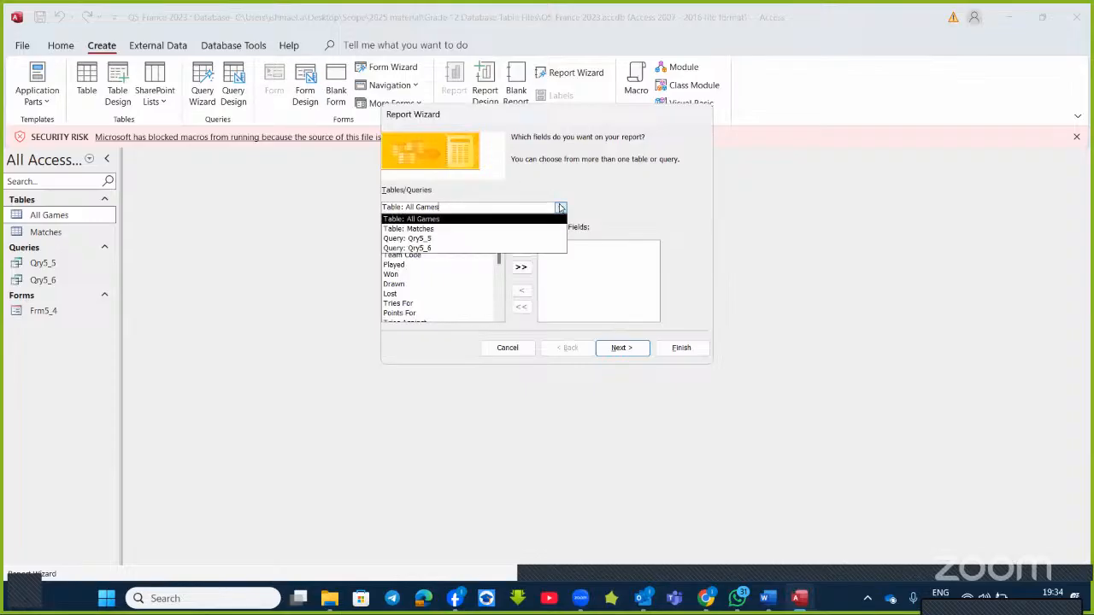
click(447, 233)
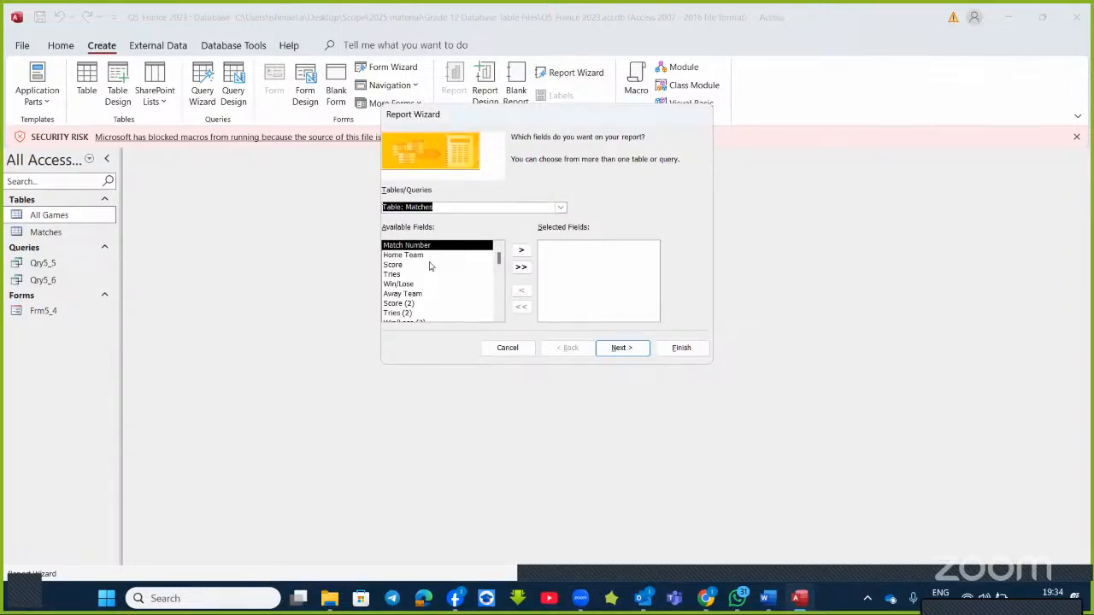
click(770, 600)
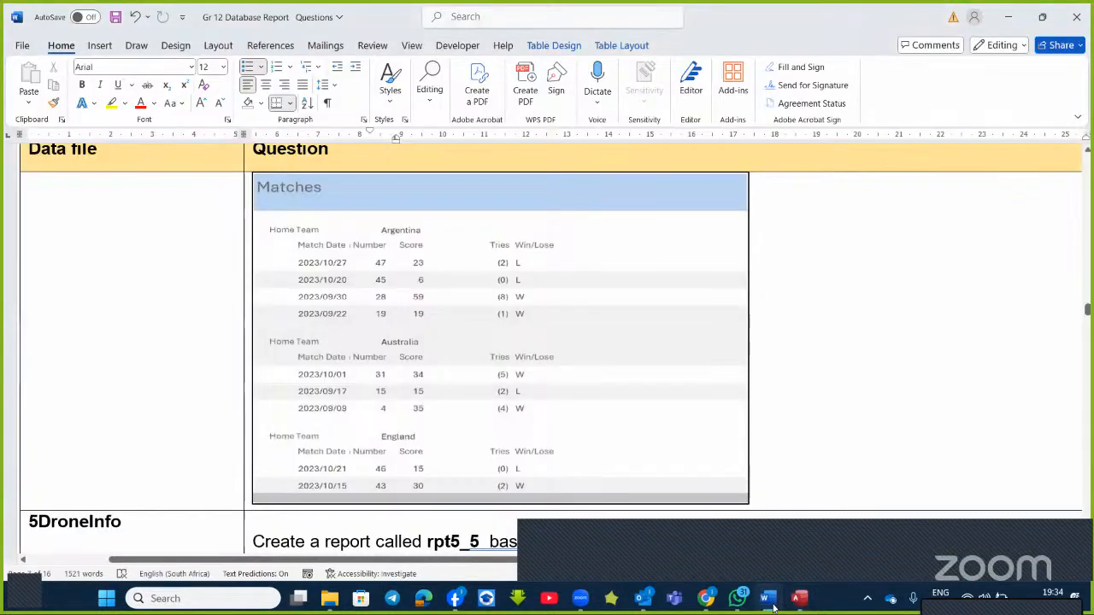
click(771, 607)
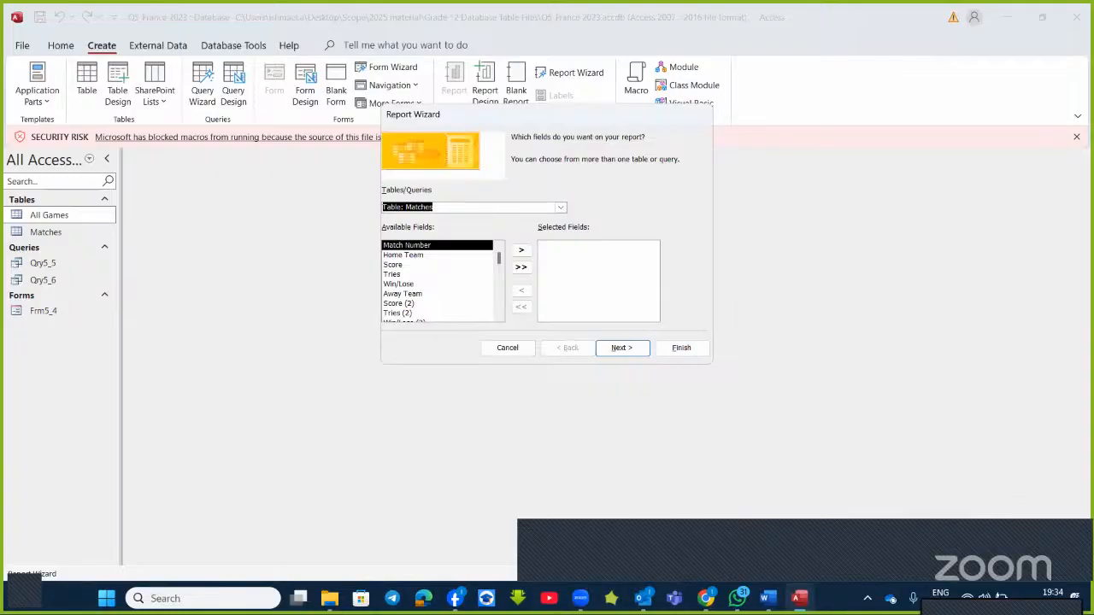
click(769, 602)
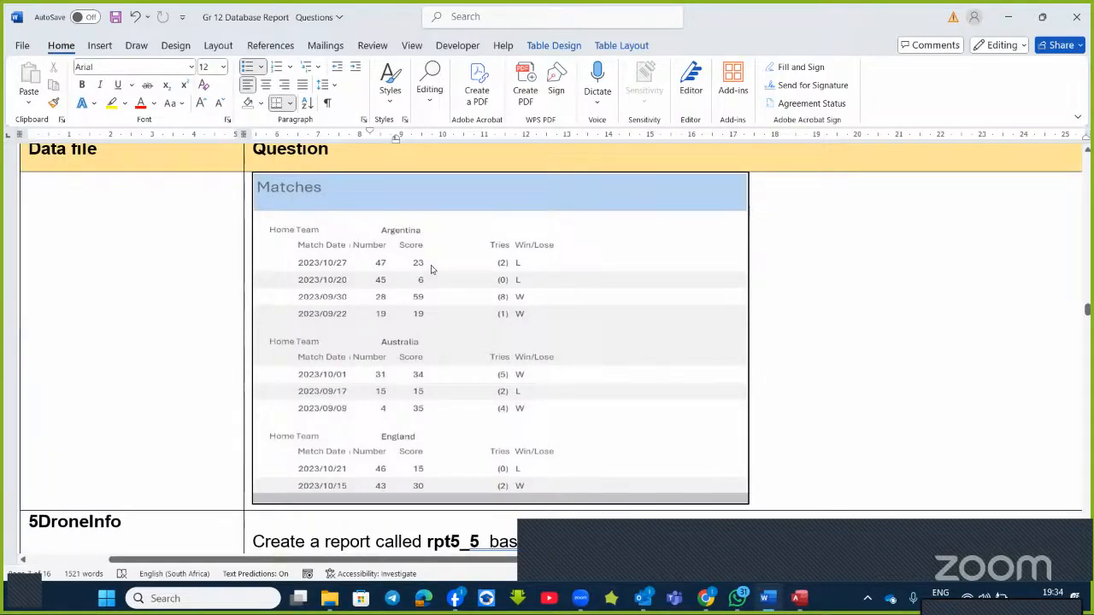
- Add the Home Team, Match Date, Match Number, Score, Tries and Win/Lose fields to the report, in that order
key(alt+Tab)
scroll(427, 290, down, 1)
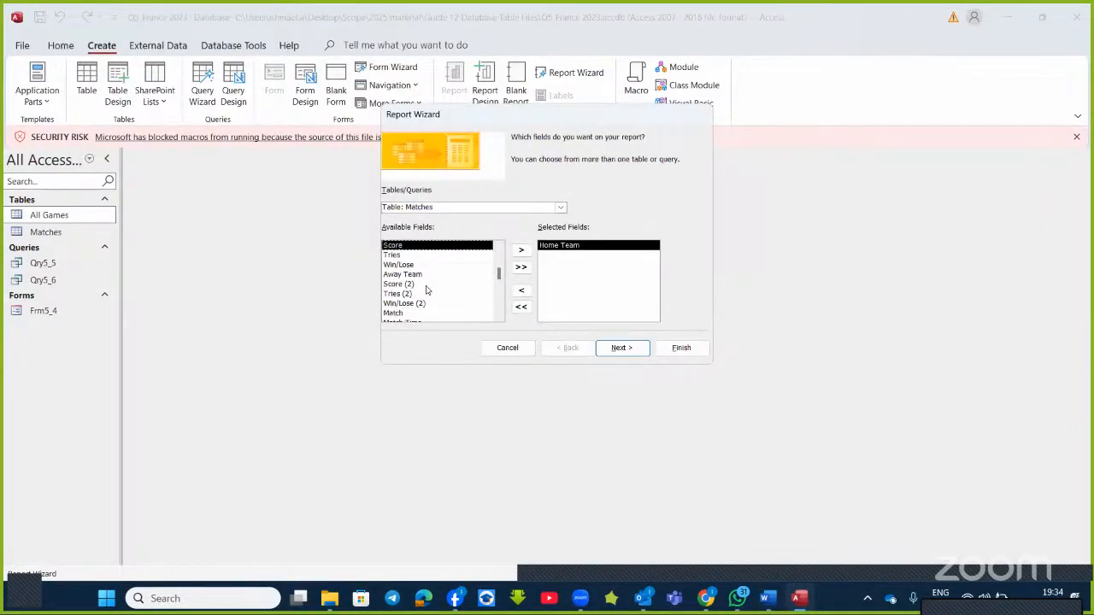
scroll(427, 290, down, 2)
double_click(418, 313)
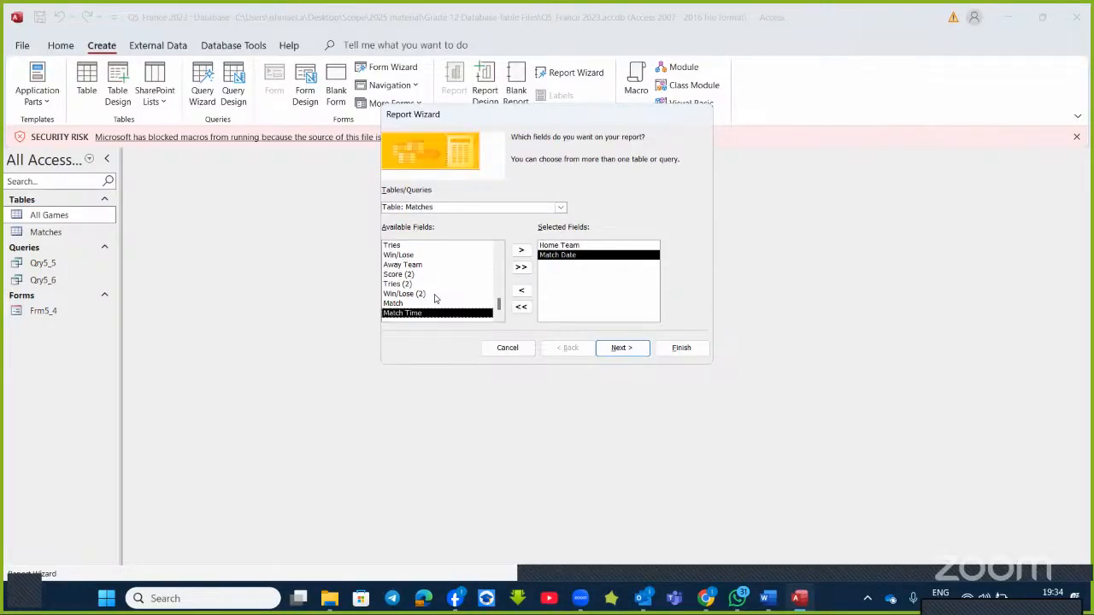
scroll(434, 297, up, 2)
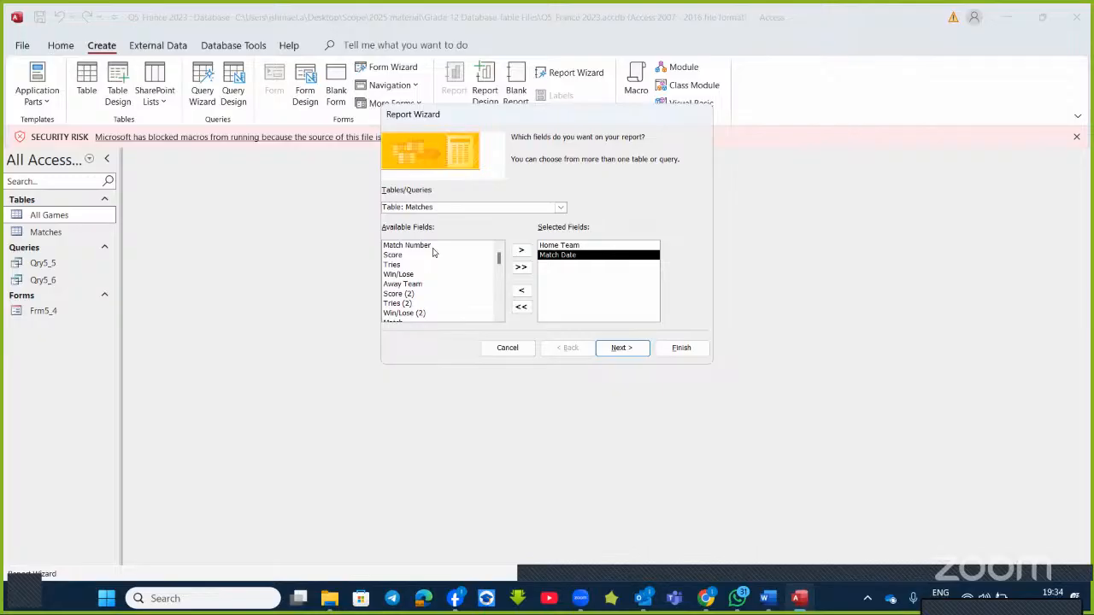
double_click(434, 247)
double_click(416, 246)
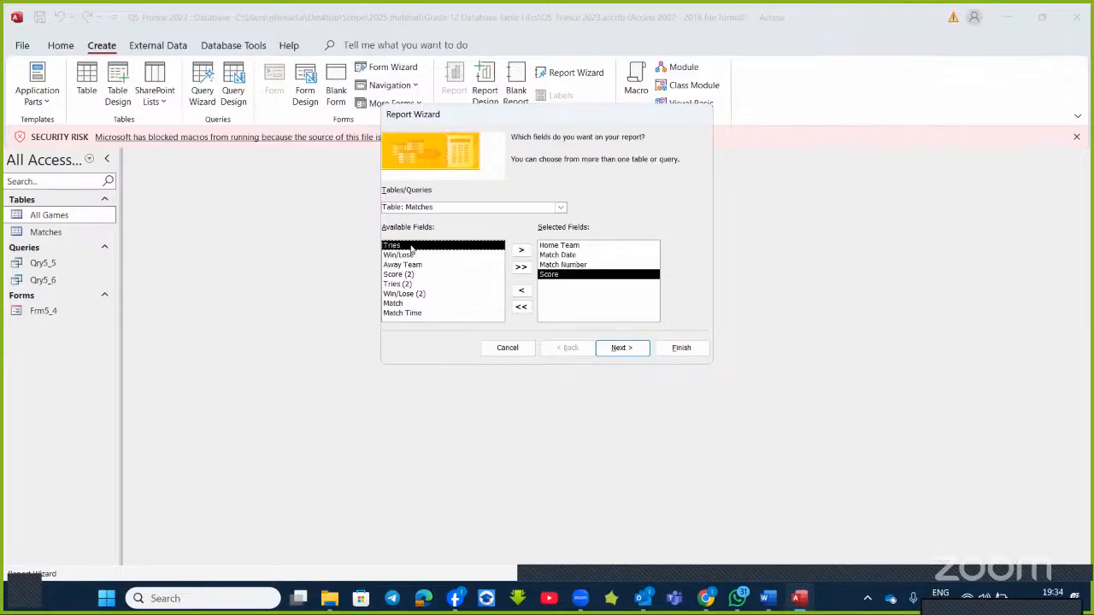
double_click(403, 246)
double_click(405, 247)
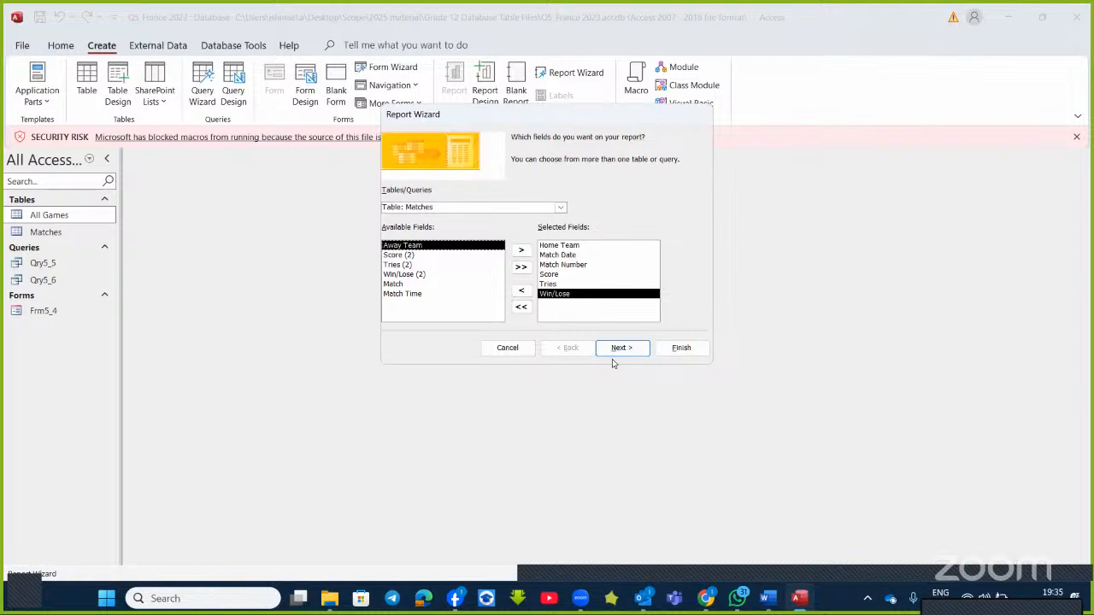
- Accept the selected fields and group the report by Home Team
click(628, 347)
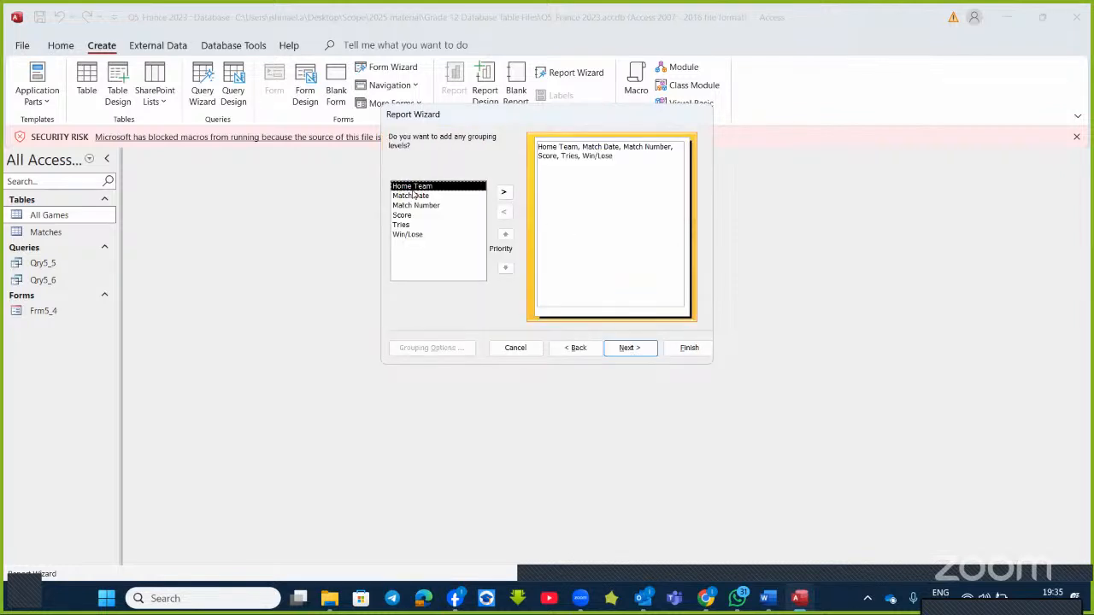
click(503, 193)
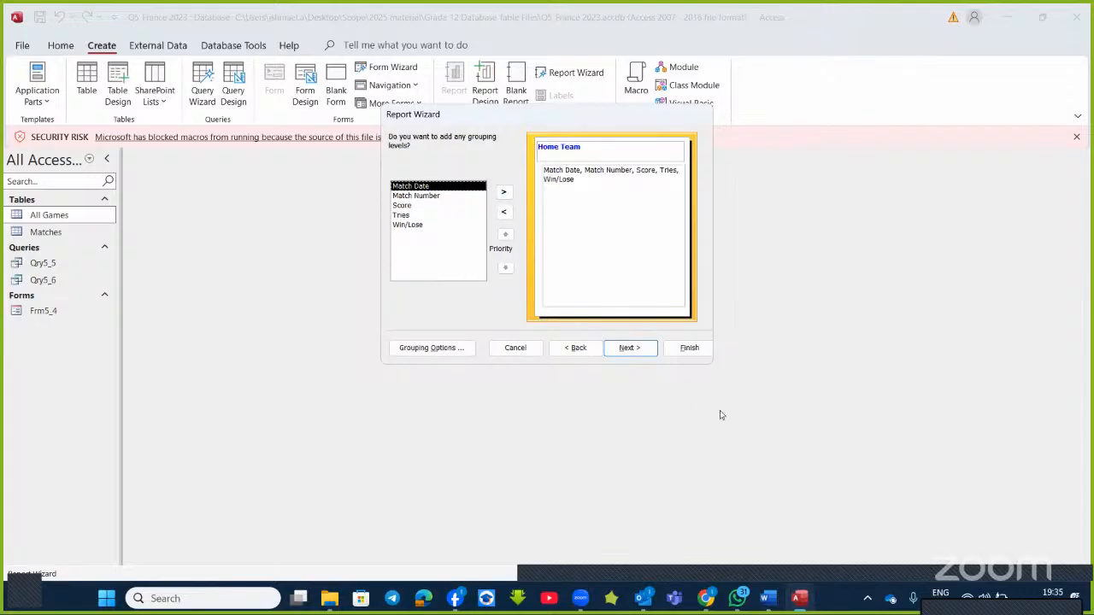
click(639, 354)
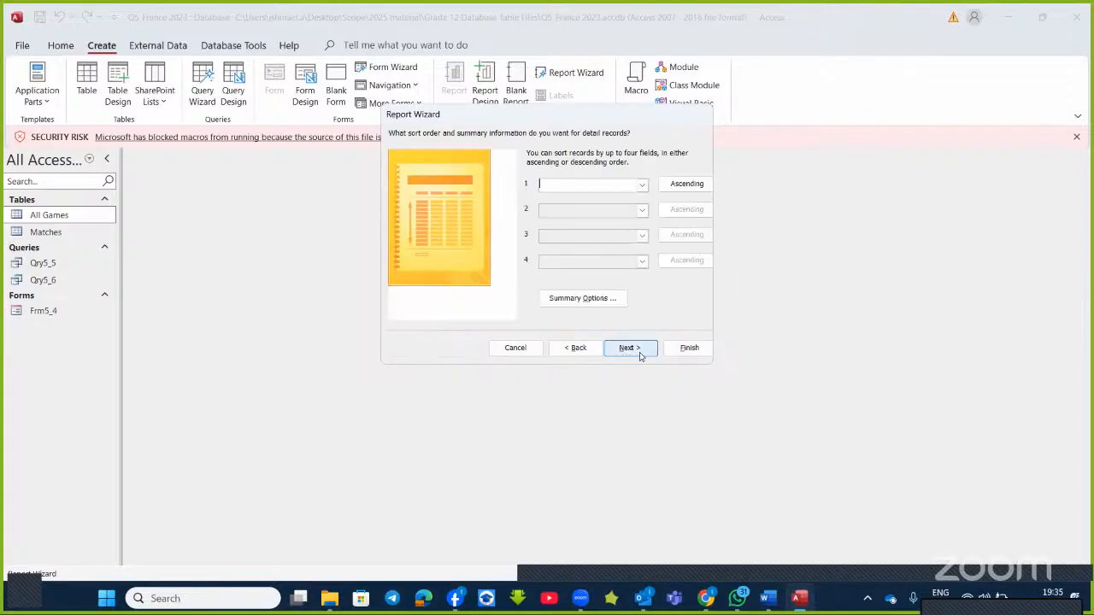
- Leave the sort order empty and lay out the report as Stepped in Landscape orientation
click(639, 354)
click(571, 201)
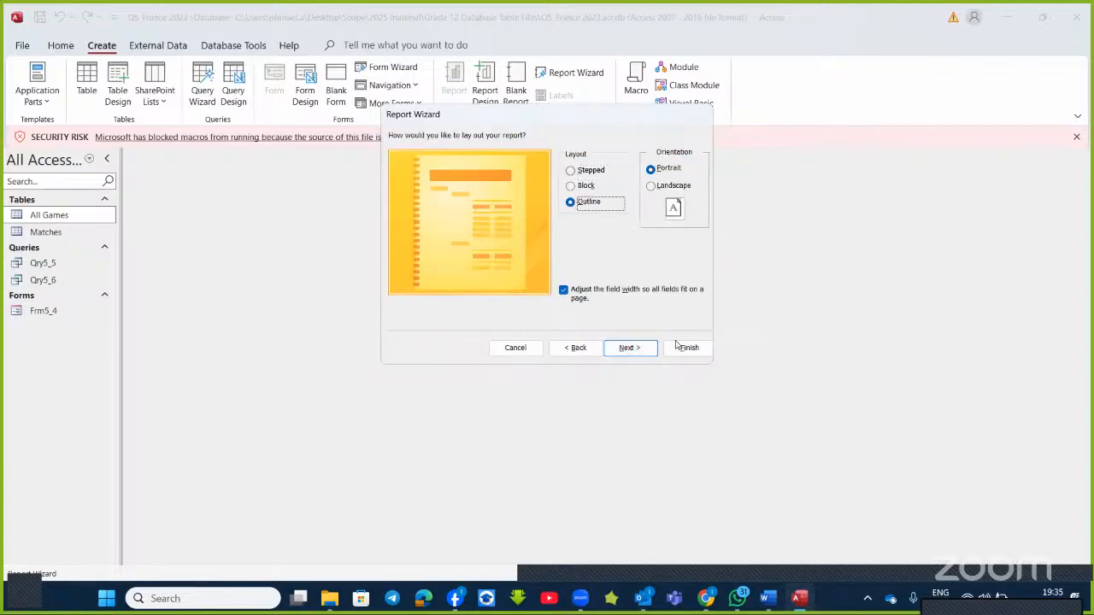
click(571, 170)
click(671, 185)
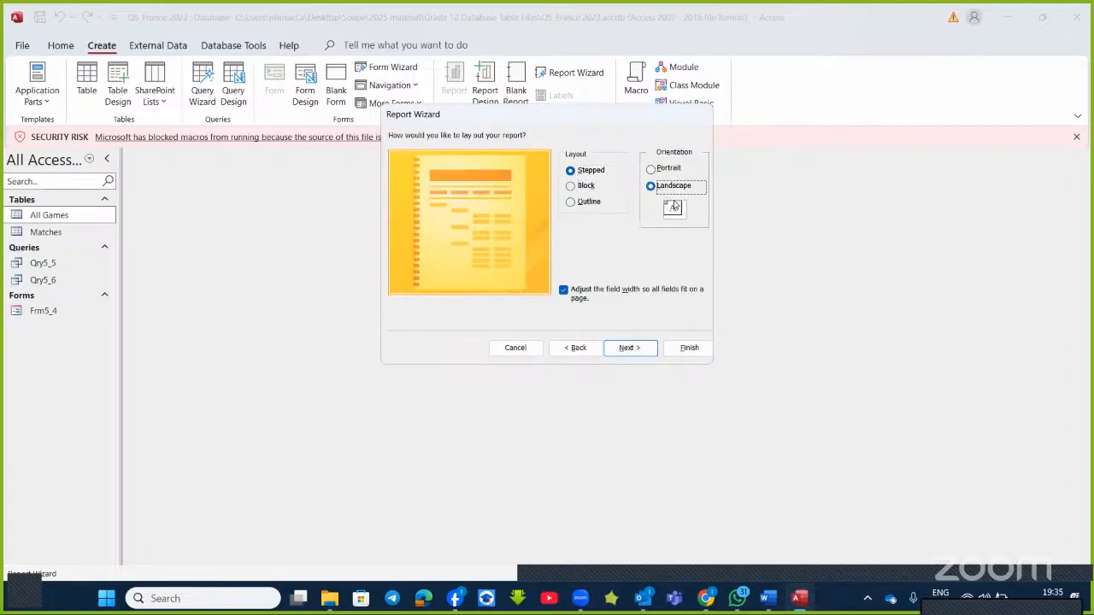
click(632, 347)
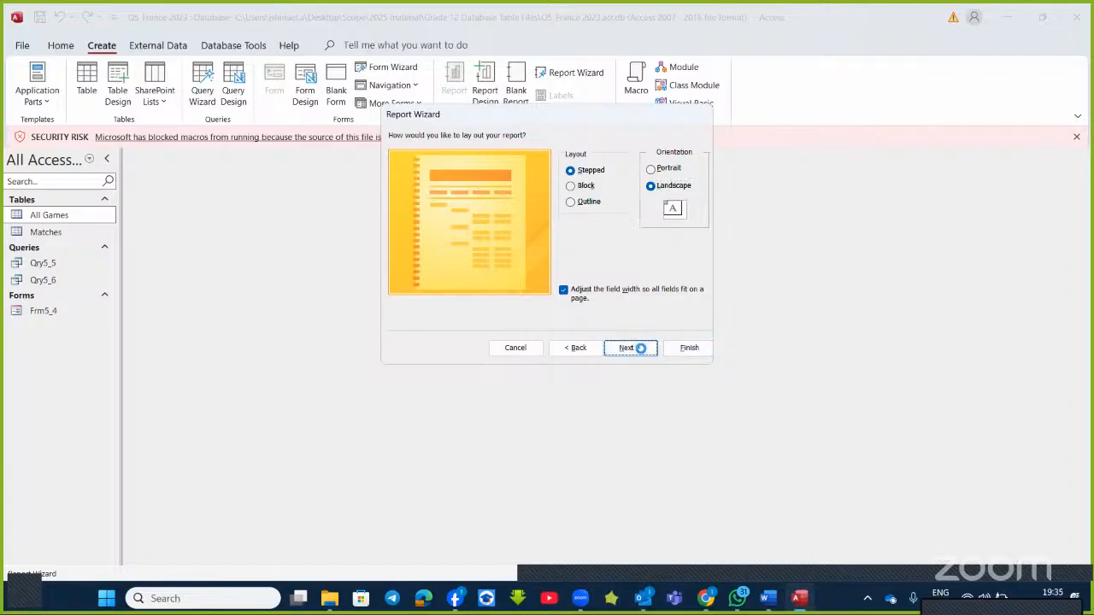
- Title the report rpt5_6, choose to modify its design and finish the wizard, cancelling the wait for the printer connection
click(594, 272)
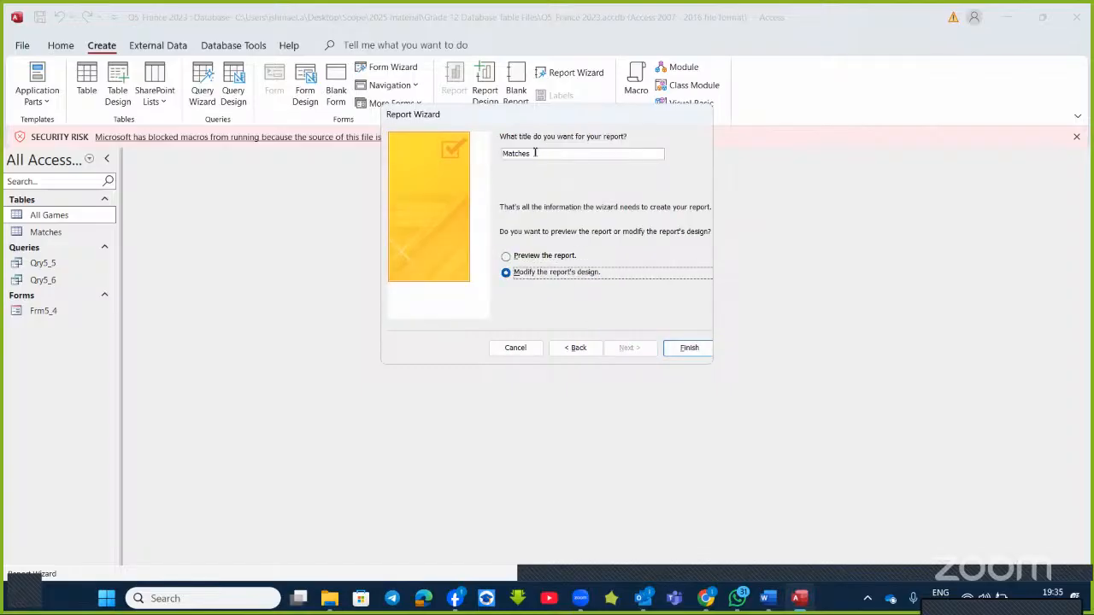
click(535, 153)
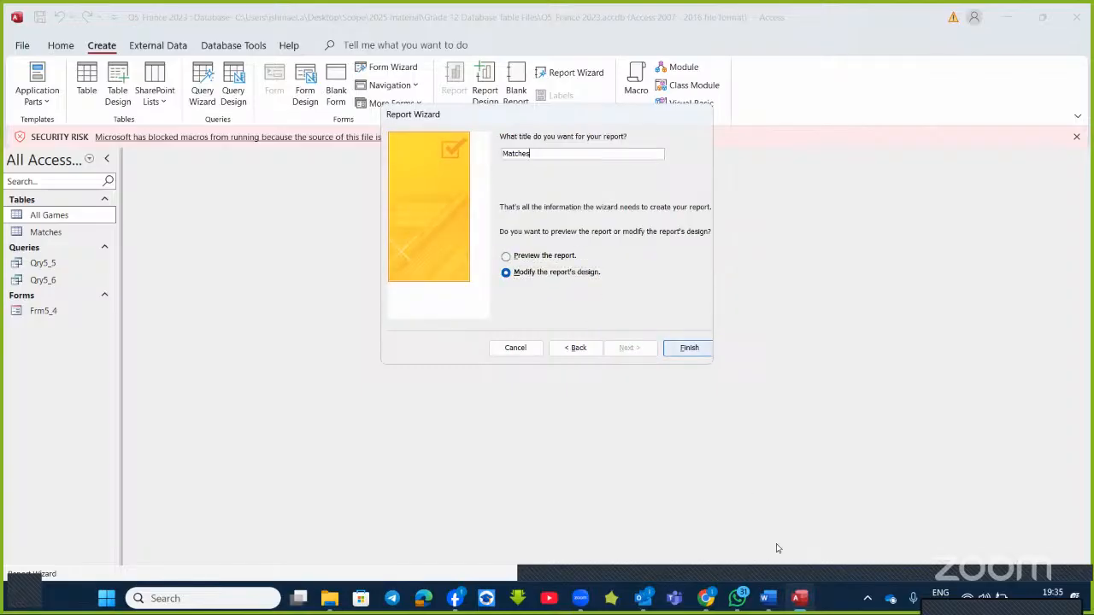
click(780, 603)
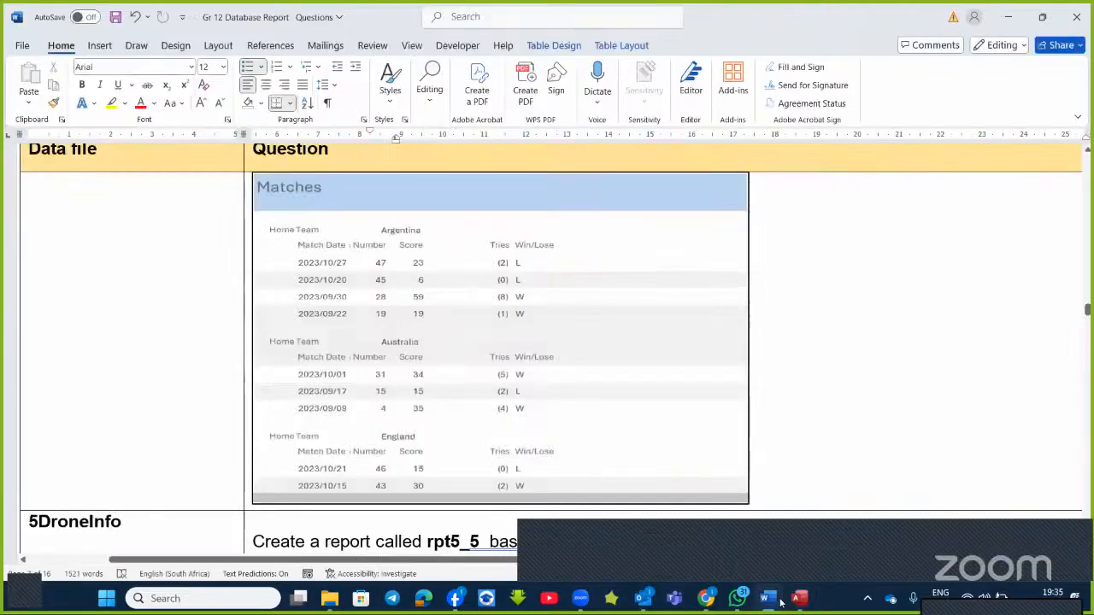
click(780, 604)
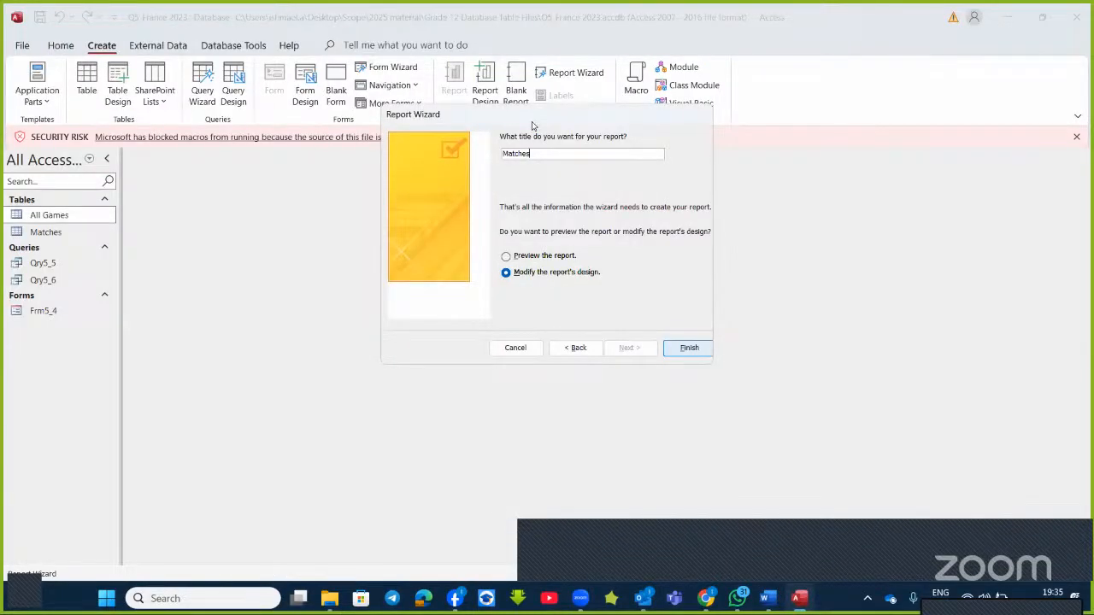
key(BackSpace)
key(BackSpace)
key(BackSpace)
key(BackSpace)
key(BackSpace)
key(BackSpace)
key(BackSpace)
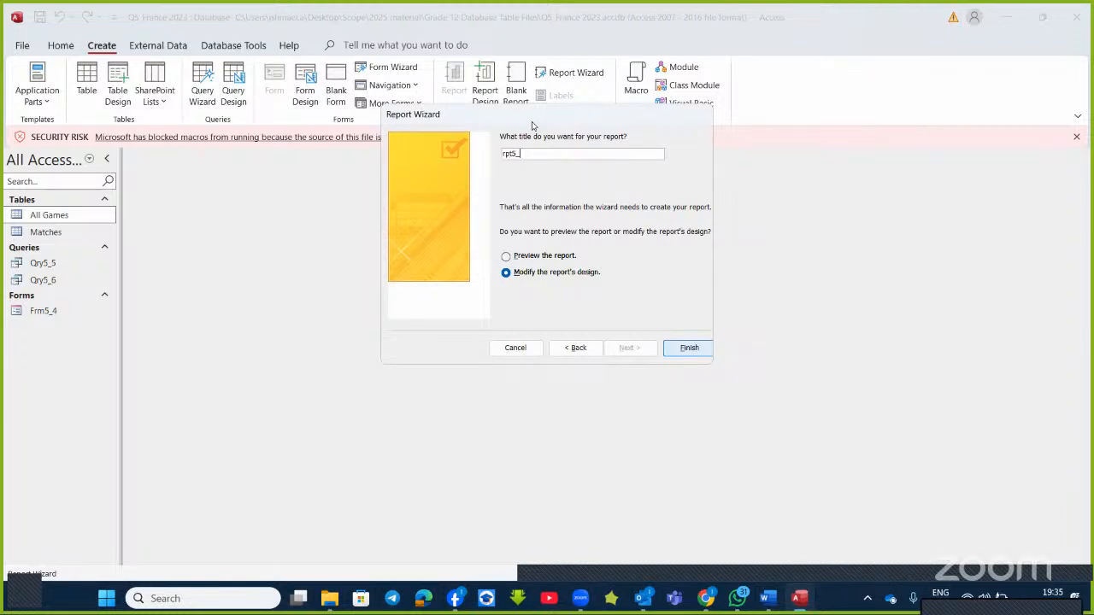
click(691, 348)
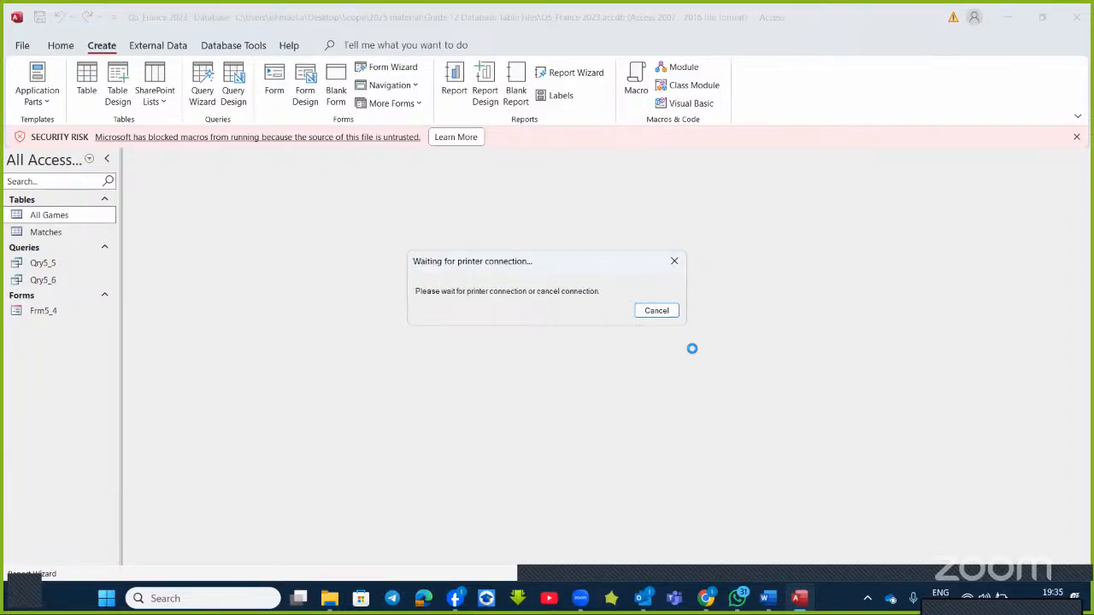
click(657, 310)
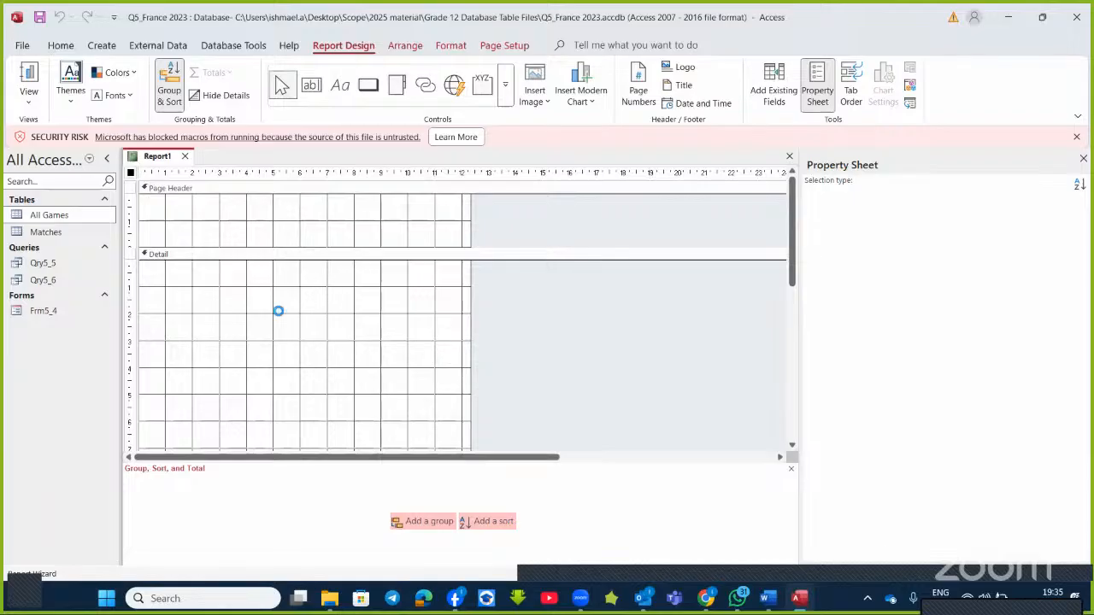
- Display the report's output and compare its layout with the Matches example in the Word question document
click(31, 78)
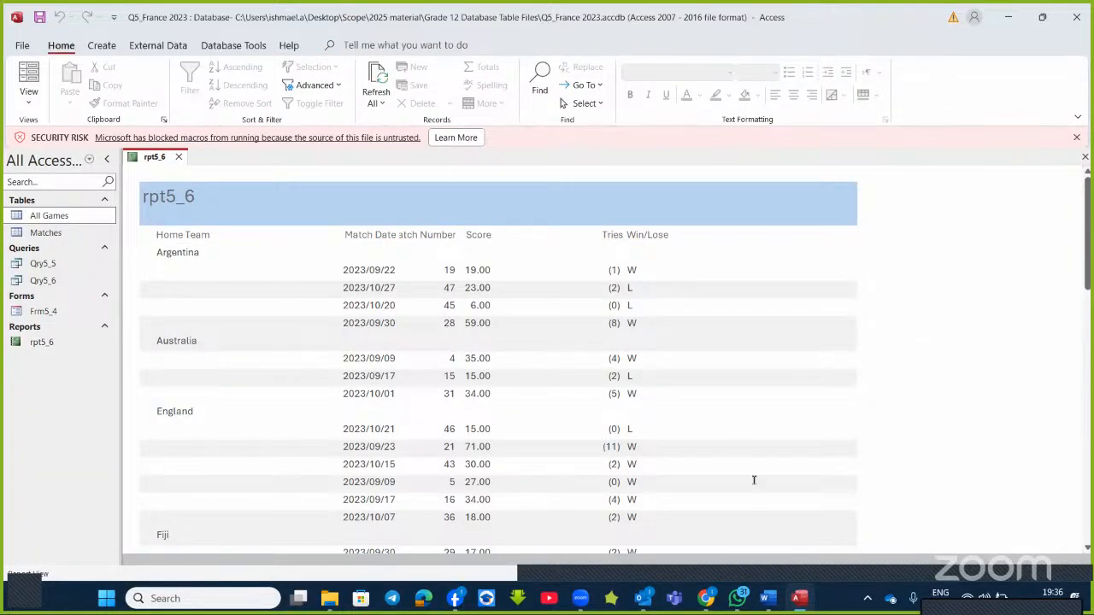
click(778, 609)
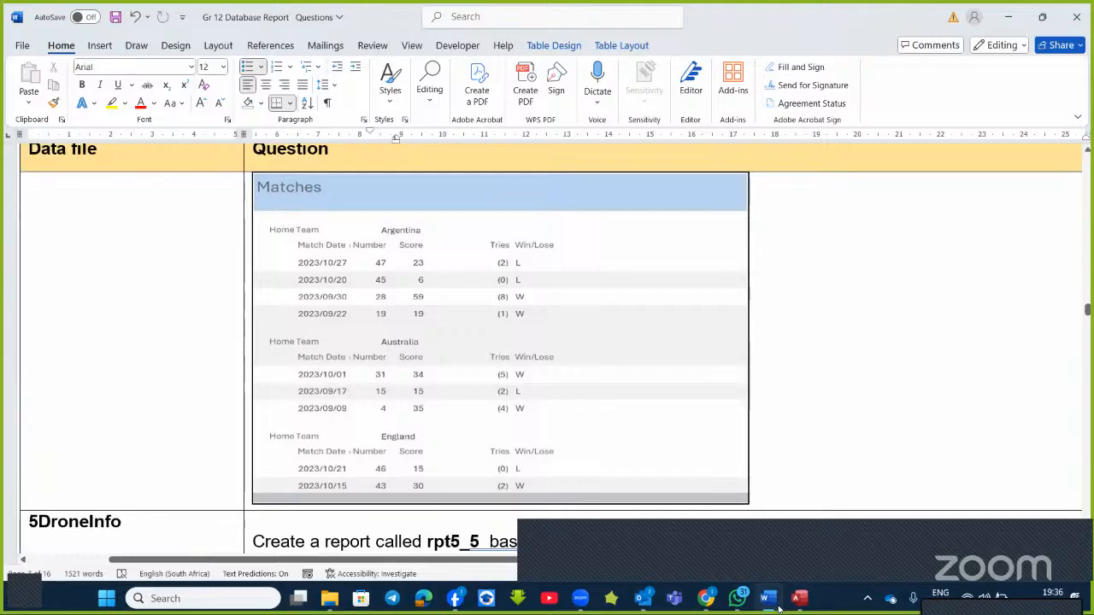
click(778, 608)
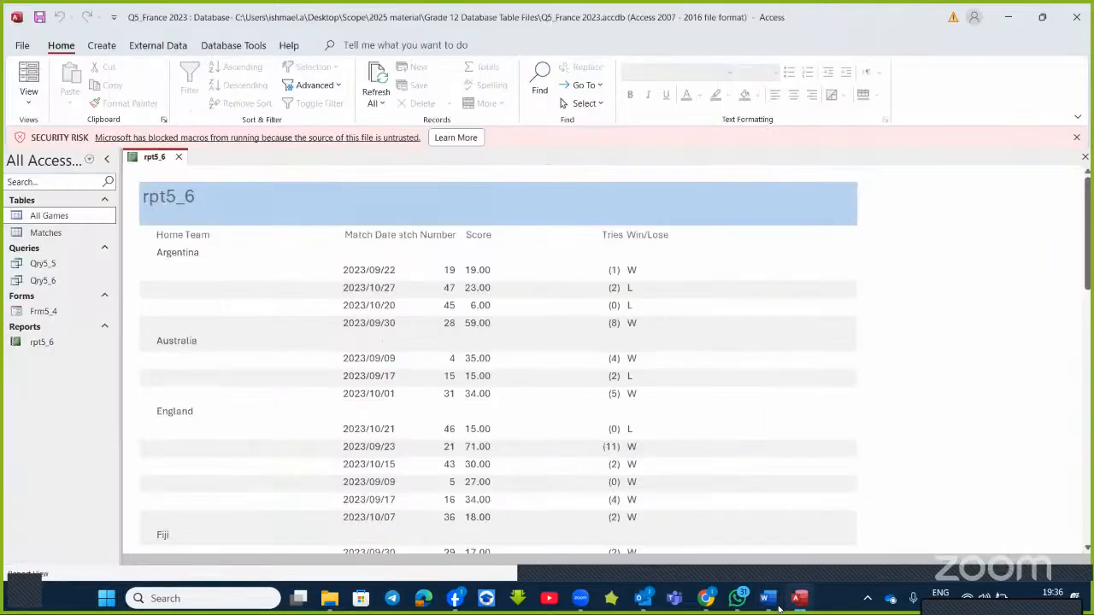
- Switch rpt5_6 to Design View and enlarge its Detail section to about 4 cm high
click(29, 98)
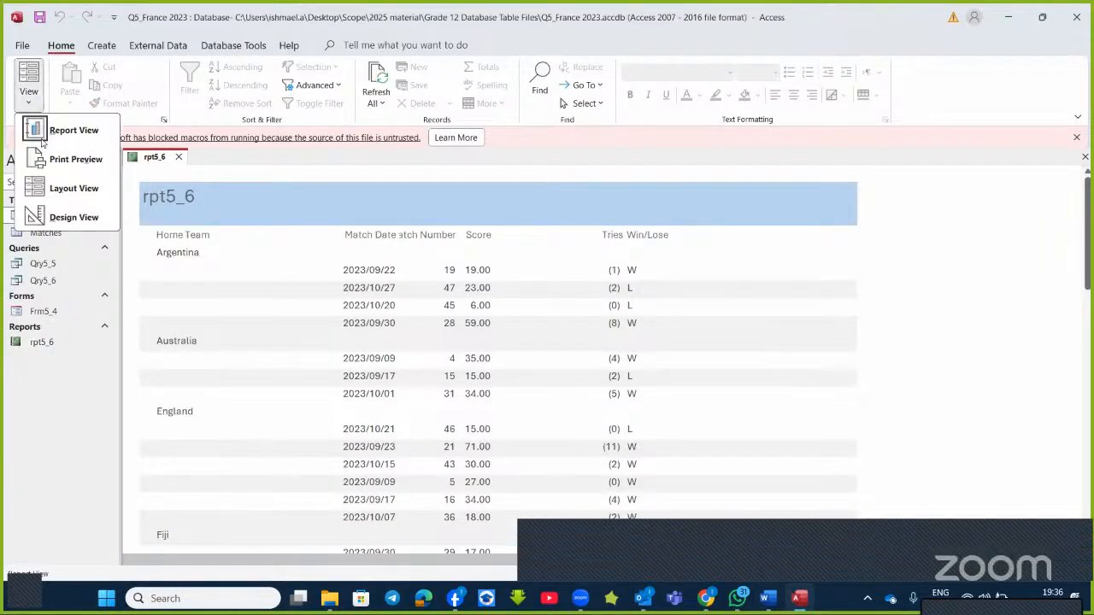
click(72, 218)
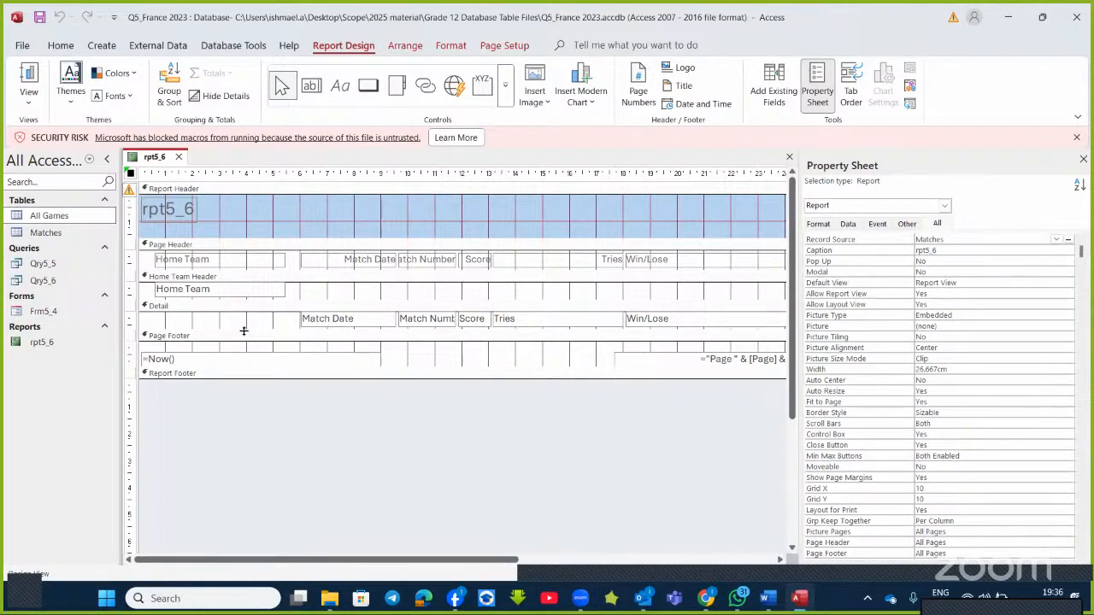
drag(244, 330, 252, 416)
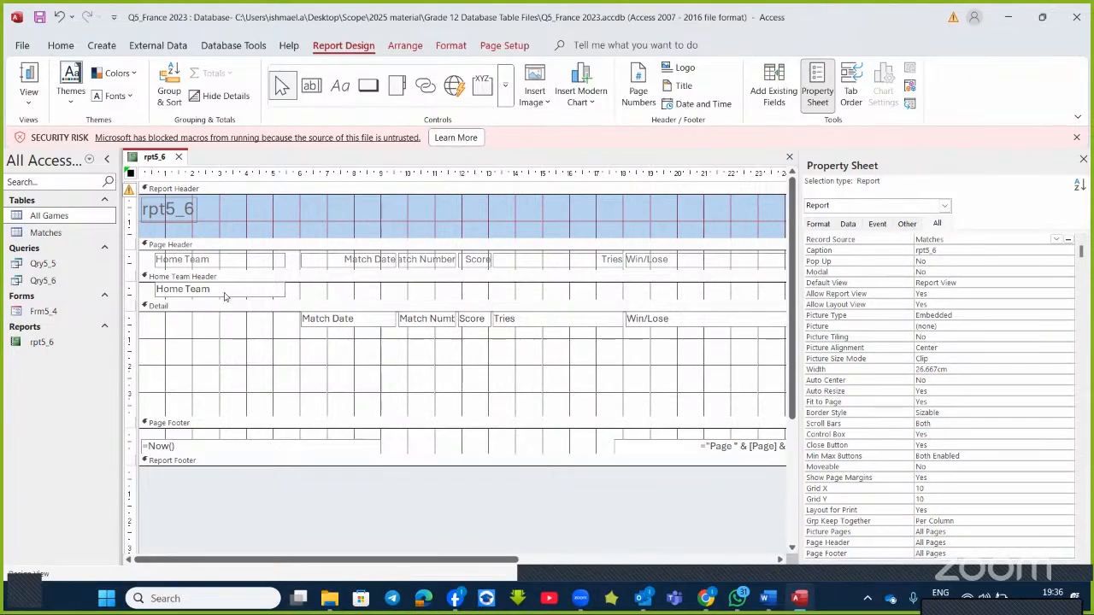
- Move the Match Date, Match Number and Score text boxes down to about 1.3 cm below the top of the Detail section
click(316, 328)
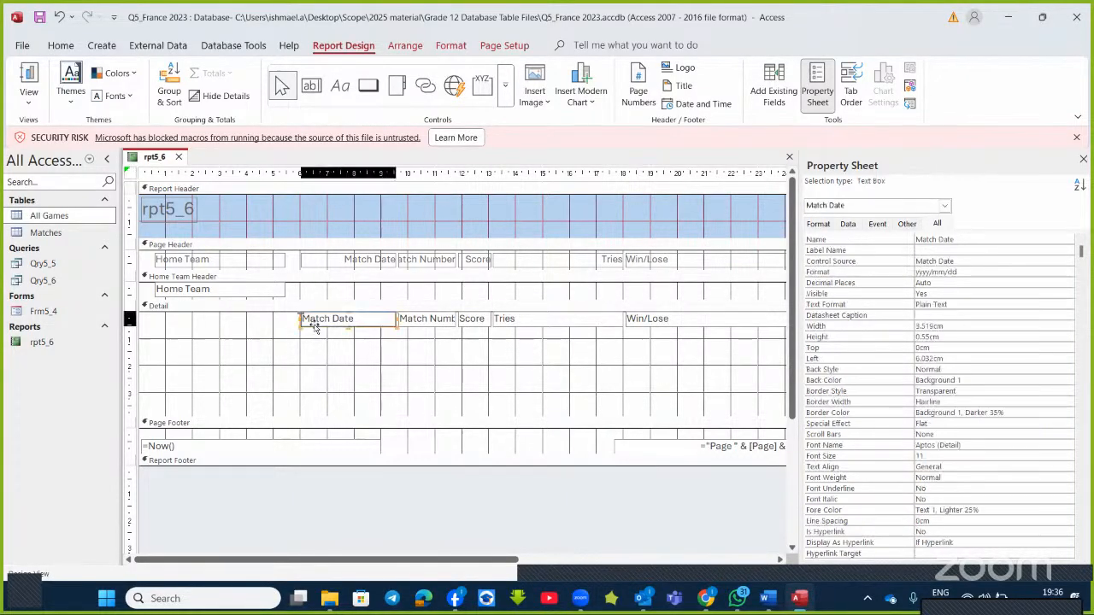
drag(315, 327, 316, 360)
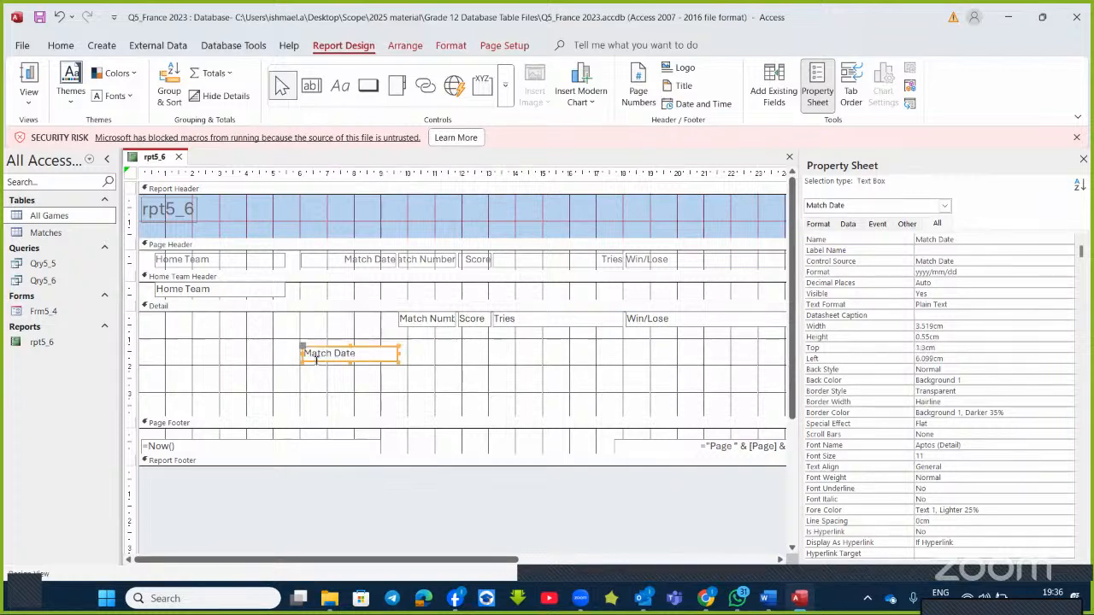
drag(429, 318, 423, 364)
click(420, 333)
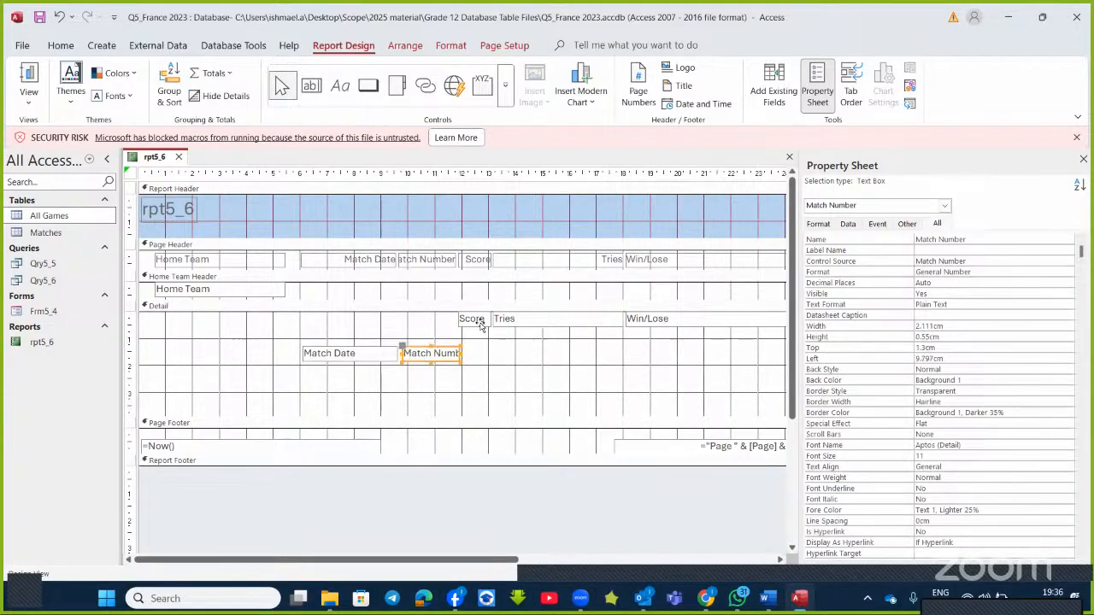
click(480, 325)
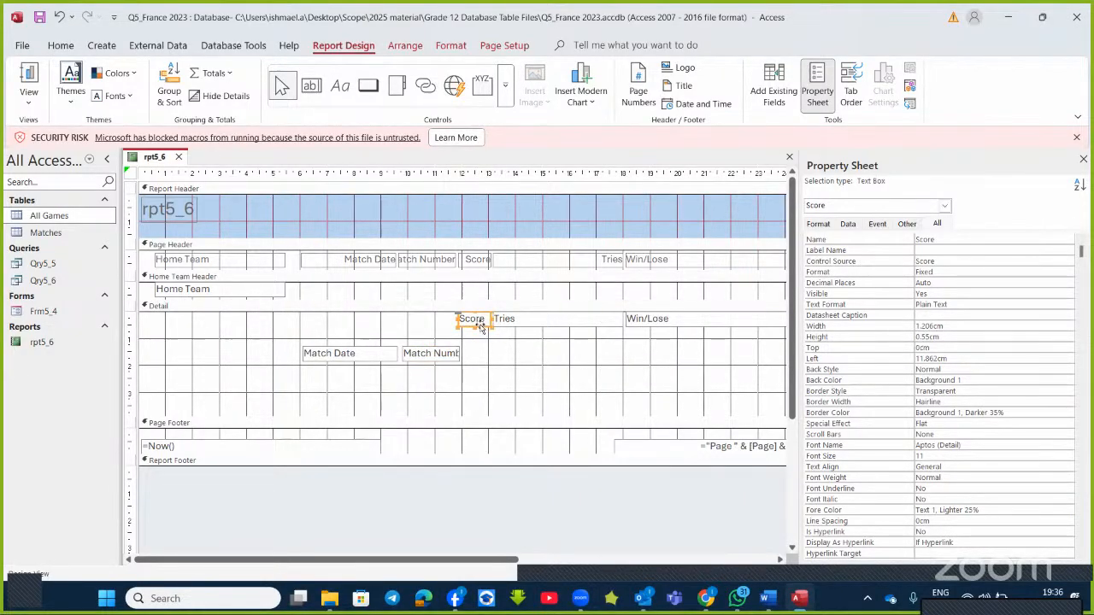
drag(480, 329, 484, 360)
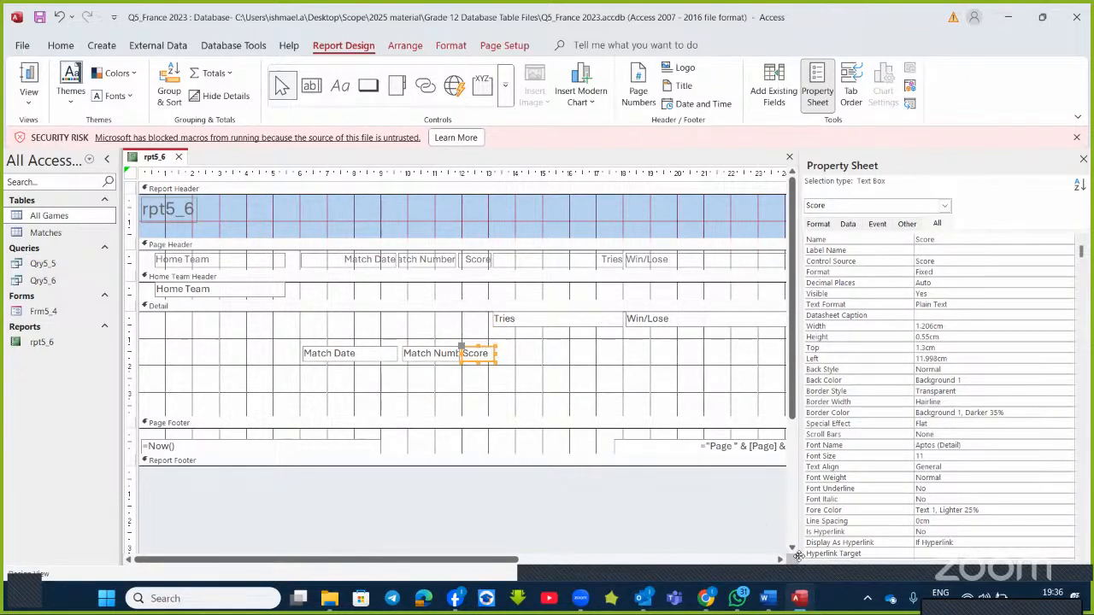
- Check the Word example, narrow the Tries text box to about 1.3 cm and move it down in line with Score
click(781, 608)
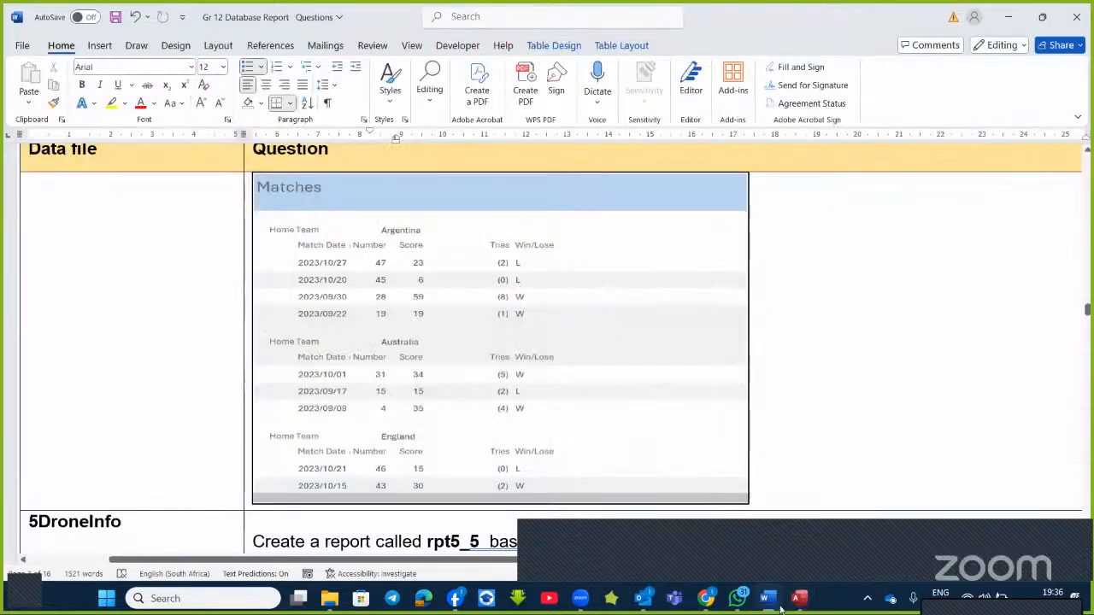
click(767, 598)
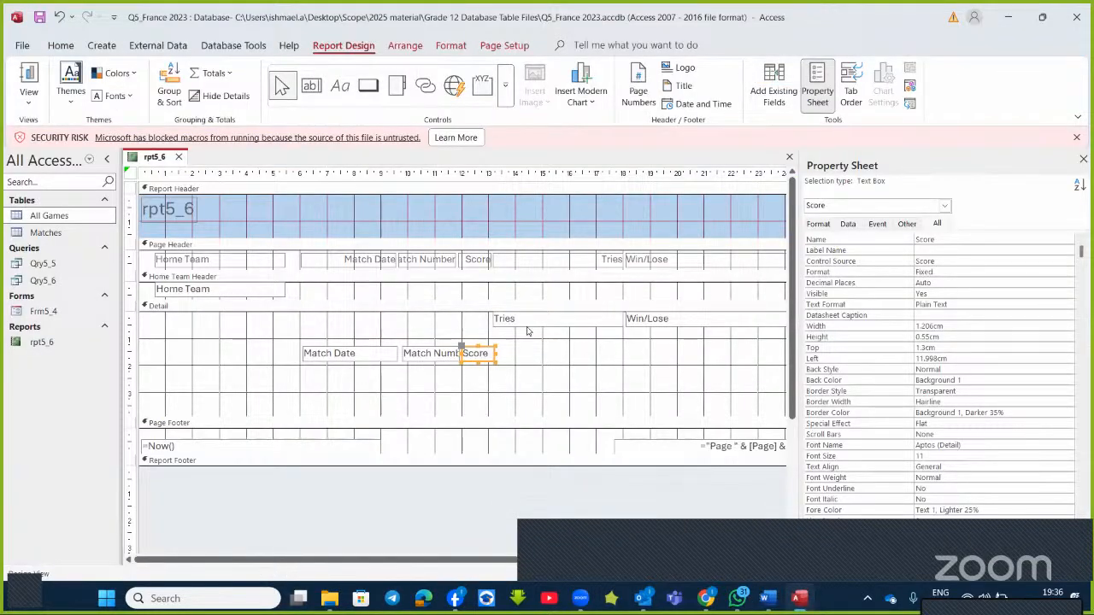
click(495, 318)
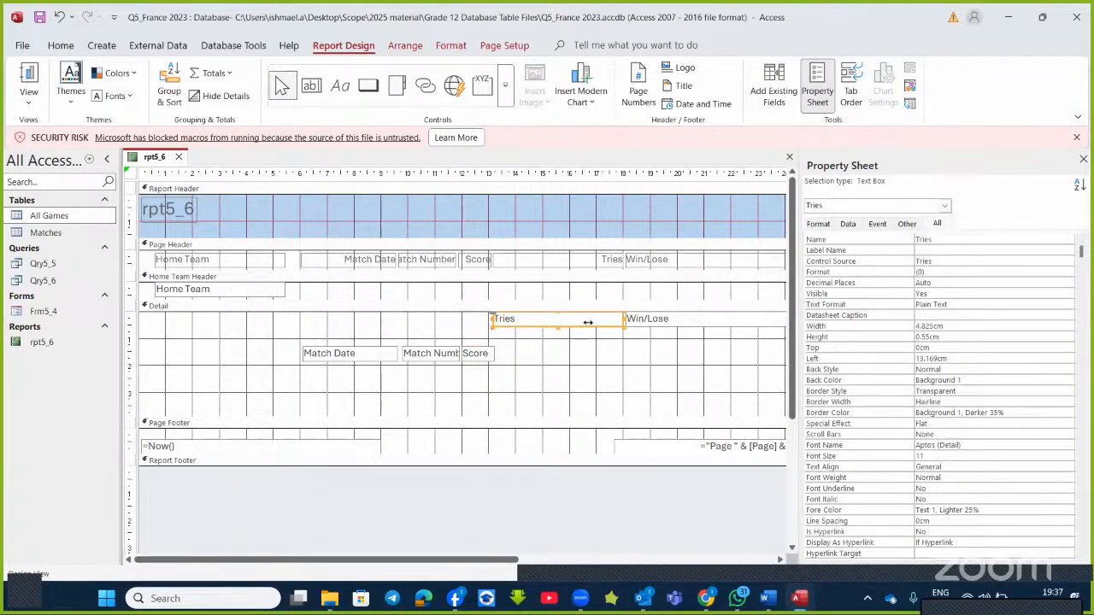
drag(491, 322, 586, 322)
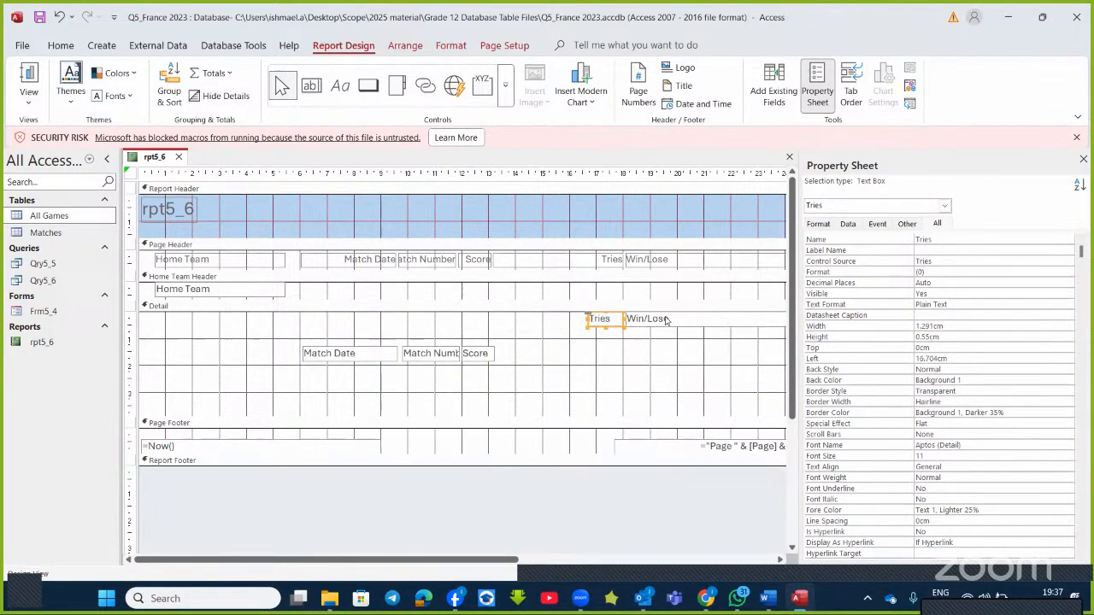
click(636, 320)
click(646, 322)
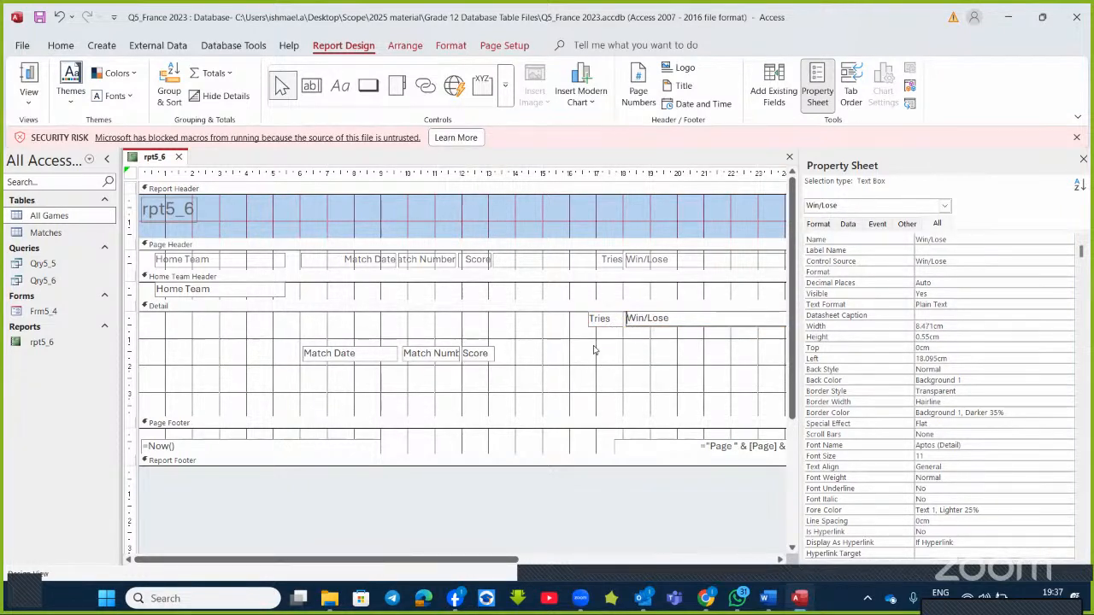
click(607, 325)
drag(609, 329, 605, 362)
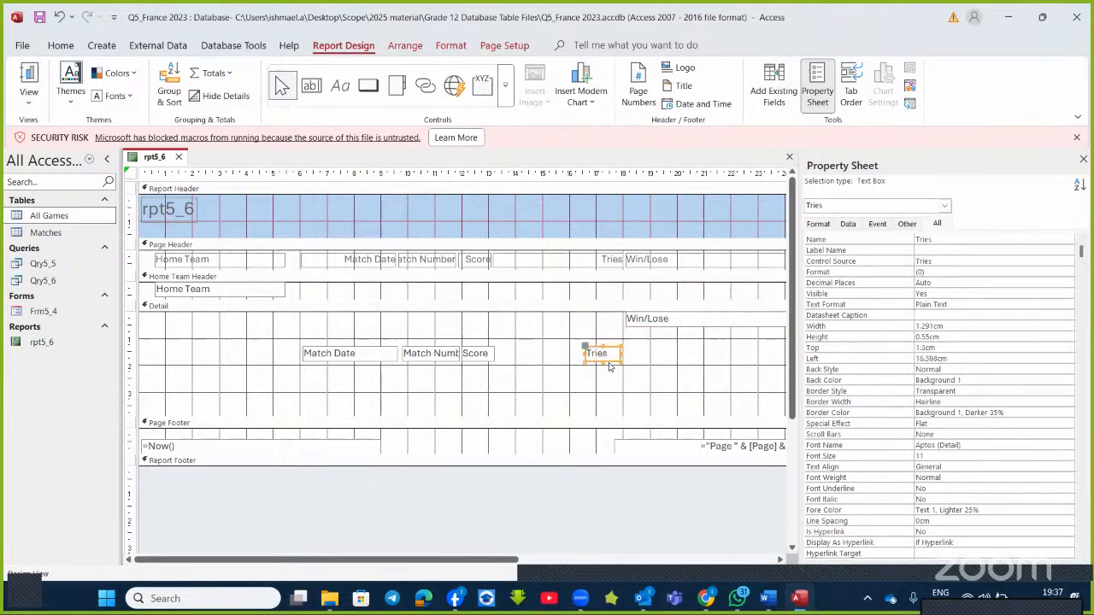
- Close the Property Sheet, narrow the Win/Lose text box to about 5.3 cm and move it down beside Tries
click(637, 323)
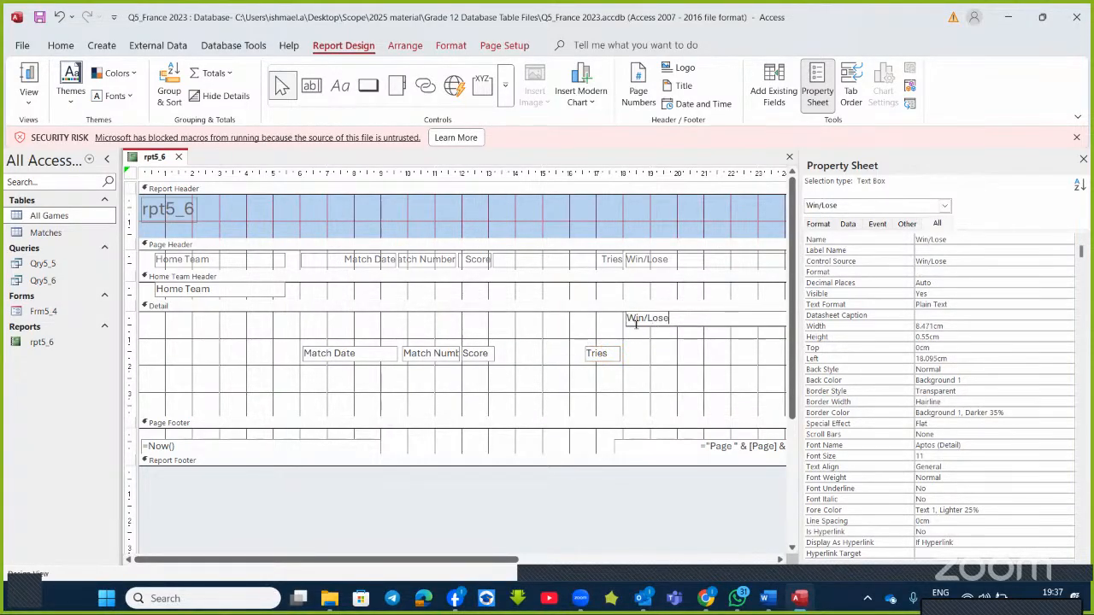
click(1083, 161)
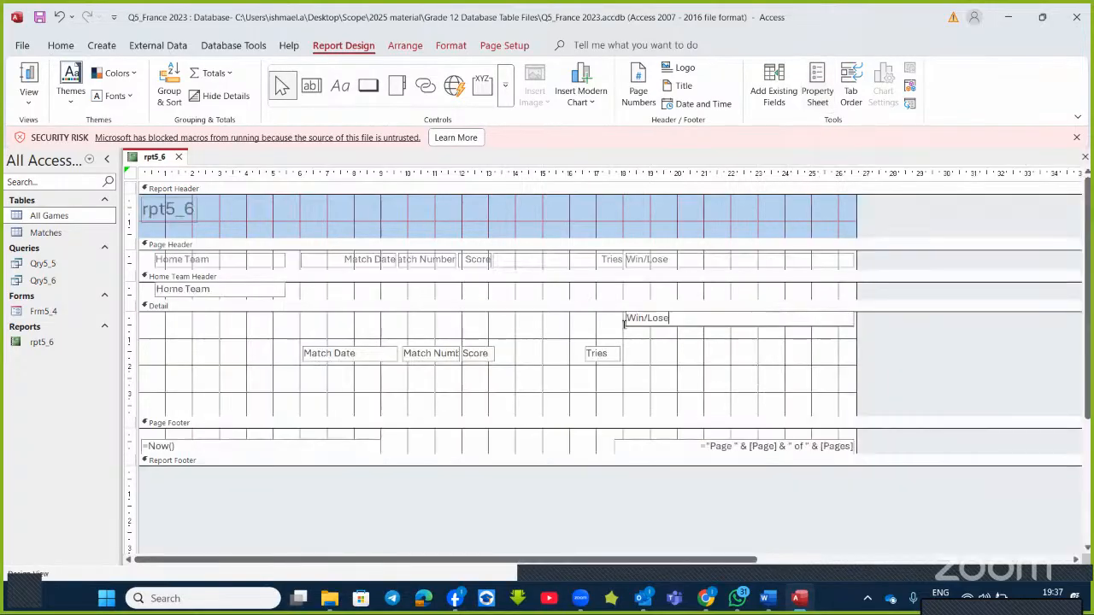
click(693, 327)
click(692, 321)
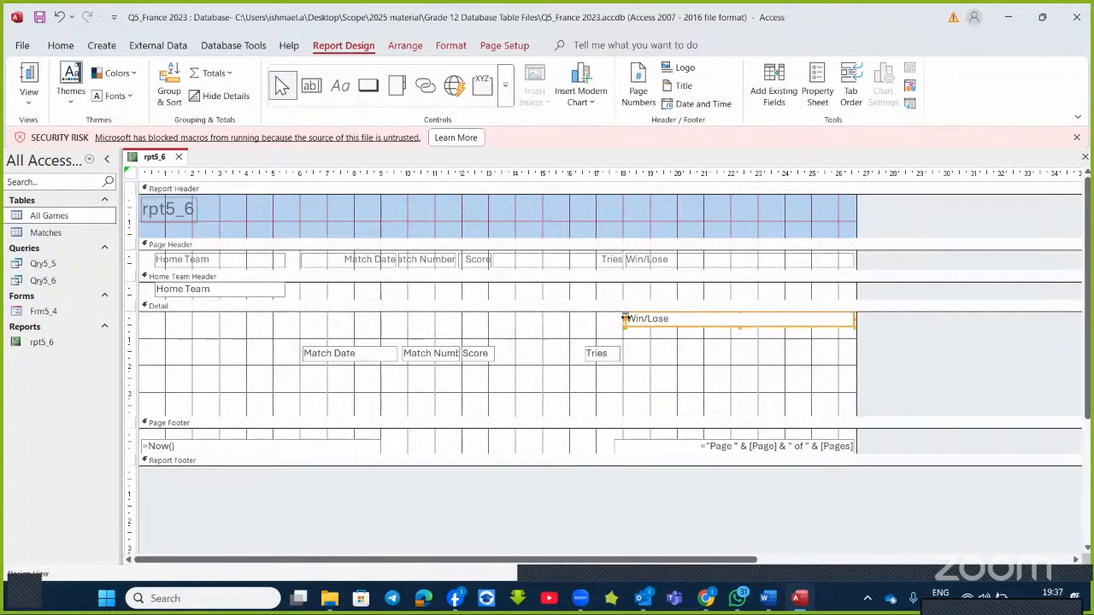
click(712, 322)
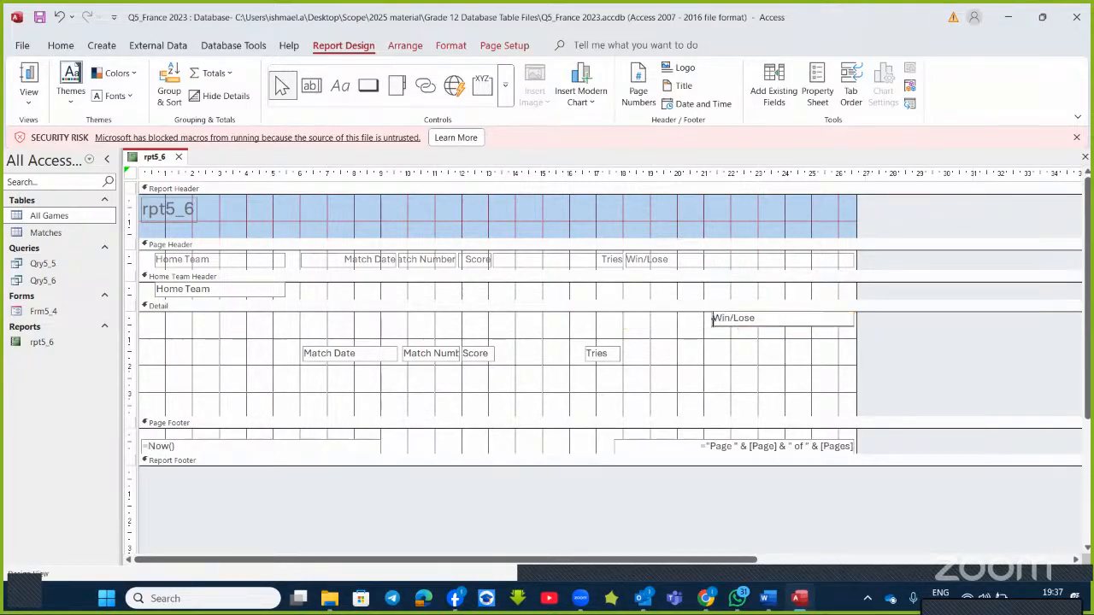
click(764, 326)
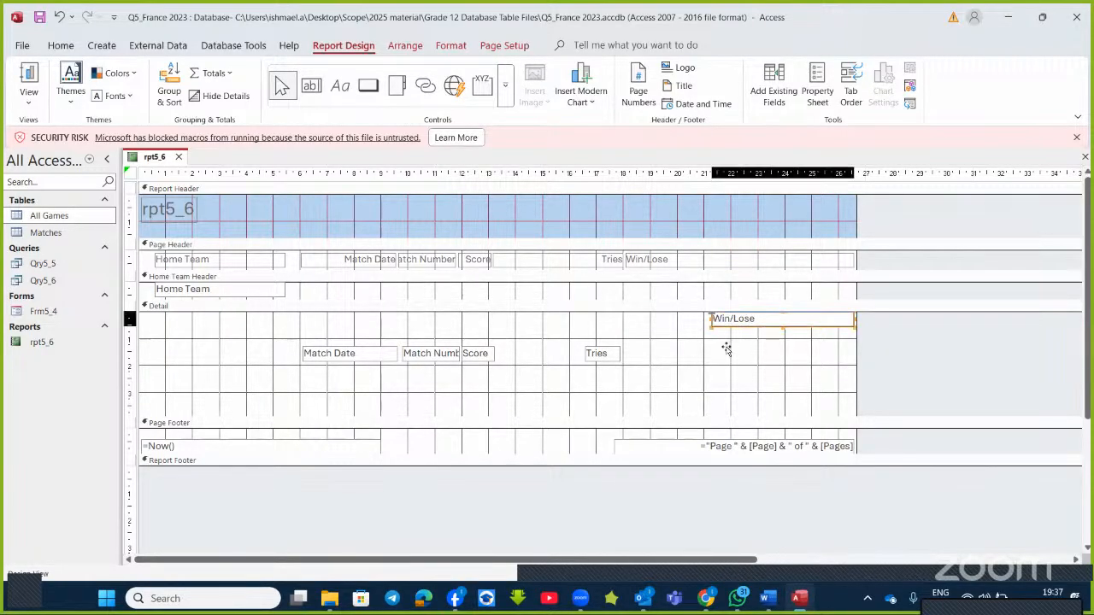
drag(725, 349, 689, 363)
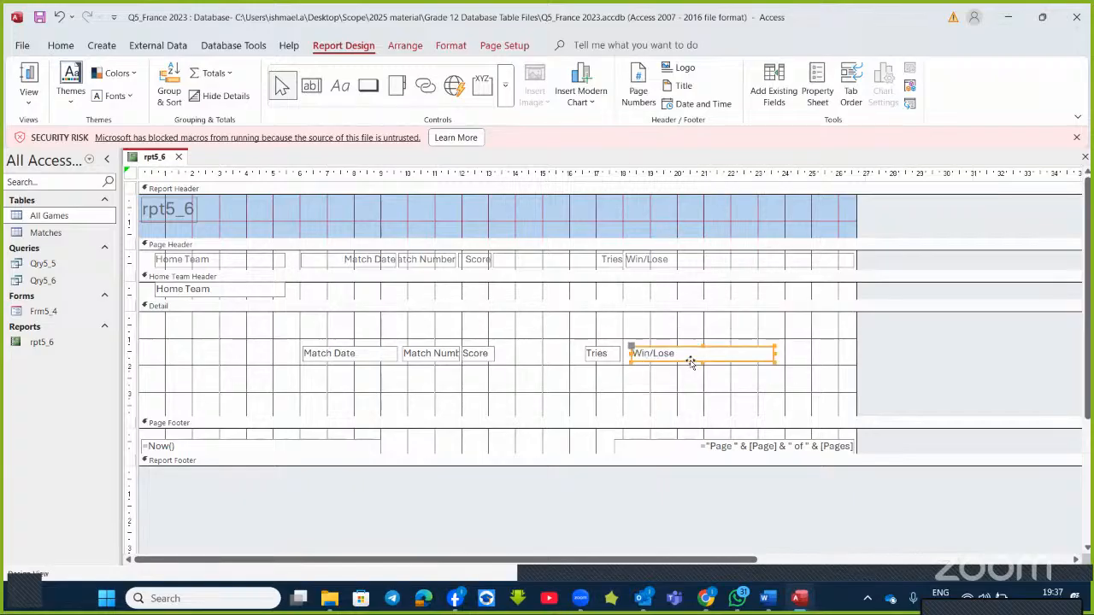
- Move the Home Team label from the Page Header into the Detail section above the match fields, then check the Word example
click(205, 262)
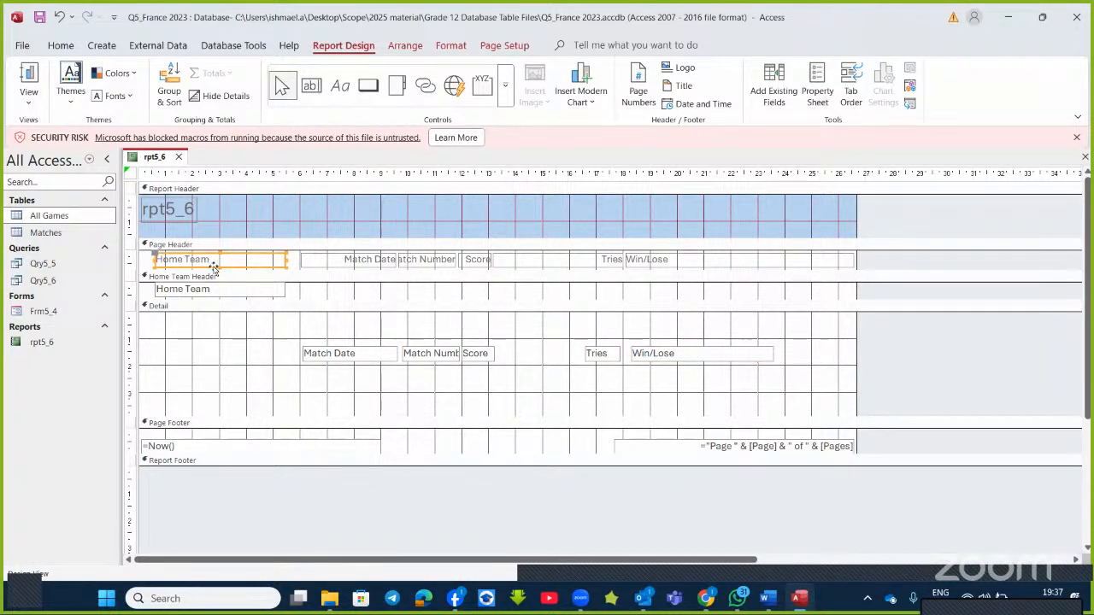
drag(214, 267, 234, 330)
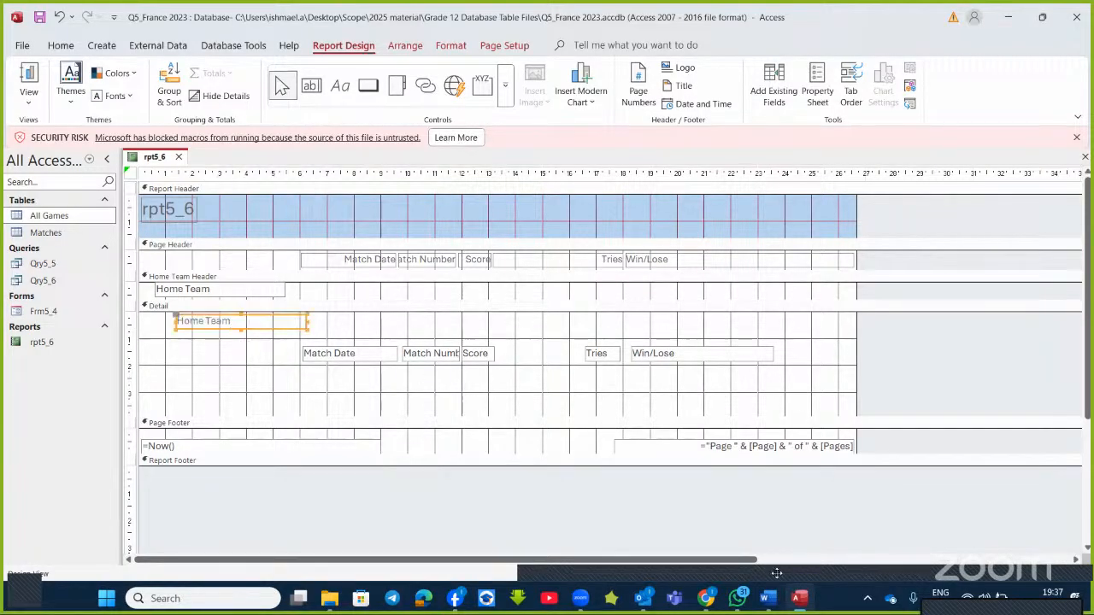
click(774, 605)
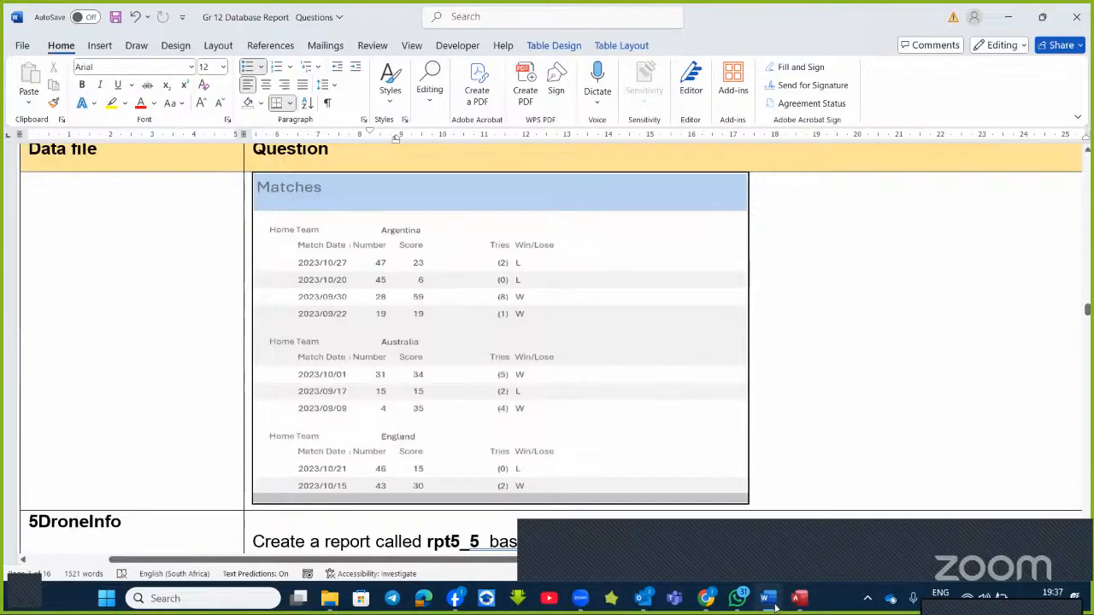
click(773, 605)
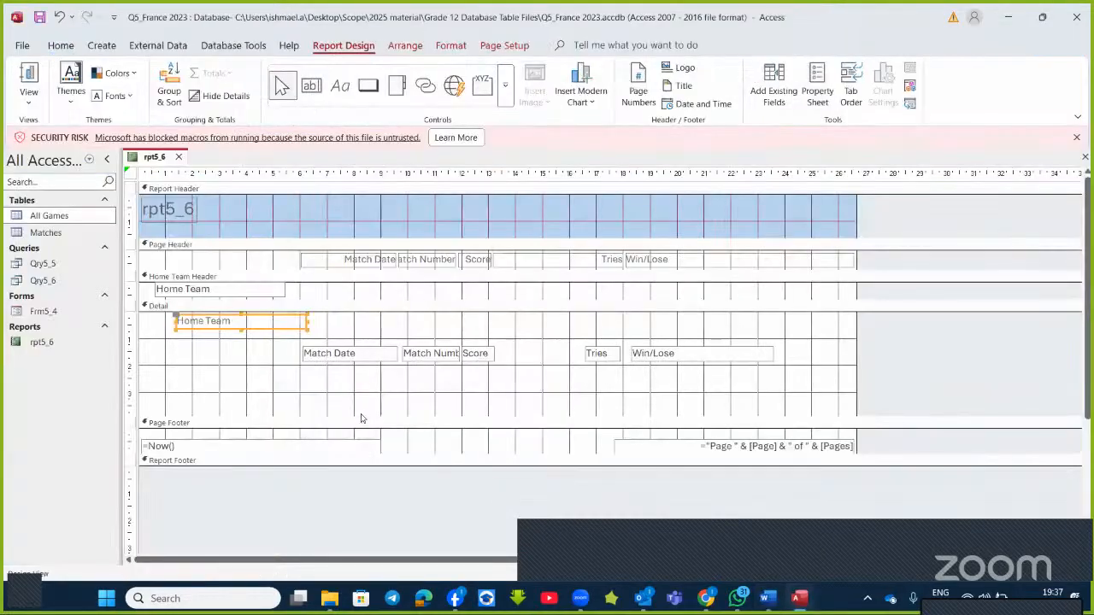
- Move the Home Team text box from the Home Team Header into the Detail section, above Match Number and Score as in the example
click(218, 291)
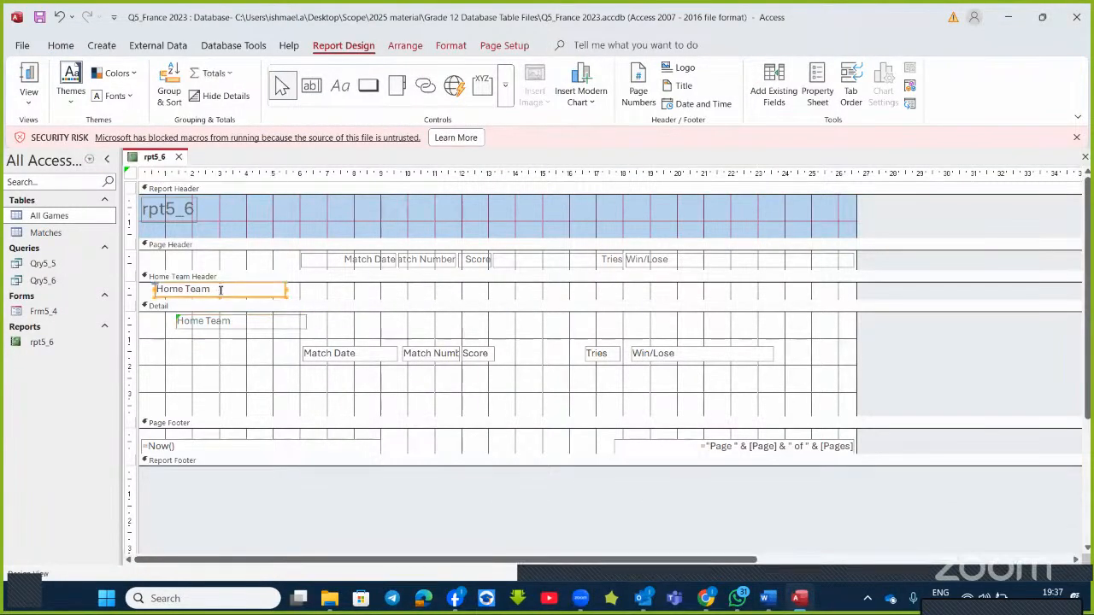
drag(211, 291, 402, 333)
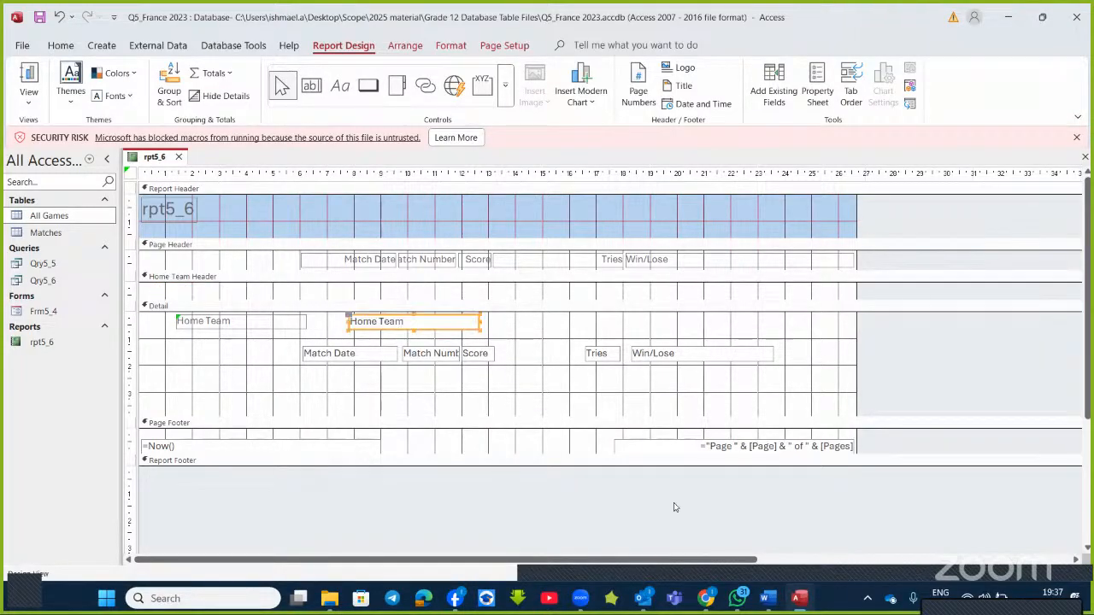
click(768, 598)
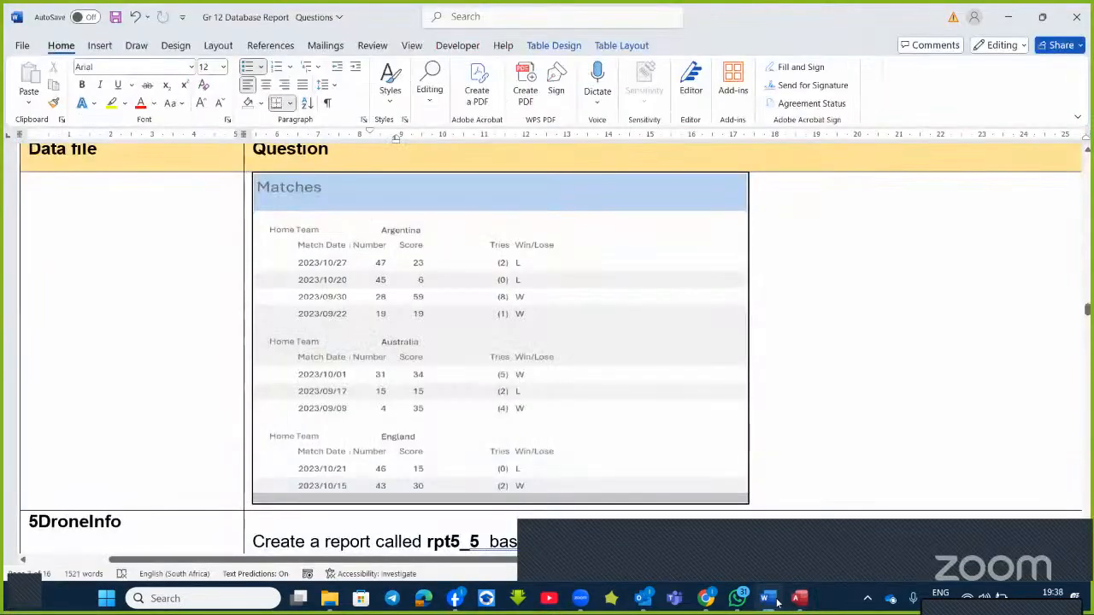
click(798, 599)
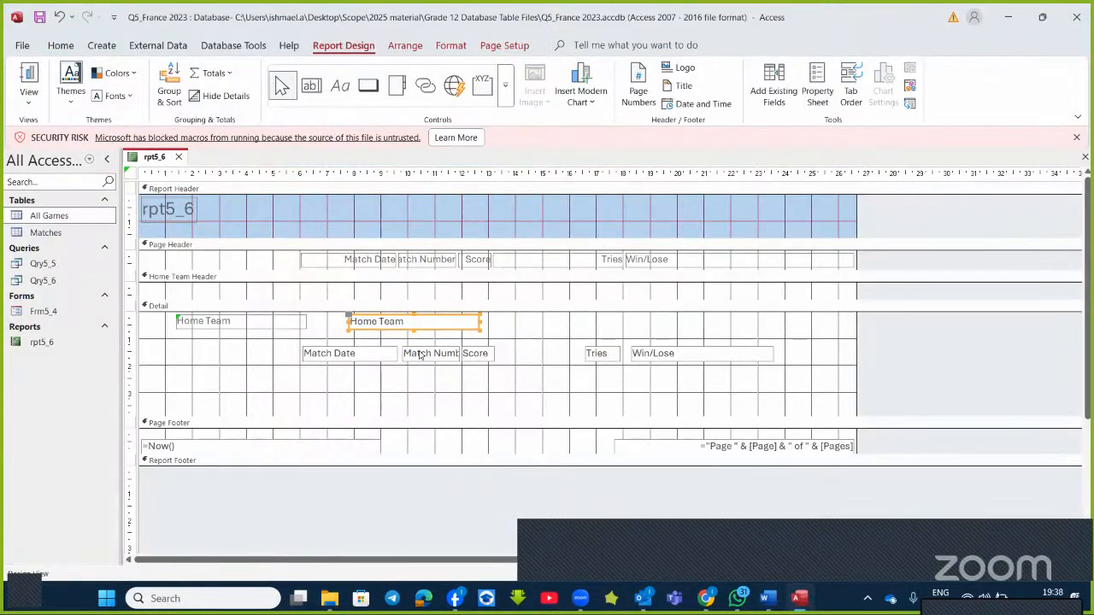
drag(417, 328, 488, 333)
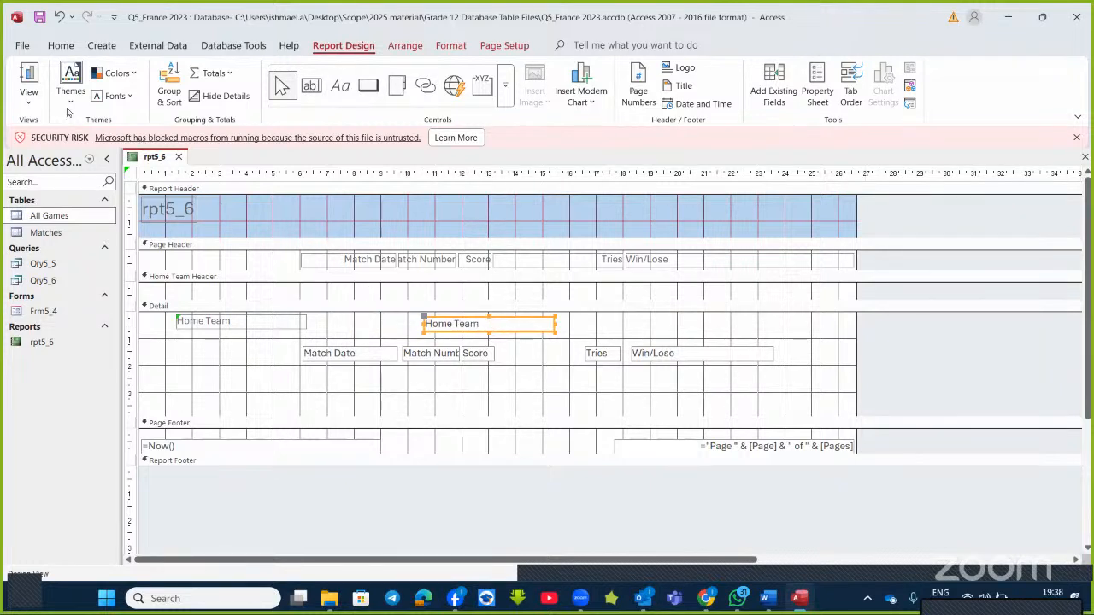
- Preview the rearranged report in Report View and return to Design View
click(29, 80)
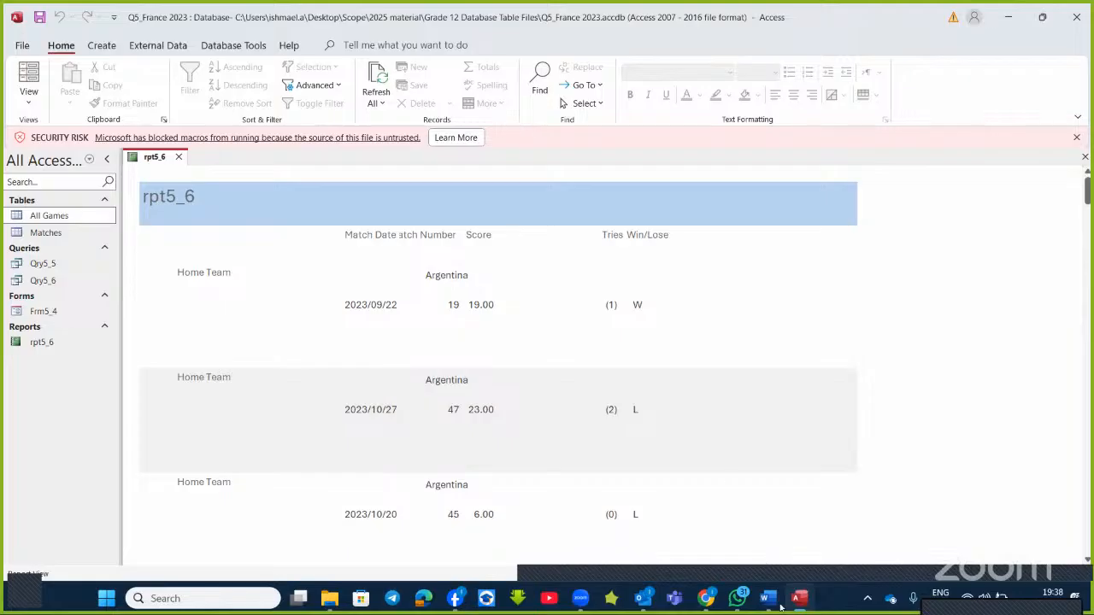
mouse_move(780, 570)
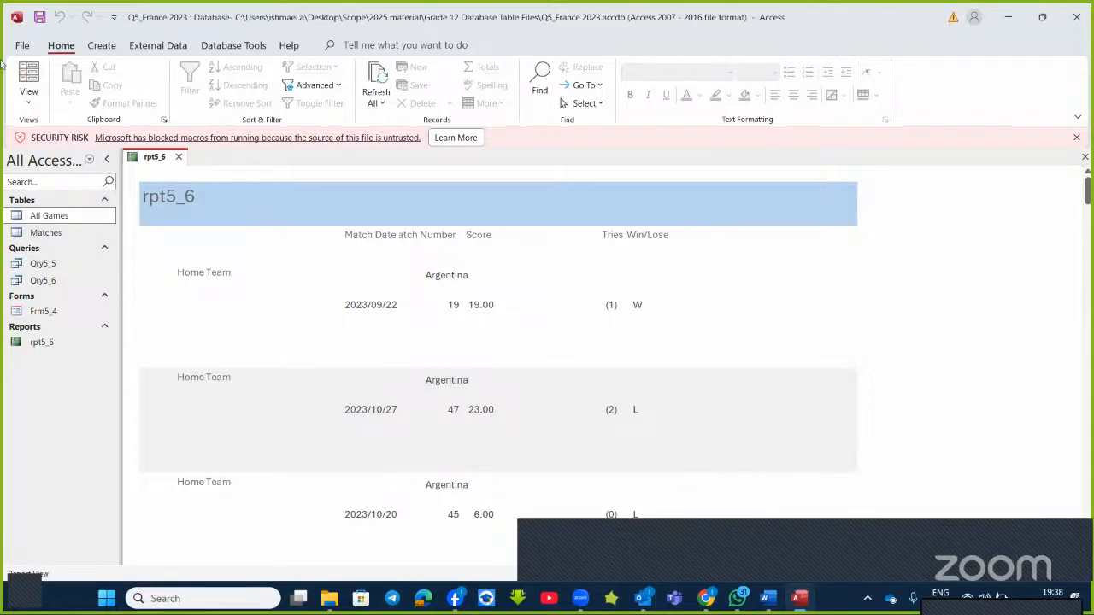
click(26, 108)
click(75, 216)
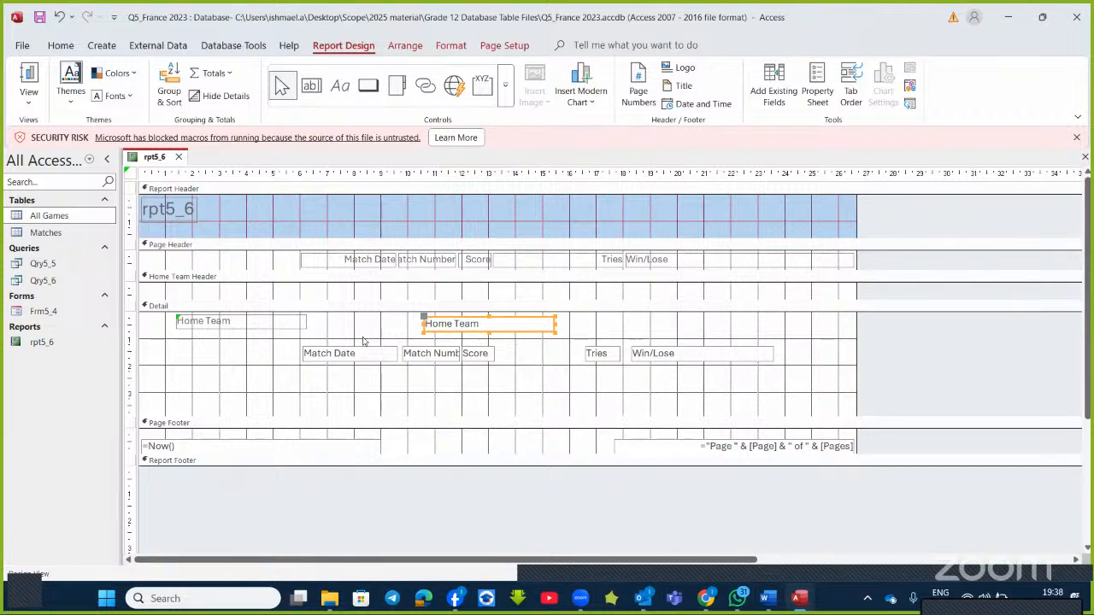
- Move the Match Date, Match Number and Score text boxes lower in the Detail section to leave room for labels above them
click(345, 357)
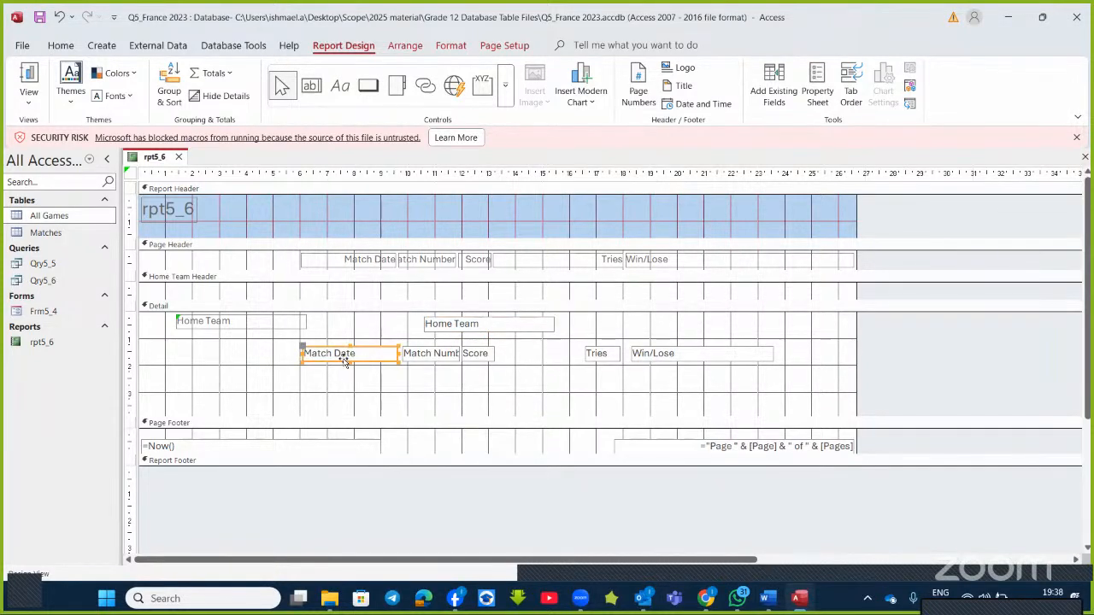
drag(345, 361, 338, 386)
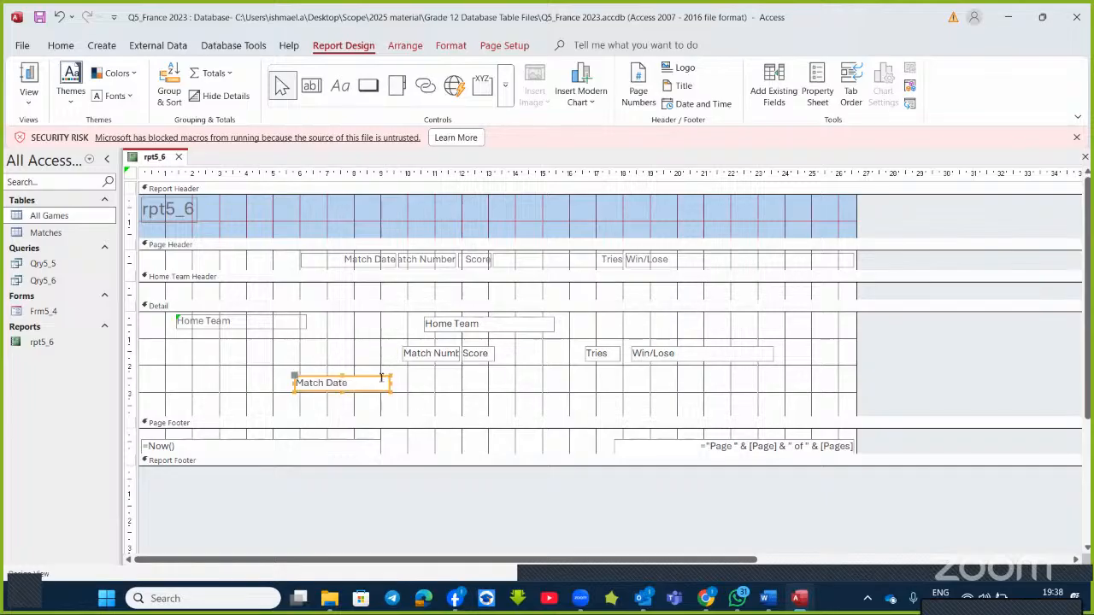
click(435, 359)
drag(436, 360, 431, 389)
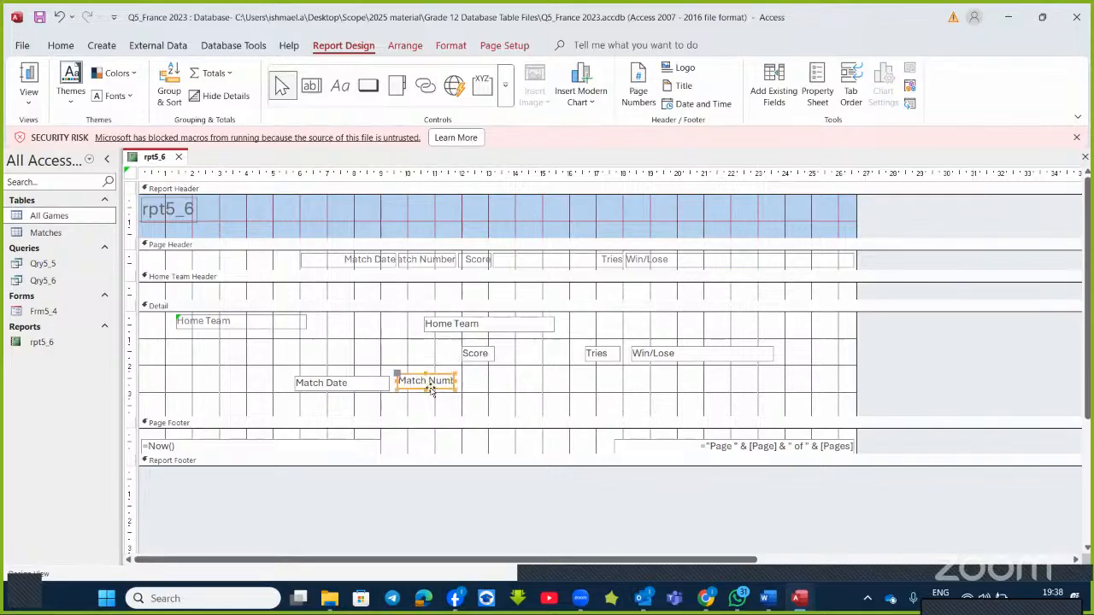
click(482, 363)
drag(483, 363, 485, 385)
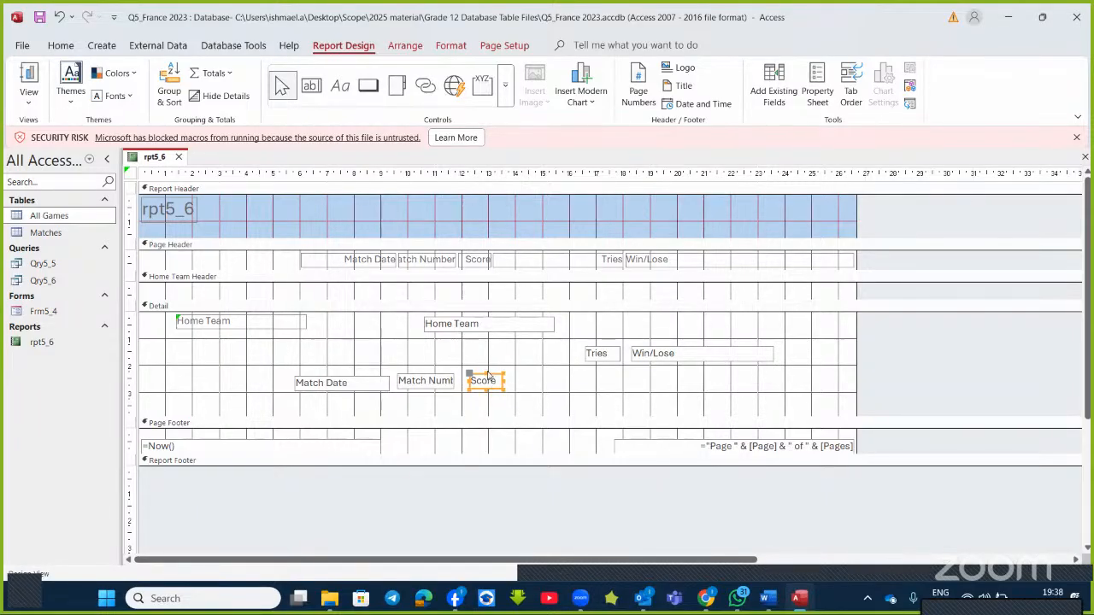
- Move the Match Date, Match Number and Score labels from the Page Header into the Detail section above their text boxes
click(361, 266)
drag(361, 267, 365, 359)
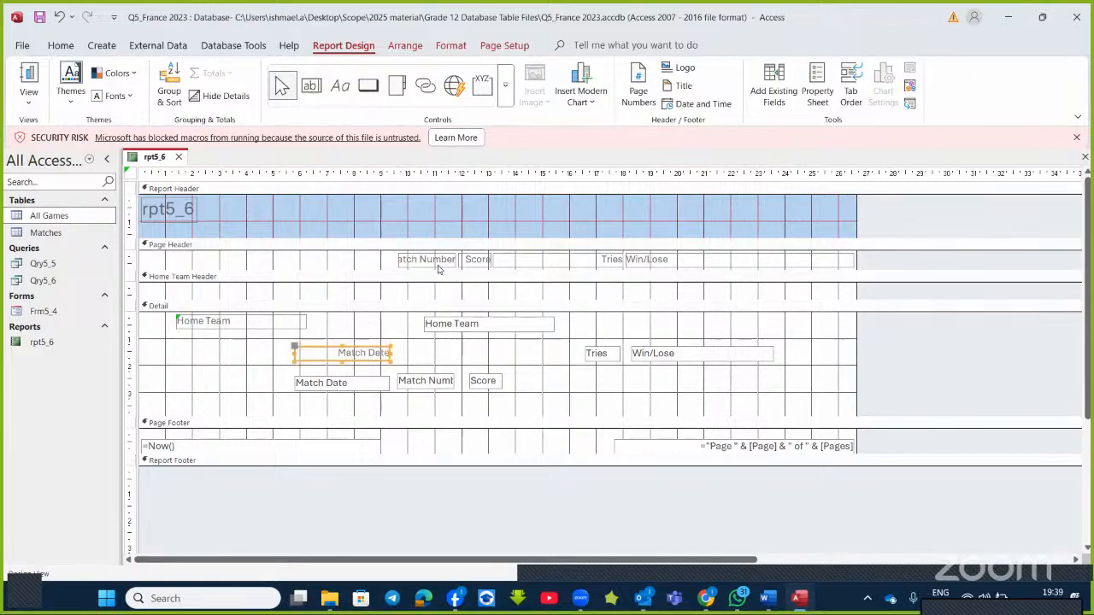
drag(439, 263, 432, 358)
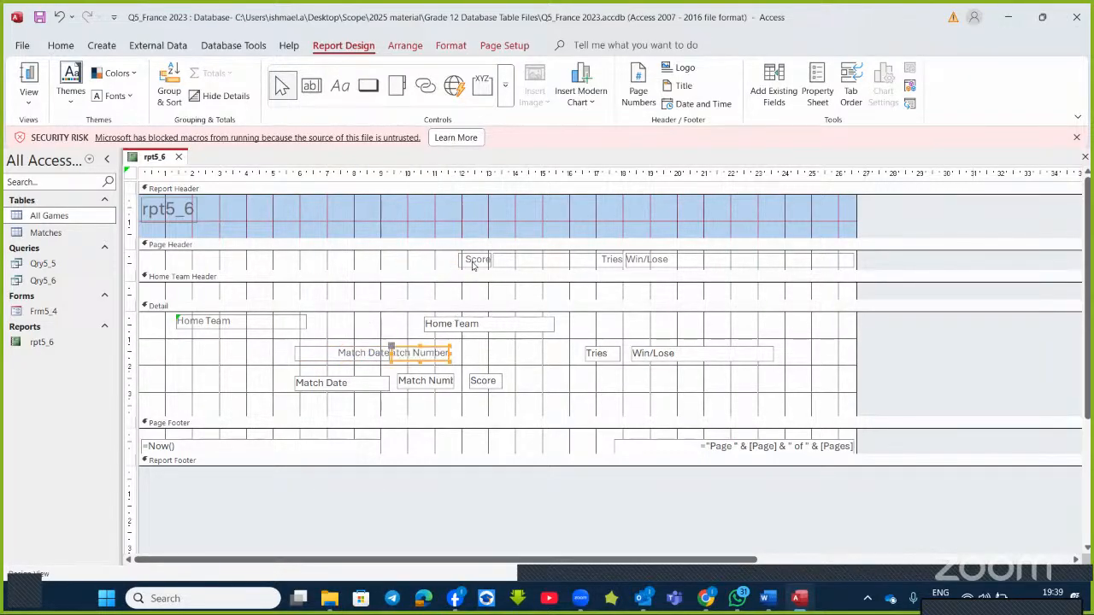
click(472, 263)
drag(473, 266, 472, 354)
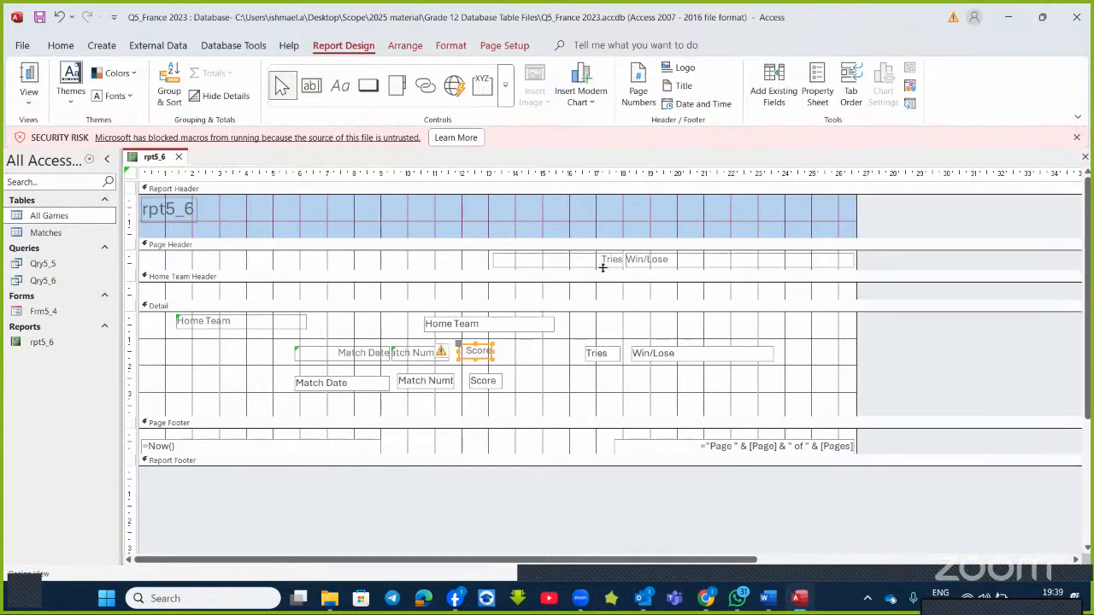
- Move the Tries label from the Page Header into the Detail section and lower the Tries and Win/Lose text boxes beside Score
drag(605, 263, 624, 344)
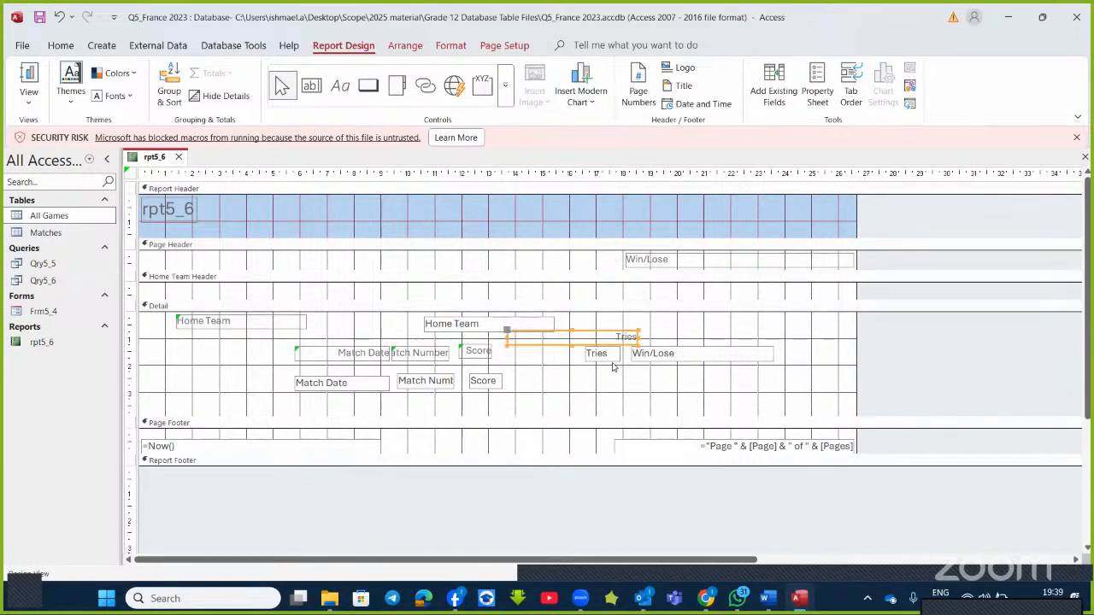
click(611, 358)
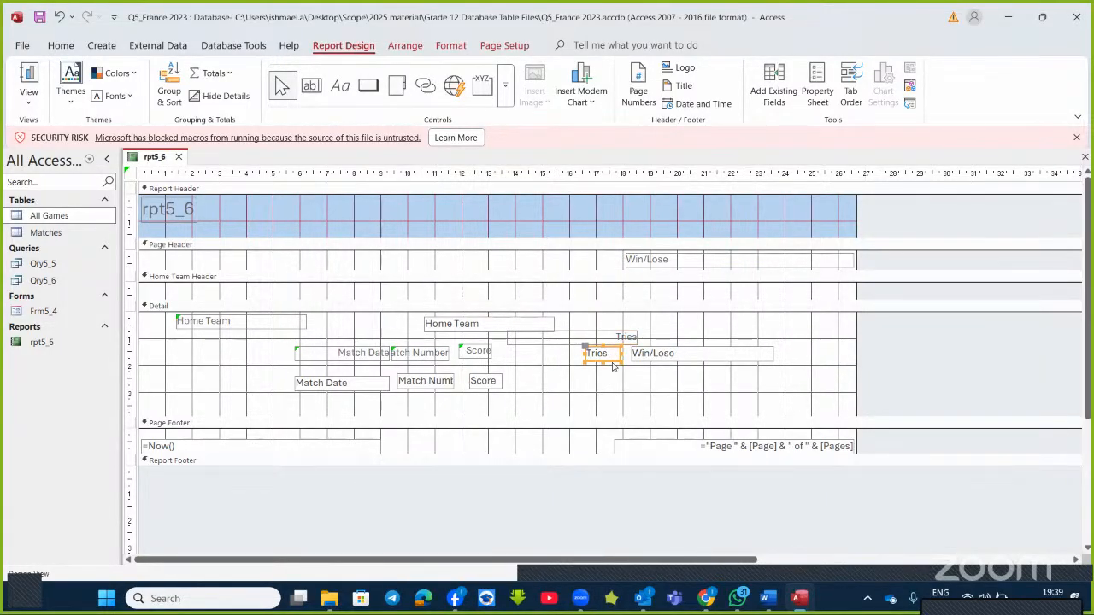
drag(612, 368, 610, 389)
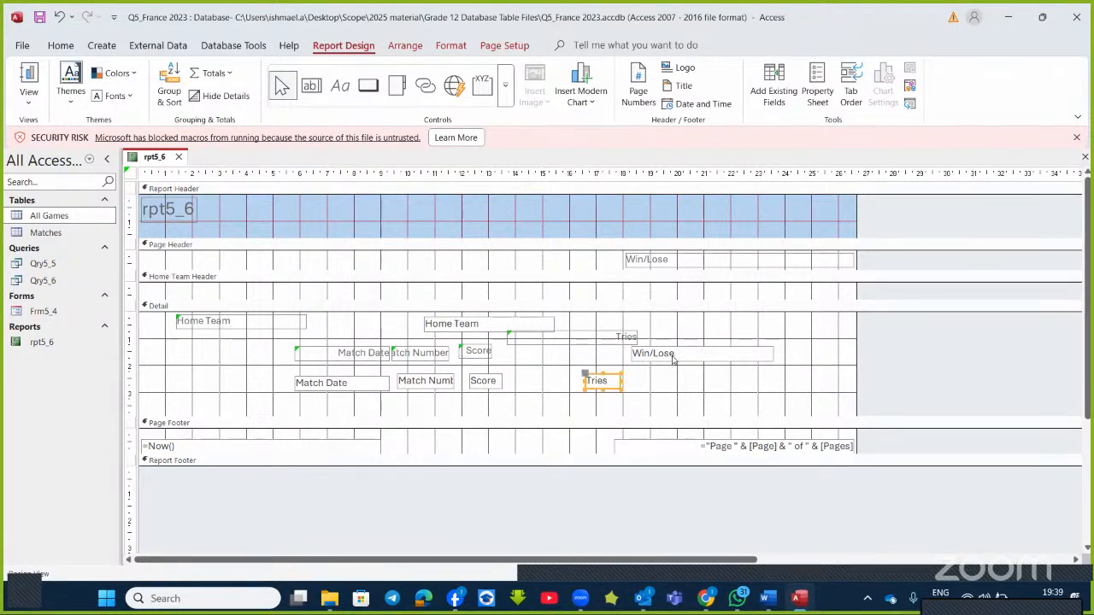
click(672, 363)
drag(673, 363, 675, 389)
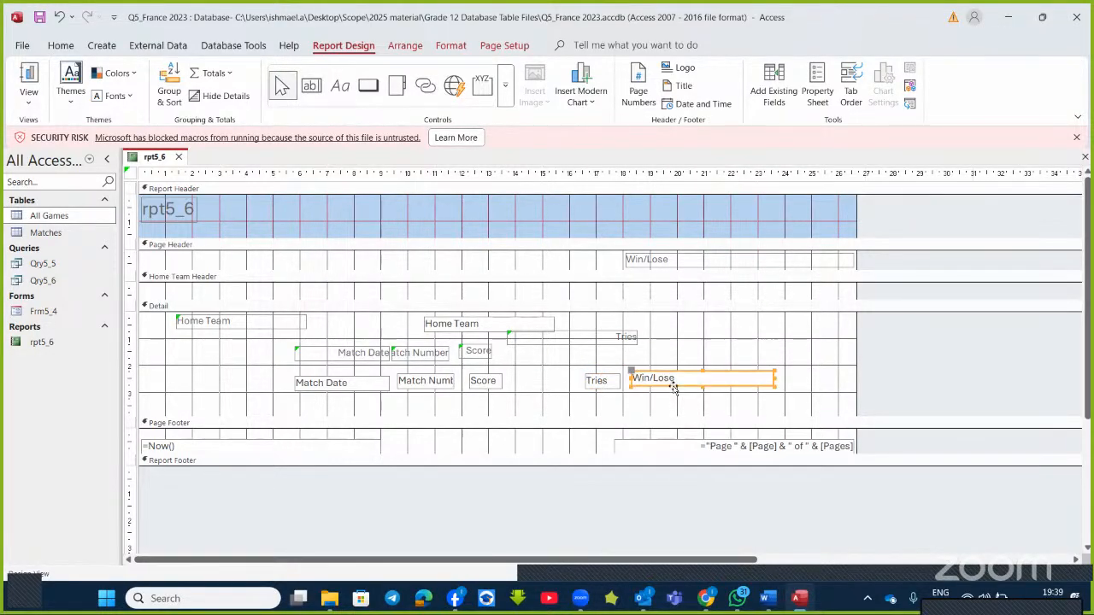
- Move the Win/Lose label into the Detail section above its text box, and narrow the Tries label to about 2.8 cm beside it
click(662, 264)
drag(667, 266, 674, 366)
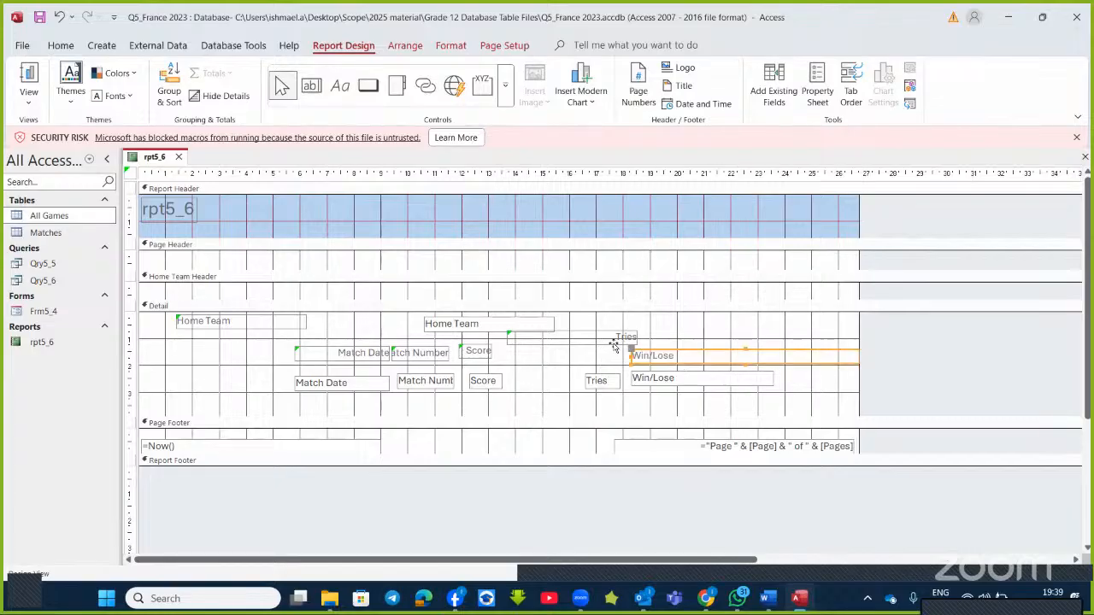
click(612, 339)
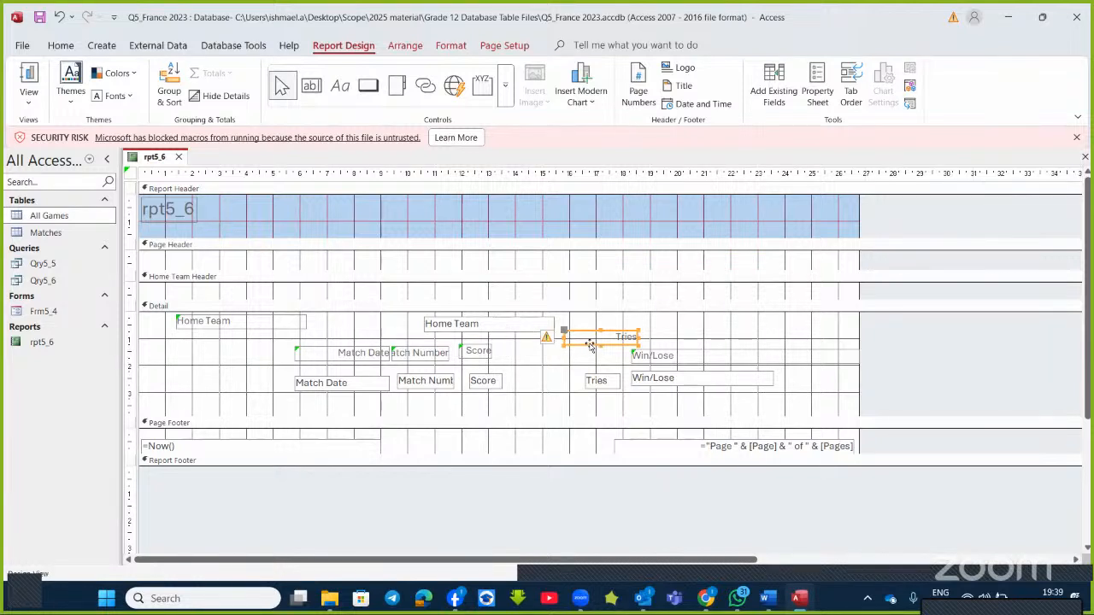
drag(590, 346, 582, 358)
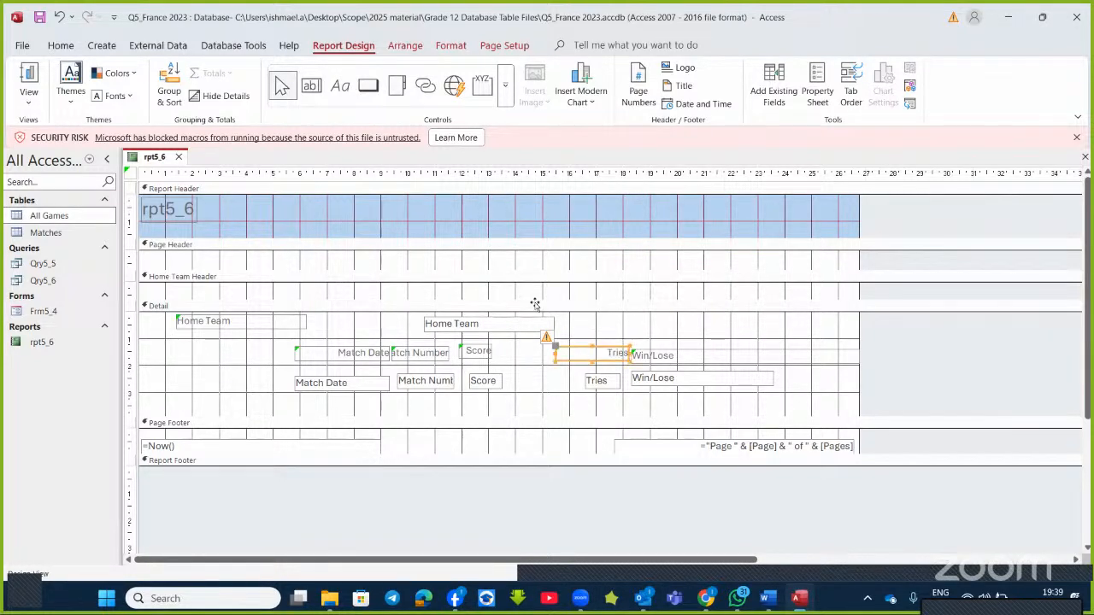
- Check the labels above the match values in Report View, then return to Design View
click(31, 78)
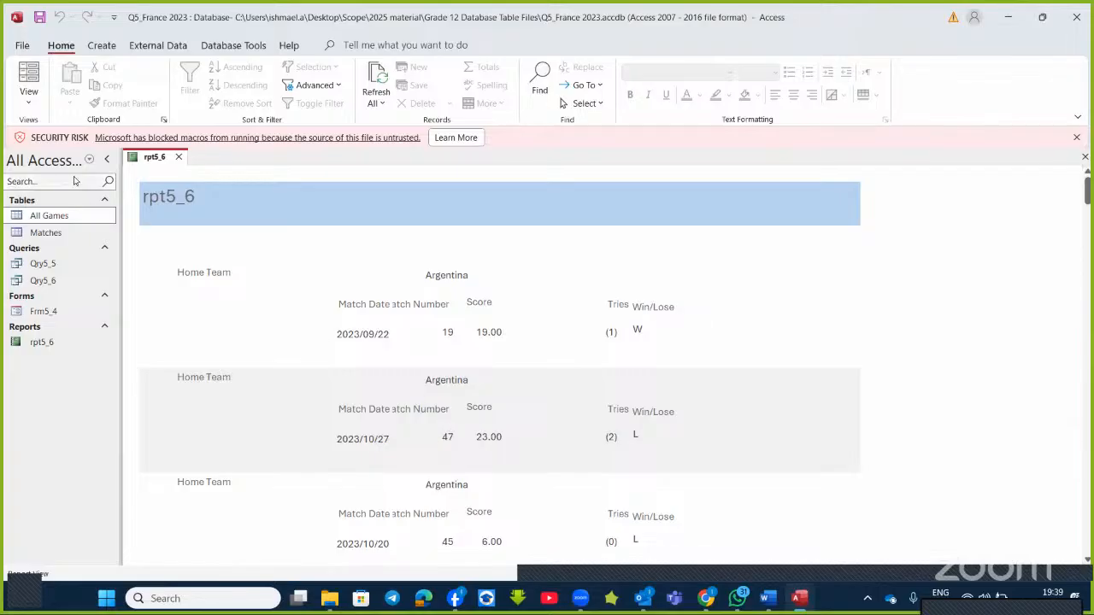
click(28, 95)
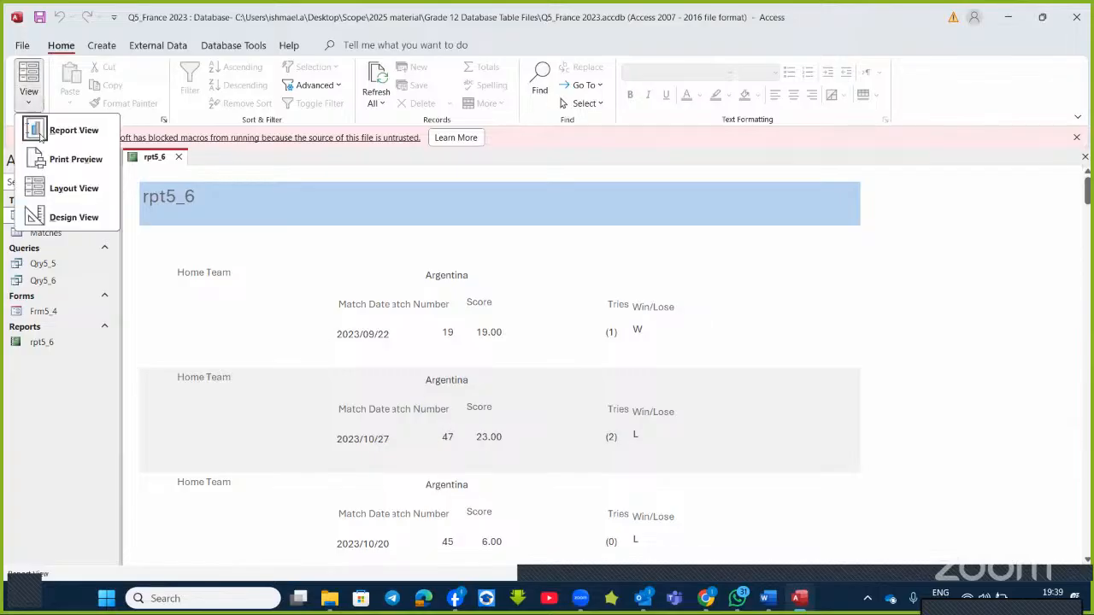
click(70, 218)
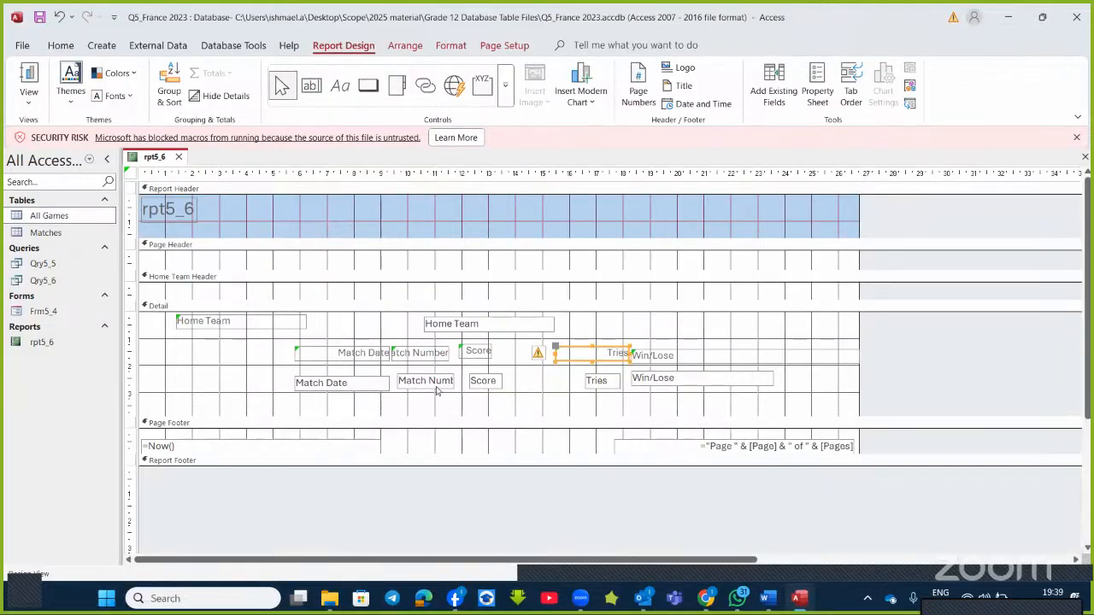
- Move the Home Team label and the Home Team text box from the Detail section up into the Home Team Header
click(228, 327)
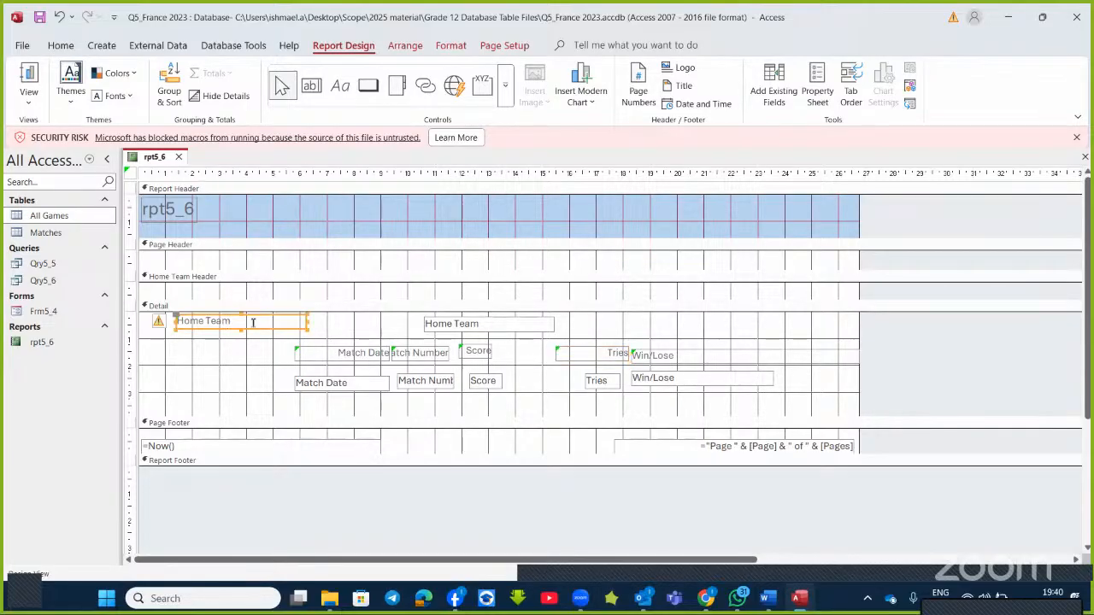
click(453, 322)
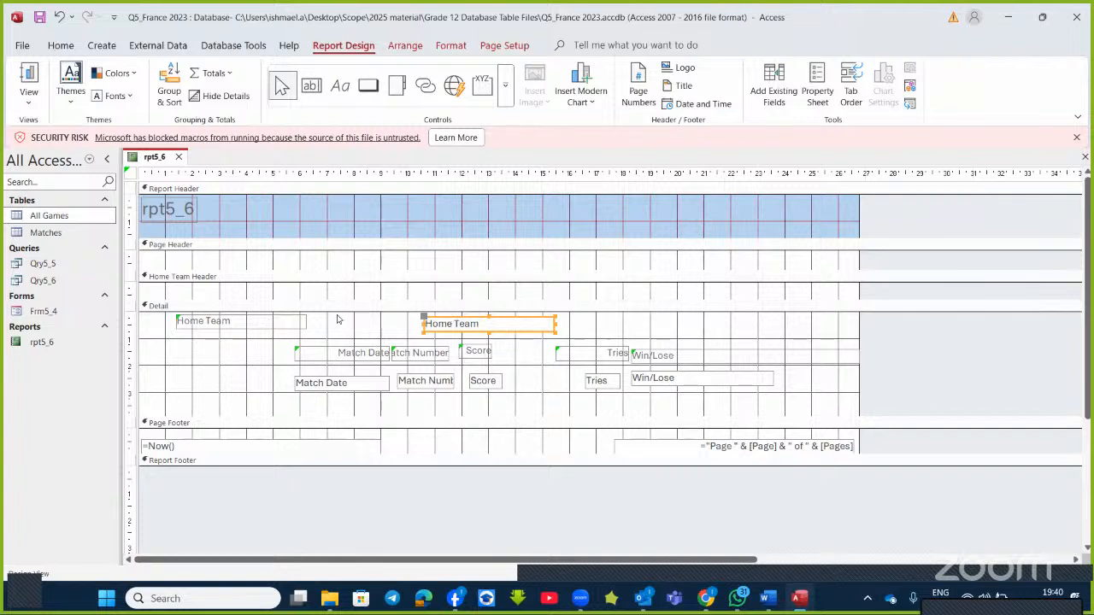
click(253, 328)
drag(253, 327, 256, 299)
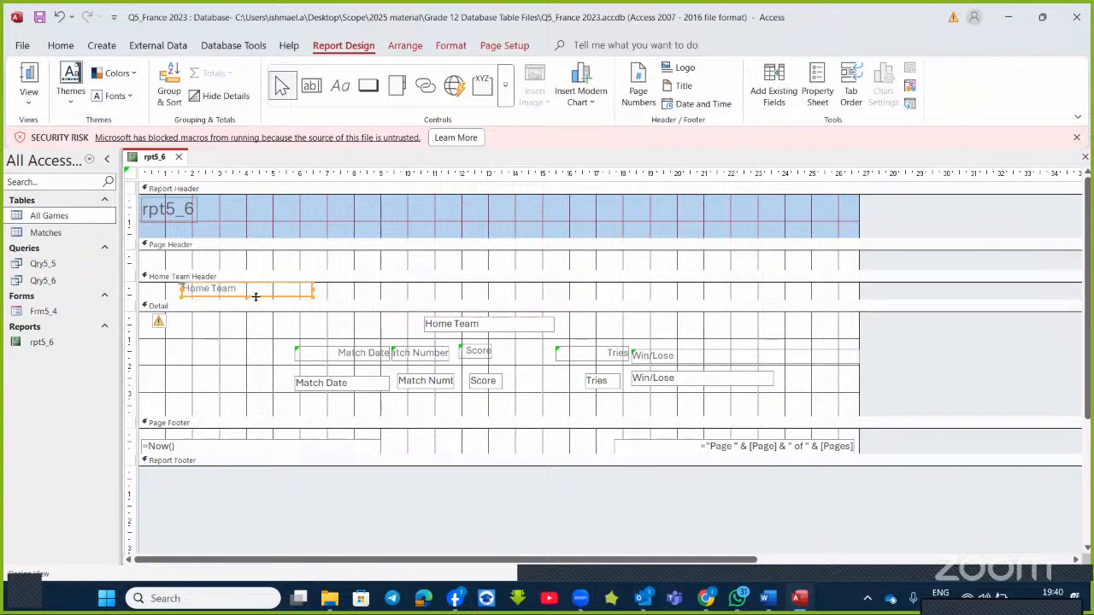
click(459, 327)
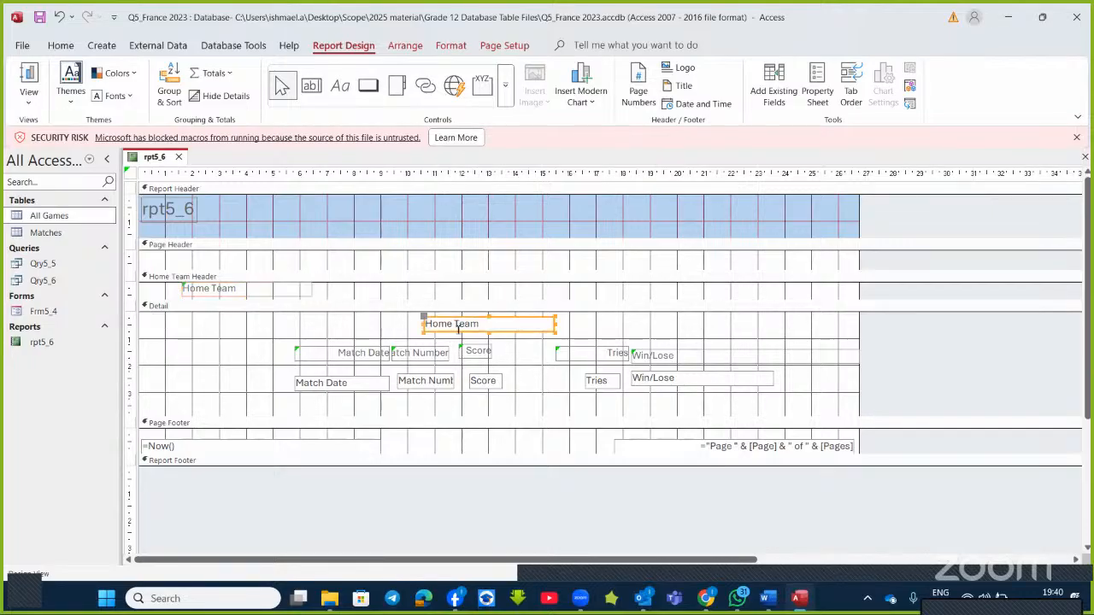
drag(449, 329, 450, 300)
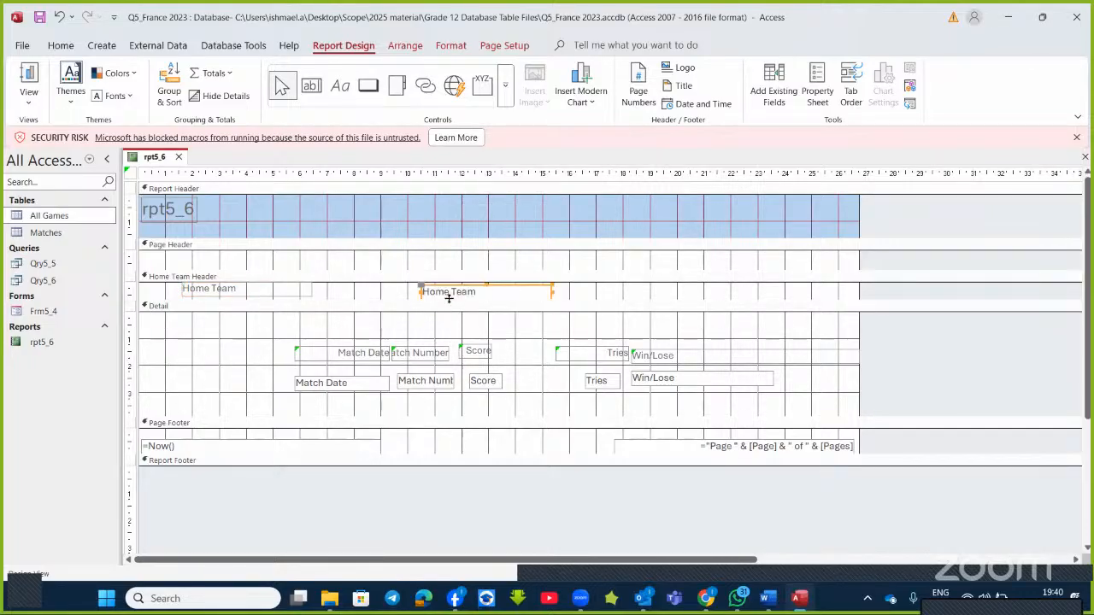
- Preview the report with Home Team in the group header, then reopen it in Design View
click(356, 349)
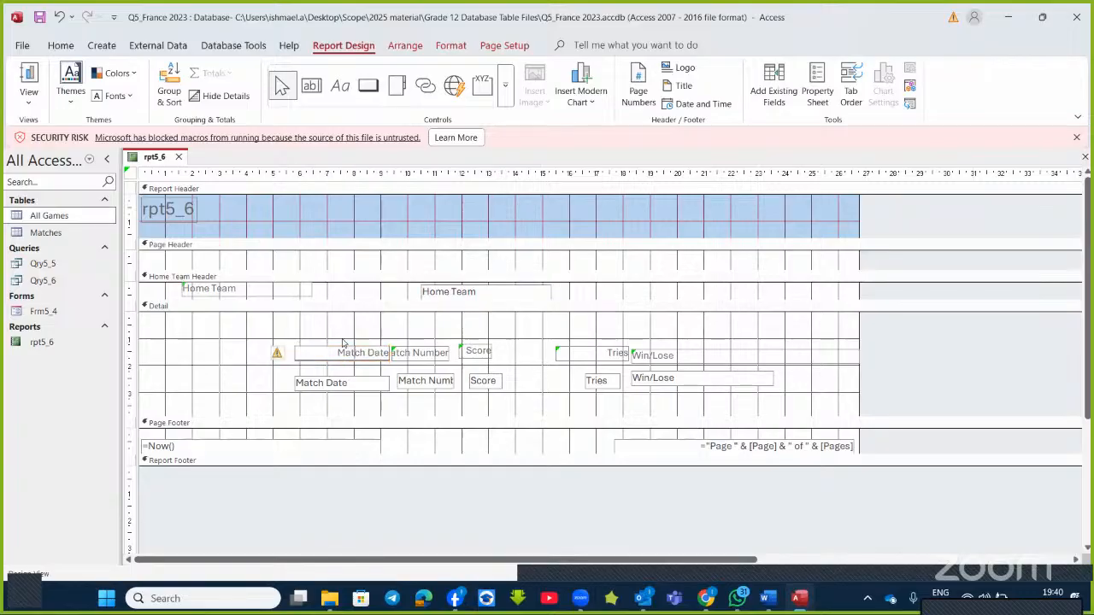
click(28, 75)
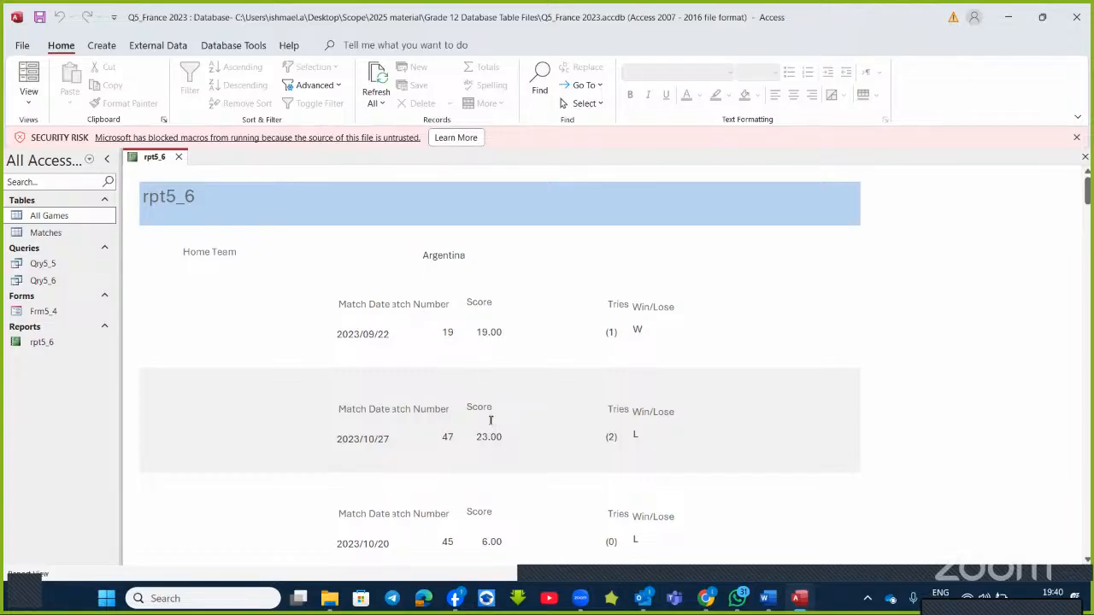
click(29, 103)
click(70, 217)
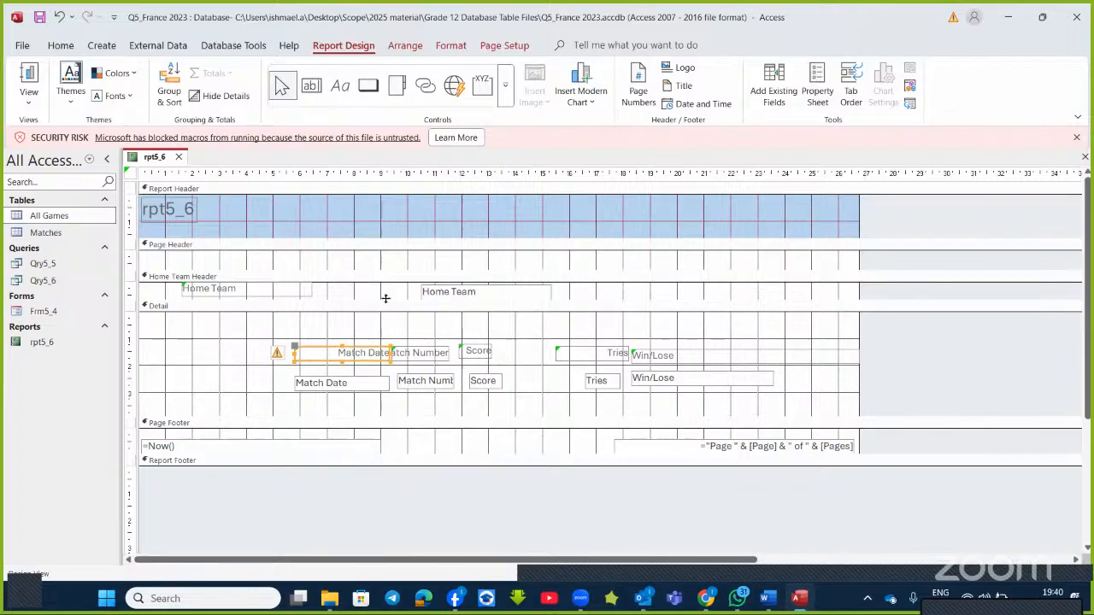
- Enlarge the Home Team Header to about 1.7 cm and move the Match Date, Match Number and Score labels into it below Home Team
drag(386, 300, 387, 326)
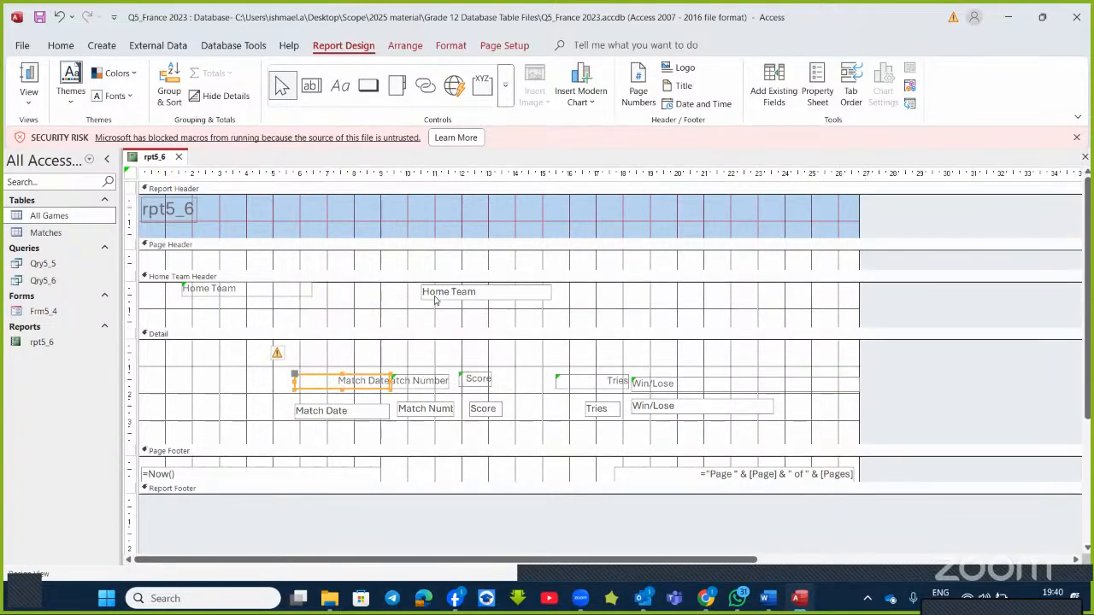
drag(346, 376, 356, 307)
click(420, 376)
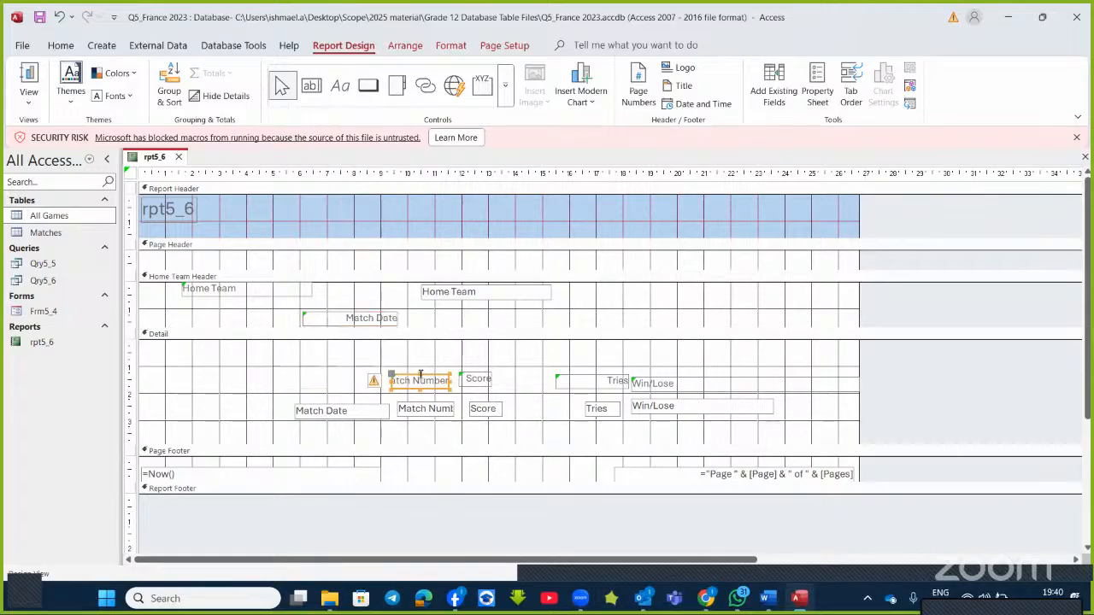
drag(427, 371, 443, 316)
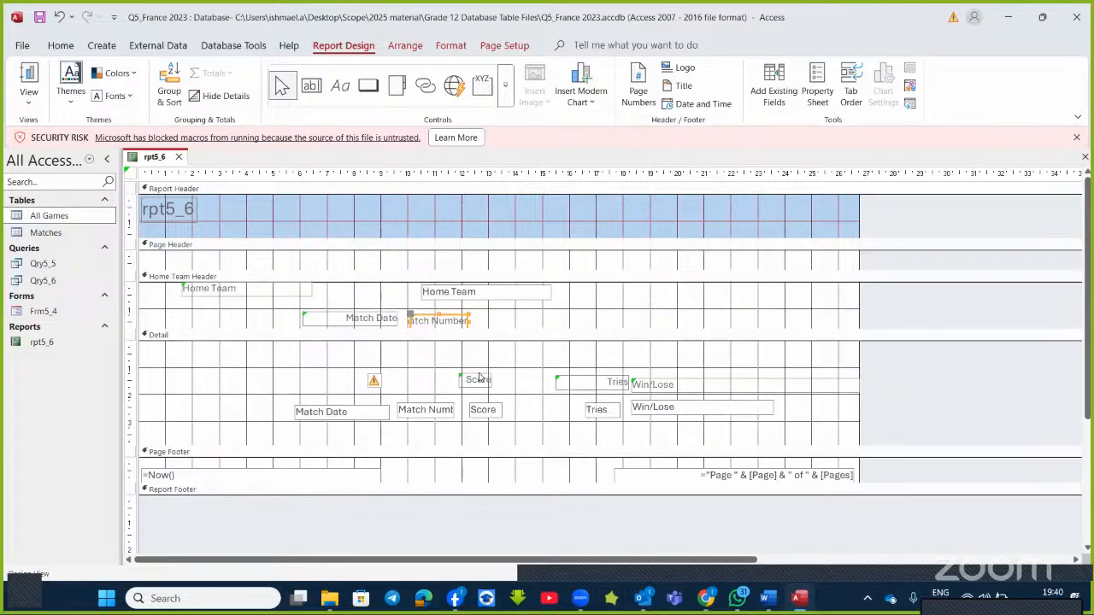
click(481, 376)
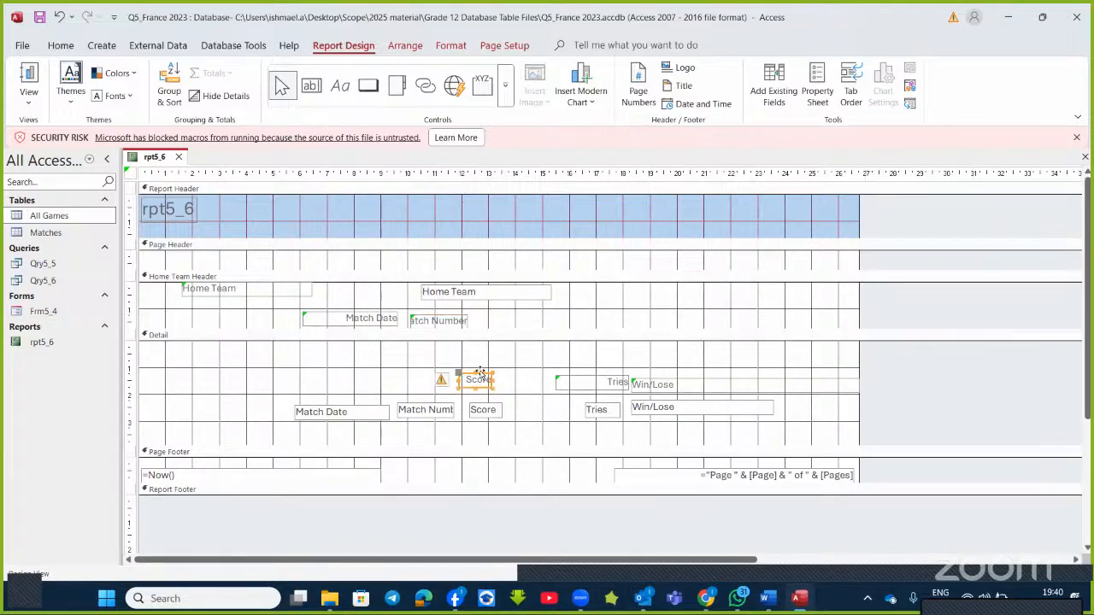
drag(484, 374, 499, 319)
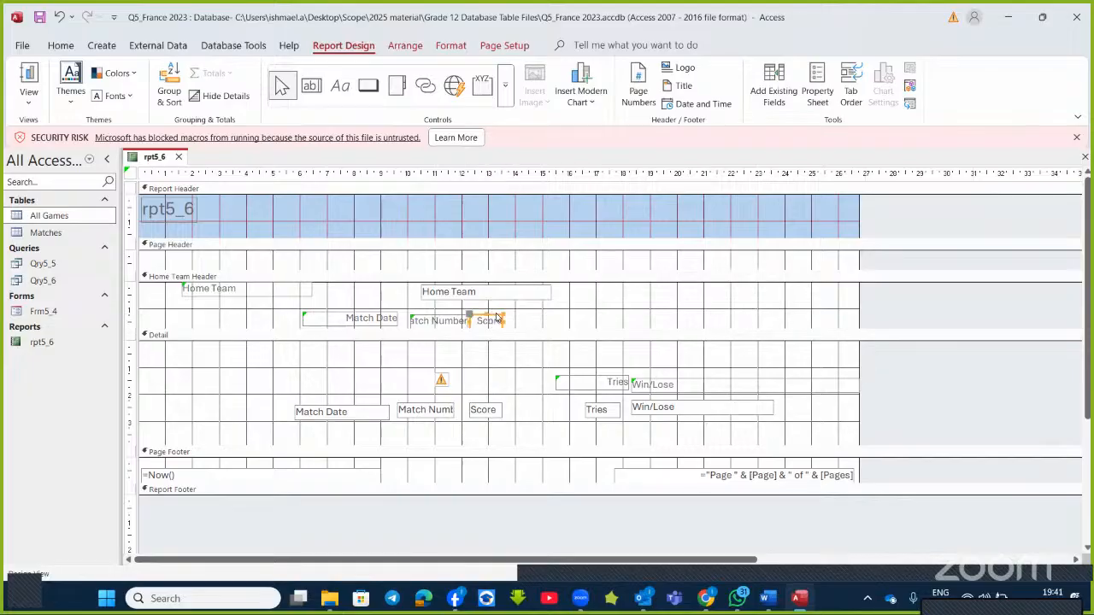
- Check the Match Date, Match Number and Score headings in Report View and go back to Design View
click(584, 378)
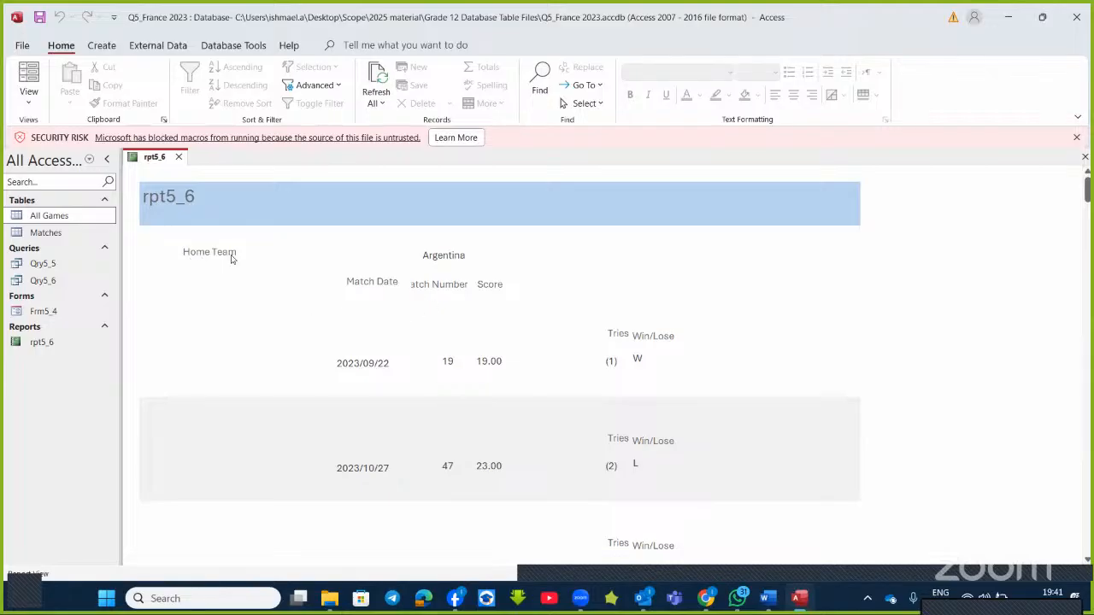
click(28, 106)
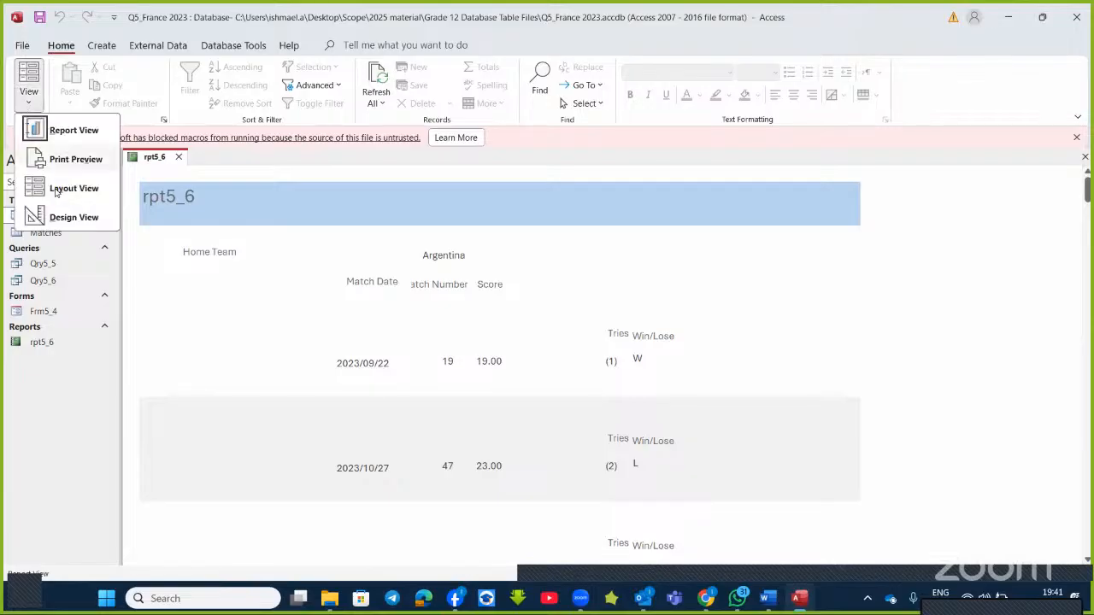
click(60, 217)
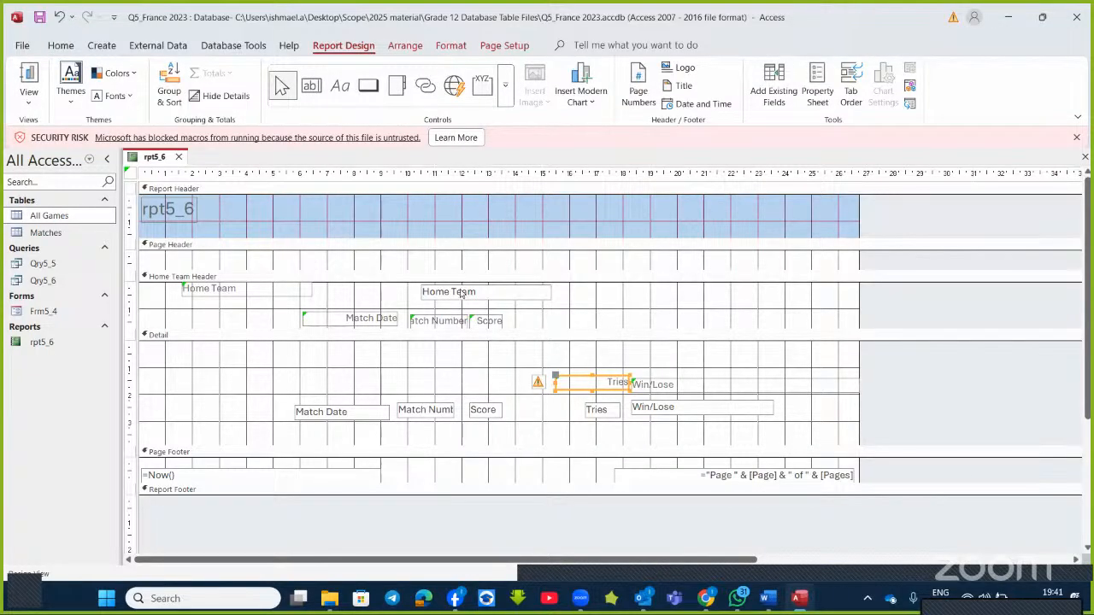
- Move the Tries and Win/Lose labels from the Detail section into the Home Team Header, in line with the other column labels
click(196, 292)
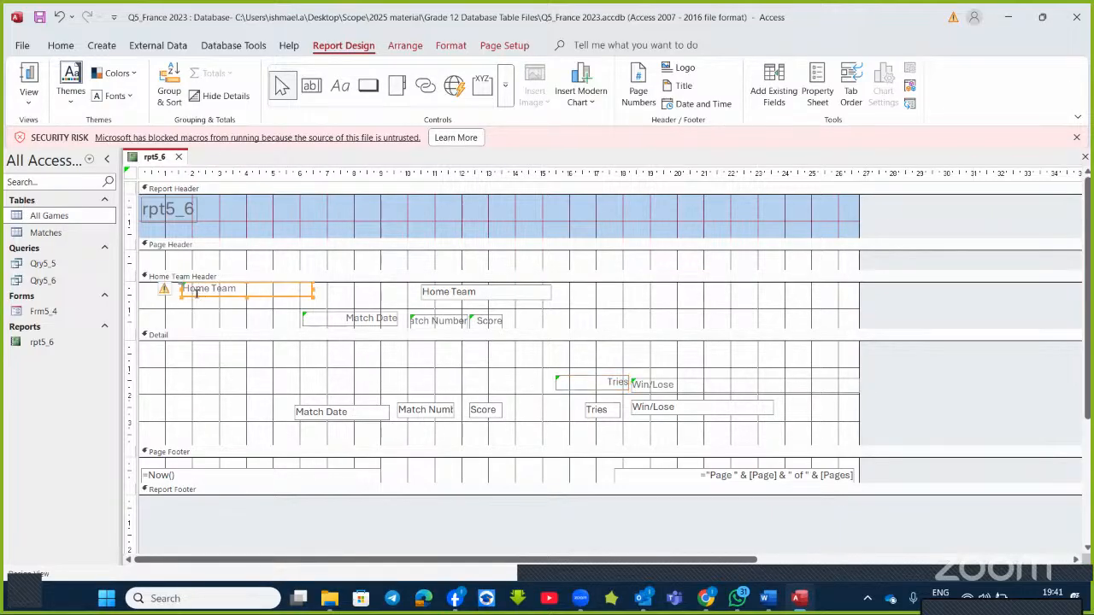
click(479, 298)
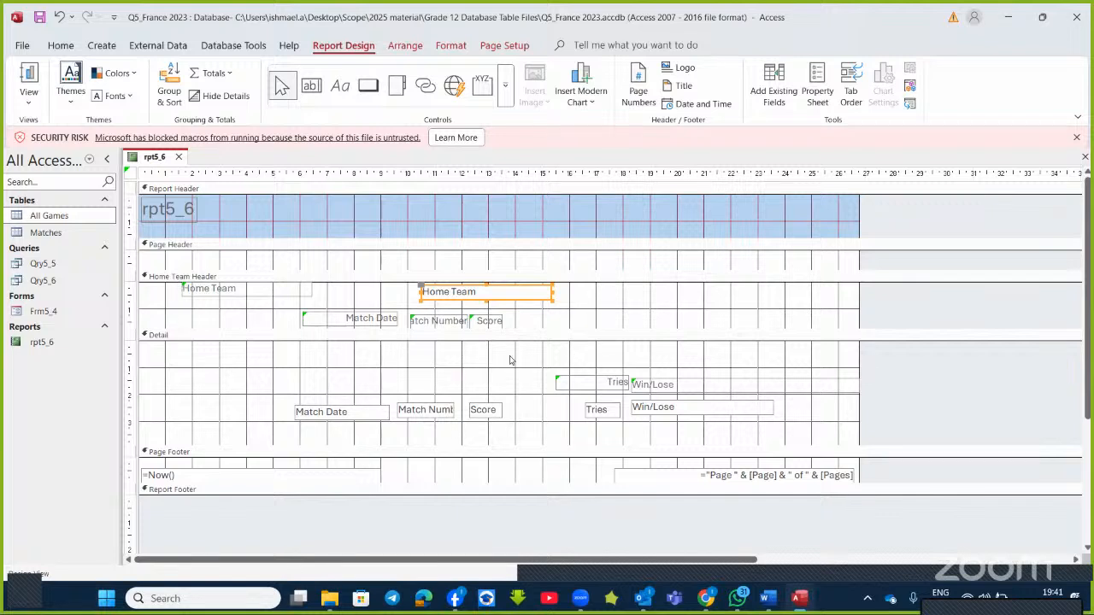
drag(601, 381, 636, 316)
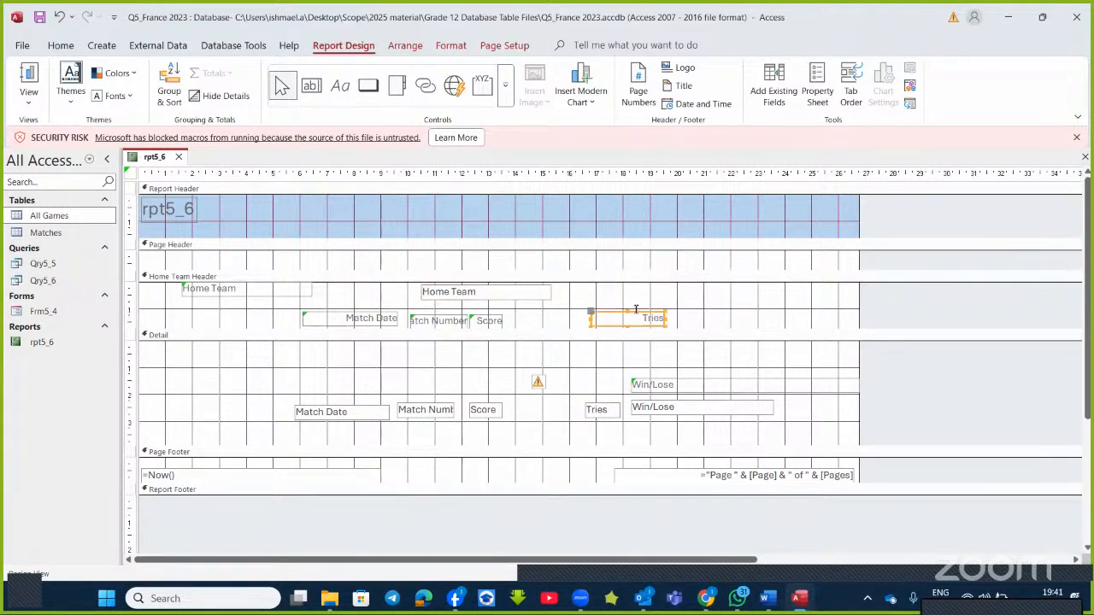
drag(674, 379, 700, 324)
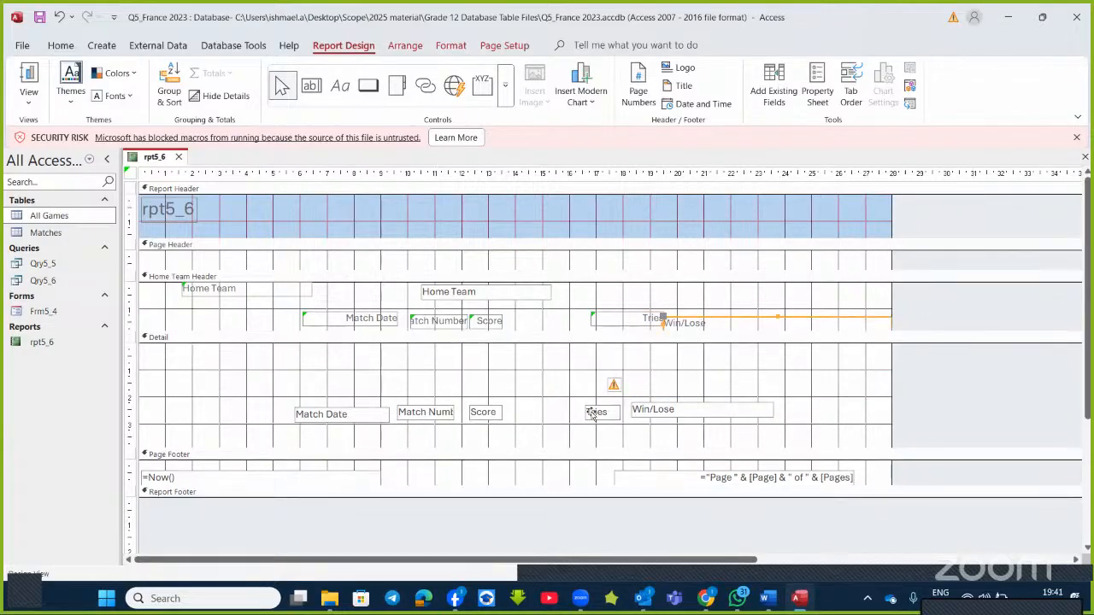
- Move the Match Date and Match Number text boxes up in the Detail section, placing them beneath their column labels
click(334, 408)
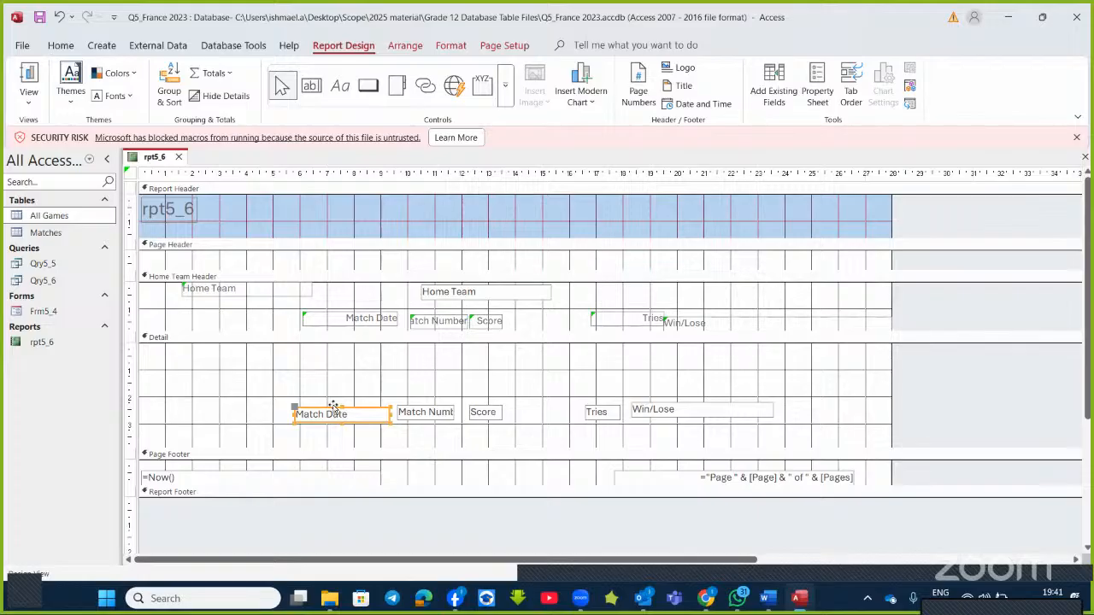
drag(334, 407, 332, 353)
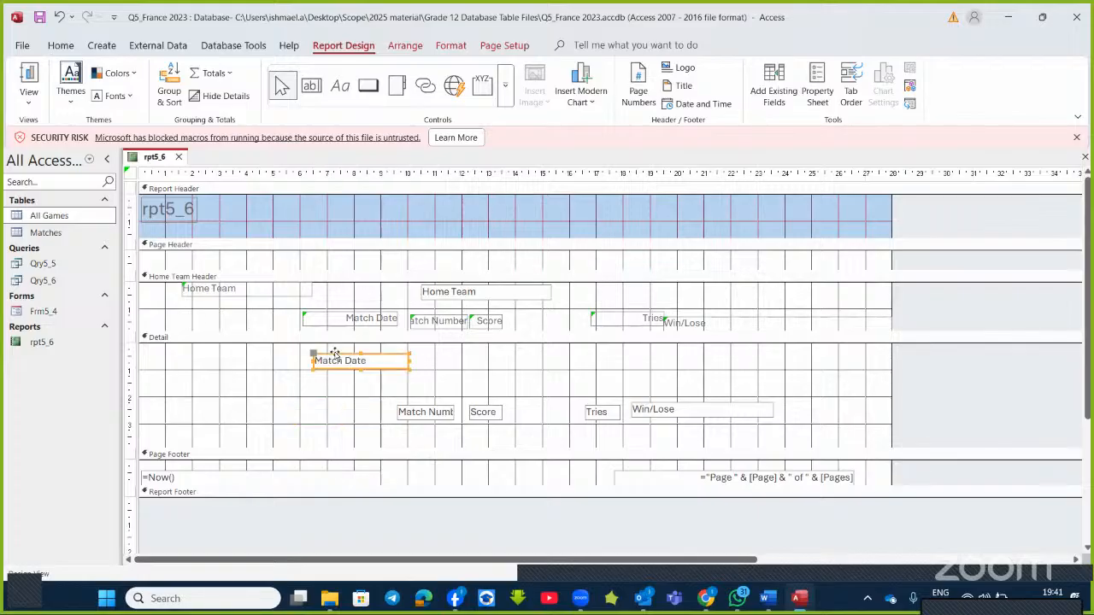
click(418, 404)
click(423, 411)
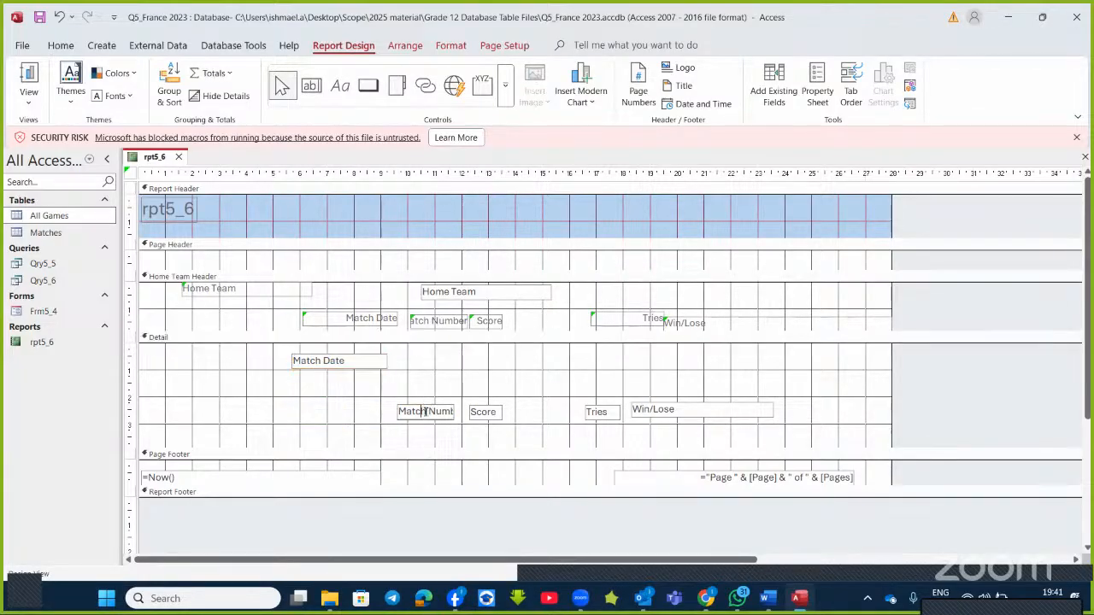
click(430, 412)
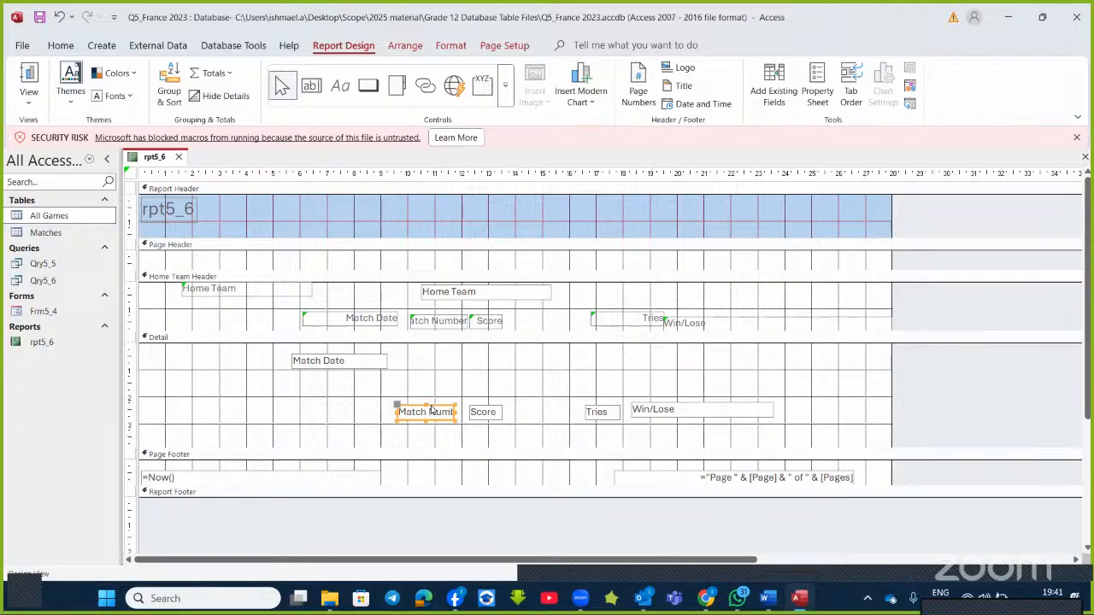
click(431, 404)
drag(430, 407, 444, 354)
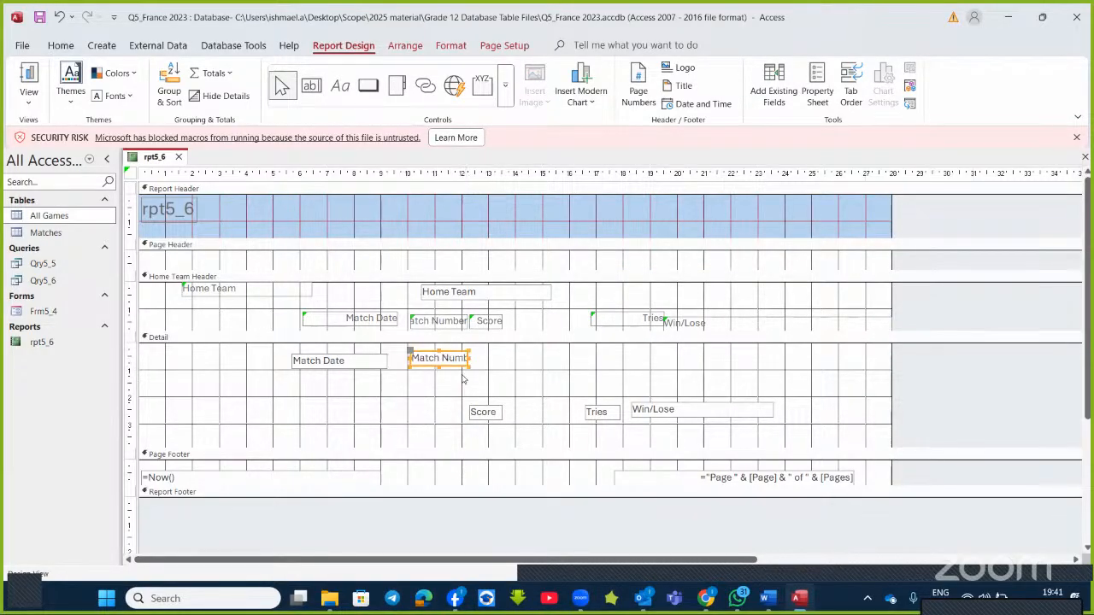
- Move the Score, Tries and Win/Lose text boxes up in the Detail section, in line with the Match Date text box
click(493, 408)
drag(494, 408, 499, 358)
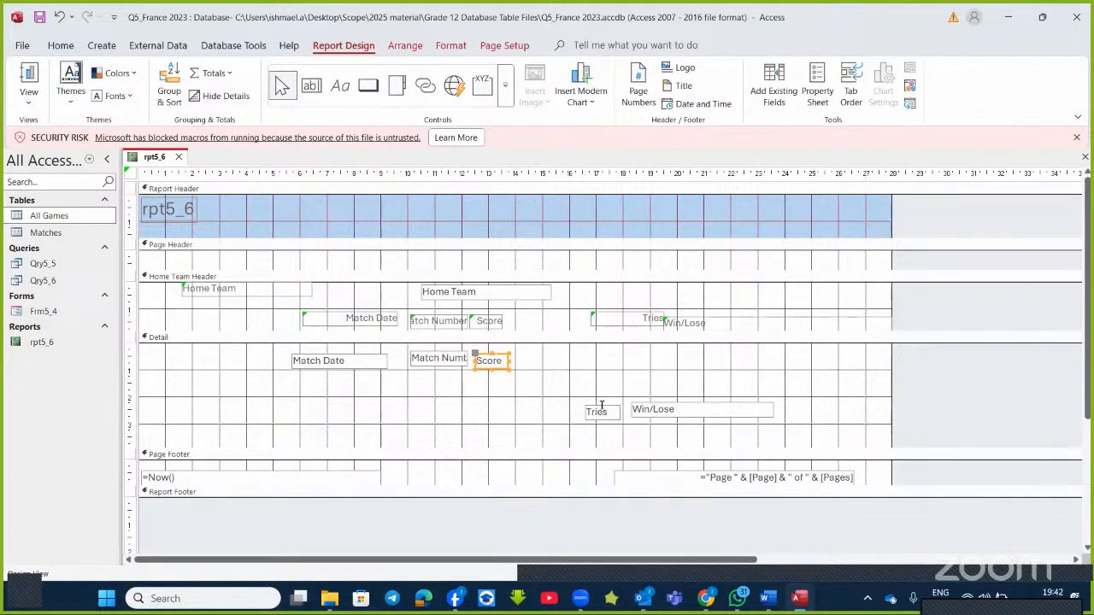
click(604, 408)
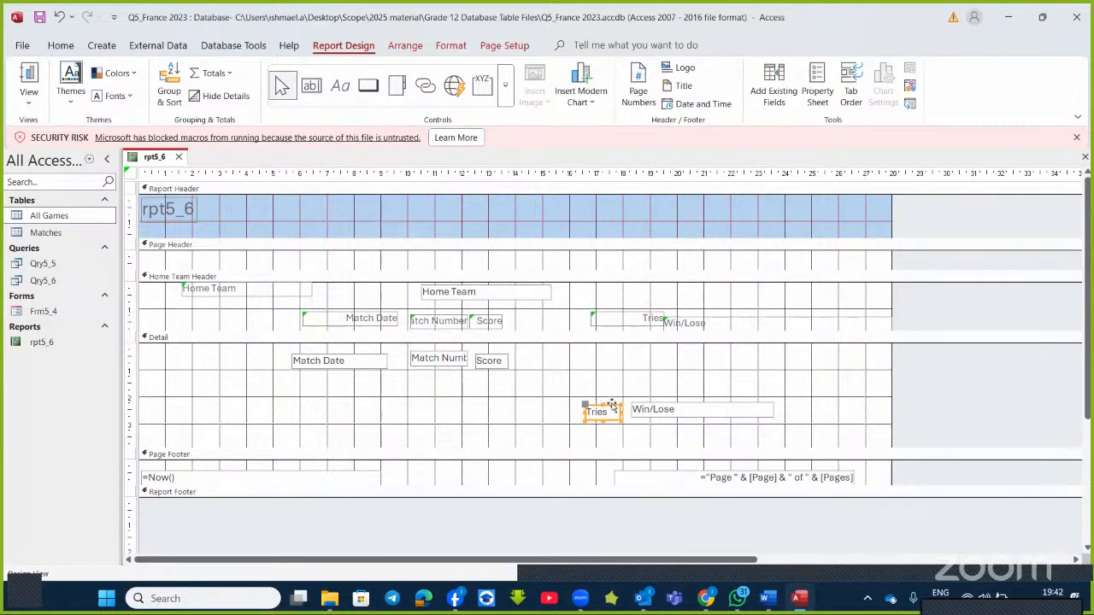
drag(613, 403, 610, 361)
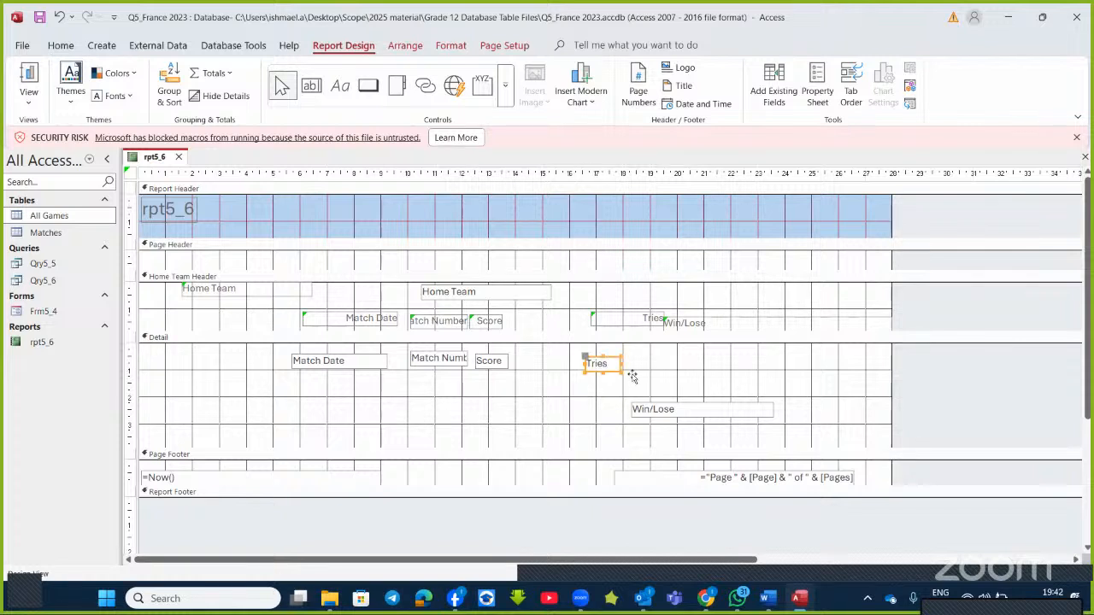
click(678, 403)
drag(678, 402, 680, 360)
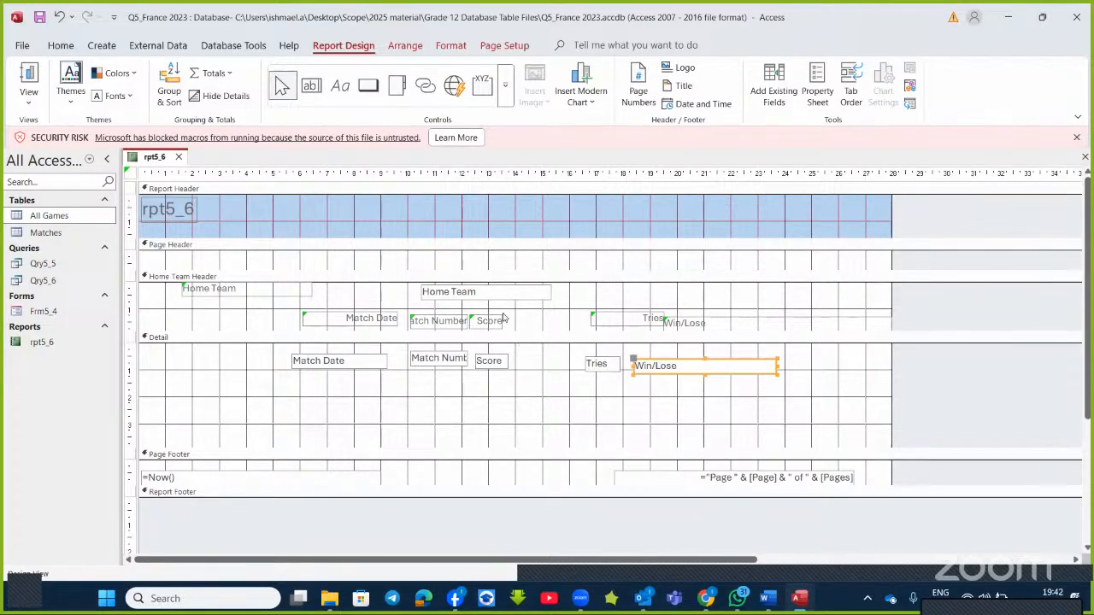
- Check the grouped rpt5_6 layout in Report View and return to Design View
click(426, 295)
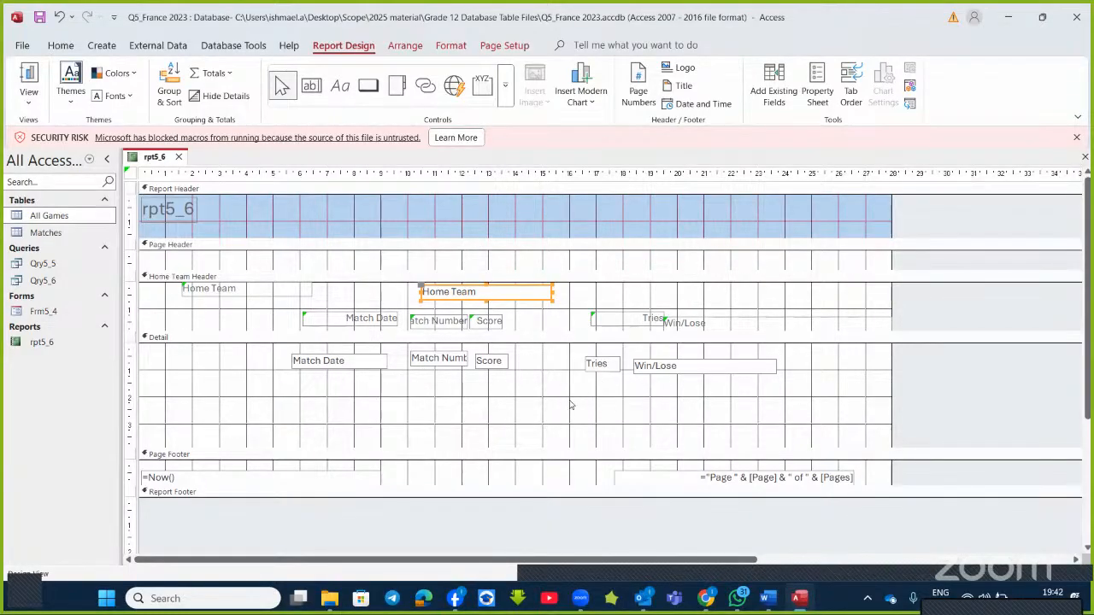
click(28, 81)
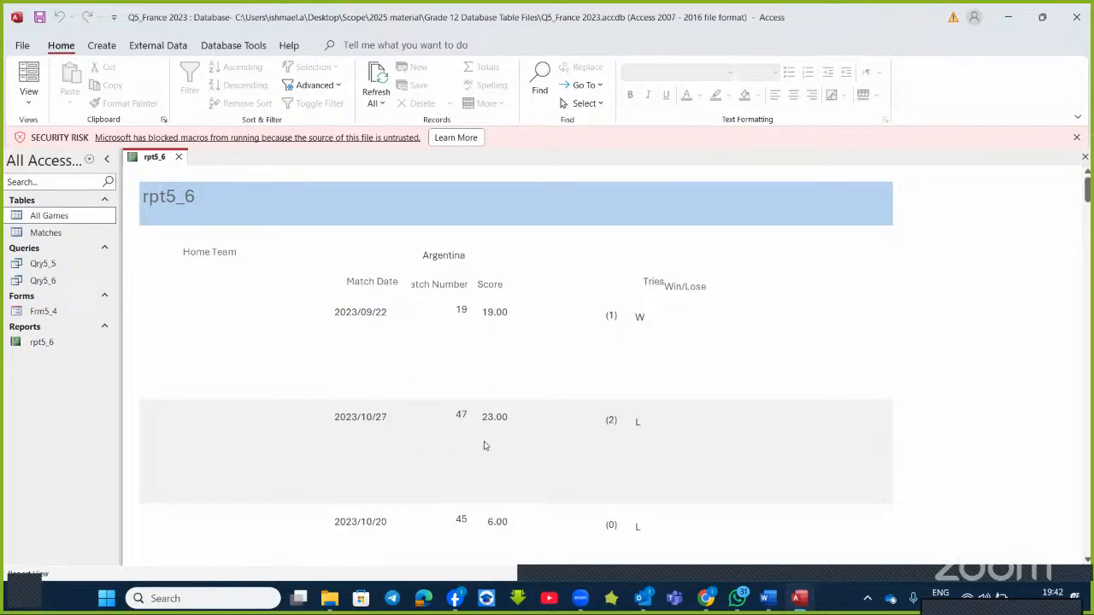
scroll(489, 459, down, 4)
scroll(489, 459, down, 5)
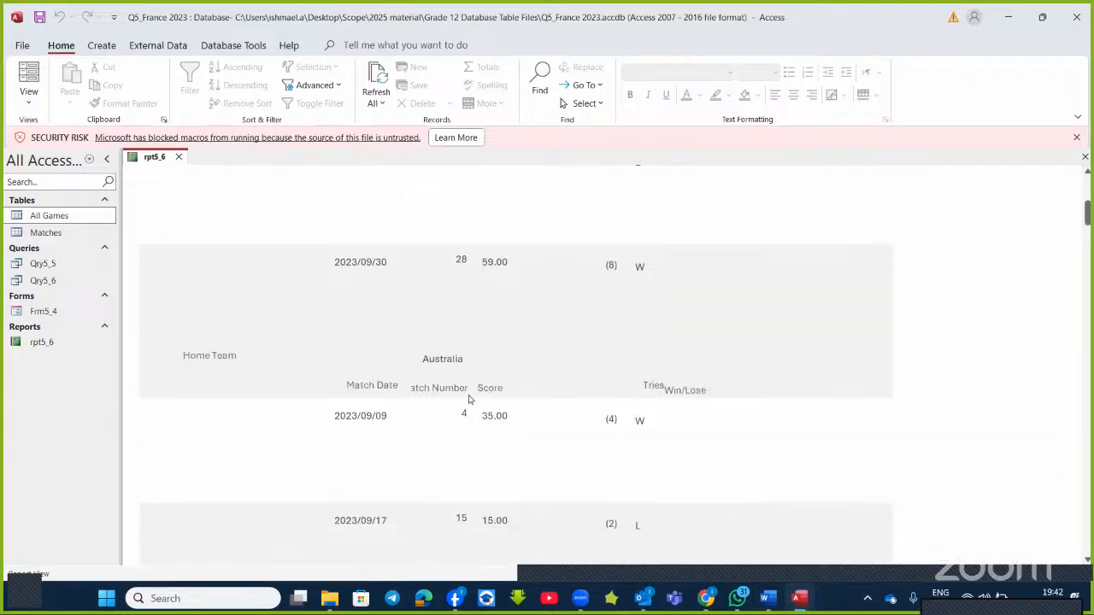
click(201, 370)
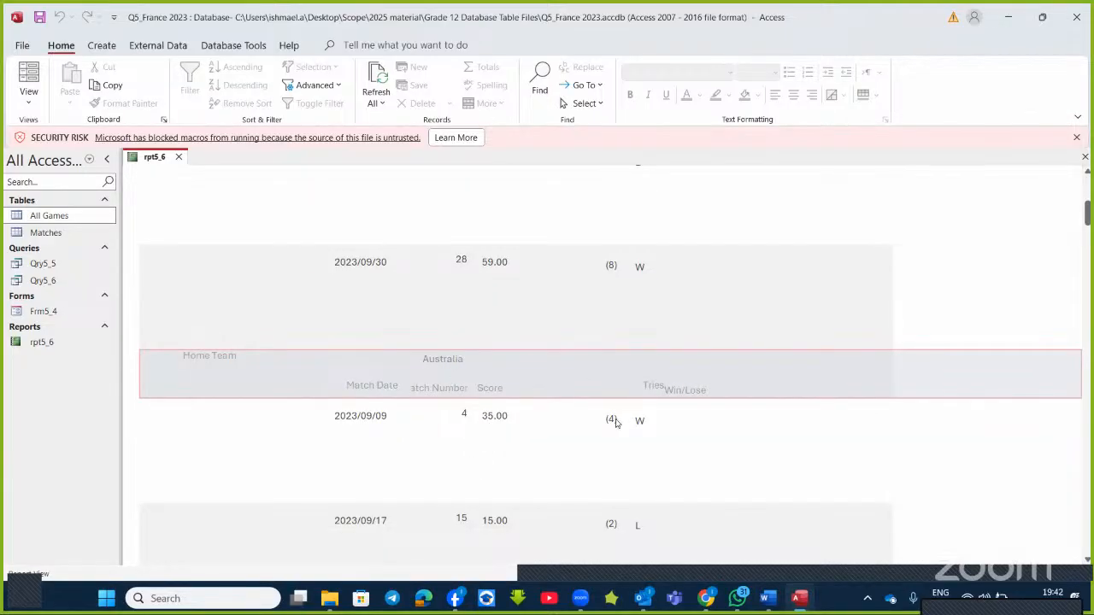
click(31, 104)
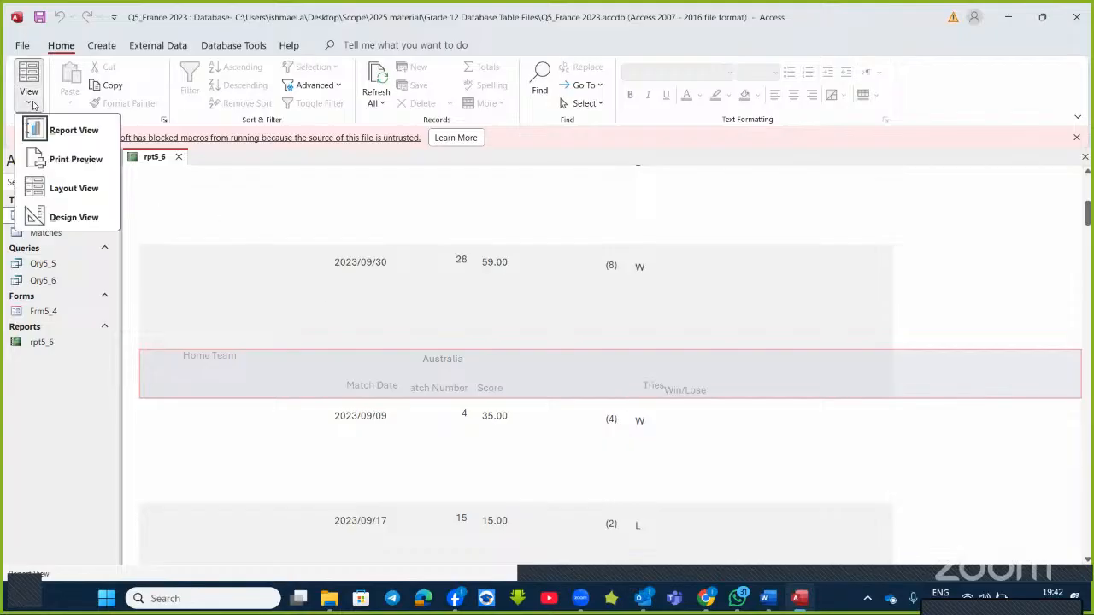
click(77, 215)
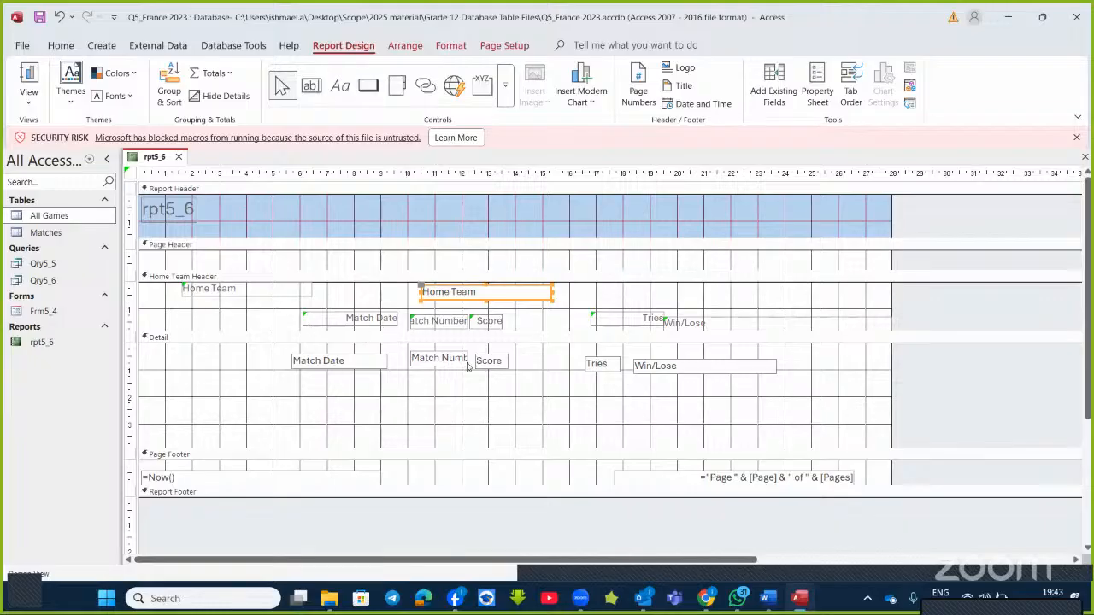
- Switch to the Word question document to examine the sample Matches report, and return to the rpt5_6 design in Access
click(767, 598)
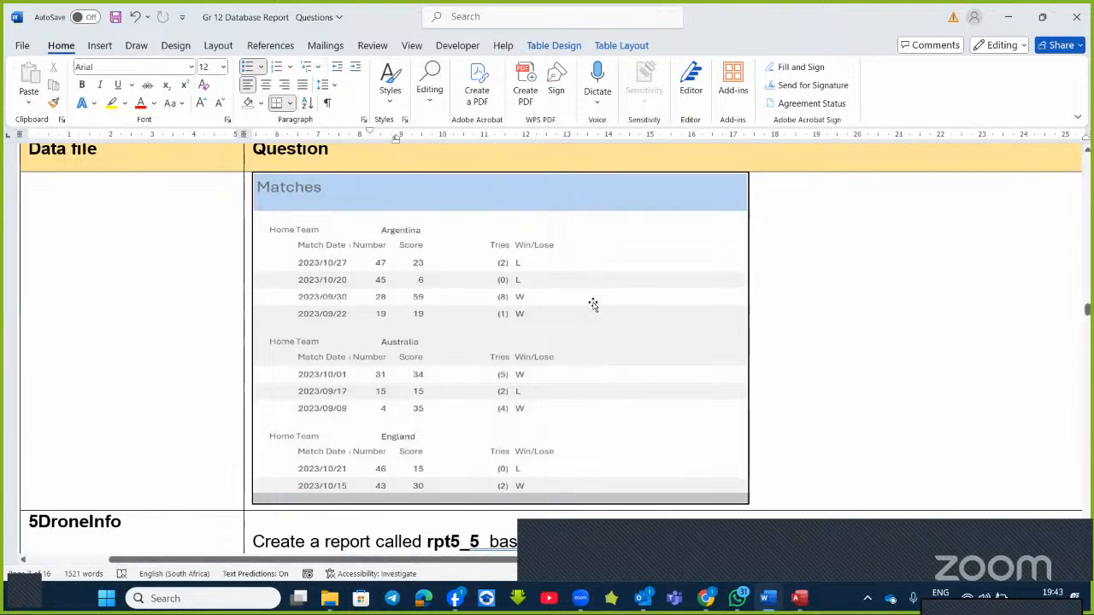
scroll(616, 298, down, 3)
scroll(617, 296, down, 1)
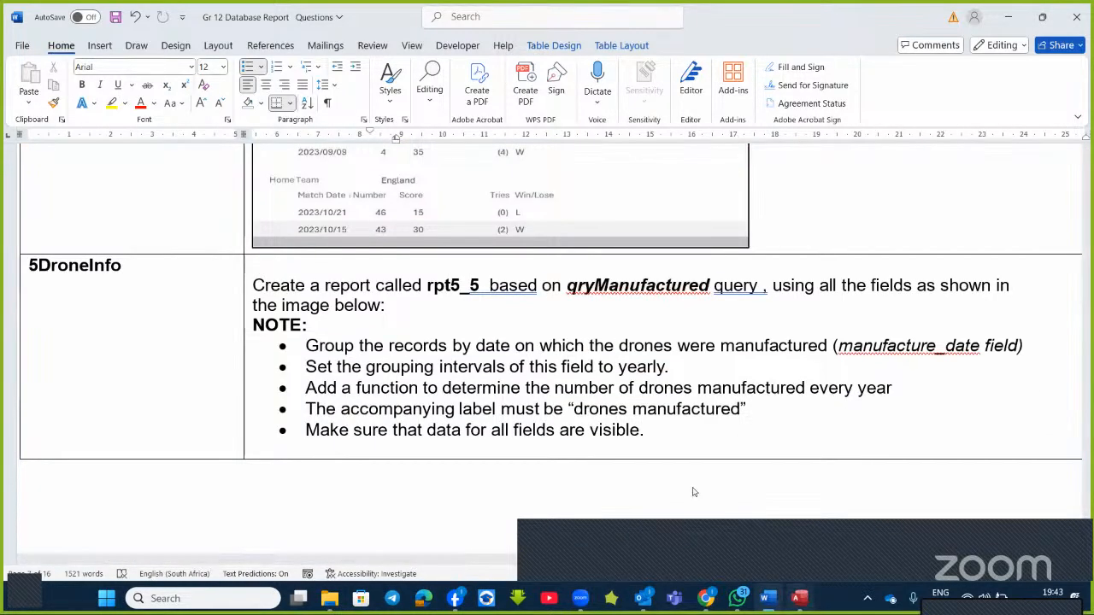
key(alt+Tab)
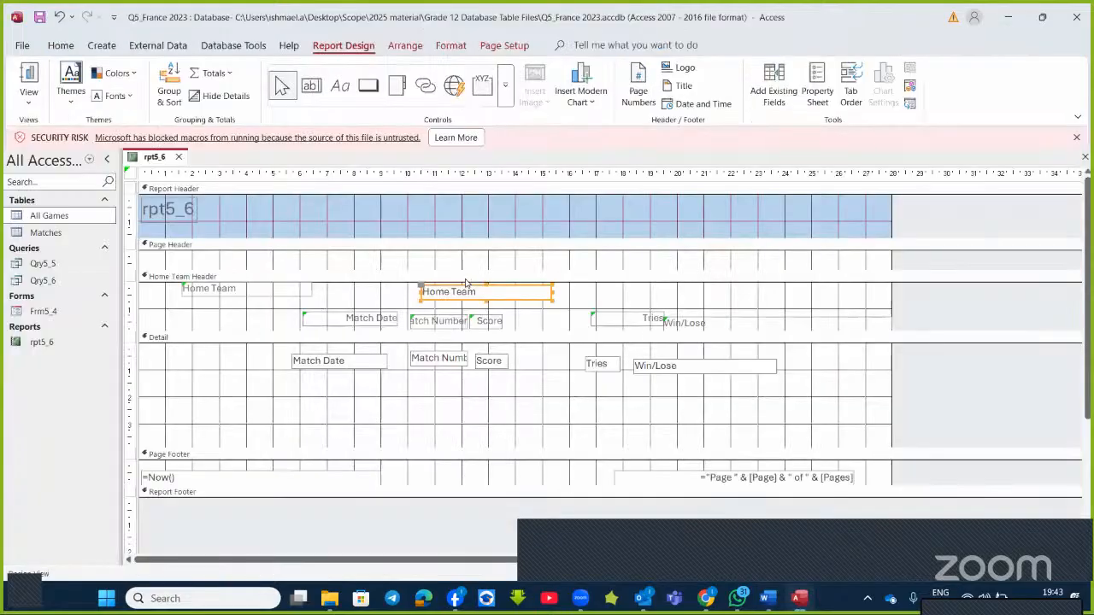
- Shift the Match Date and Tries labels slightly down in the Home Team Header to line up with the neighbouring labels
click(327, 315)
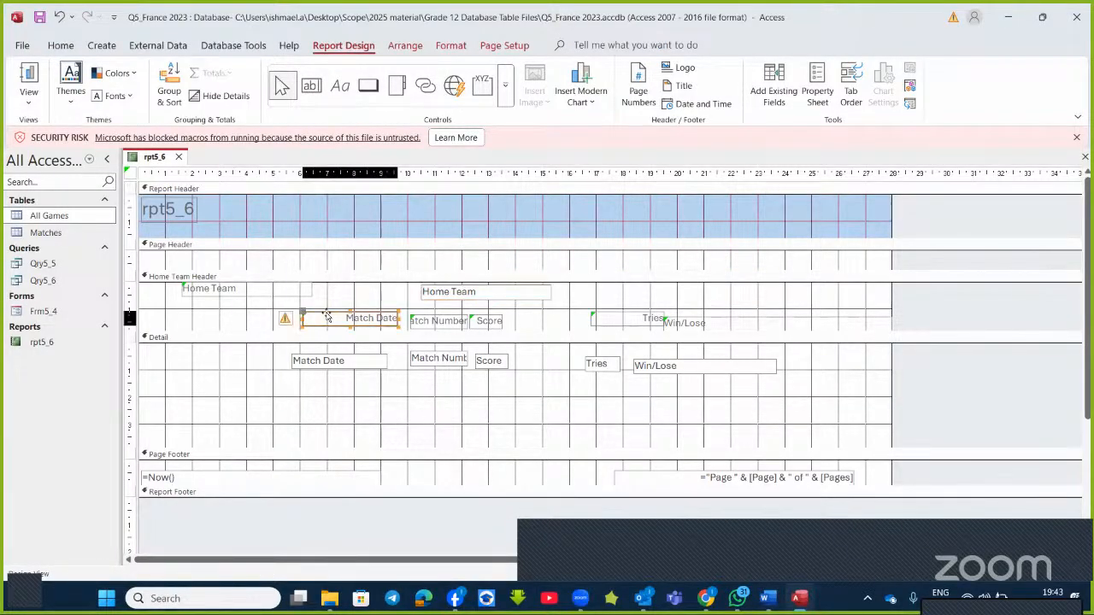
drag(326, 316, 327, 320)
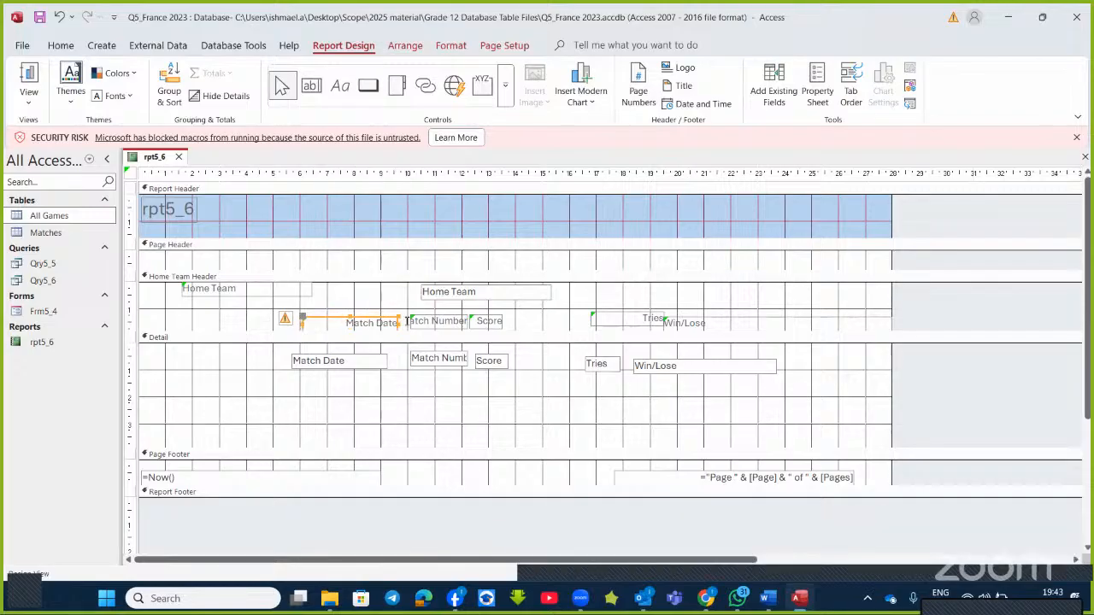
click(416, 326)
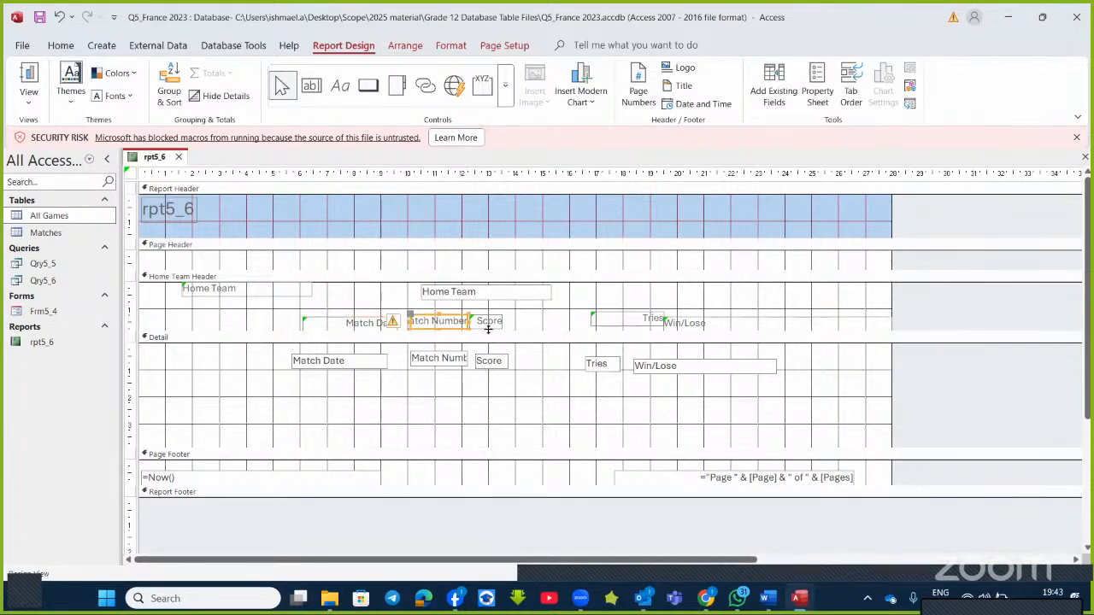
click(633, 327)
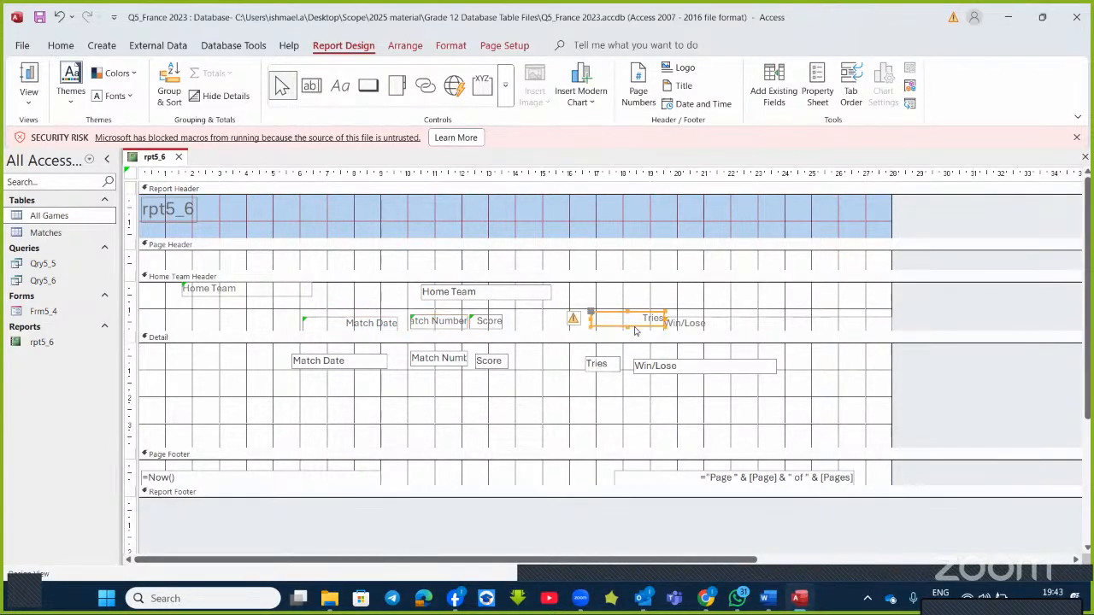
drag(634, 331, 633, 332)
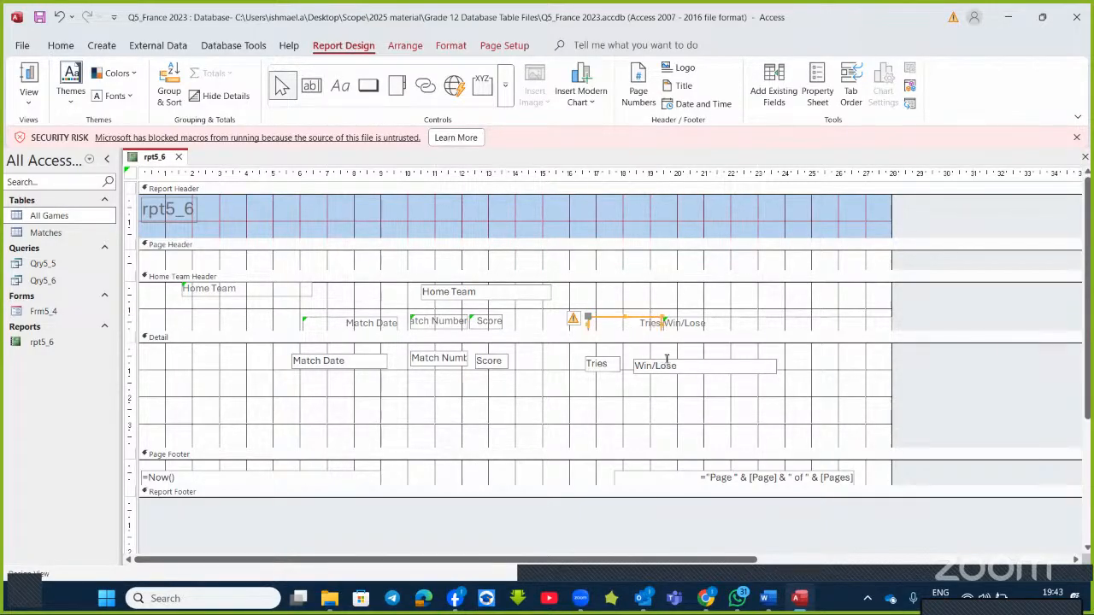
click(667, 360)
click(669, 363)
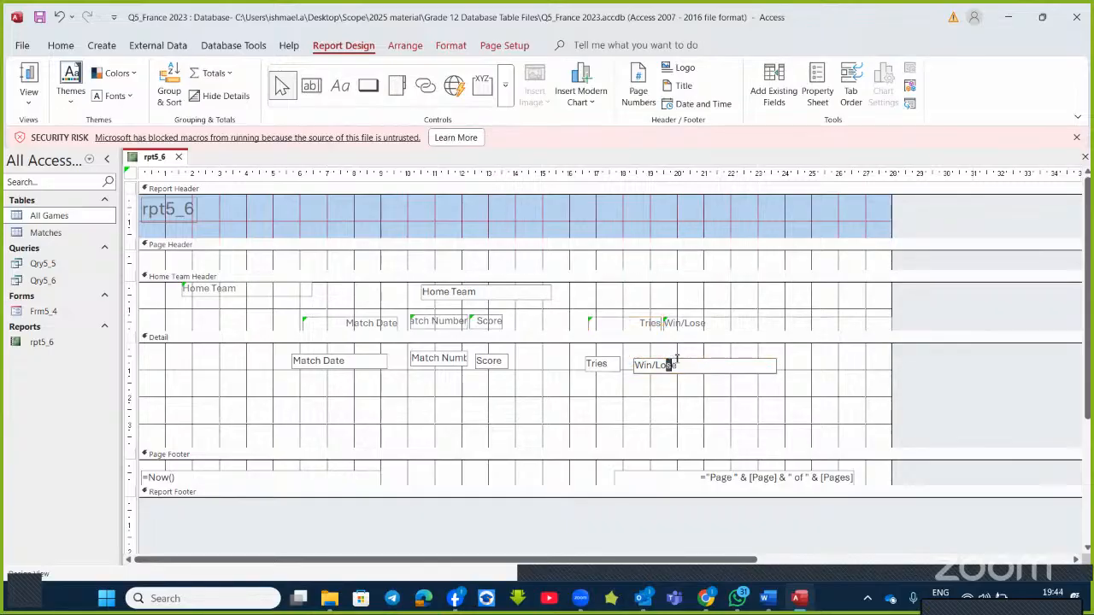
click(573, 396)
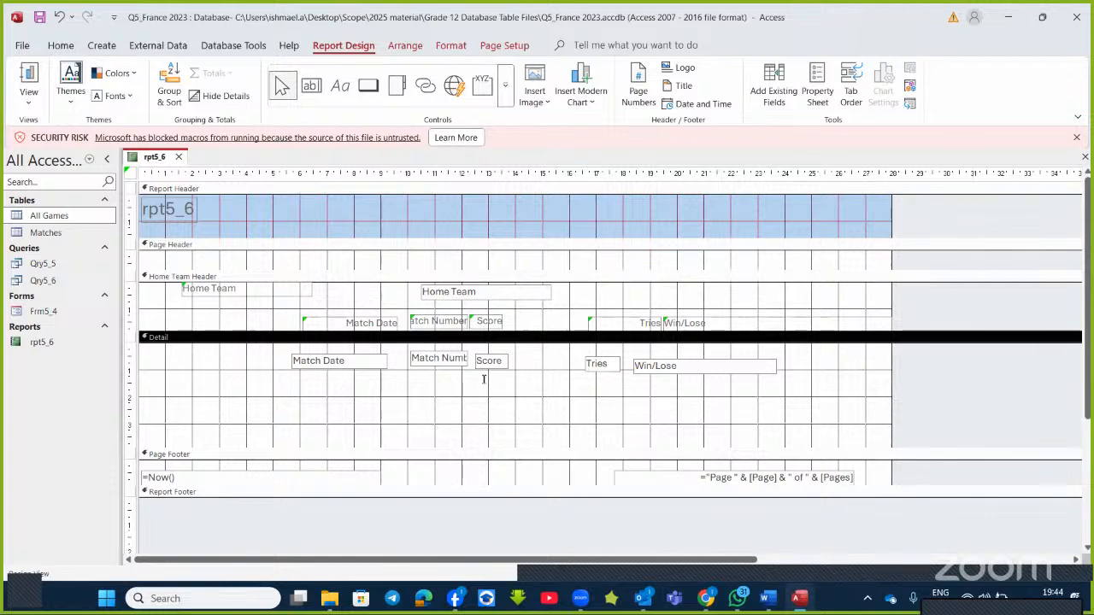
- Switch to Word to review the 5DroneInfo question and its rpt5_5 sample report, and close the Q5_France 2023 database in Access
key(alt+Tab)
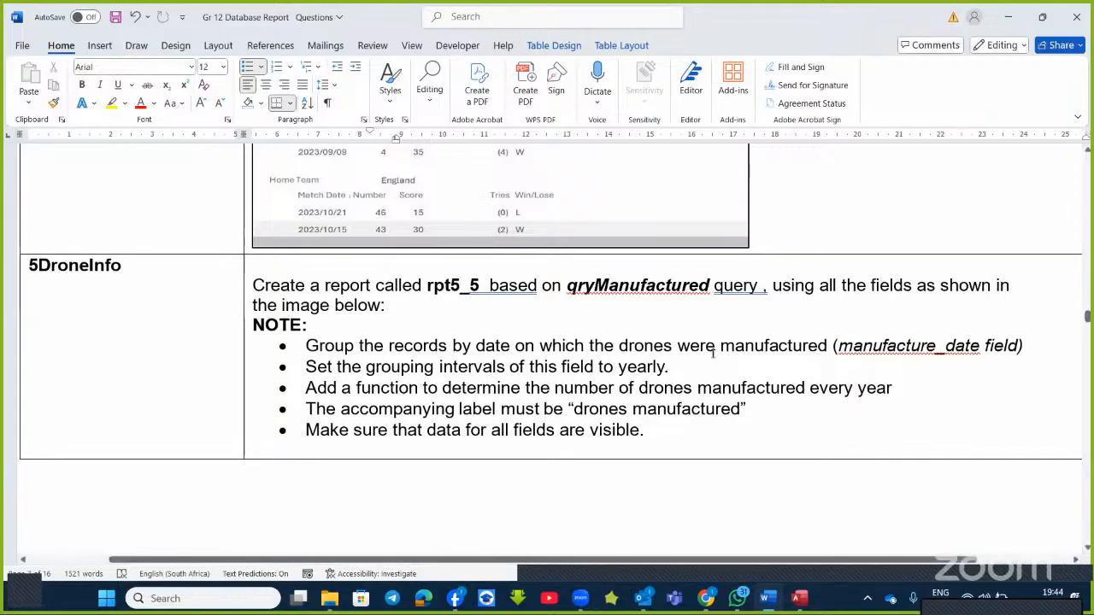
scroll(713, 352, down, 10)
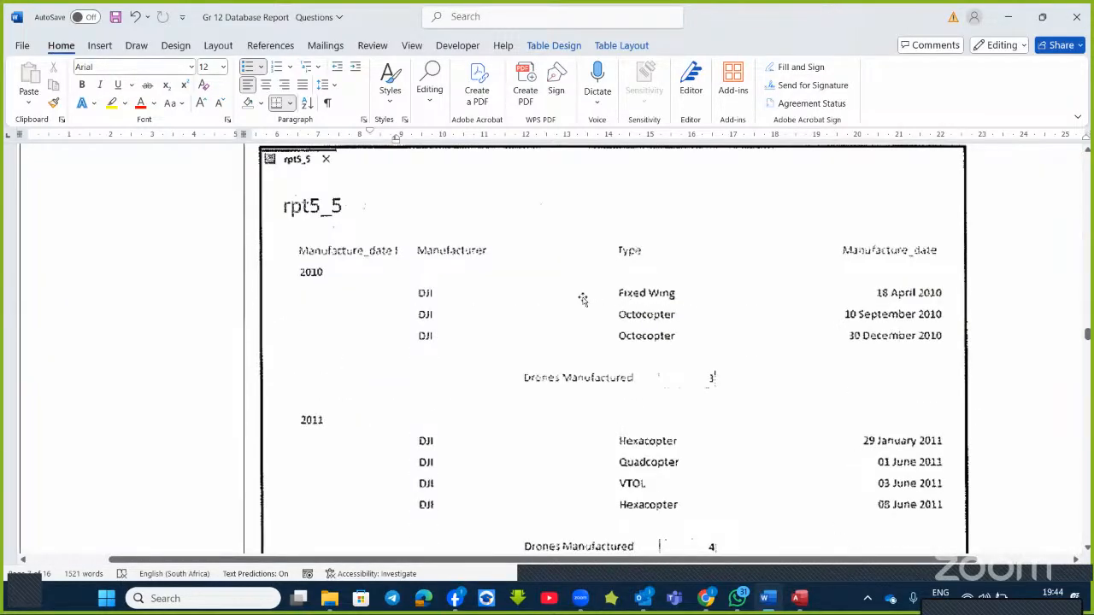
scroll(589, 280, up, 4)
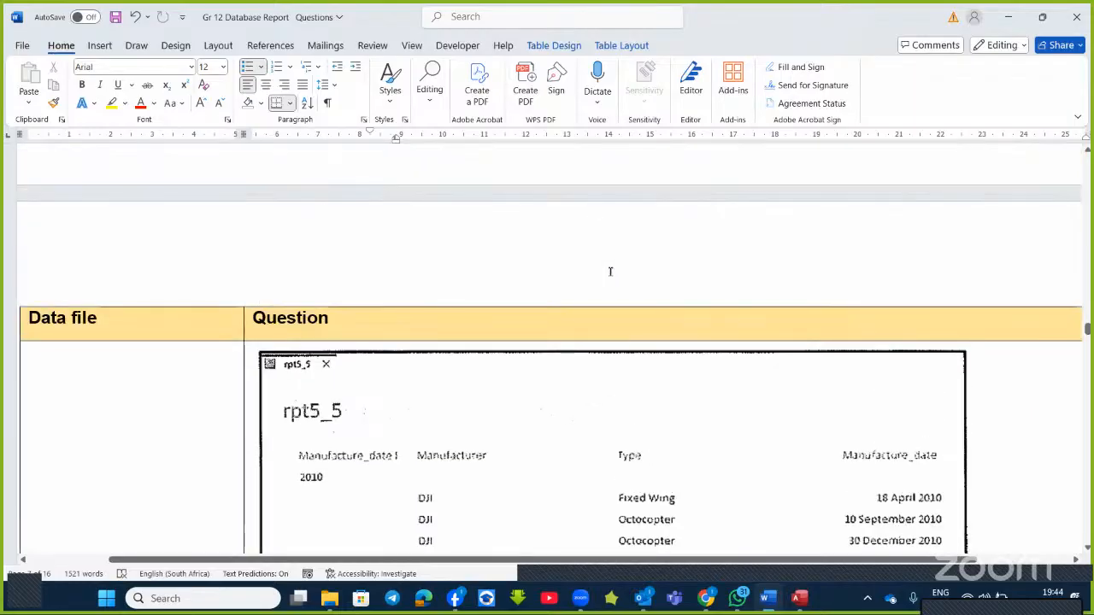
scroll(610, 273, down, 4)
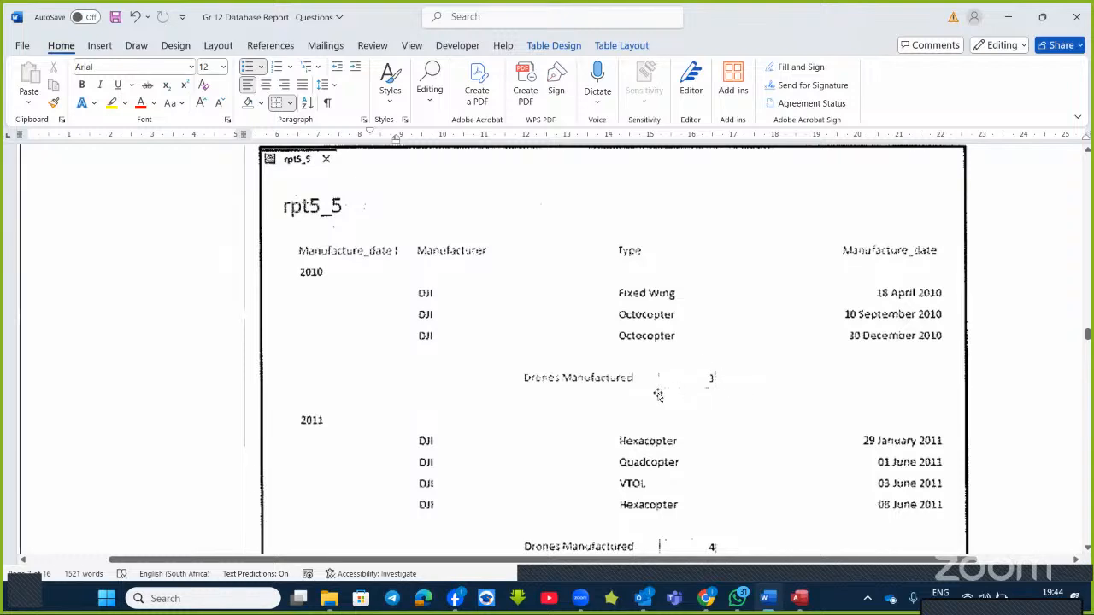
scroll(657, 393, up, 10)
scroll(658, 392, up, 3)
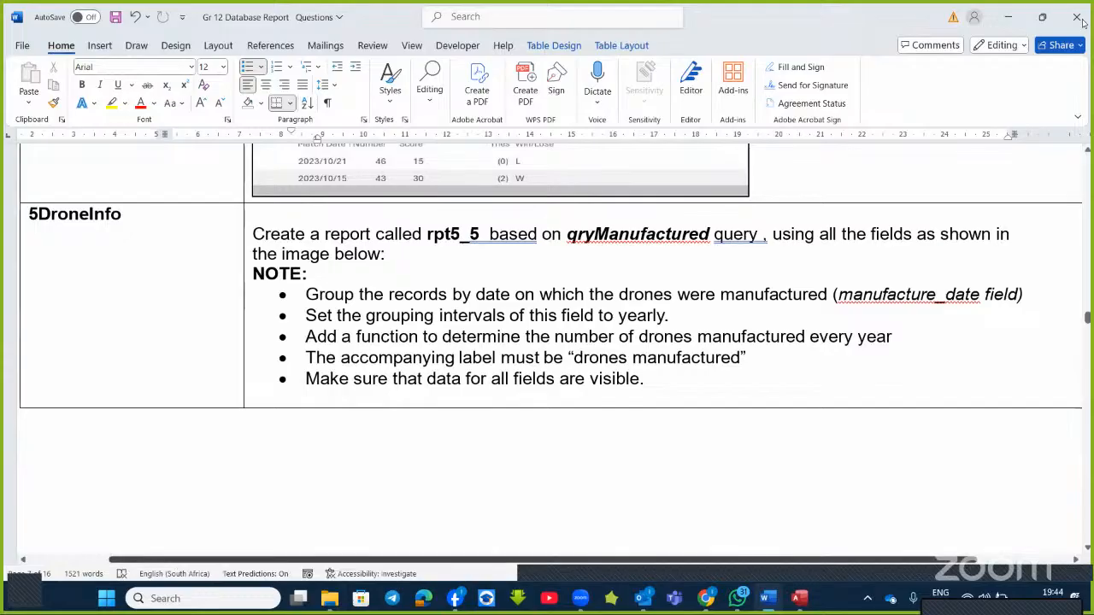
click(547, 339)
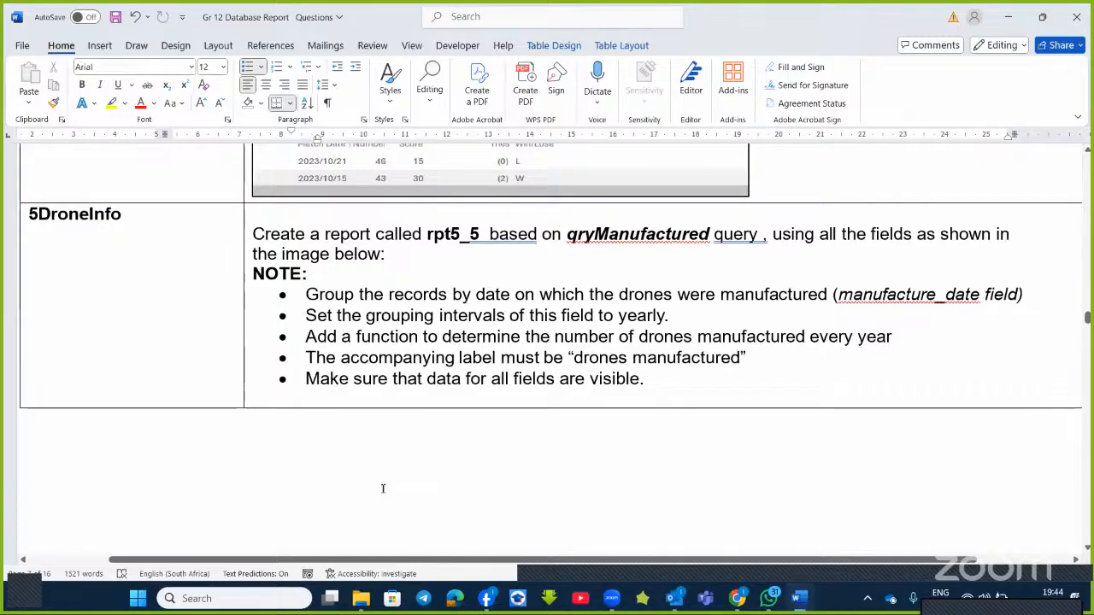
- Open the 5DroneInfo database from the Grade 12 Database Table Files folder in File Explorer
mouse_move(360, 598)
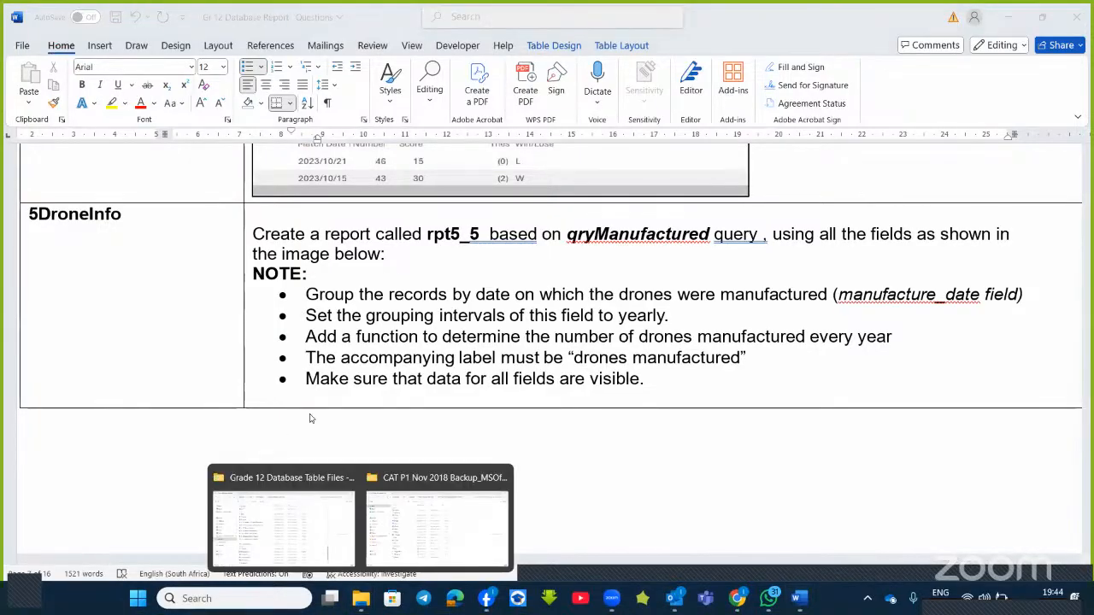
click(305, 508)
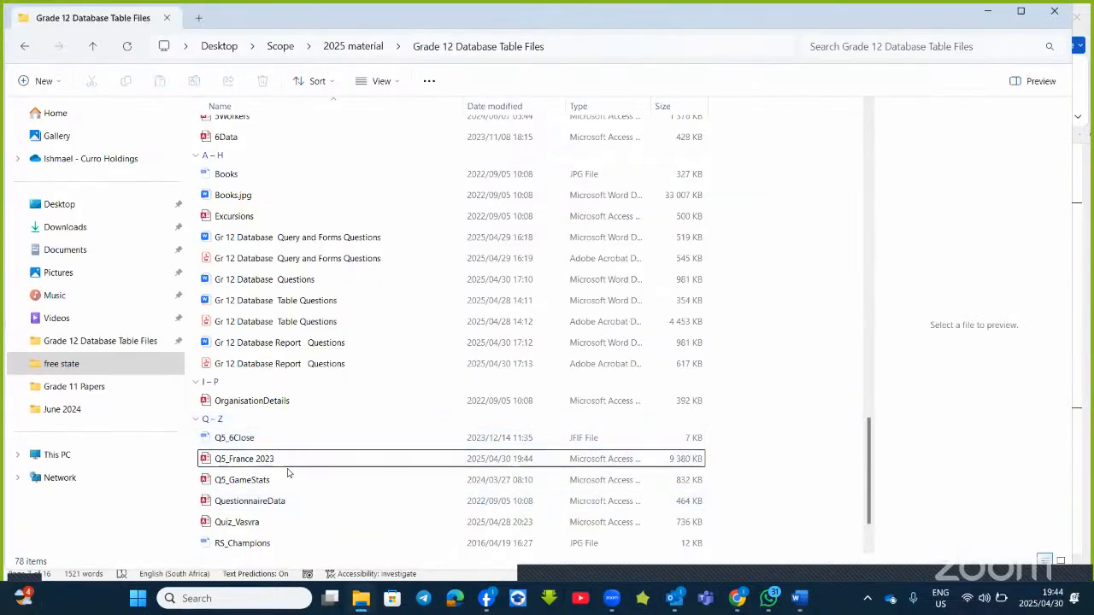
scroll(288, 473, down, 1)
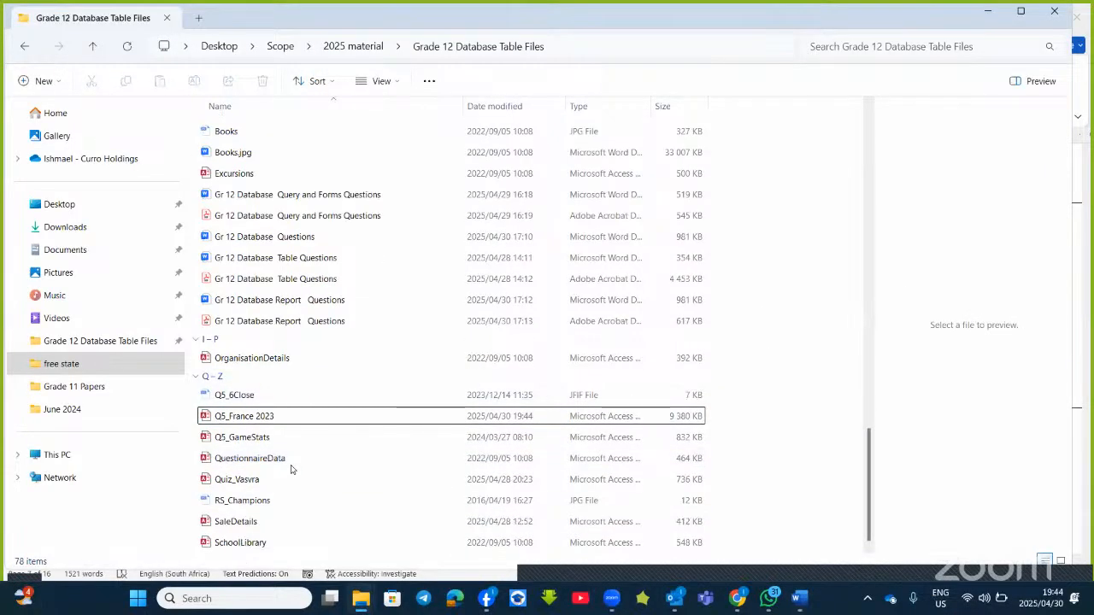
scroll(291, 469, up, 1)
scroll(325, 248, up, 10)
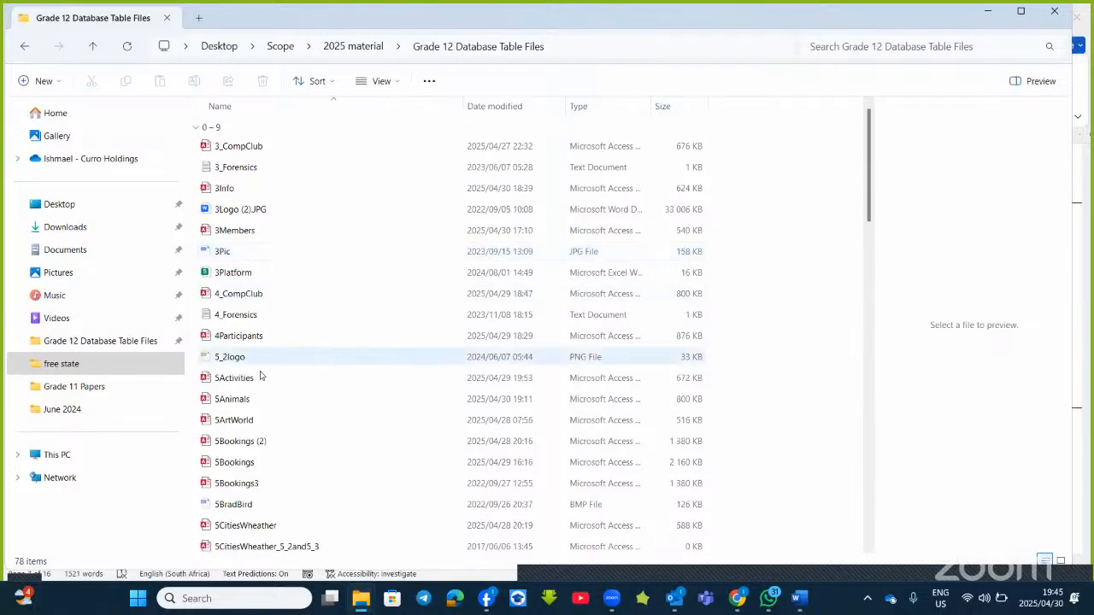
scroll(270, 365, down, 2)
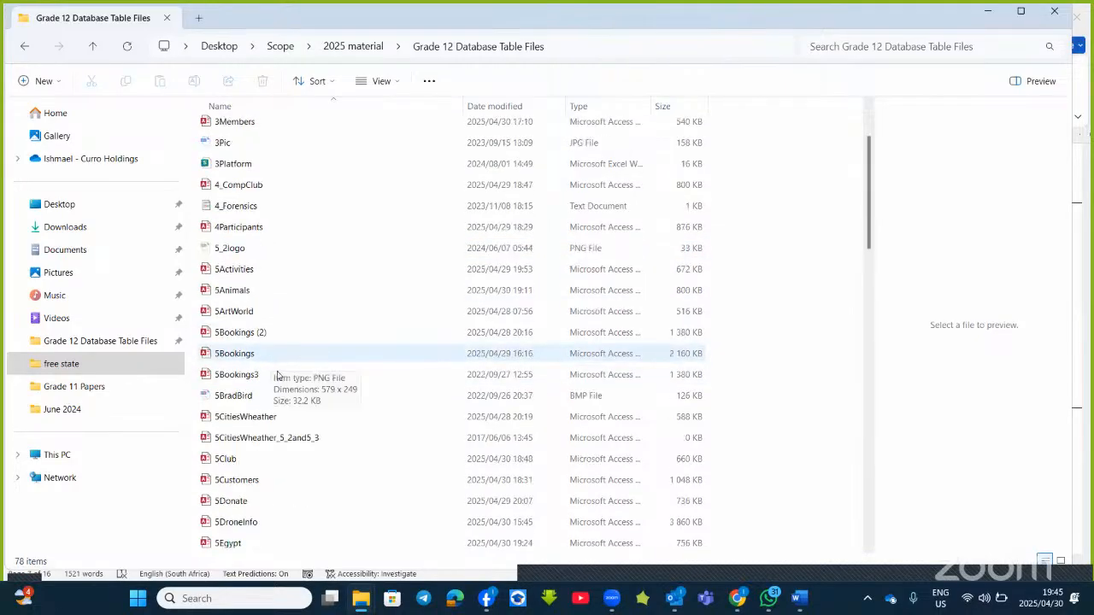
scroll(299, 381, down, 1)
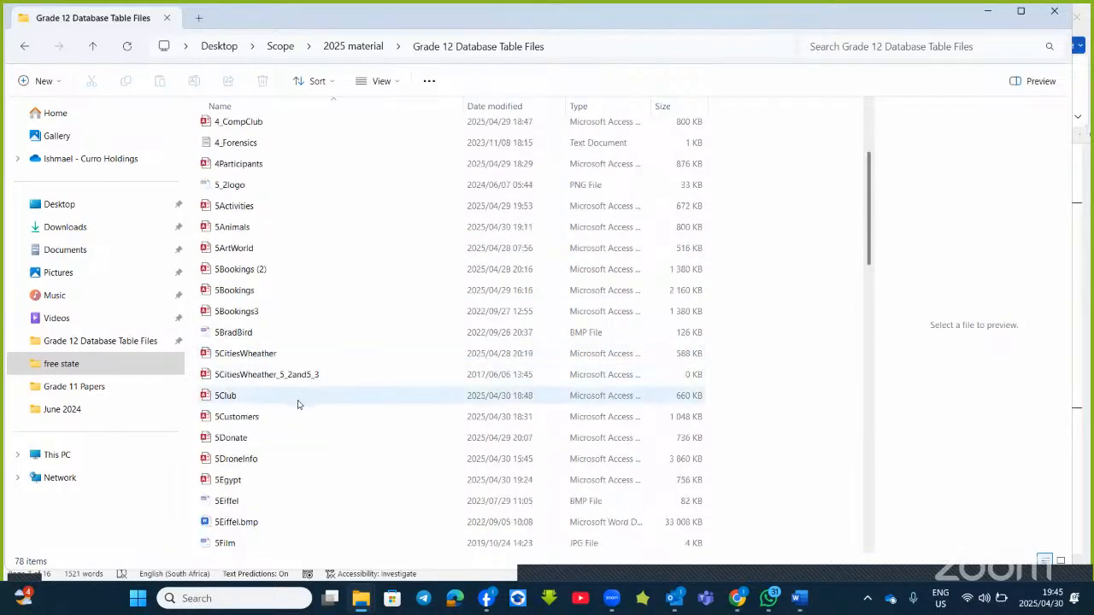
click(271, 458)
double_click(272, 459)
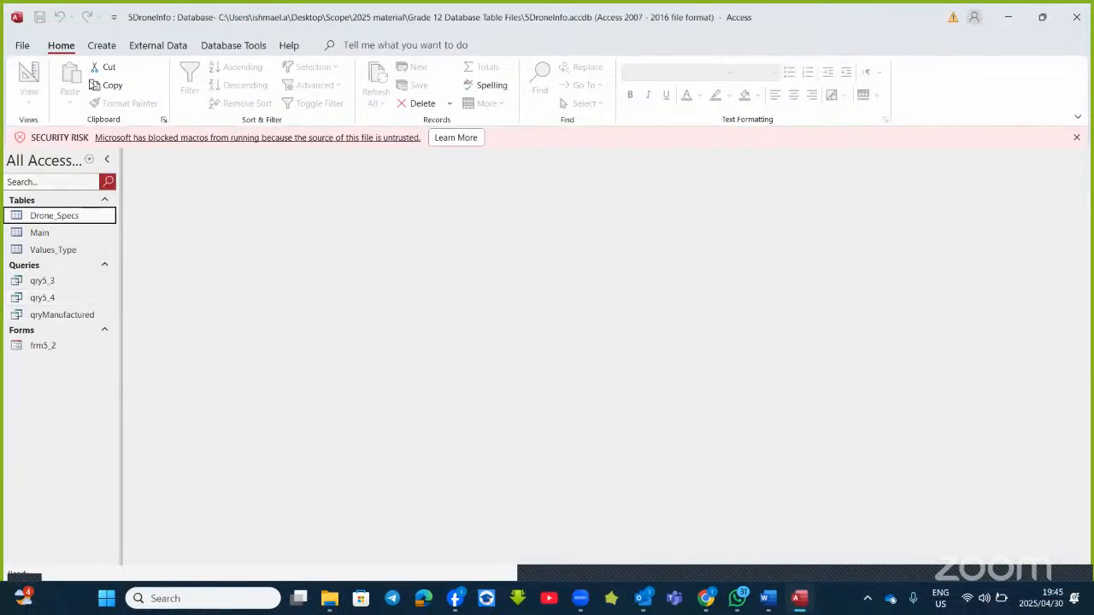
- Start a Report Wizard report based on the qryManufactured query and include all of its fields
click(101, 45)
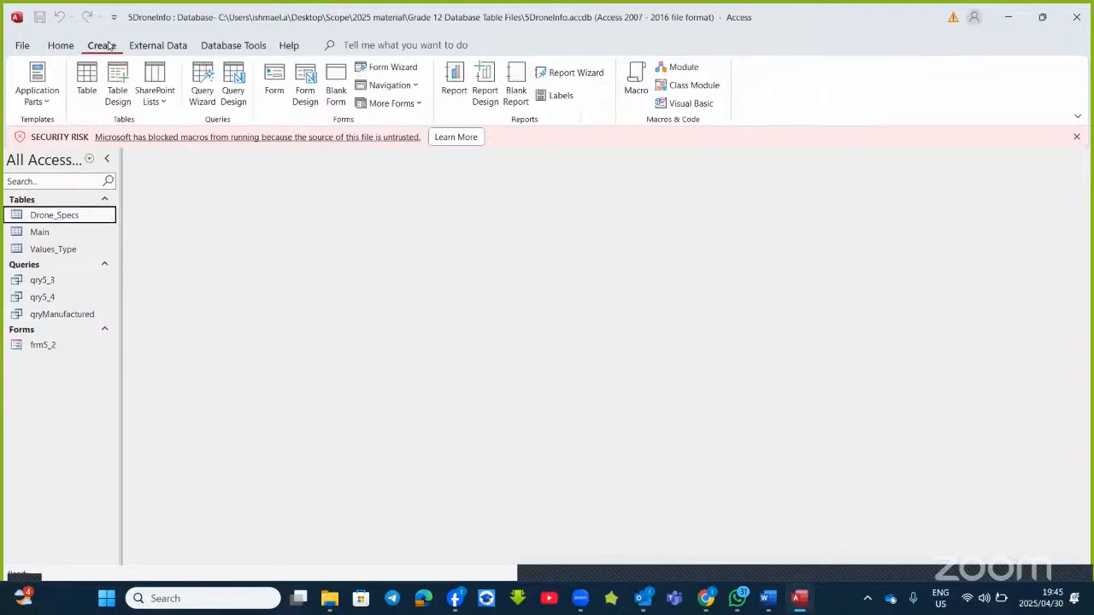
click(575, 74)
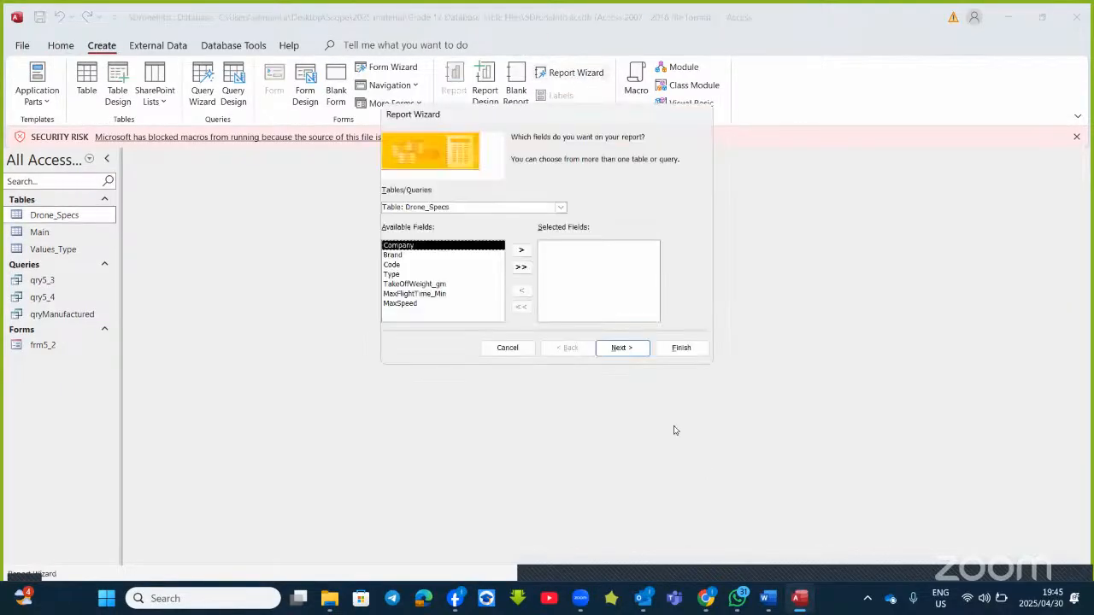
click(769, 606)
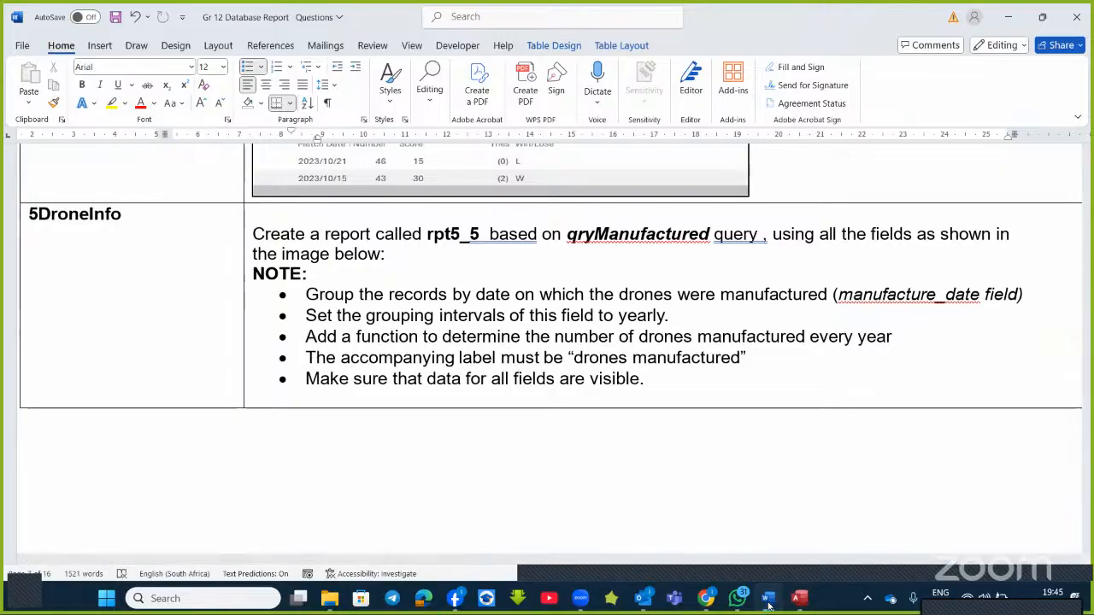
click(768, 602)
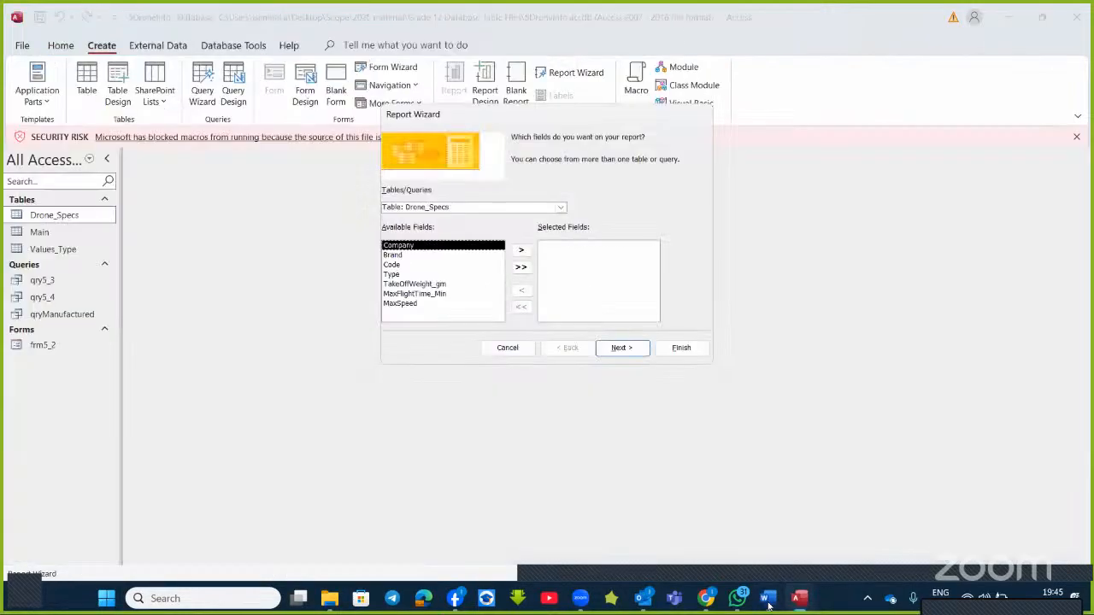
click(561, 207)
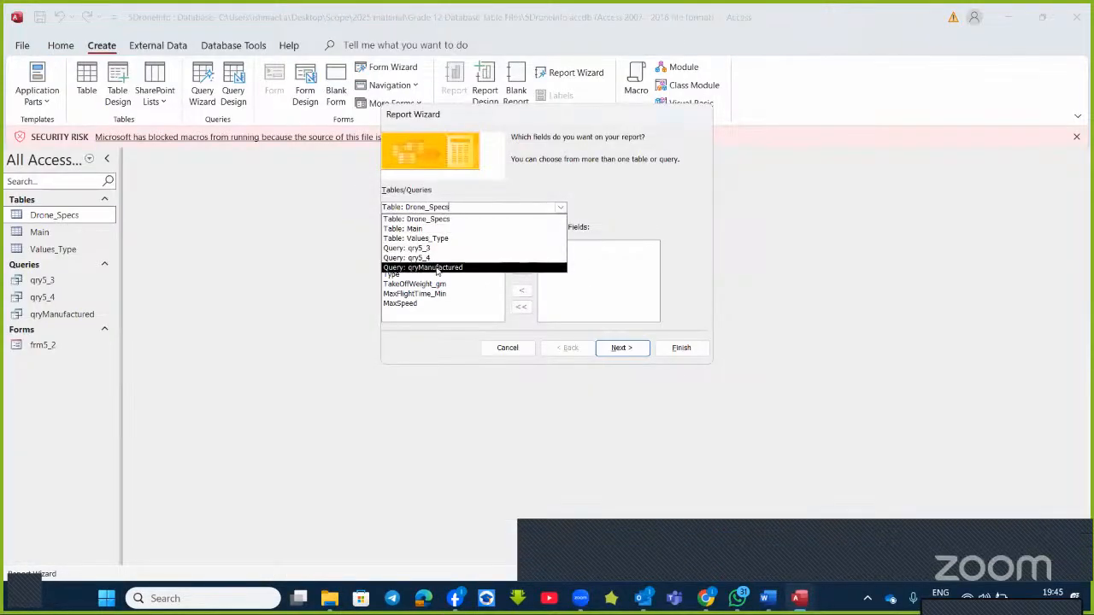
click(437, 267)
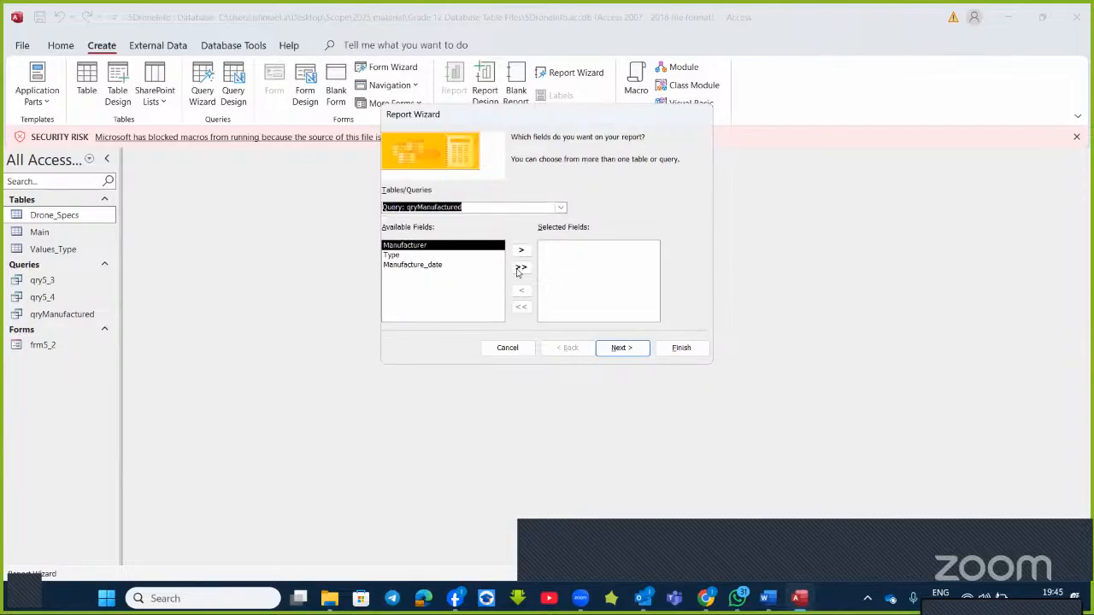
click(598, 348)
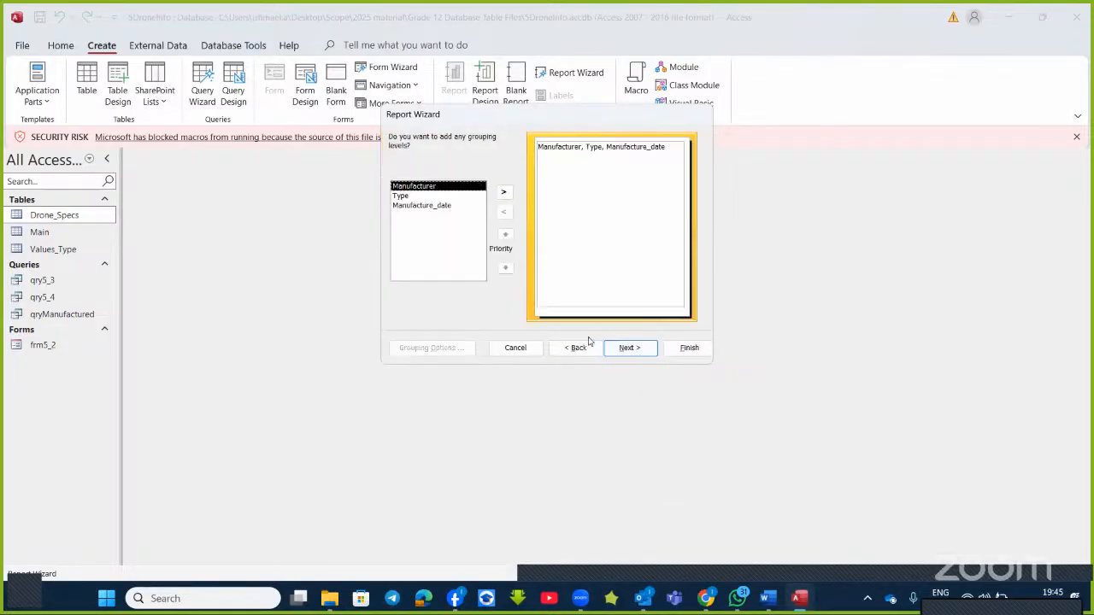
- Group the report by Manufacture_date with a grouping interval of Year, and continue to the sort options
double_click(419, 206)
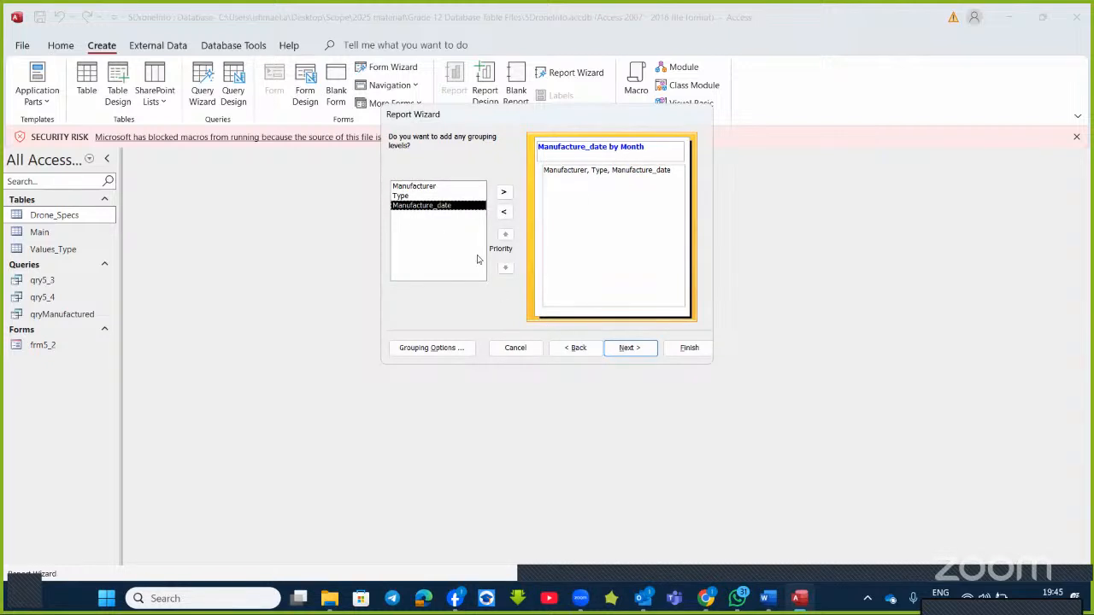
click(440, 347)
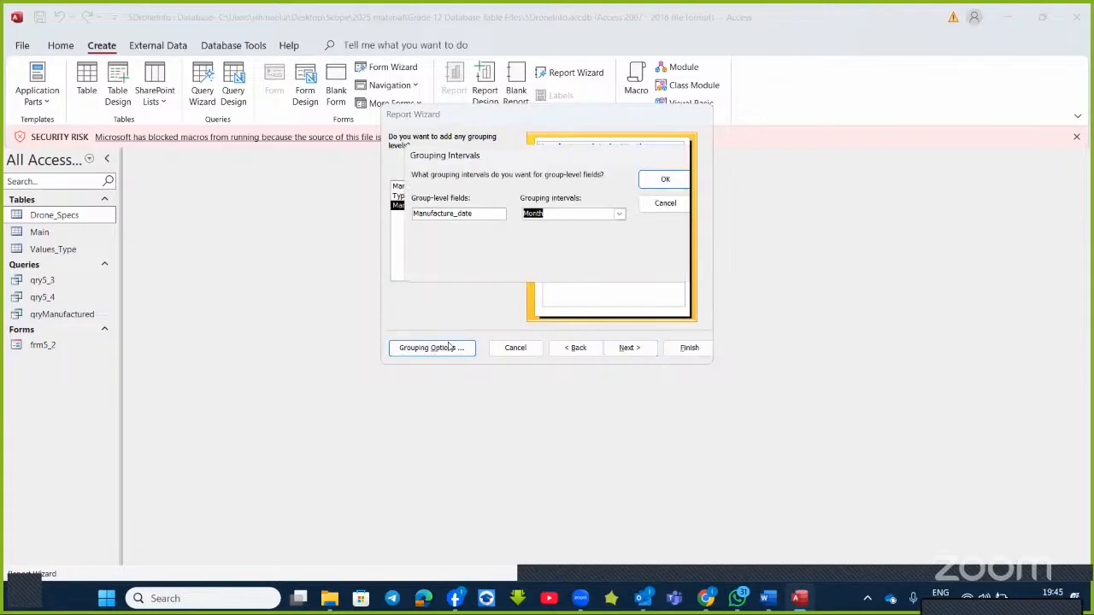
click(618, 215)
click(560, 236)
key(alt+Tab)
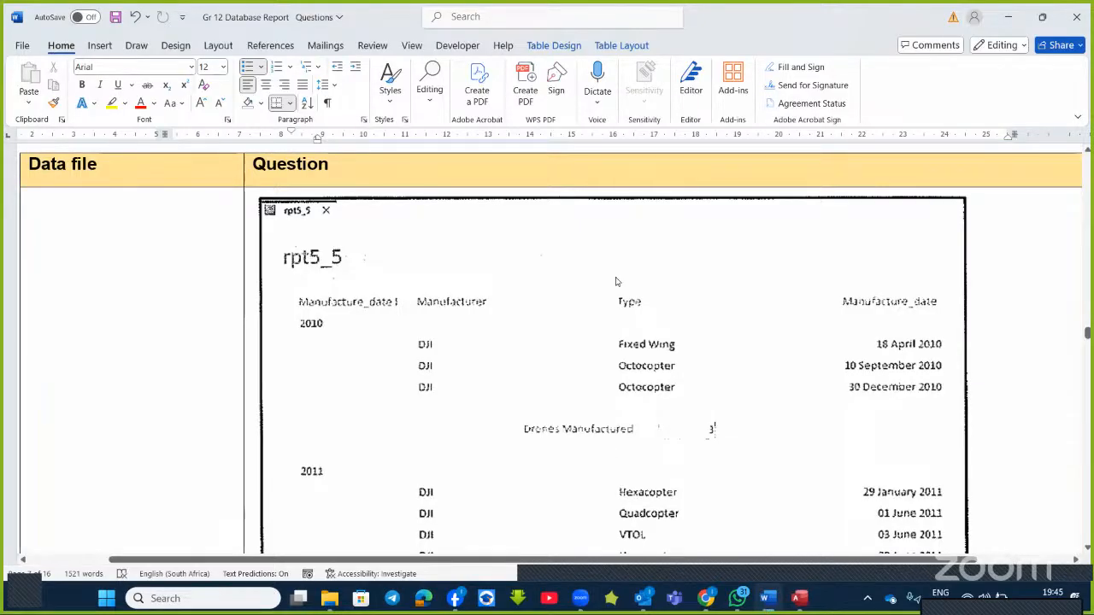
key(alt+Tab)
click(629, 348)
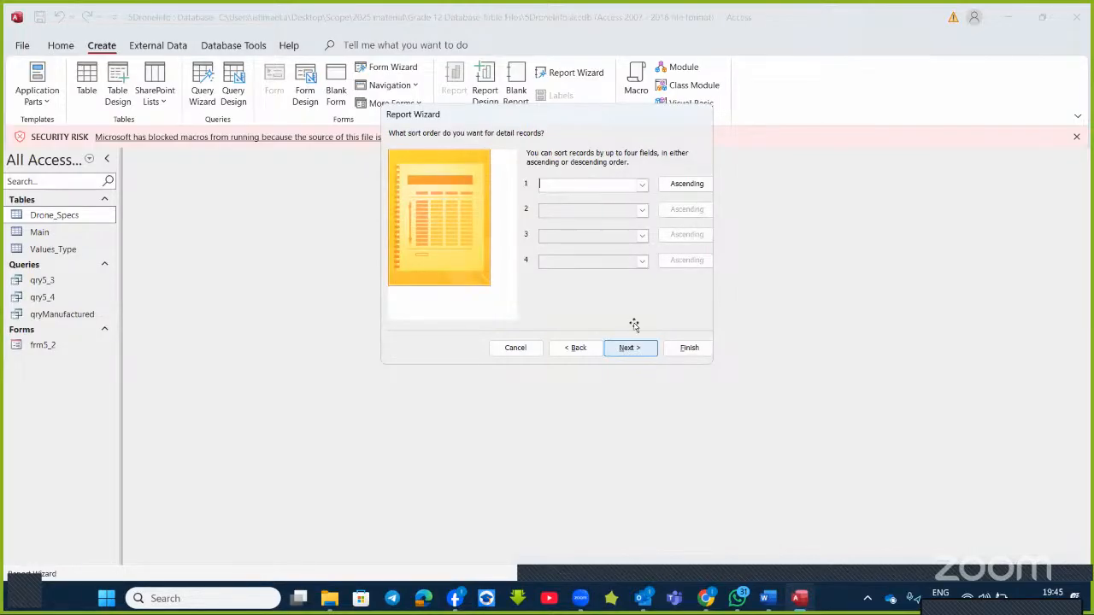
- Set the report to landscape orientation, finish the wizard and dismiss the printer connection message
key(alt+Tab)
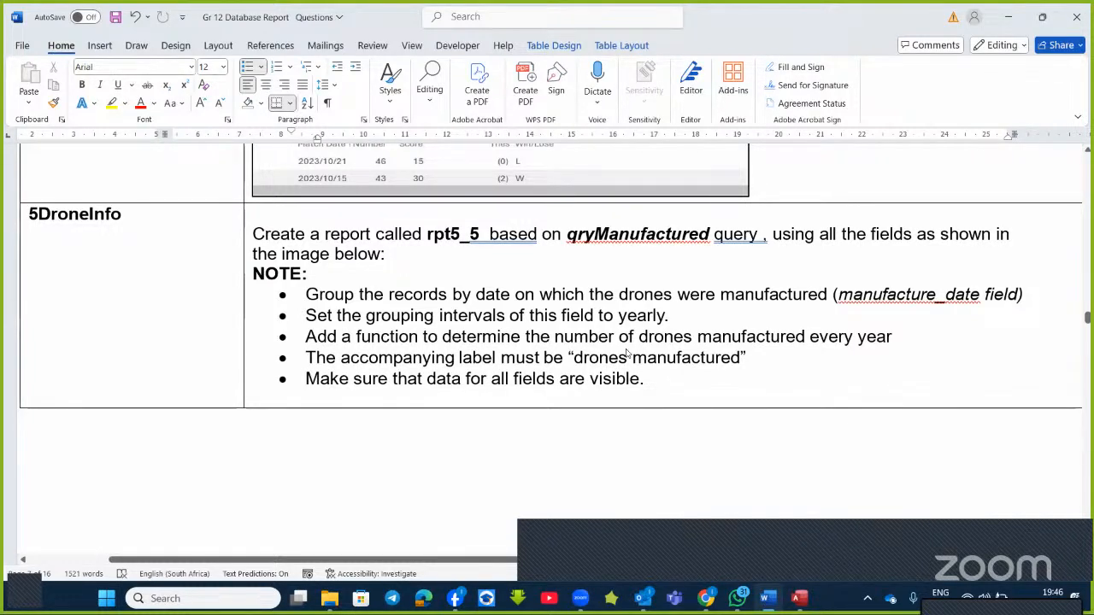
key(alt+Tab)
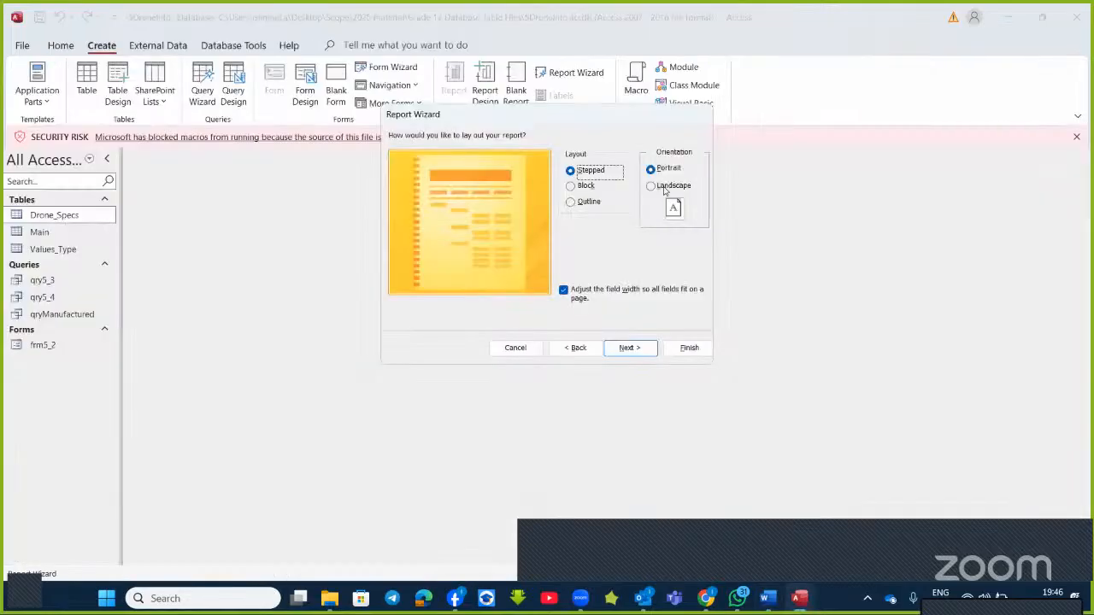
click(651, 186)
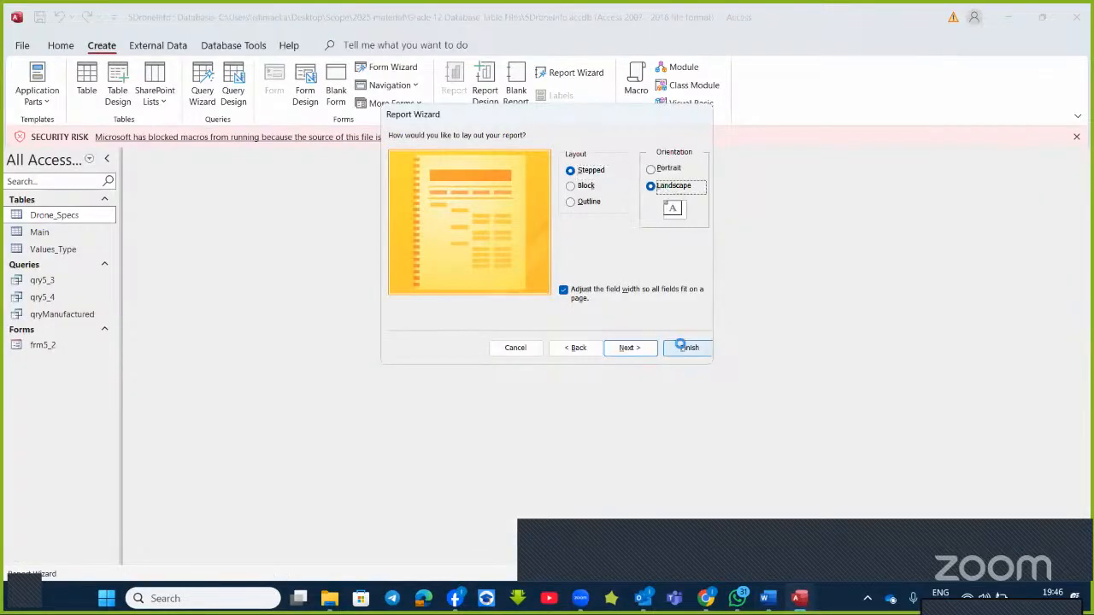
click(680, 347)
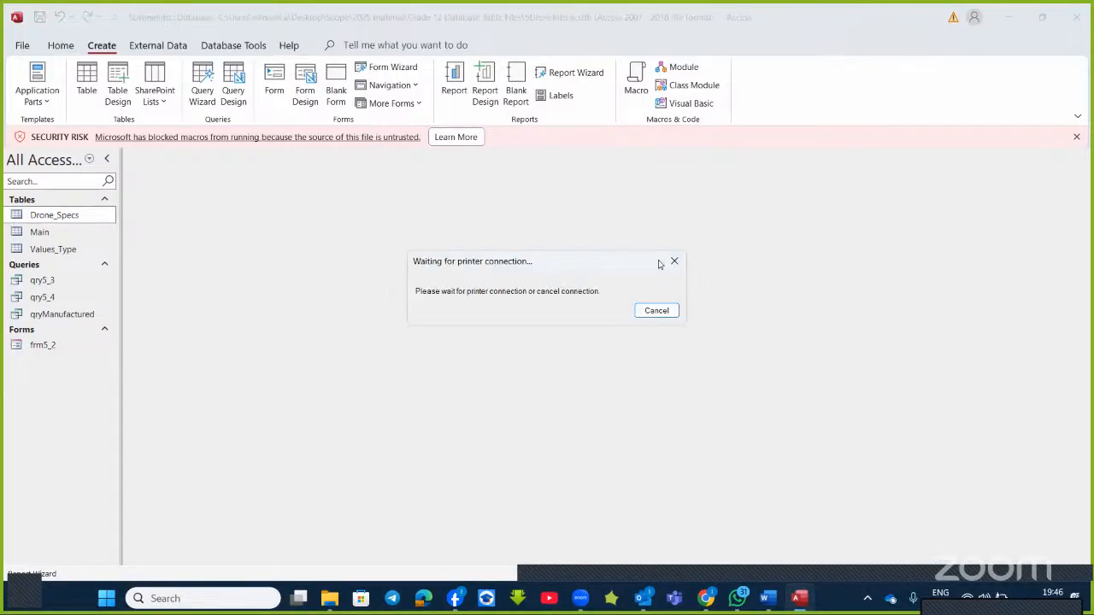
click(674, 263)
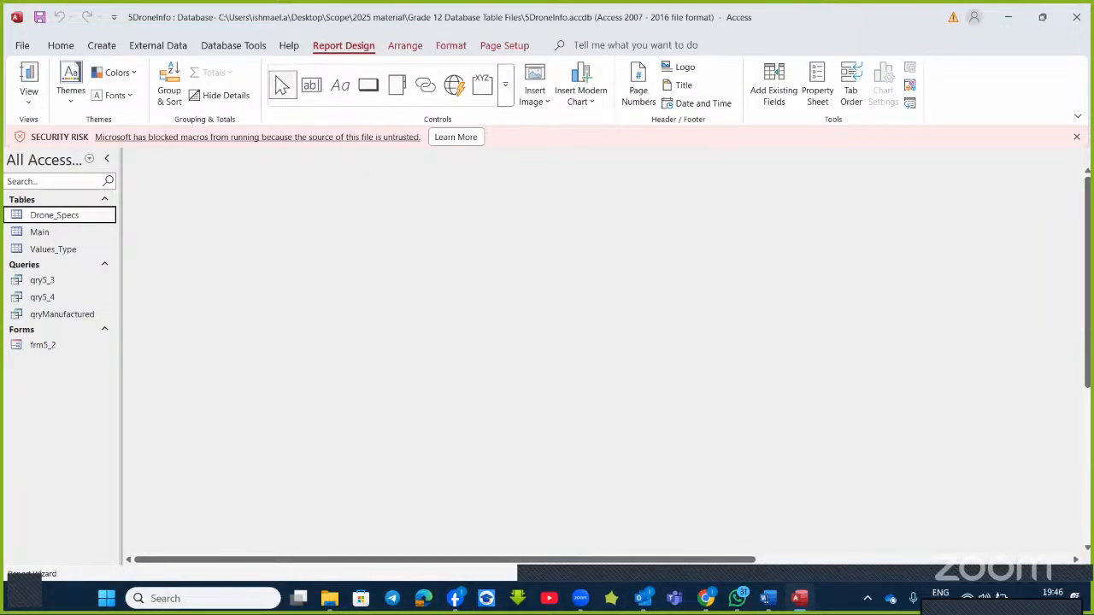
- Check the rpt5_5 sample in Word, and in Access widen the report to about 31.5 cm and extend the Detail section's Manufacture_date field to about 29 cm
key(alt+Tab)
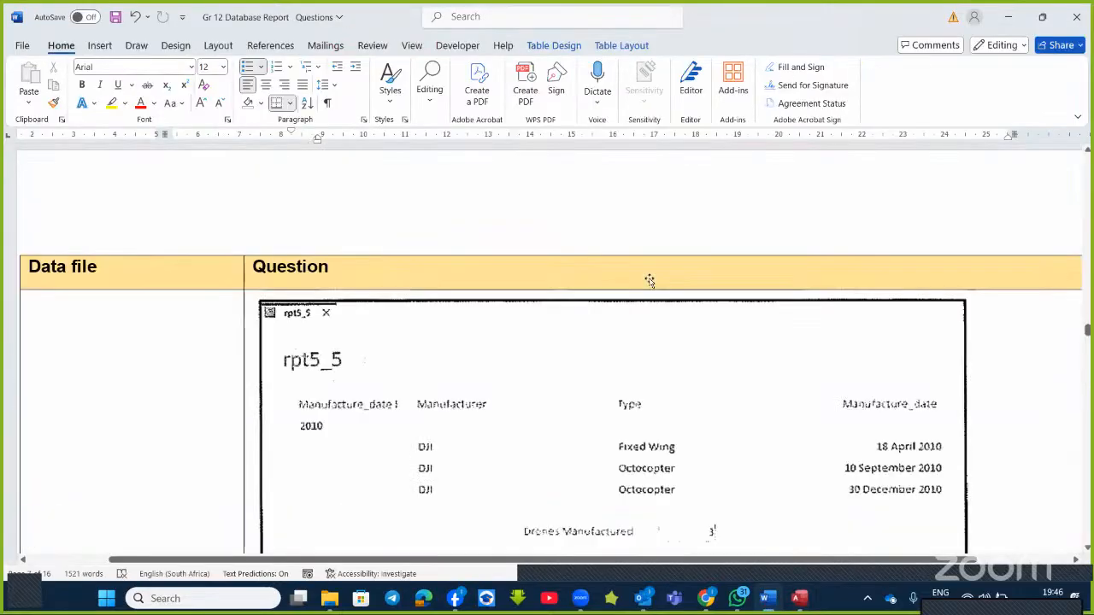
scroll(651, 278, down, 8)
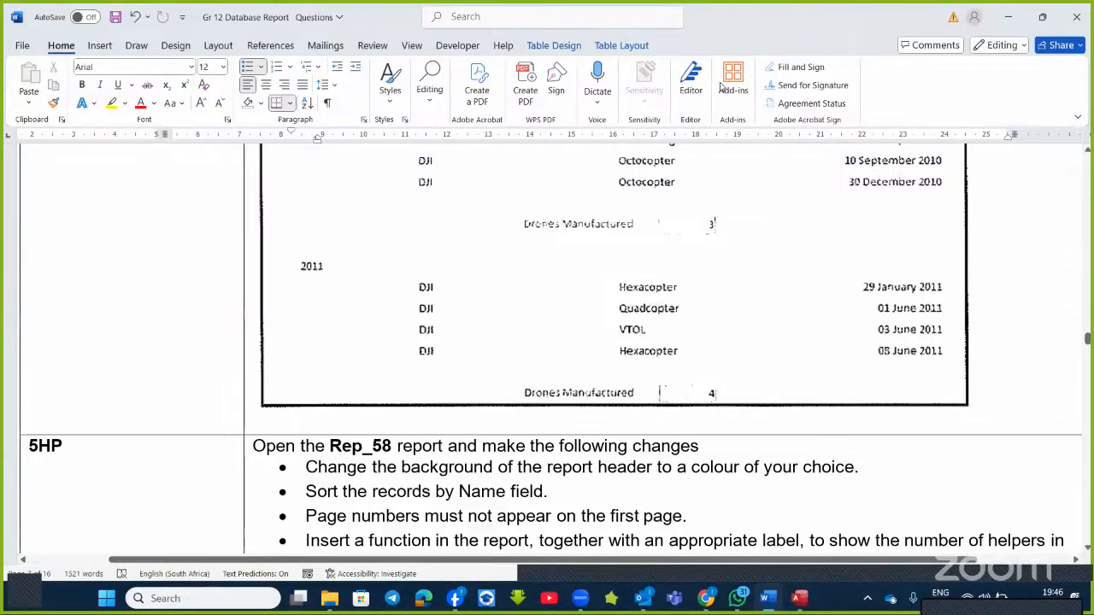
key(alt+Tab)
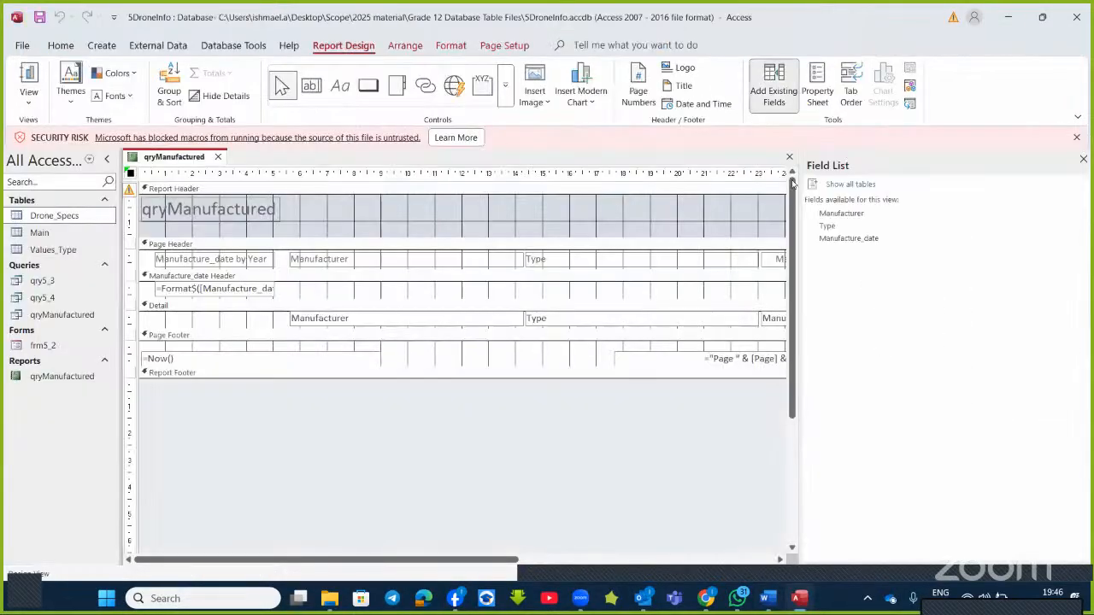
click(1084, 158)
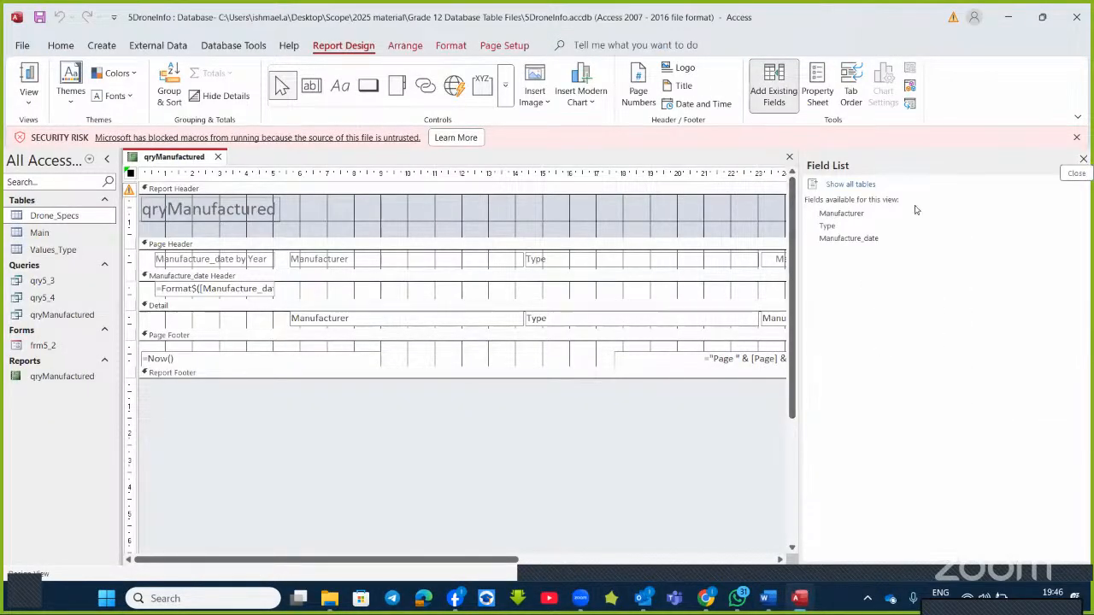
drag(905, 208, 986, 208)
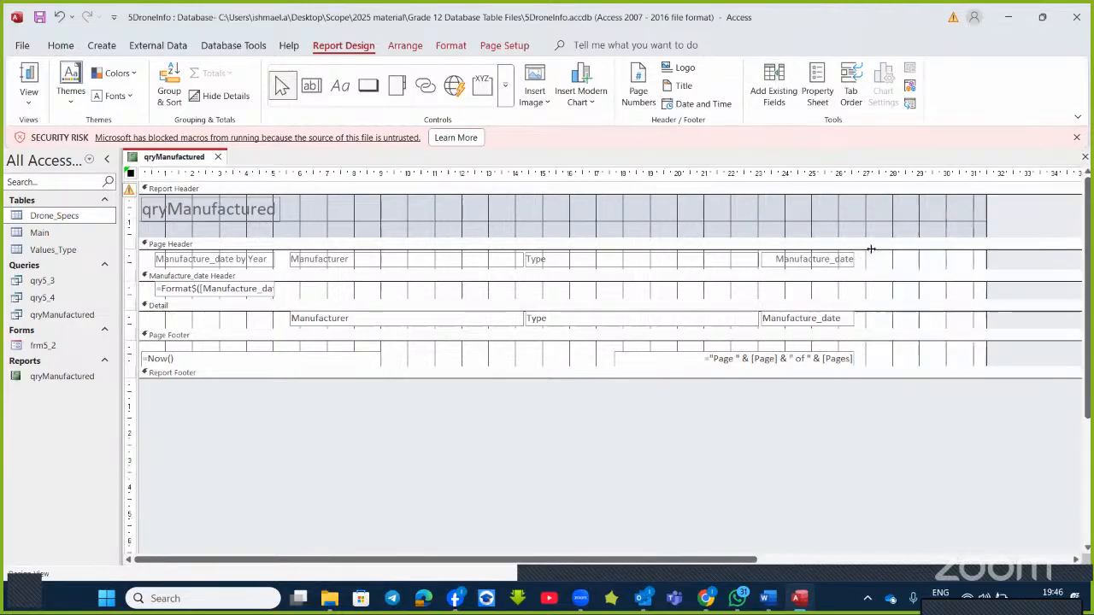
click(825, 319)
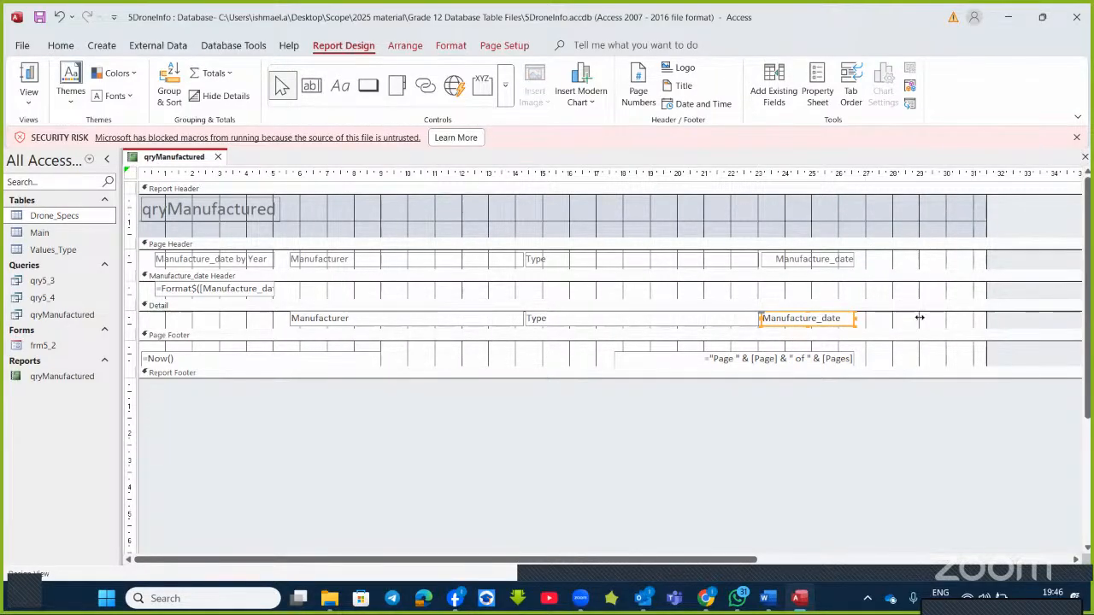
drag(853, 318, 919, 318)
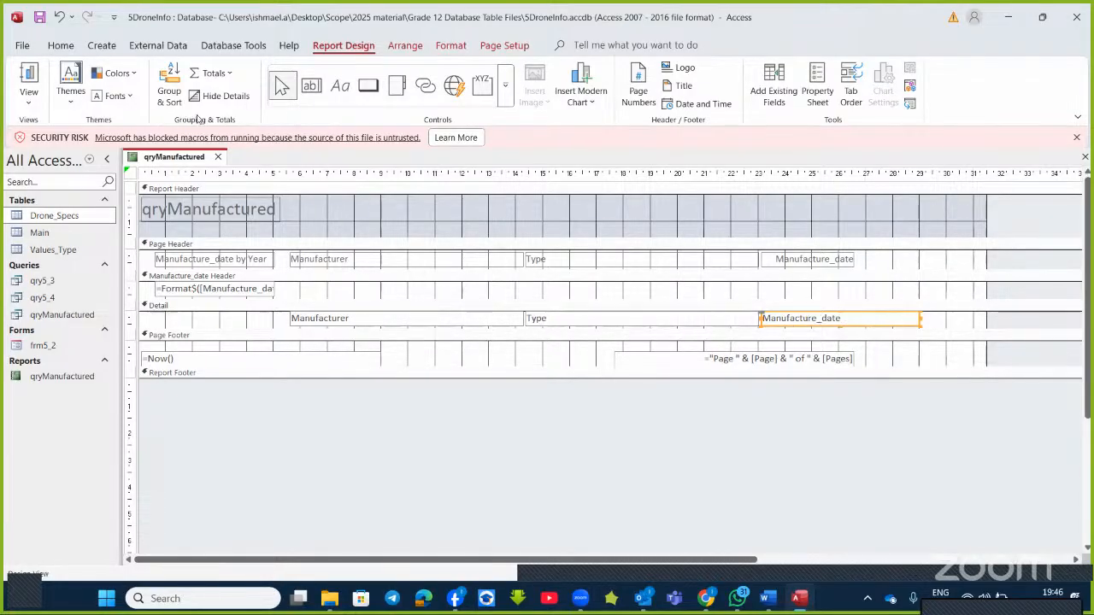
- Add a Count Values subtotal on the Type field to the group footer of the yearly Manufacture_date group
click(168, 87)
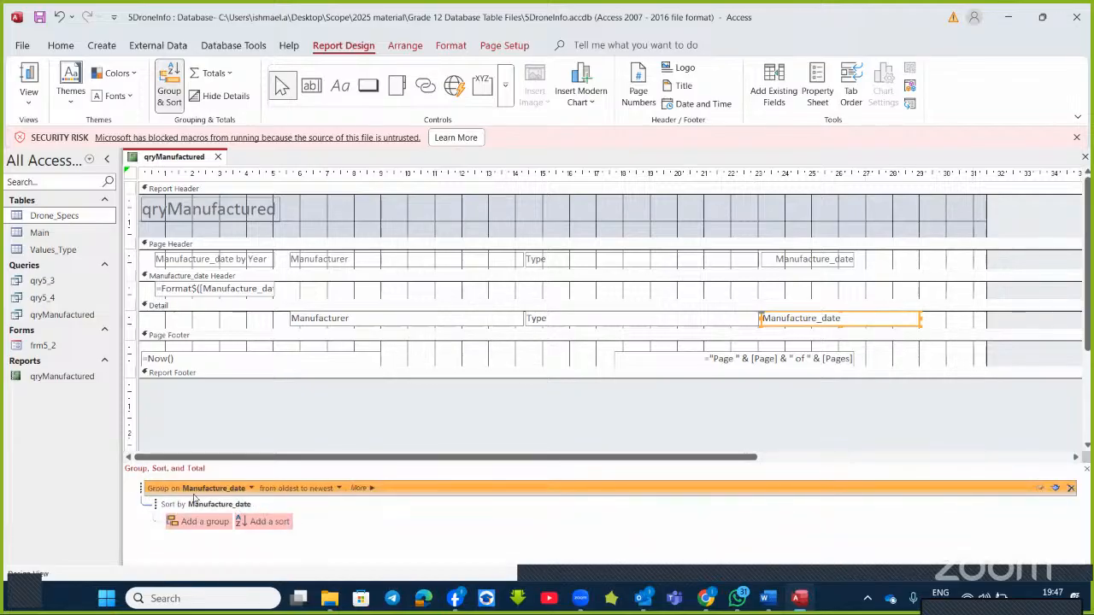
click(360, 488)
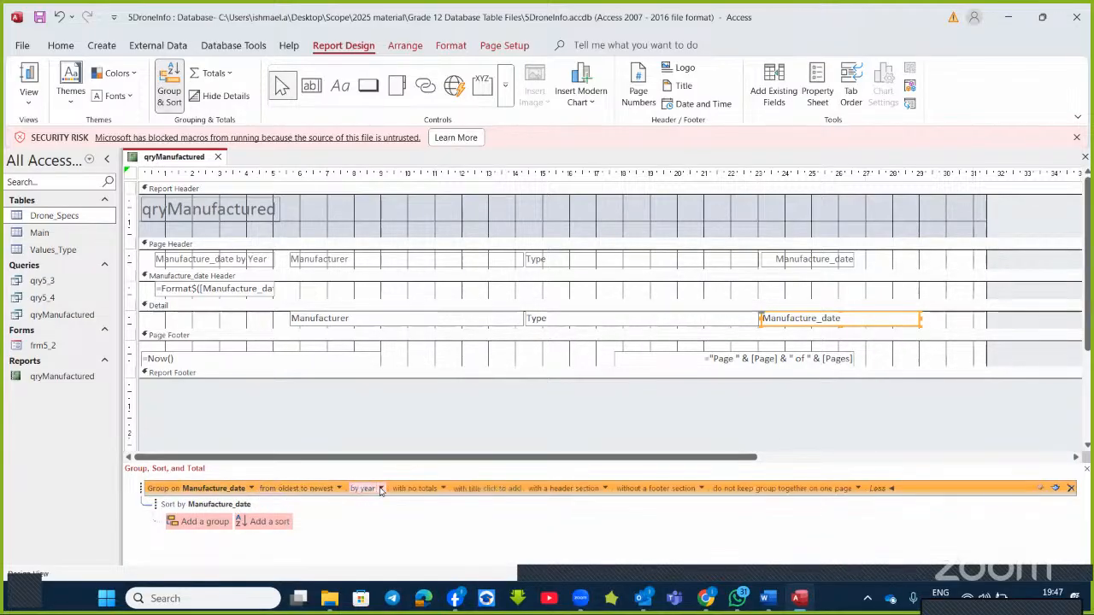
click(443, 489)
click(562, 498)
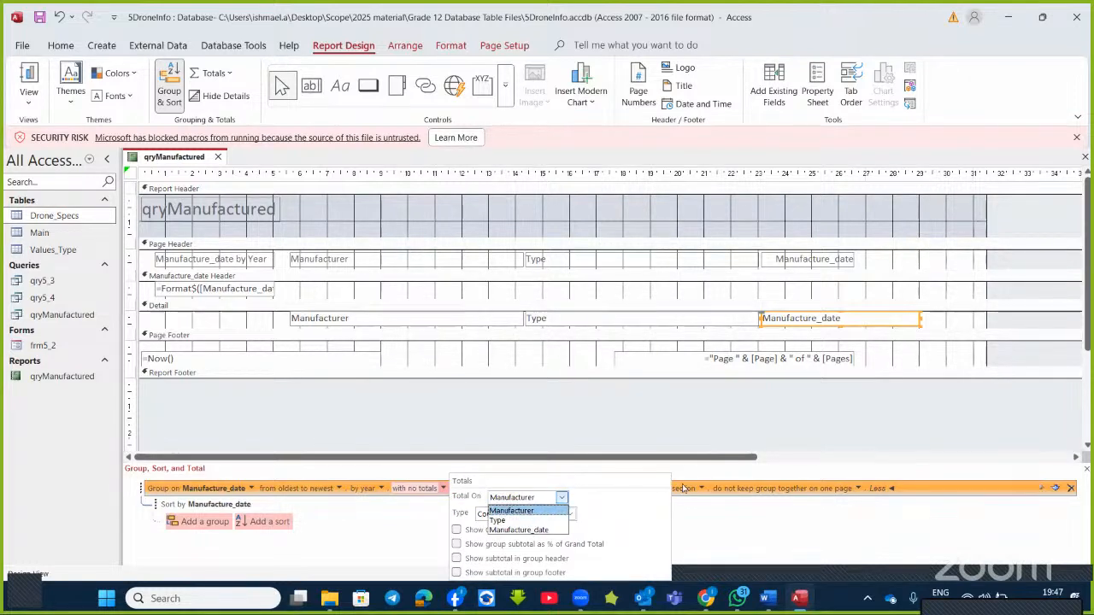
click(536, 511)
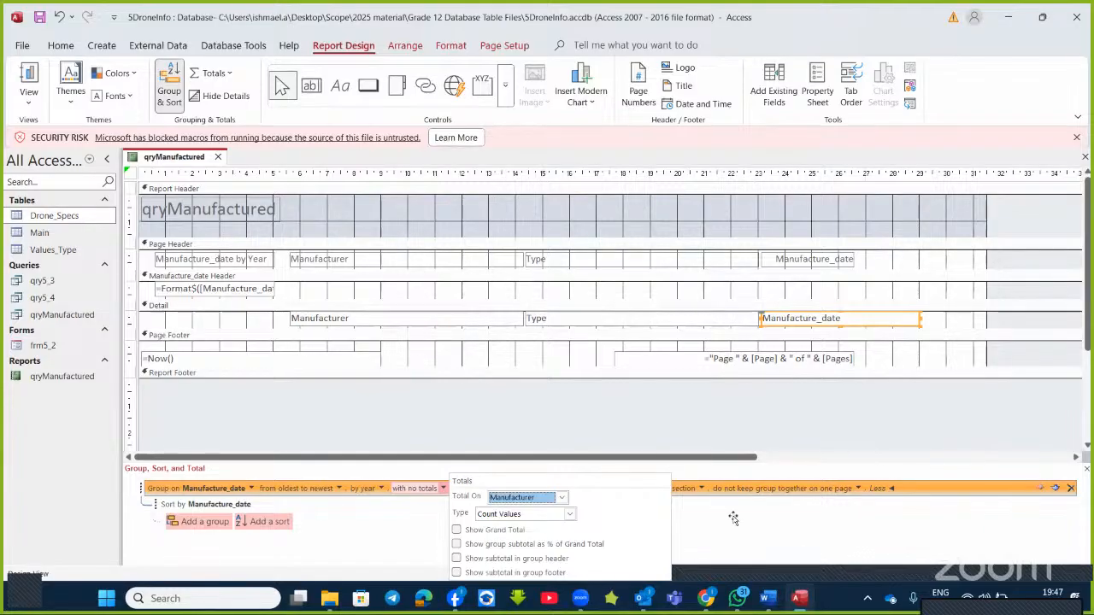
click(769, 599)
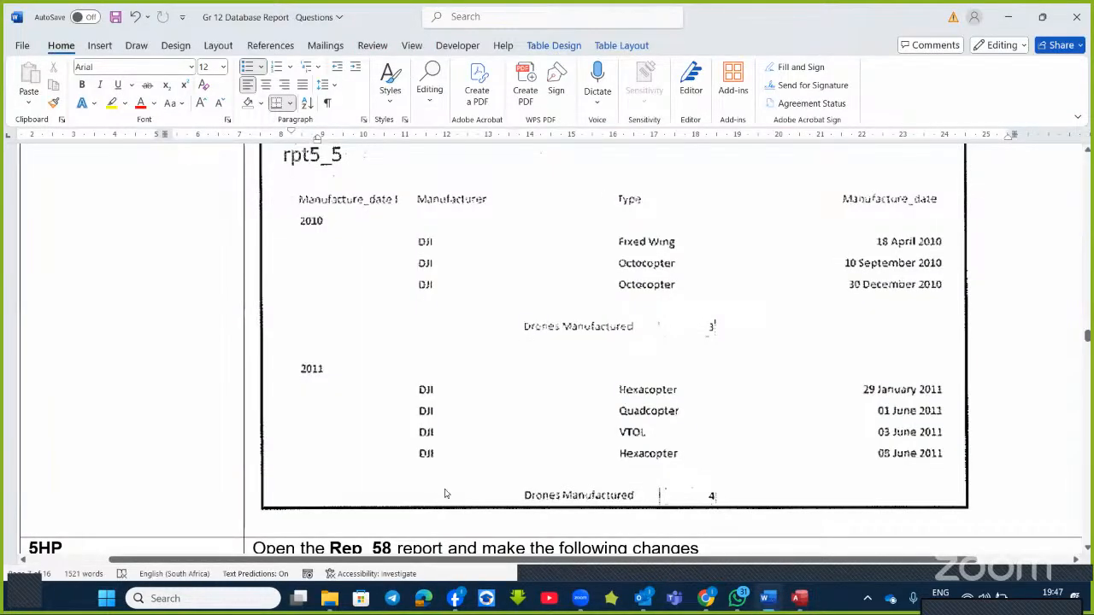
key(alt+Tab)
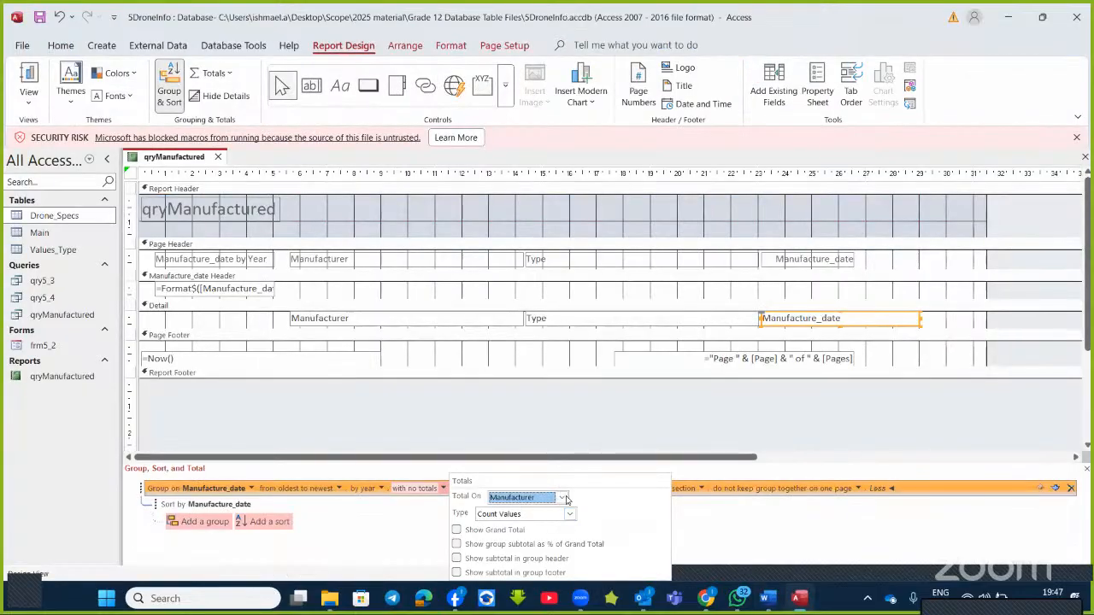
click(562, 497)
click(559, 518)
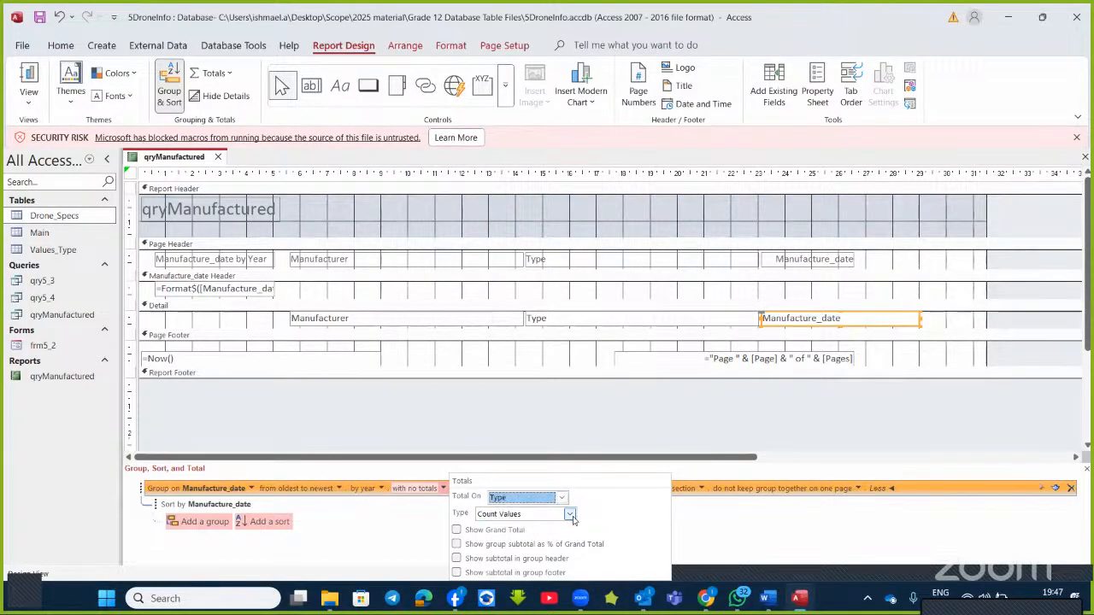
click(458, 574)
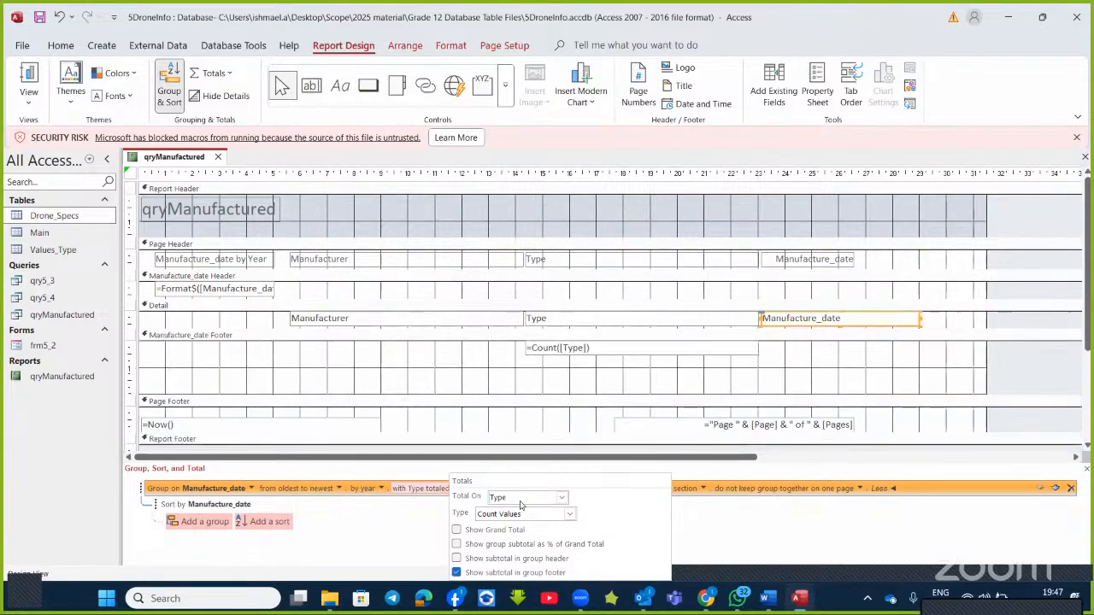
click(549, 357)
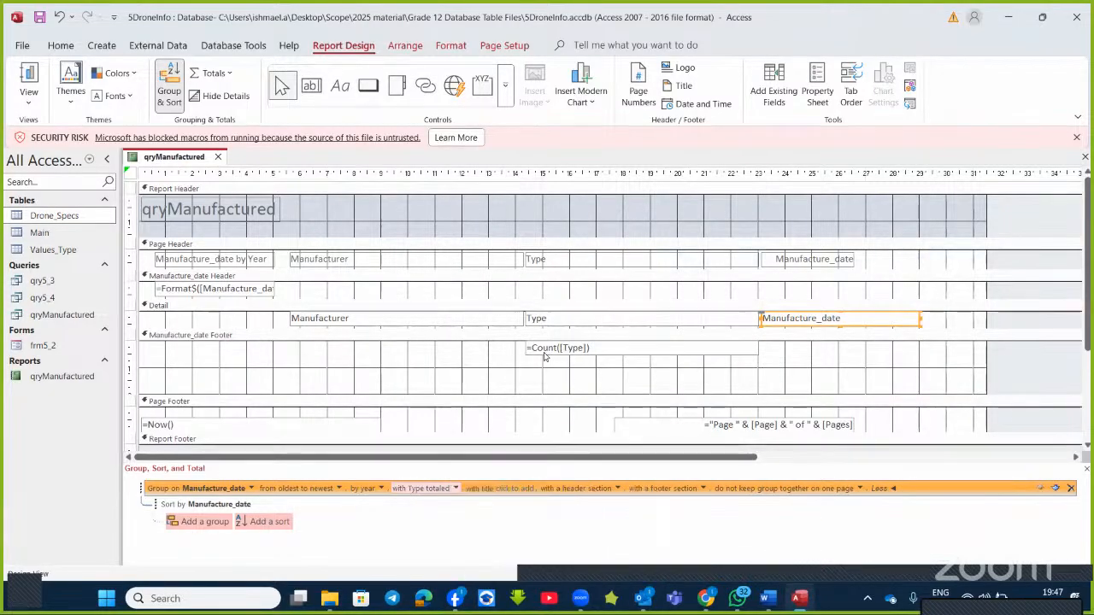
- Add a label reading "drones manufactured" in the Manufacture_date Footer, beside the count of Type
click(536, 351)
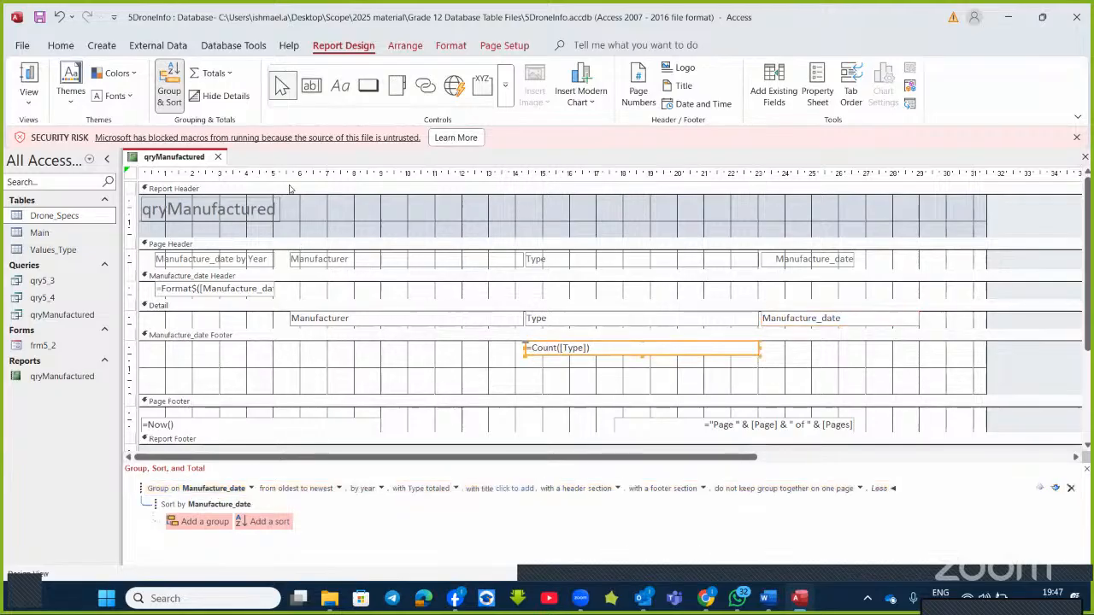
click(339, 89)
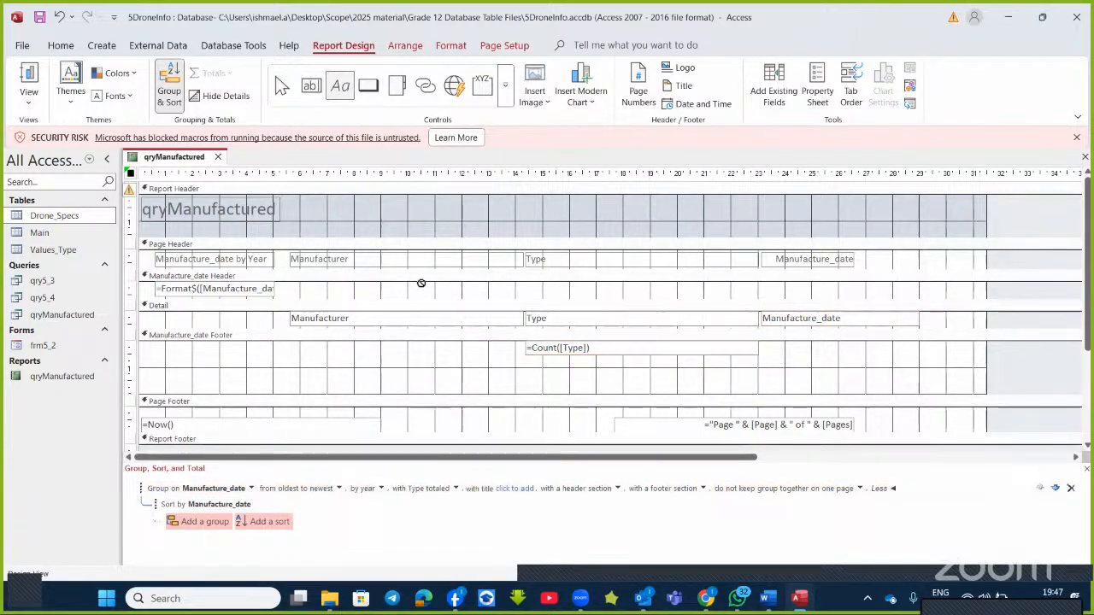
click(354, 346)
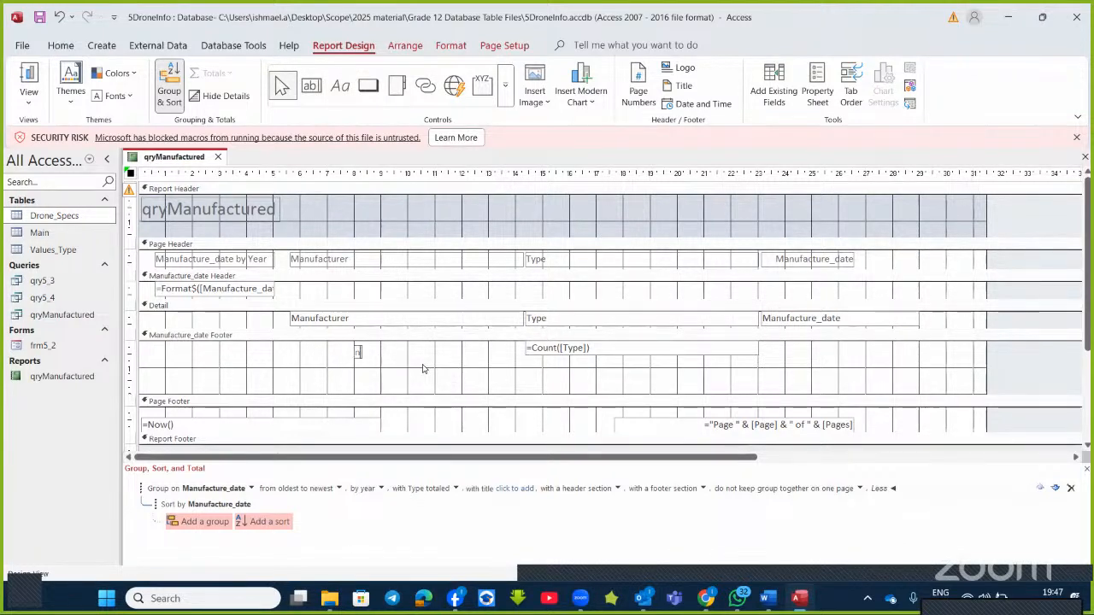
text(drone)
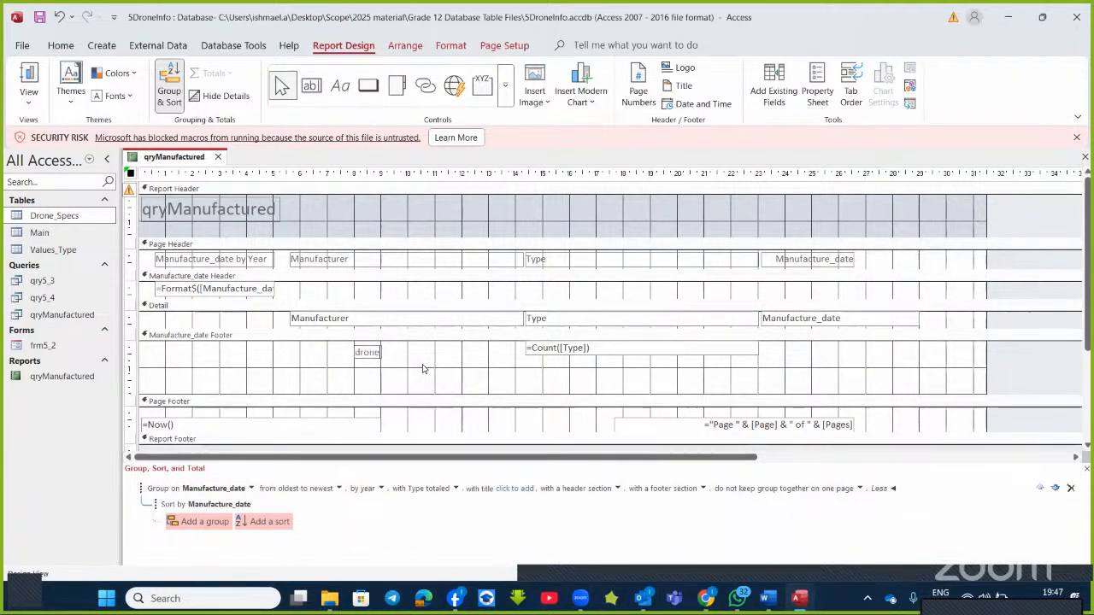
text(s manuf)
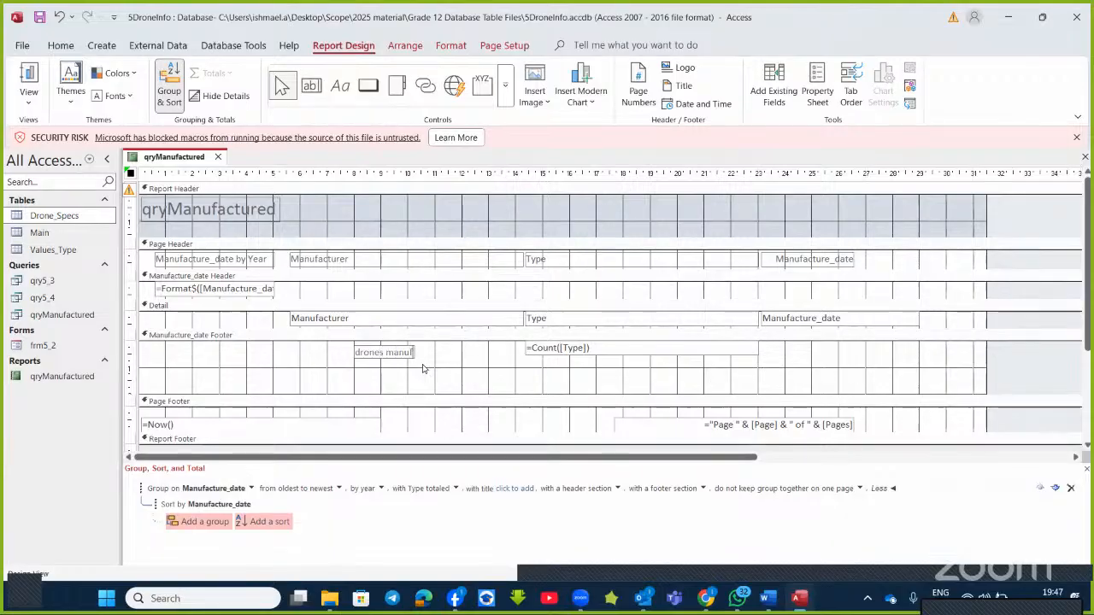
text(actured)
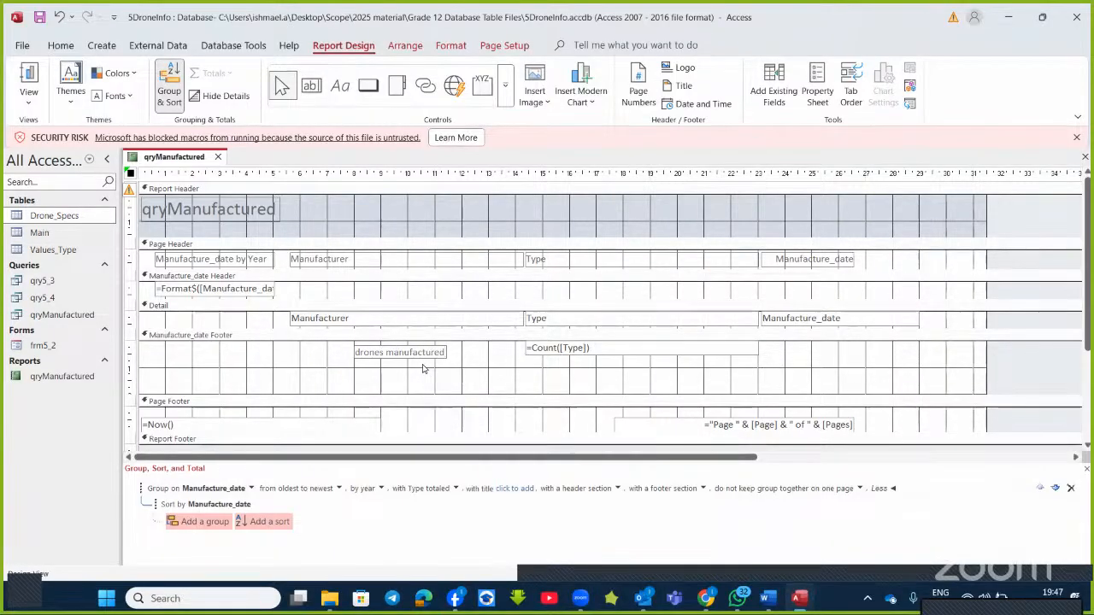
- Check the Rep_58 task in Word, and in Access insert centred Page N numbers in the page header, excluding the first page
click(766, 598)
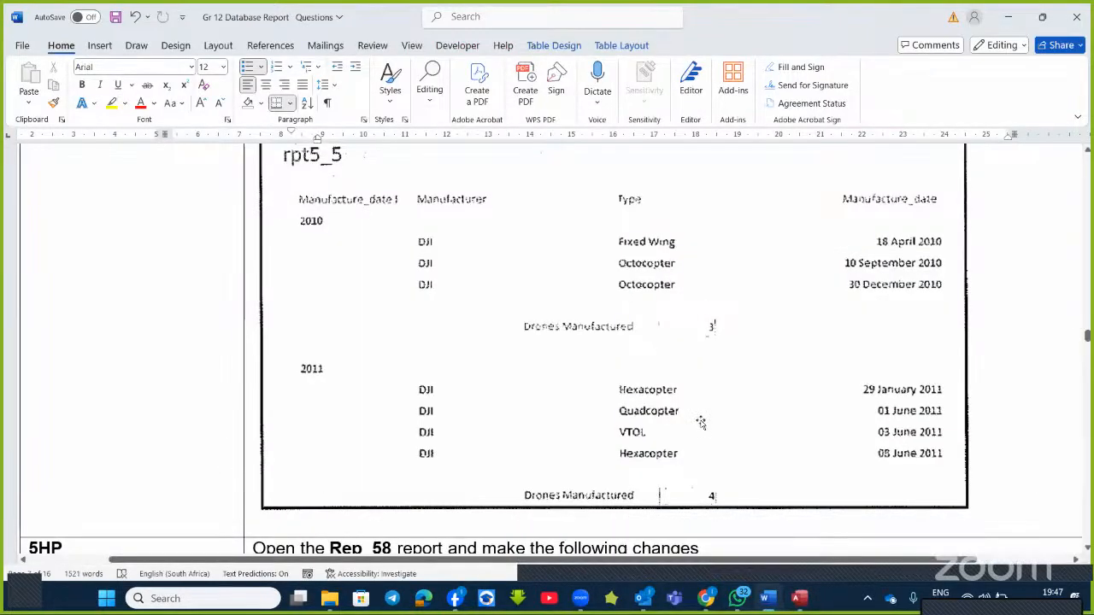
scroll(700, 422, down, 1)
scroll(699, 422, down, 7)
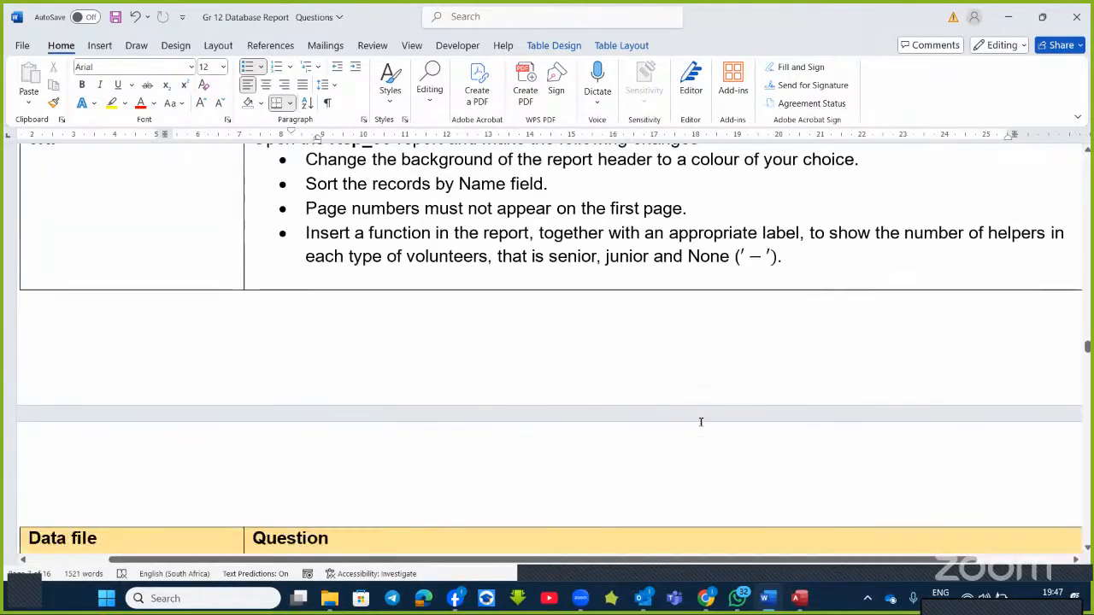
scroll(699, 422, up, 1)
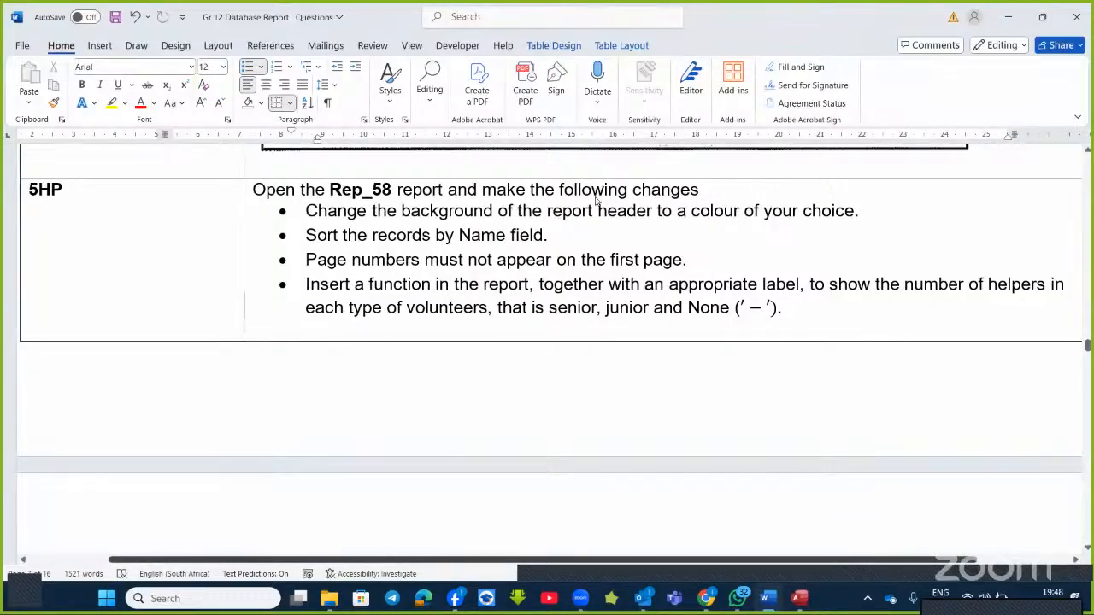
key(alt+Tab)
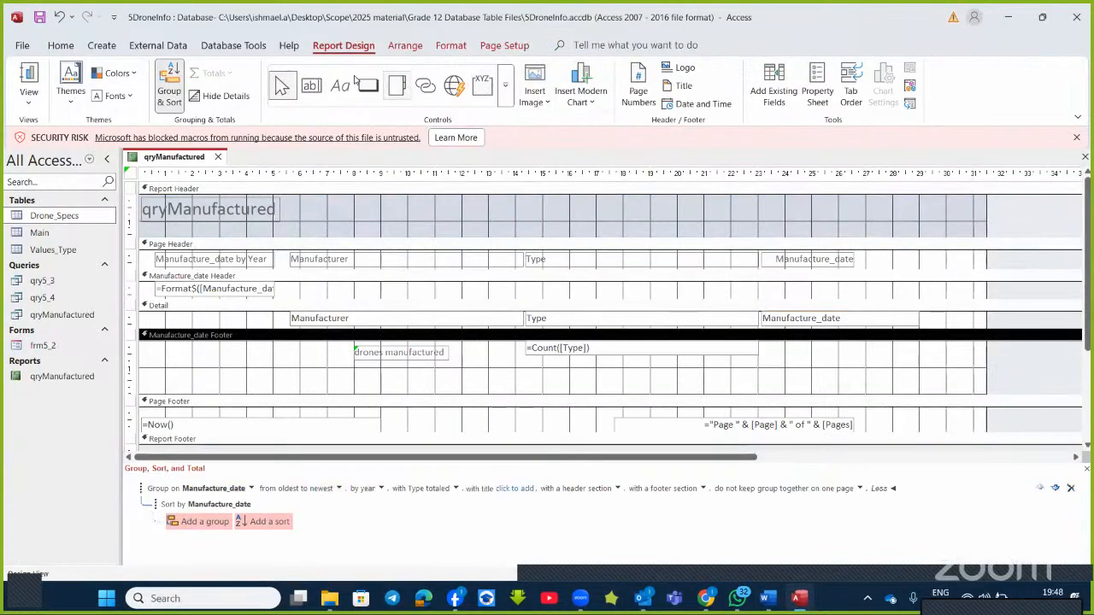
click(645, 96)
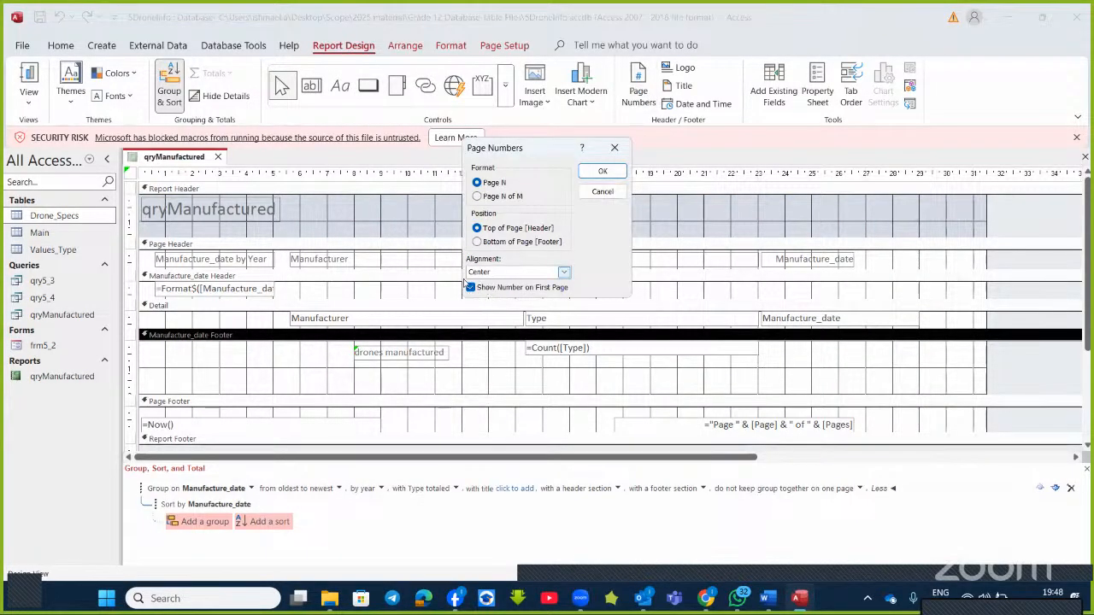
click(471, 288)
click(603, 171)
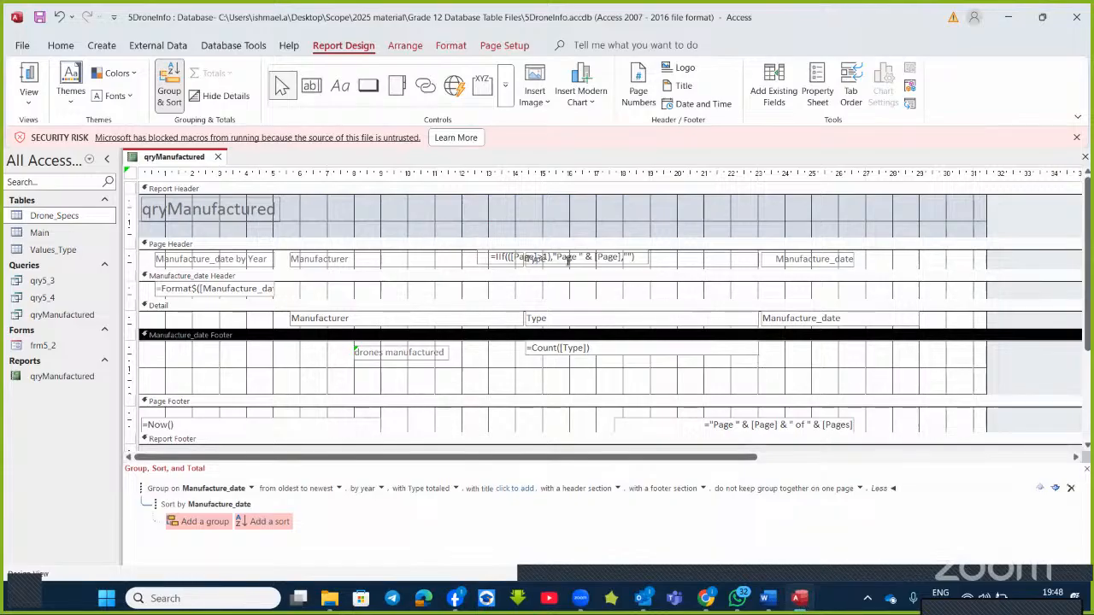
- Review the 5Workers and 5Rankings tasks in Word, and close 5DroneInfo in Access without saving the qryManufactured report's design changes
key(alt+Tab)
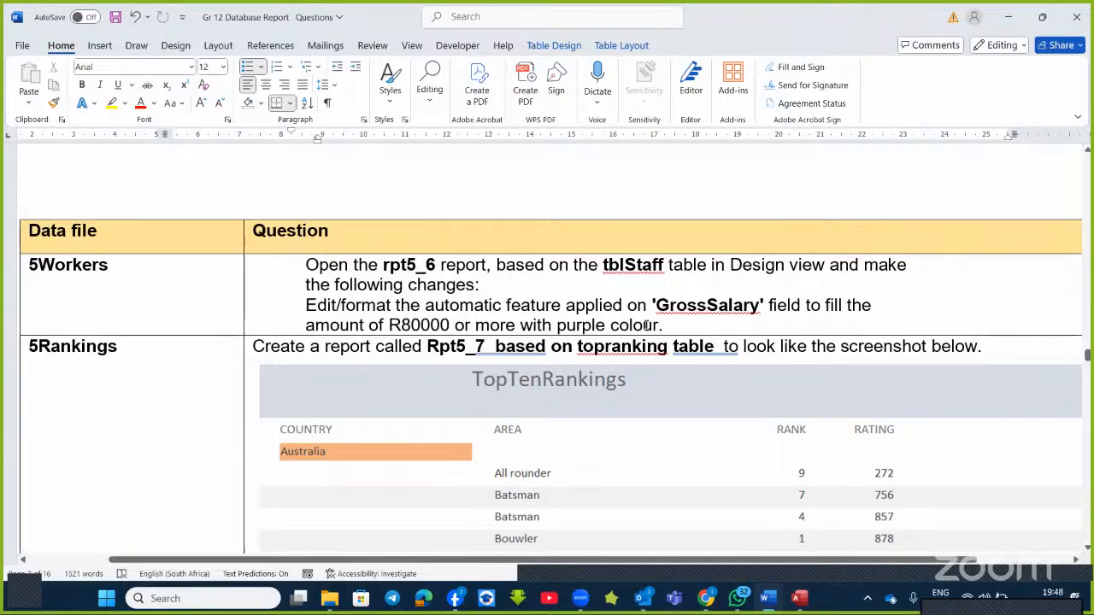
scroll(615, 312, down, 4)
scroll(616, 312, up, 2)
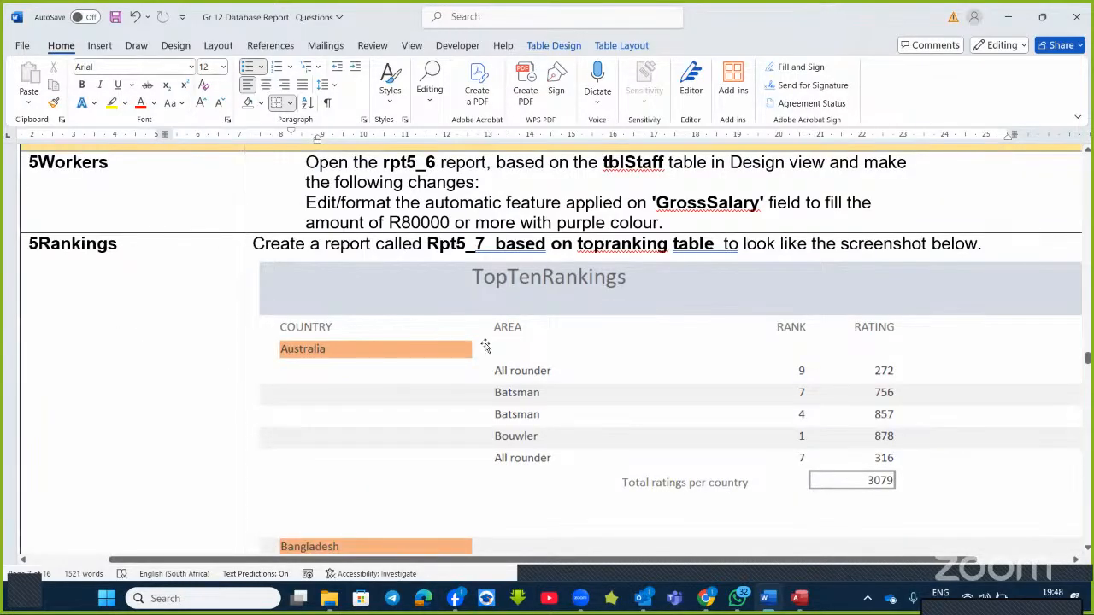
scroll(484, 346, down, 3)
scroll(484, 346, up, 3)
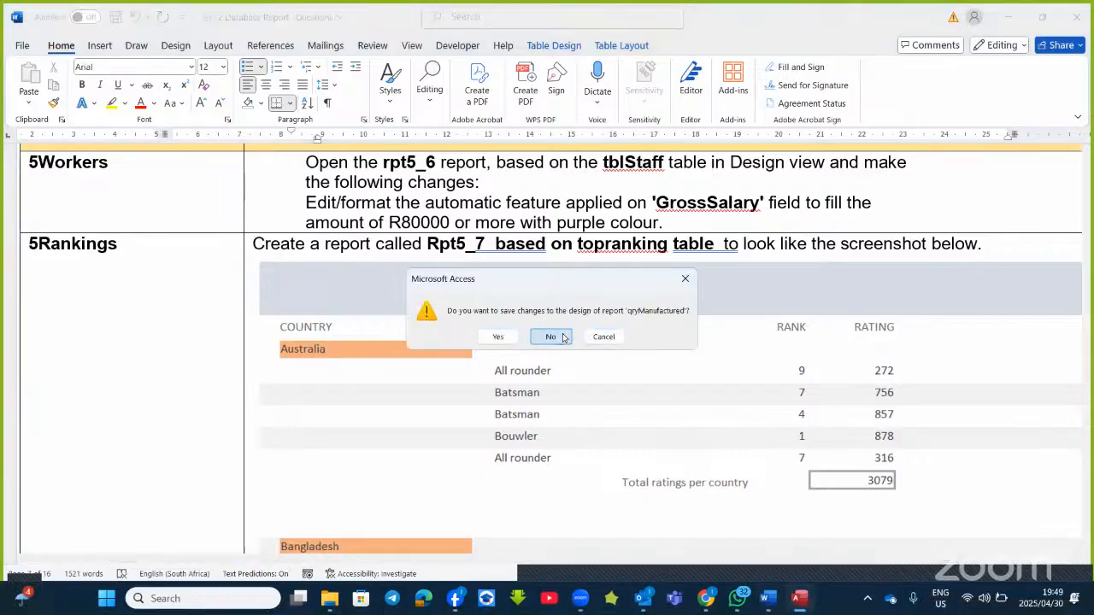
click(551, 337)
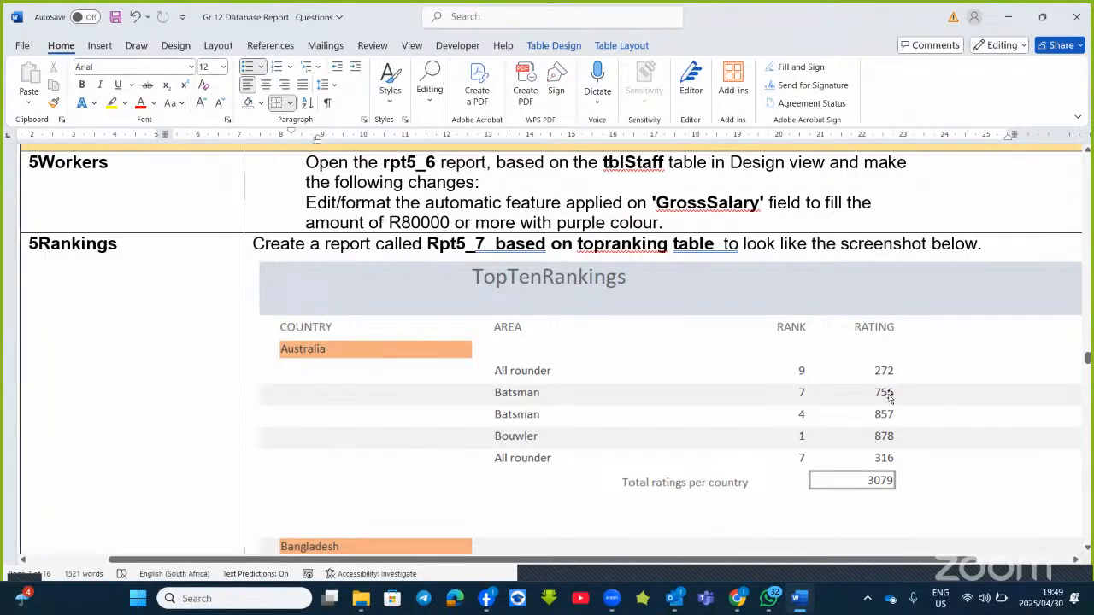
- Check the Rpt5_7 sample and open the 5Rankings database from the Grade 12 Database Table Files folder in File Explorer
scroll(888, 397, down, 1)
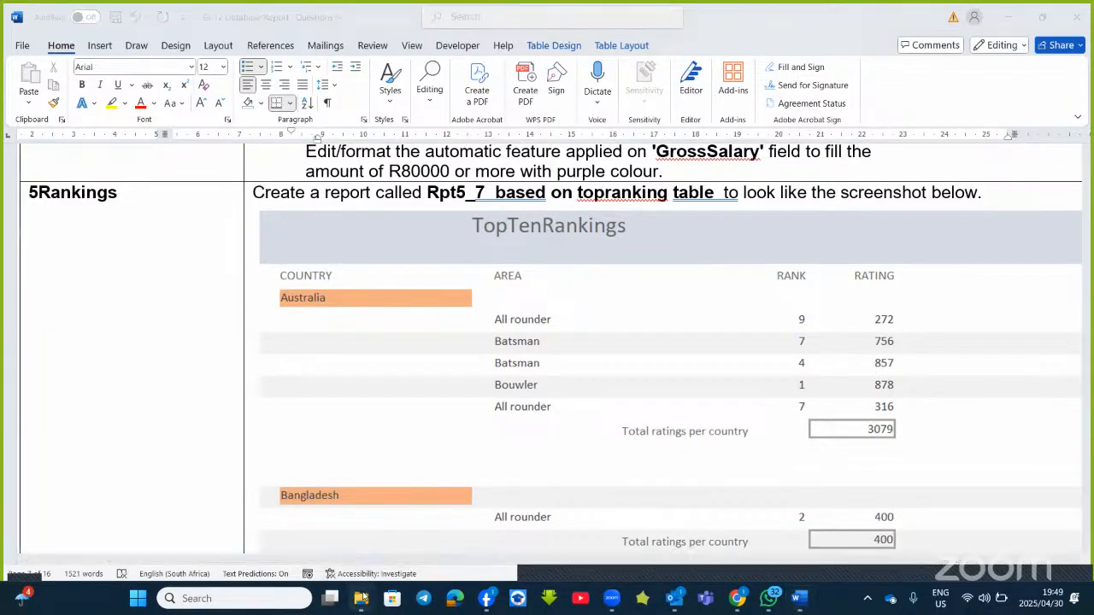
mouse_move(362, 597)
click(273, 496)
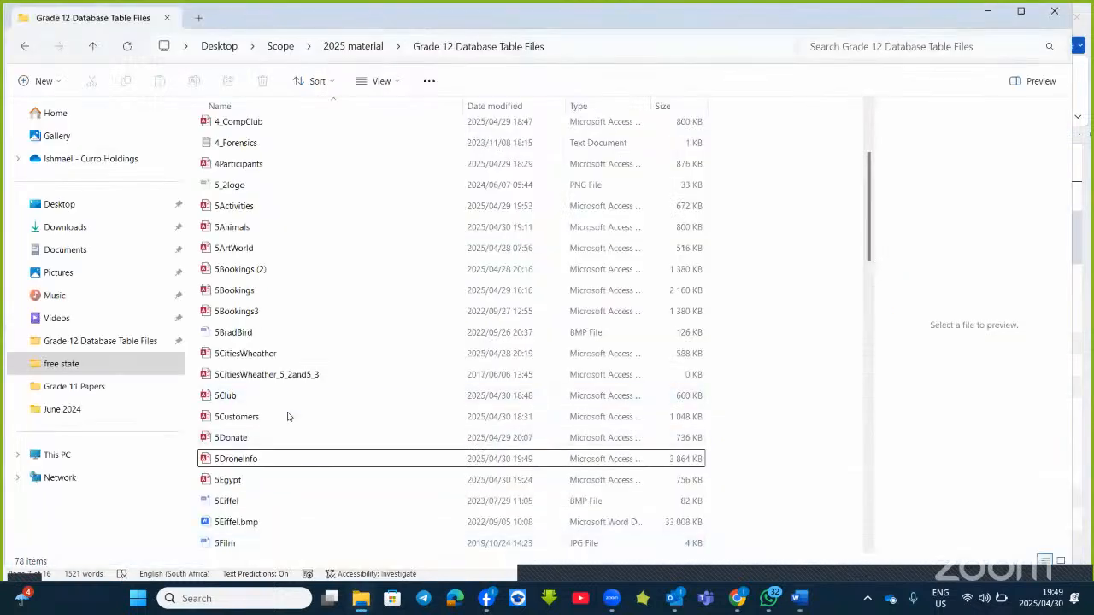
scroll(287, 414, down, 5)
scroll(289, 419, down, 3)
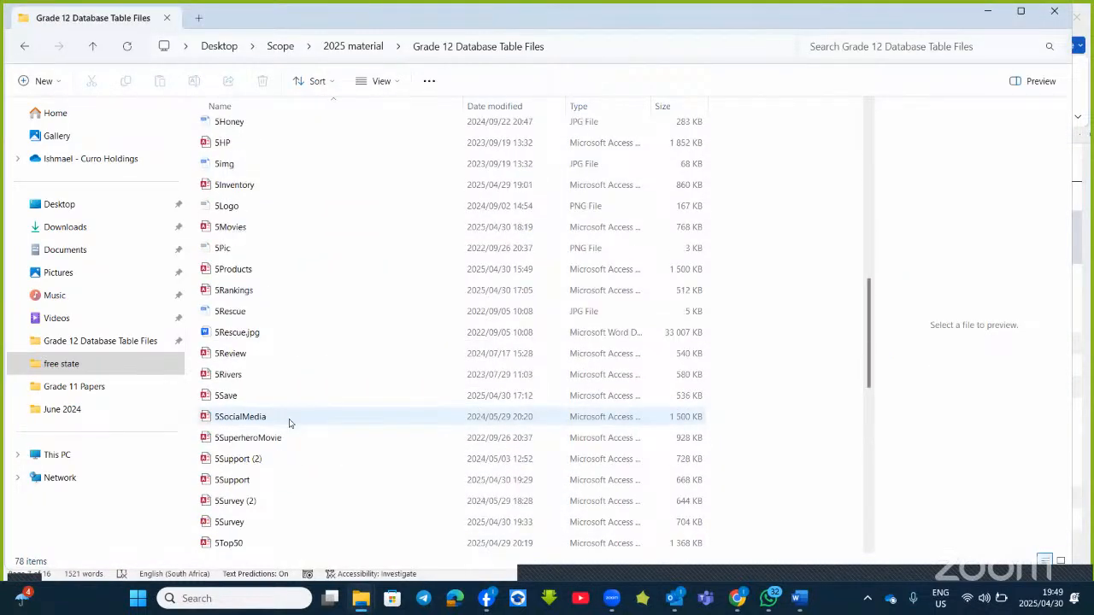
click(238, 291)
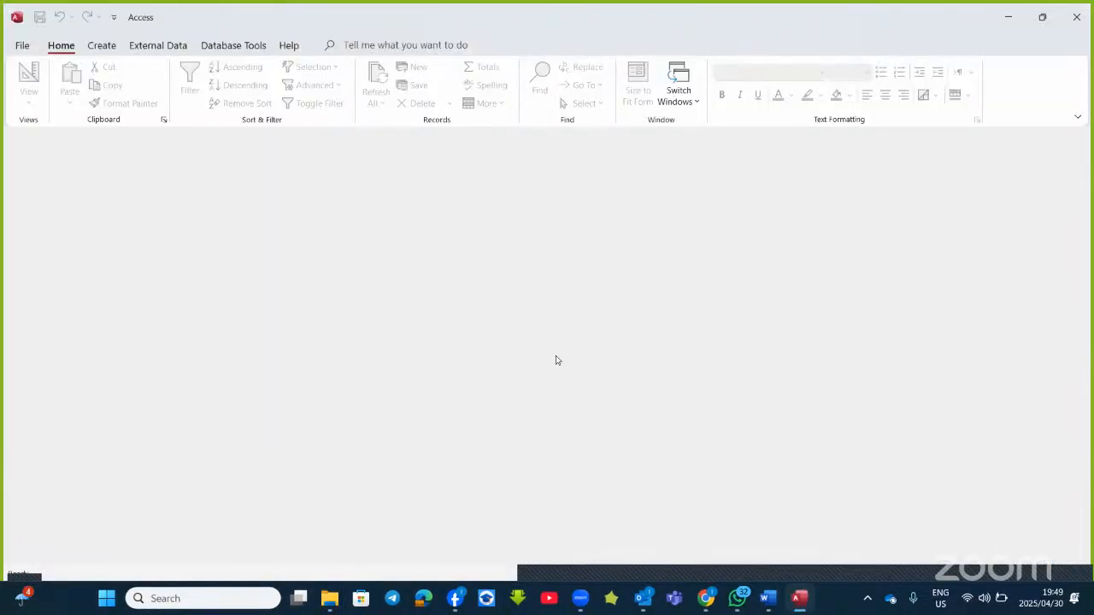
- Start a Report Wizard report based on the TopTenRankings table and include the COUNTRY, AREA, RANK and RATING fields
click(102, 45)
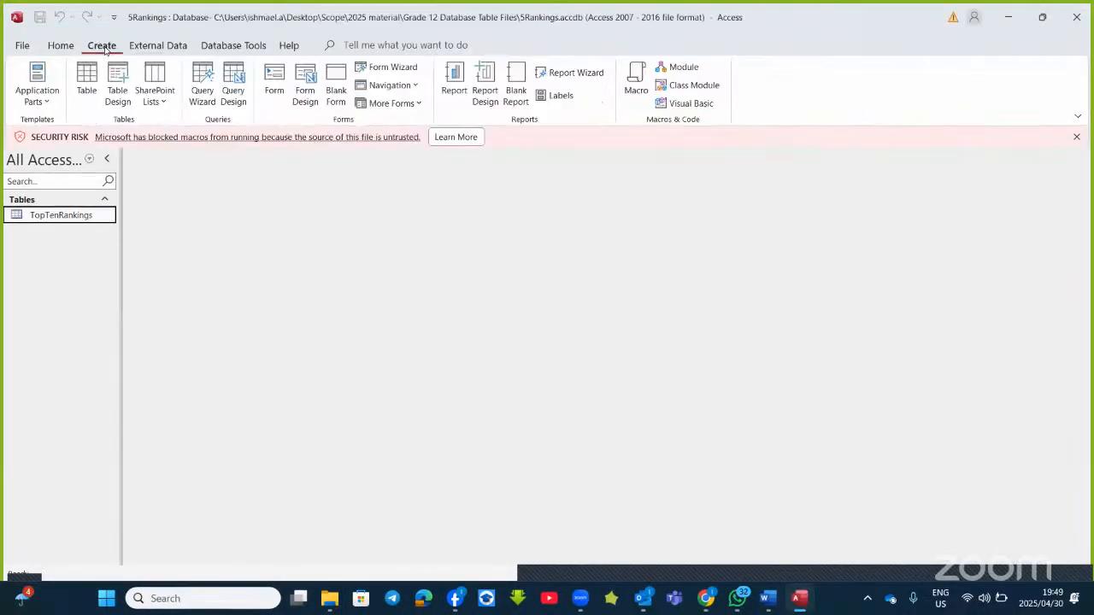
click(574, 72)
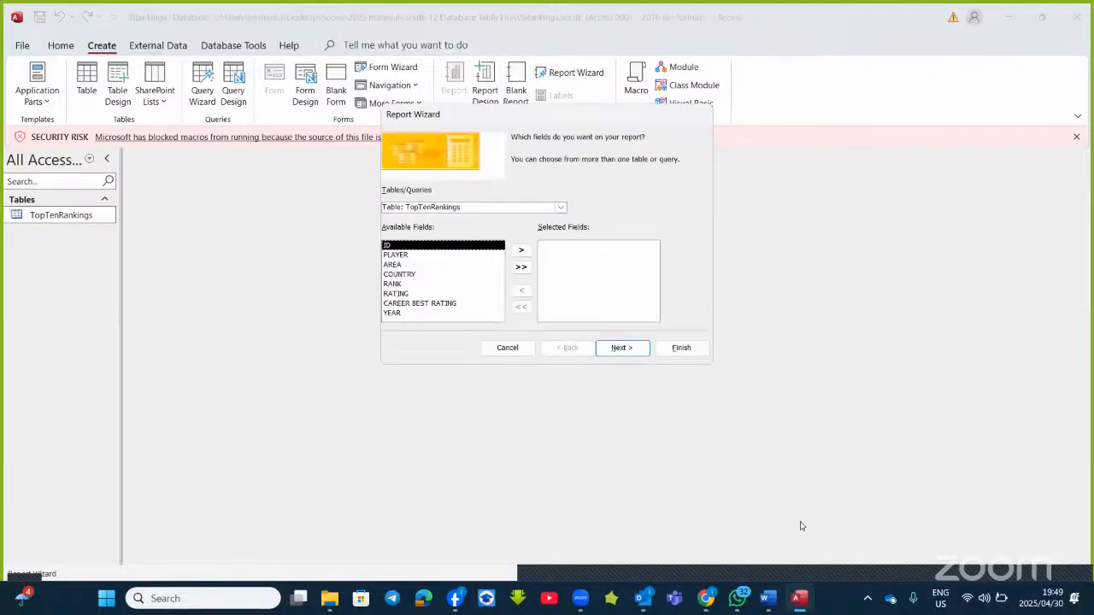
click(768, 598)
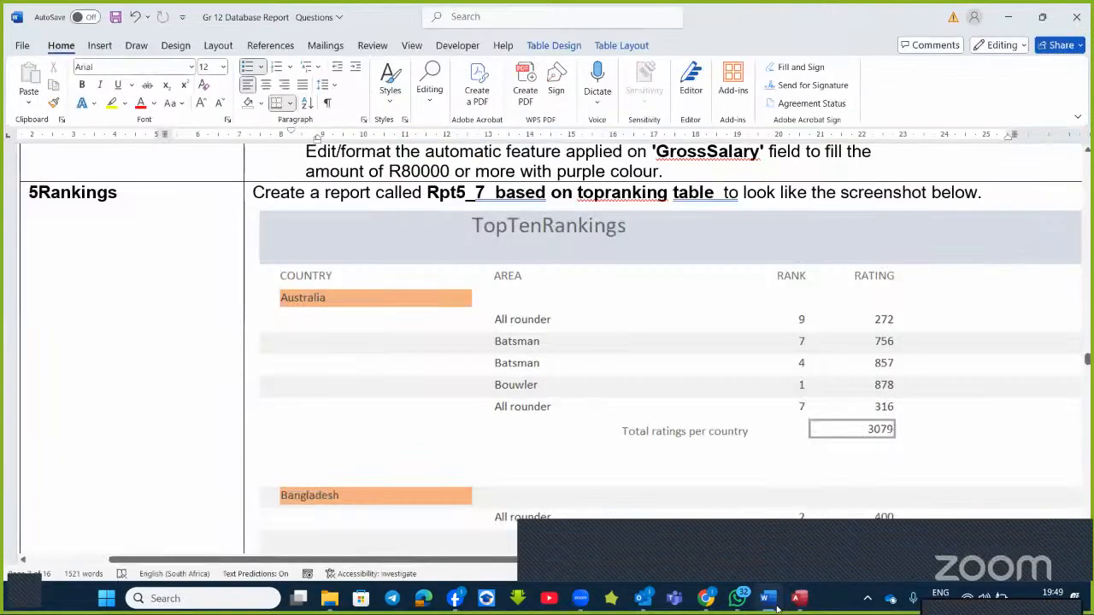
click(778, 606)
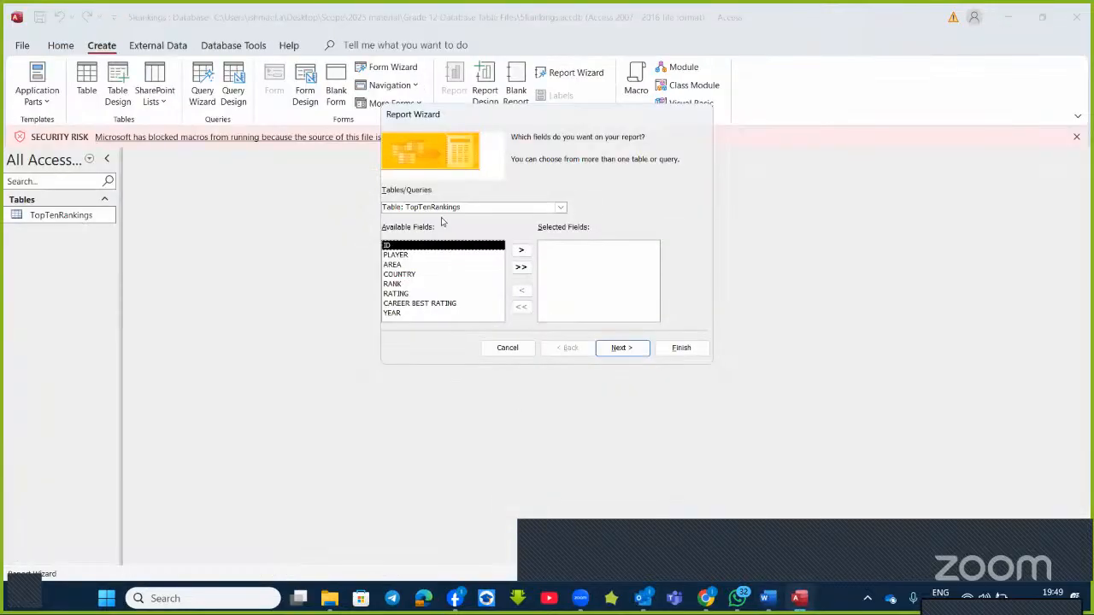
double_click(398, 266)
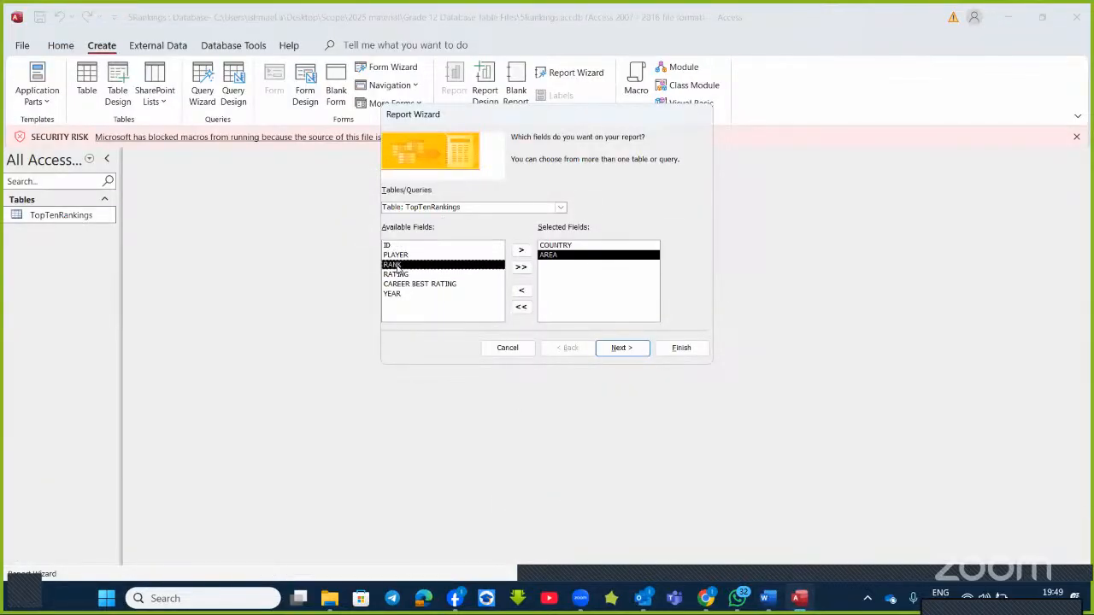
double_click(397, 266)
double_click(398, 266)
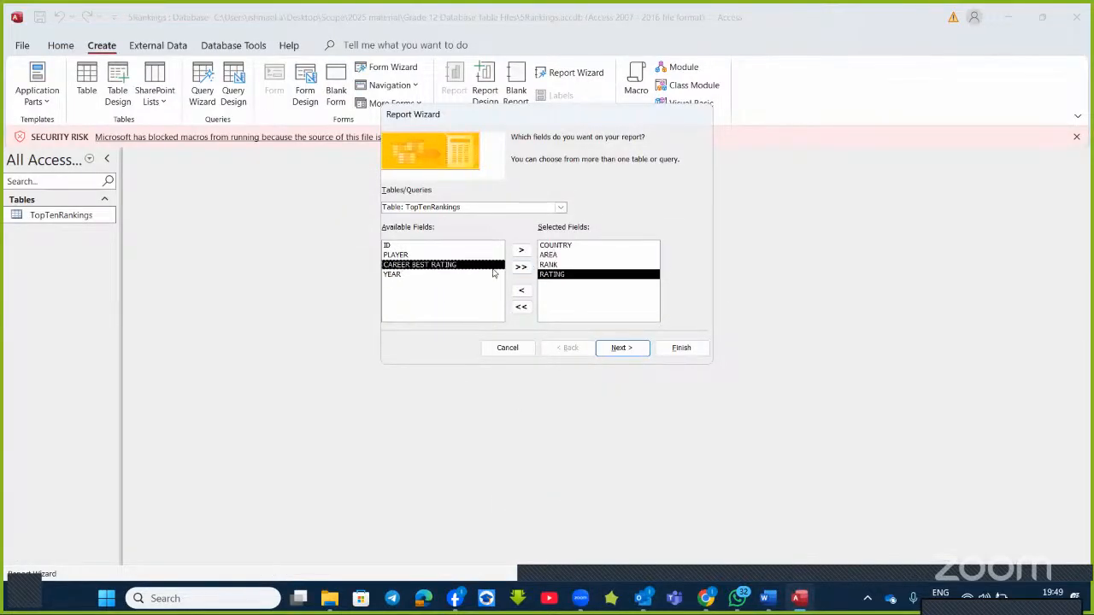
- Group the report by COUNTRY and set the grouping interval to 3 Initial Letters
click(625, 348)
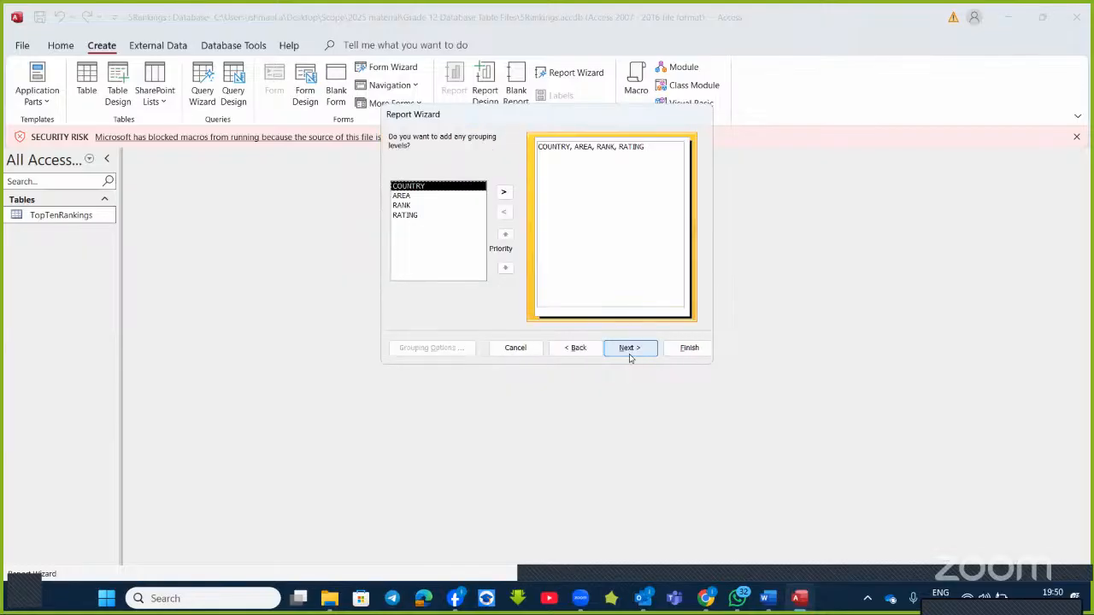
double_click(419, 187)
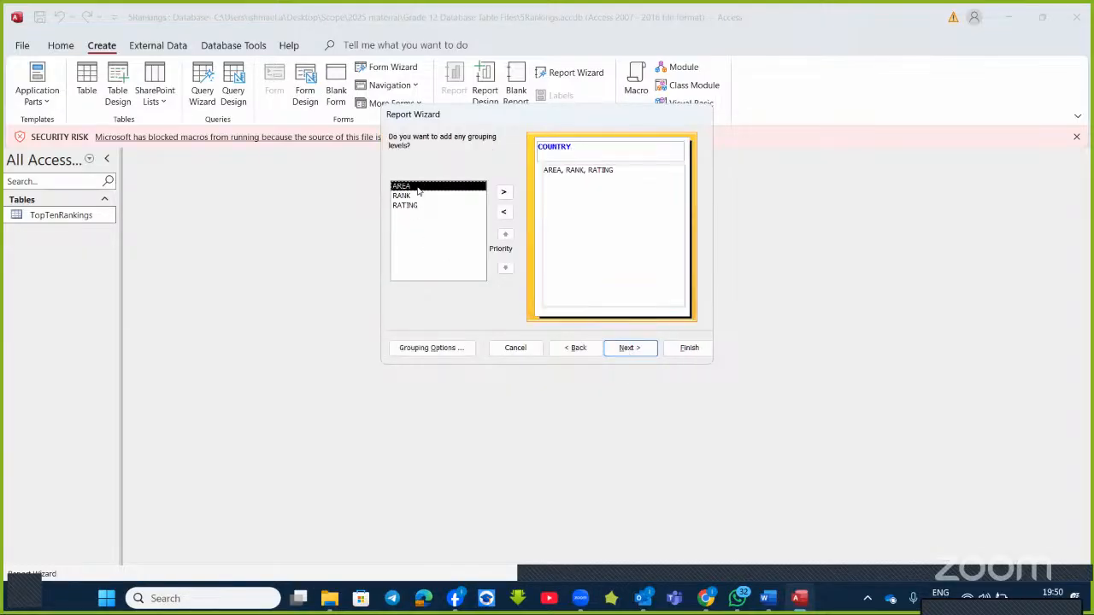
click(623, 349)
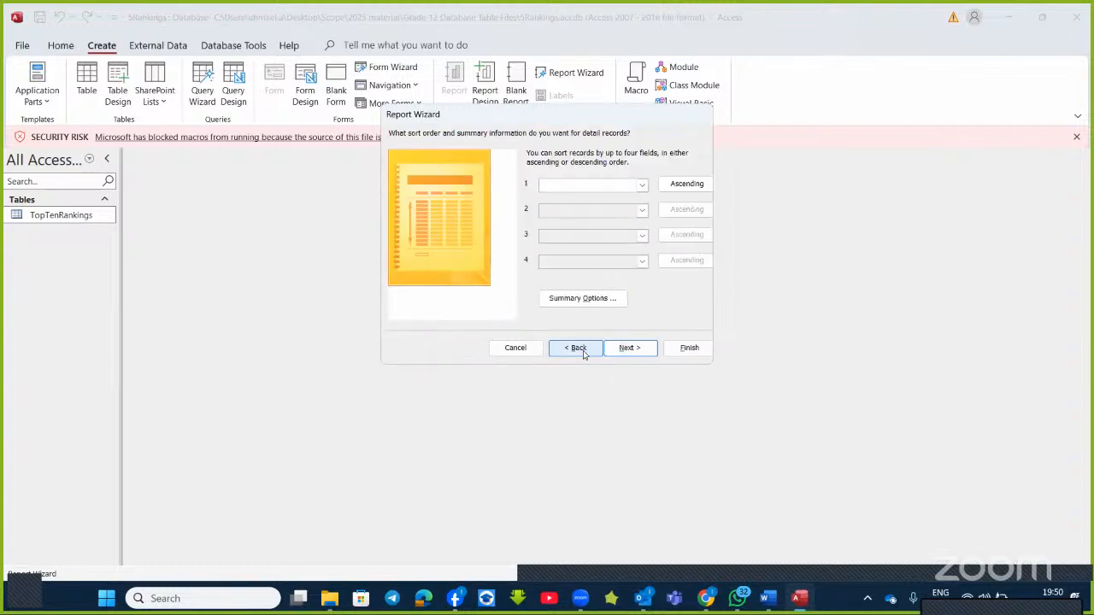
click(579, 350)
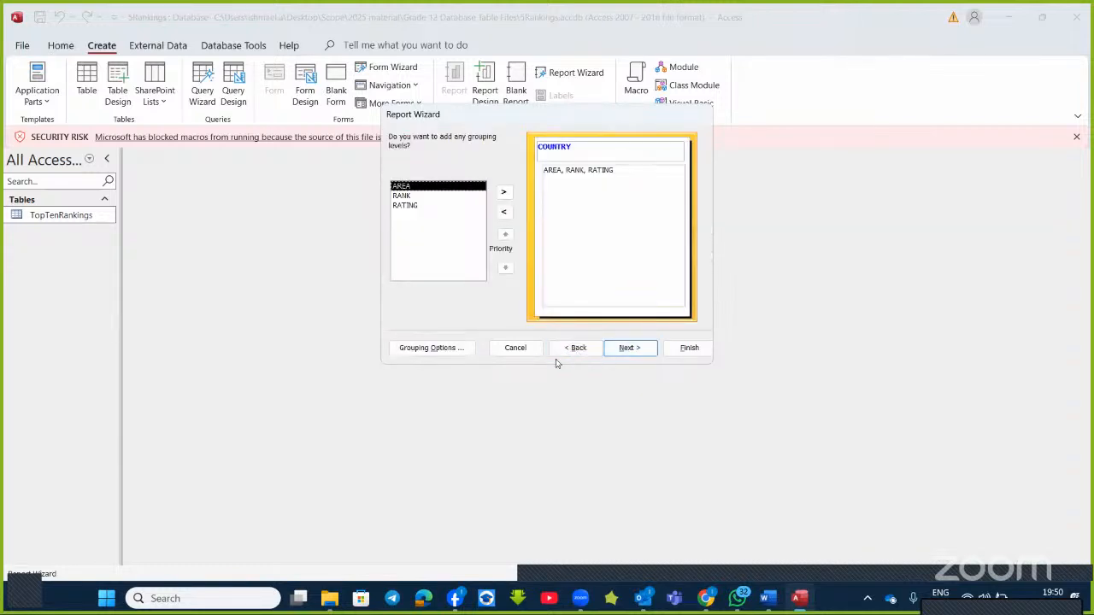
click(438, 352)
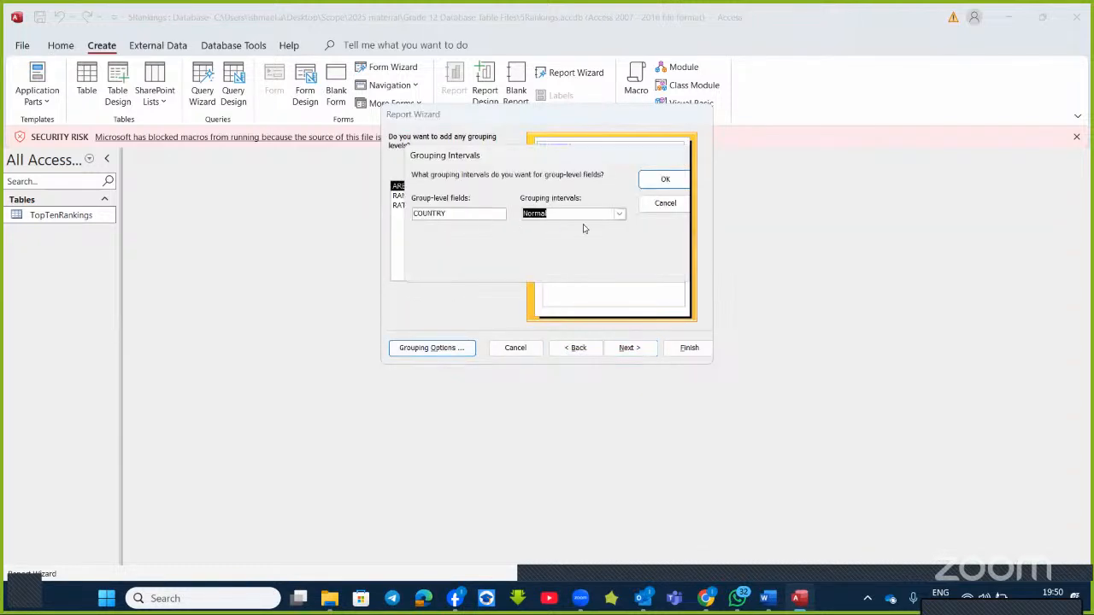
click(619, 214)
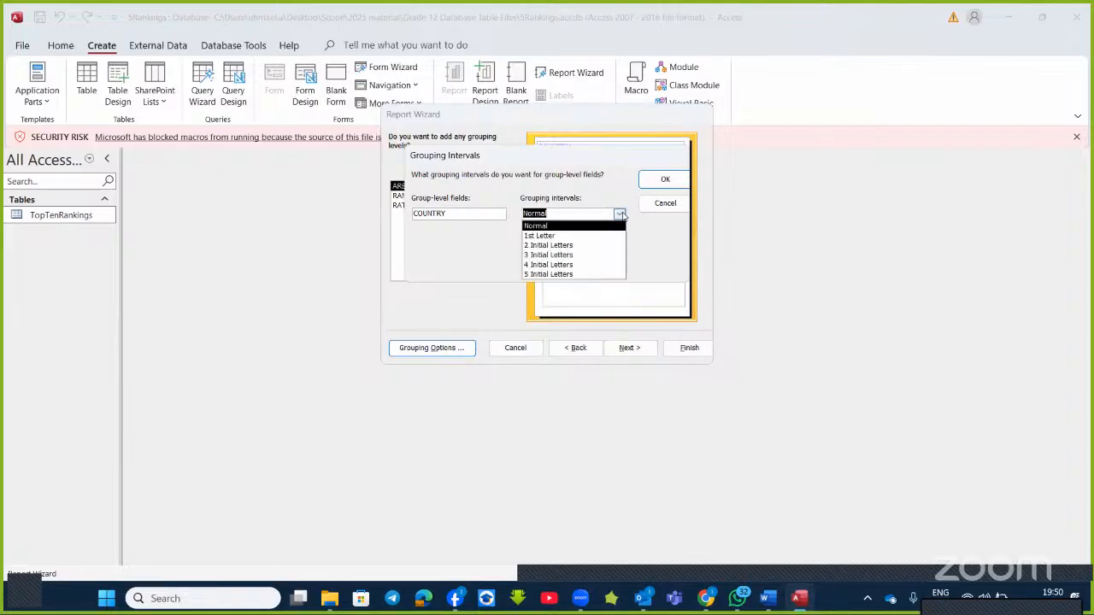
click(565, 257)
click(663, 181)
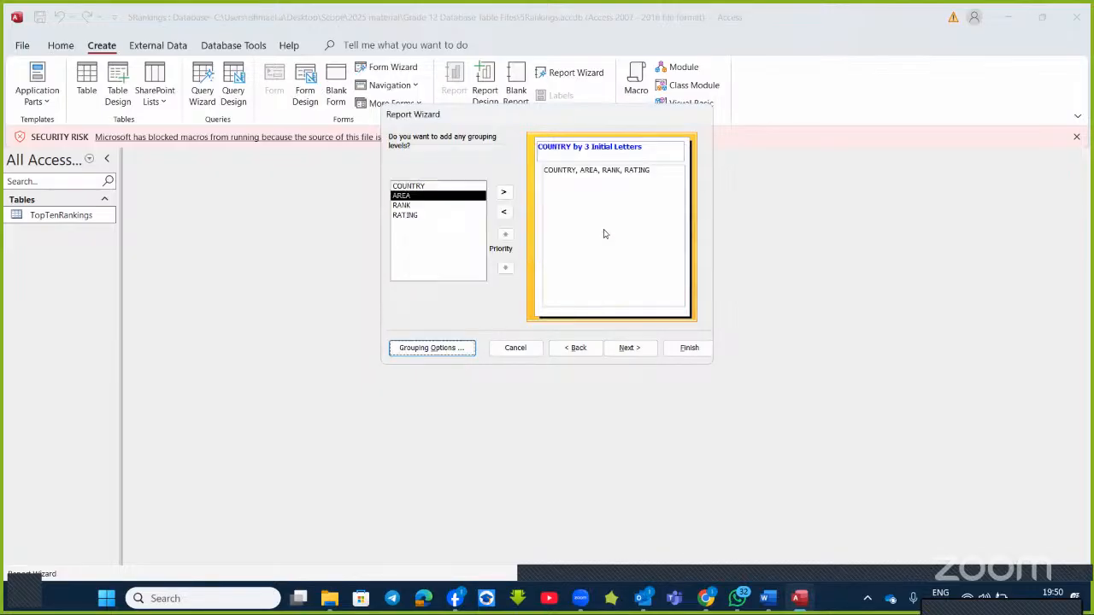
- Finish the wizard with stepped layout and landscape orientation, opening the report's design for modification, and check the Rpt5_7 sample in Word
click(630, 346)
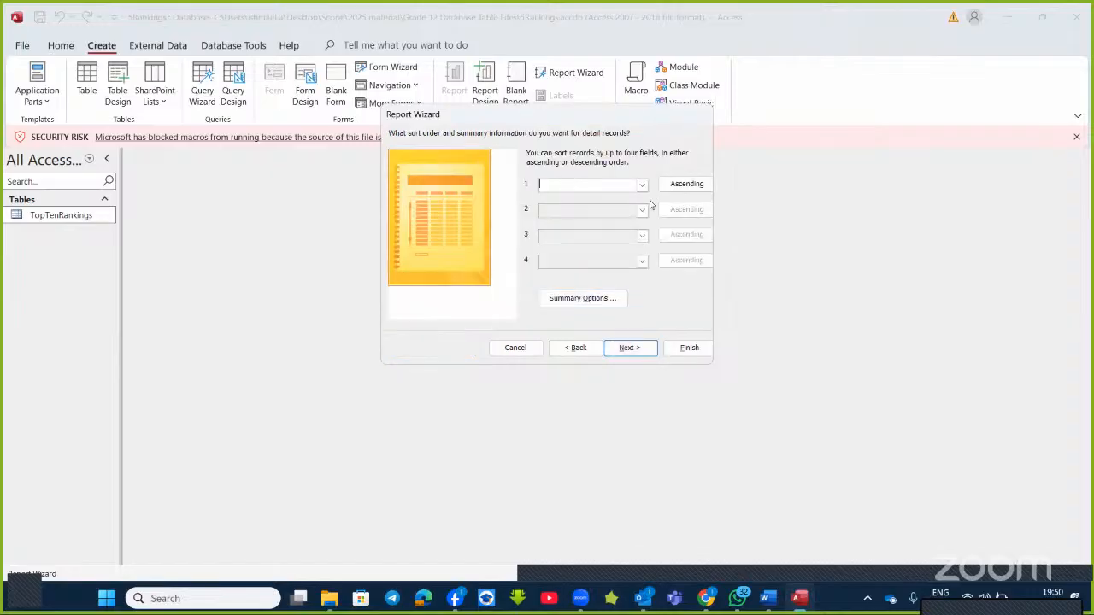
click(630, 347)
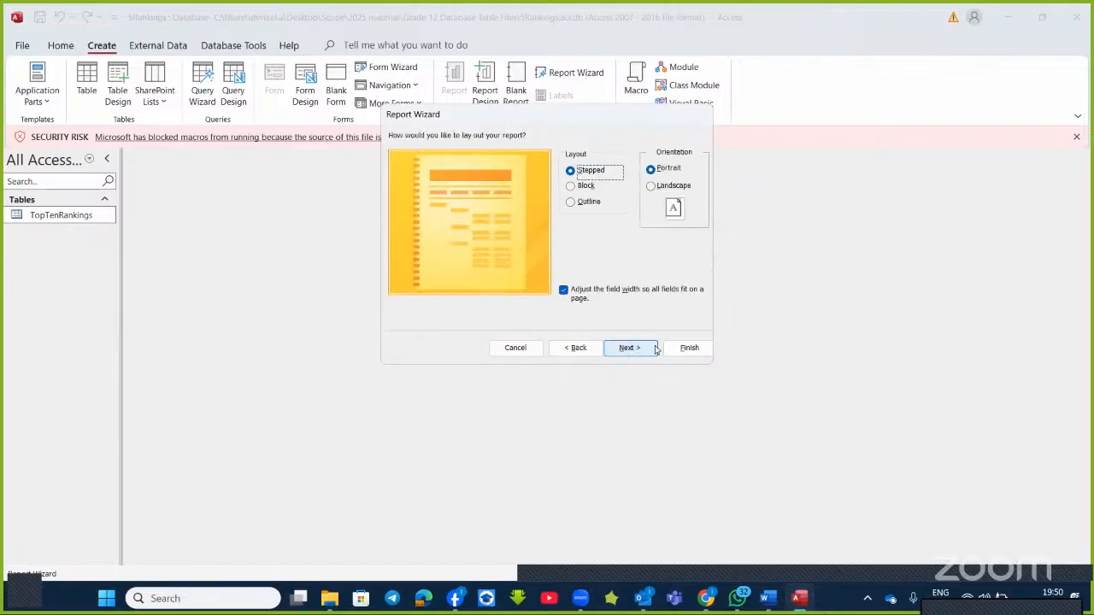
click(648, 187)
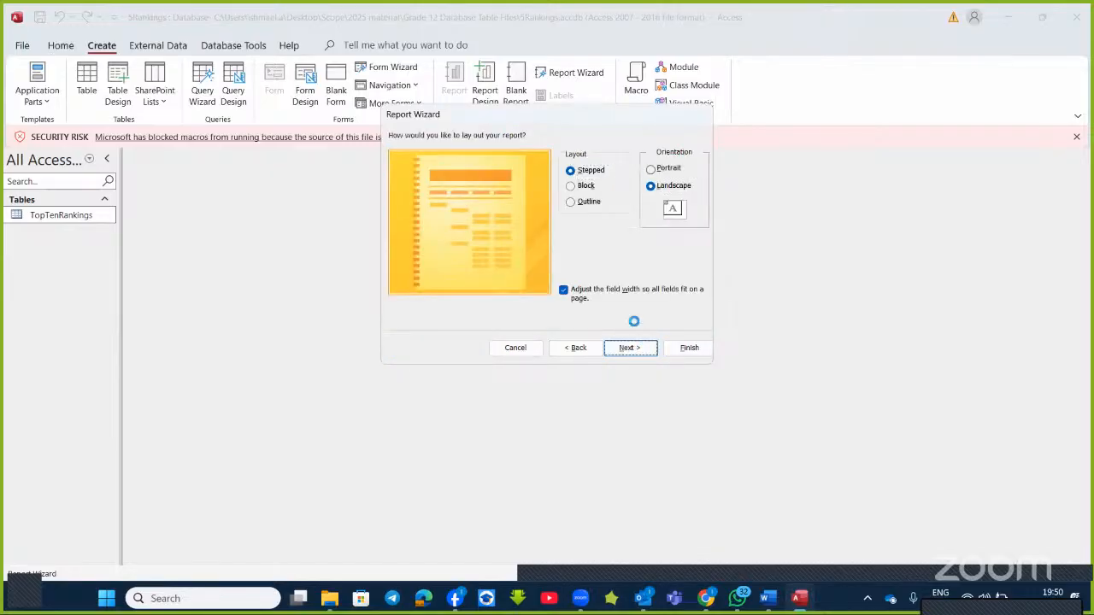
click(630, 347)
click(551, 273)
click(688, 347)
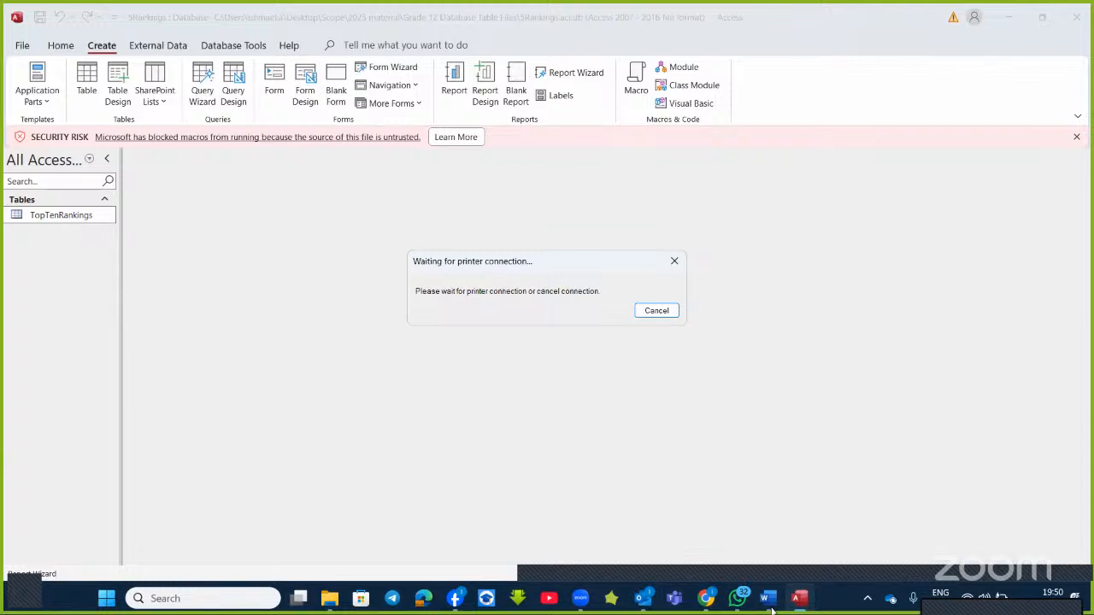
click(771, 608)
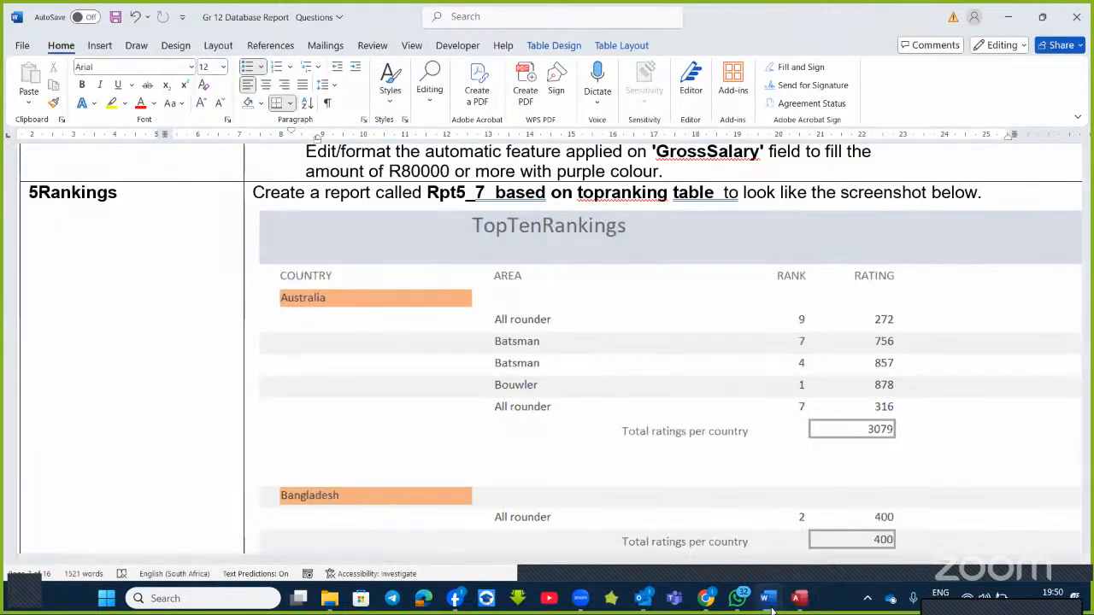
click(771, 608)
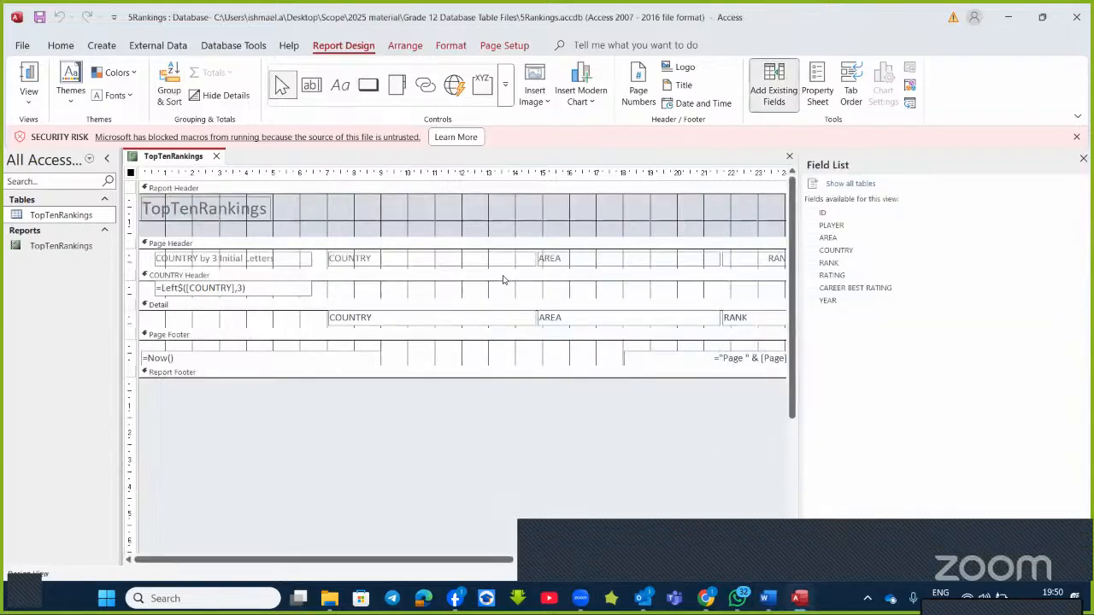
- In Access, add a Sum subtotal of RATING to the COUNTRY group footer and close the field list
click(166, 95)
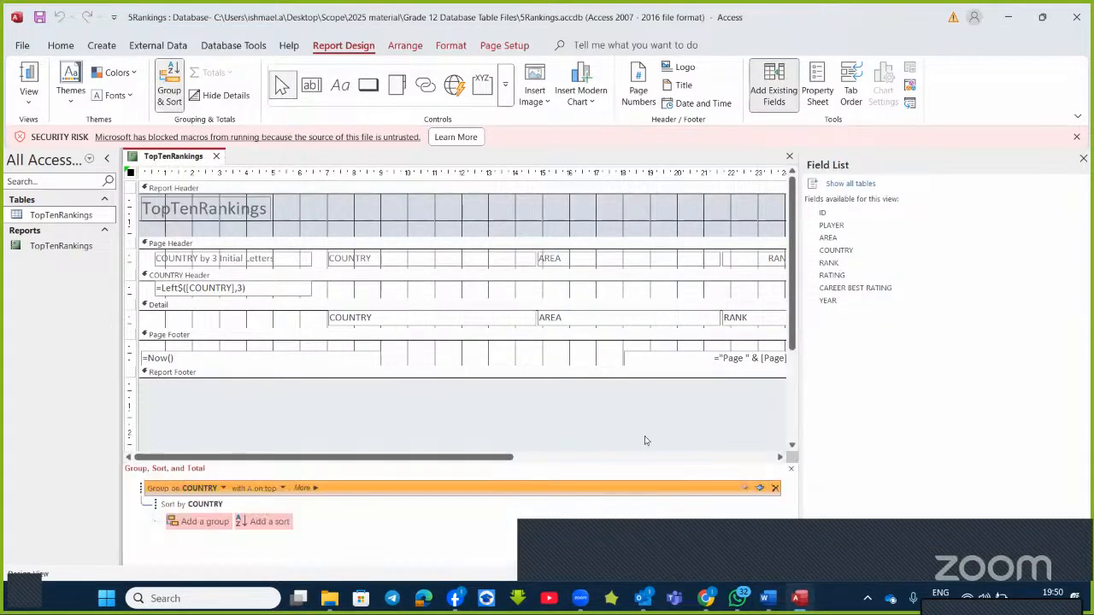
click(315, 489)
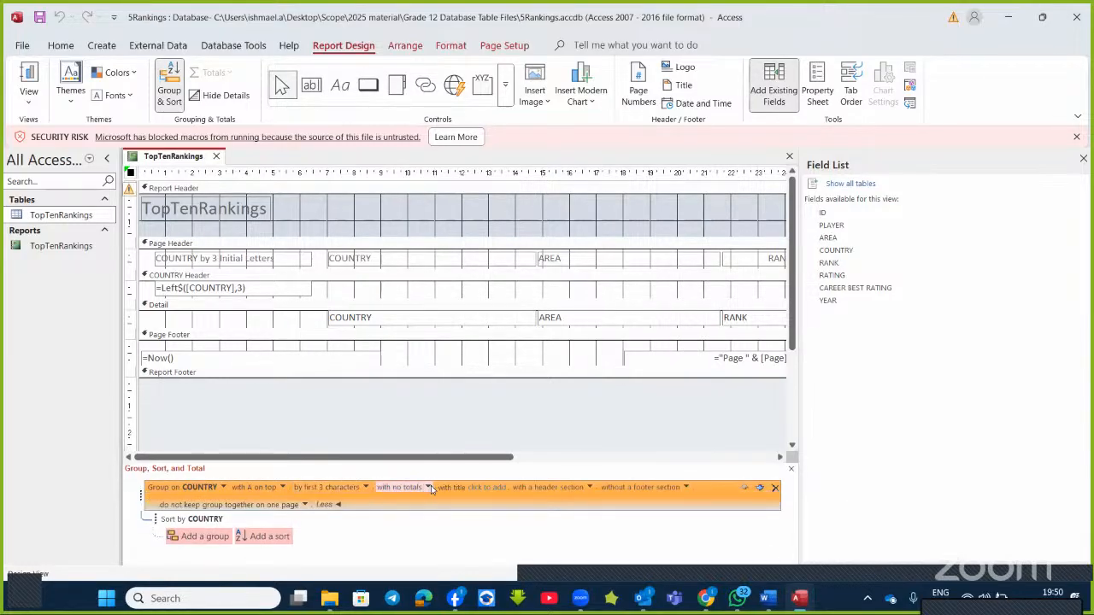
click(428, 488)
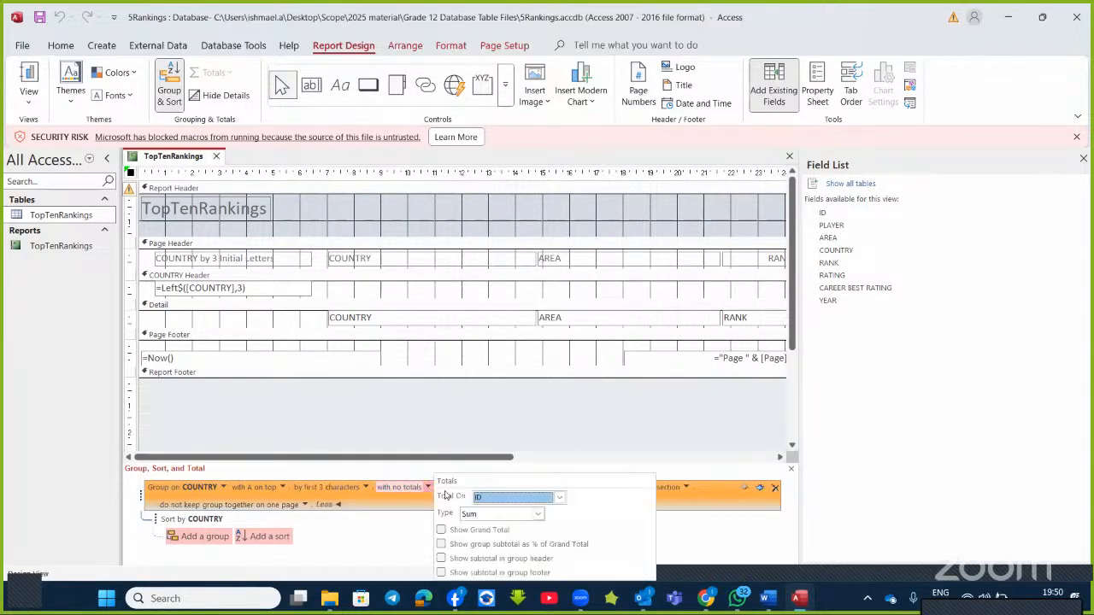
click(560, 499)
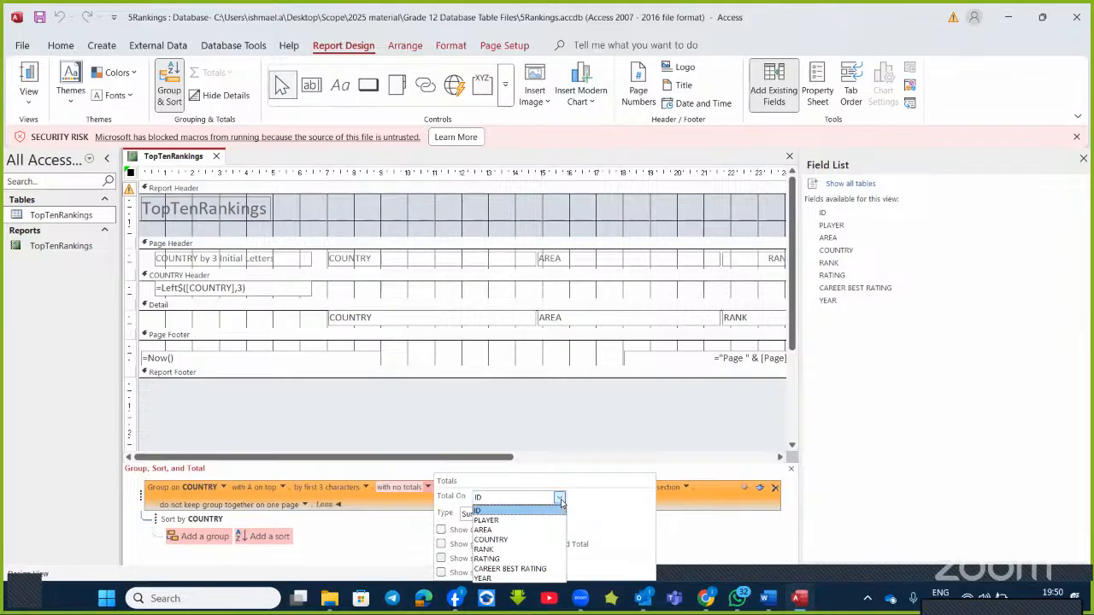
click(513, 559)
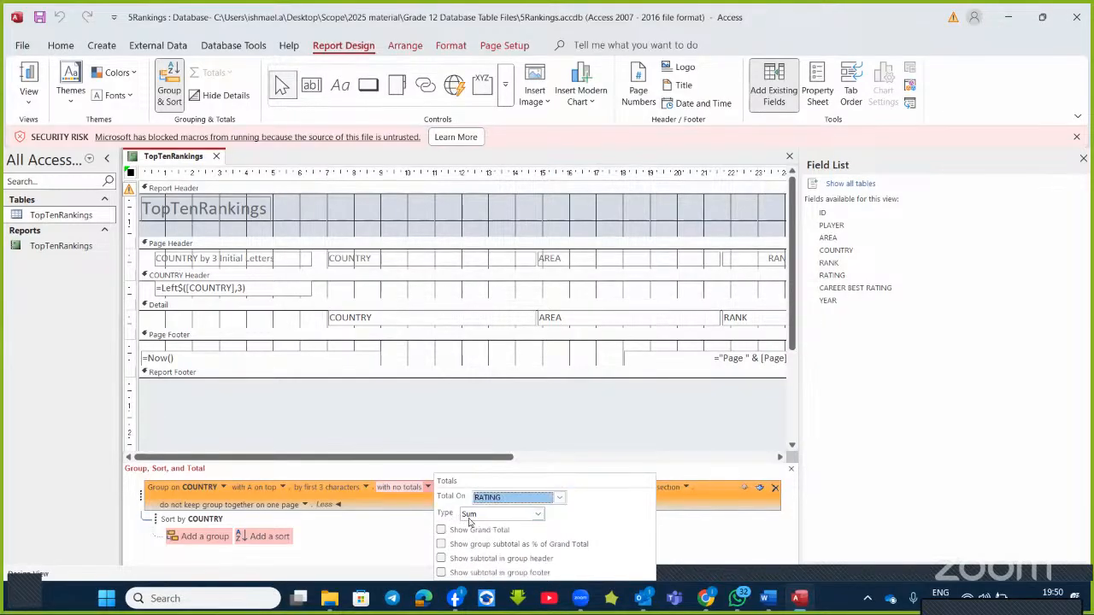
click(441, 572)
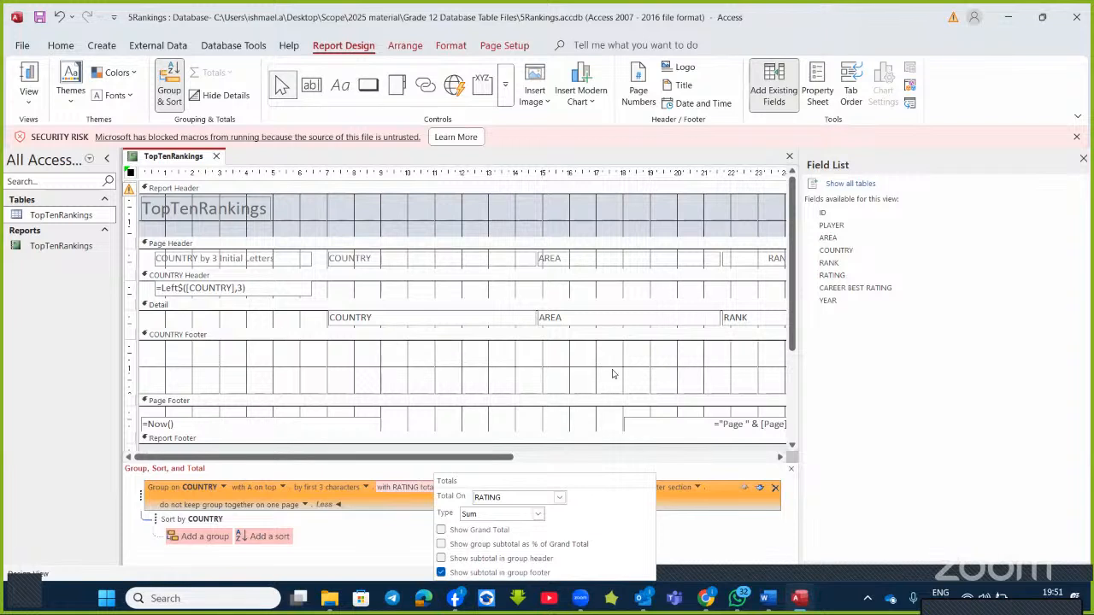
click(1084, 161)
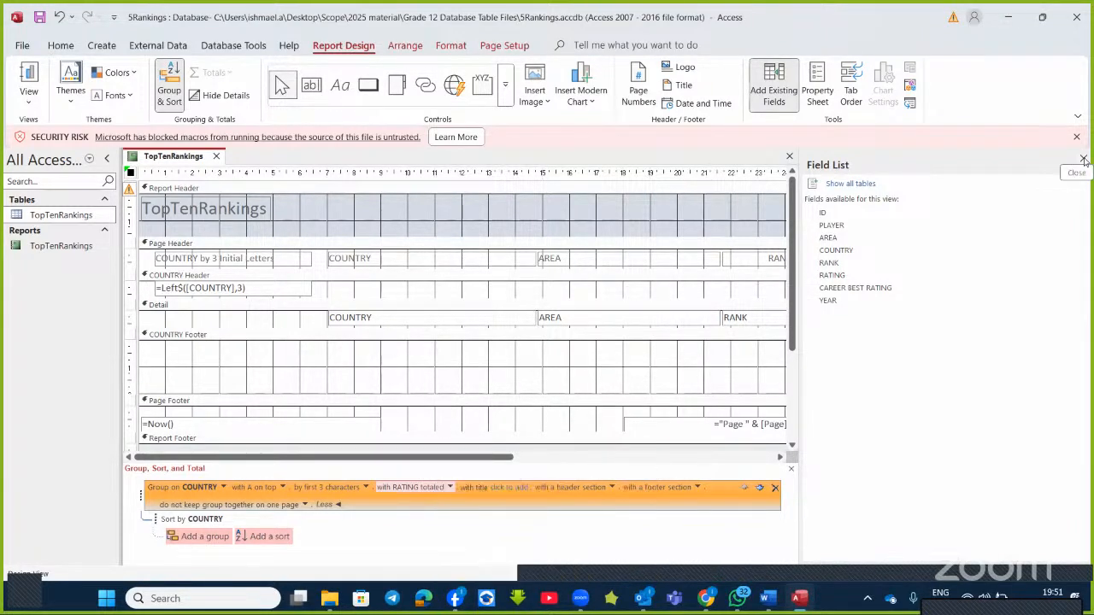
click(1084, 160)
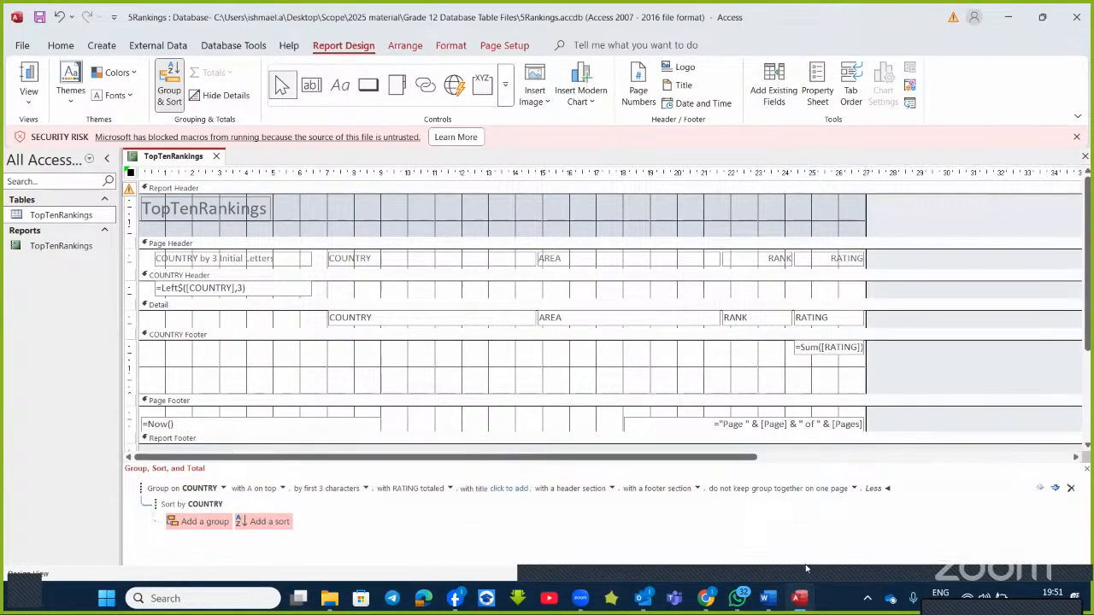
- Check the sample in Word and add a "total ratings per country" label to the COUNTRY footer in Access
click(768, 600)
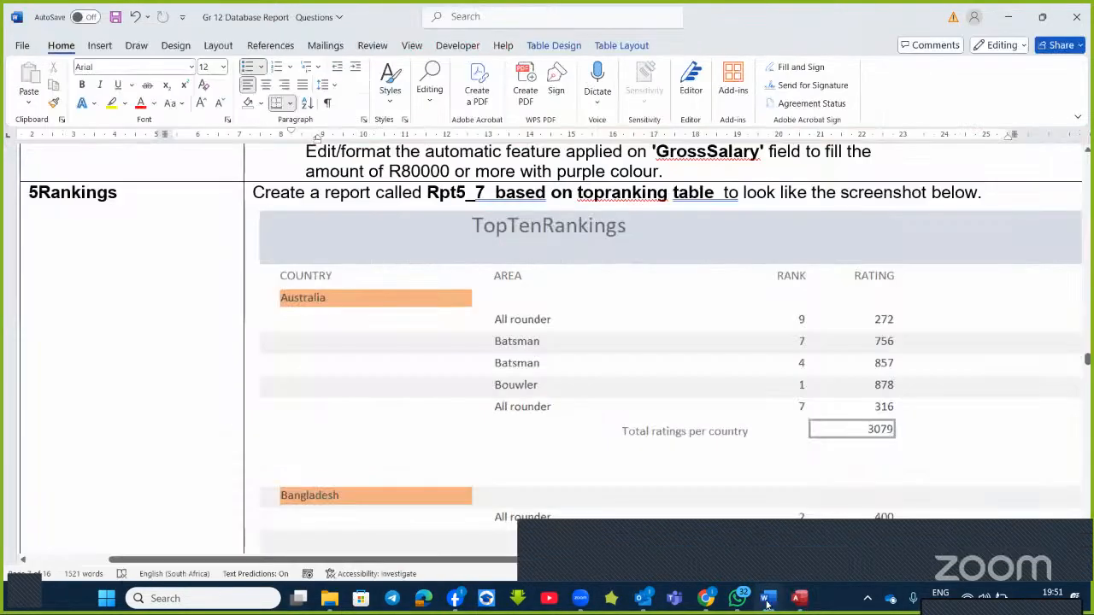
click(767, 600)
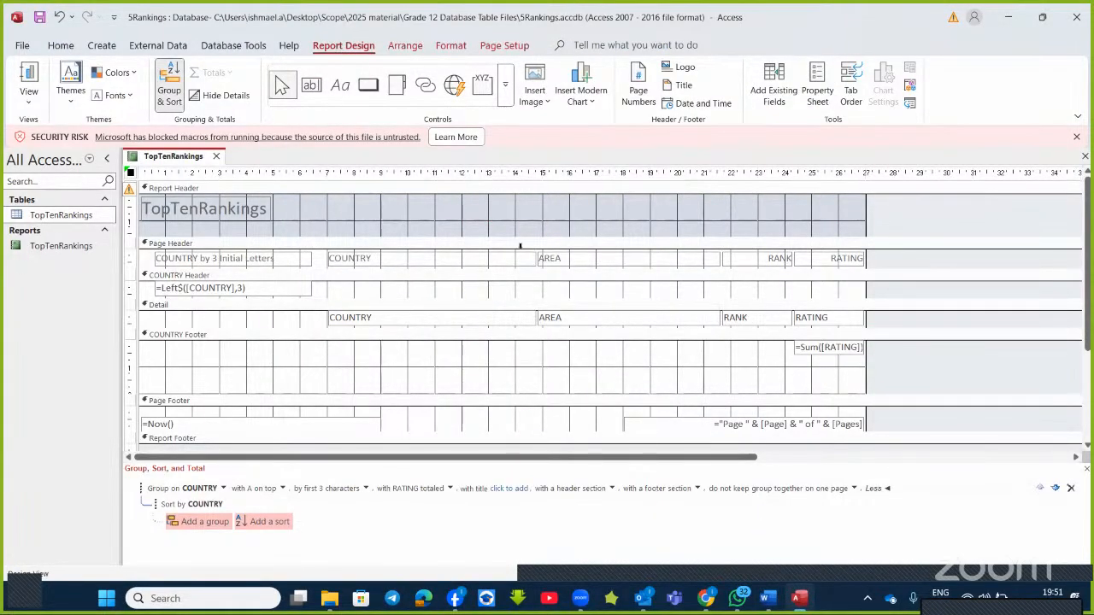
click(339, 85)
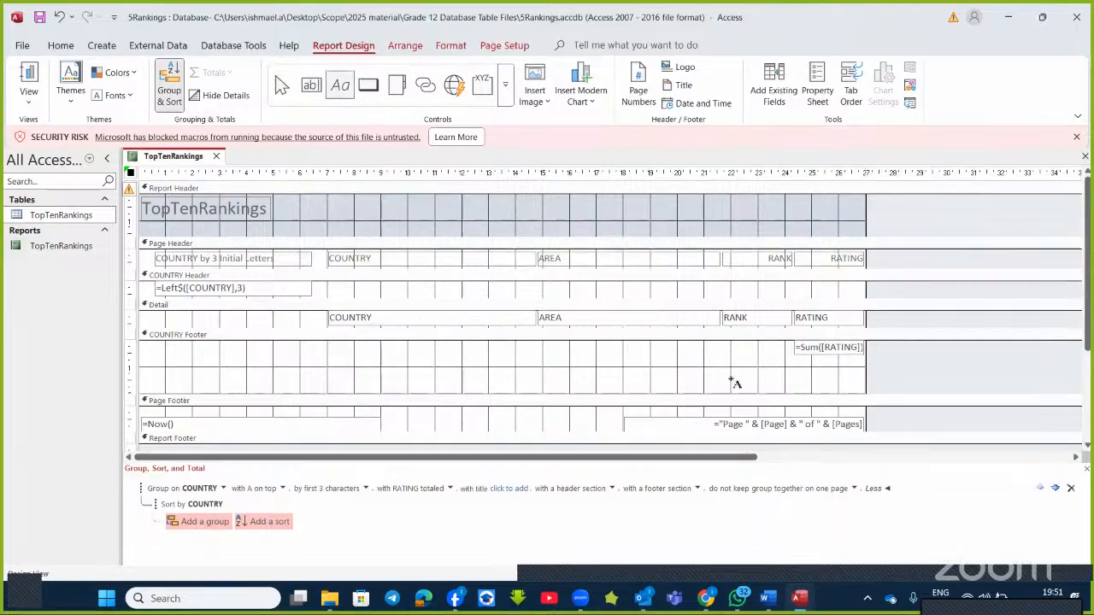
click(659, 354)
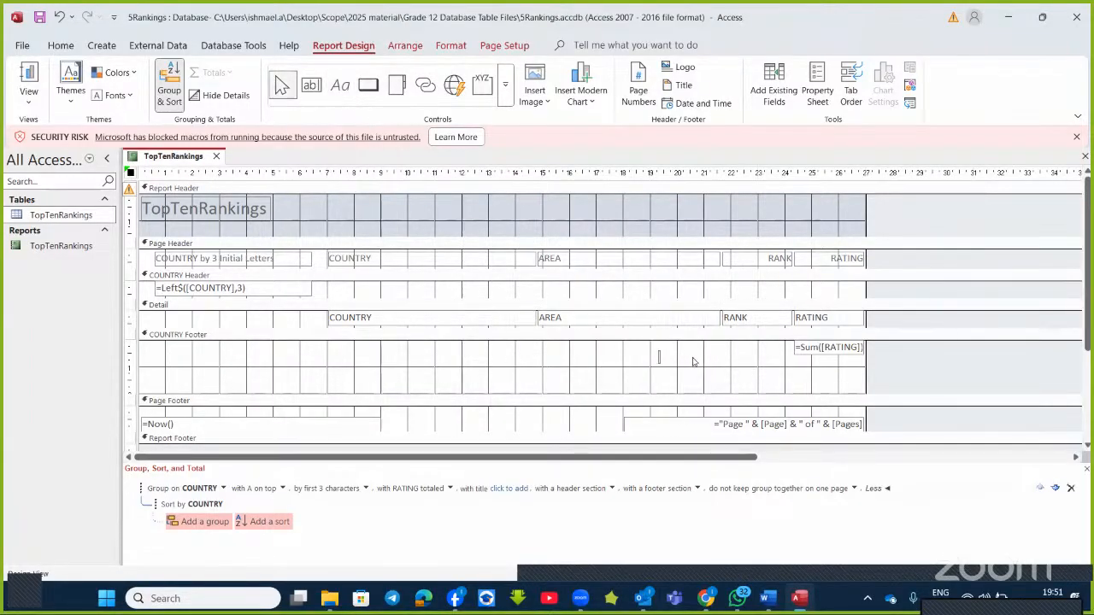
text(total ratings per co)
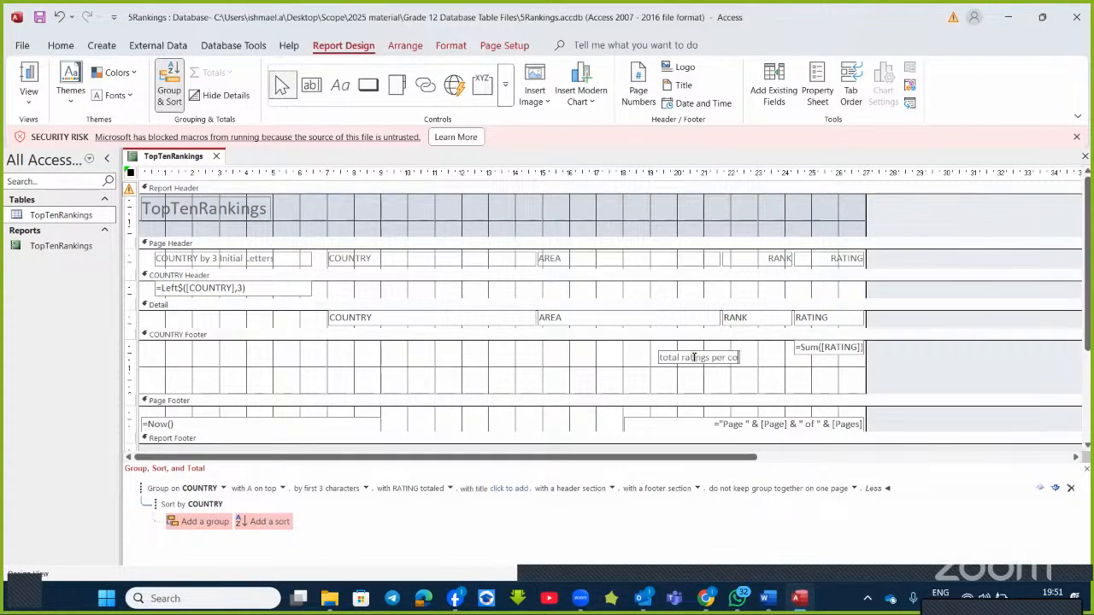
text(untry)
click(768, 598)
click(769, 602)
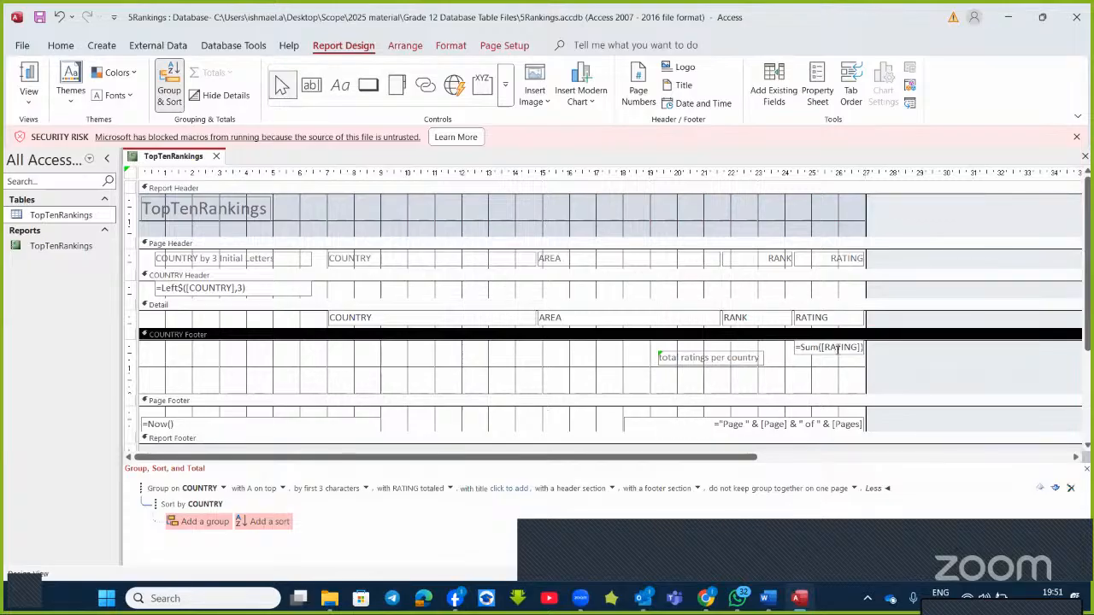
- Give the RATING sum box in the COUNTRY footer a thicker outline
click(838, 347)
click(452, 46)
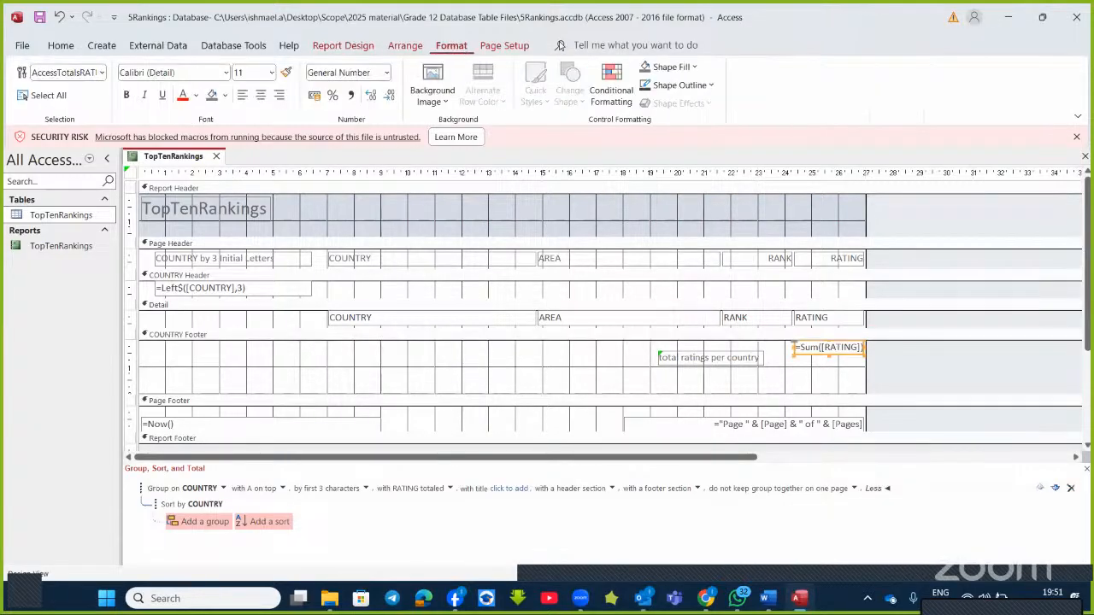
click(716, 86)
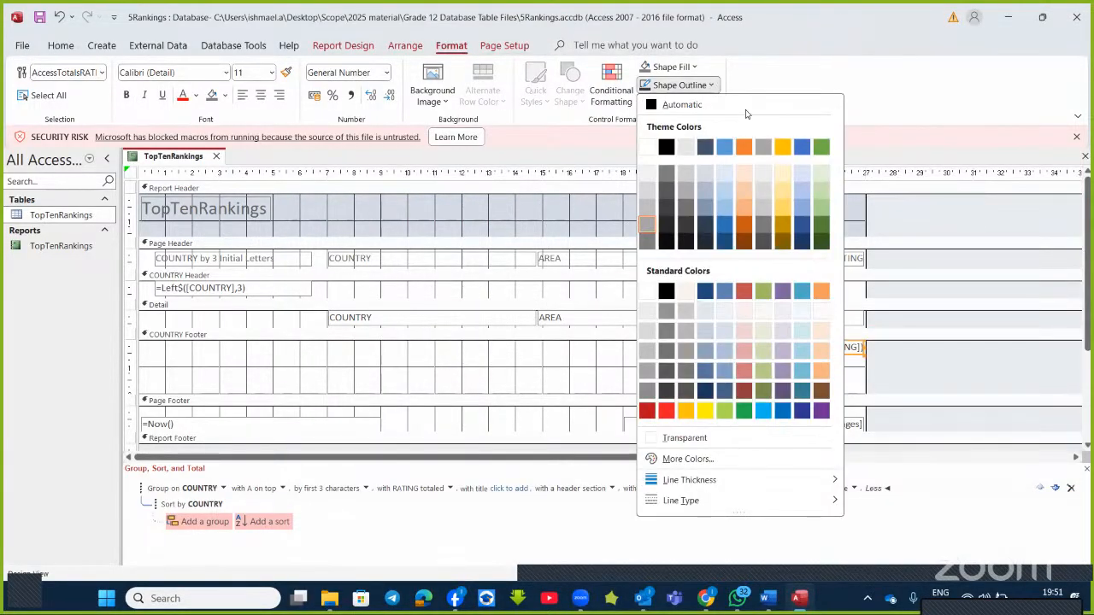
mouse_move(813, 484)
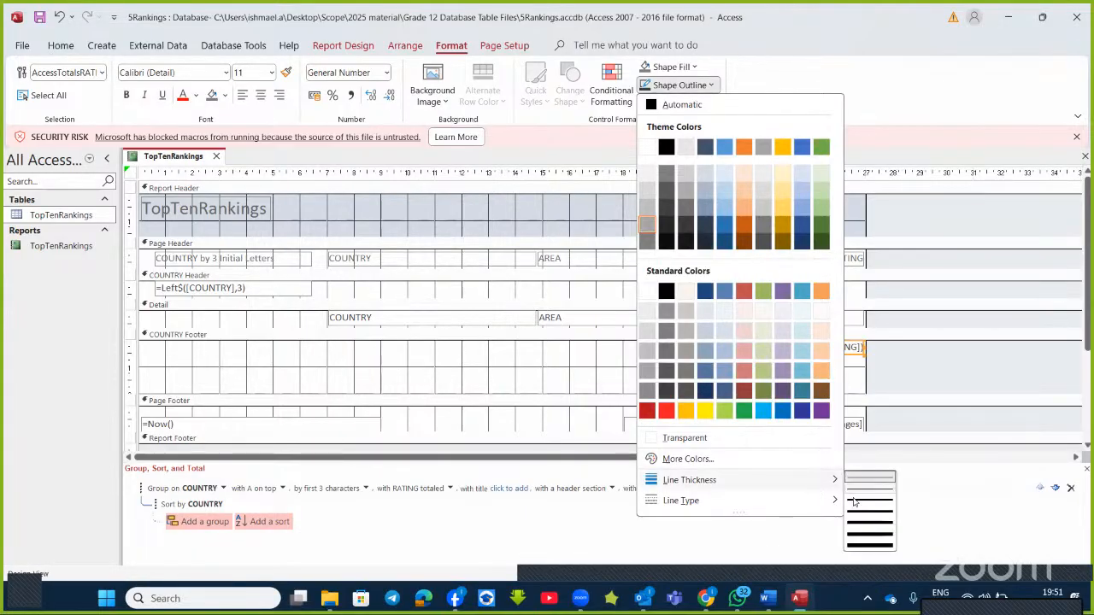
click(865, 523)
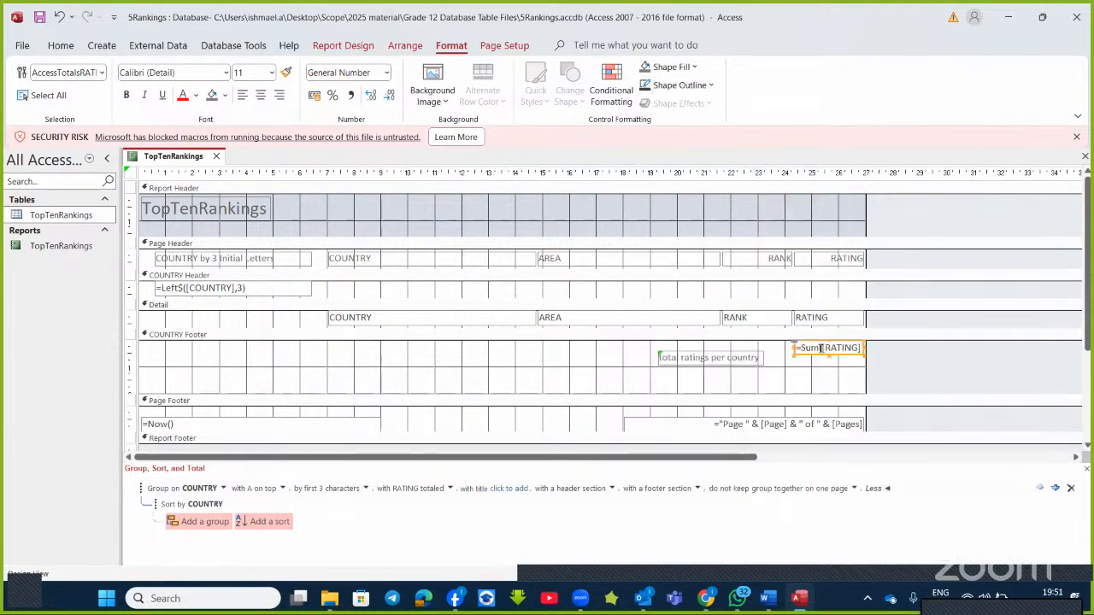
click(812, 377)
- Move the "total ratings per country" label up level with the RATING sum box and compare the layout with the sample in Word
click(733, 362)
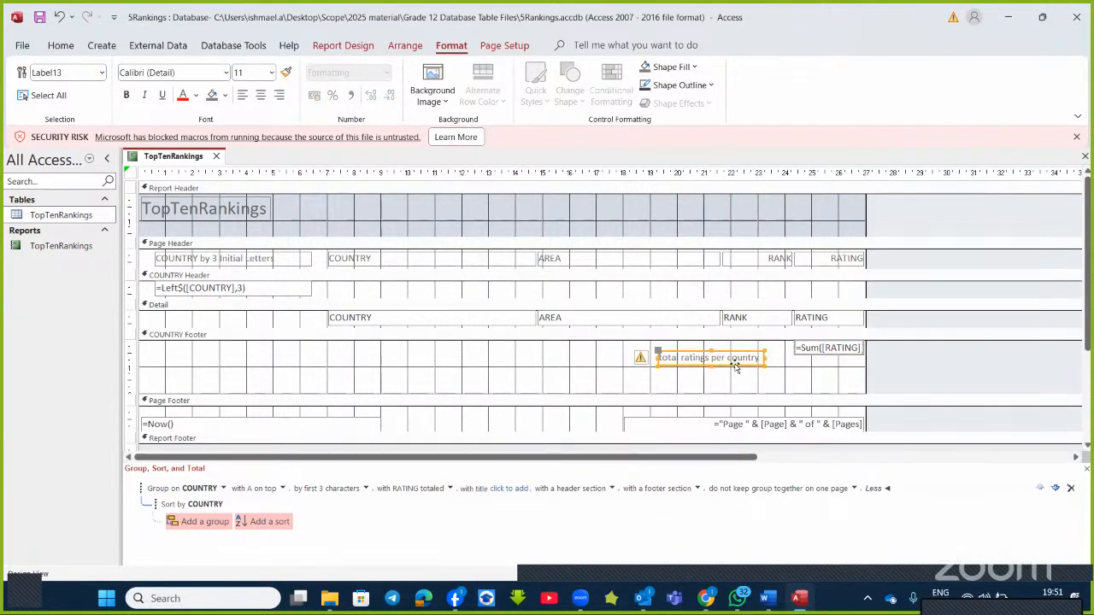
drag(735, 365, 740, 360)
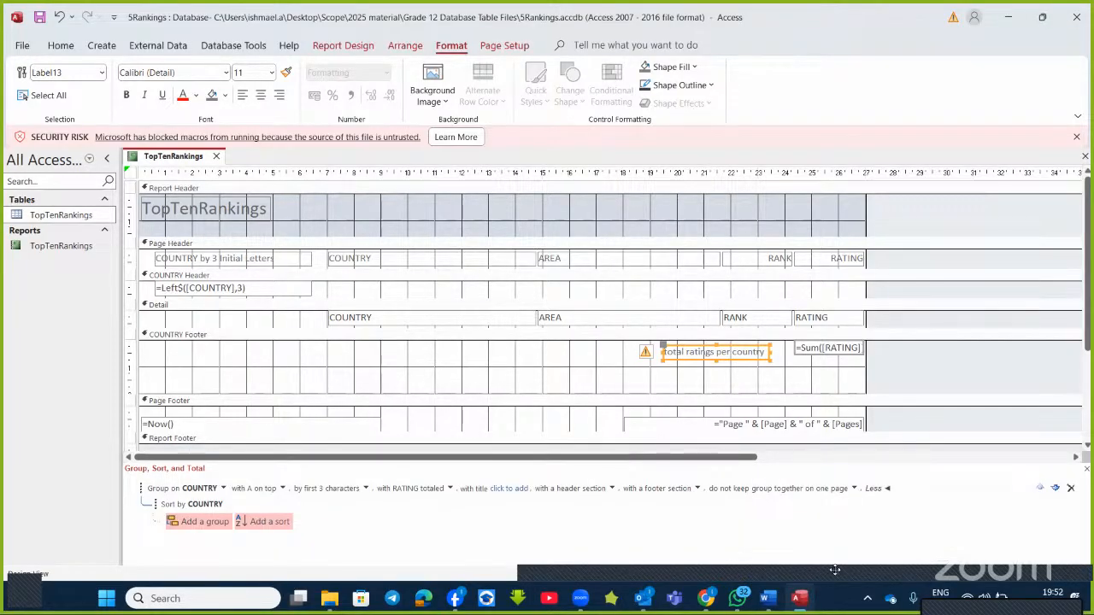
key(alt+Tab)
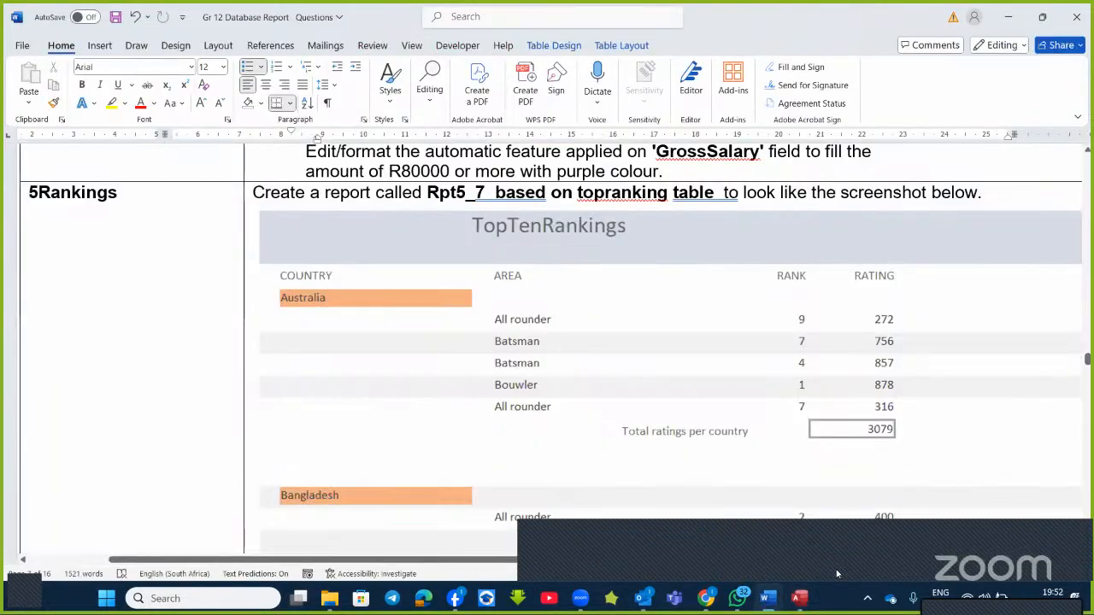
click(767, 601)
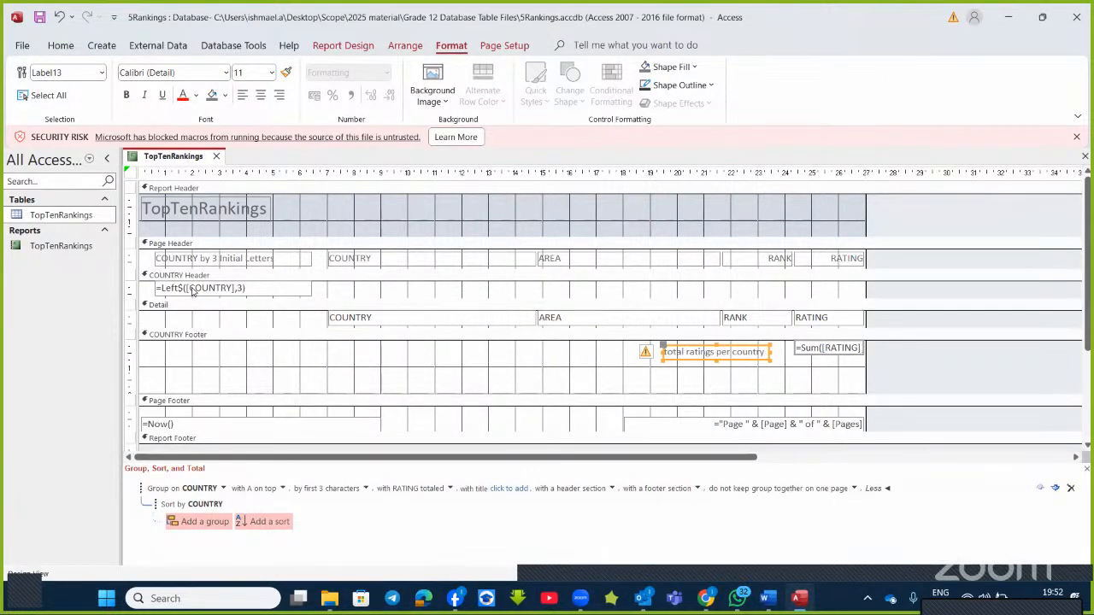
- Check the sample in Word, fill the COUNTRY box in the Detail section with light red, and show the report in Report View
click(768, 598)
click(769, 598)
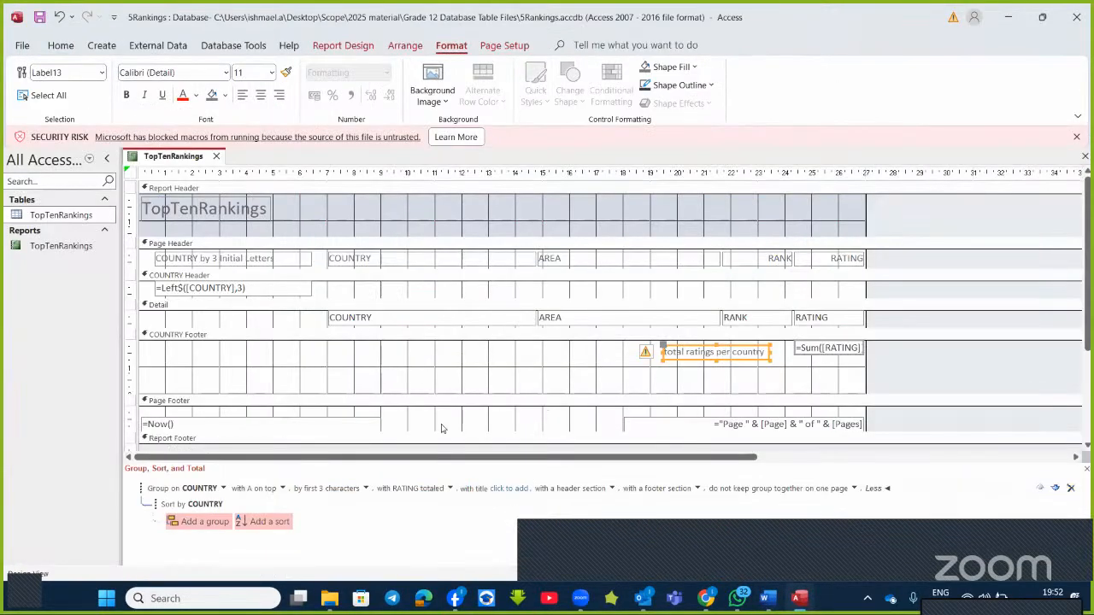
click(309, 321)
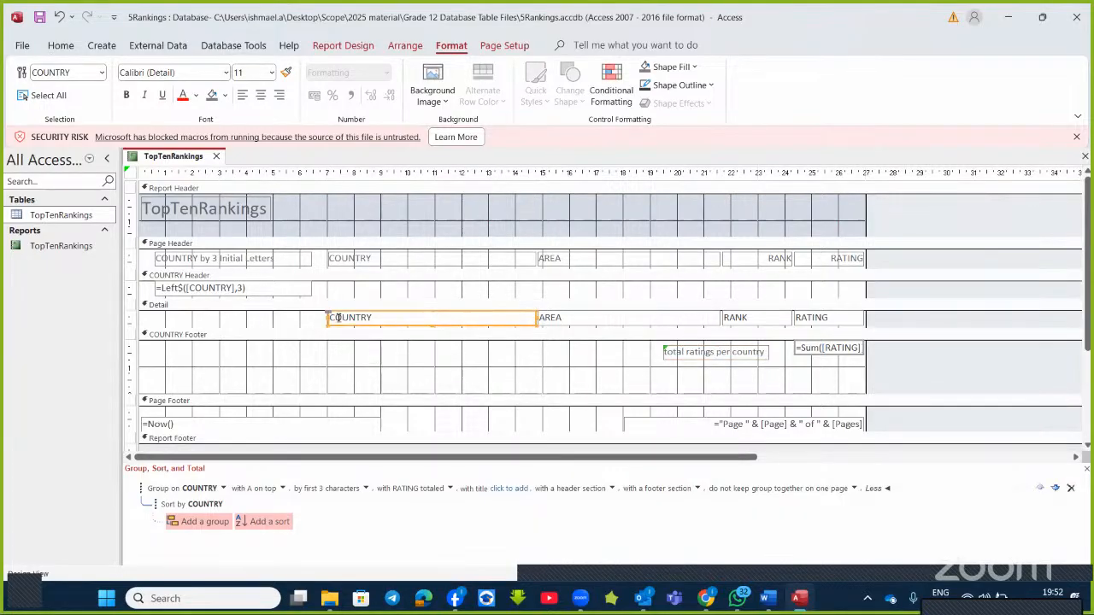
click(694, 70)
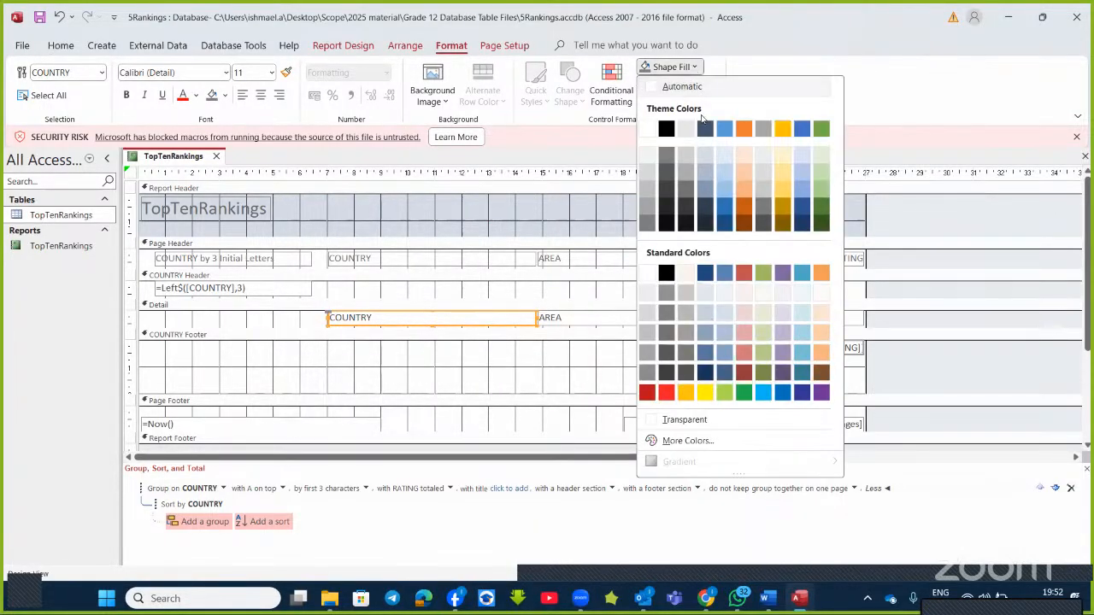
click(745, 333)
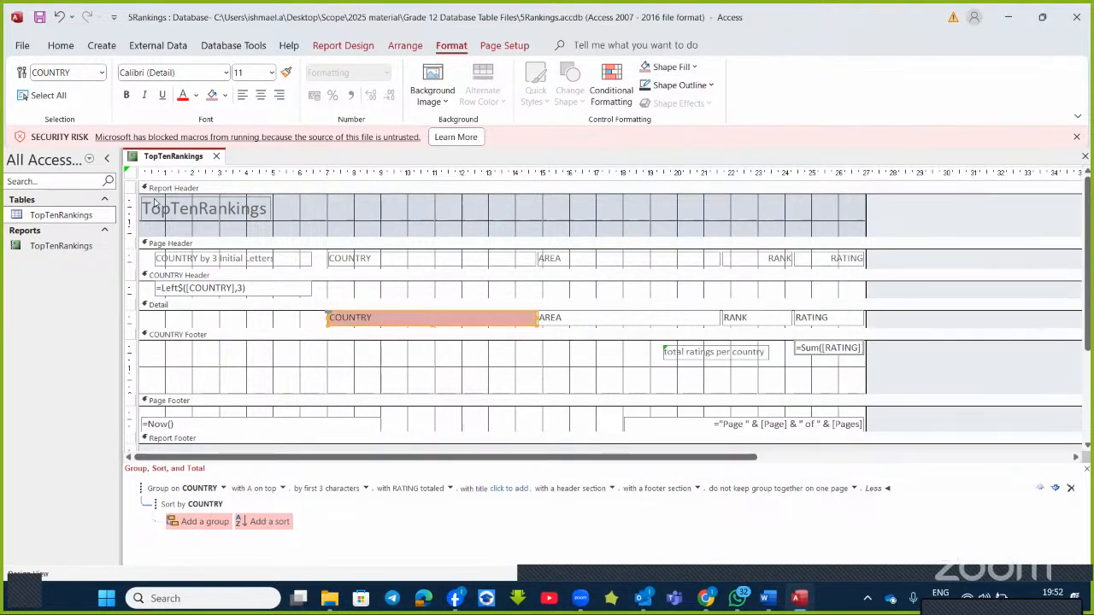
click(61, 45)
click(38, 68)
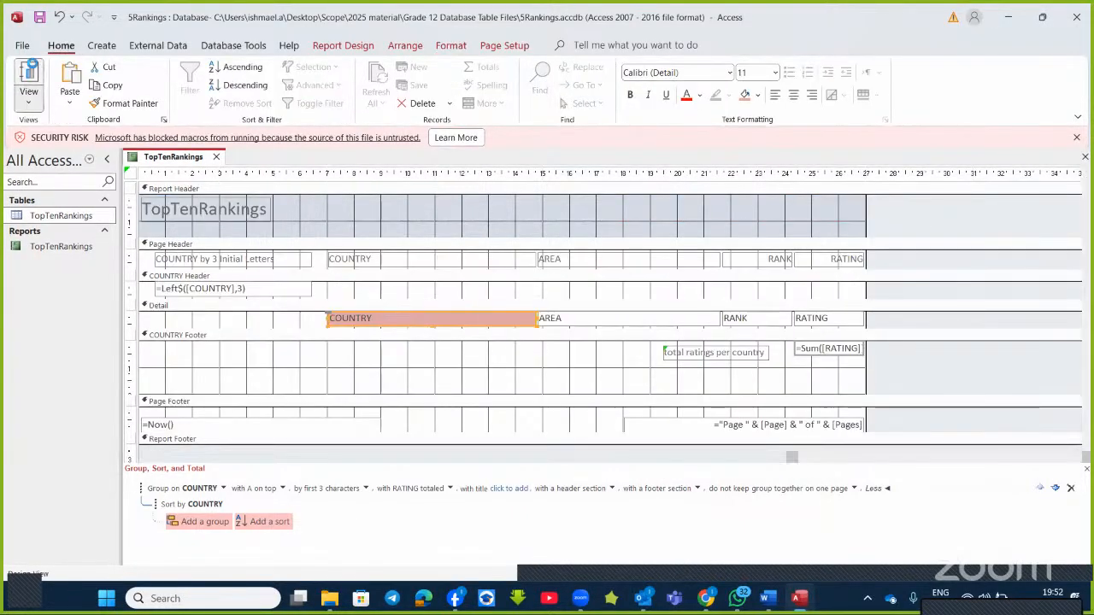
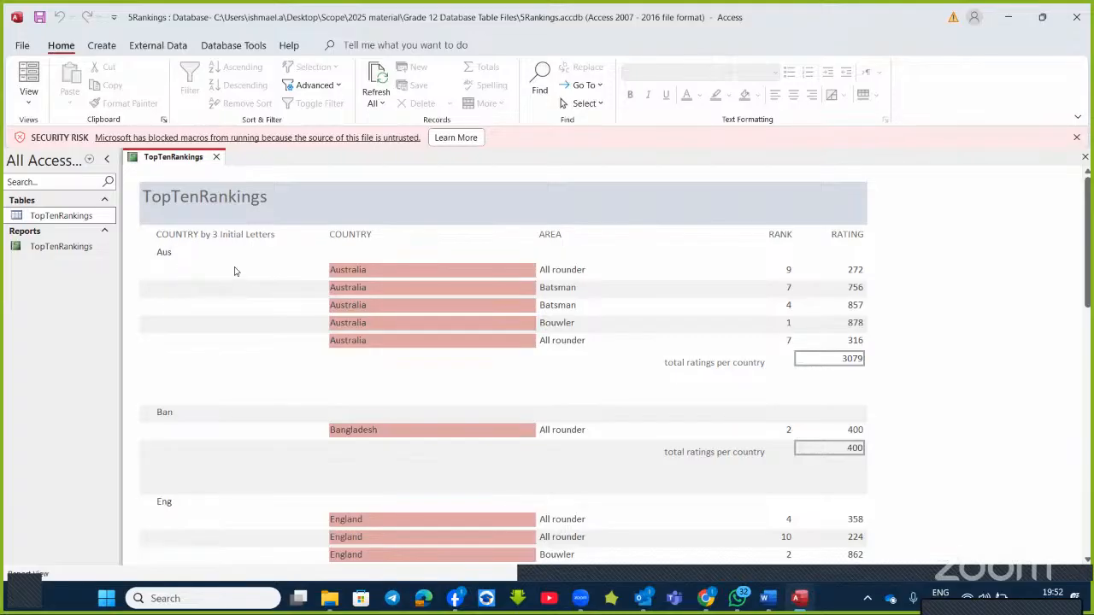
- Change the COUNTRY grouping to "by entire value" in Design View and show the report in Report View
click(28, 94)
click(81, 215)
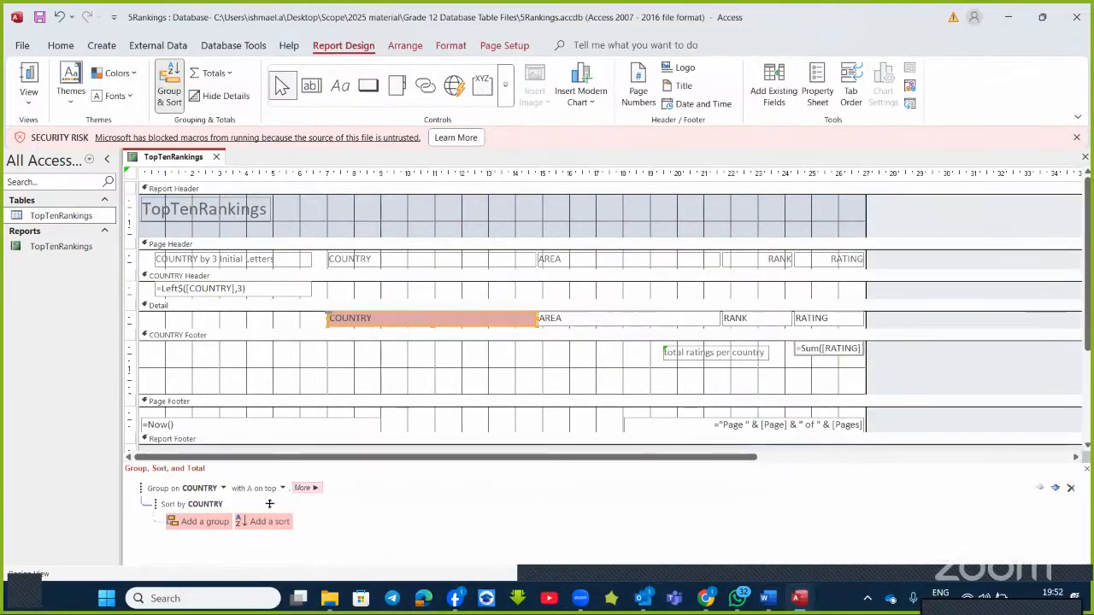
click(310, 488)
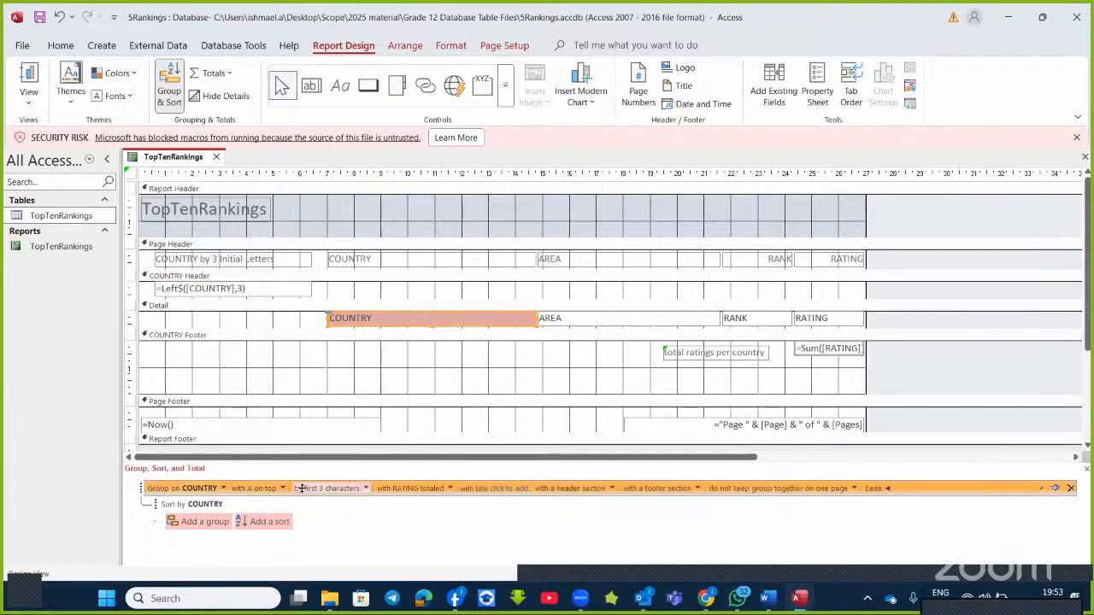
click(365, 488)
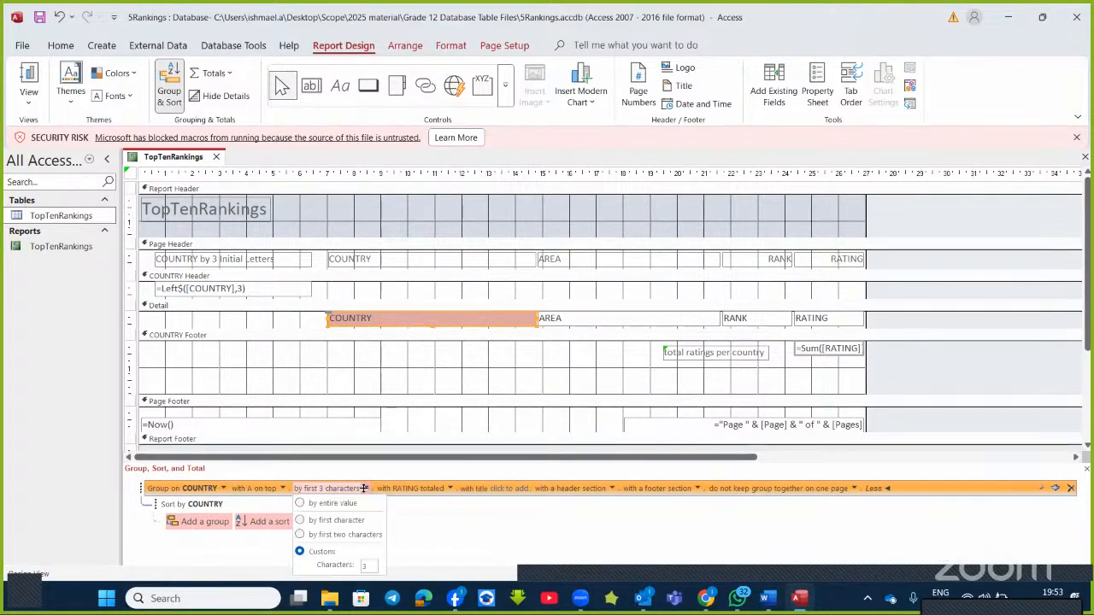
click(299, 503)
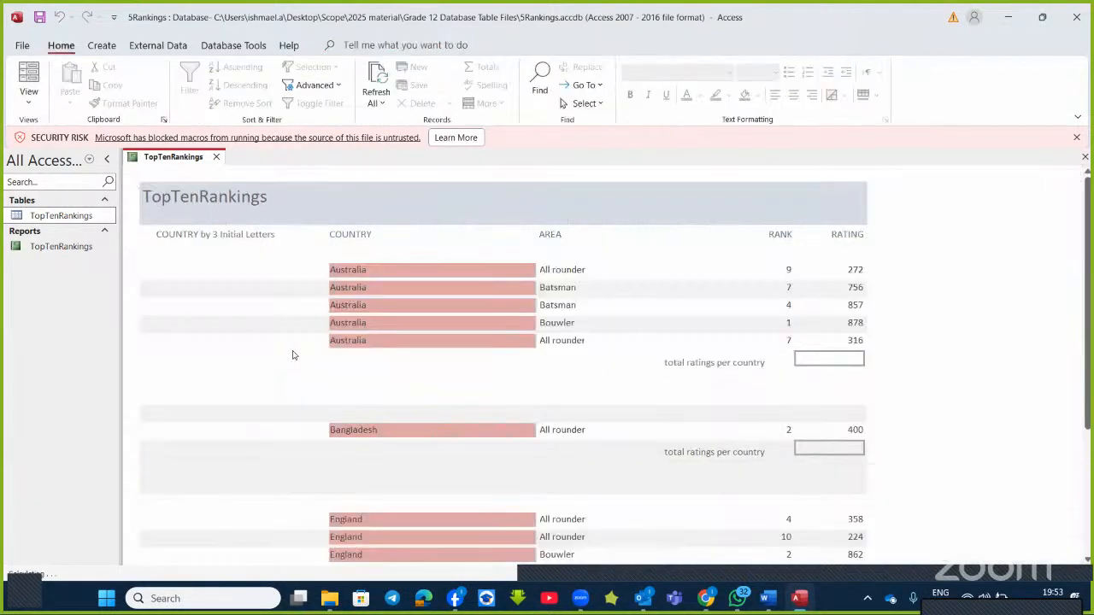
click(237, 276)
click(192, 253)
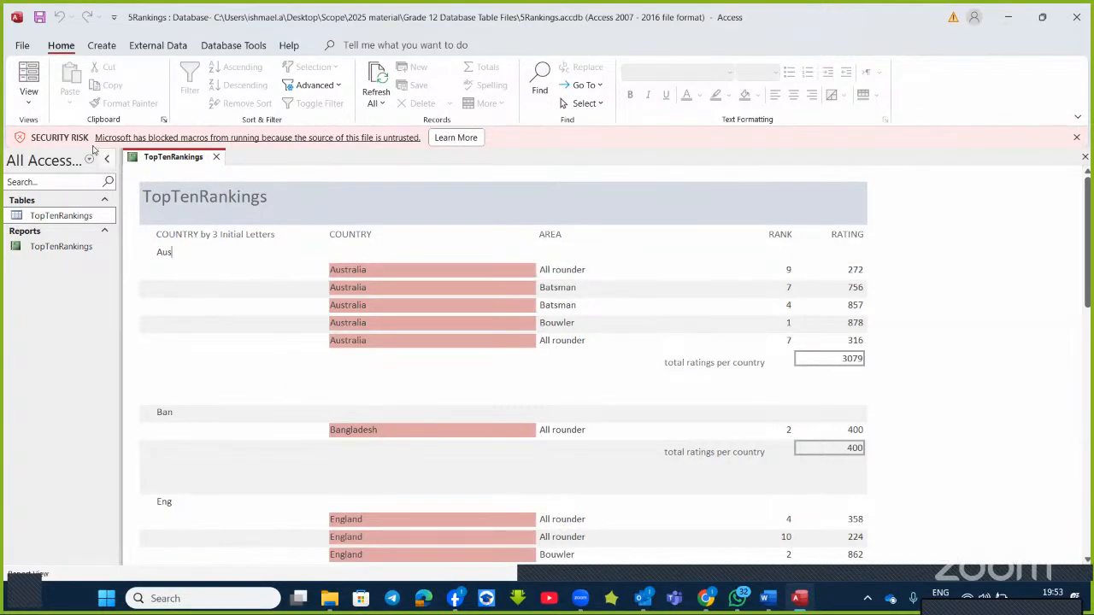
- Review the COUNTRY group's sort order and grouping interval options in Design View and check the groups in Report View
click(29, 96)
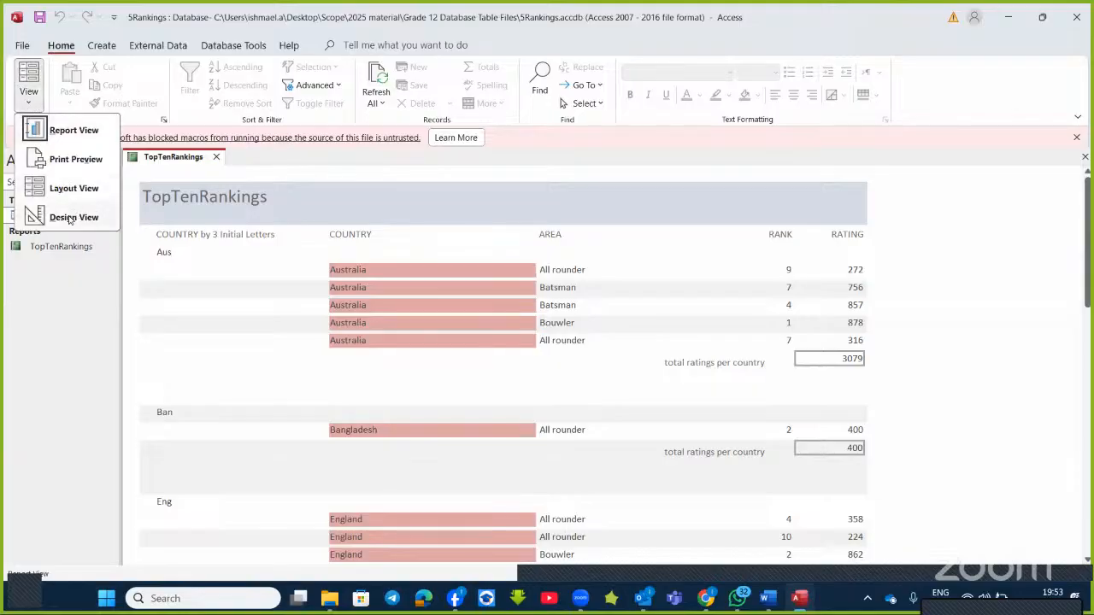
click(74, 217)
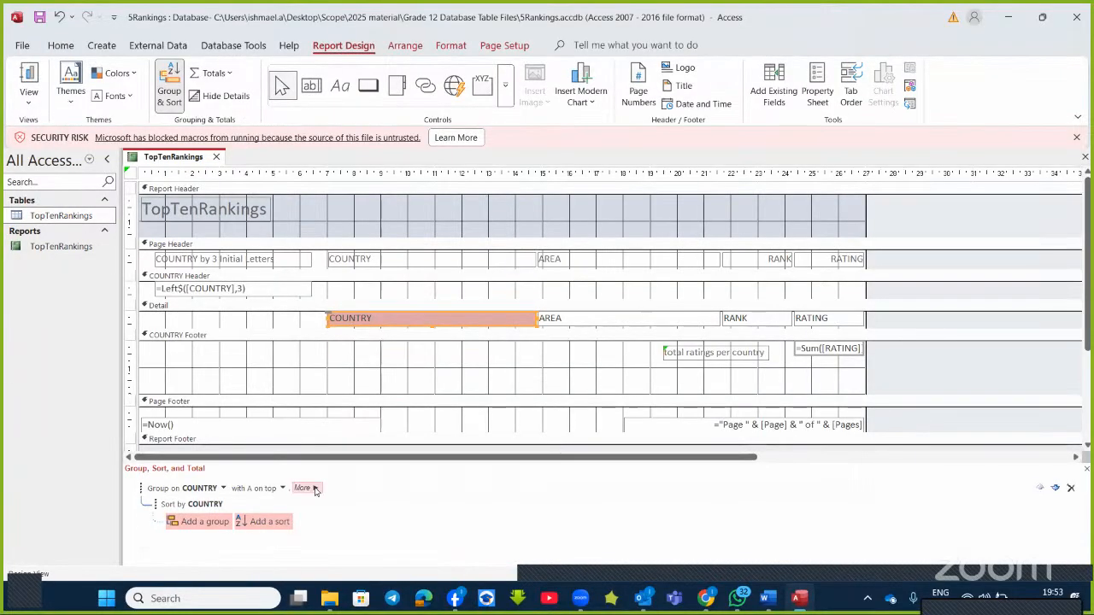
click(301, 487)
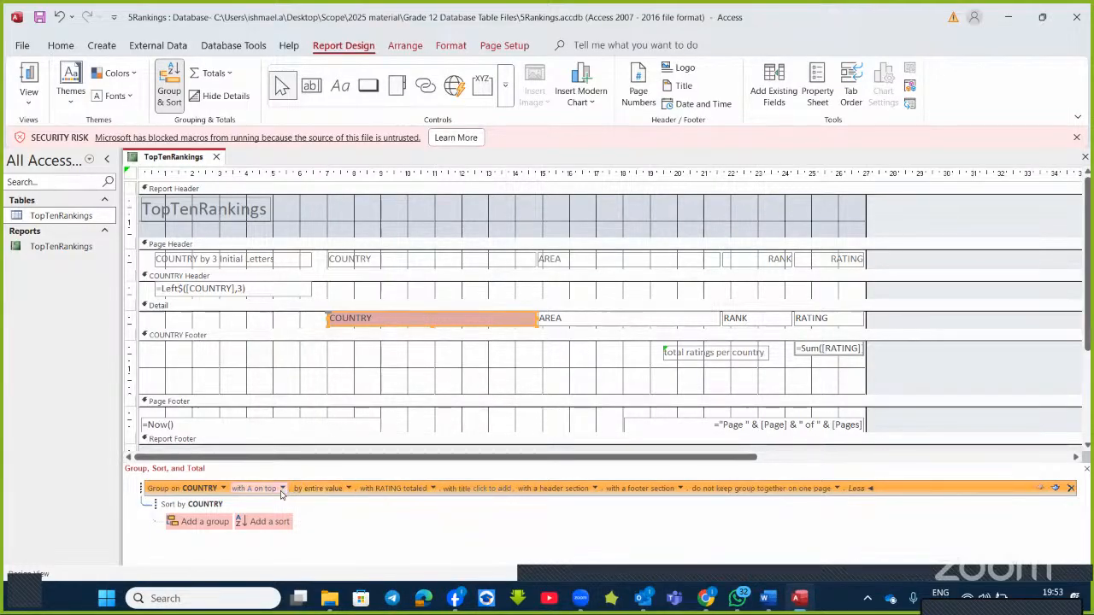
click(348, 487)
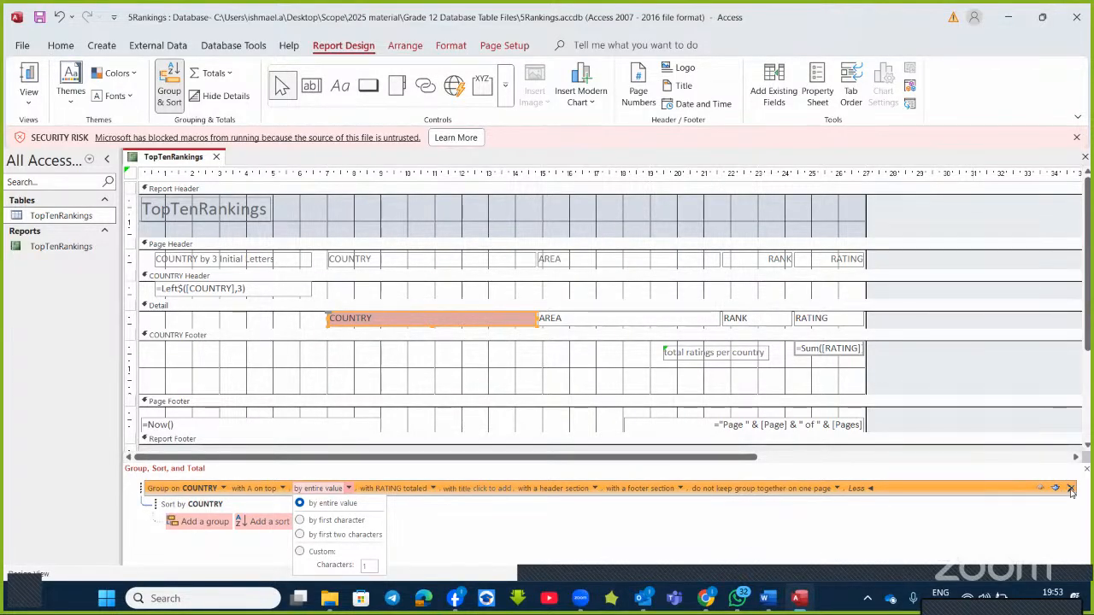
click(284, 489)
click(283, 488)
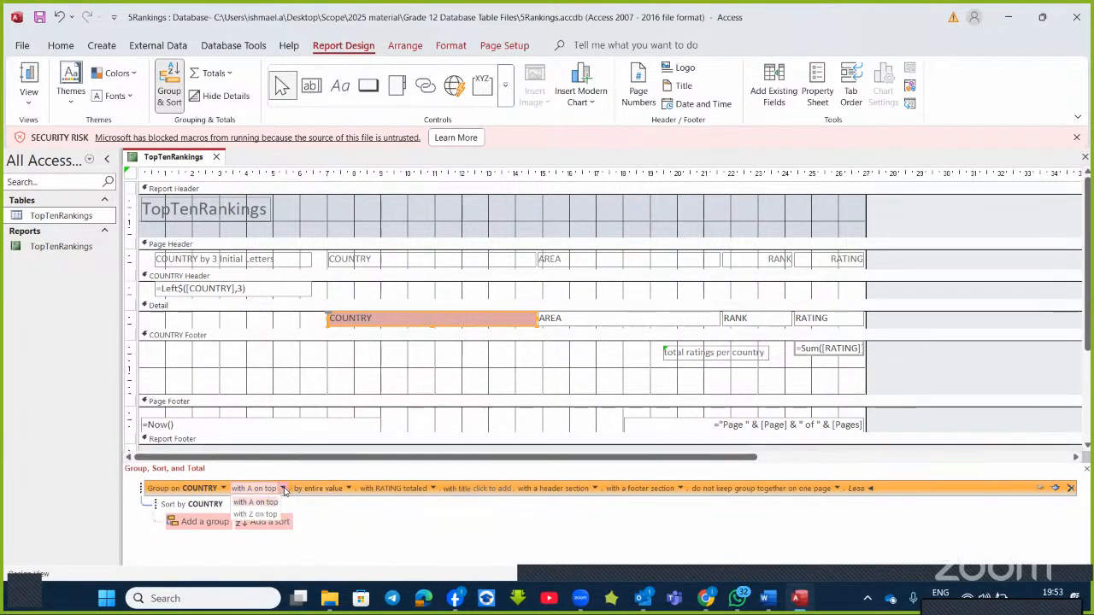
click(350, 488)
click(350, 489)
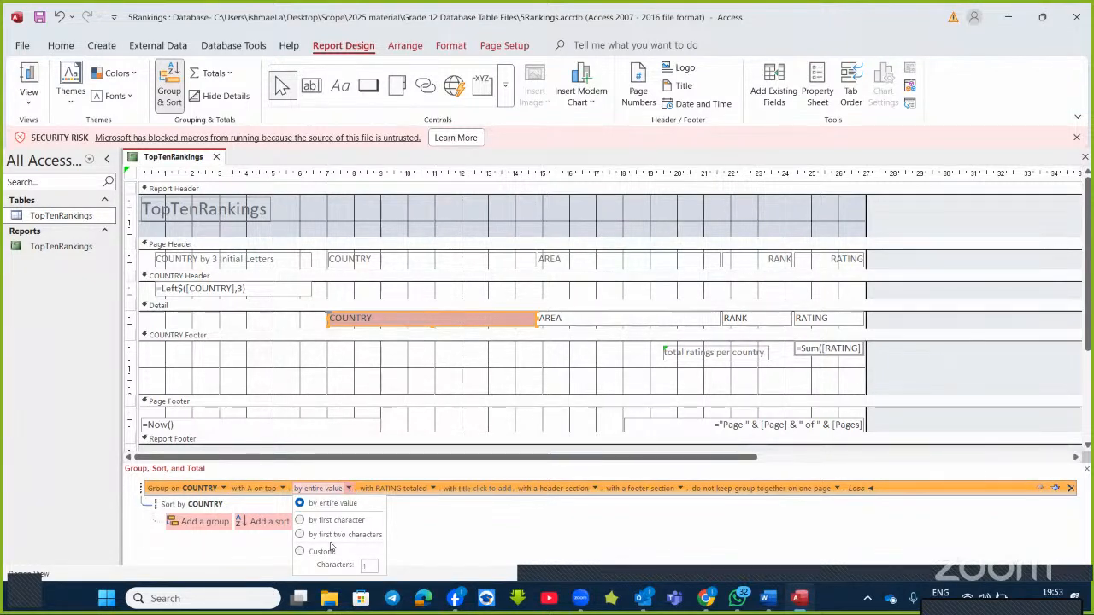
click(476, 529)
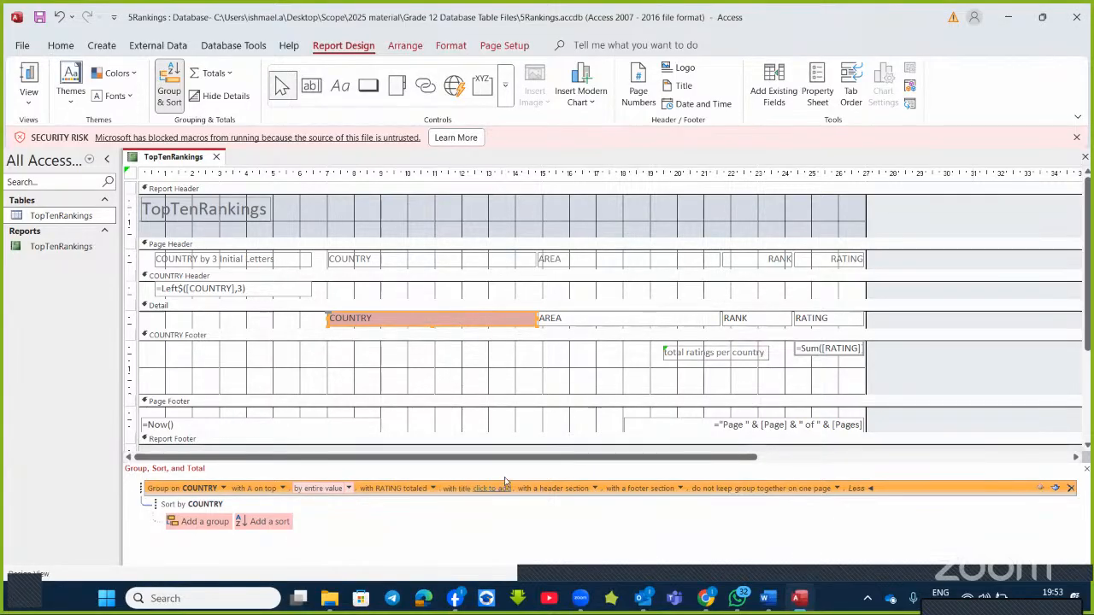
click(28, 75)
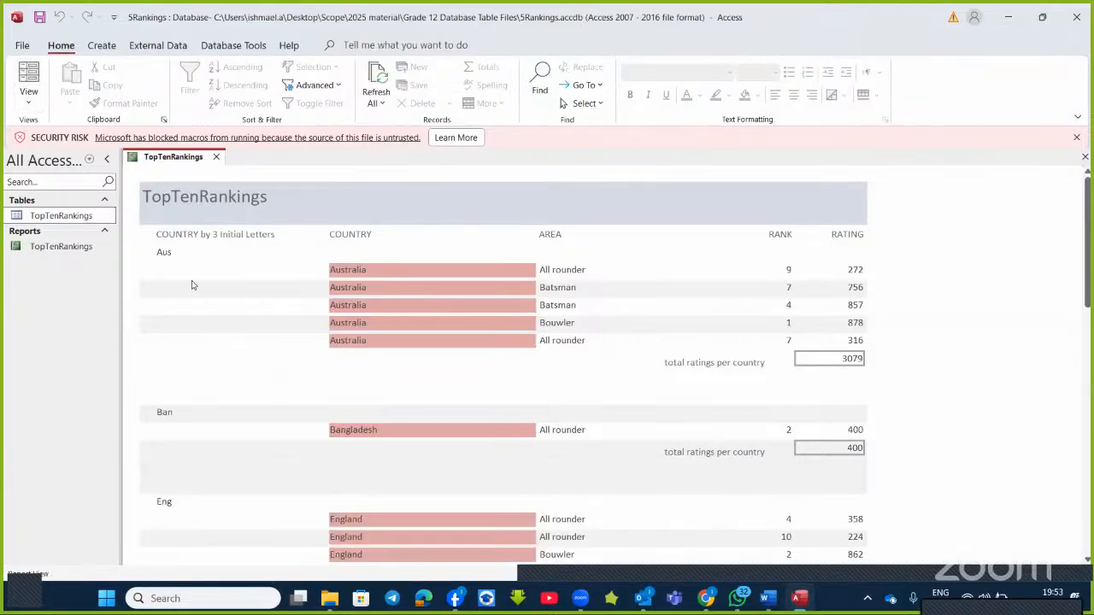
click(236, 245)
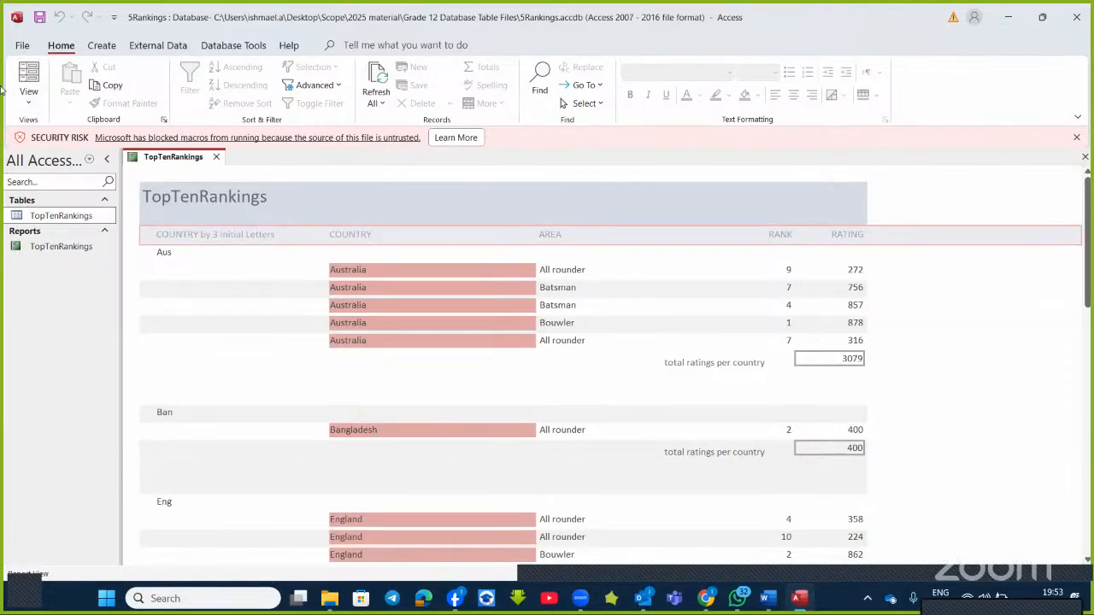
- Delete the =Left$([COUNTRY],3) box and the "COUNTRY by 3 Initial Letters" label in Design View, and show the report in Report View
click(26, 101)
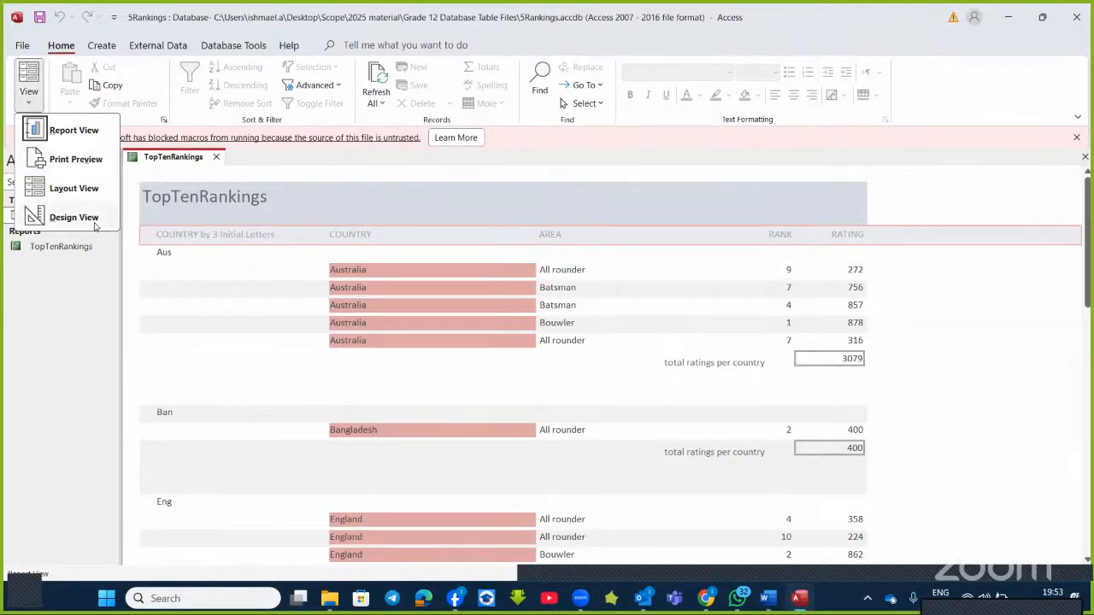
click(92, 217)
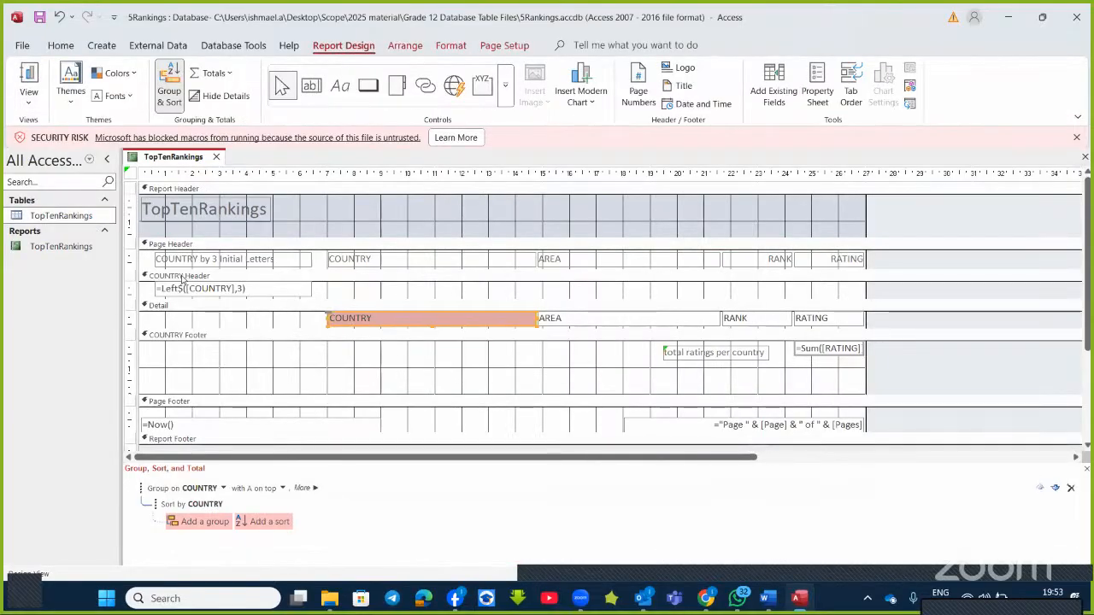
click(194, 292)
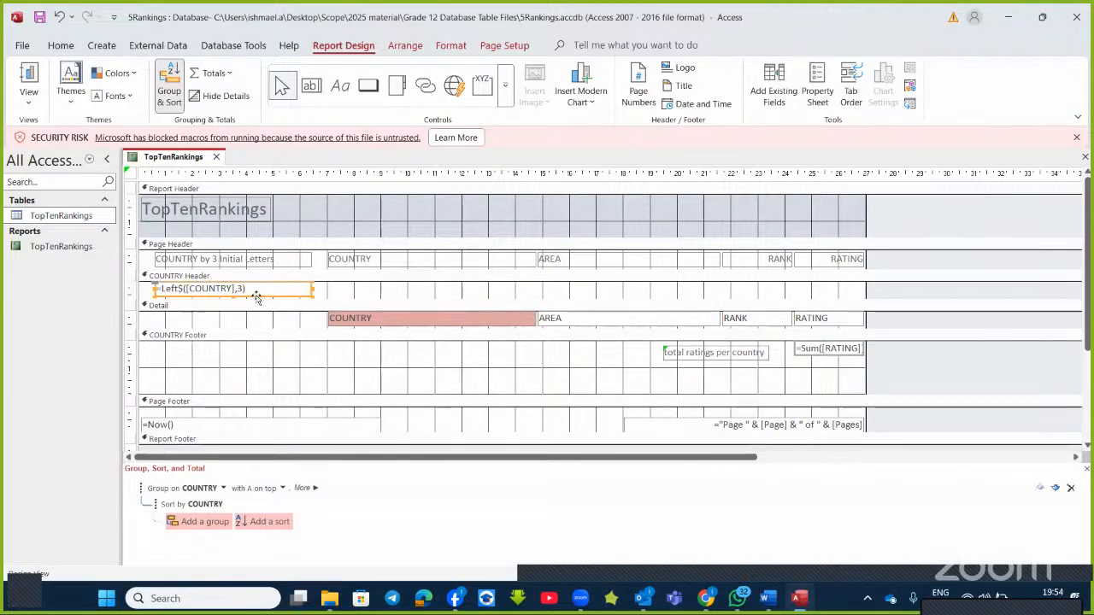
key(Delete)
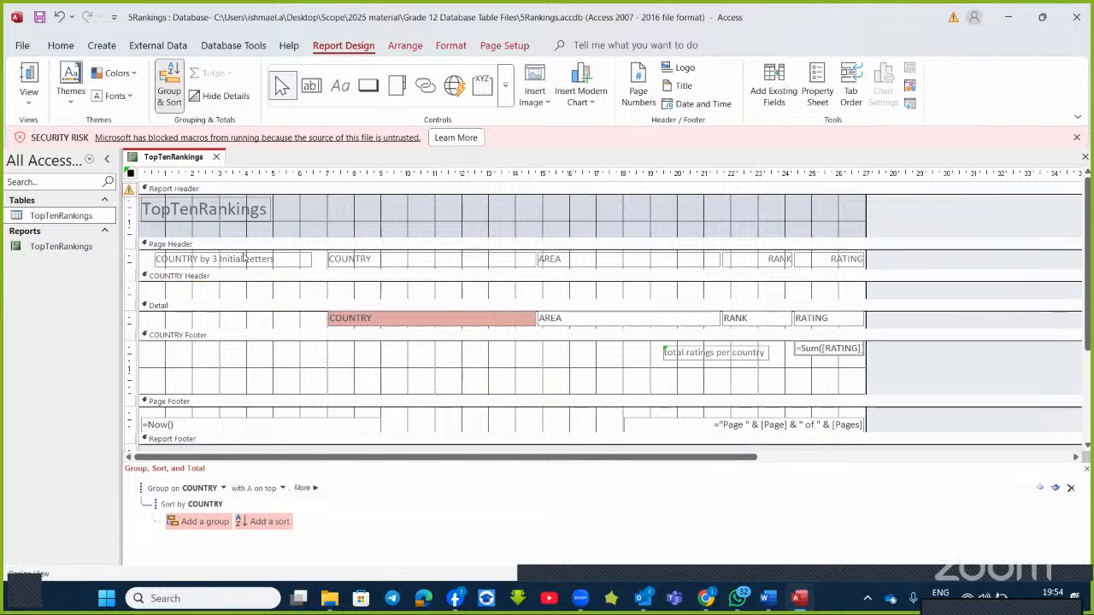
click(243, 258)
key(Delete)
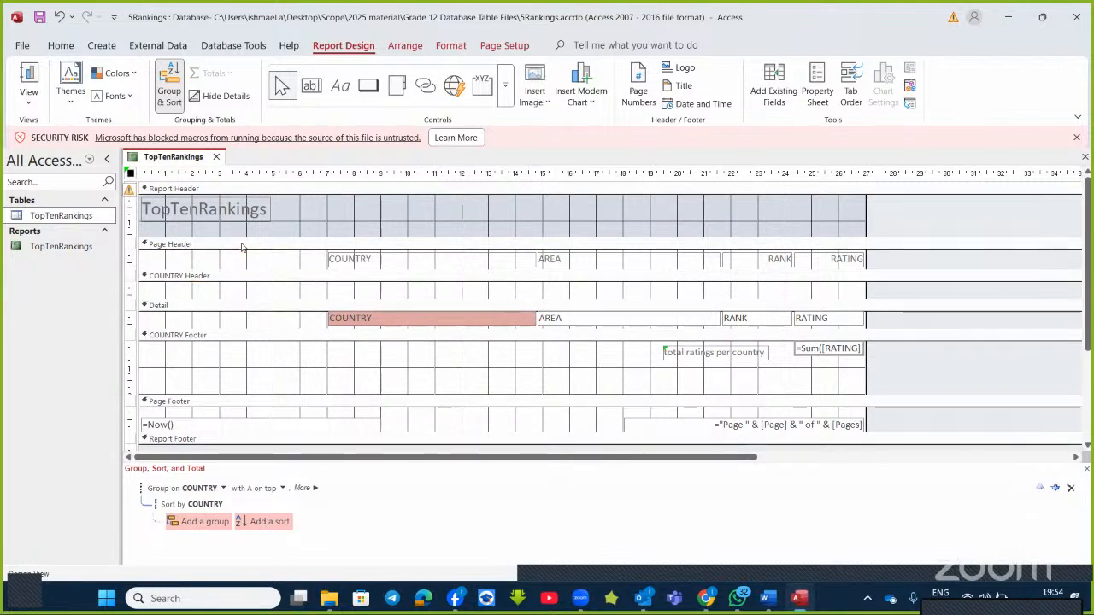
click(34, 80)
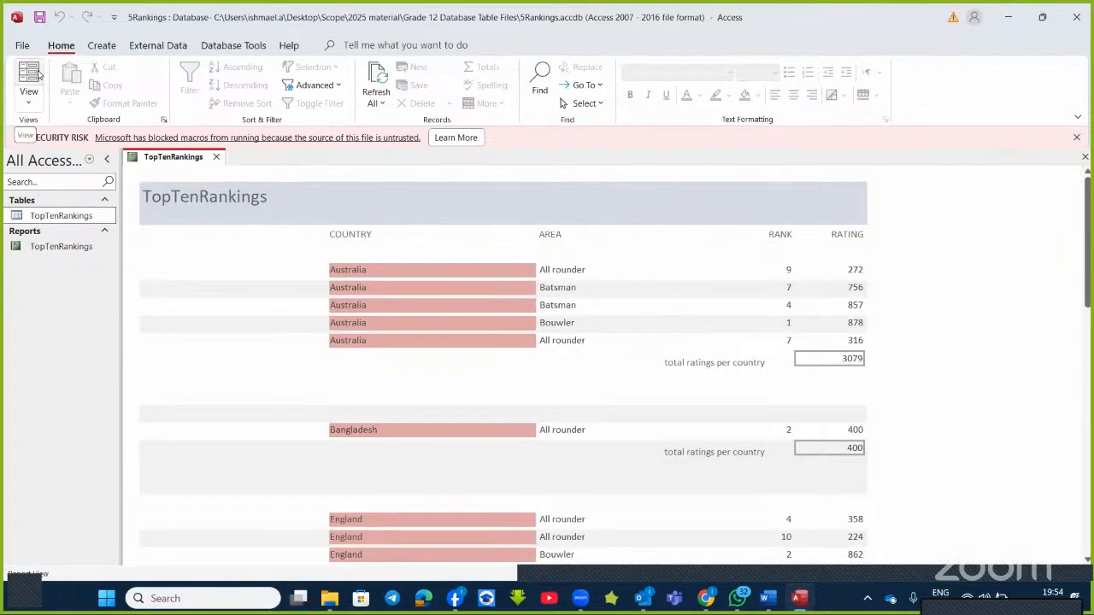
- In Design View, set the COUNTRY group to "with Z on top" and "keep whole group together on one page"
click(28, 100)
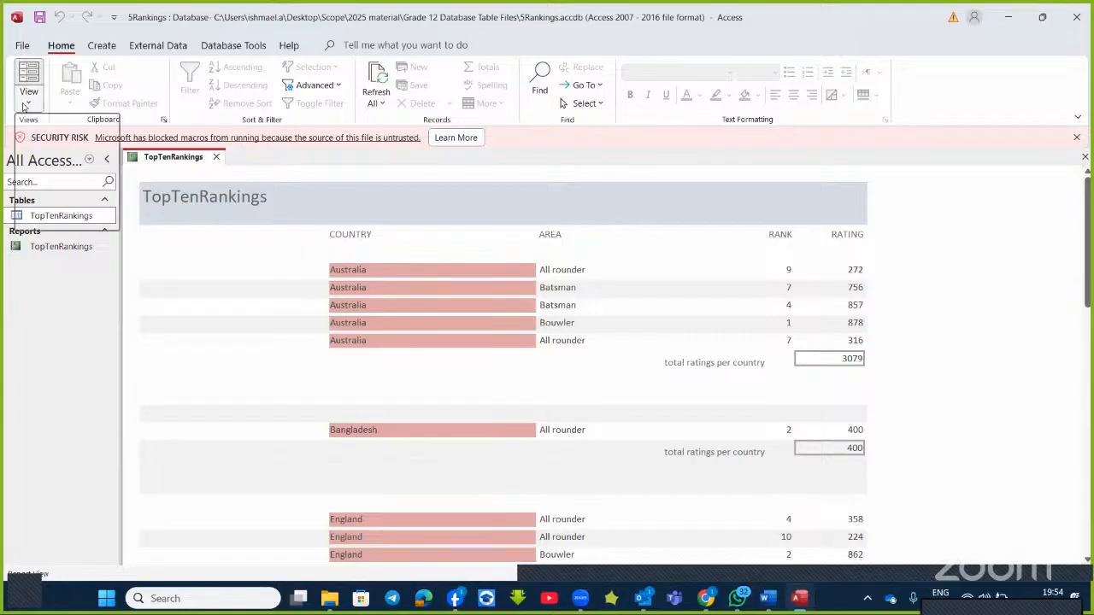
click(71, 218)
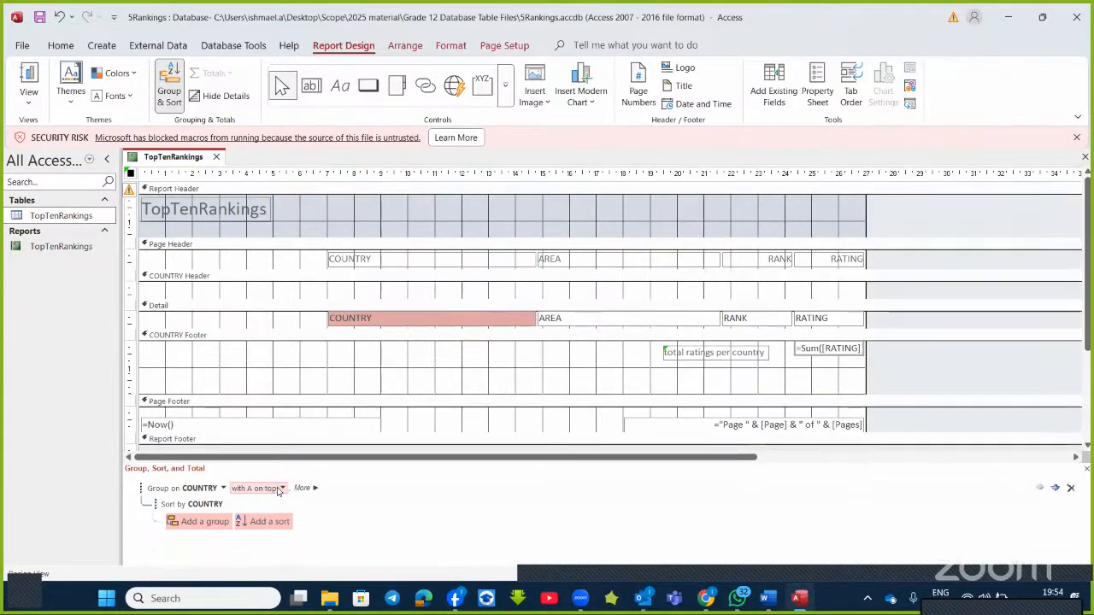
click(281, 488)
click(269, 515)
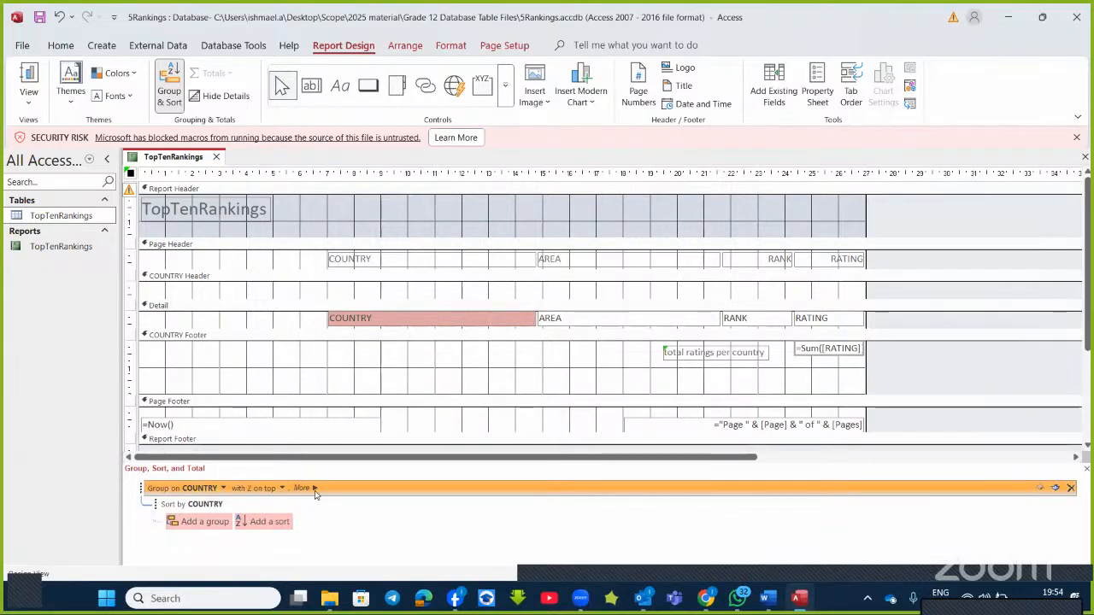
click(303, 488)
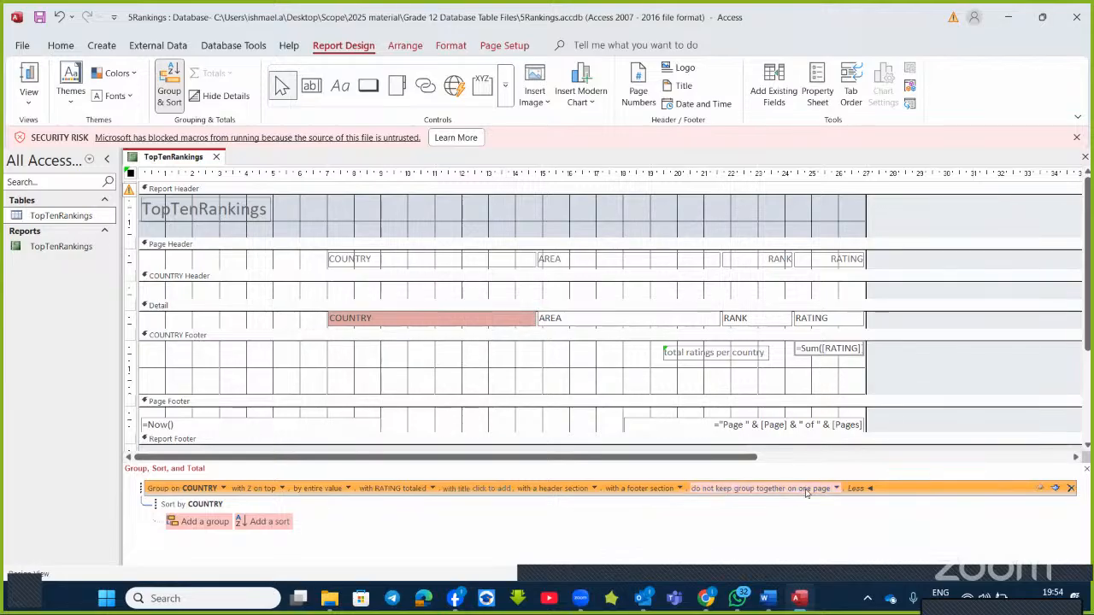
click(836, 489)
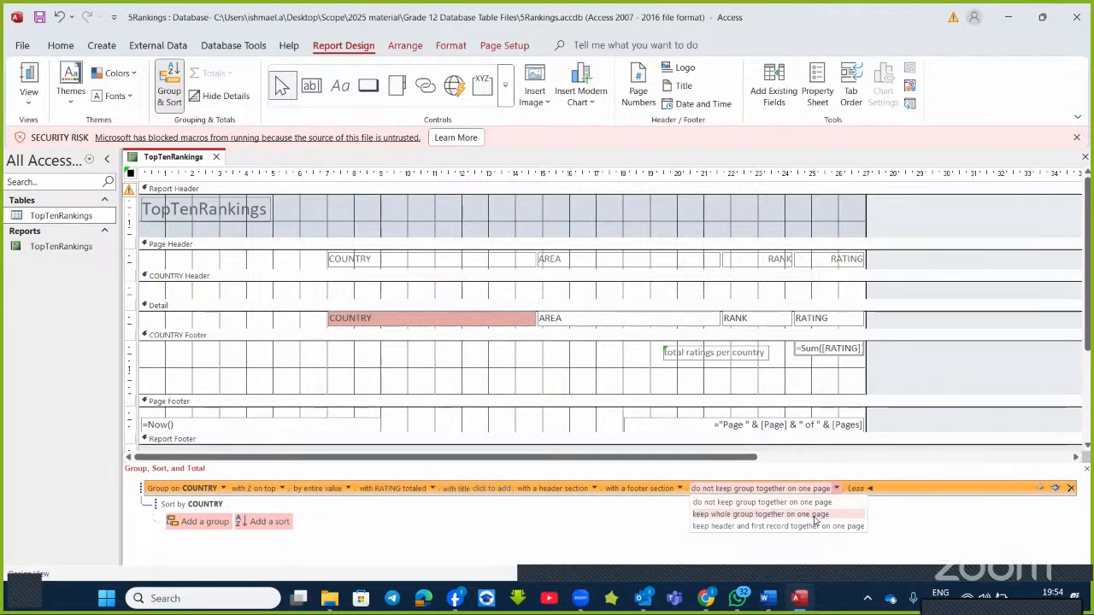
click(814, 515)
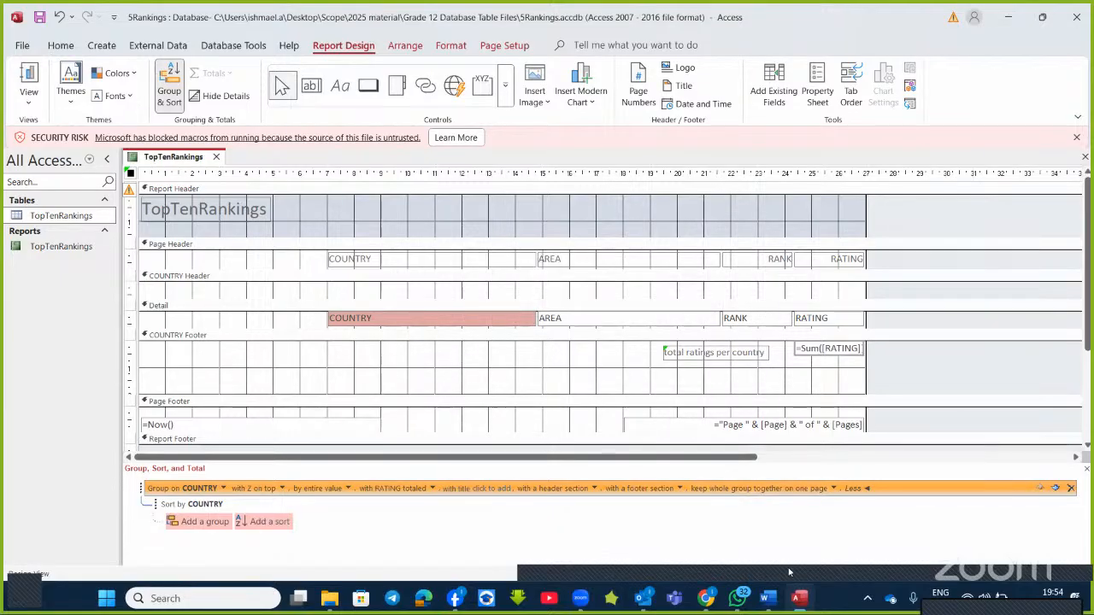
- Switch to Word and read the notes below the sample and the following questions on rpt5_5 and rpt5_6
click(769, 600)
scroll(574, 389, down, 8)
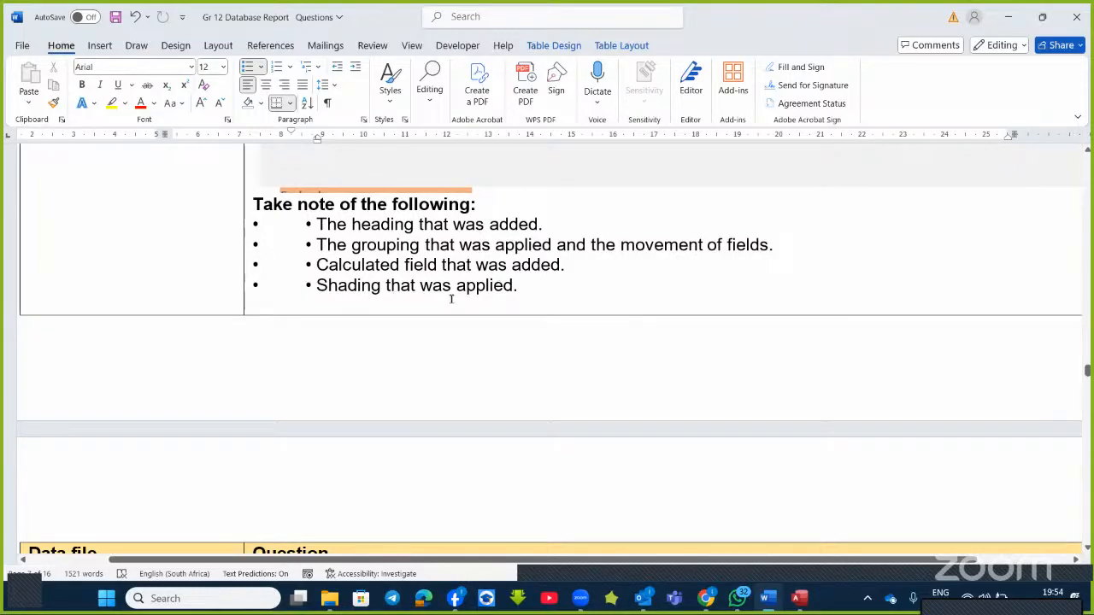
scroll(456, 299, down, 6)
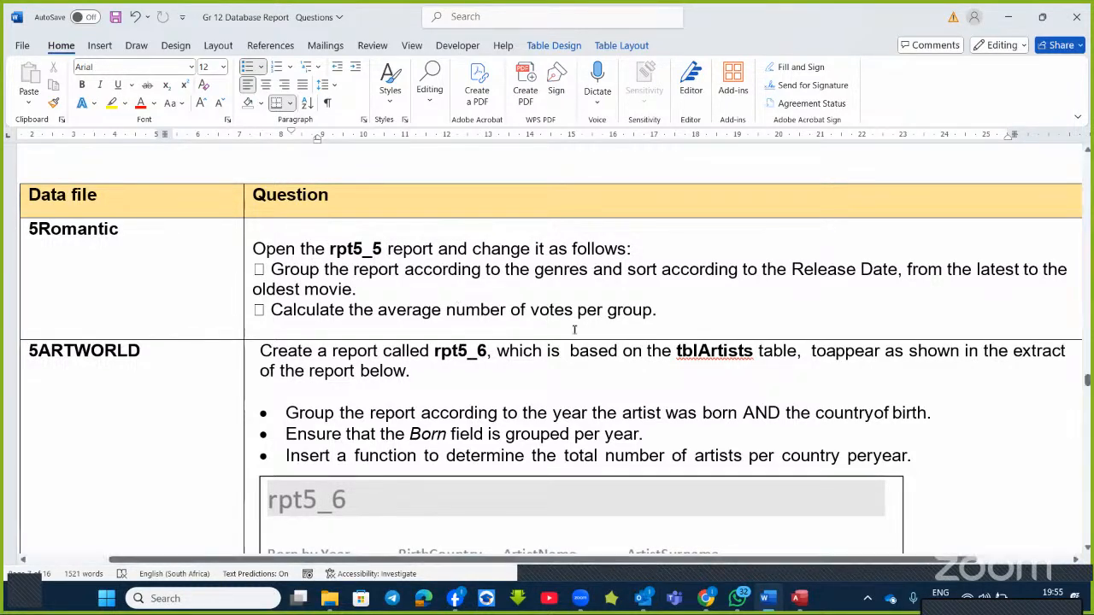
scroll(658, 381, down, 5)
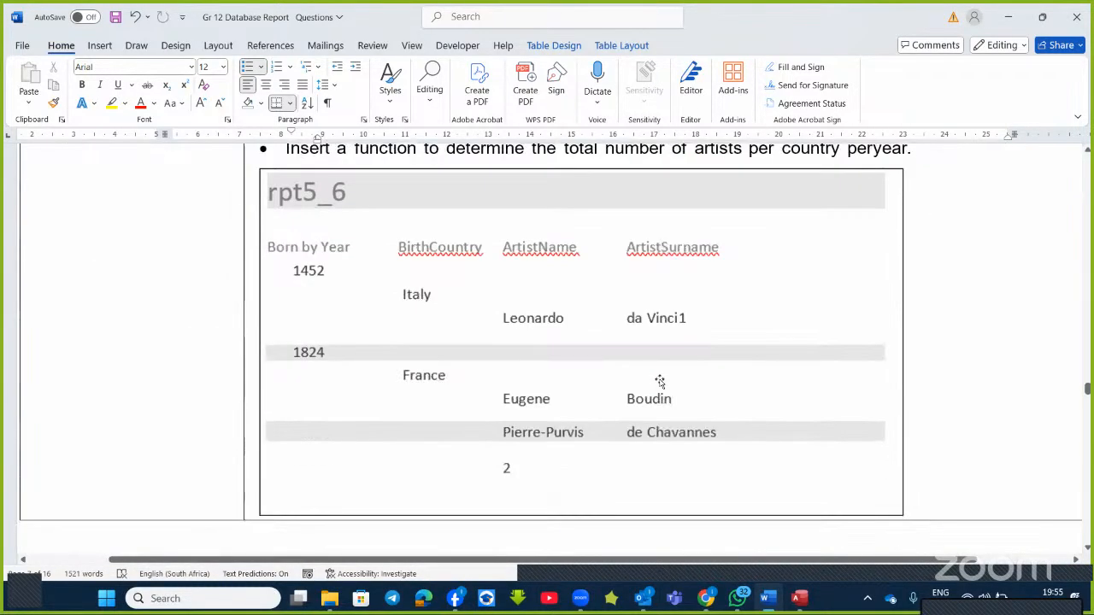
- Read the 5ARTWORLD and 5Activities questions on rpt5_6, including their grouping requirements and sample reports
scroll(658, 381, up, 2)
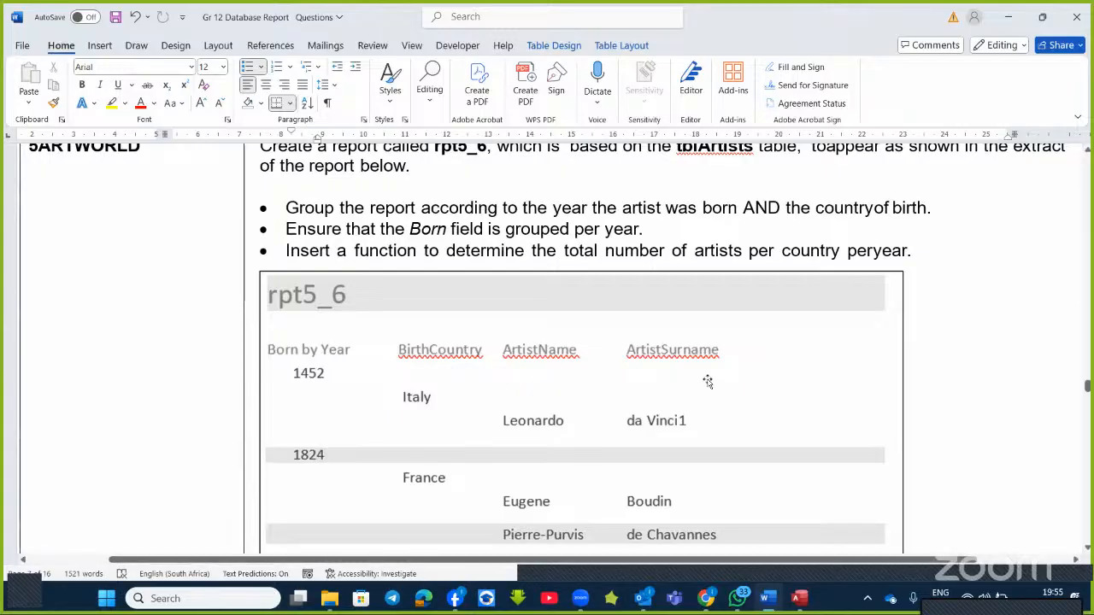
scroll(707, 381, up, 1)
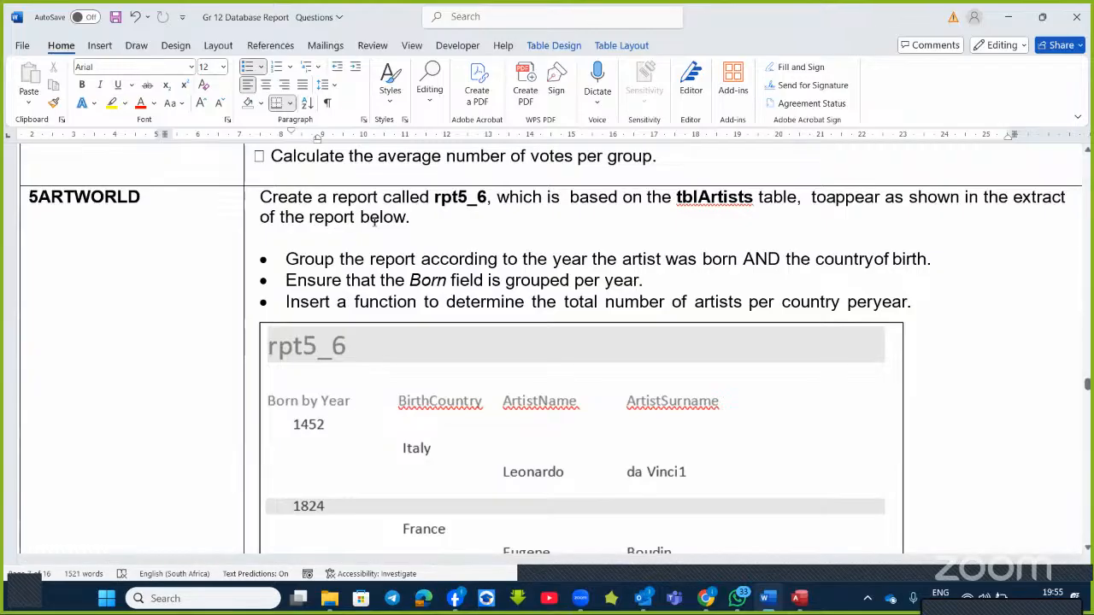
scroll(341, 288, down, 2)
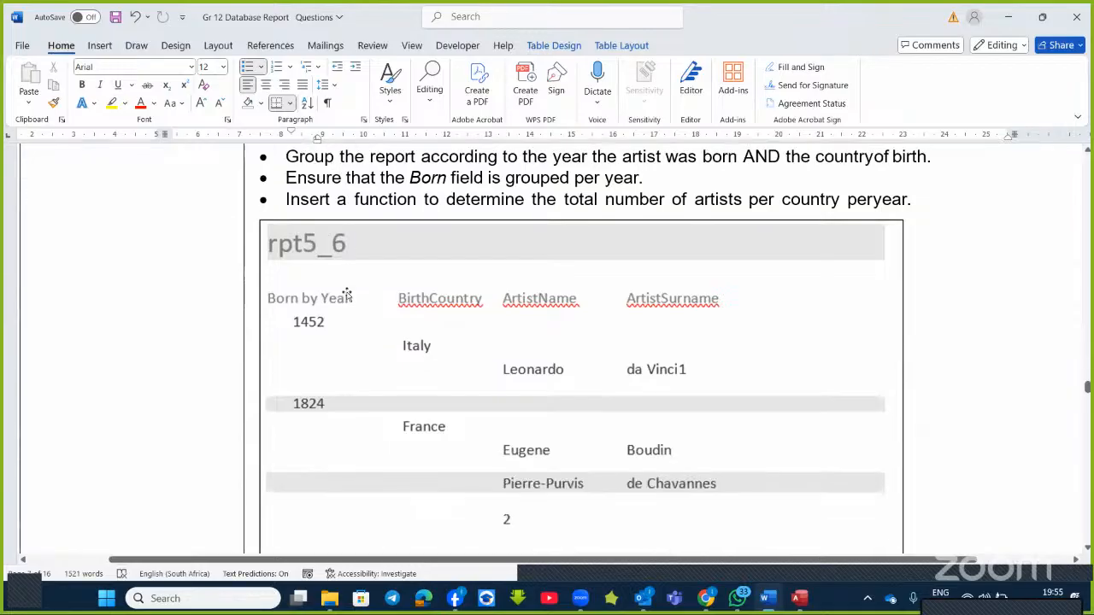
scroll(342, 288, up, 2)
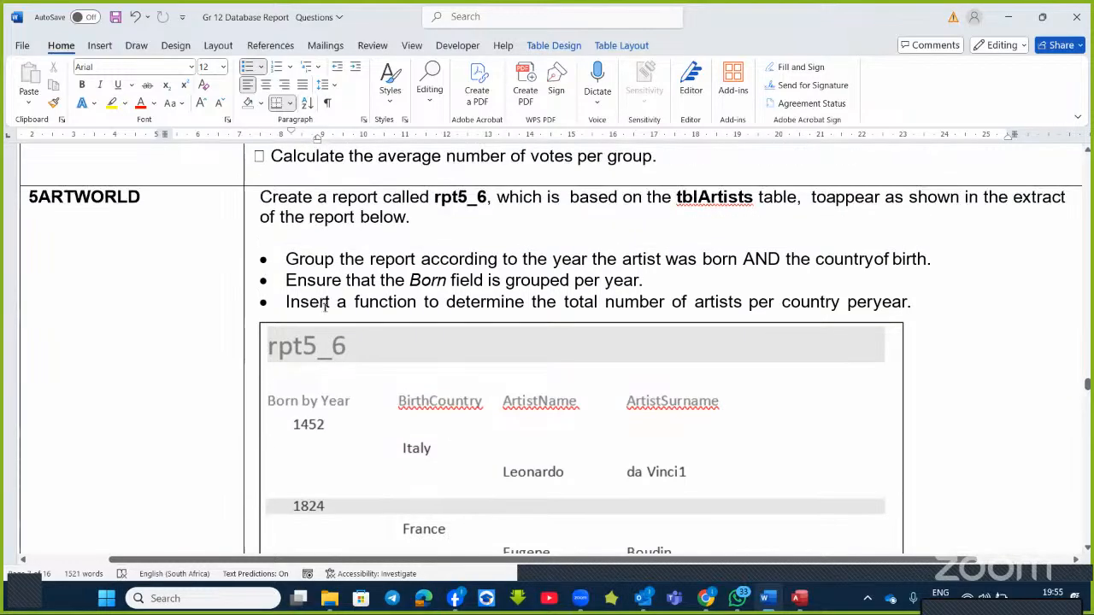
scroll(325, 307, down, 15)
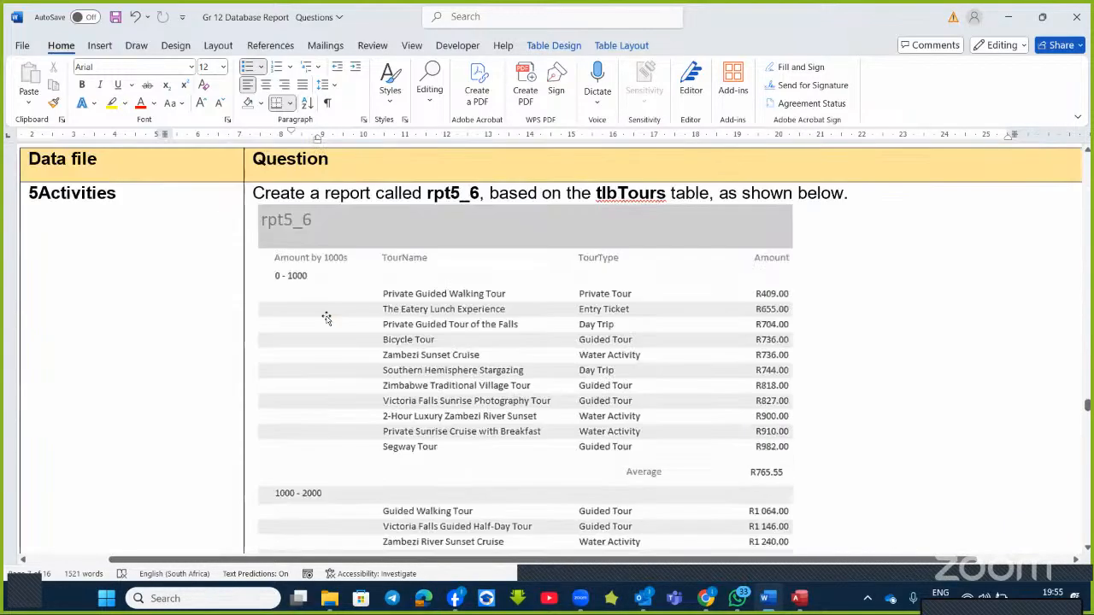
scroll(326, 318, down, 1)
scroll(326, 318, up, 1)
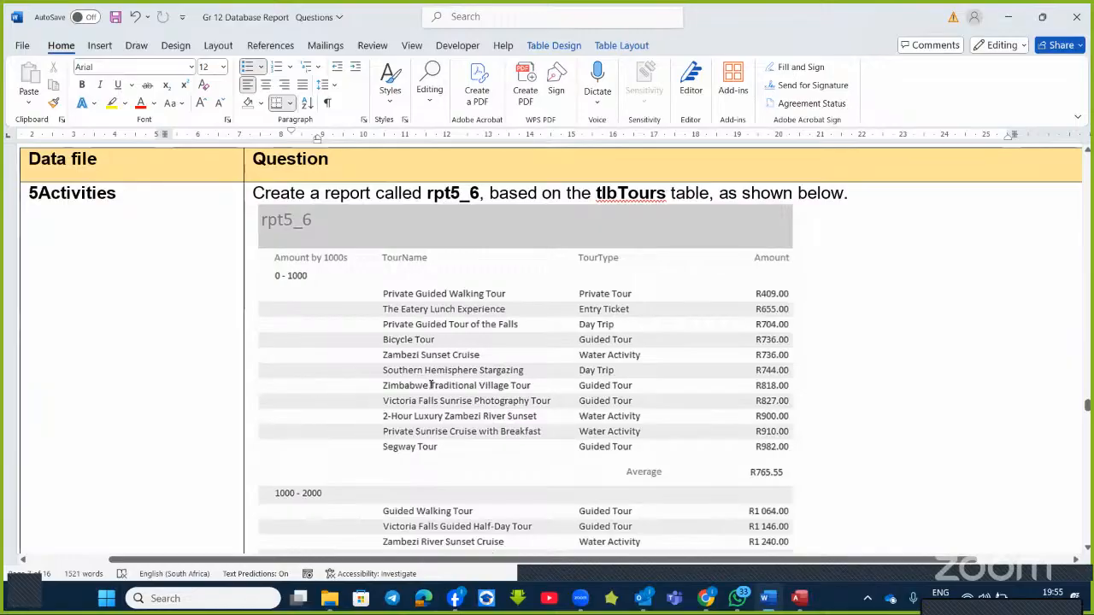
scroll(430, 385, down, 4)
scroll(431, 386, up, 6)
scroll(431, 386, up, 2)
- Read the 5Donate, 3Members, 5Product, 5Top50 and 5Tours report questions and examine the Membership and Experiences samples
scroll(430, 386, down, 10)
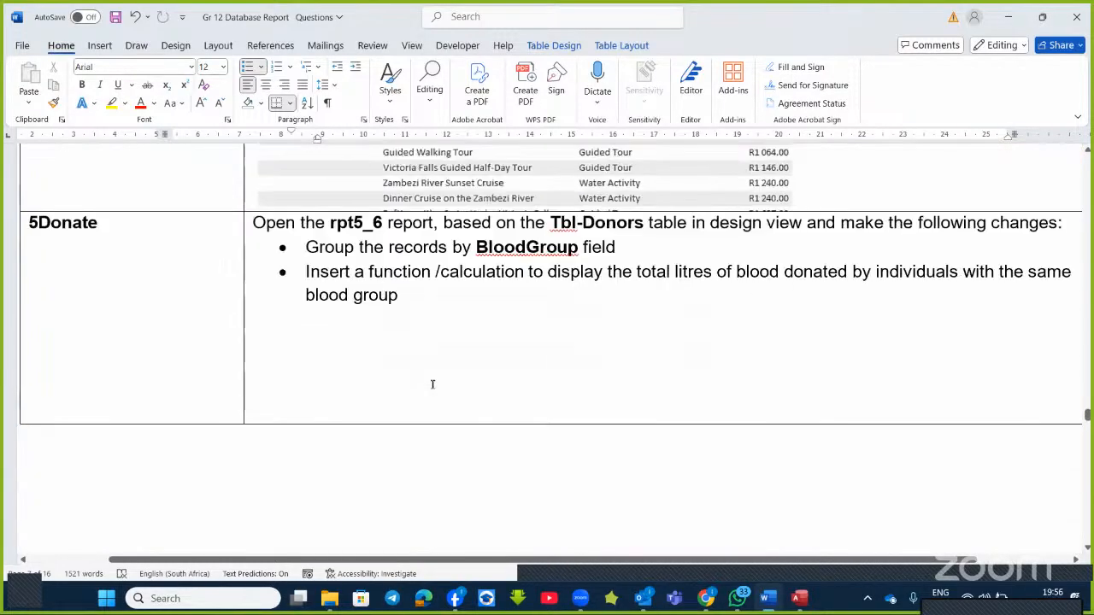
scroll(431, 386, up, 2)
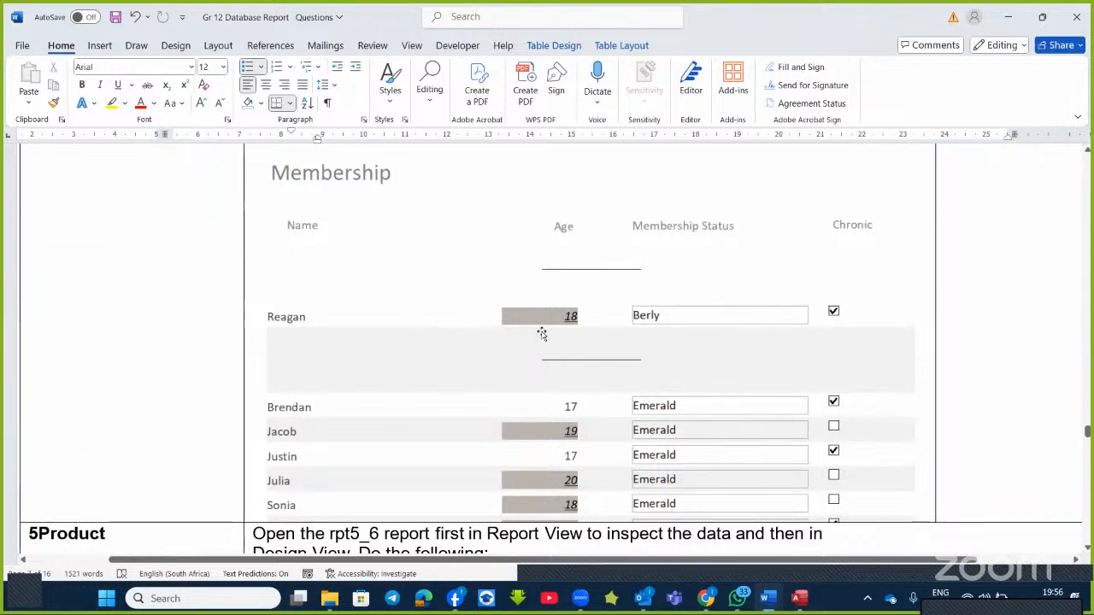
scroll(539, 334, up, 2)
scroll(532, 337, down, 8)
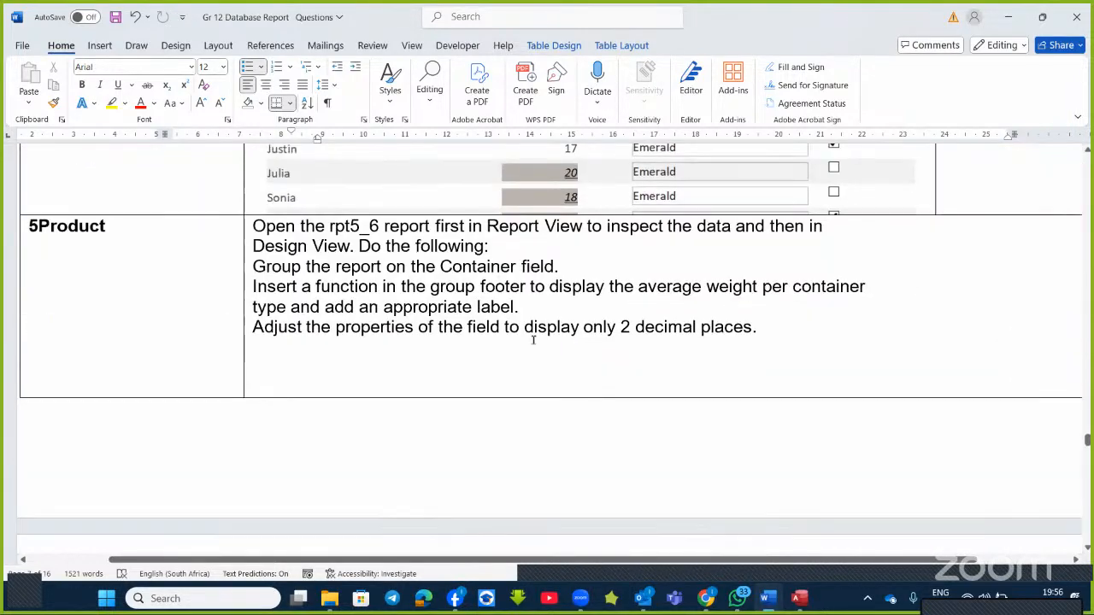
scroll(533, 340, down, 10)
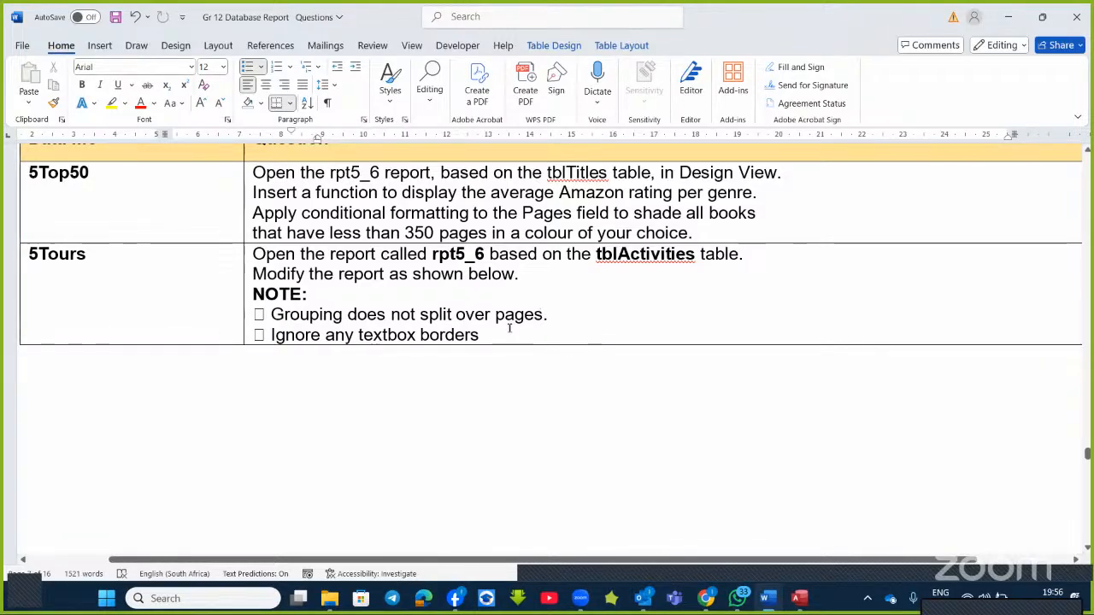
scroll(509, 328, down, 15)
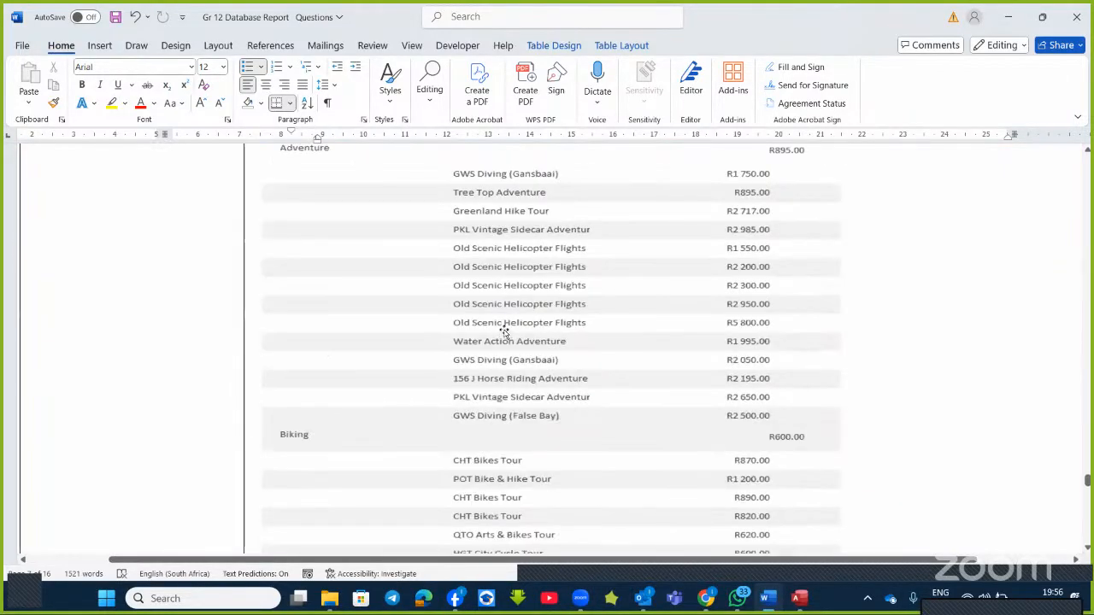
scroll(506, 331, up, 2)
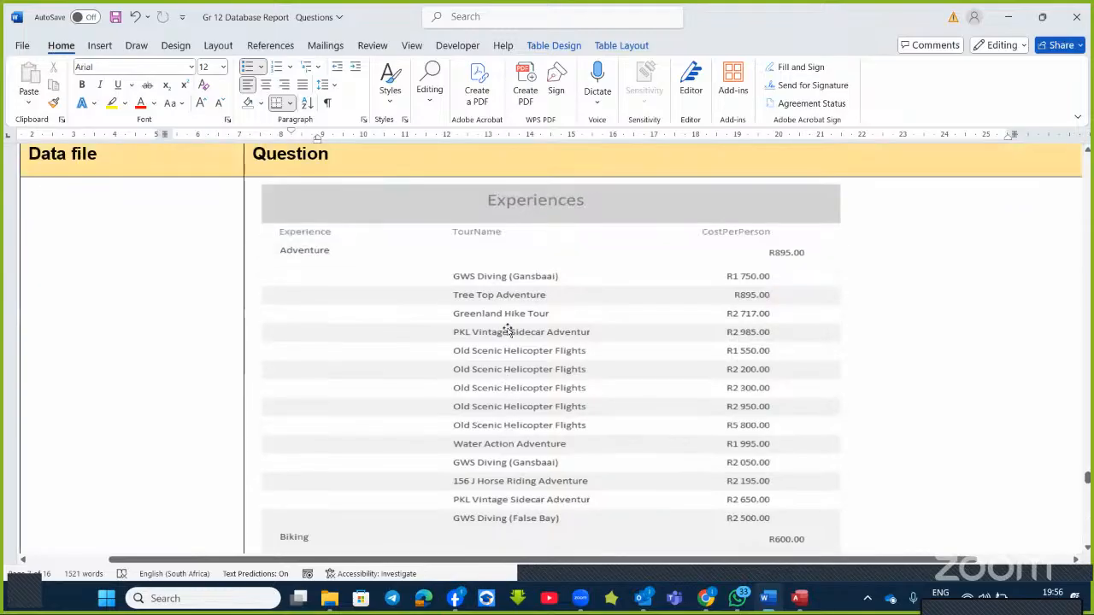
scroll(507, 331, down, 3)
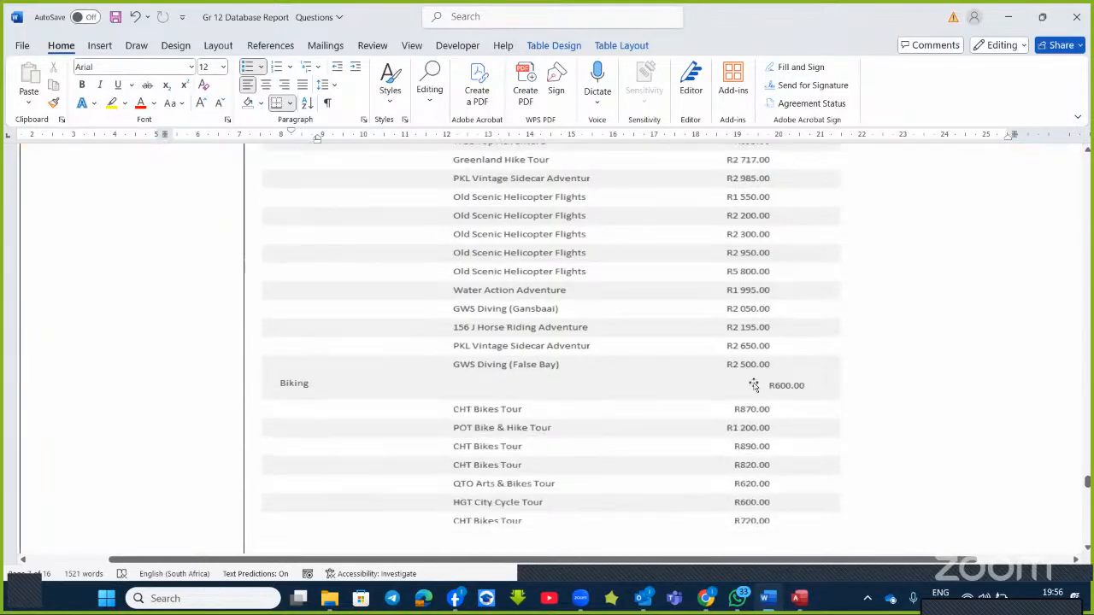
scroll(684, 392, up, 2)
scroll(681, 392, up, 1)
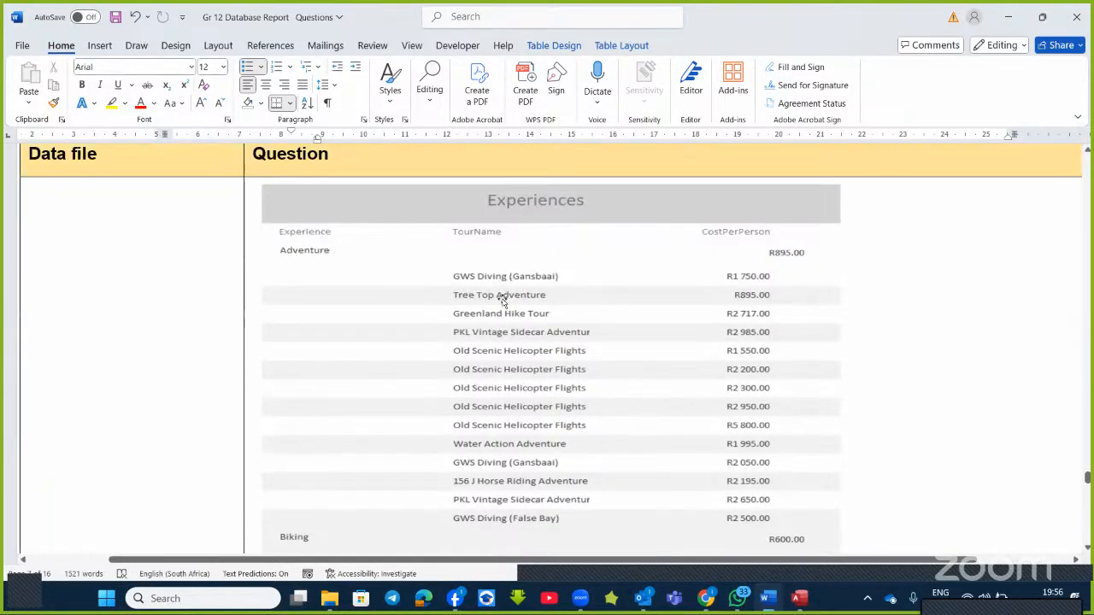
scroll(505, 312, up, 6)
scroll(505, 311, down, 6)
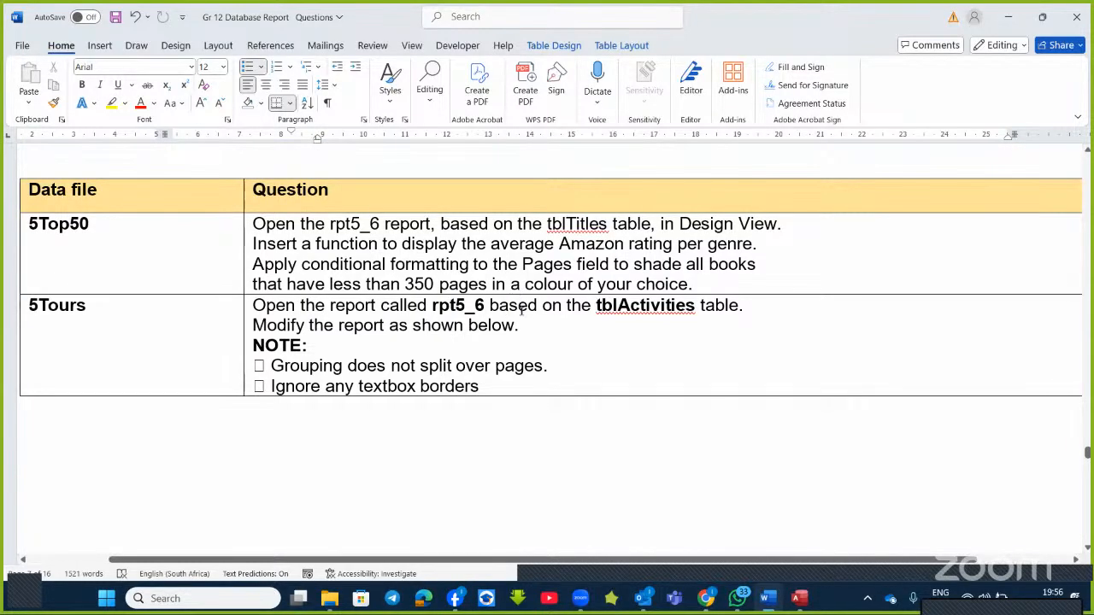
scroll(523, 333, down, 5)
scroll(523, 346, down, 3)
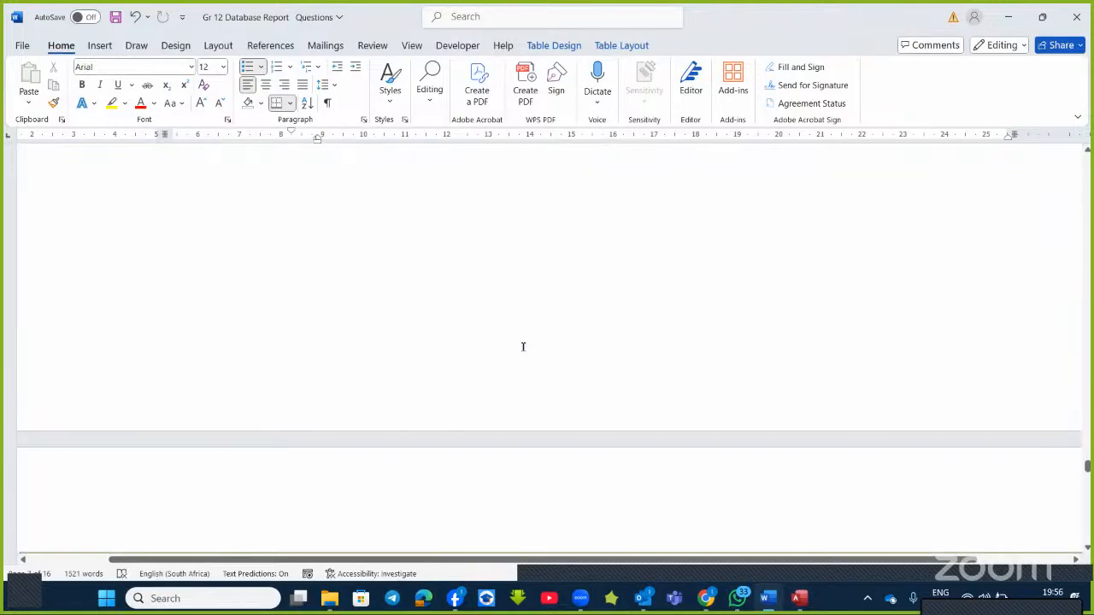
- Skim the remaining rpt5_6 questions, including 5RIVERS and 5Bookings3, and return to the 5ARTWORLD question
scroll(596, 366, down, 10)
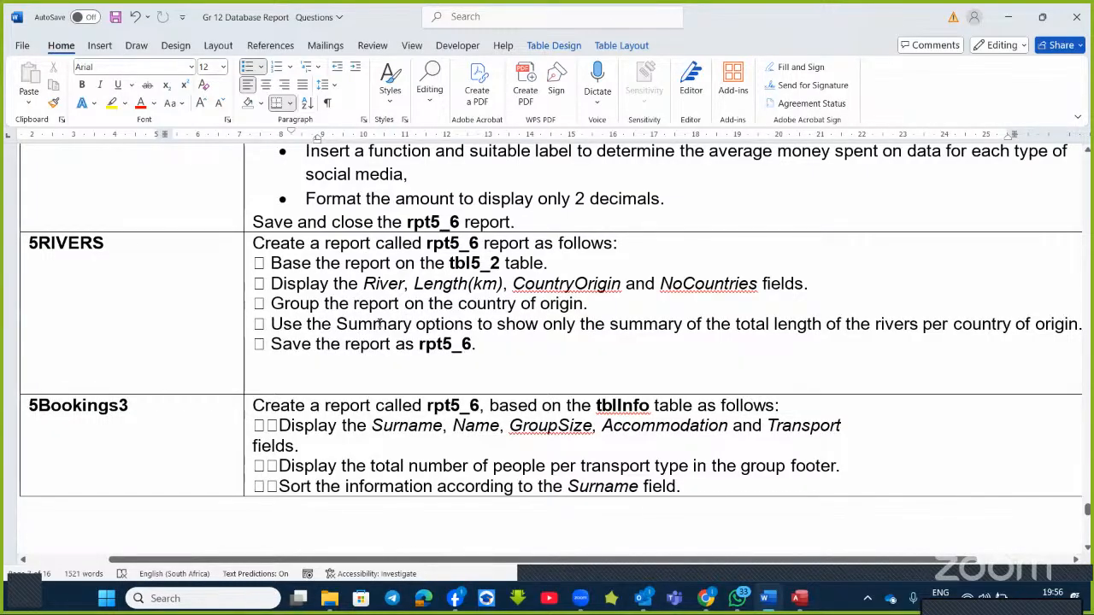
scroll(379, 323, down, 10)
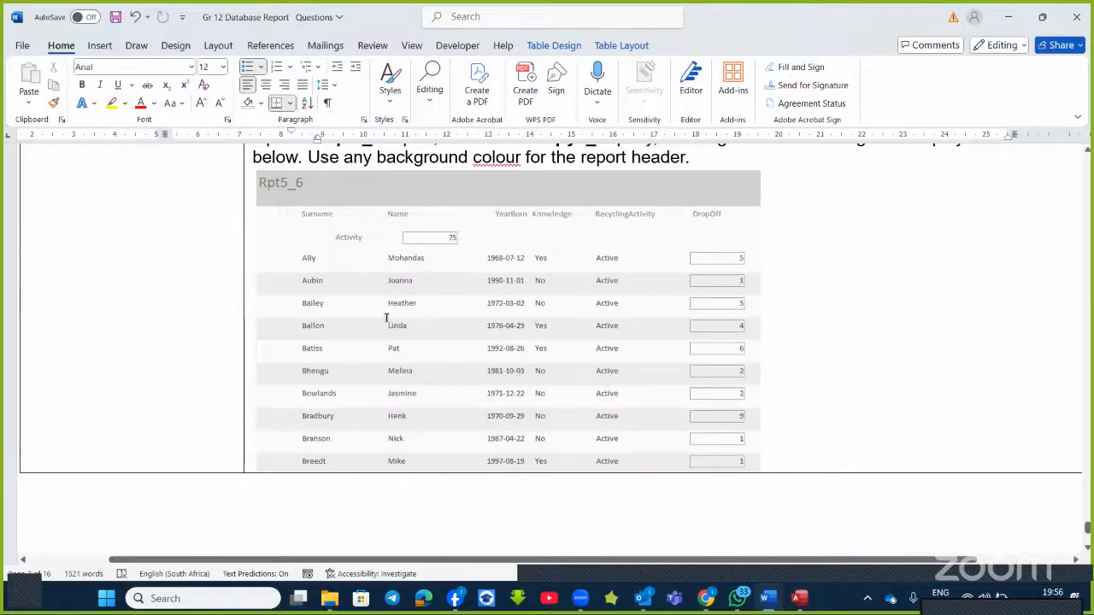
scroll(385, 319, up, 15)
scroll(384, 320, up, 15)
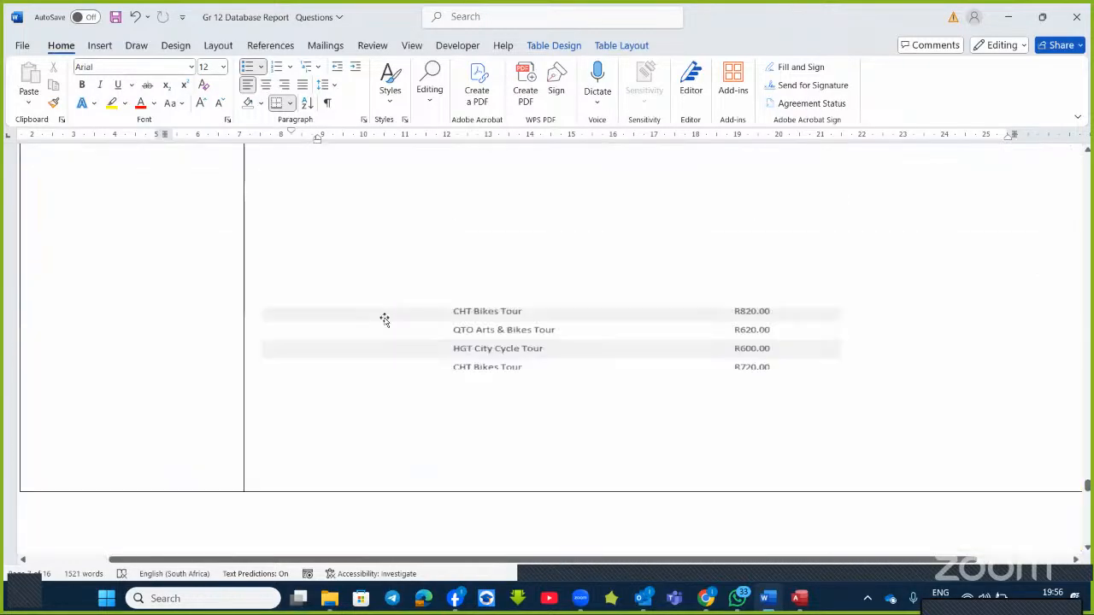
scroll(384, 320, up, 10)
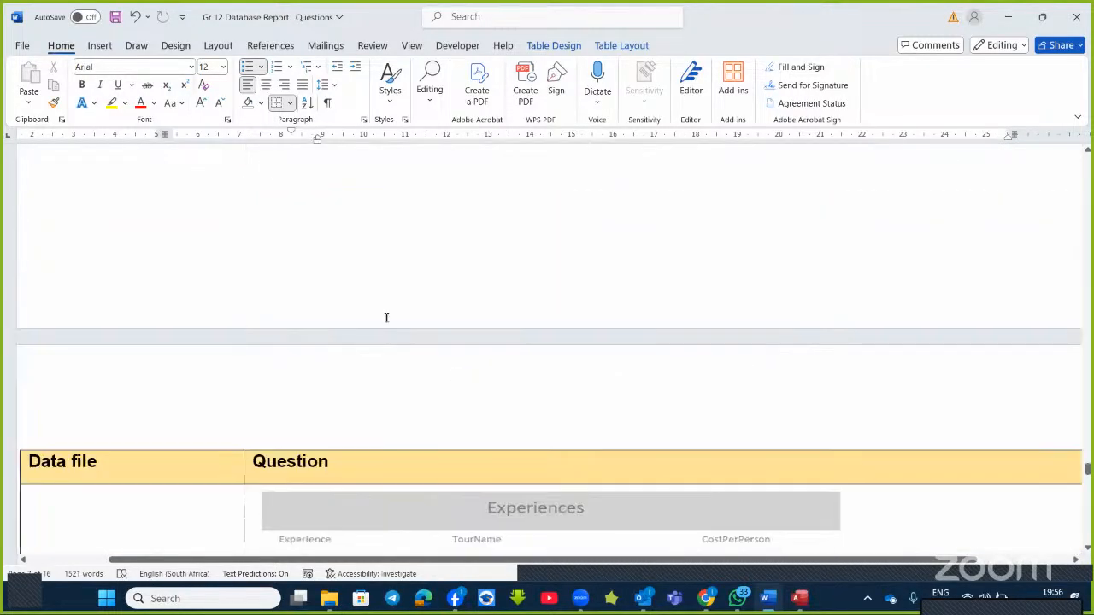
scroll(385, 319, up, 10)
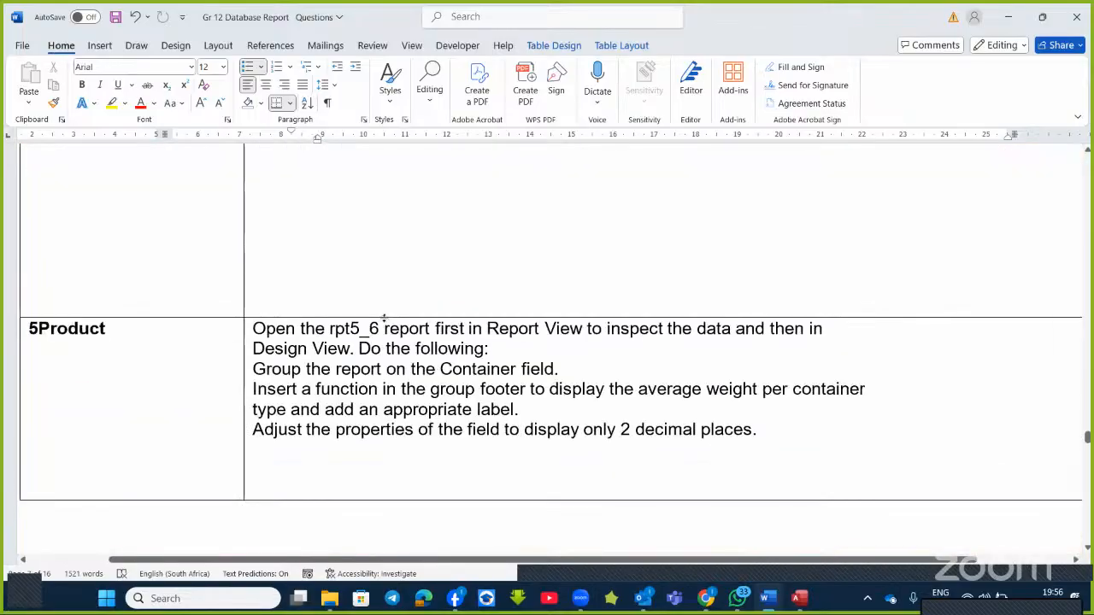
scroll(384, 319, up, 3)
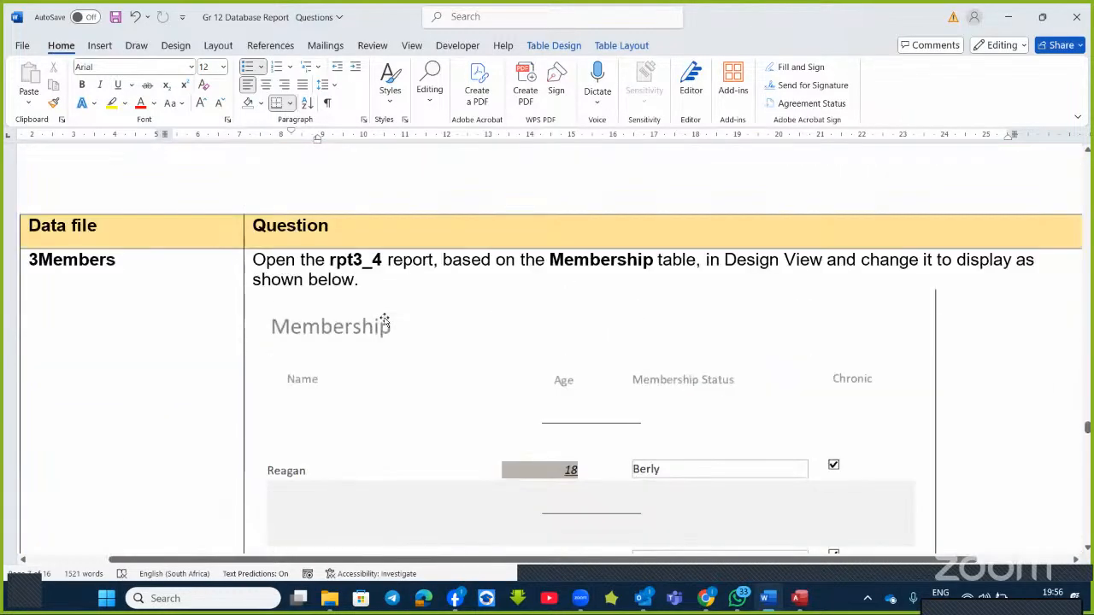
scroll(384, 319, down, 2)
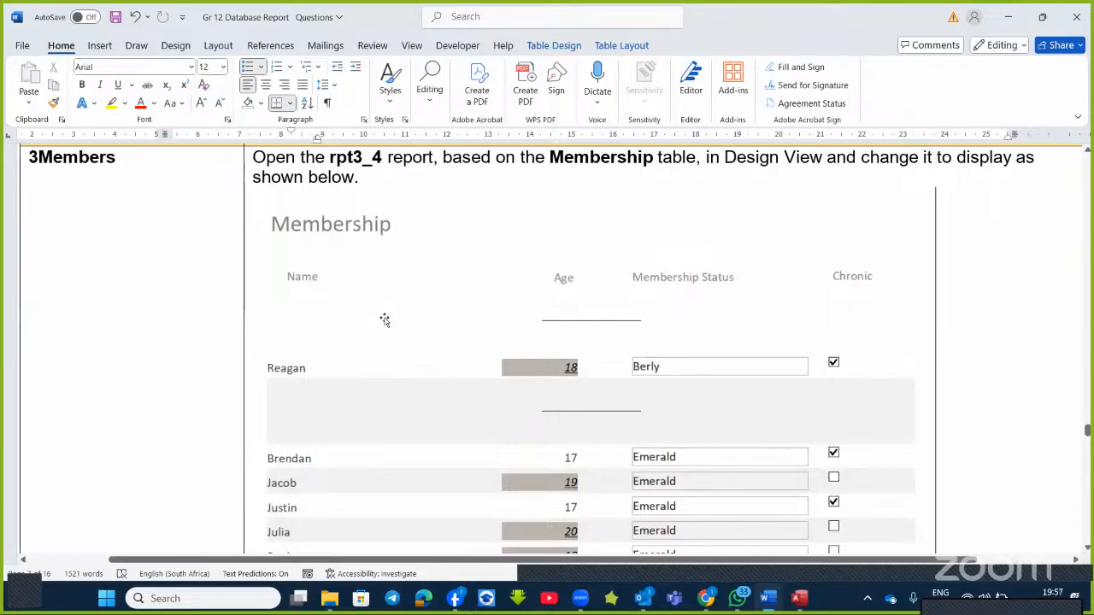
scroll(384, 319, up, 4)
scroll(384, 320, down, 15)
scroll(384, 320, up, 5)
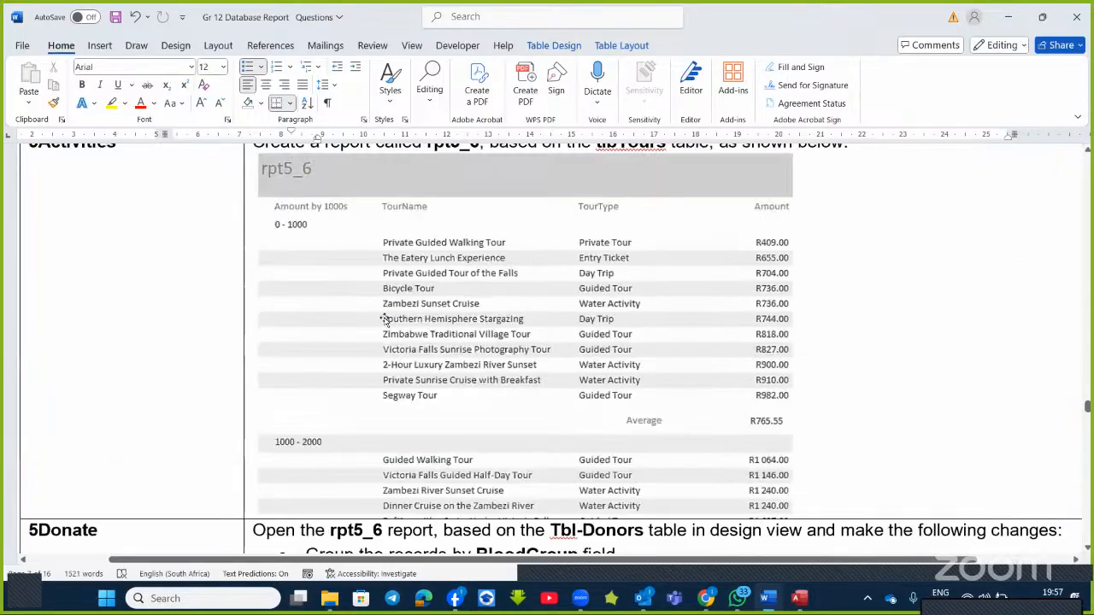
scroll(385, 319, down, 10)
scroll(384, 320, up, 3)
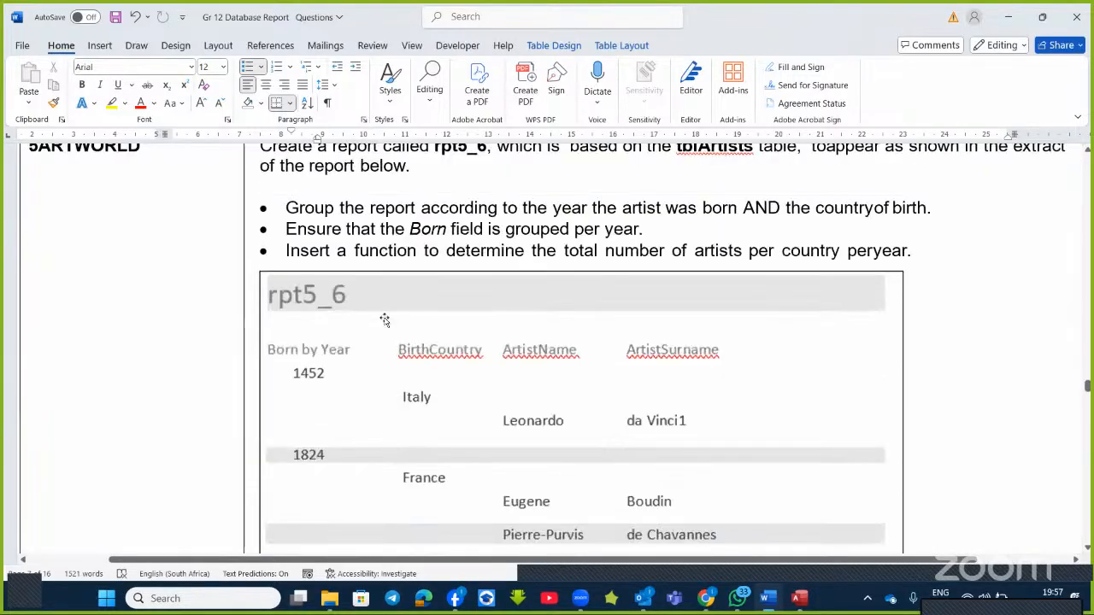
scroll(380, 349, up, 1)
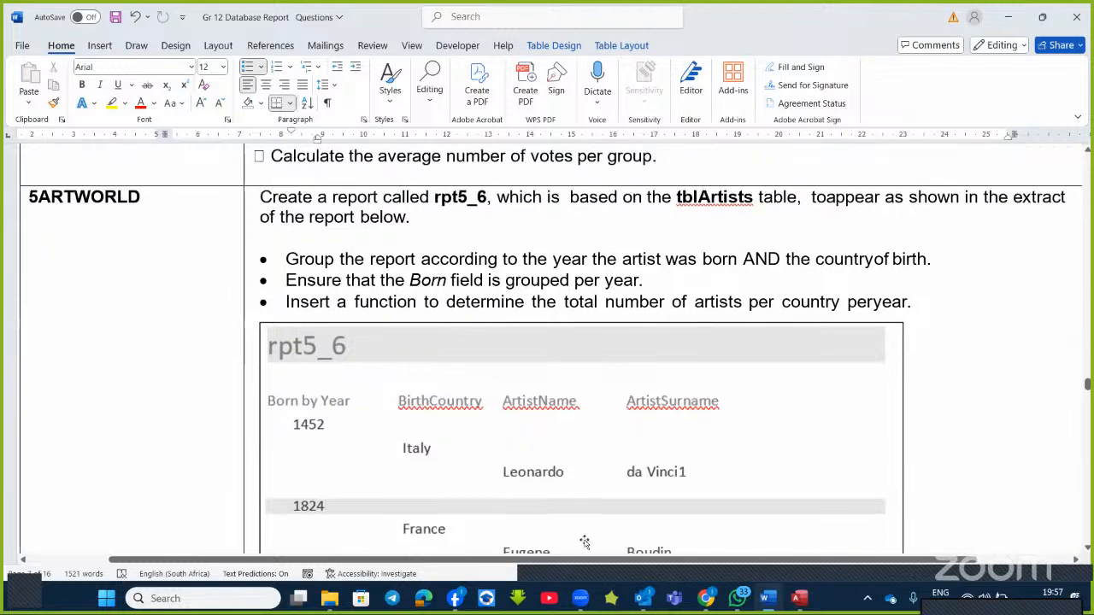
- Switch to Access and close the 5Rankings database without saving the design changes to the TopTenRankings report
click(799, 598)
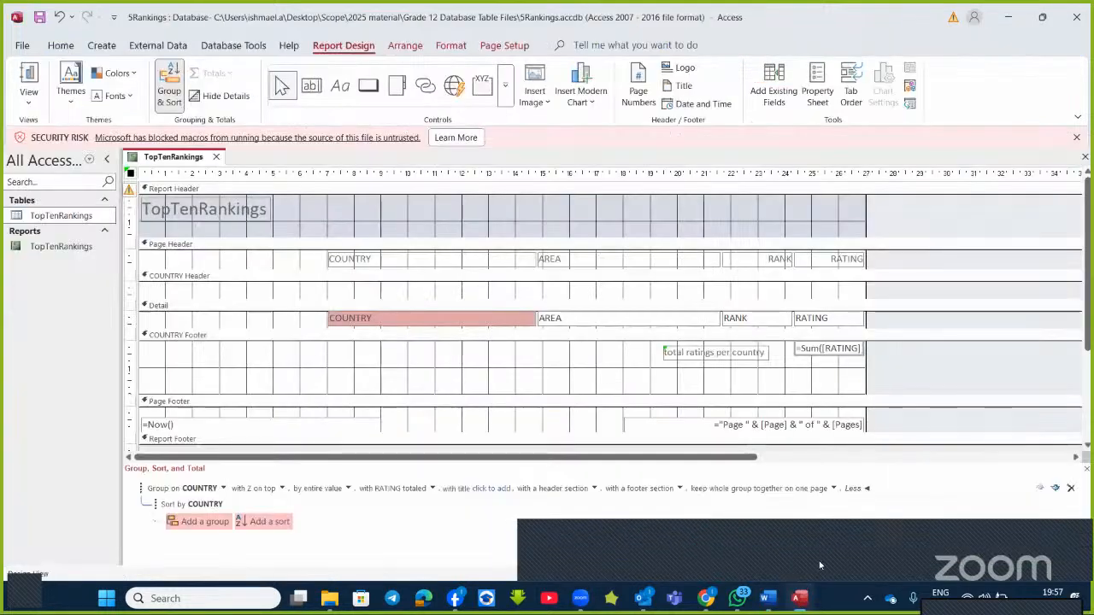
click(1076, 18)
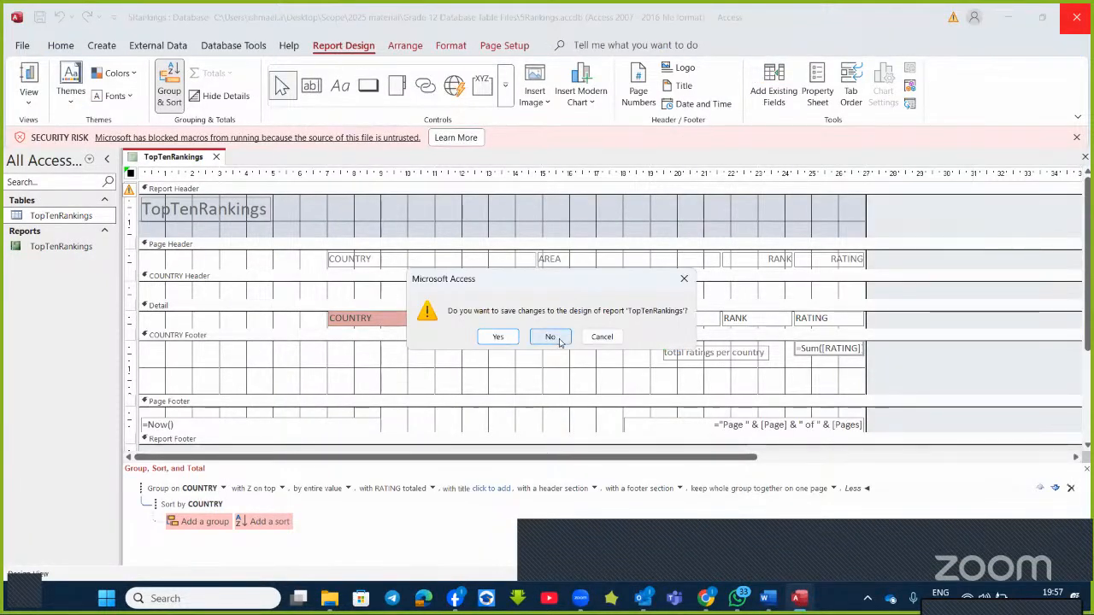
click(550, 337)
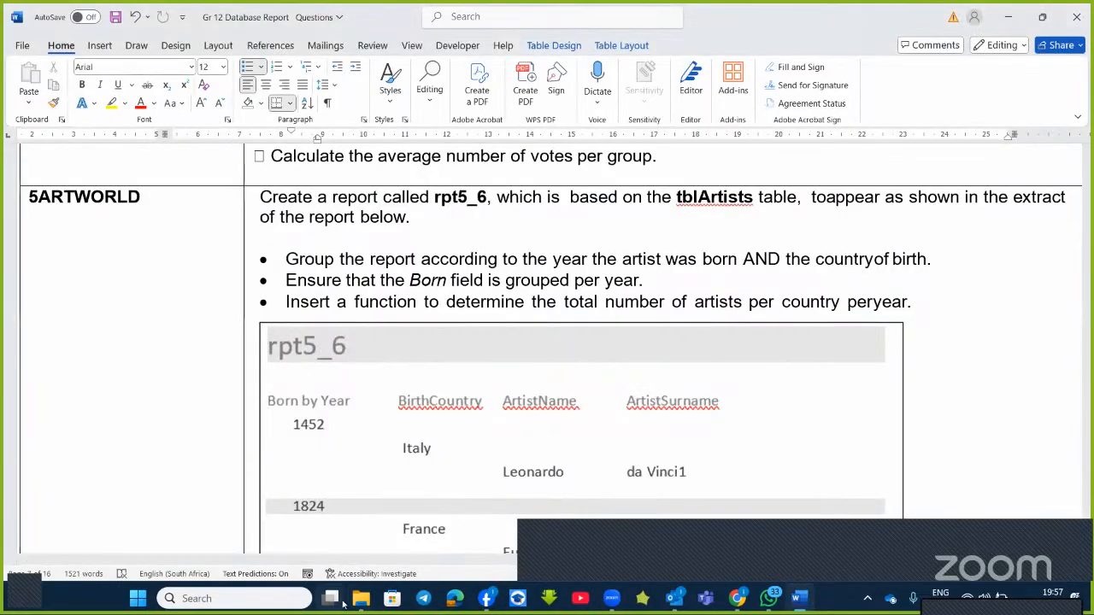
- Open the 5ArtWorld database from the Grade 12 Database Table Files folder
mouse_move(359, 598)
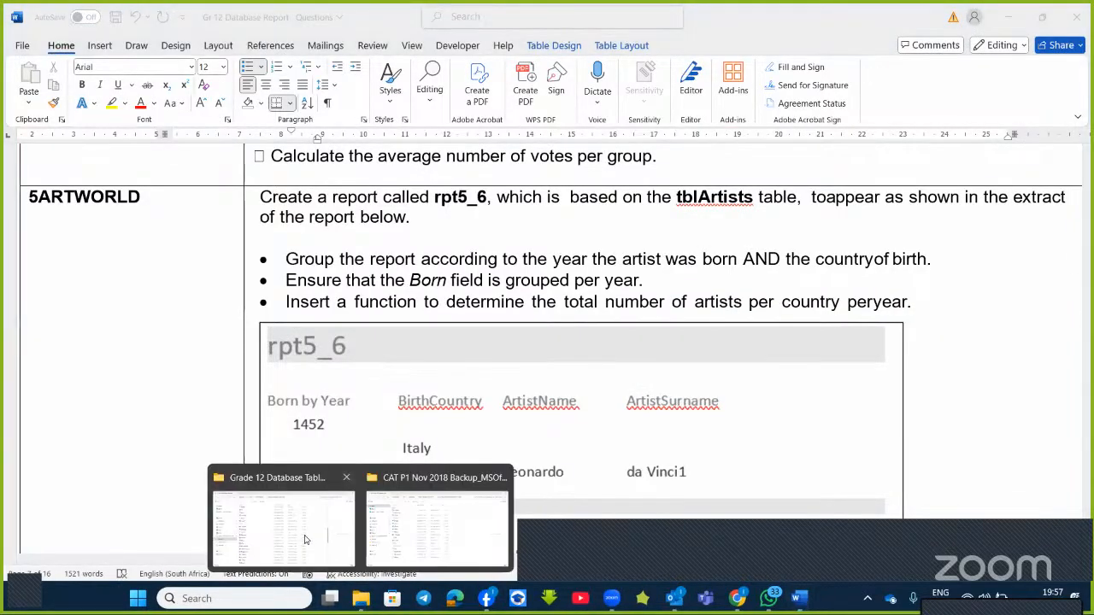
click(278, 500)
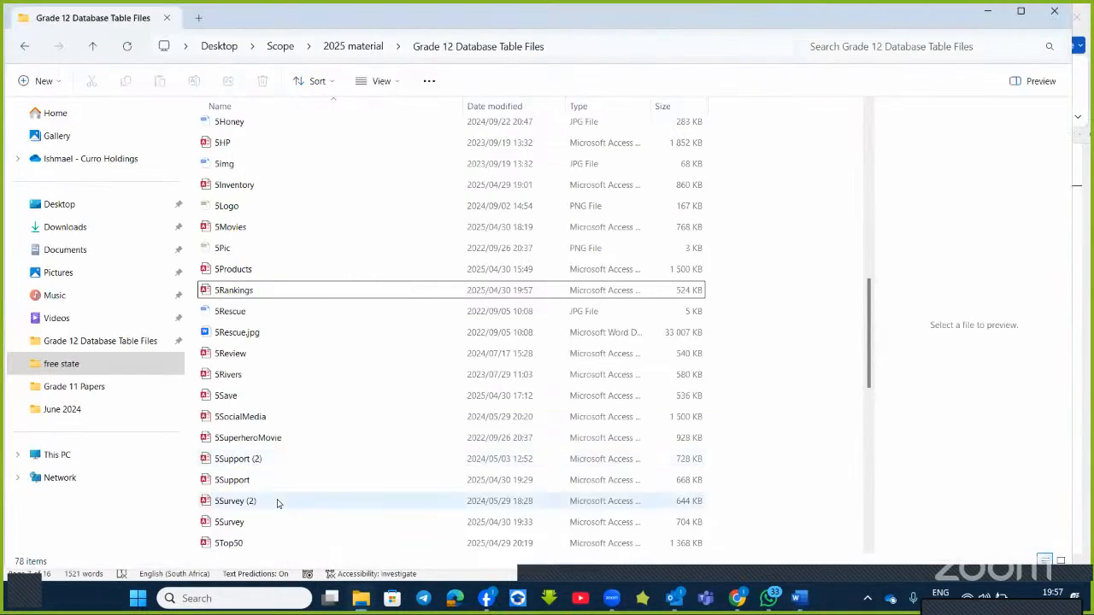
scroll(276, 501, down, 1)
scroll(269, 491, up, 3)
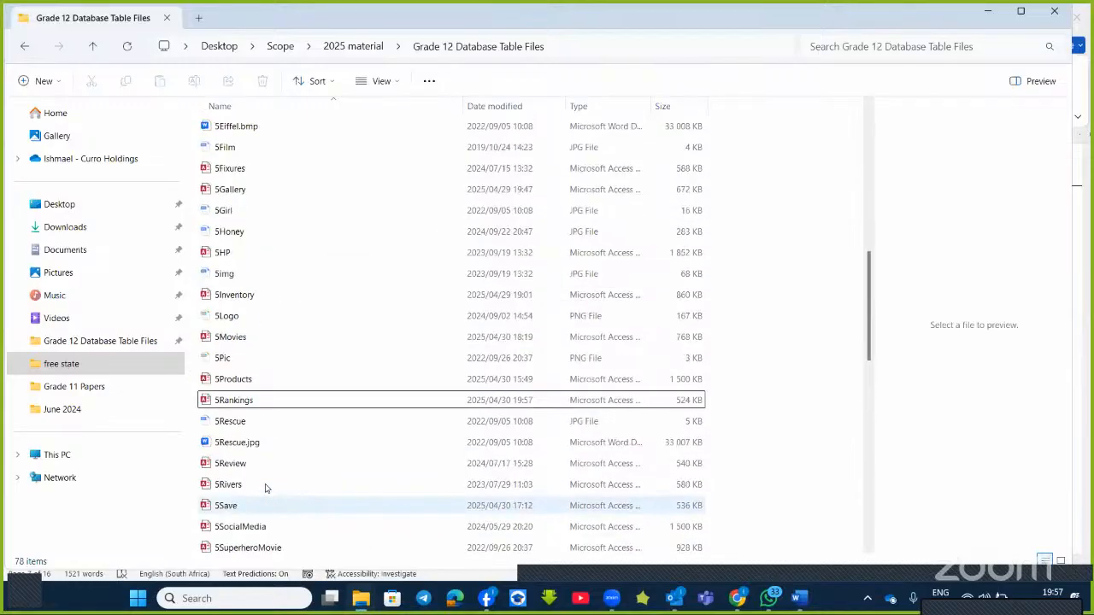
click(229, 403)
scroll(229, 403, up, 3)
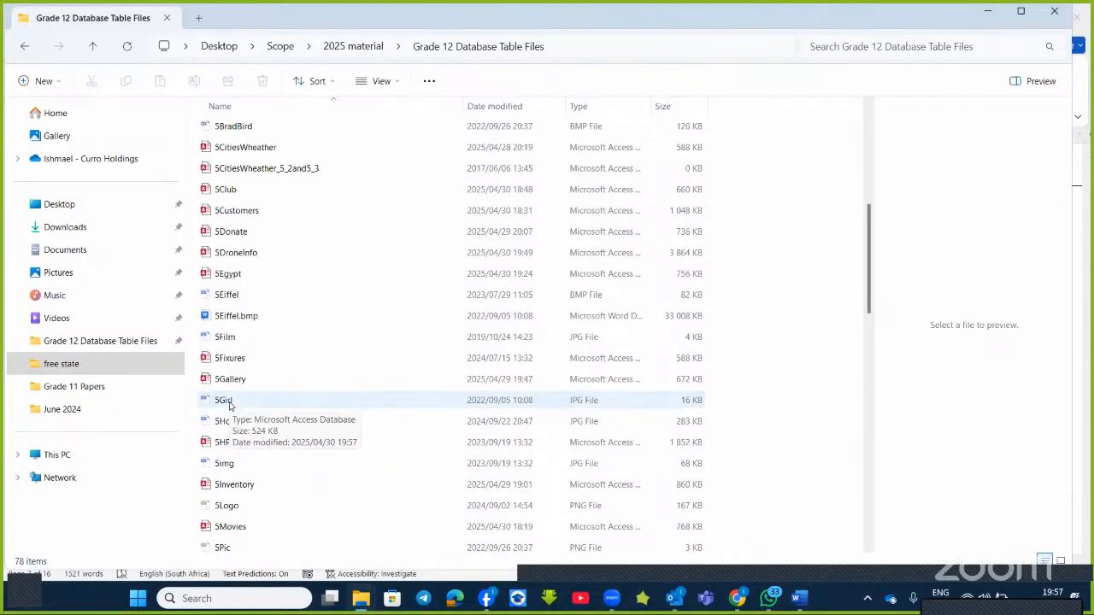
scroll(257, 246, up, 2)
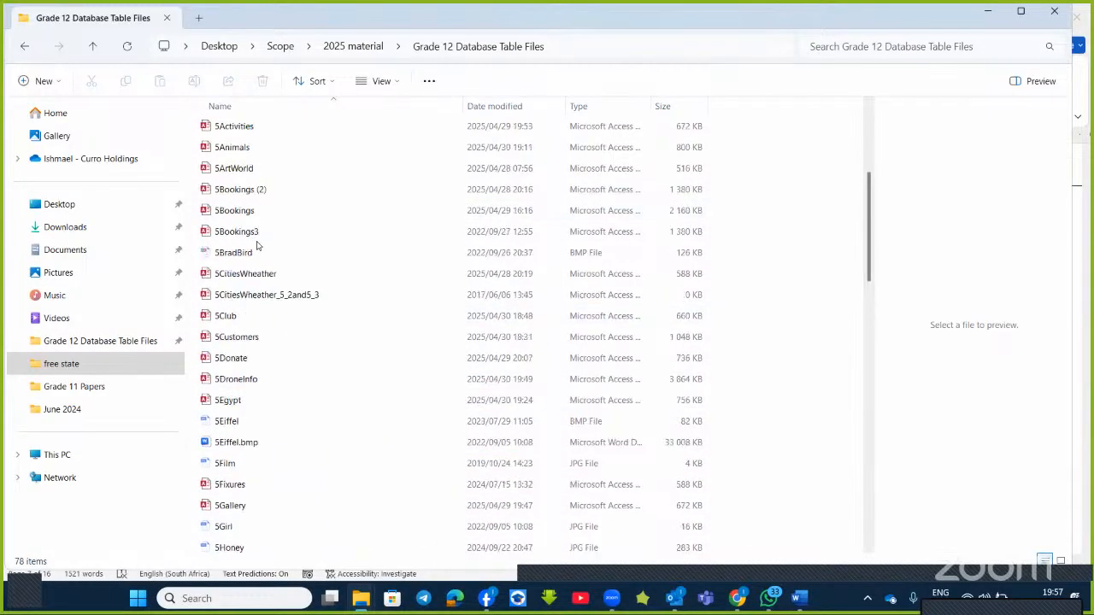
scroll(261, 210, up, 1)
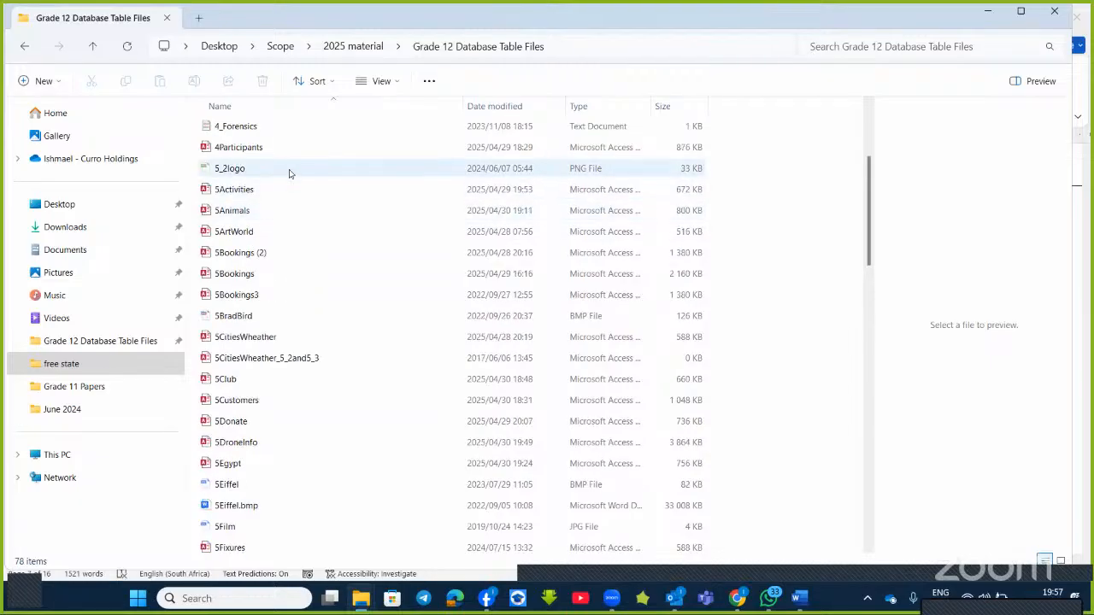
click(261, 232)
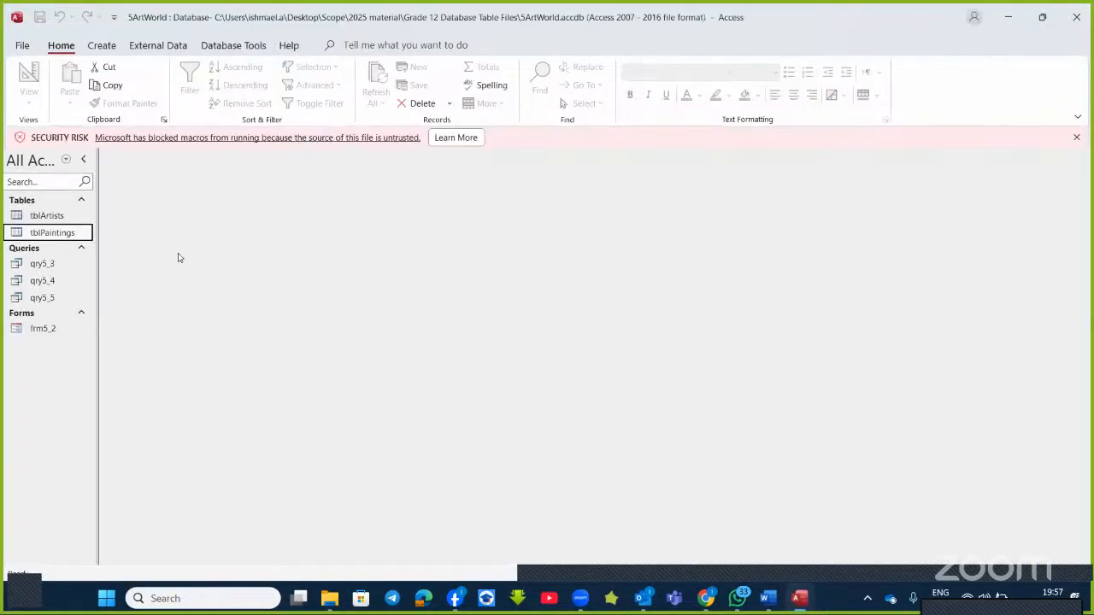
- Start a new report with the Report Wizard, using the tblArtists table as its source
click(102, 46)
click(559, 82)
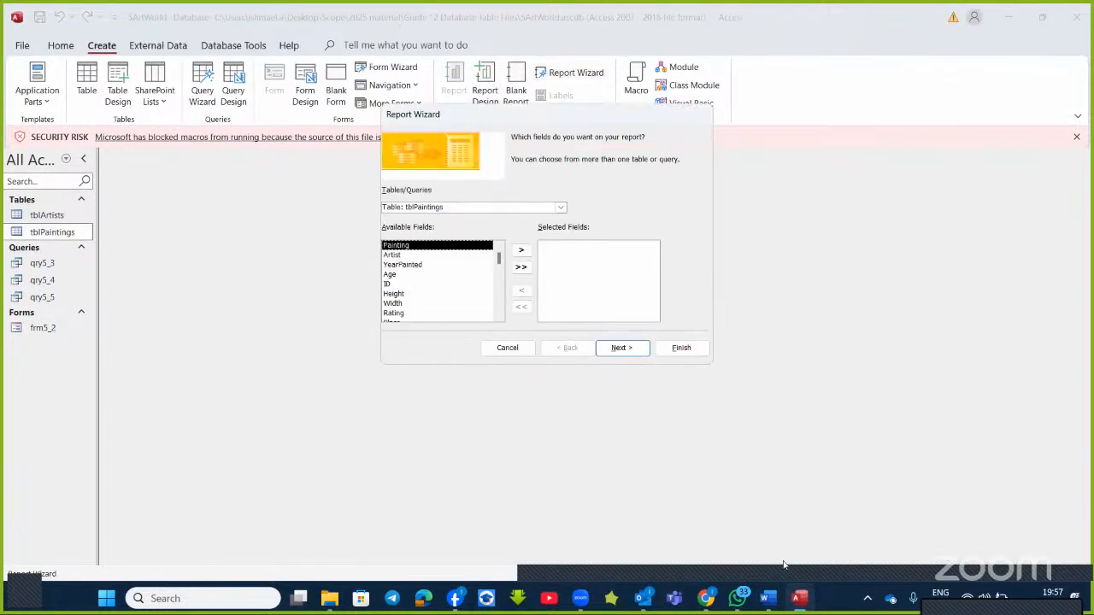
click(773, 605)
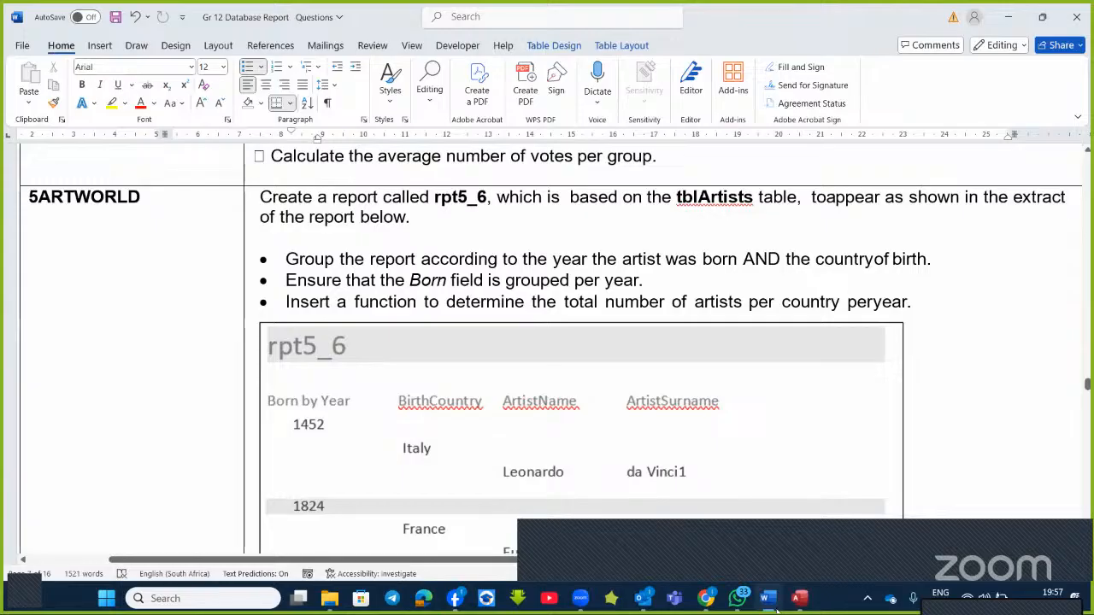
click(767, 598)
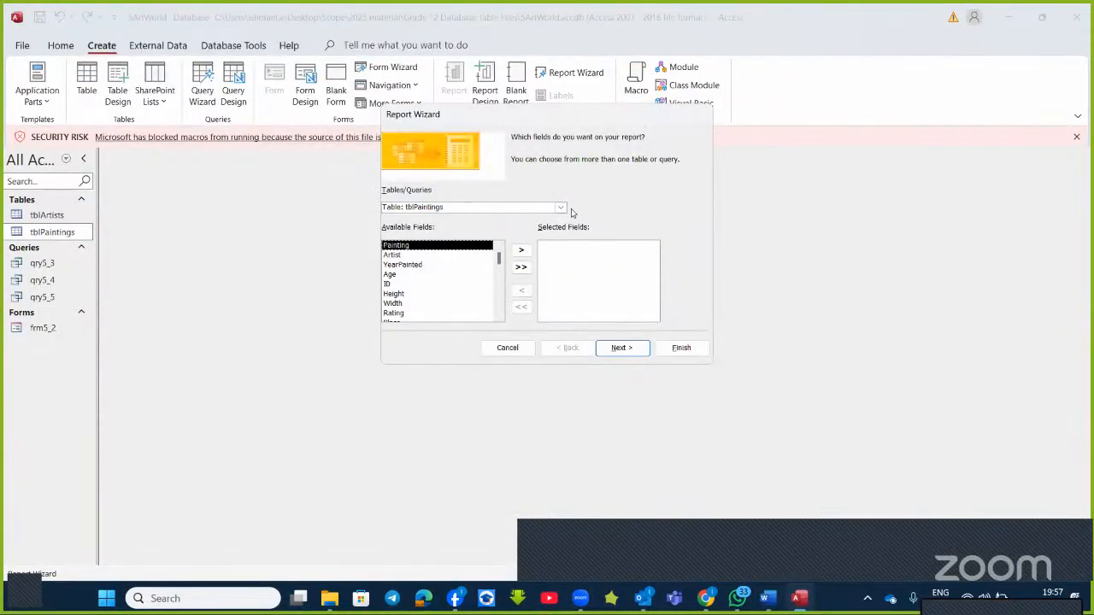
click(560, 210)
click(480, 217)
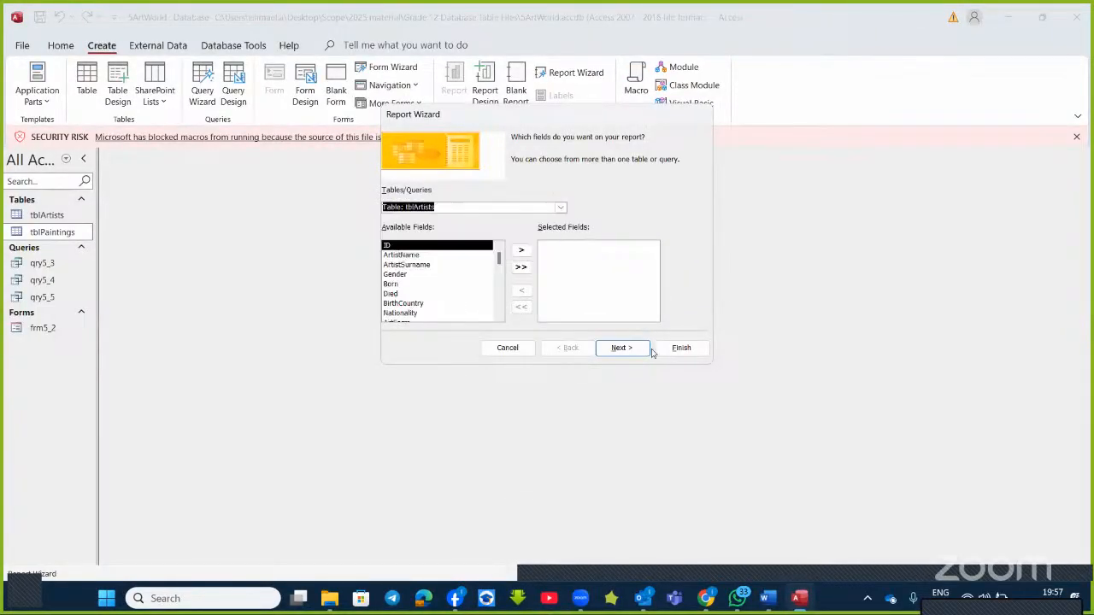
- Add the Born, BirthCountry, ArtistName and ArtistSurname fields to the report in the order shown in the question
click(768, 598)
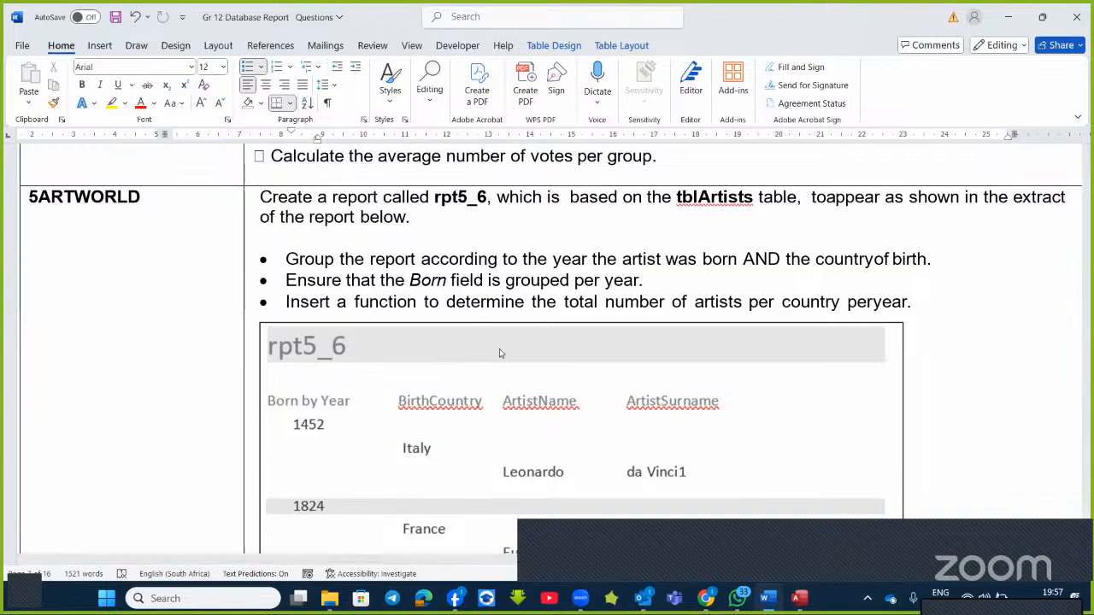
key(alt+Tab)
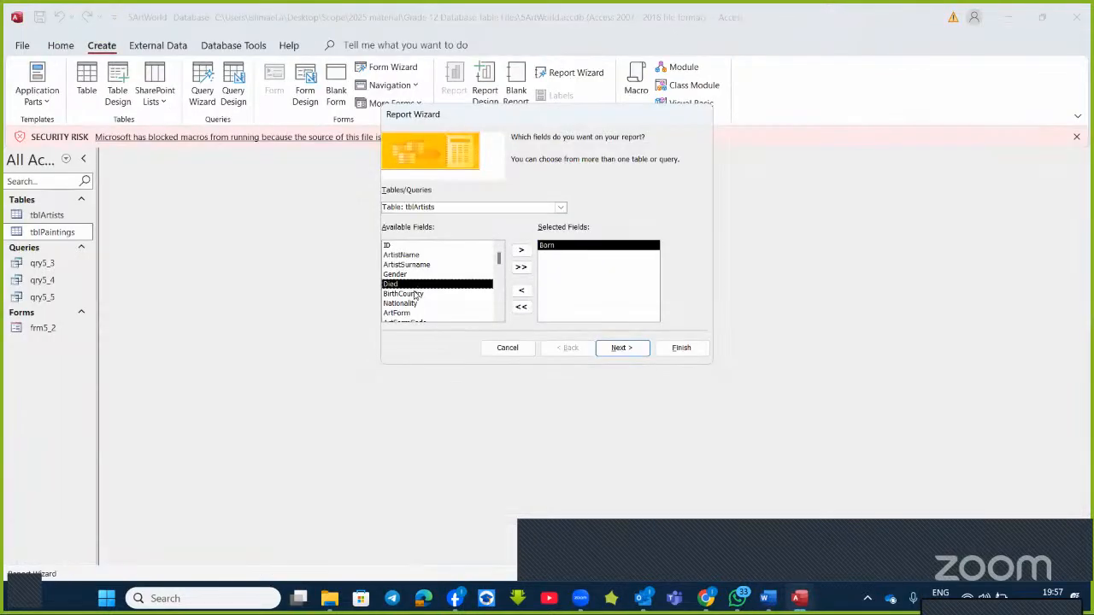
double_click(415, 294)
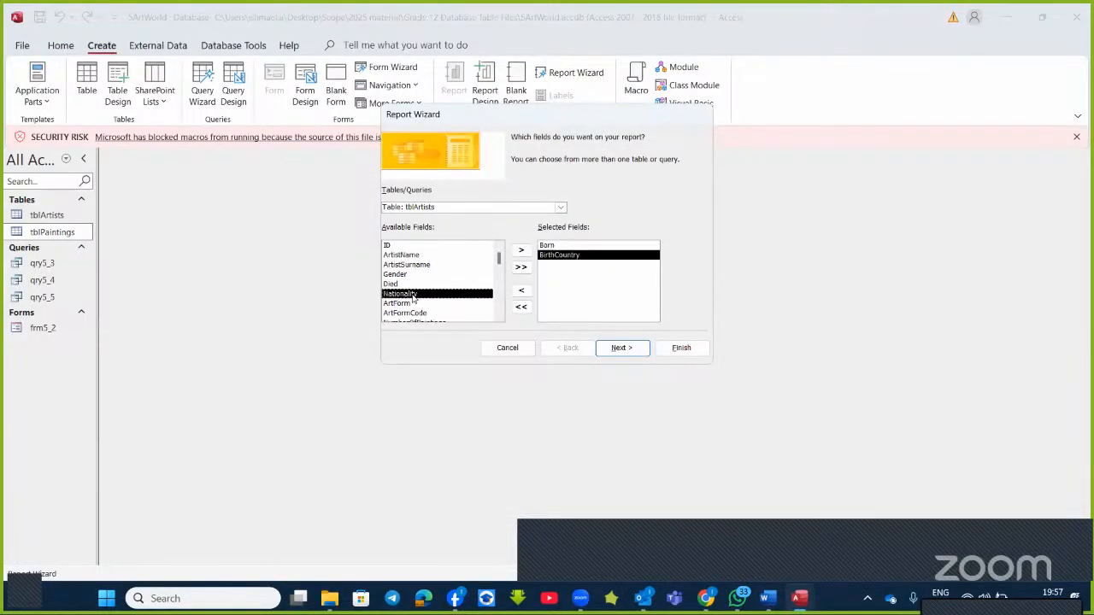
double_click(428, 256)
double_click(429, 256)
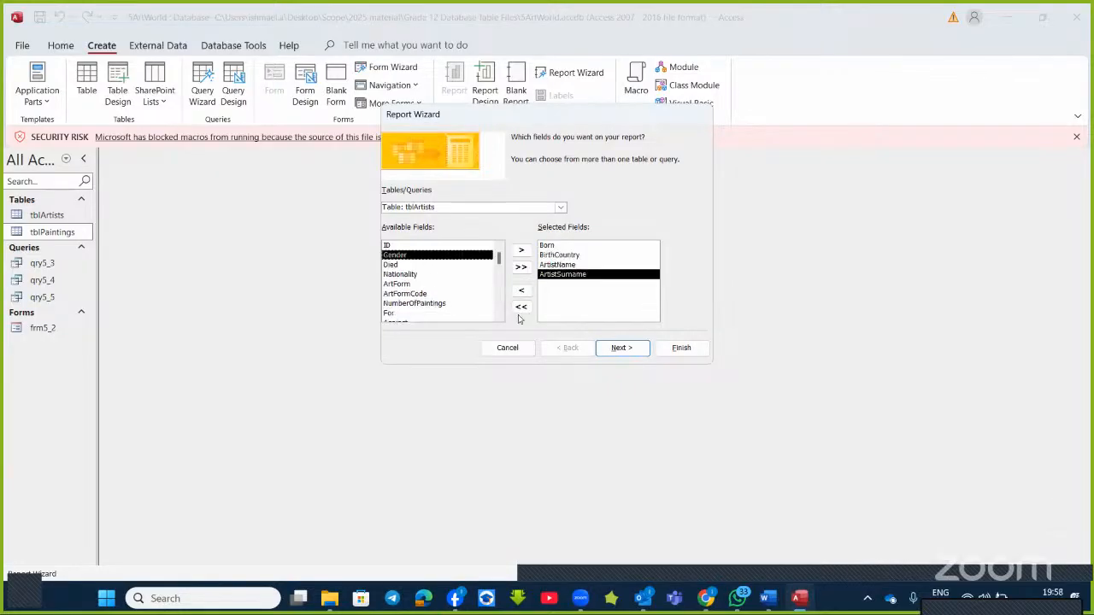
click(612, 348)
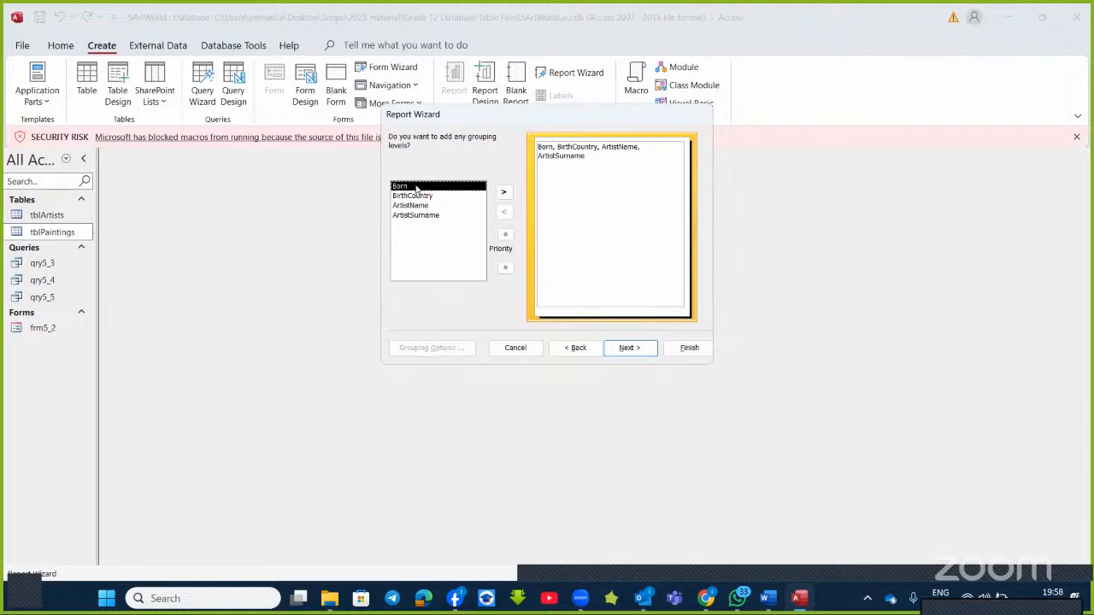
- Group the report on the Born field with the grouping interval set to Year
double_click(416, 188)
click(458, 348)
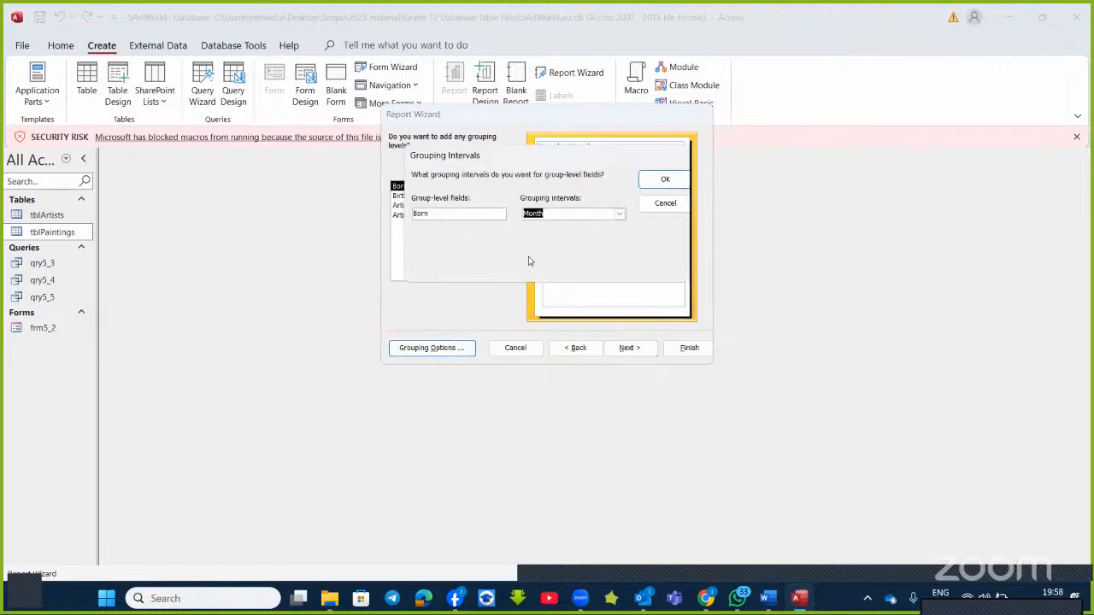
click(618, 213)
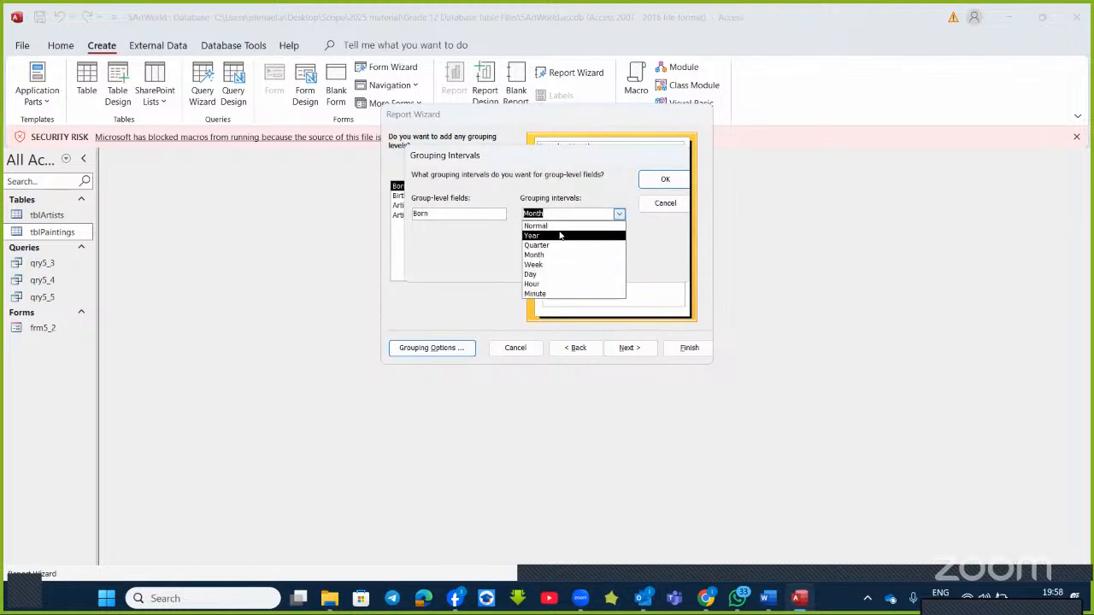
click(560, 236)
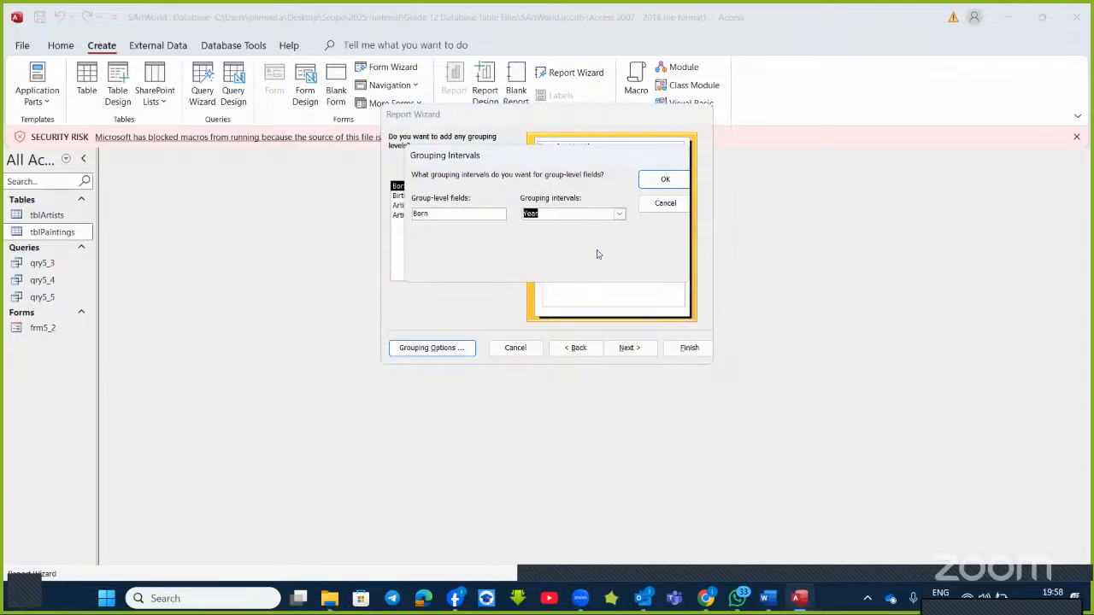
click(664, 180)
click(628, 348)
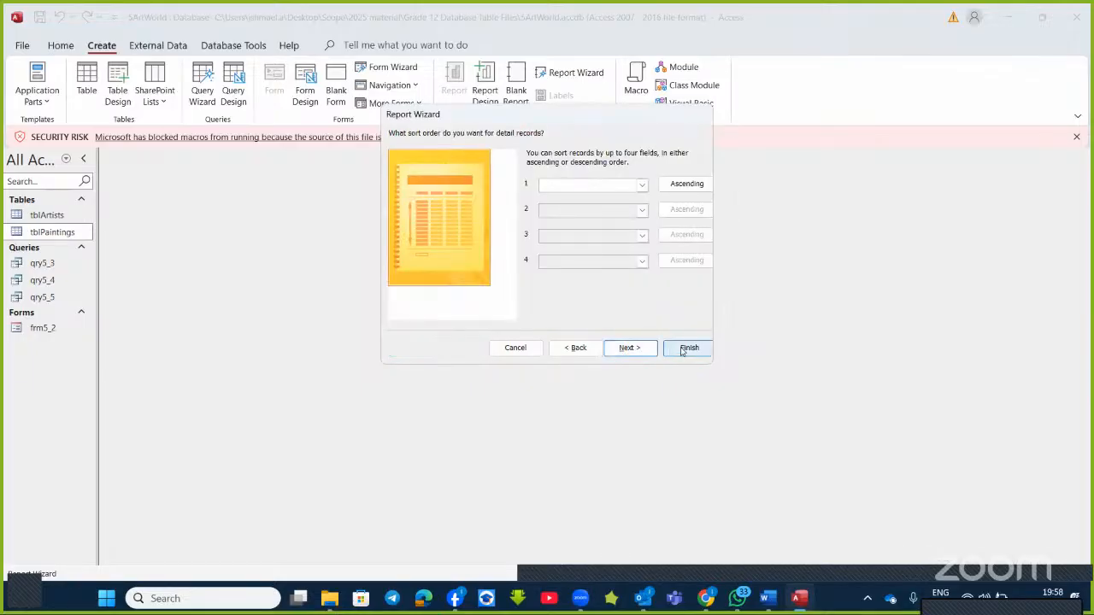
- Leave the records unsorted, set the report to Landscape orientation and finish the wizard with the Stepped layout
click(637, 351)
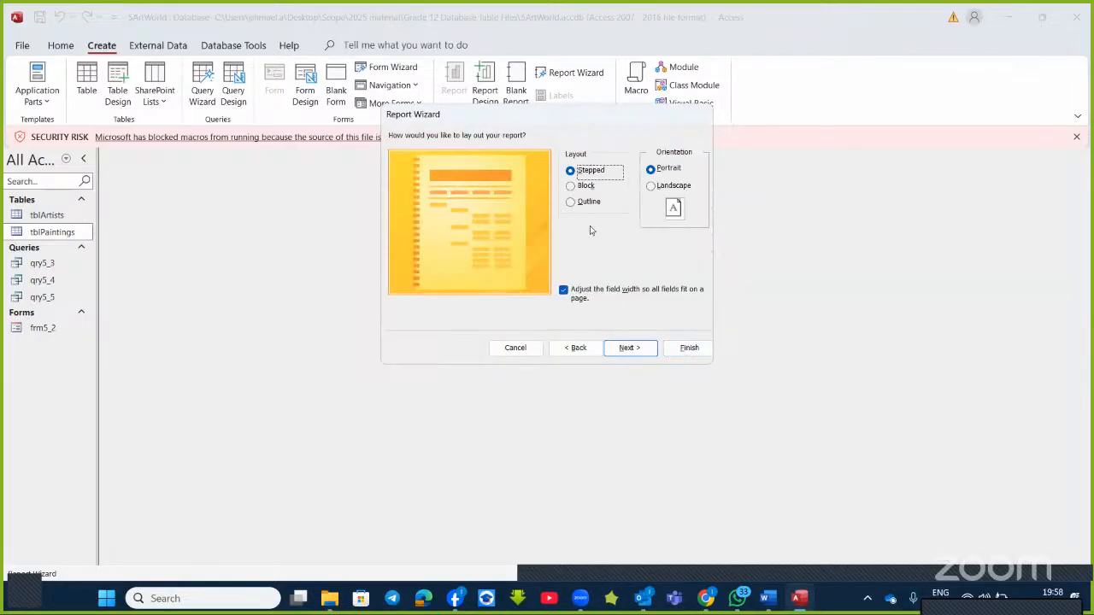
click(651, 185)
click(689, 348)
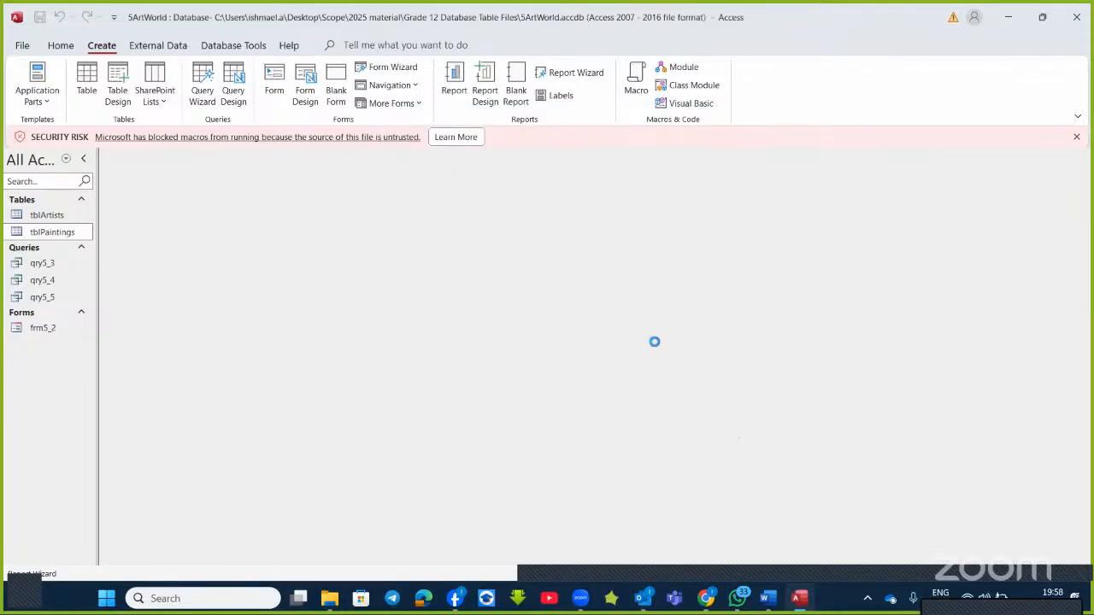
- Check the 5ARTWORLD grouping requirements, add a BirthCountry group below Born in the report's design, and view the report
click(772, 600)
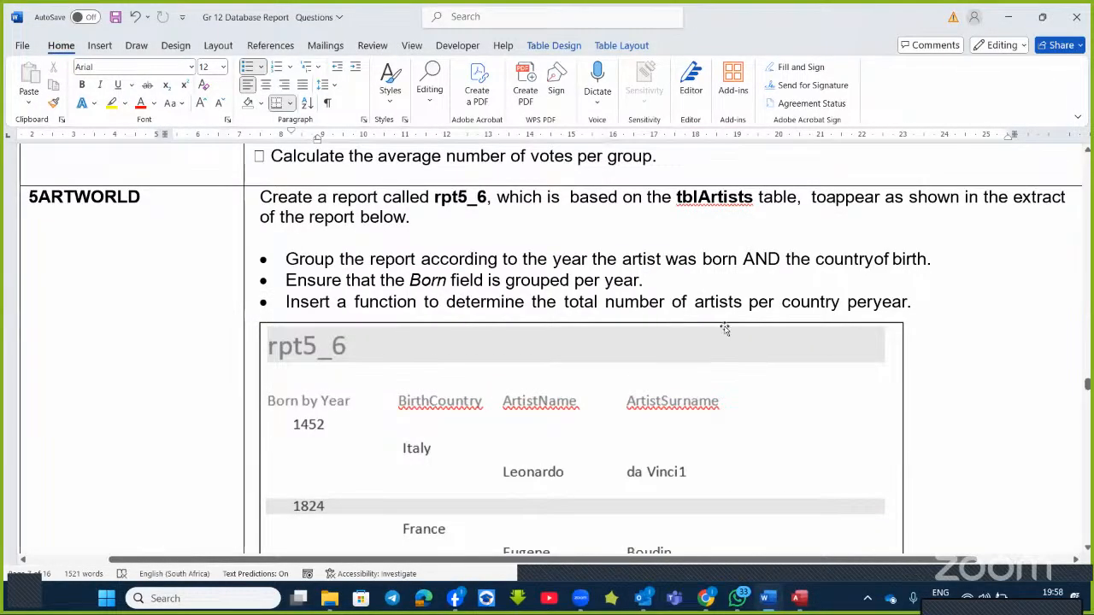
click(799, 602)
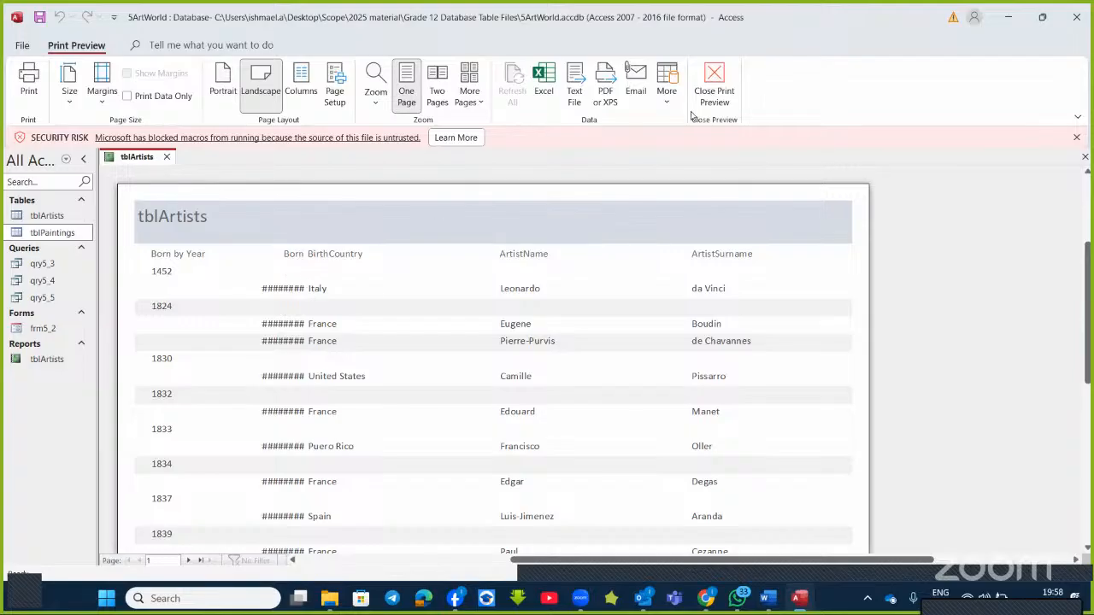
click(714, 84)
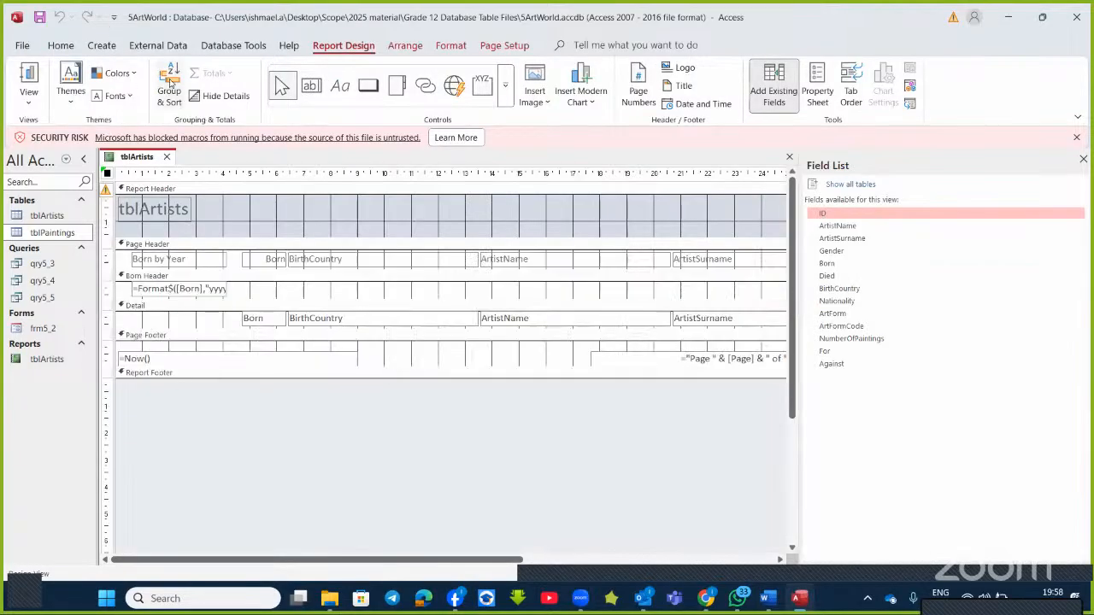
click(170, 91)
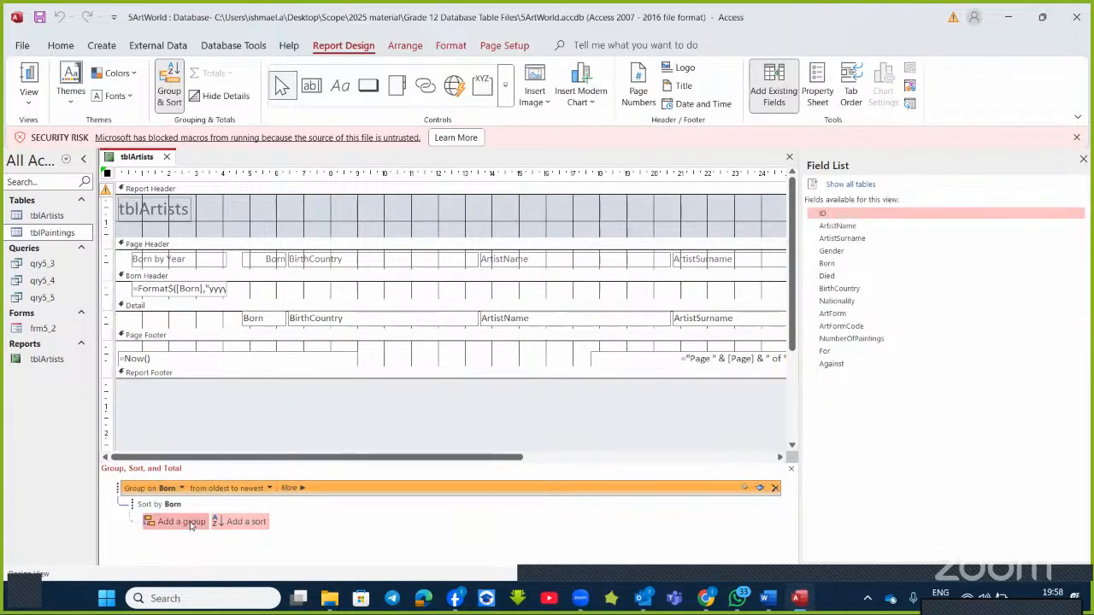
click(191, 528)
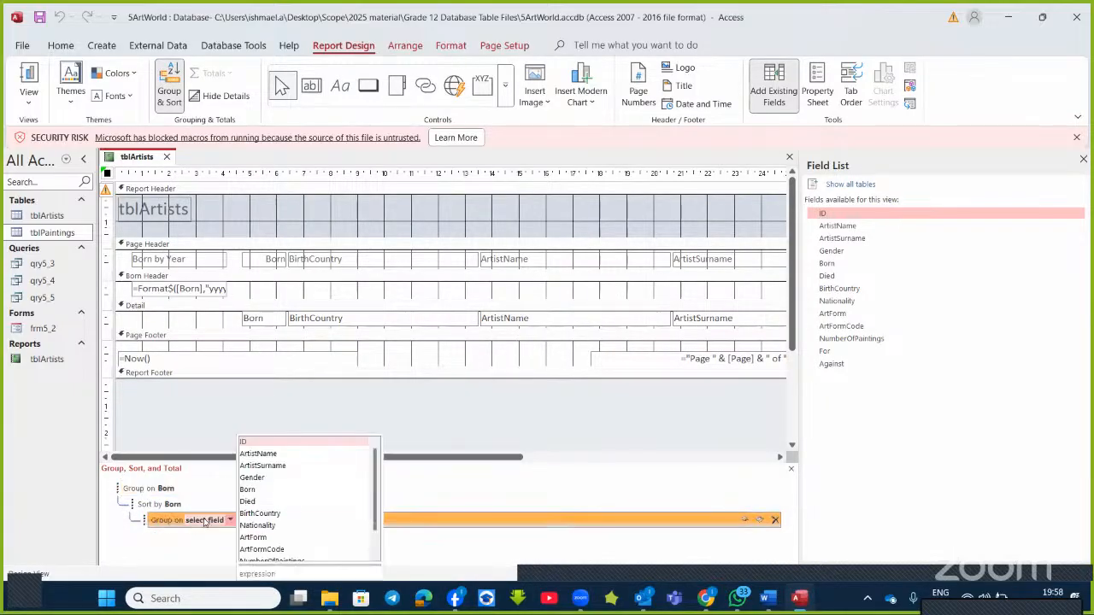
click(259, 514)
click(28, 84)
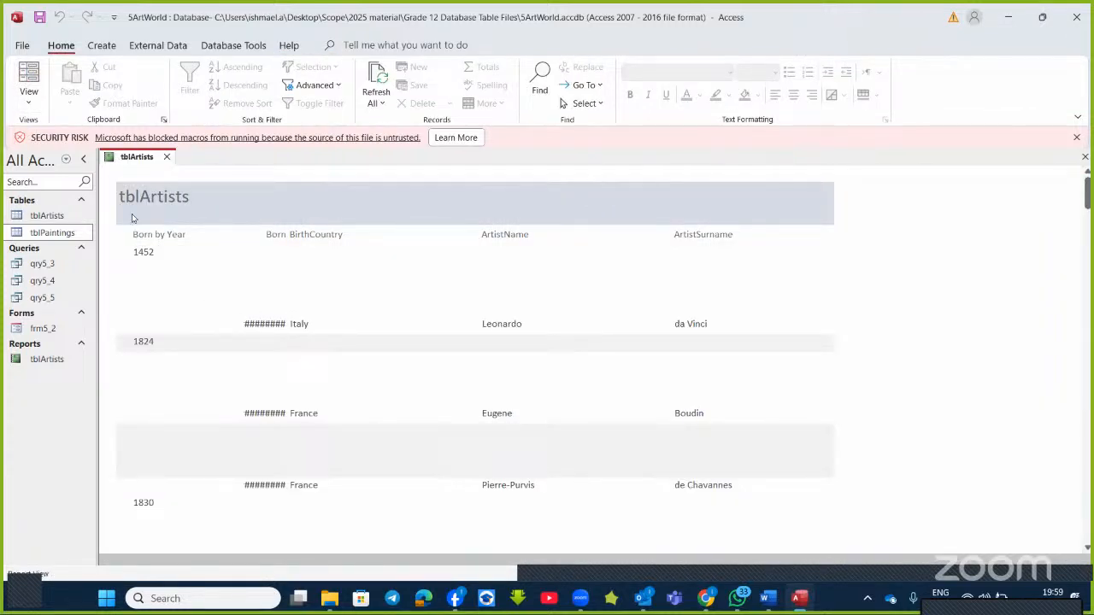
- Widen the Born field in the report's Detail section so the full dates fit, and view the report again
click(36, 106)
click(86, 219)
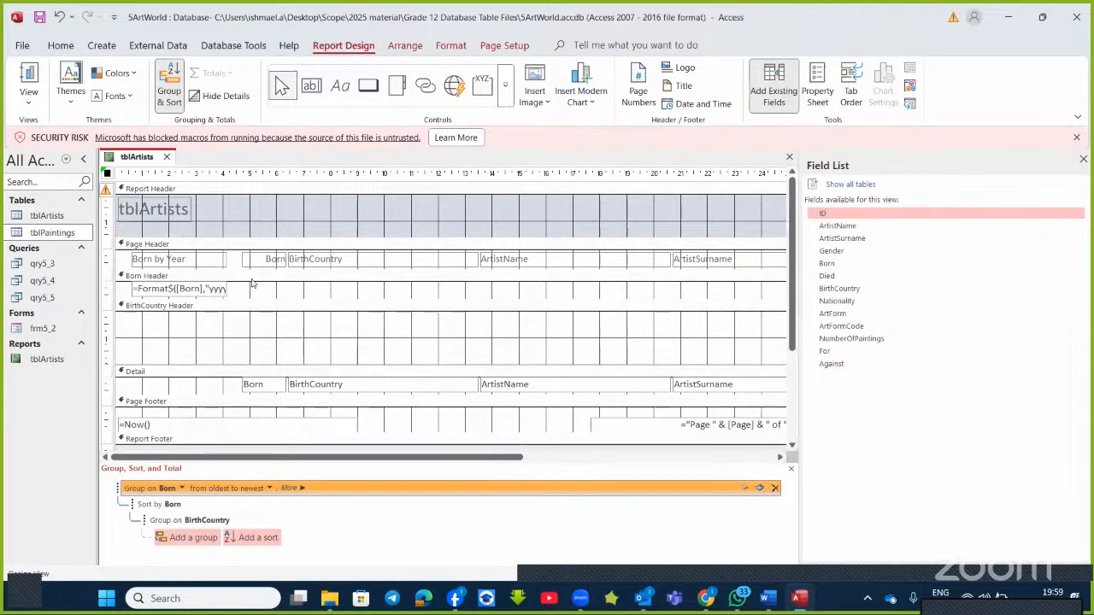
click(260, 380)
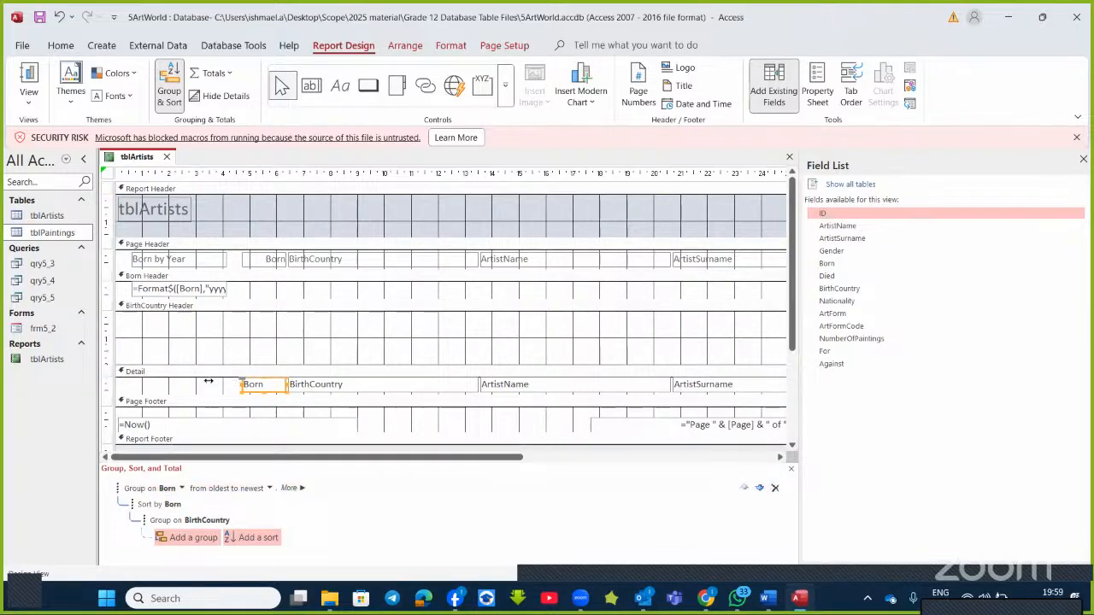
drag(208, 381, 208, 383)
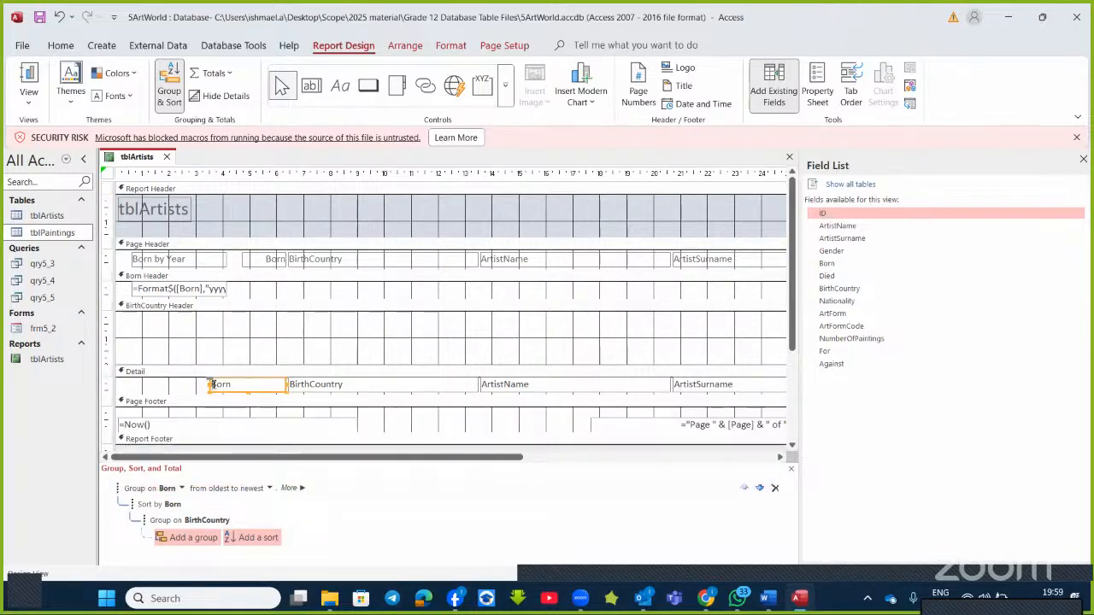
click(28, 84)
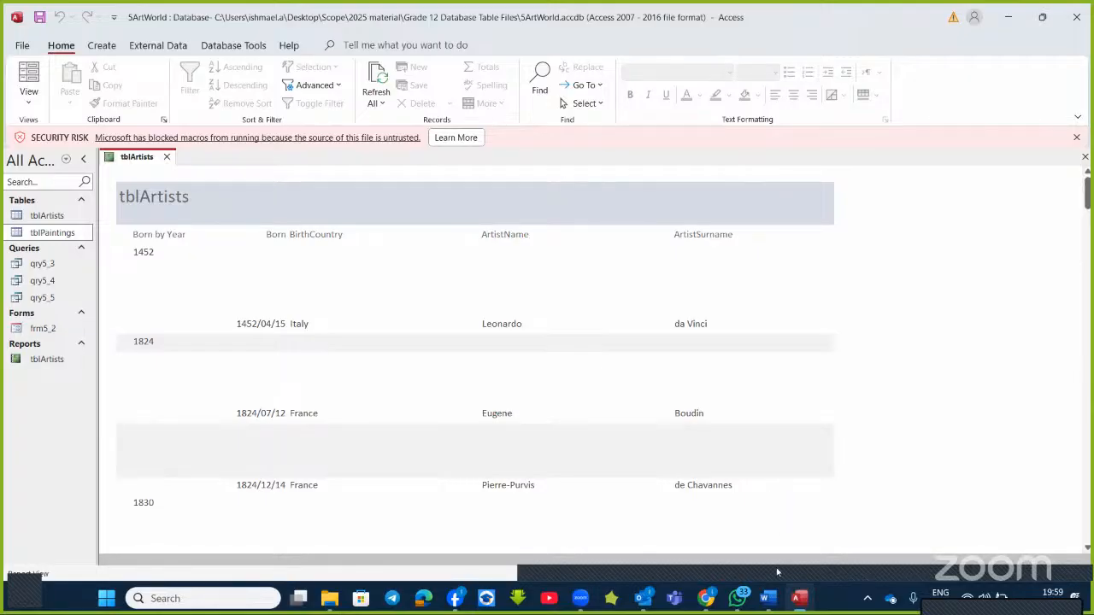
- Switch to the Word question document and review the 5ARTWORLD, 5Activities and 5Donate report questions
key(alt+Tab)
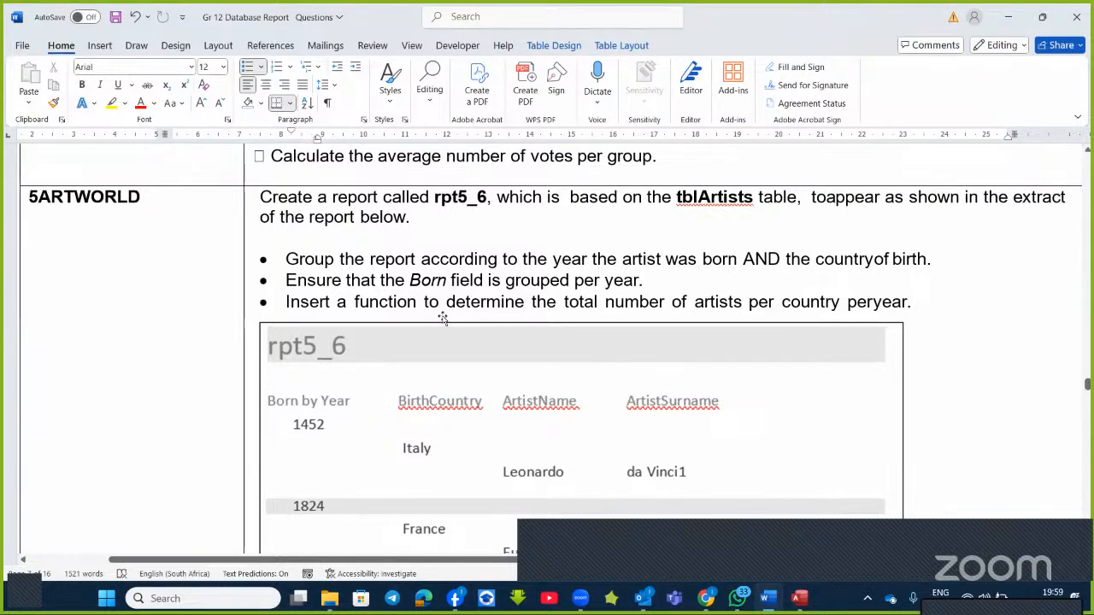
scroll(443, 316, up, 15)
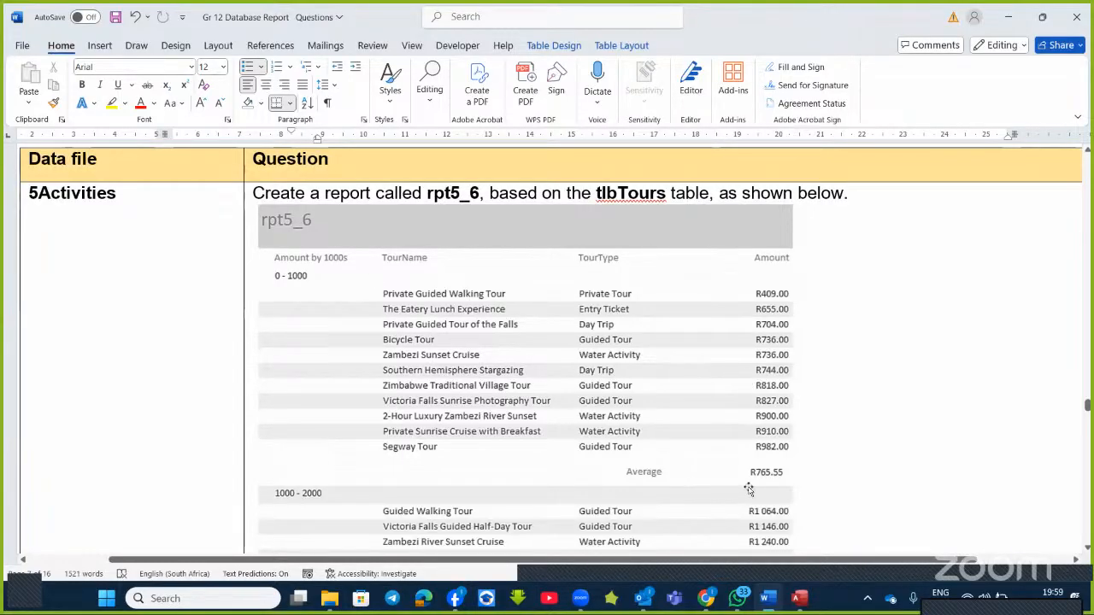
scroll(678, 451, down, 1)
scroll(678, 452, down, 3)
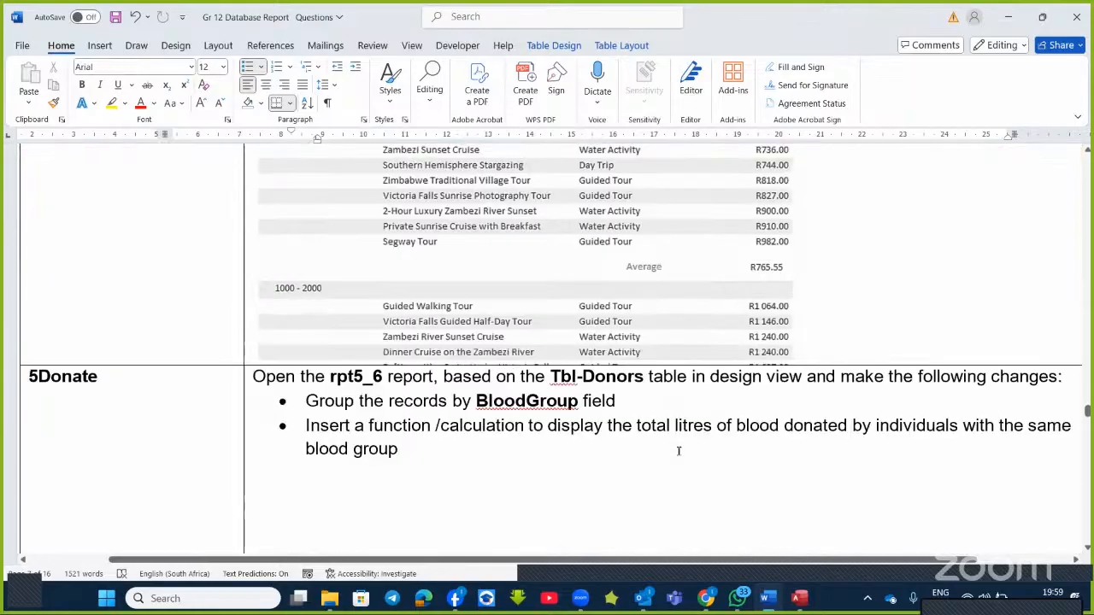
- Review the 5Activities and 5Donate questions in the Word document and move on to the 3Members rpt3_4 question
scroll(676, 453, up, 4)
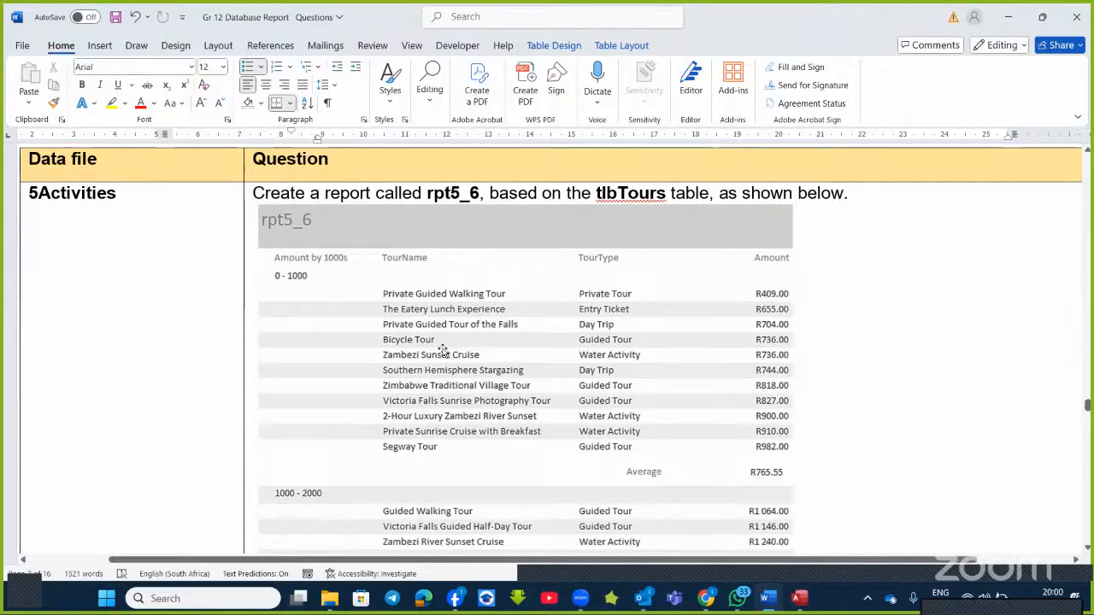
scroll(487, 412, down, 4)
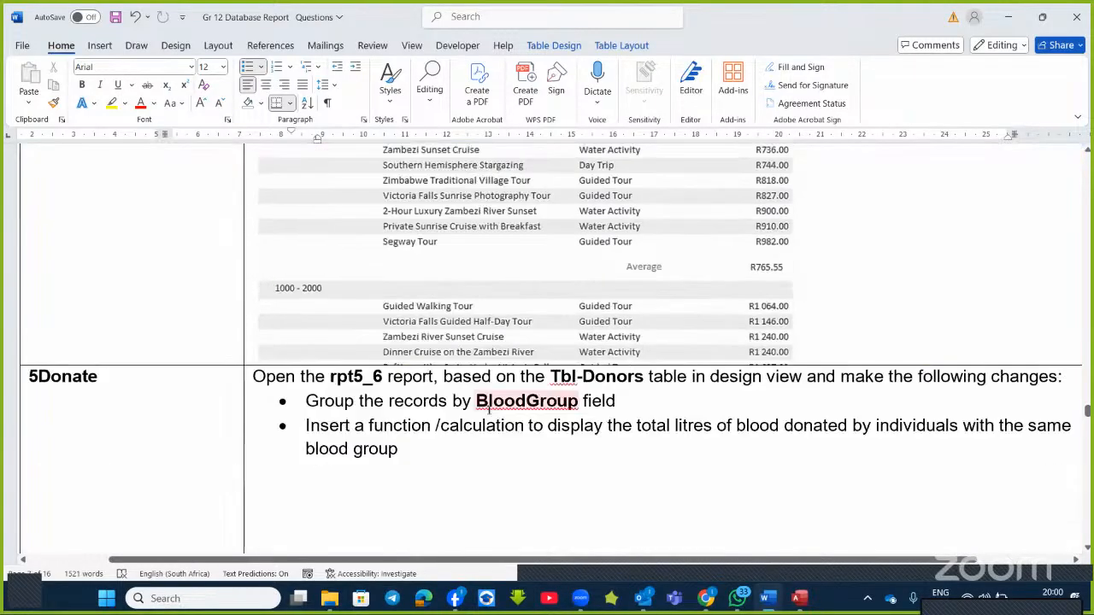
scroll(488, 410, up, 4)
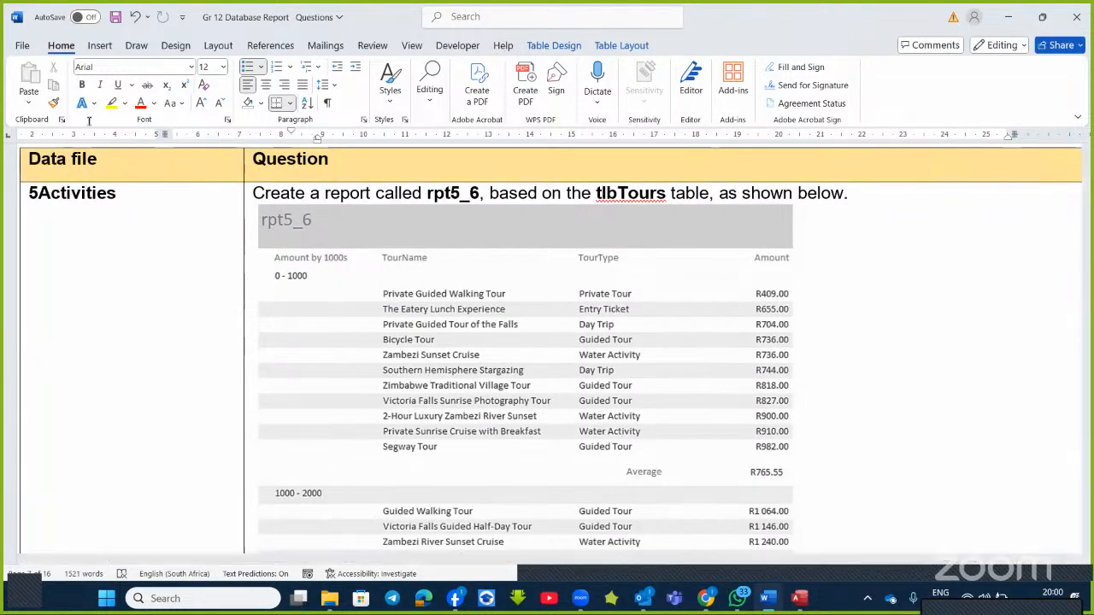
scroll(471, 362, down, 3)
scroll(473, 365, down, 2)
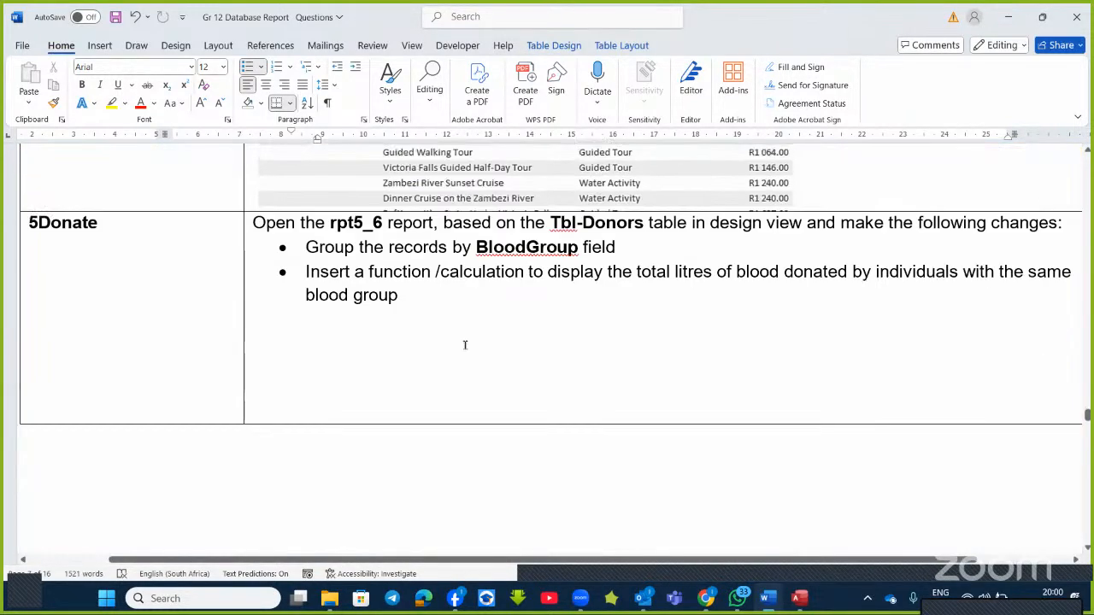
scroll(590, 308, down, 10)
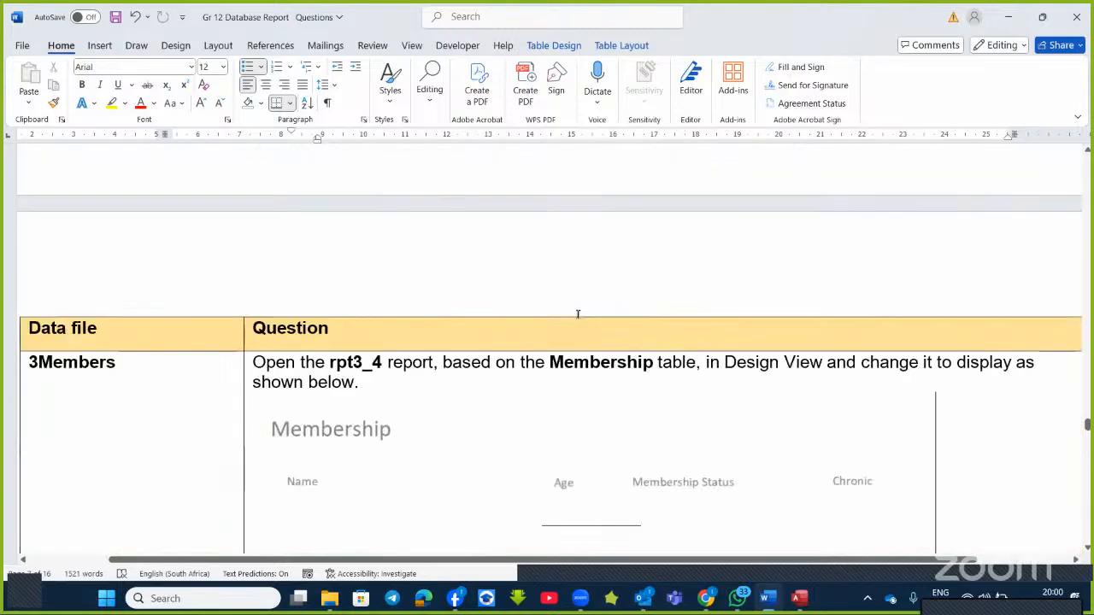
scroll(577, 316, up, 2)
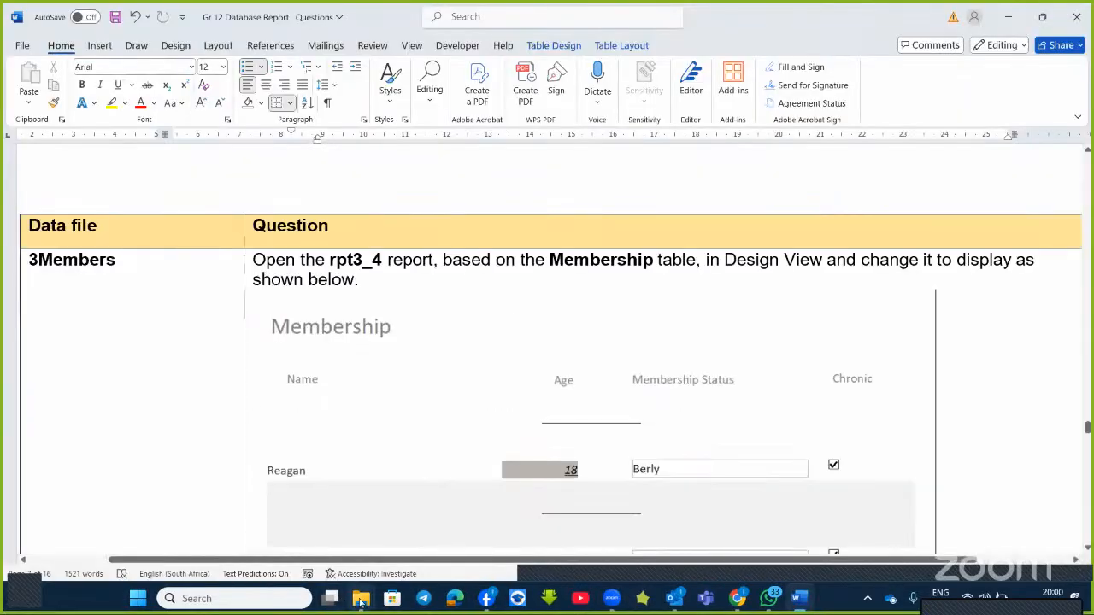
- Open the 3Members database from the Grade 12 Database Table Files folder
mouse_move(361, 601)
click(282, 517)
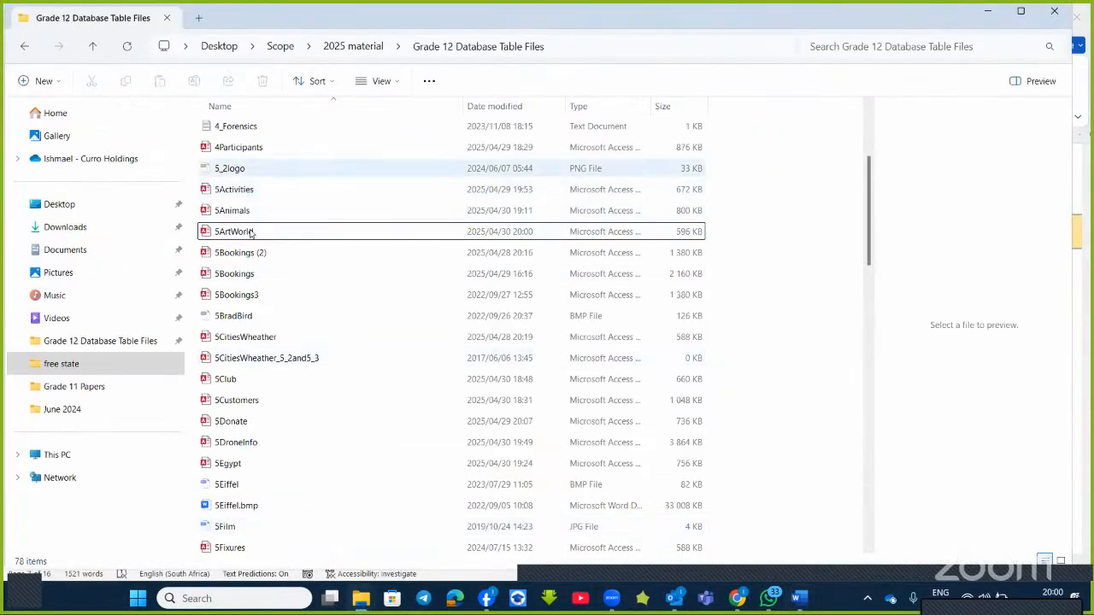
scroll(250, 232, up, 3)
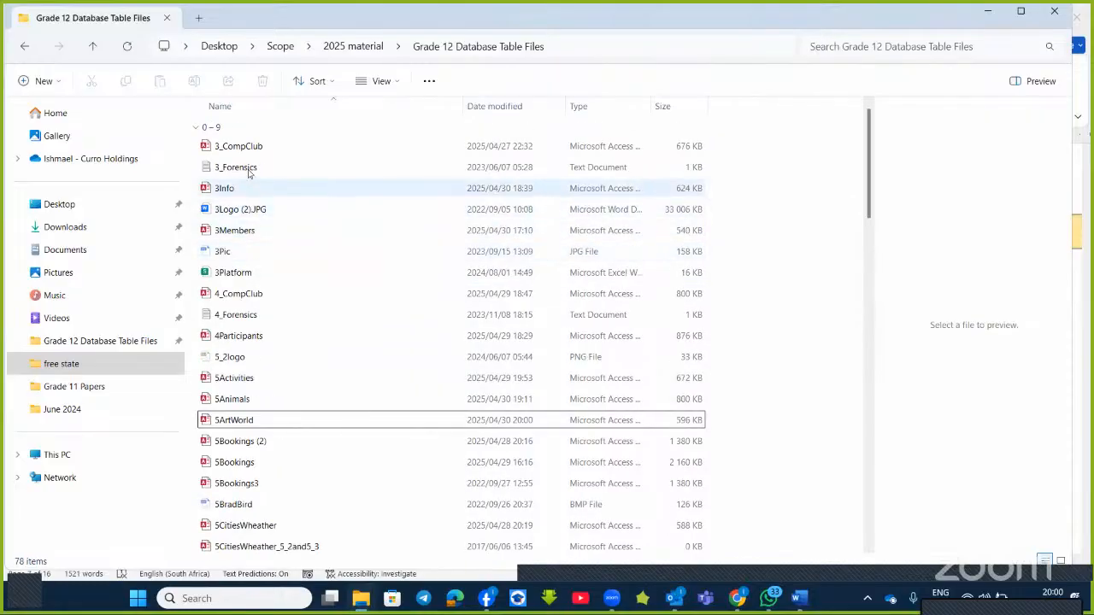
click(246, 231)
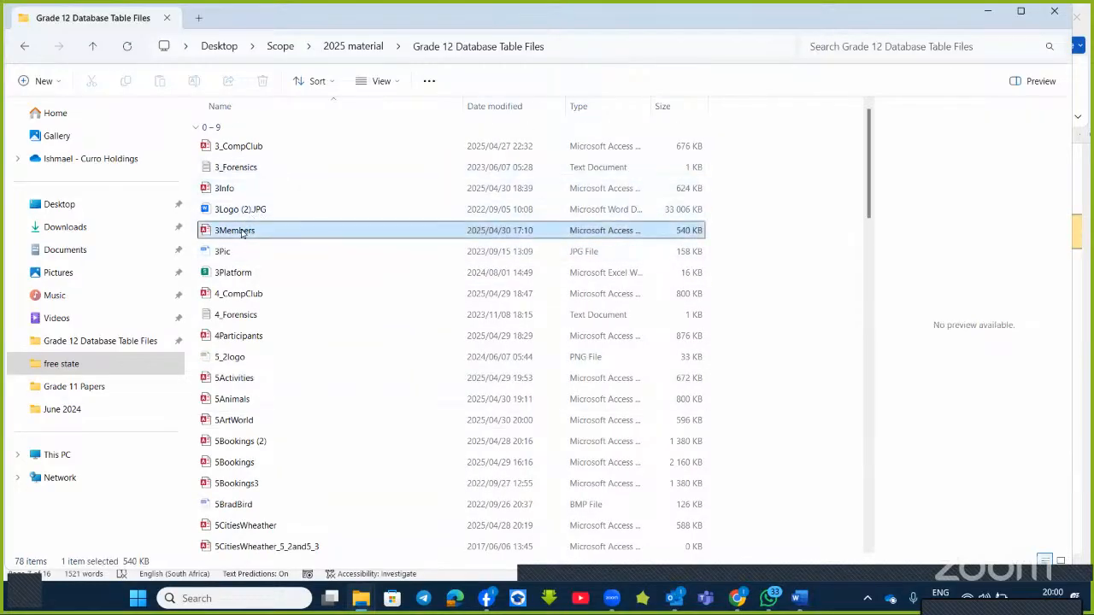
double_click(523, 232)
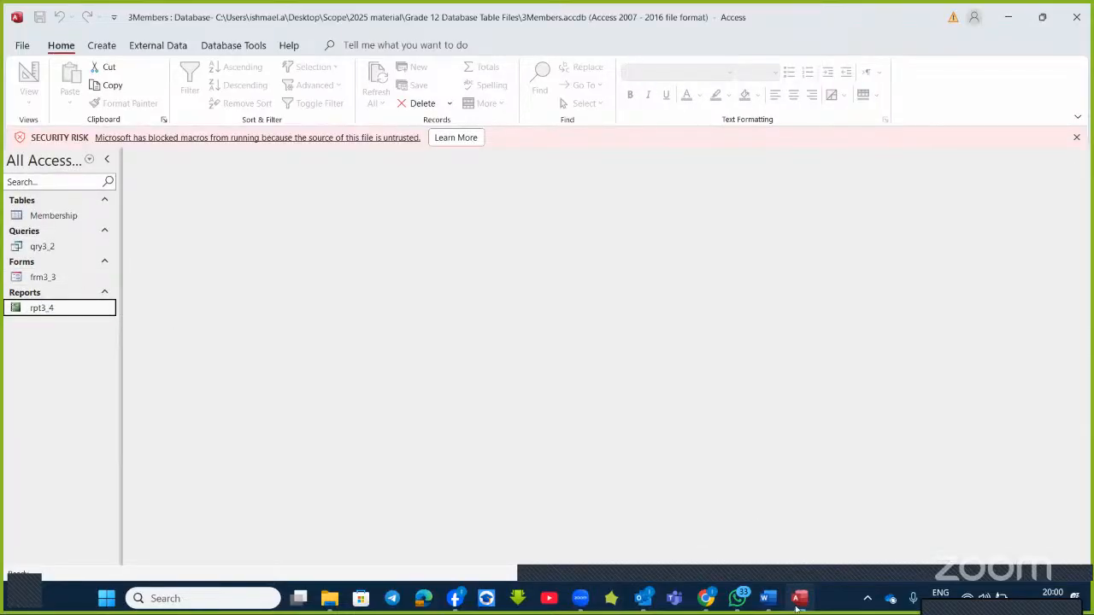
- Check the 3Members question in Word, then start the Report Wizard in the 3Members database, cancelling the wait for the printer connection
click(767, 607)
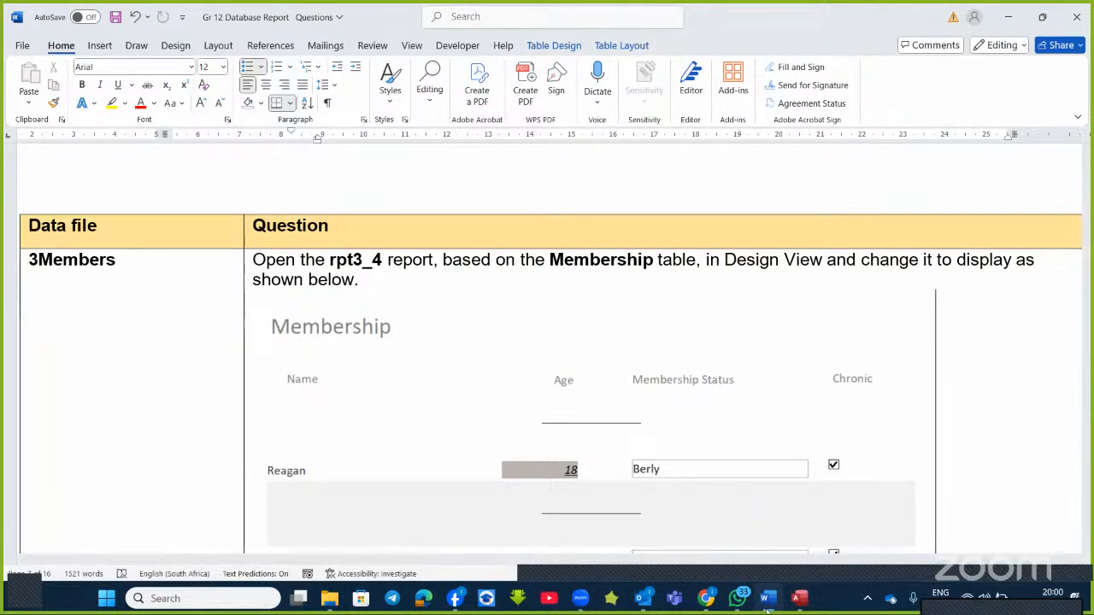
click(767, 604)
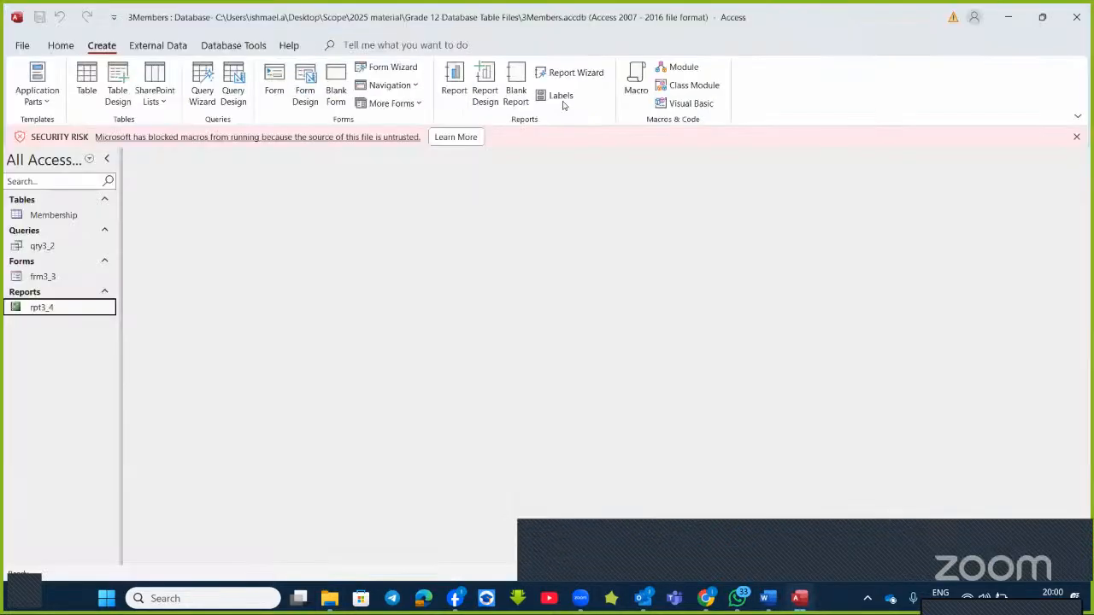
click(576, 74)
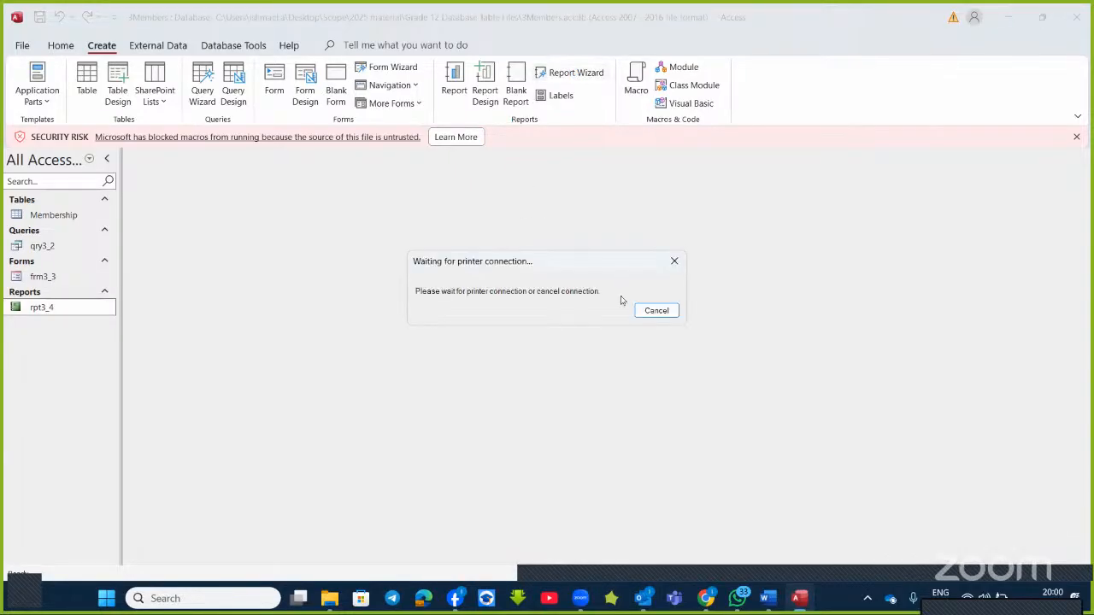
click(654, 311)
click(554, 337)
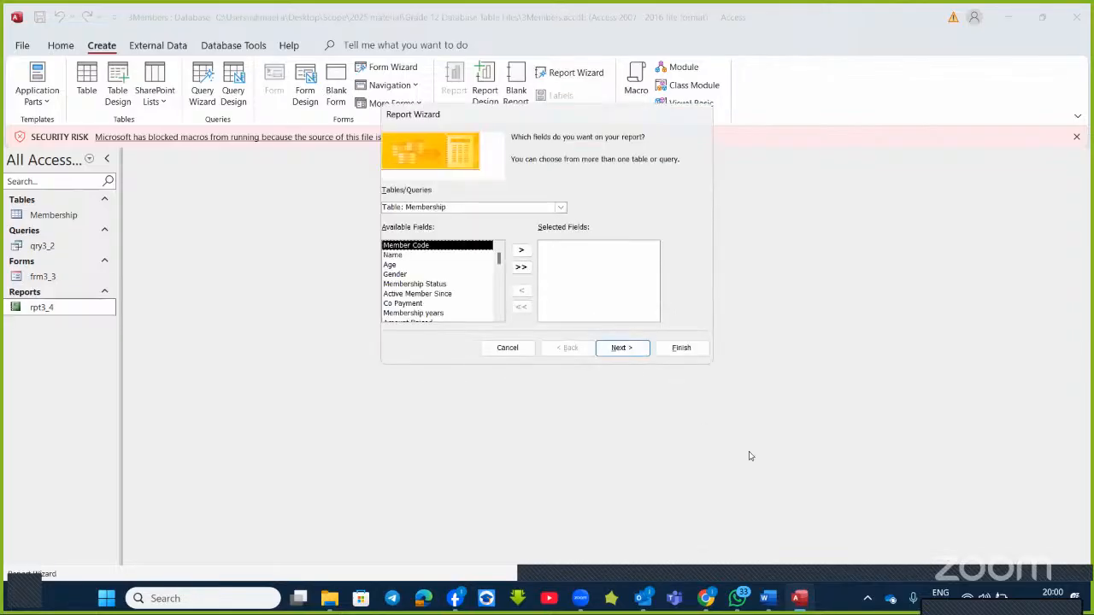
- Check the sample report's columns and add the Name, Age, Membership Status and Chronic fields of the Membership table to the report
click(769, 599)
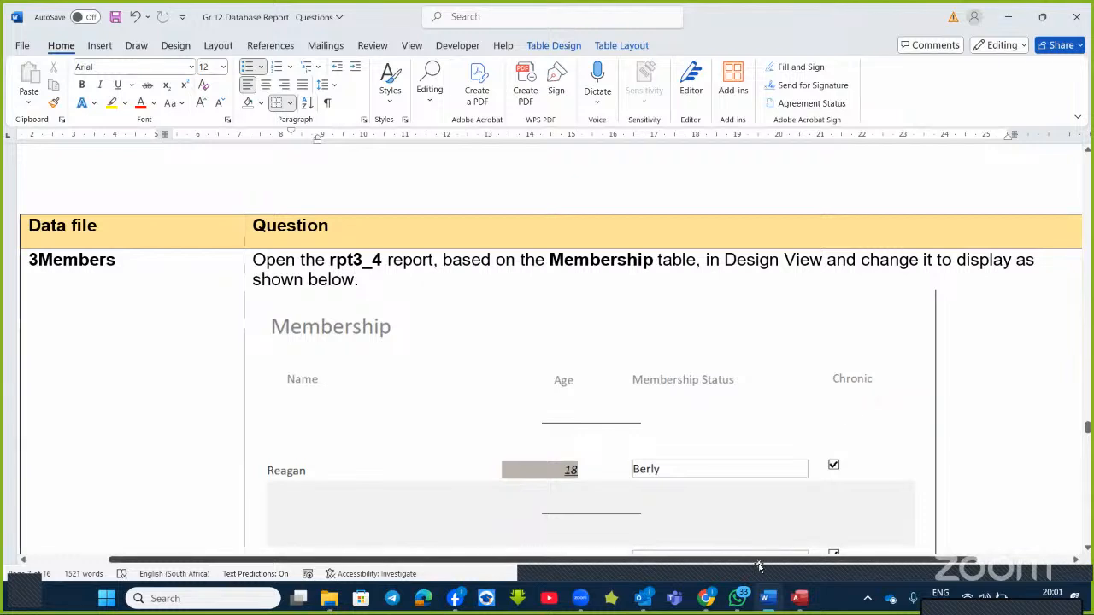
scroll(747, 478, down, 3)
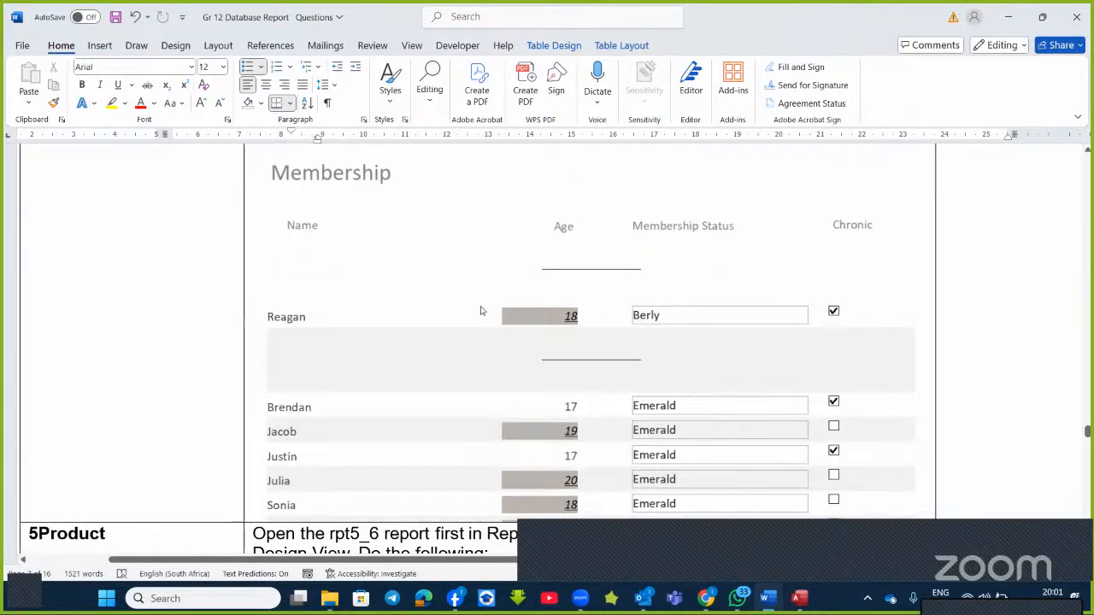
key(alt+Tab)
double_click(407, 255)
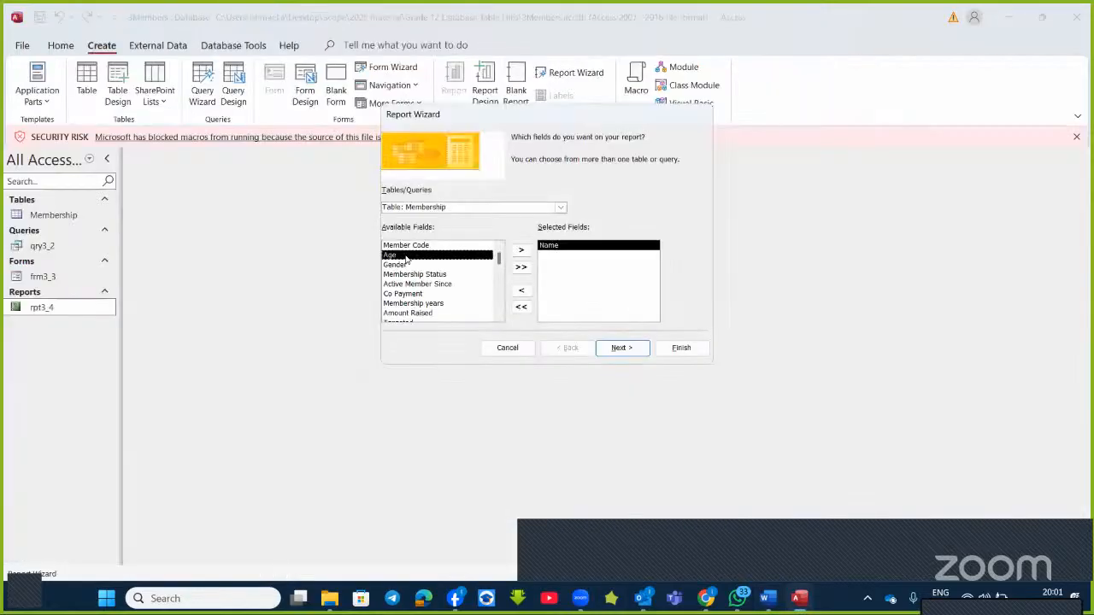
double_click(407, 255)
double_click(417, 266)
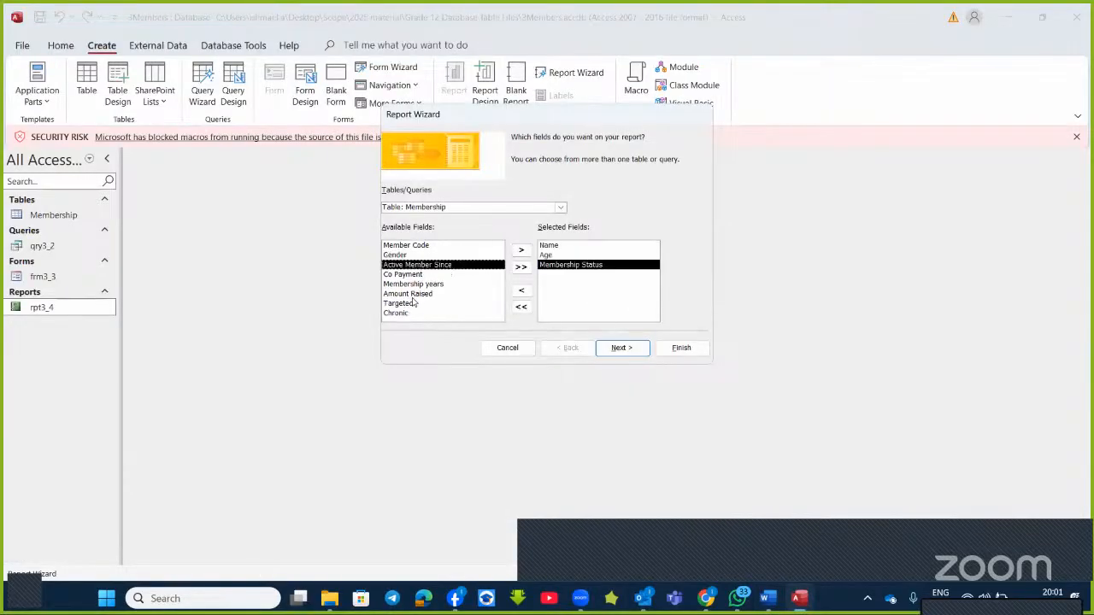
click(405, 313)
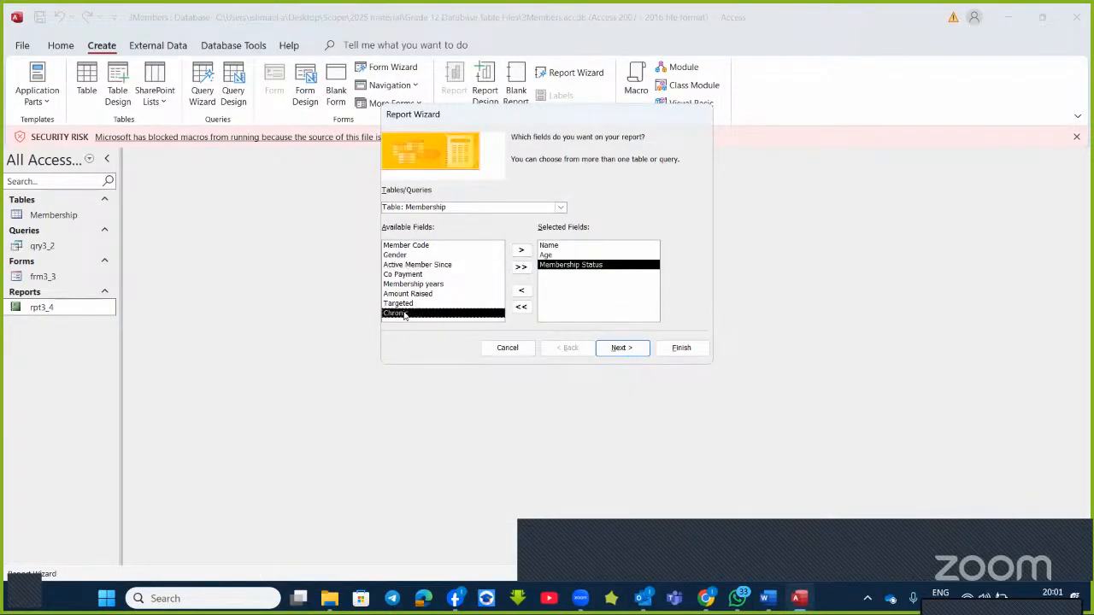
click(610, 345)
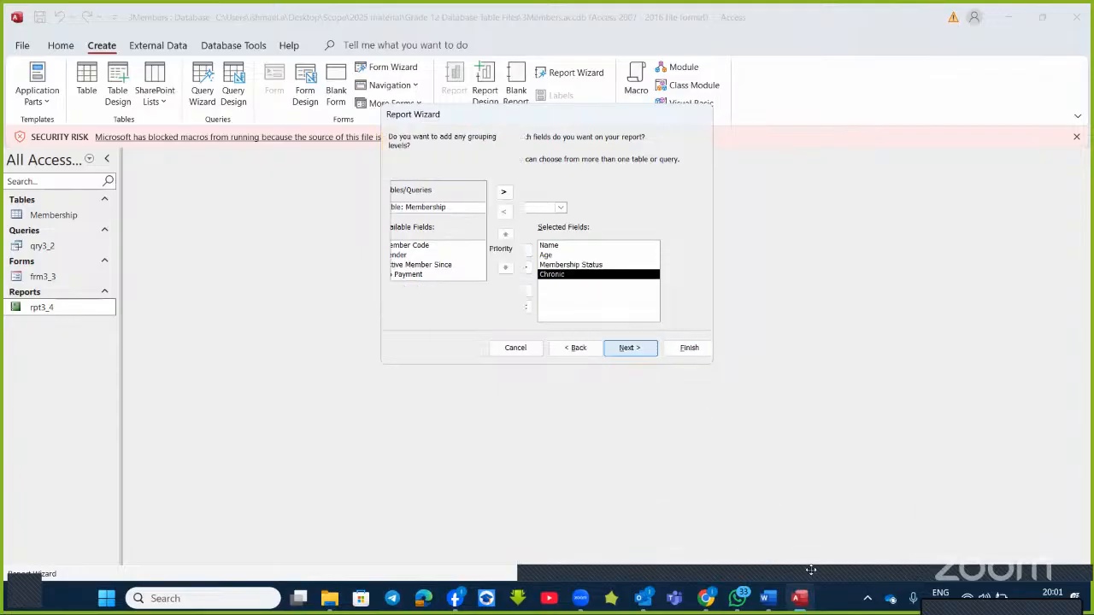
- Compare with the sample report, group the records by Membership Status and sort them by Name in ascending order
click(772, 605)
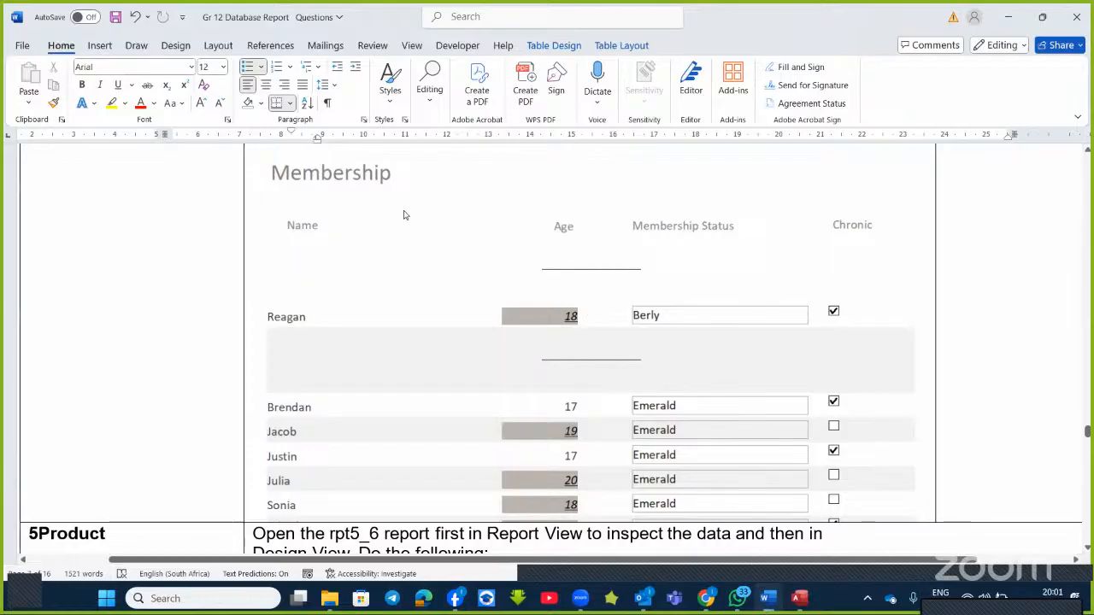
click(799, 598)
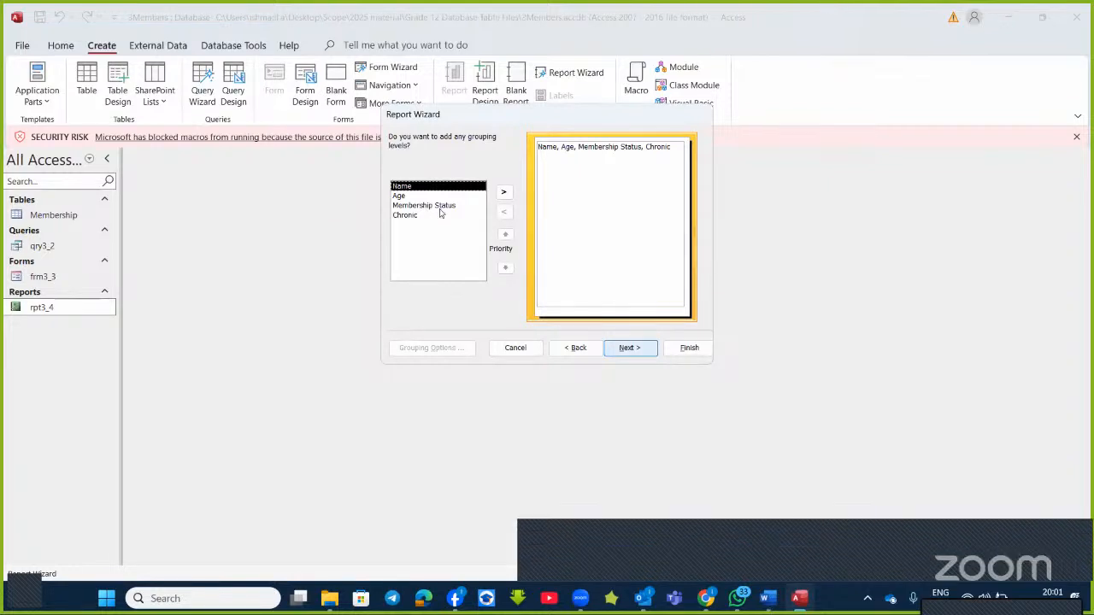
click(630, 349)
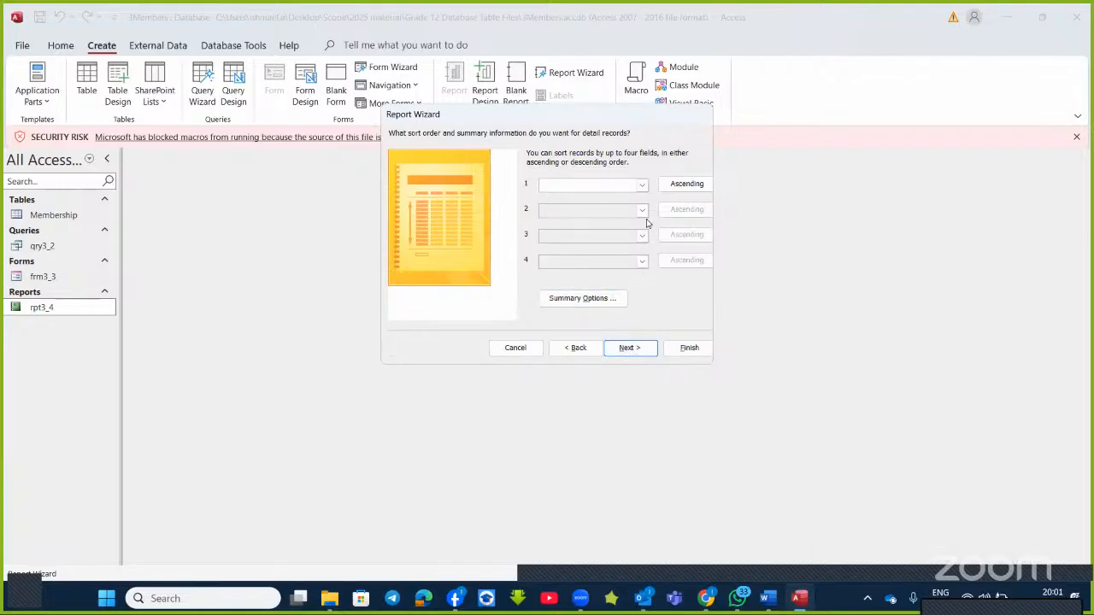
click(780, 598)
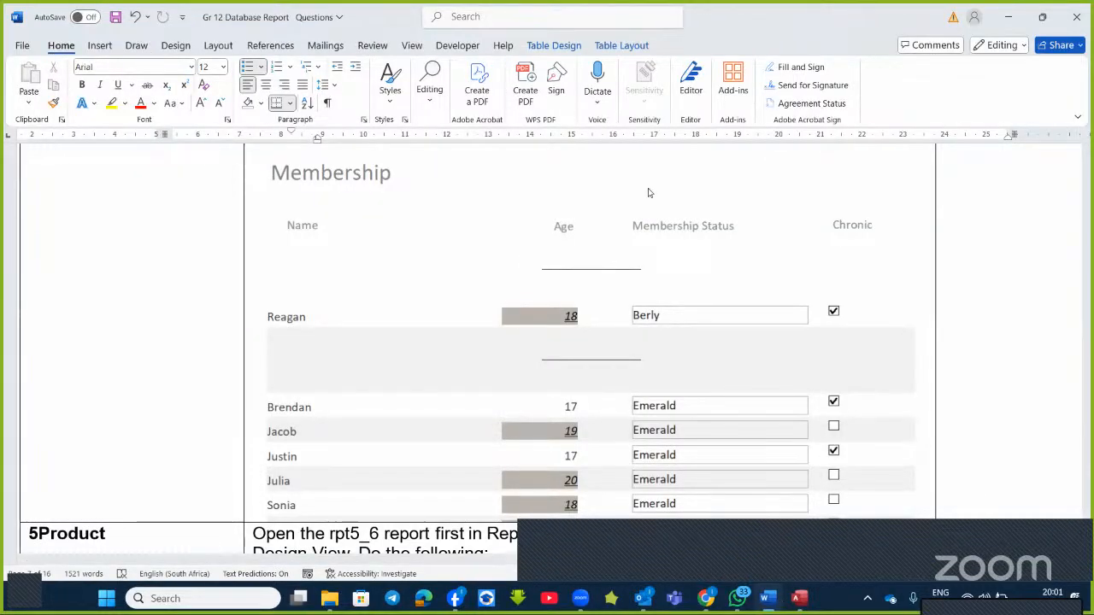
key(alt+Tab)
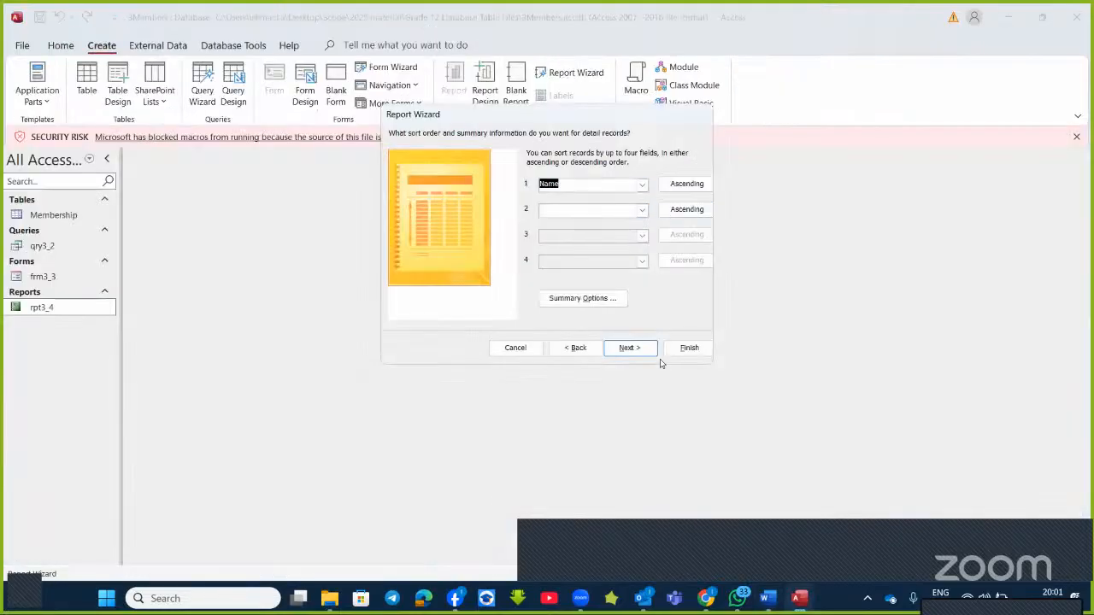
click(629, 348)
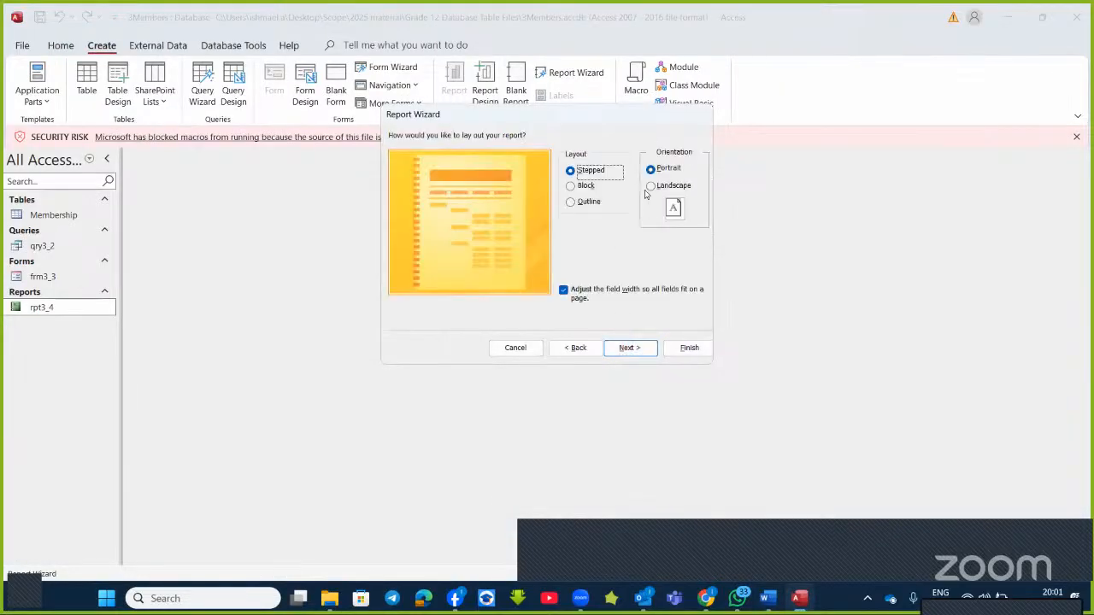
- Keep the Stepped layout in Landscape orientation and the title Membership, and finish the wizard with the option to modify the report's design
click(630, 348)
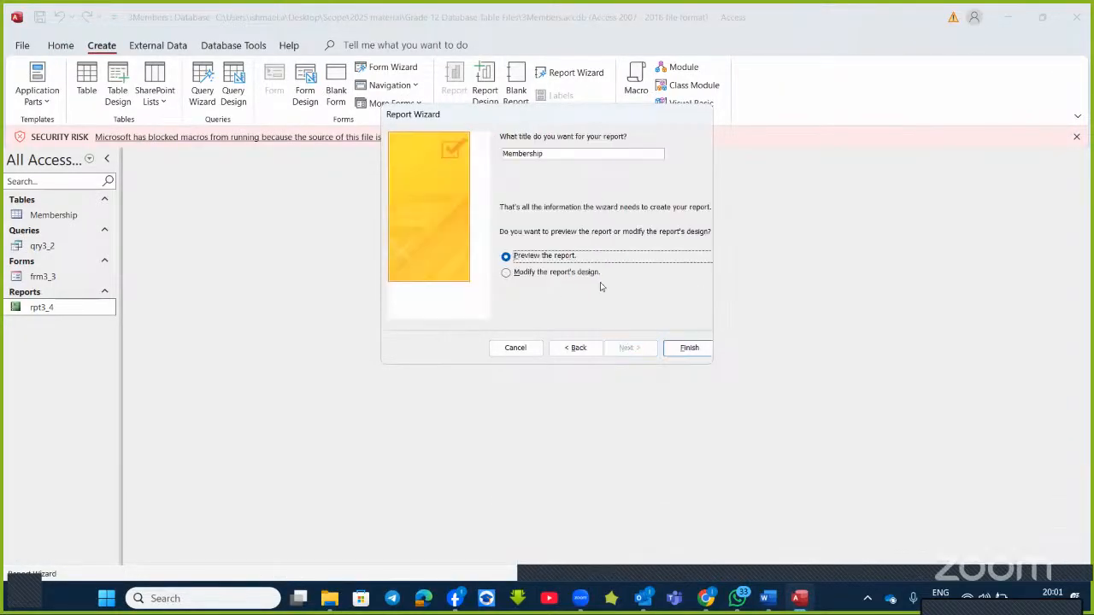
click(572, 273)
click(689, 348)
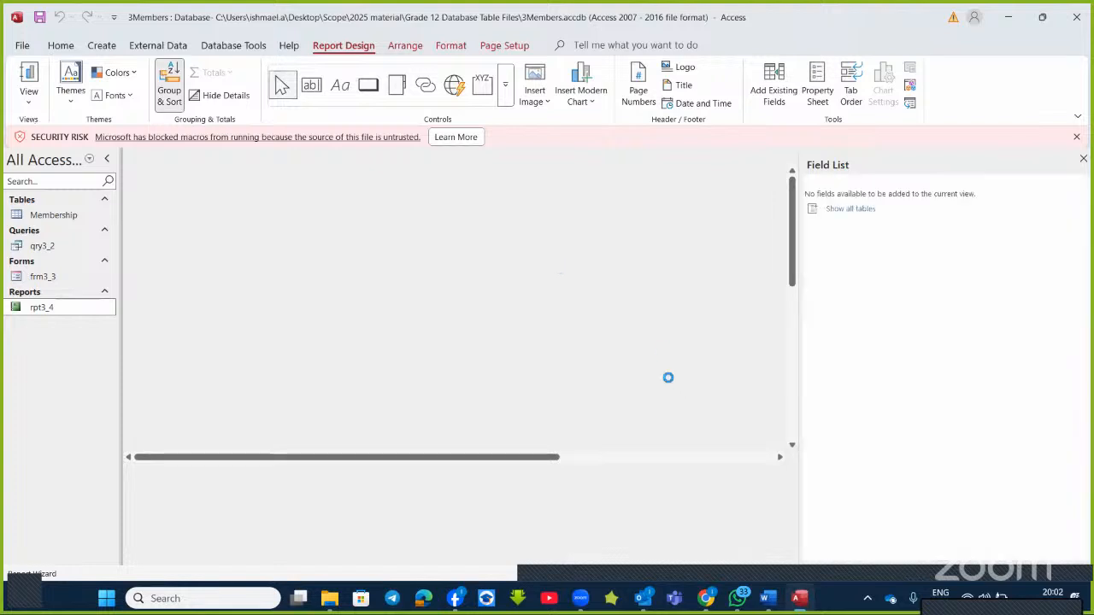
- Check the sample report again, close the field list and enlarge the report's Detail section to about 1.5 cm high
click(769, 598)
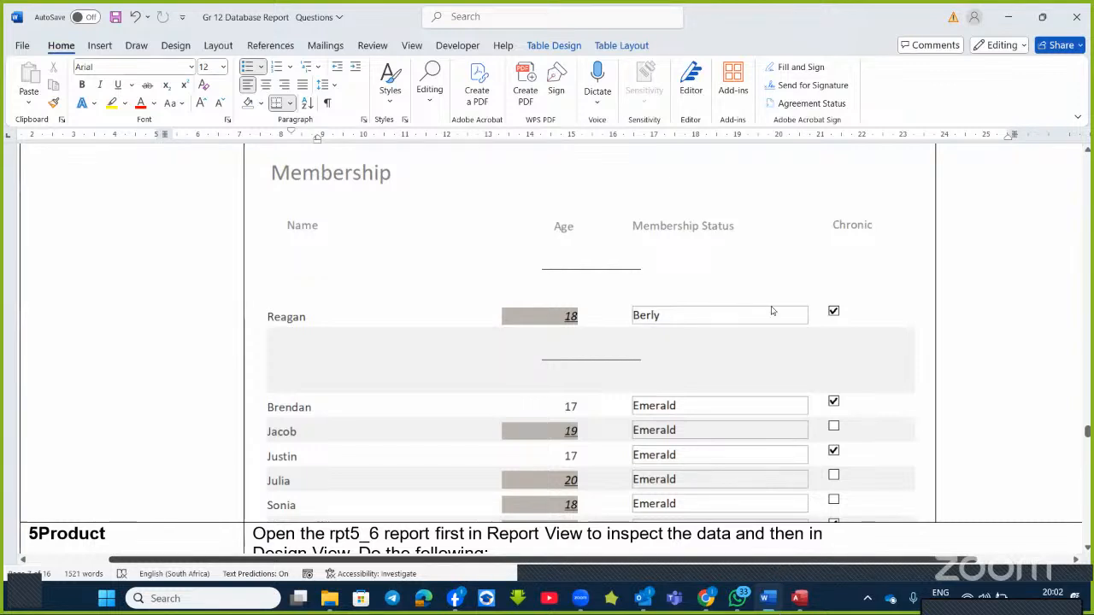
key(alt+Tab)
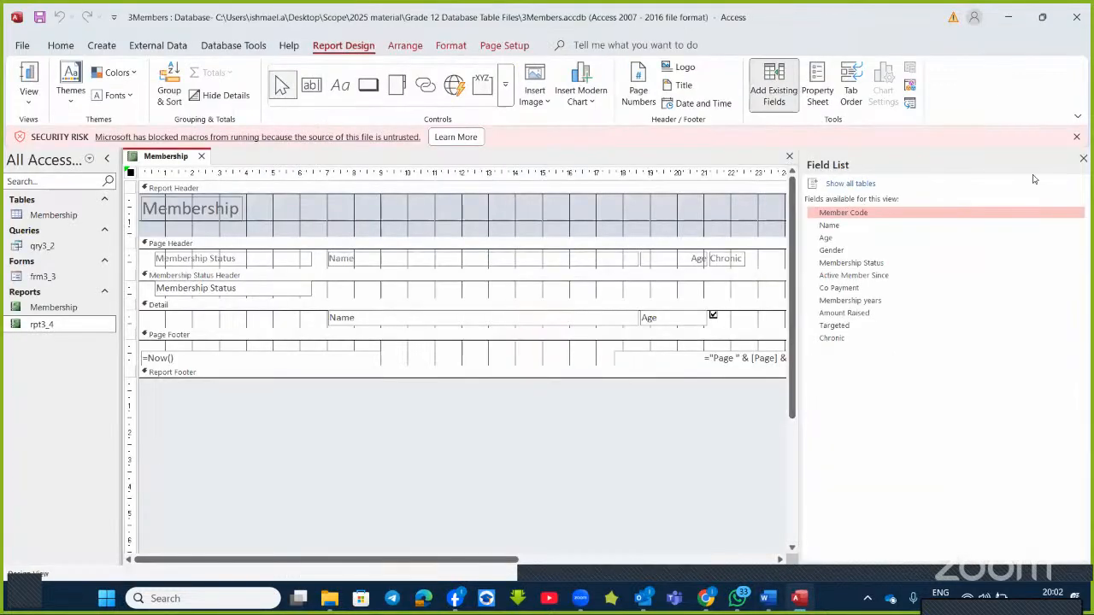
click(1084, 161)
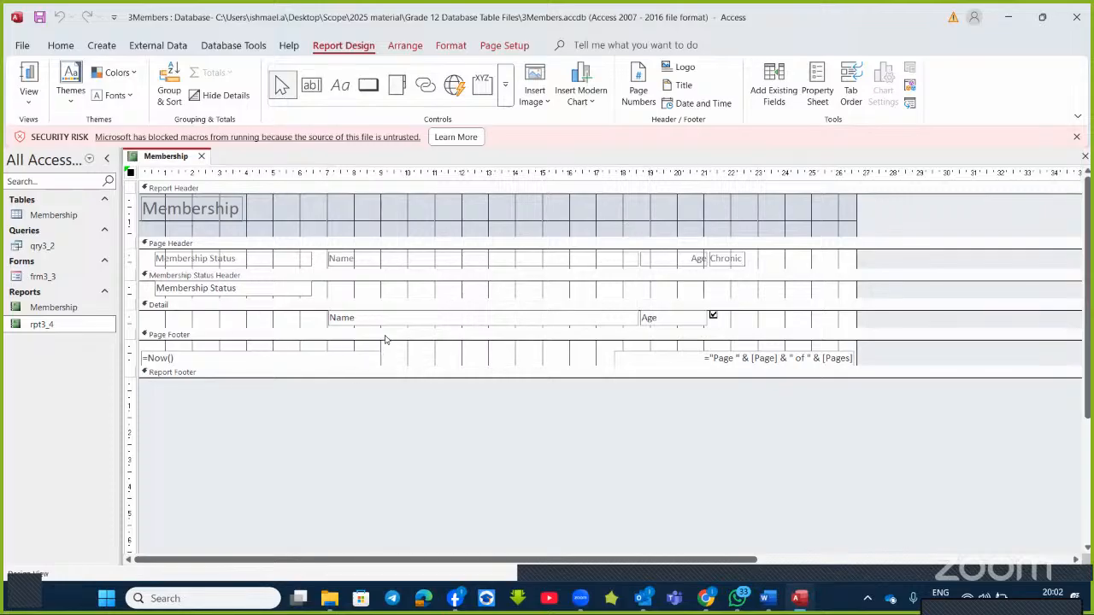
drag(391, 331, 393, 352)
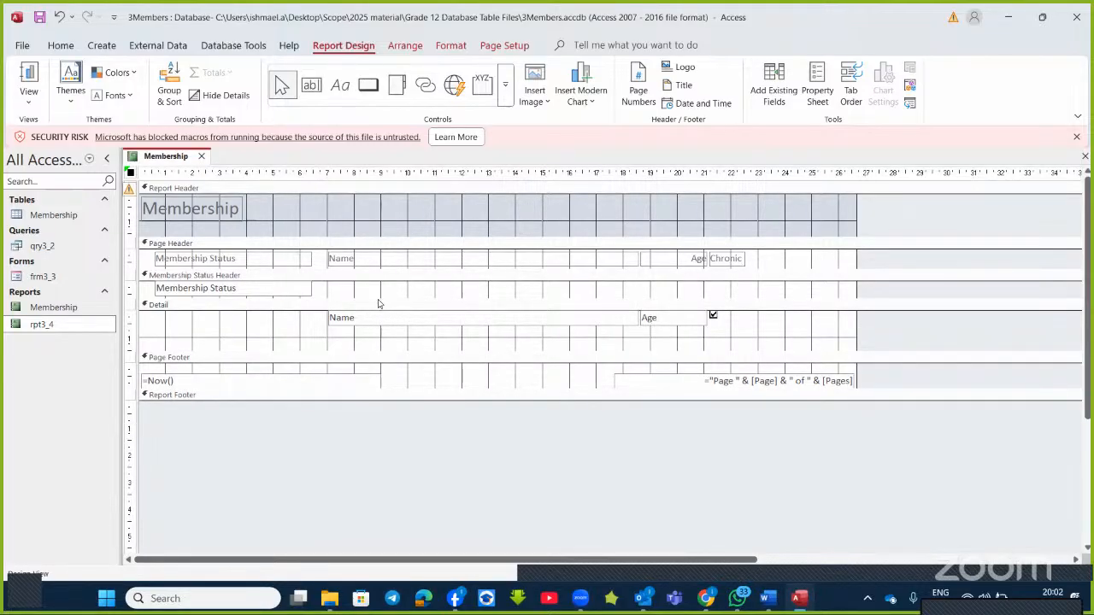
- Outline the Membership Status text box in the group header with the second-thinnest line thickness and display the report in Report View
click(231, 288)
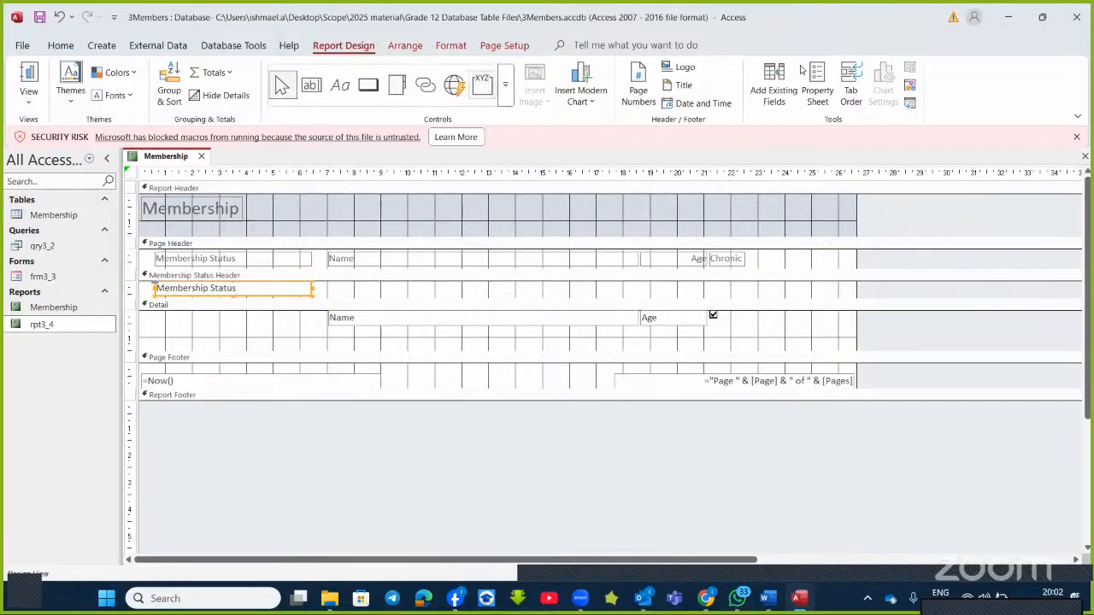
click(452, 46)
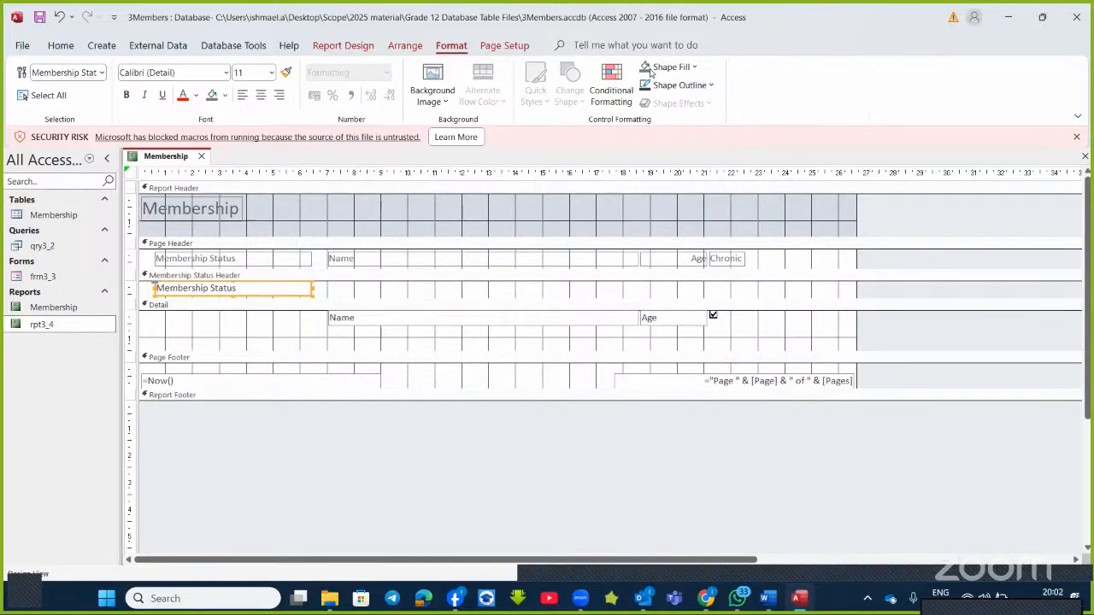
click(711, 86)
mouse_move(796, 485)
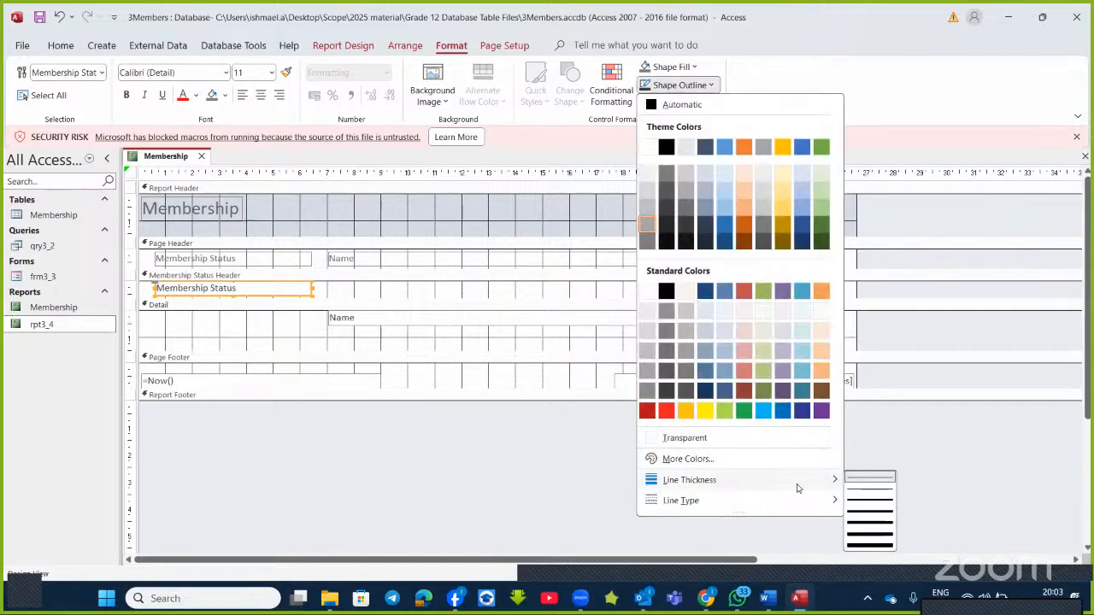
click(858, 495)
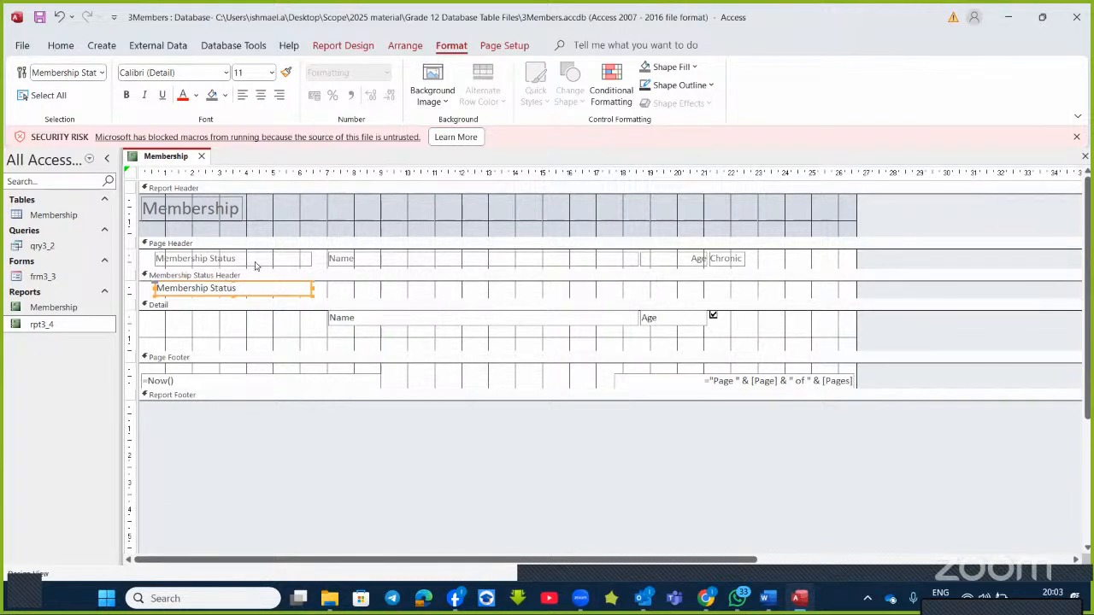
click(69, 48)
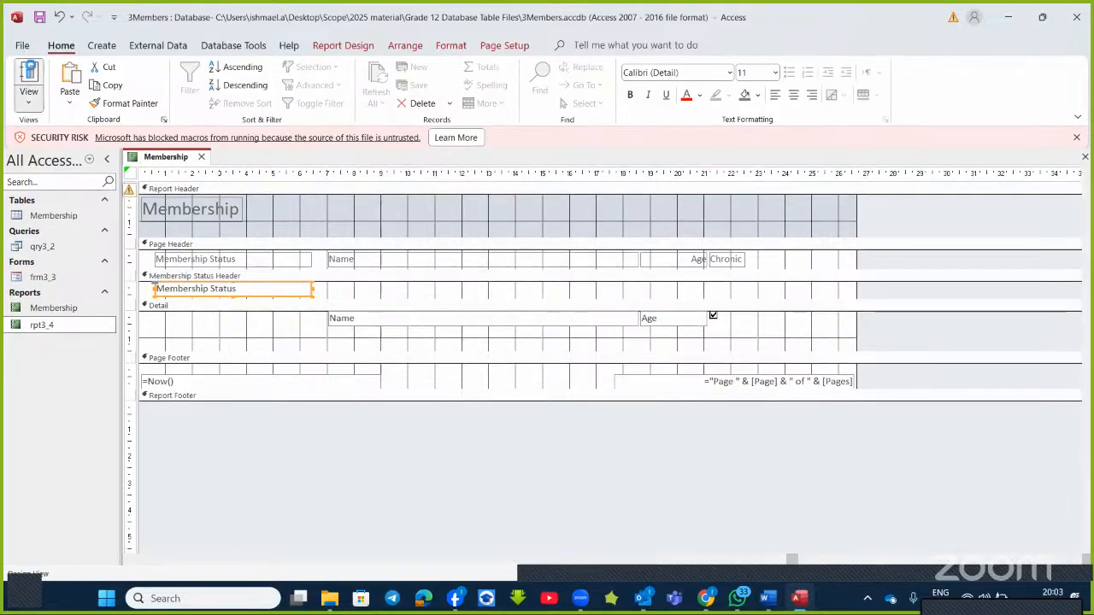
click(35, 79)
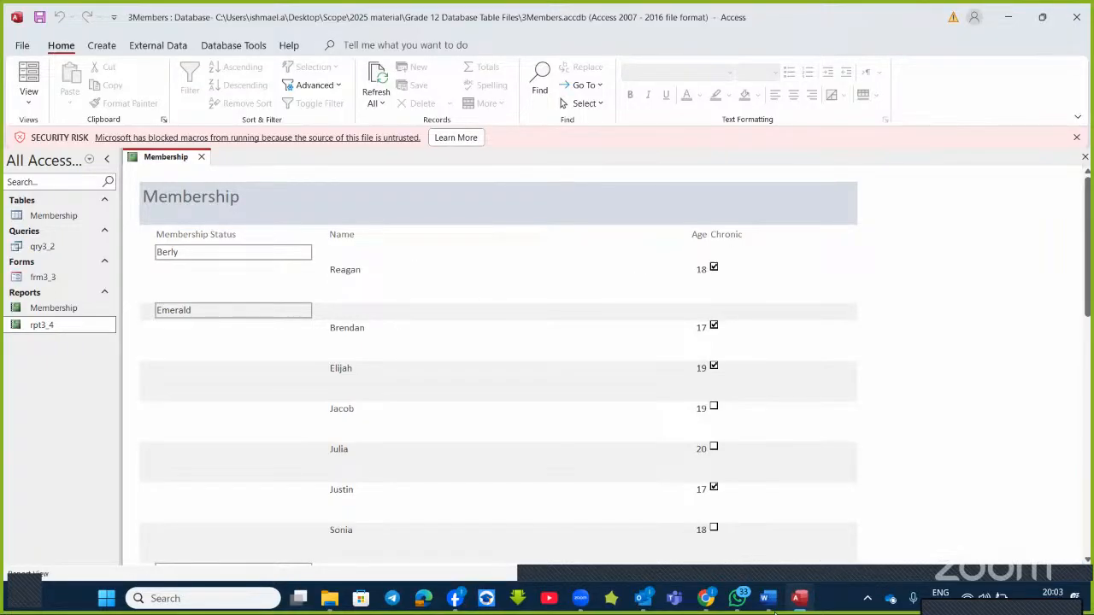
- Compare the report's column order and layout with the sample in the Word document, and return the report to Design View
click(762, 602)
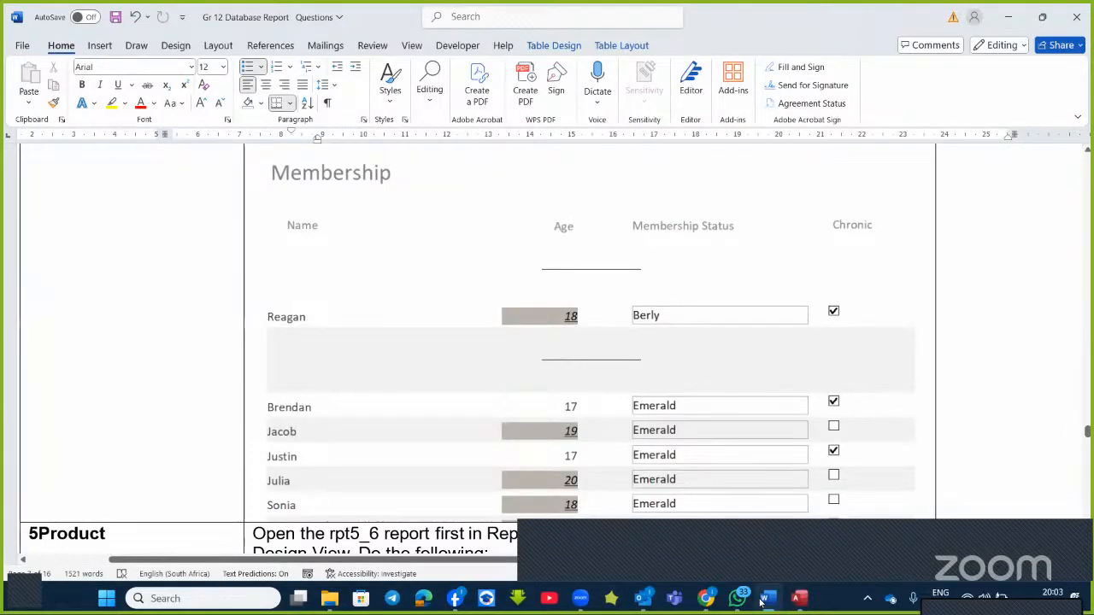
click(763, 601)
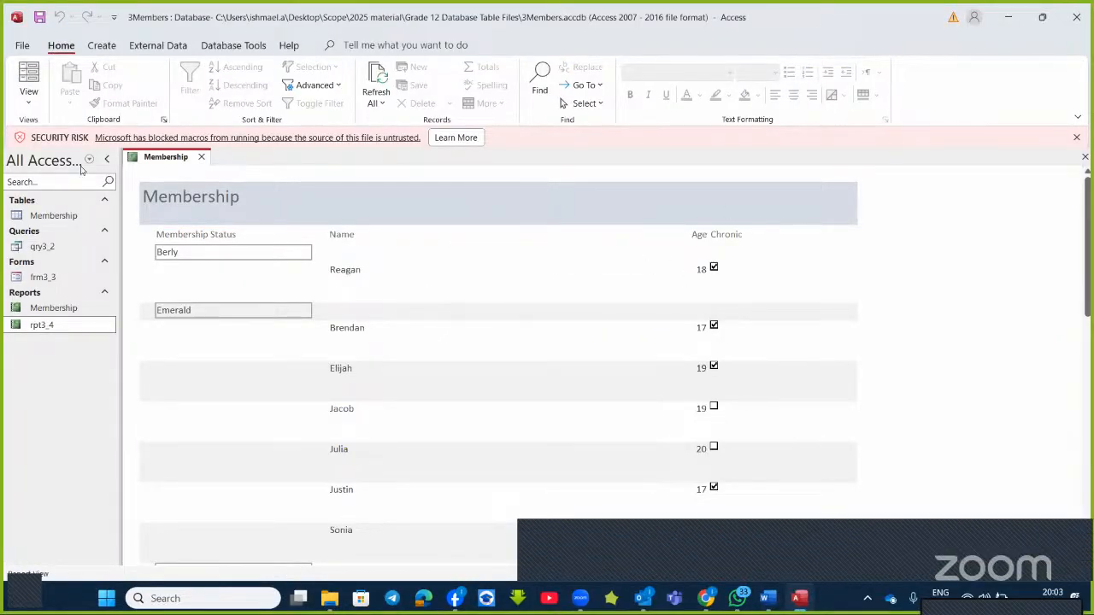
click(39, 104)
click(63, 211)
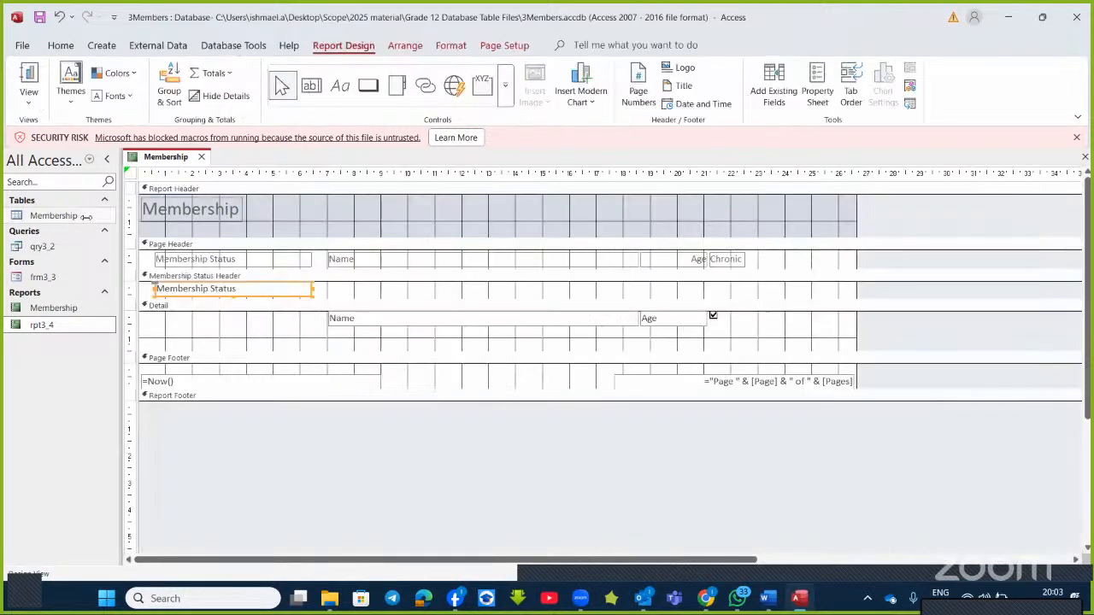
- Rearrange the Page Header labels across the report in the order Name, Age, Membership Status, Chronic
click(214, 256)
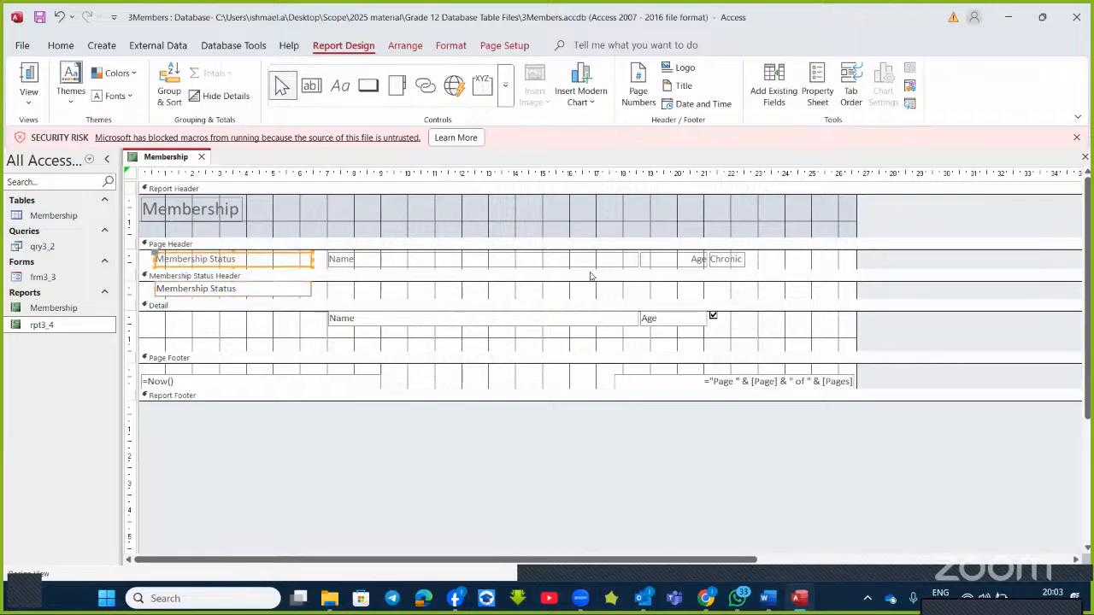
click(740, 259)
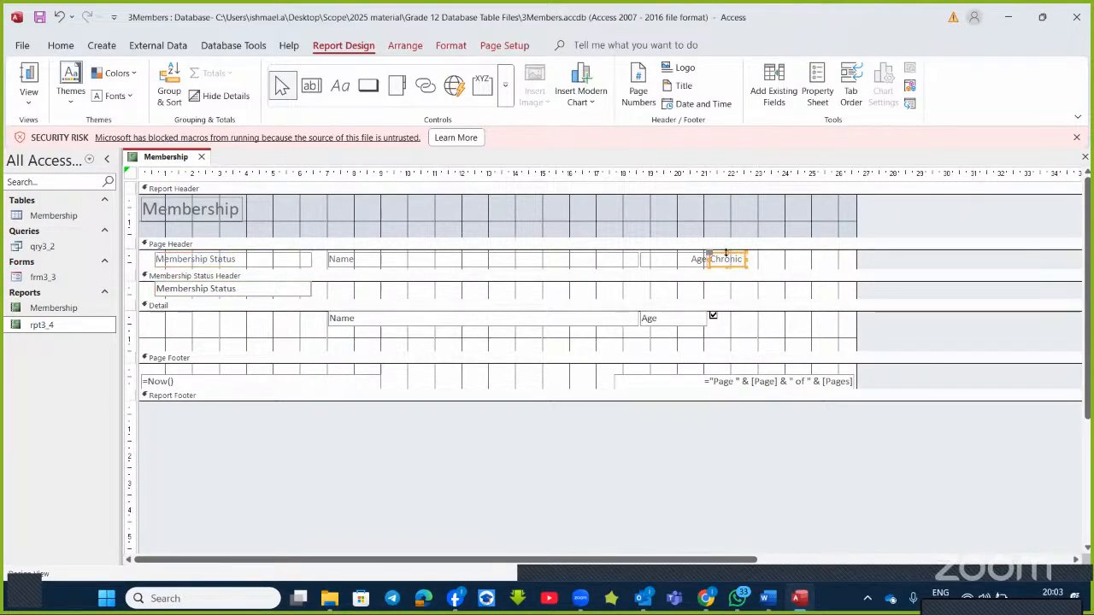
drag(732, 252, 825, 254)
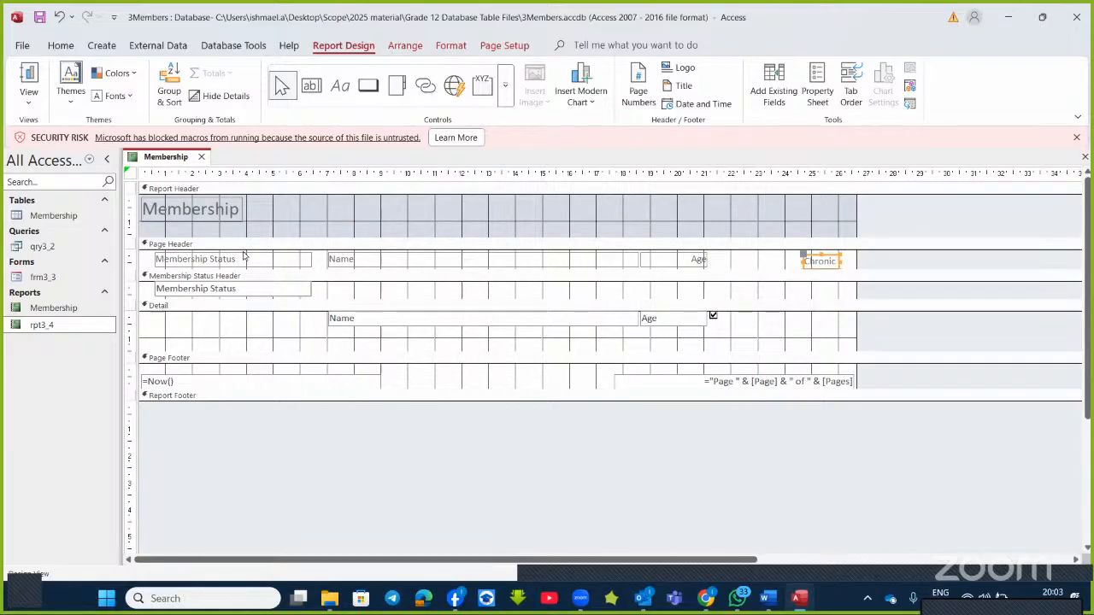
drag(249, 255, 706, 259)
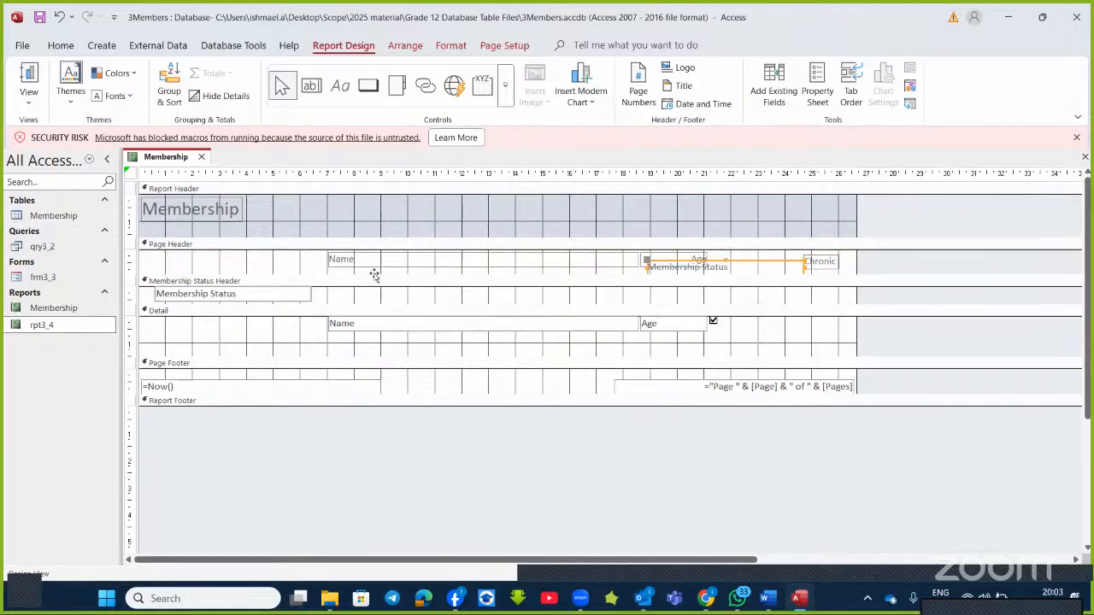
drag(372, 268, 191, 263)
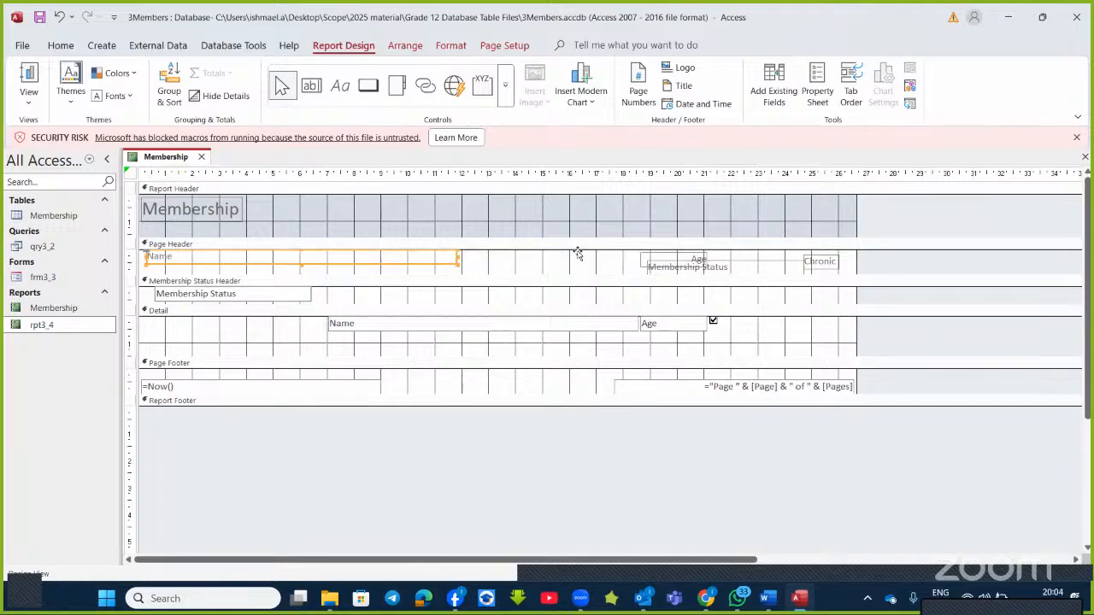
click(644, 258)
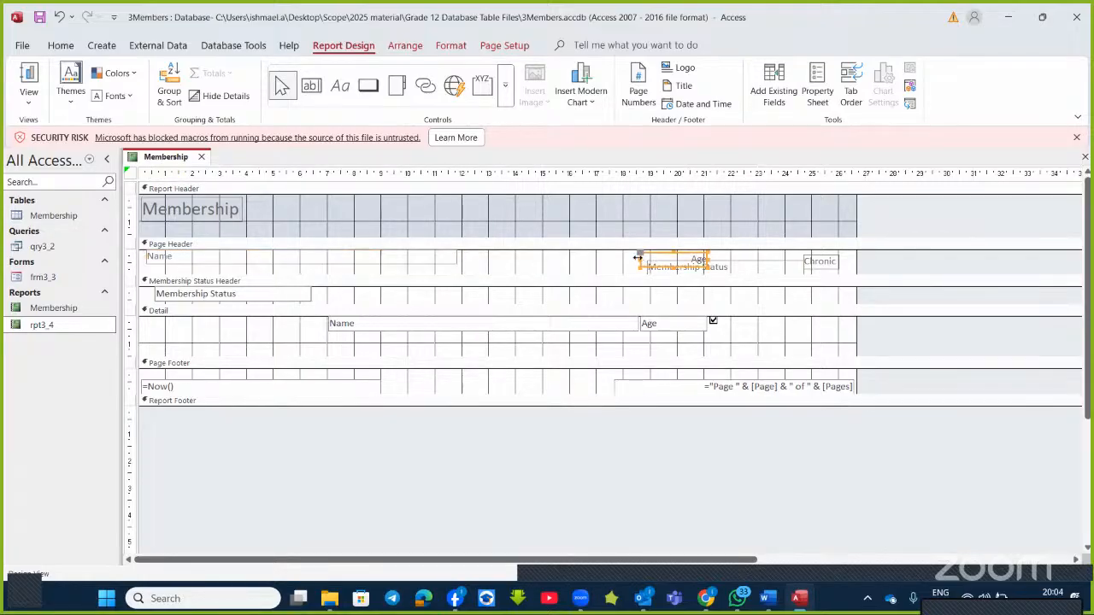
drag(647, 255, 508, 257)
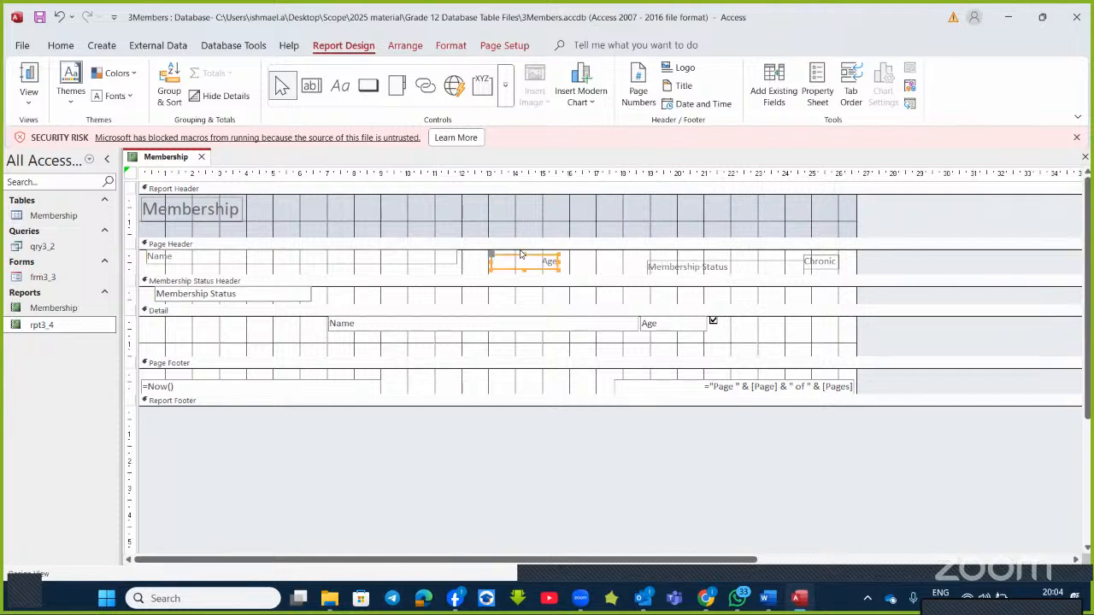
click(690, 264)
drag(690, 264, 647, 256)
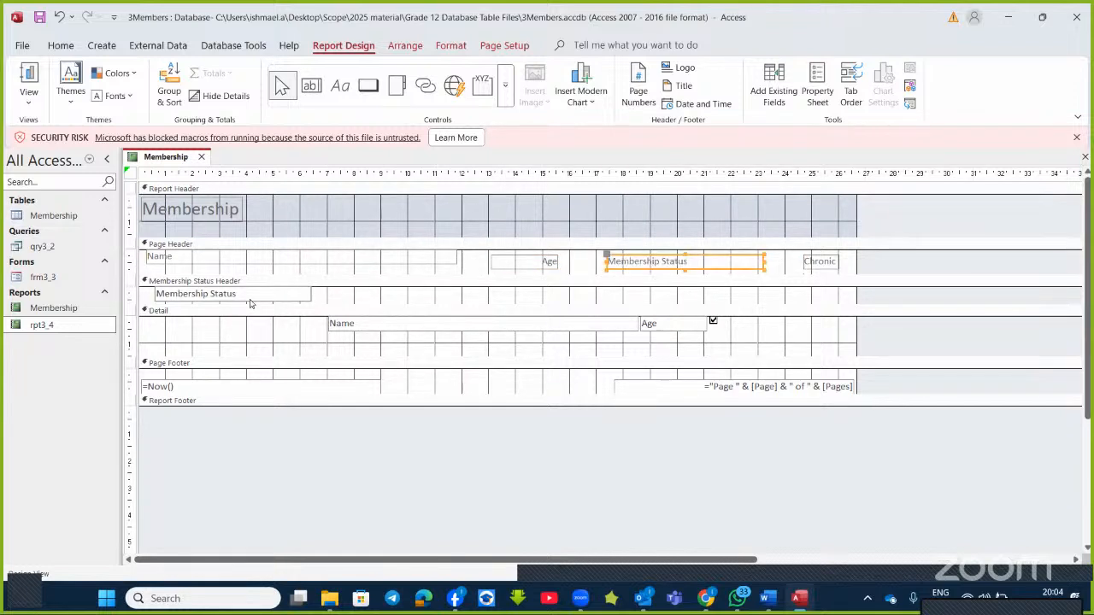
- Move the Membership Status box in the group header and the Age, Name and Chronic fields in Detail beneath their matching column labels
drag(249, 303, 684, 304)
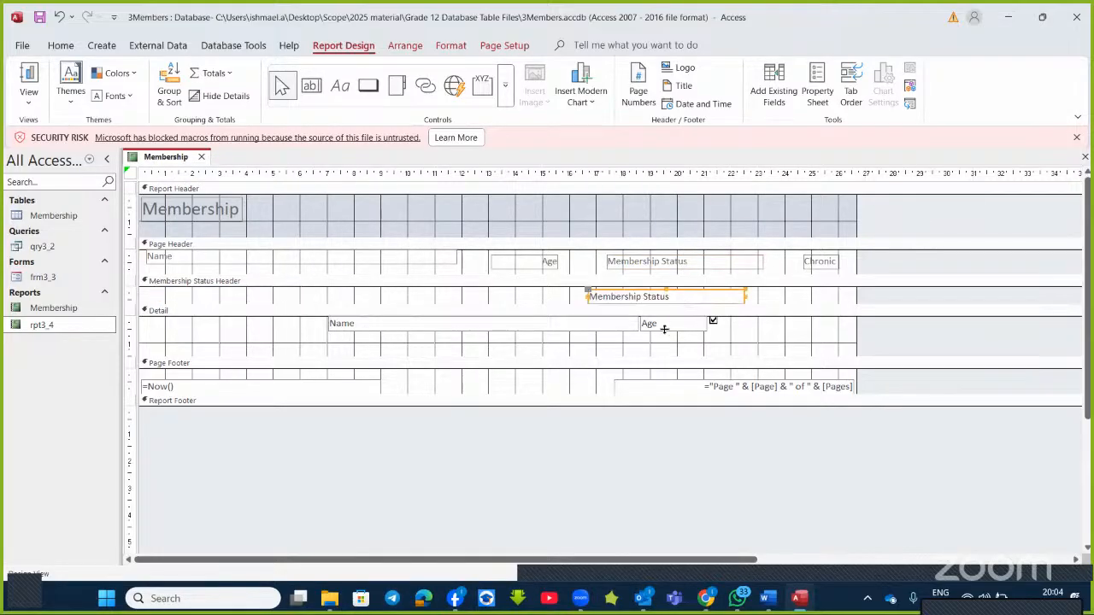
click(664, 329)
drag(666, 329, 514, 323)
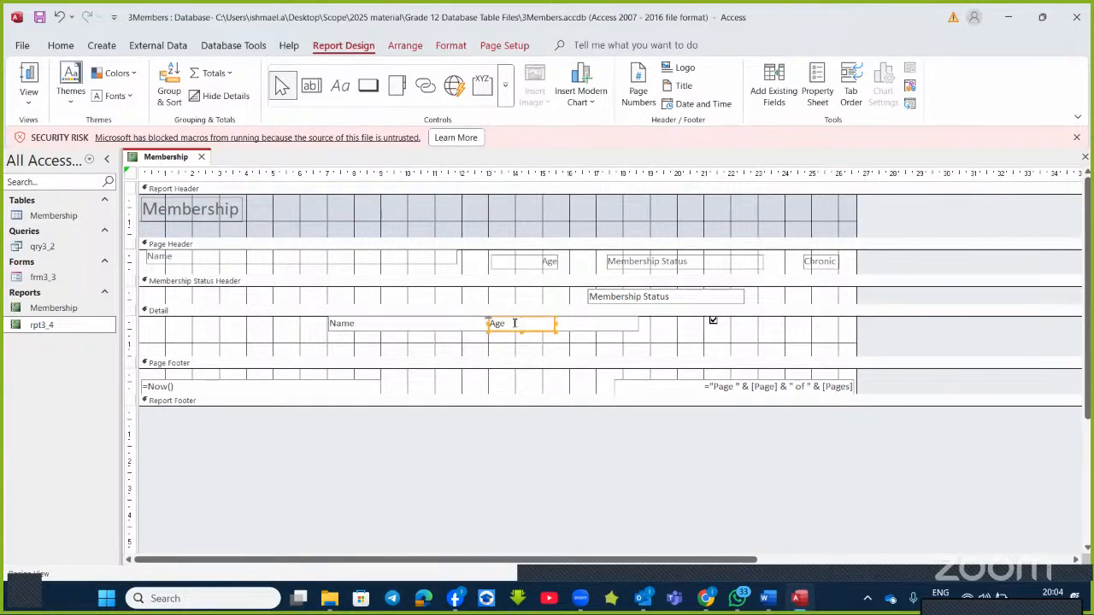
click(365, 326)
drag(364, 327, 180, 327)
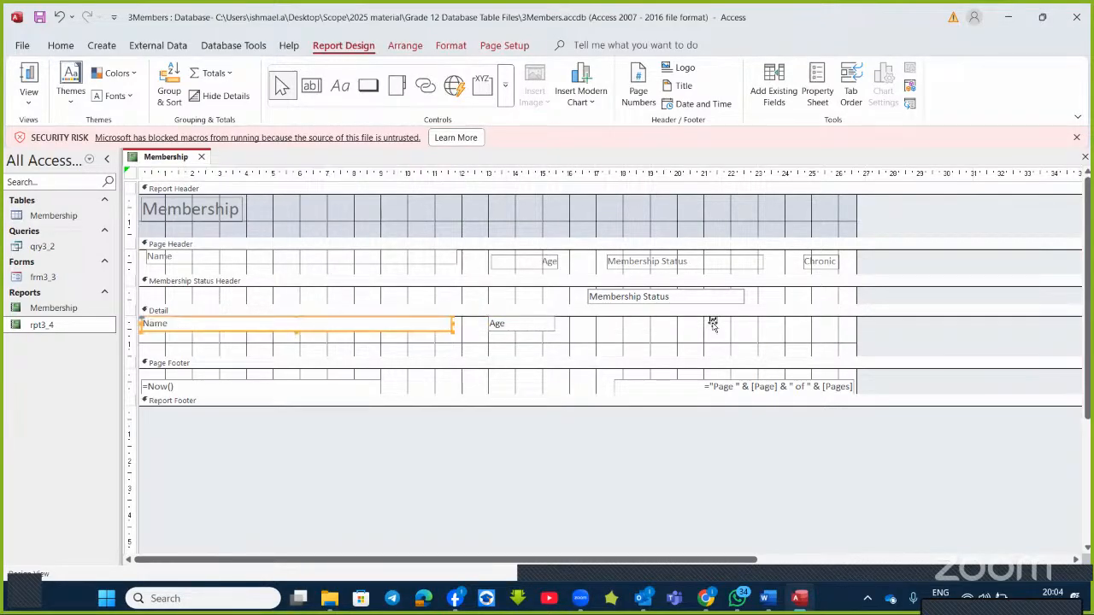
drag(713, 325, 820, 324)
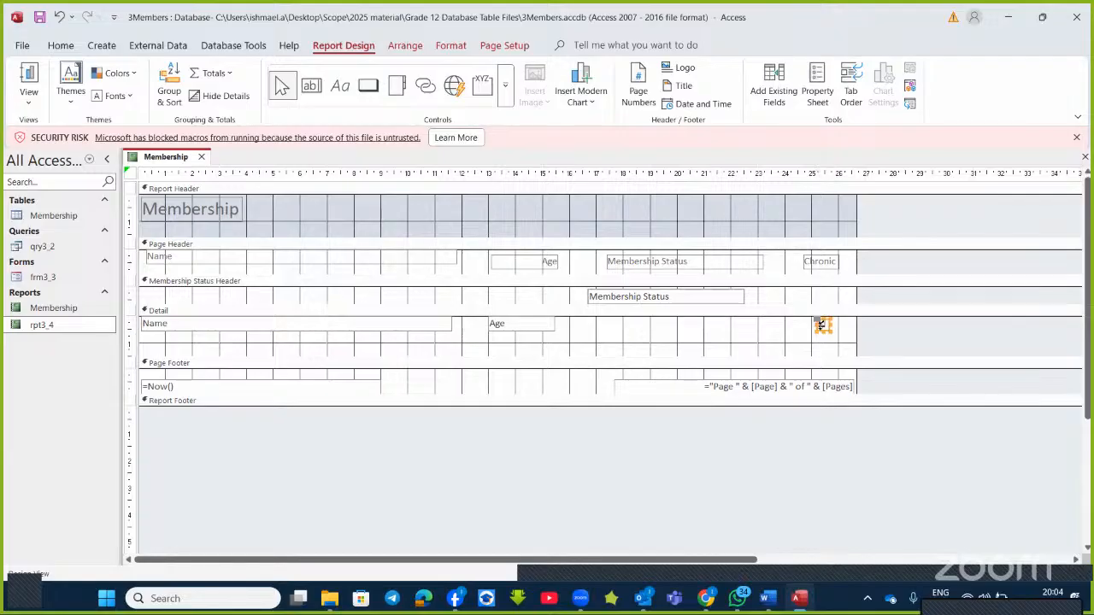
- Check the sample report, try to draw a line below the Age label in the Page Header, and undo it
click(507, 101)
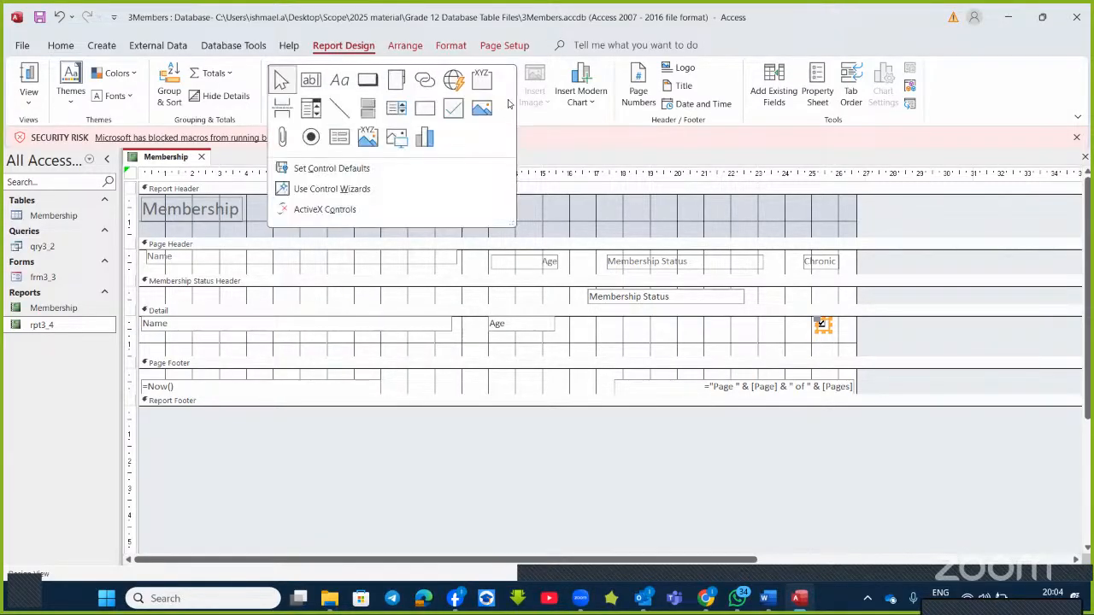
click(339, 110)
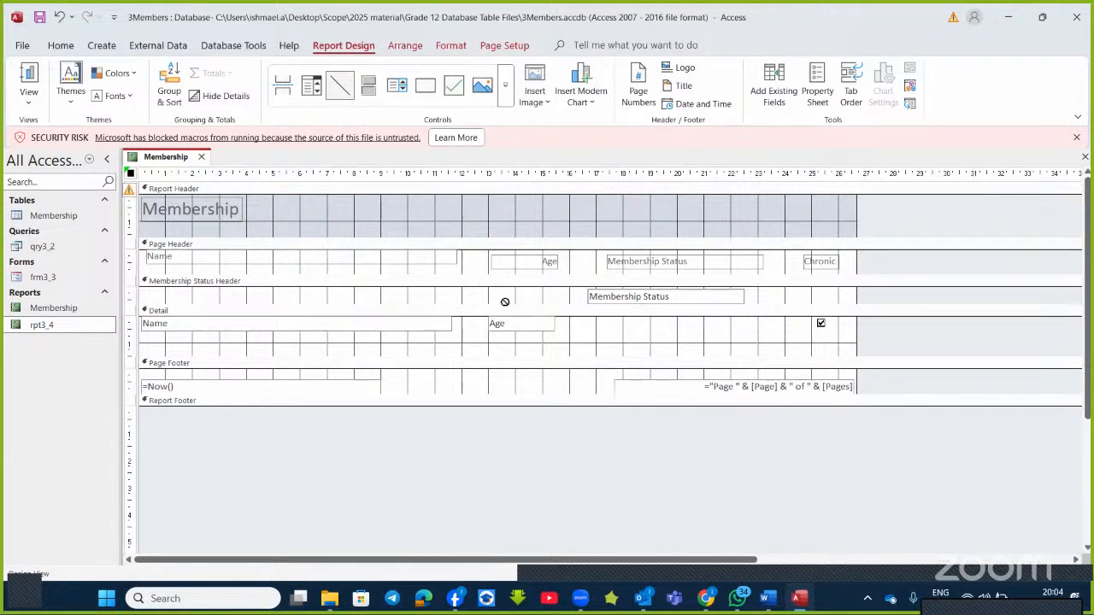
click(778, 608)
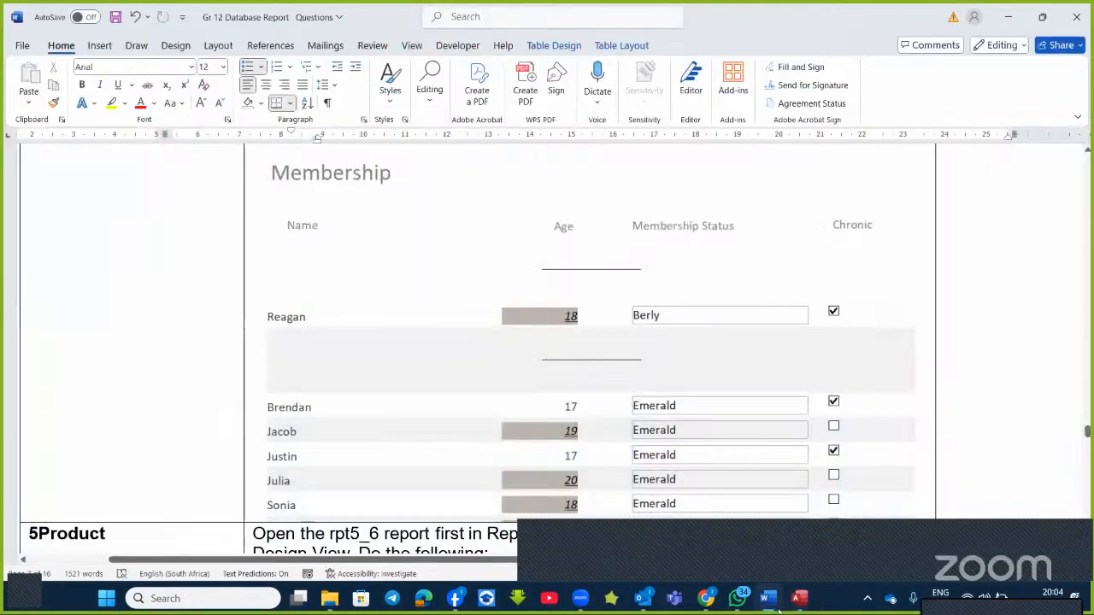
click(778, 608)
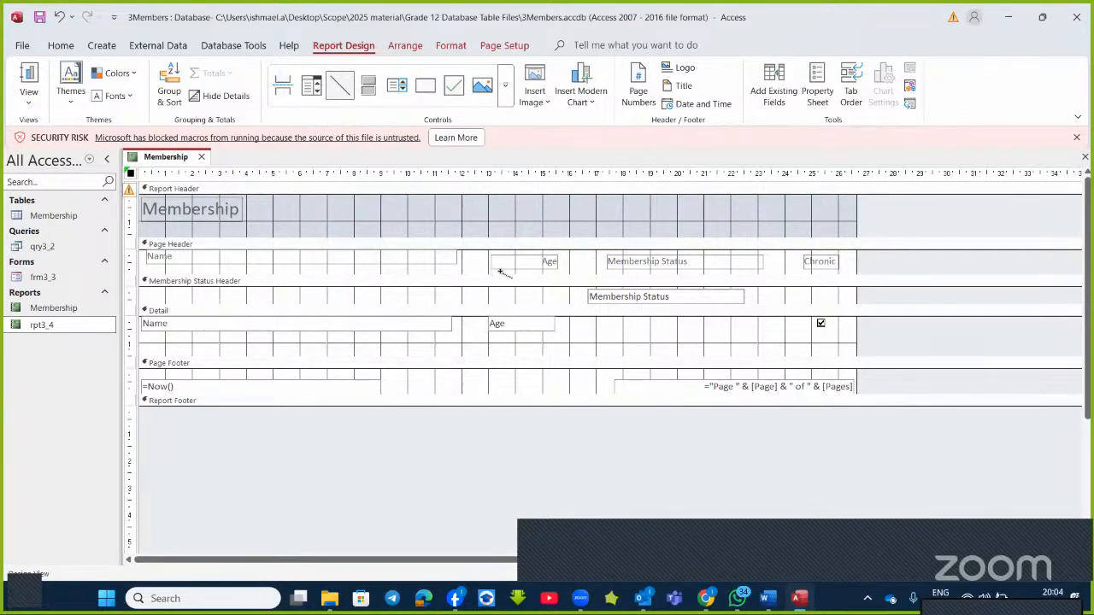
mouse_move(492, 275)
mouse_down()
mouse_move(562, 294)
mouse_move(547, 311)
mouse_move(571, 319)
mouse_move(558, 308)
mouse_up()
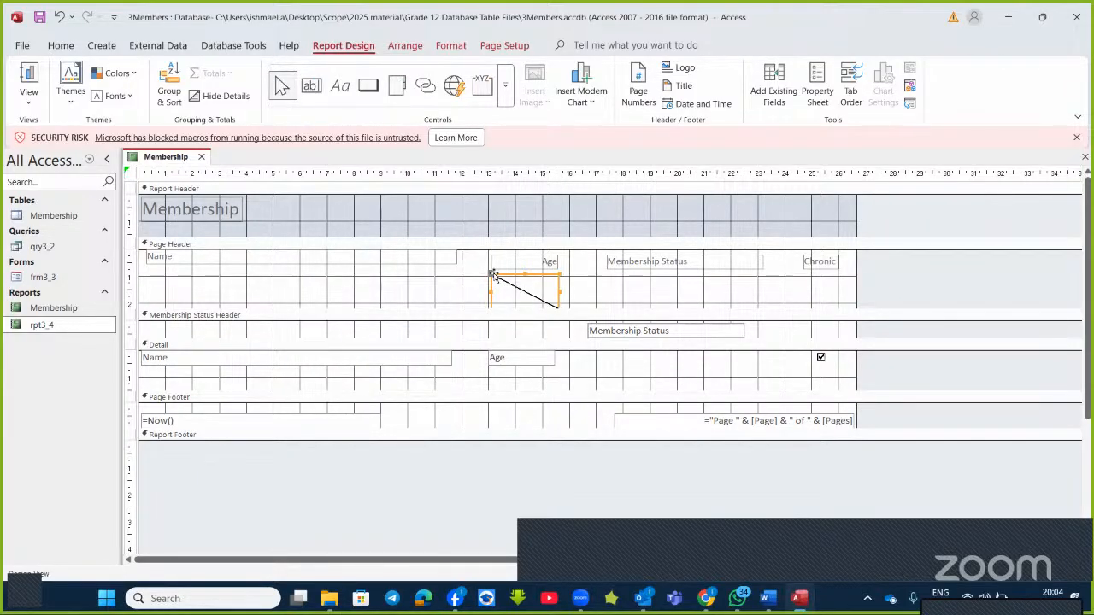
key(ctrl+z)
- Draw a horizontal line about 3.4 cm long below the Age label in the Page Header and check it in Report View
click(504, 99)
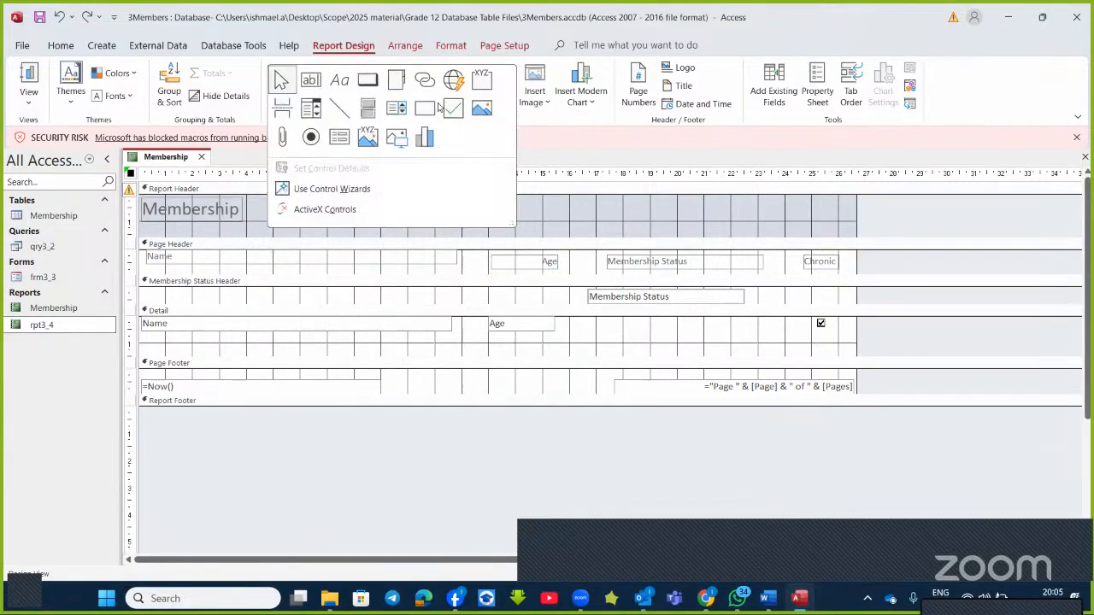
click(339, 108)
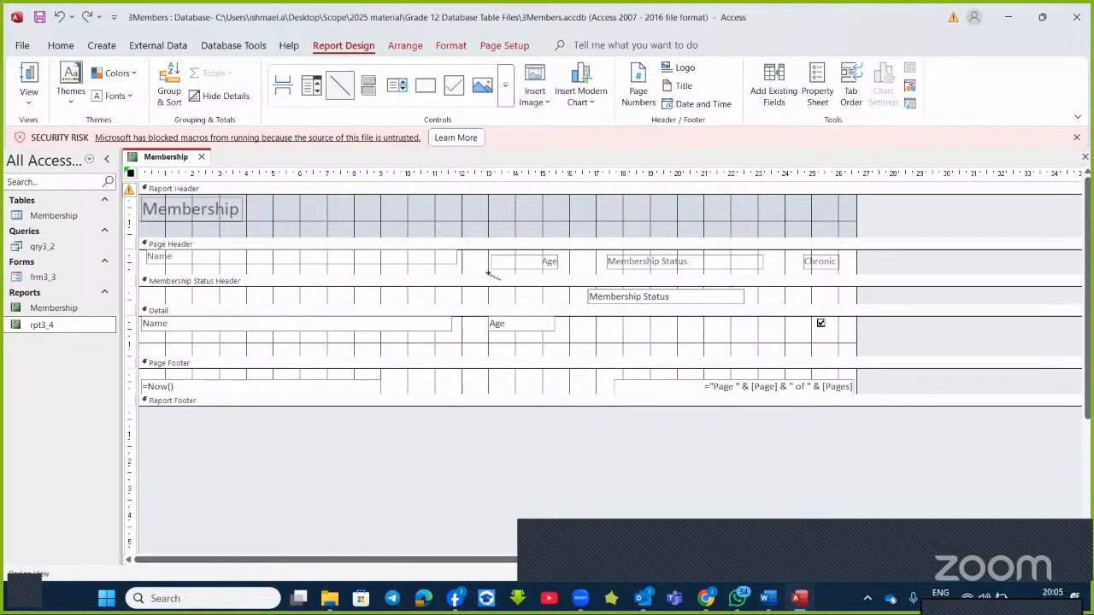
drag(487, 273, 579, 273)
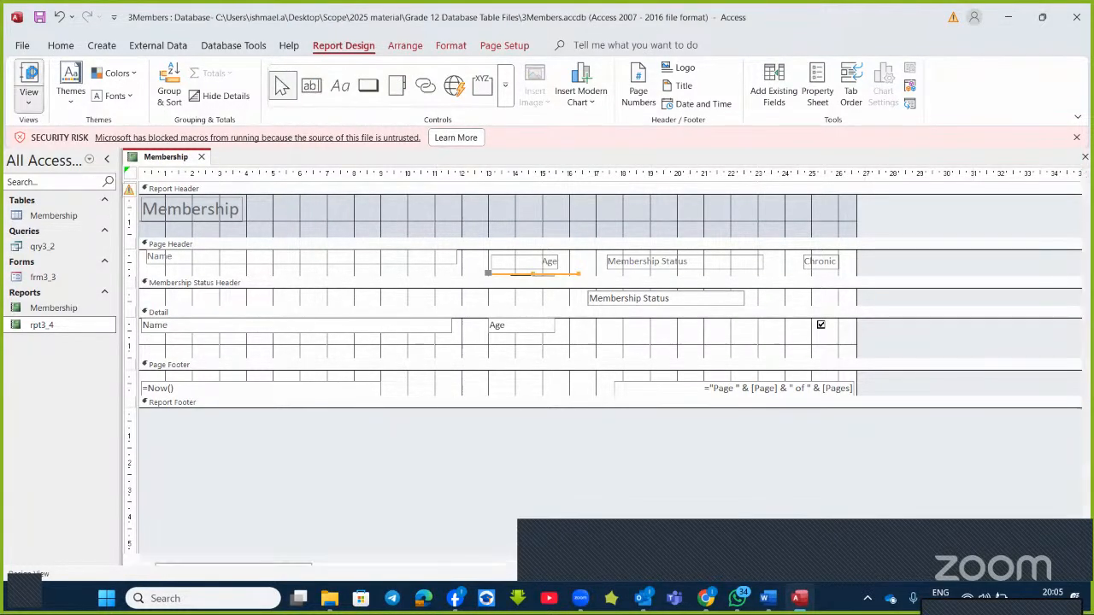
click(29, 76)
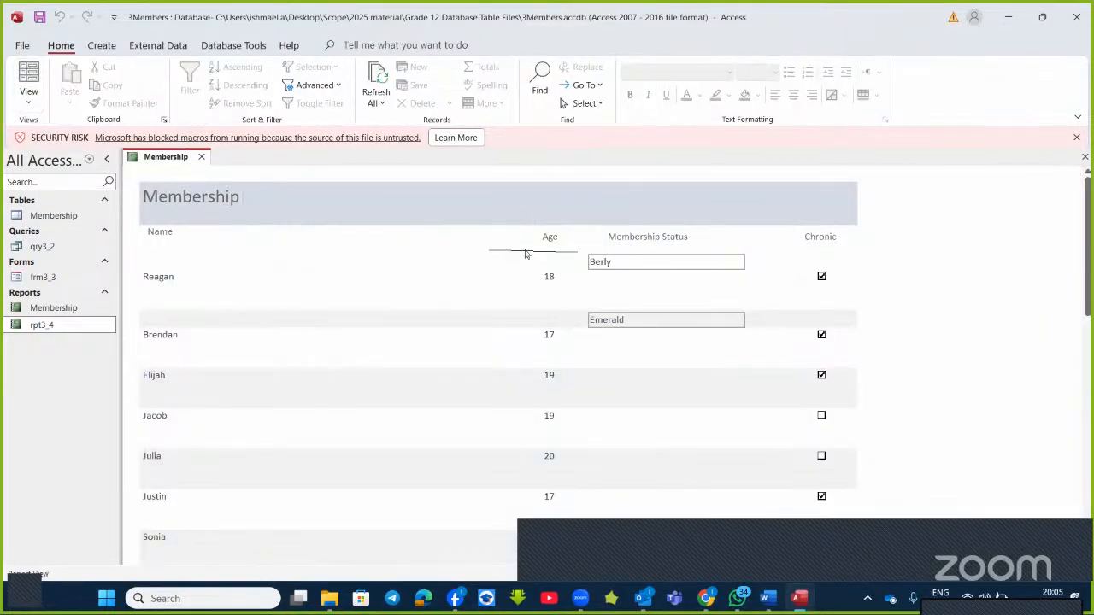
click(390, 245)
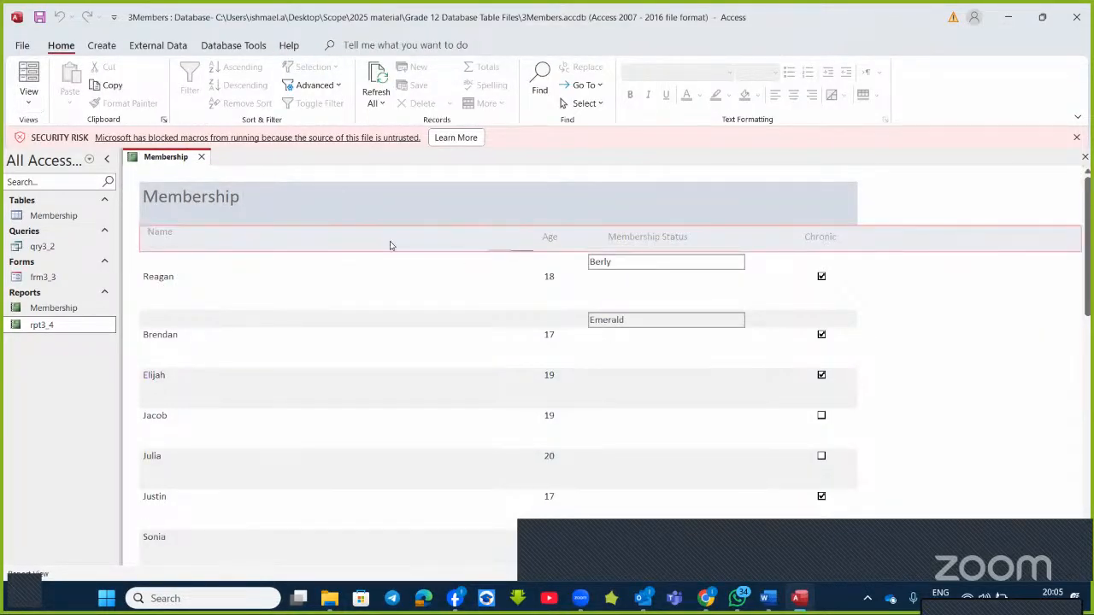
click(468, 286)
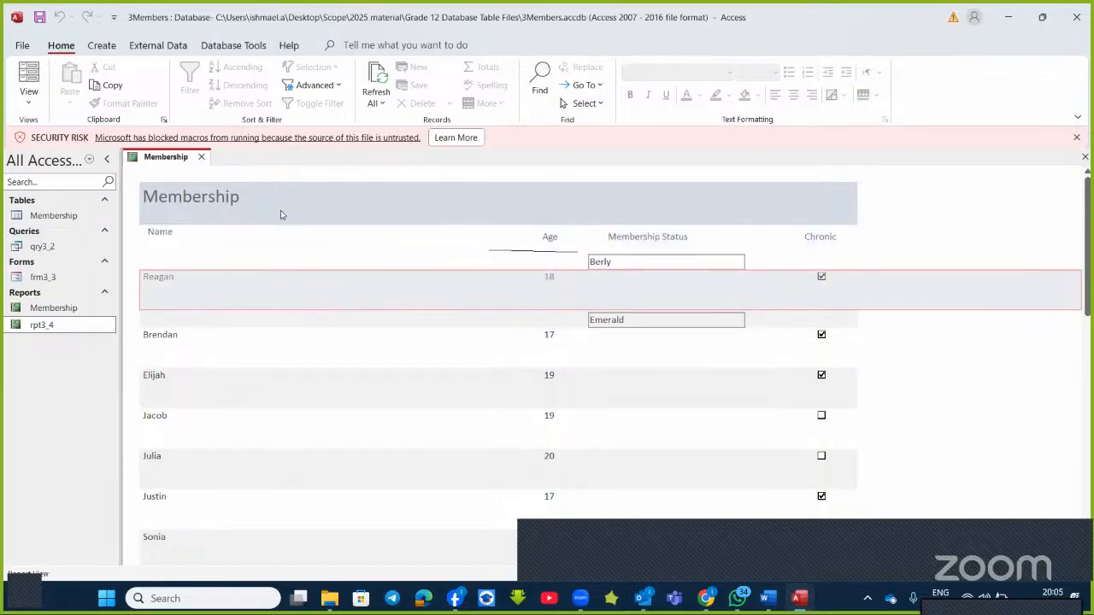
- Draw a line about 2.9 cm long below the Age field in the Detail section and check it in Report View
click(29, 104)
click(55, 217)
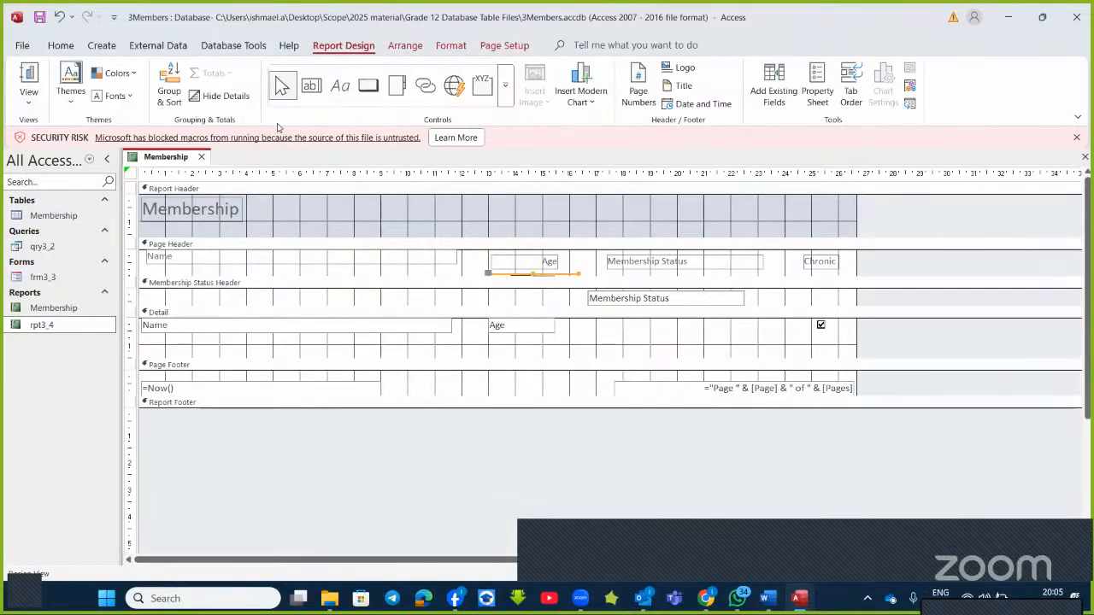
click(505, 92)
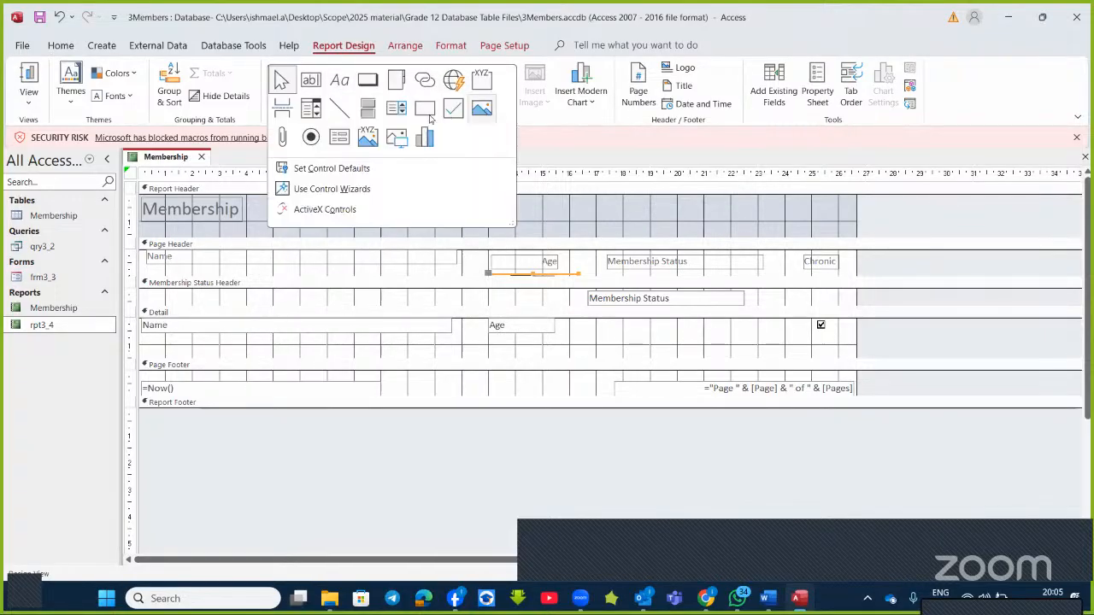
click(339, 106)
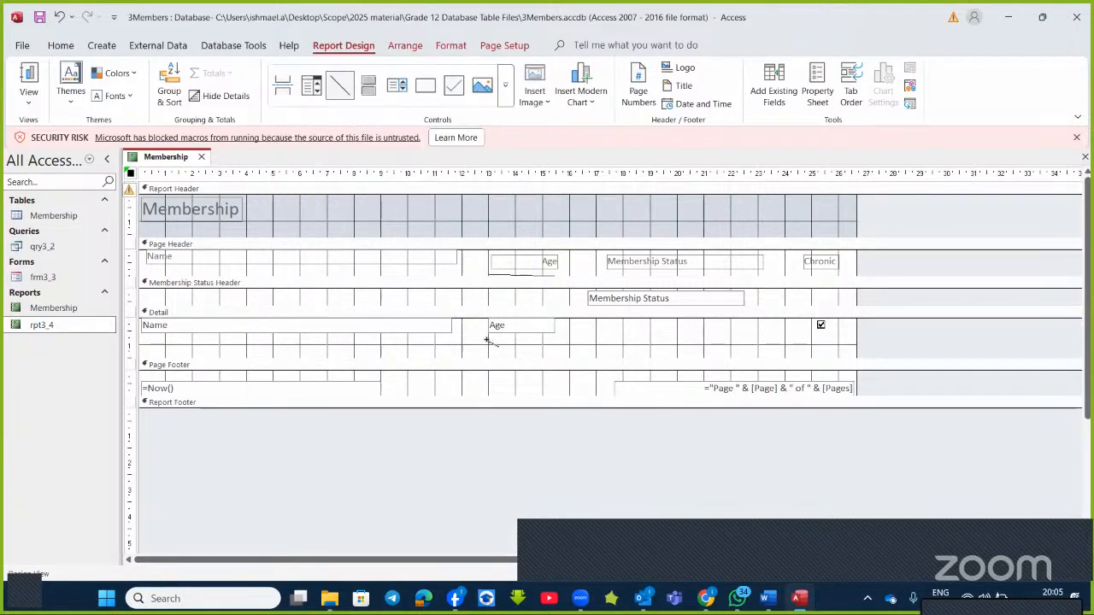
drag(488, 338, 565, 338)
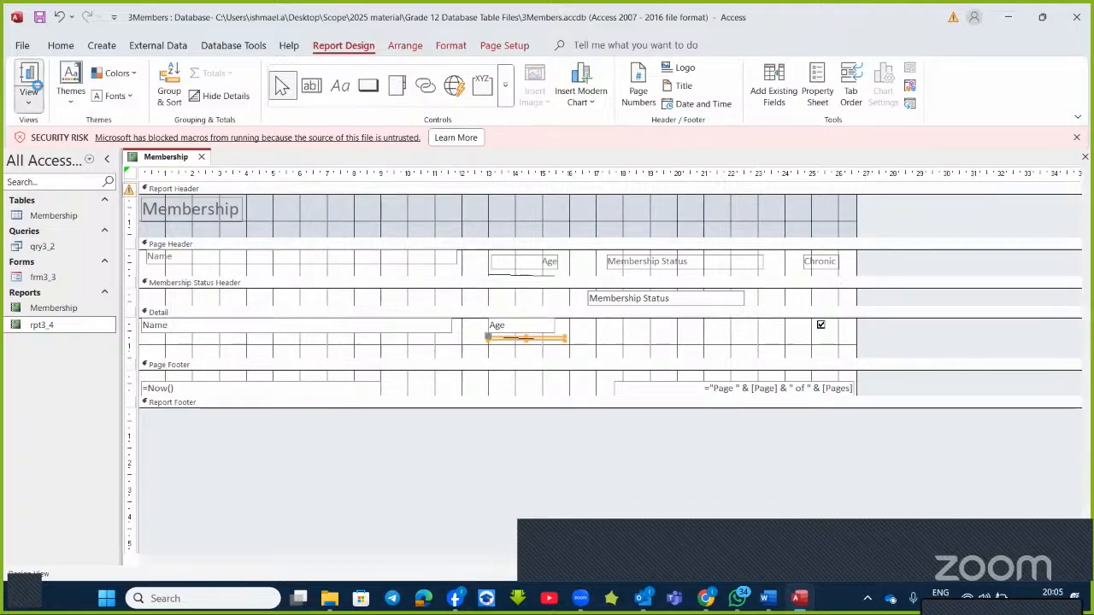
click(37, 86)
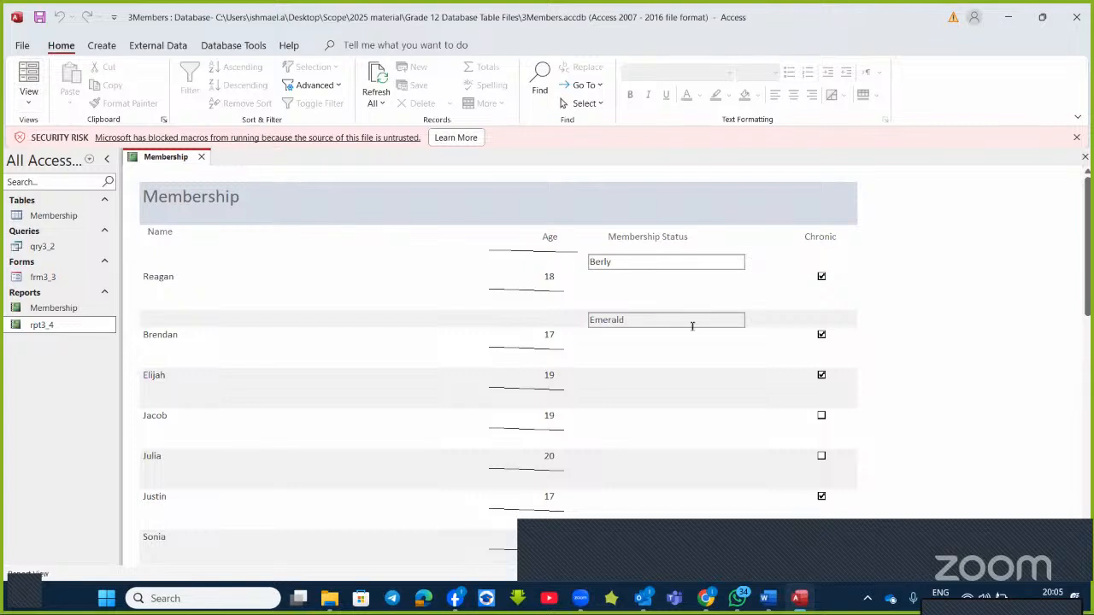
scroll(693, 331, down, 3)
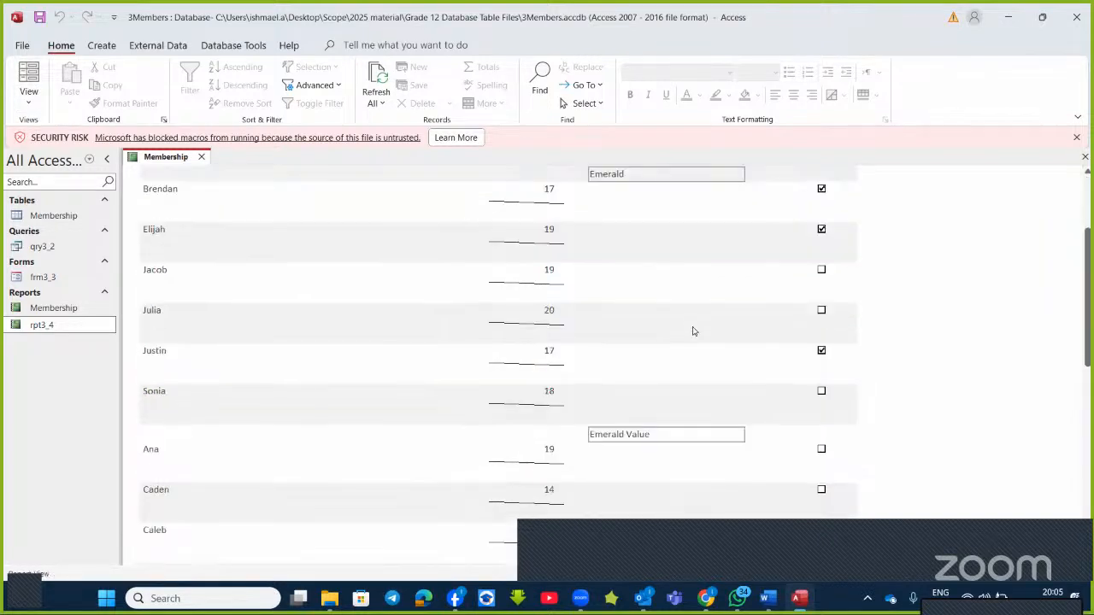
scroll(693, 331, up, 2)
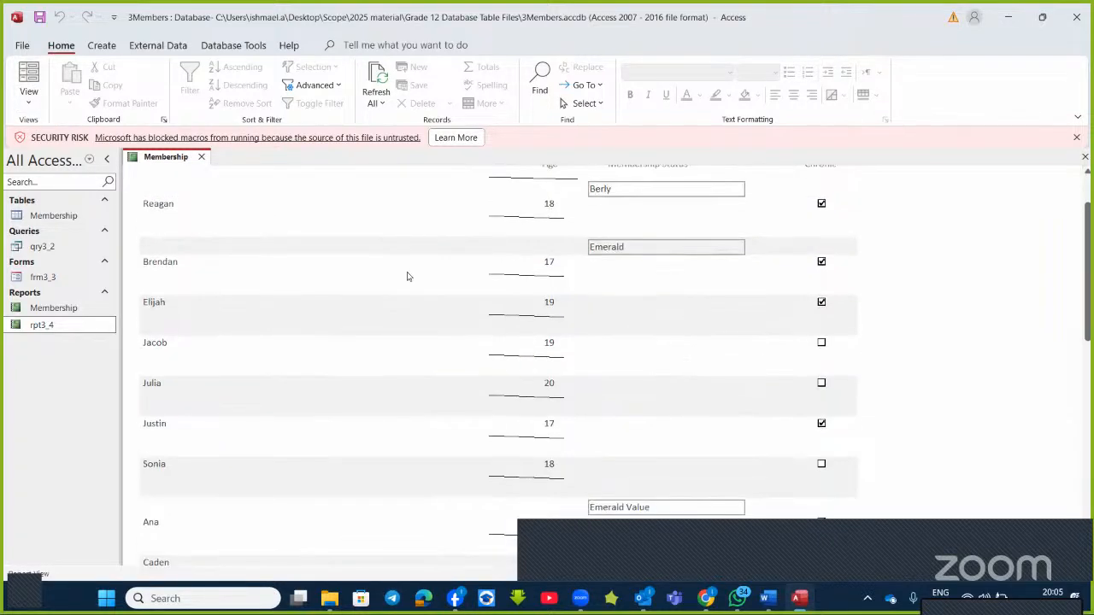
scroll(197, 282, up, 2)
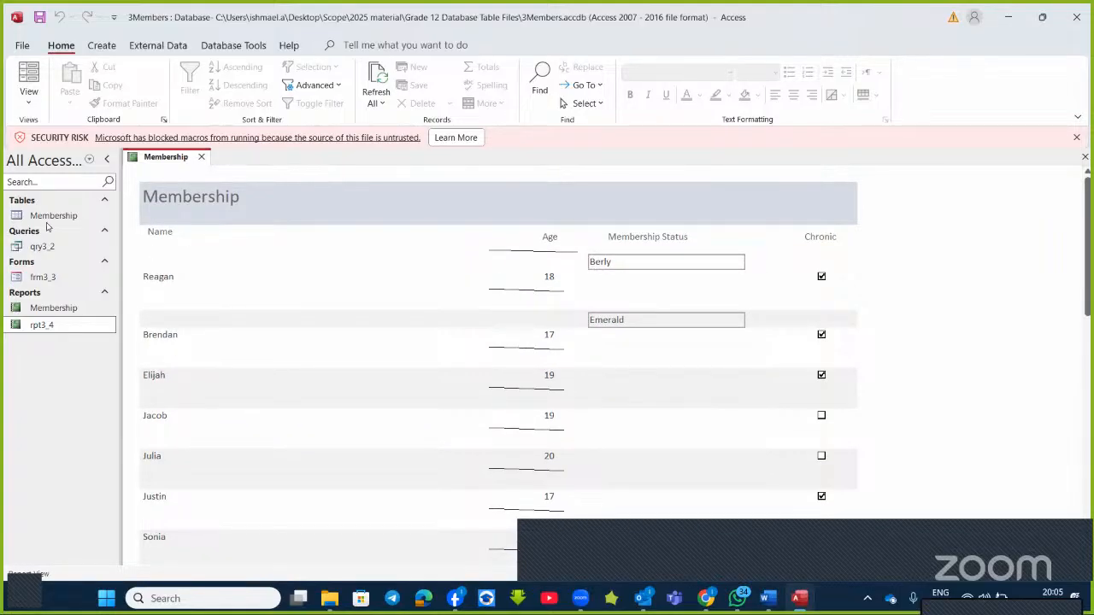
- Return to Design View and delete the line below the Age field in the Detail section
click(28, 100)
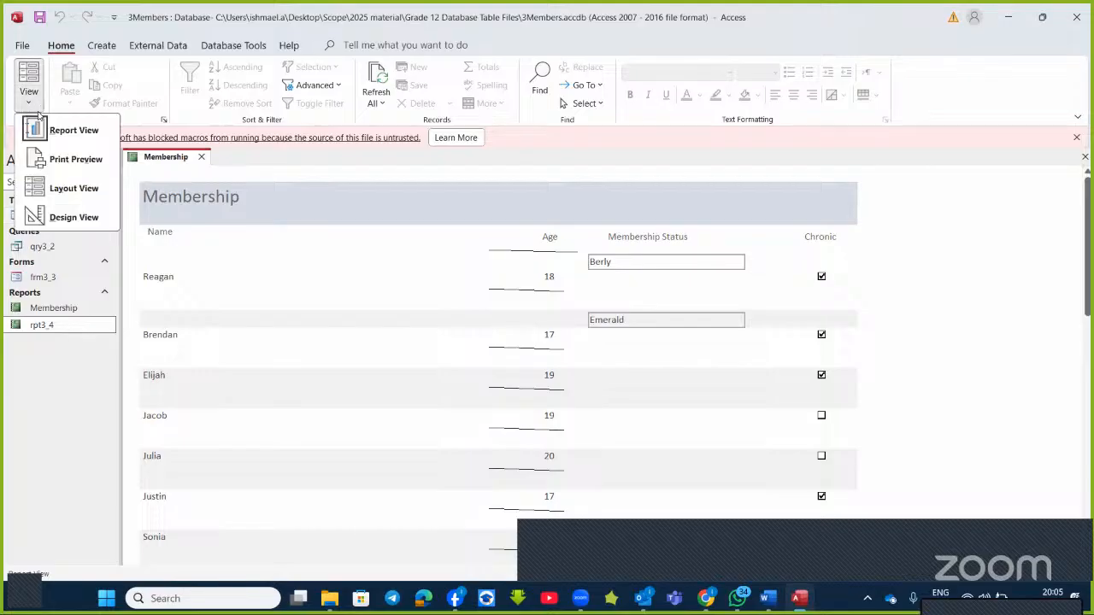
click(69, 218)
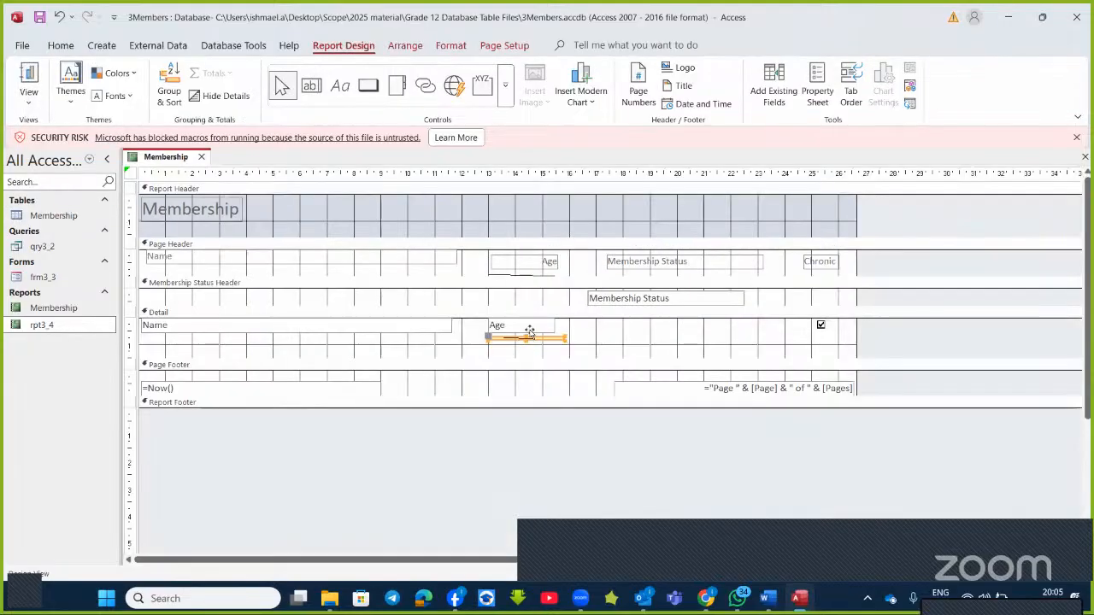
key(Delete)
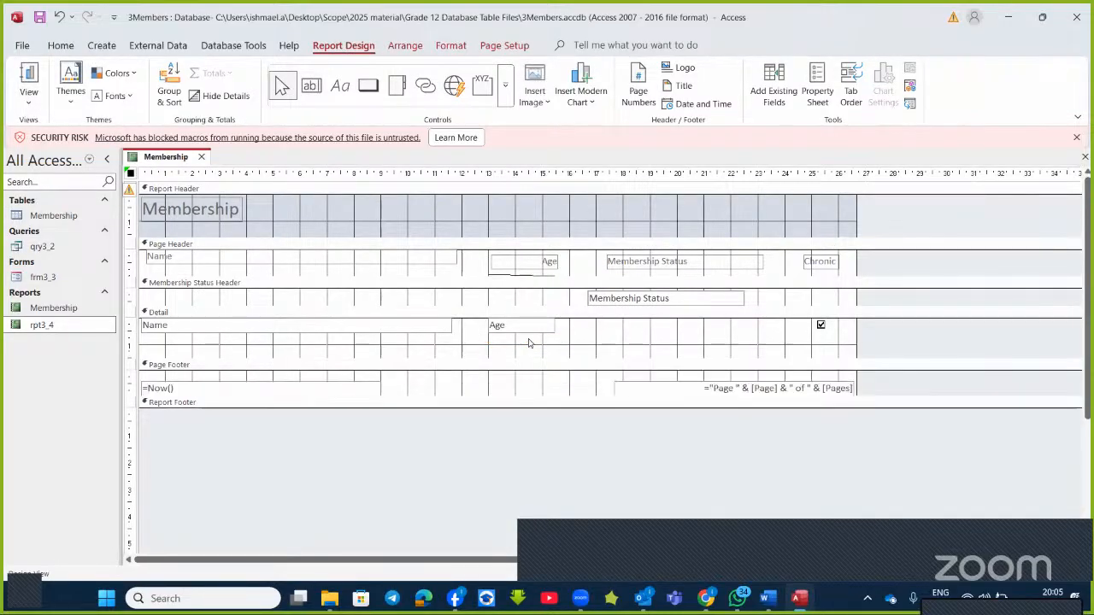
- Examine the shape outline options for the Membership Status box in the Membership Status Header
click(671, 297)
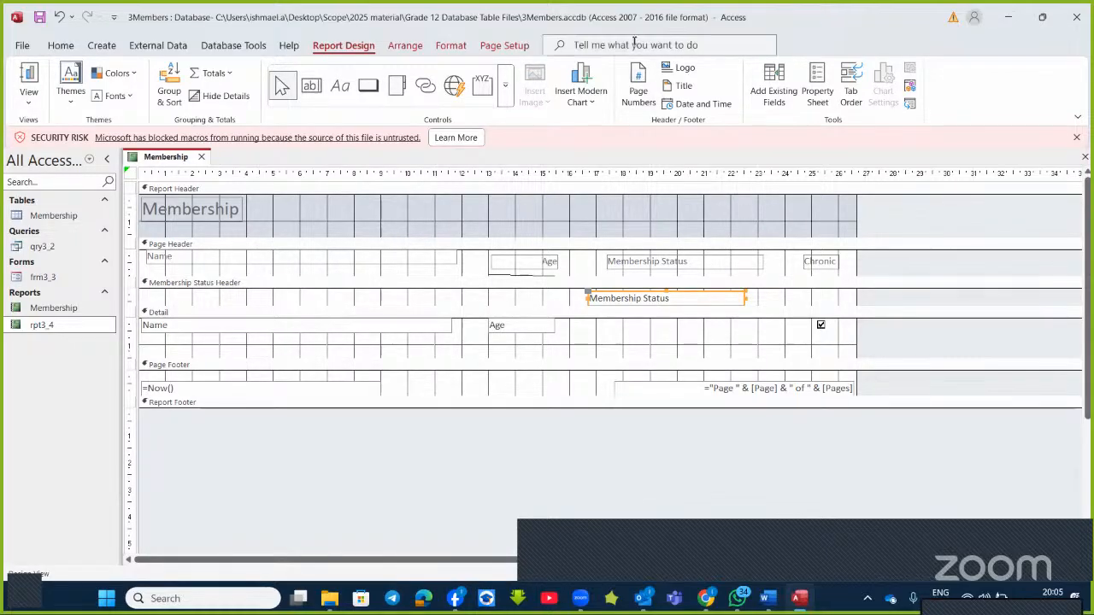
click(446, 47)
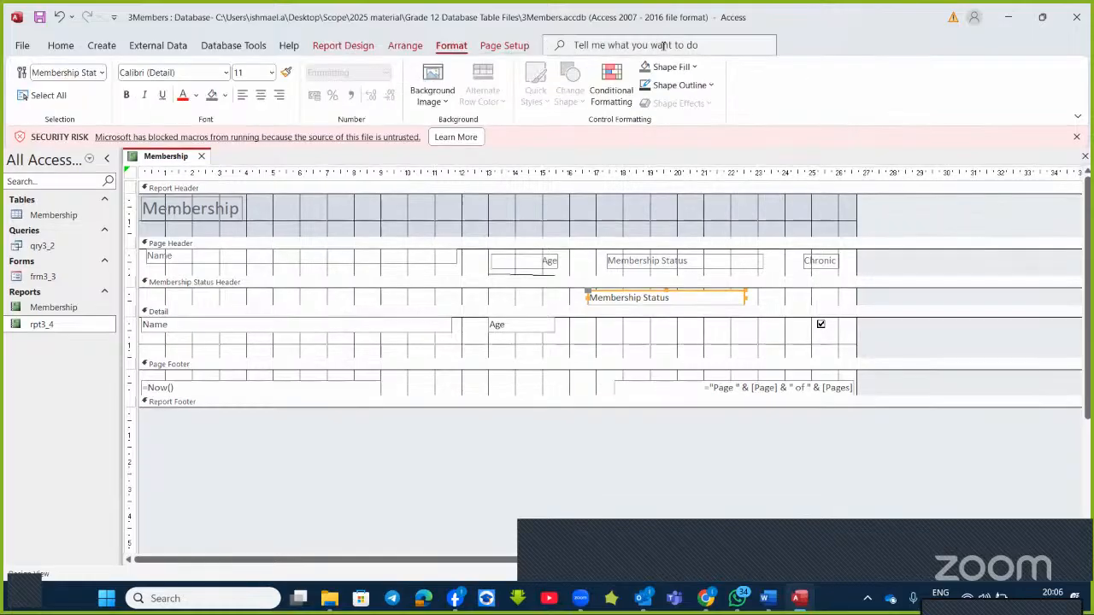
click(713, 87)
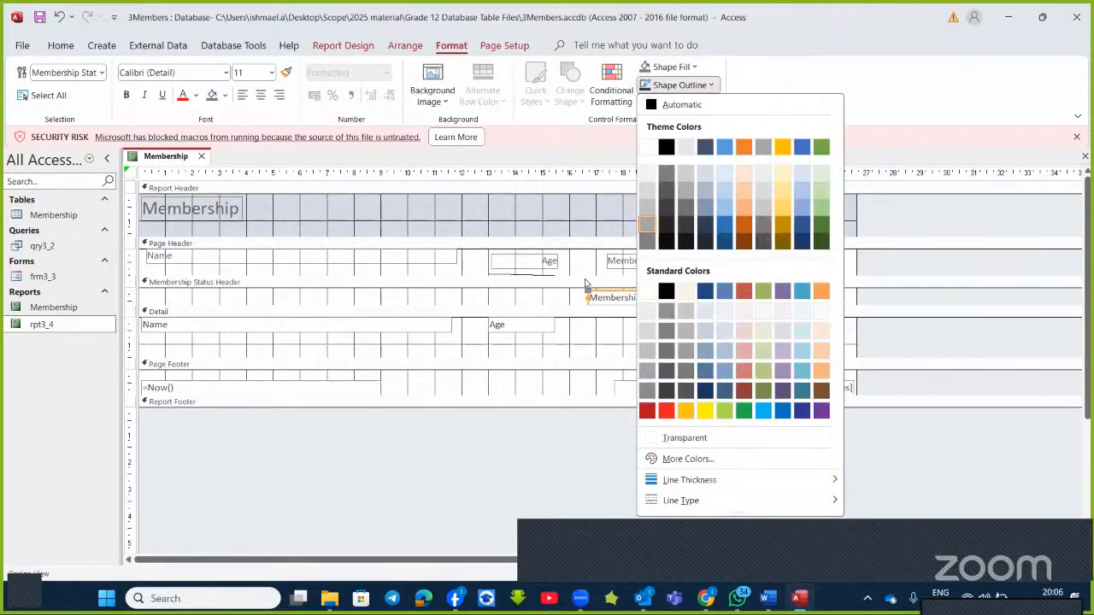
click(376, 358)
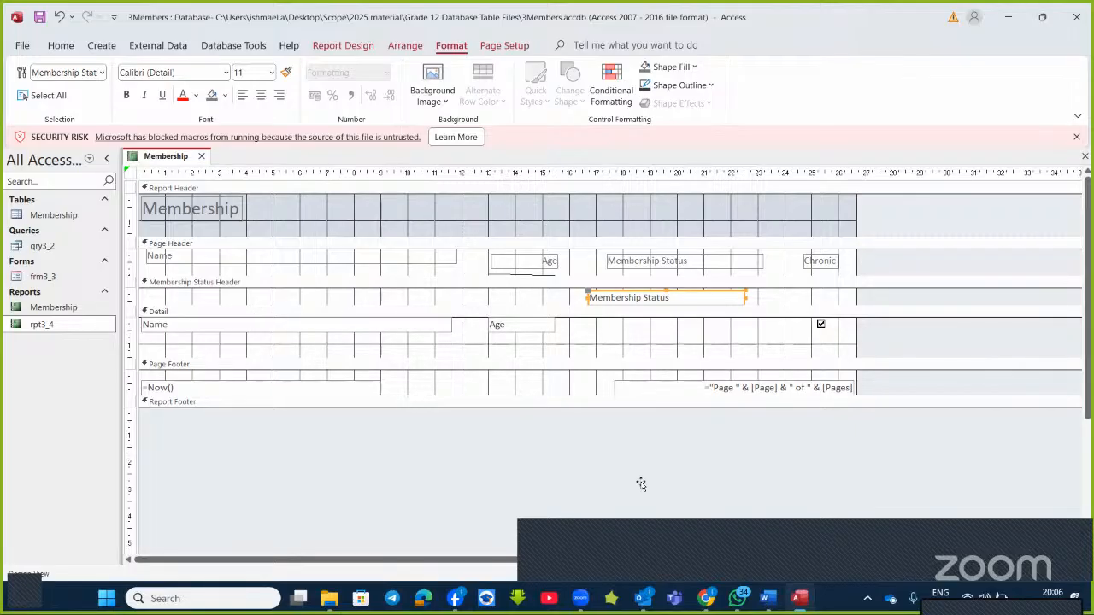
- Check the sample report in Word and set up a conditional formatting rule for the Detail Age field where the value is greater than 17
key(alt+Tab)
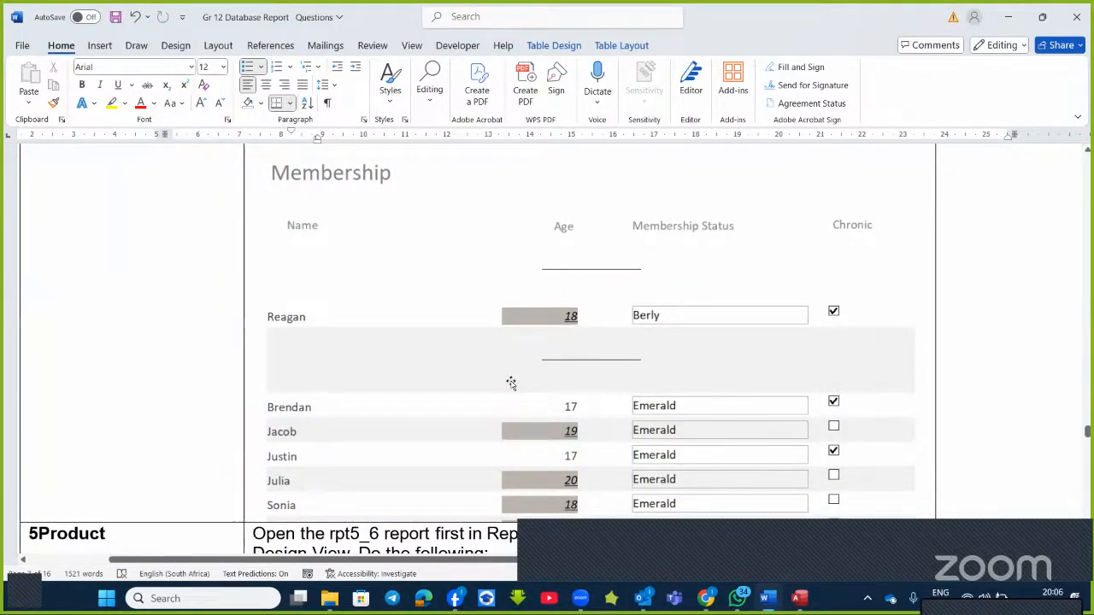
scroll(510, 383, down, 1)
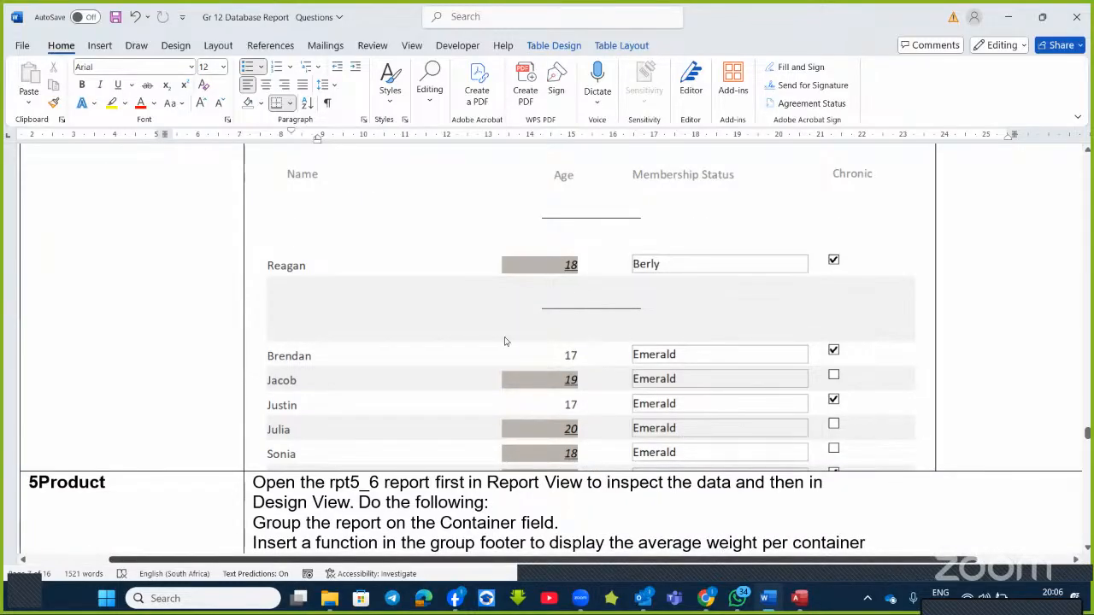
key(alt+Tab)
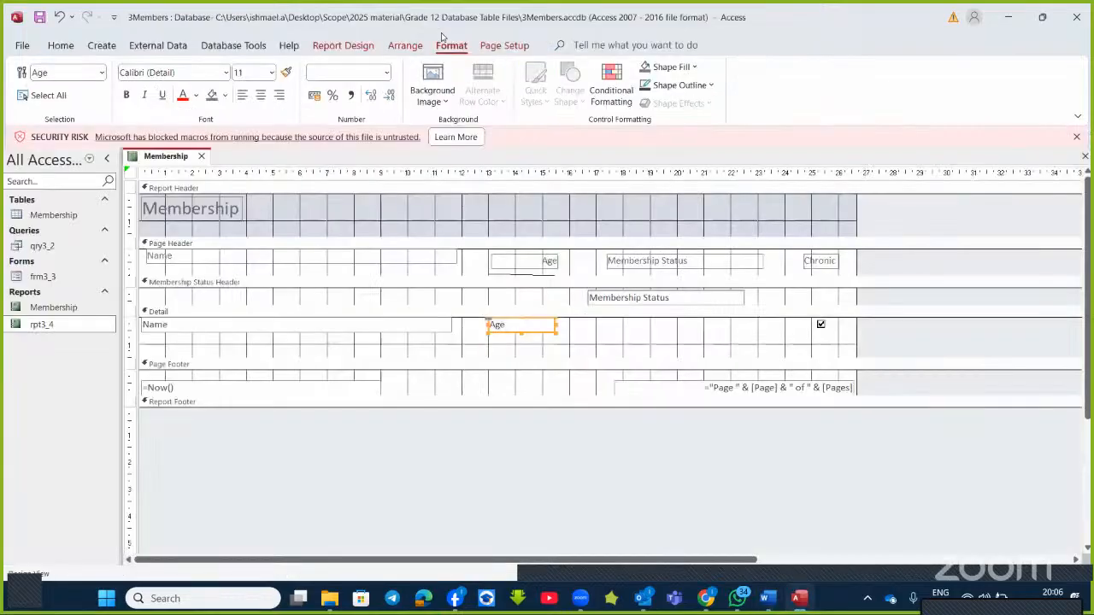
click(609, 91)
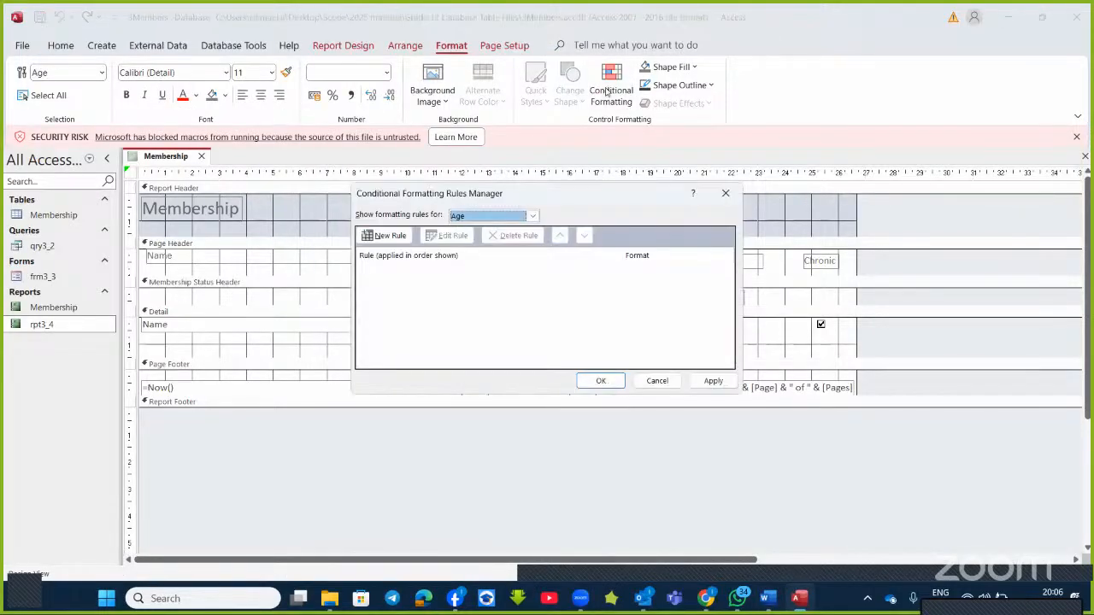
click(386, 235)
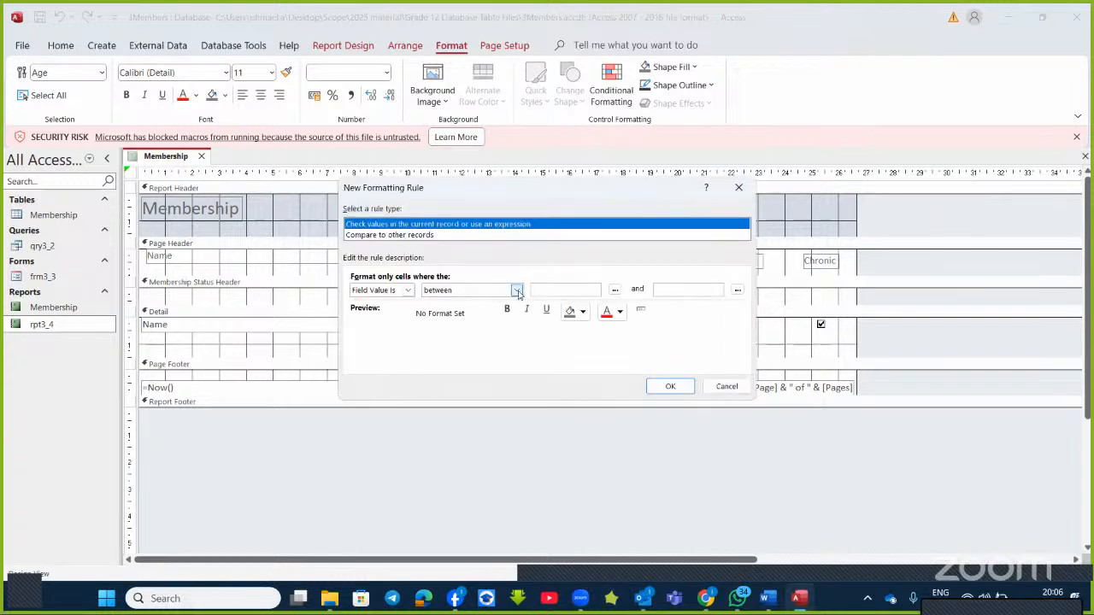
click(516, 290)
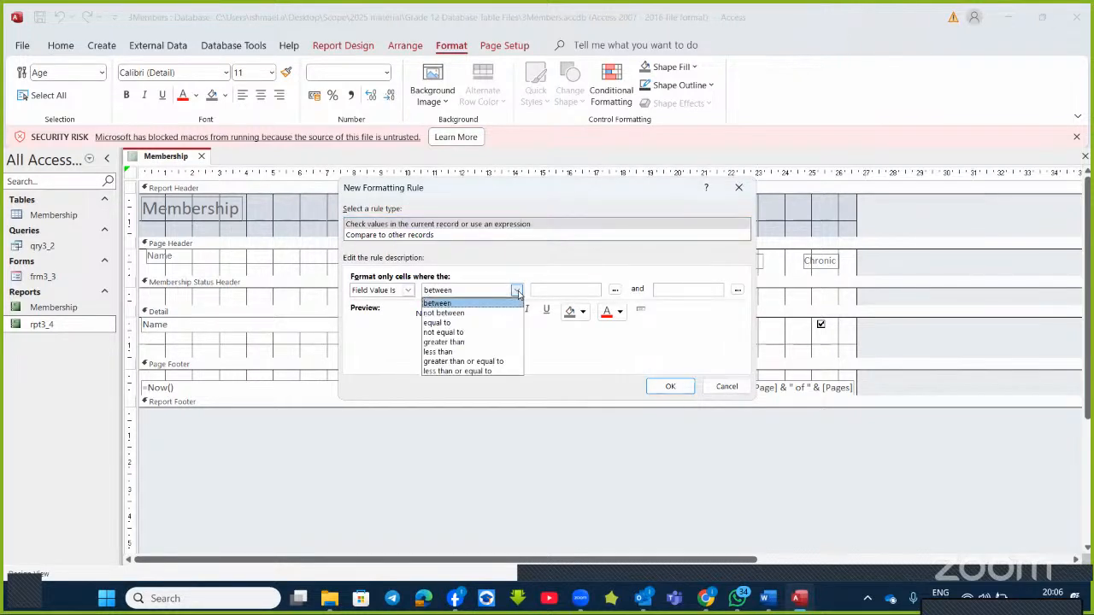
click(472, 342)
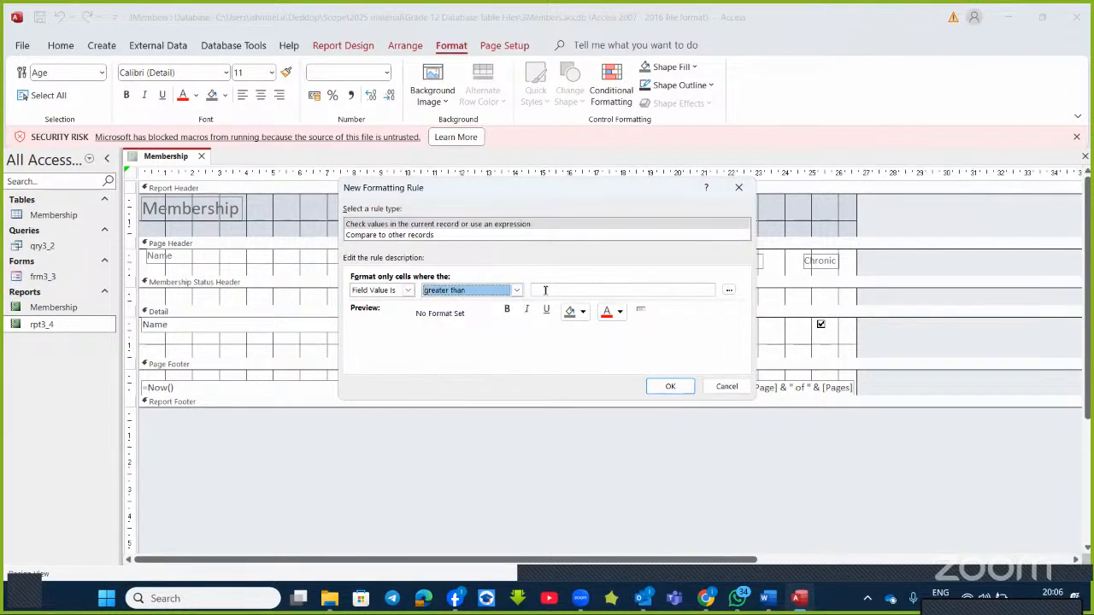
click(545, 290)
text(17)
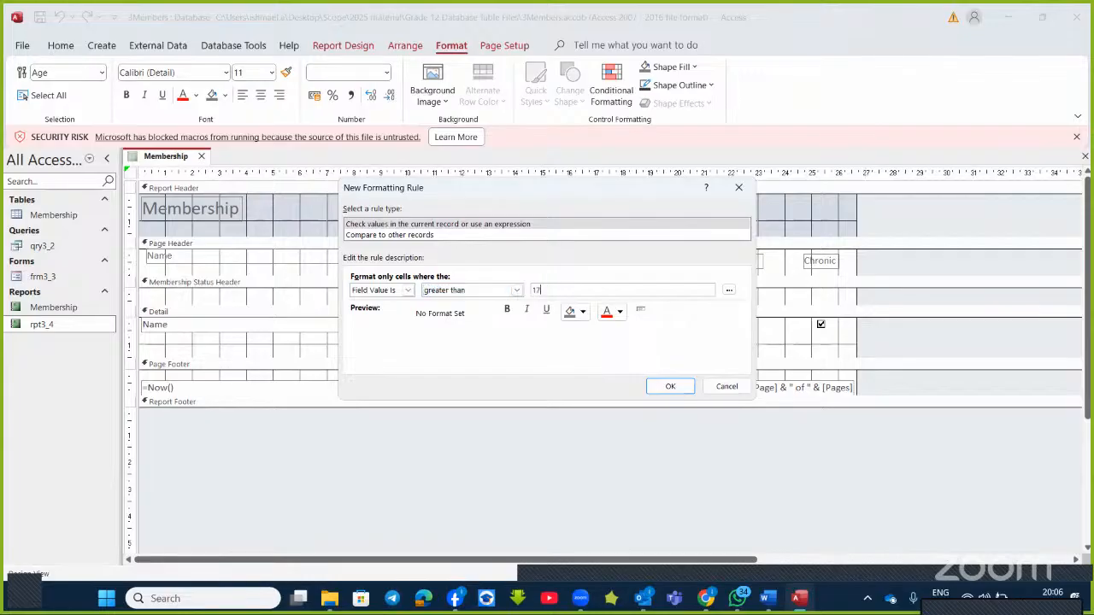
- Give the Age rule a light red background fill and apply it to the field
click(583, 313)
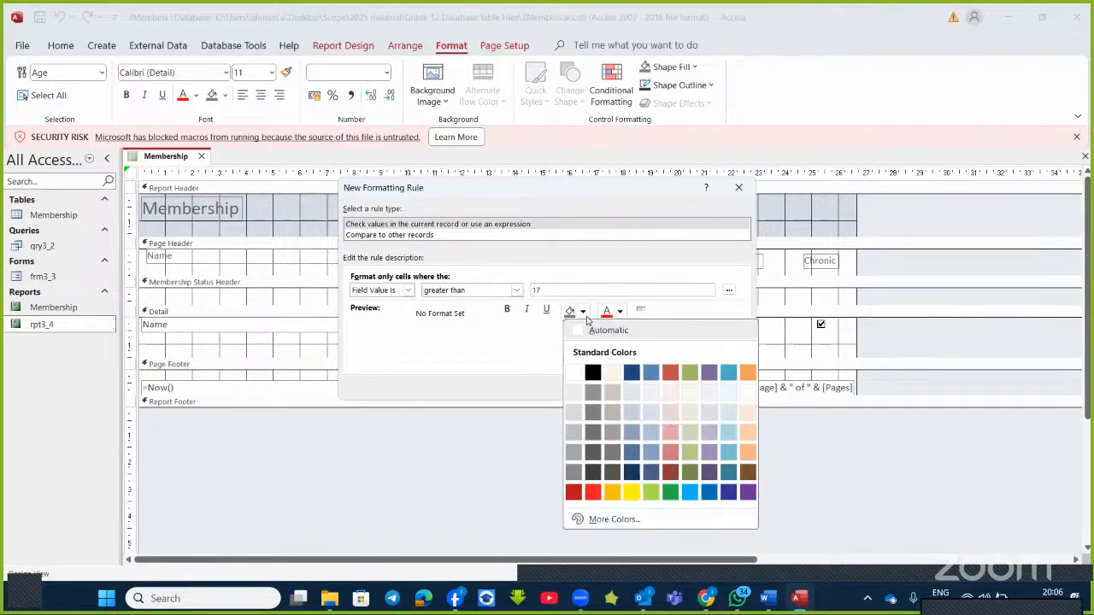
click(671, 434)
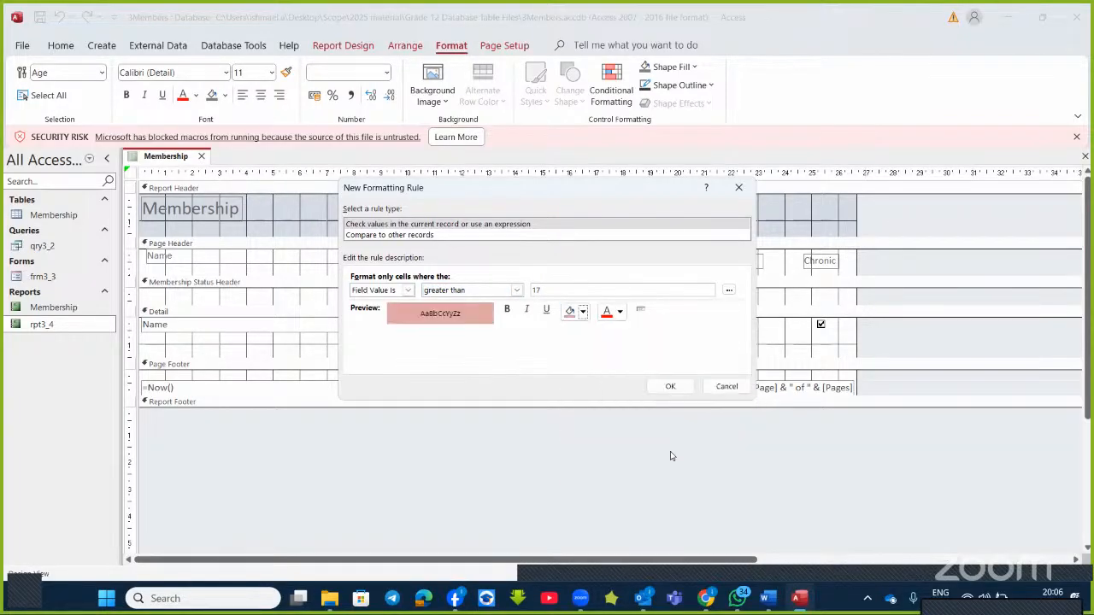
click(664, 385)
click(708, 382)
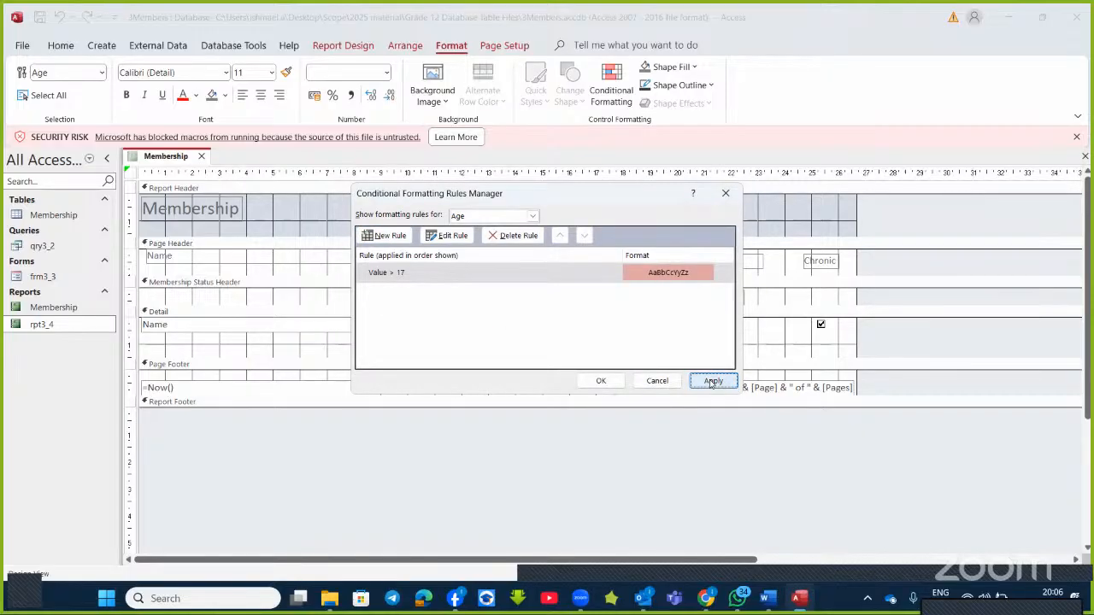
click(601, 381)
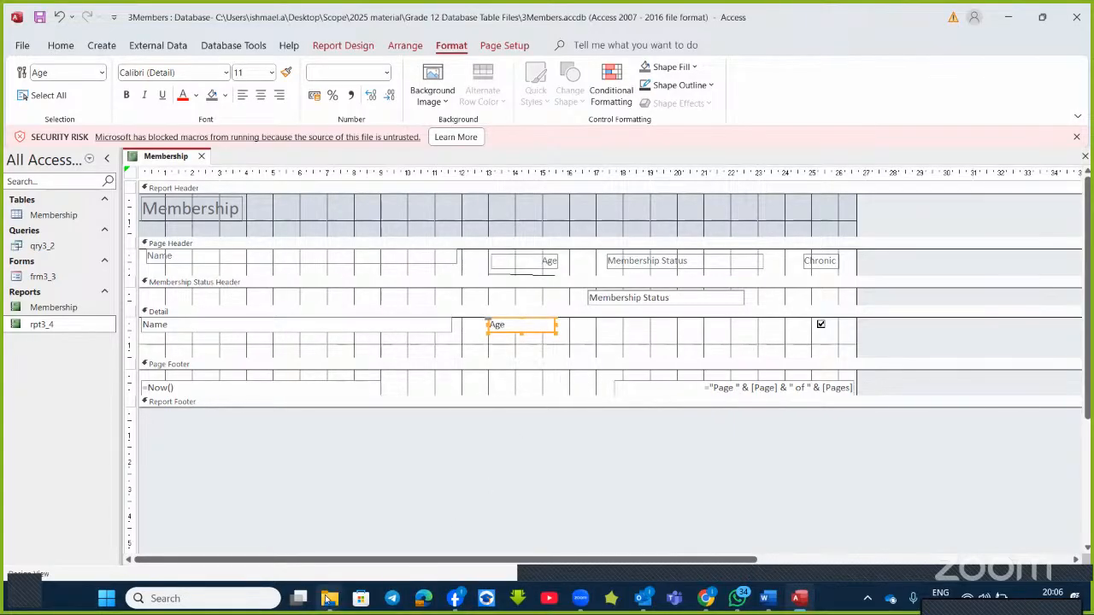
- Switch to the Word question document and read the 5Product, 5Top50, 5Tours, 5Fixtures, 5SocialMedia and 5RIVERS report questions
click(767, 599)
scroll(401, 436, down, 3)
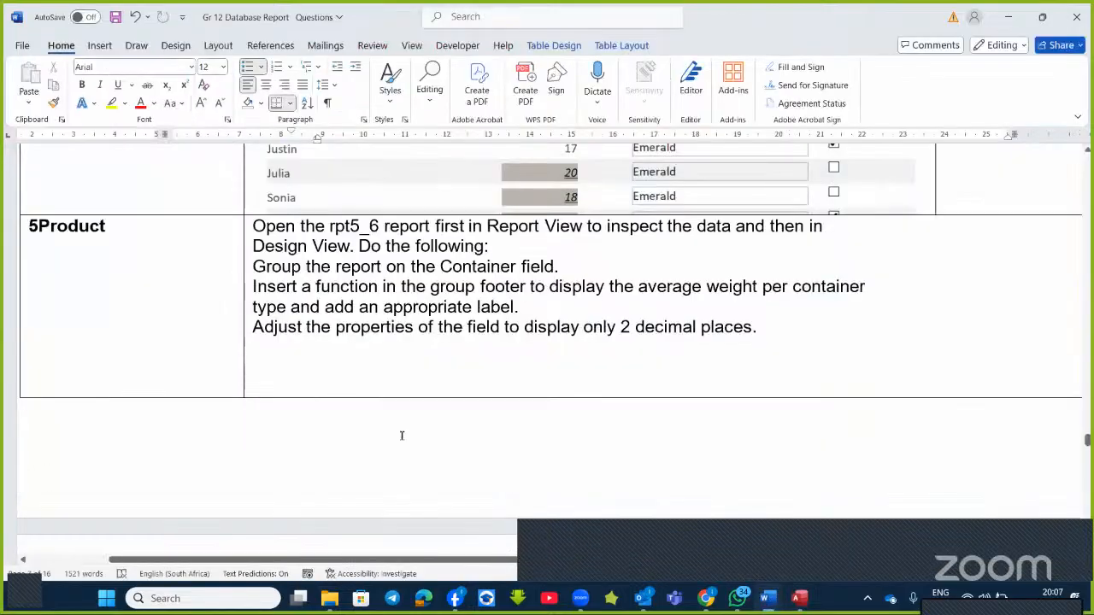
scroll(402, 435, down, 5)
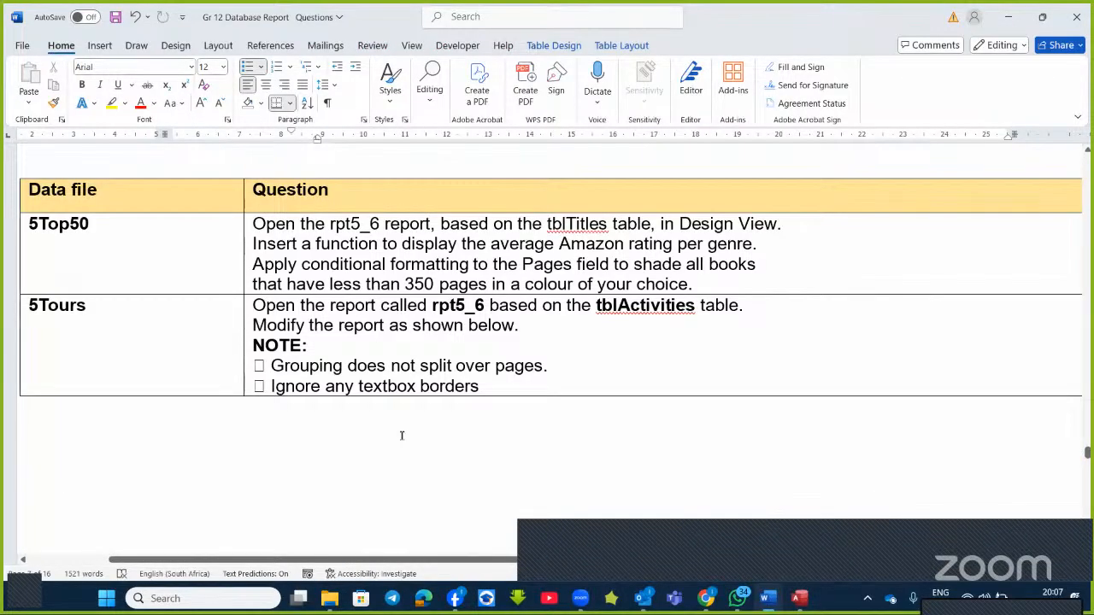
scroll(402, 436, up, 5)
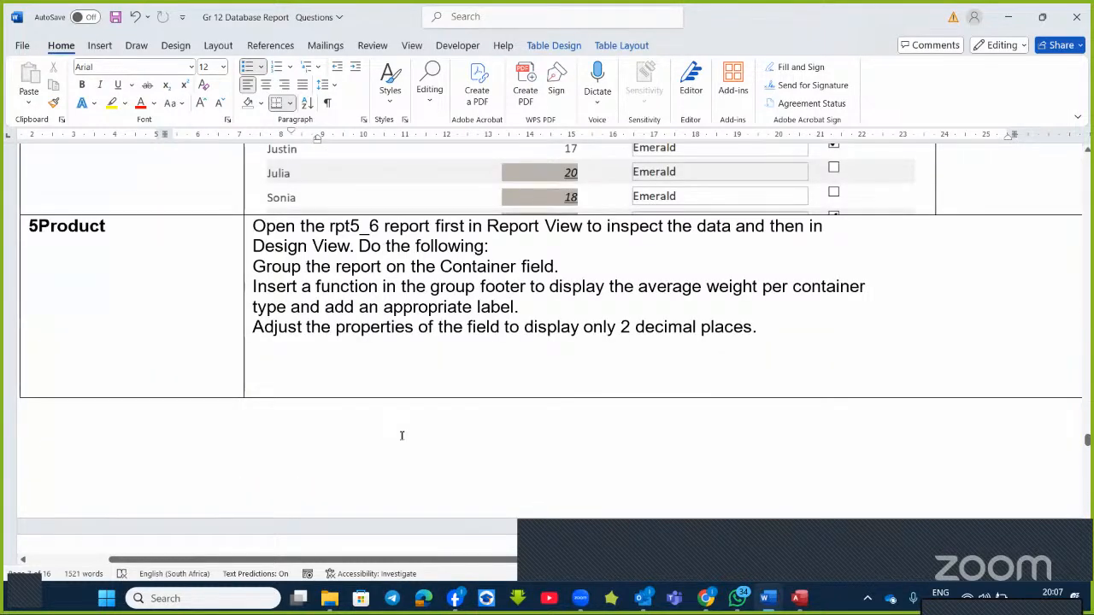
scroll(401, 436, down, 5)
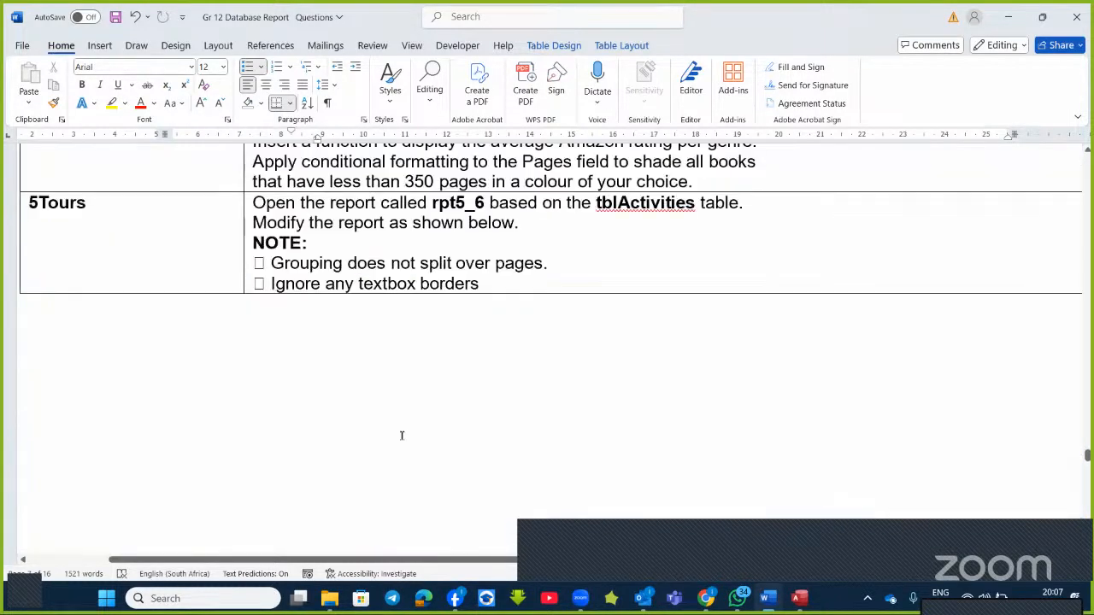
scroll(402, 436, up, 1)
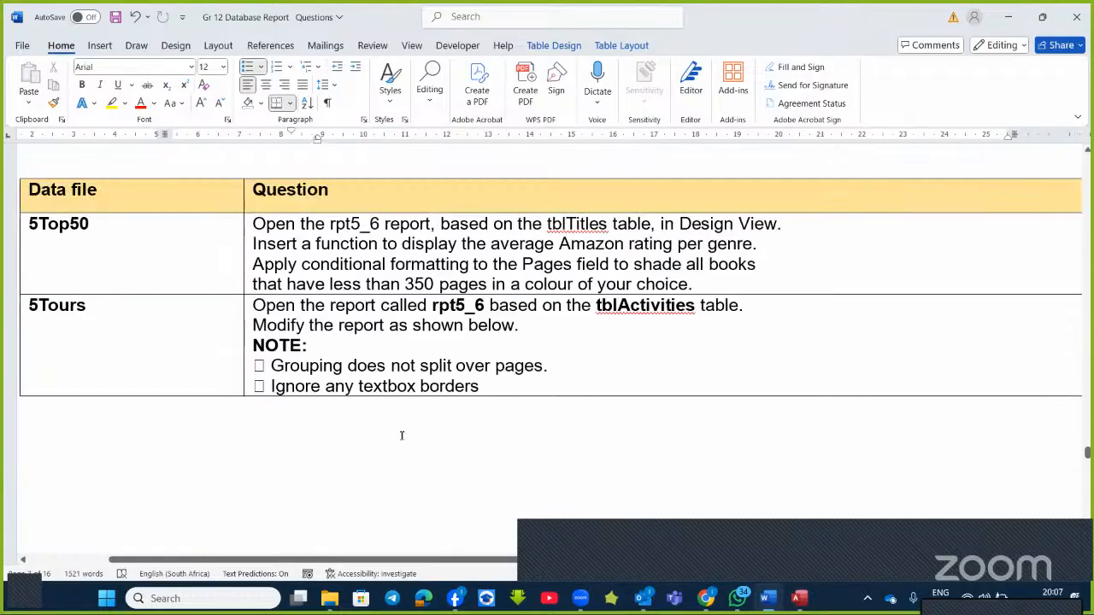
scroll(402, 436, down, 12)
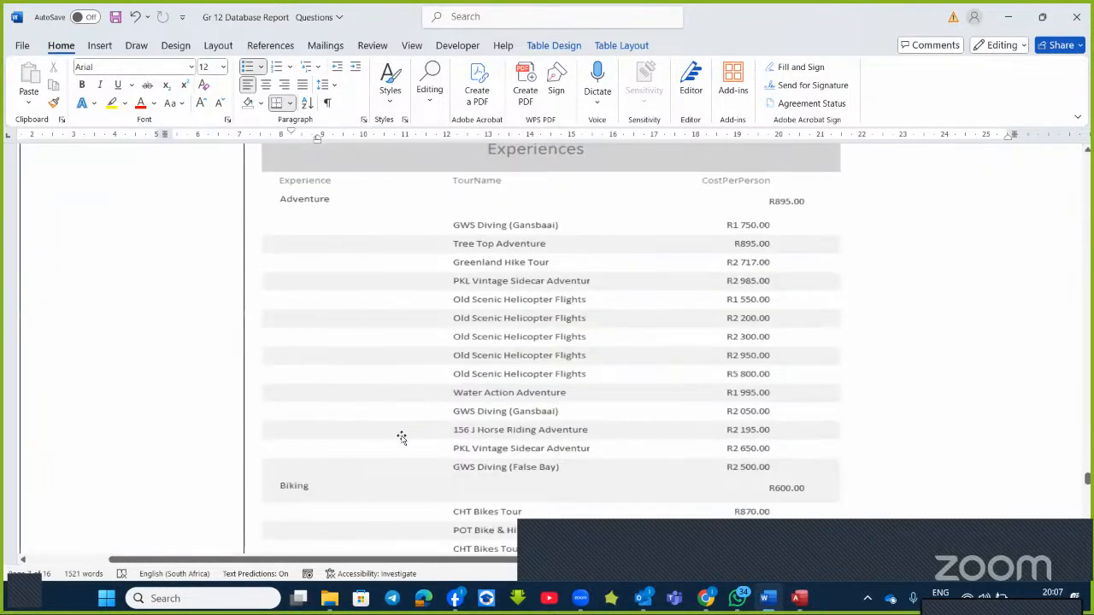
scroll(402, 437, down, 10)
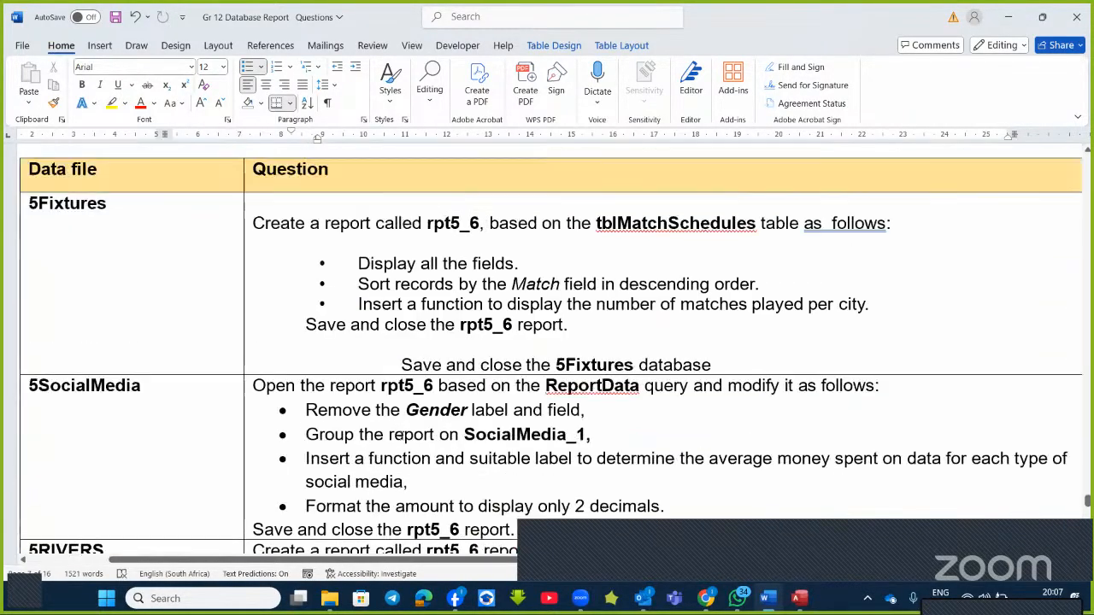
scroll(401, 436, down, 3)
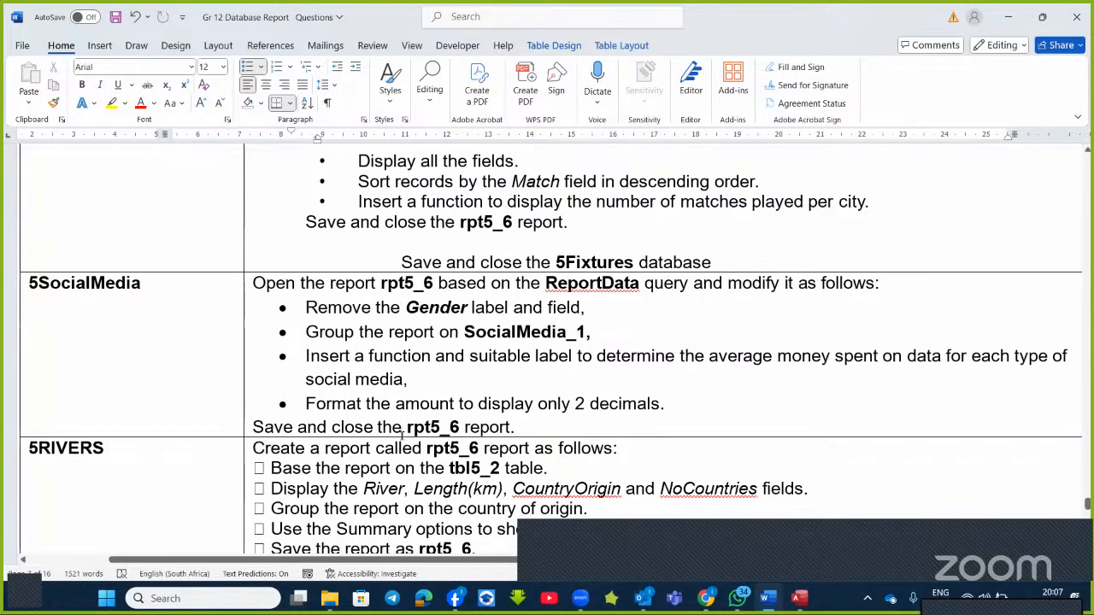
- Read the 5RIVERS and 5Bookings3 questions, then open the 5Rivers database from the Grade 12 Database Table Files folder
scroll(402, 435, down, 4)
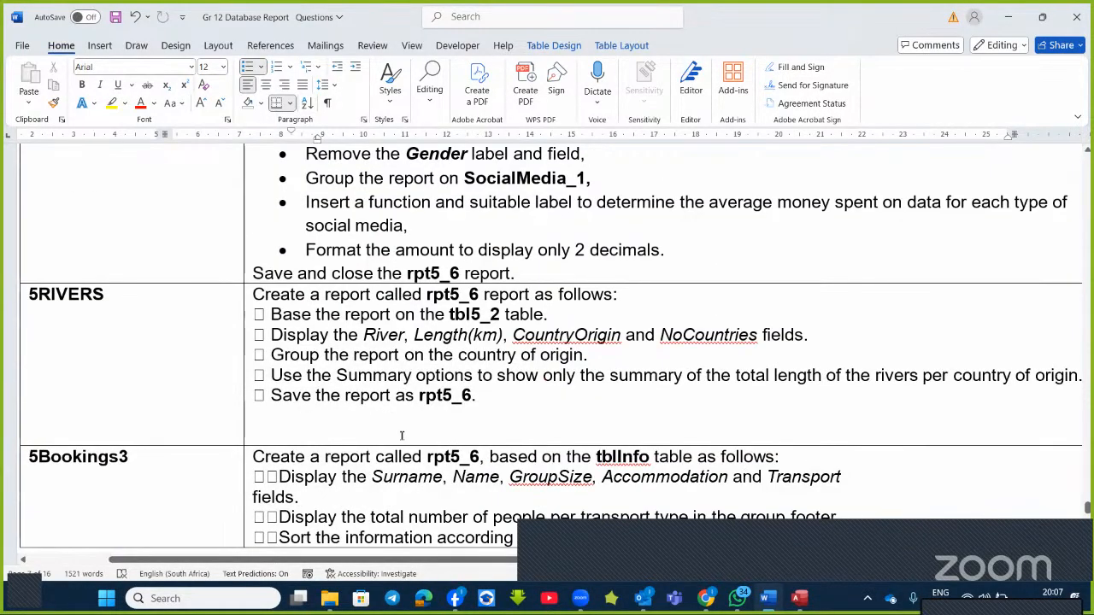
click(501, 374)
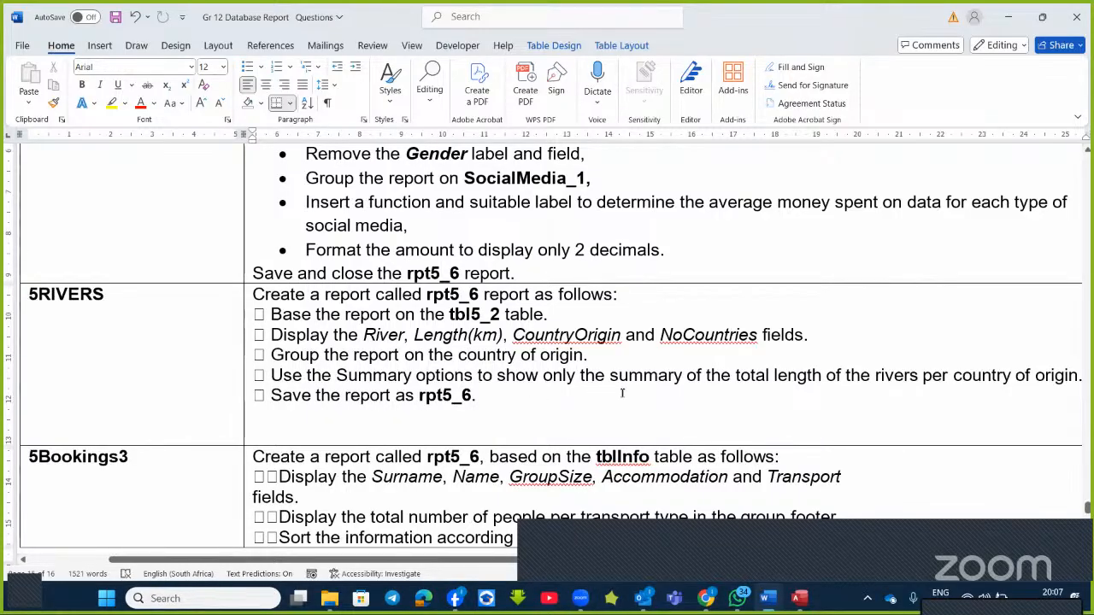
scroll(615, 386, down, 1)
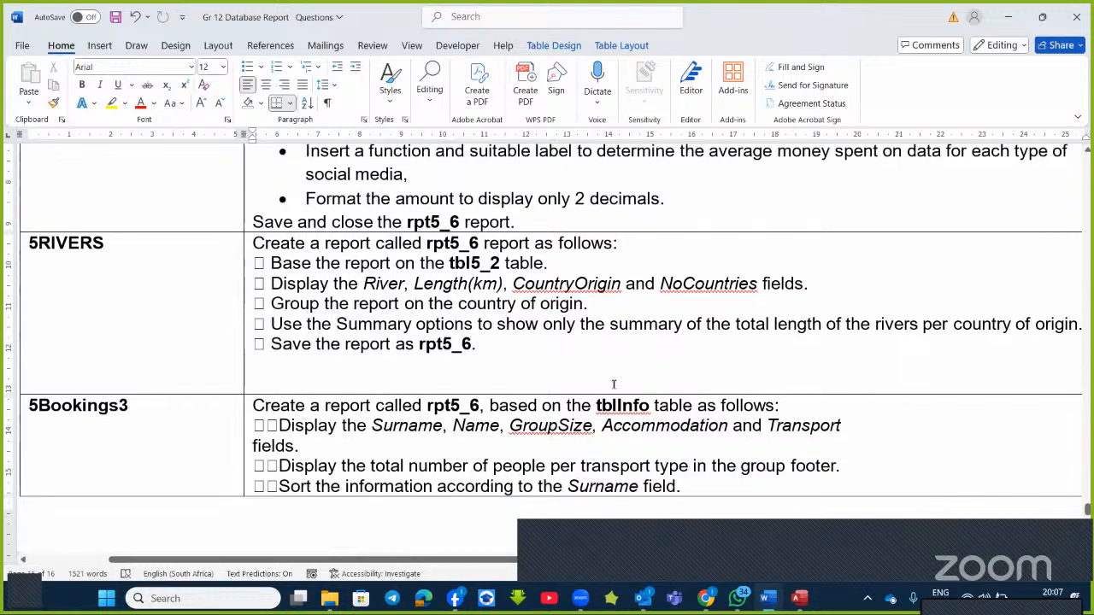
mouse_move(329, 598)
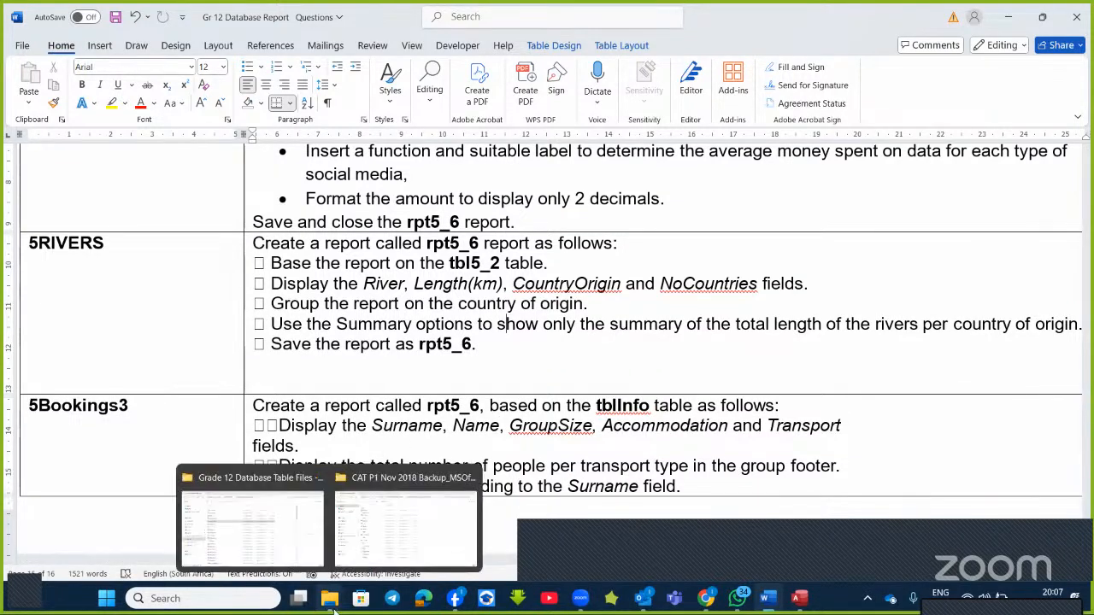
click(260, 504)
scroll(252, 380, down, 2)
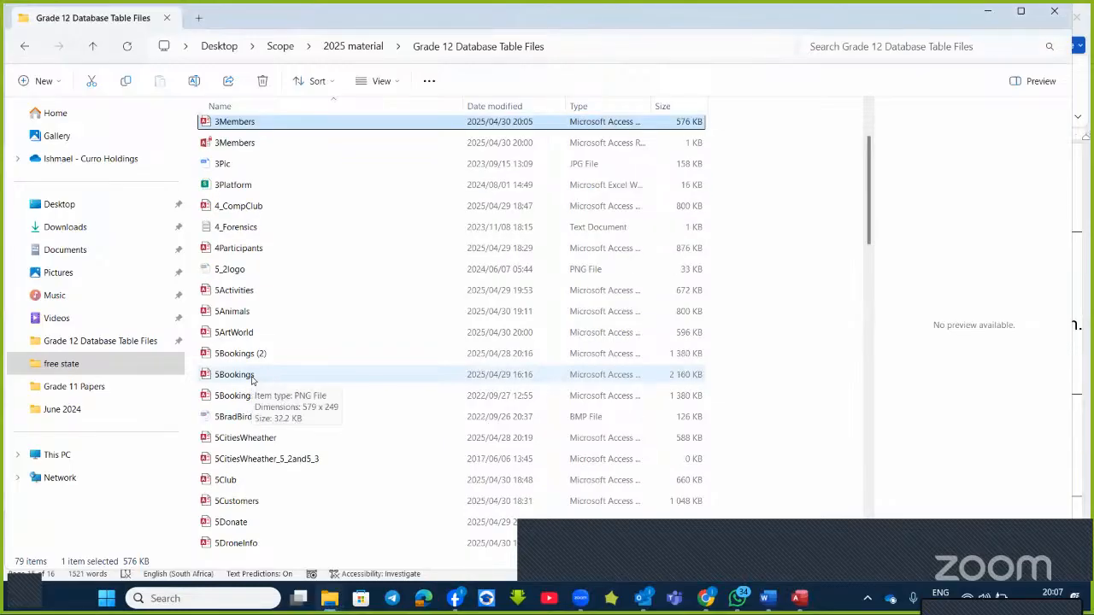
scroll(269, 448, down, 1)
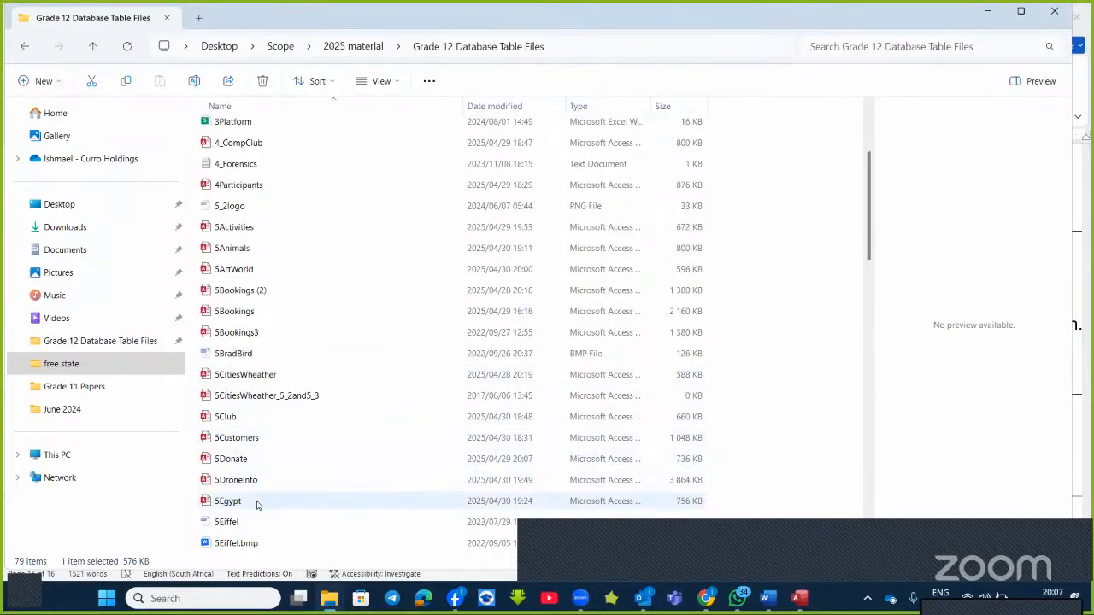
scroll(258, 502, down, 3)
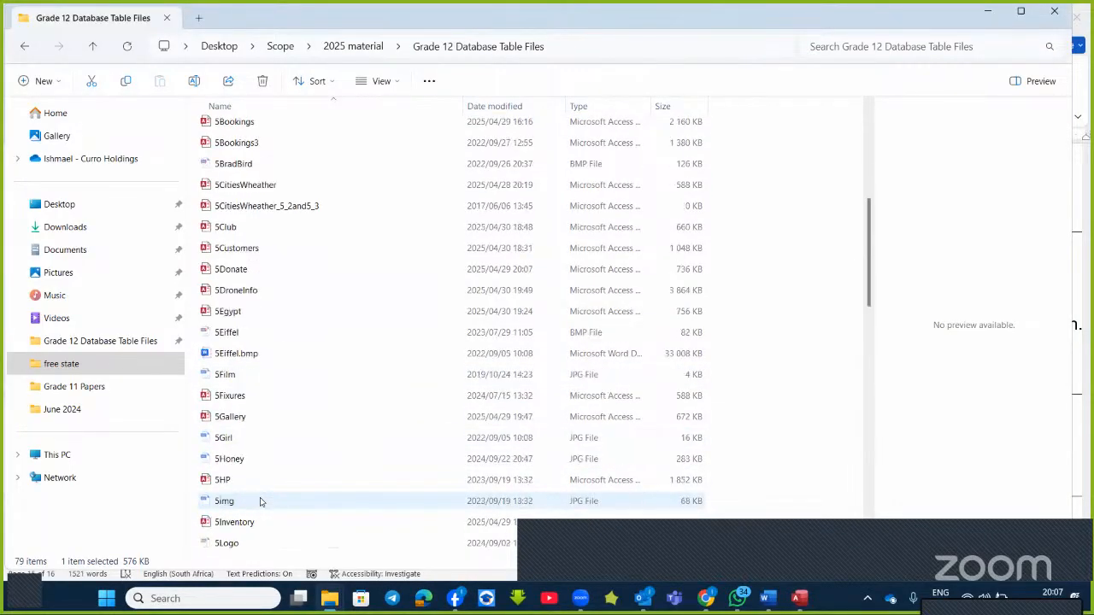
scroll(261, 502, down, 4)
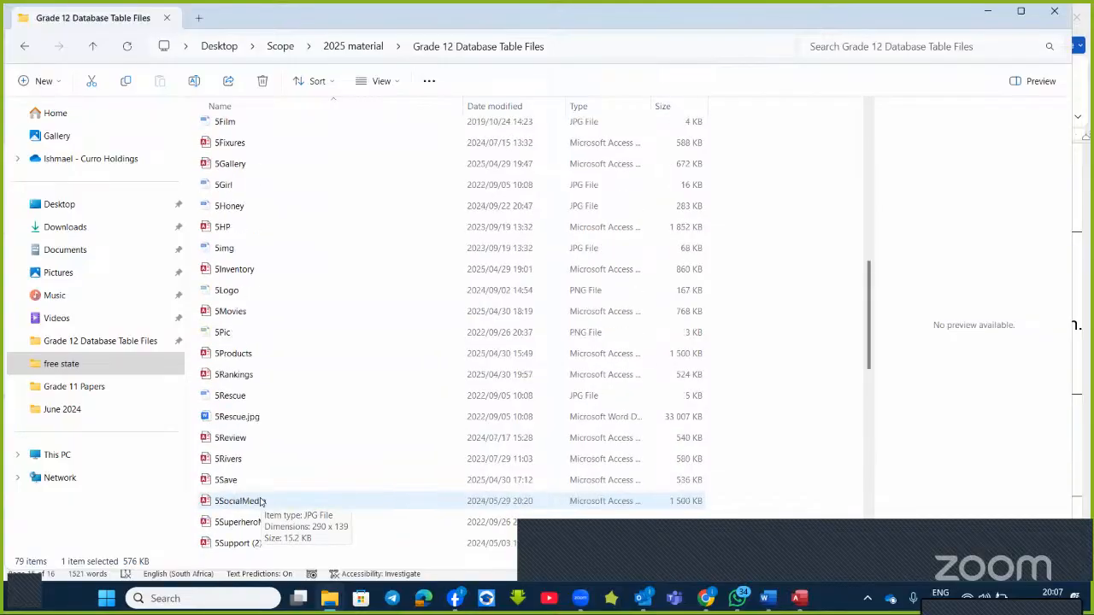
double_click(244, 459)
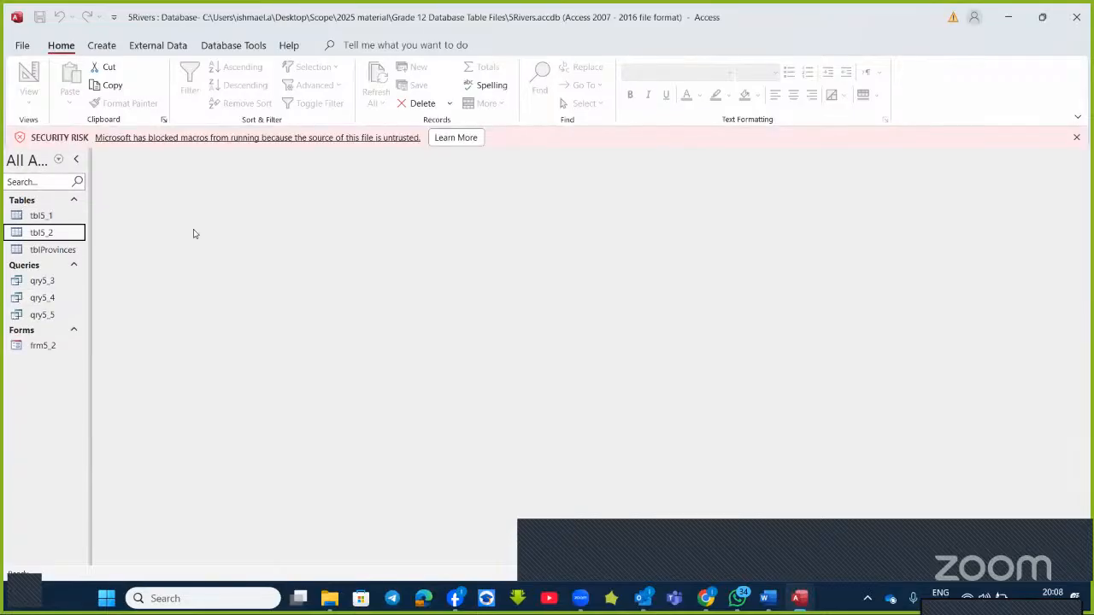
- Start a Report Wizard report based on tbl5_2 with the River, Length(km), CountryOrigin and NoCountries fields, checking the question in Word
click(101, 45)
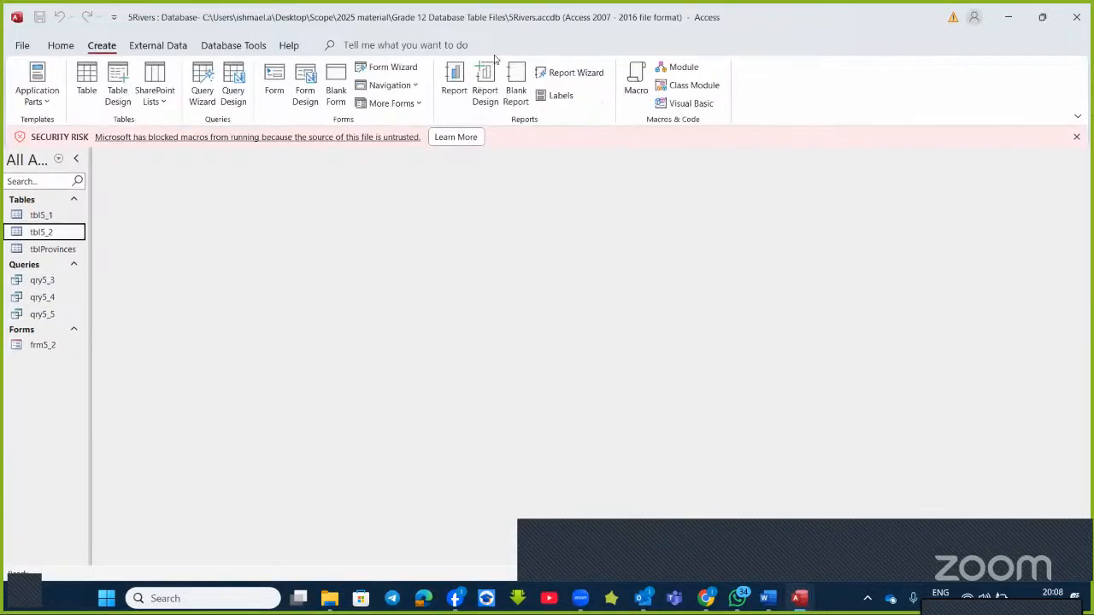
click(571, 72)
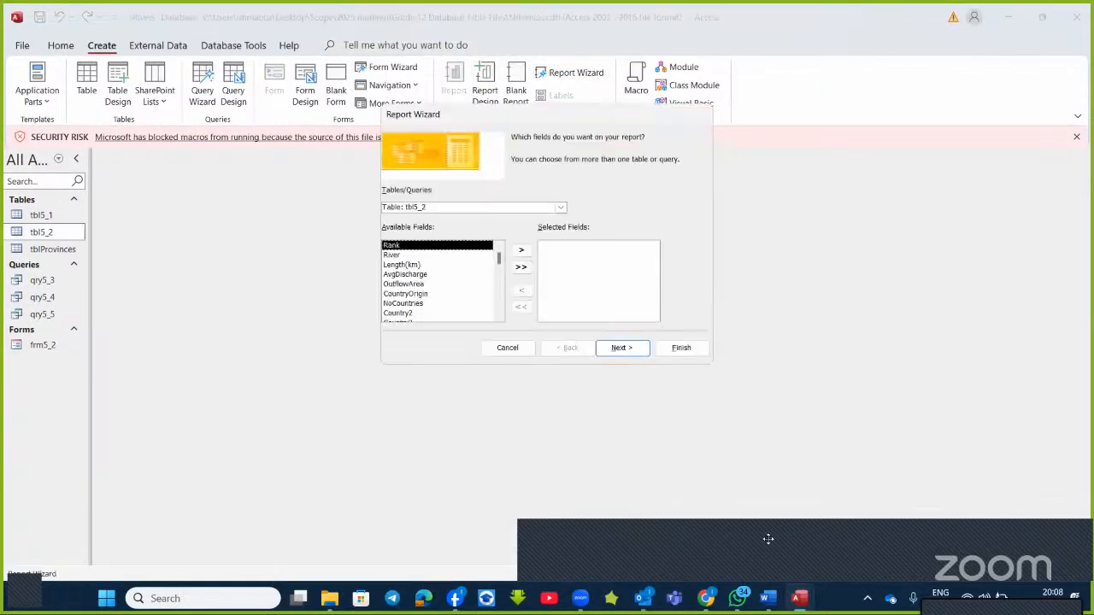
click(768, 598)
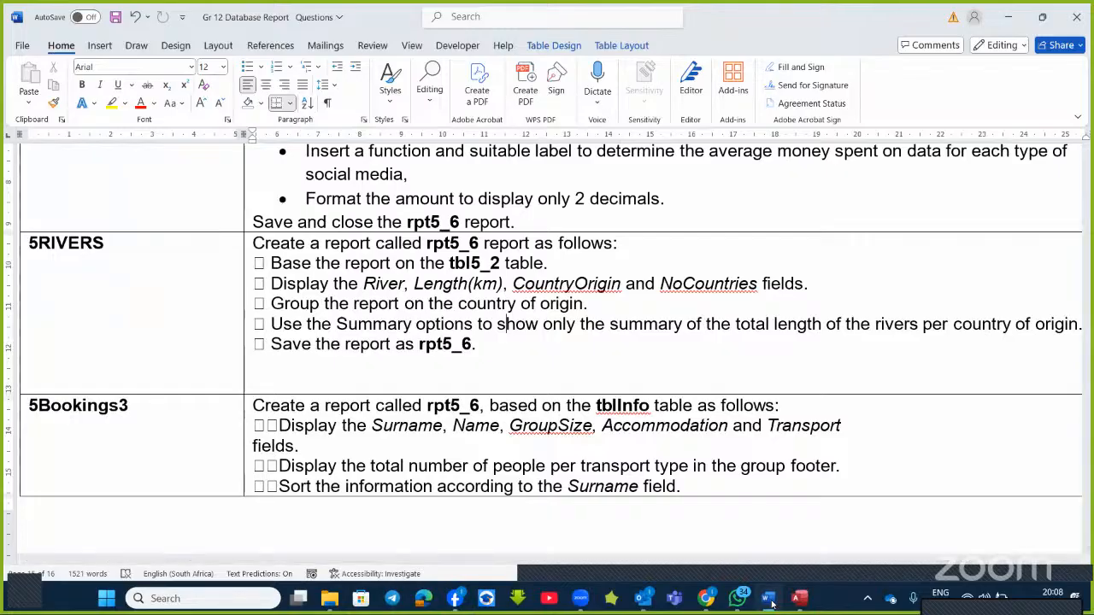
click(772, 603)
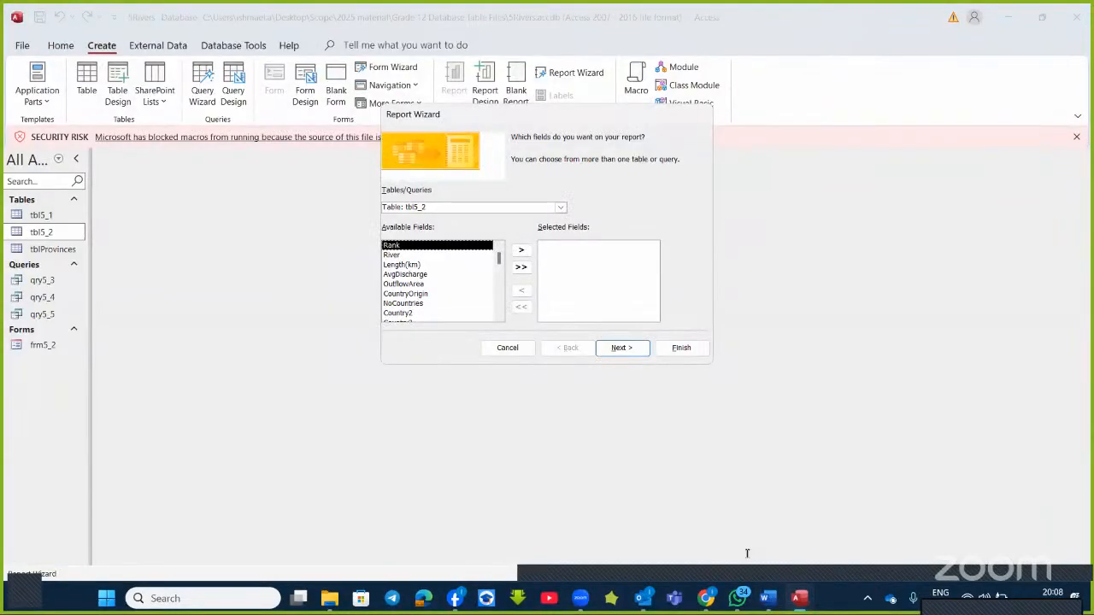
double_click(419, 255)
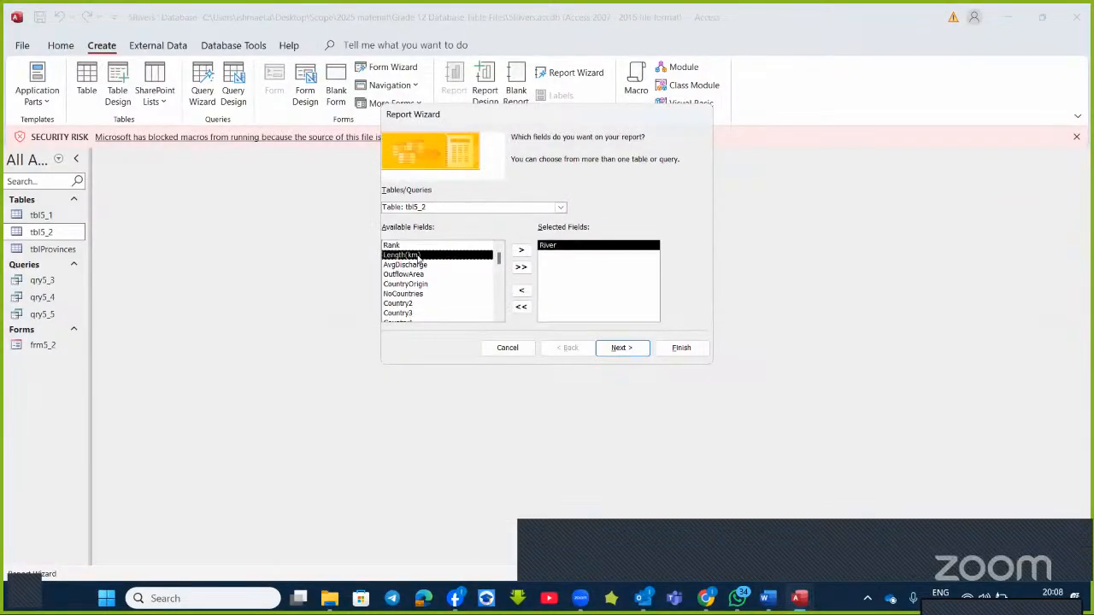
double_click(419, 256)
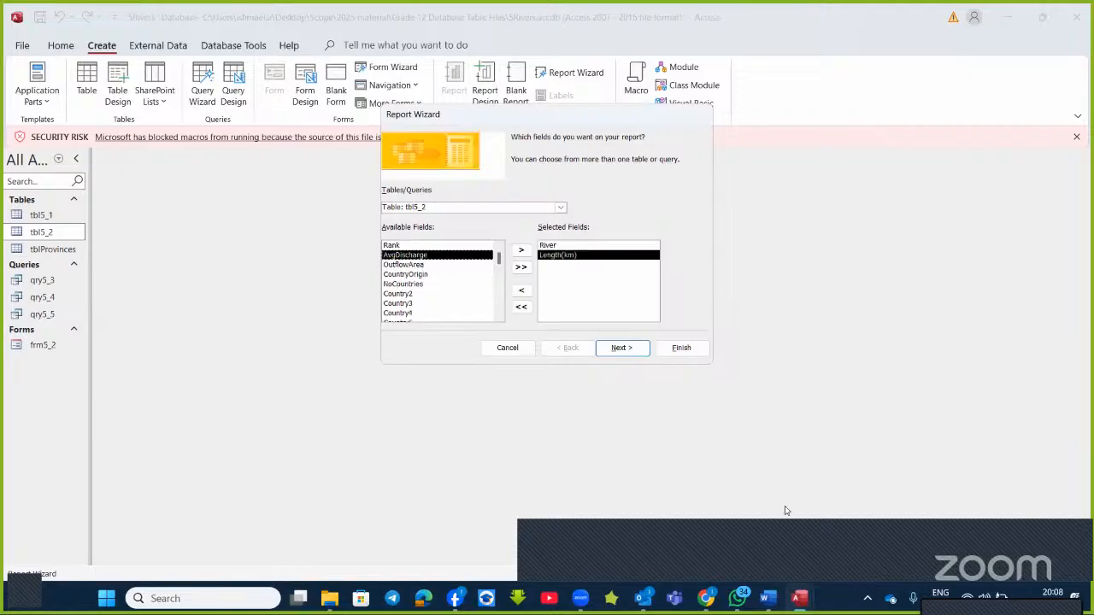
double_click(419, 275)
double_click(412, 275)
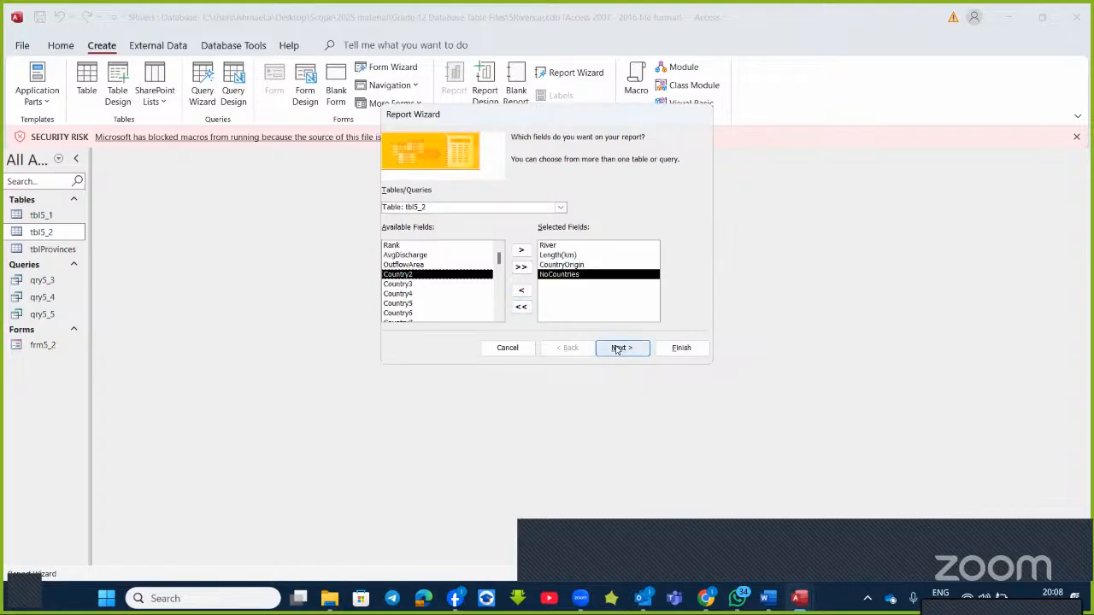
- Group the report by CountryOrigin, check the question in Word and proceed to the sorting and summary settings
click(623, 348)
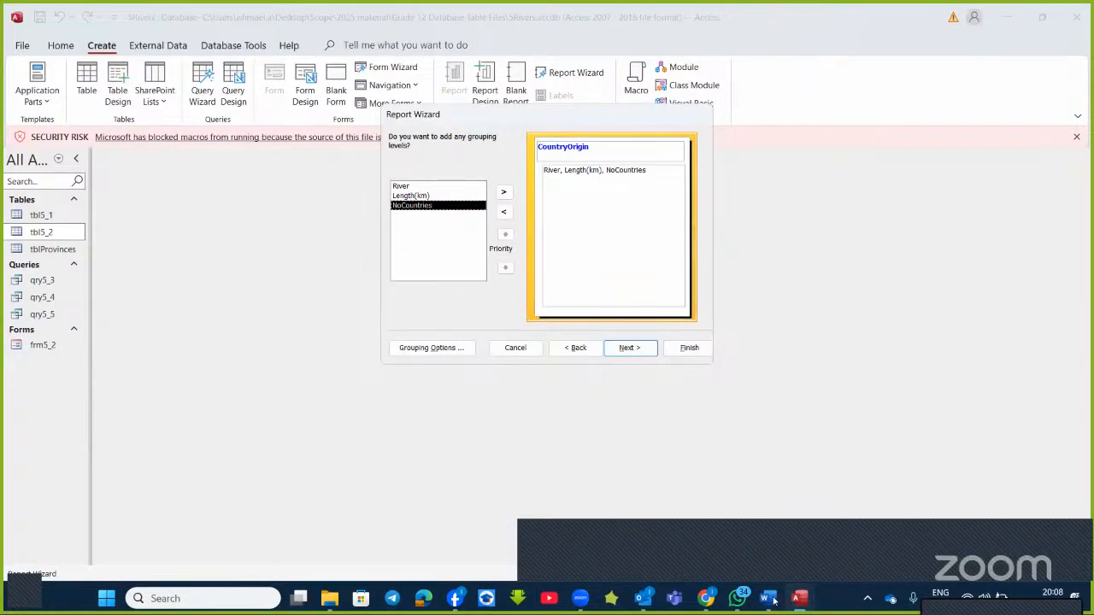
click(769, 599)
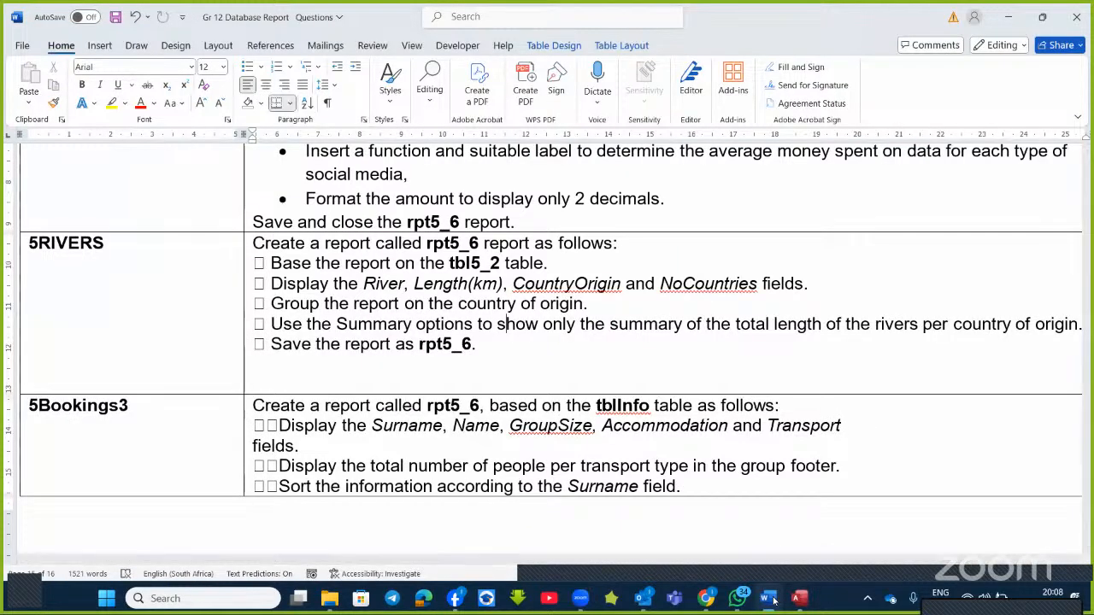
click(771, 598)
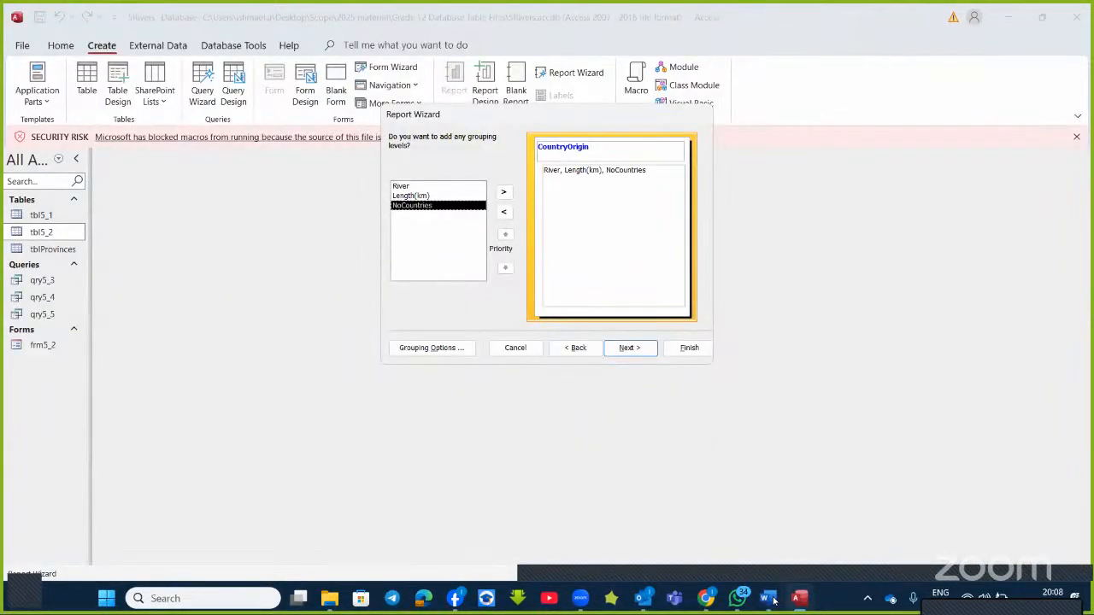
click(630, 351)
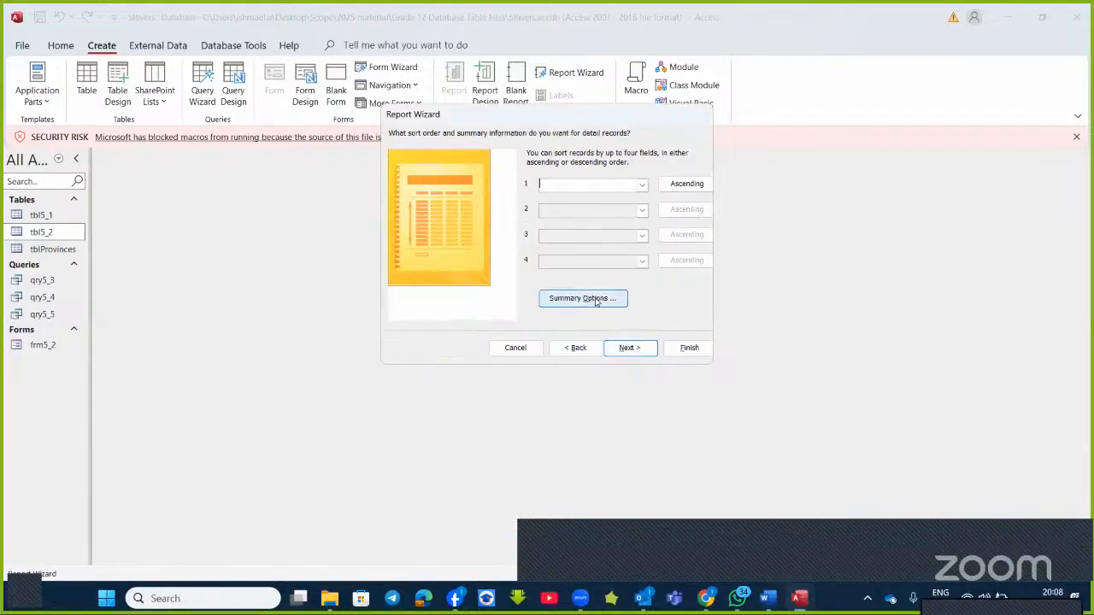
- Set the report's summary options to sum Length(km) and show Summary Only, checking them against the Word question
click(596, 299)
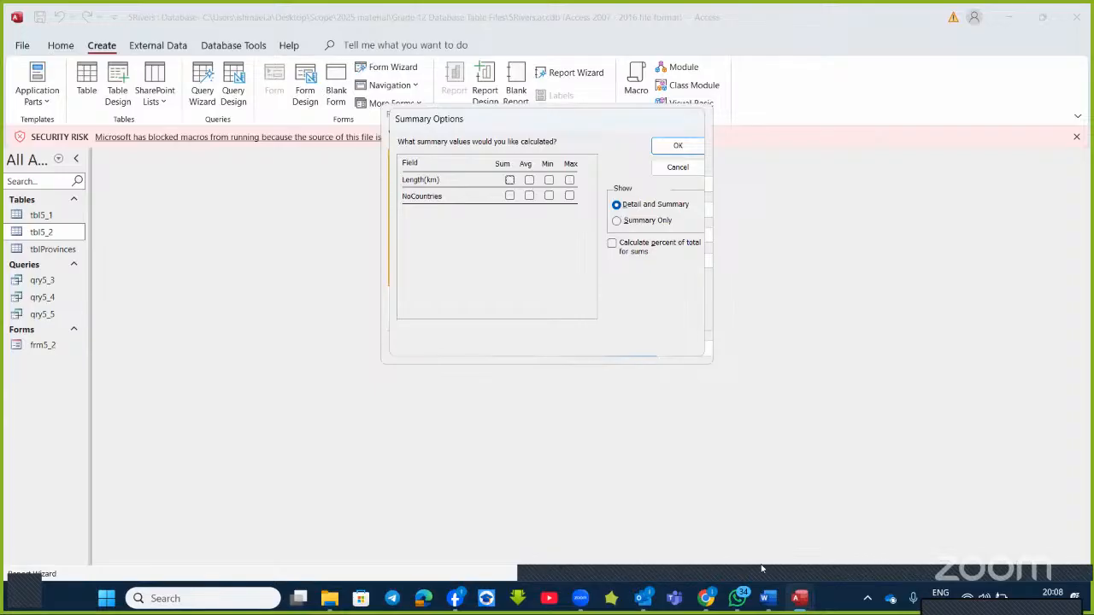
click(768, 598)
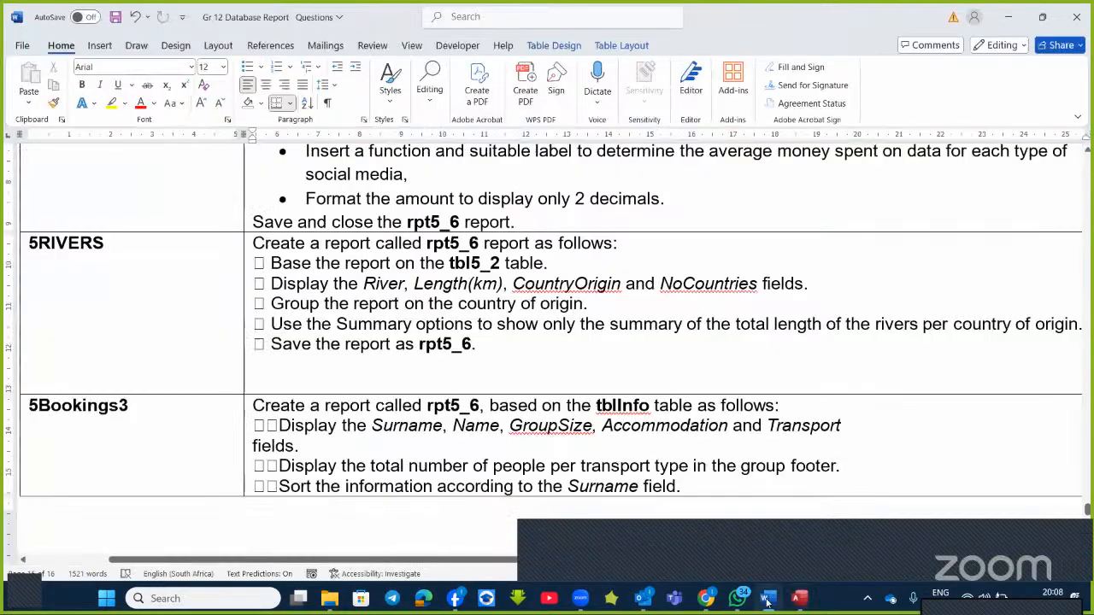
click(767, 600)
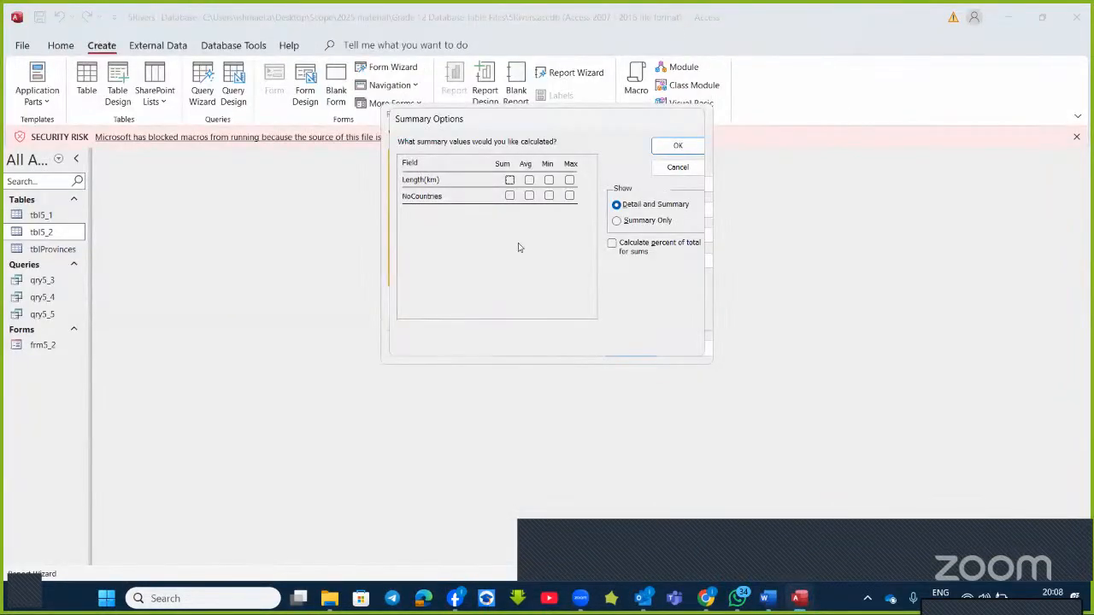
click(510, 180)
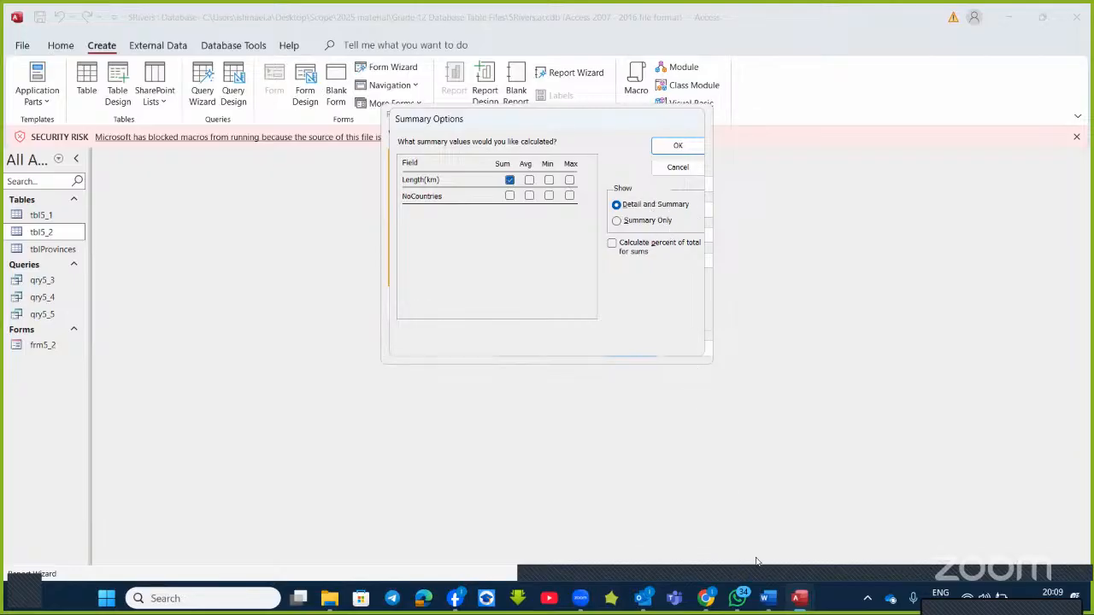
click(766, 599)
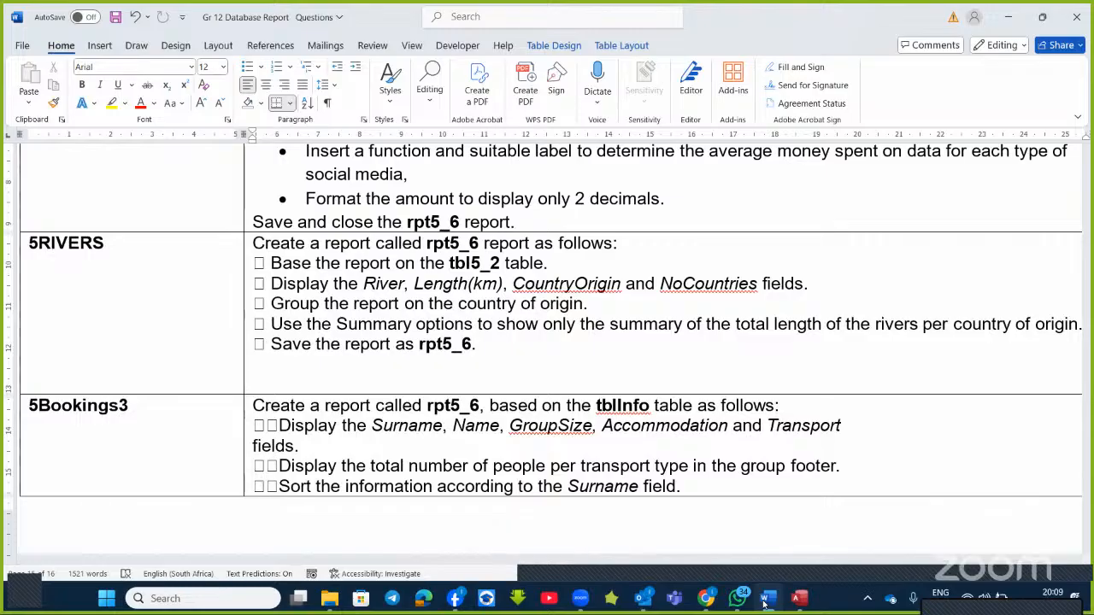
click(767, 599)
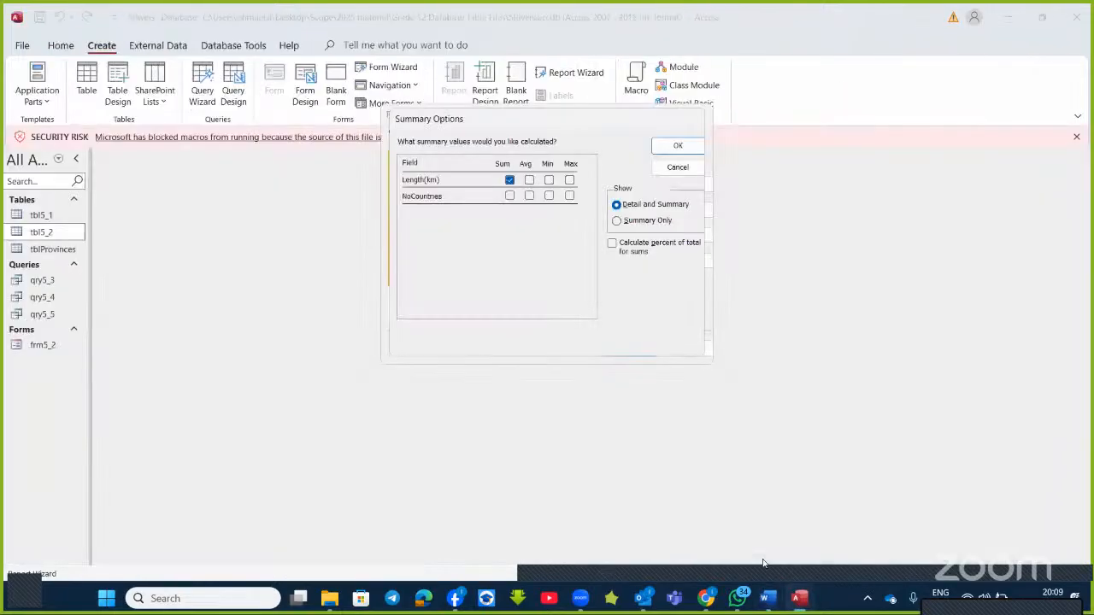
click(628, 224)
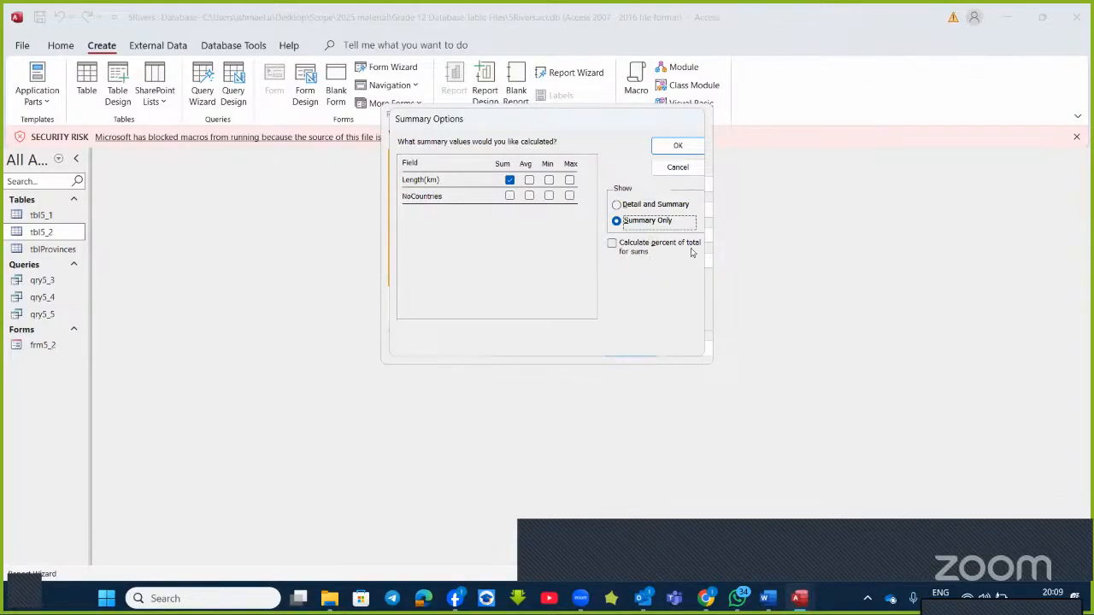
click(676, 147)
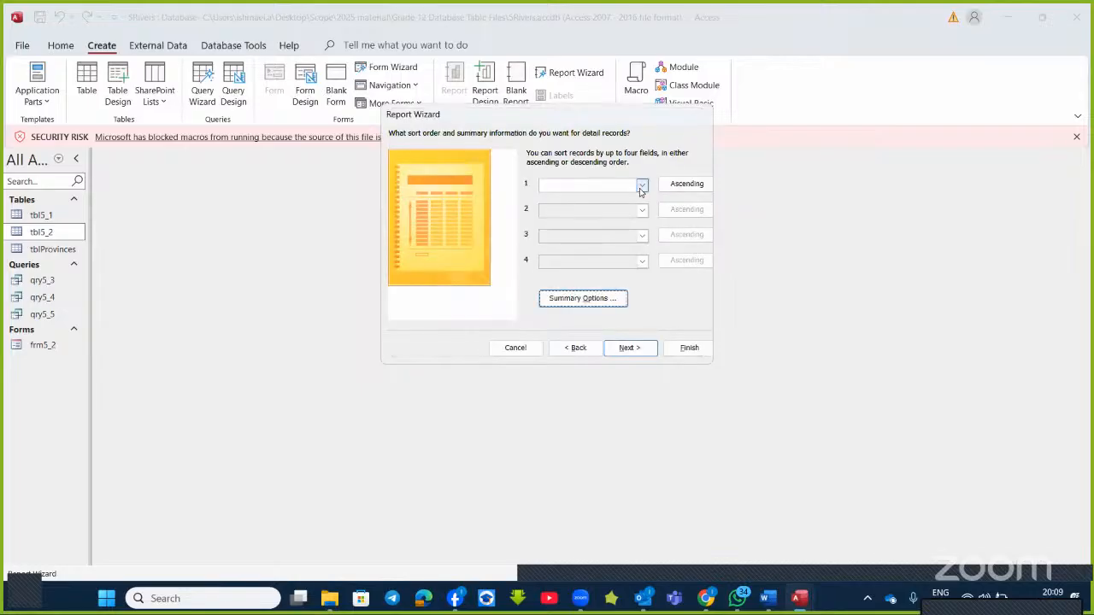
- Set the report to landscape orientation without extra sorting, finish the wizard with the title tbl5_2, and cancel the printer connection
click(630, 348)
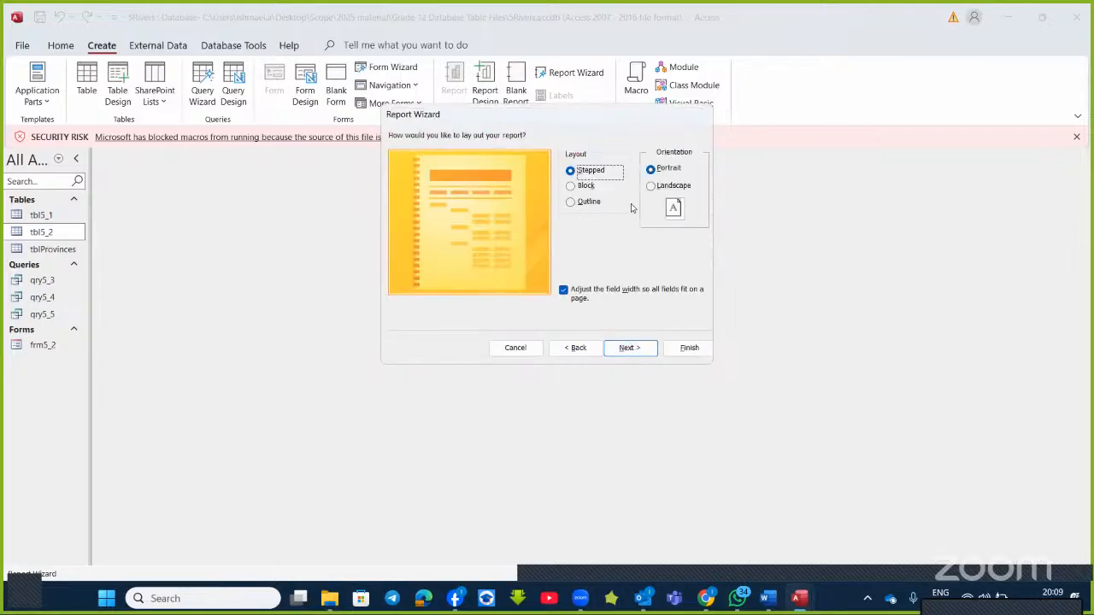
click(651, 185)
click(630, 347)
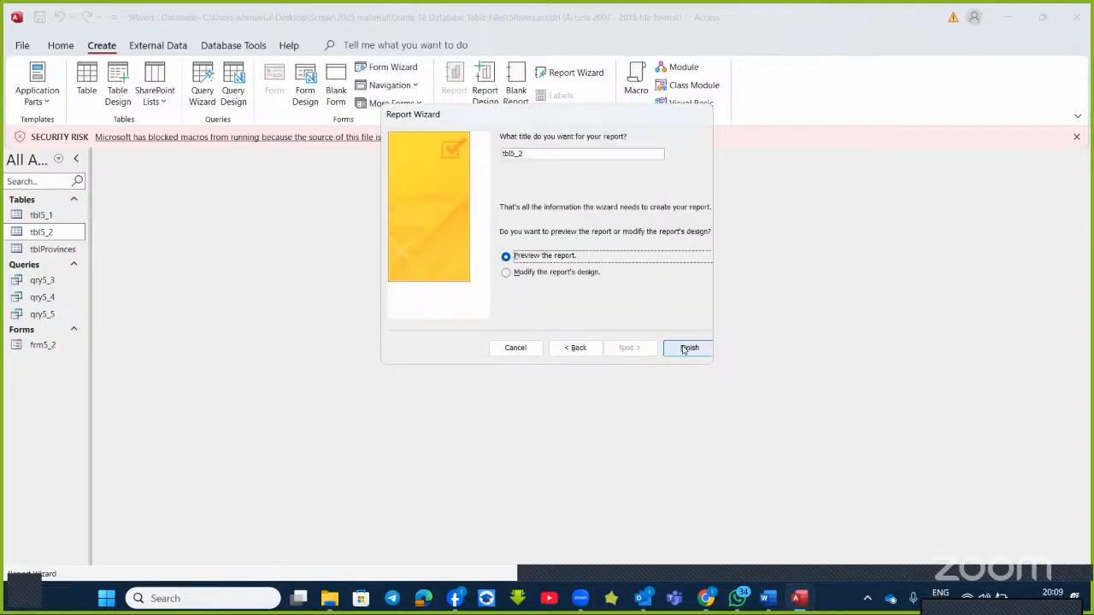
click(676, 351)
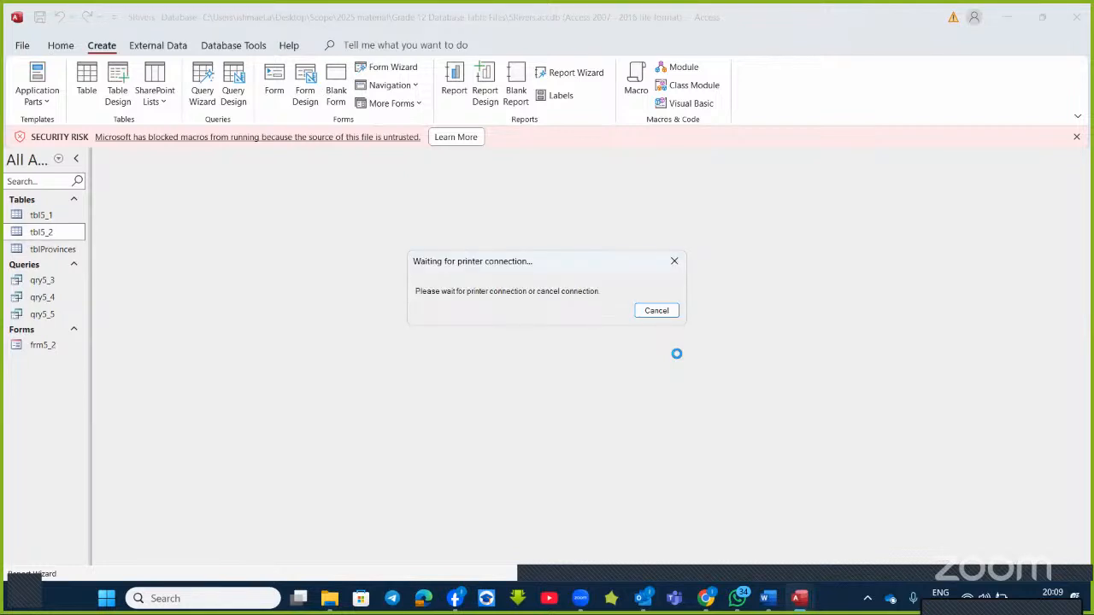
click(660, 312)
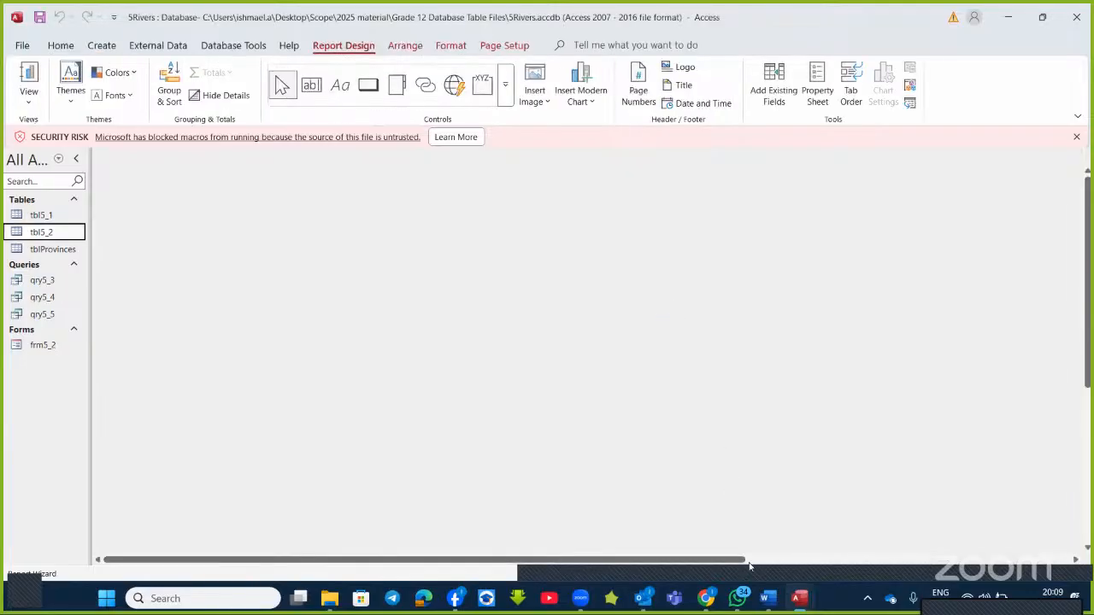
- Switch to the Word question document and review the 5RIVERS, 5Bookings3, 5SAVE and 5Fixtures report questions
click(767, 600)
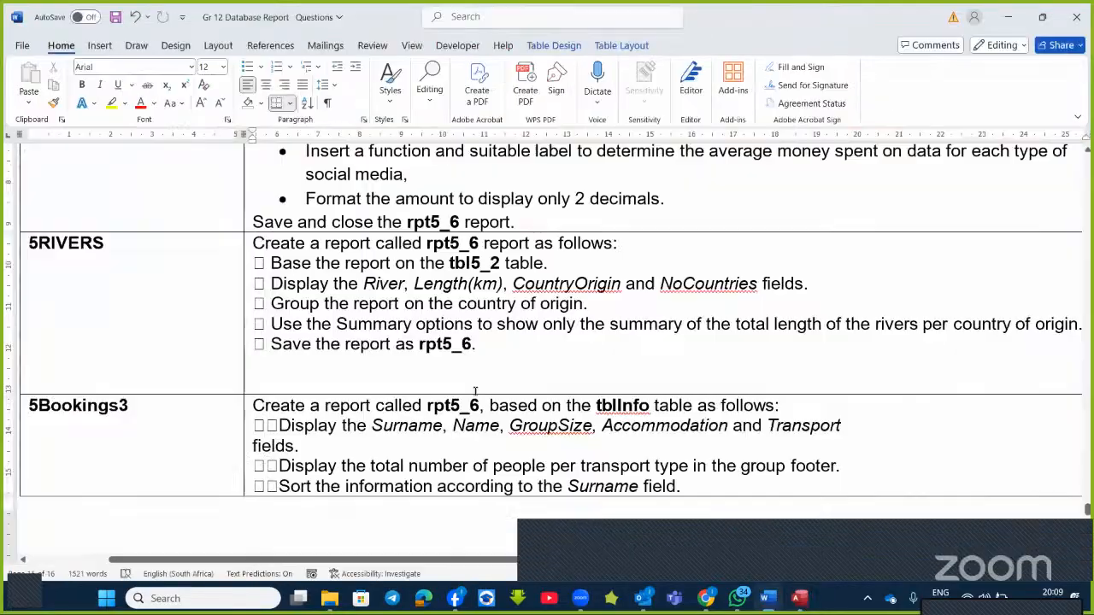
scroll(475, 394, down, 5)
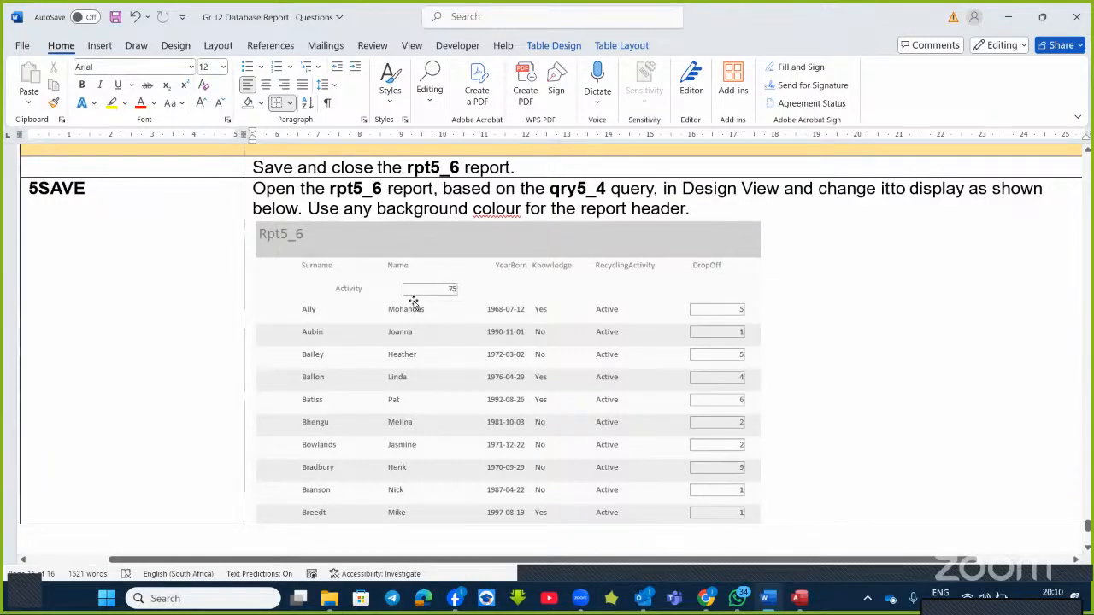
scroll(437, 290, down, 8)
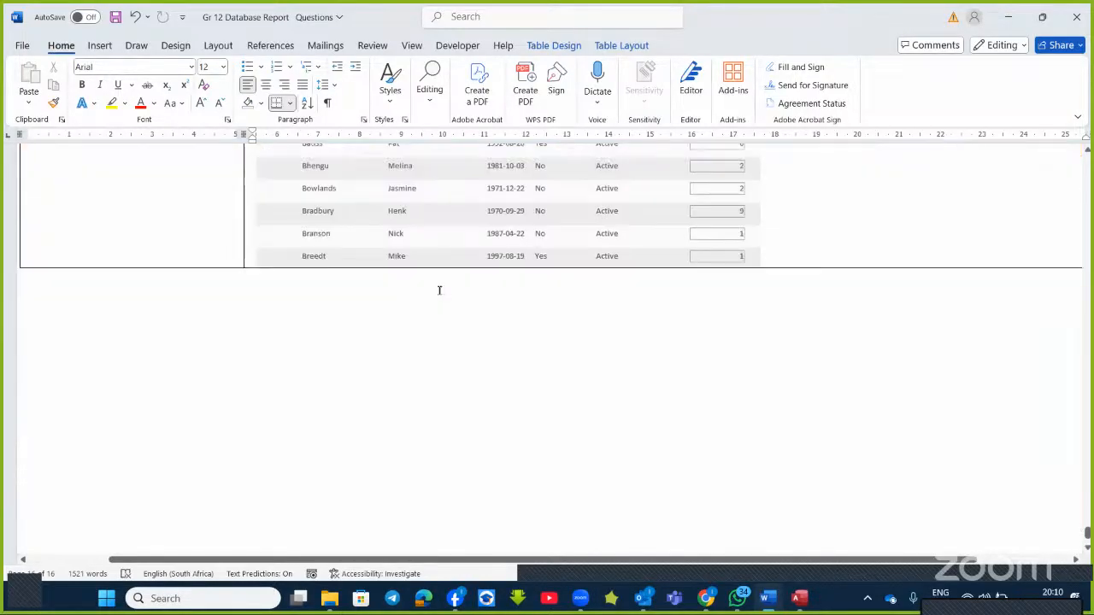
scroll(437, 289, up, 7)
scroll(437, 292, up, 3)
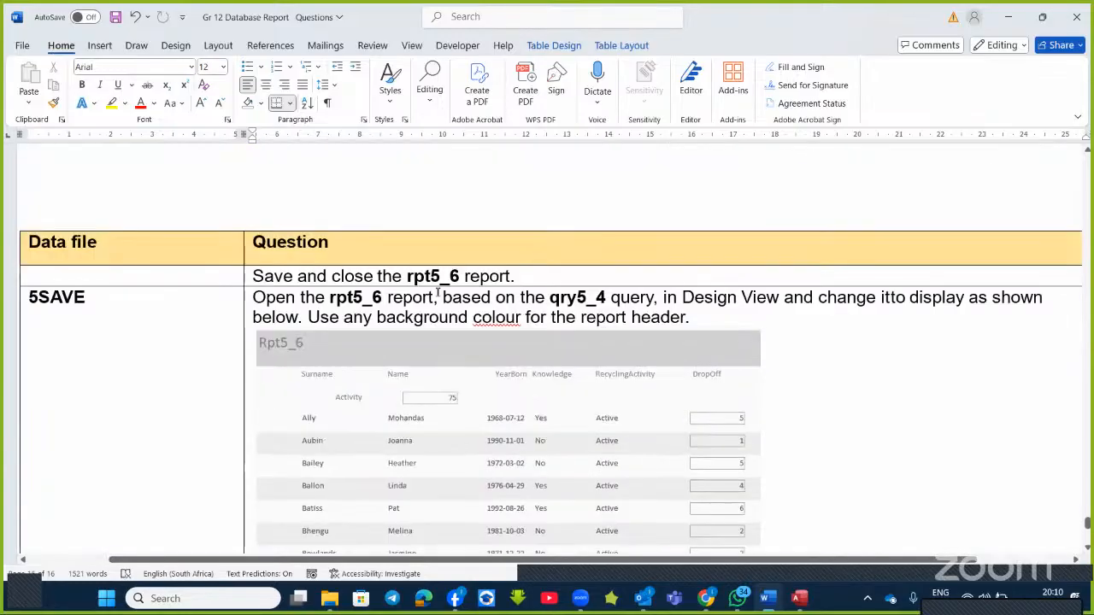
scroll(440, 290, up, 1)
scroll(443, 287, up, 2)
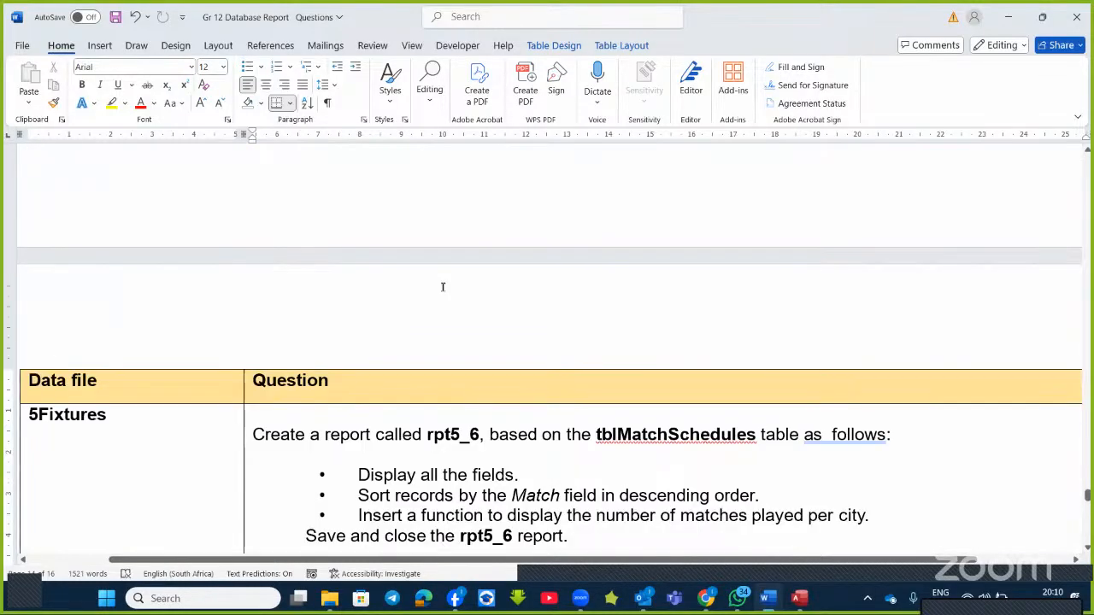